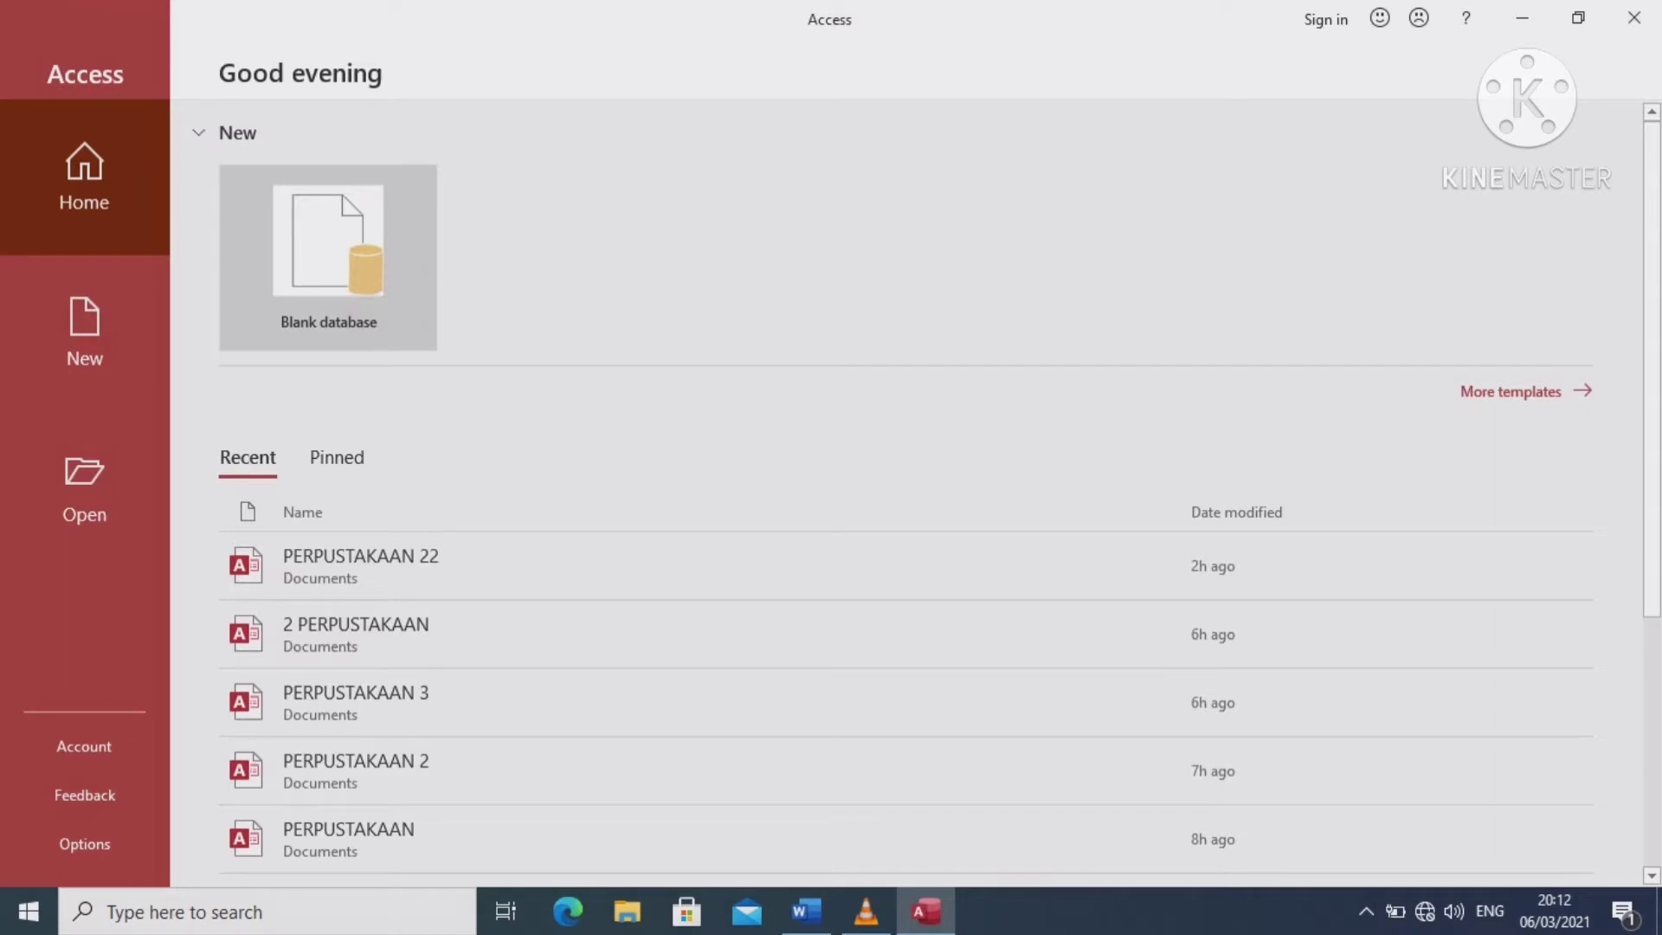
# Create a new blank Access database named '23 PERPUSTAKAAN'
pyautogui.click(328, 258)
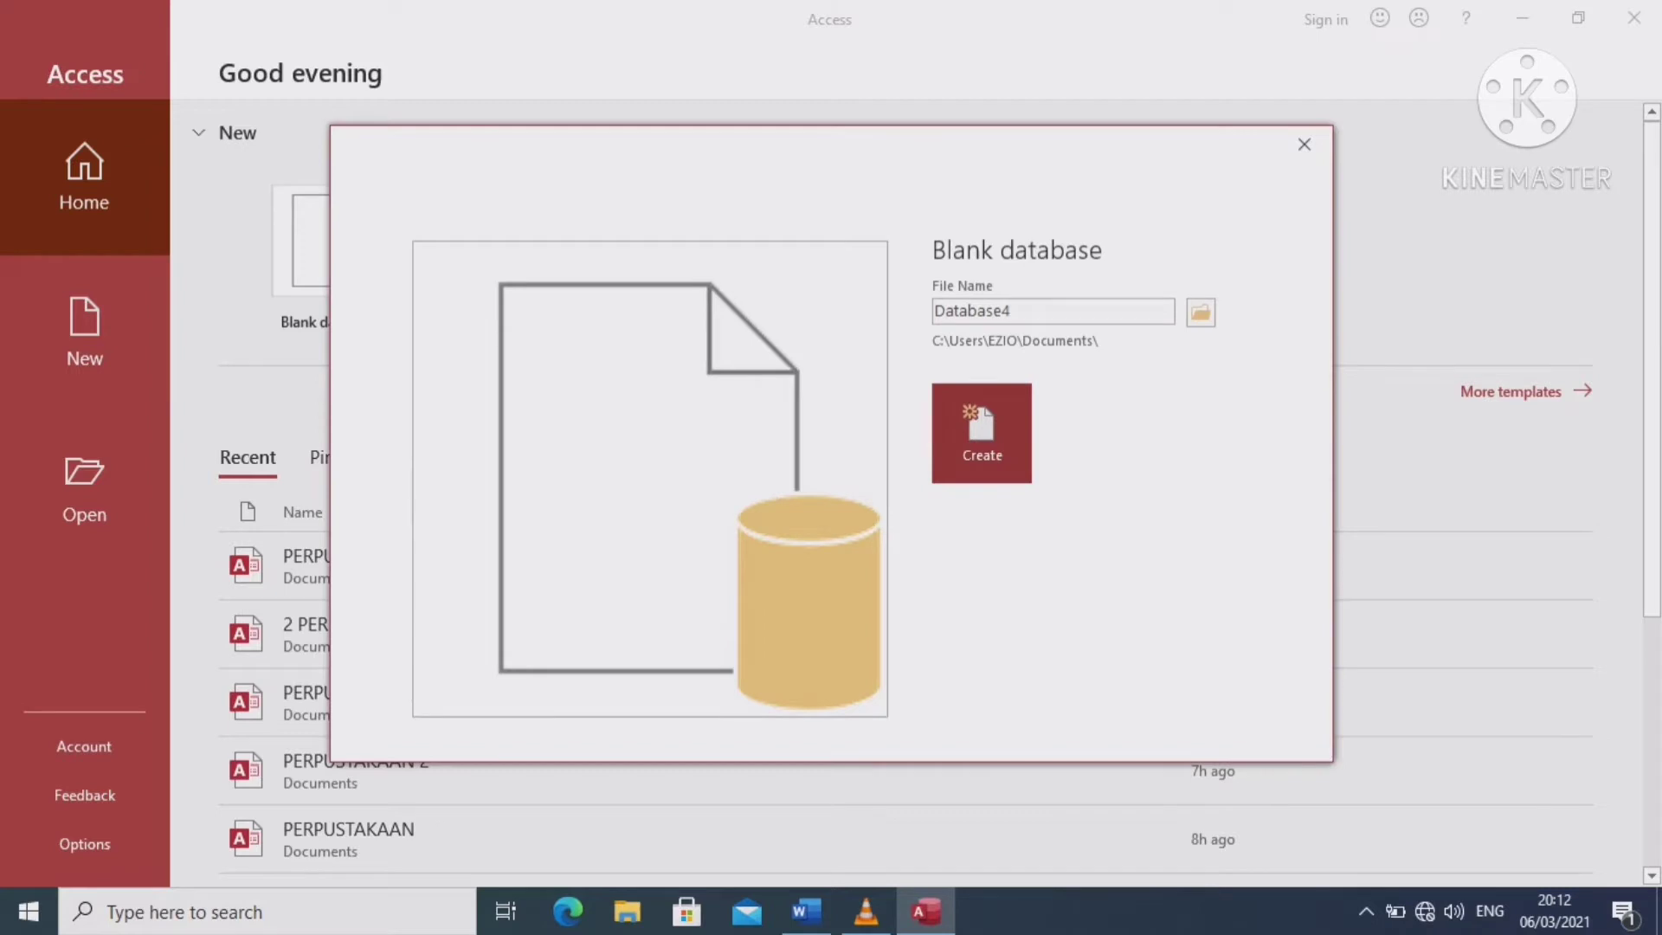
pyautogui.press('BackSpace')
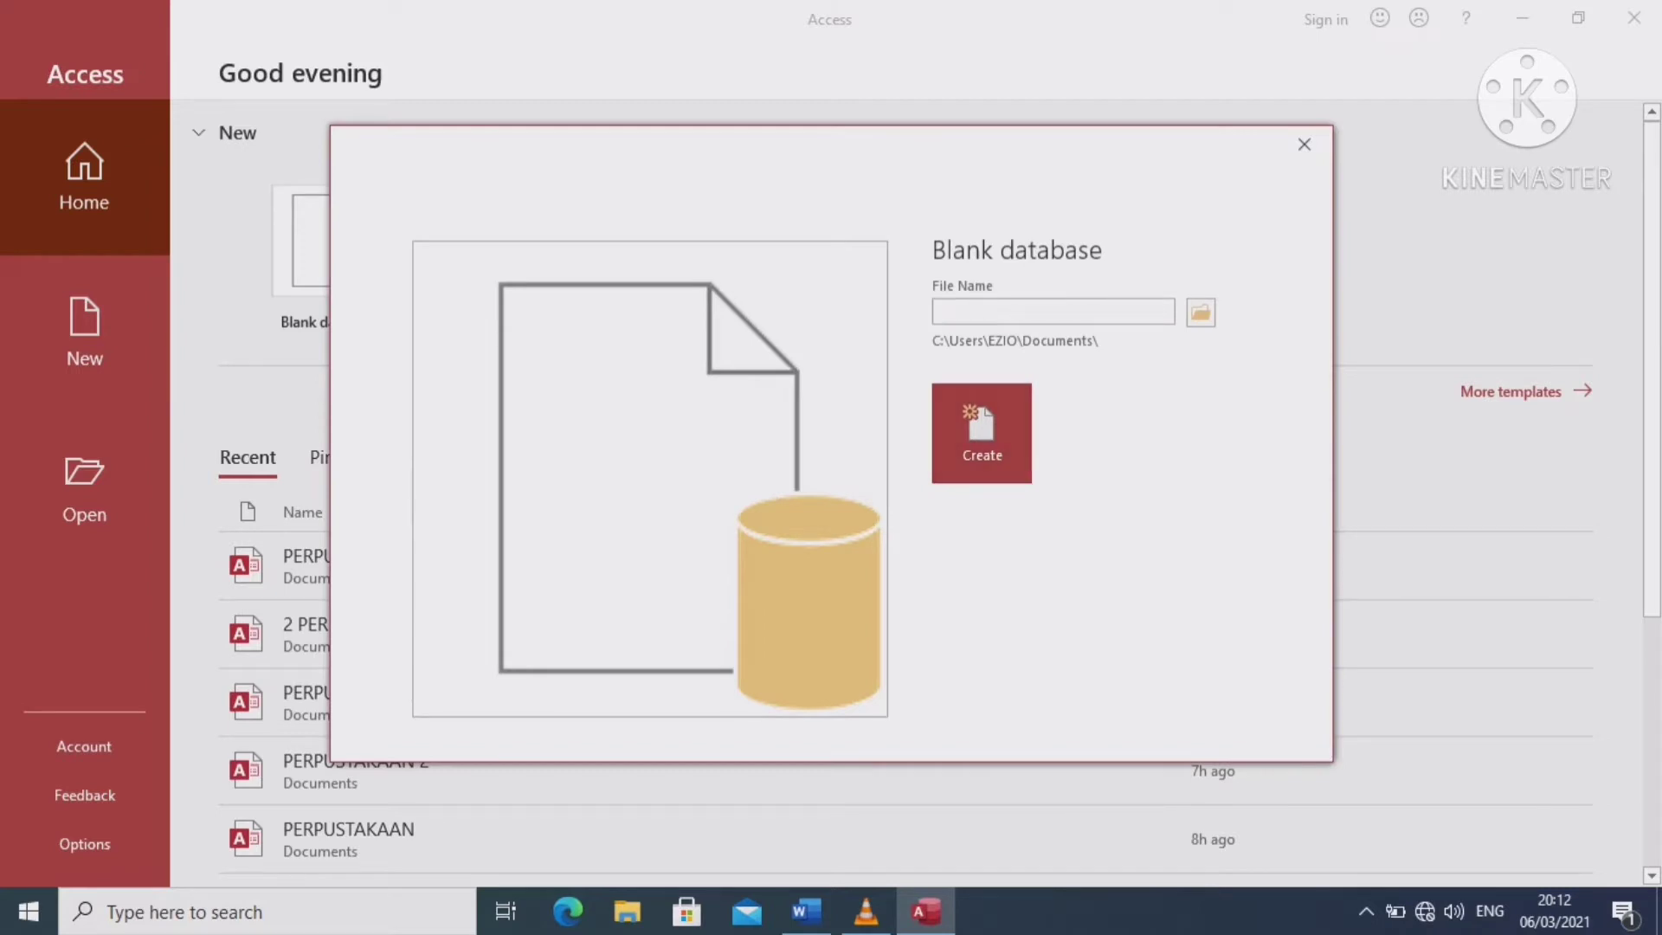
pyautogui.write('23 PERPUSTAKAAN')
pyautogui.click(981, 434)
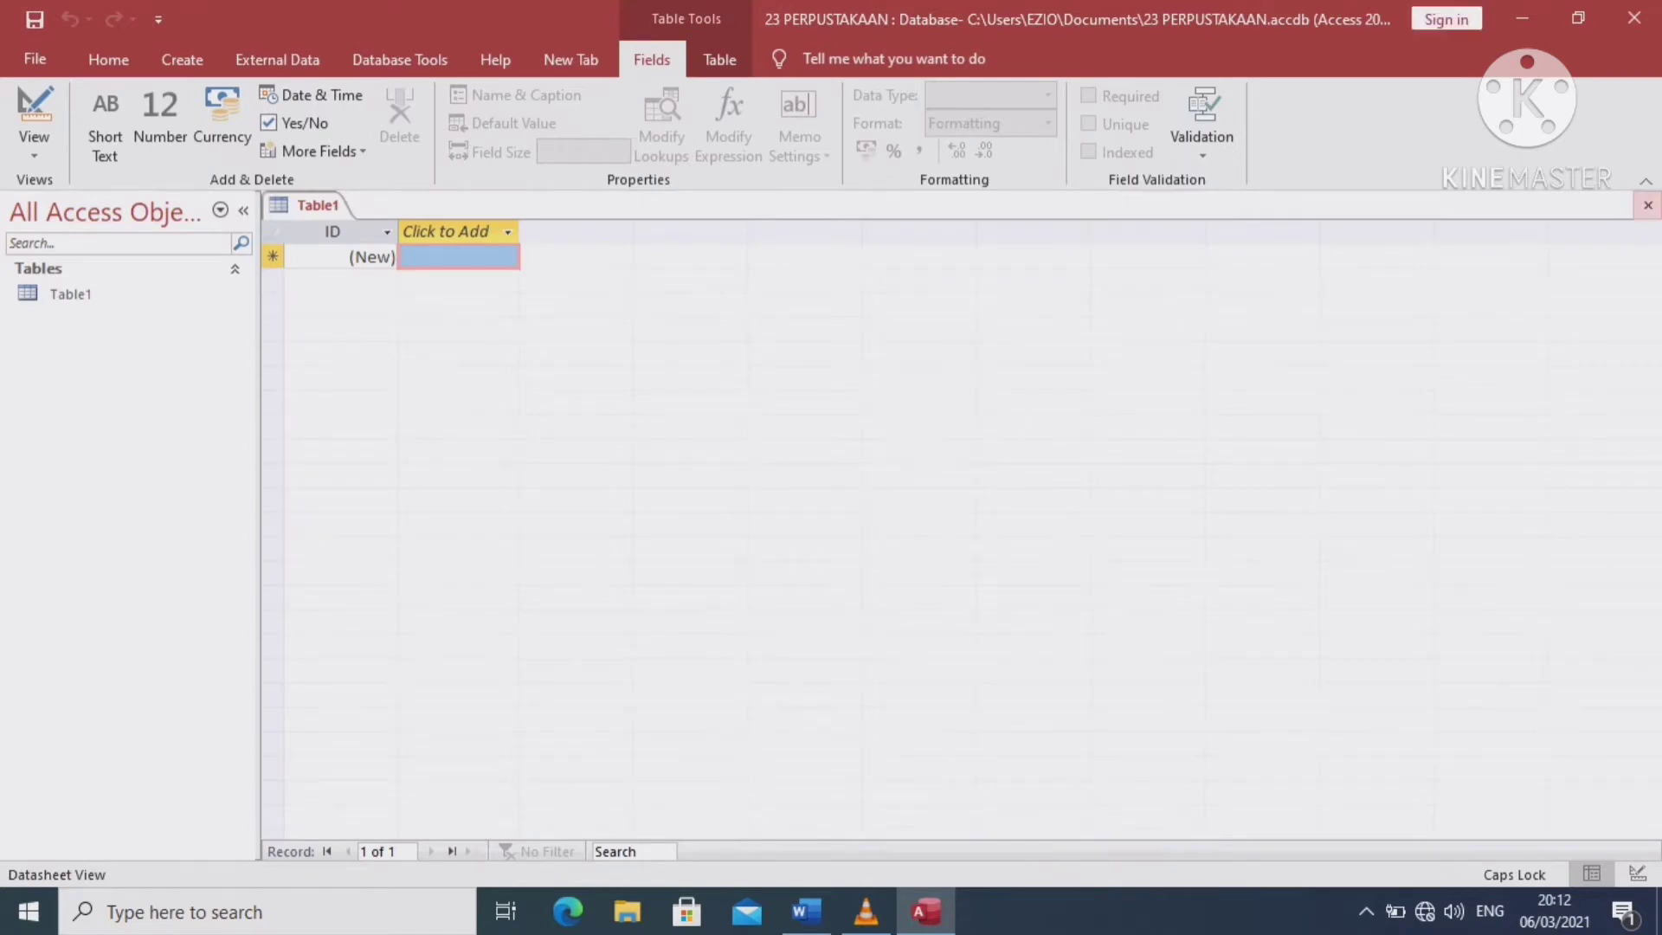
# Close Table1, create a new table, and save it as BUKU in Design view
pyautogui.click(1647, 206)
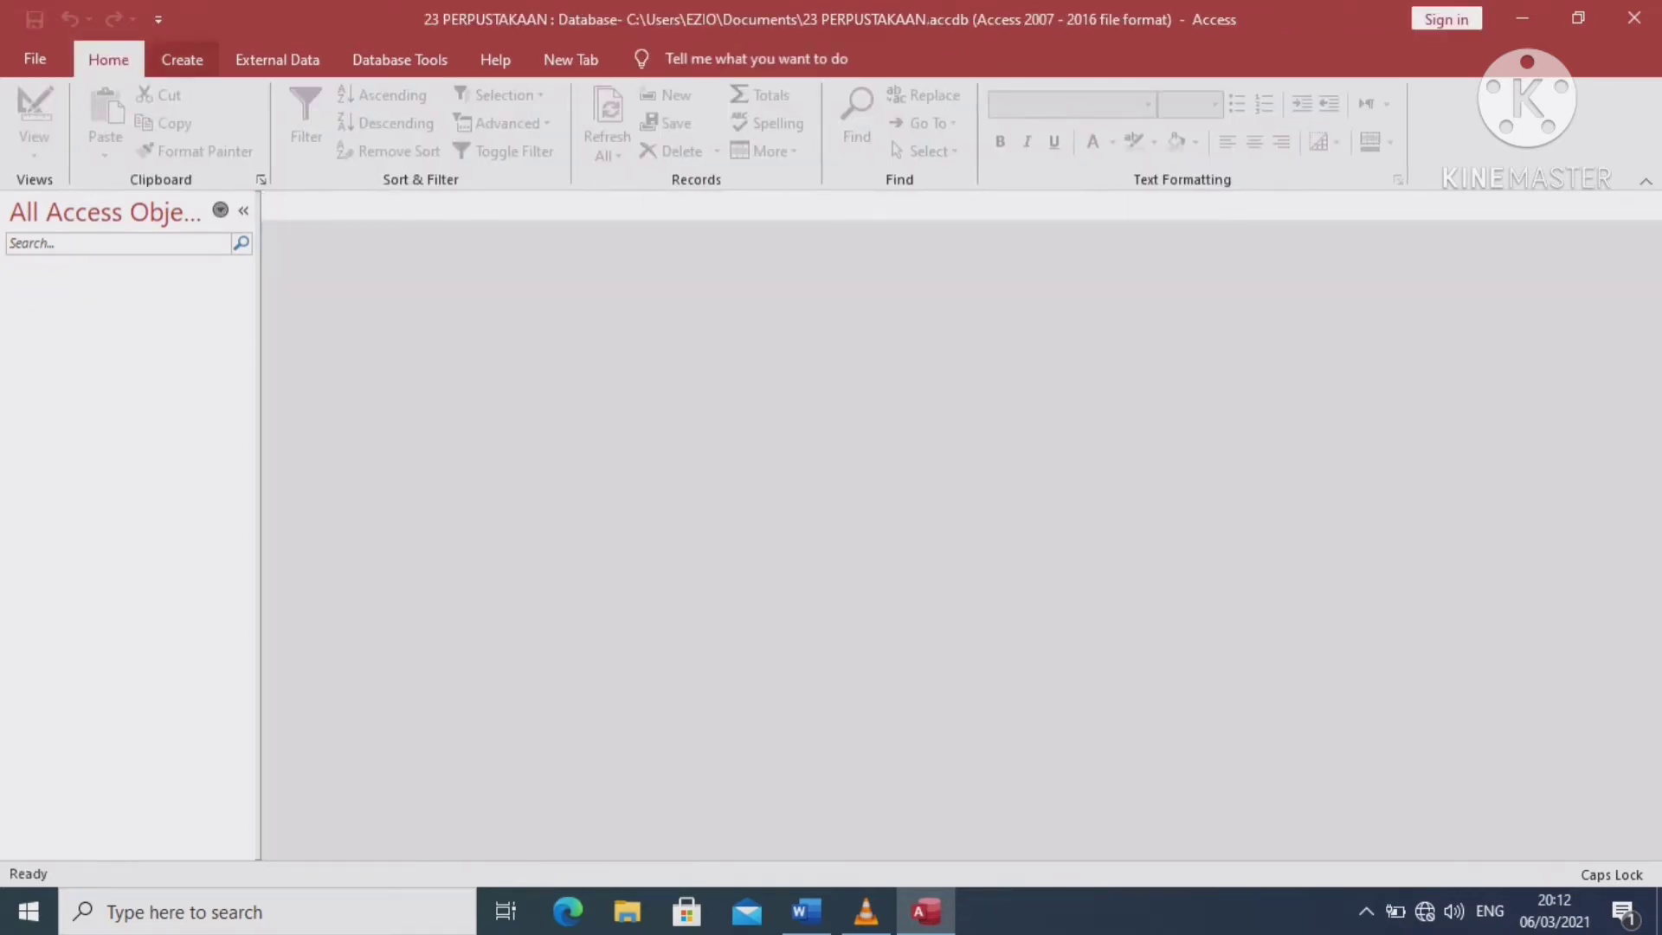
pyautogui.click(181, 59)
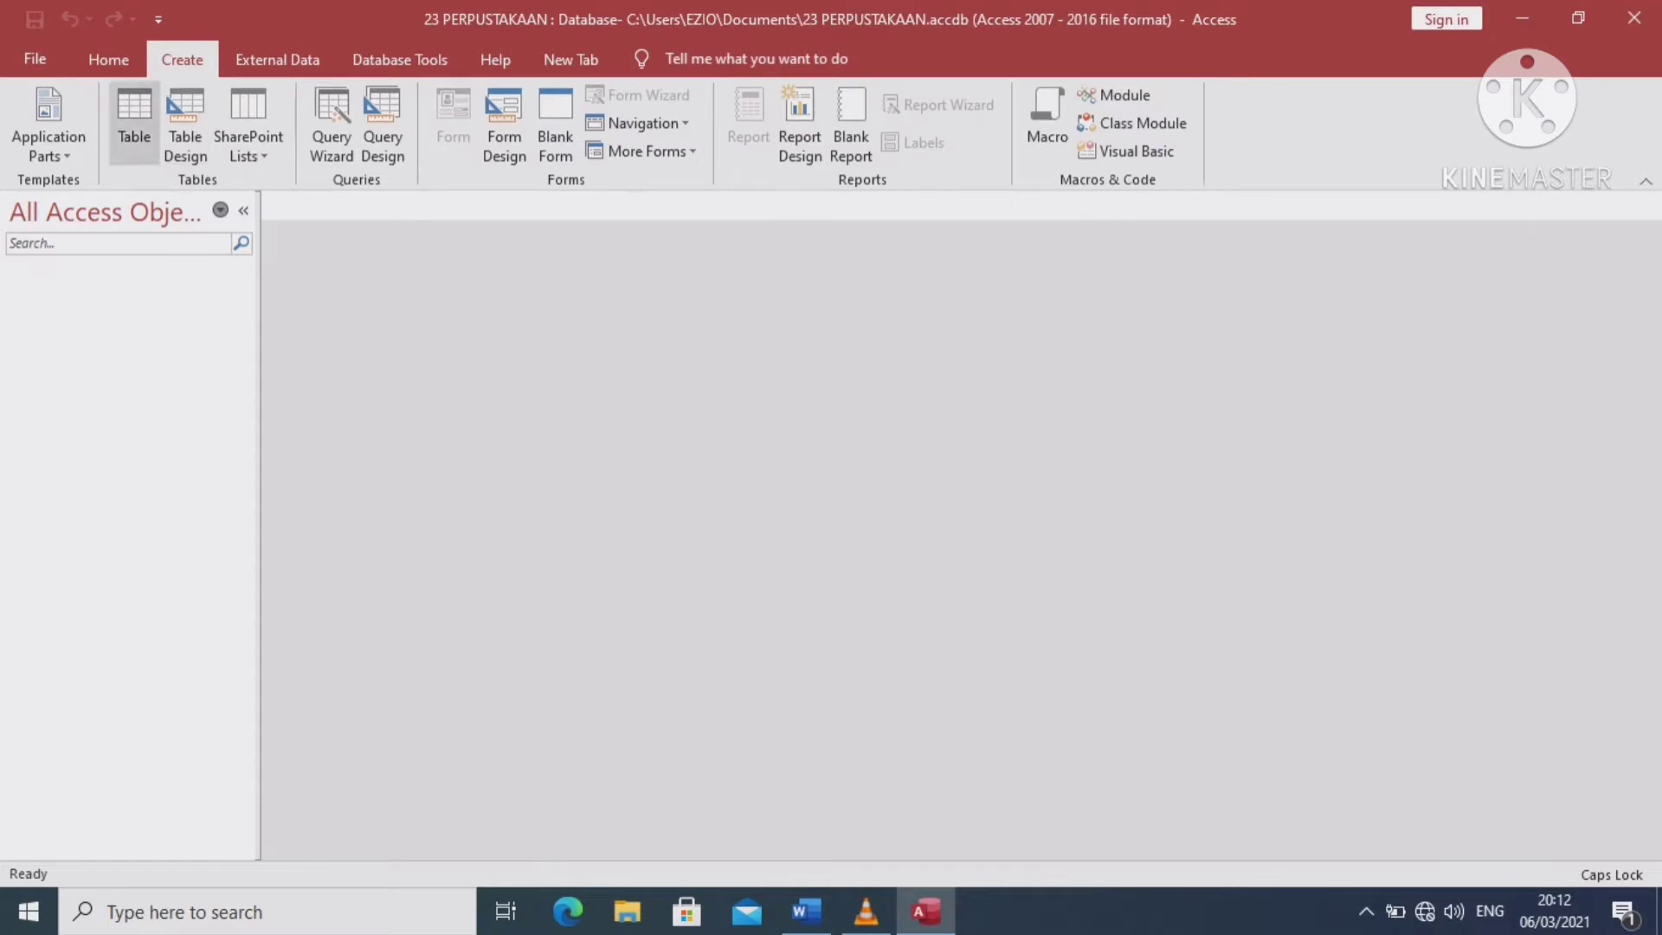
pyautogui.click(135, 121)
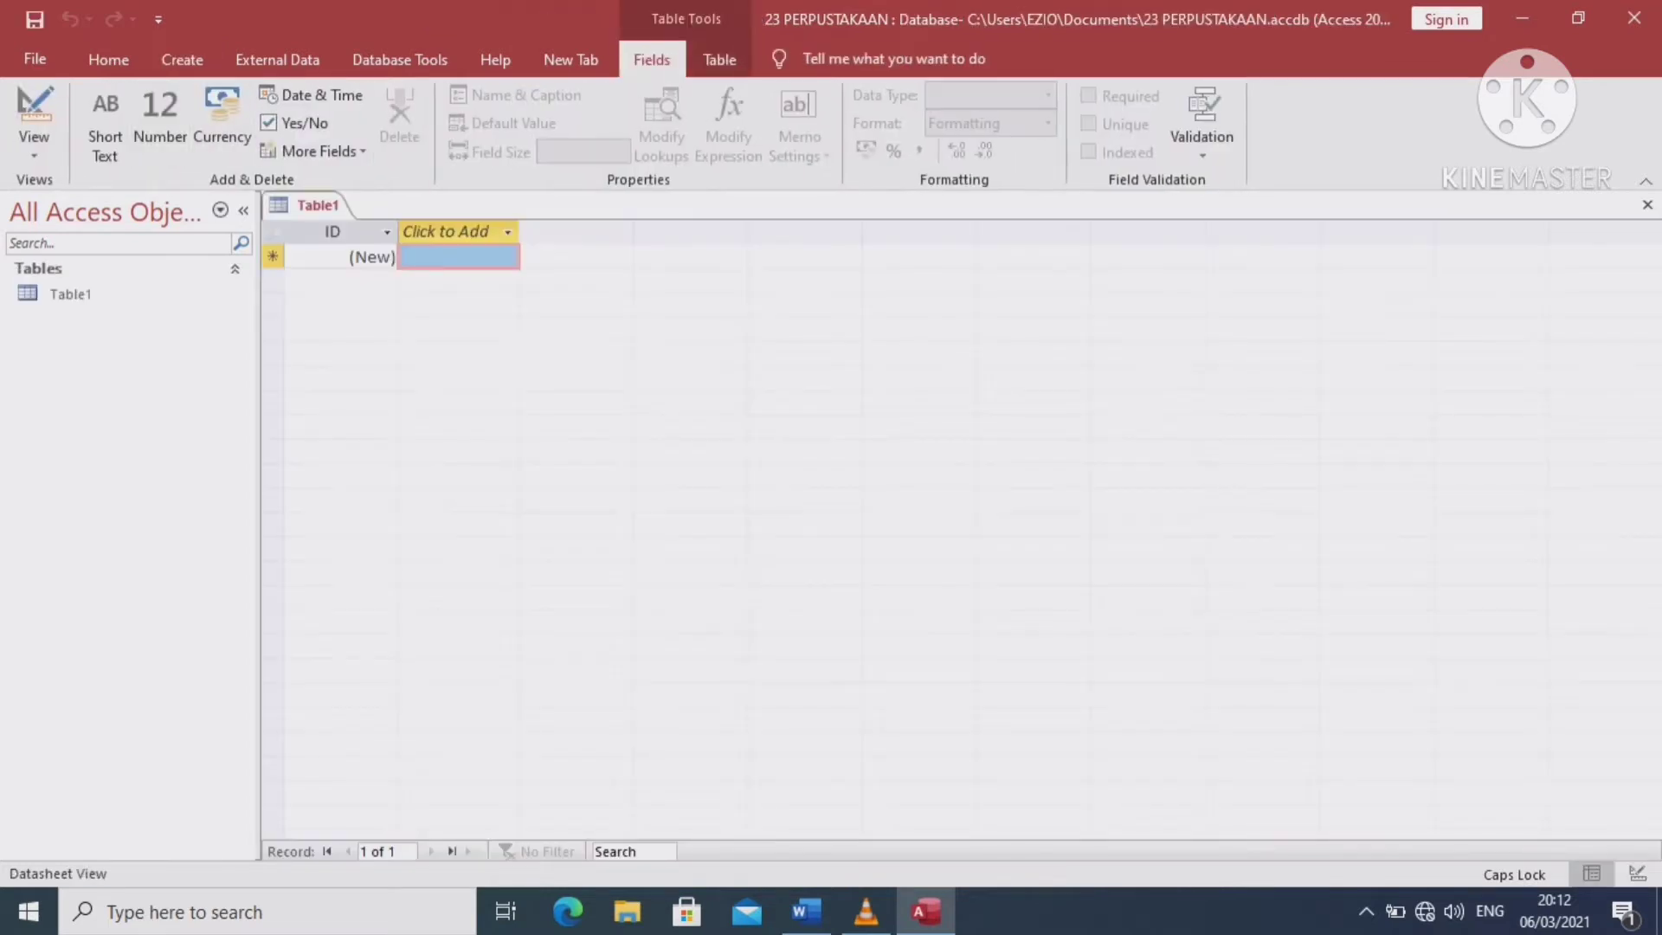
pyautogui.rightClick(324, 205)
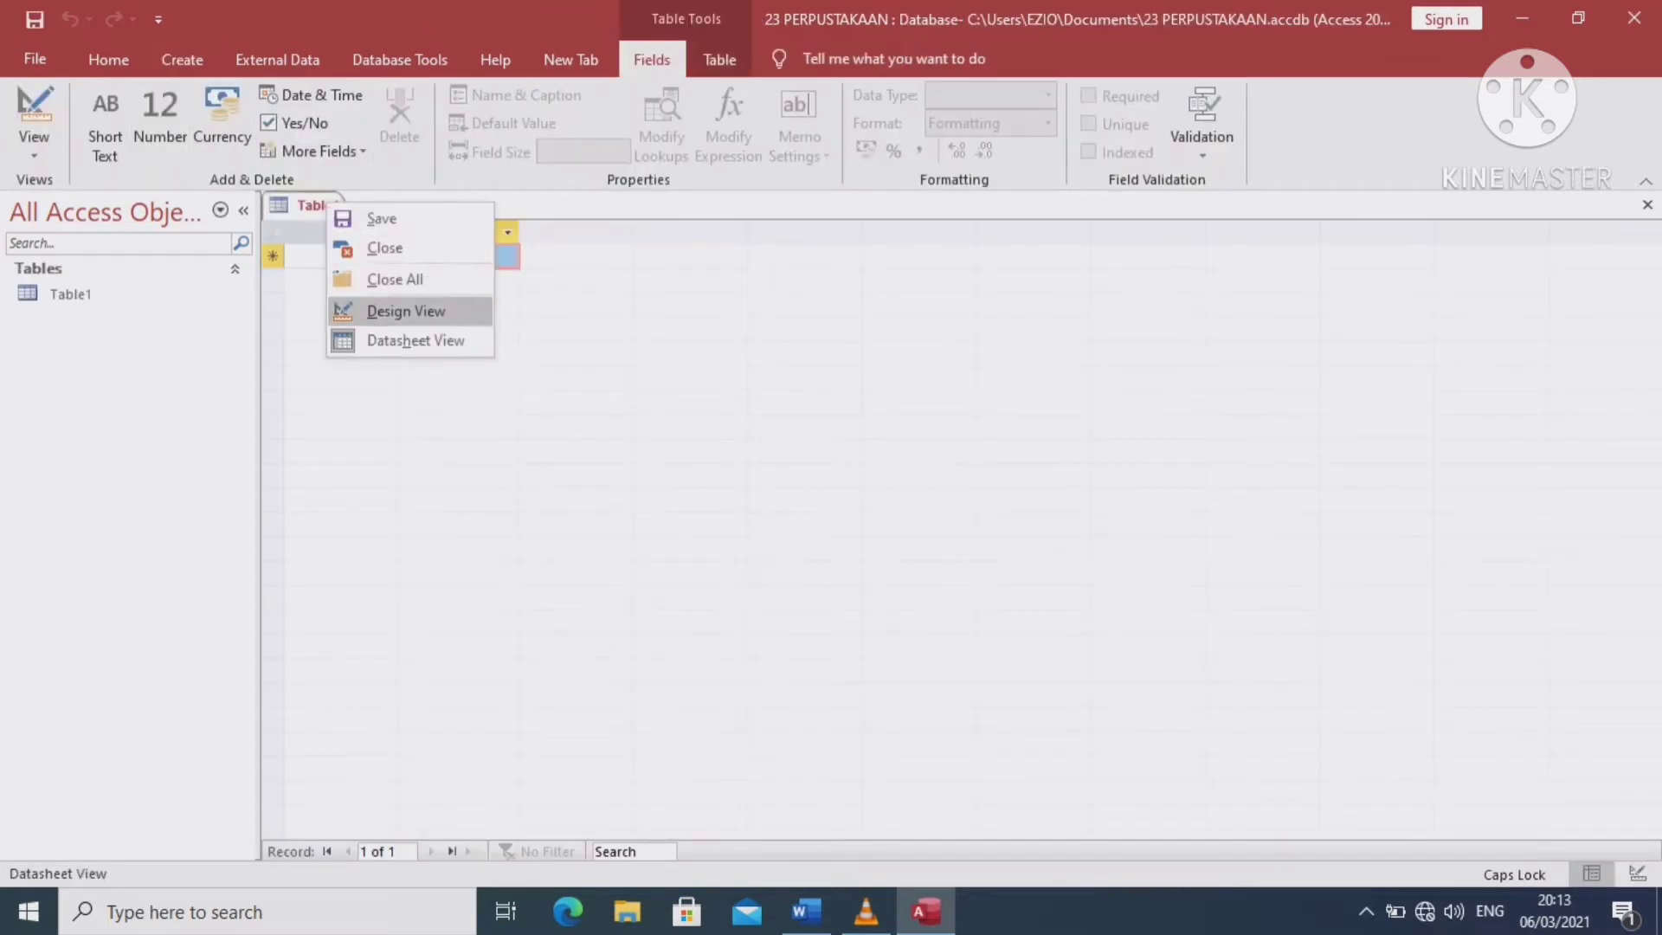
pyautogui.click(406, 311)
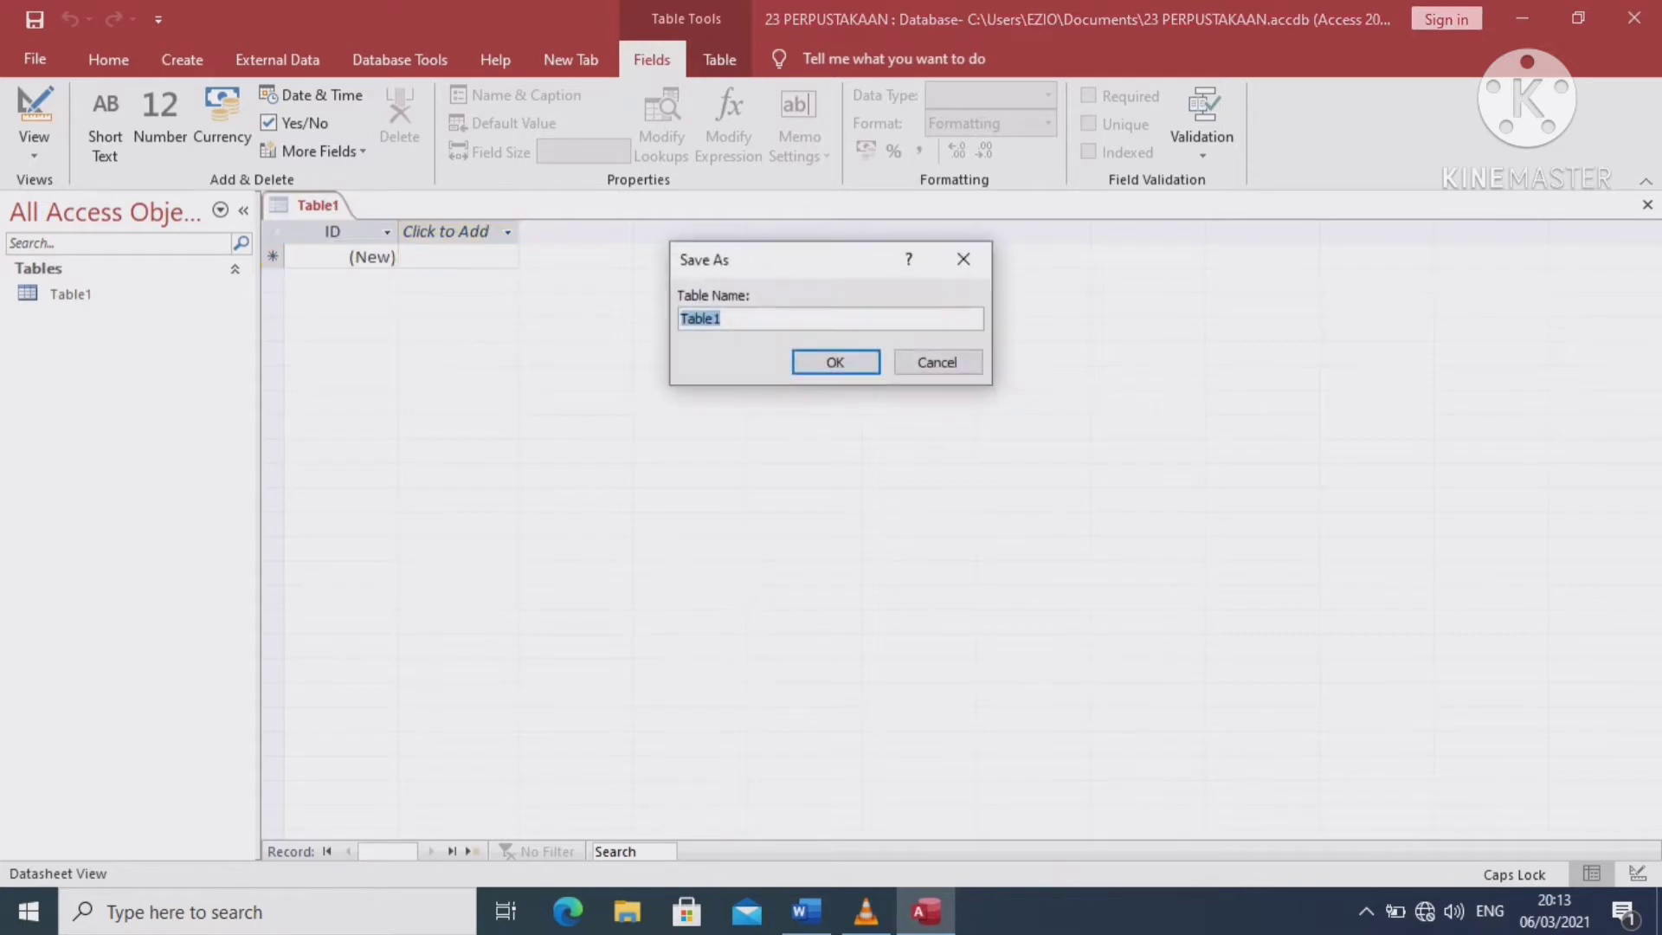
pyautogui.write('BUKU')
pyautogui.press('Return')
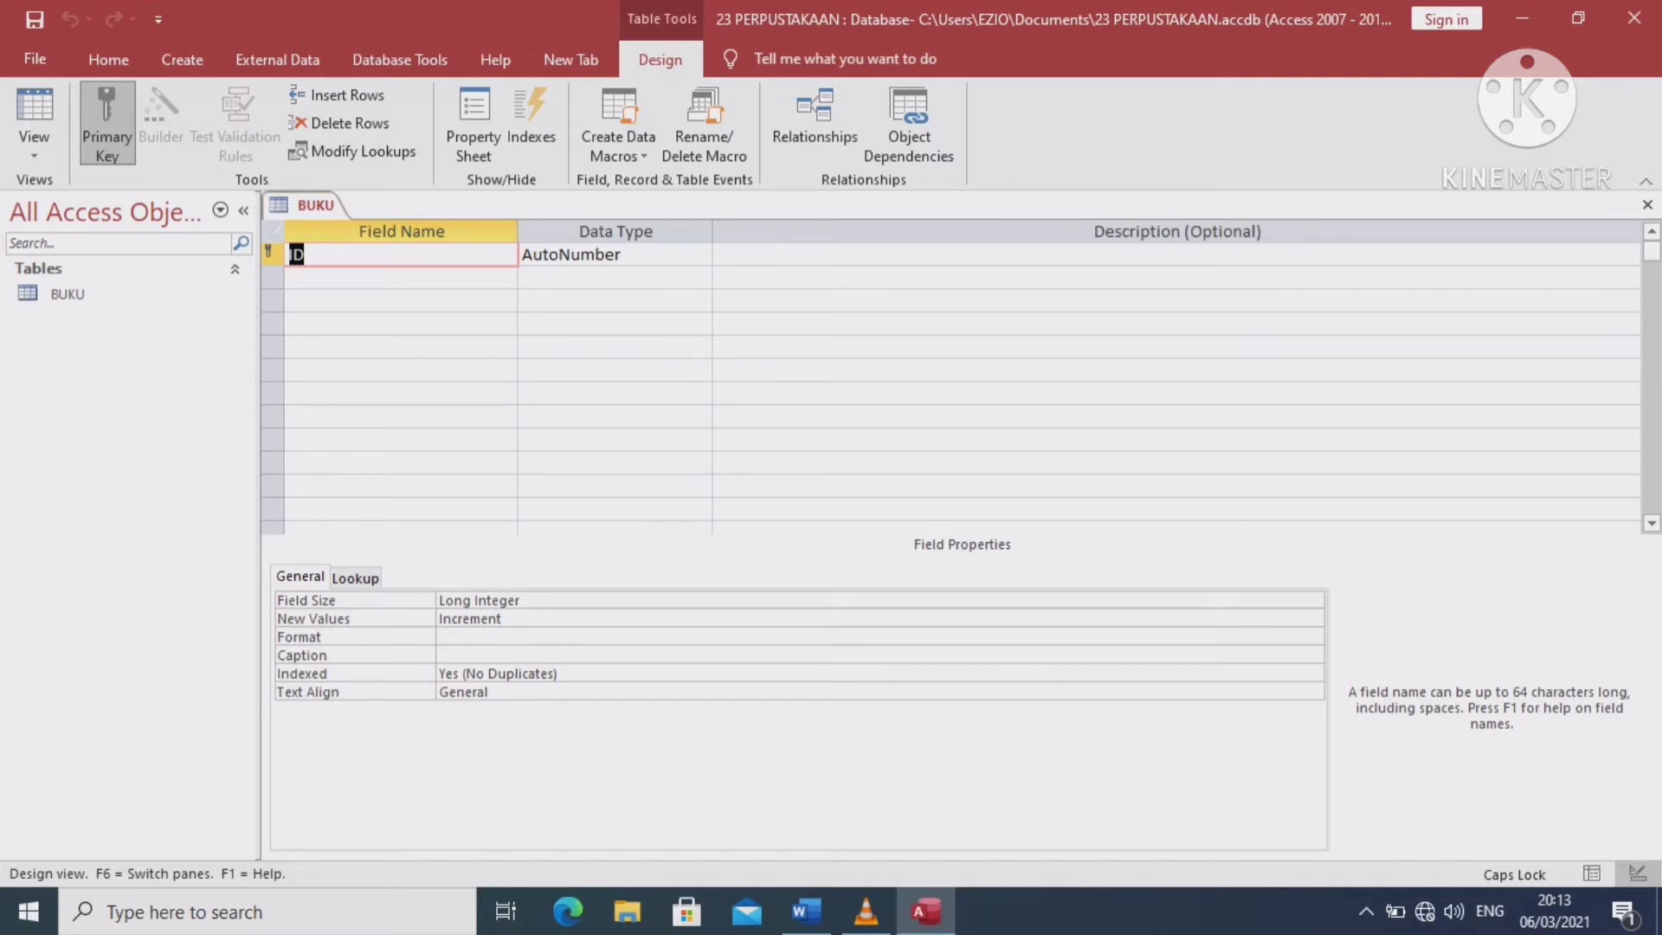
# Rename the ID field to NO BUKU with the Short Text data type
pyautogui.write('NO BUKU')
pyautogui.click(580, 255)
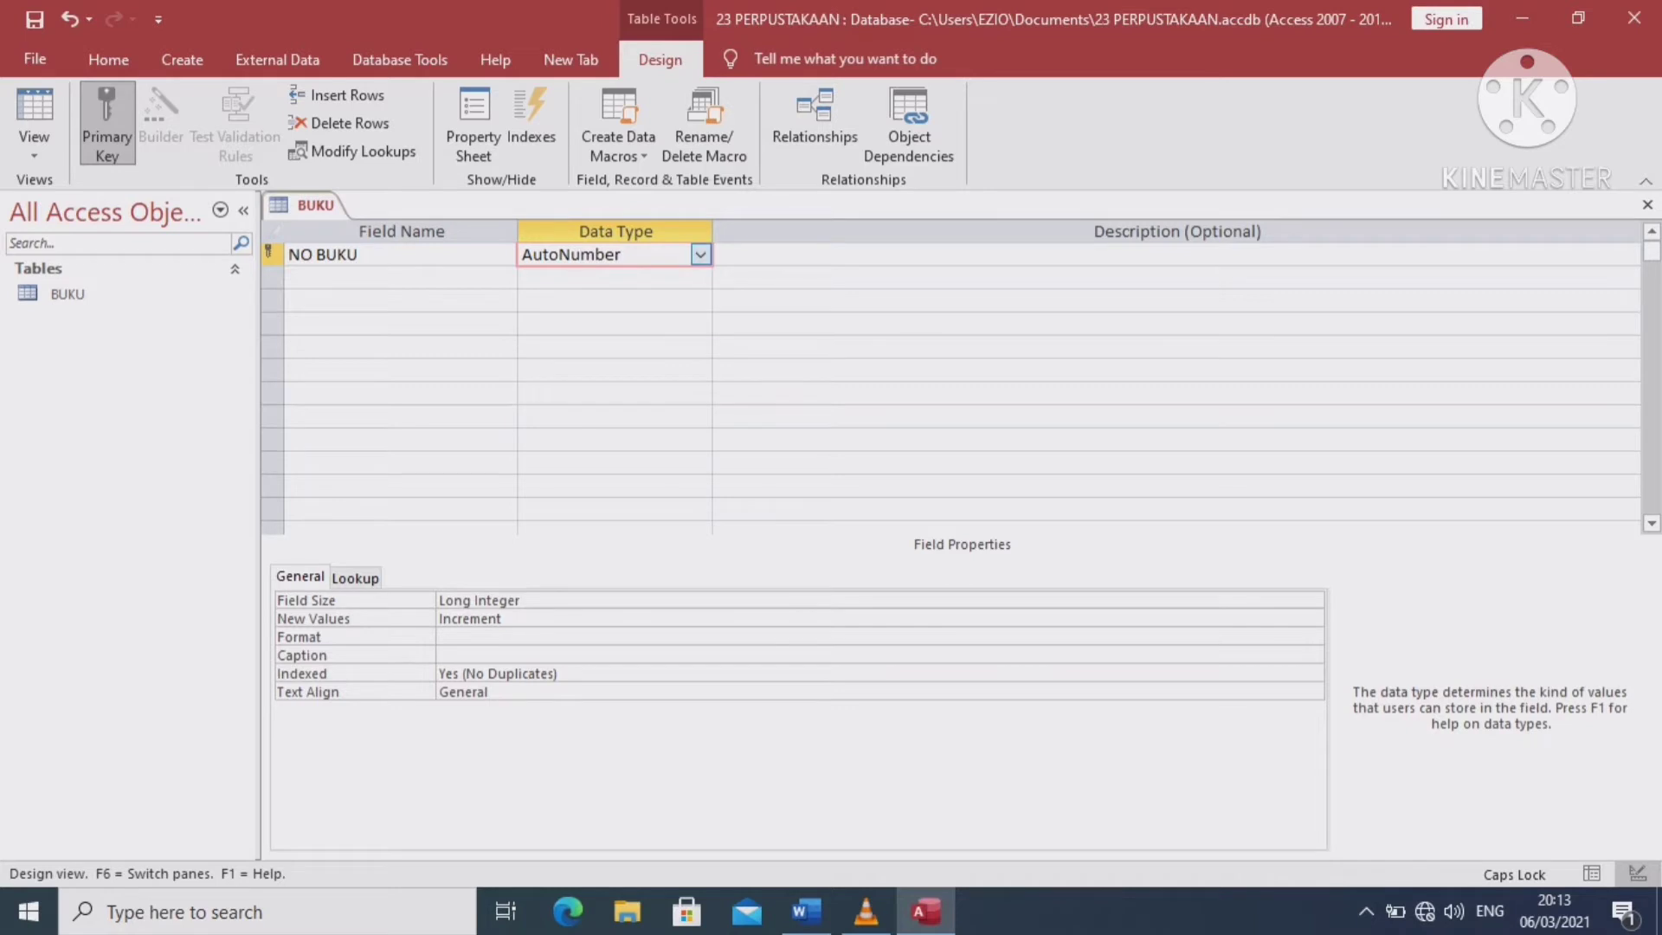
pyautogui.click(700, 254)
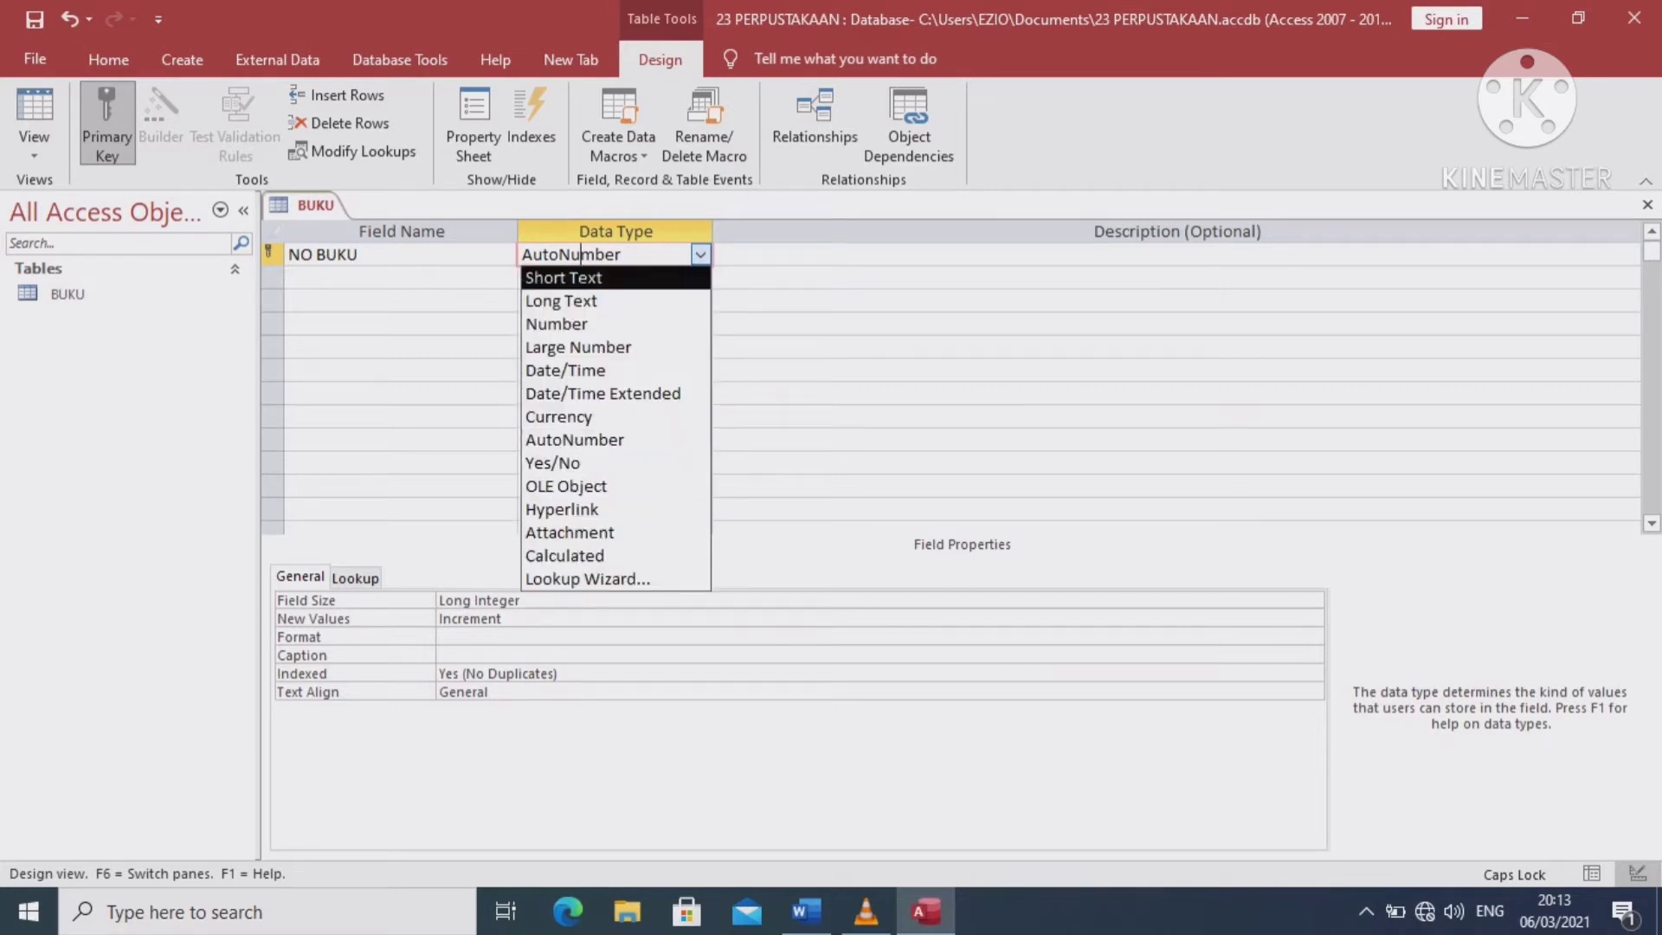
pyautogui.click(562, 277)
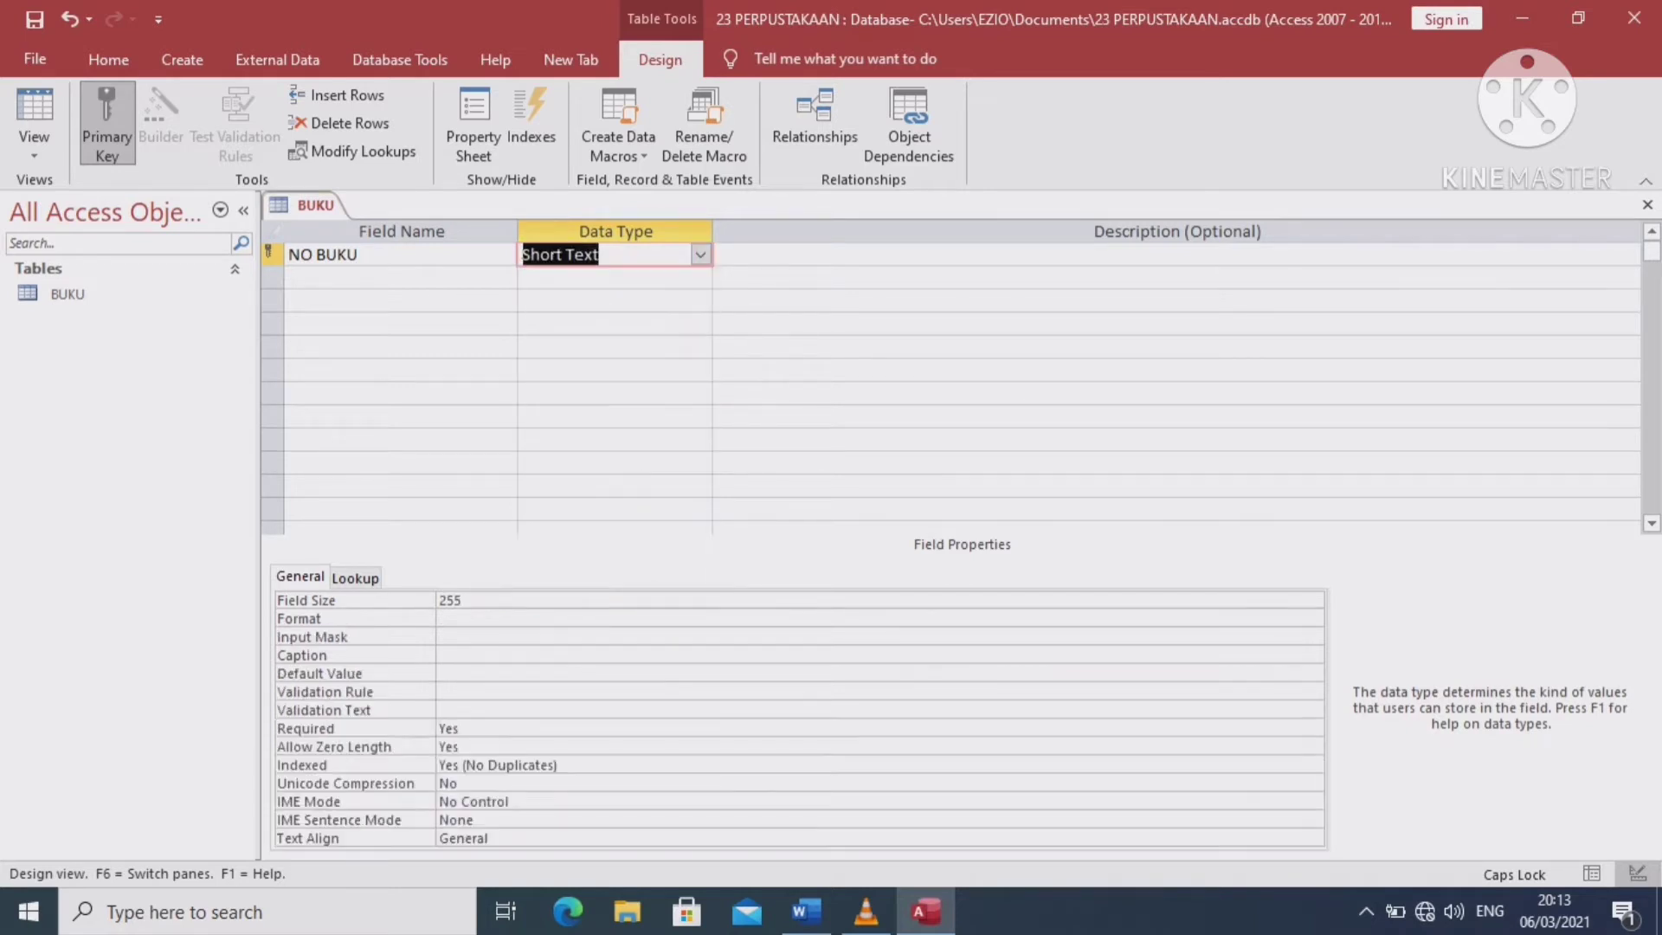
pyautogui.click(400, 277)
# Add JUDUL and PENGARANG as Short Text fields
pyautogui.write('JUDUL')
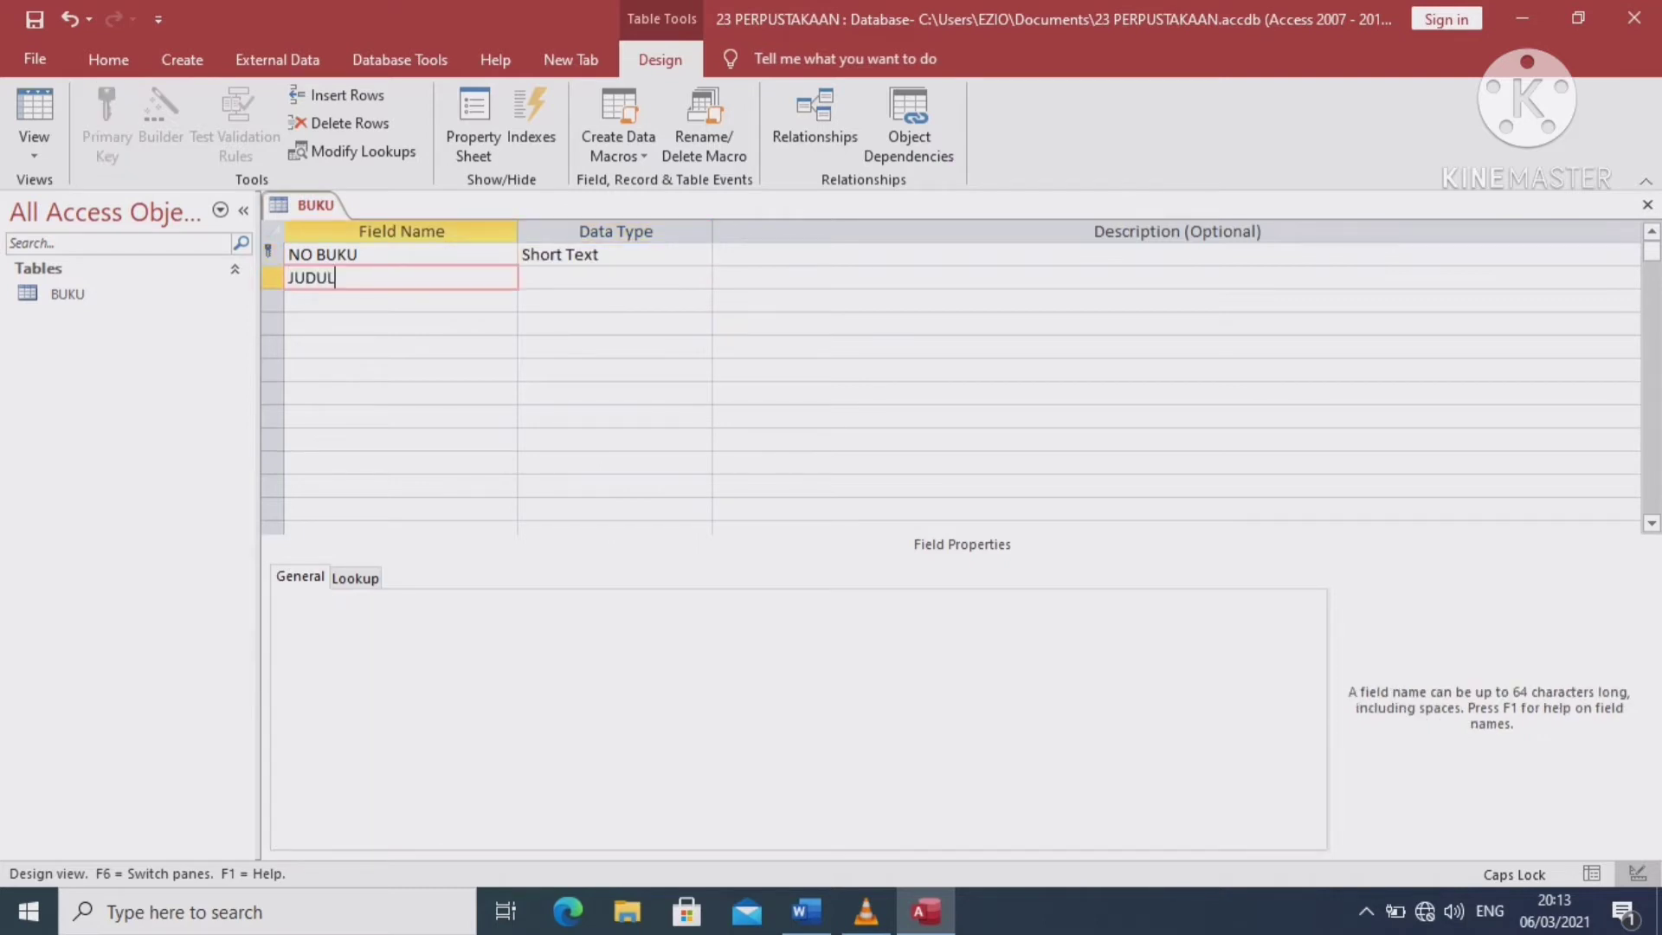
pyautogui.press('Tab')
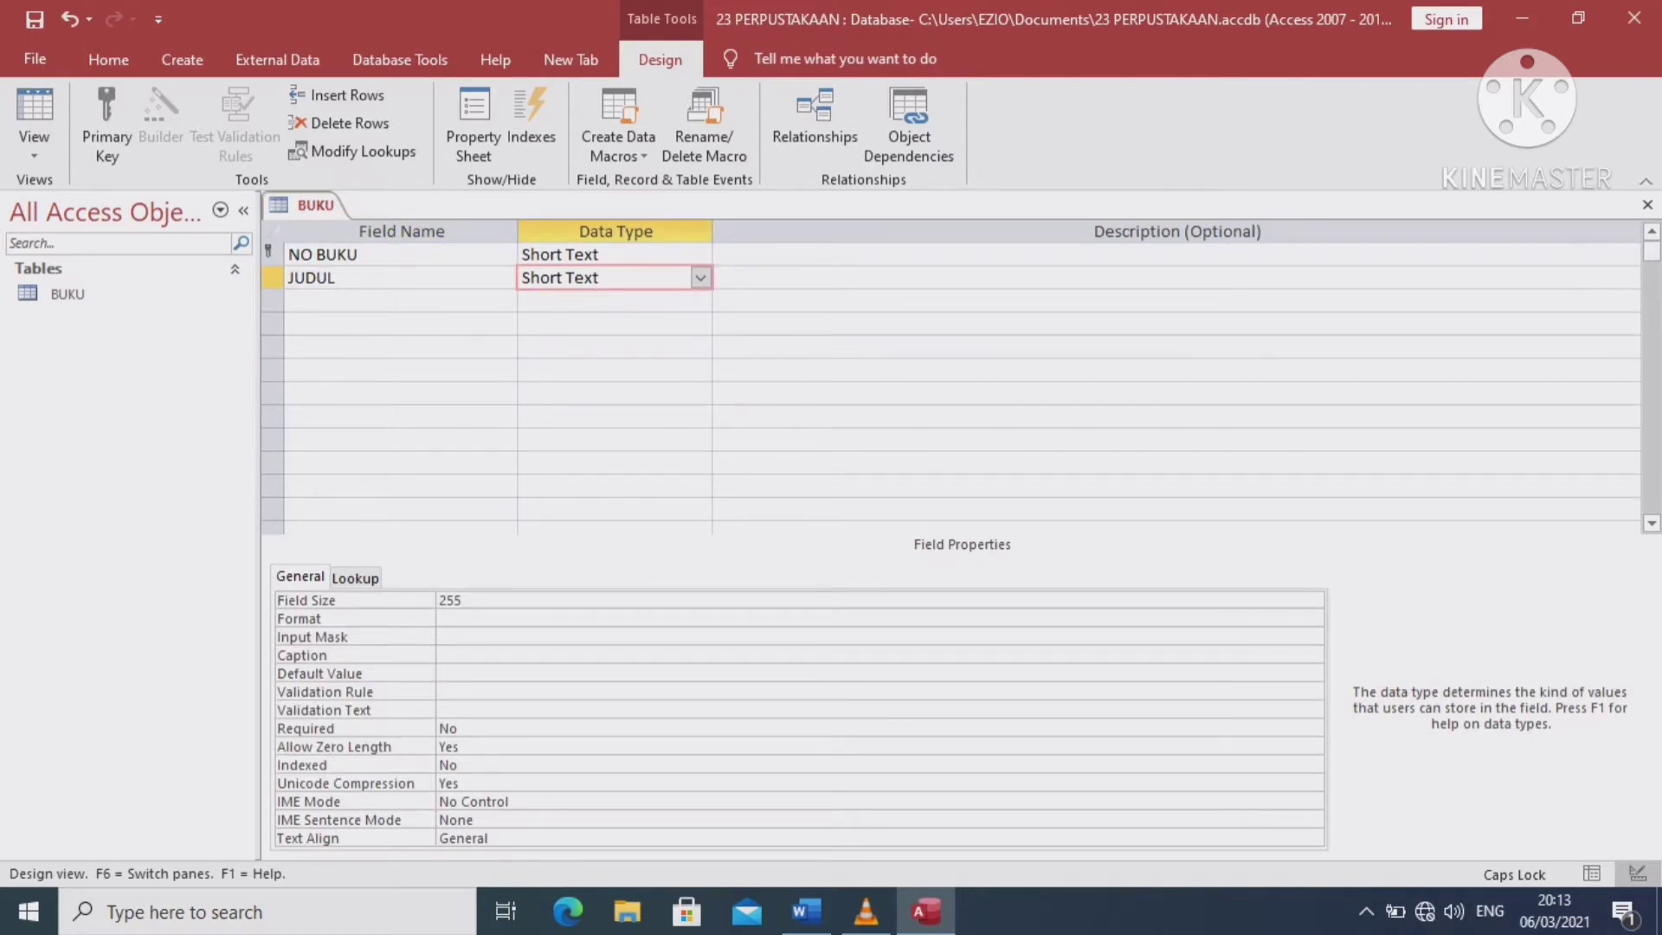
pyautogui.press('Tab')
pyautogui.press('Tab')
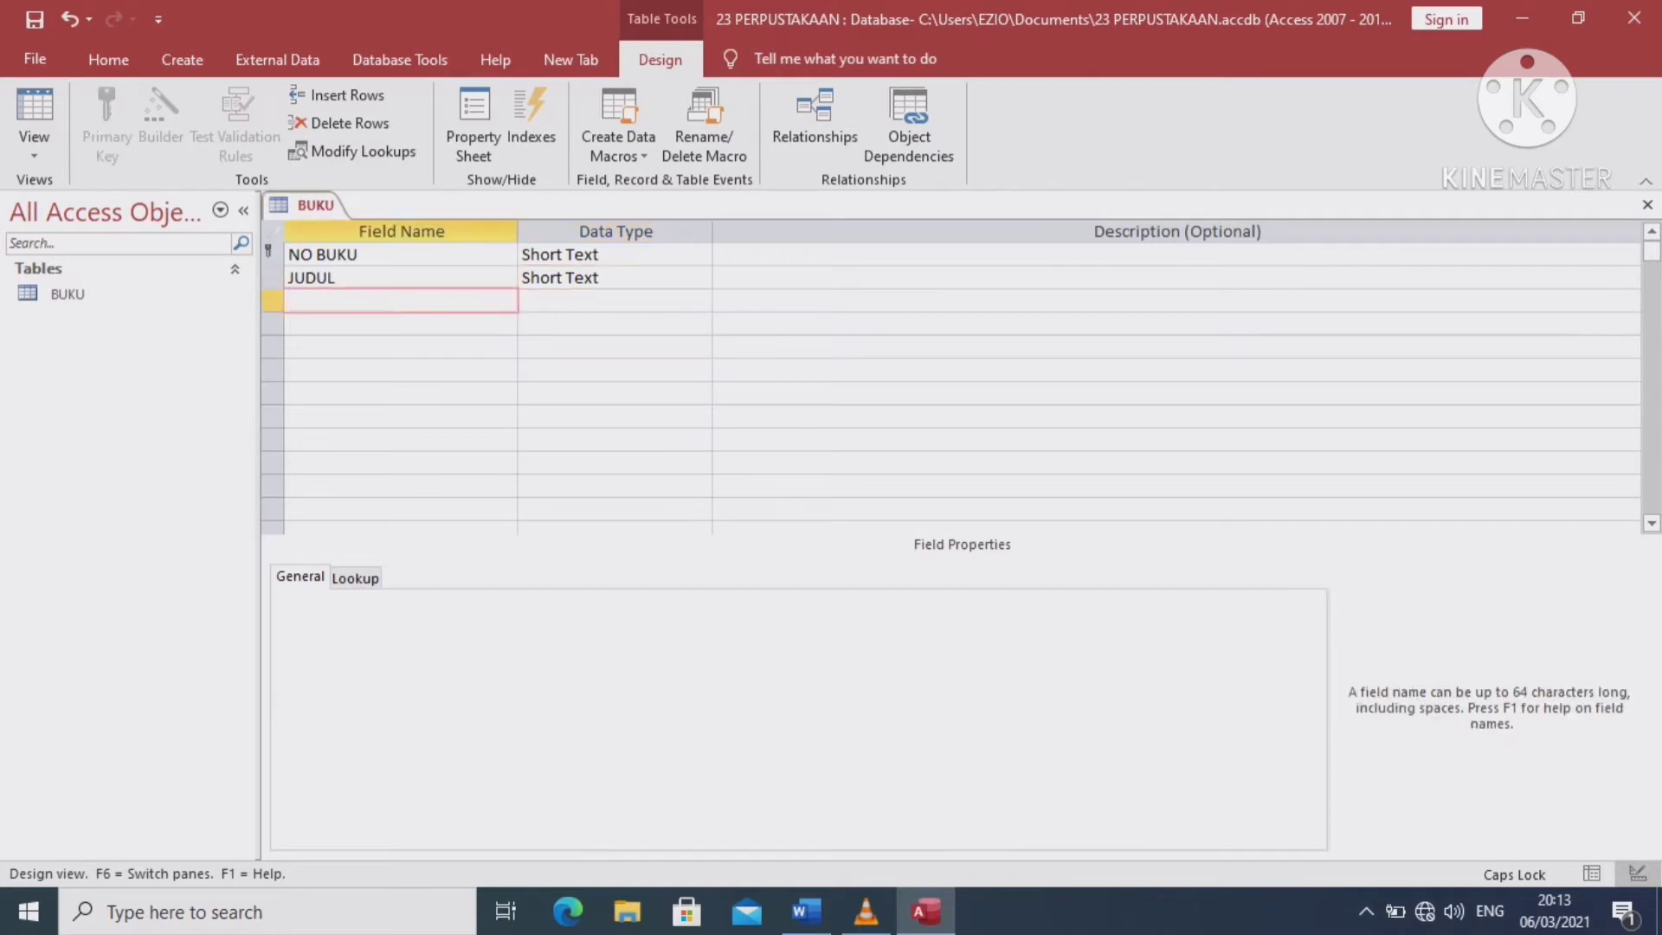
pyautogui.write('PENGARANG')
pyautogui.press('Tab')
pyautogui.press('Tab')
pyautogui.press('Tab')
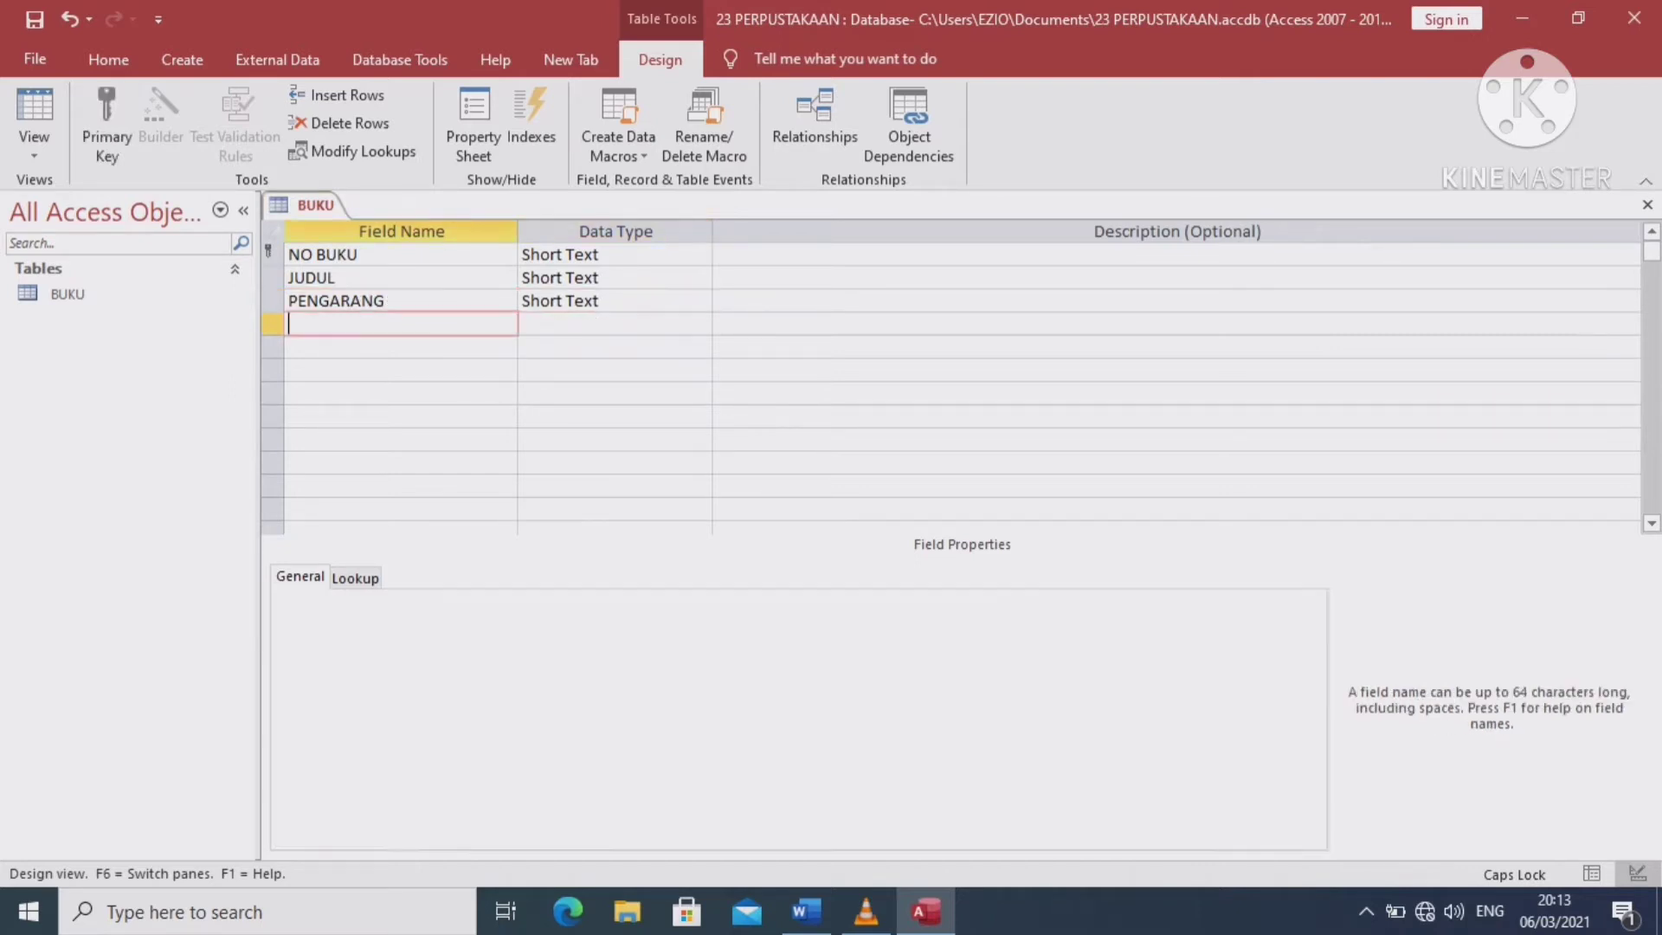
# Add a TAHUN field with the Number data type
pyautogui.write('TAHUUN')
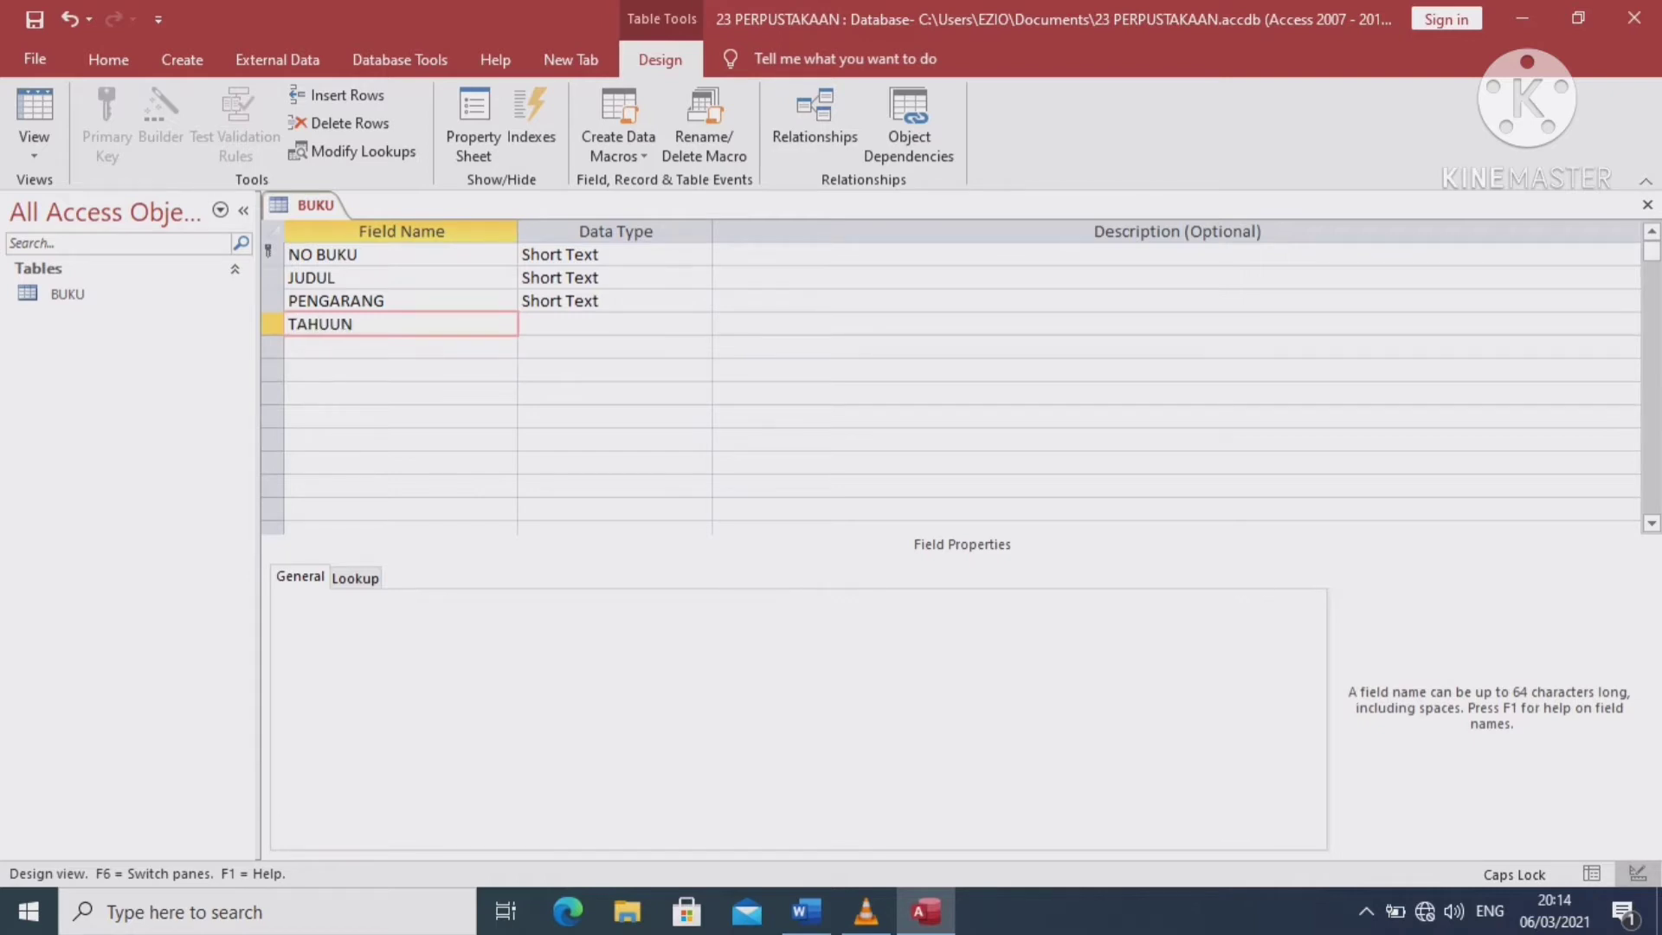
pyautogui.press('BackSpace')
pyautogui.press('BackSpace')
pyautogui.write('N')
pyautogui.click(551, 324)
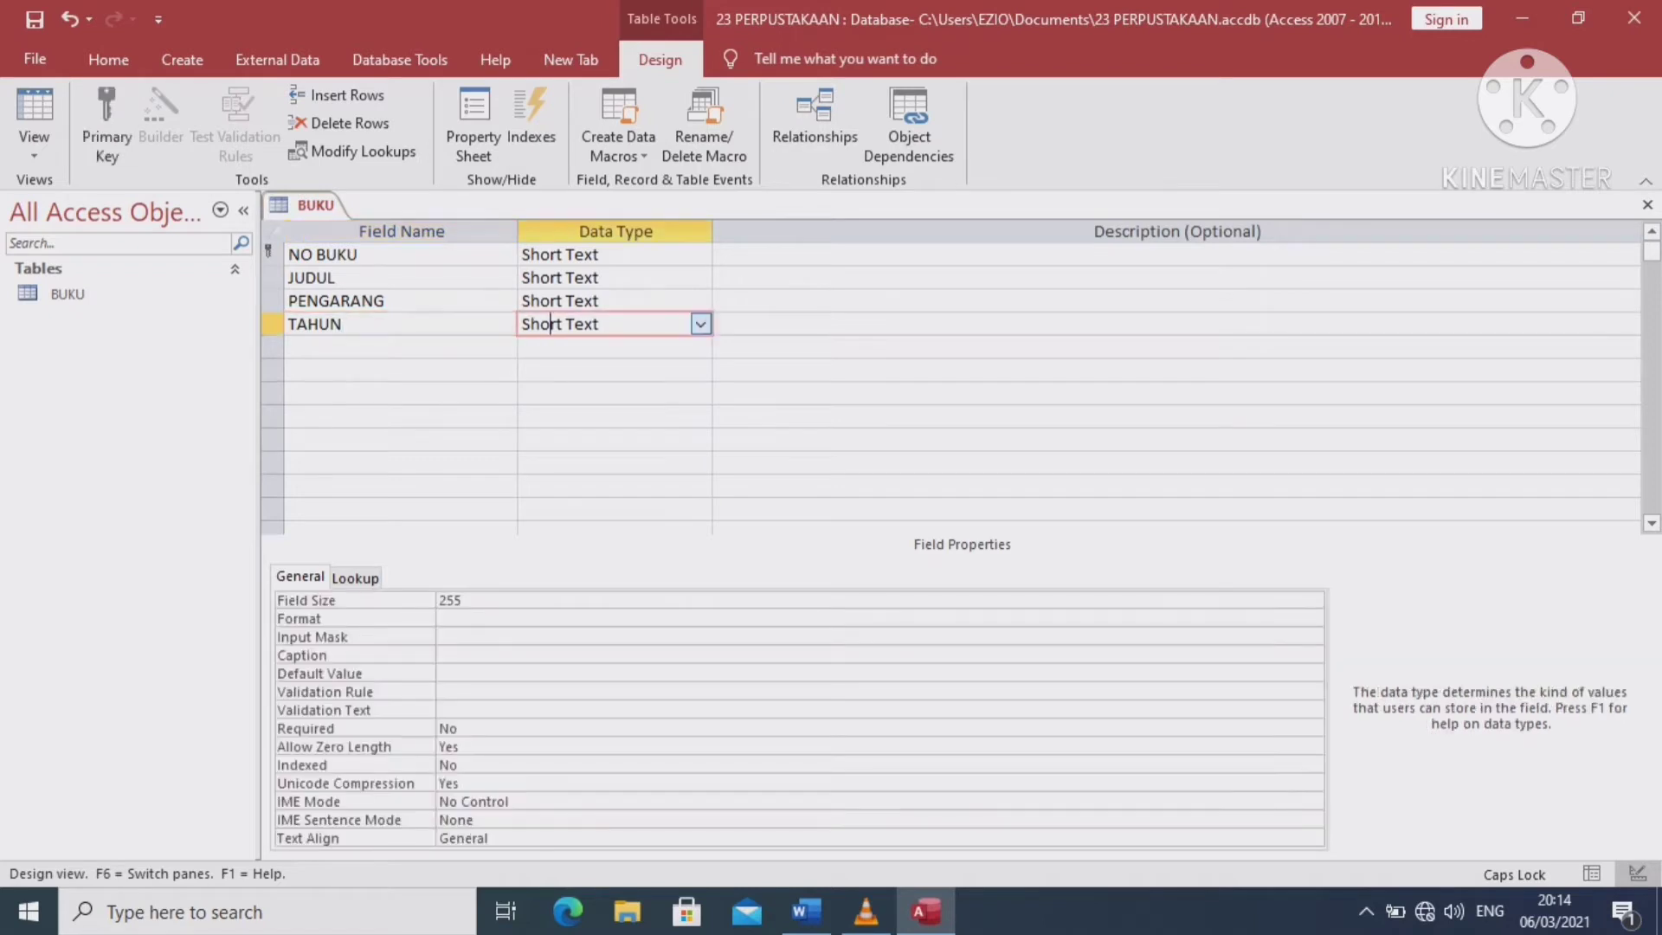
pyautogui.click(700, 324)
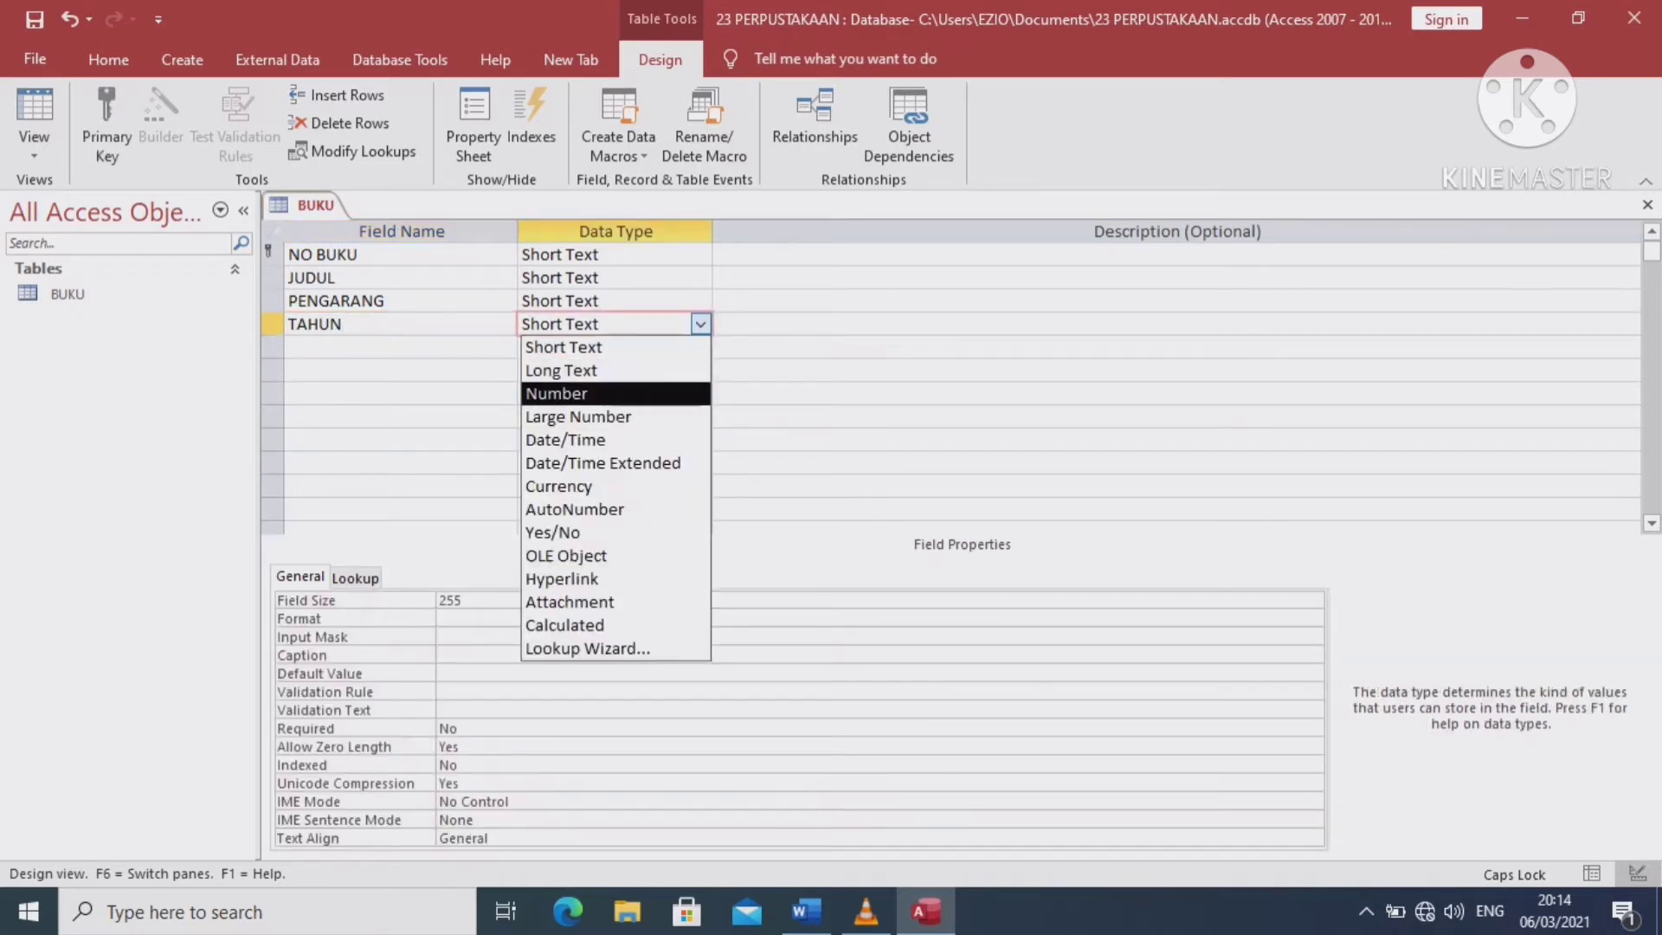
pyautogui.click(606, 393)
pyautogui.click(400, 347)
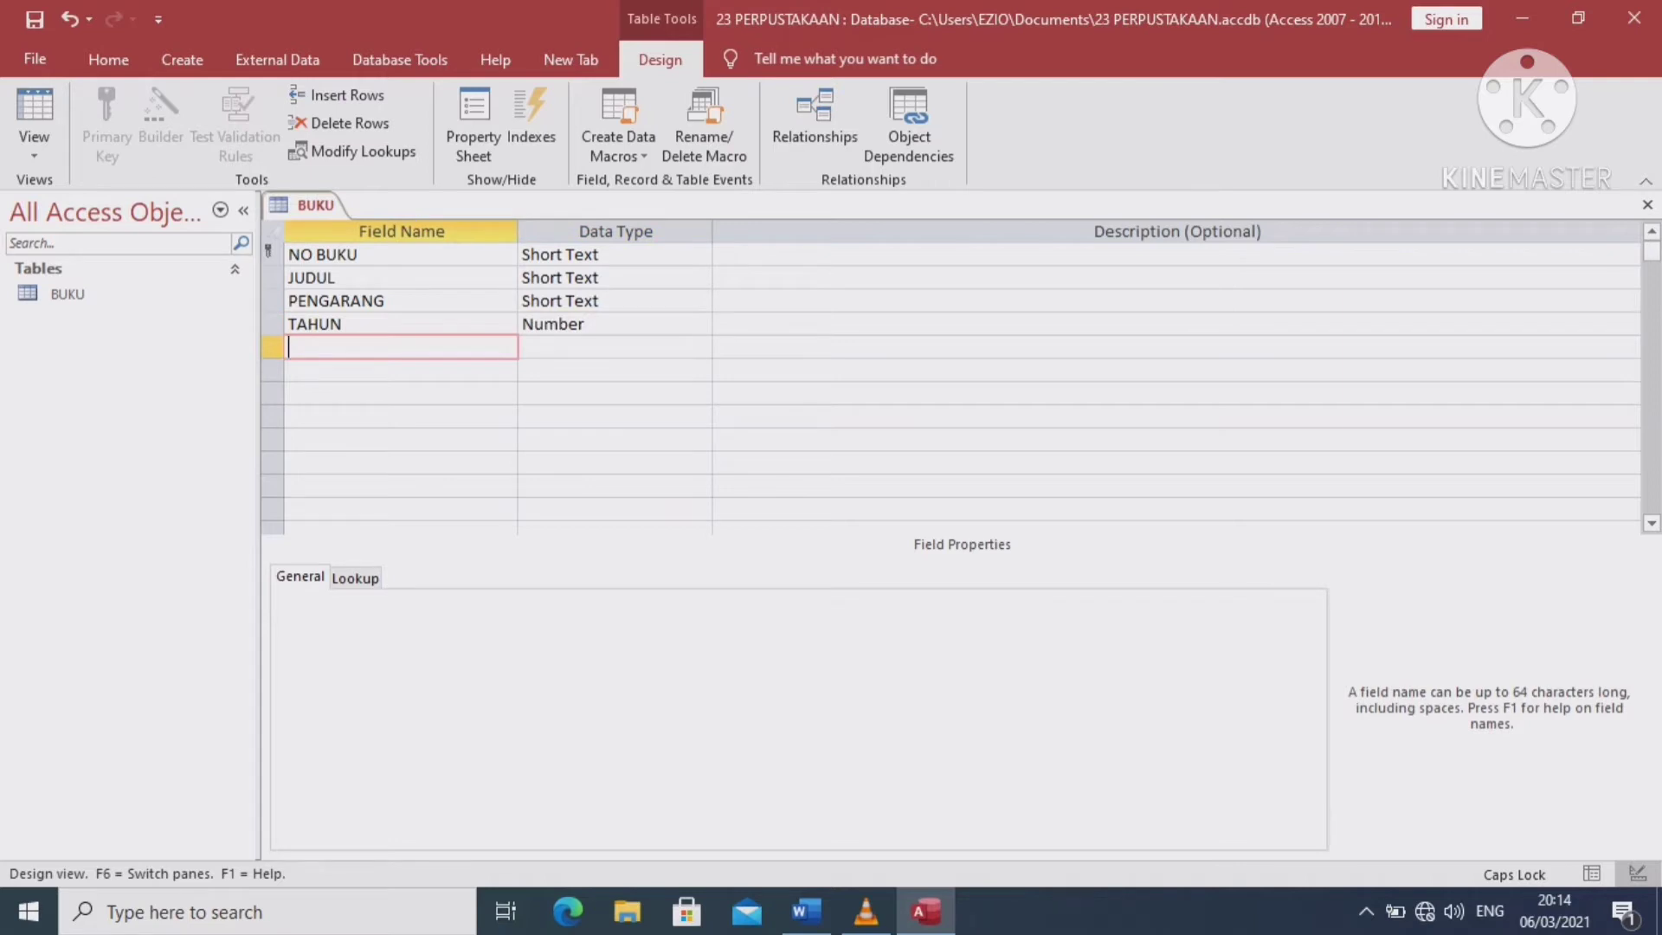
# Extend the TAHUN field name to TAHUN TERBIT
pyautogui.click(345, 324)
pyautogui.write('T')
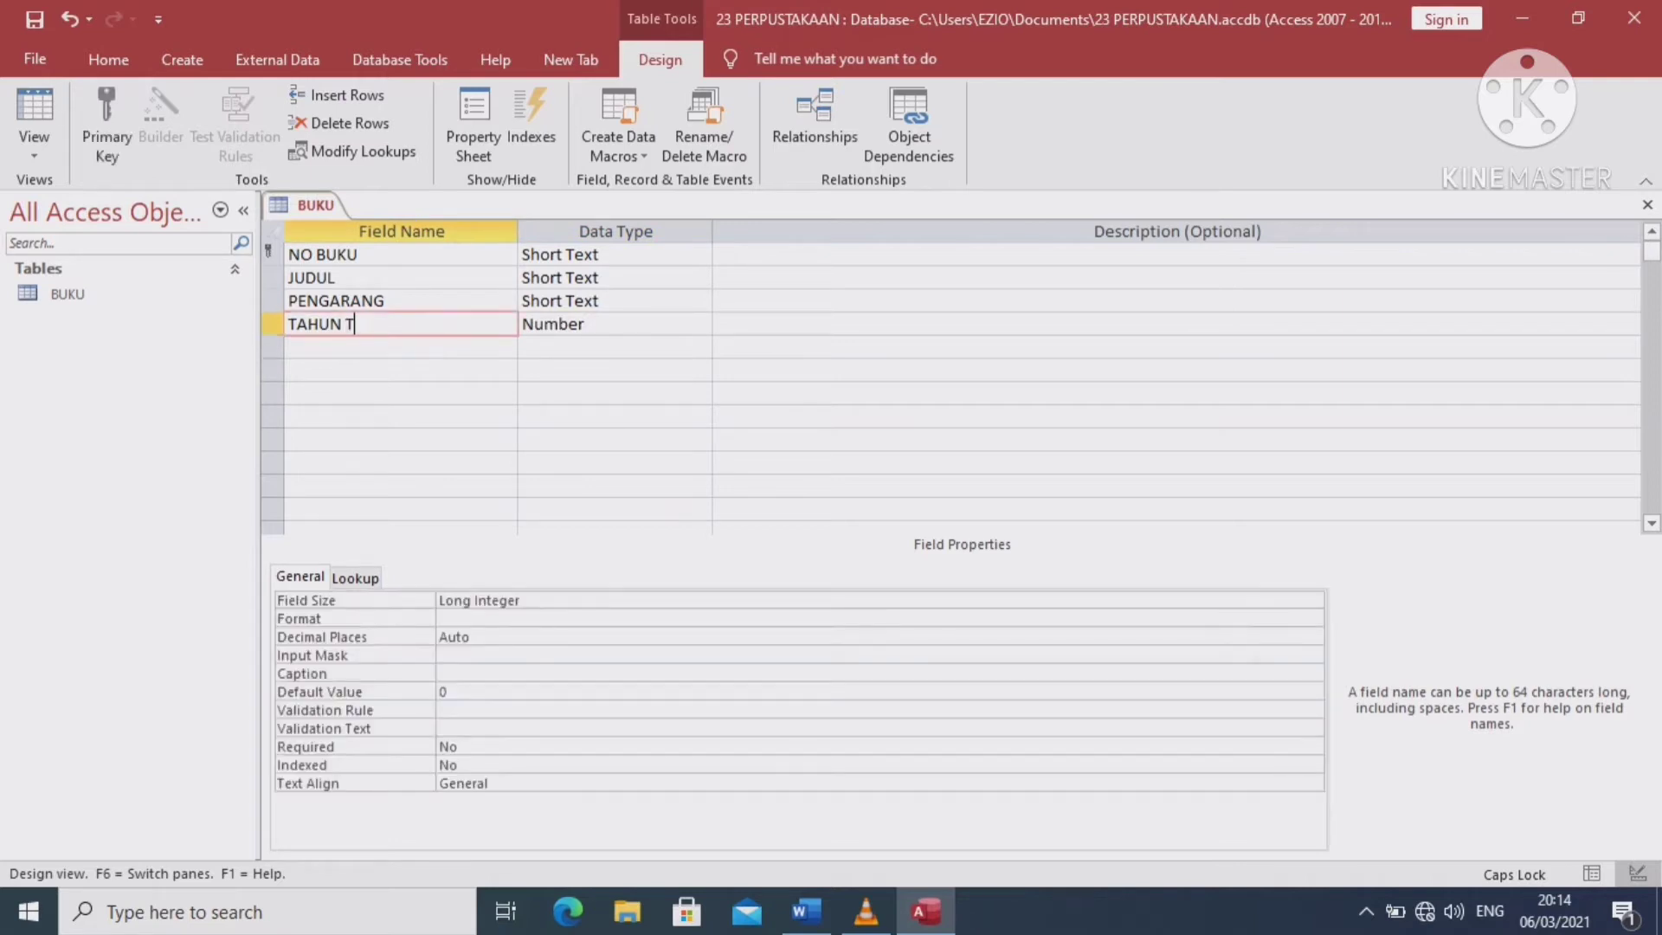
pyautogui.write('ERBIT')
pyautogui.click(400, 348)
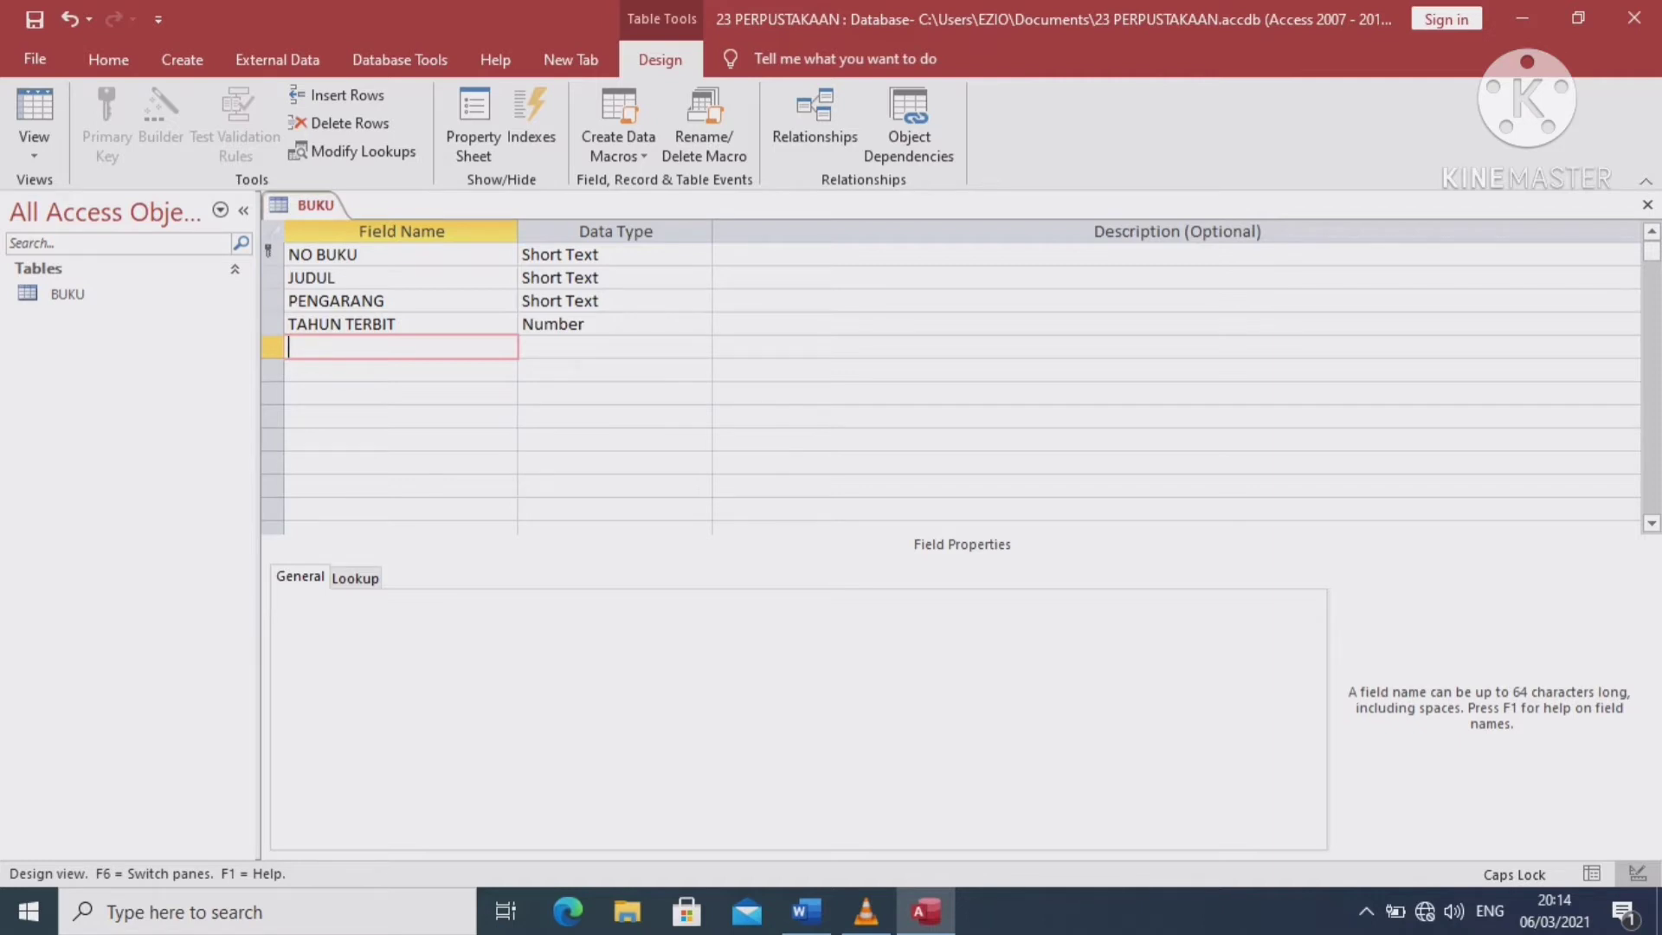
# Add JENIS BUKU and STATUS as Short Text fields below TAHUN TERBIT
pyautogui.write('JENIS BUKU')
pyautogui.press('Tab')
pyautogui.click(399, 369)
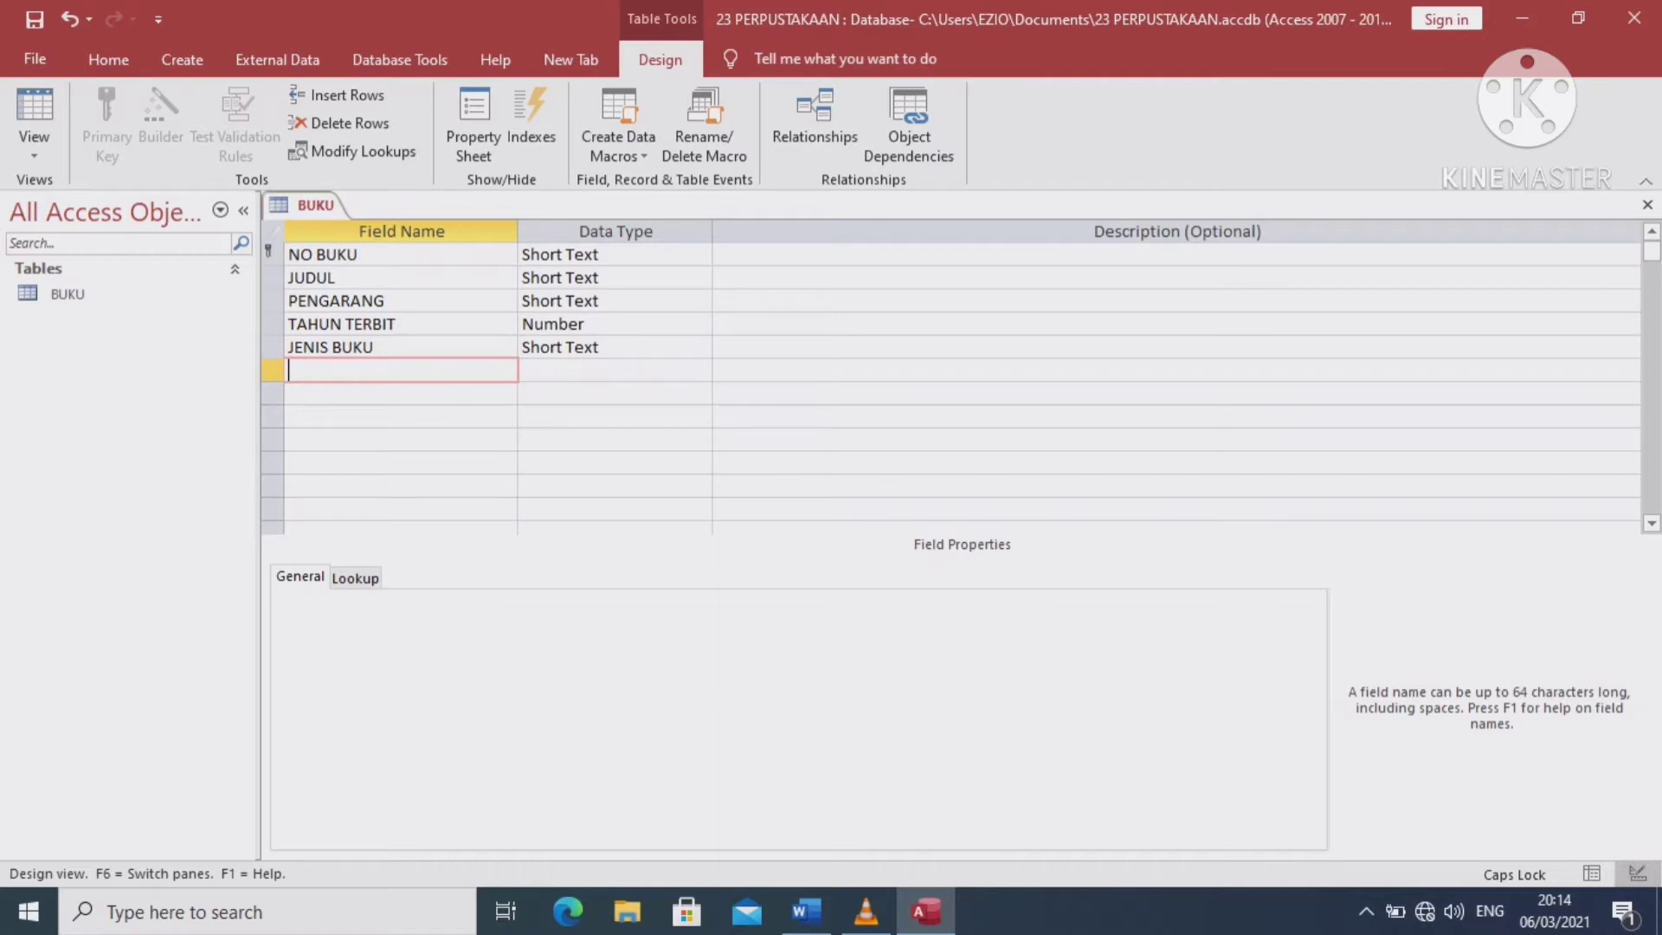
pyautogui.write('STATUS')
pyautogui.press('Tab')
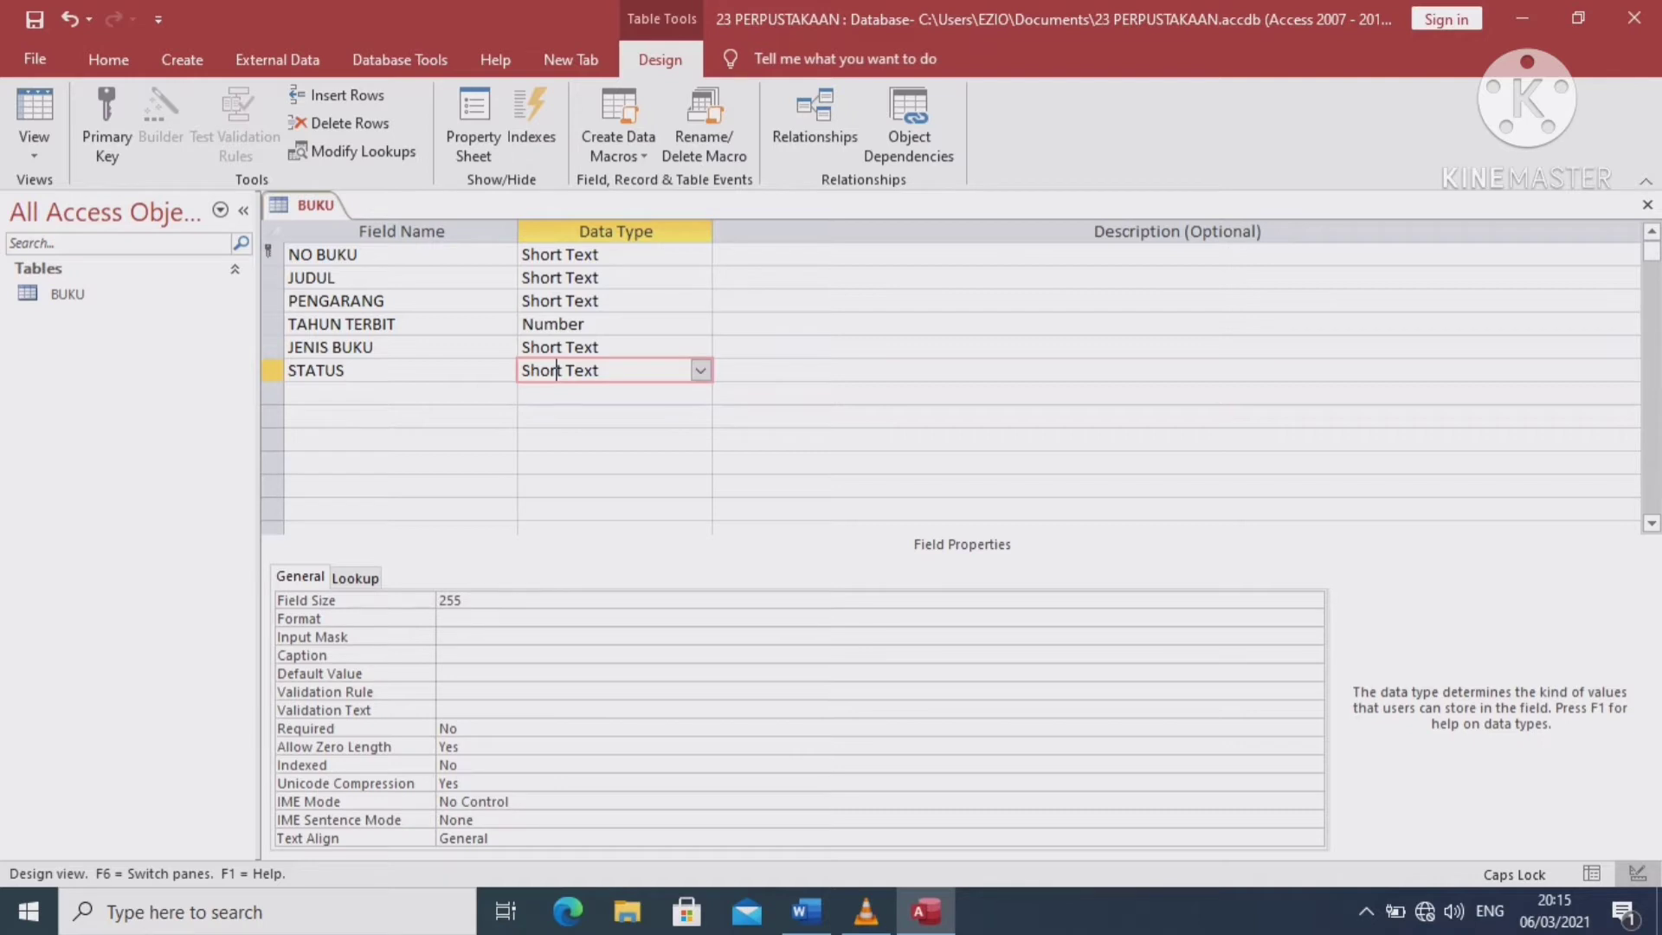
pyautogui.click(326, 253)
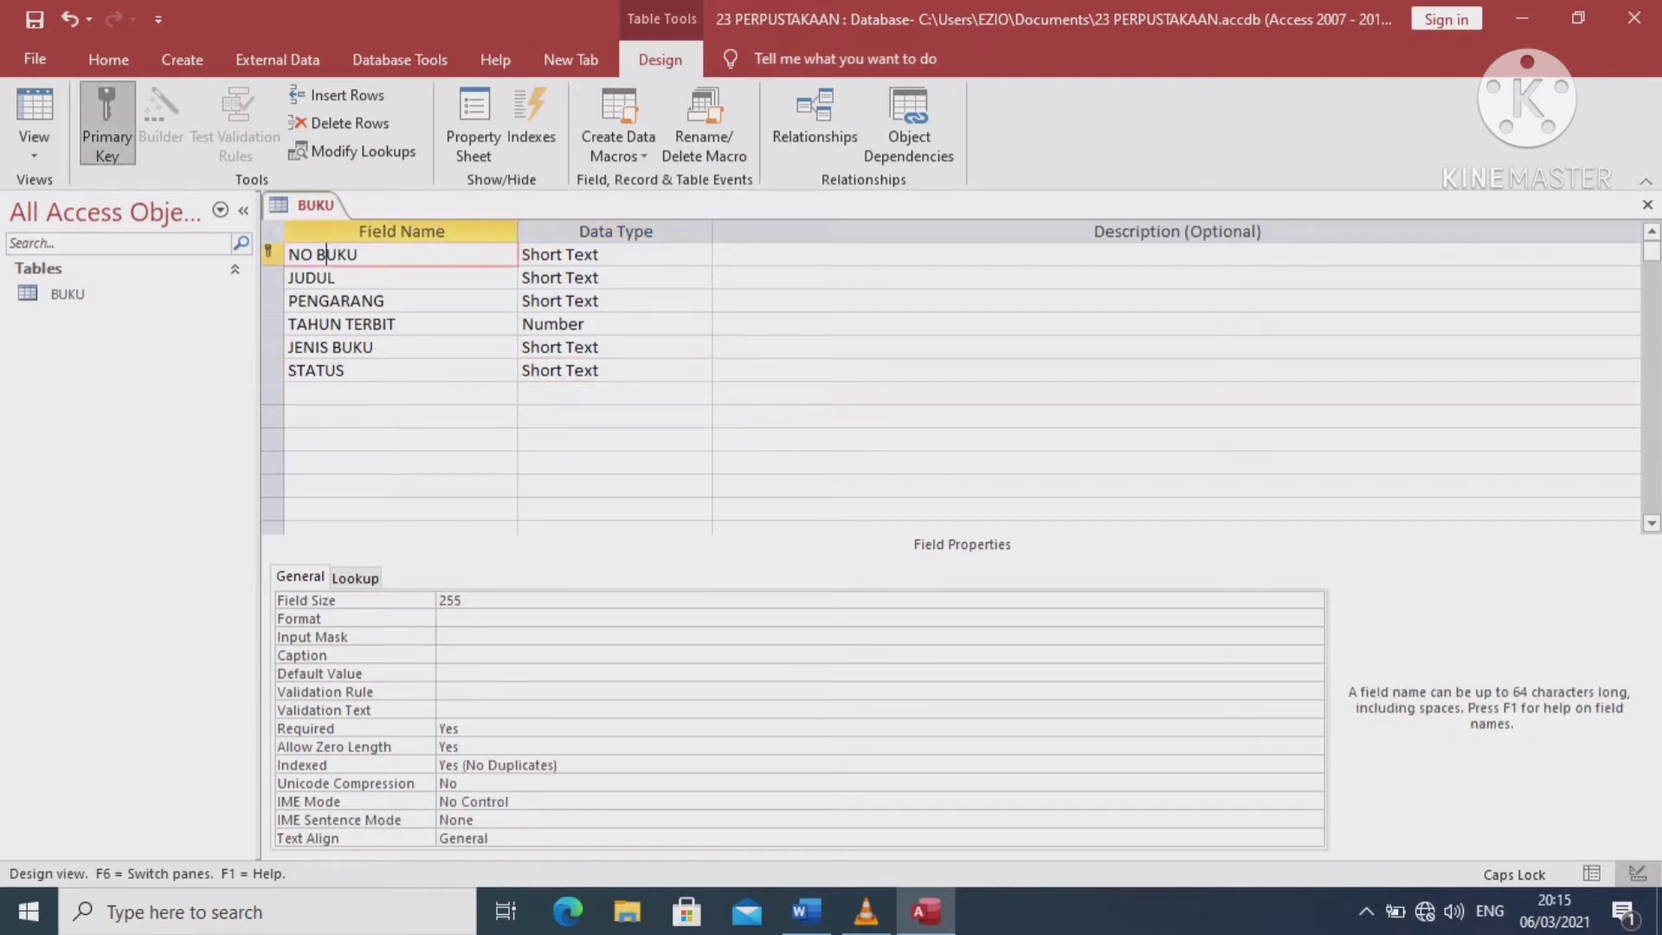
# Make NO BUKU the primary key and save the BUKU table design
pyautogui.click(107, 123)
pyautogui.click(35, 18)
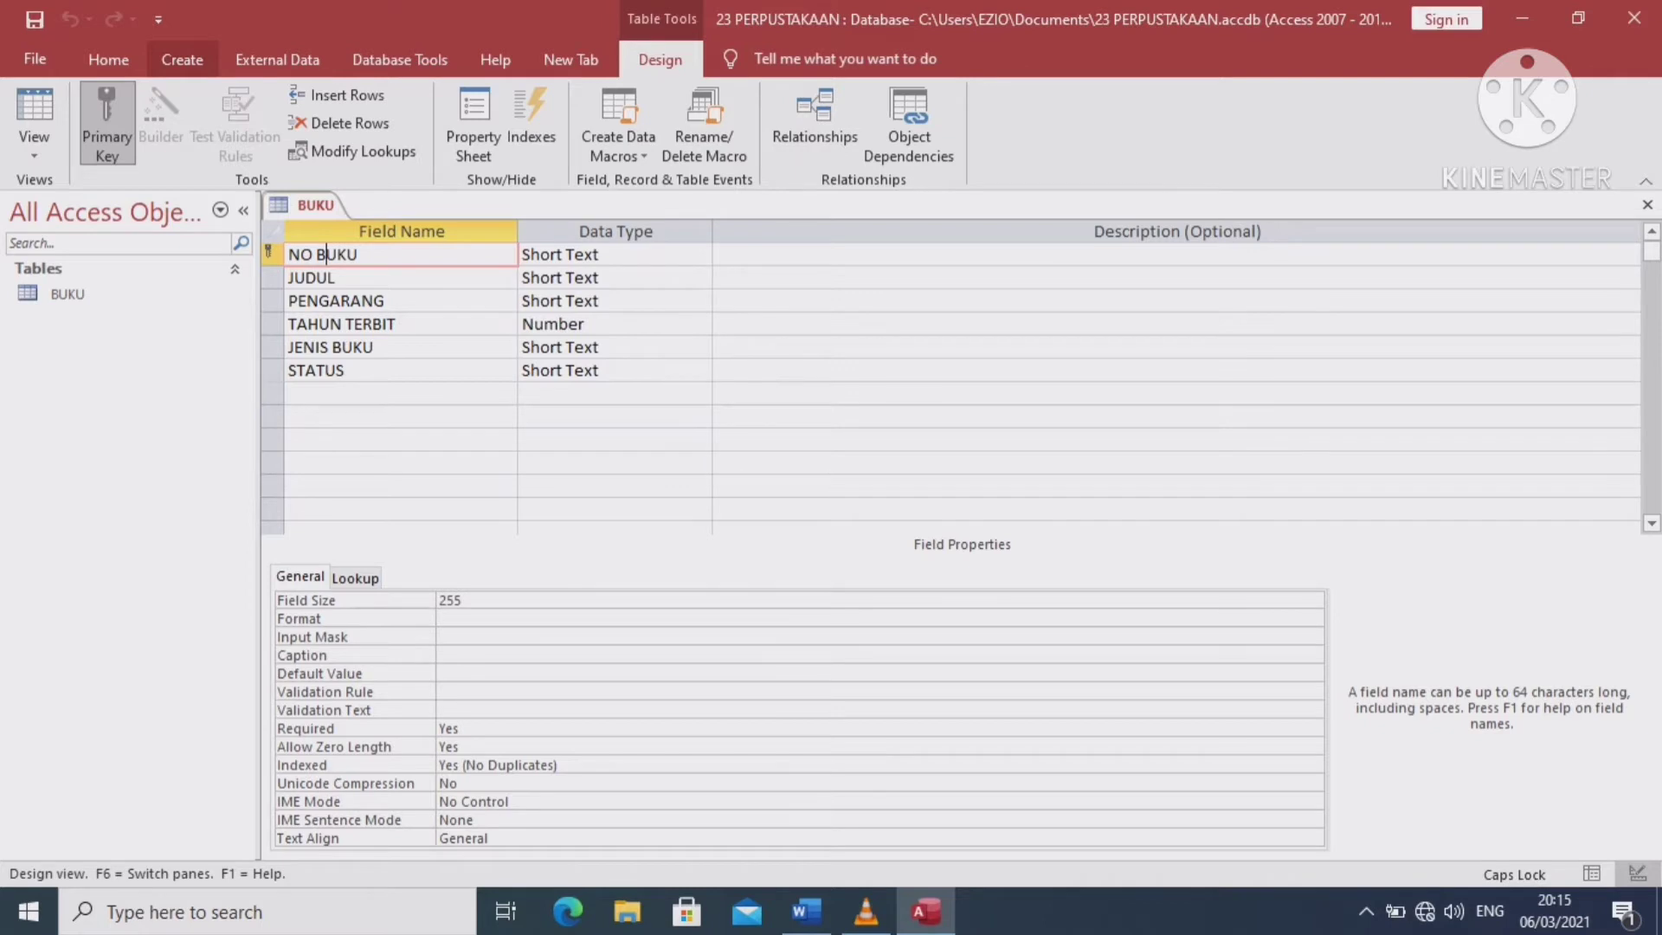
pyautogui.click(181, 59)
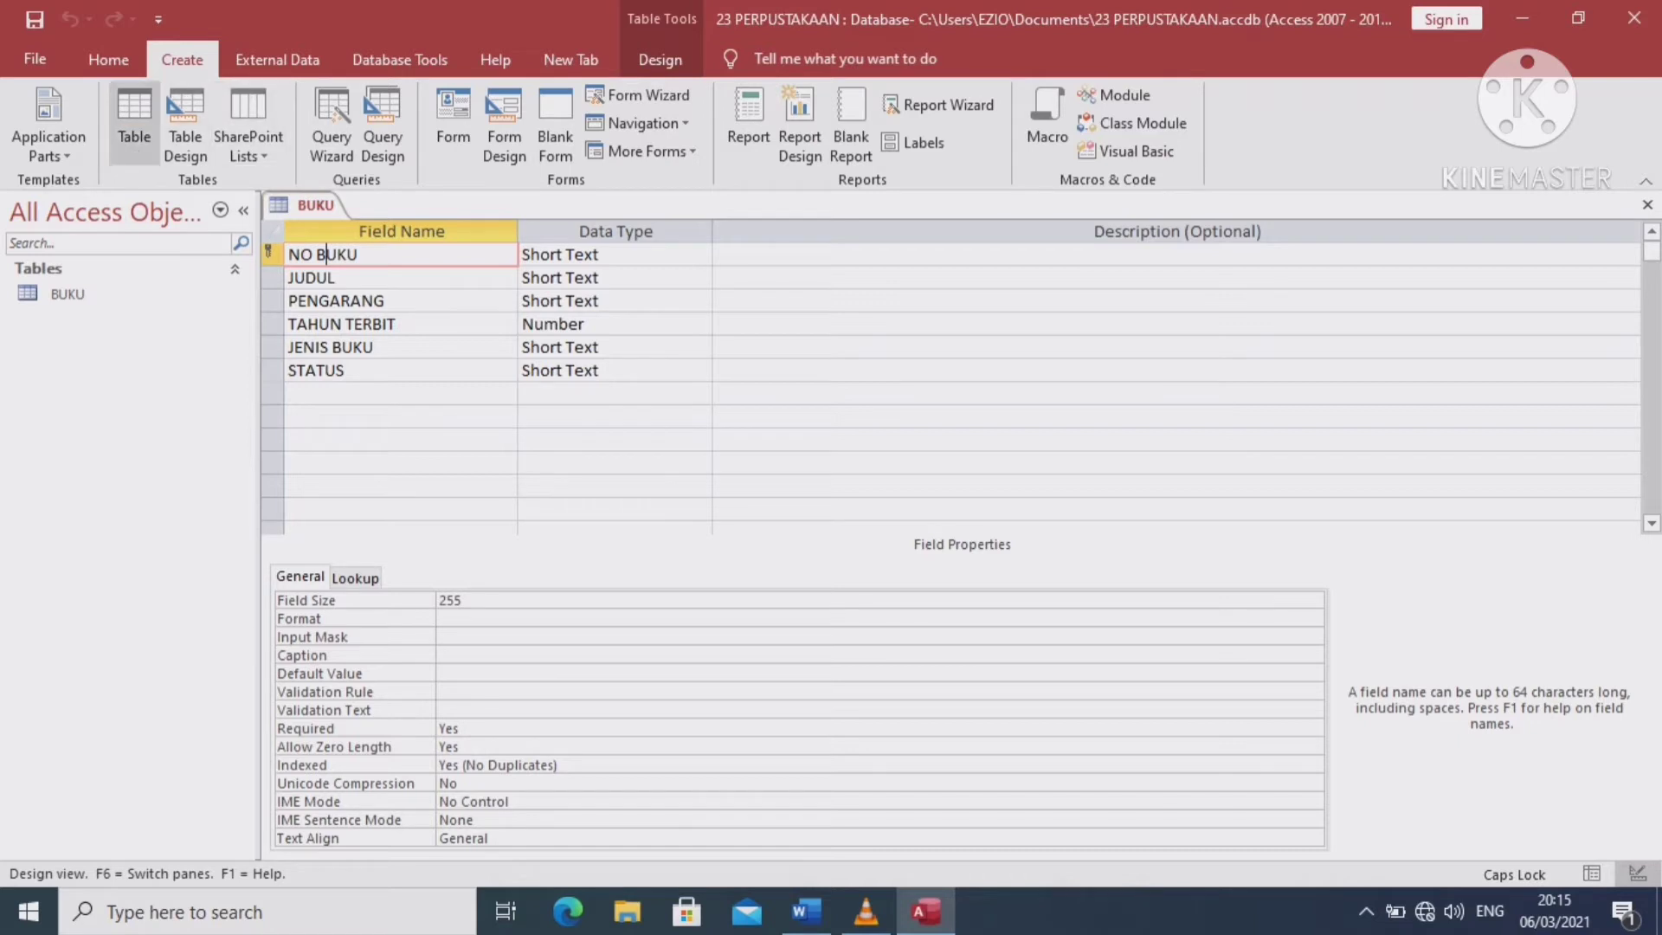
# Start a new table design with ID ANGGOTA and NAMA as Short Text fields
pyautogui.click(185, 121)
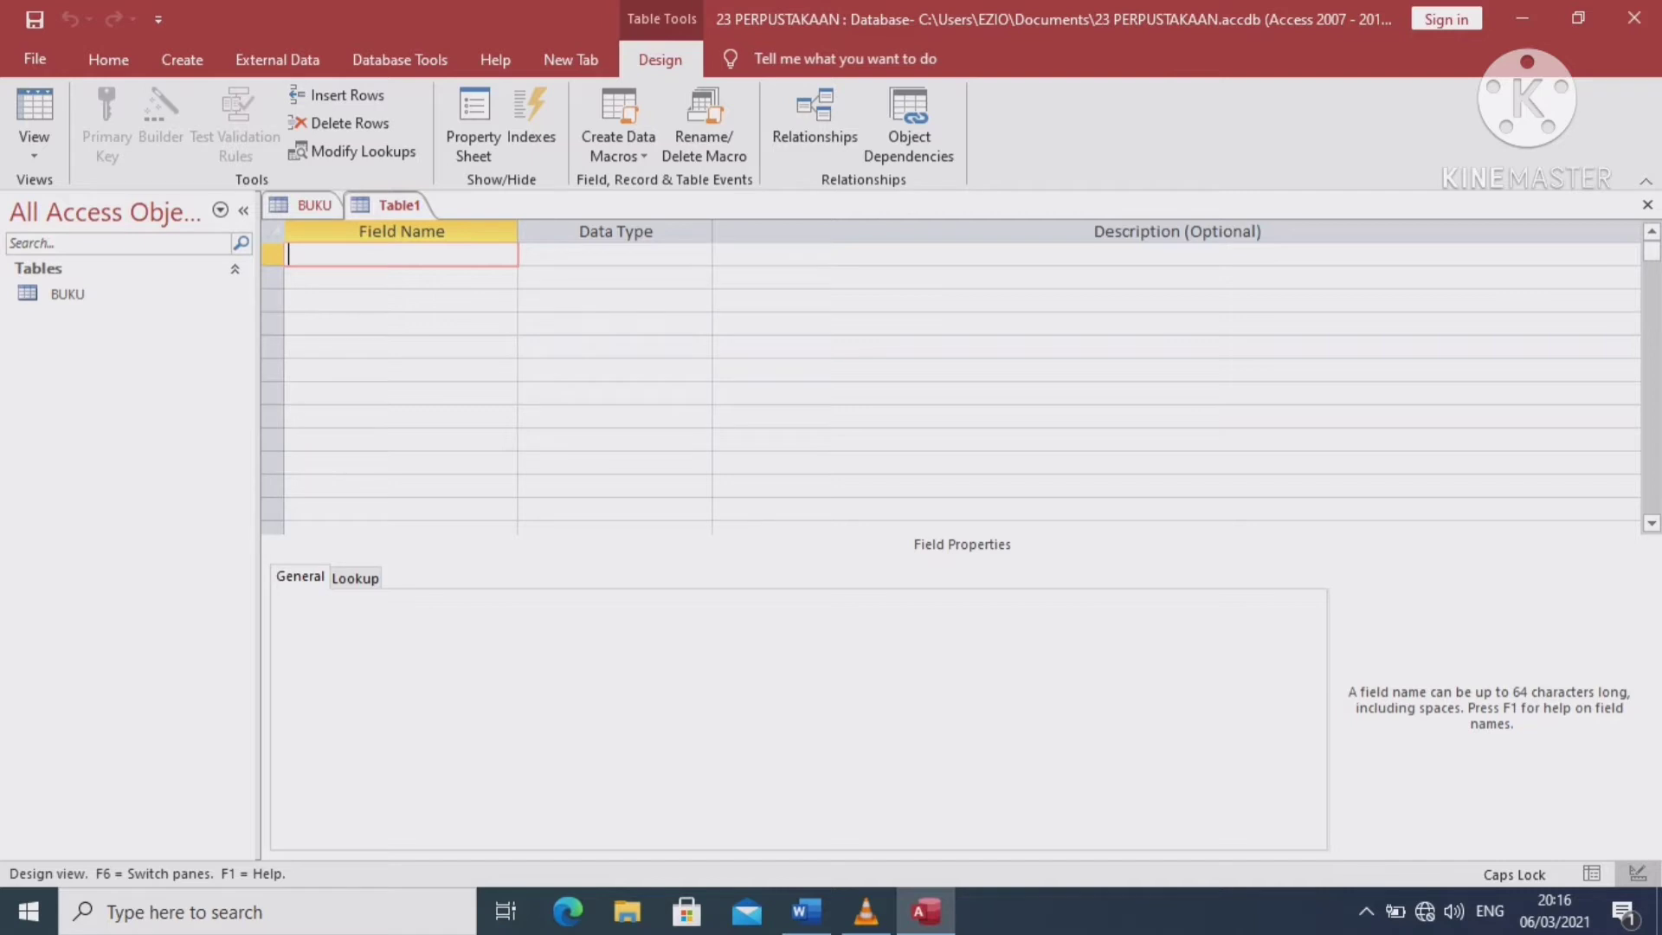
pyautogui.write('ID ANGGOTA')
pyautogui.click(565, 254)
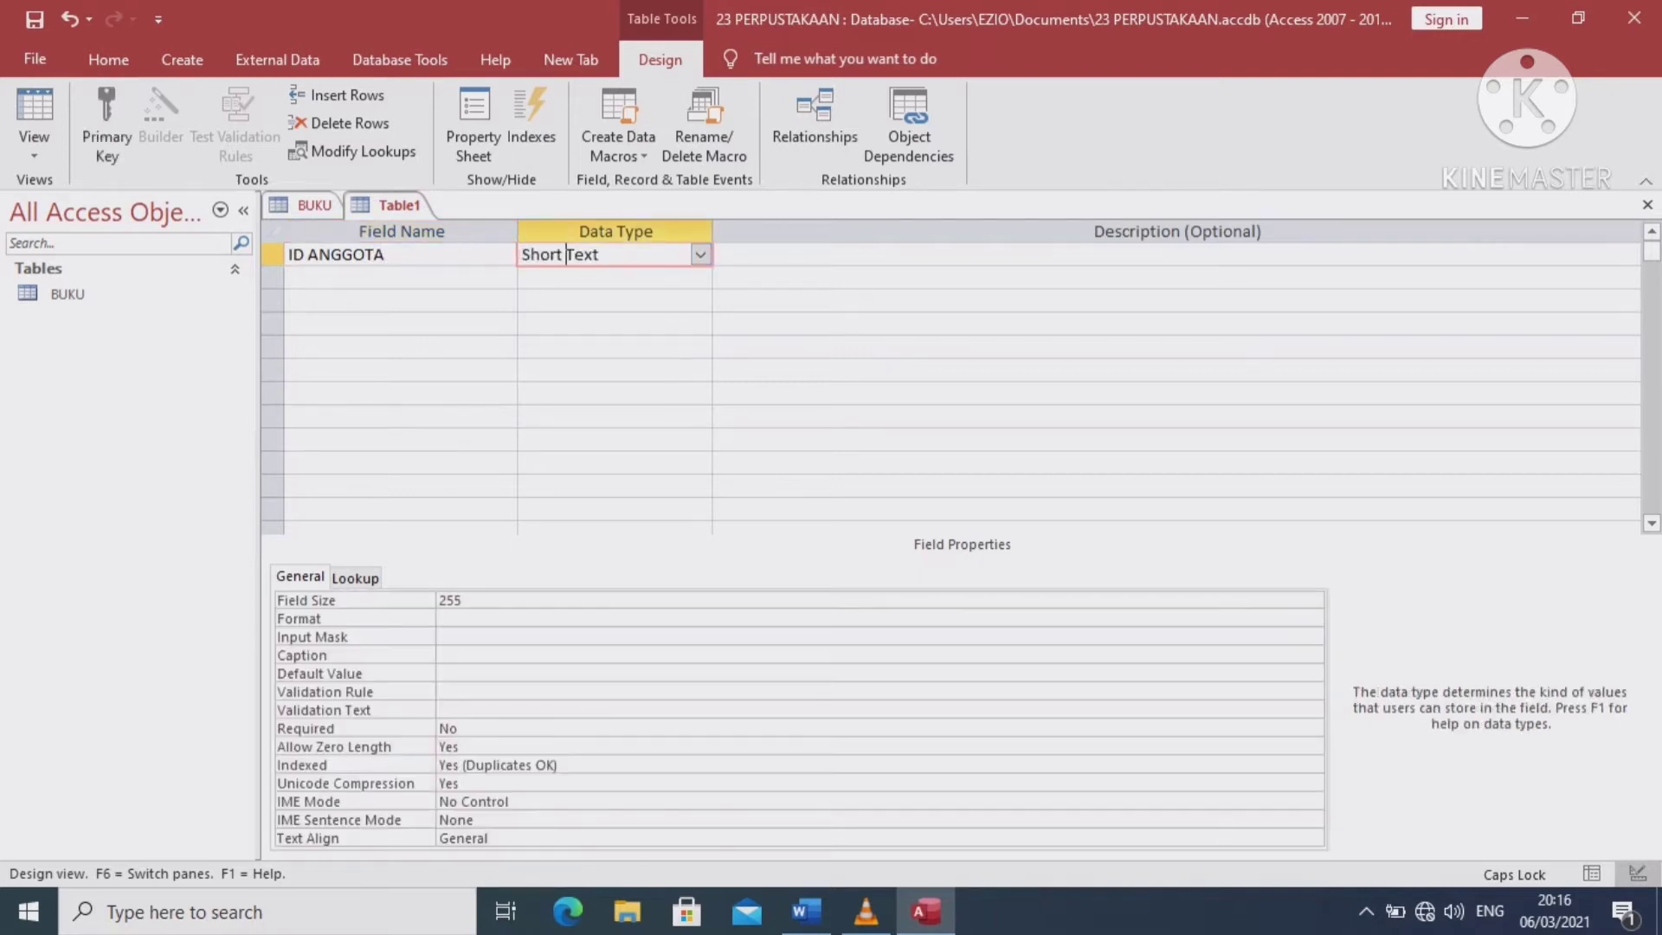
pyautogui.click(364, 277)
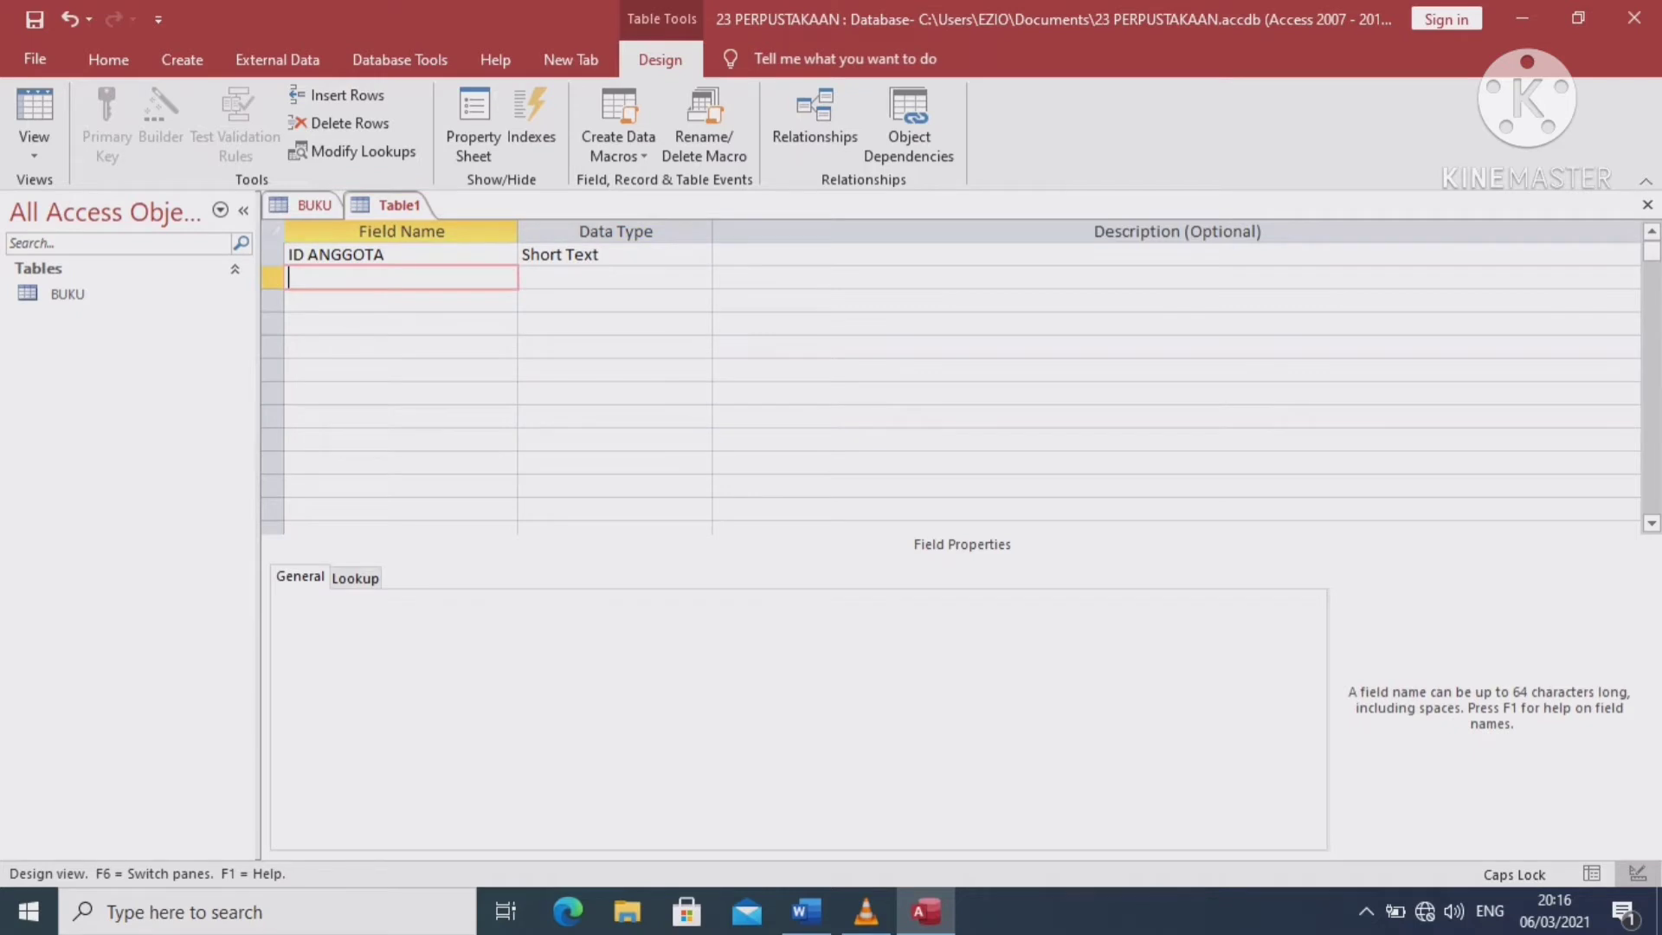
pyautogui.write('NAMA')
pyautogui.click(575, 277)
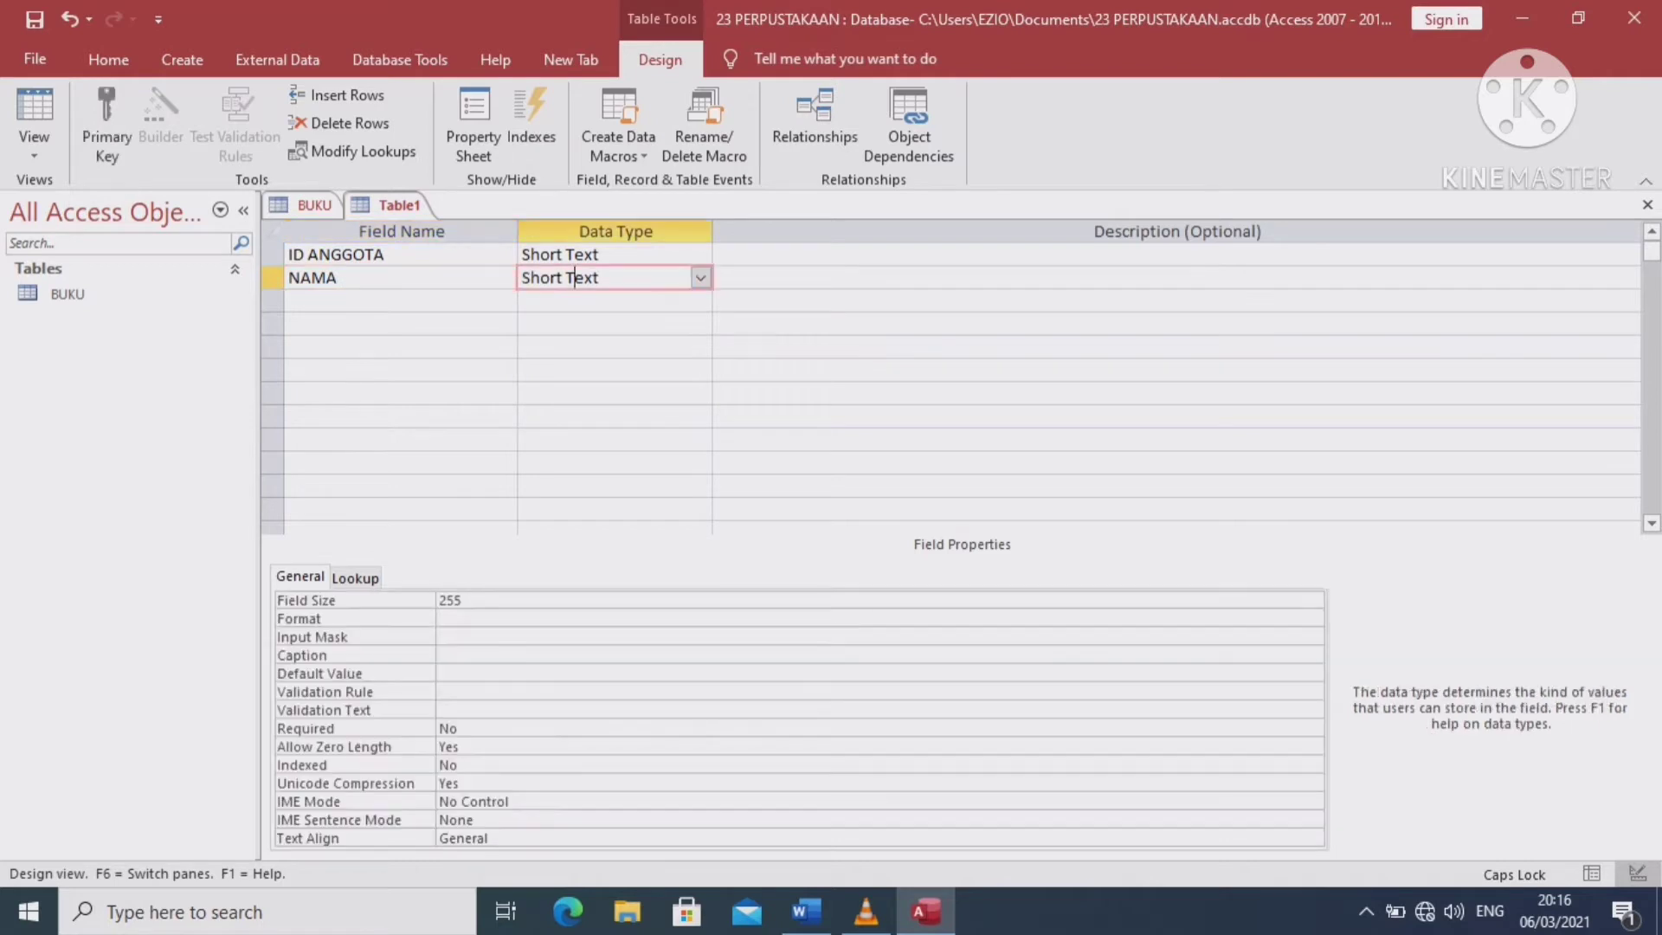
pyautogui.click(381, 301)
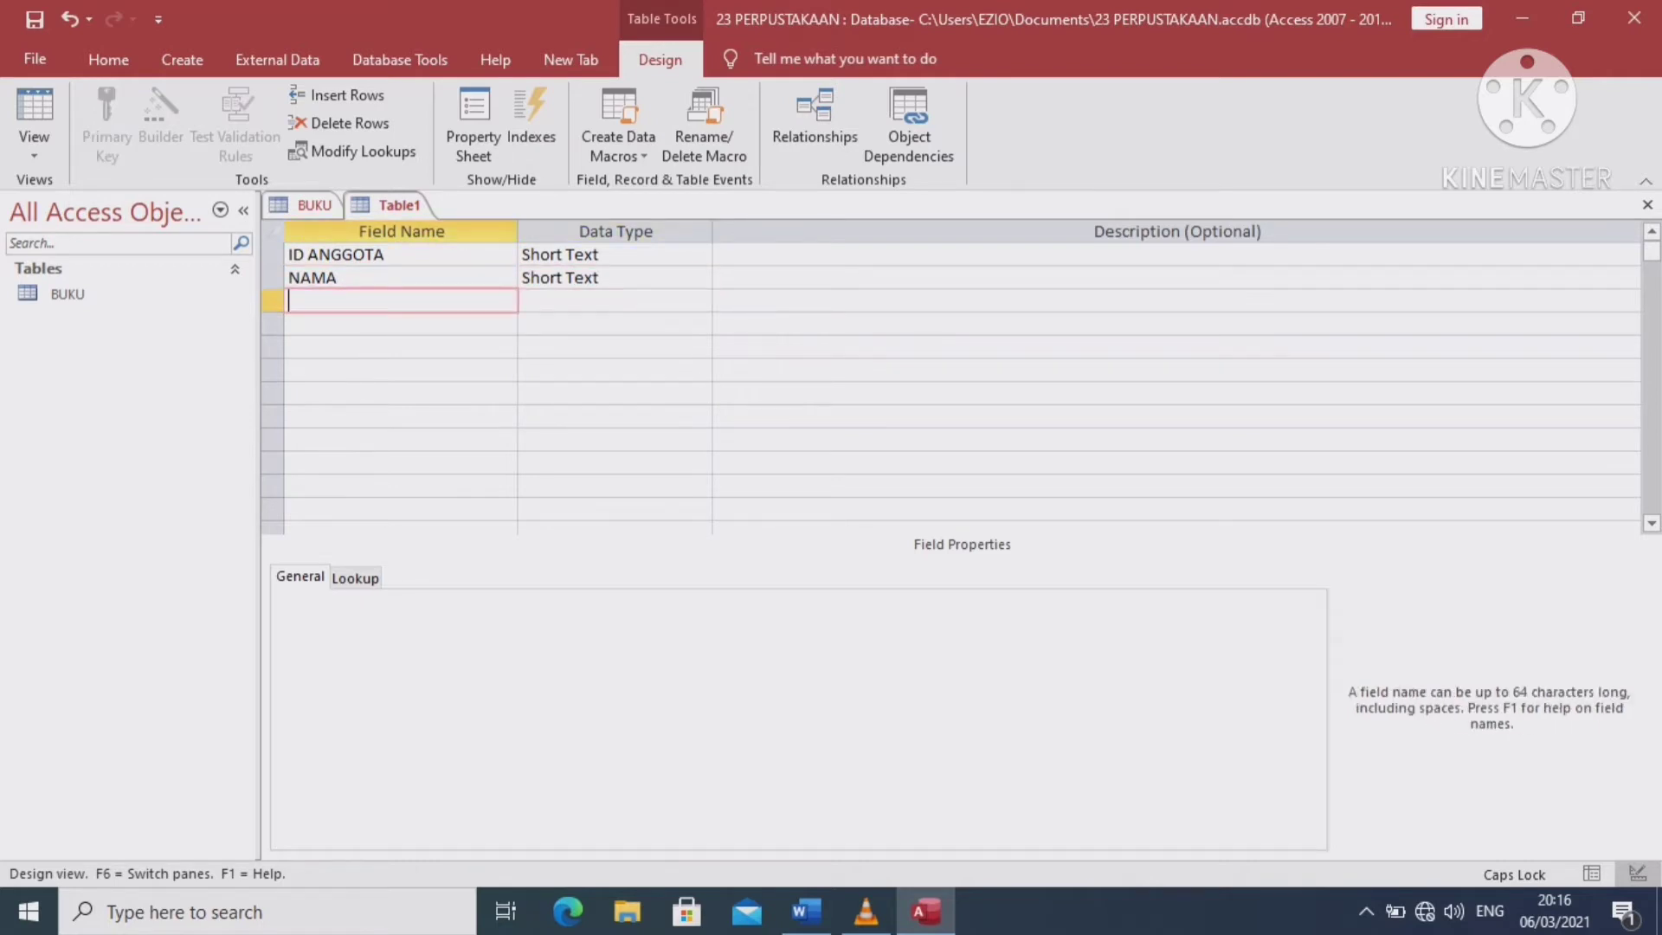
# Add ALAMAT and KOTA as Short Text fields and enter NO TELEPON as the fifth field
pyautogui.write('ALAMAT')
pyautogui.press('Return')
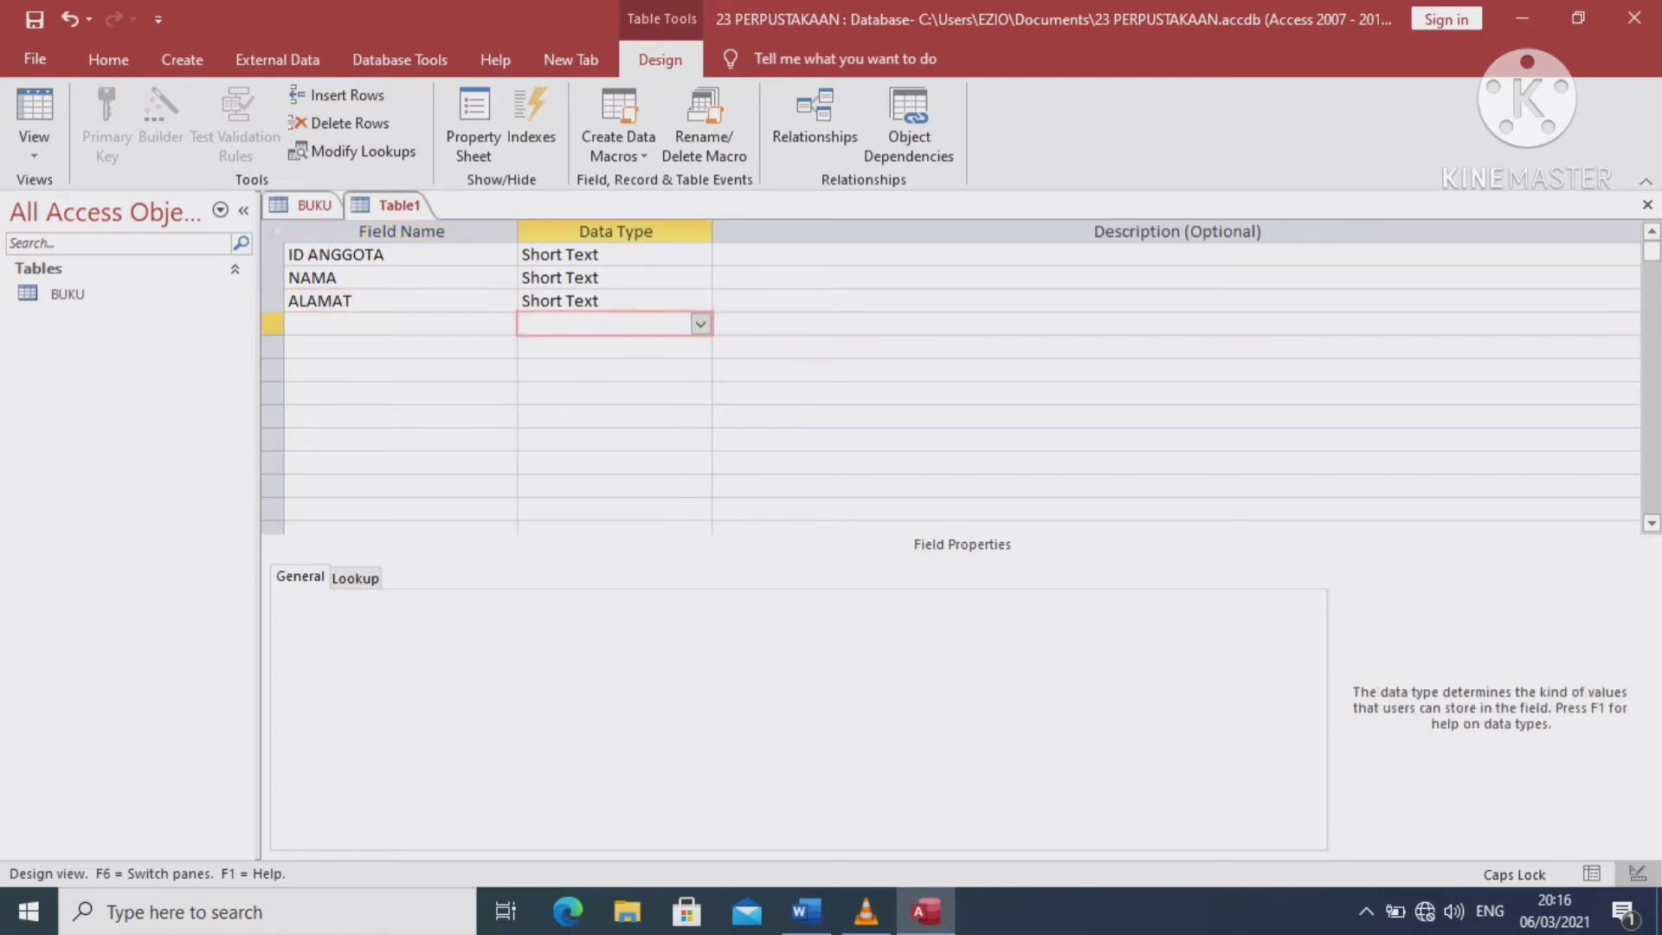
pyautogui.press('Return')
pyautogui.press('Return')
pyautogui.write('KOTA')
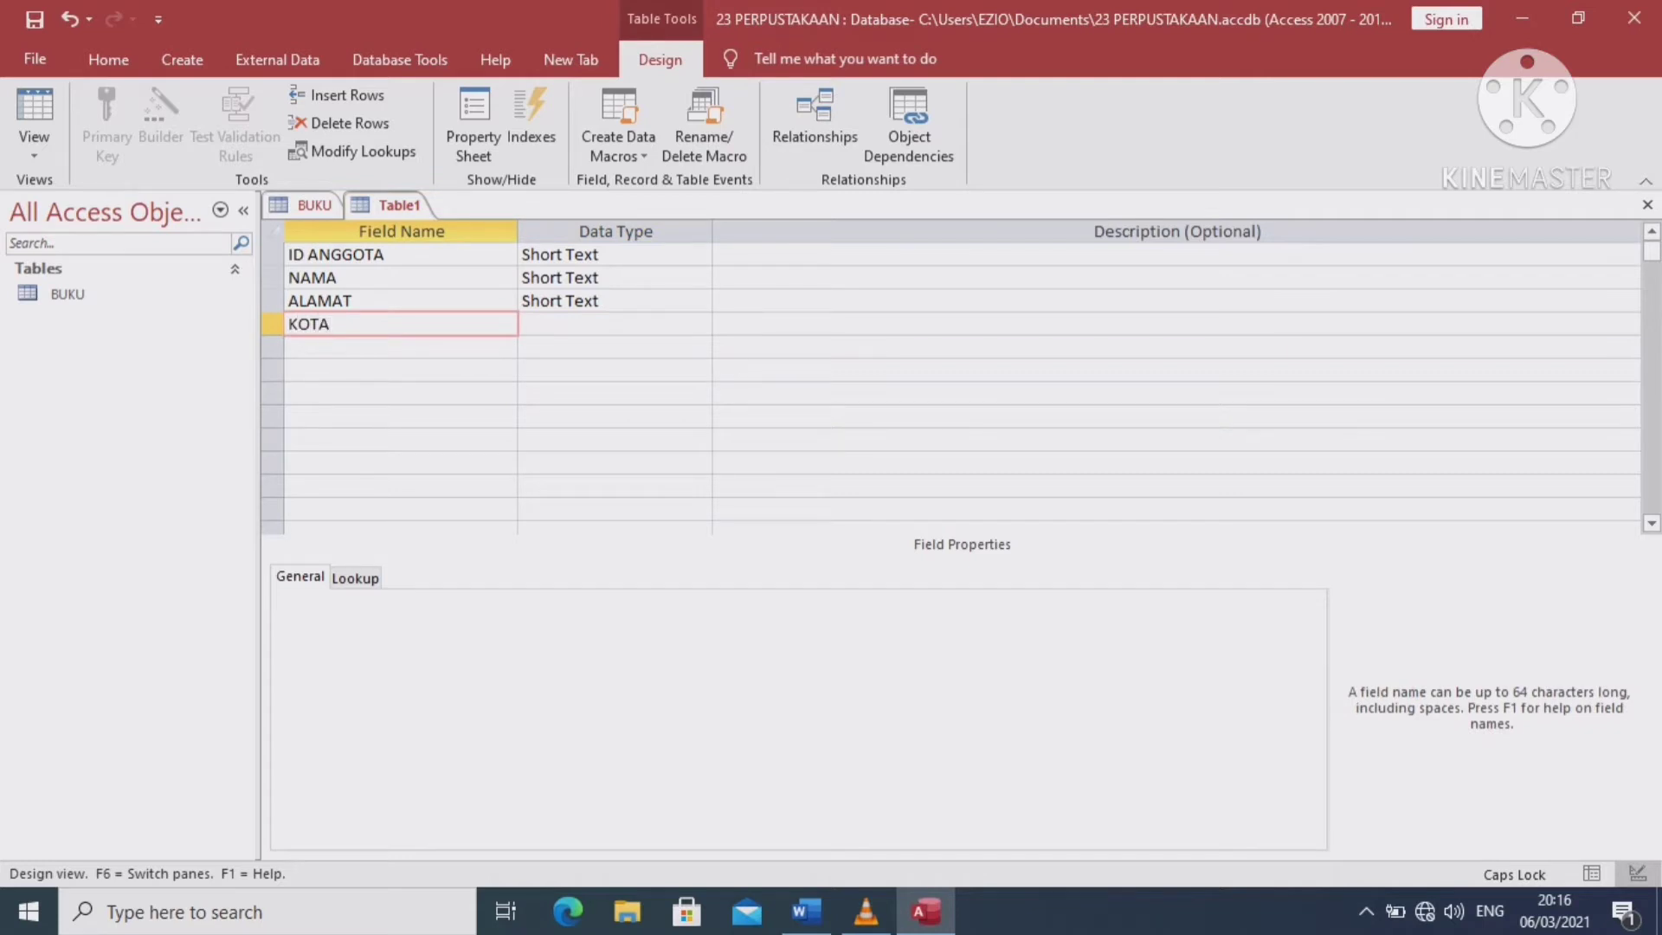
pyautogui.click(606, 347)
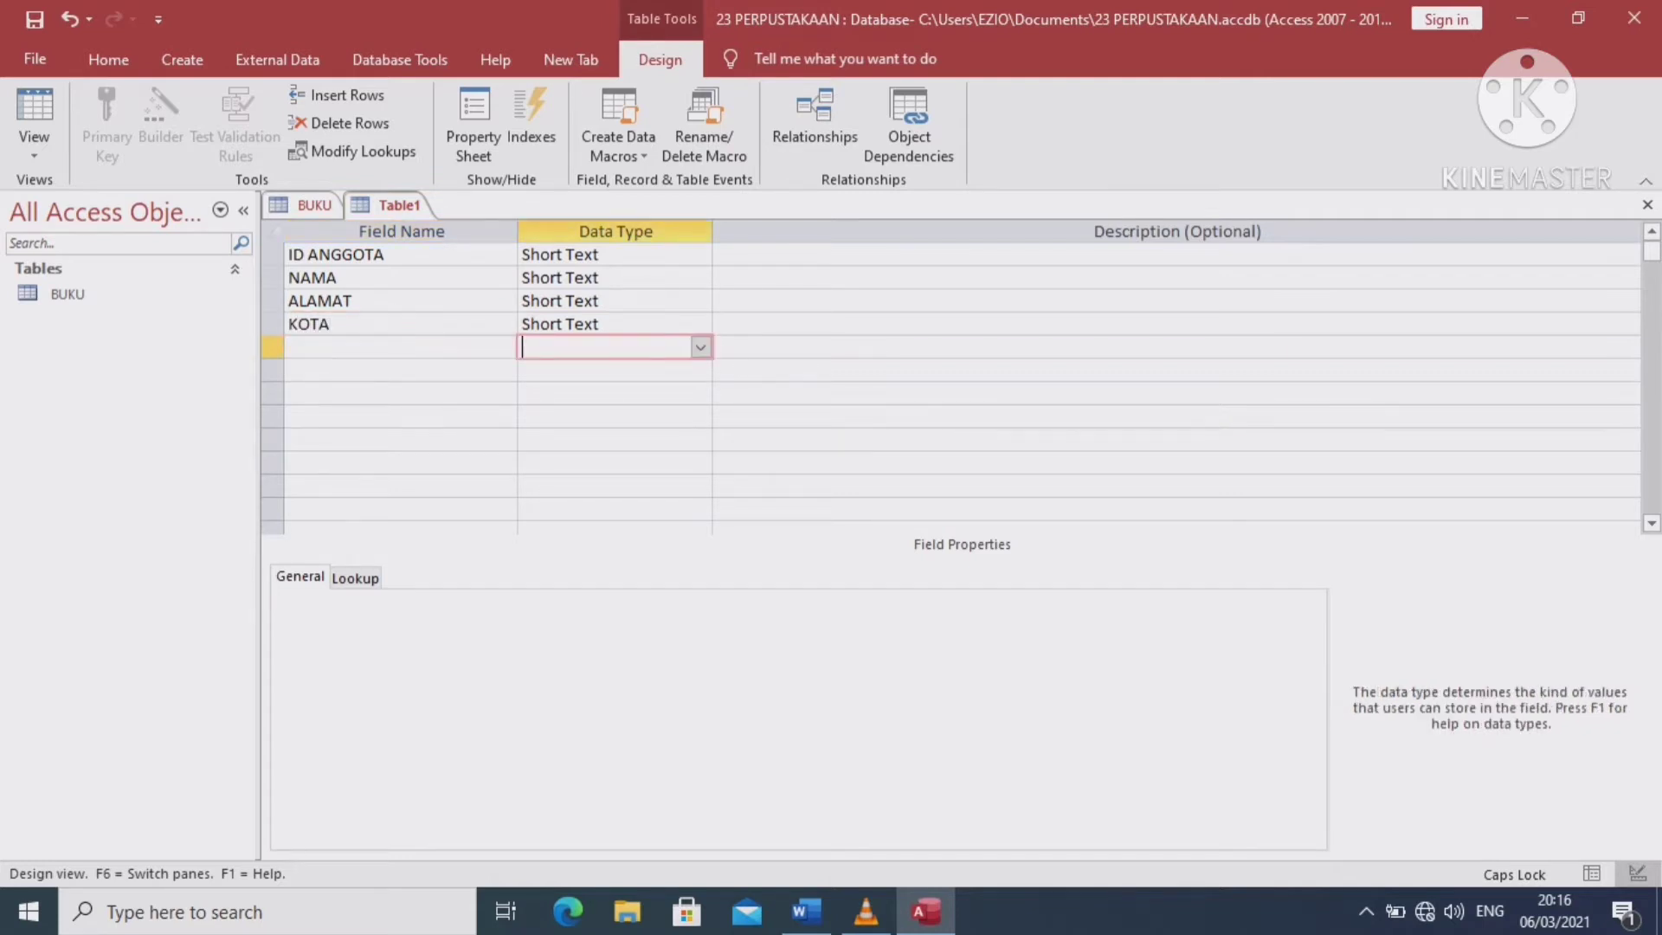
pyautogui.click(400, 347)
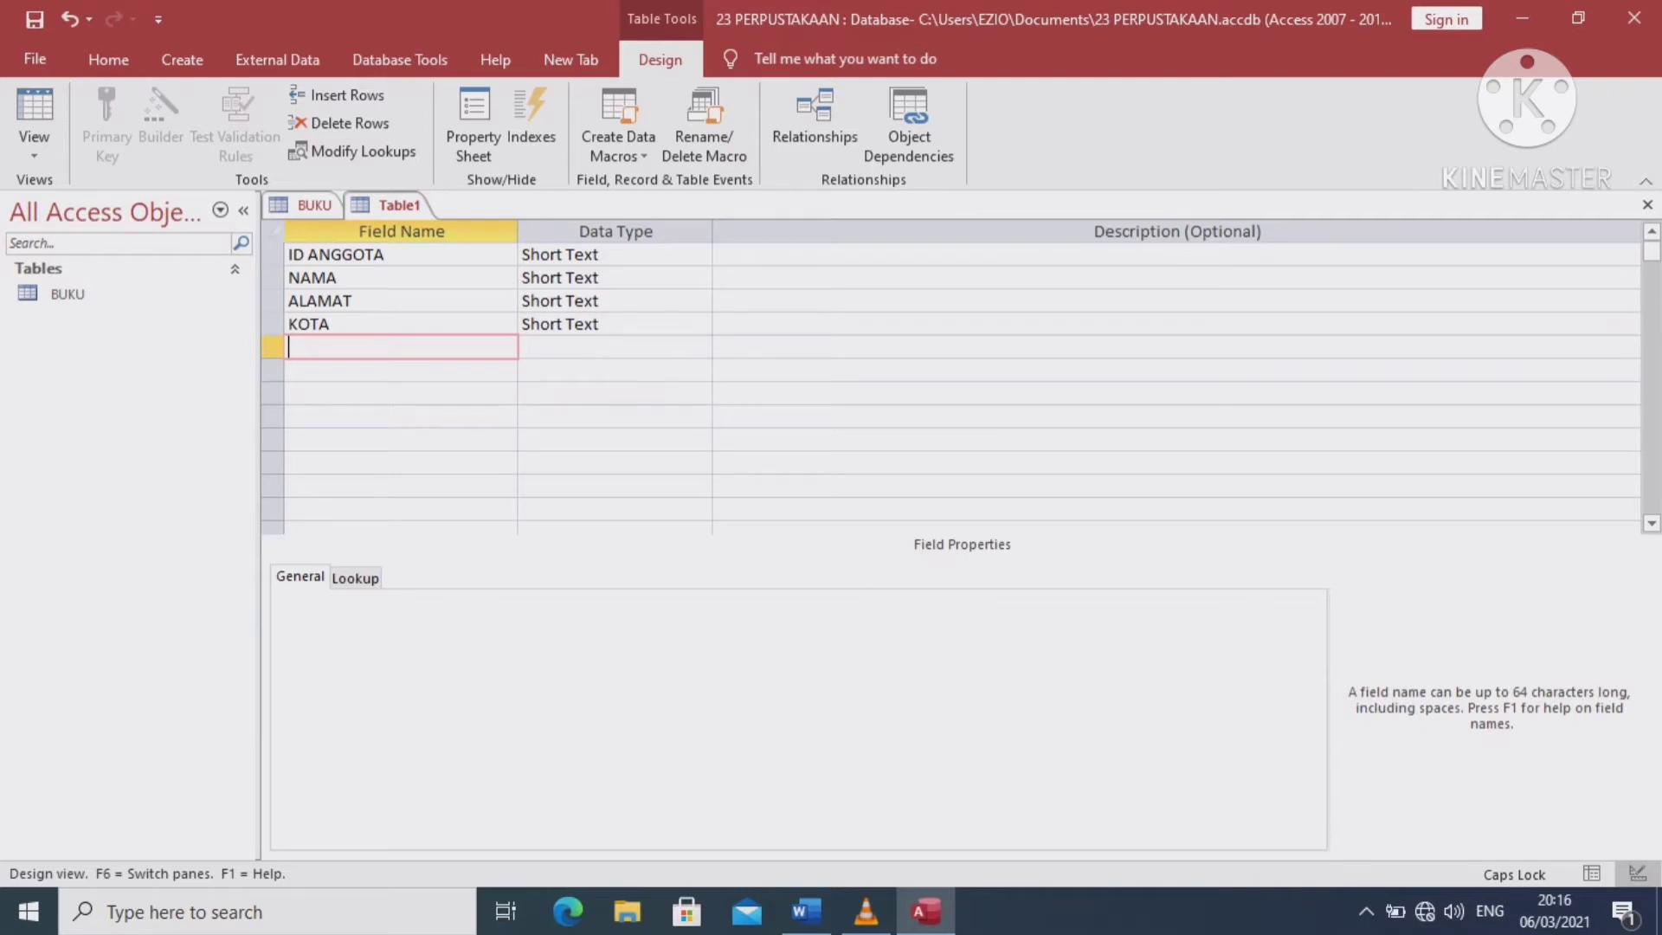
pyautogui.write('NO TELEPON')
# Keep NO TELEPON as Short Text and add a TGL LAHIR field of type Date/Time
pyautogui.press('Tab')
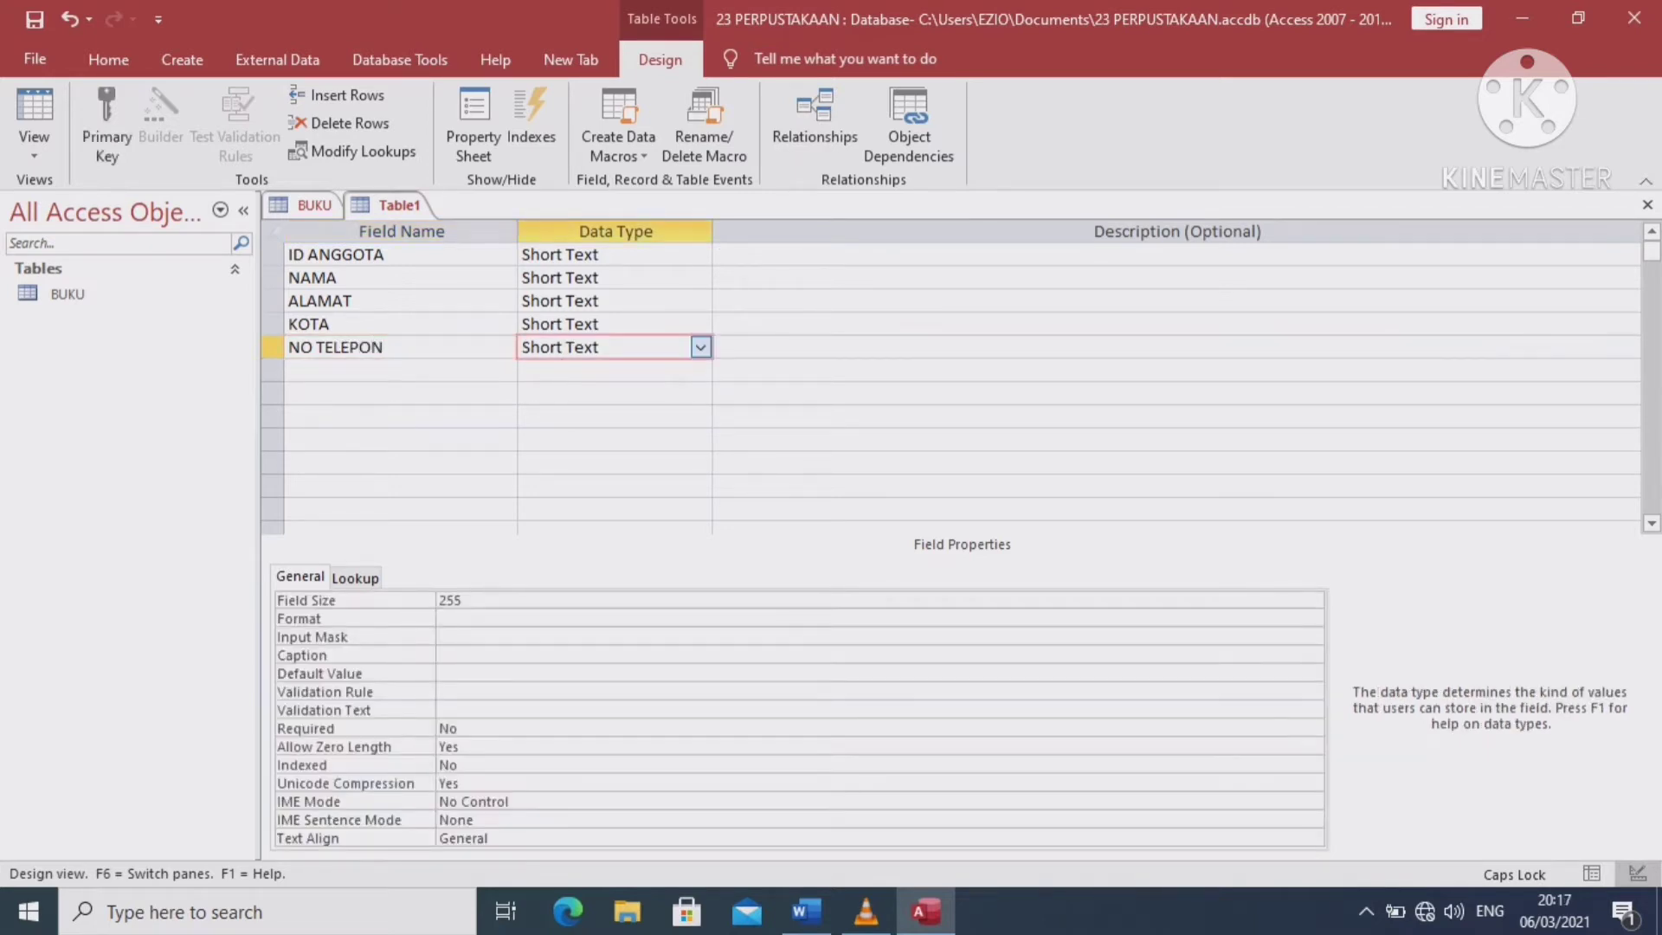
pyautogui.press('Tab')
pyautogui.press('Tab')
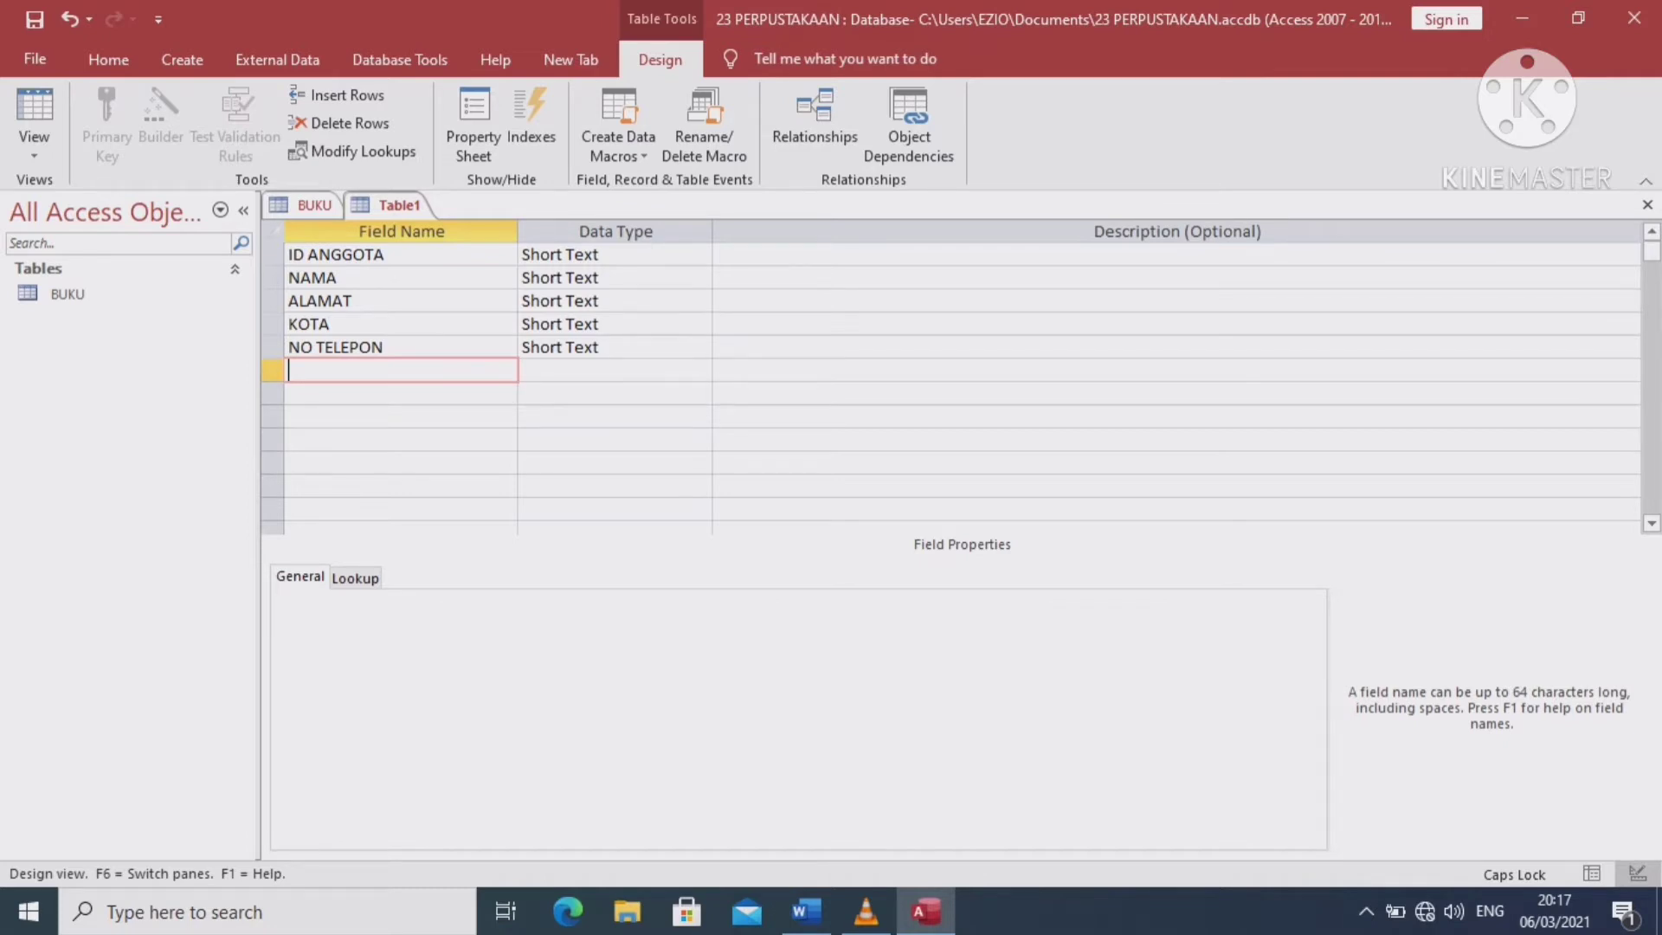
pyautogui.write('TGL LAHIR')
pyautogui.press('Tab')
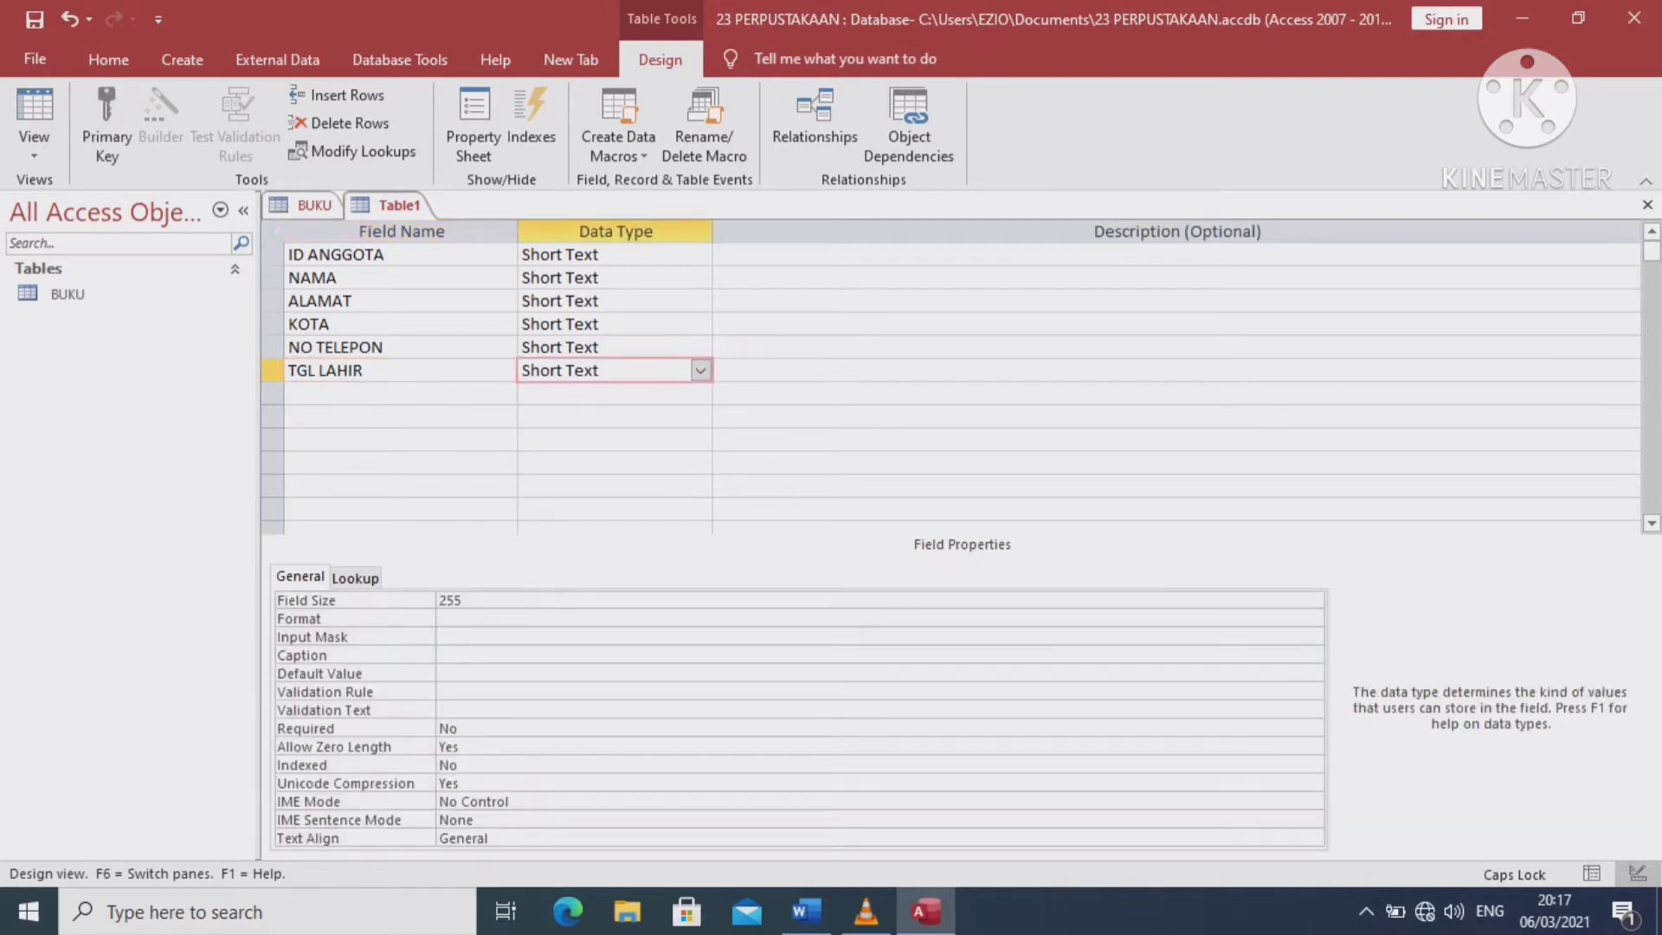
pyautogui.hotkey('alt', 'Down')
pyautogui.press('Down')
pyautogui.press('Down')
pyautogui.press('Down')
pyautogui.press('Down')
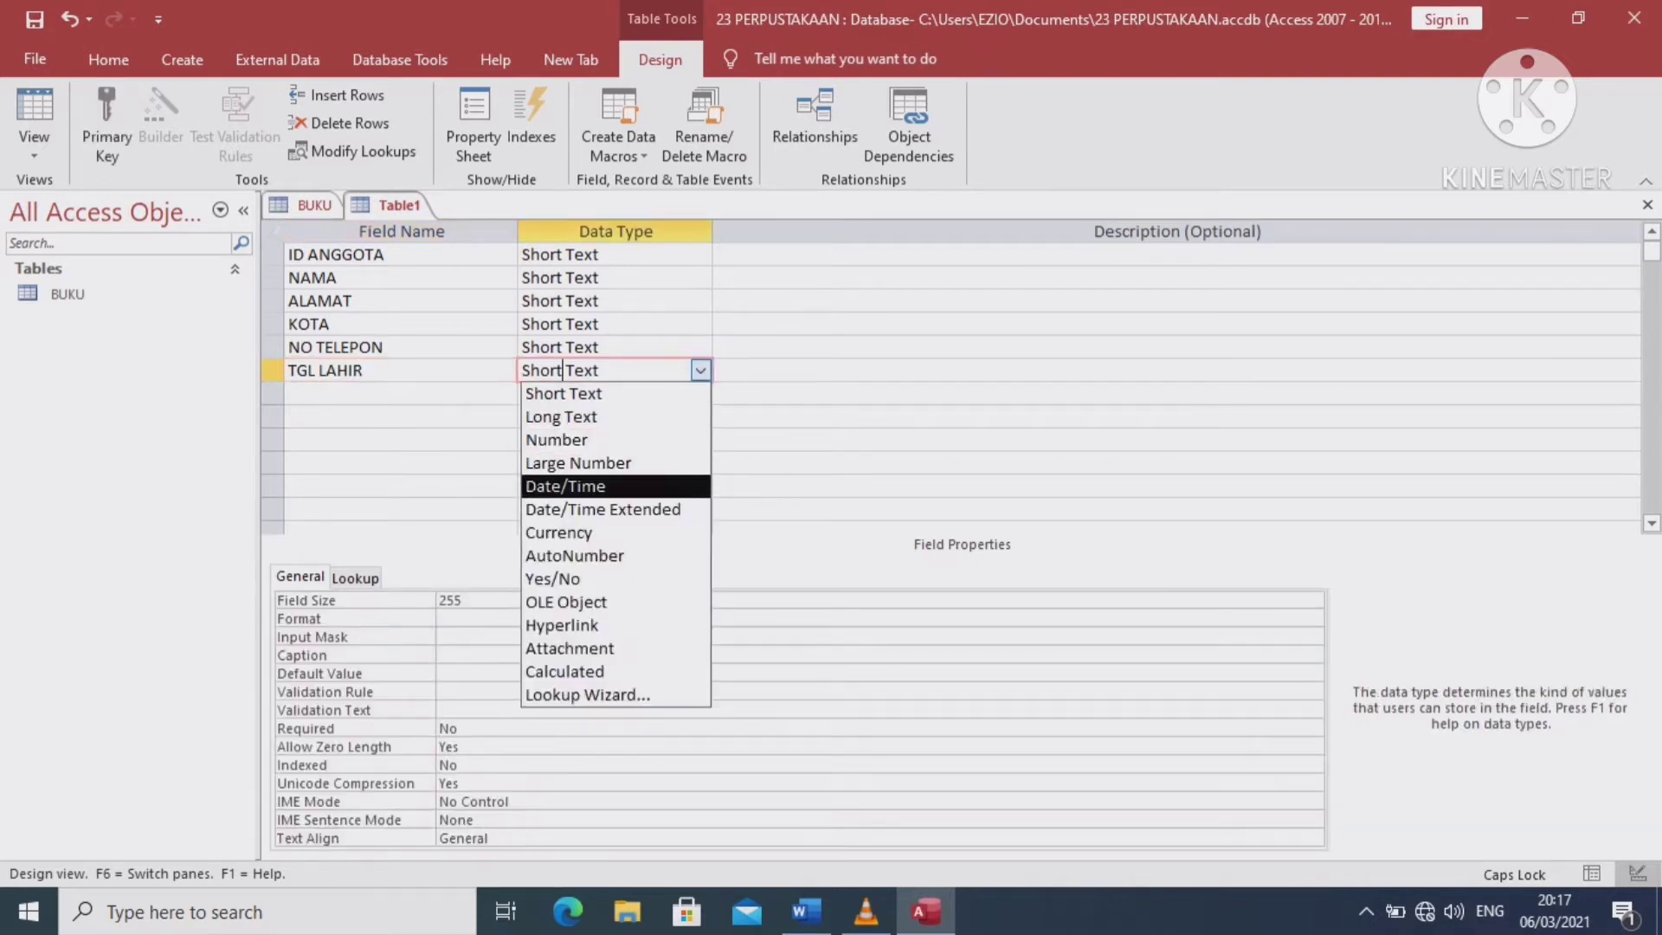
pyautogui.press('Return')
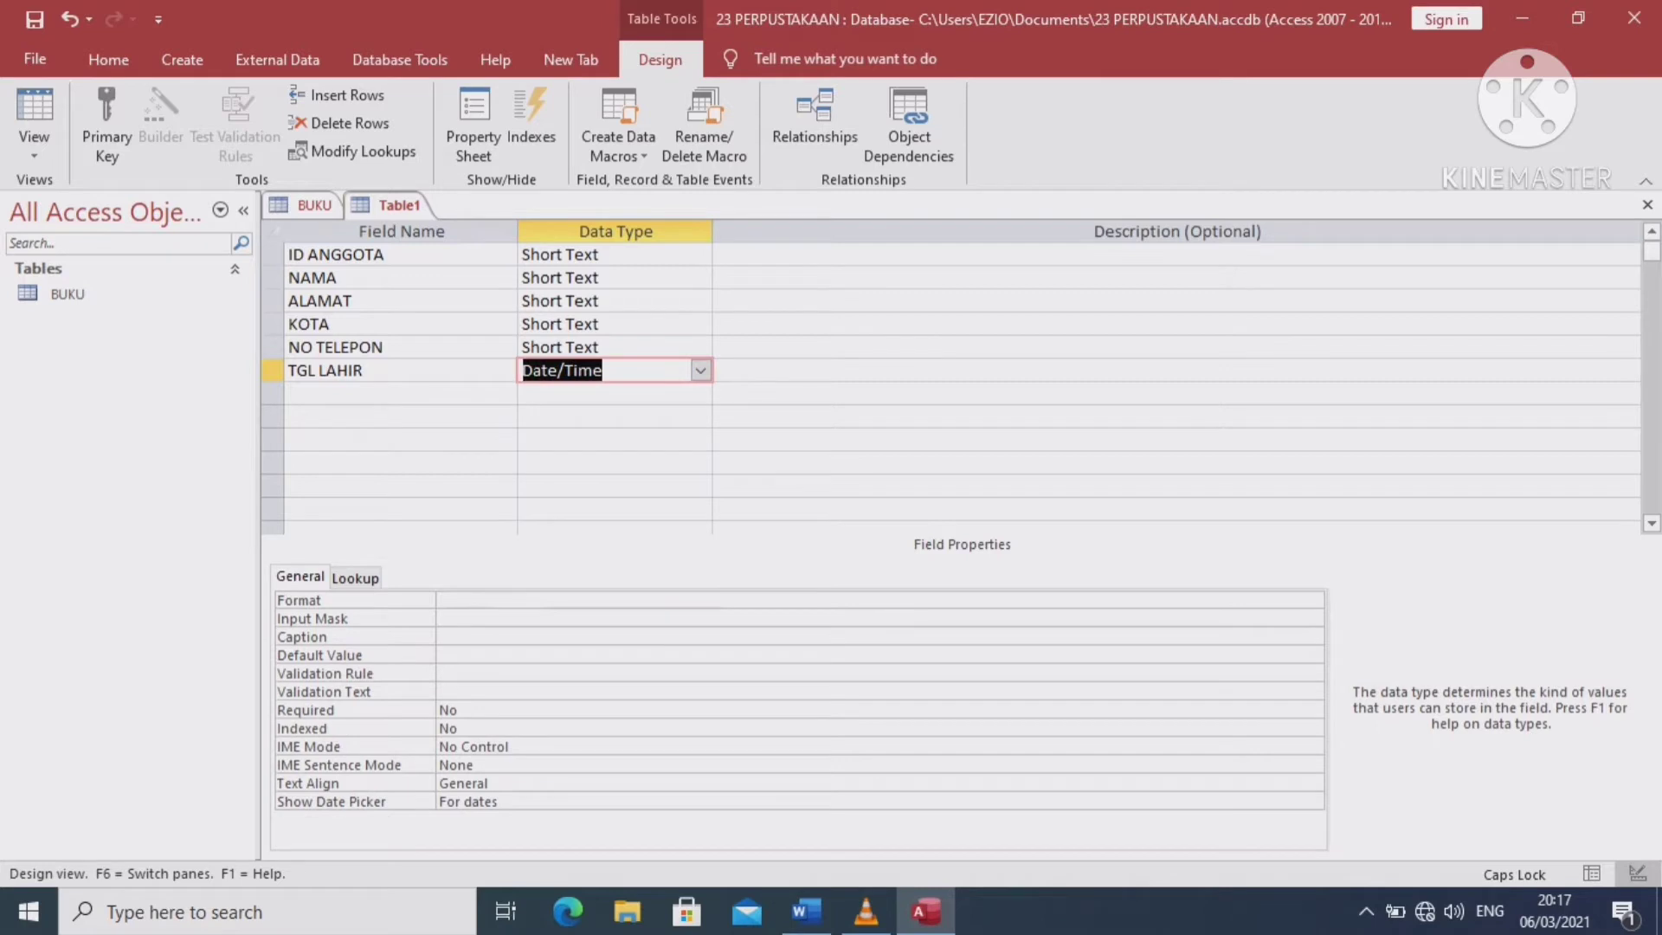
pyautogui.press('Tab')
pyautogui.press('Tab')
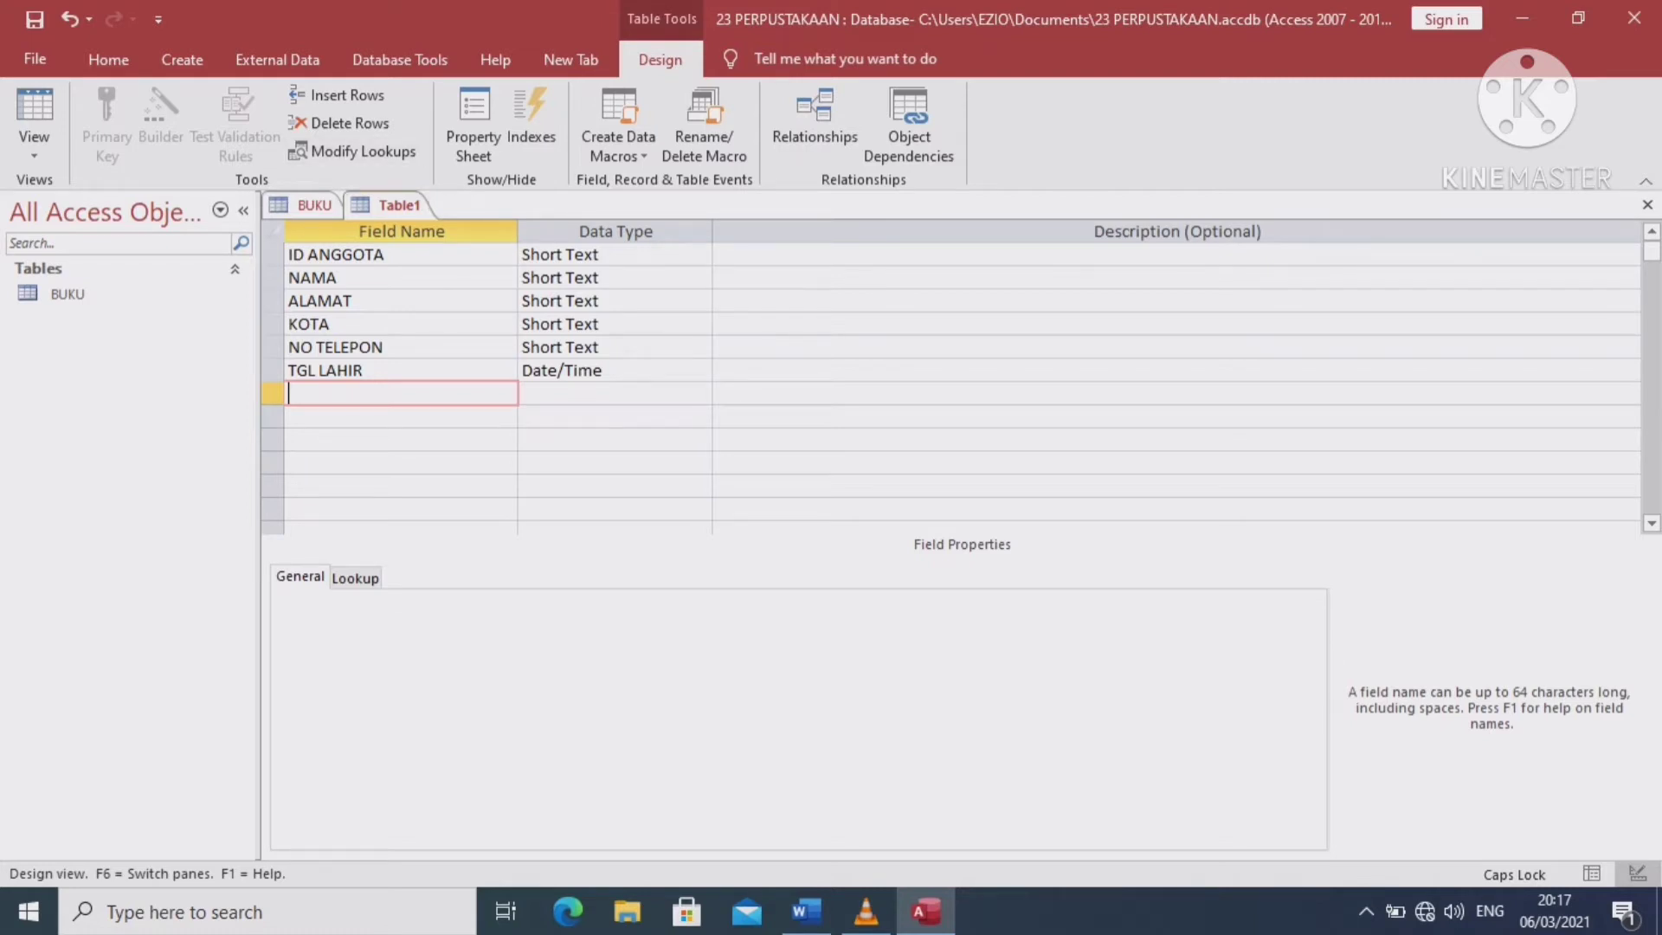
# Save the table as ANGGOTA and accept adding an AutoNumber ID primary key
pyautogui.rightClick(399, 205)
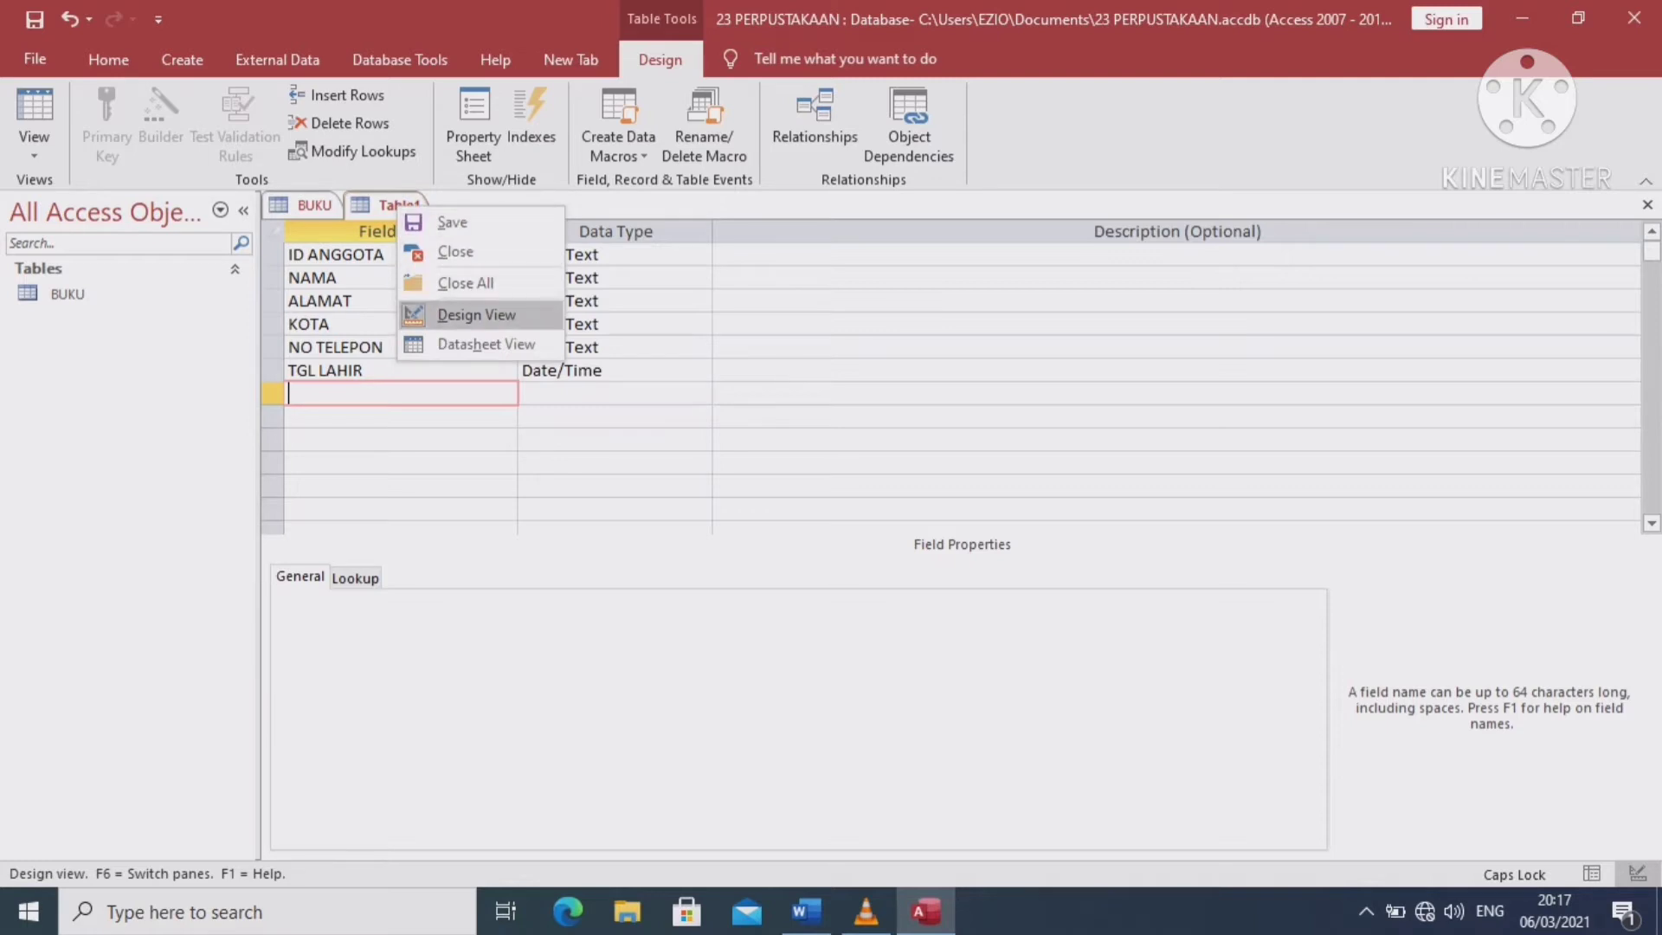
pyautogui.click(477, 315)
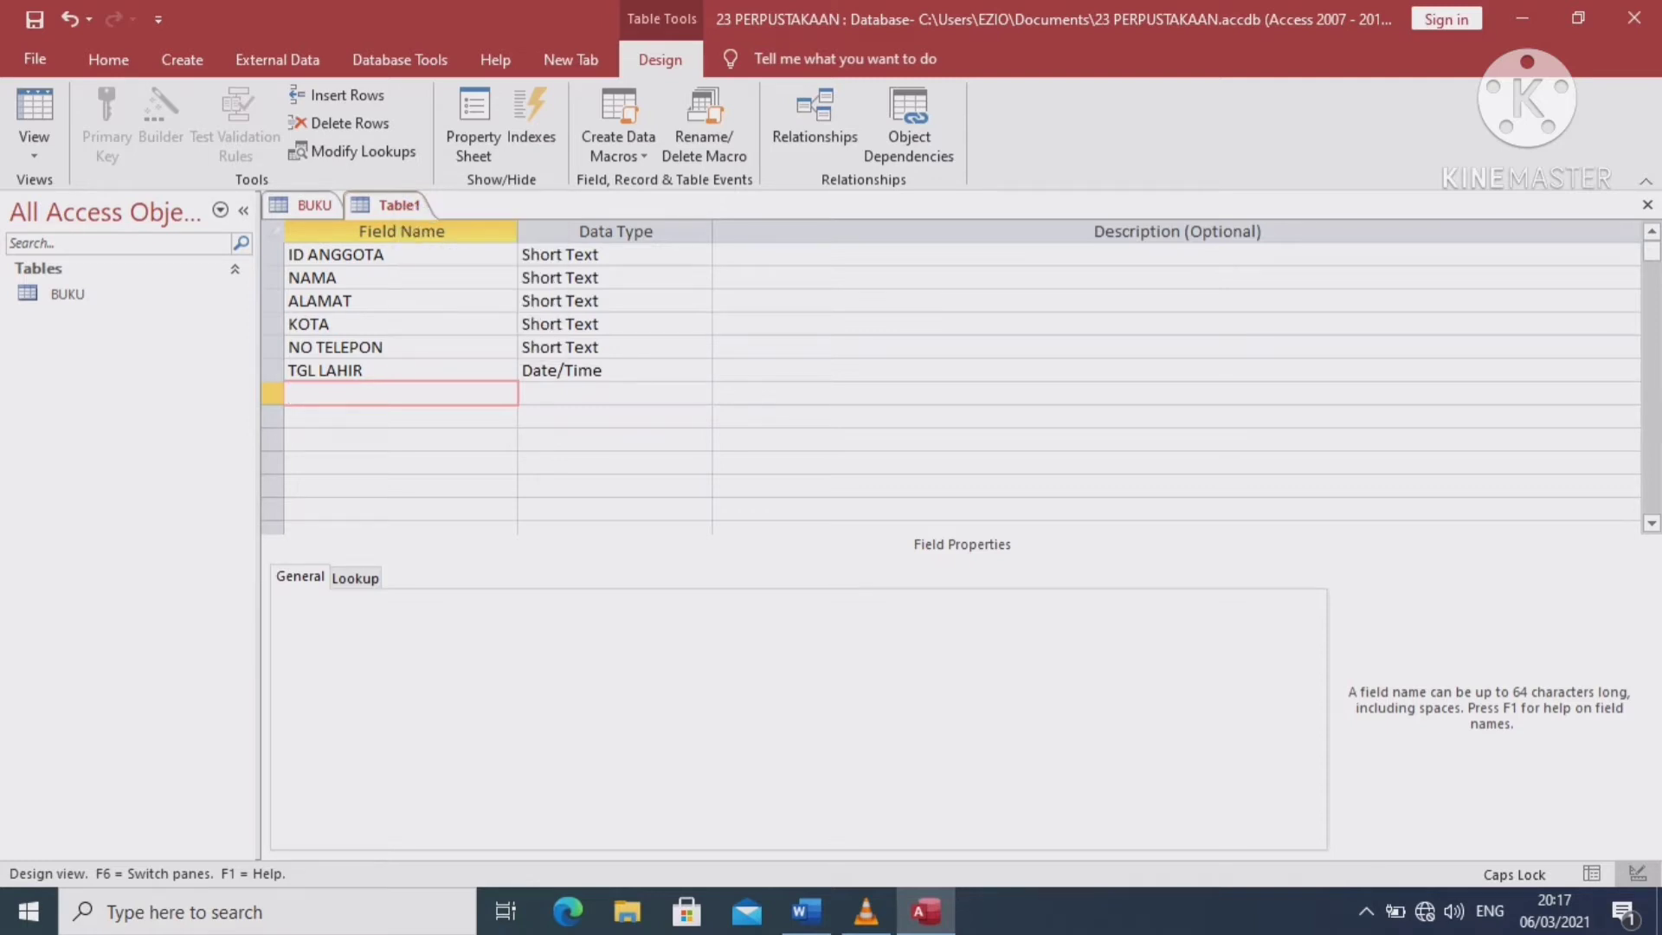
pyautogui.rightClick(403, 205)
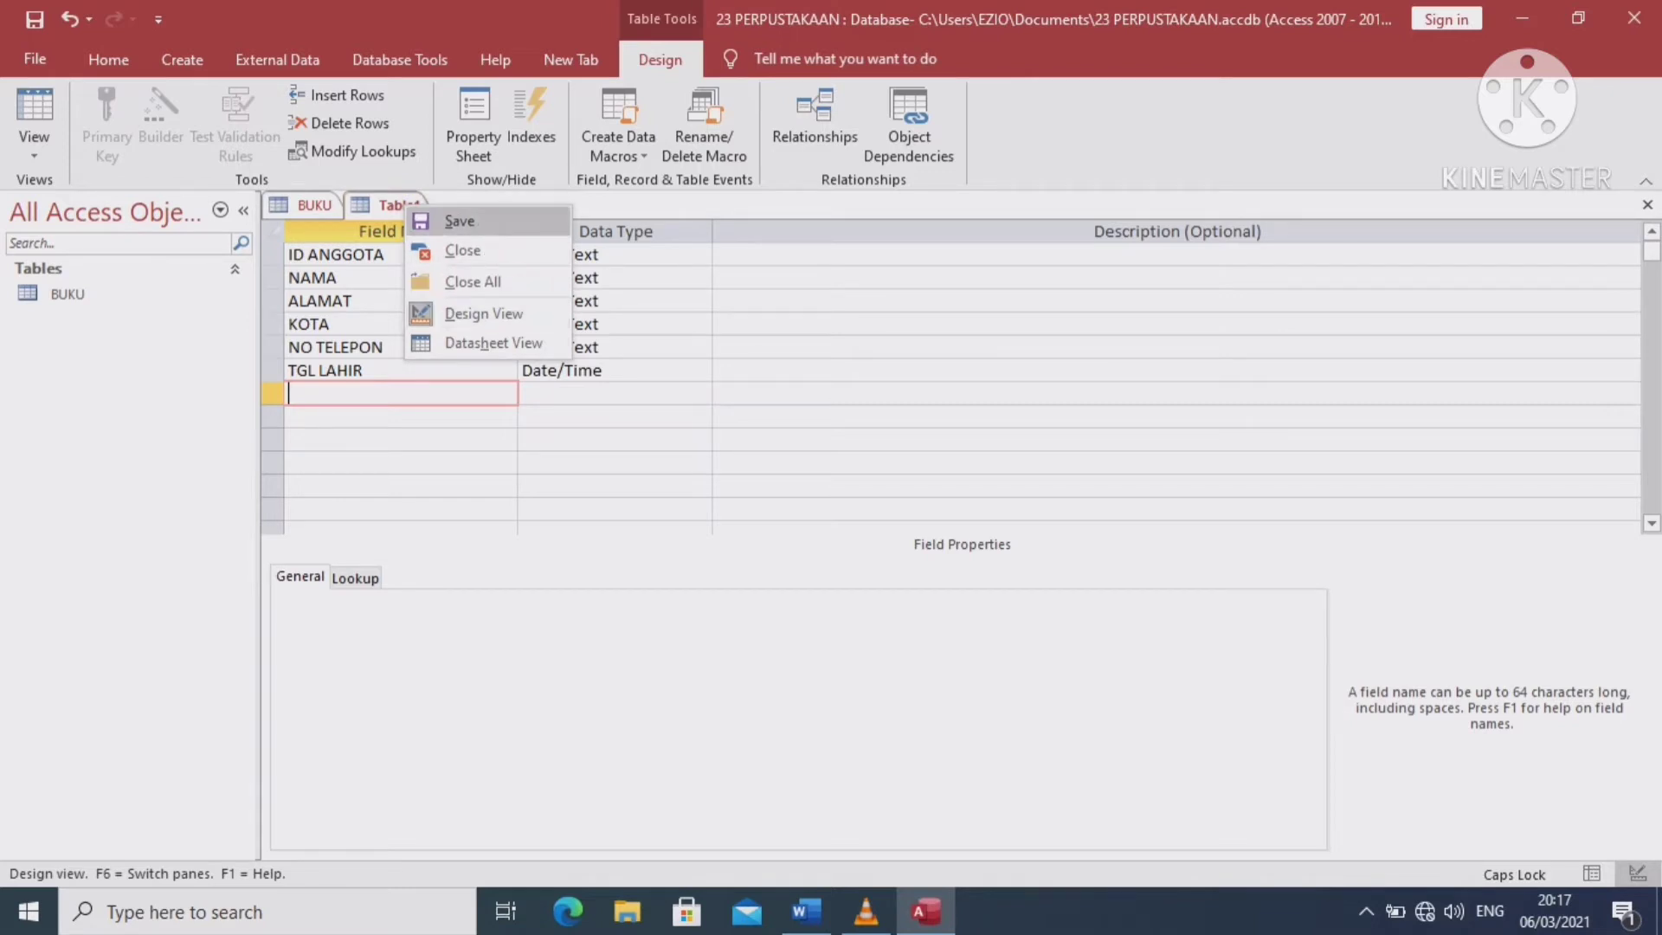
pyautogui.click(459, 222)
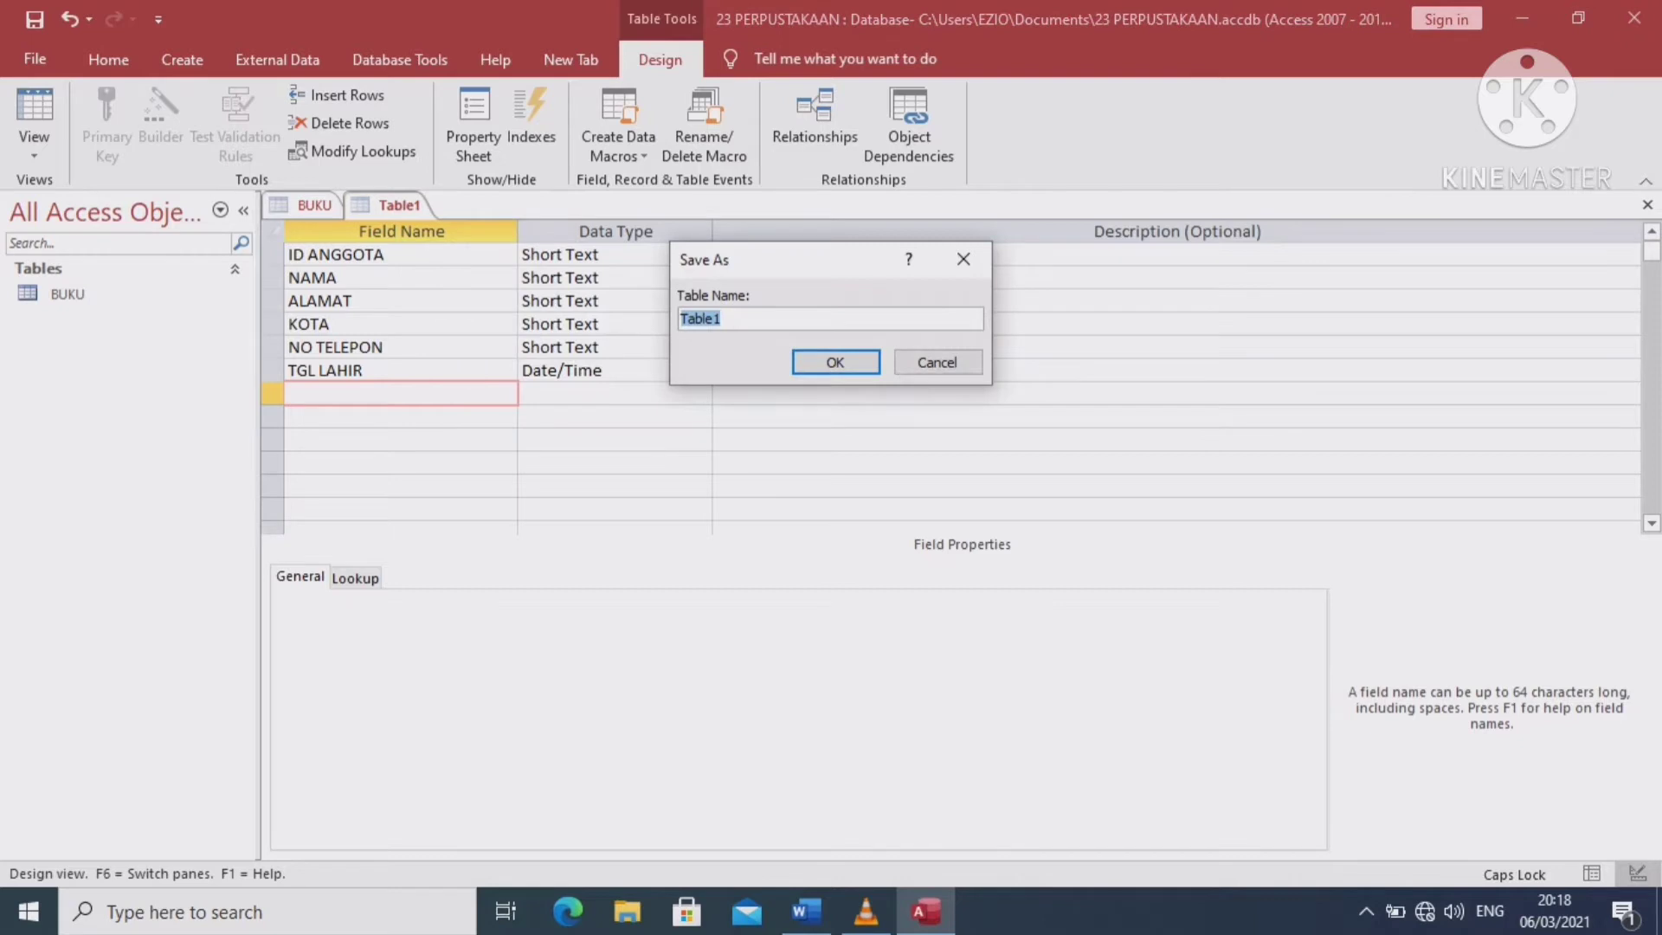
pyautogui.write('Hi')
pyautogui.press('BackSpace')
pyautogui.press('BackSpace')
pyautogui.write('ANGGOTA')
pyautogui.press('Return')
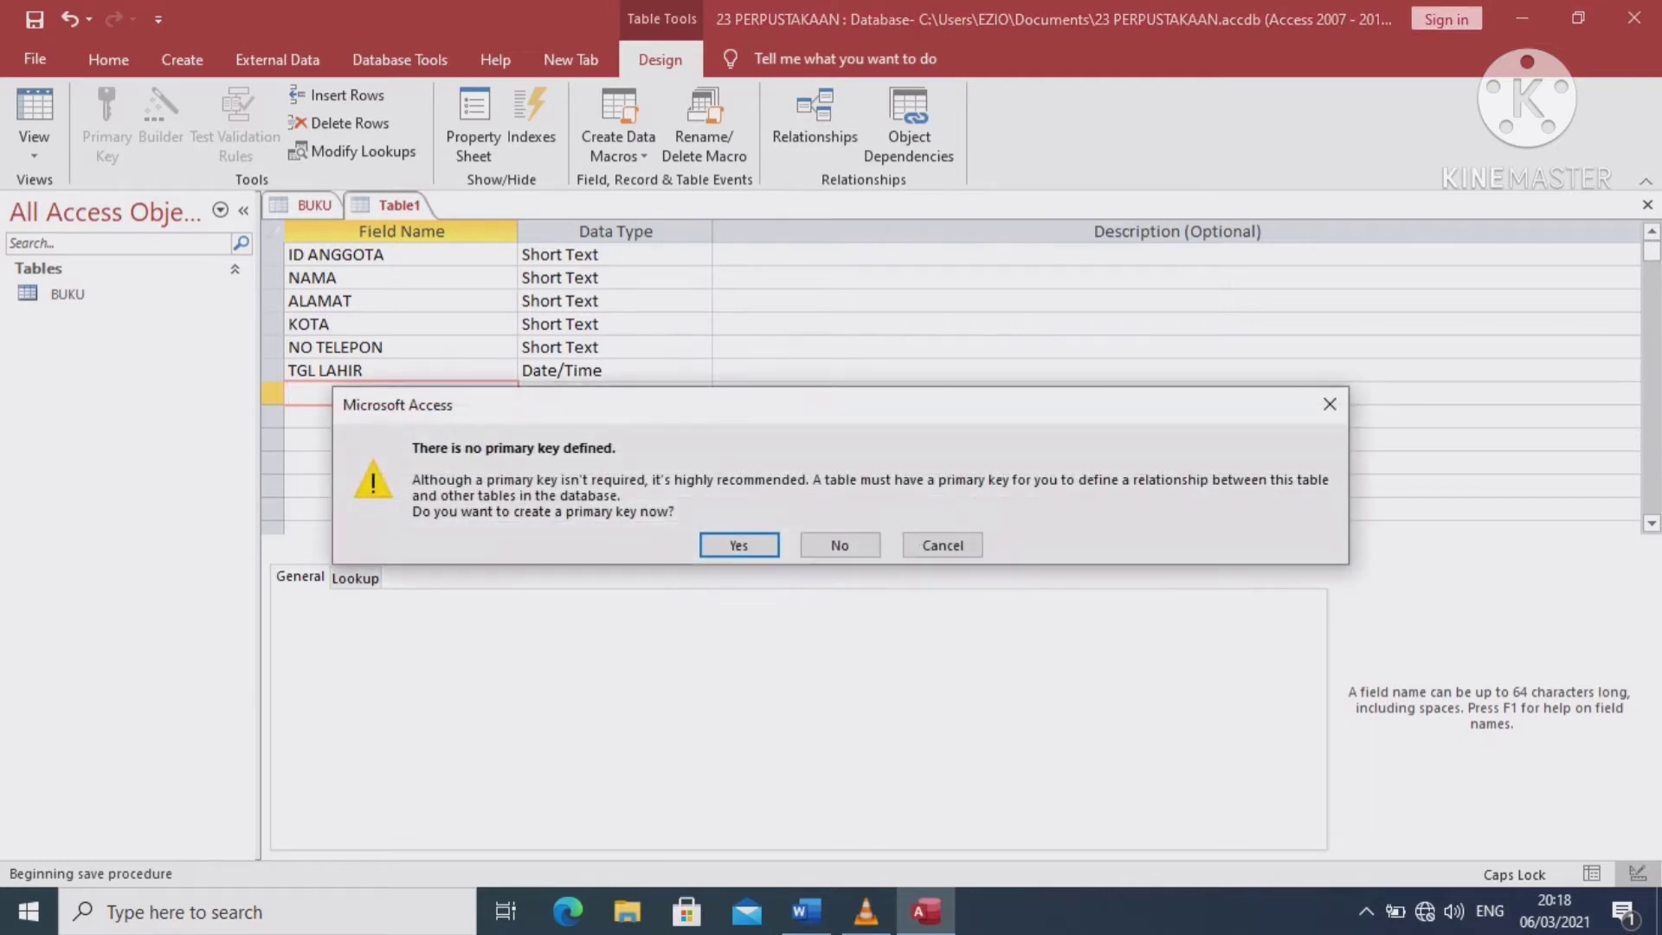
pyautogui.press('Return')
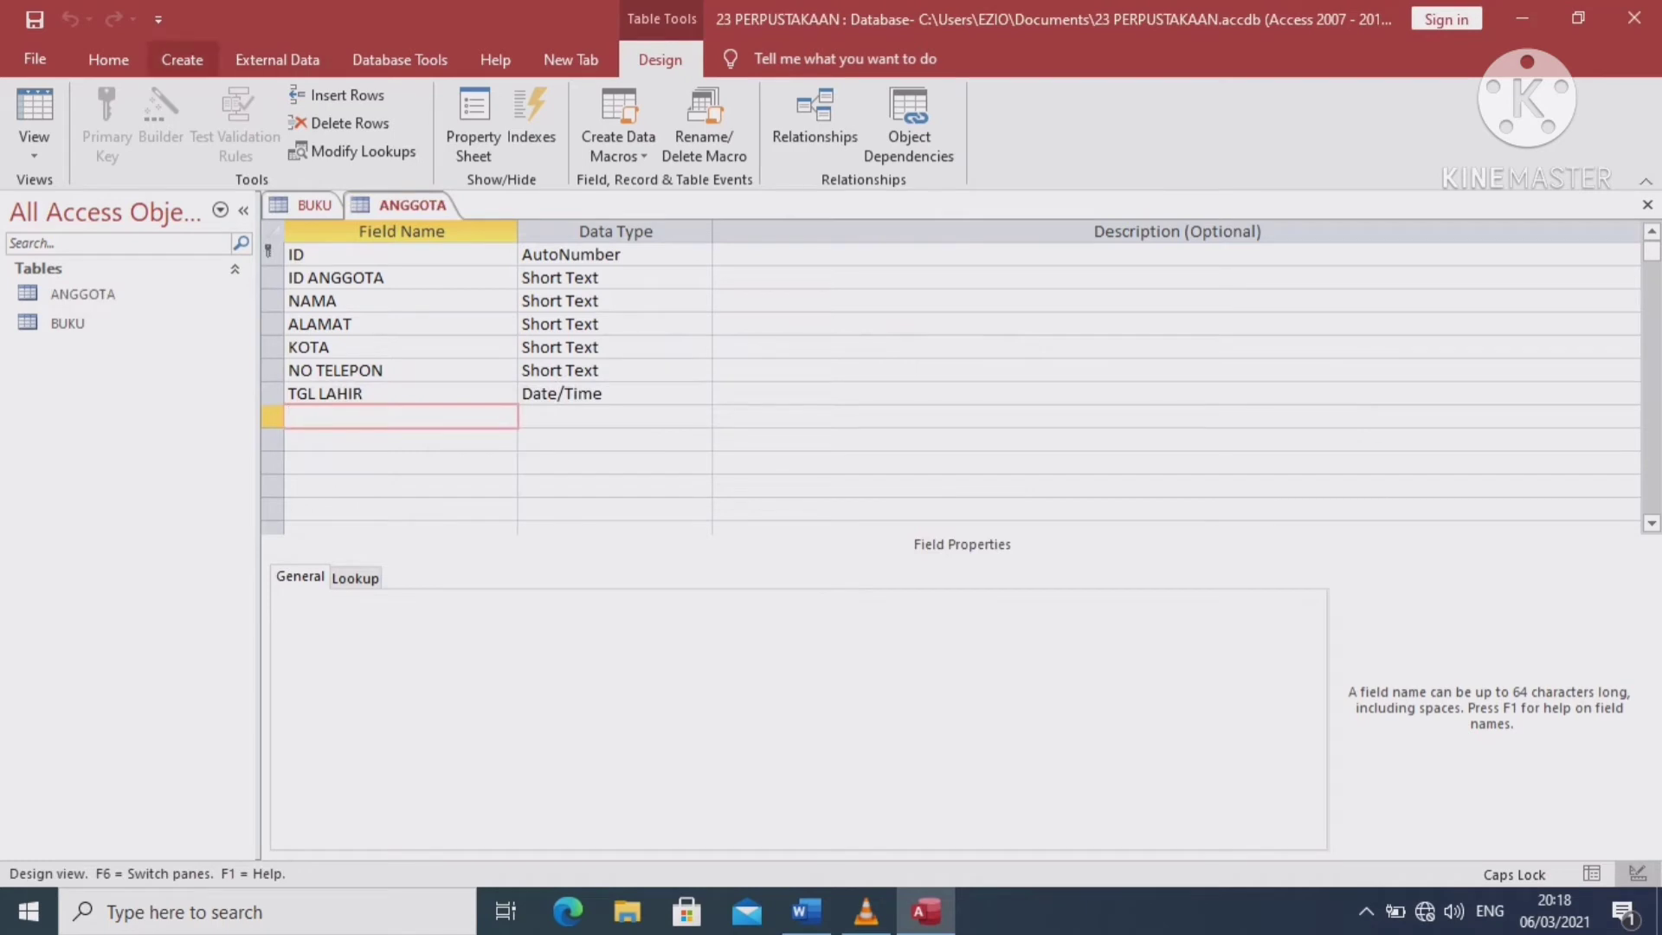
pyautogui.click(181, 59)
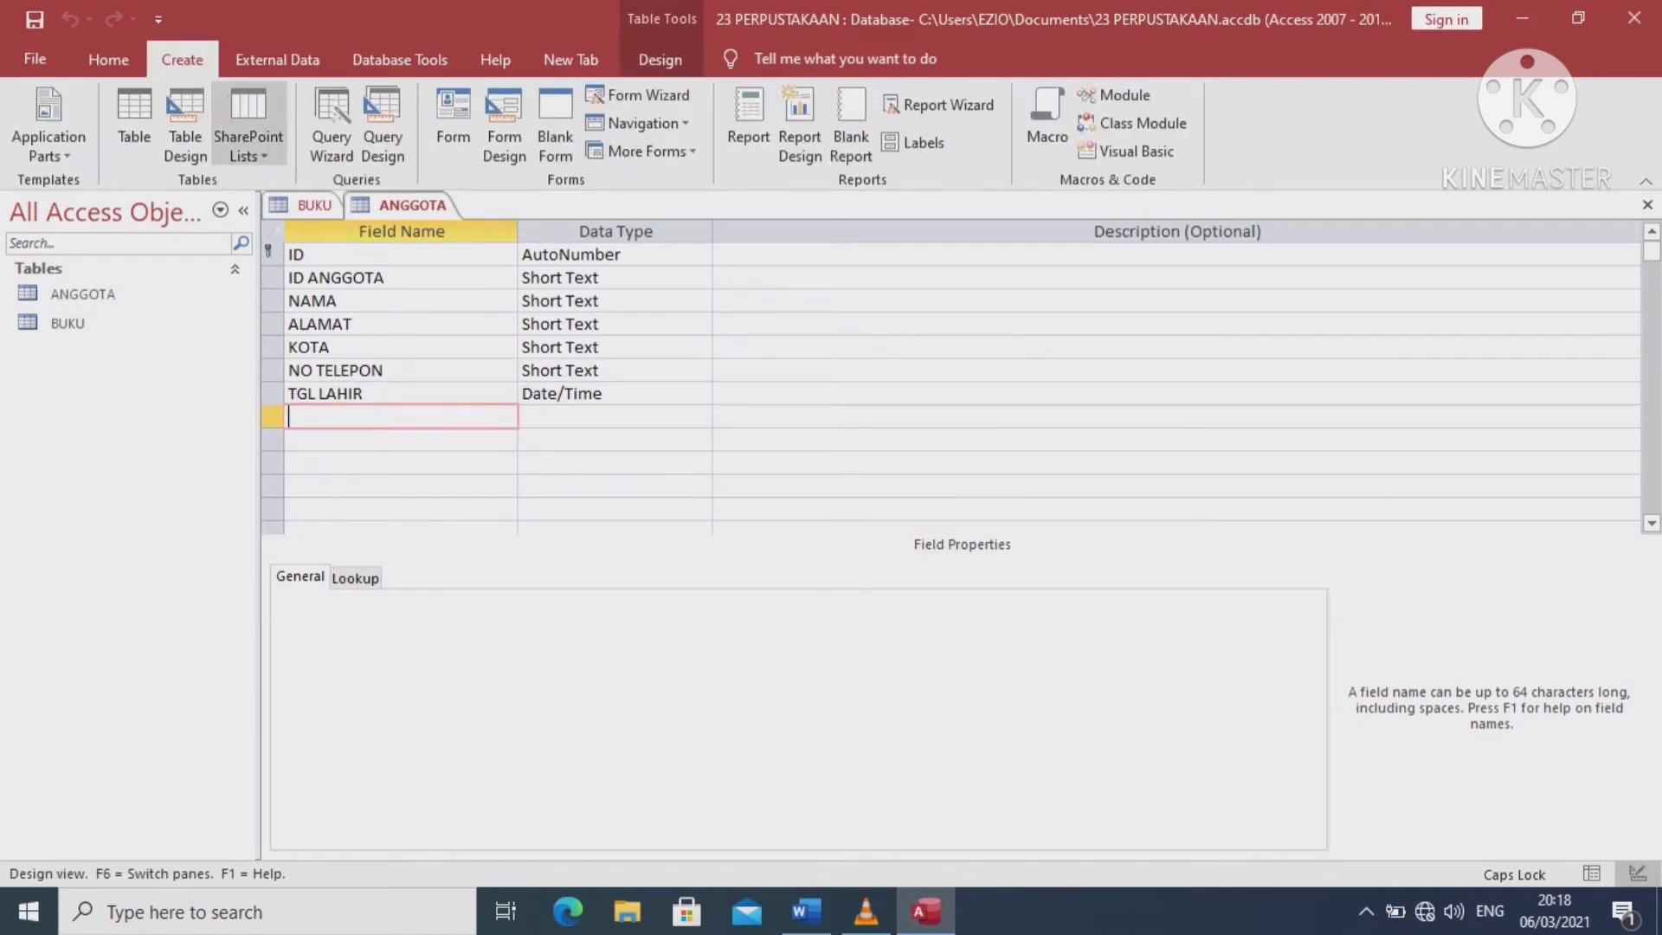
# Start a new table design with NO PINJAM, ID ANGGOTA and NO BUKU as Short Text fields
pyautogui.click(185, 121)
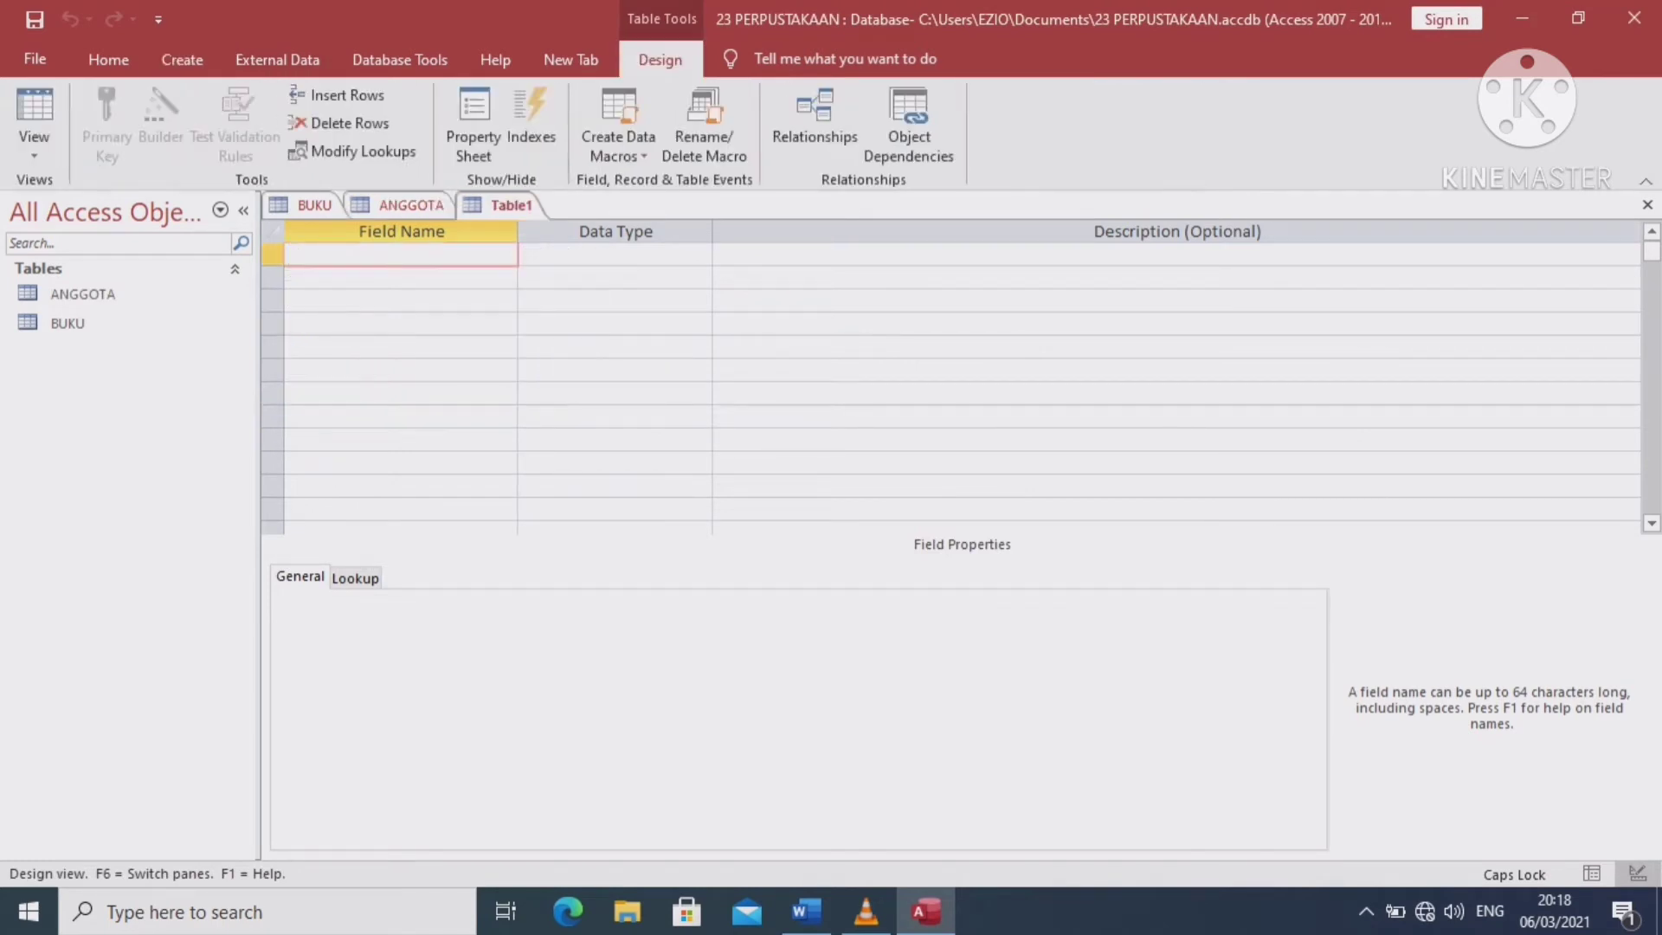
pyautogui.write('NO PINJAM')
pyautogui.press('Return')
pyautogui.press('Return')
pyautogui.press('Return')
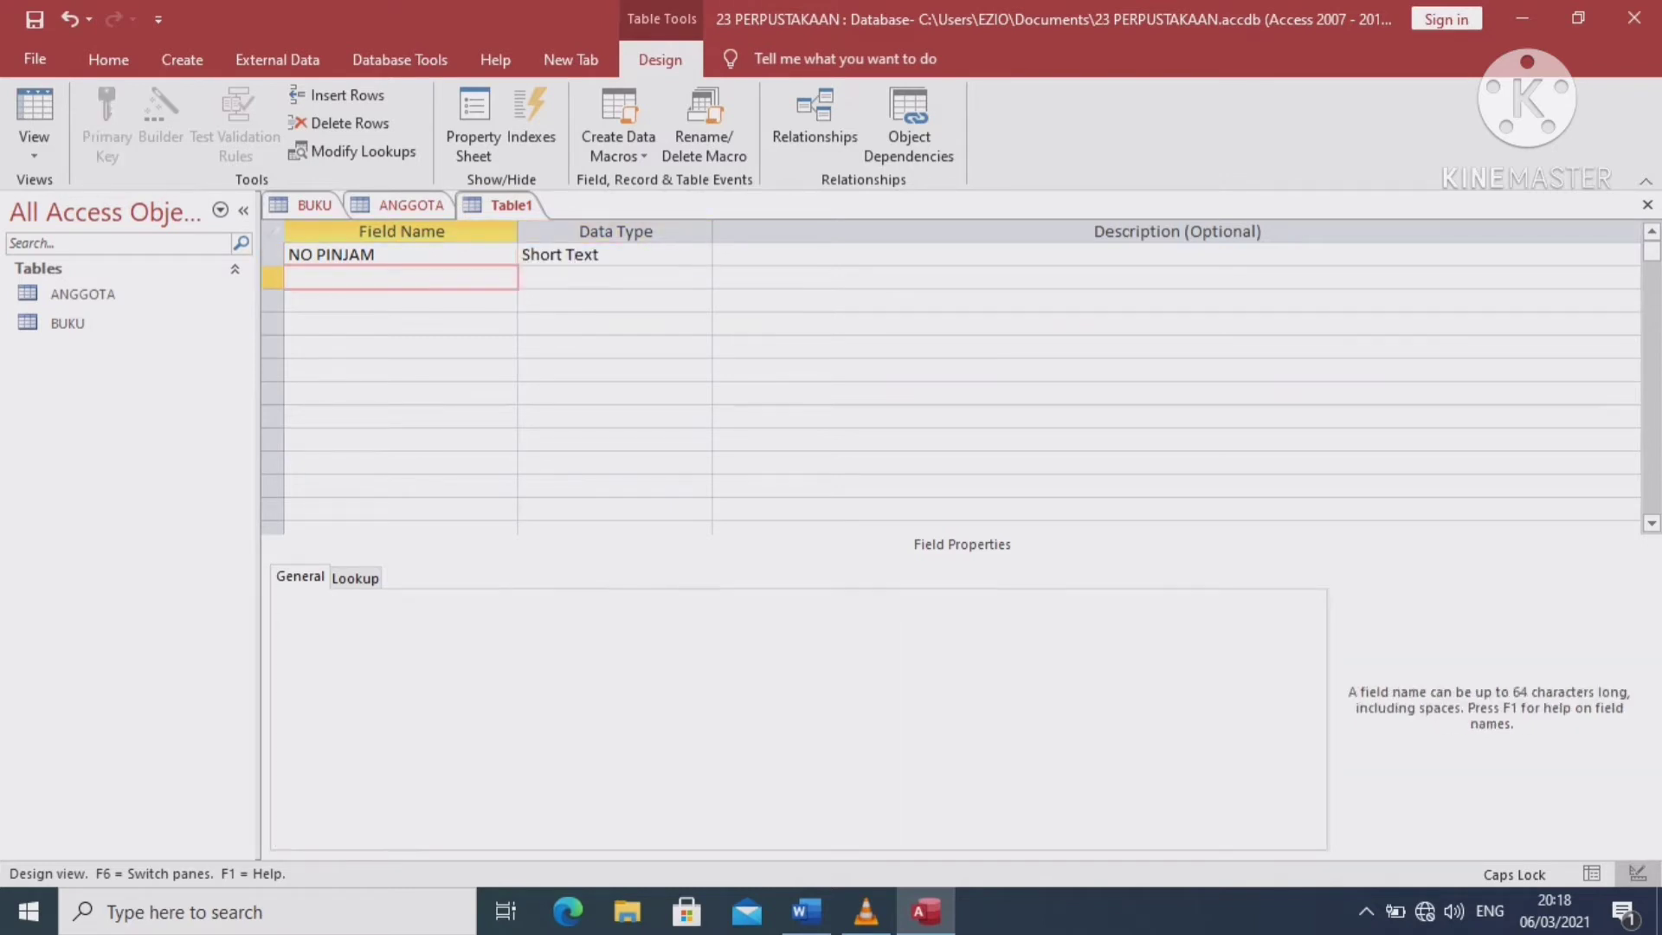
pyautogui.write('ID ANGGOTA')
pyautogui.press('Return')
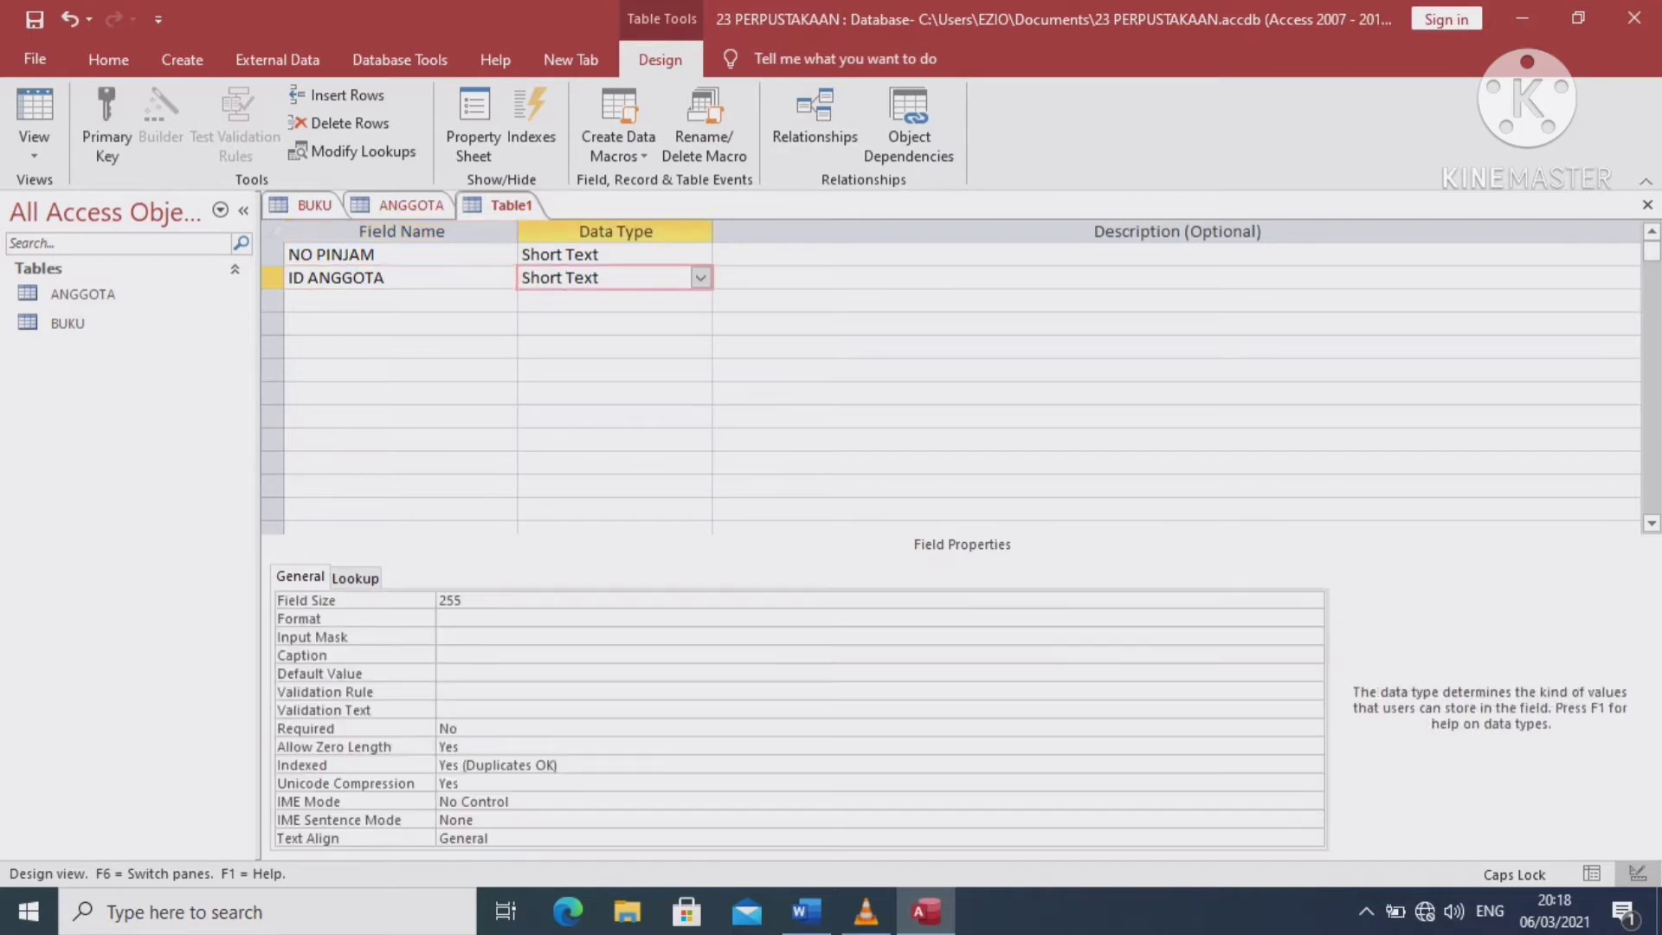
pyautogui.press('Return')
pyautogui.press('Return')
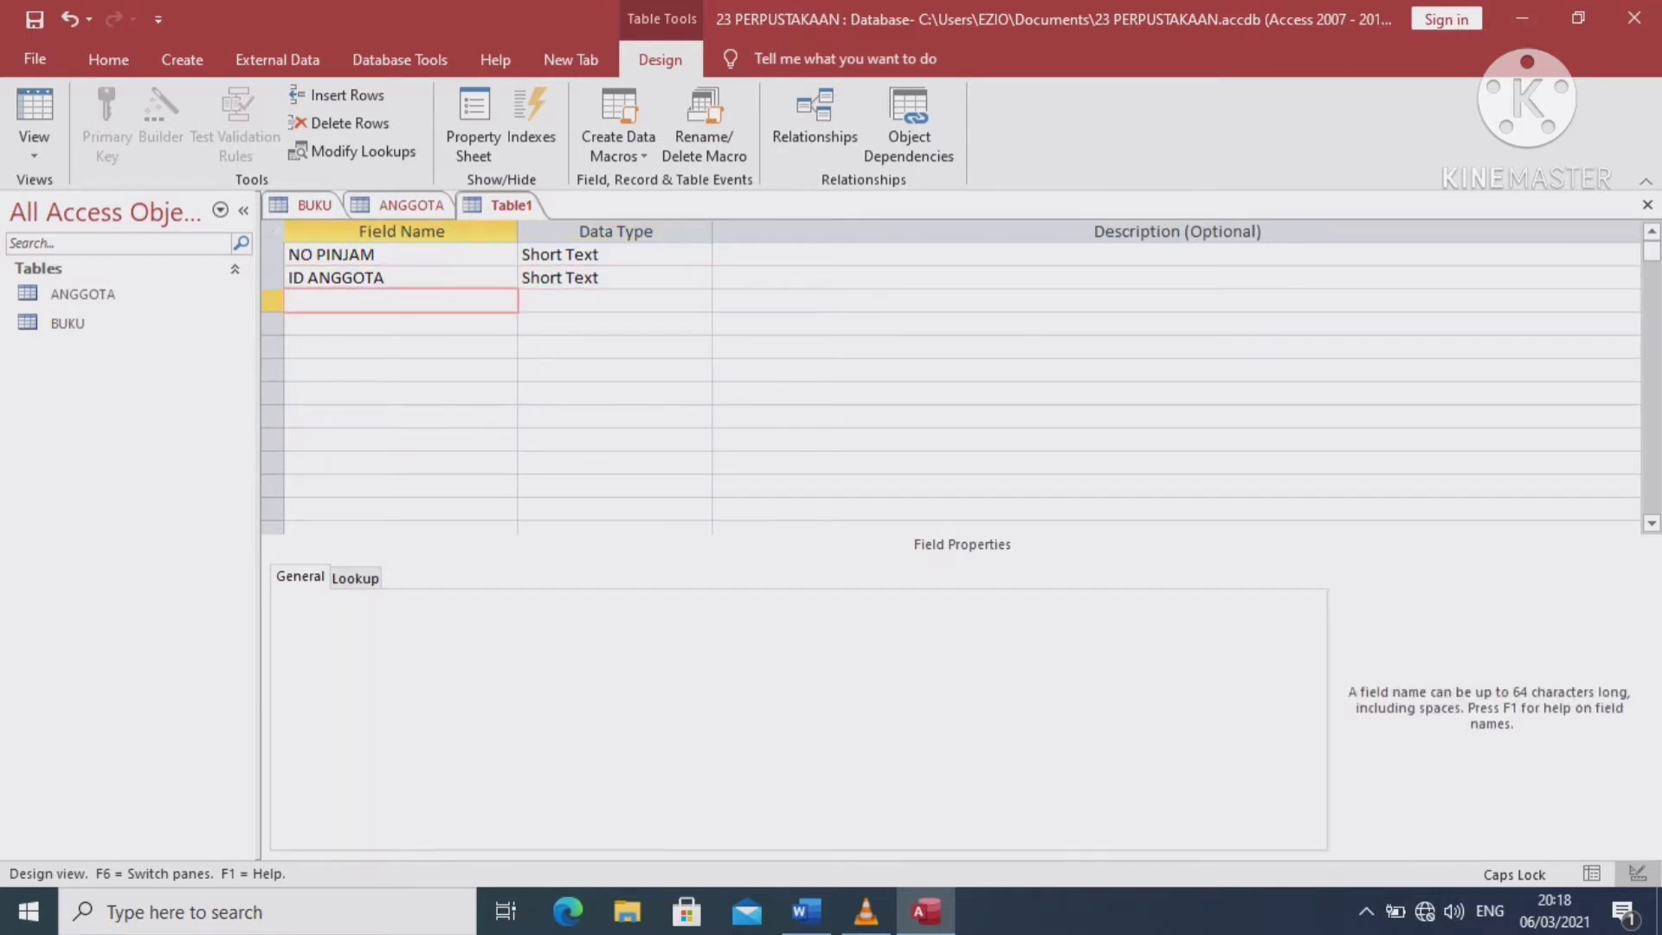
pyautogui.write('ID BU')
pyautogui.press('BackSpace')
pyautogui.press('BackSpace')
pyautogui.press('BackSpace')
pyautogui.press('BackSpace')
pyautogui.press('BackSpace')
pyautogui.write('NO BUKU')
pyautogui.press('Tab')
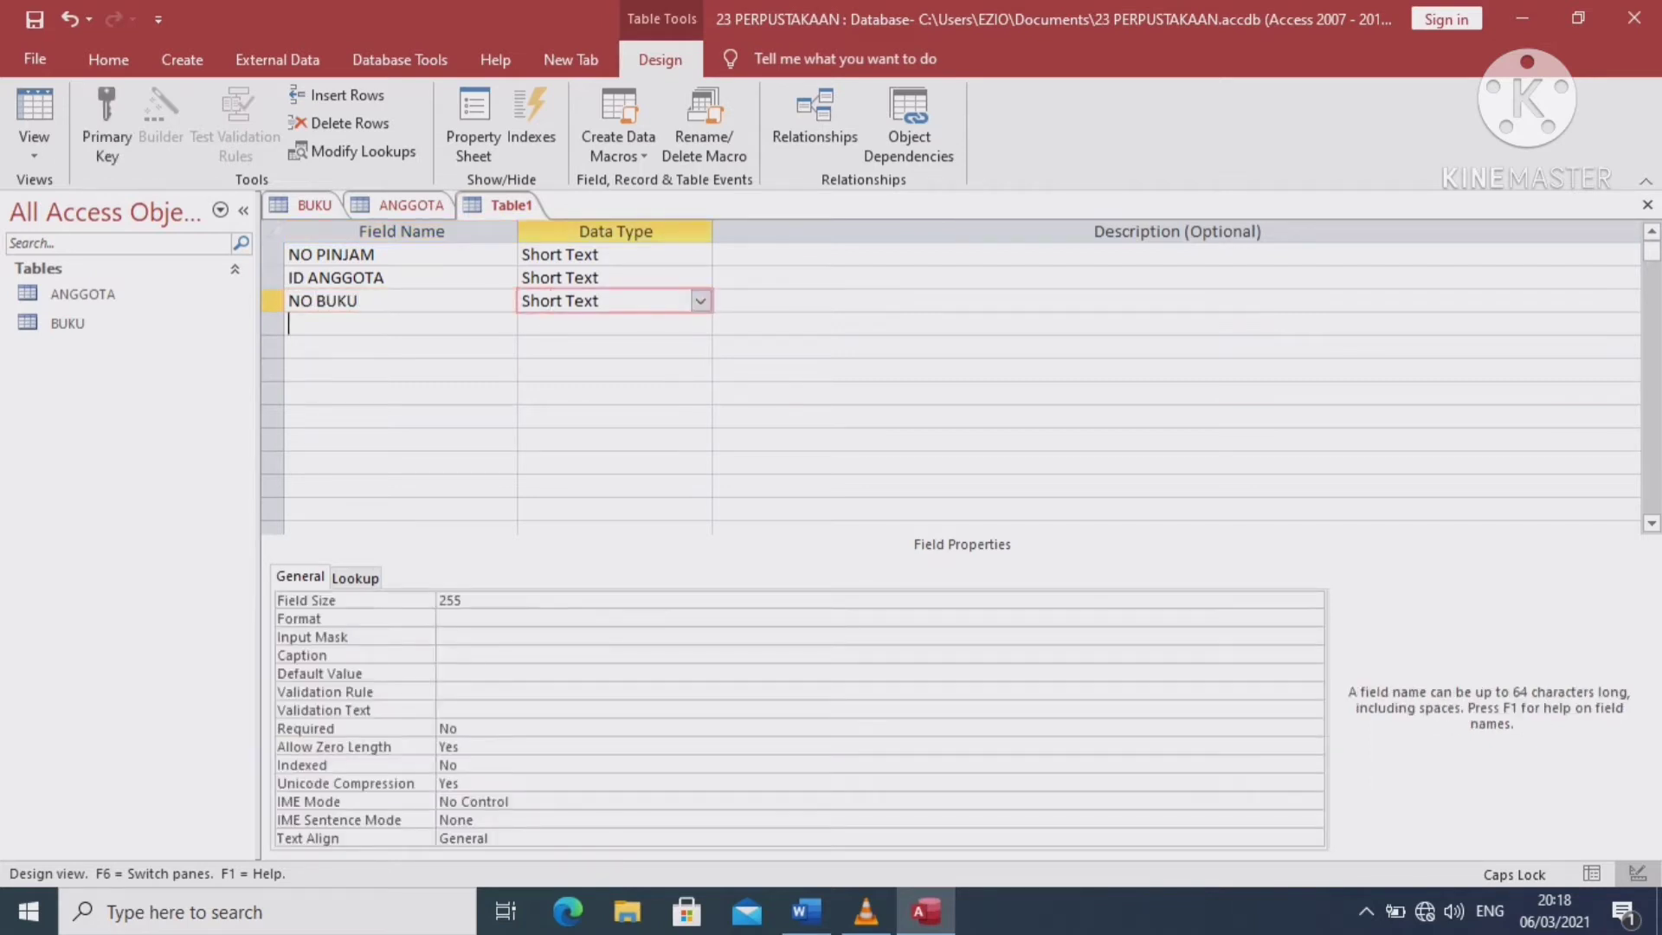
# Add TGL PINJAM as a Date/Time field with the Short Date format
pyautogui.click(288, 323)
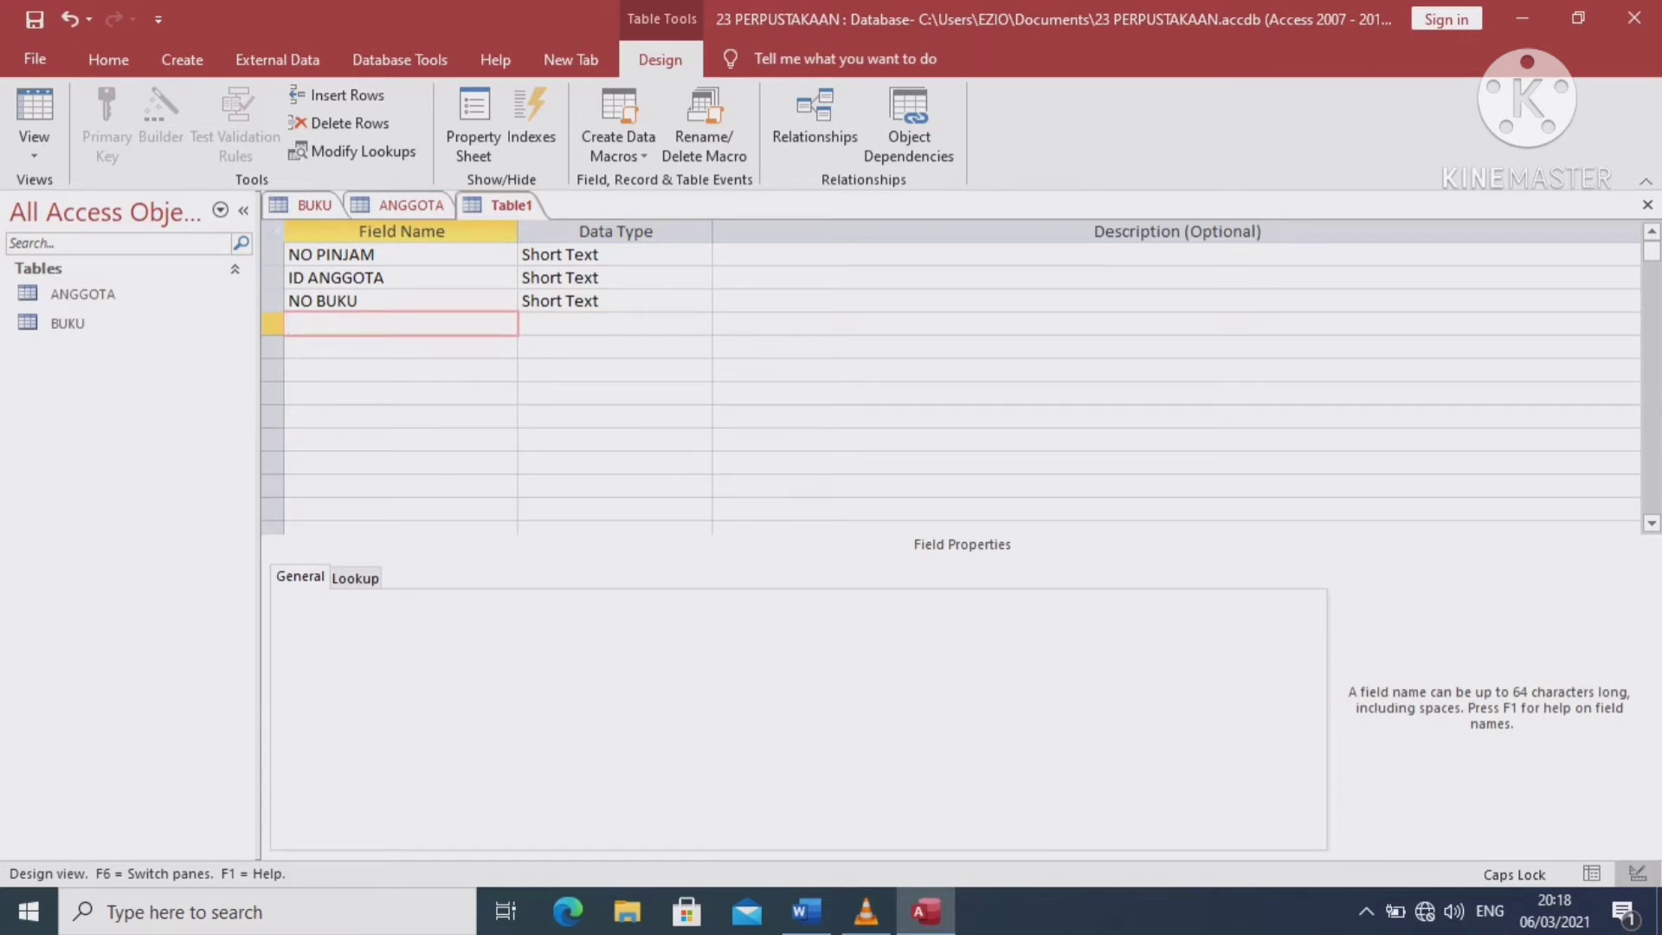
pyautogui.write('TGL PINJAM')
pyautogui.press('Tab')
pyautogui.click(700, 324)
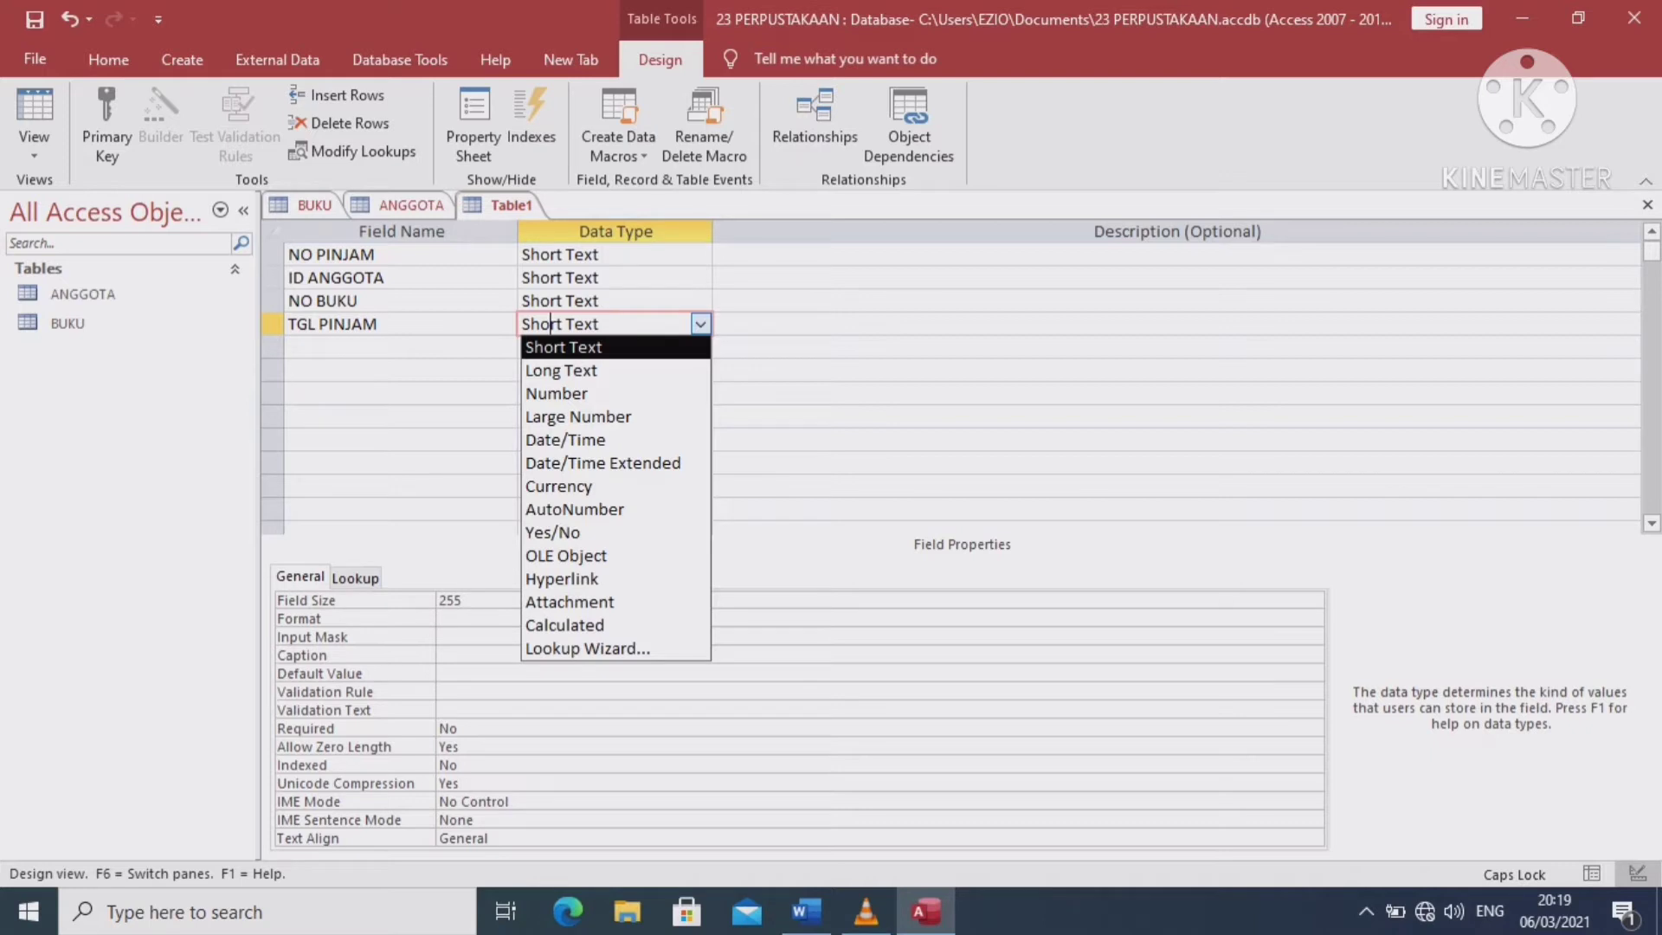
pyautogui.click(606, 440)
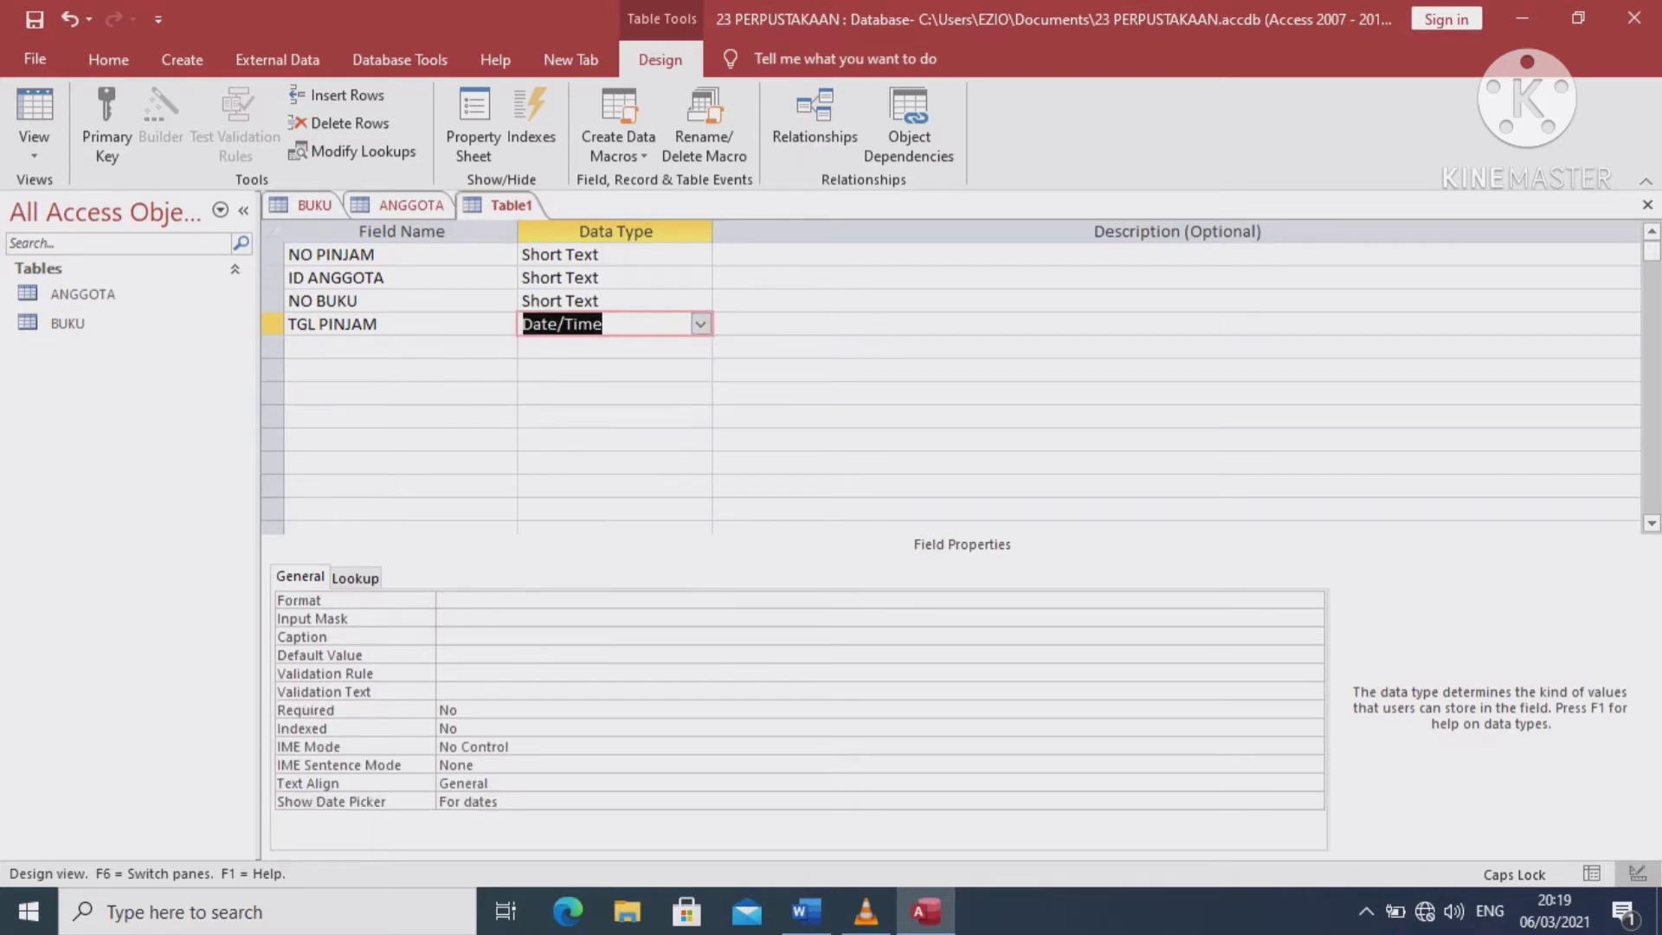
pyautogui.press('F6')
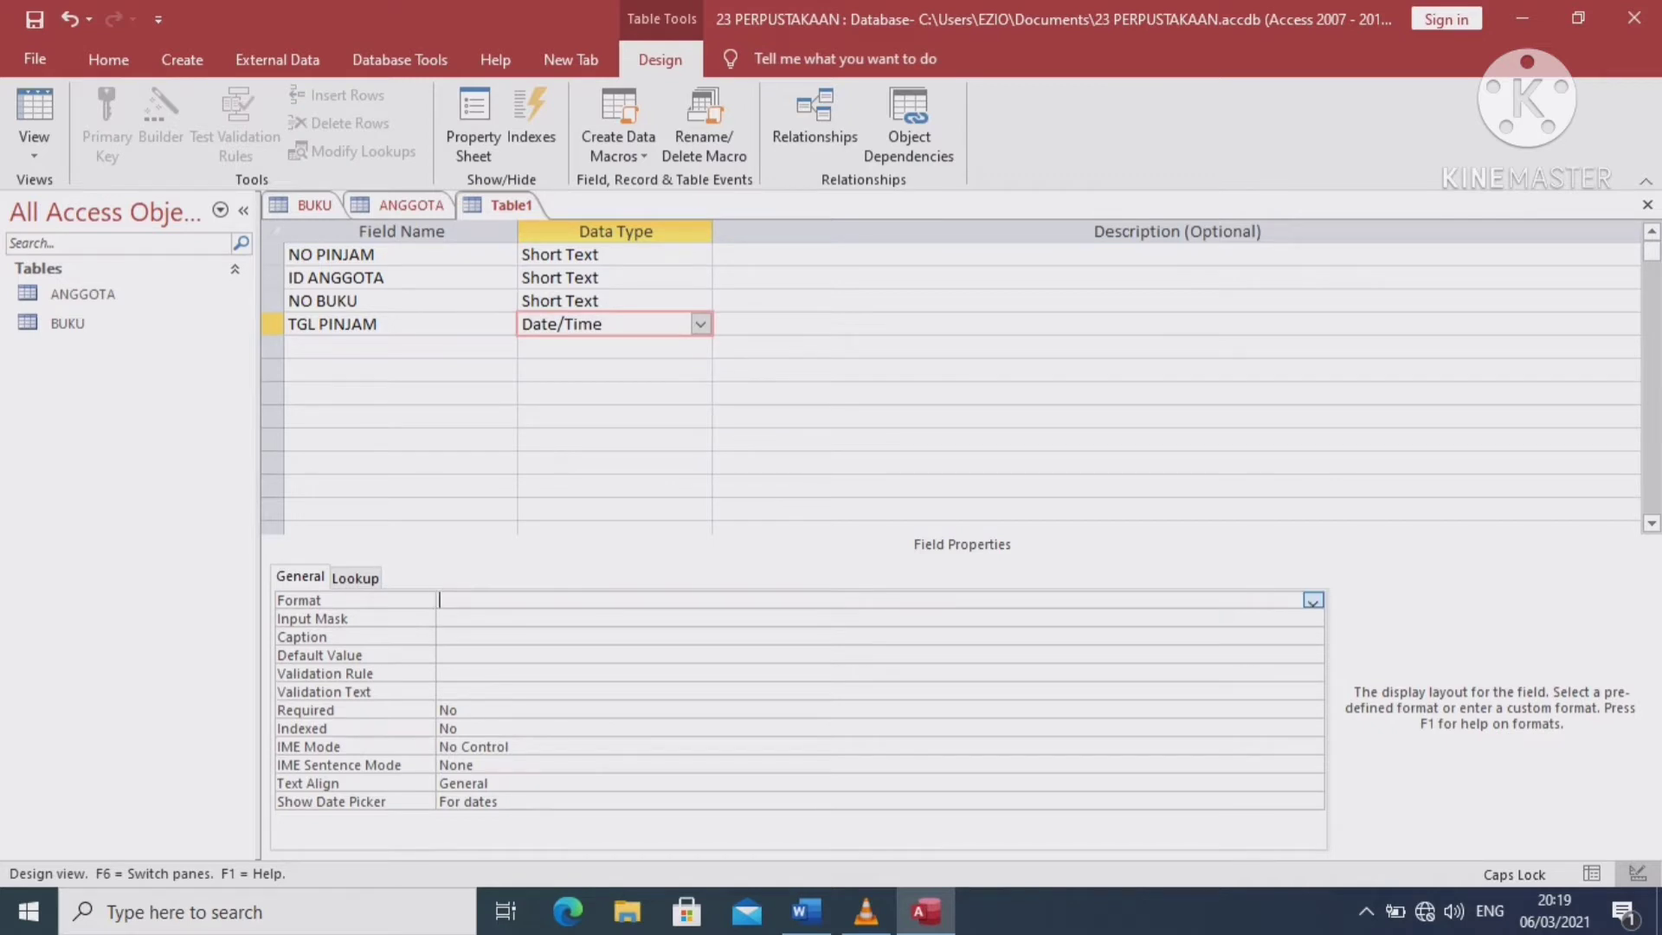
pyautogui.click(1313, 601)
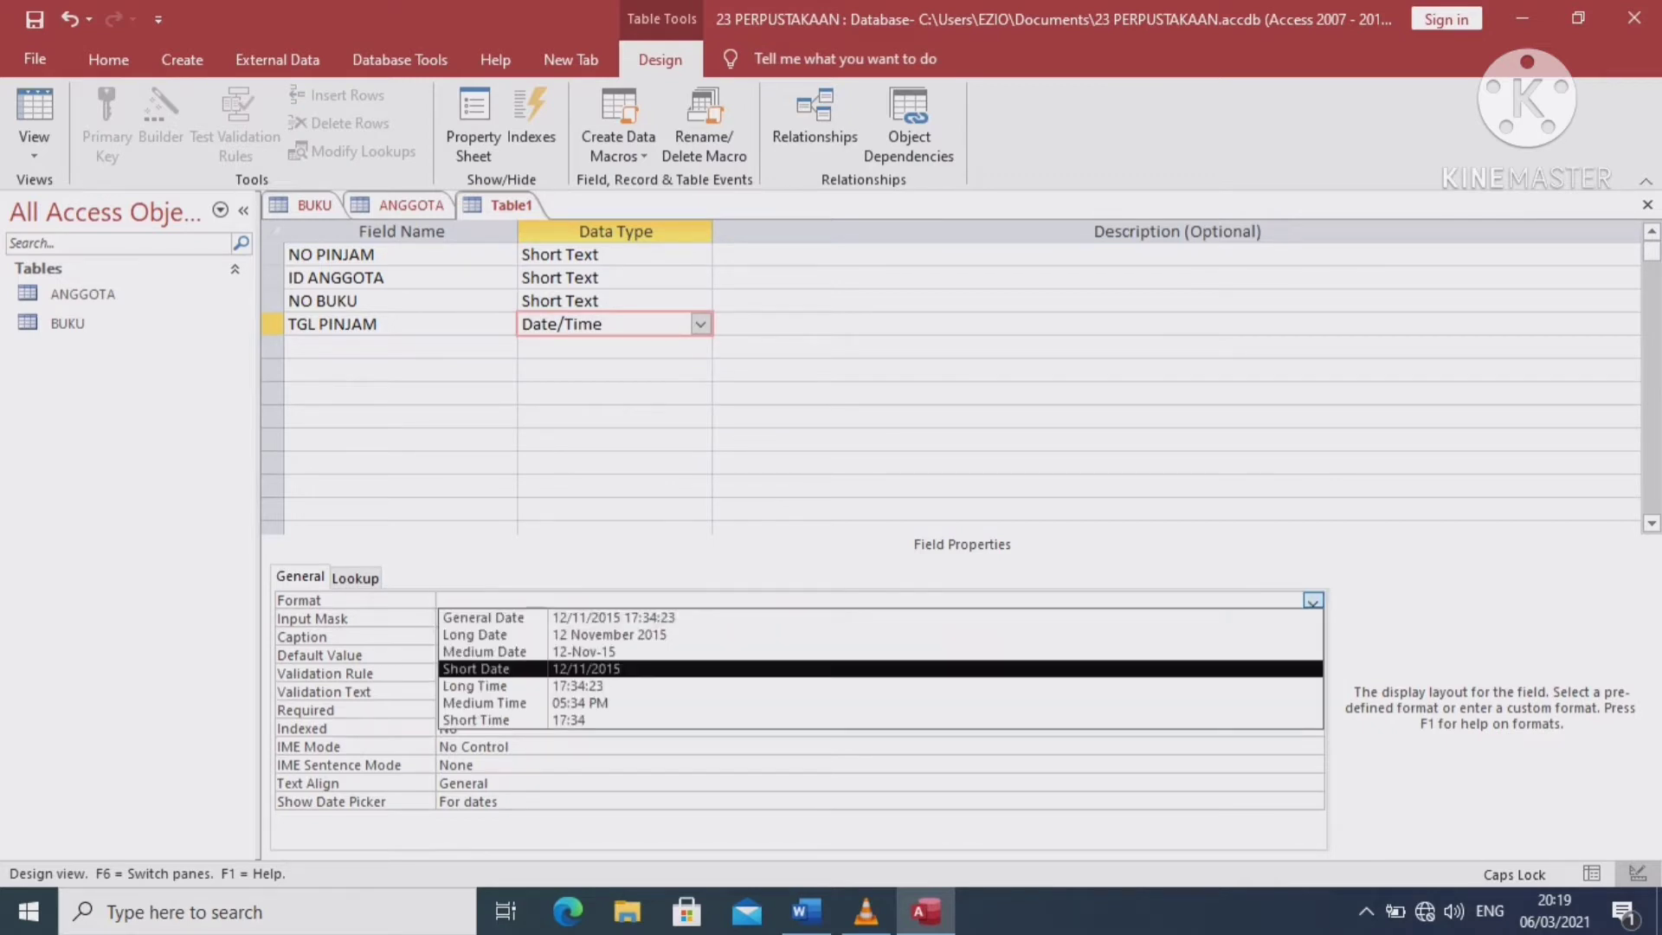
pyautogui.press('Return')
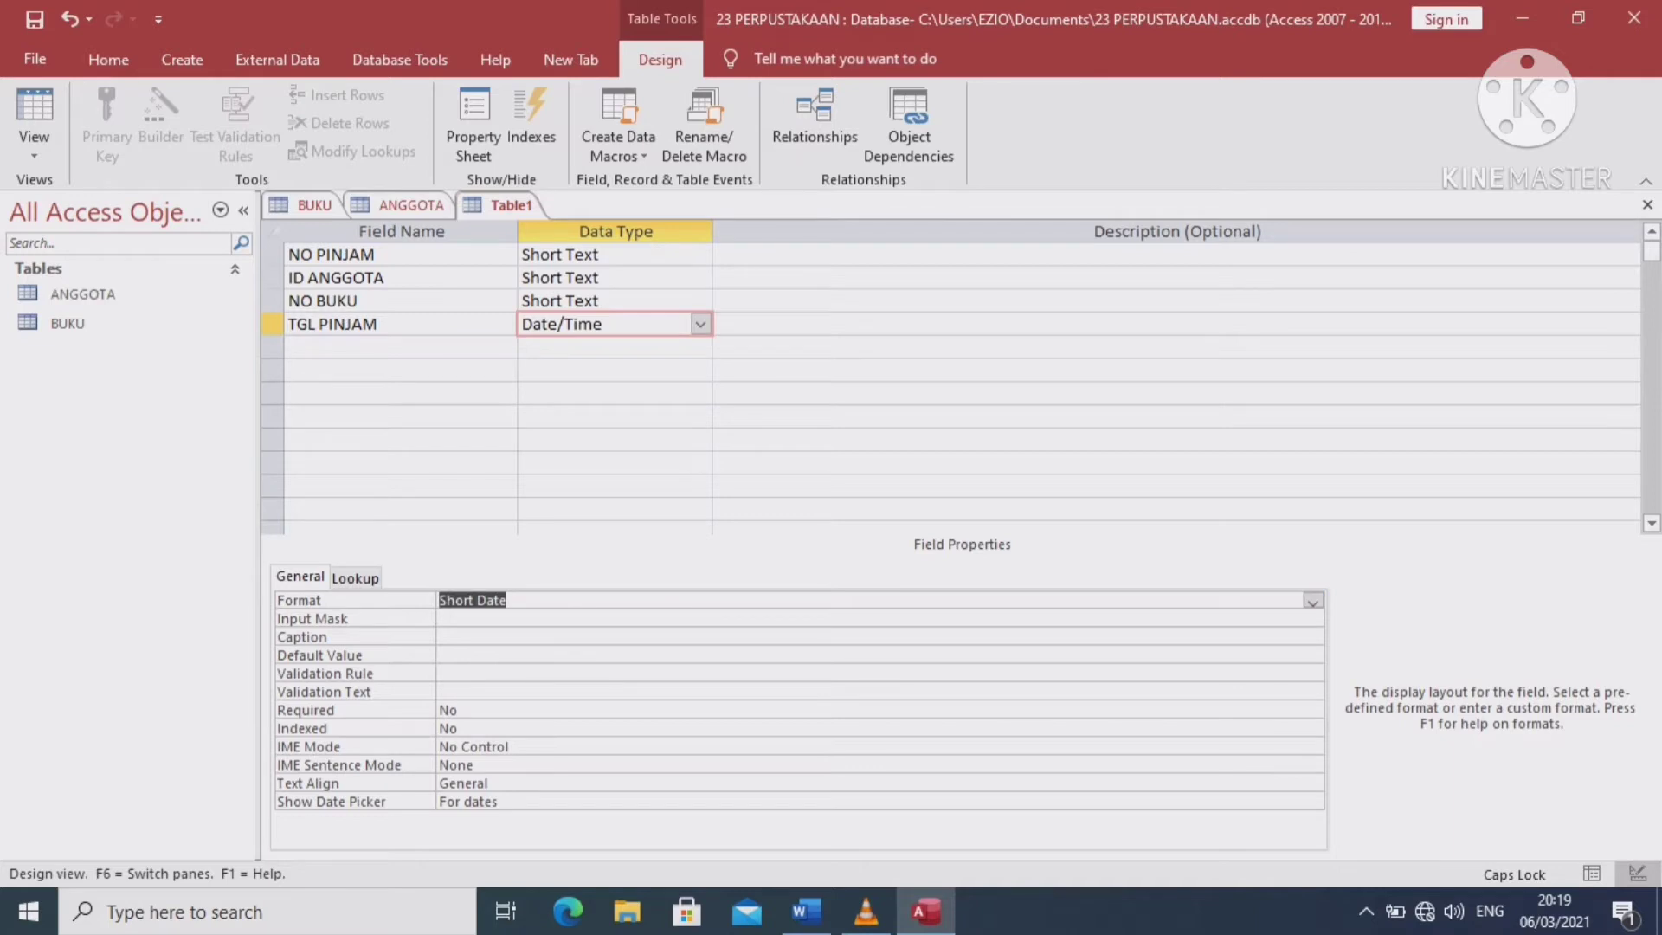
pyautogui.click(398, 346)
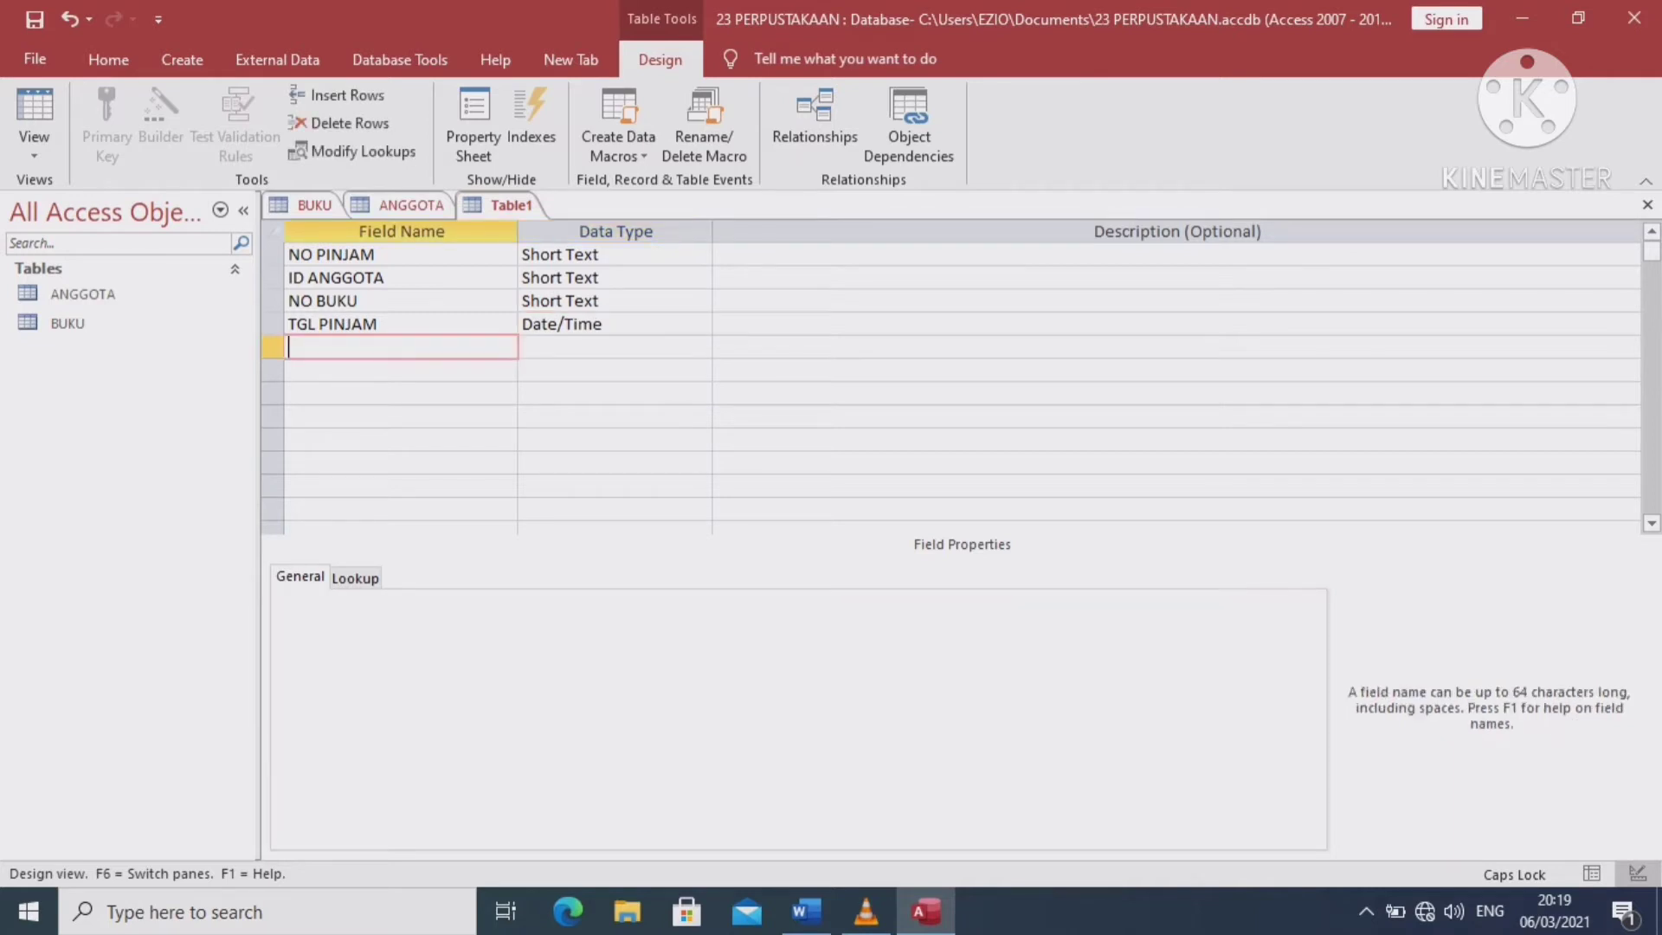
# Add a TGL KEMBALI field with the Date/Time data type
pyautogui.write('TGL KEMBALI')
pyautogui.click(550, 347)
pyautogui.click(701, 347)
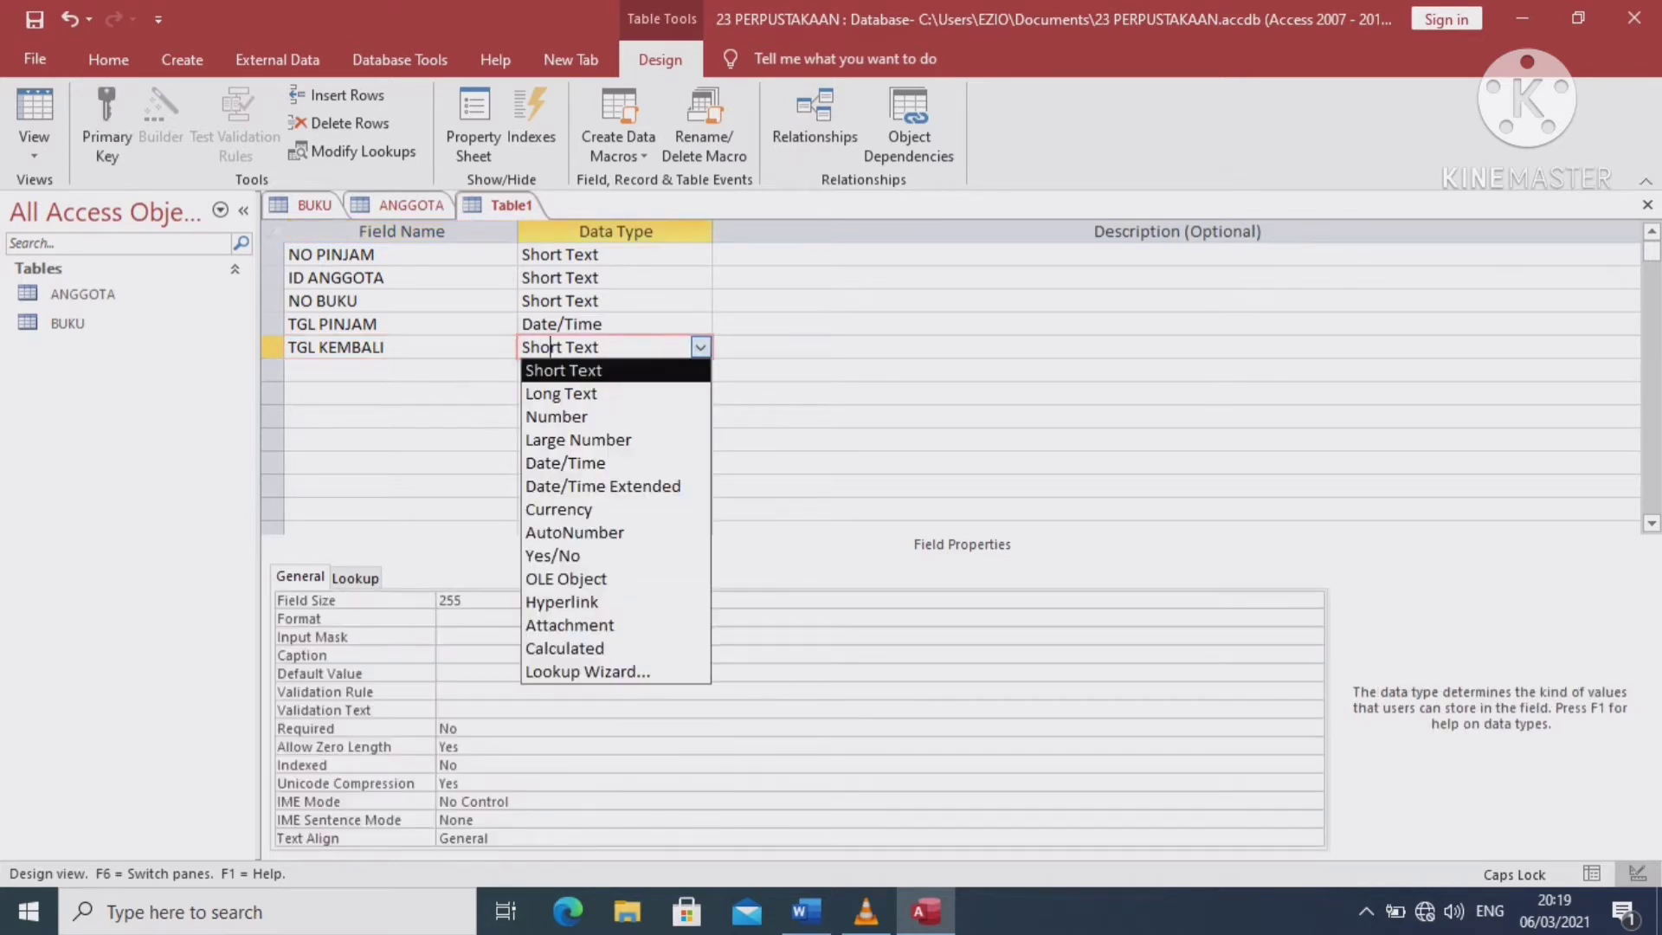
pyautogui.press('Up')
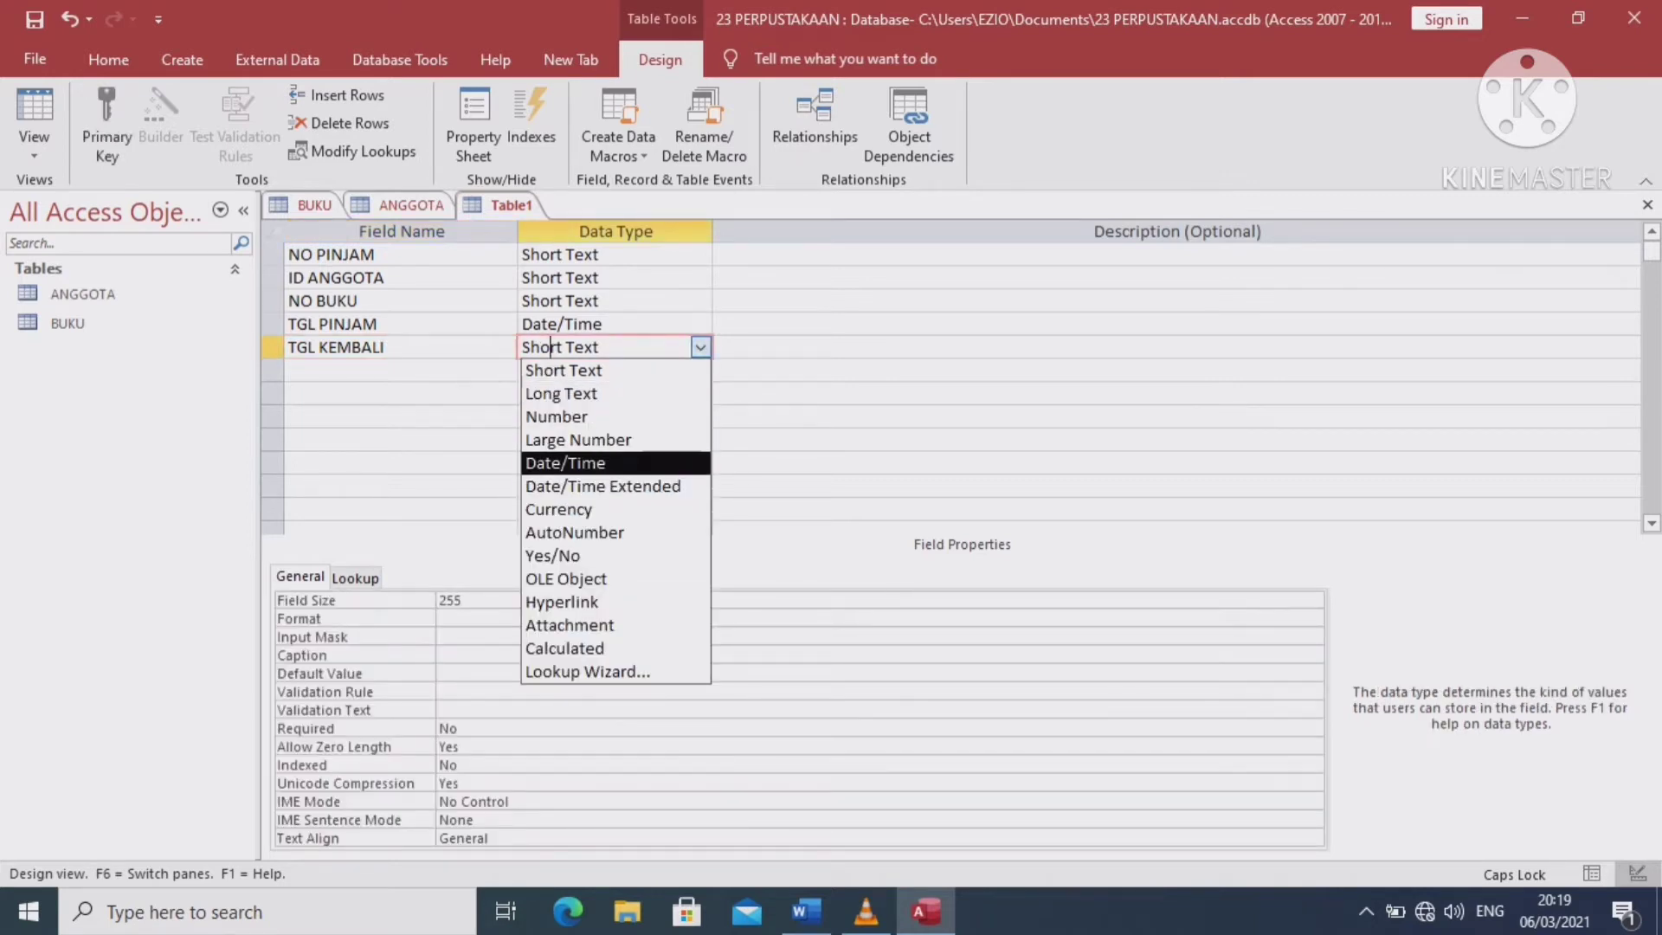
pyautogui.press('Return')
# Give TGL KEMBALI the Short Date format
pyautogui.press('F6')
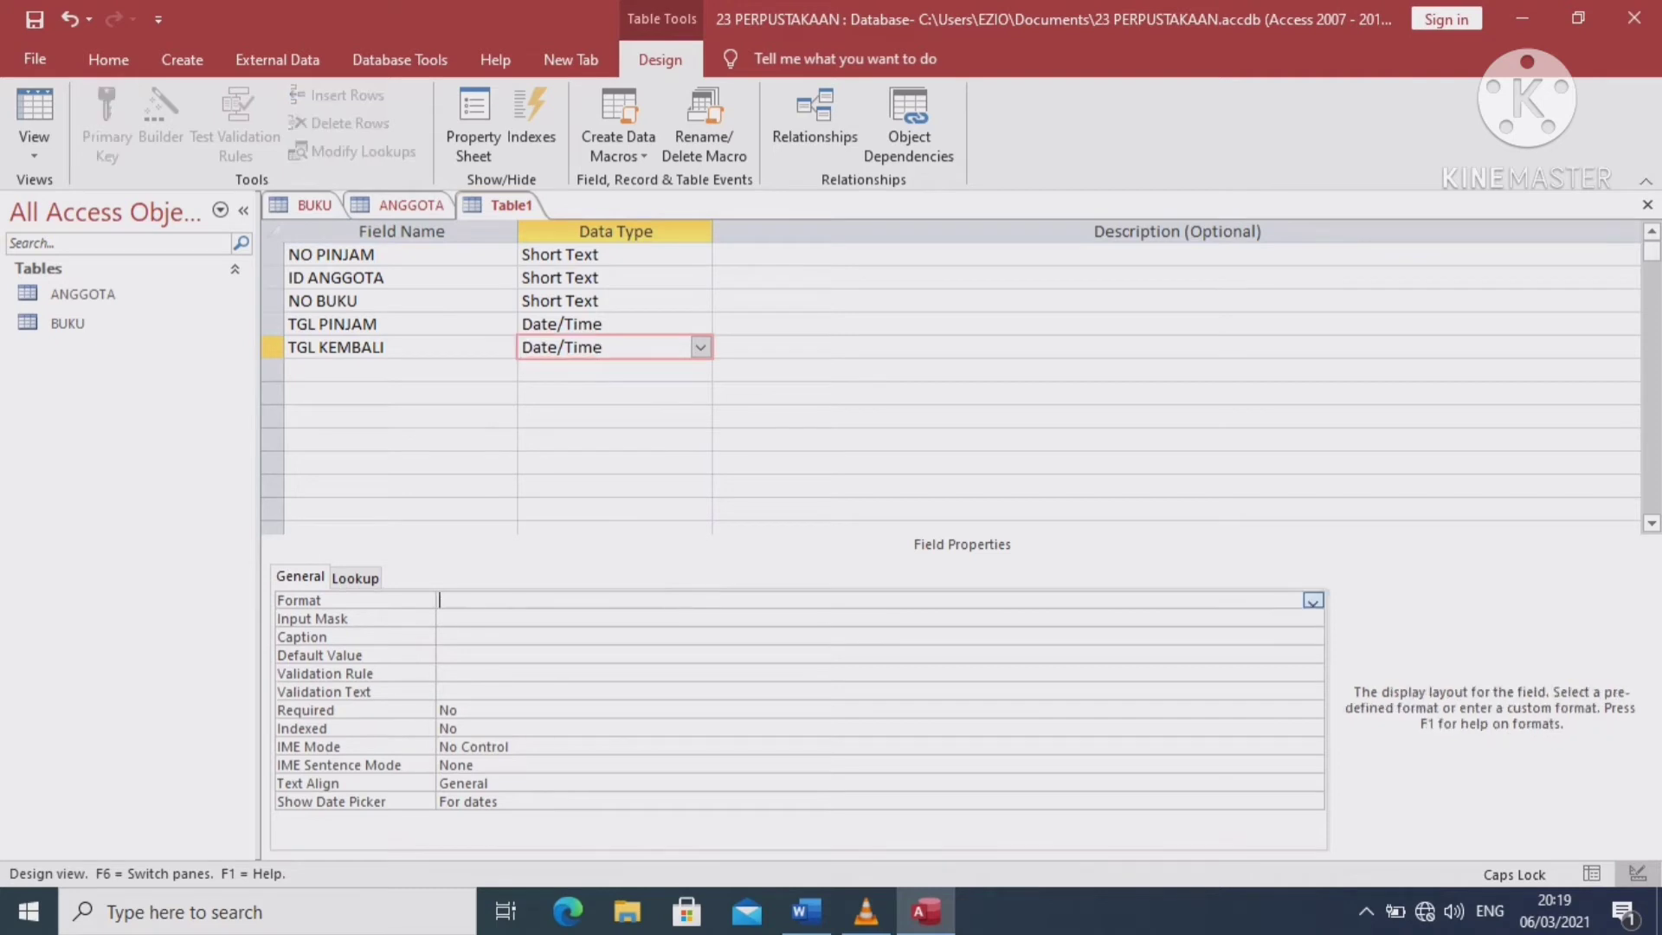
pyautogui.hotkey('alt', 'Down')
pyautogui.press('Down')
pyautogui.press('Down')
pyautogui.press('Down')
pyautogui.press('Down')
pyautogui.press('Down')
pyautogui.press('Down')
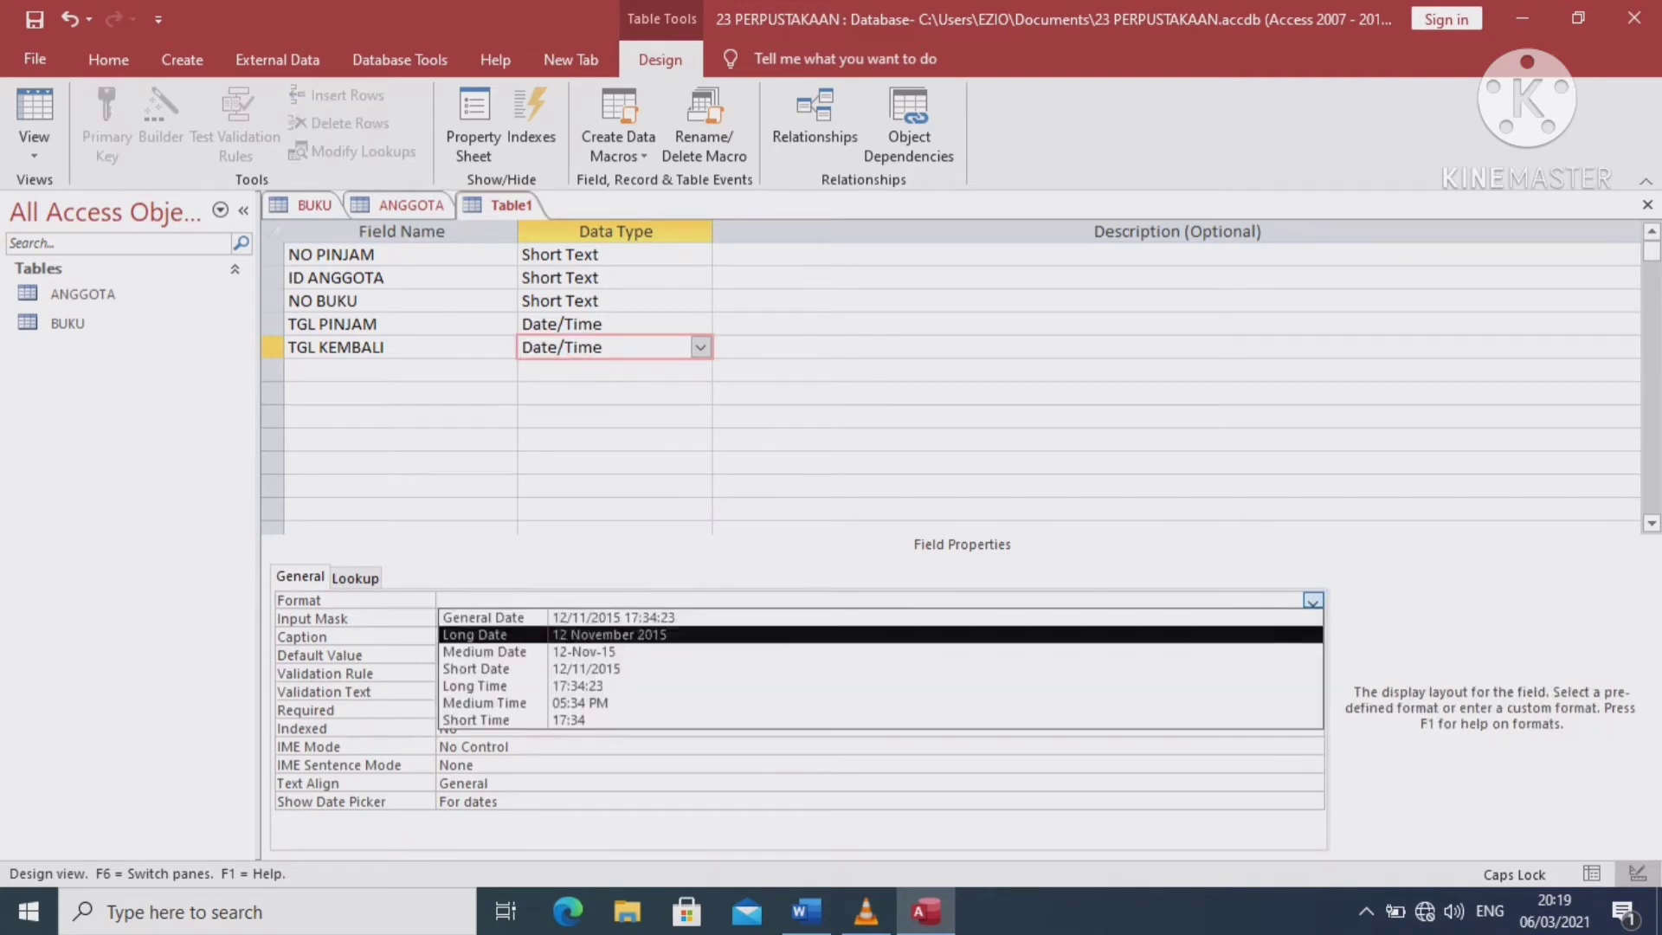
pyautogui.press('Up')
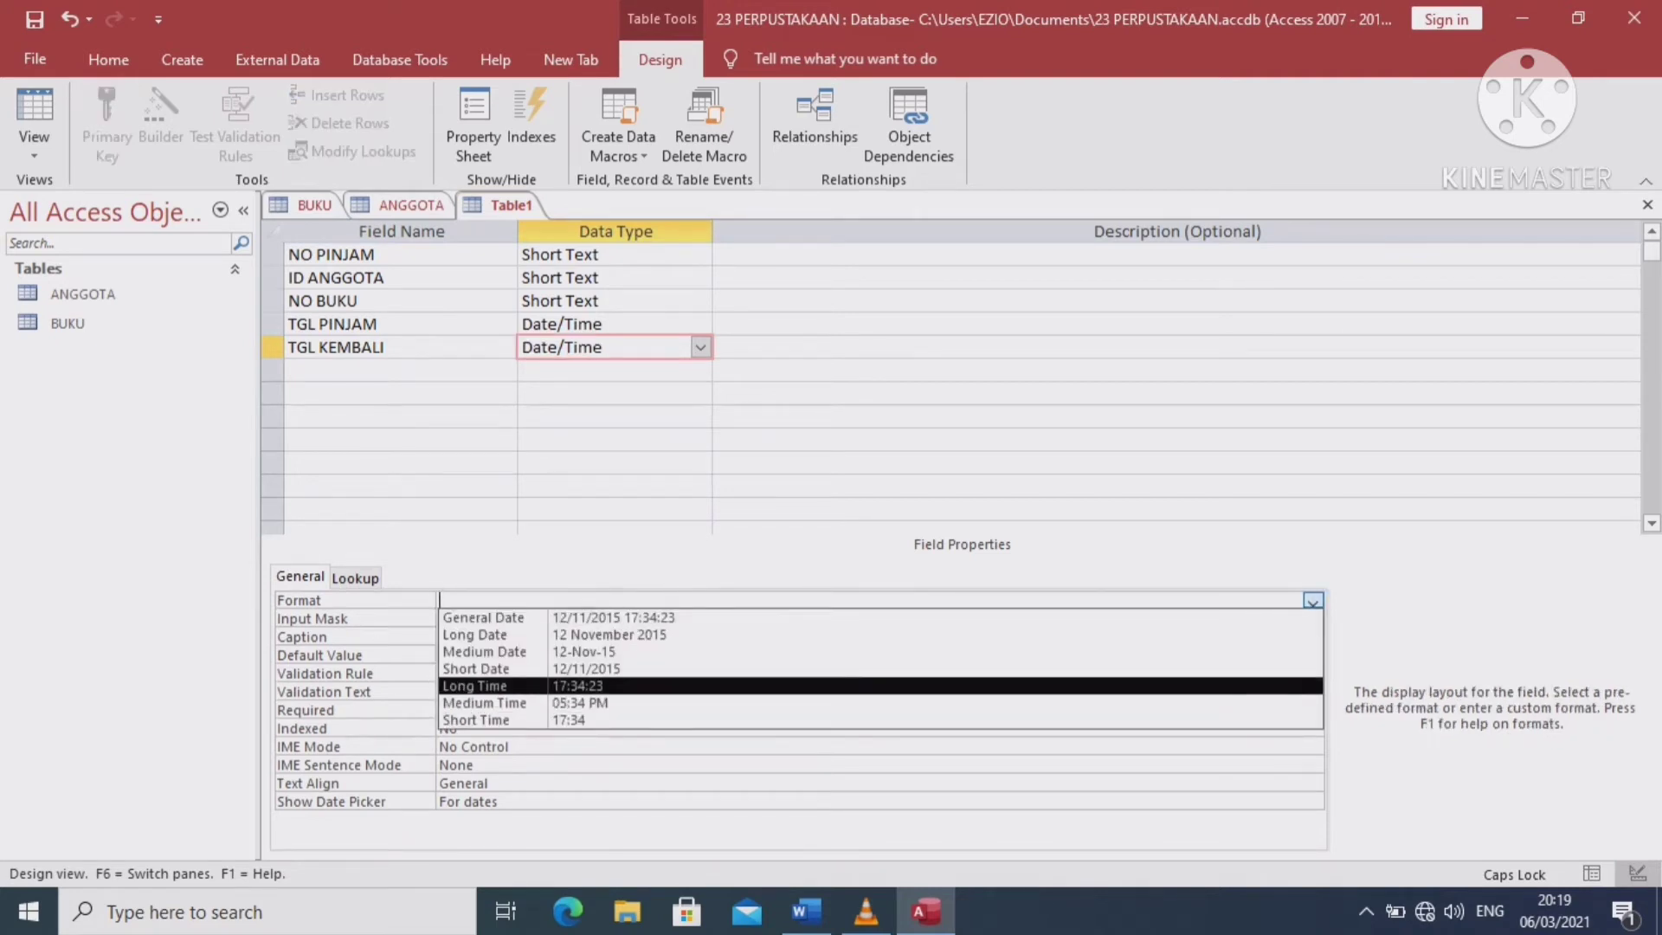
pyautogui.press('Up')
pyautogui.press('Return')
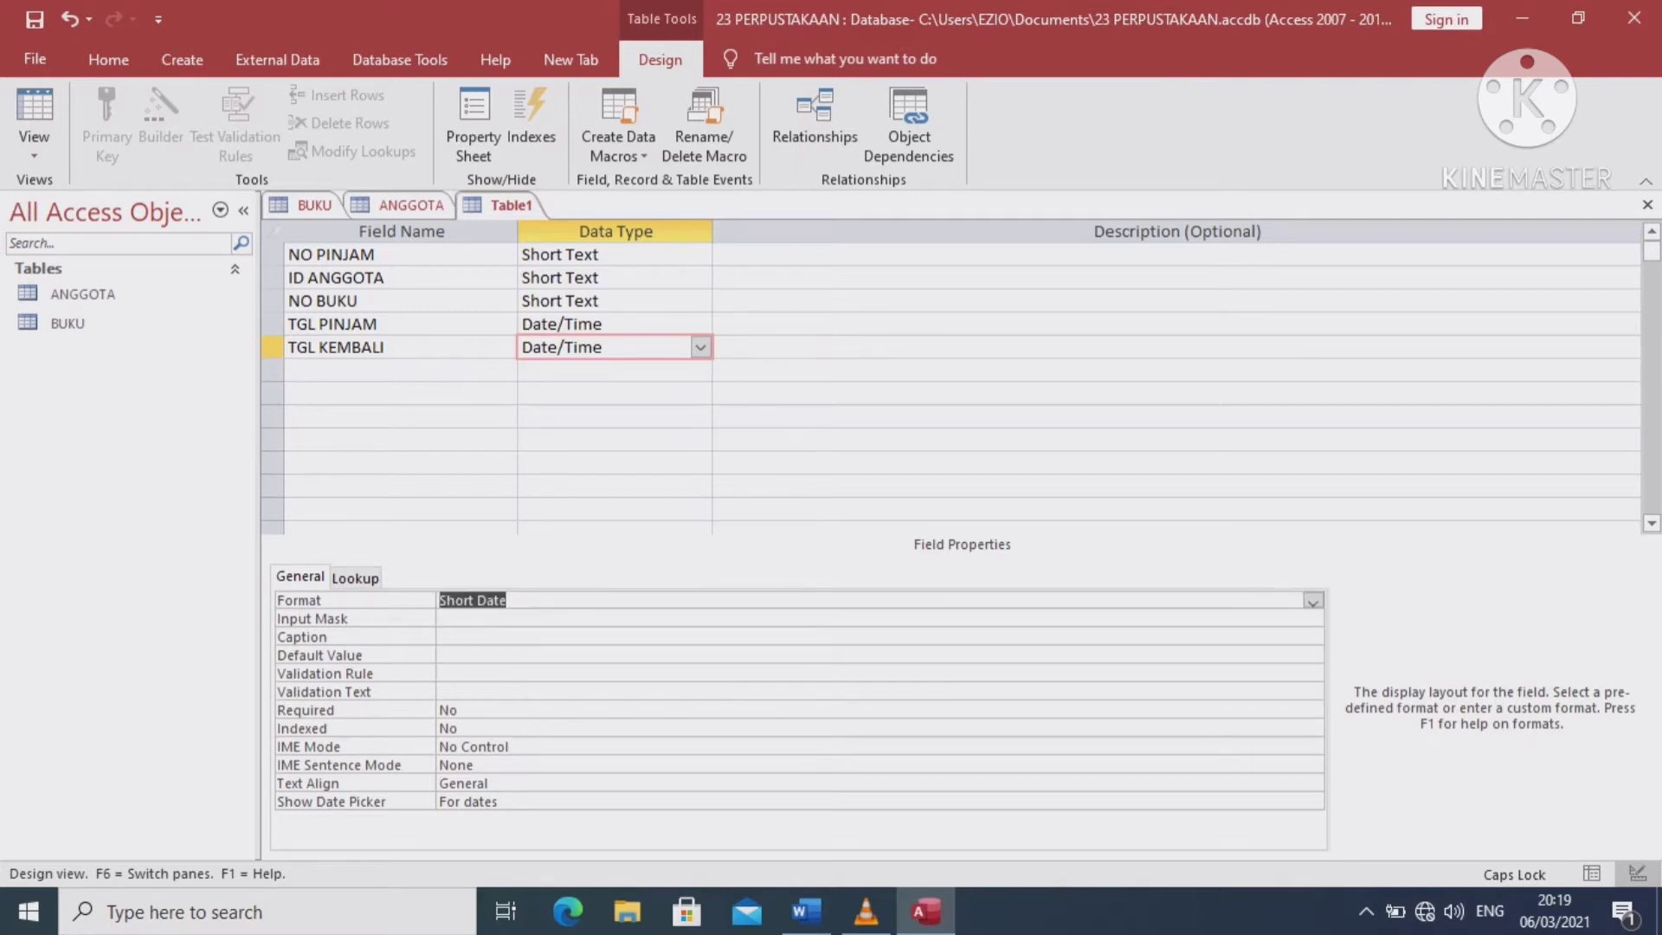
pyautogui.click(440, 672)
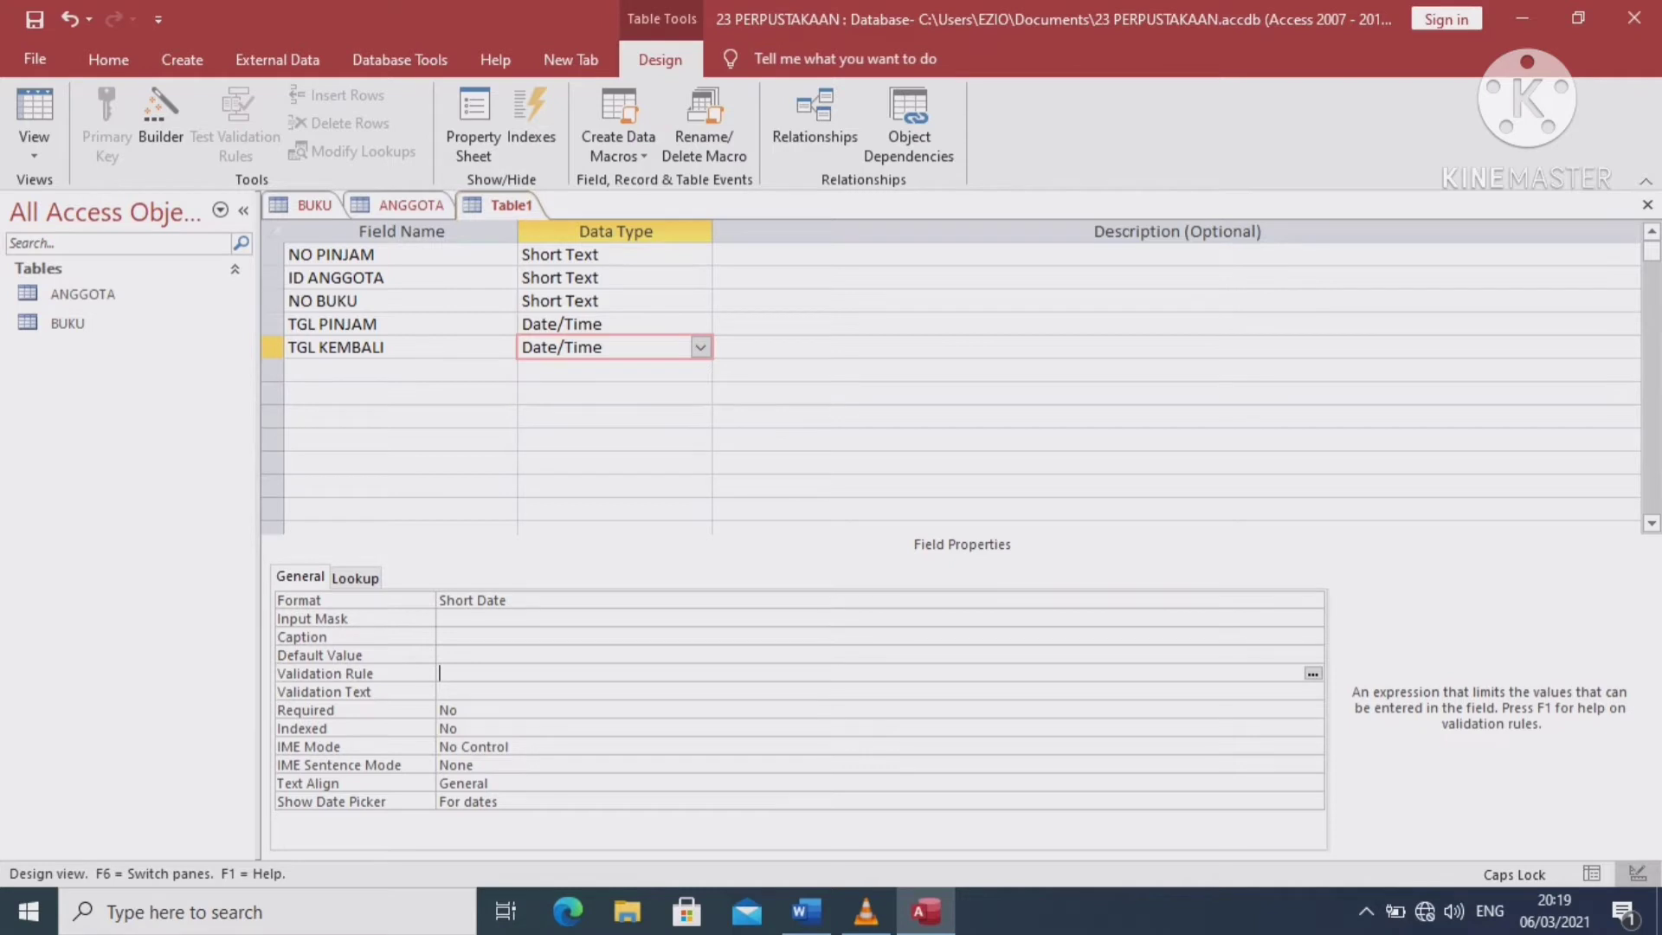
pyautogui.click(398, 254)
# Make NO PINJAM the primary key and check the ID field in ANGGOTA's design
pyautogui.click(107, 121)
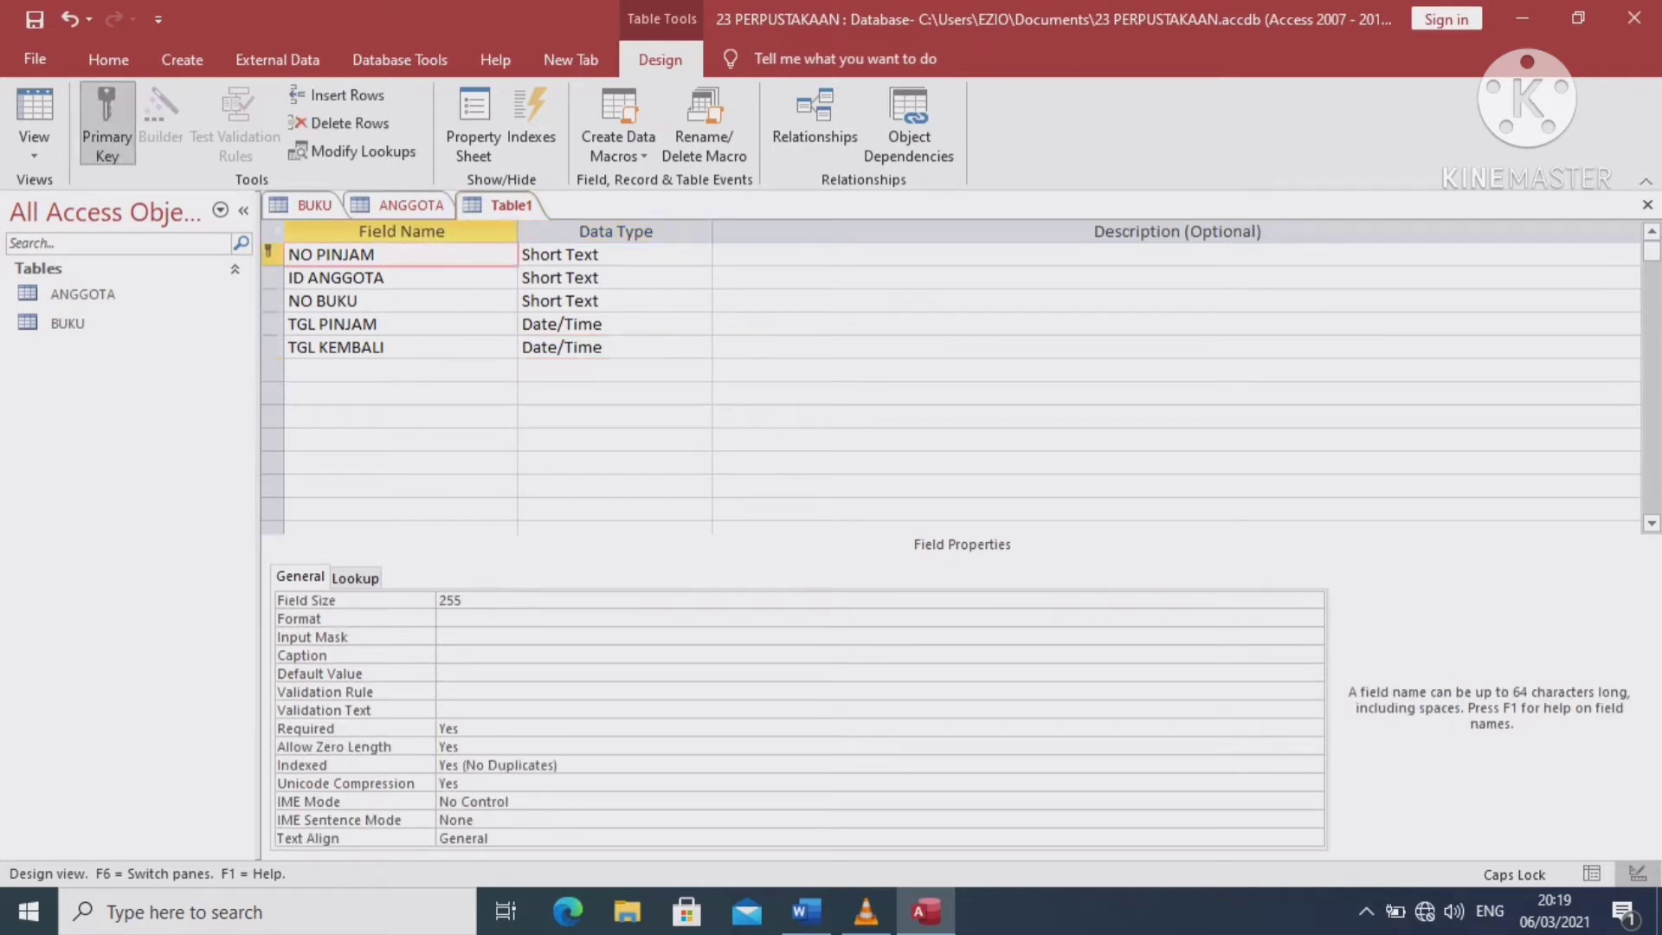
pyautogui.click(409, 206)
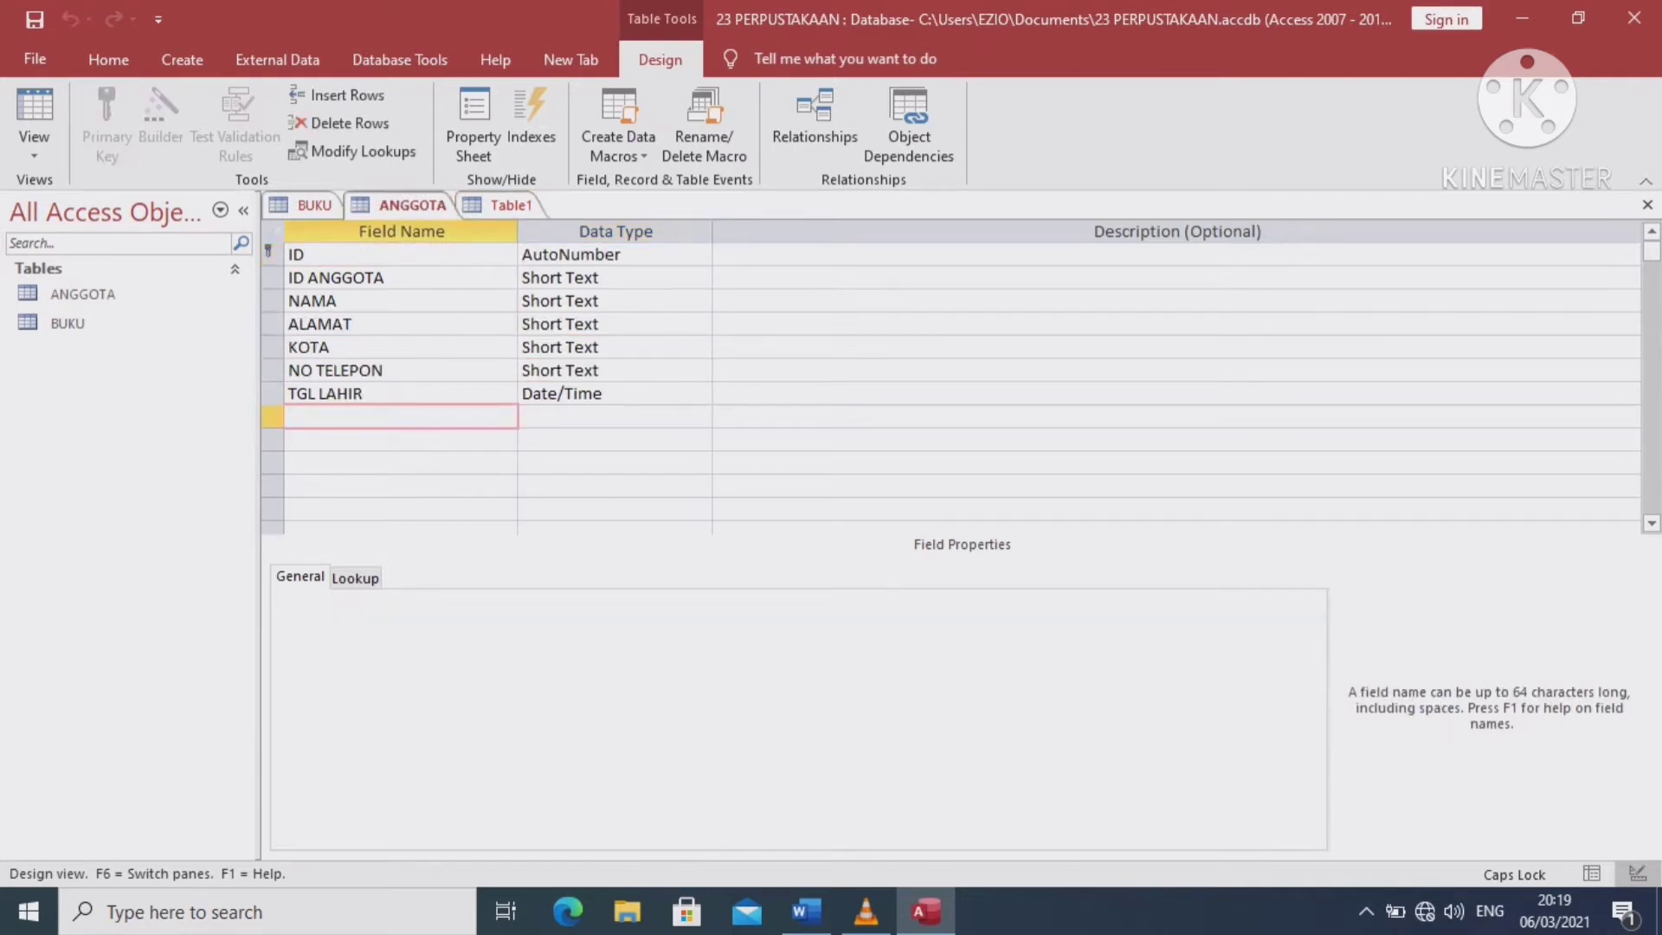
pyautogui.click(303, 254)
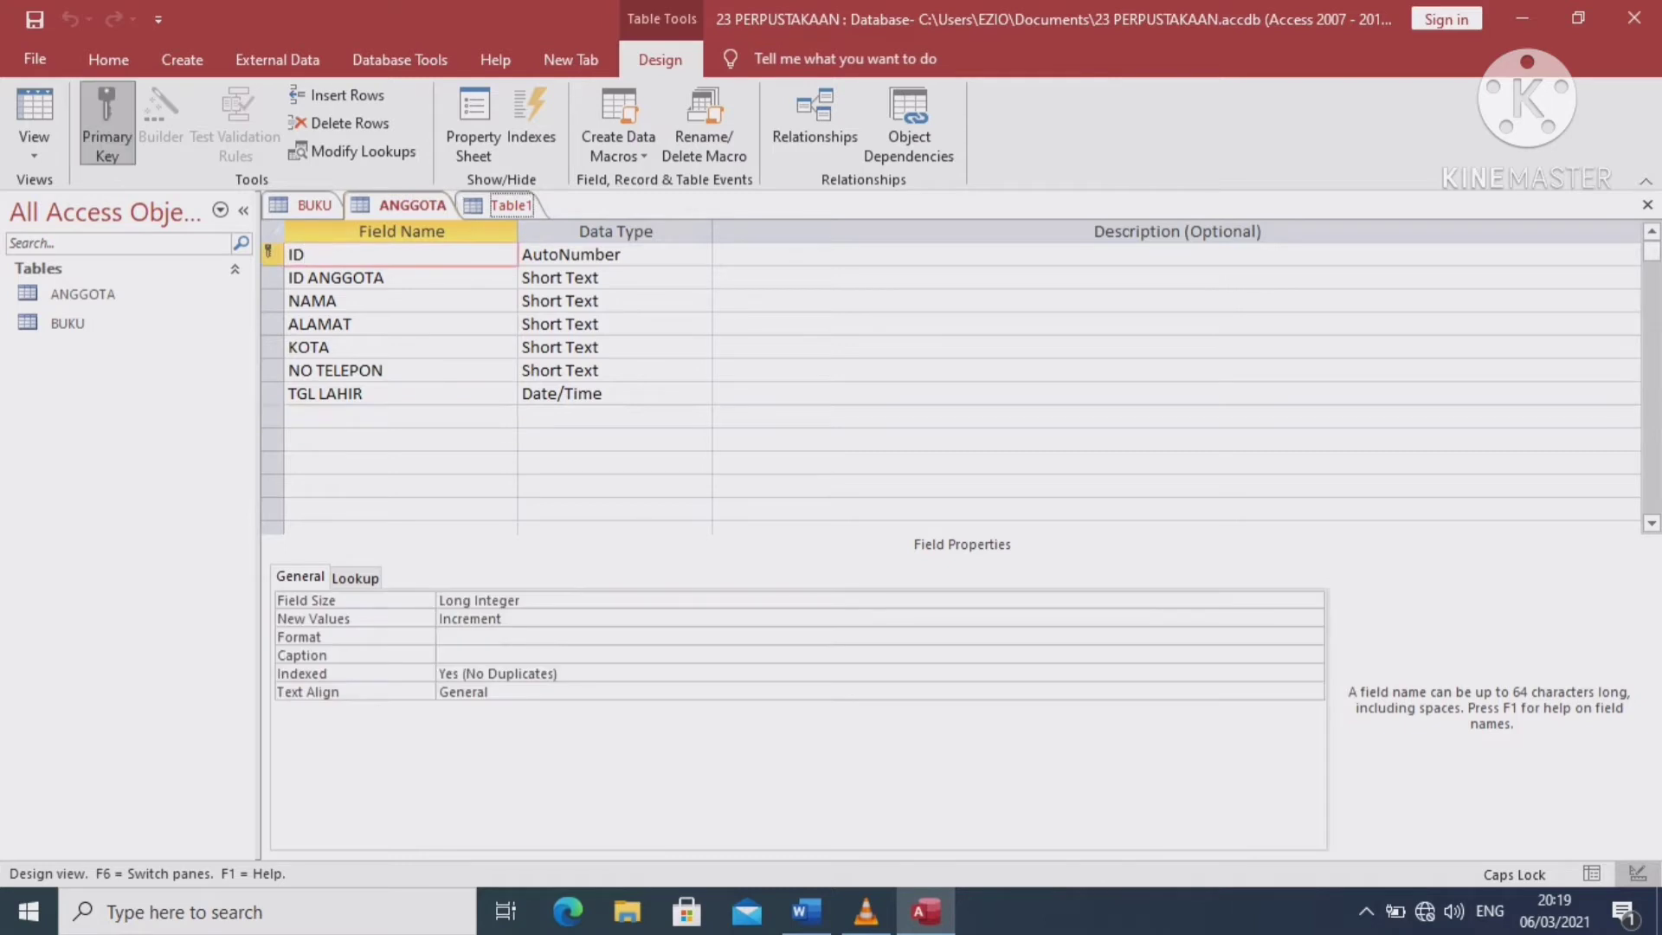
# Save the new loan table as PINJAM and close its design view
pyautogui.click(511, 205)
pyautogui.rightClick(524, 205)
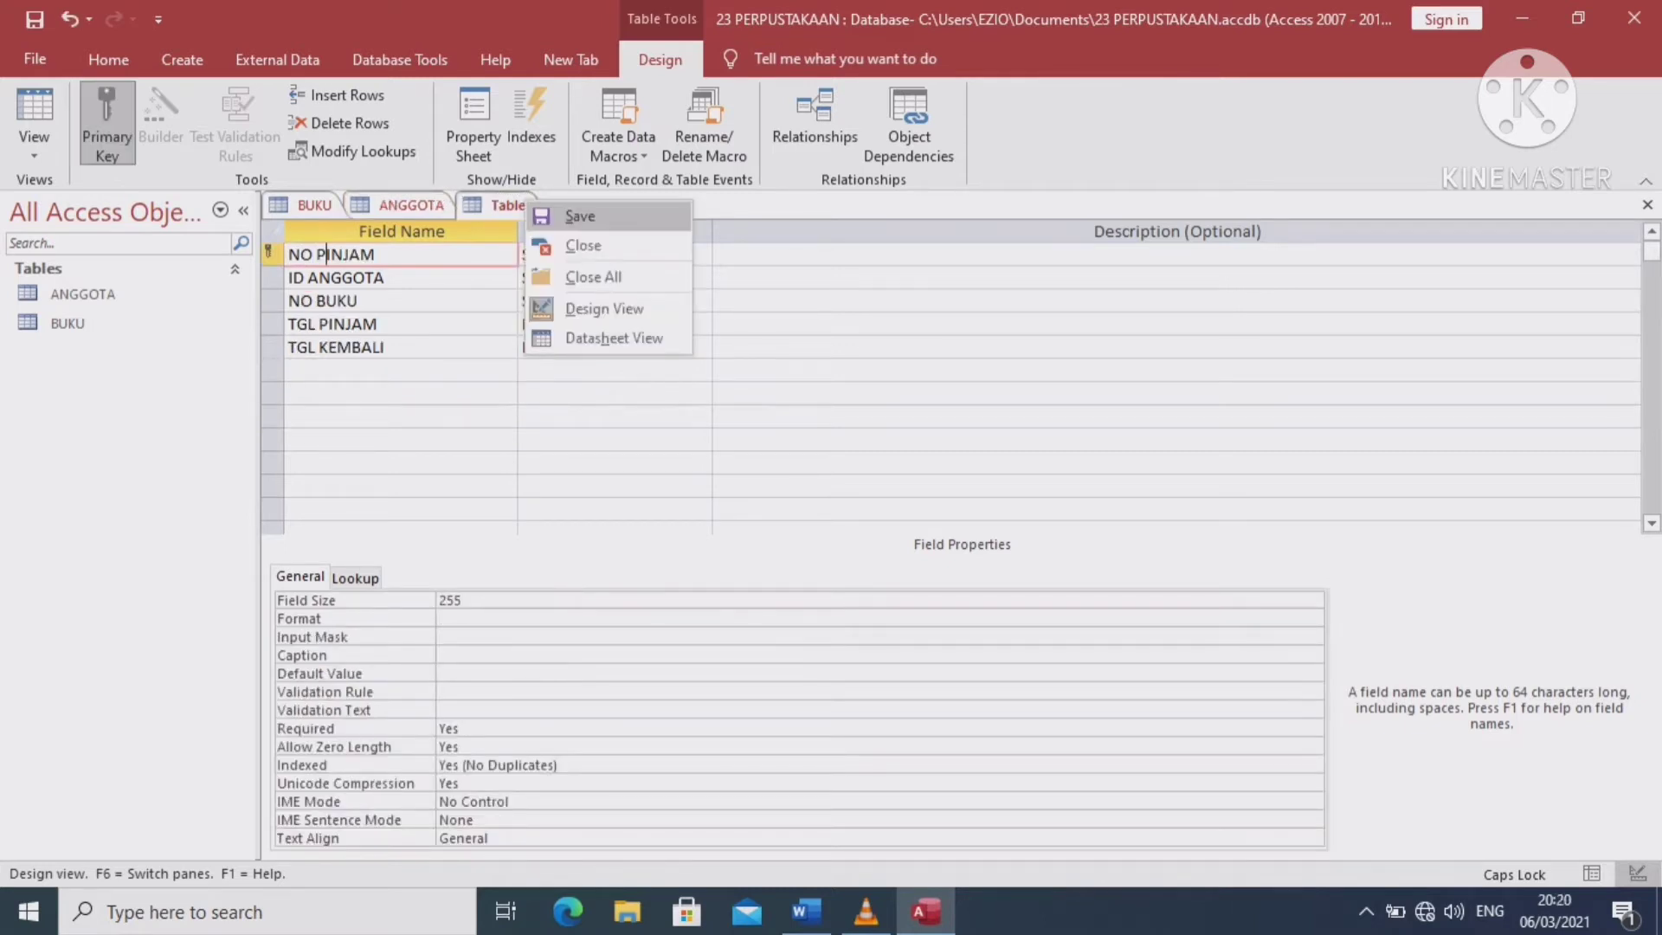
pyautogui.click(579, 216)
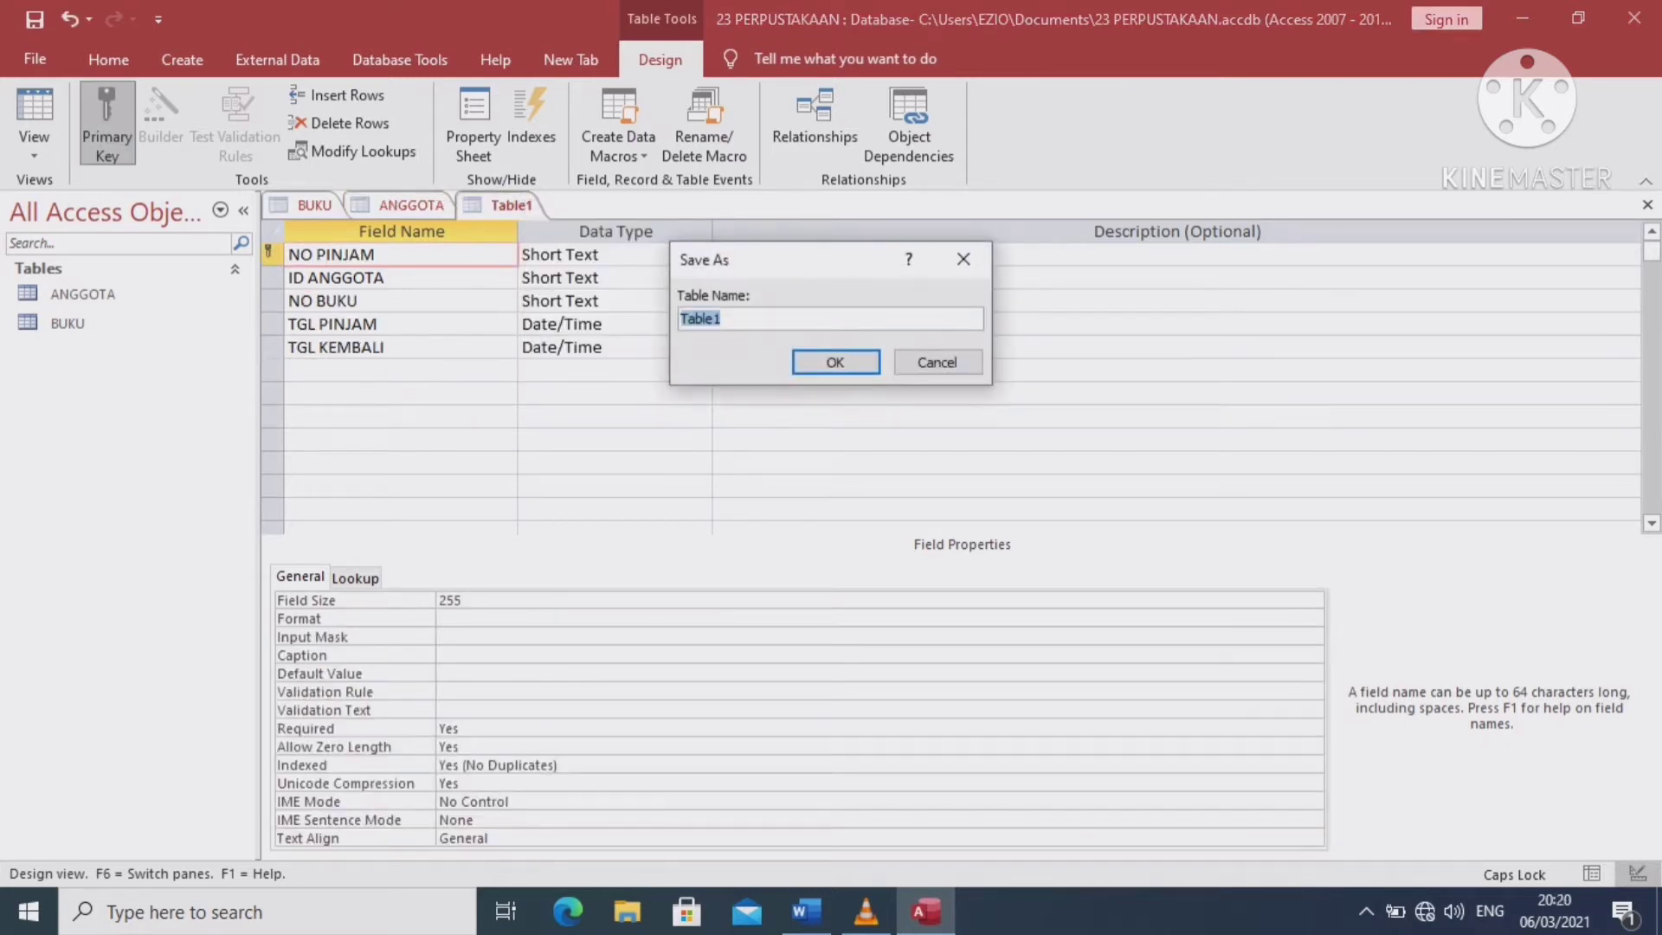
pyautogui.write('PINJAM')
pyautogui.press('Return')
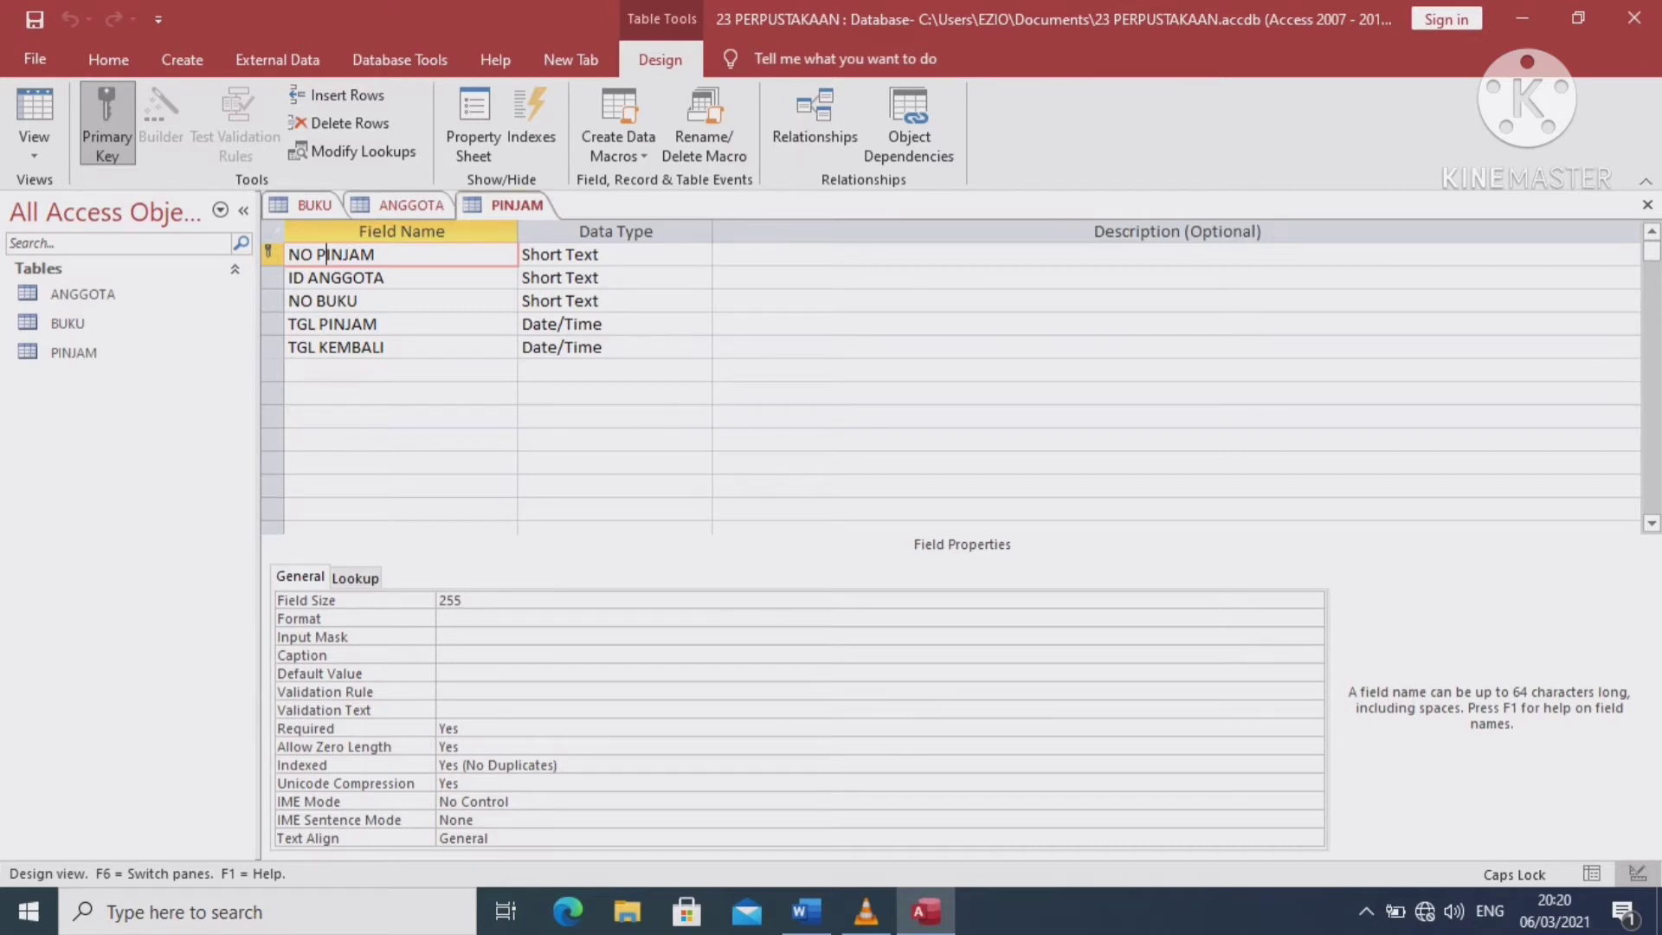
pyautogui.click(1647, 204)
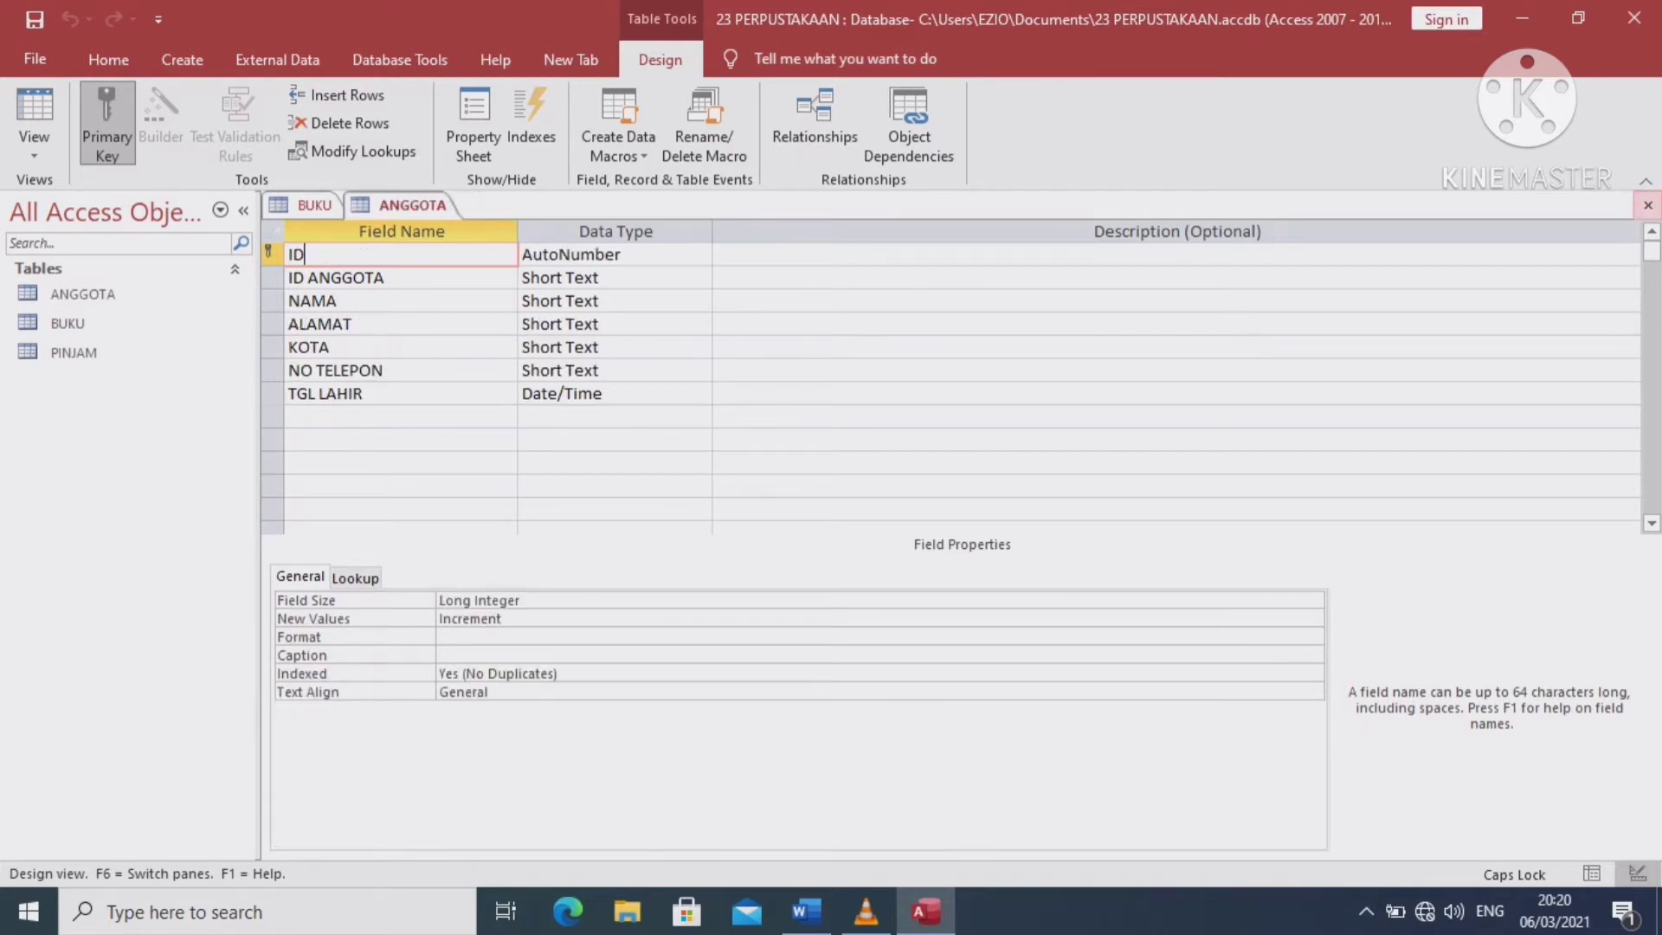
# Close the ANGGOTA and BUKU design views and open BUKU in Datasheet View
pyautogui.click(1648, 205)
pyautogui.click(1647, 205)
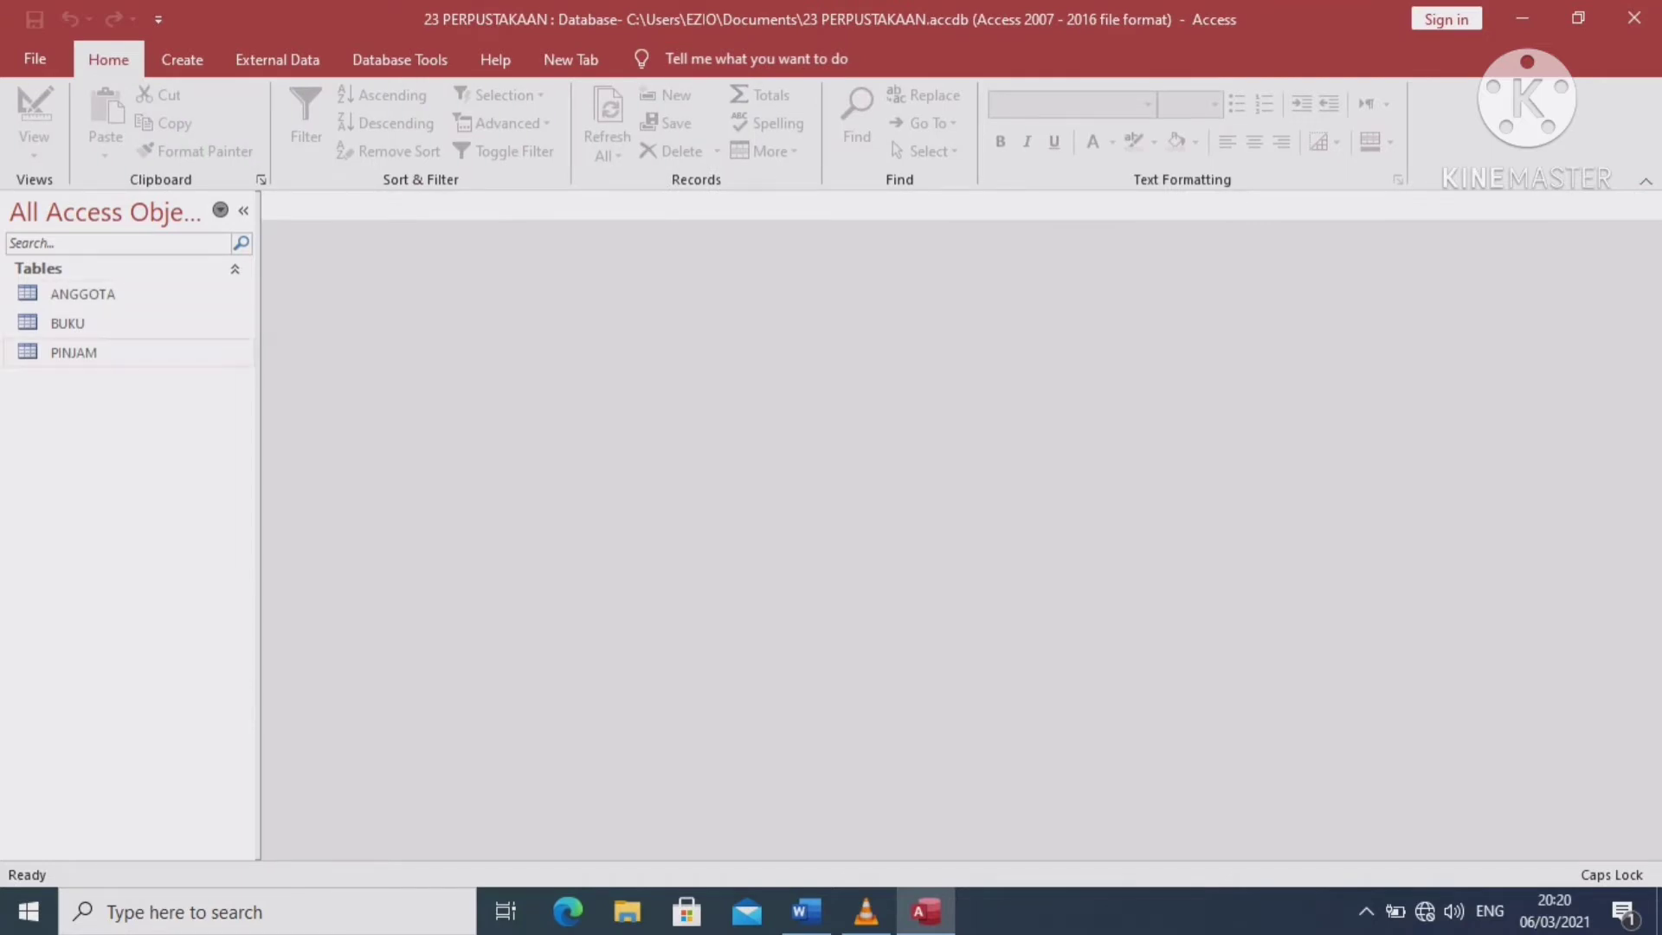
pyautogui.doubleClick(68, 323)
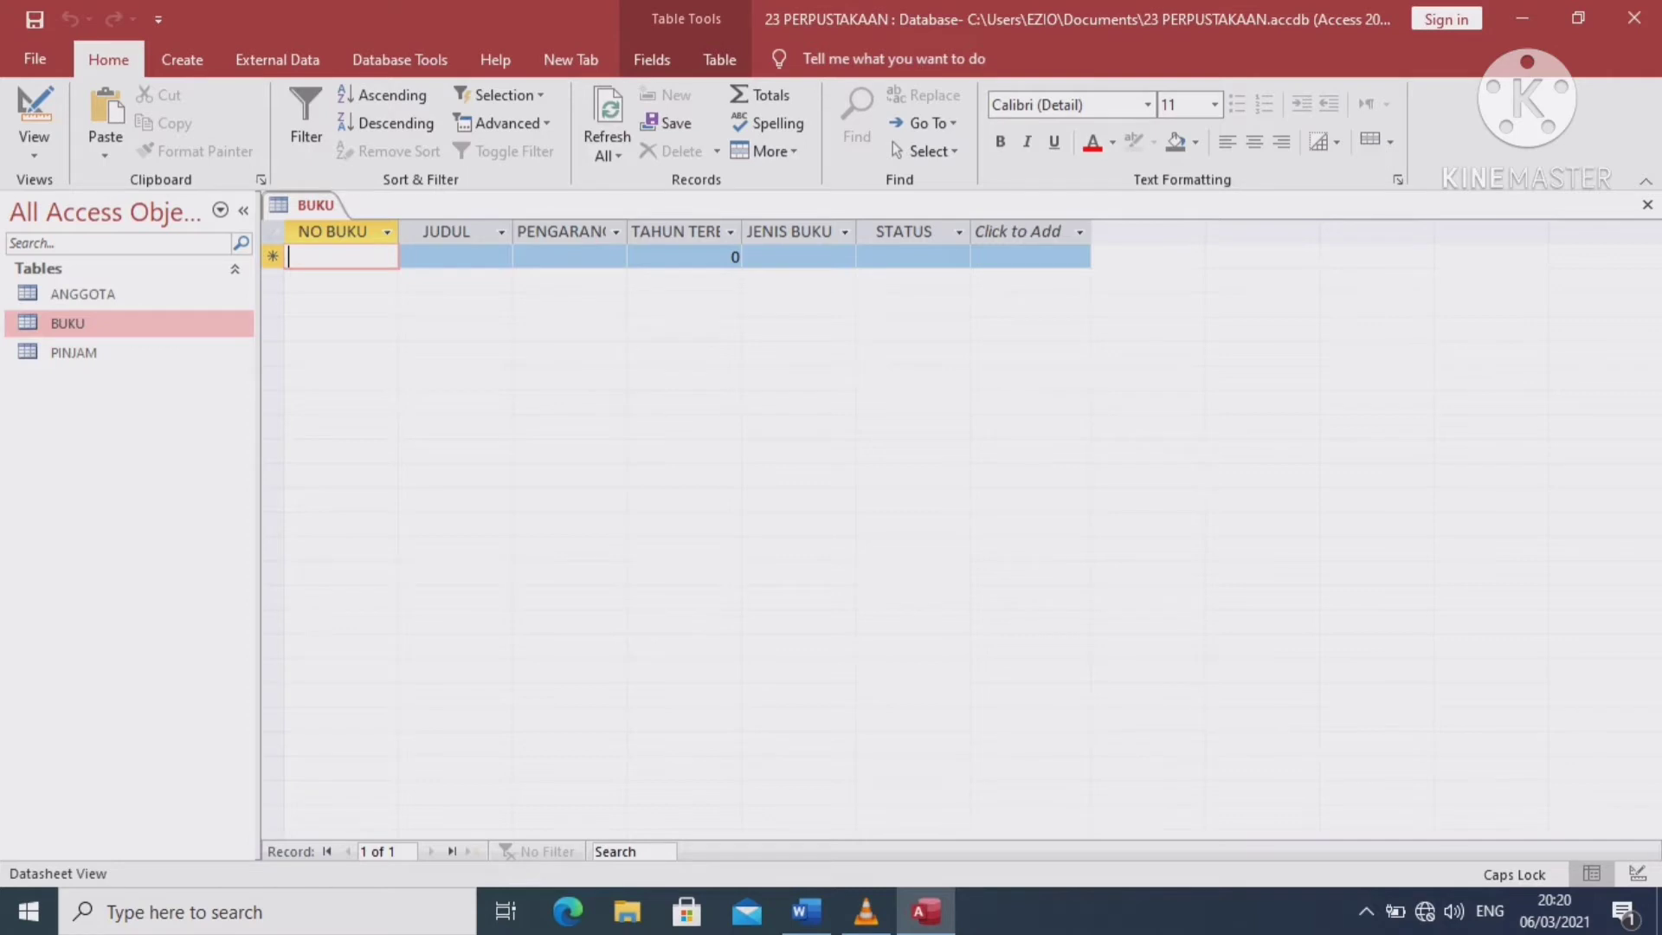
# Enter book number B002 with the title CAHAYA LANGIT EROPA
pyautogui.write('B00')
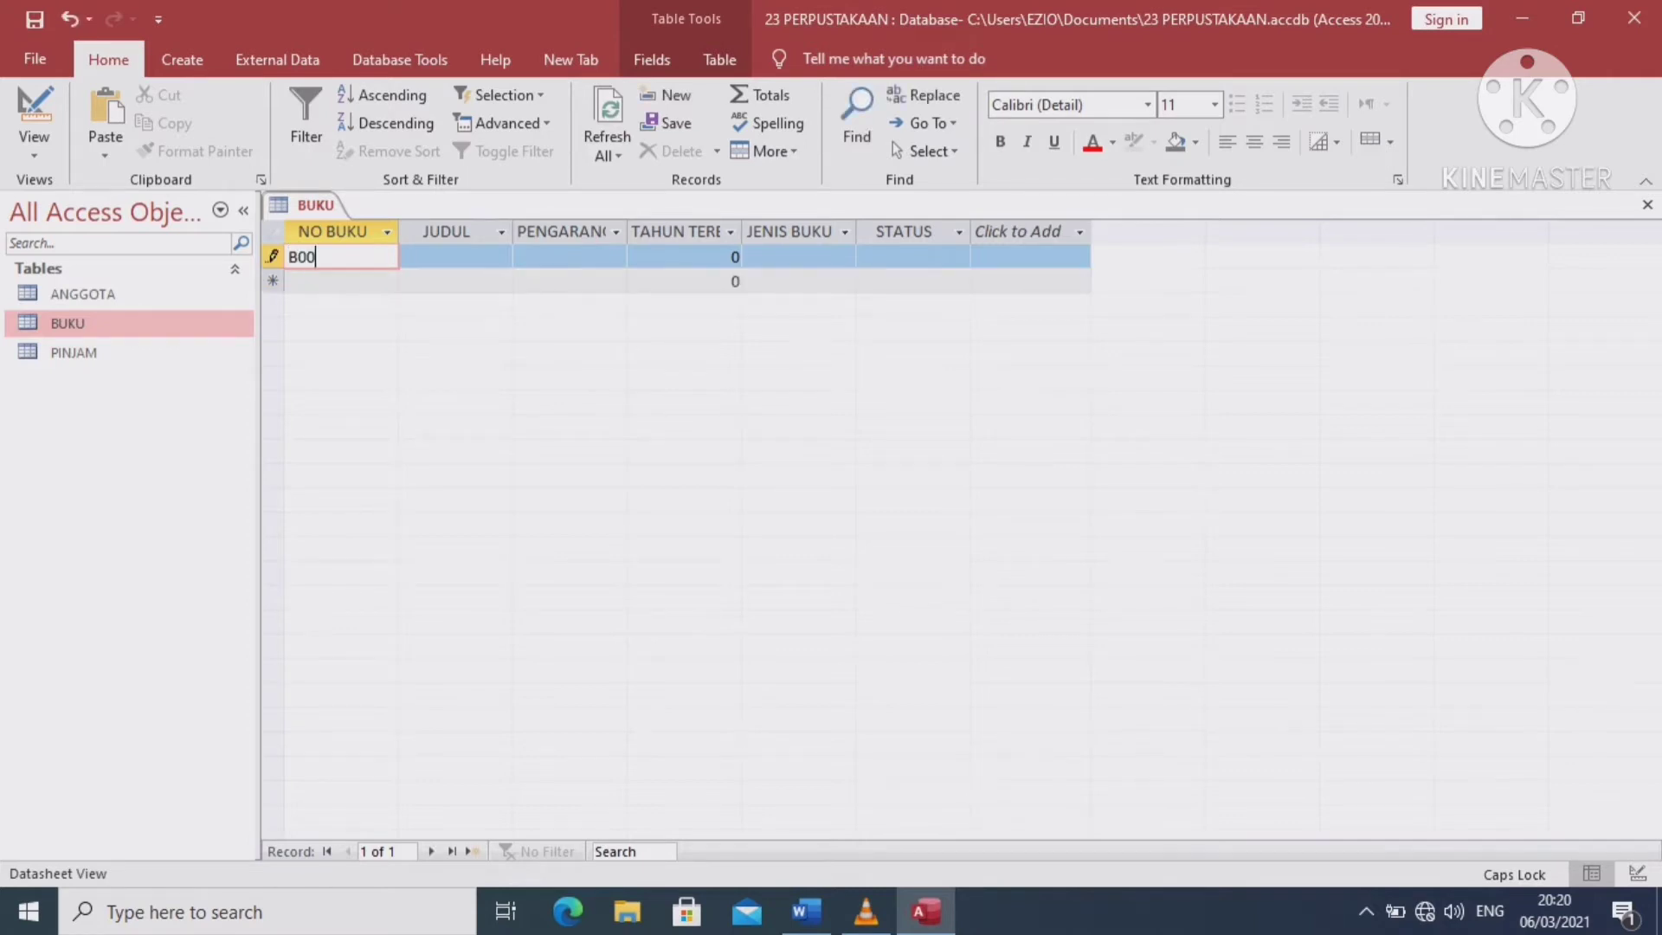
pyautogui.write('2')
pyautogui.click(455, 256)
pyautogui.write('C')
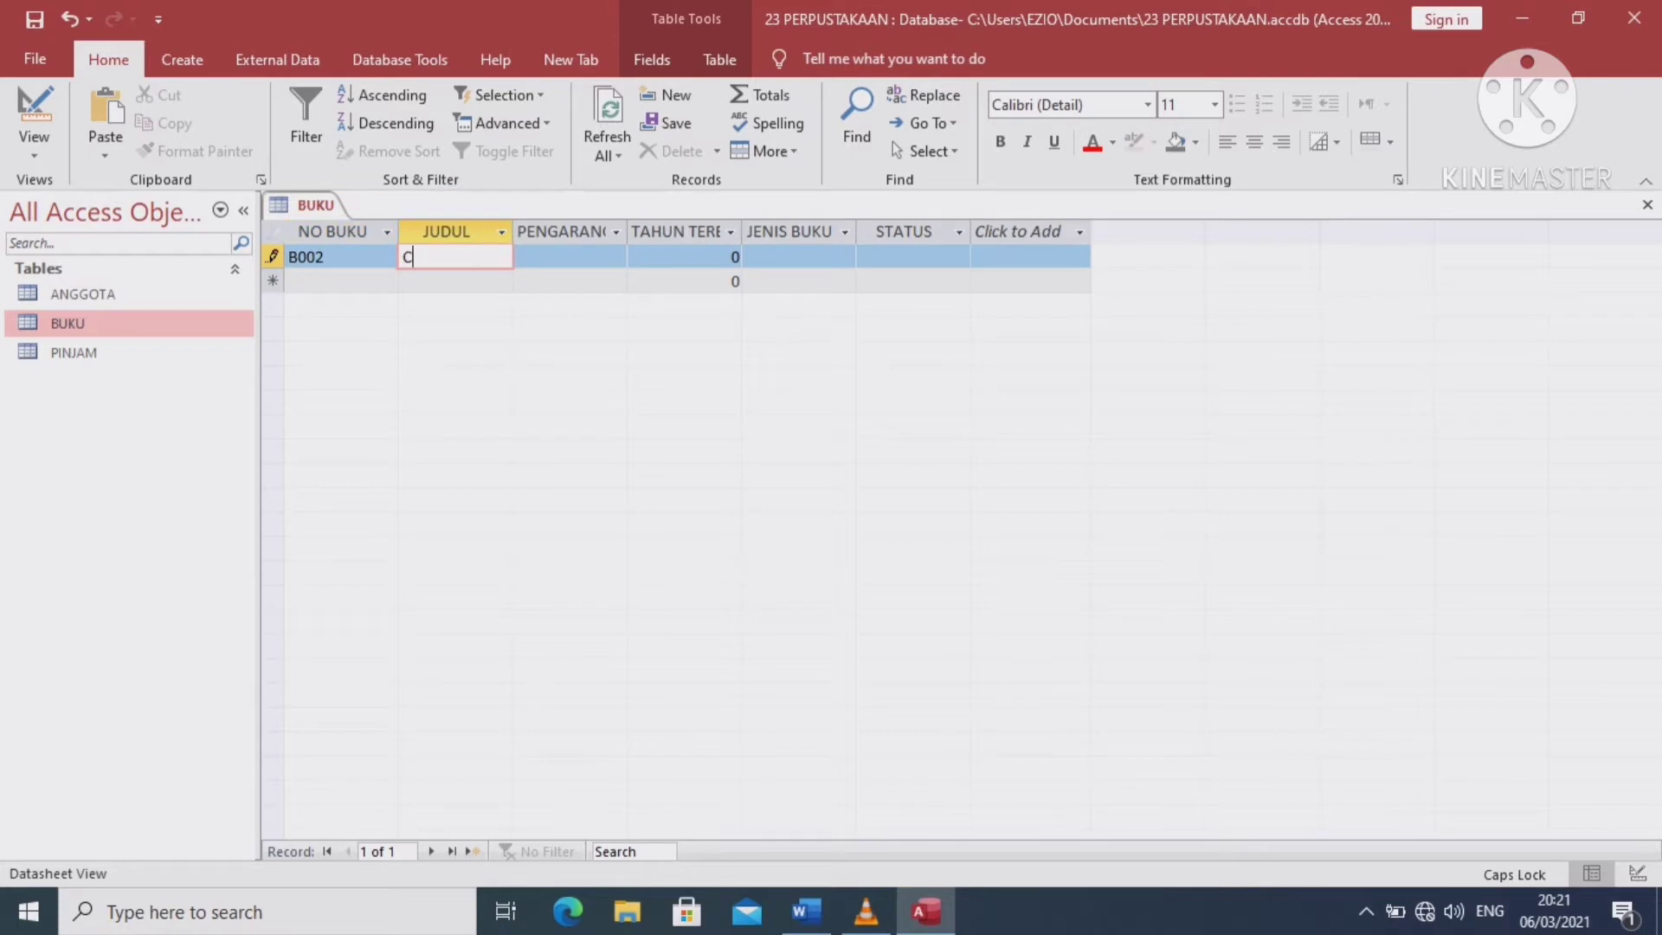
pyautogui.write('AHAY')
pyautogui.write('A L')
pyautogui.write('ANGIT ')
pyautogui.write('ER')
pyautogui.write('OP')
pyautogui.write('A')
pyautogui.press('Tab')
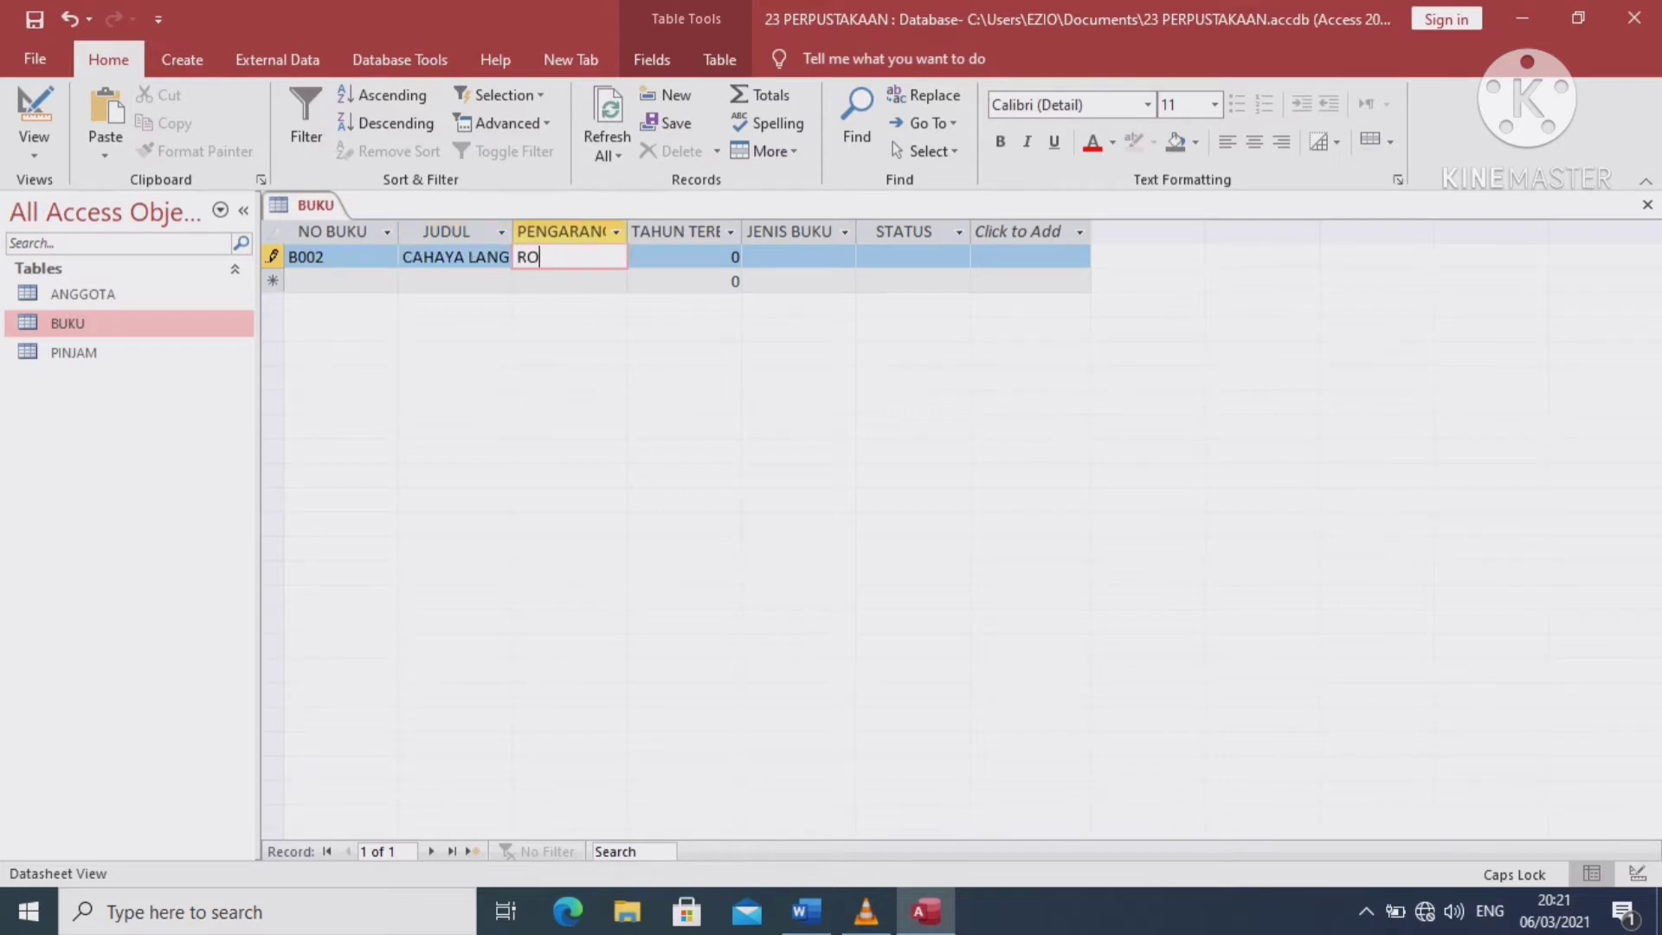
# Fill in B002's author, year 2020, type FIKSI and status TERSEDIA
pyautogui.press('Tab')
pyautogui.write('2020')
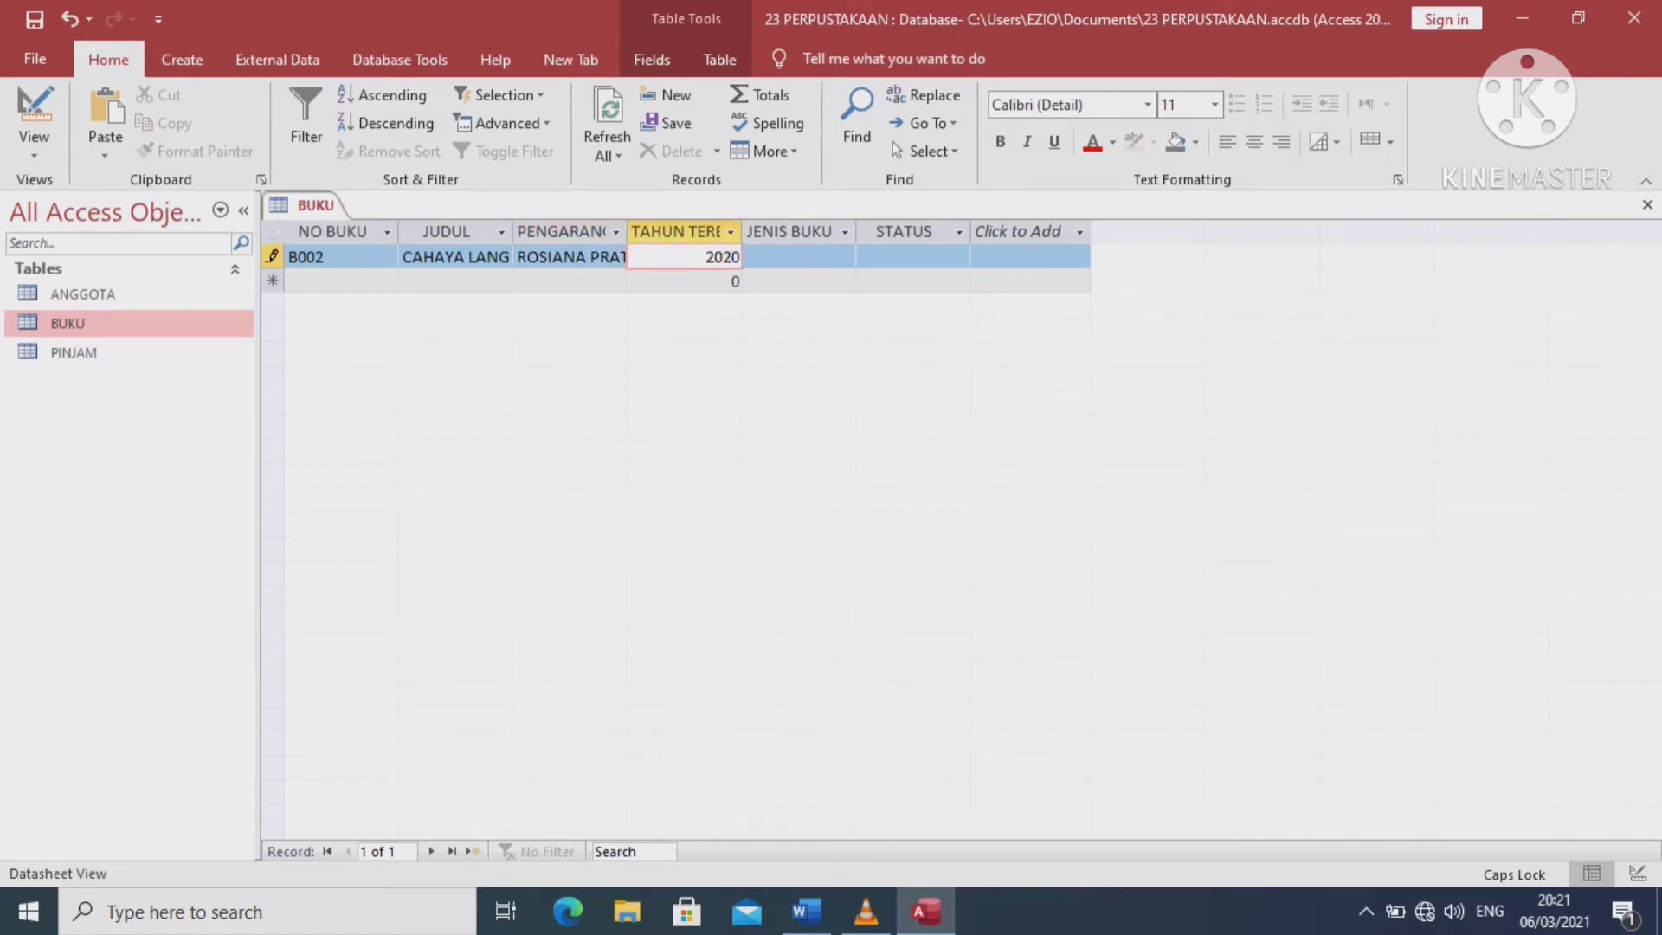
pyautogui.press('Tab')
pyautogui.write('FIKS')
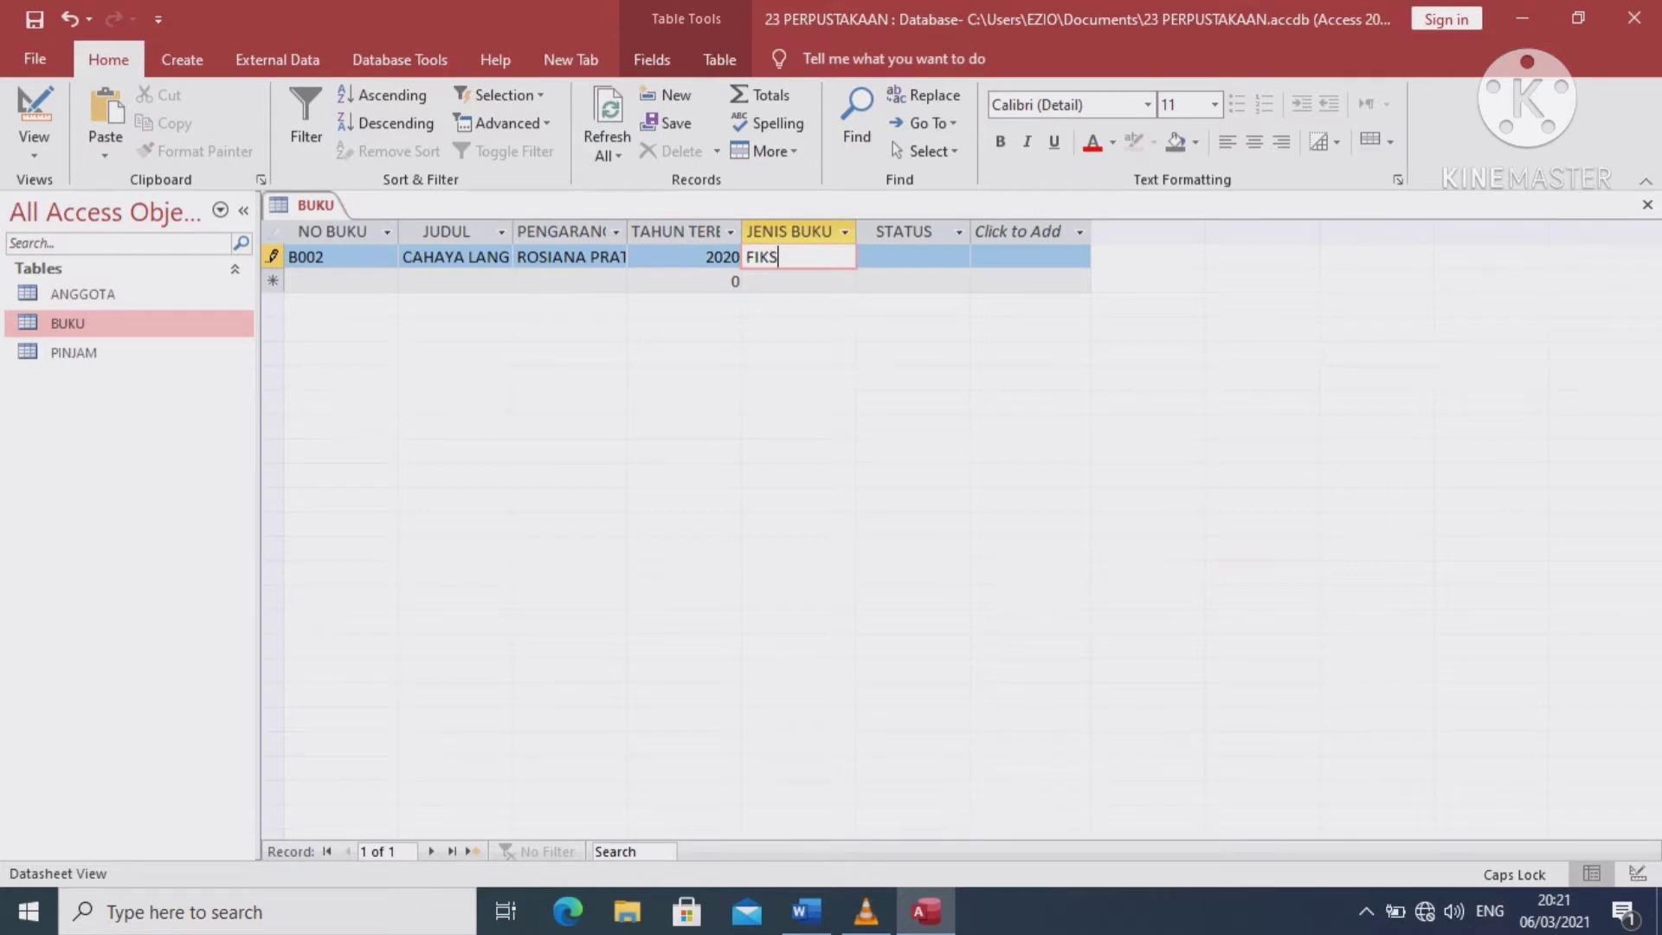
pyautogui.write('I')
pyautogui.press('Tab')
pyautogui.write('TERSE')
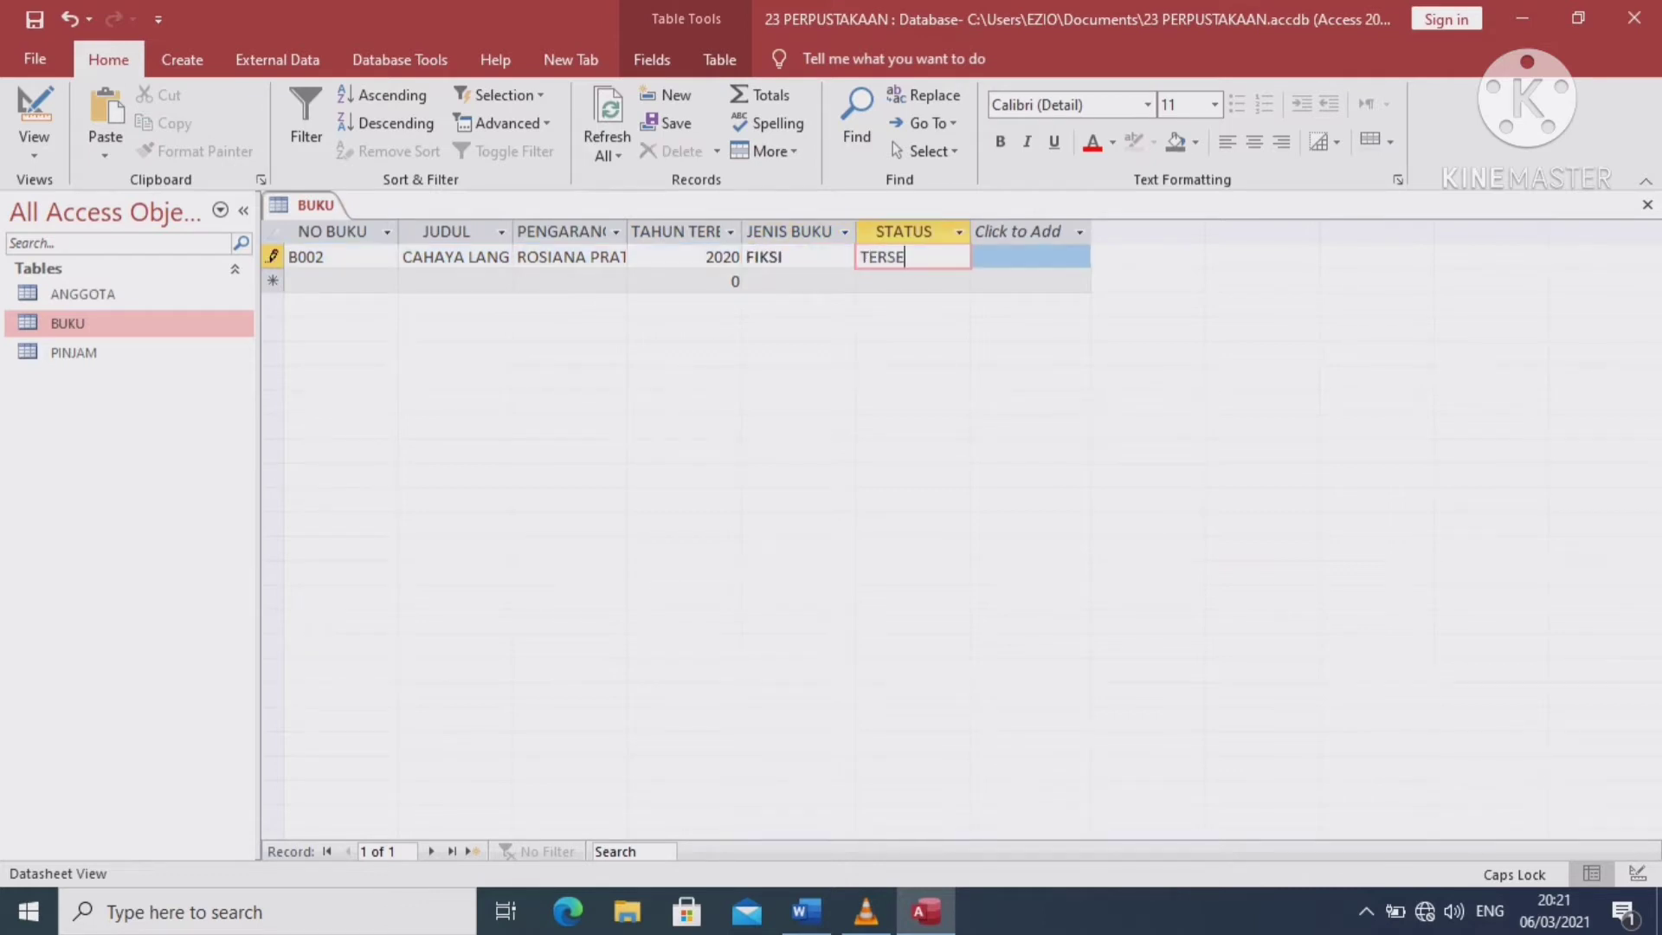
pyautogui.write('DIA')
pyautogui.press('Tab')
# Start book record B003 with title PINTU REZEKI, its author and the publication year
pyautogui.write('B003')
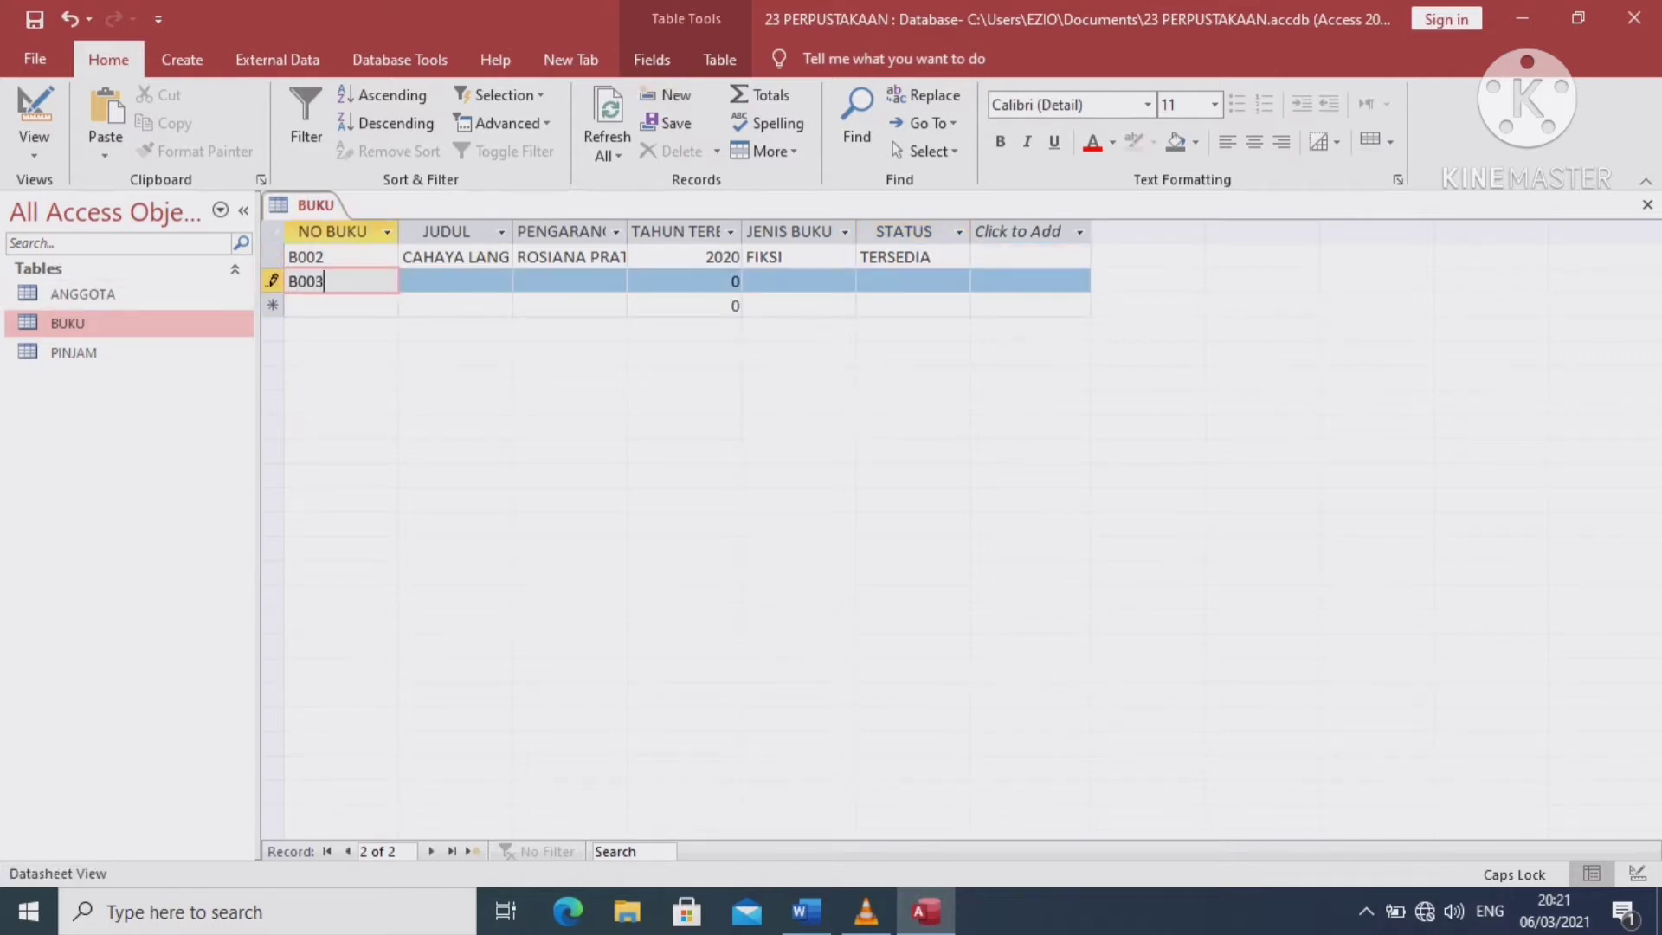
pyautogui.press('Tab')
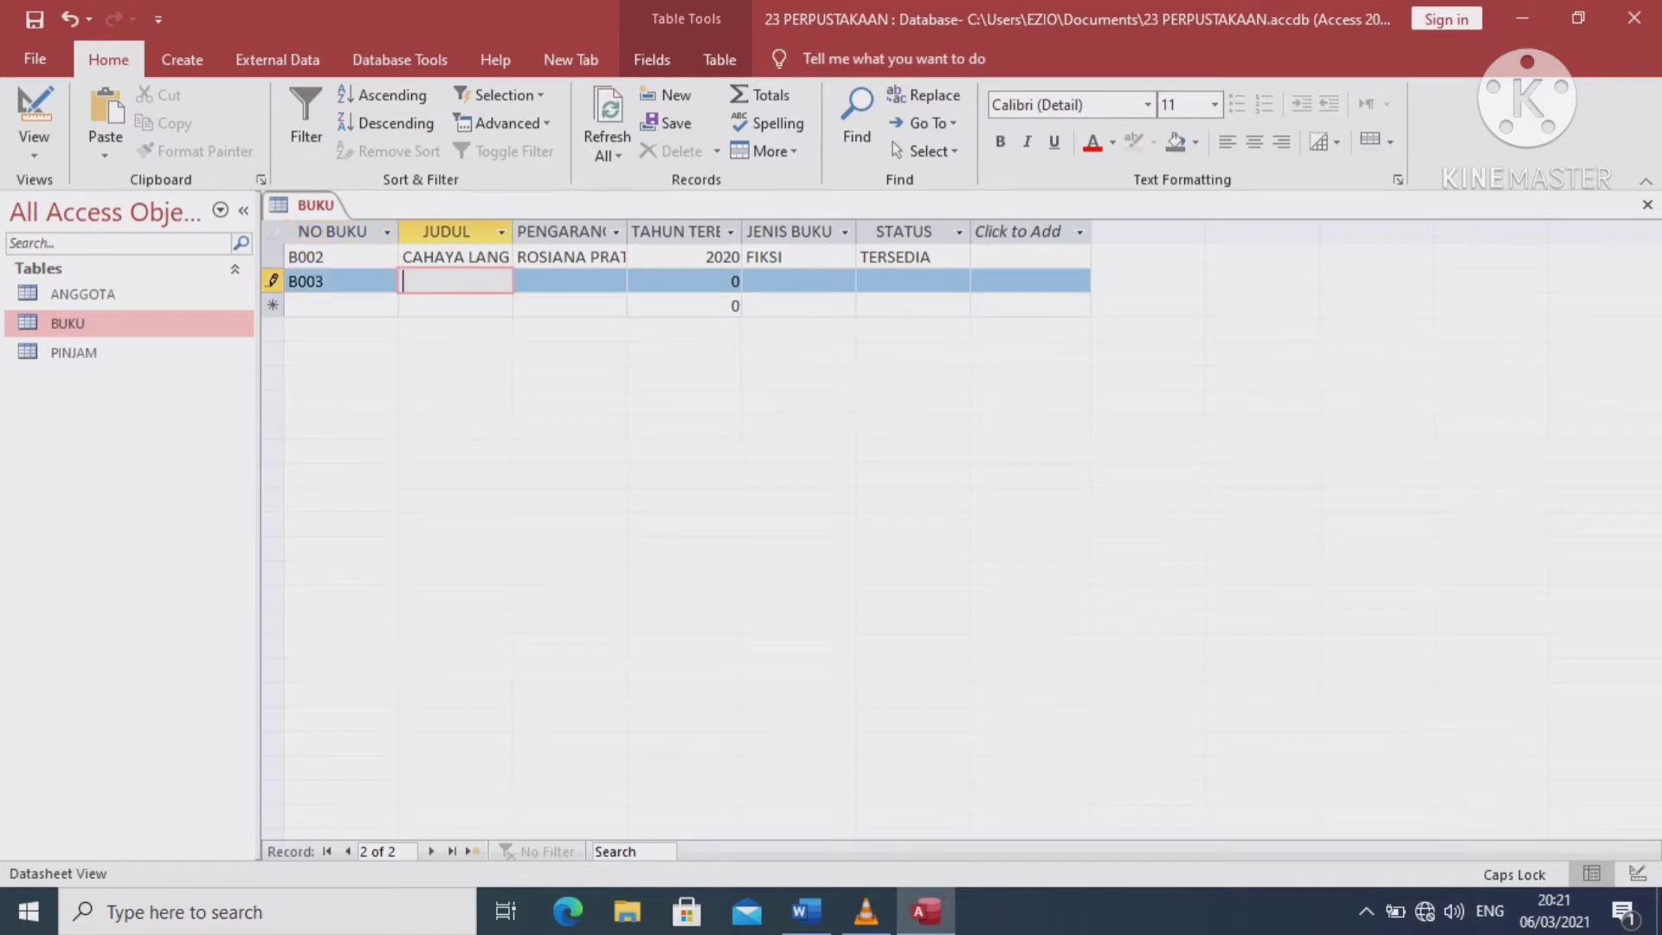
pyautogui.write('PINTU REZEKI')
pyautogui.press('Tab')
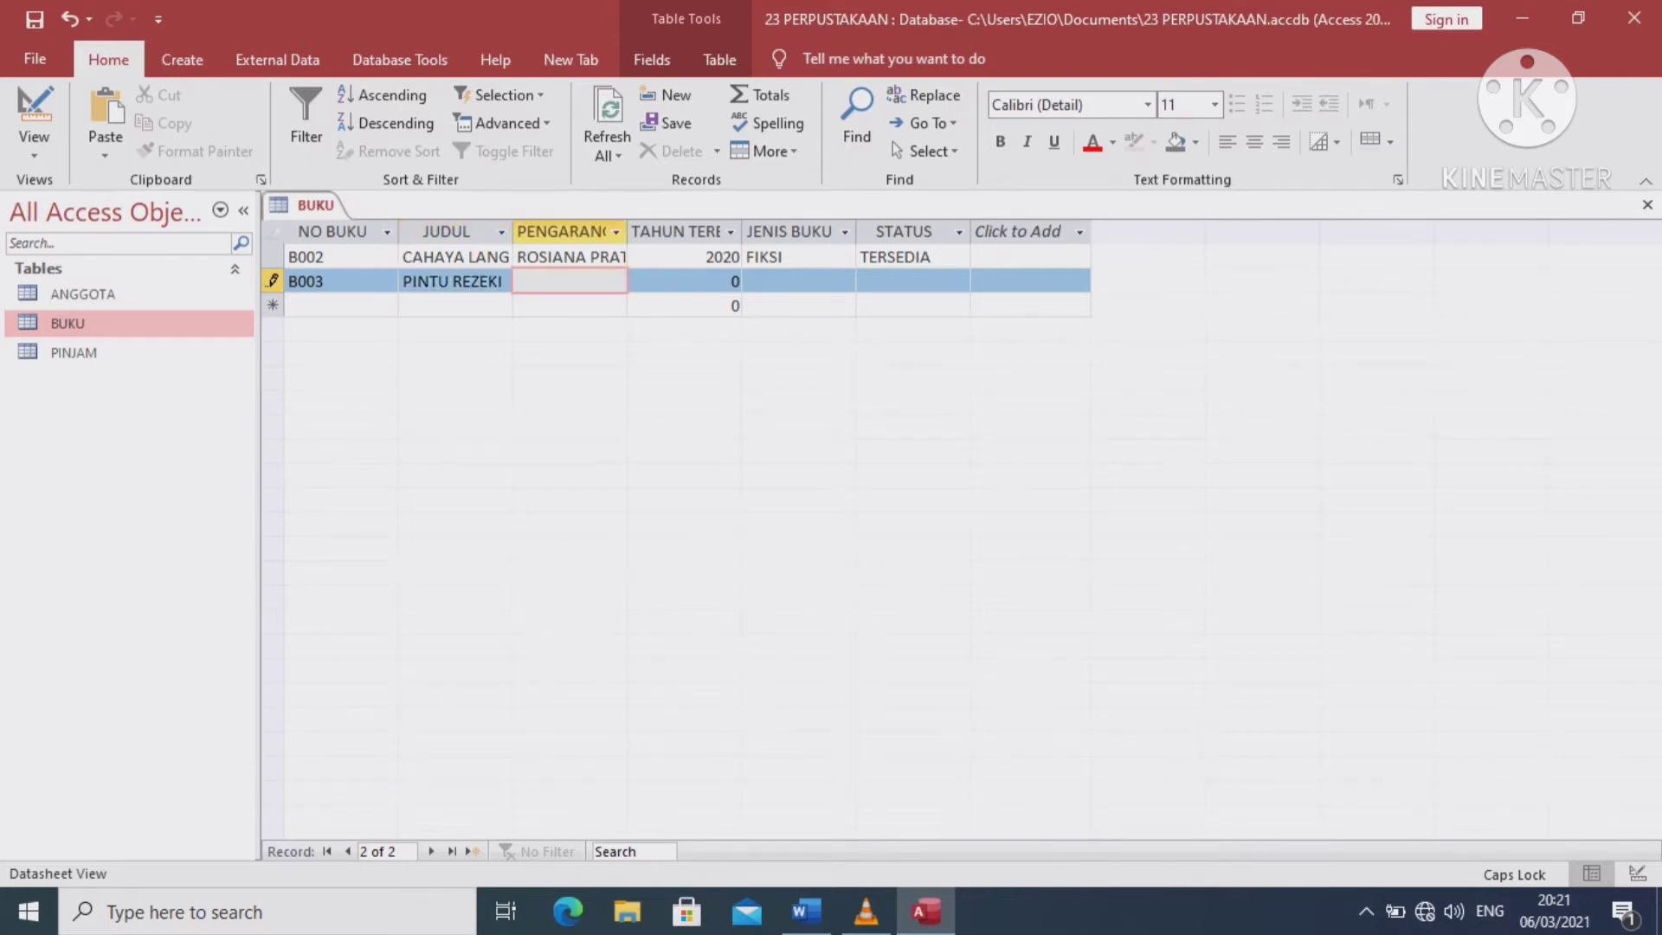
pyautogui.write('2020')
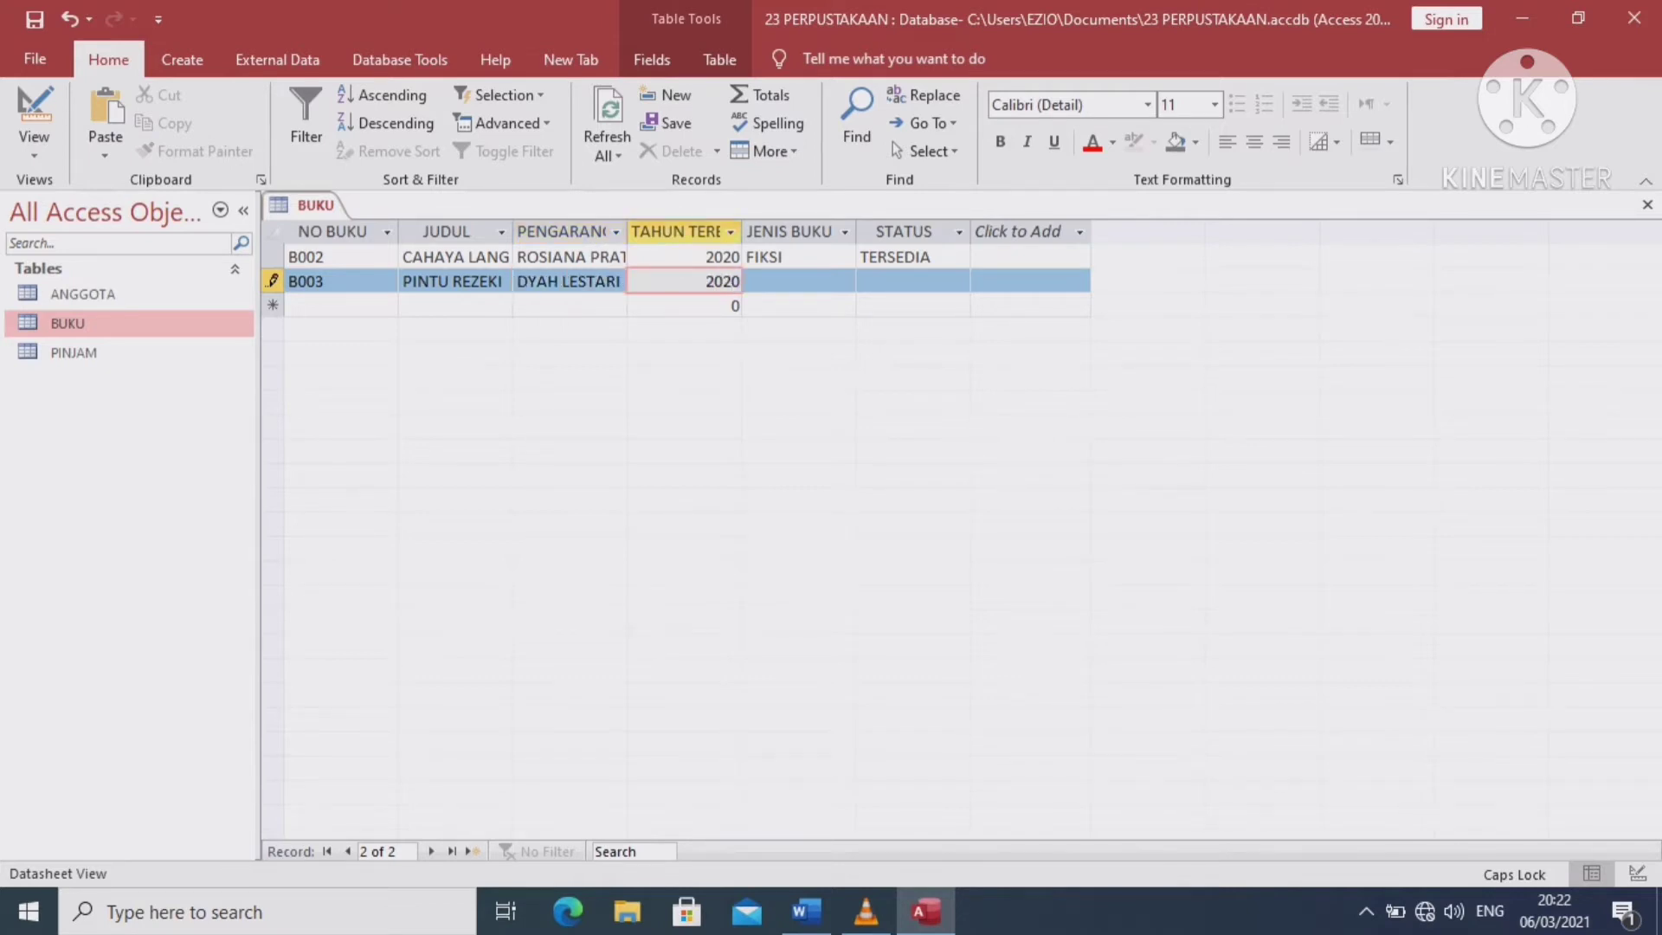
# Complete B003 as NON FIKSI, TERSEDIA, save it, and open the ANGGOTA table
pyautogui.click(751, 281)
pyautogui.write('NO')
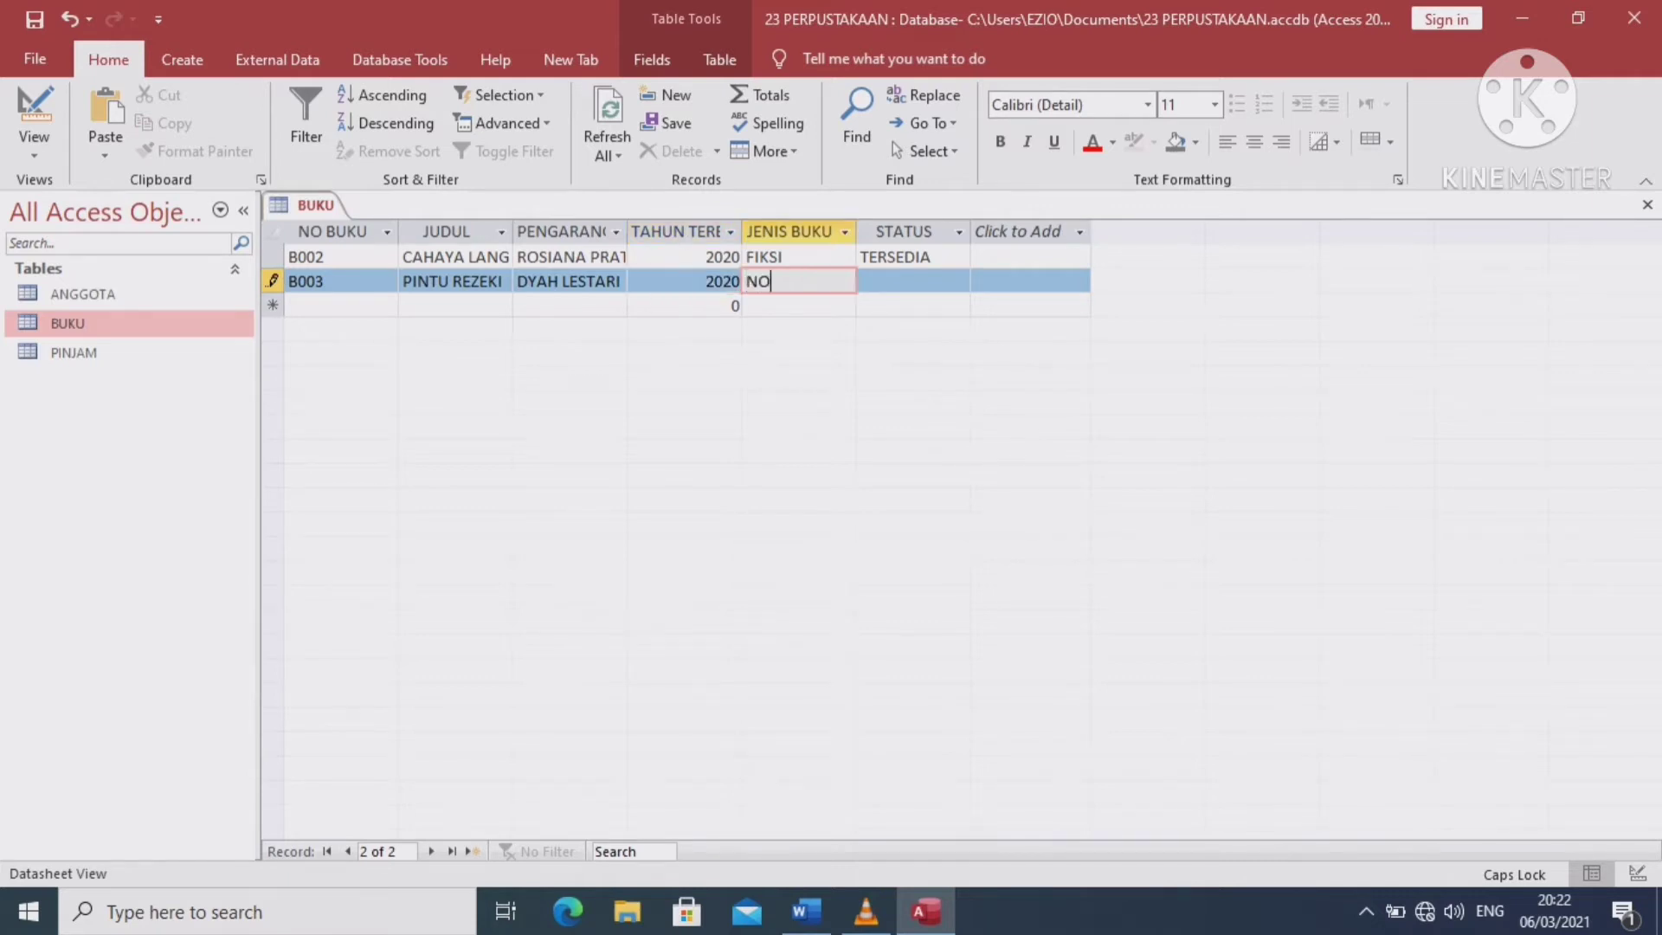
pyautogui.write('N FIKSI')
pyautogui.press('Tab')
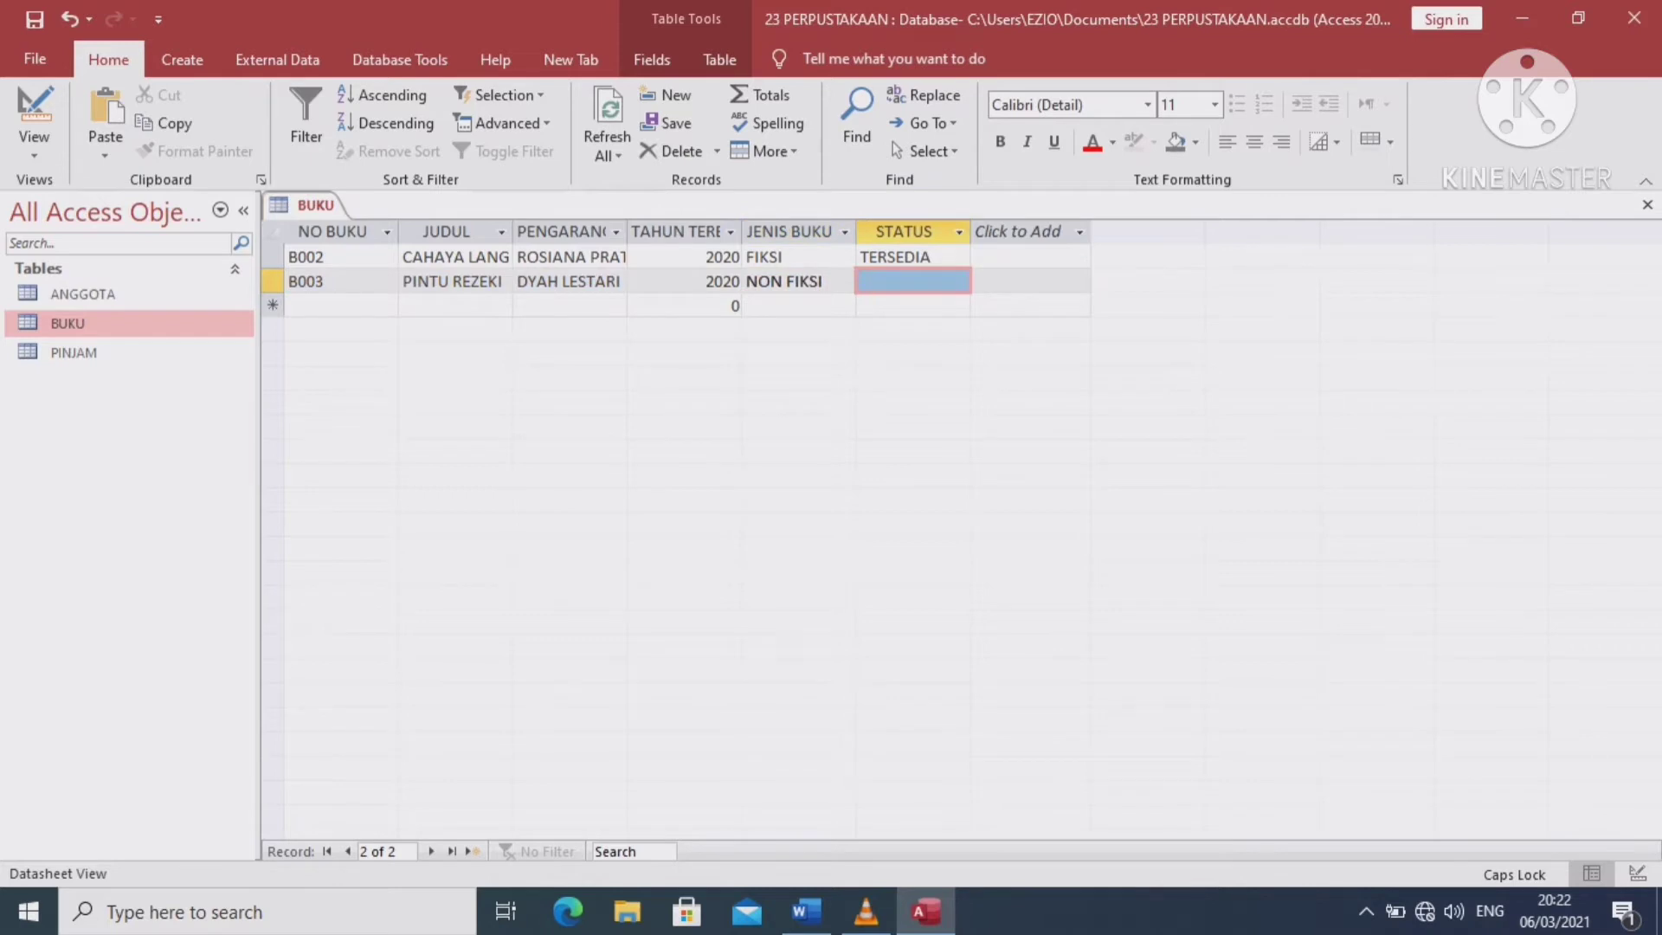
pyautogui.write('TERSED')
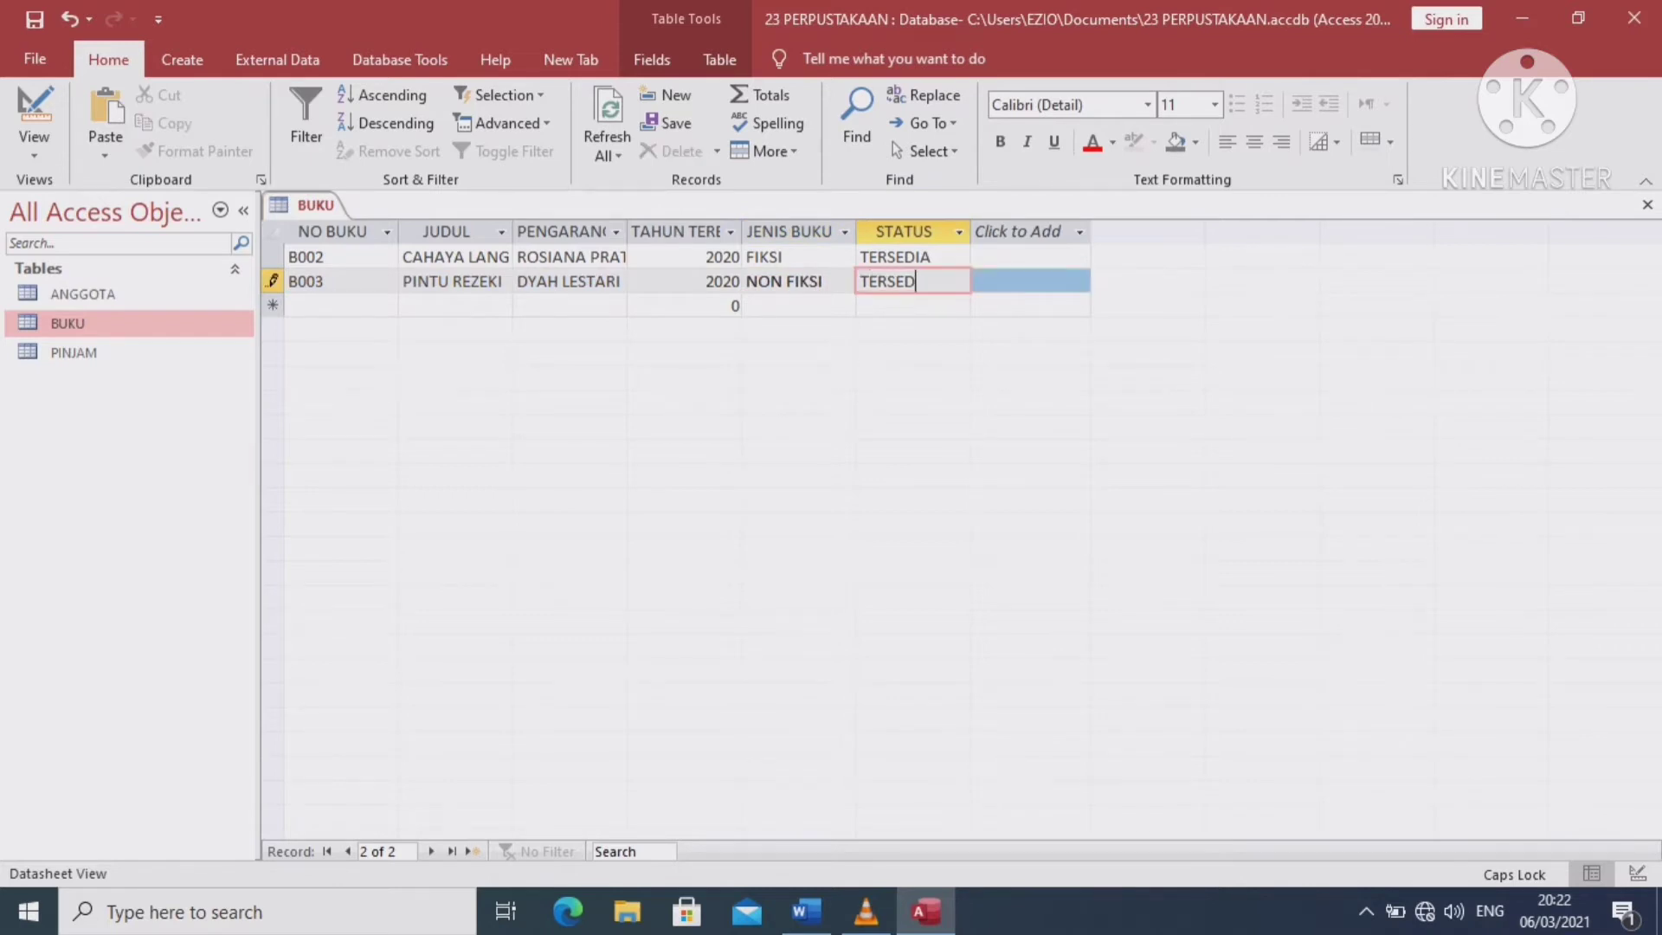
pyautogui.write('IA')
pyautogui.hotkey('ctrl', 's')
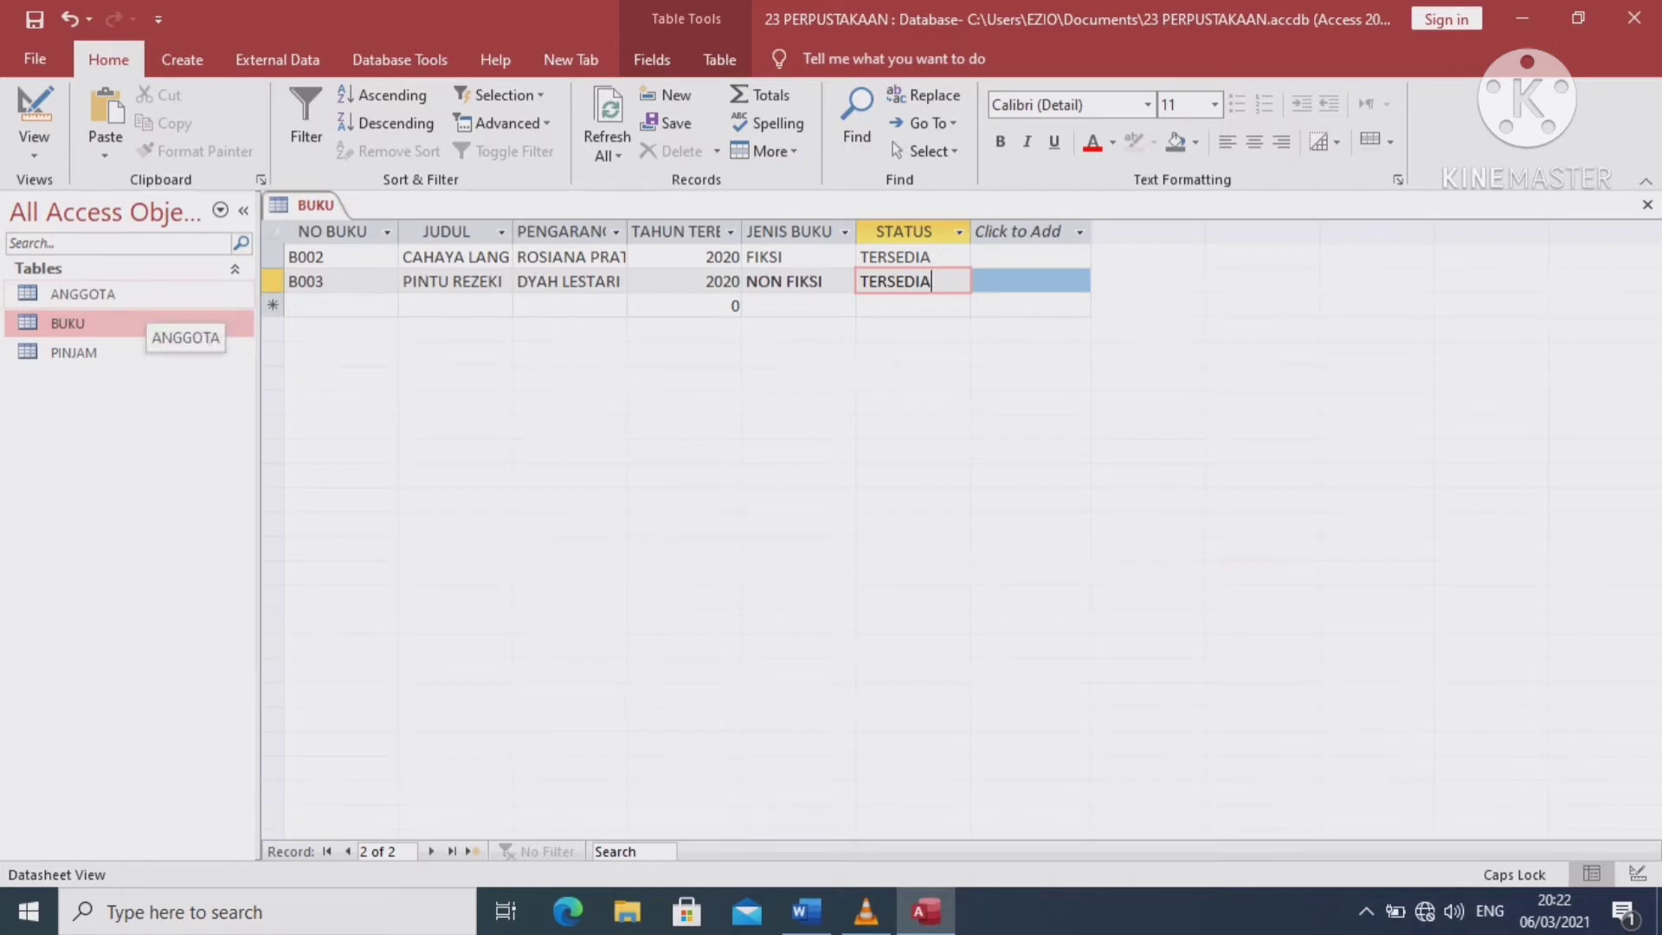
pyautogui.doubleClick(87, 293)
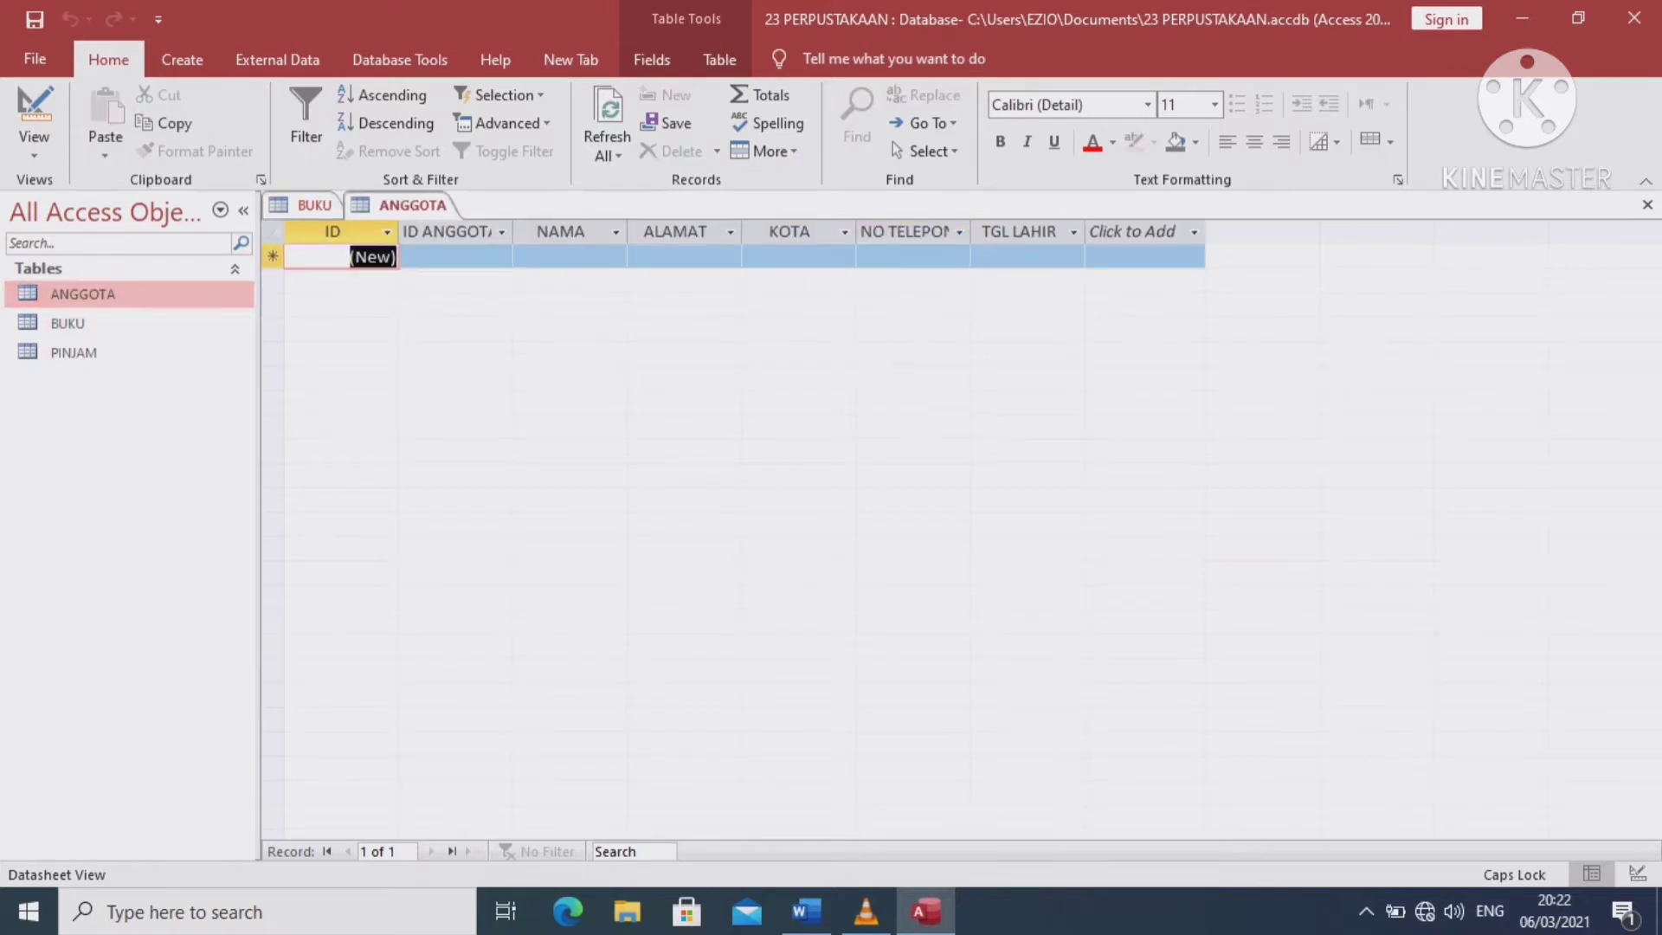
pyautogui.press('BackSpace')
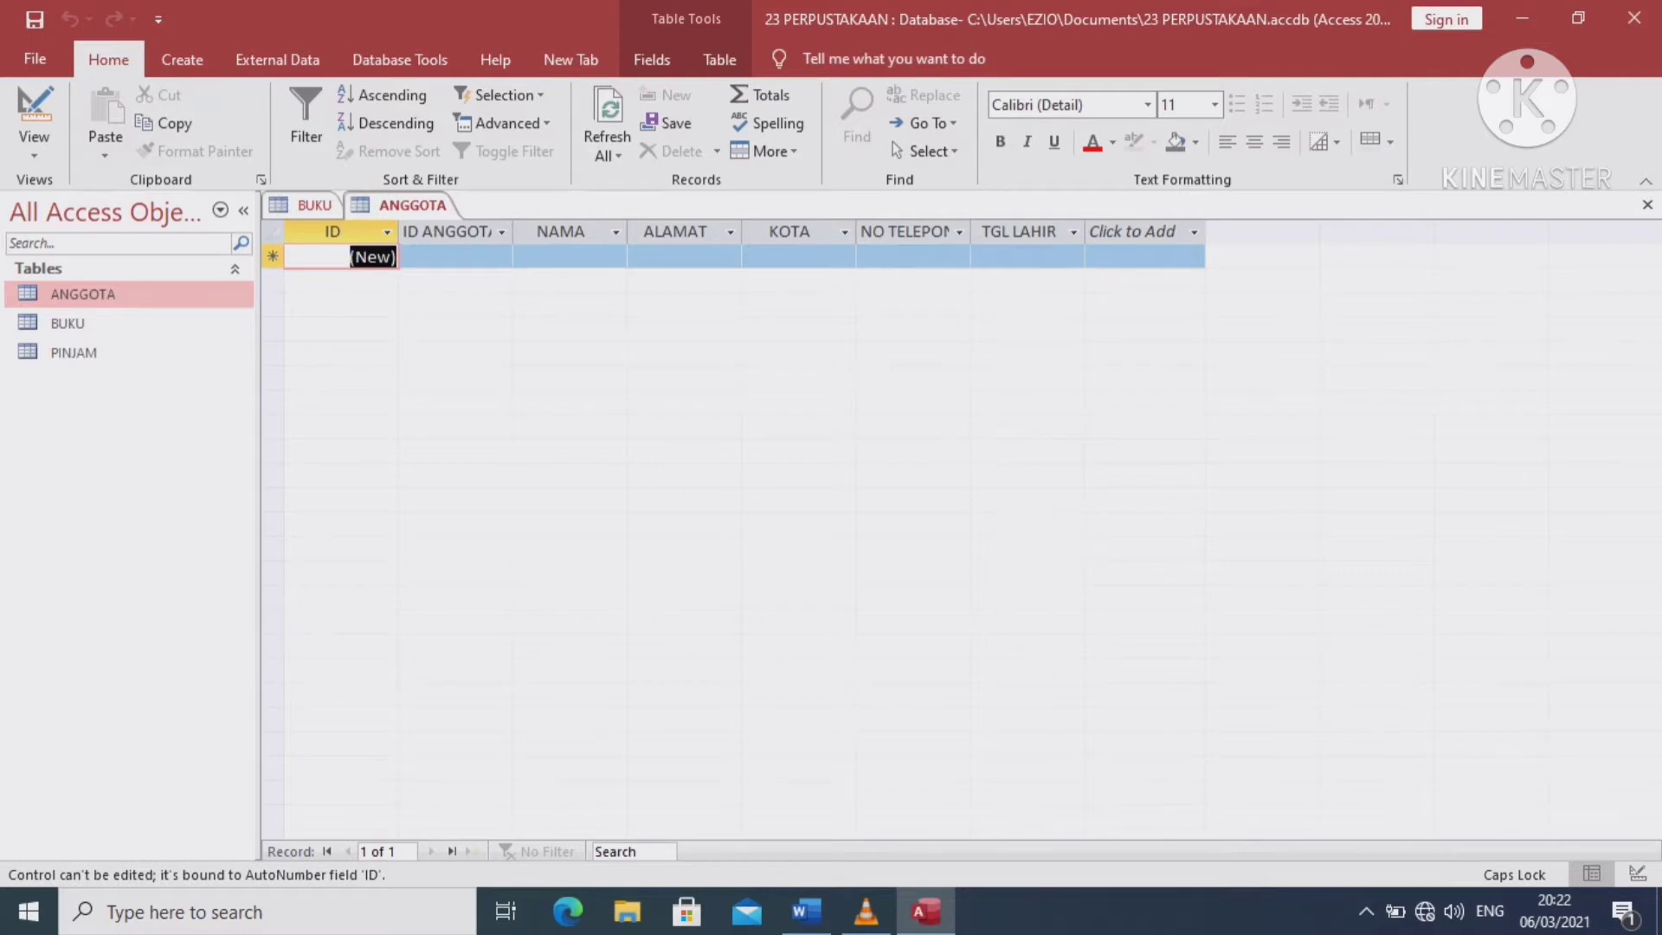
pyautogui.click(364, 258)
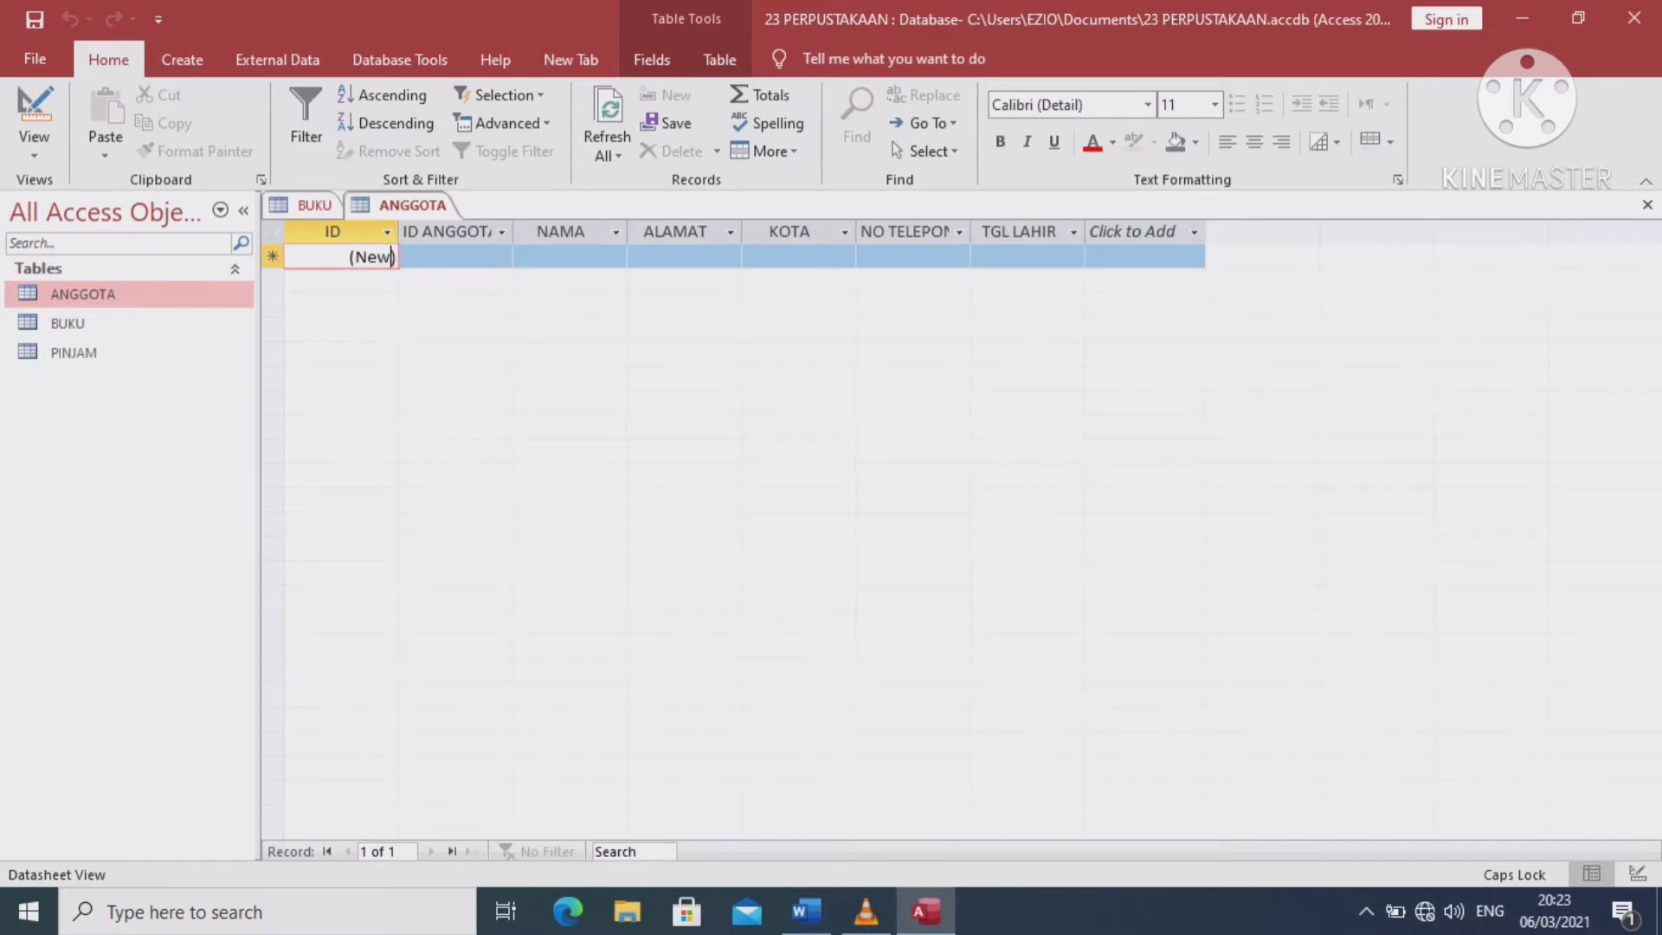
pyautogui.press('BackSpace')
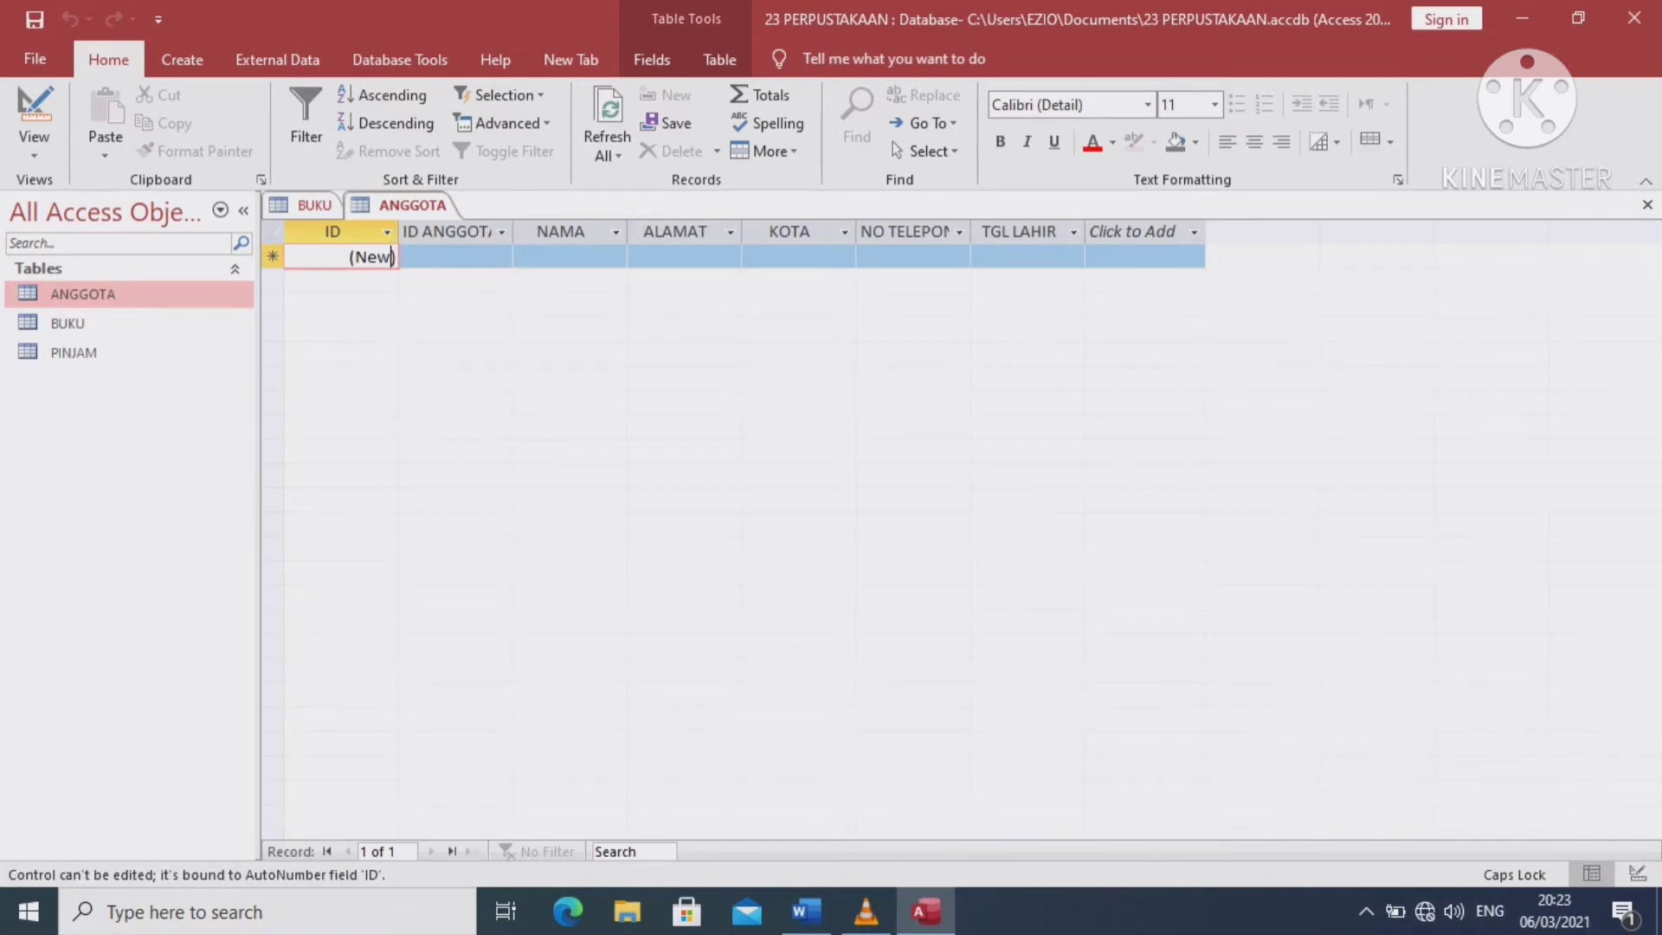
pyautogui.doubleClick(373, 257)
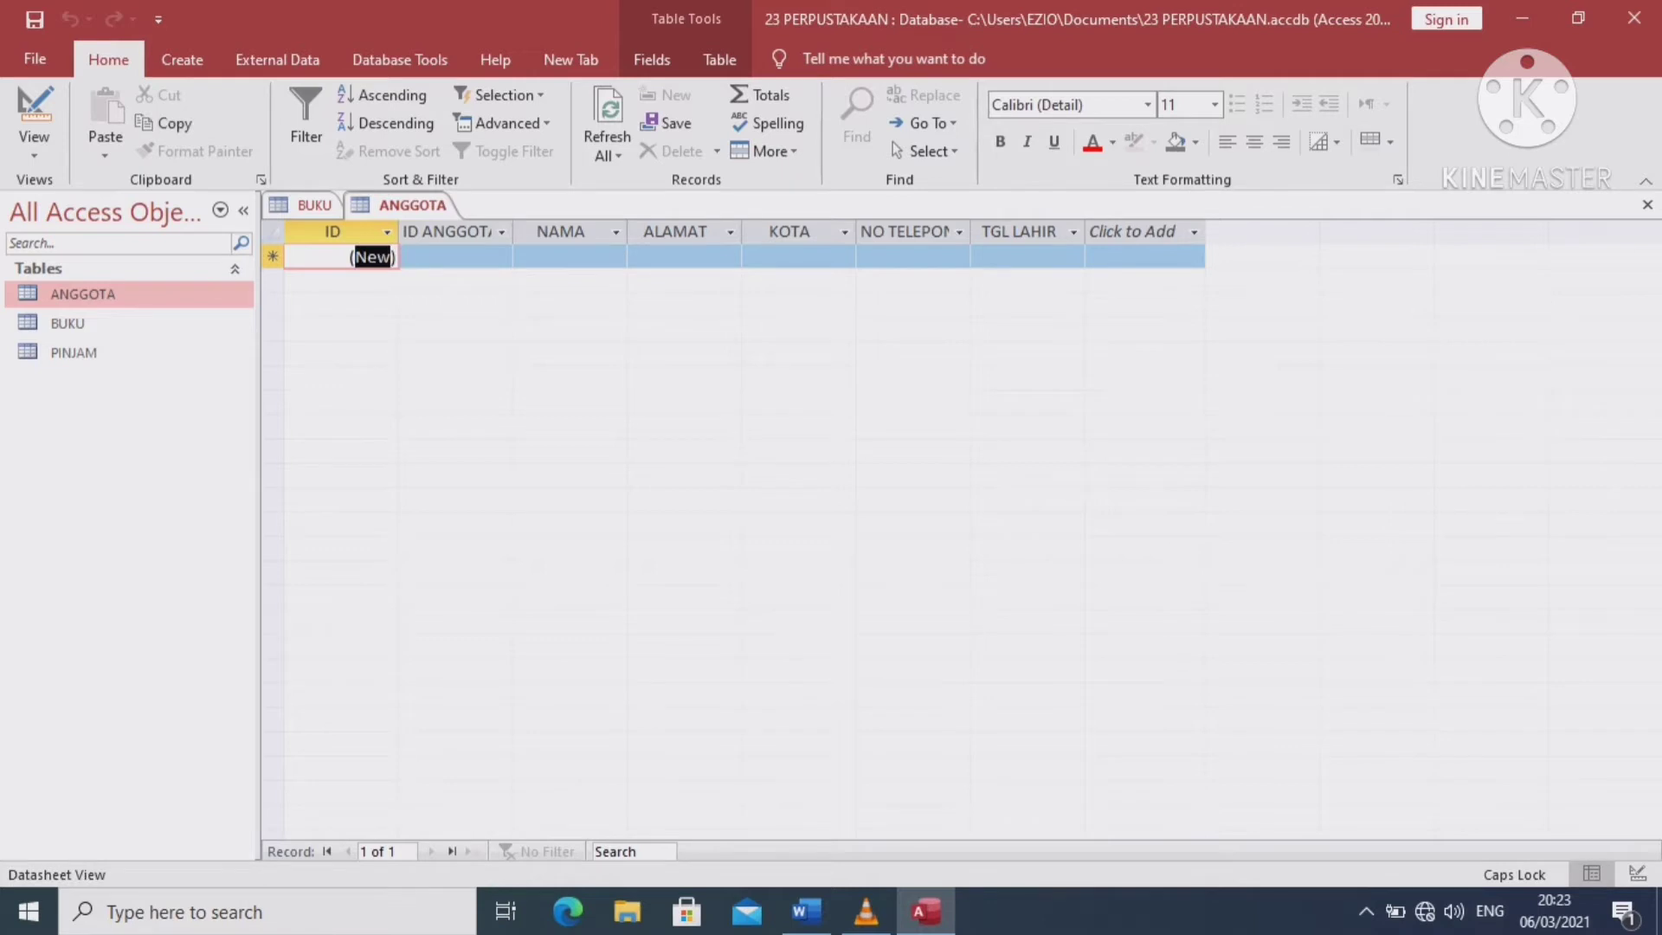
pyautogui.press('BackSpace')
pyautogui.click(455, 258)
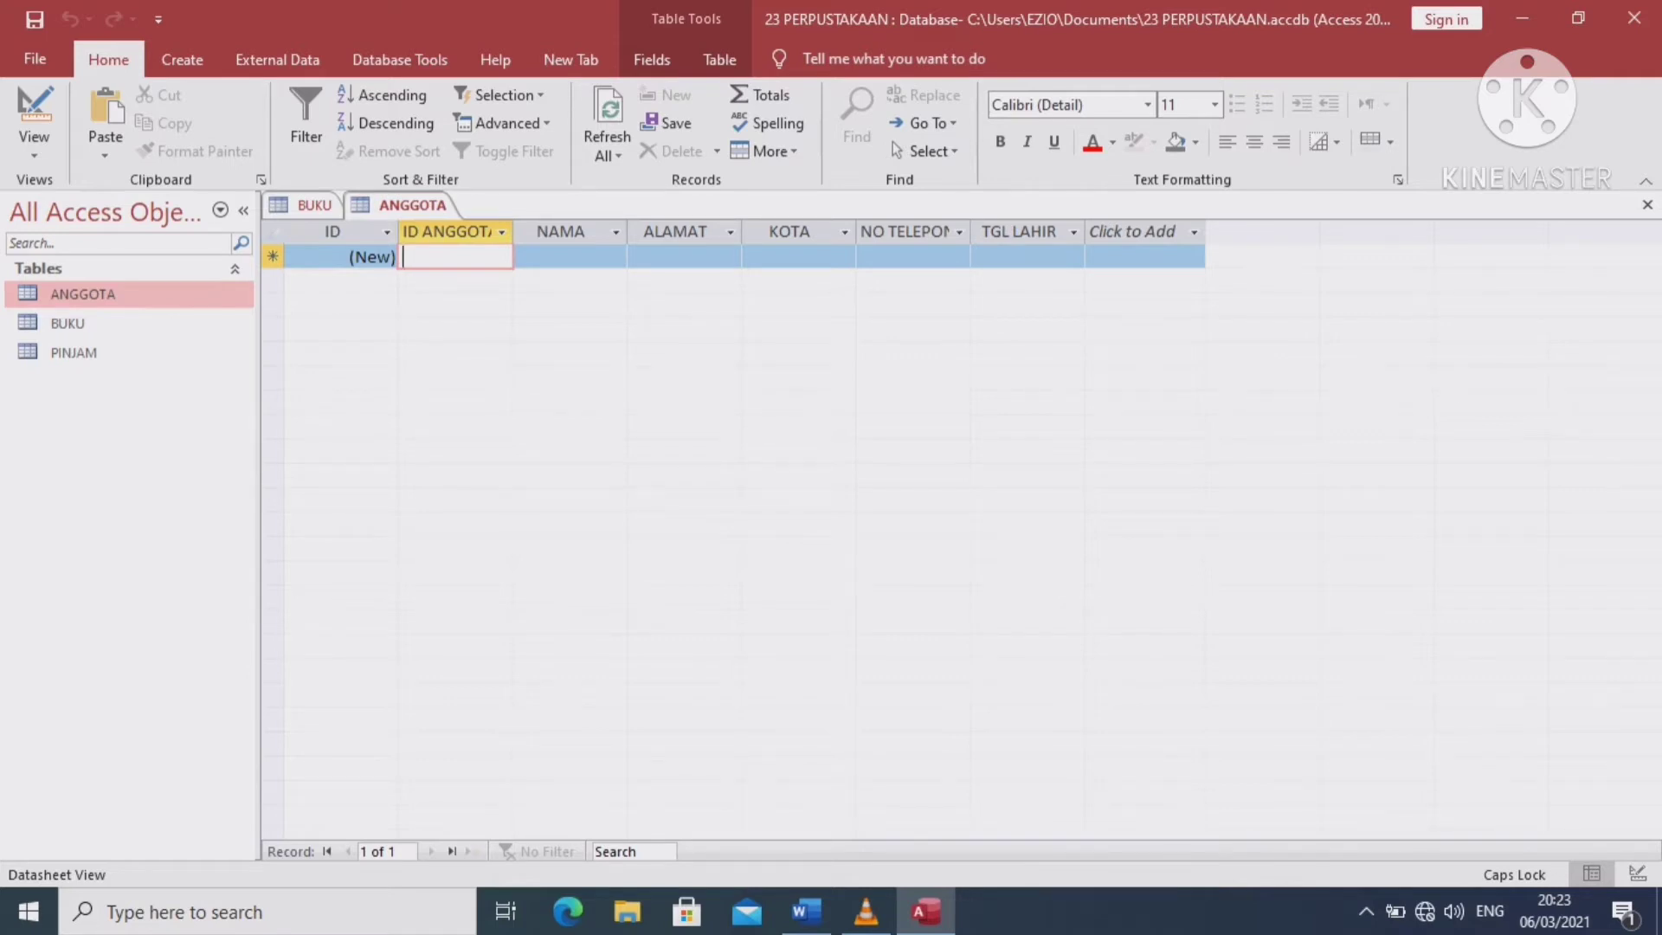
pyautogui.click(386, 232)
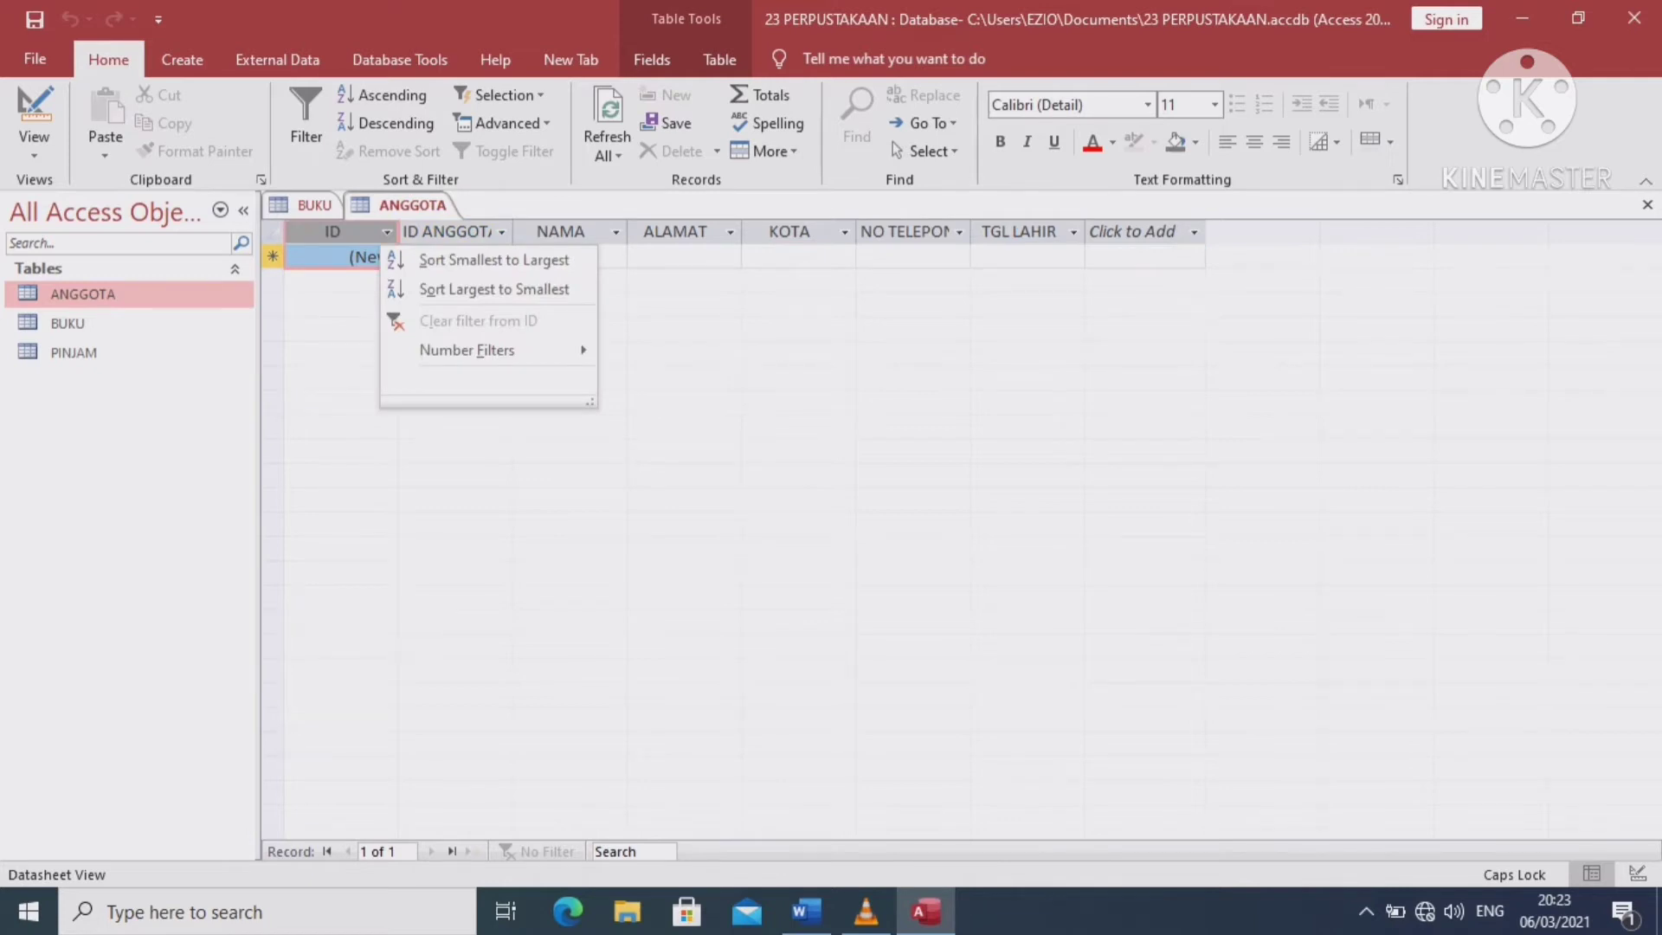
pyautogui.press('Escape')
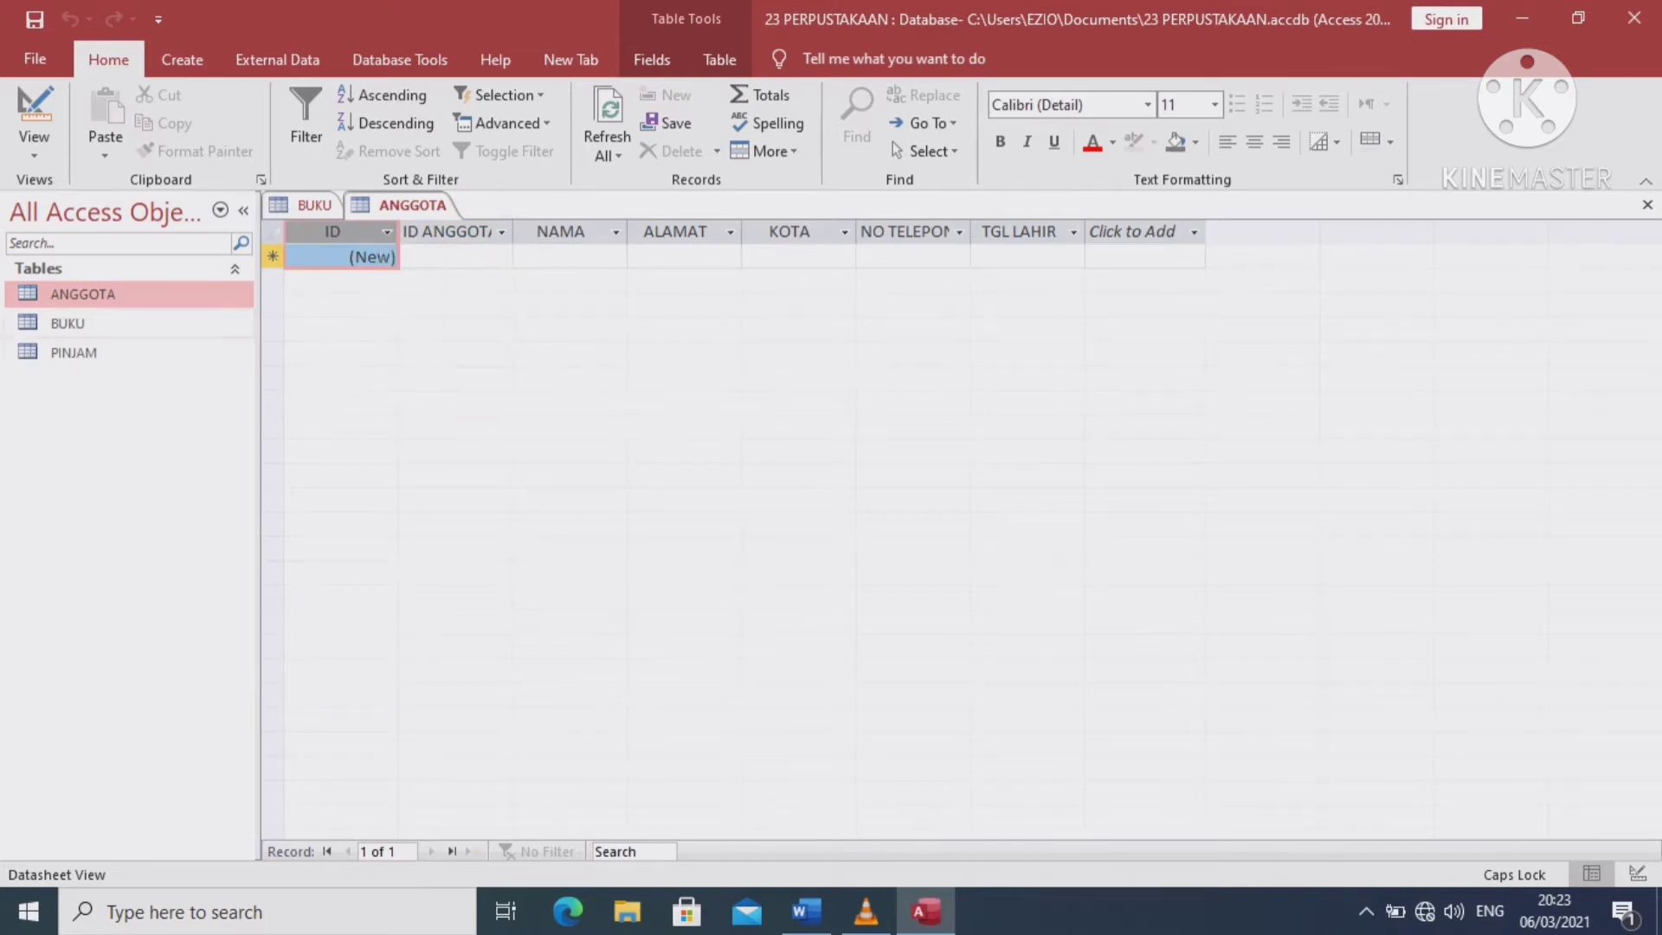
pyautogui.doubleClick(67, 323)
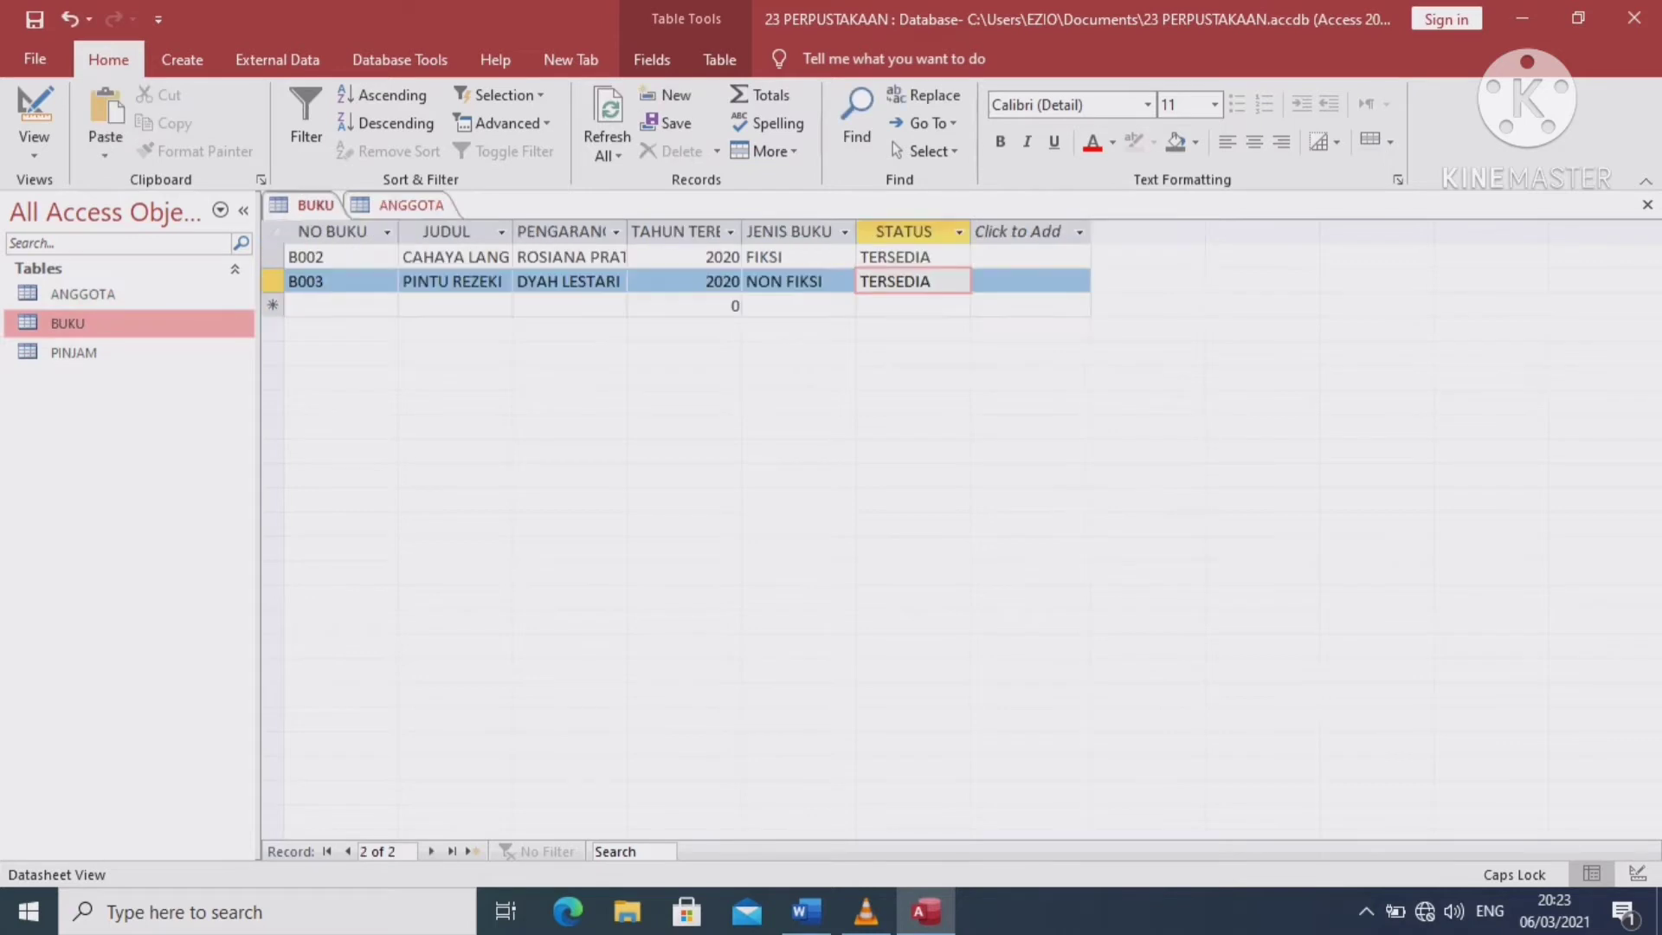
pyautogui.doubleClick(82, 294)
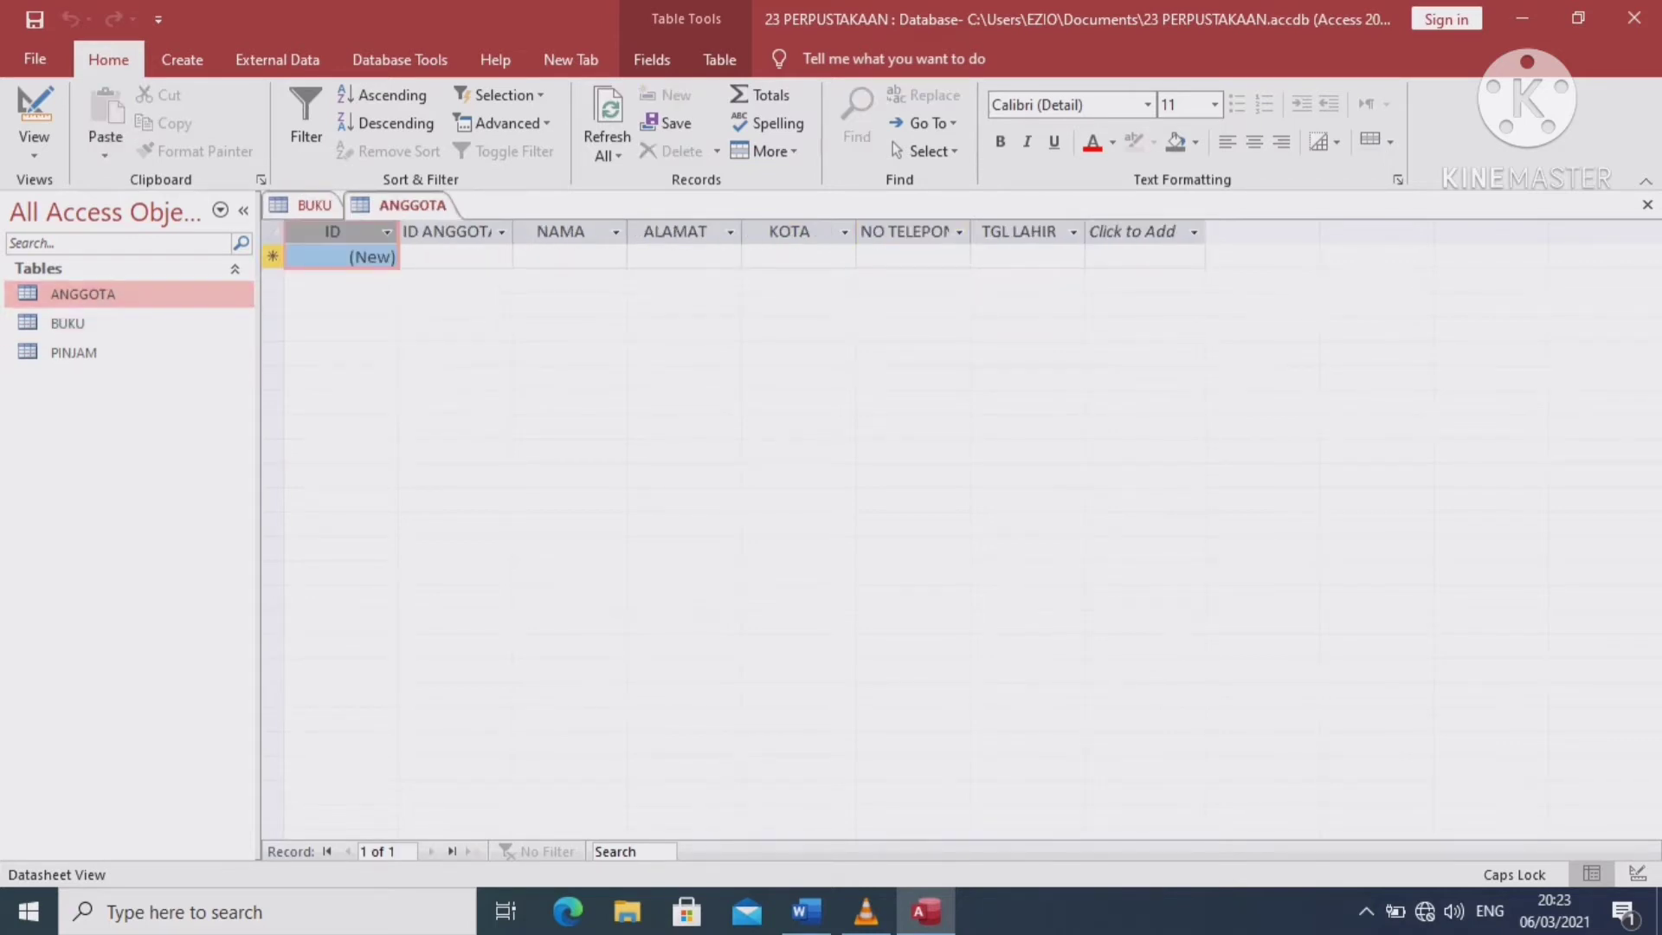
pyautogui.rightClick(344, 254)
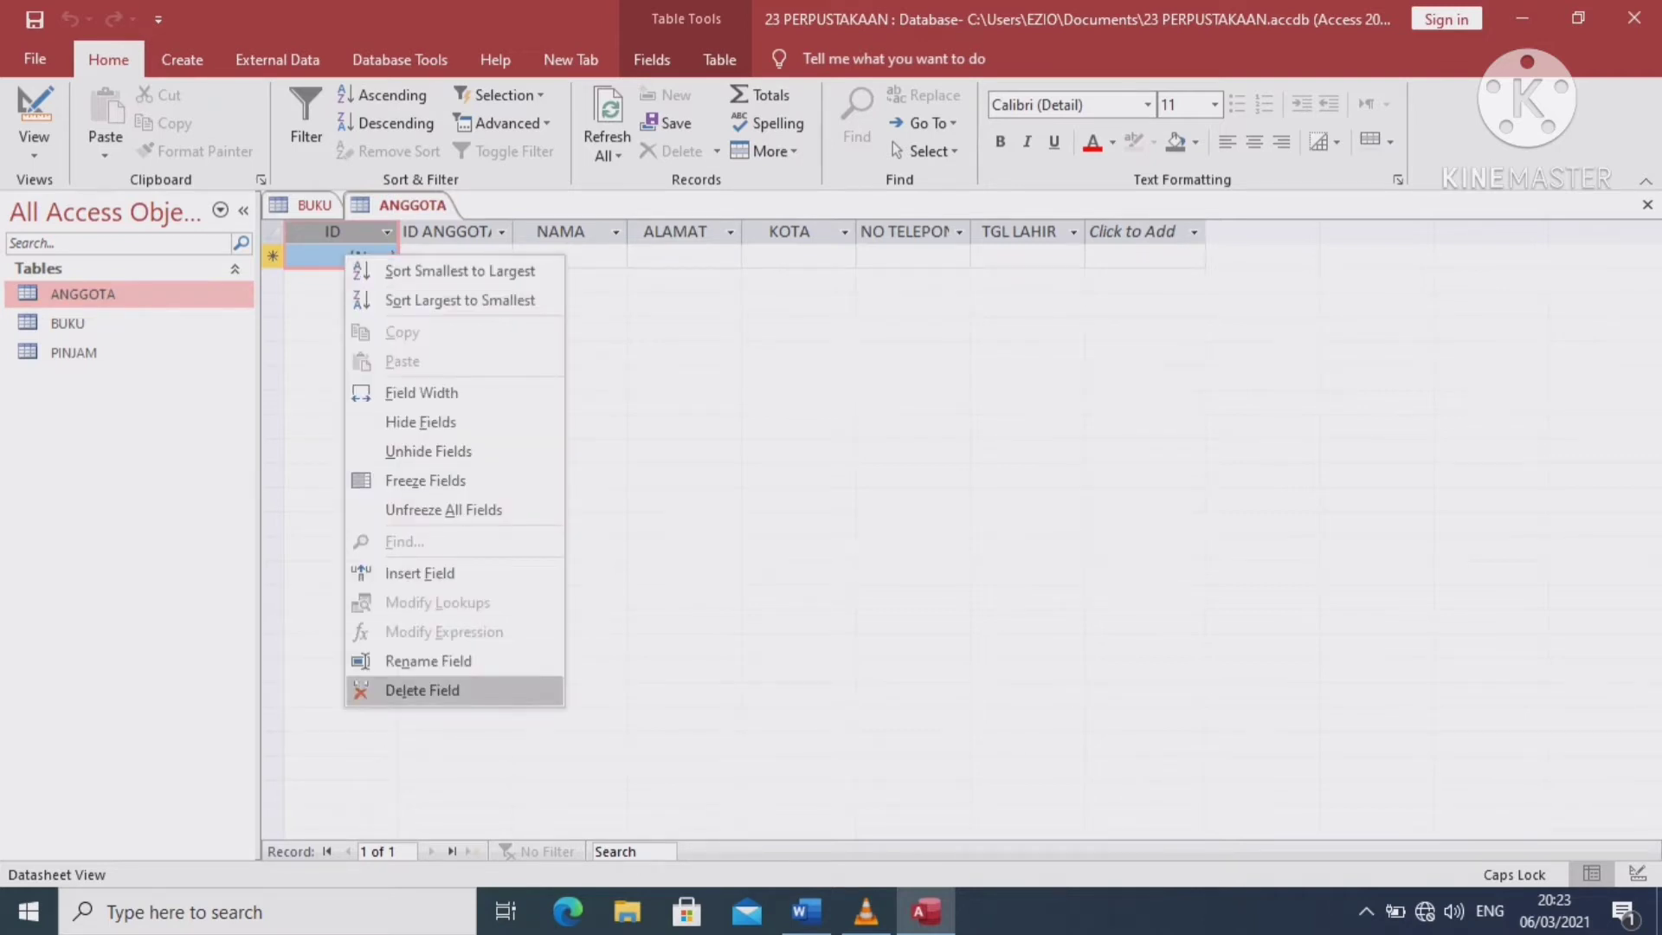
pyautogui.click(423, 690)
pyautogui.press('Return')
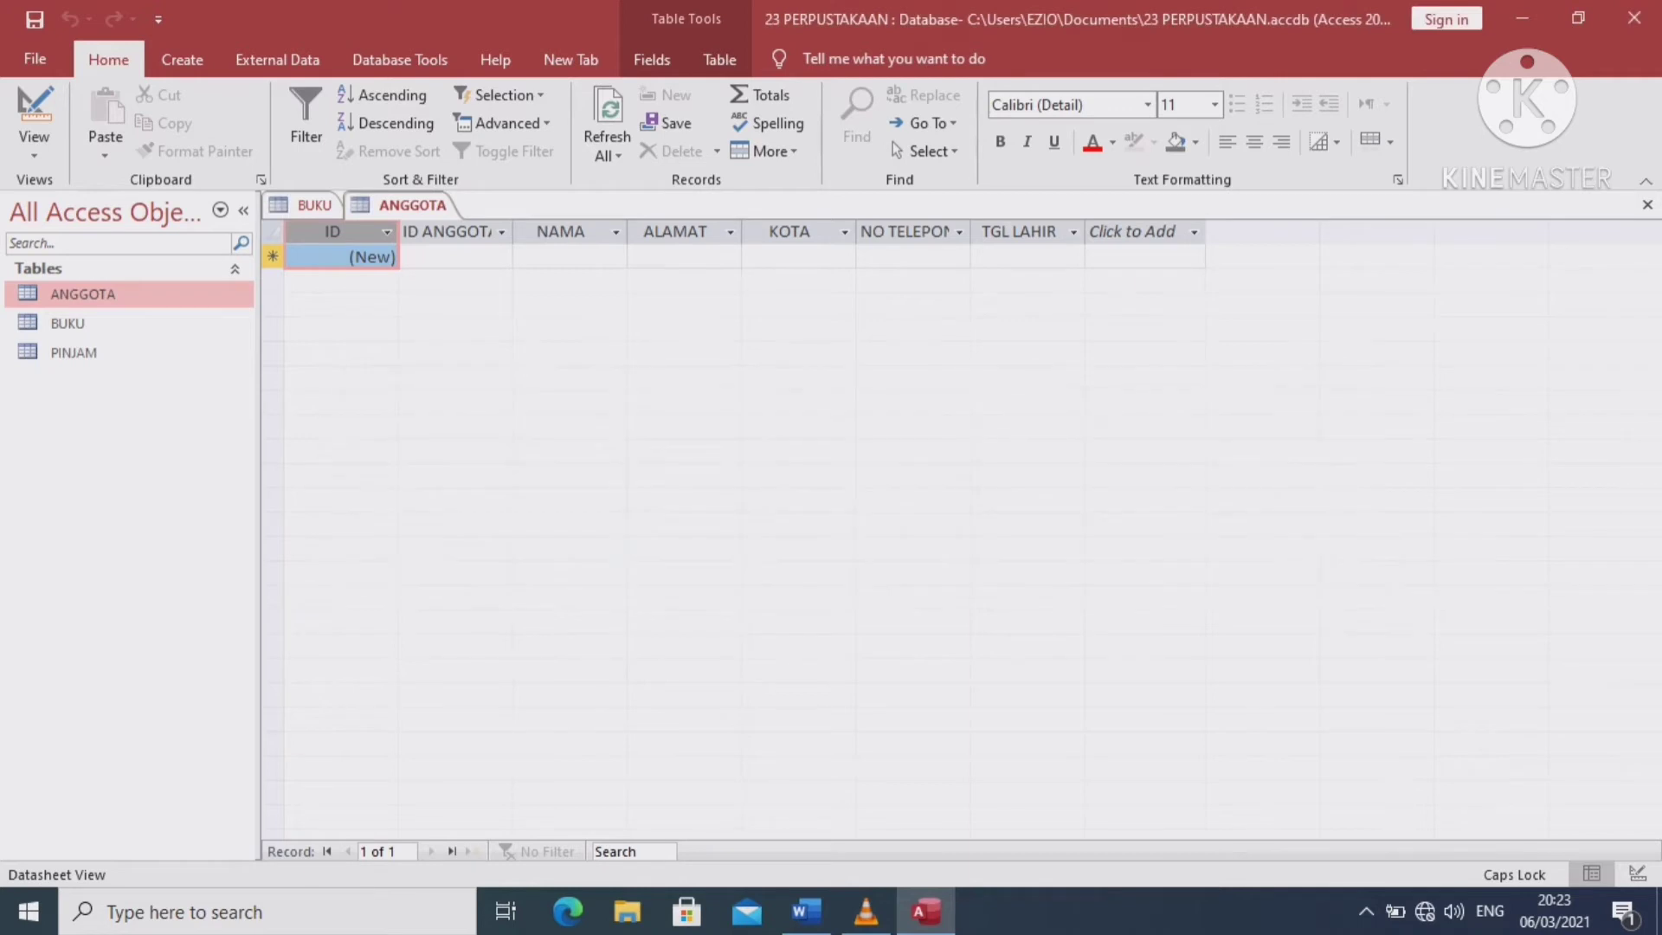
pyautogui.click(455, 256)
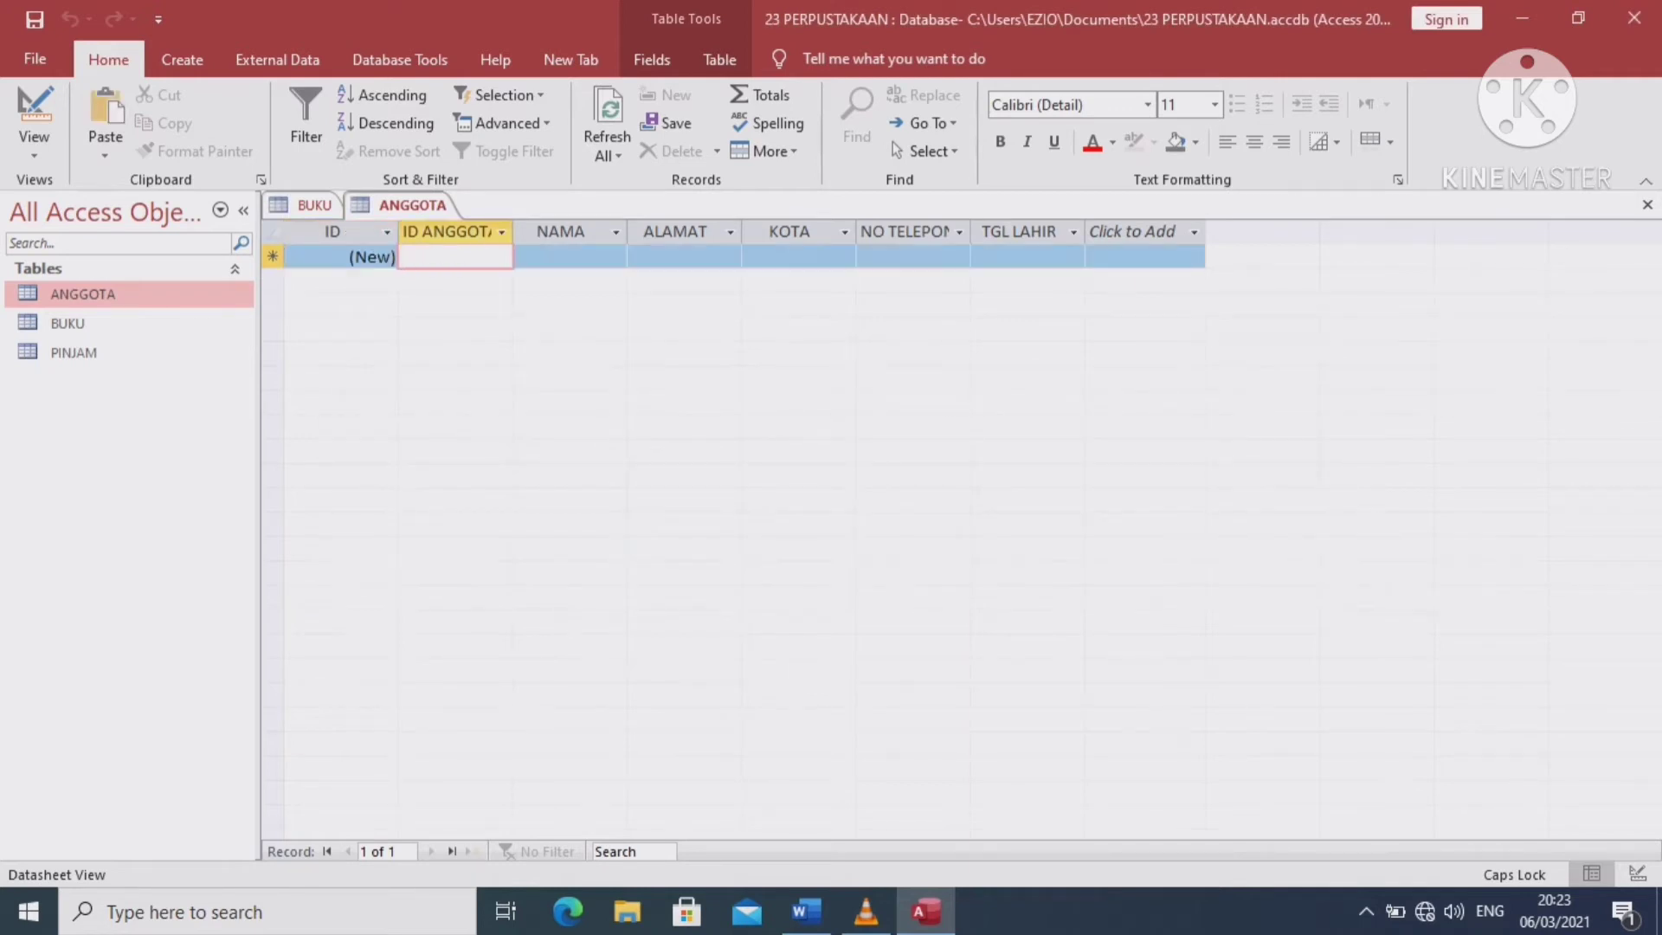
# Enter member AGT002 with the member's name, address, city BOGOR and phone number
pyautogui.write('A')
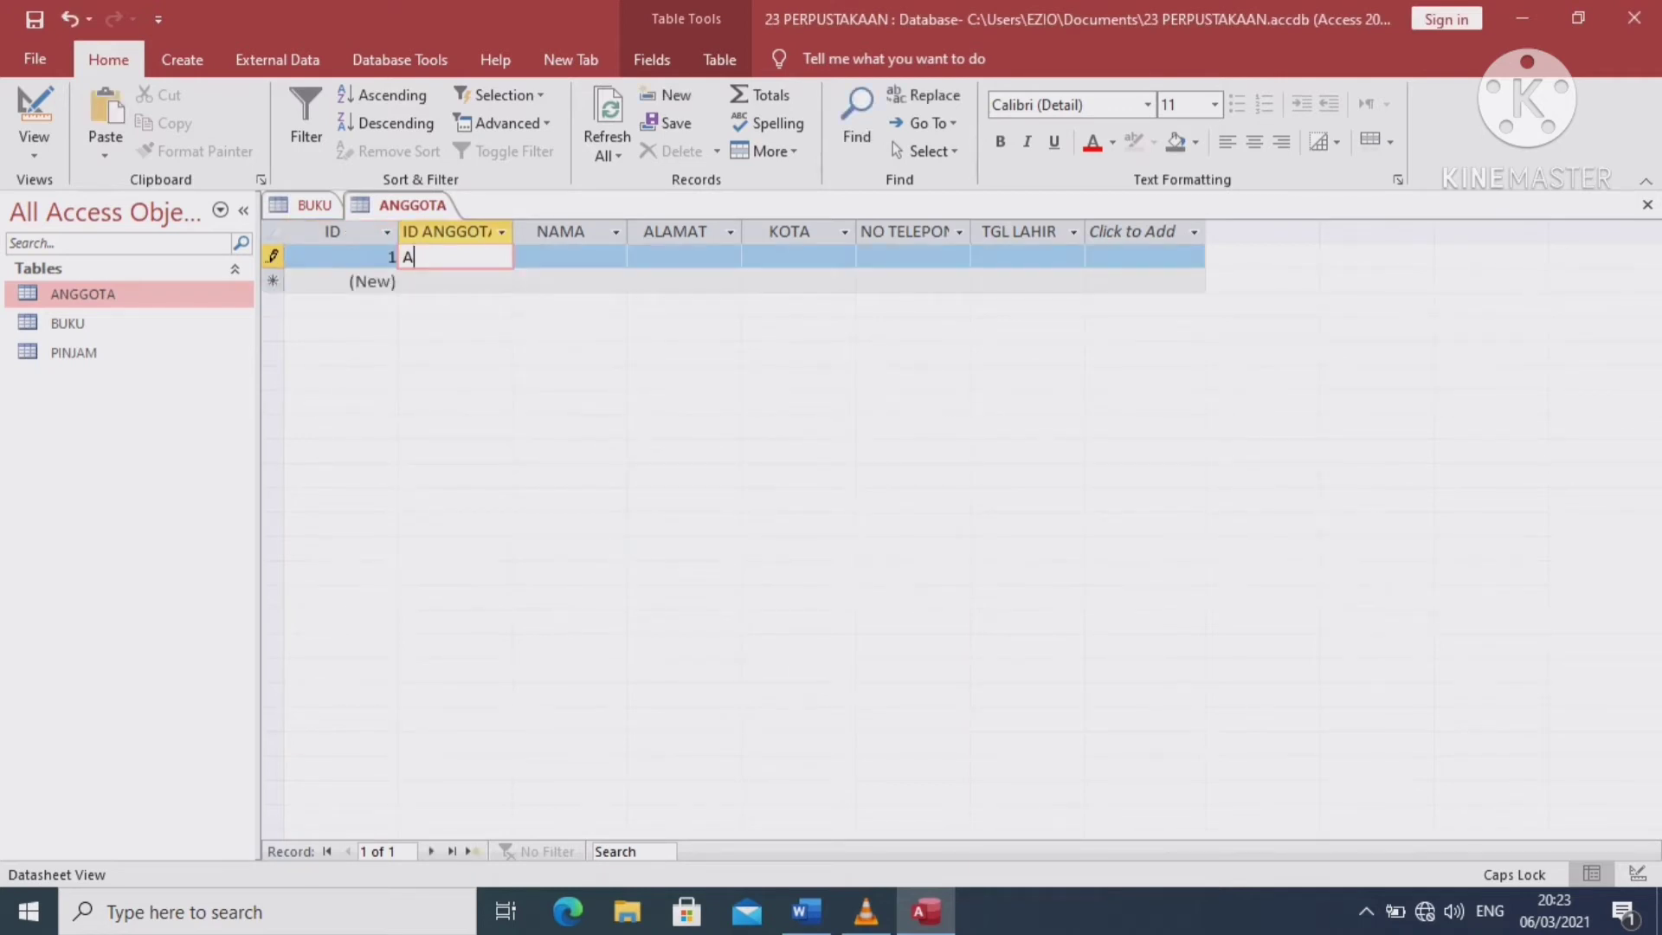
pyautogui.write('GT002')
pyautogui.click(570, 257)
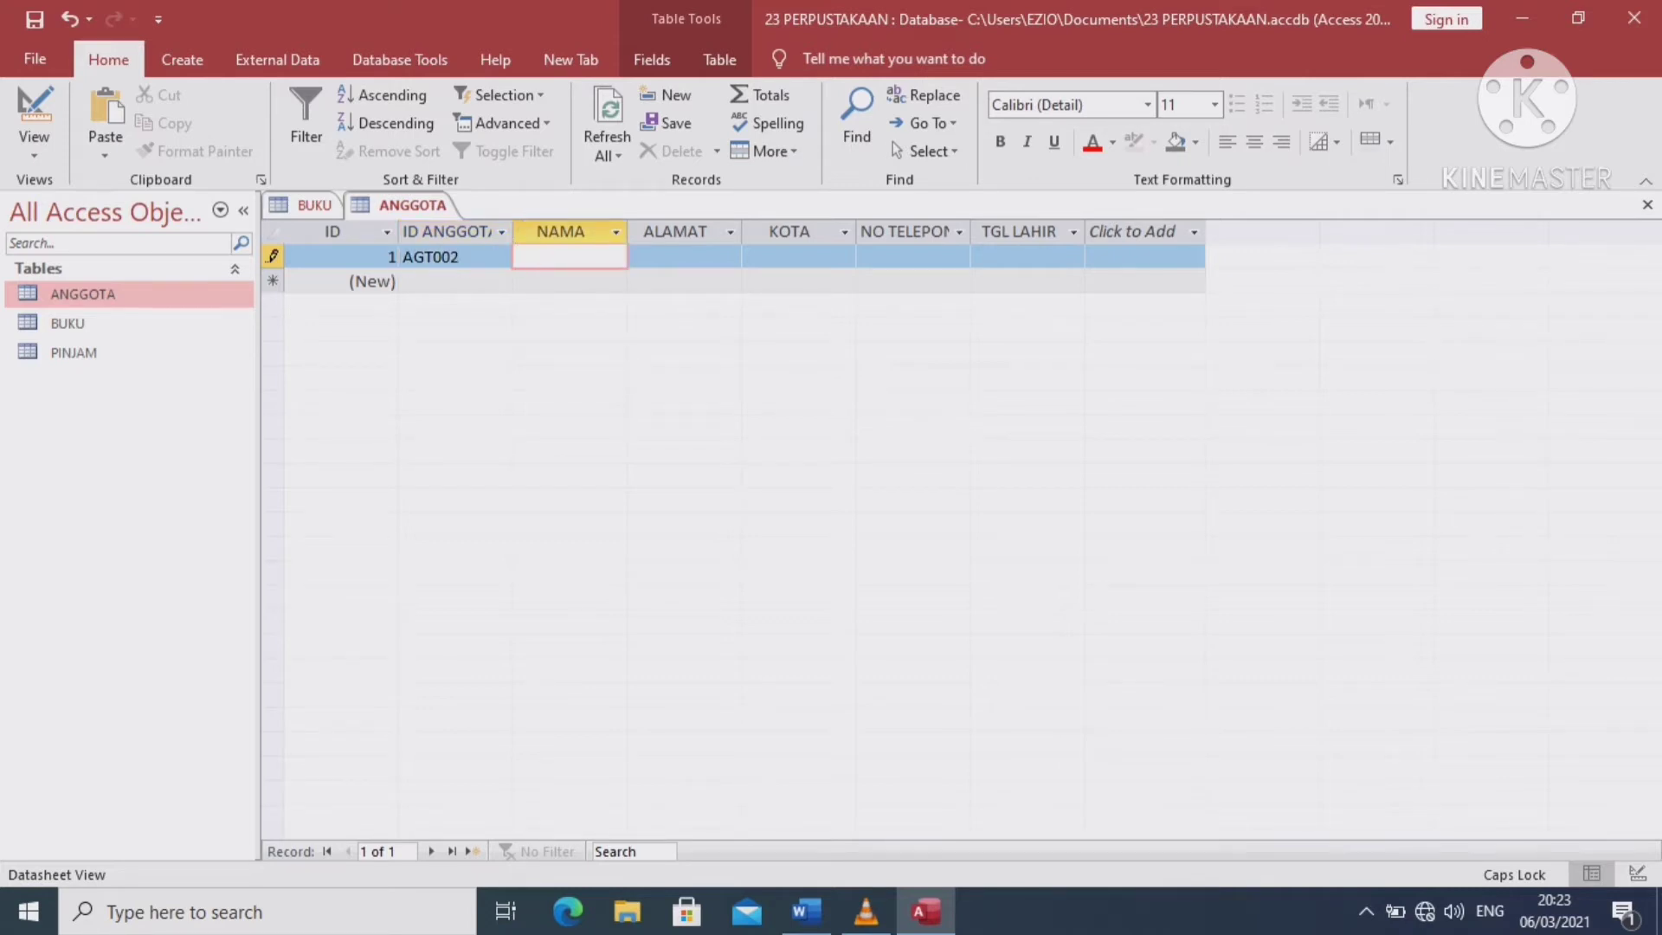
pyautogui.press('Tab')
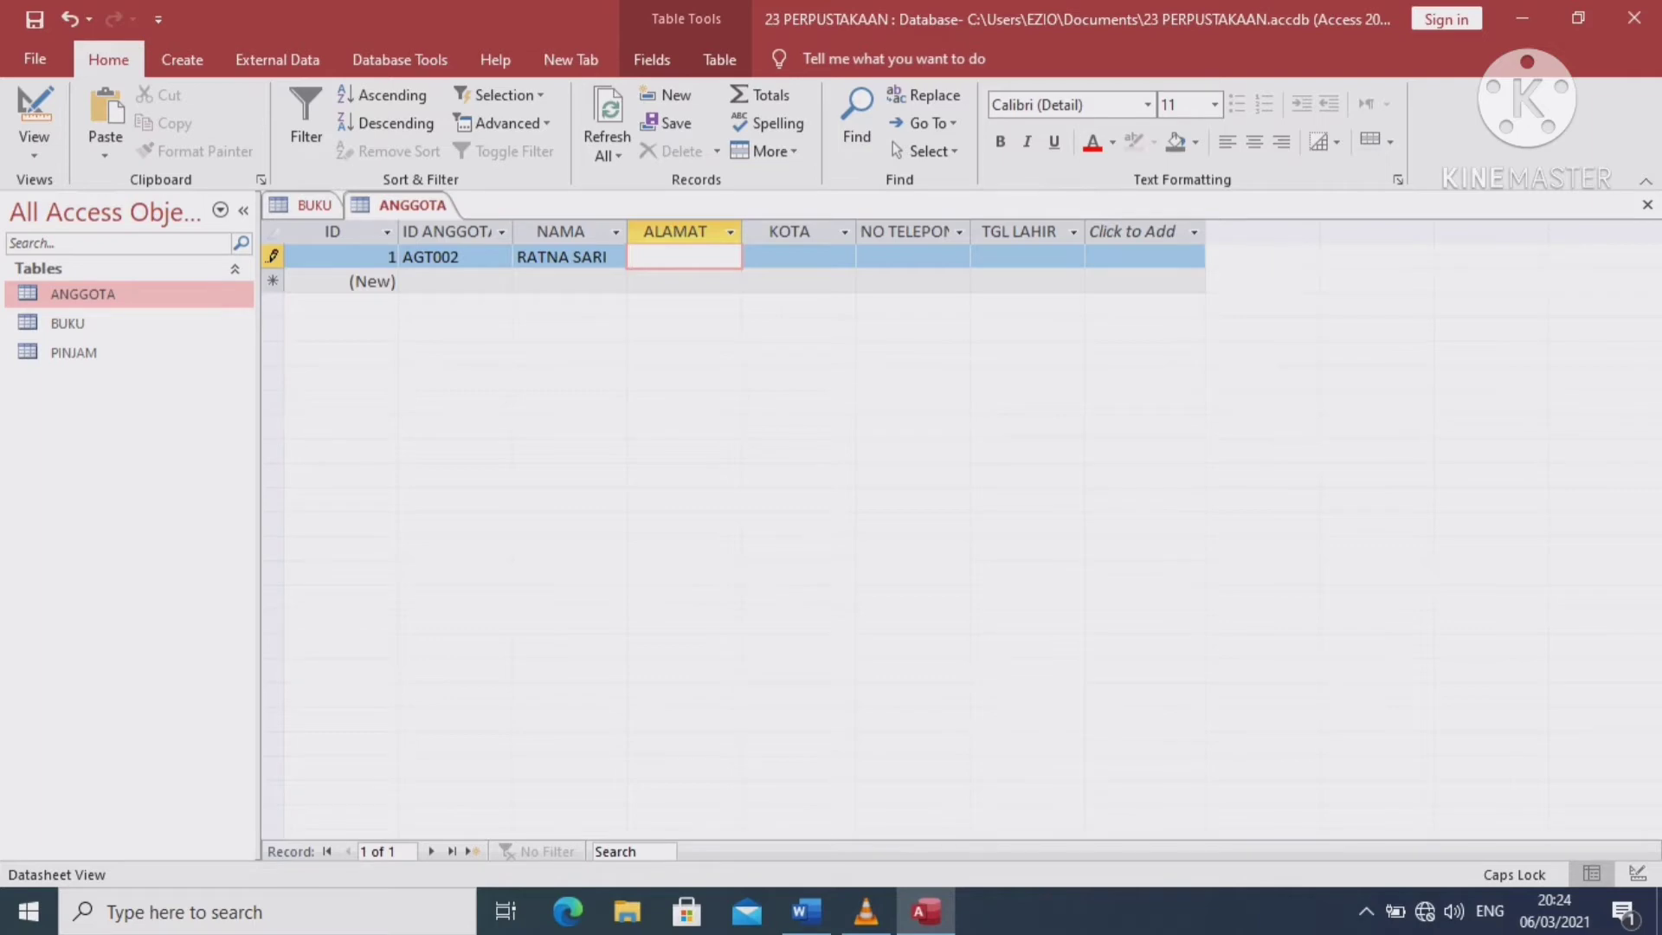
pyautogui.press('Tab')
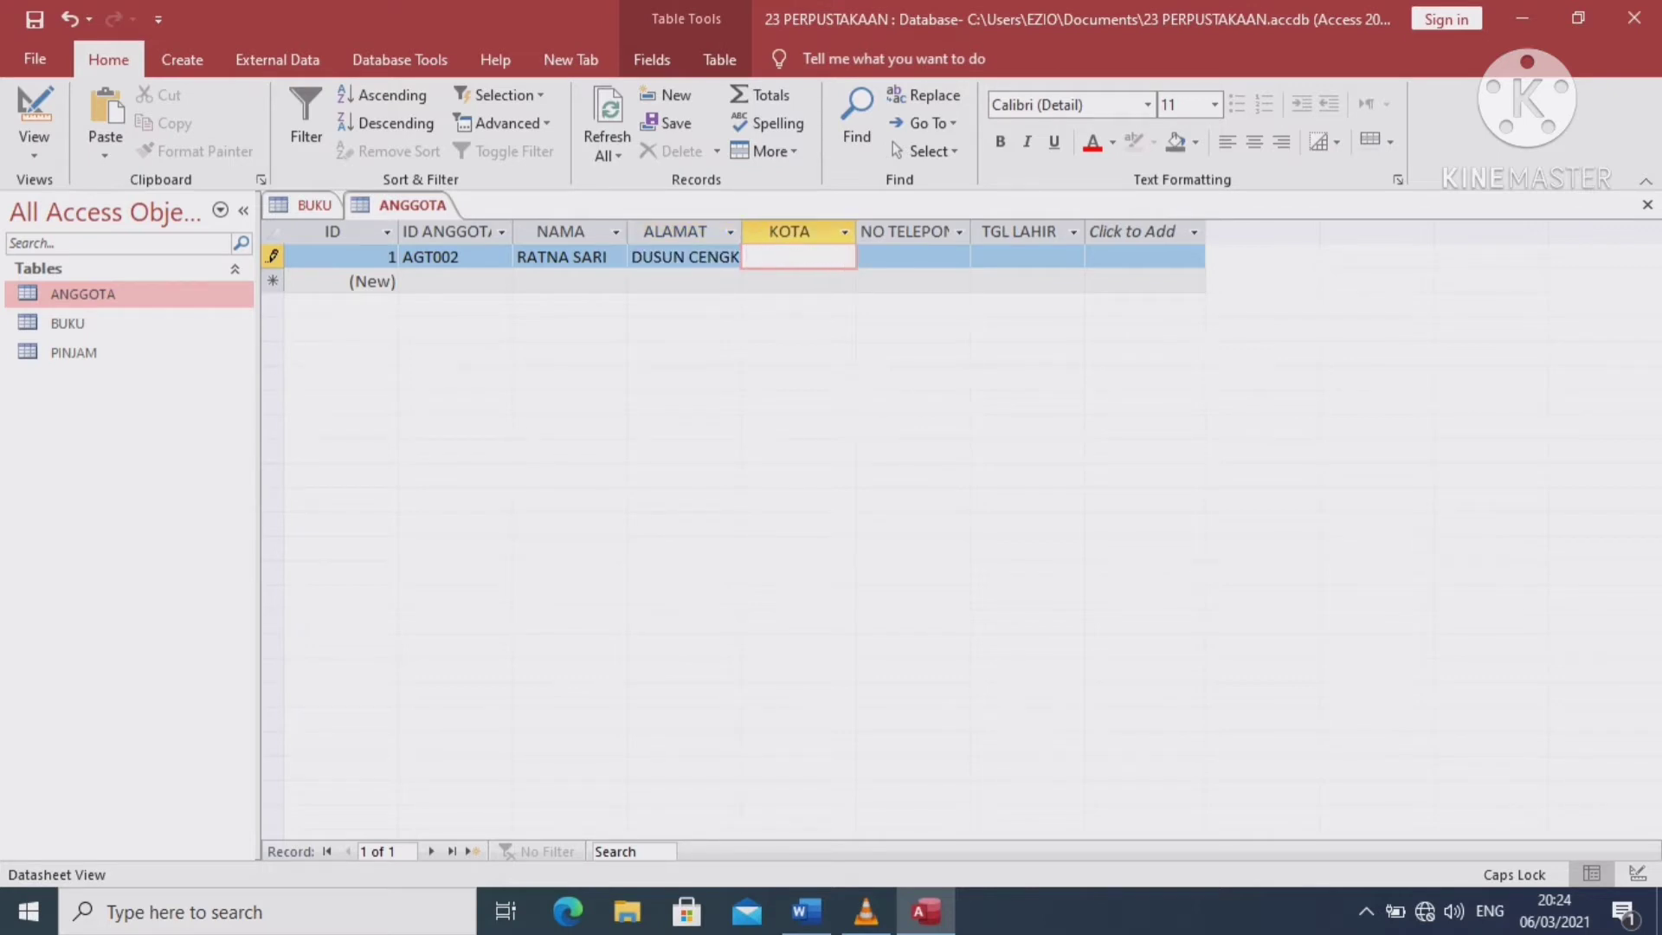
pyautogui.press('Tab')
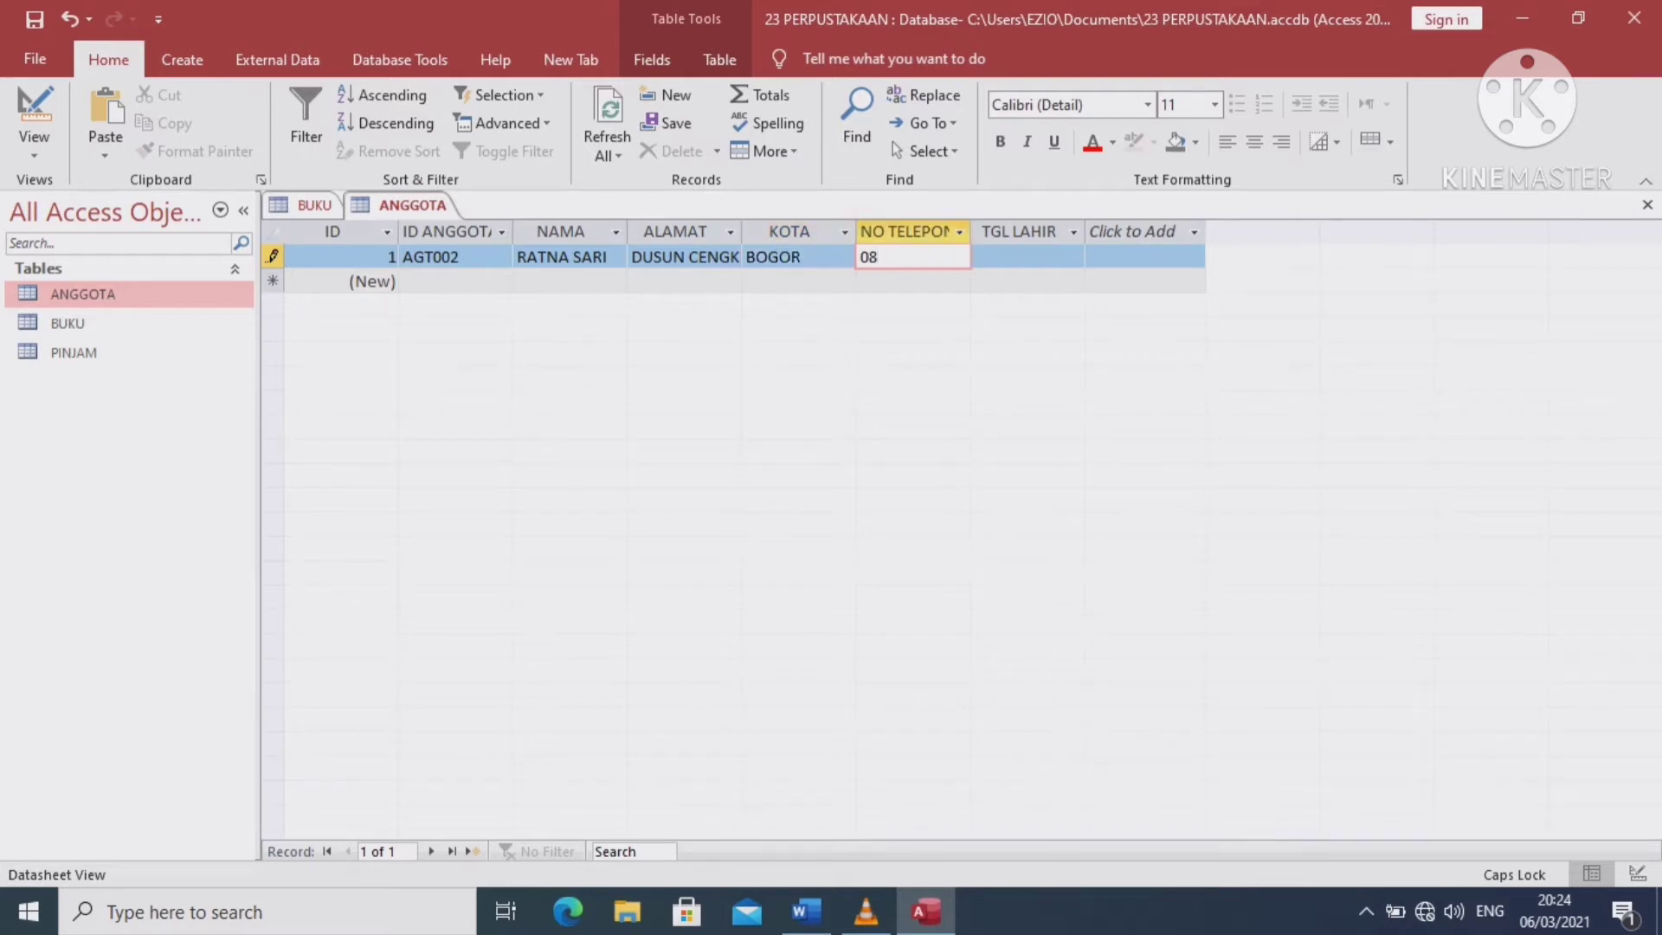
pyautogui.press('Tab')
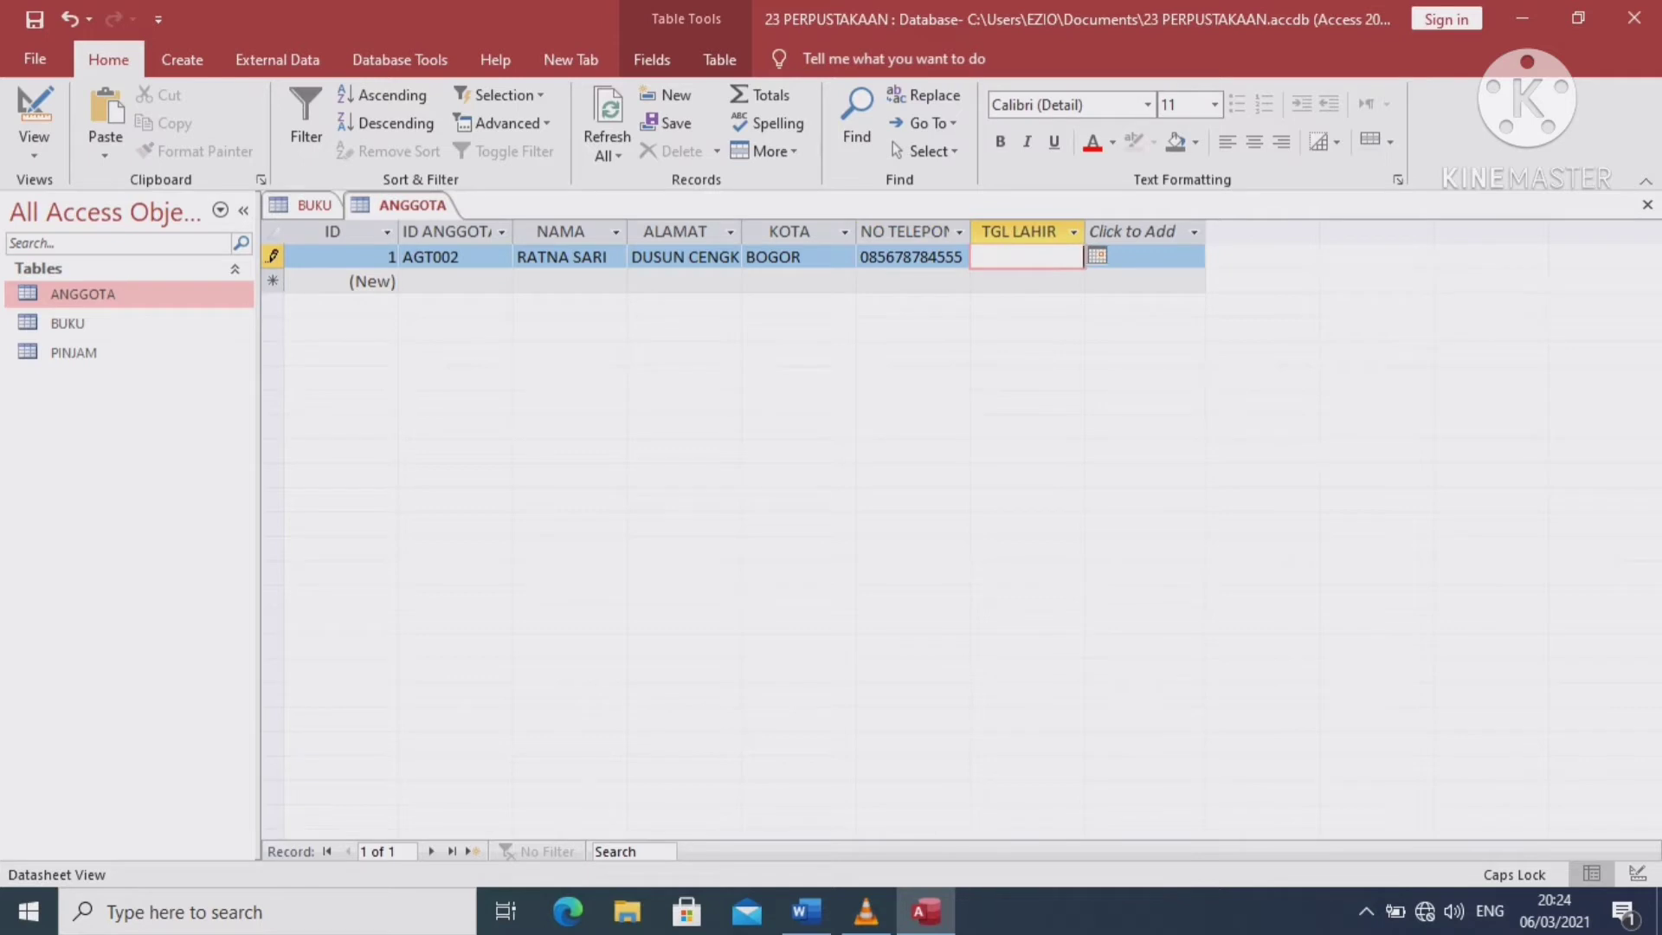
pyautogui.click(1096, 256)
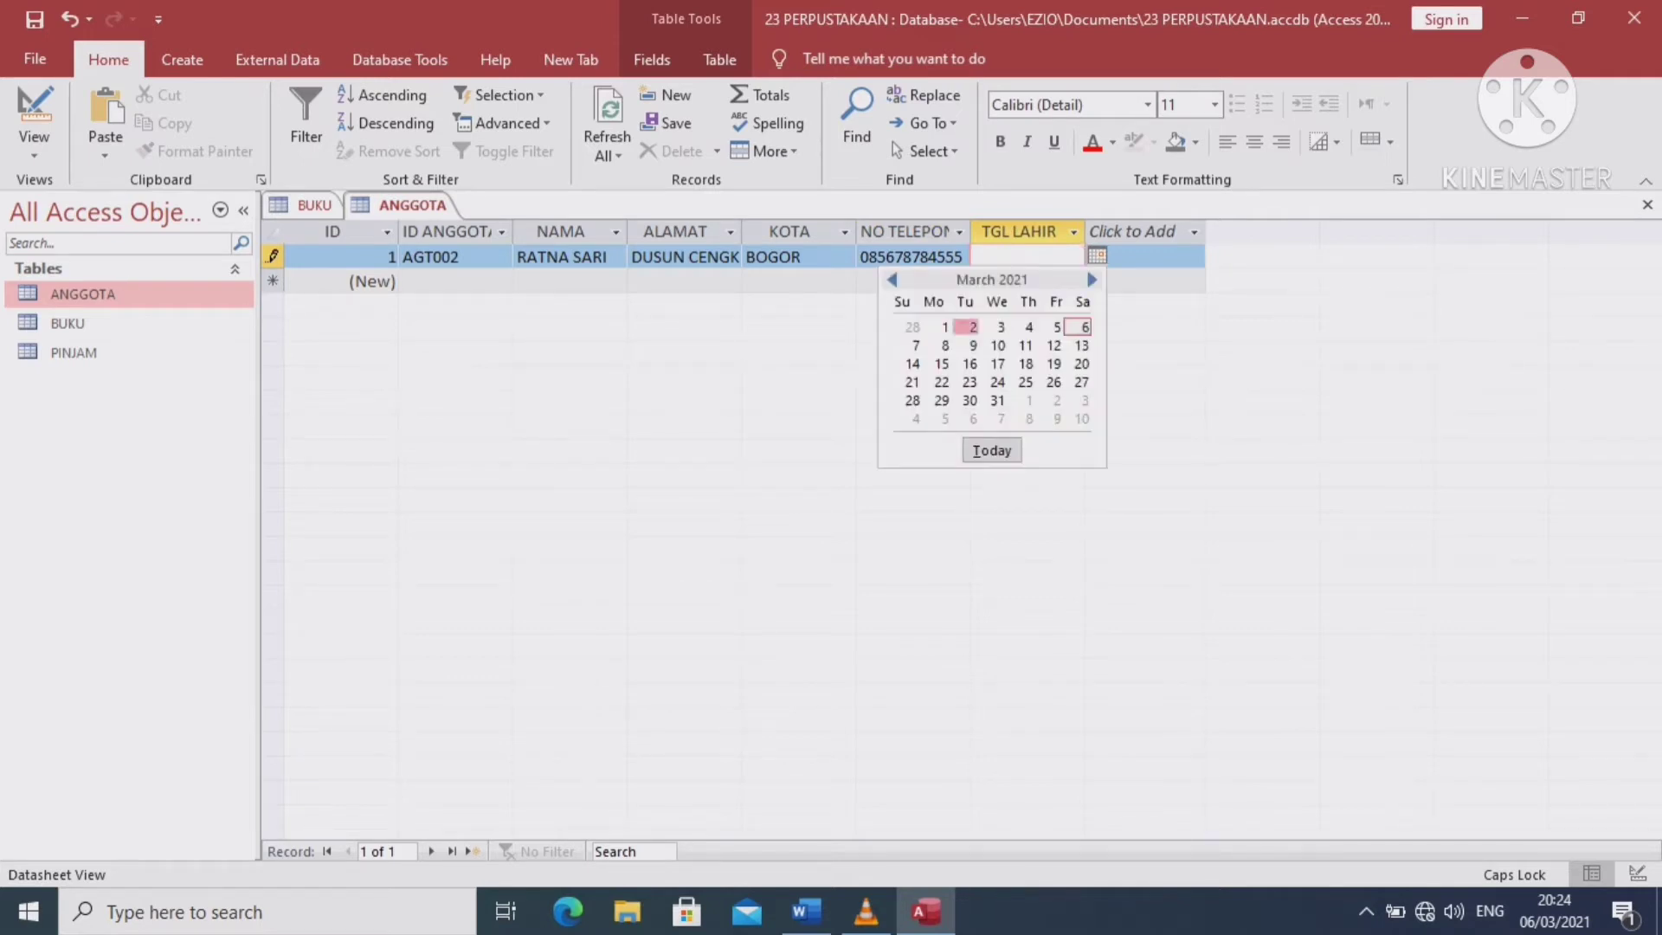
pyautogui.click(971, 327)
pyautogui.press('Left')
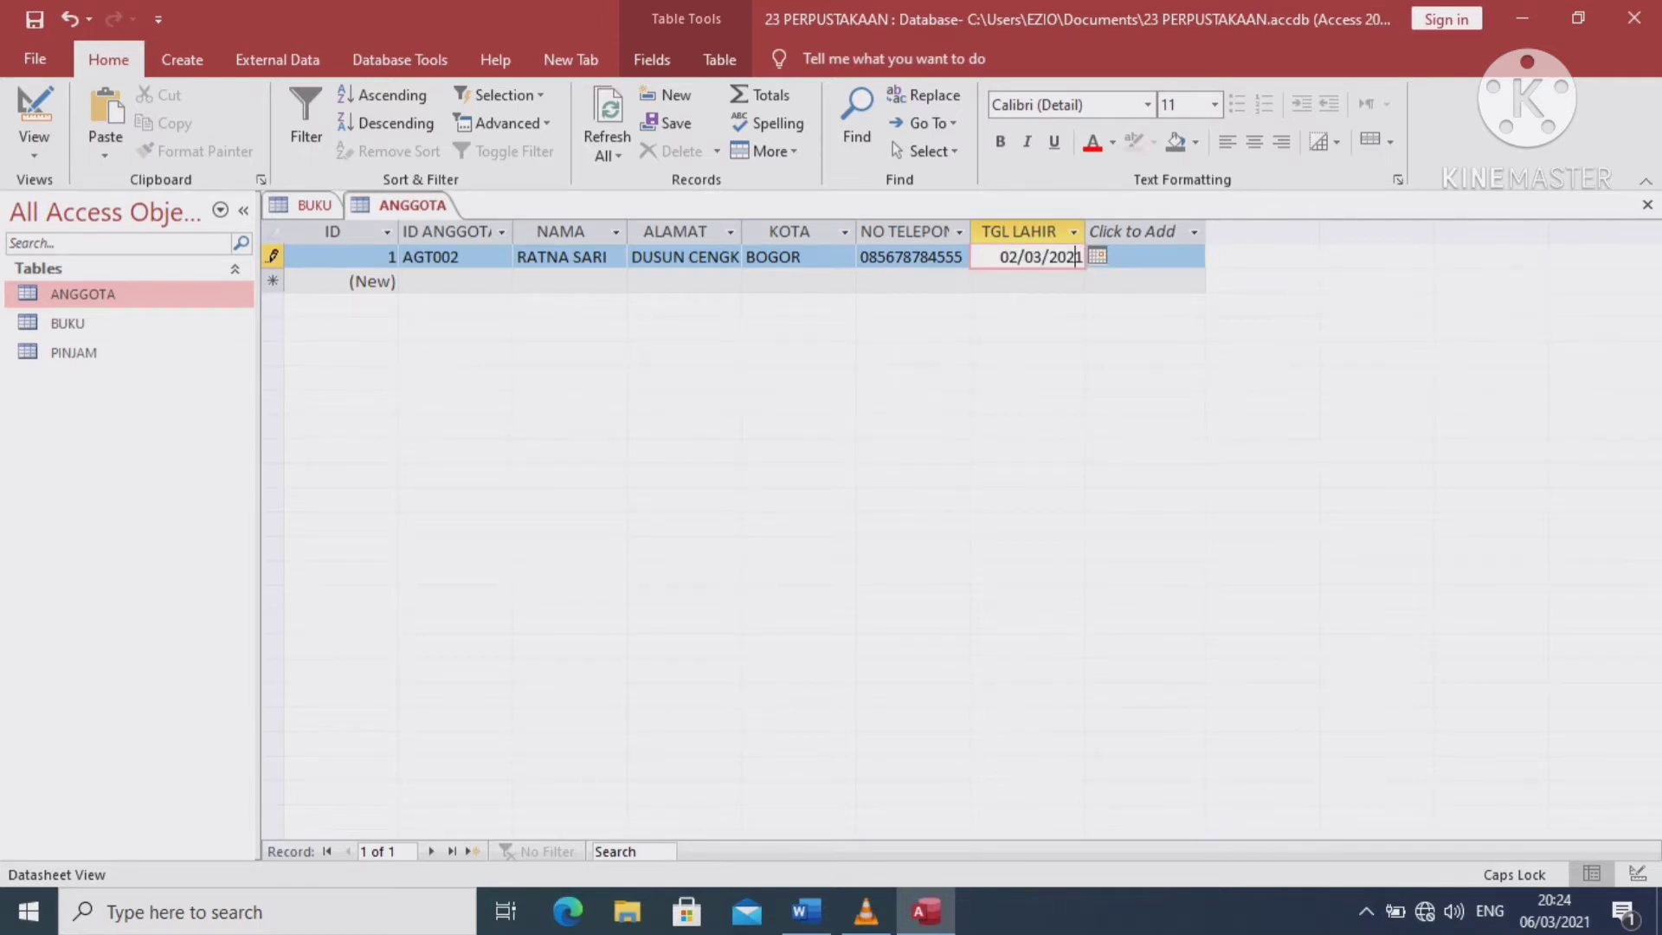
pyautogui.press('BackSpace')
pyautogui.write('0')
# Start a new member row AGT002 with the member's name and address
pyautogui.press('Tab')
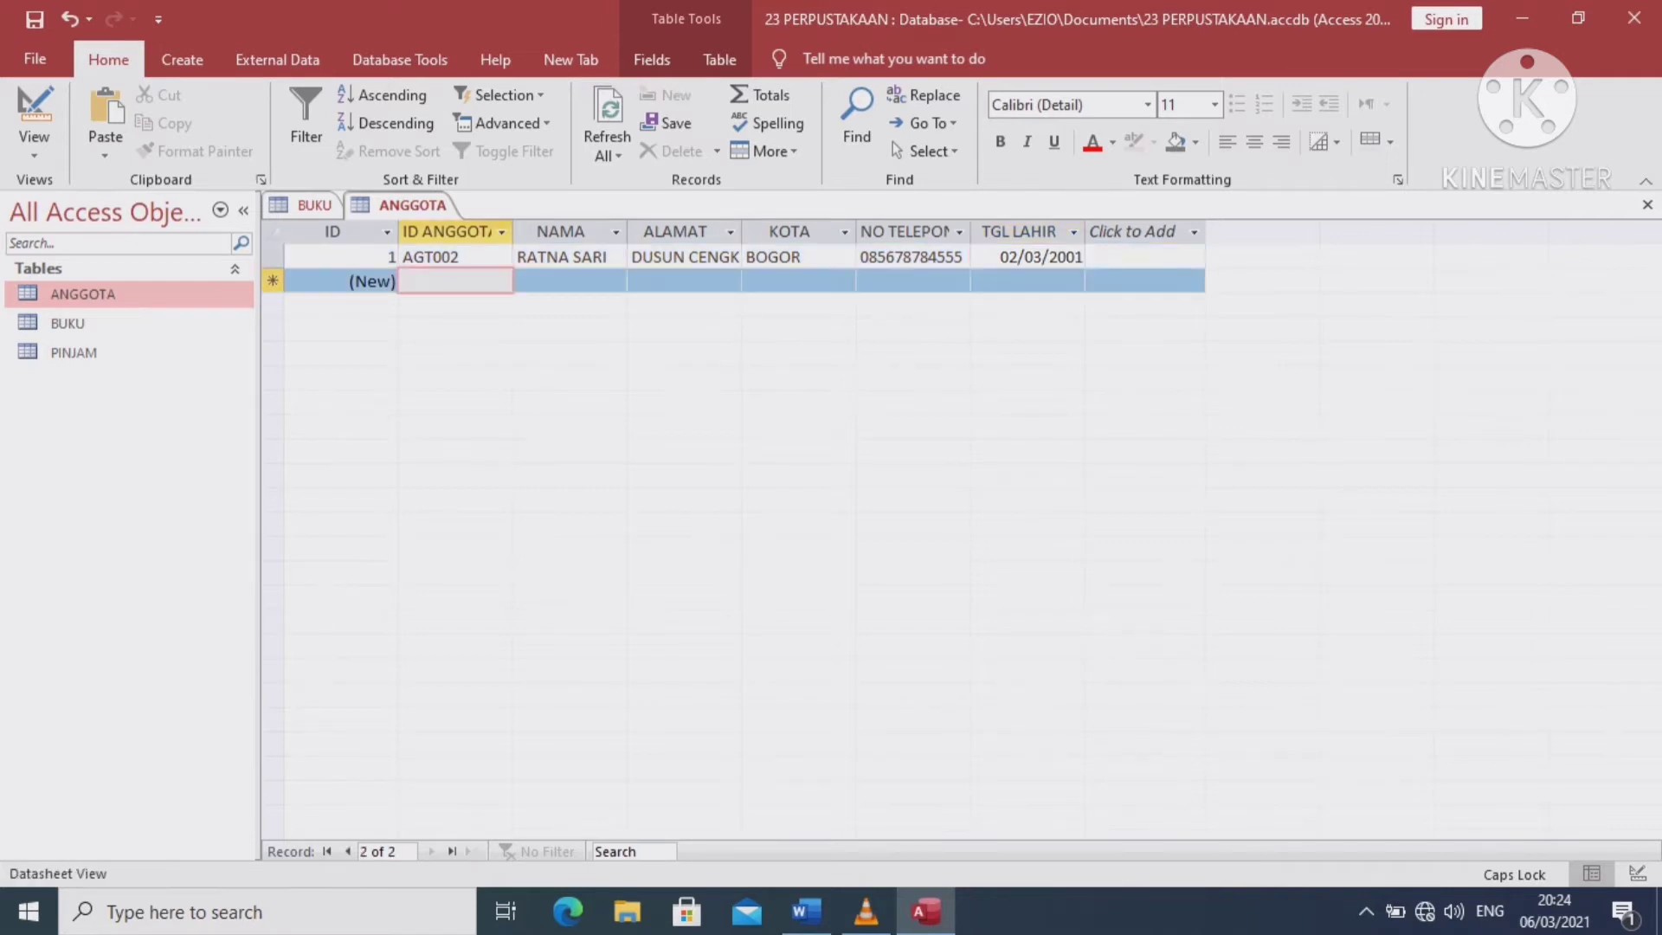
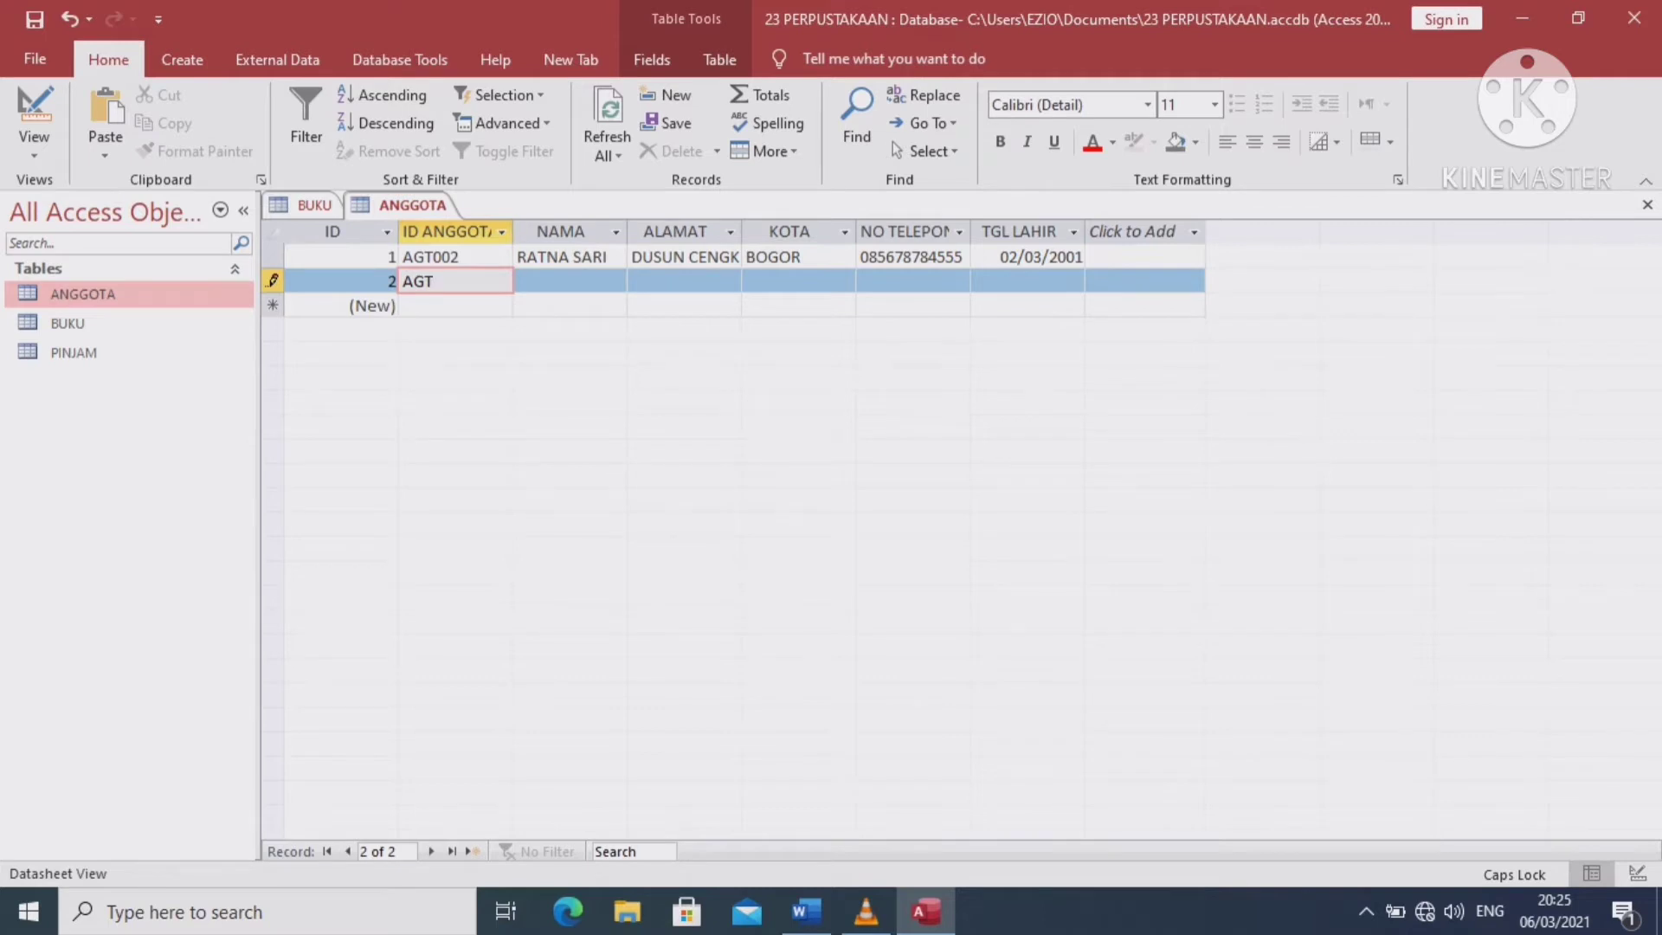
pyautogui.press('Tab')
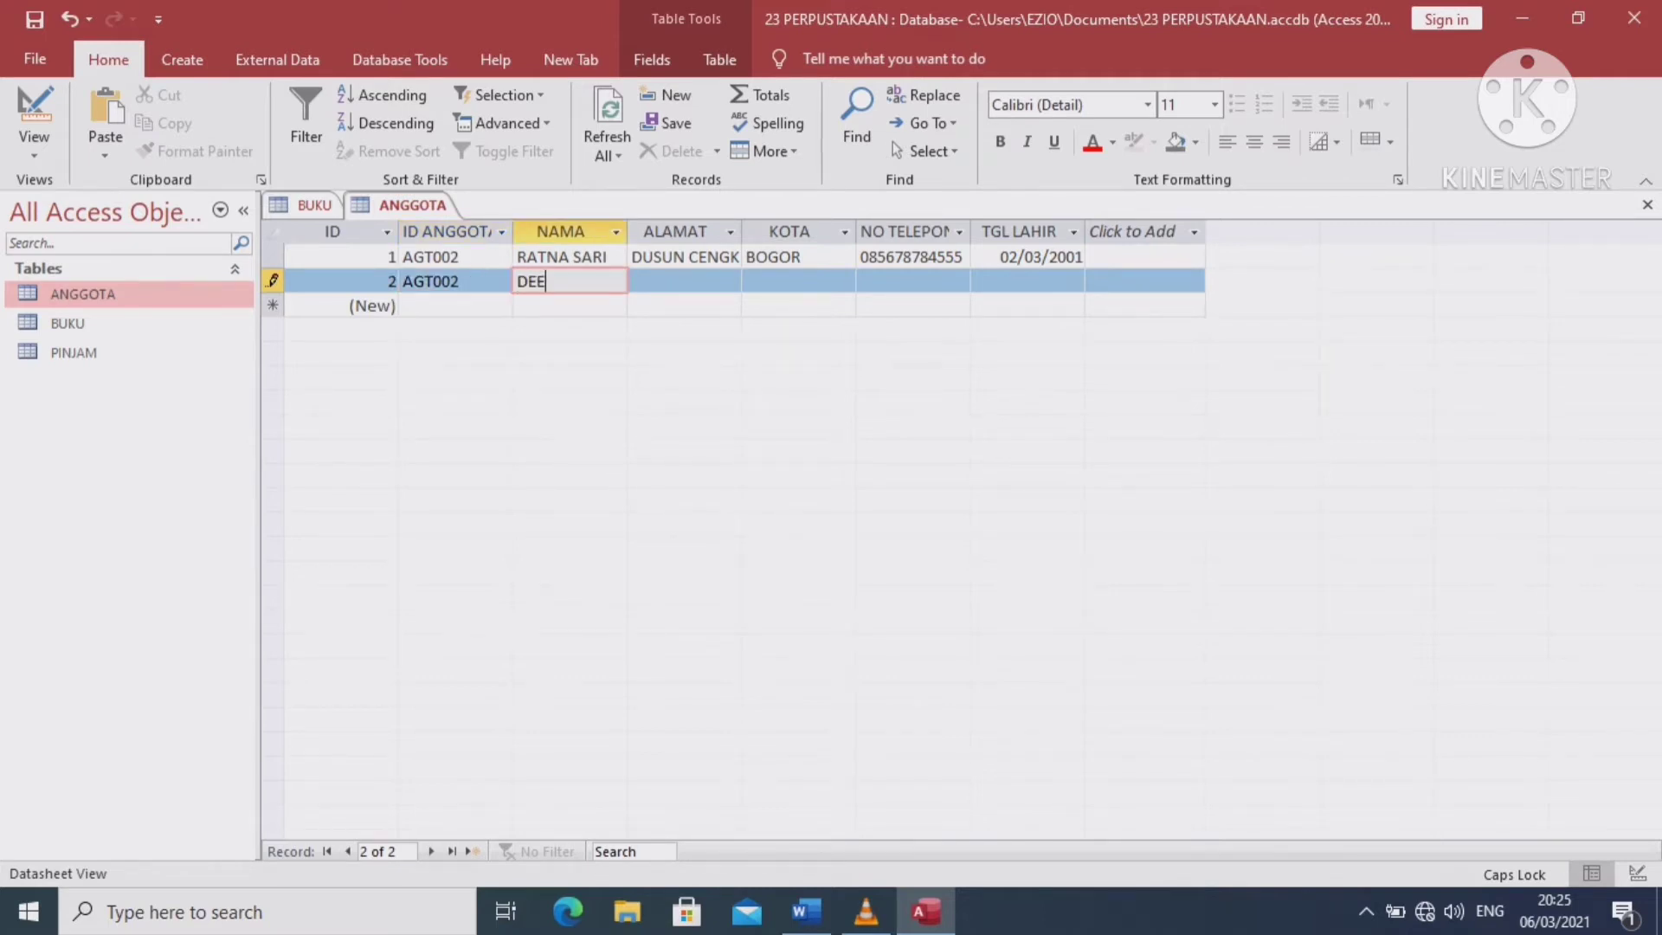
pyautogui.press('BackSpace')
pyautogui.press('BackSpace')
pyautogui.press('BackSpace')
pyautogui.press('Tab')
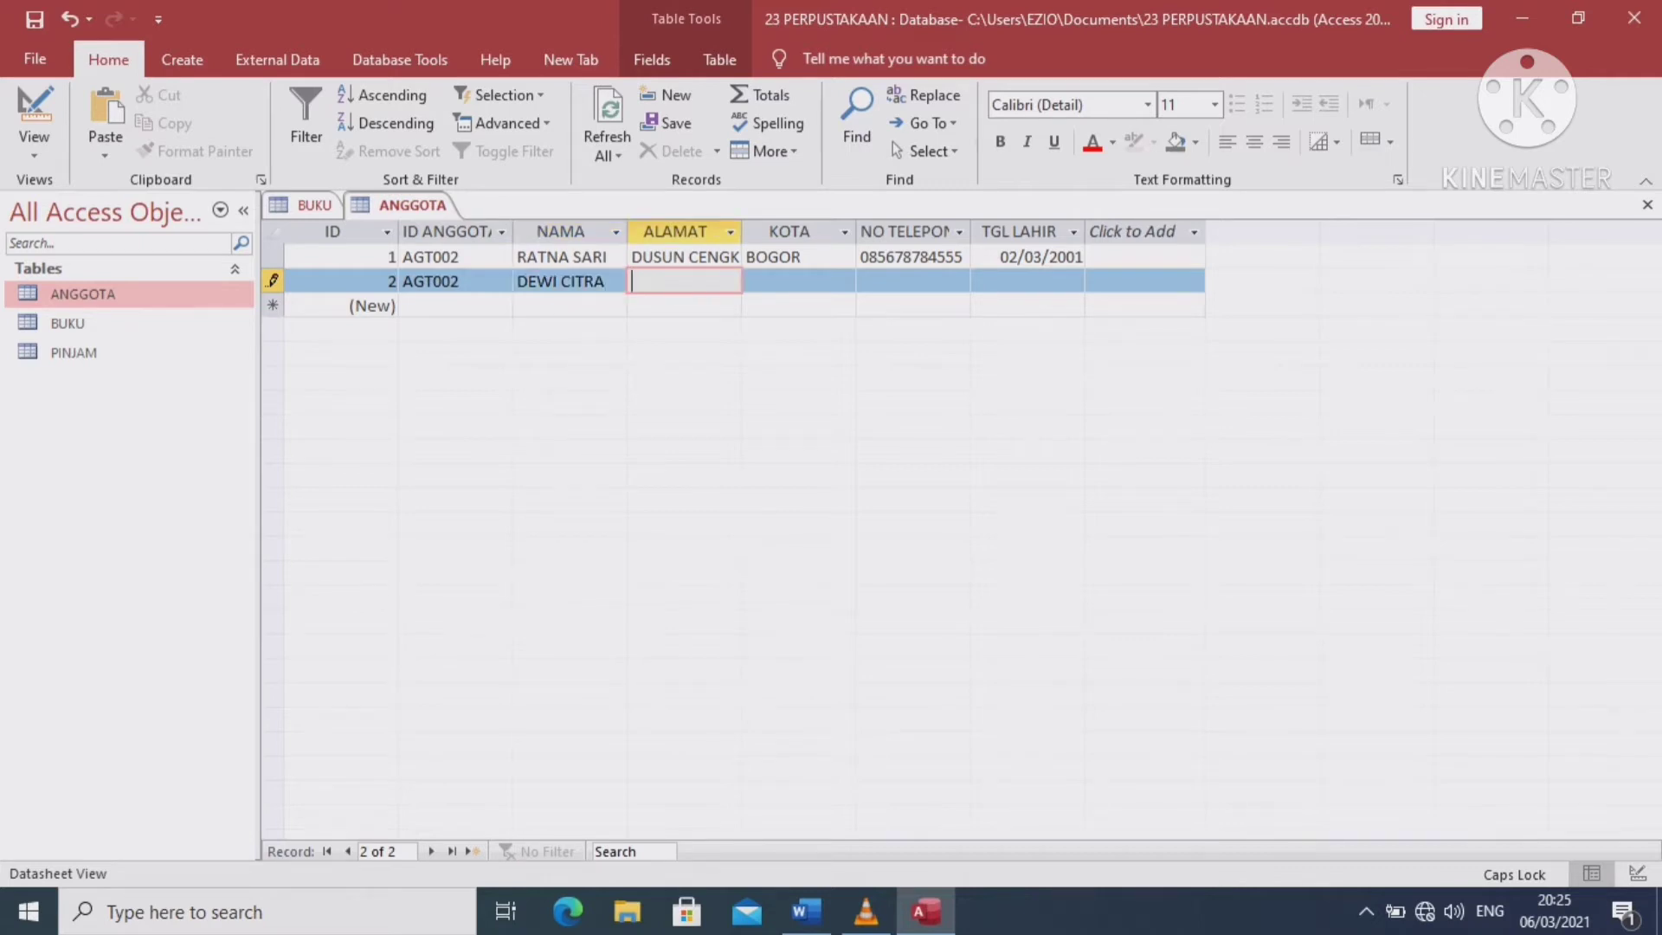
pyautogui.press('BackSpace')
pyautogui.press('BackSpace')
# Fill in city BEKASI and the member's phone number
pyautogui.press('Tab')
pyautogui.write('BEK')
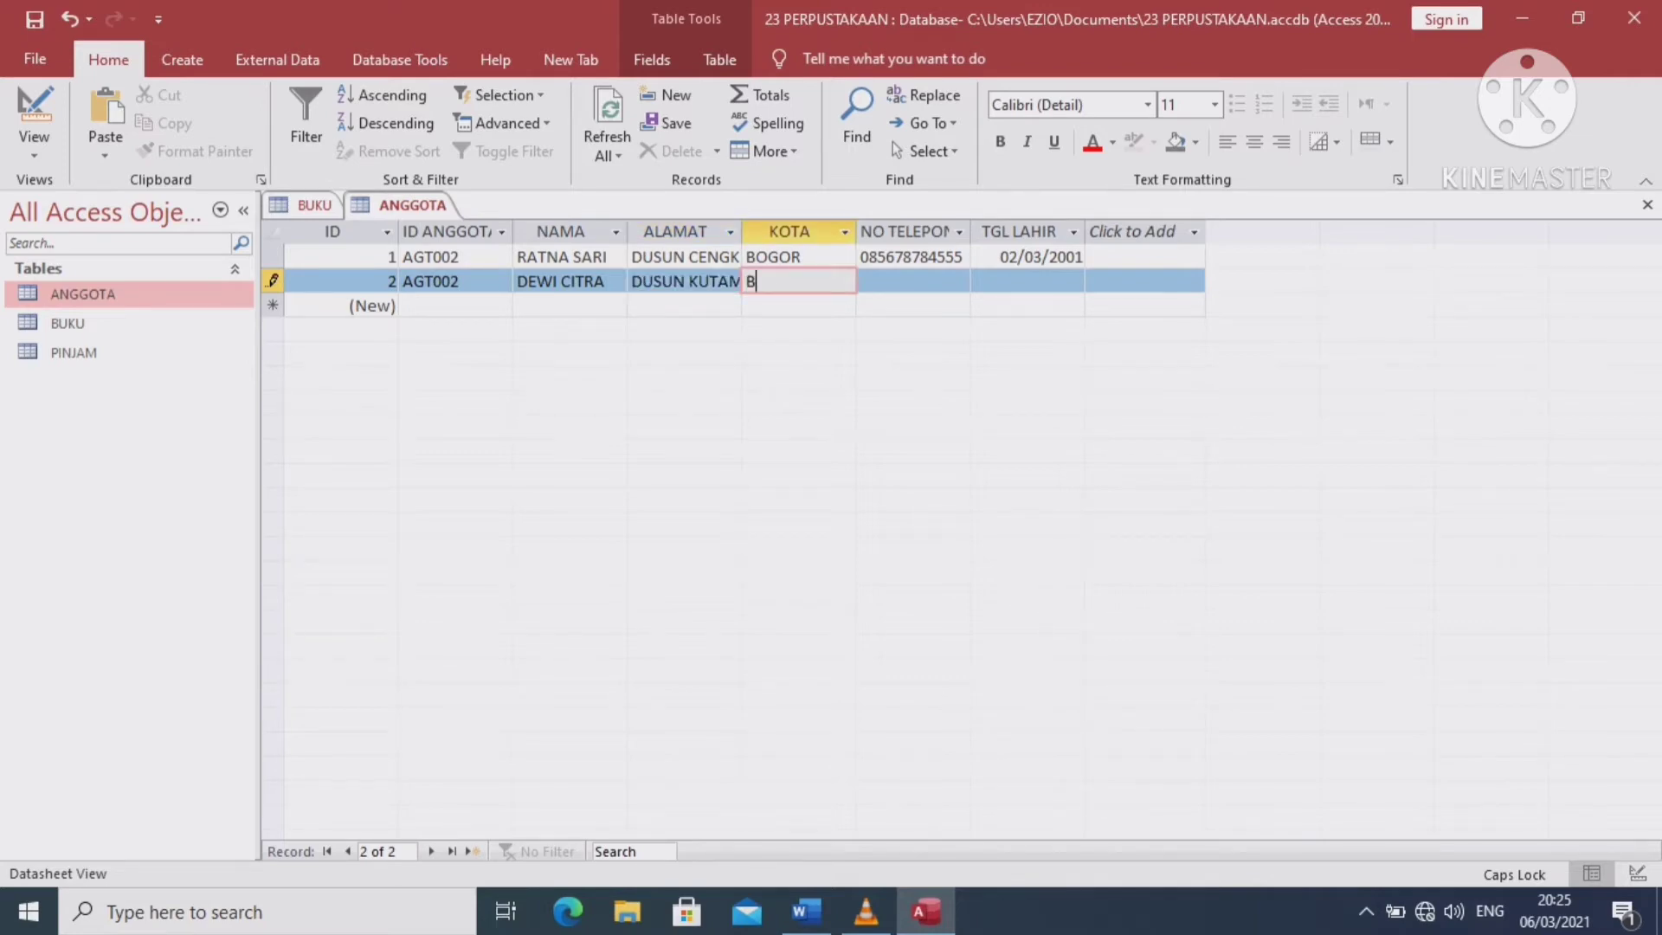
pyautogui.write('SI')
pyautogui.press('Tab')
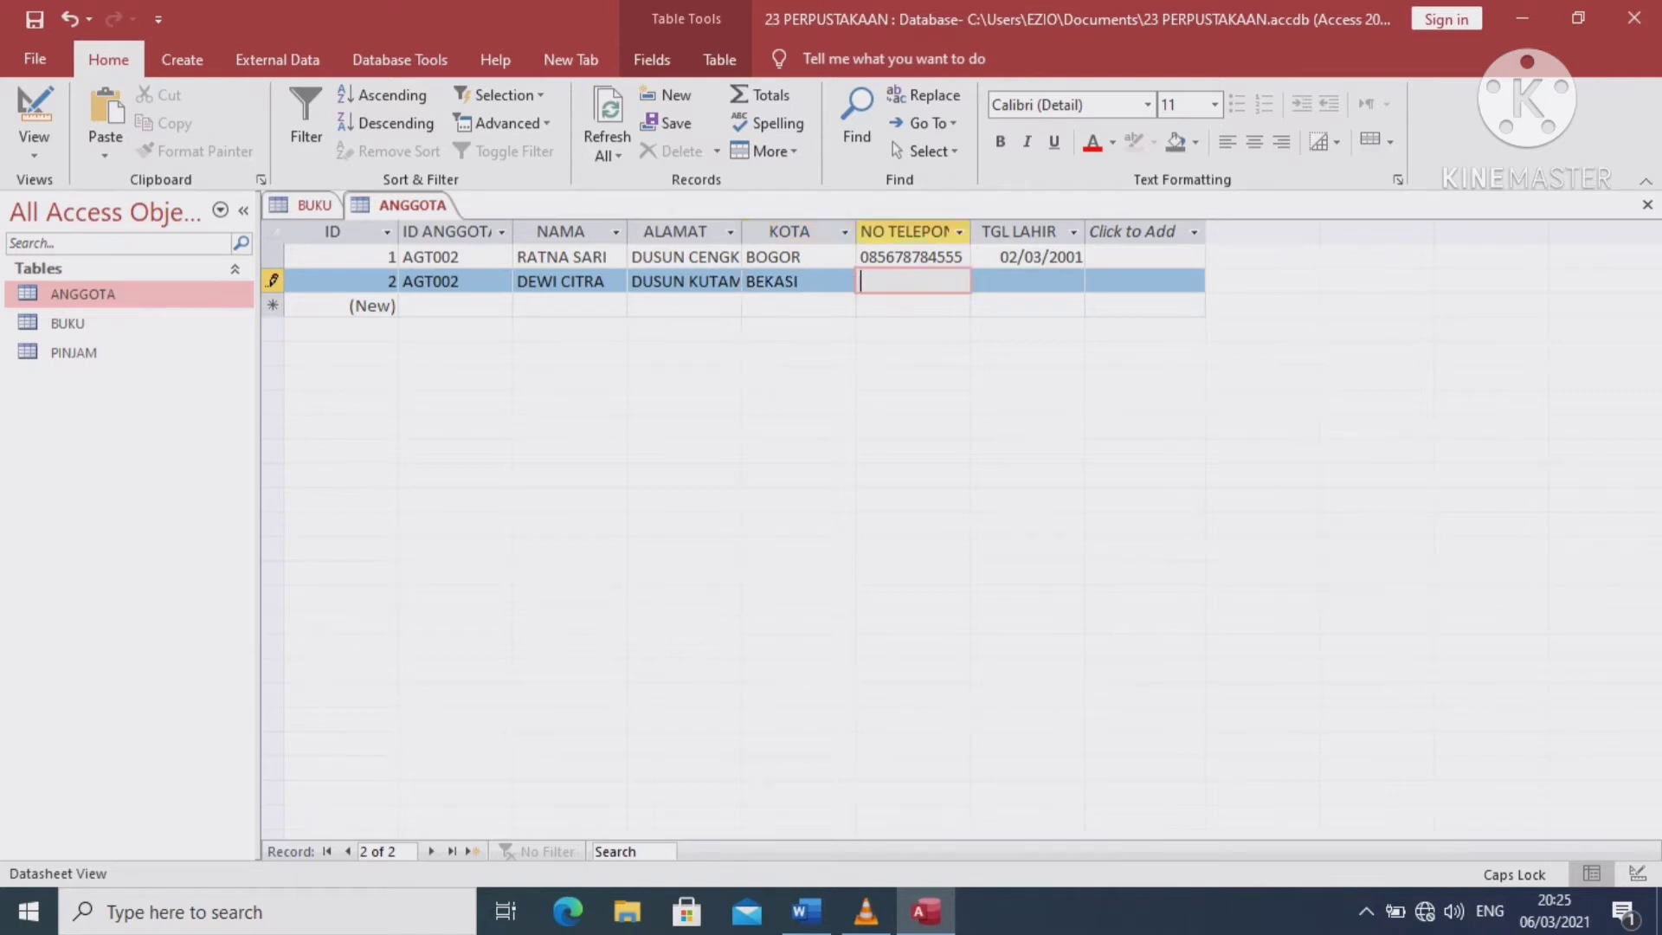
# Set the birth date to 11/12/2000 from the calendar, fixing the year
pyautogui.click(1027, 282)
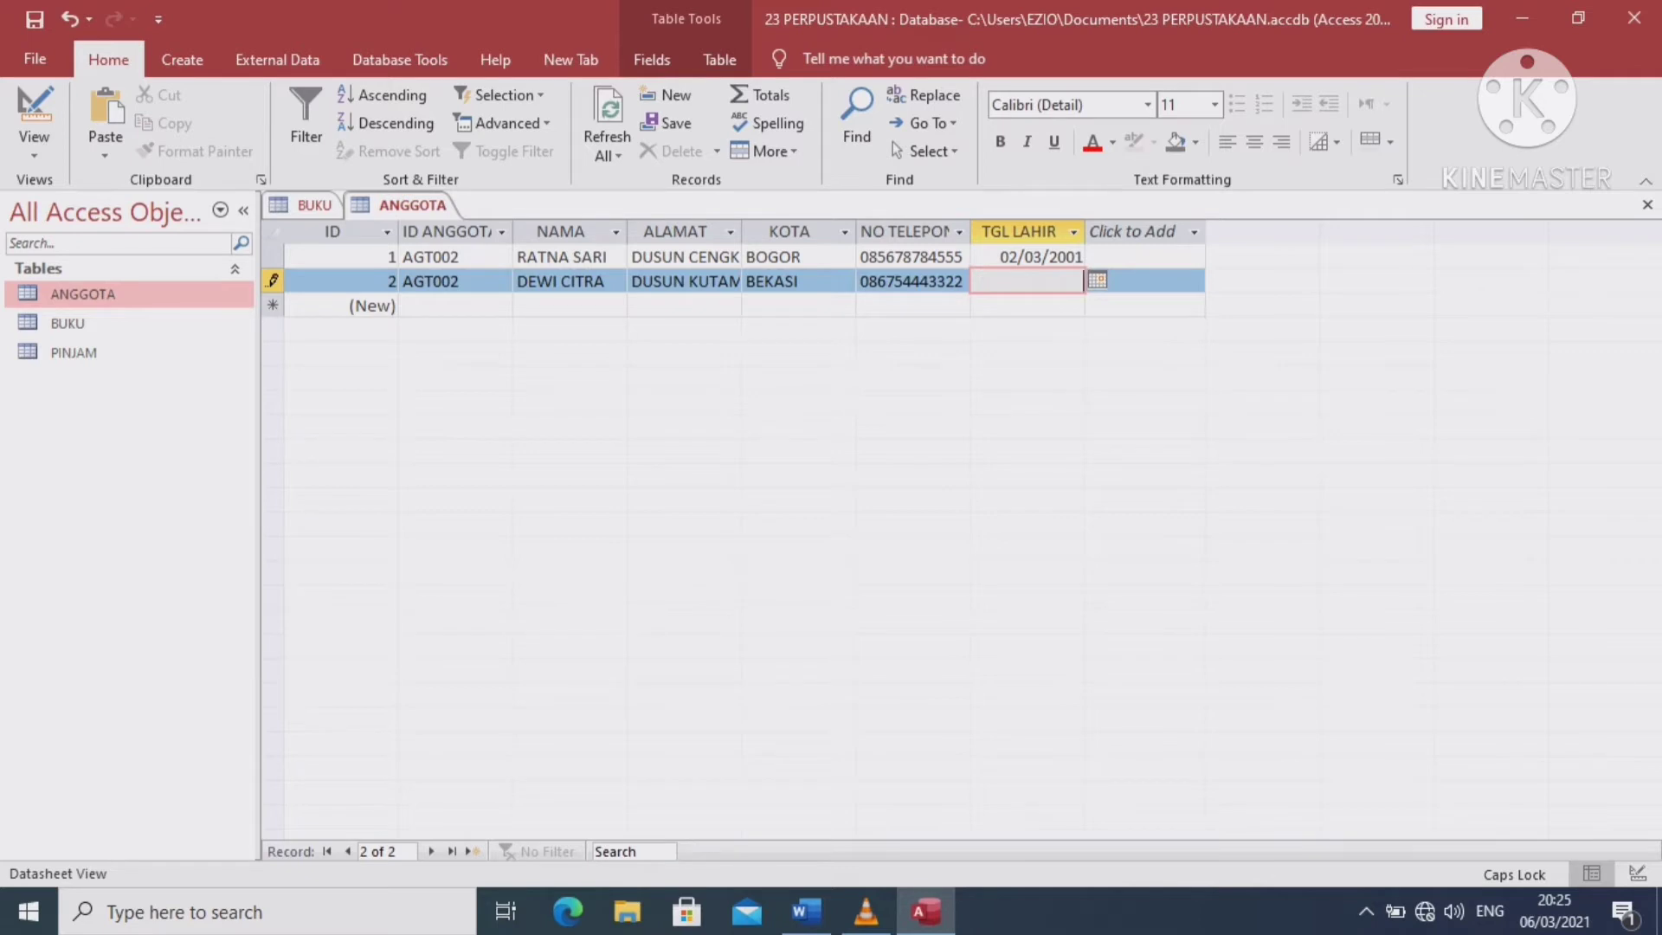
pyautogui.click(1144, 281)
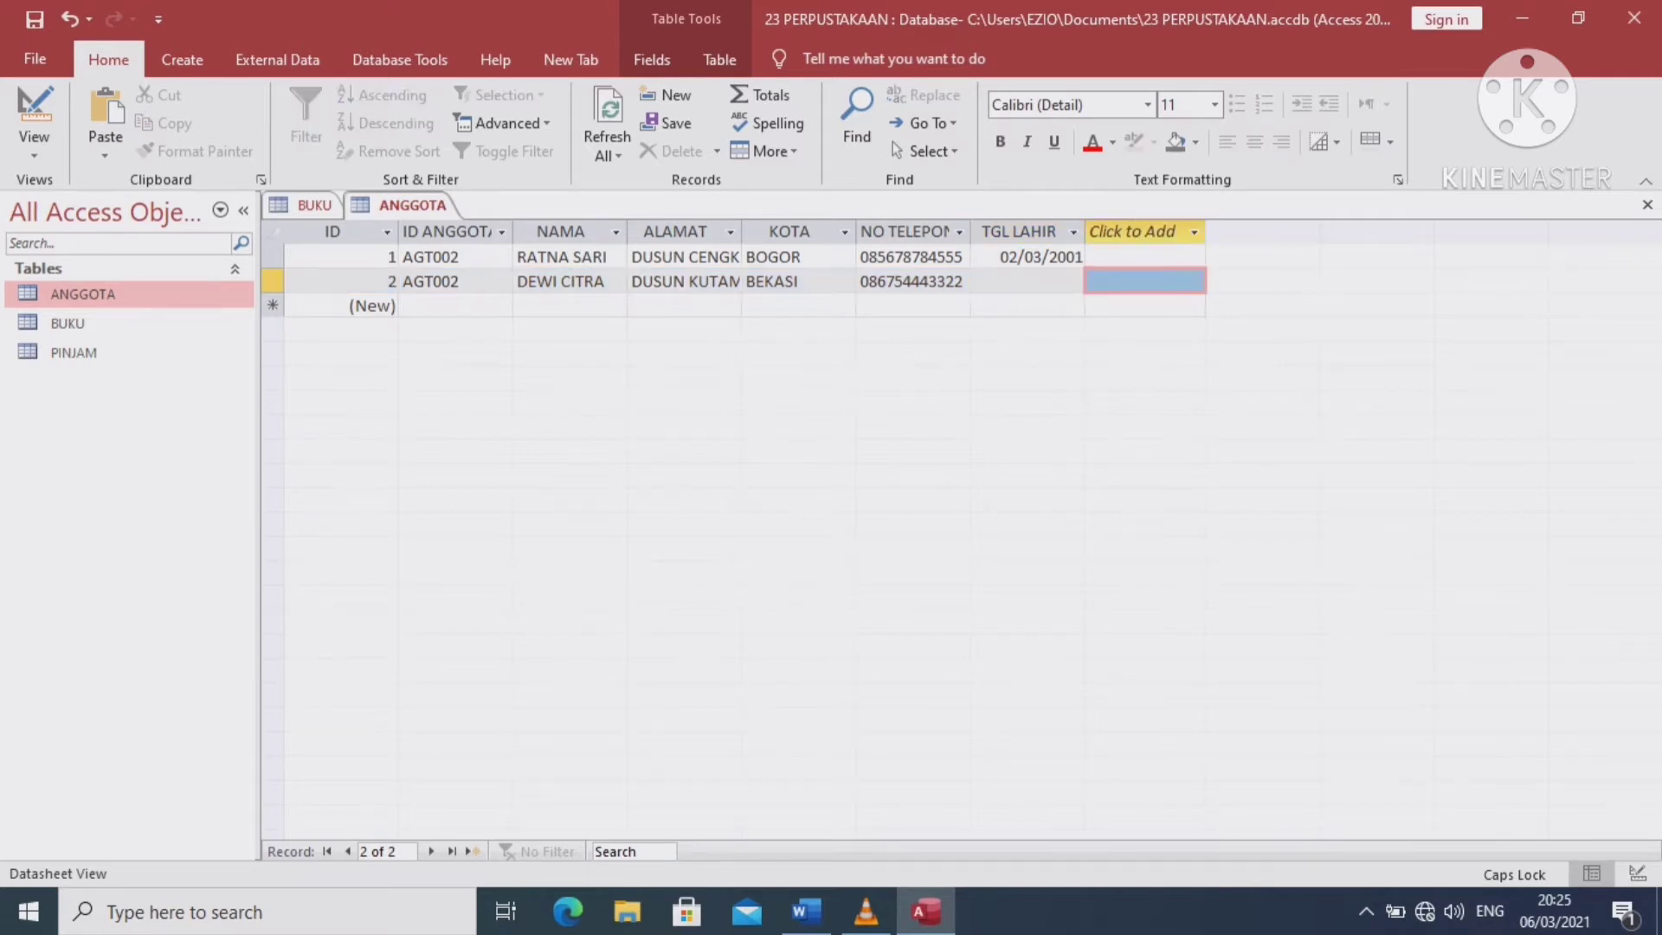
pyautogui.click(1026, 281)
pyautogui.click(1097, 279)
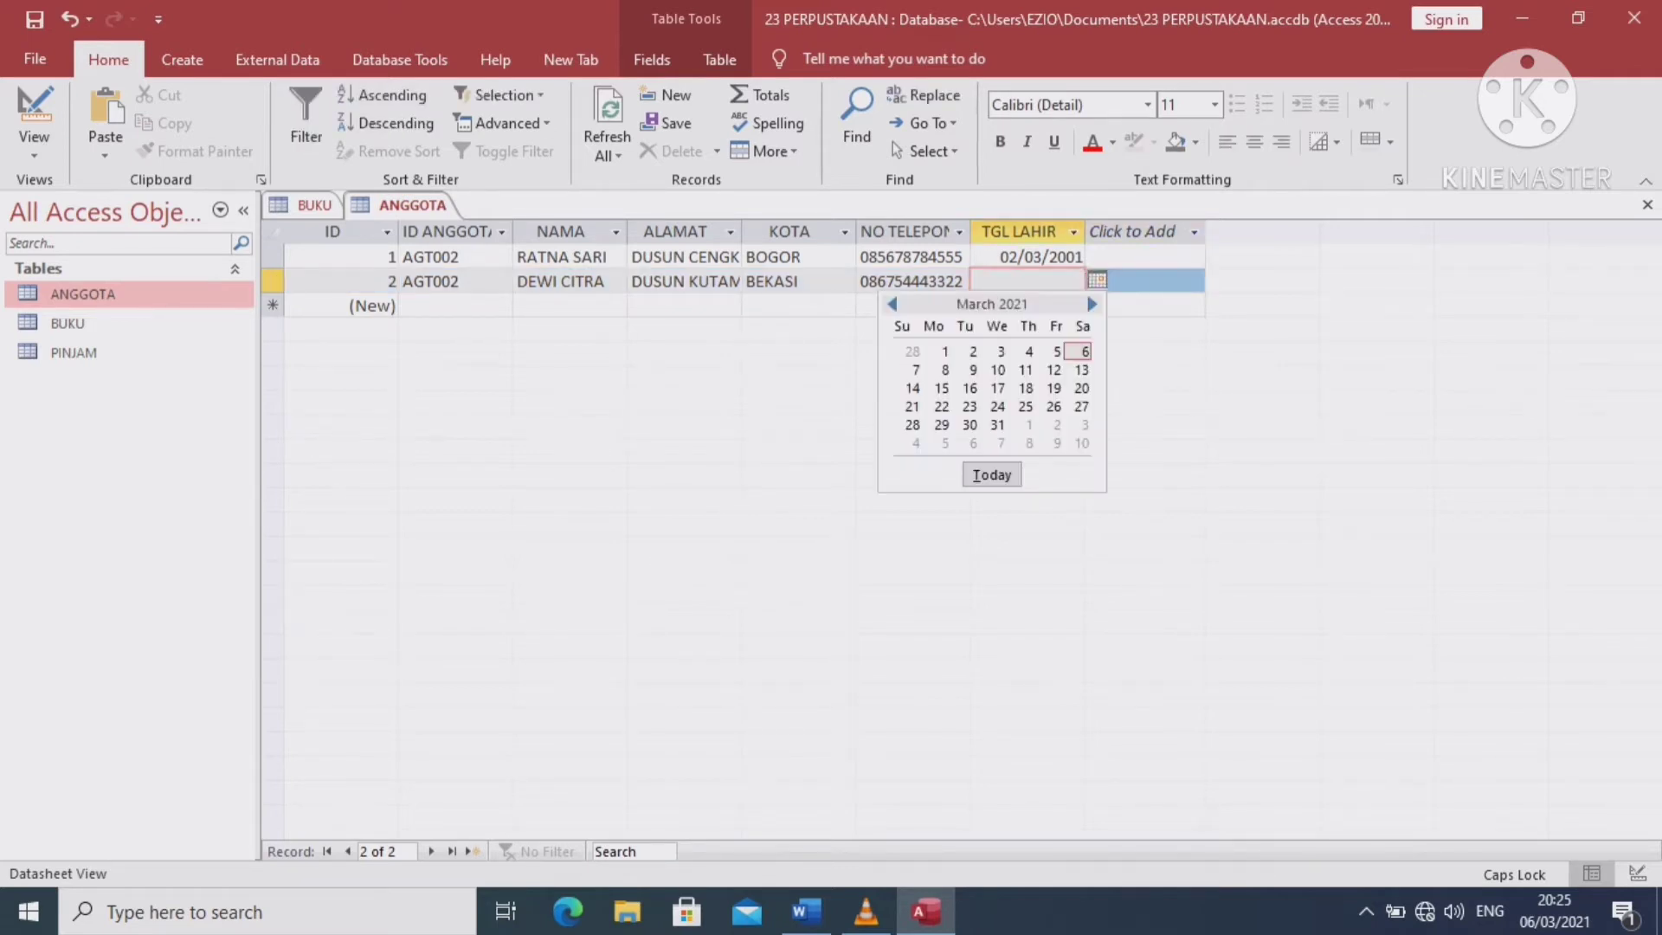
pyautogui.click(893, 304)
pyautogui.click(892, 305)
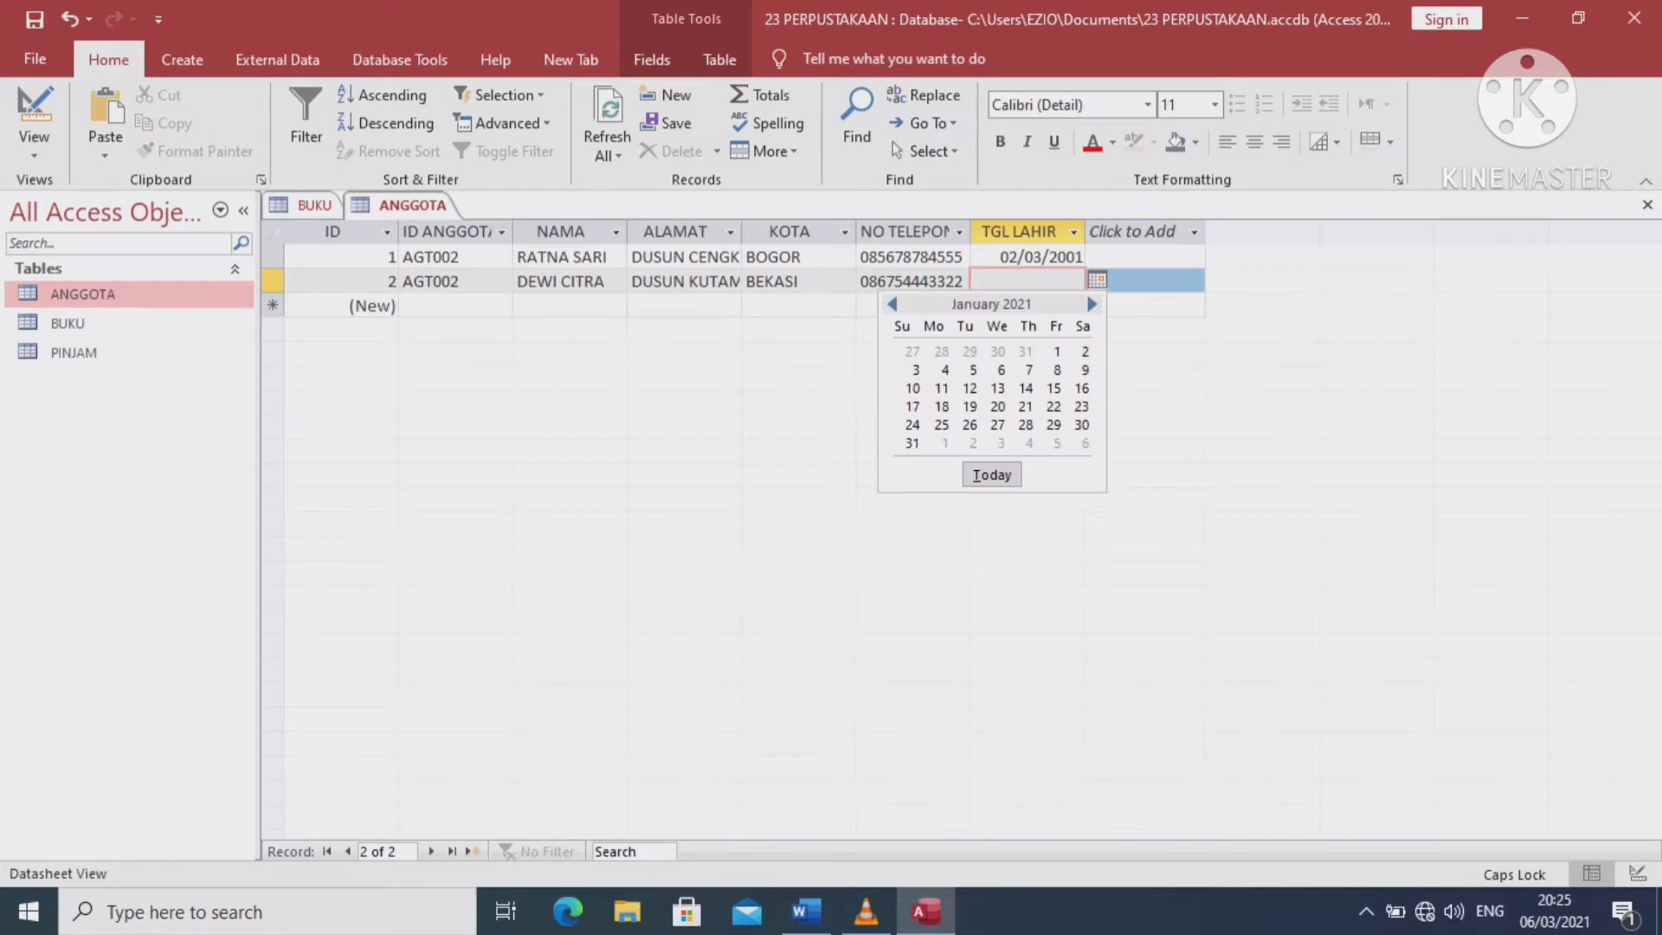
pyautogui.click(893, 305)
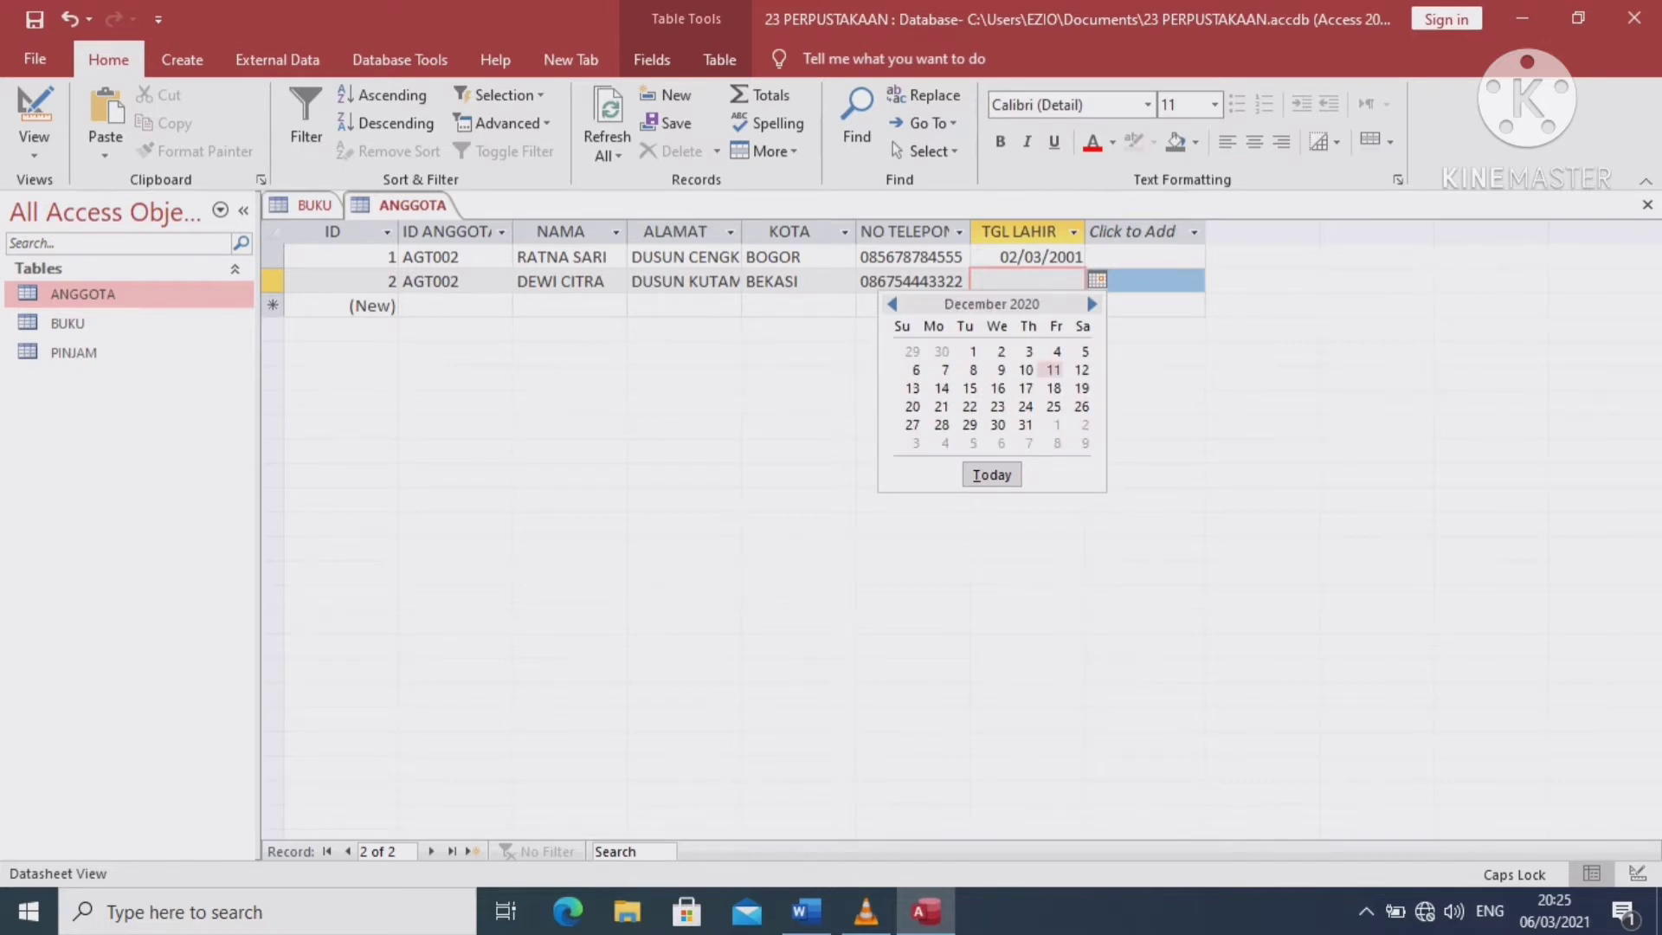
pyautogui.click(1054, 370)
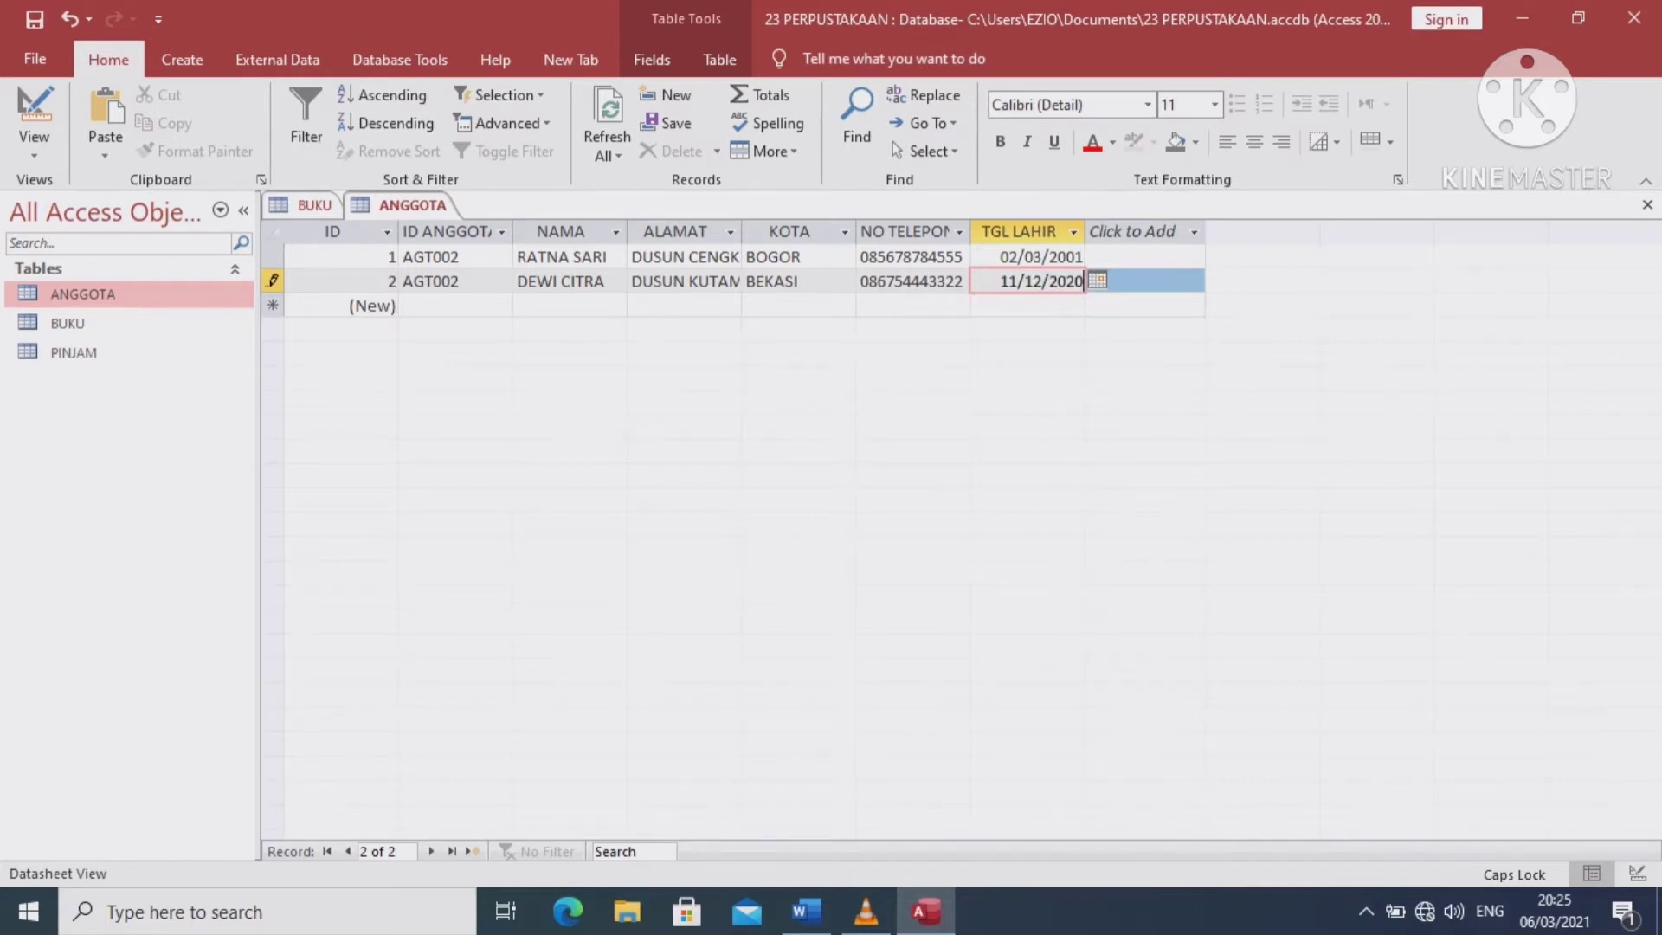
pyautogui.press('BackSpace')
pyautogui.press('BackSpace')
pyautogui.write('00')
# Open PINJAM and enter loan PJ002 for member AGT002 and book B002
pyautogui.doubleClick(74, 352)
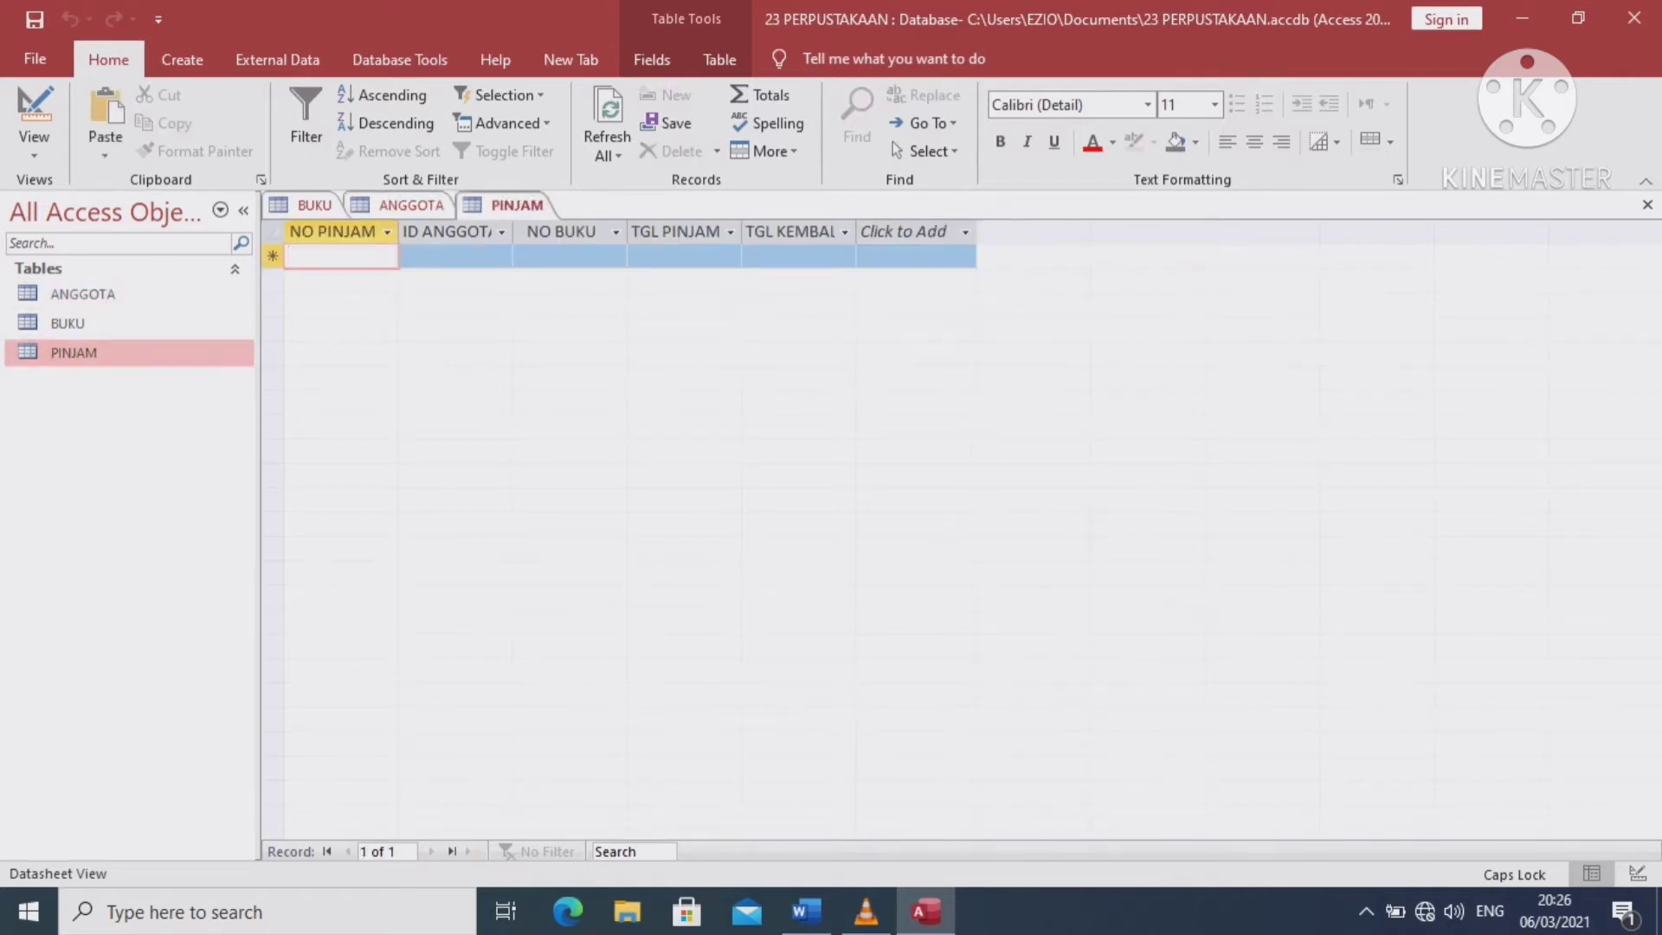
pyautogui.write('PJ002')
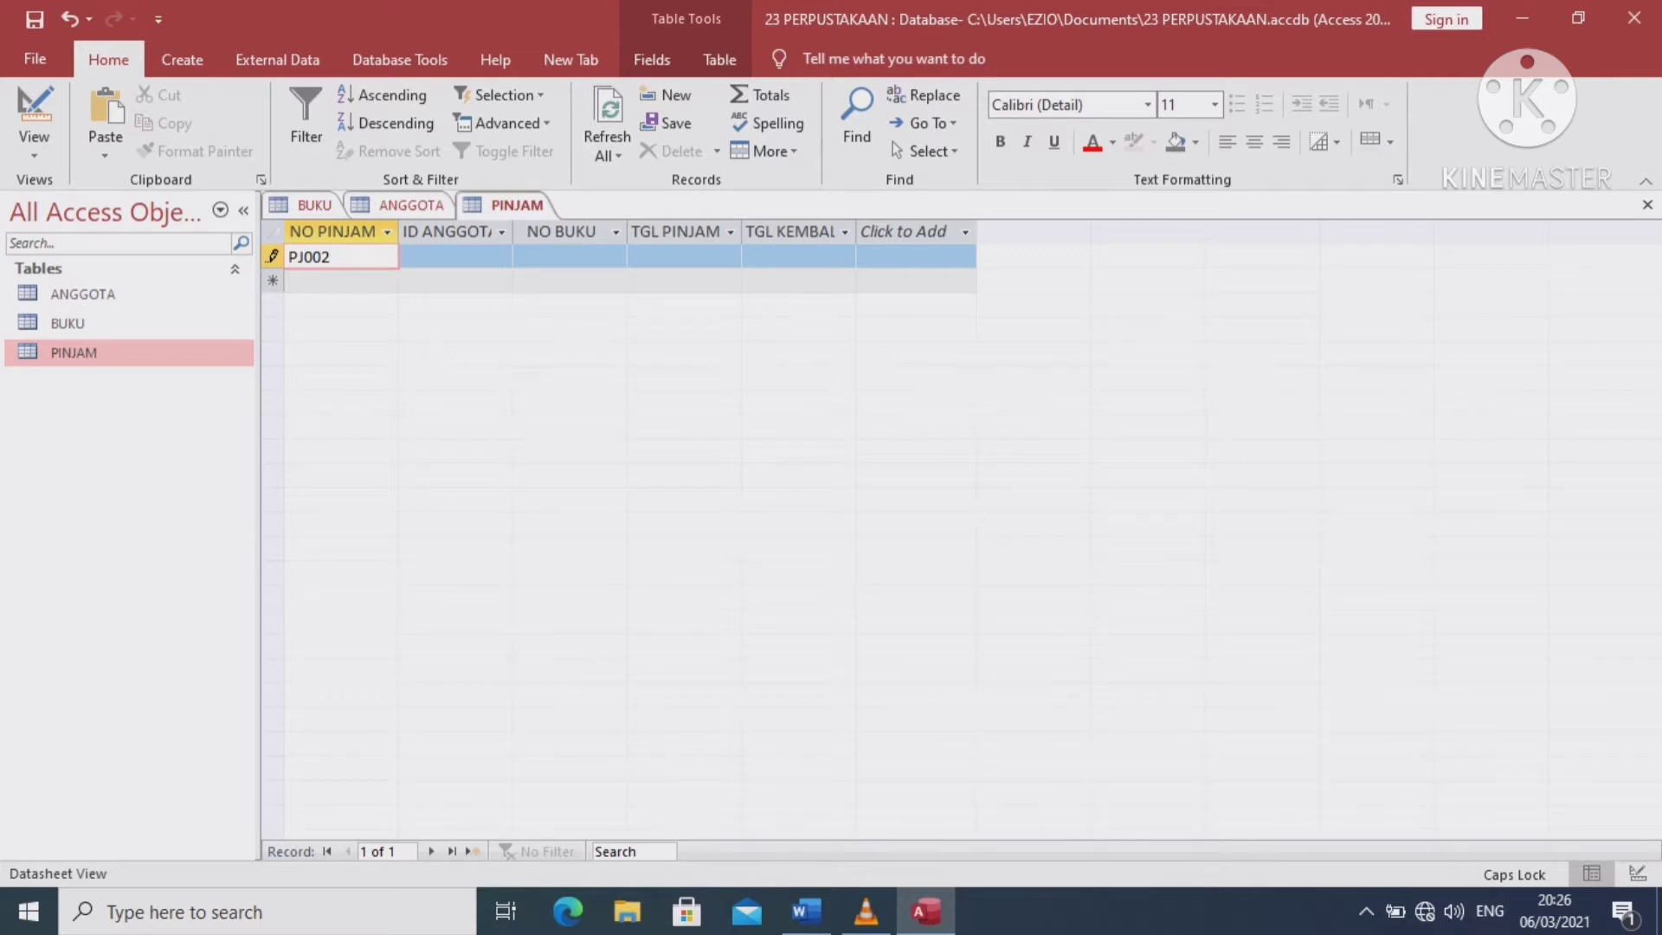
pyautogui.write('AG00')
pyautogui.press('BackSpace')
pyautogui.press('BackSpace')
pyautogui.press('BackSpace')
pyautogui.press('BackSpace')
pyautogui.press('BackSpace')
pyautogui.write('2')
pyautogui.click(455, 257)
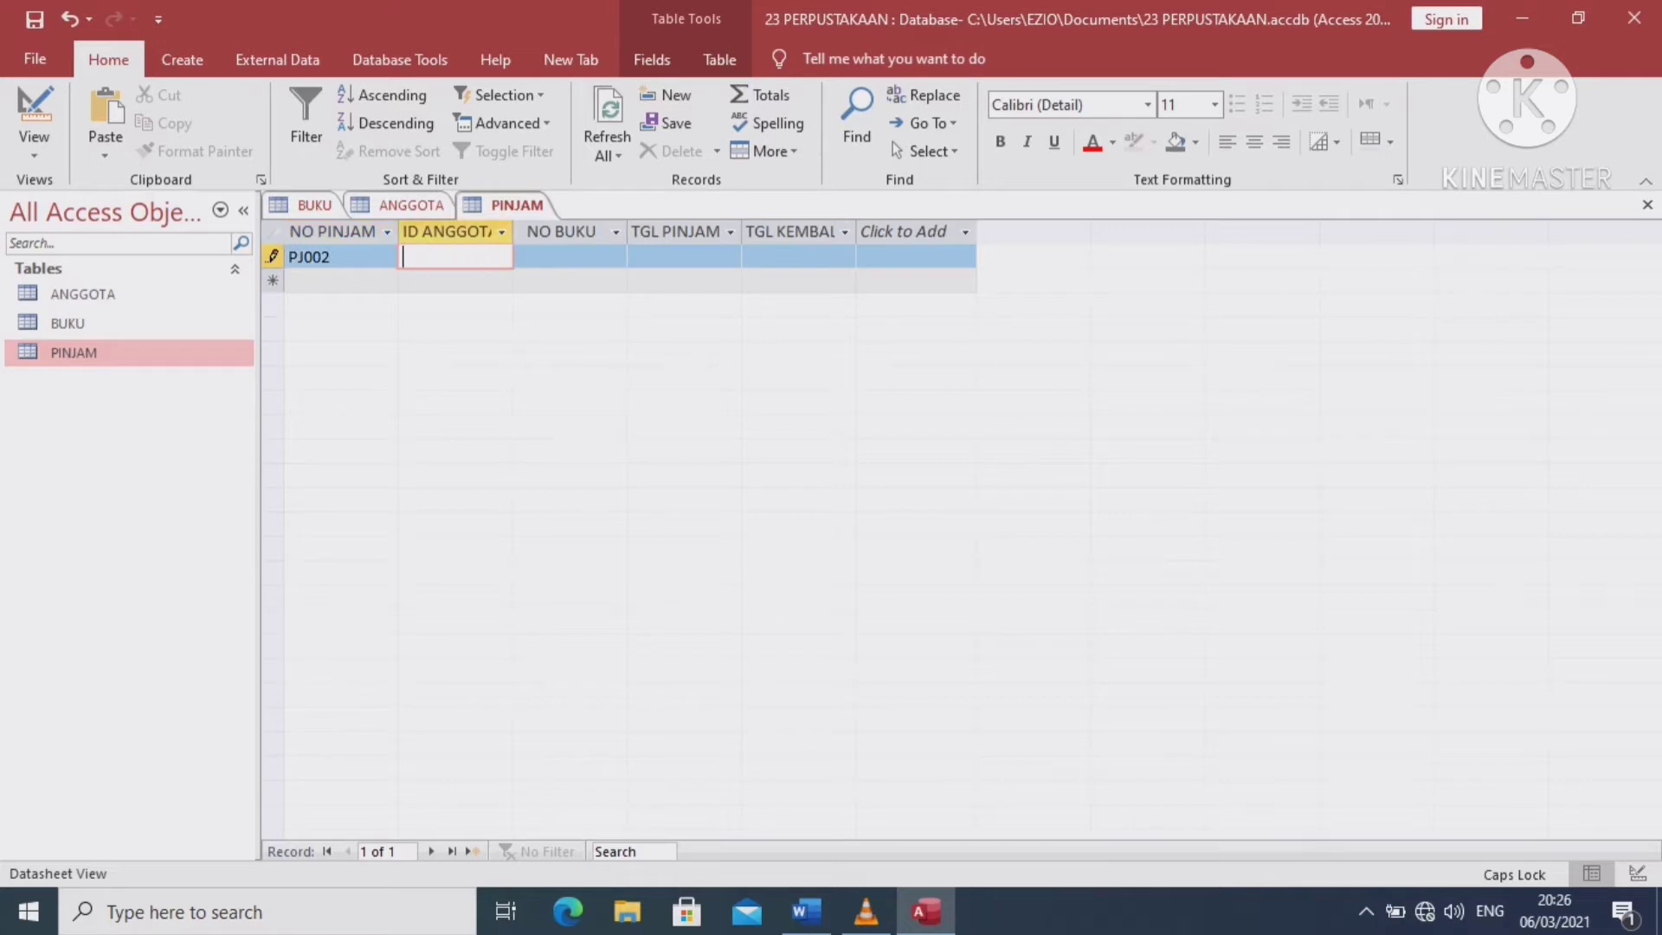
pyautogui.write('AGT002')
pyautogui.click(569, 256)
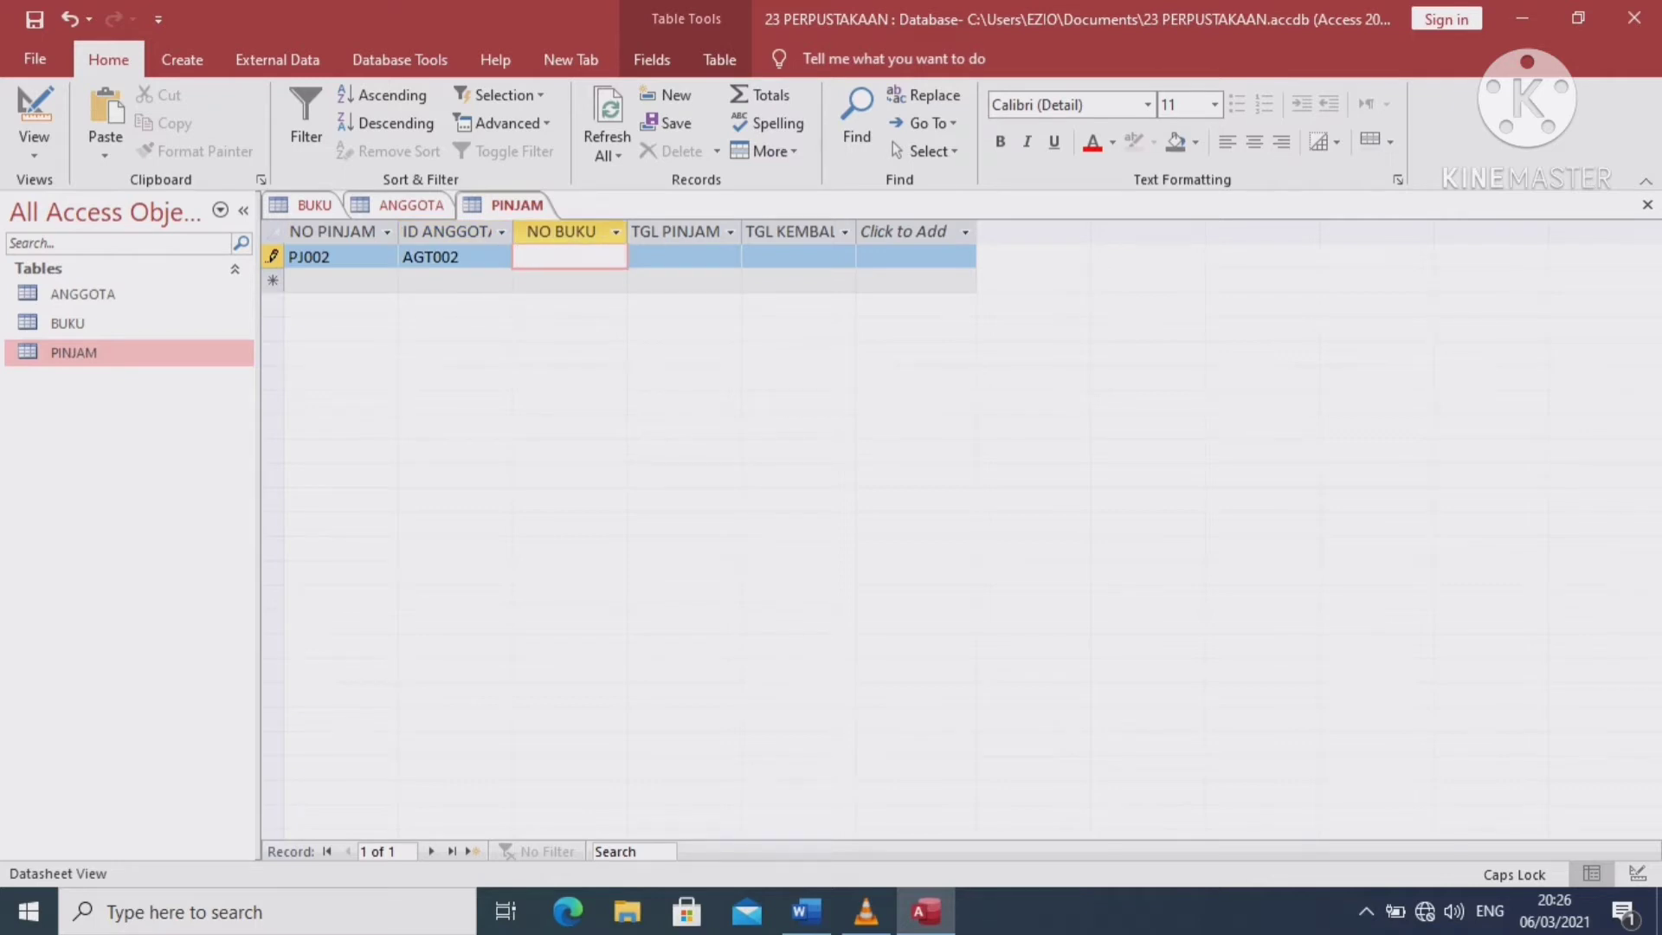
pyautogui.write('B002')
# Set loan date 05/03/2021 and return date 12/03/2021, then save the record
pyautogui.click(684, 256)
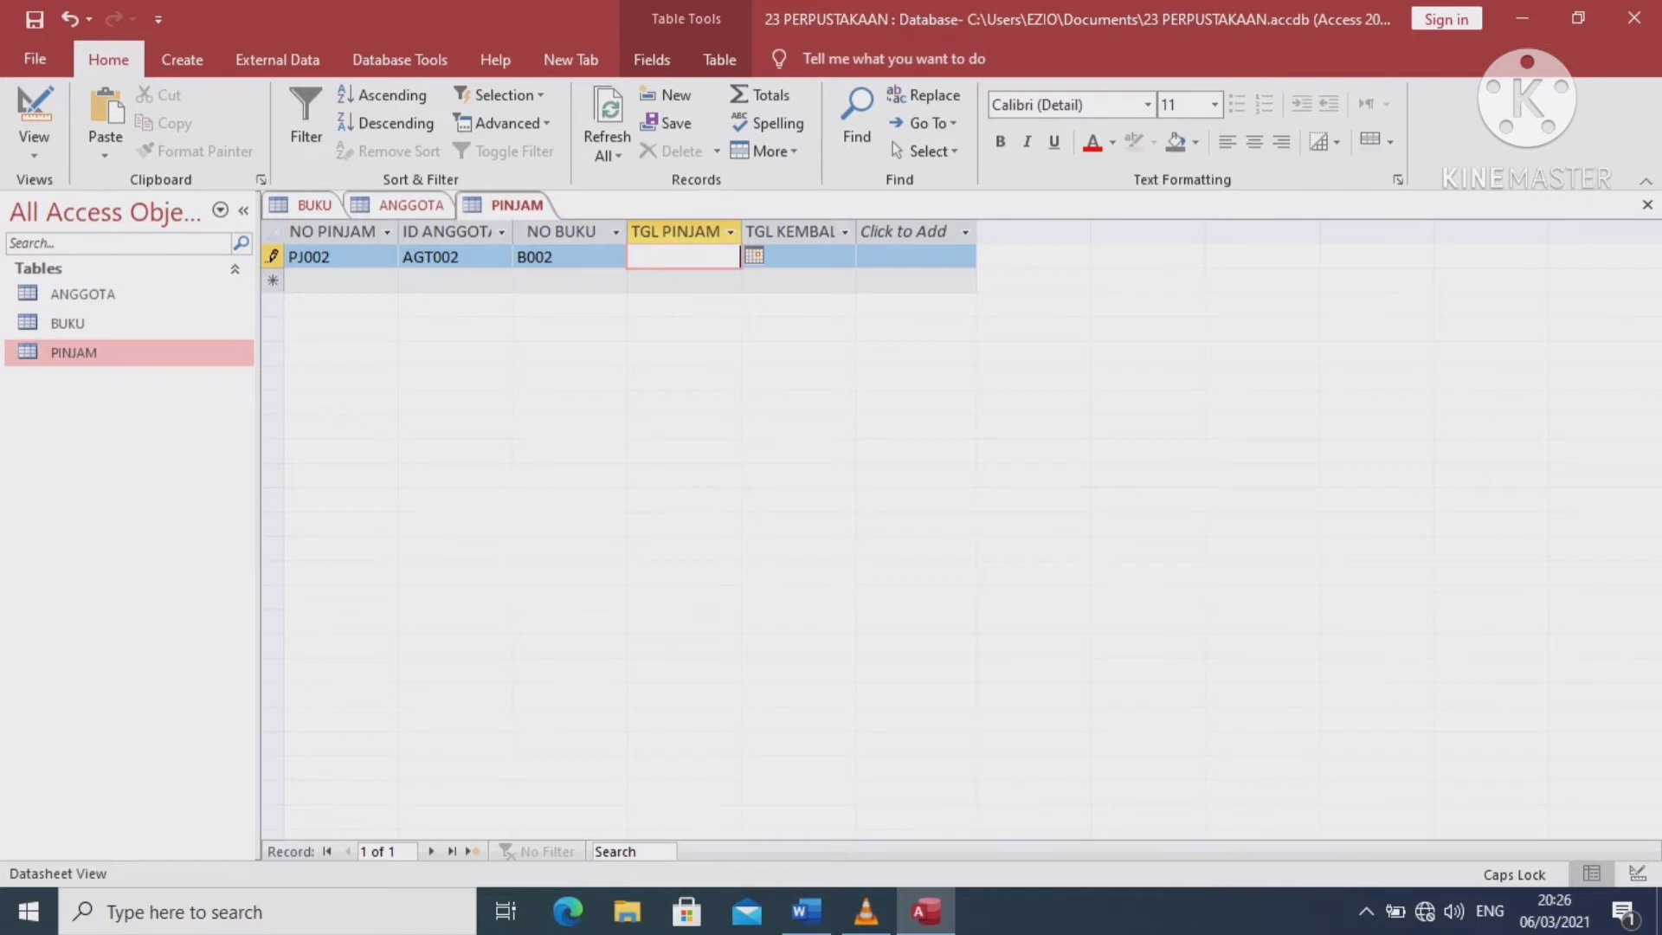
pyautogui.click(754, 256)
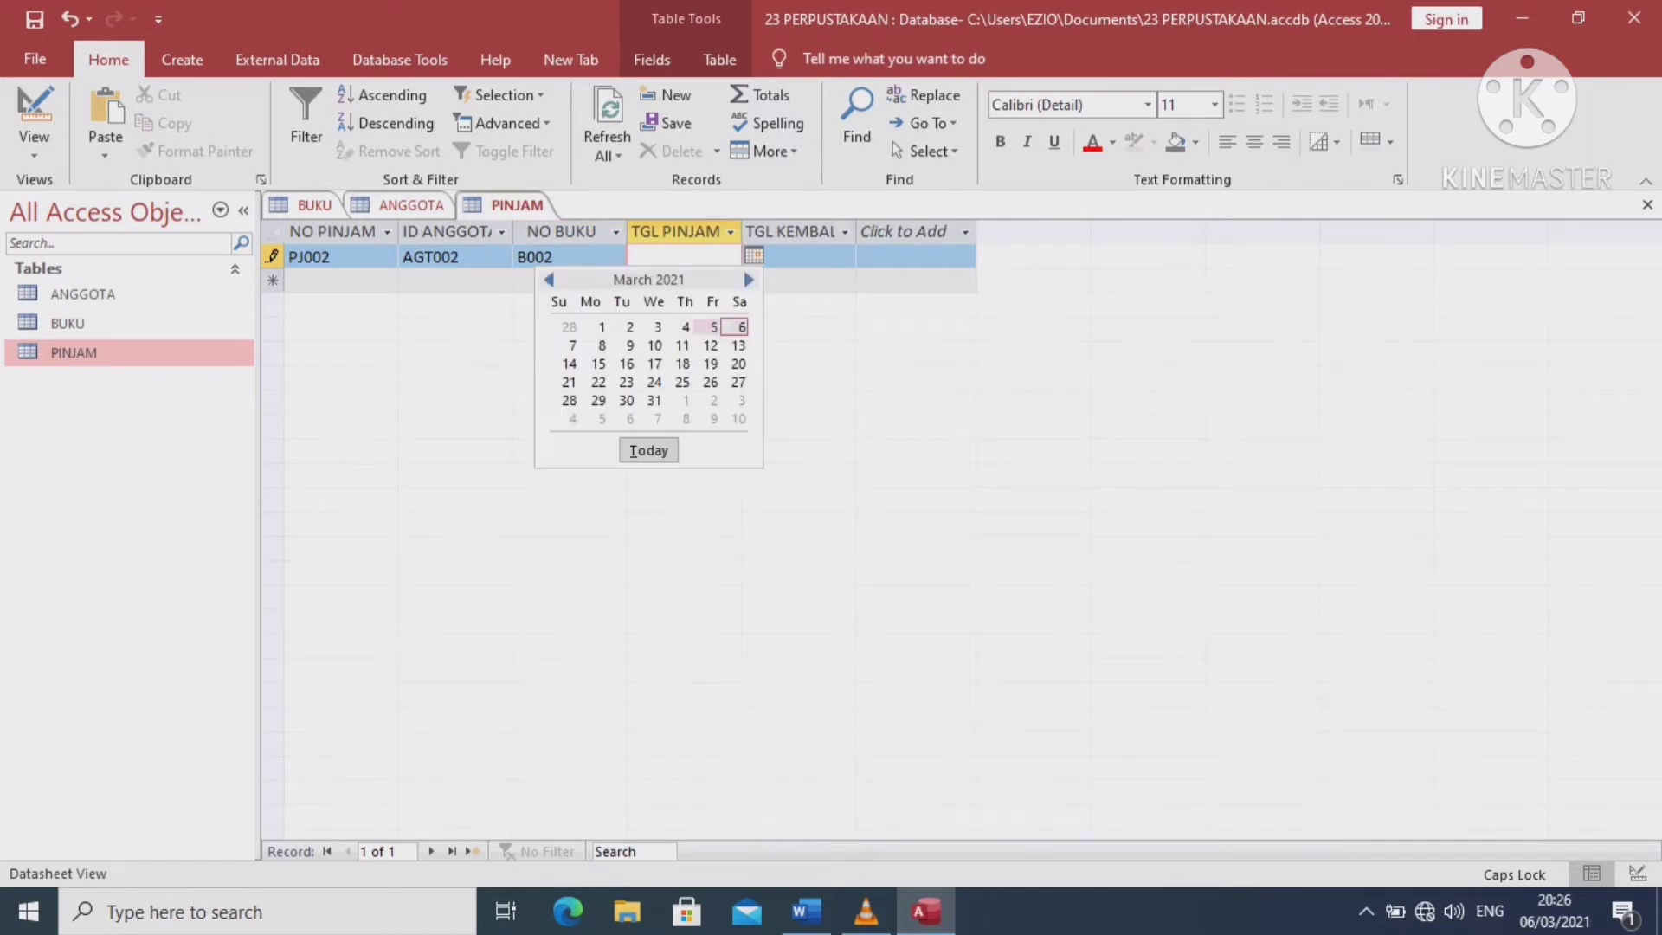
pyautogui.click(709, 328)
pyautogui.click(798, 256)
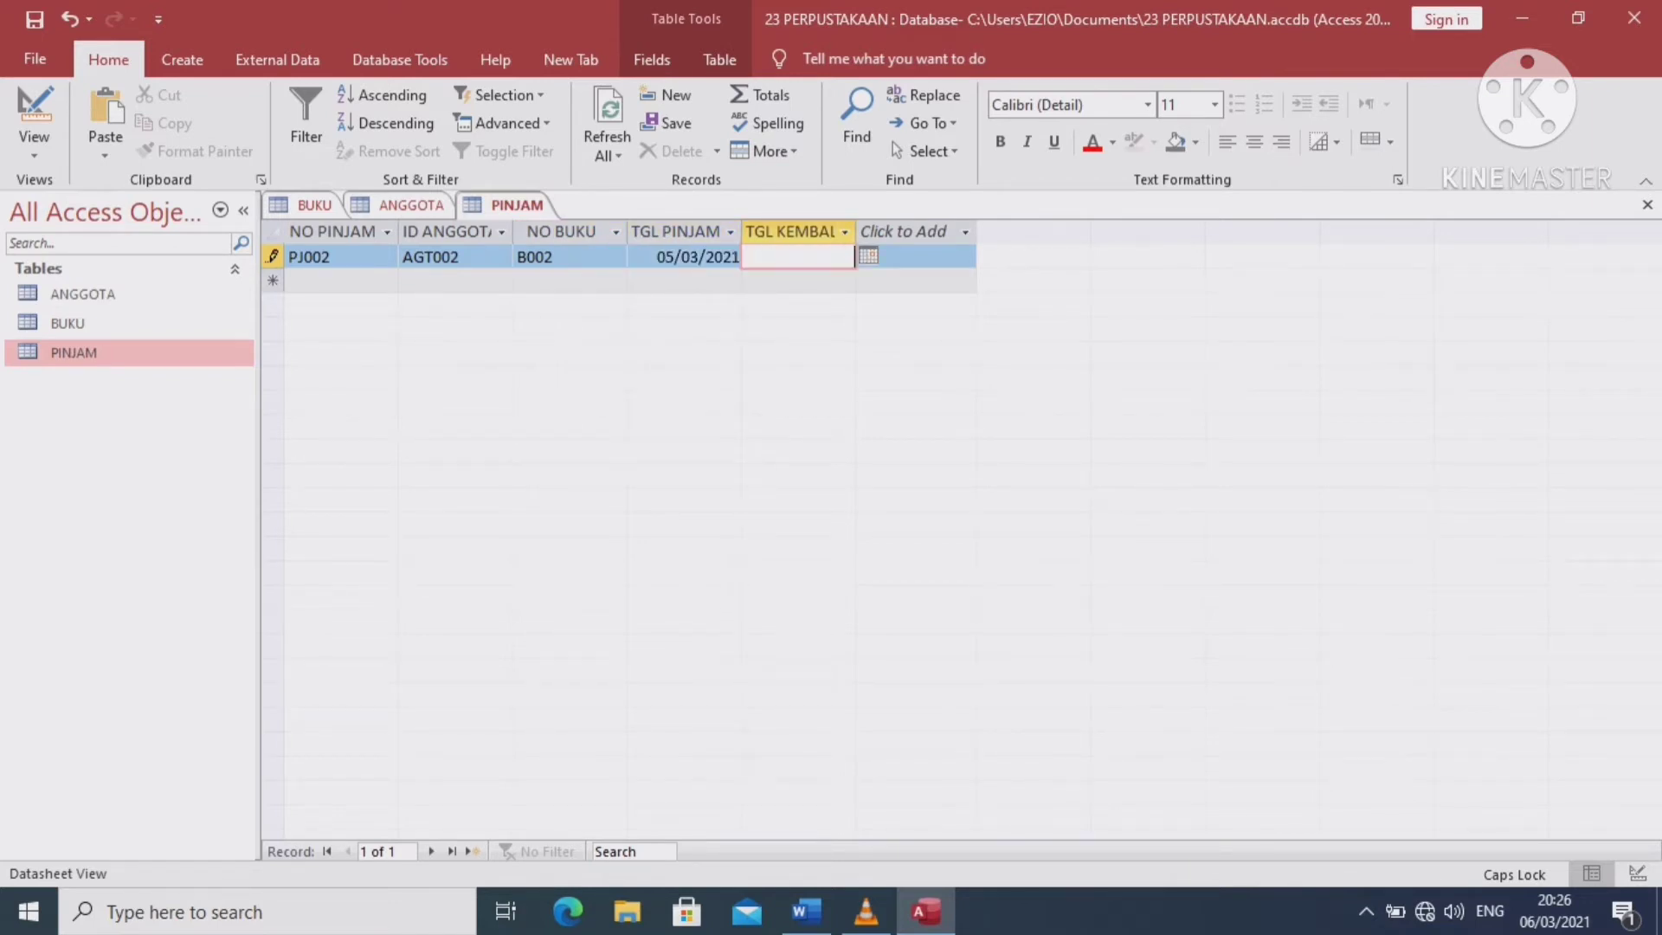
pyautogui.click(868, 255)
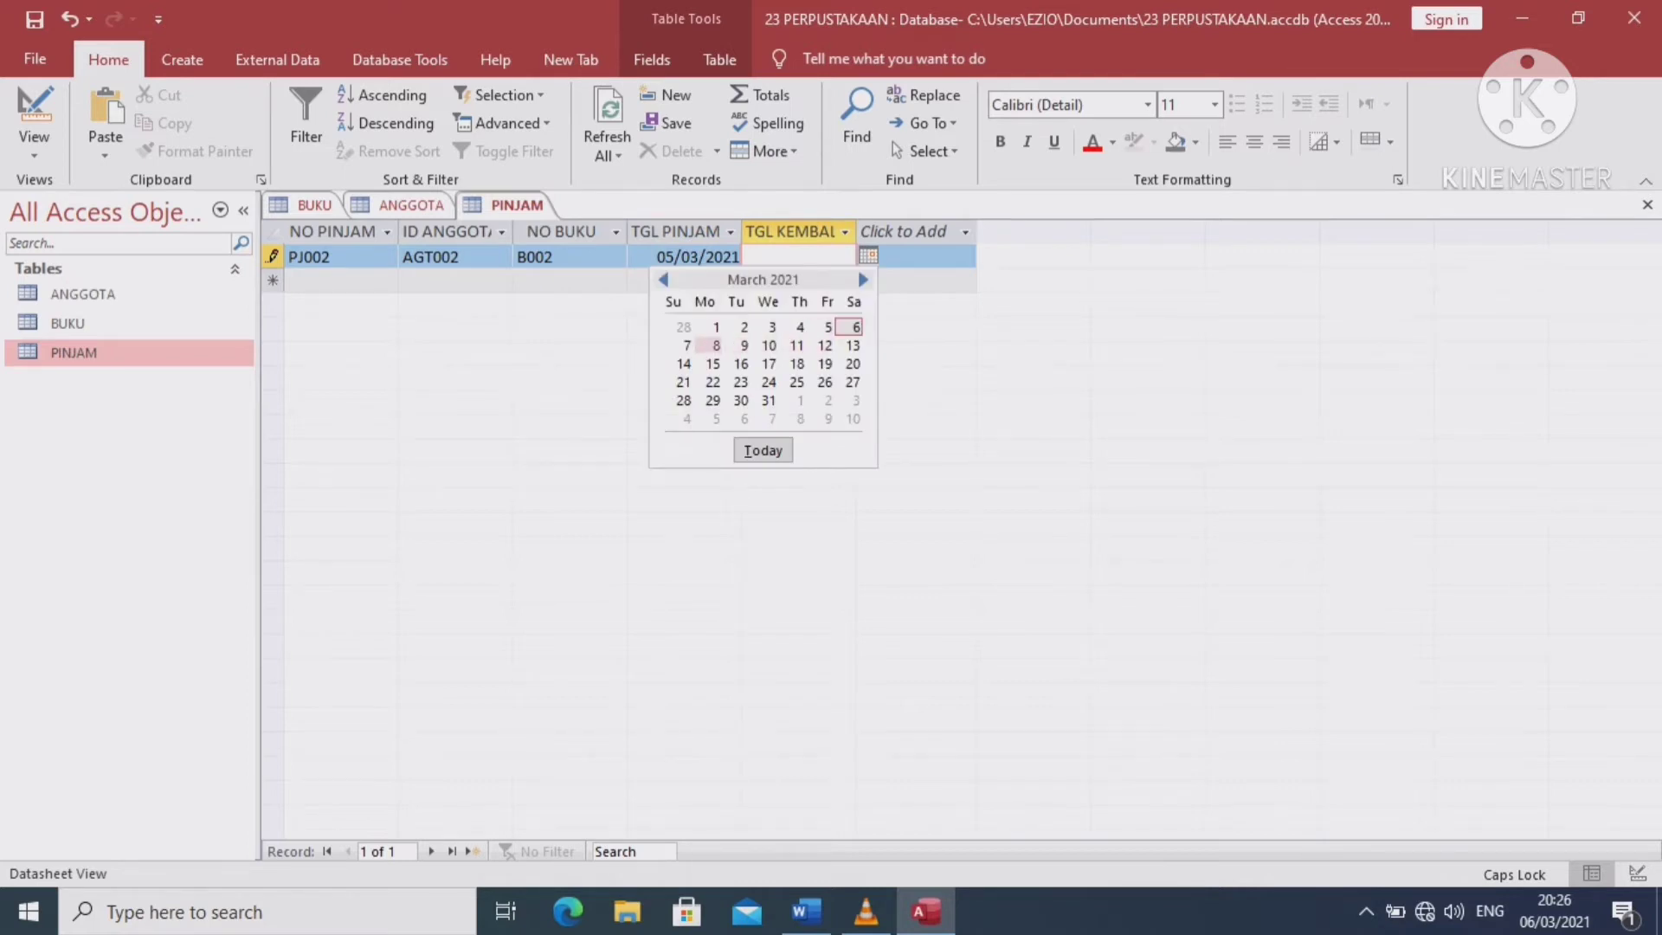
pyautogui.click(824, 345)
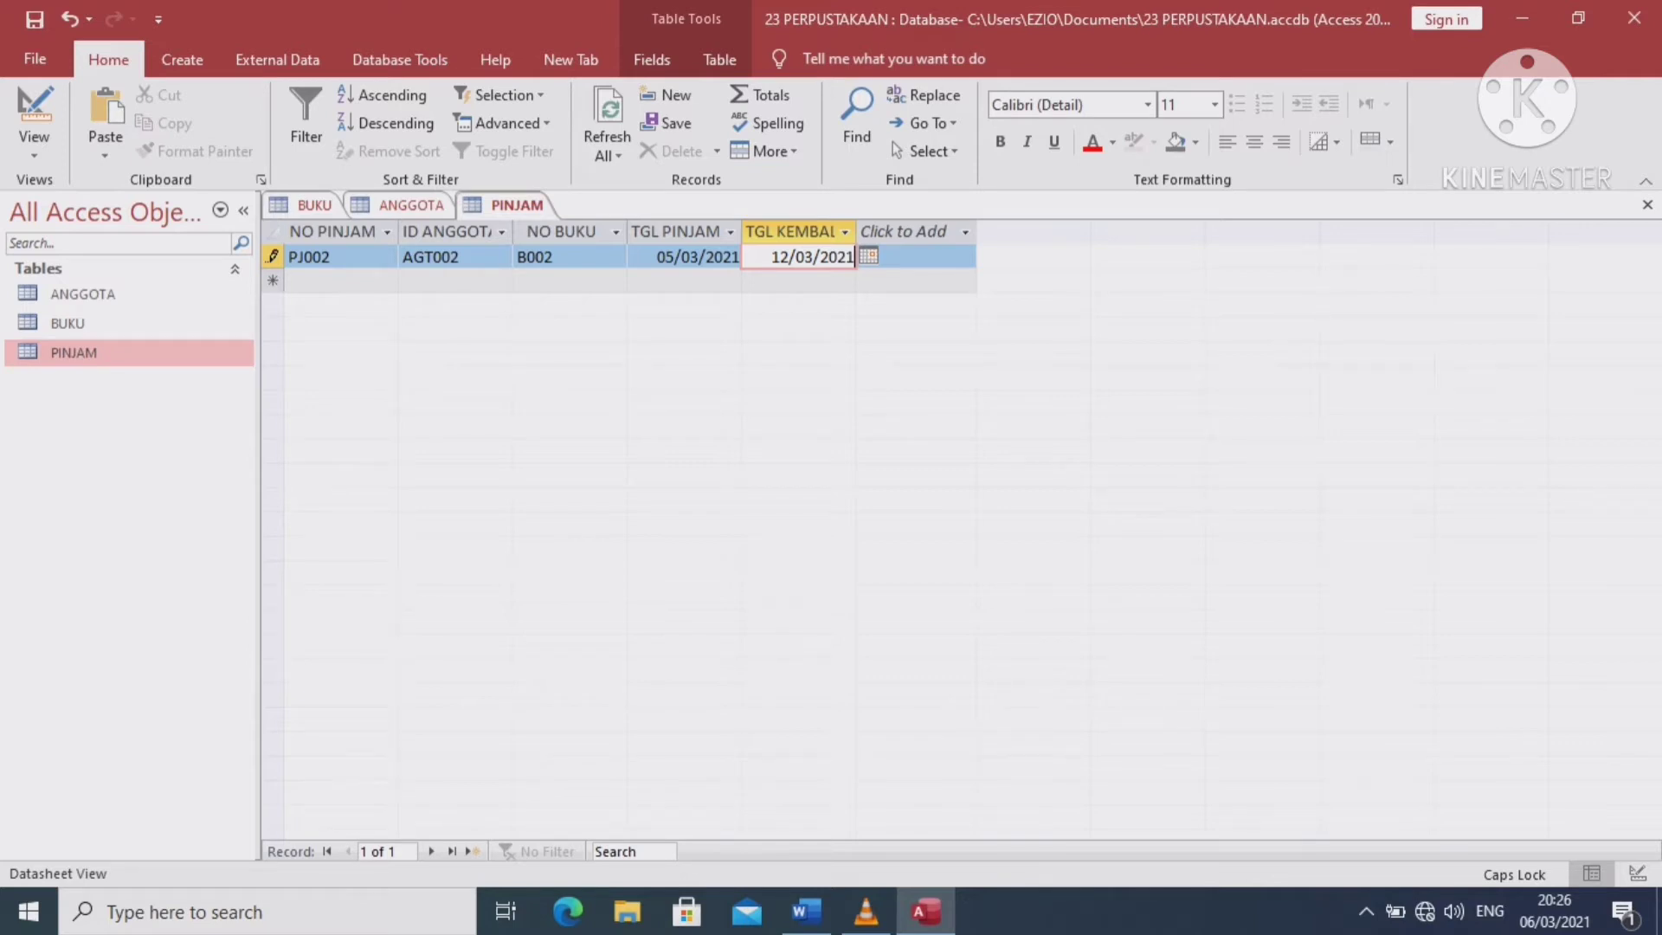
pyautogui.click(35, 19)
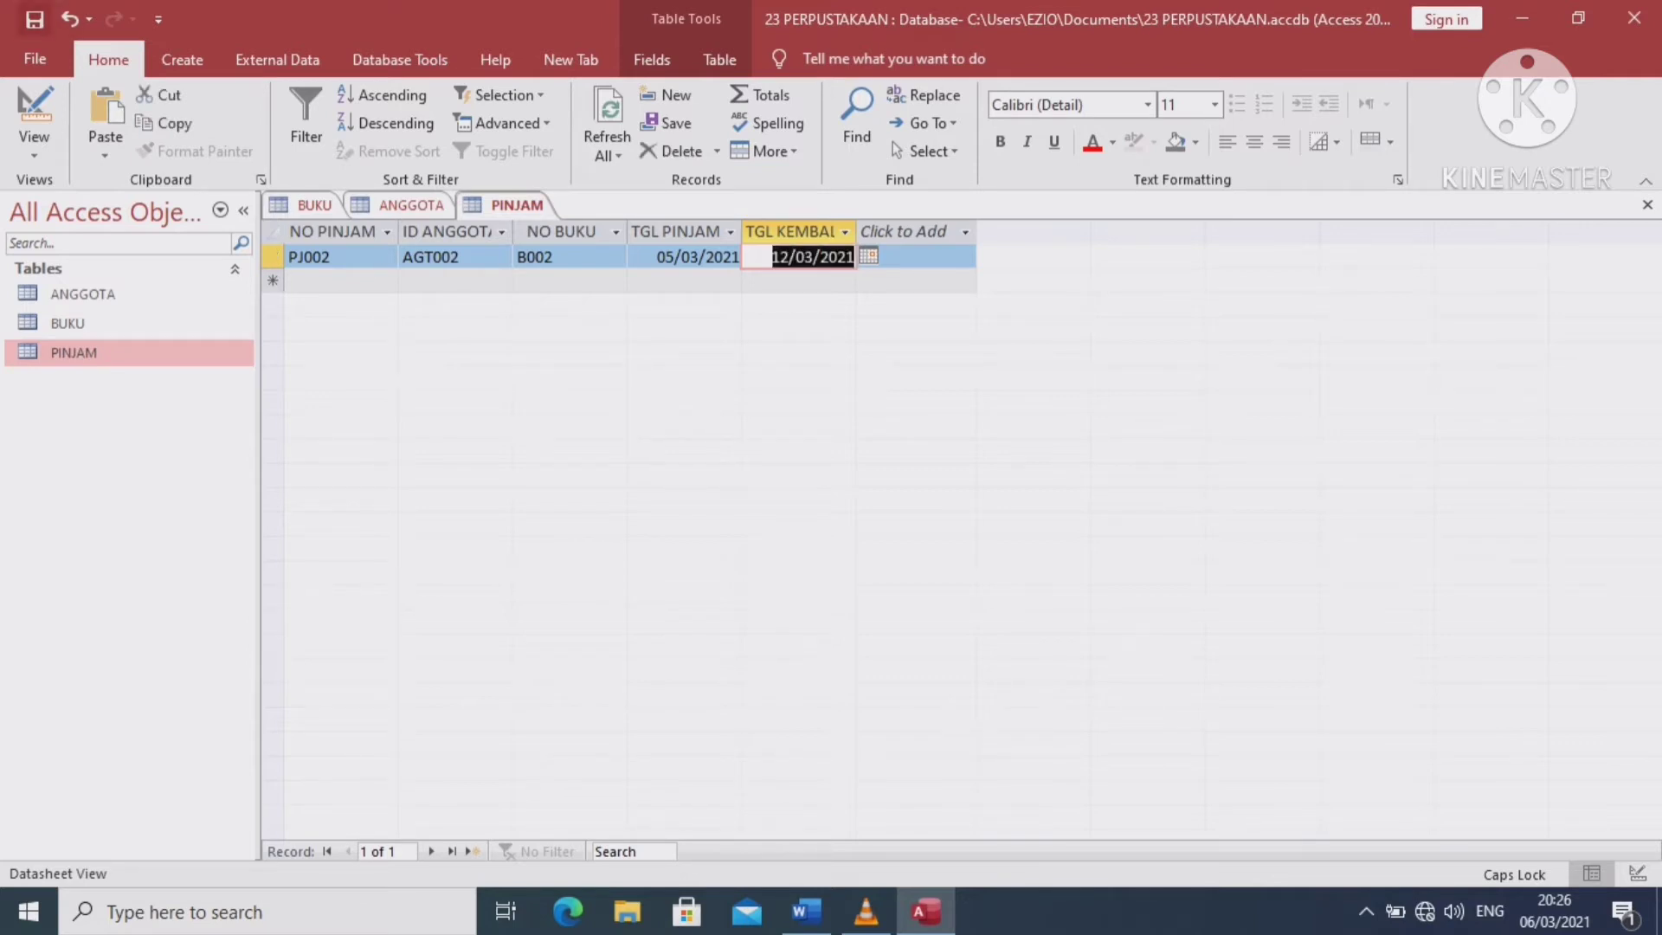
# Save the ANGGOTA and BUKU tables, ending on the BUKU datasheet
pyautogui.click(412, 205)
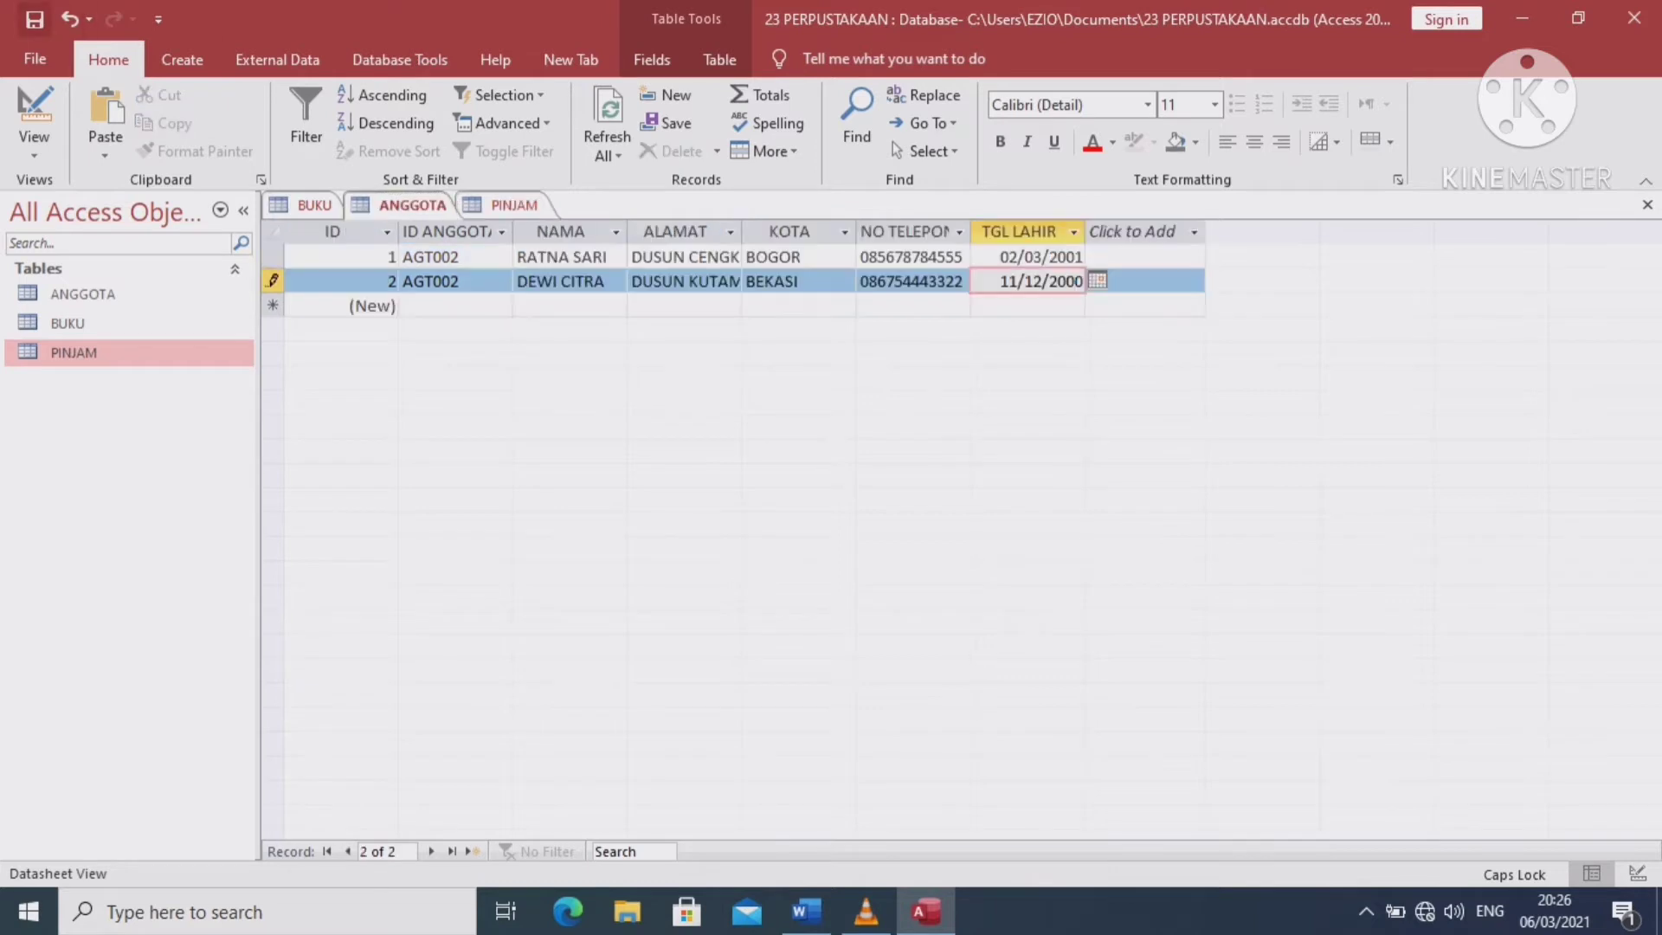
pyautogui.click(34, 19)
pyautogui.click(313, 205)
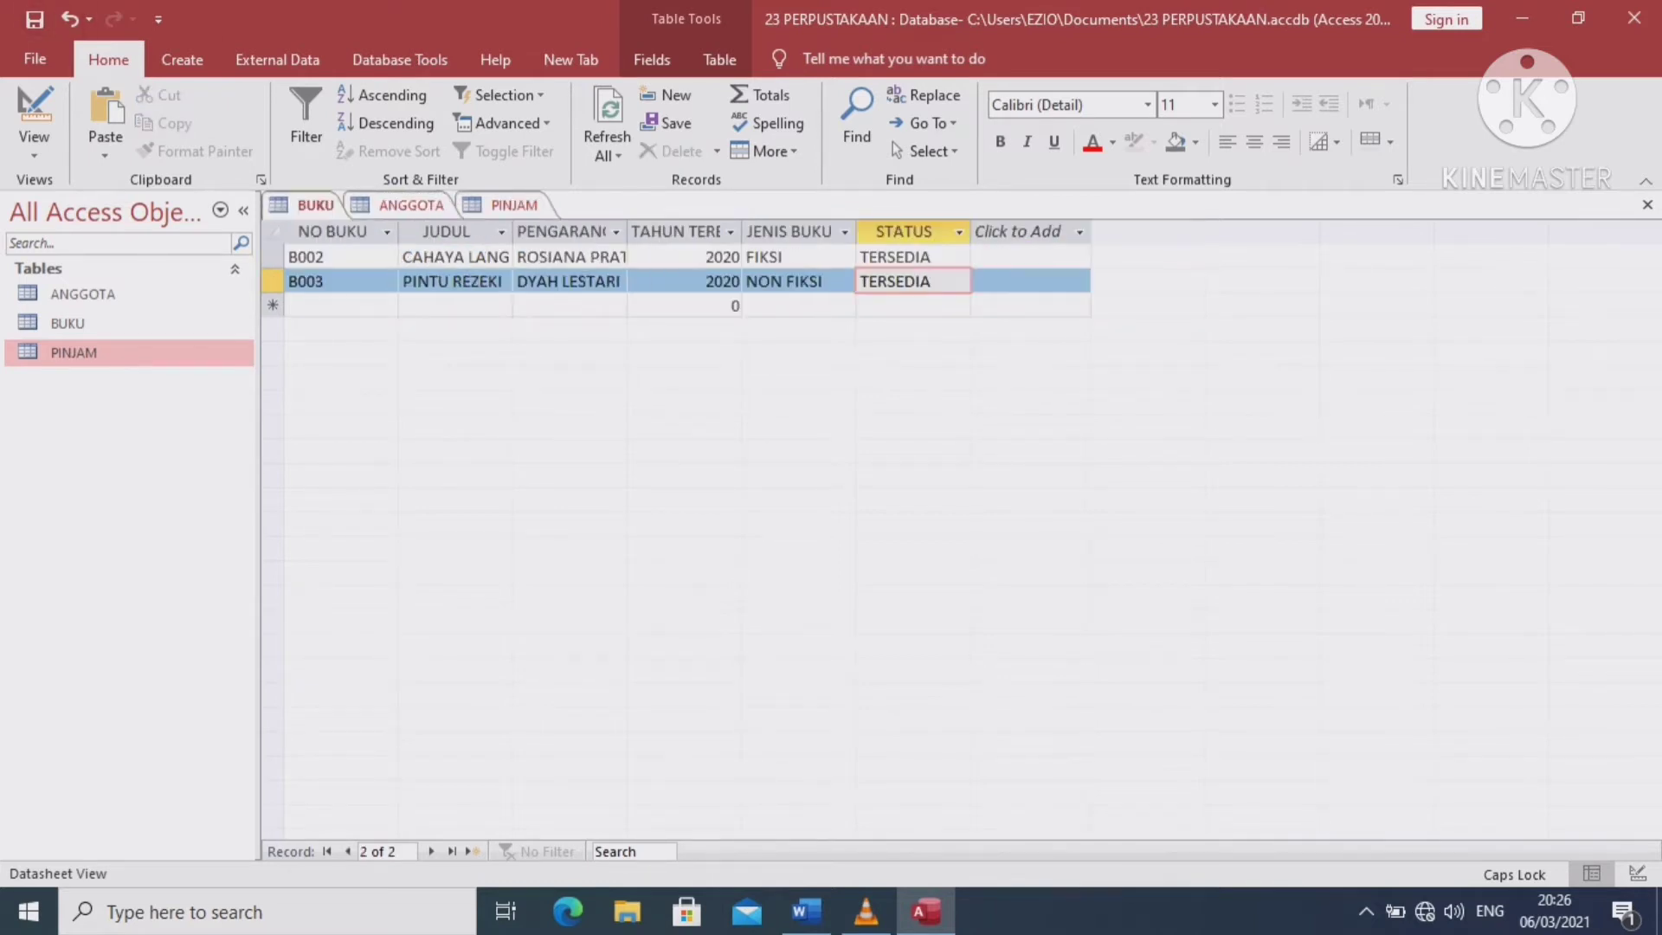
pyautogui.click(35, 19)
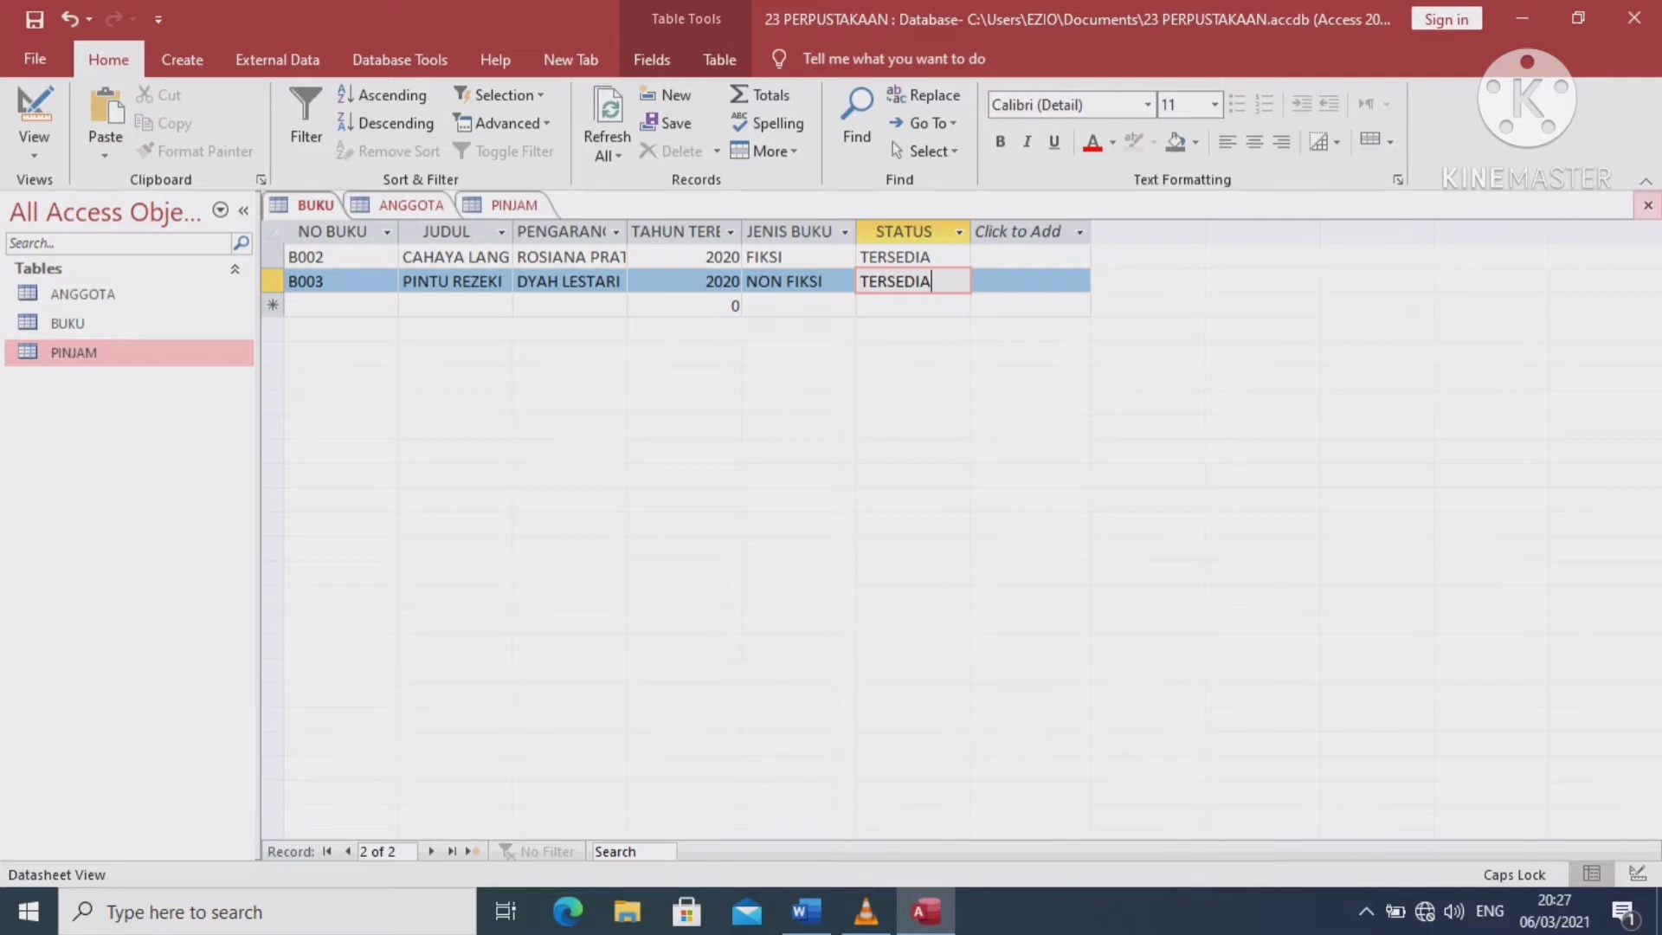
# Close the BUKU, ANGGOTA and PINJAM tables to clear the workspace
pyautogui.click(1648, 204)
pyautogui.click(1647, 204)
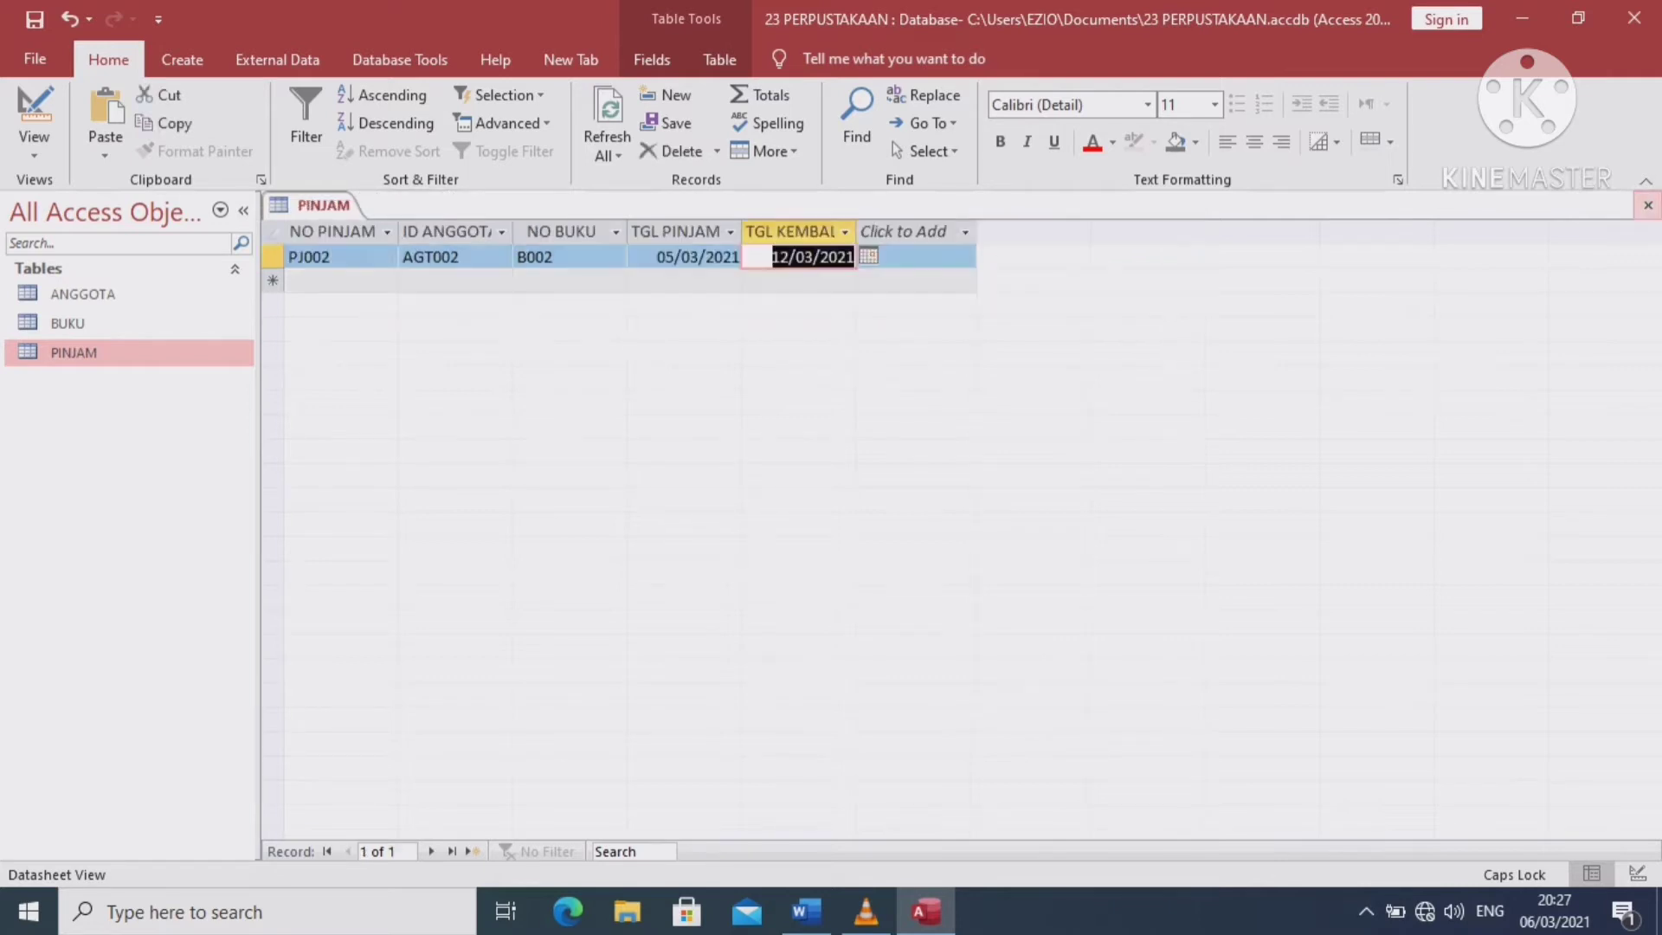
pyautogui.click(1647, 205)
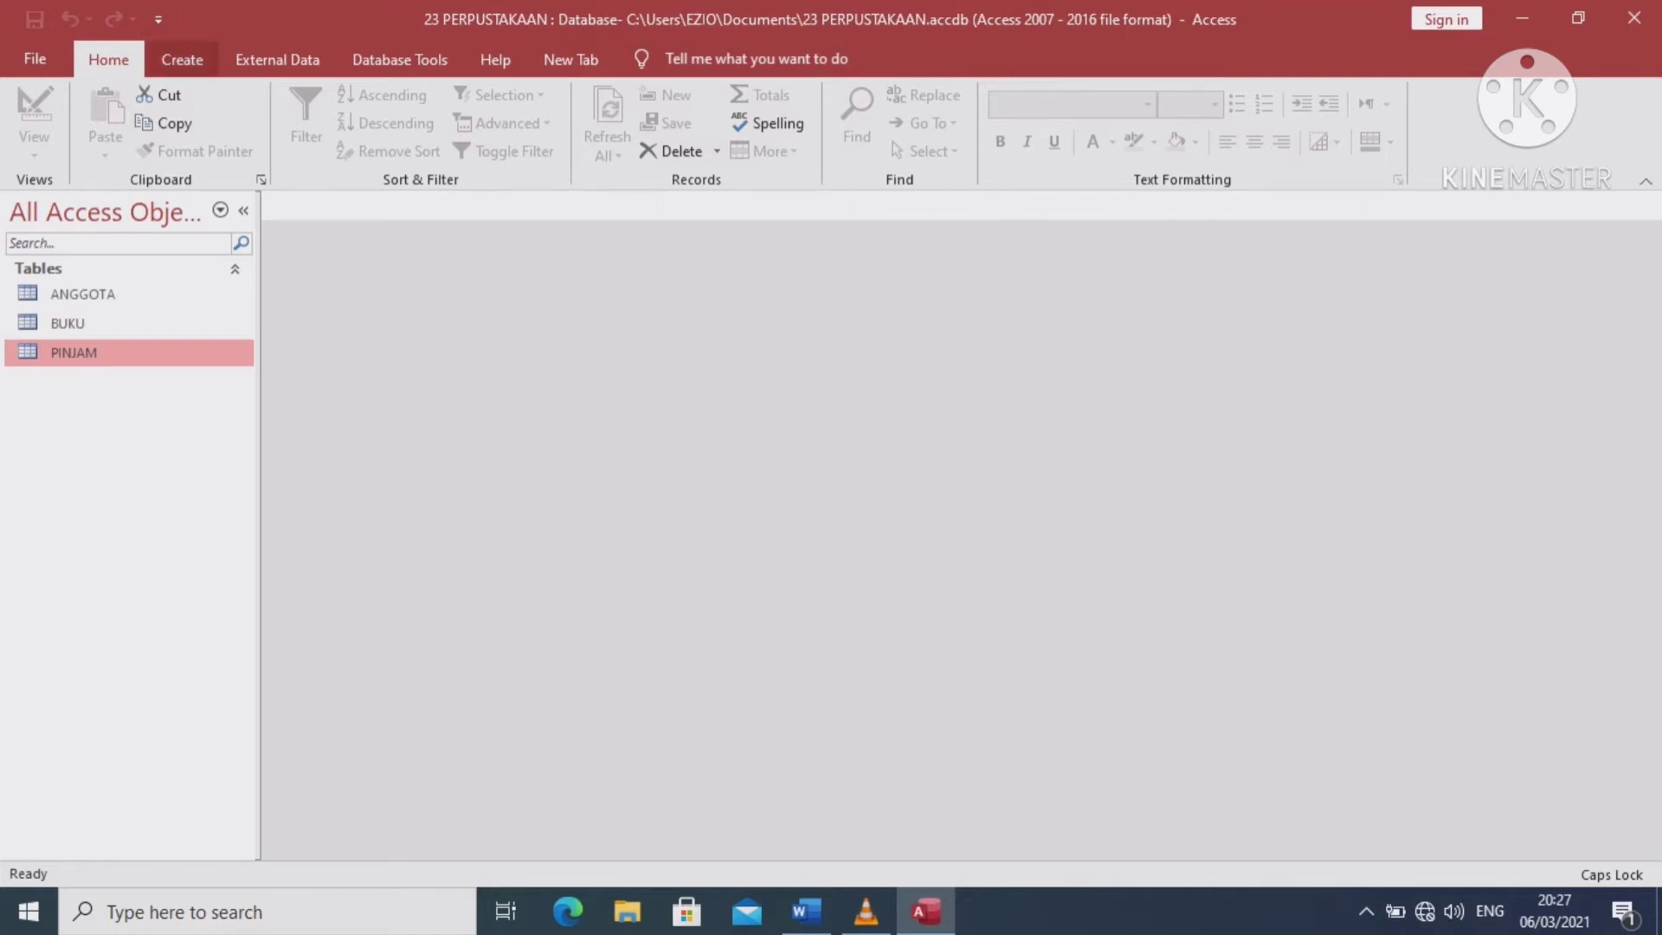
pyautogui.click(182, 59)
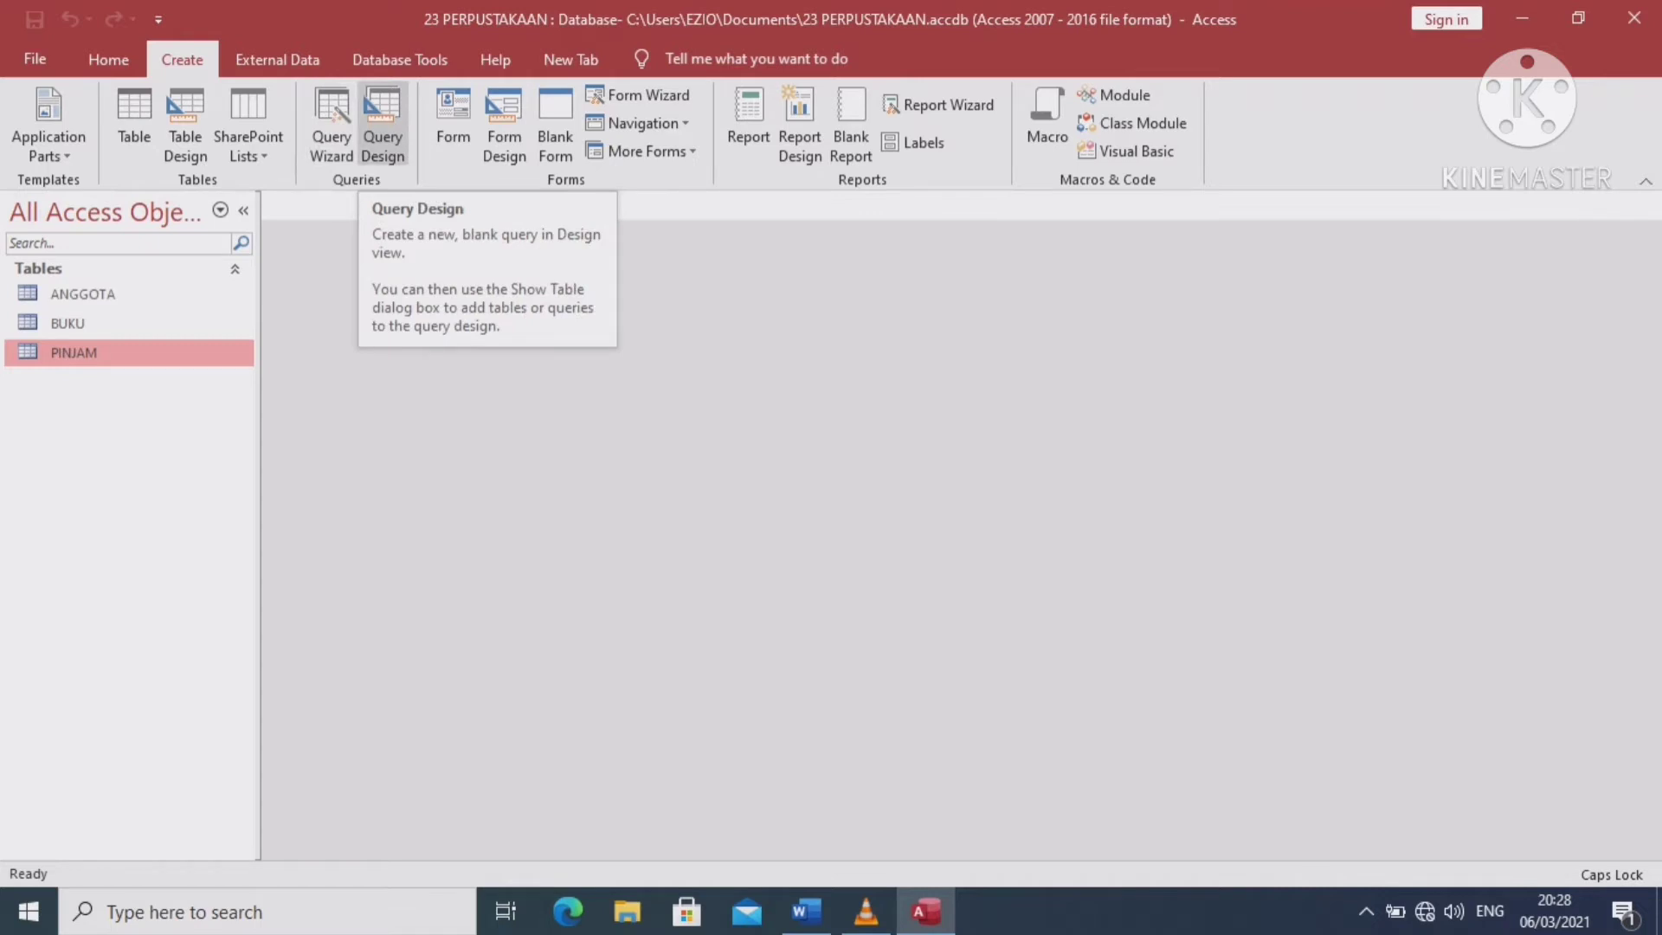
# Start a new query design and add the PINJAM, BUKU and ANGGOTA tables
pyautogui.click(382, 121)
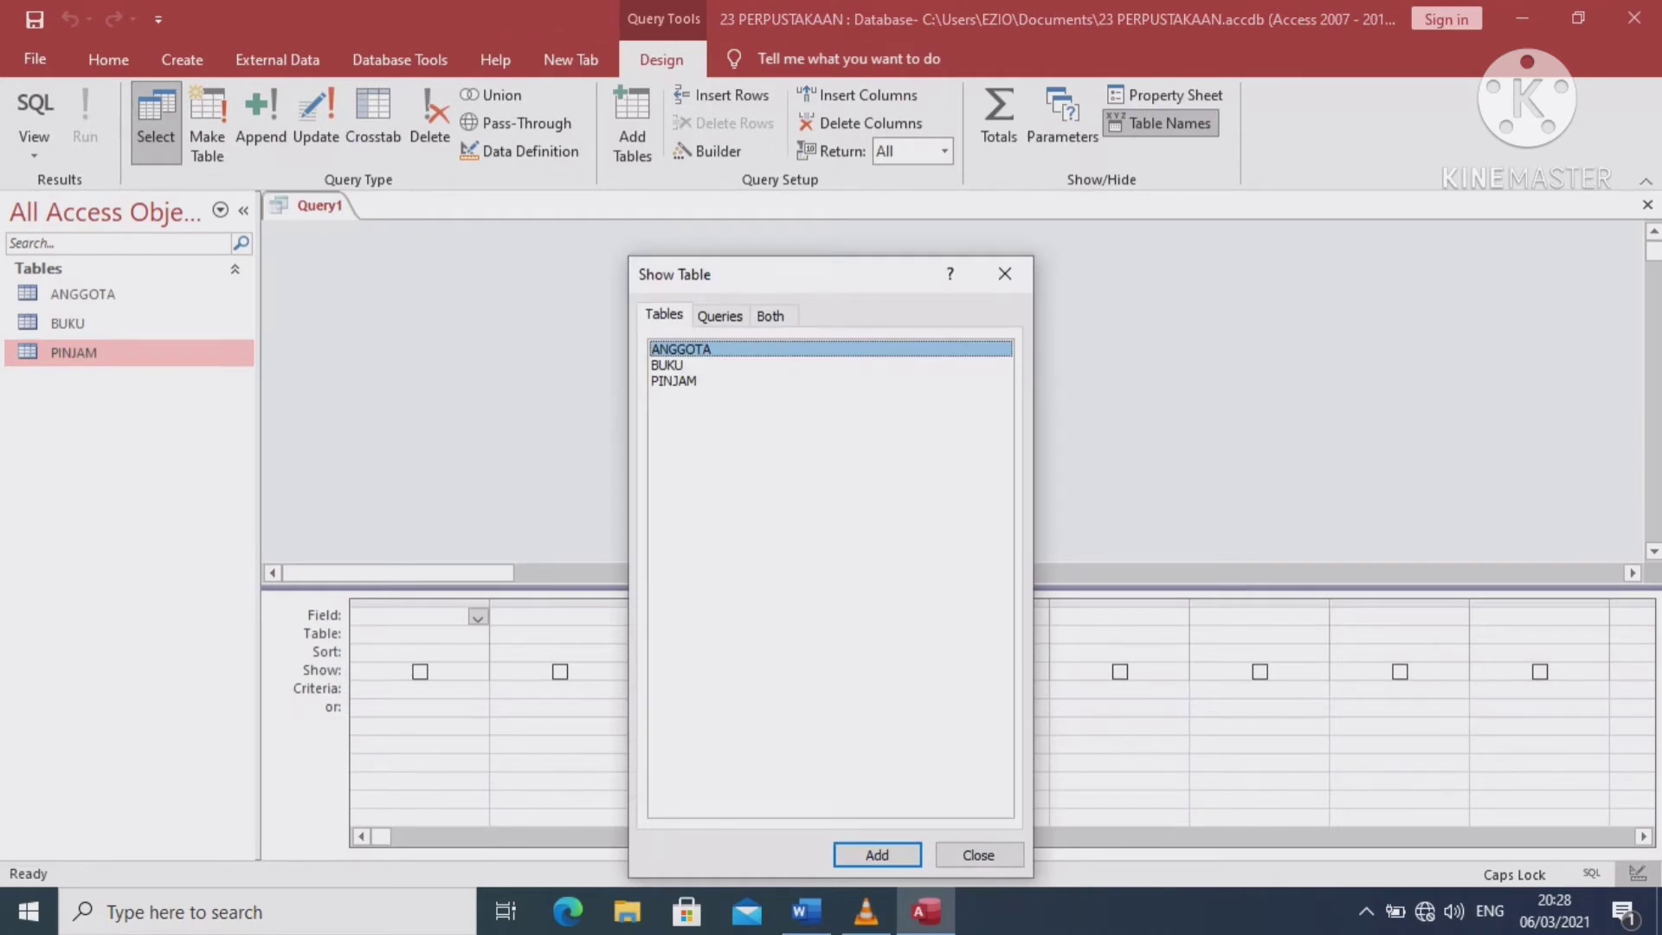
pyautogui.moveTo(813, 275); pyautogui.dragTo(790, 191)
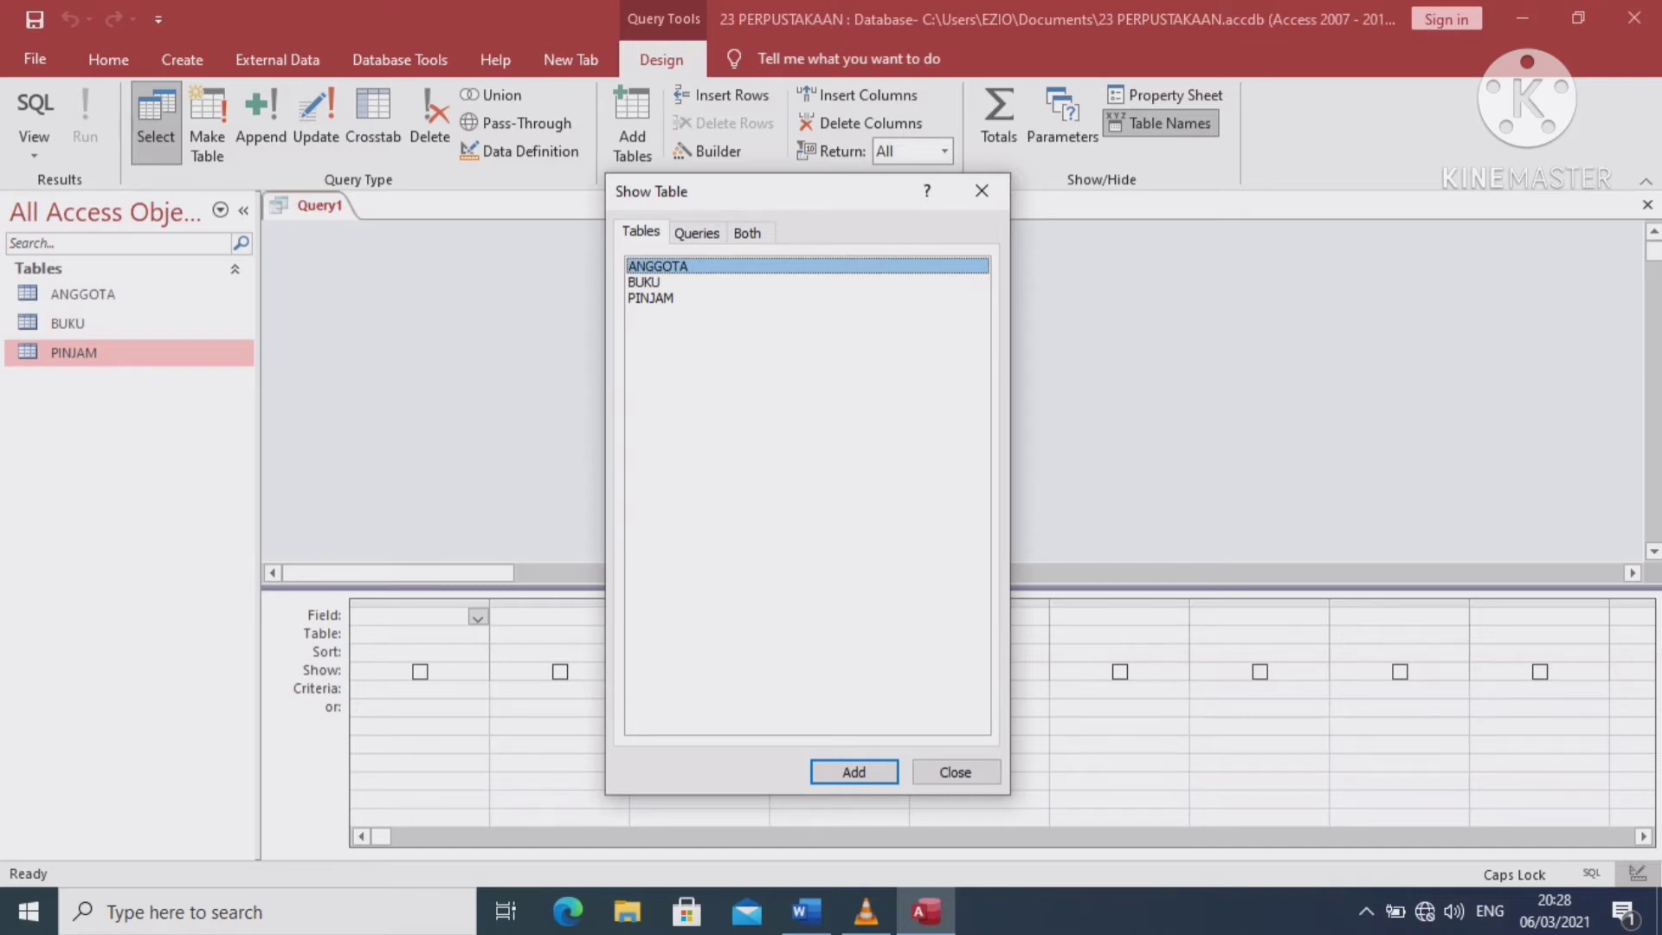
pyautogui.click(645, 282)
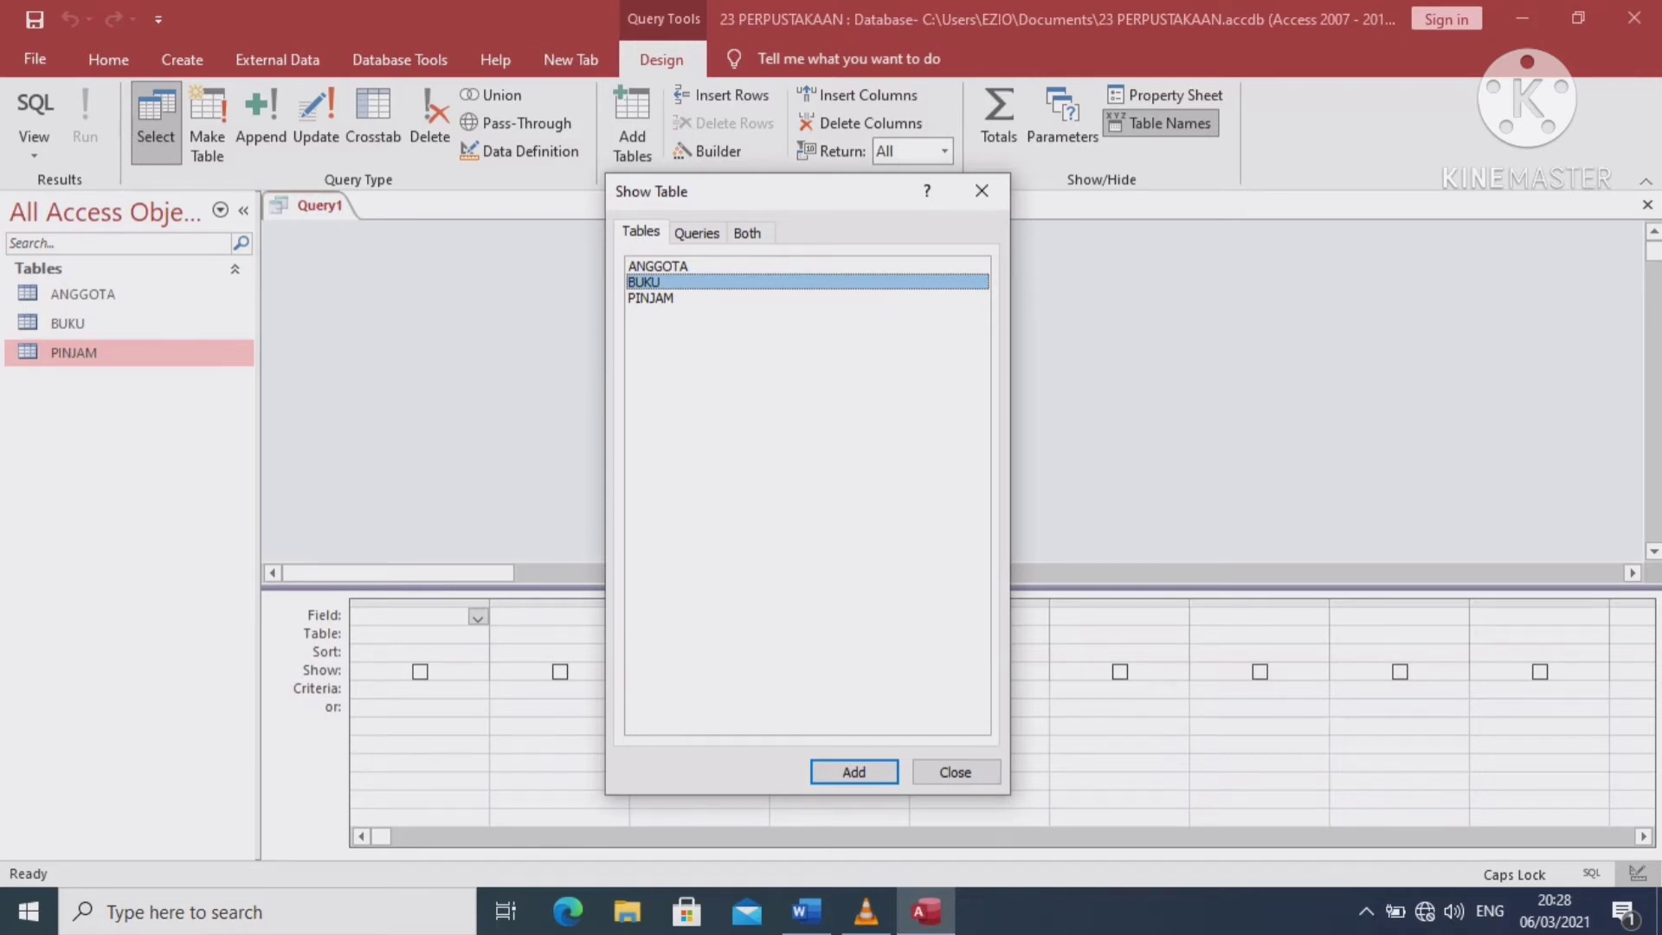
pyautogui.click(651, 298)
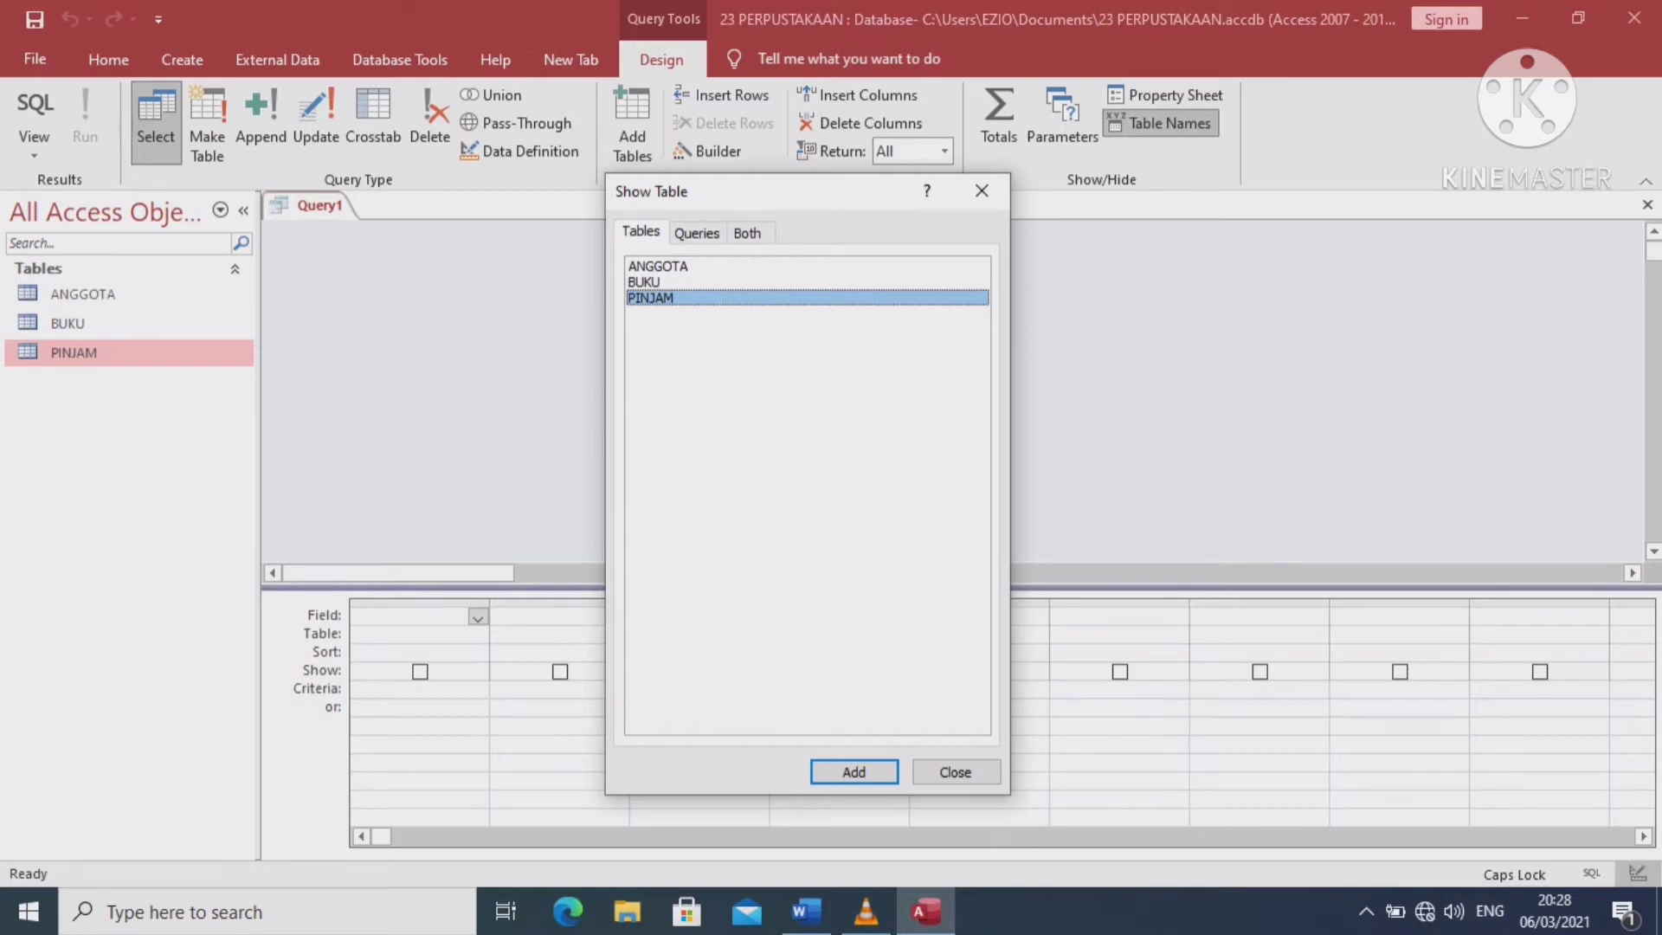
pyautogui.click(853, 771)
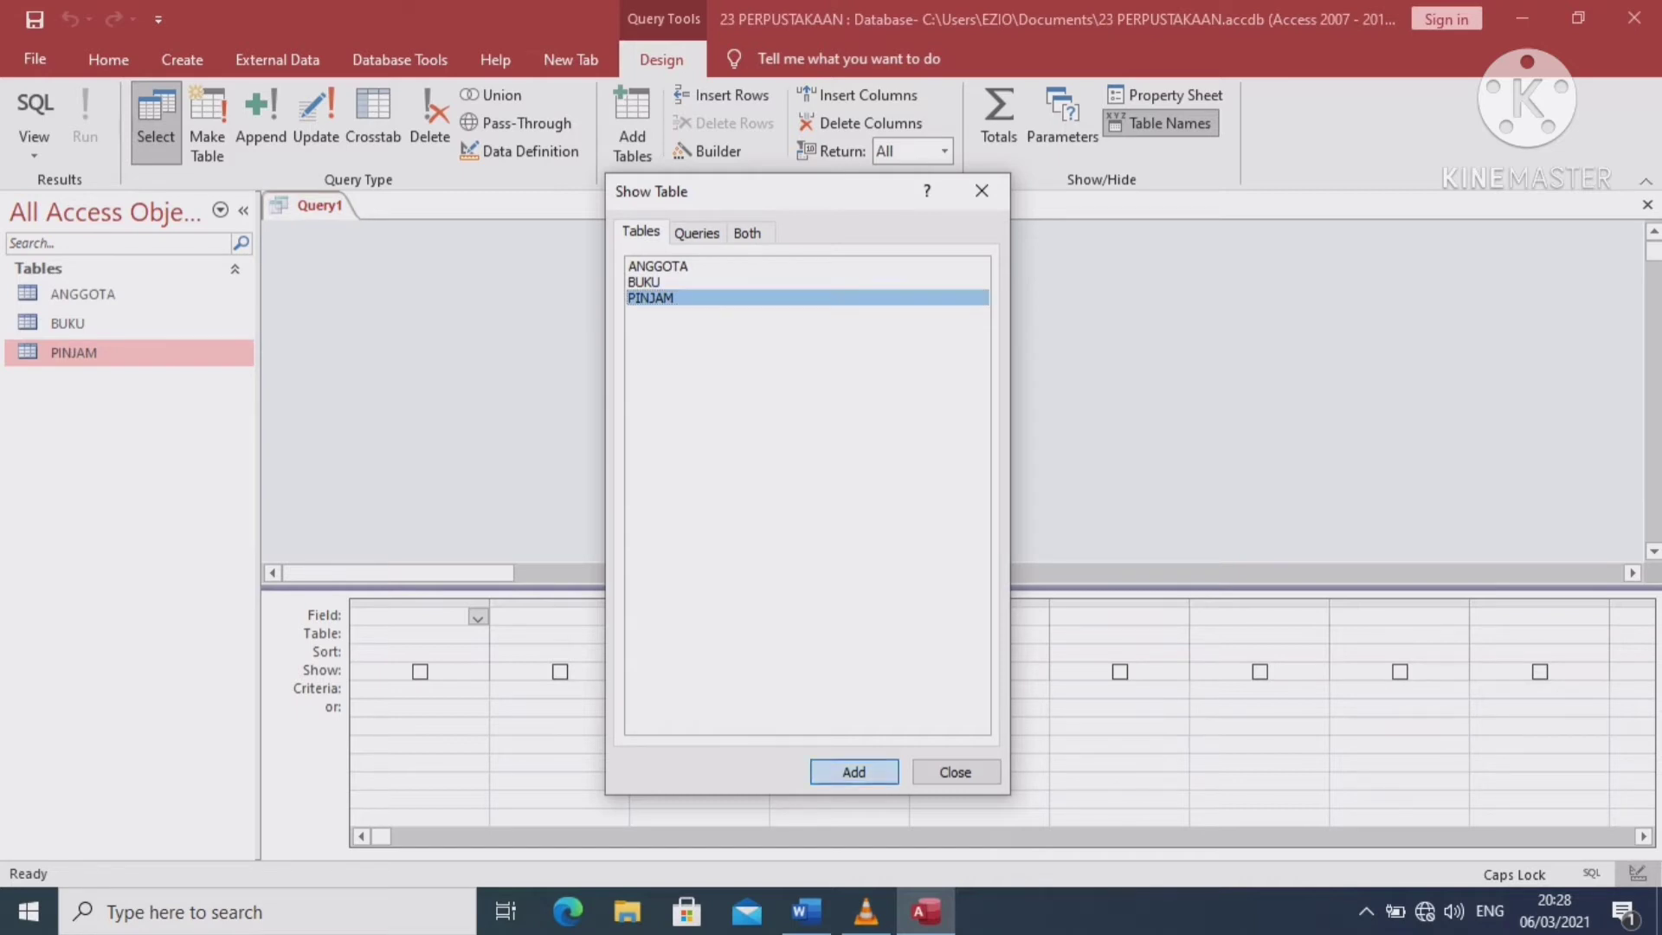
pyautogui.click(644, 282)
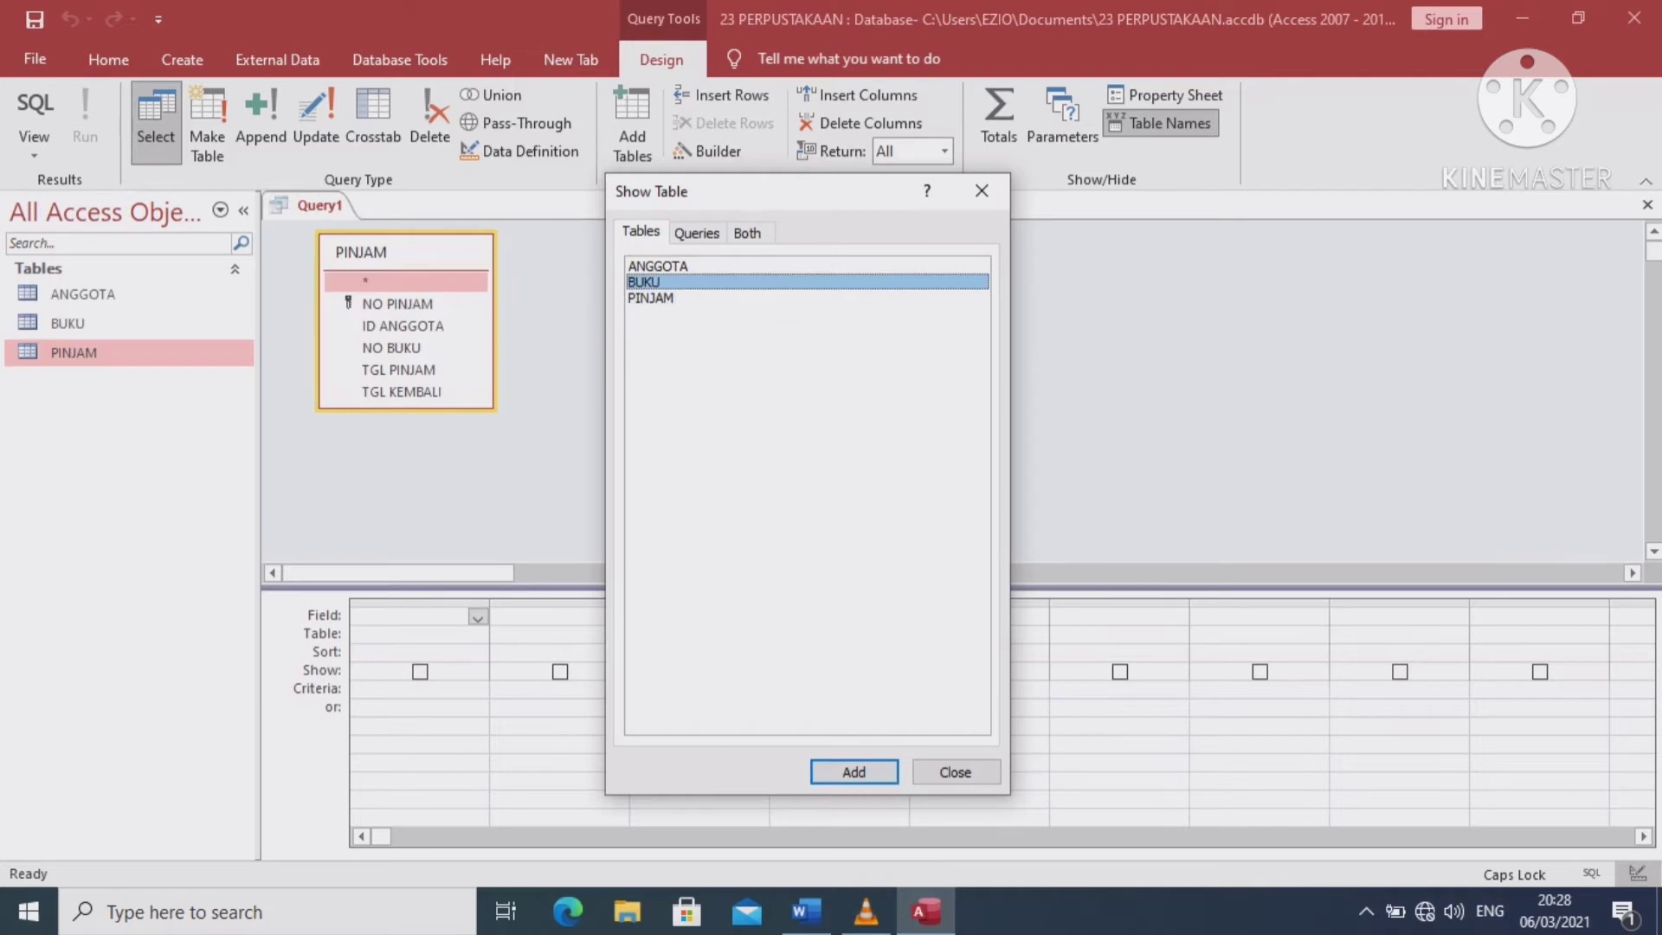
pyautogui.press('Return')
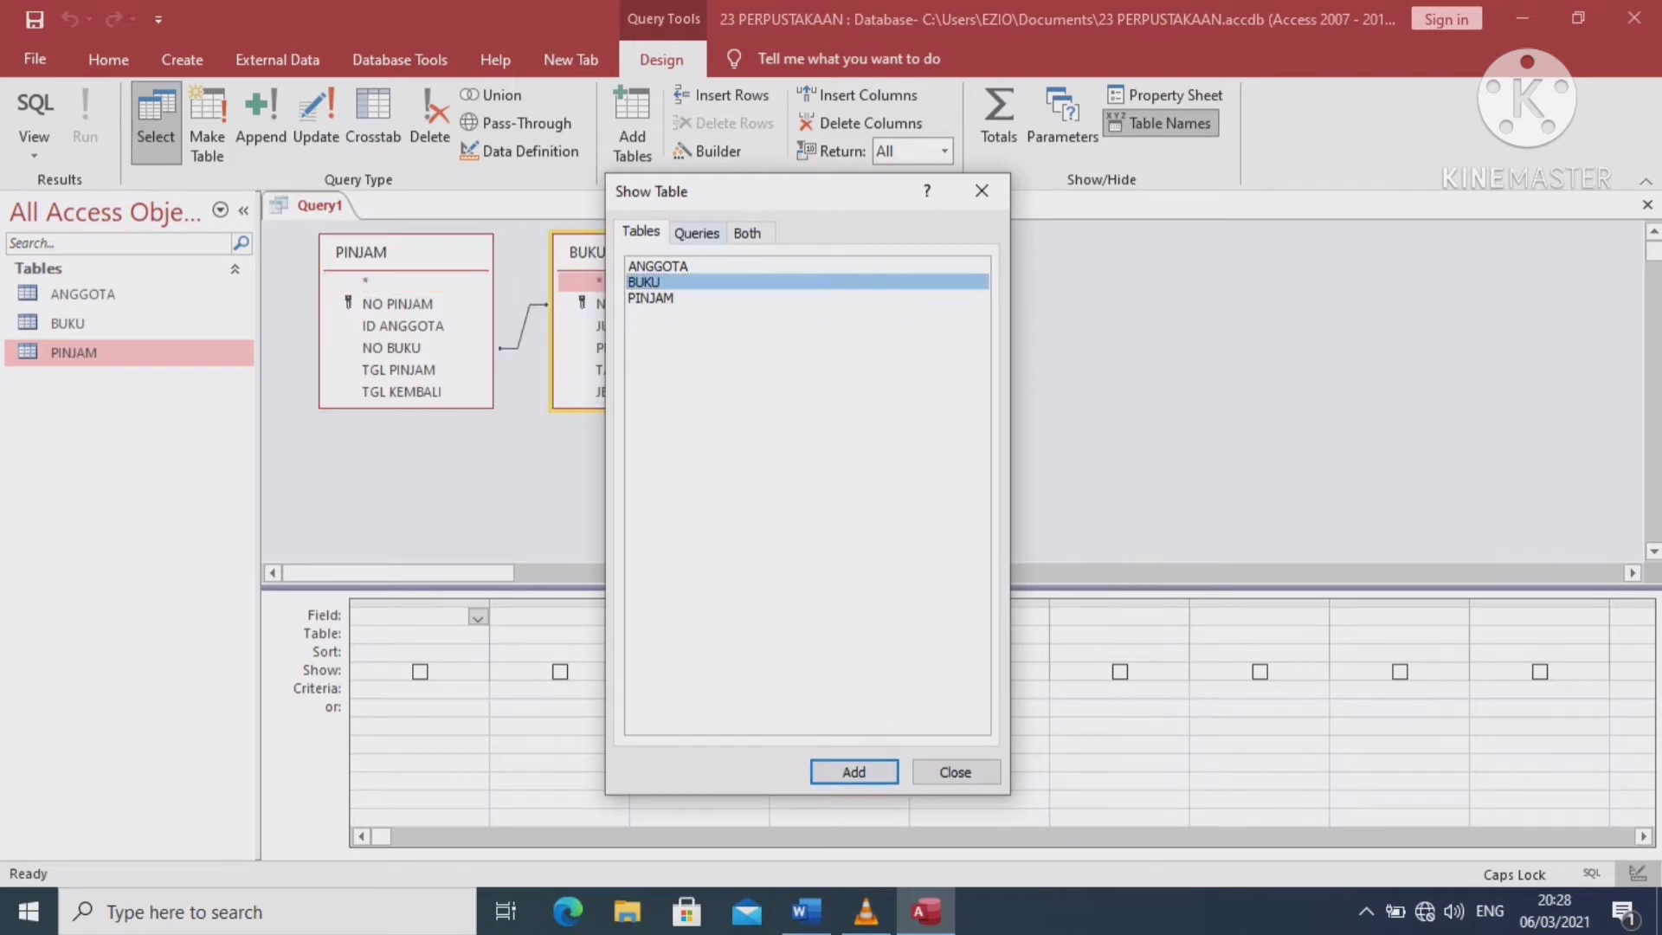
pyautogui.click(657, 266)
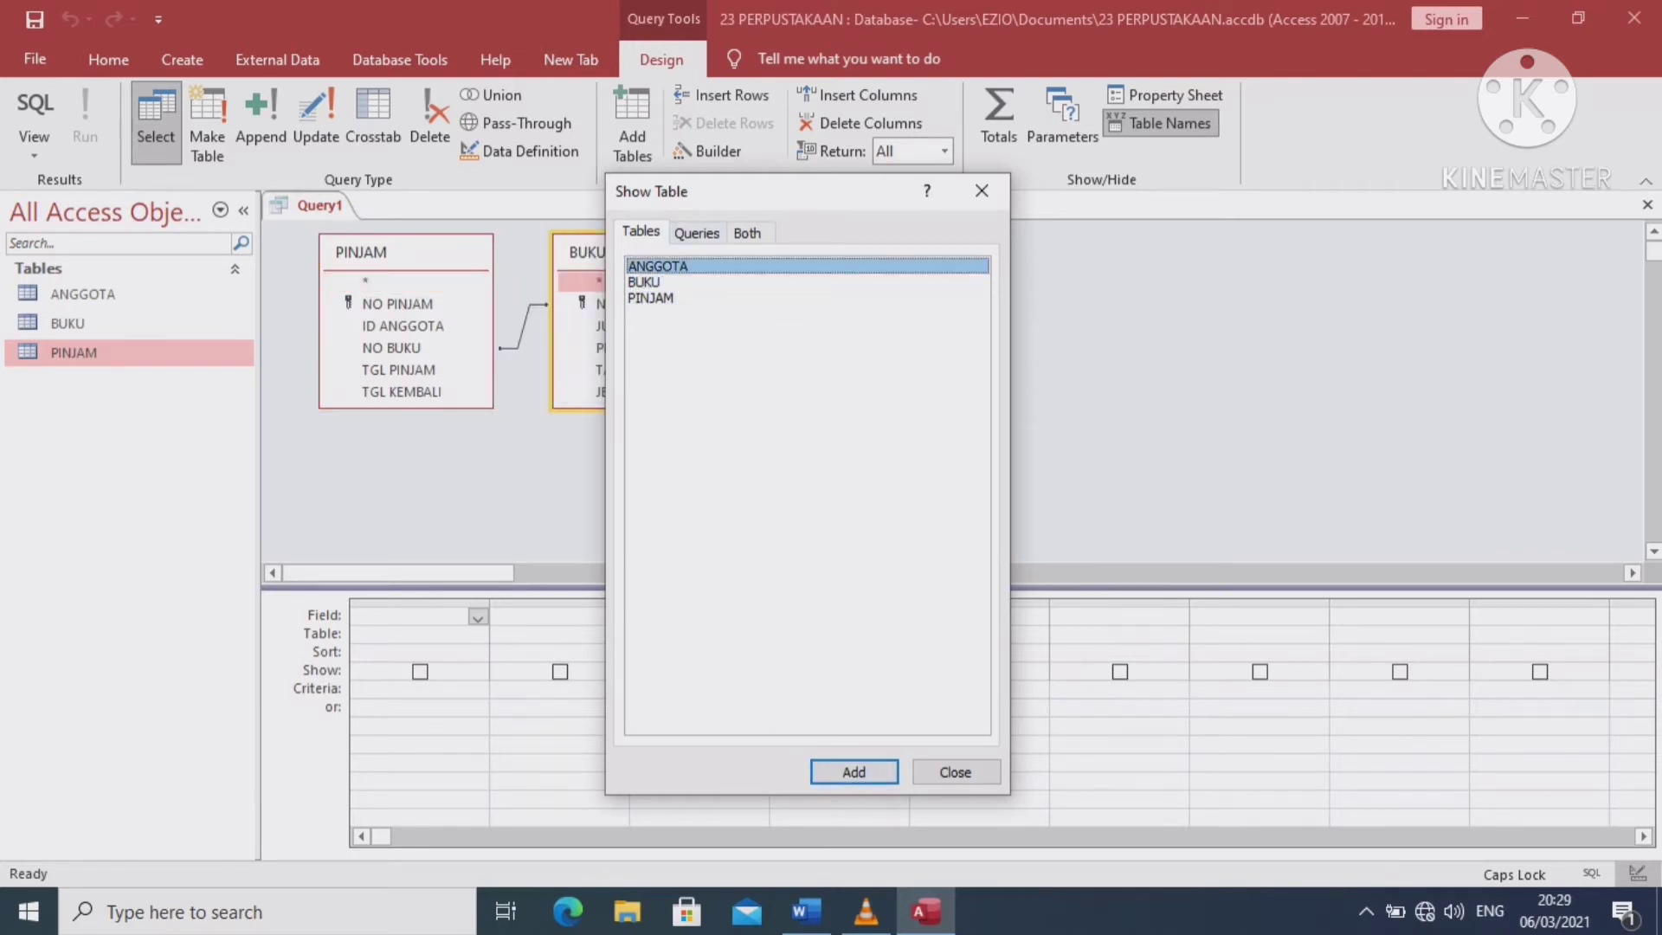
pyautogui.press('Return')
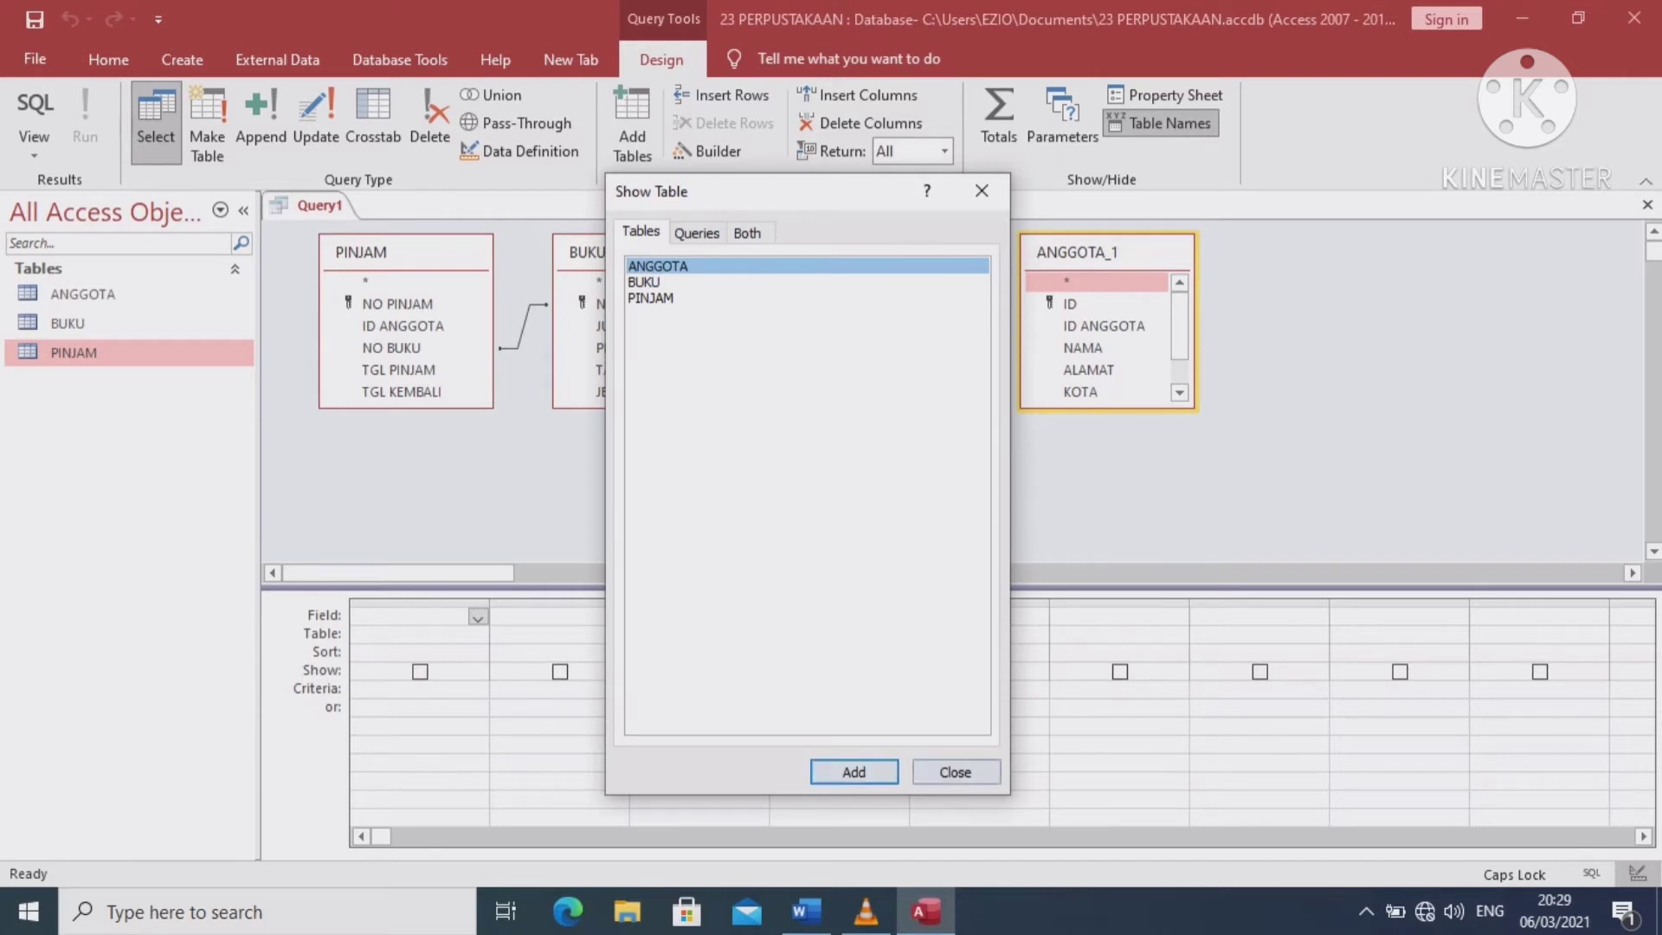
pyautogui.press('Tab')
pyautogui.press('Return')
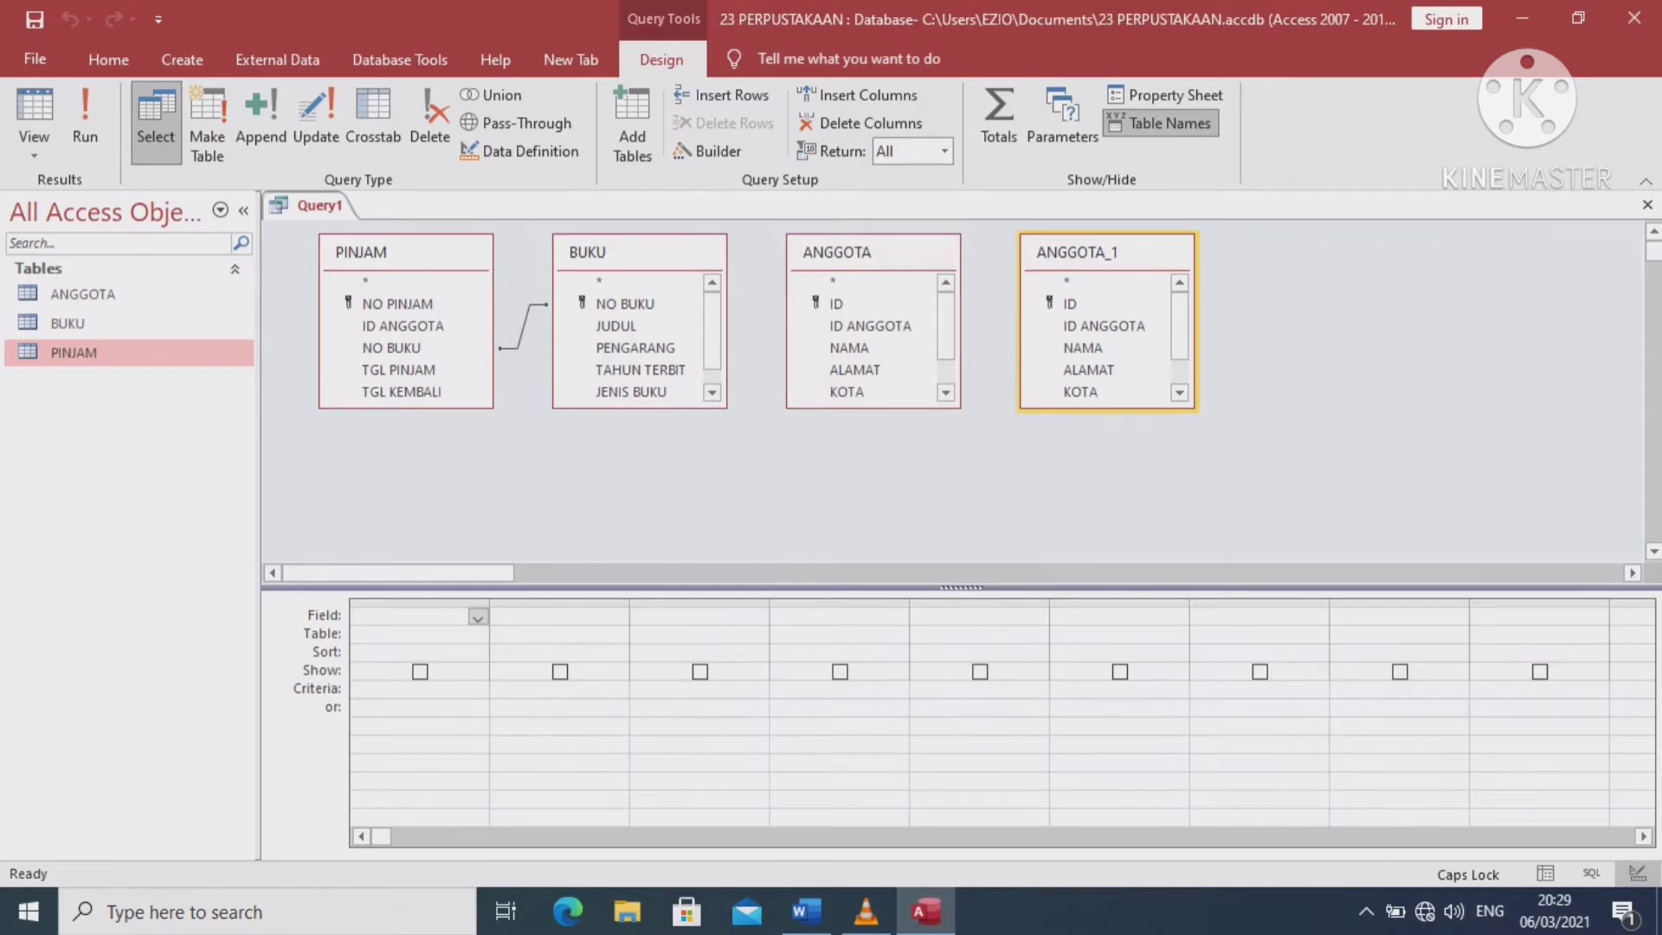
# Remove the duplicate ANGGOTA_1 table from the query design
pyautogui.rightClick(1126, 258)
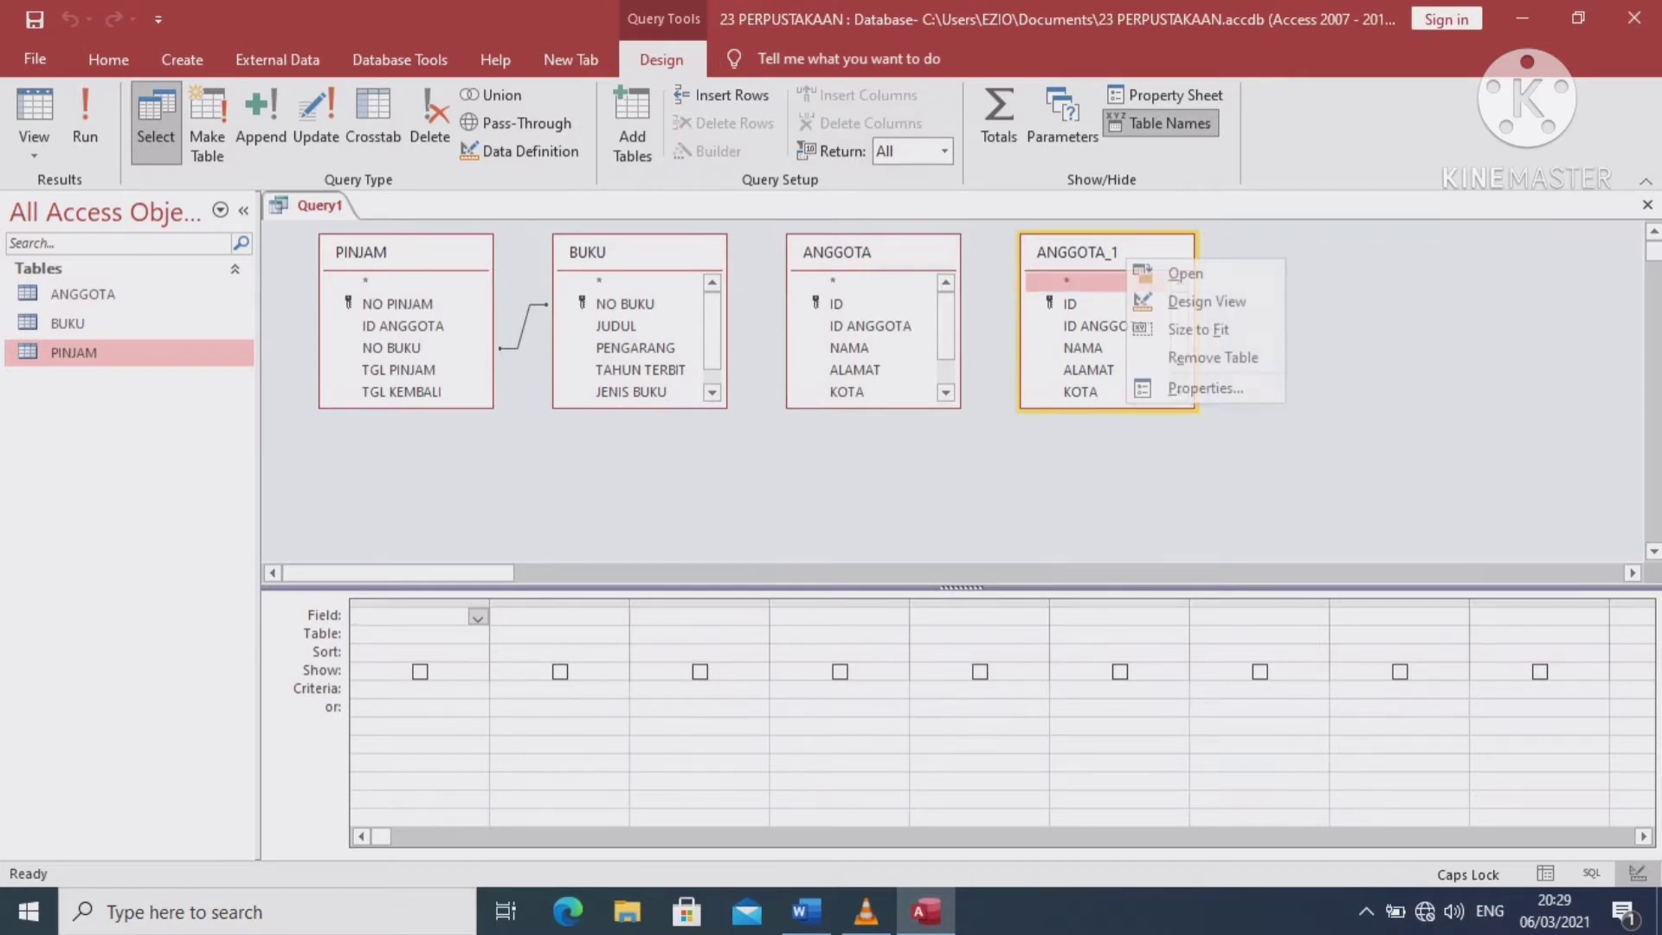
pyautogui.press('Down')
pyautogui.press('Down')
pyautogui.press('Down')
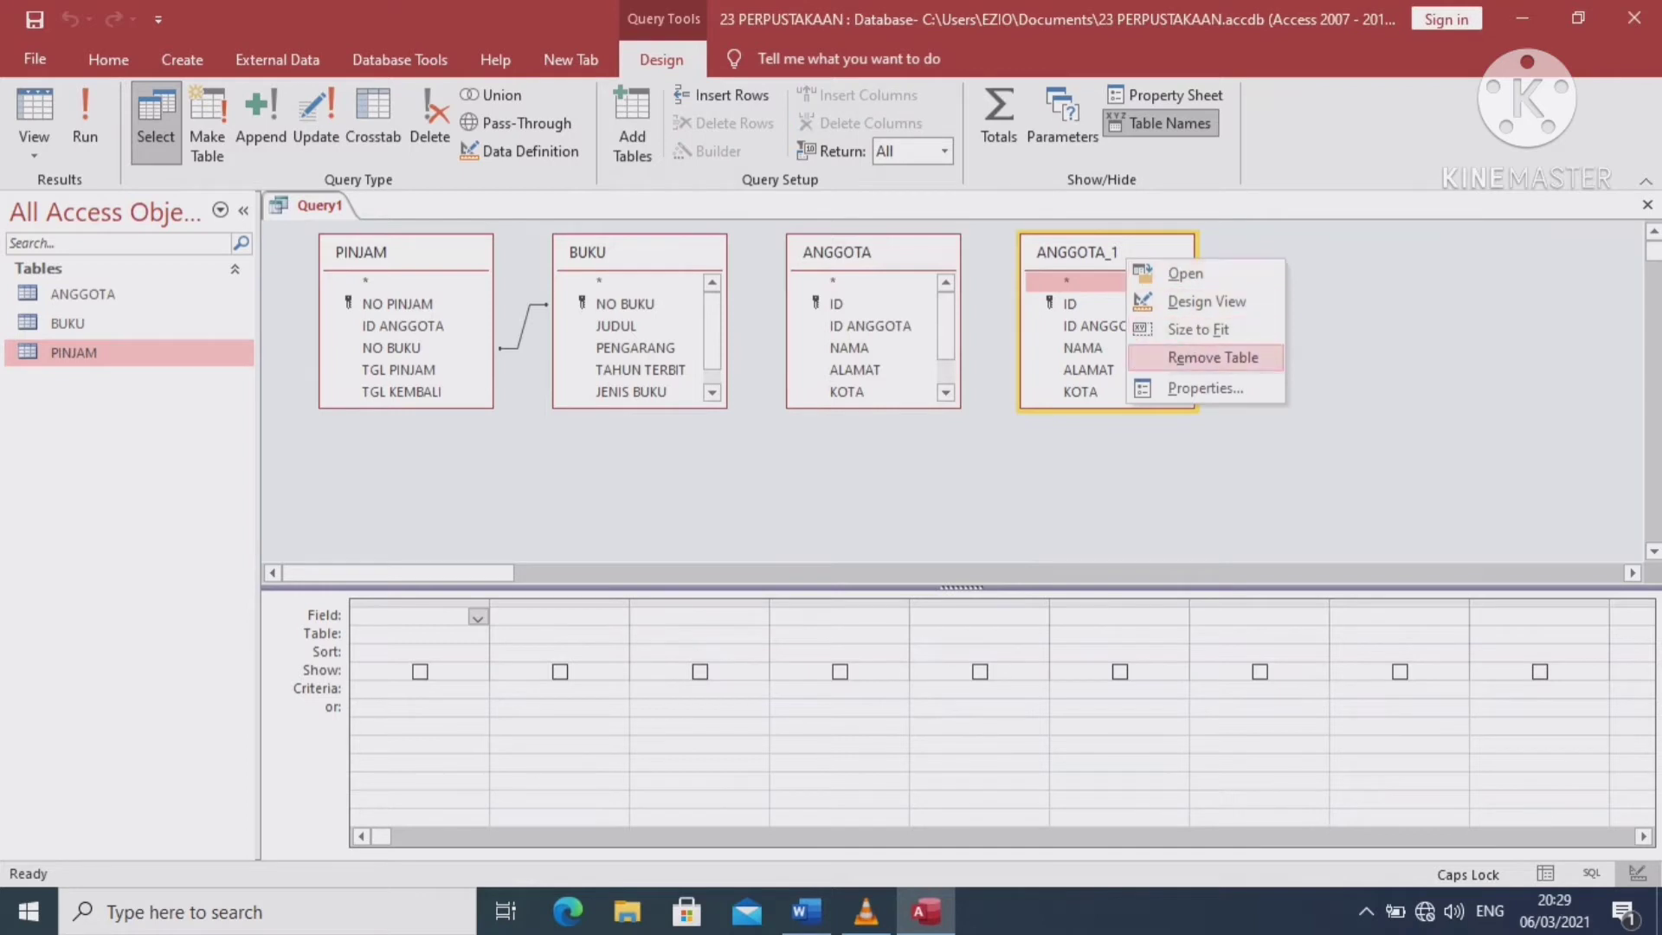
pyautogui.press('Return')
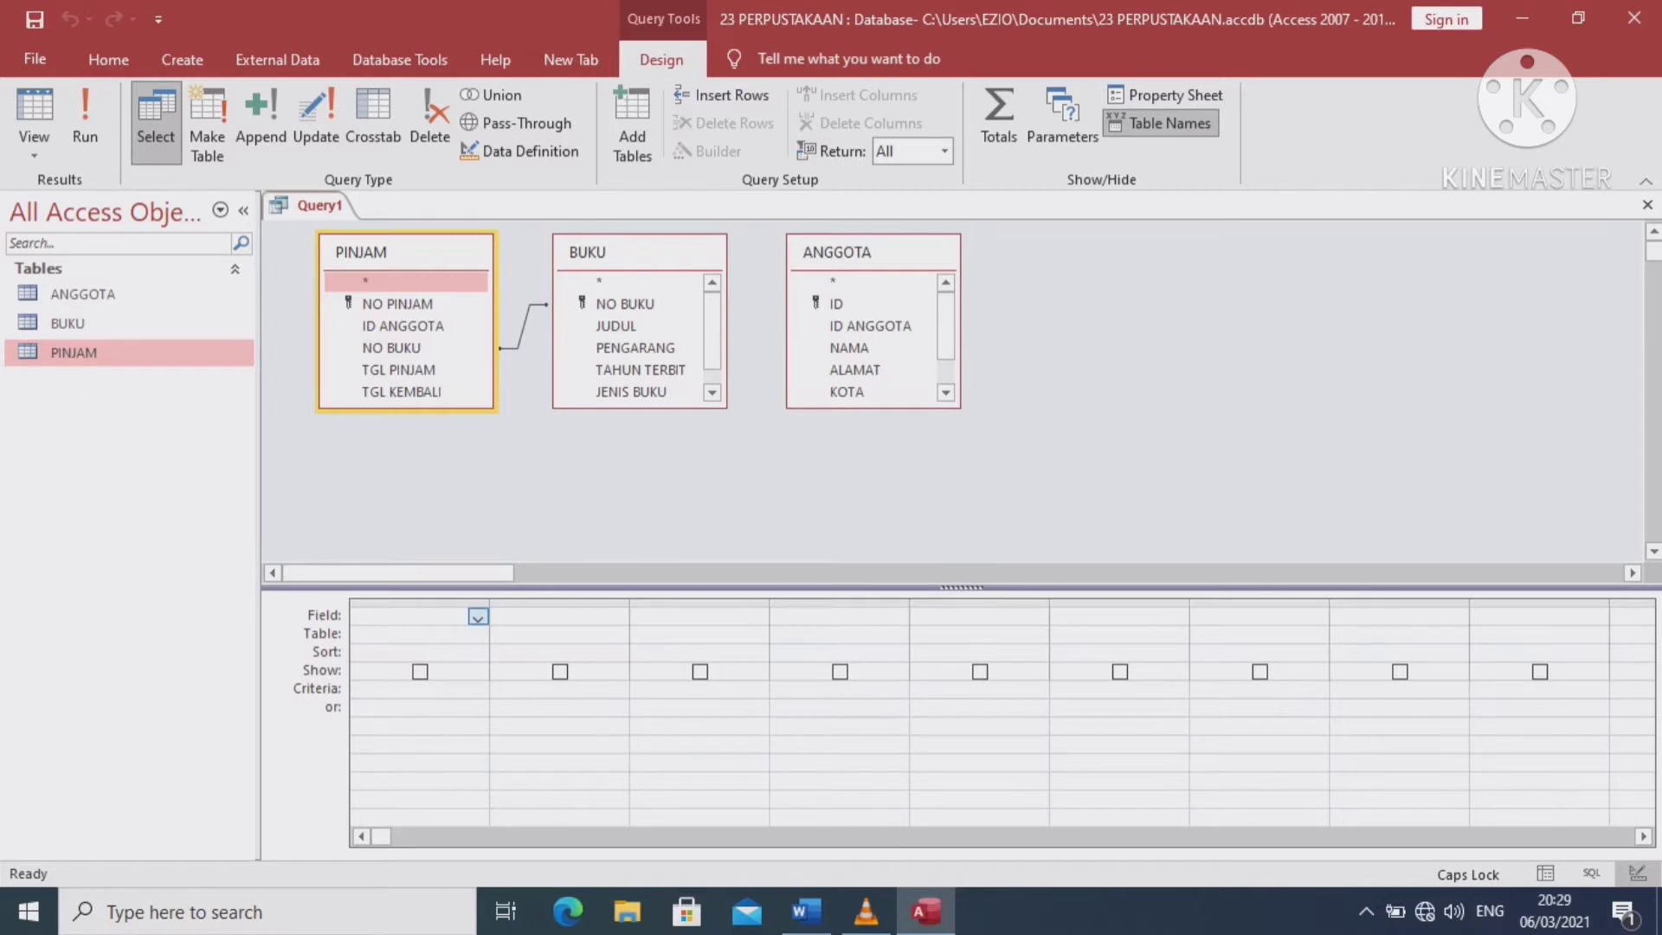
# Add NO PINJAM, ID ANGGOTA, NAMA and NO BUKU to the first four query columns
pyautogui.click(449, 616)
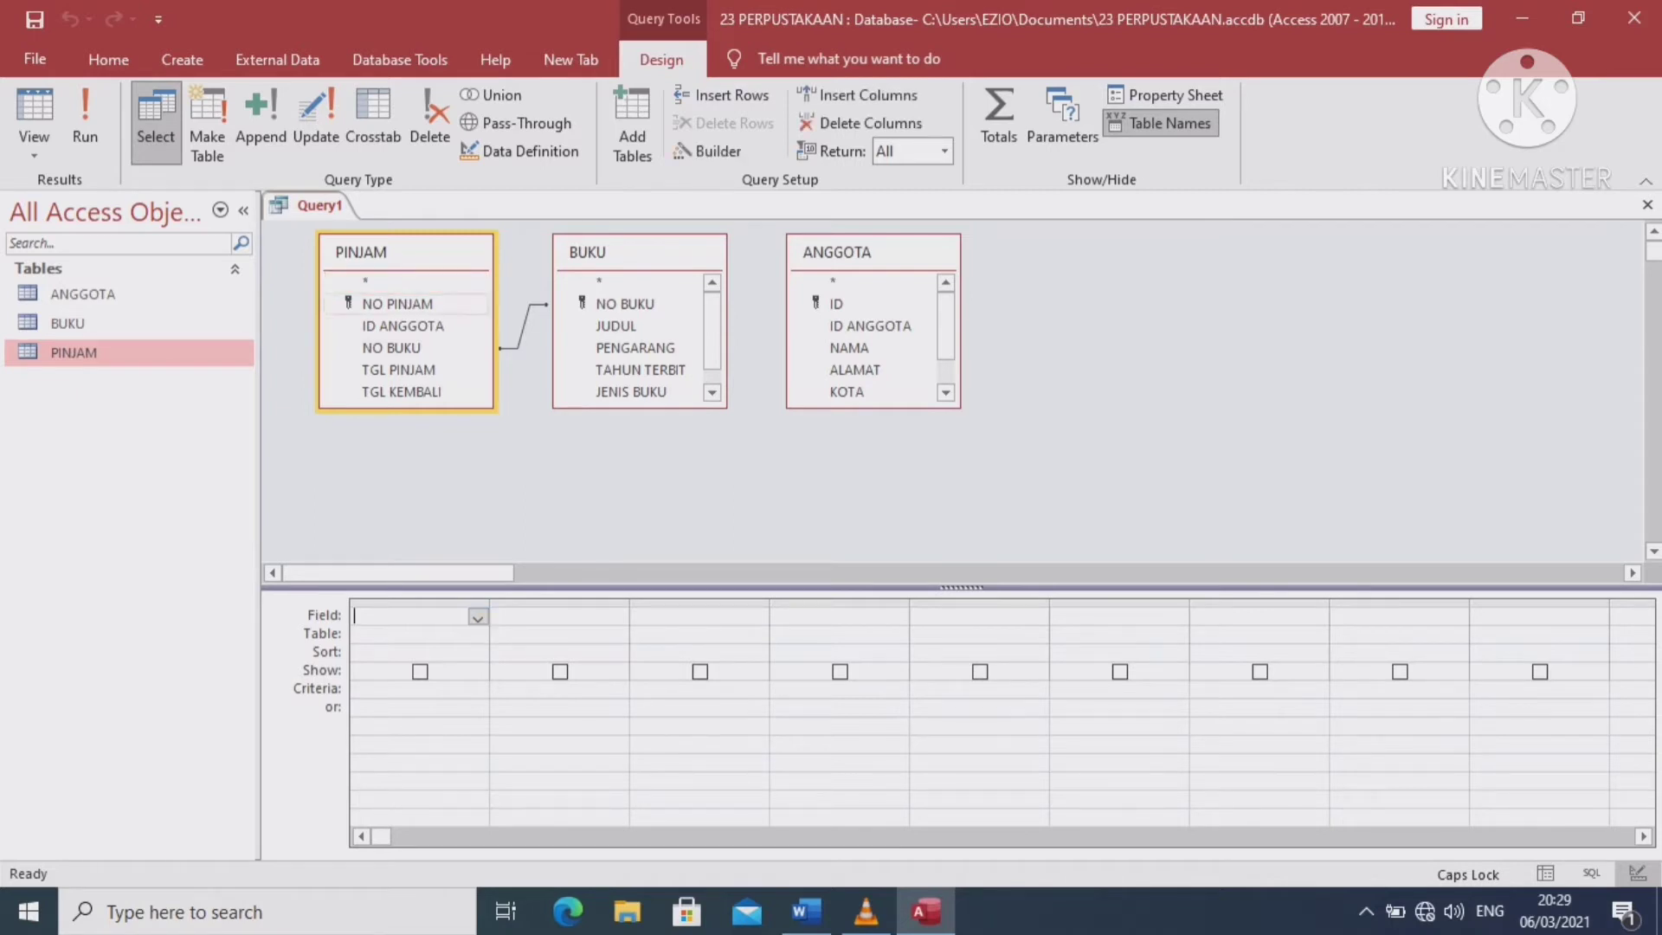
pyautogui.doubleClick(397, 303)
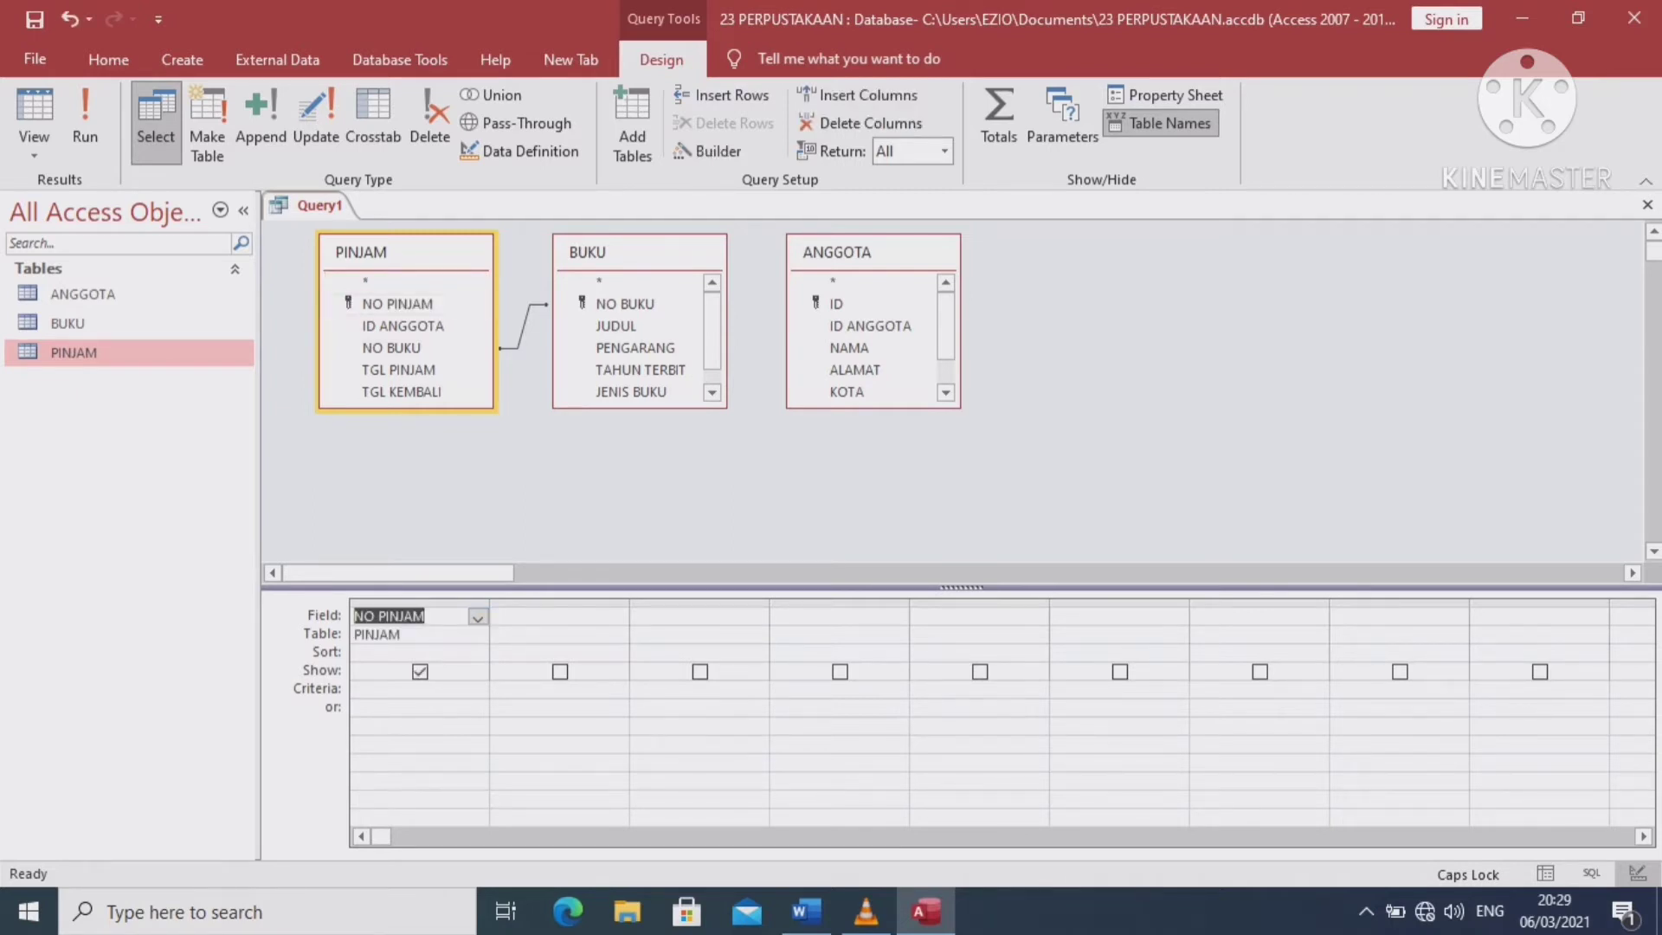
pyautogui.click(616, 617)
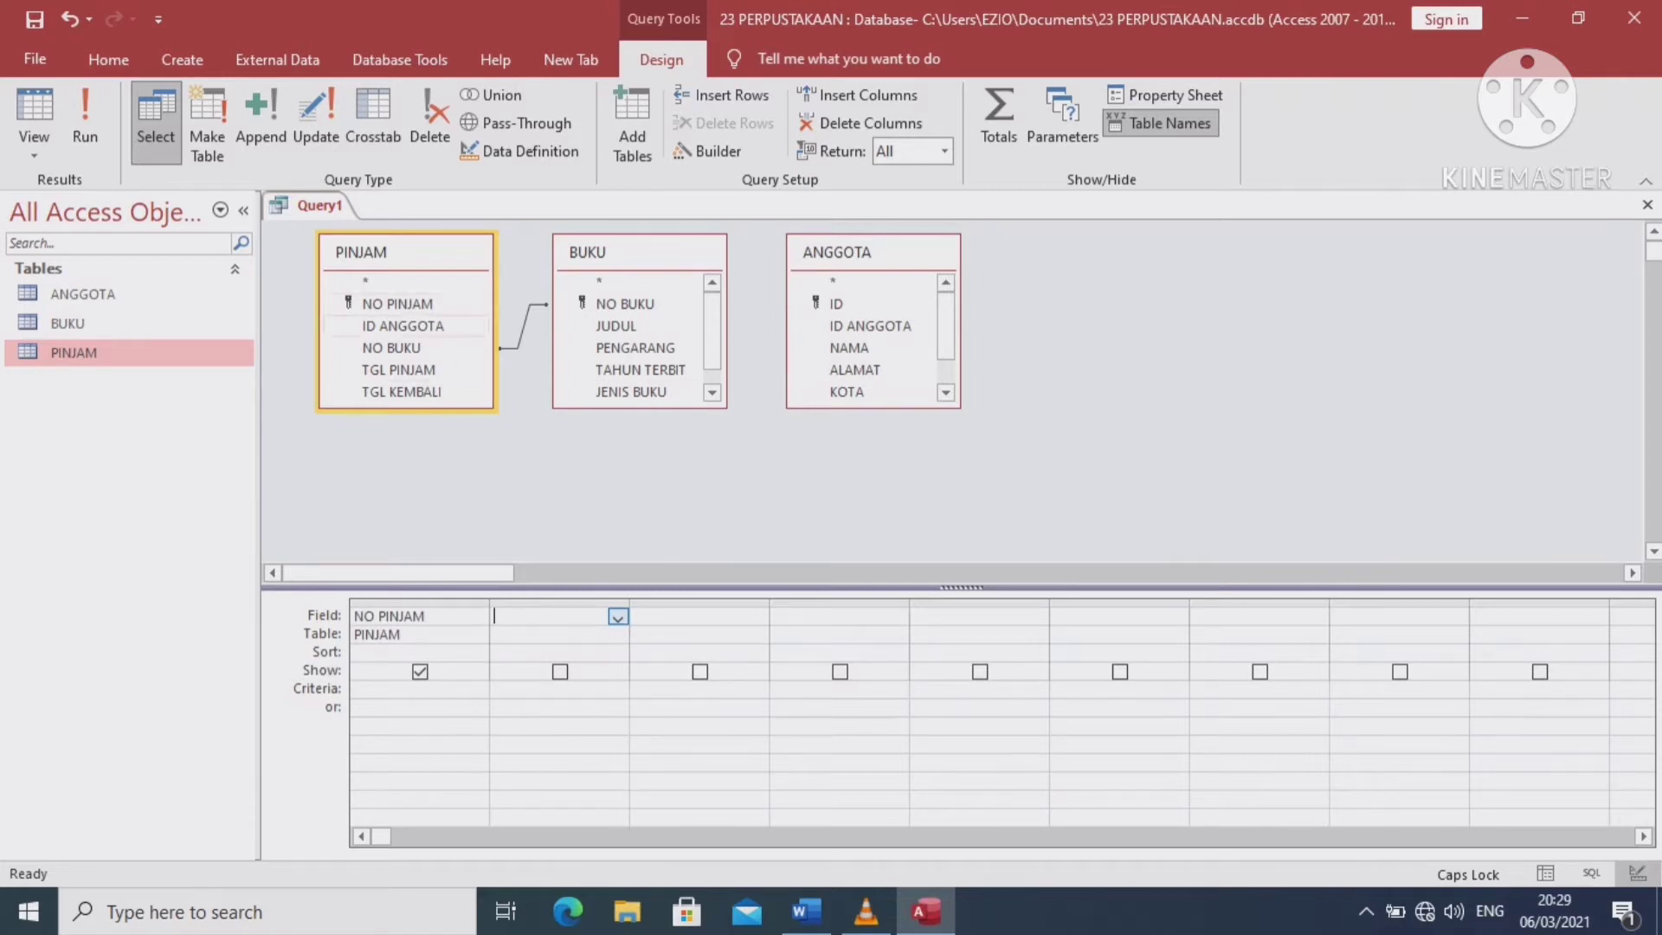
pyautogui.doubleClick(403, 326)
pyautogui.click(756, 616)
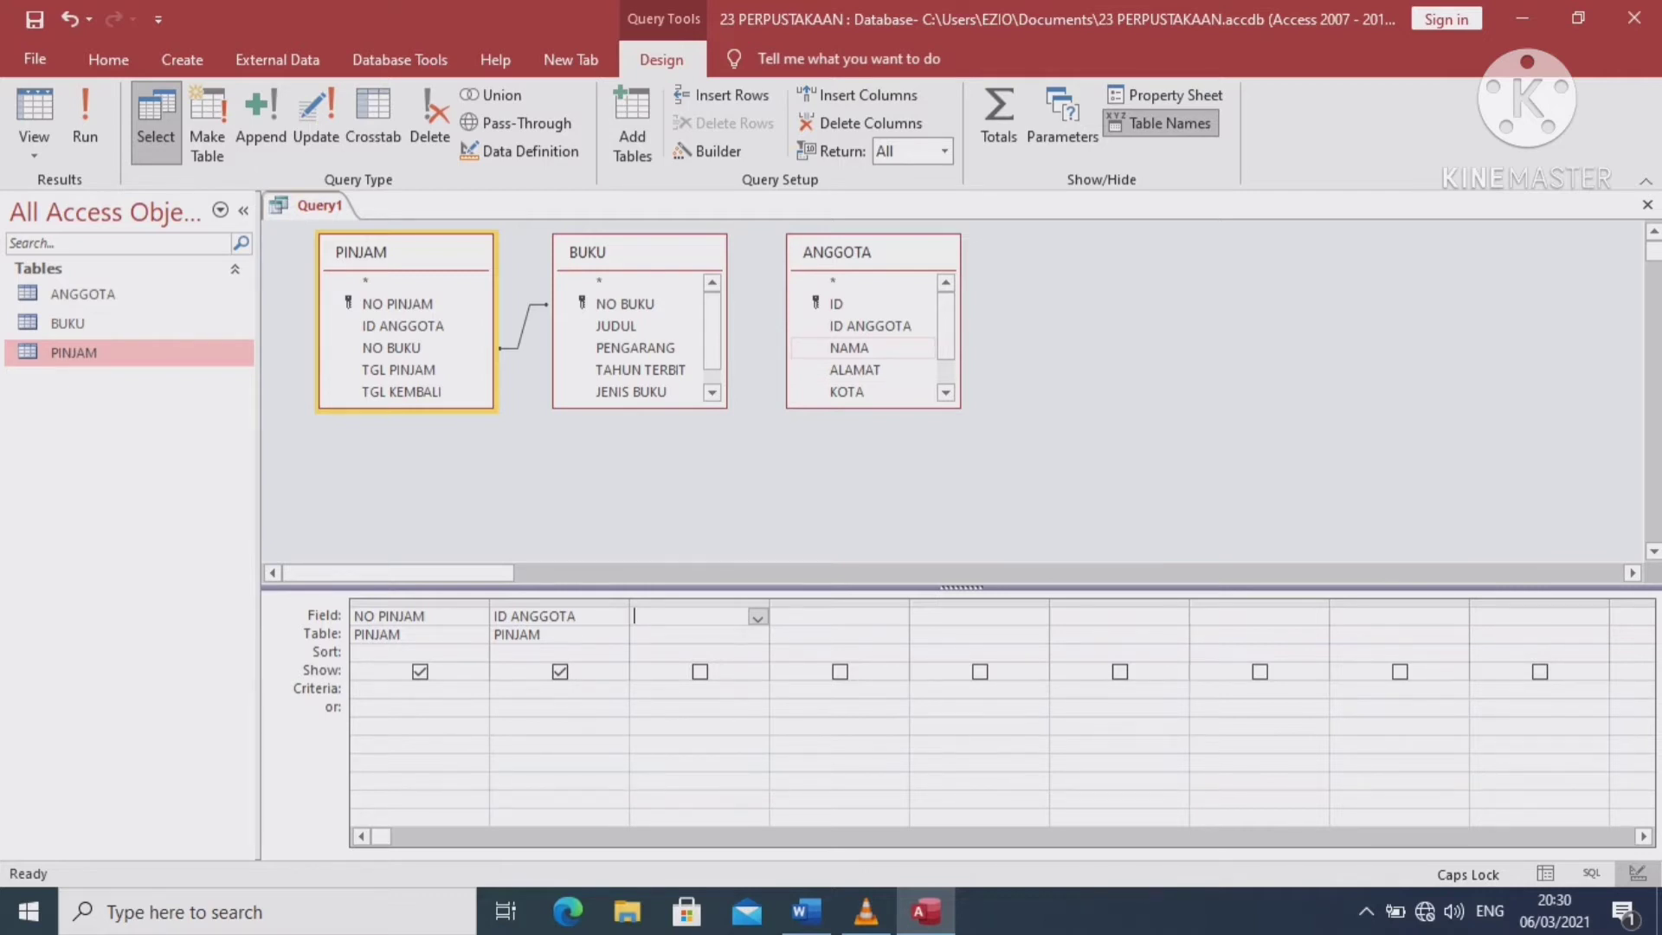
pyautogui.doubleClick(849, 347)
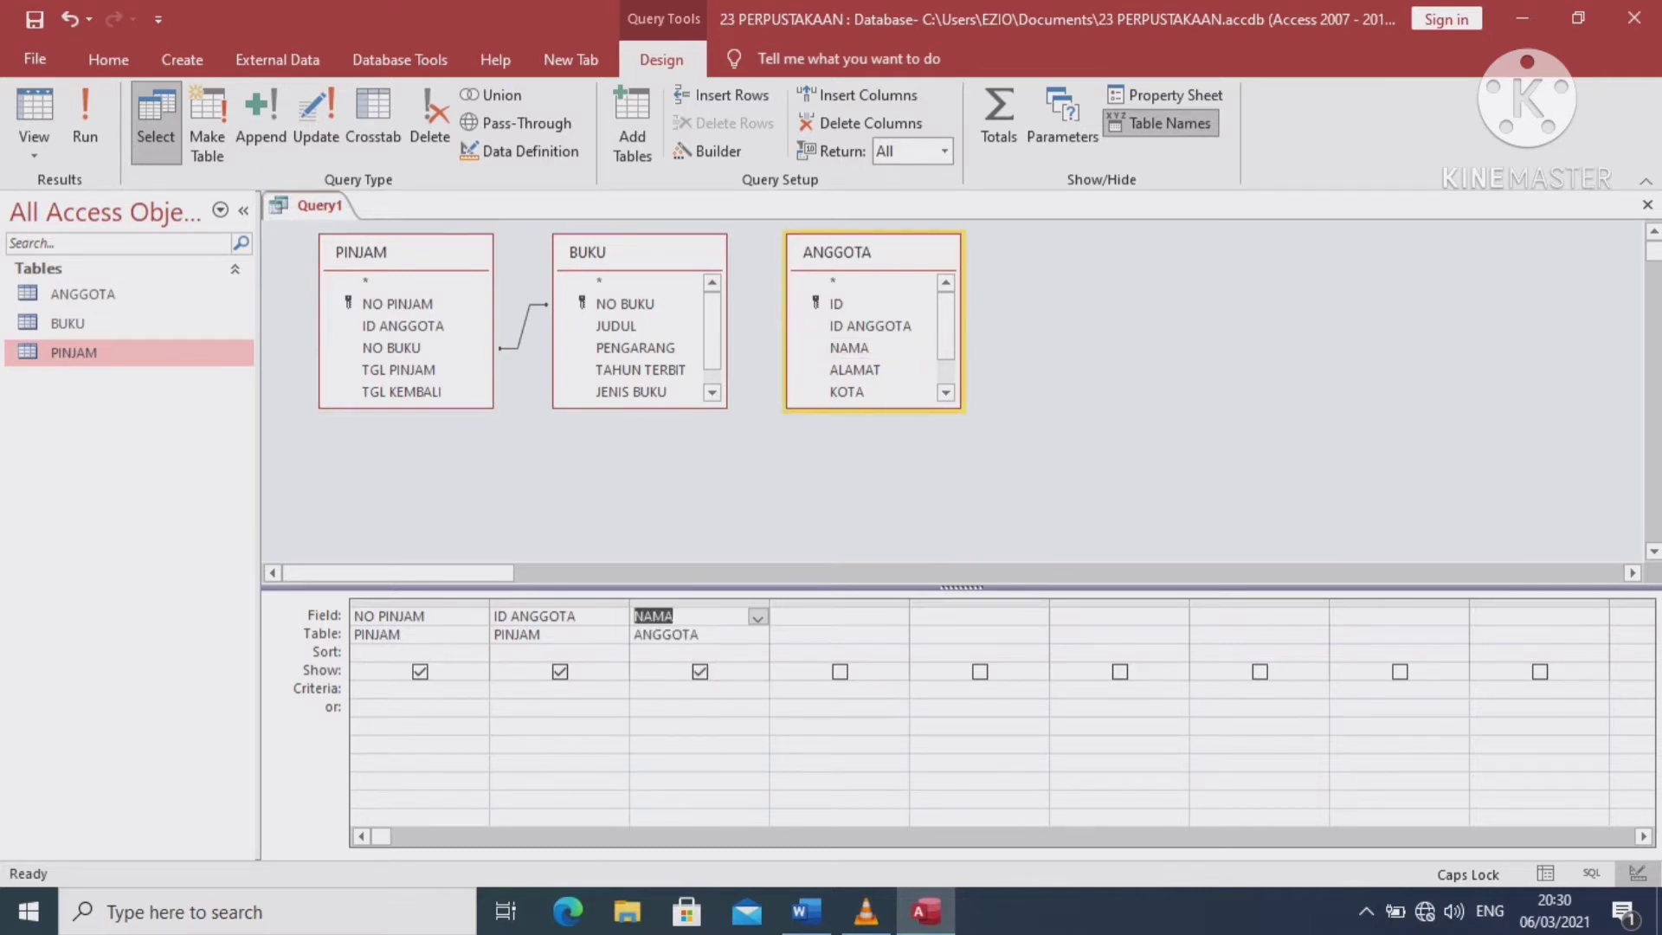
pyautogui.click(897, 616)
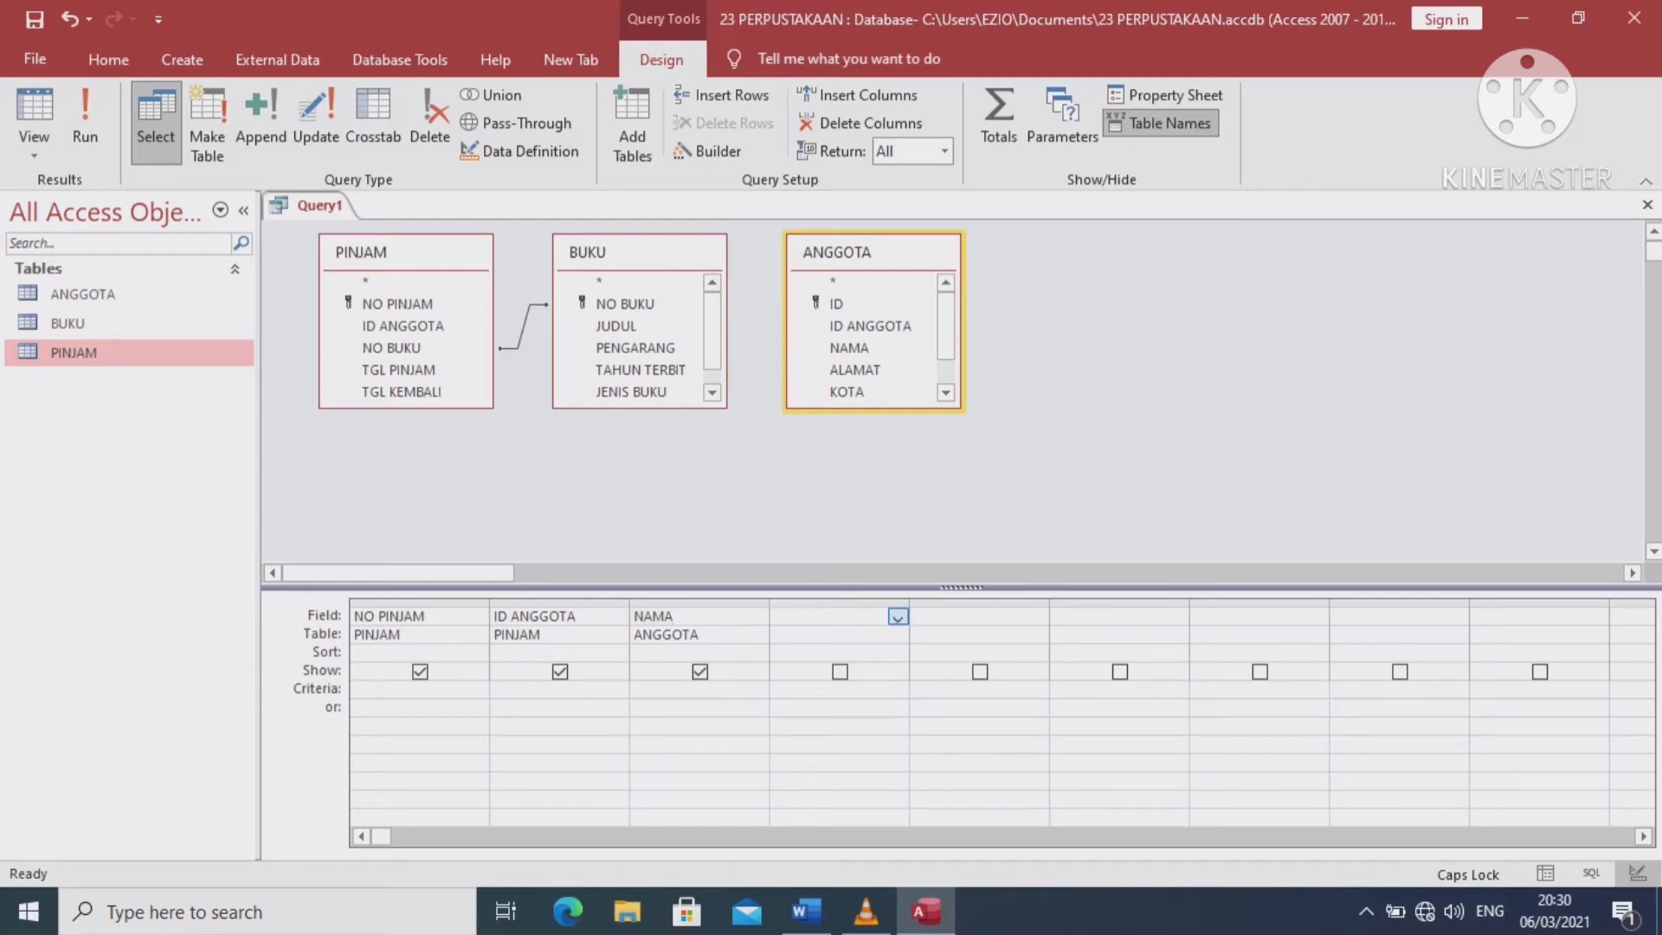
pyautogui.doubleClick(391, 347)
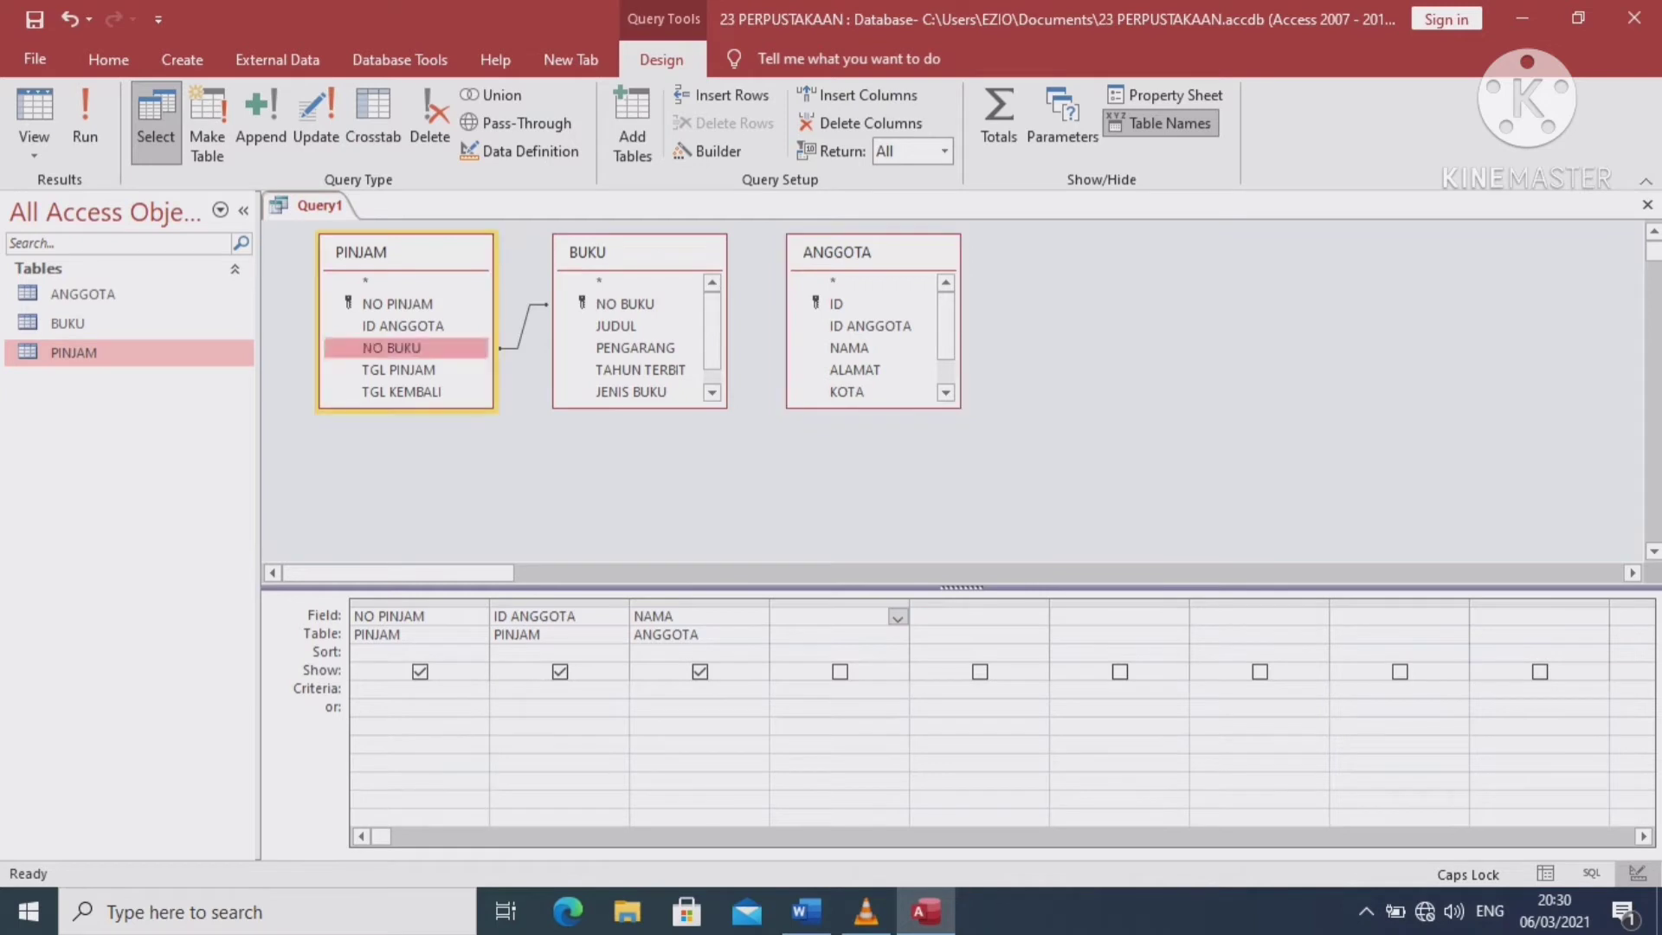
# Add JUDUL, TGL PINJAM and TGL KEMBALI to the next query columns
pyautogui.click(1037, 616)
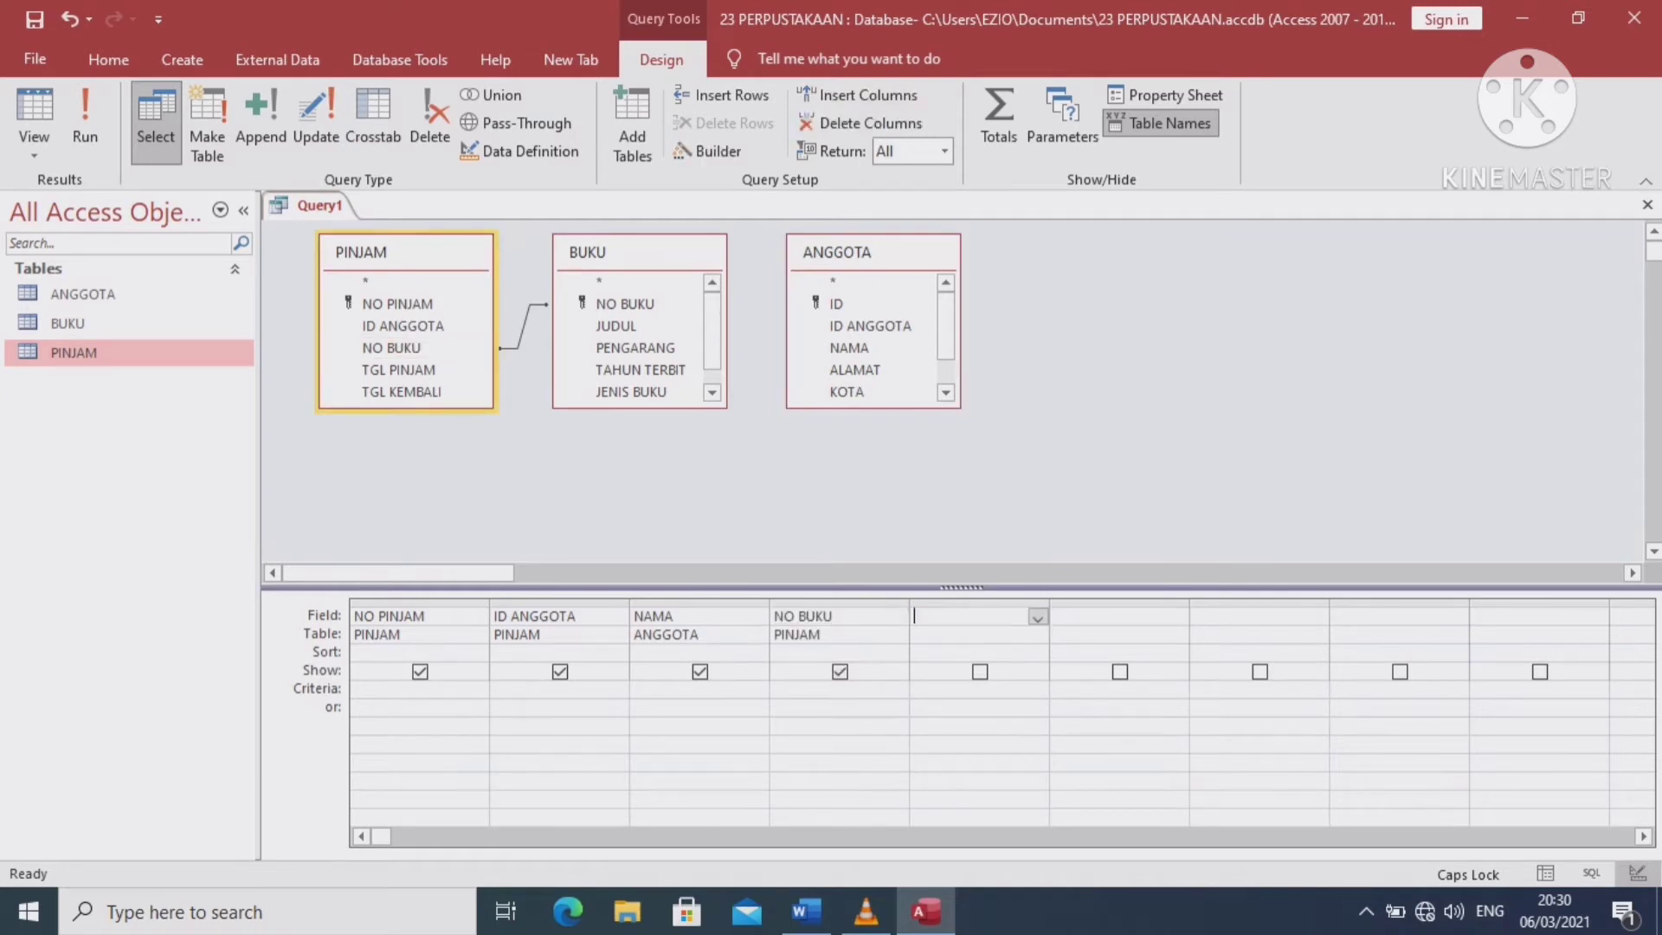
pyautogui.doubleClick(615, 326)
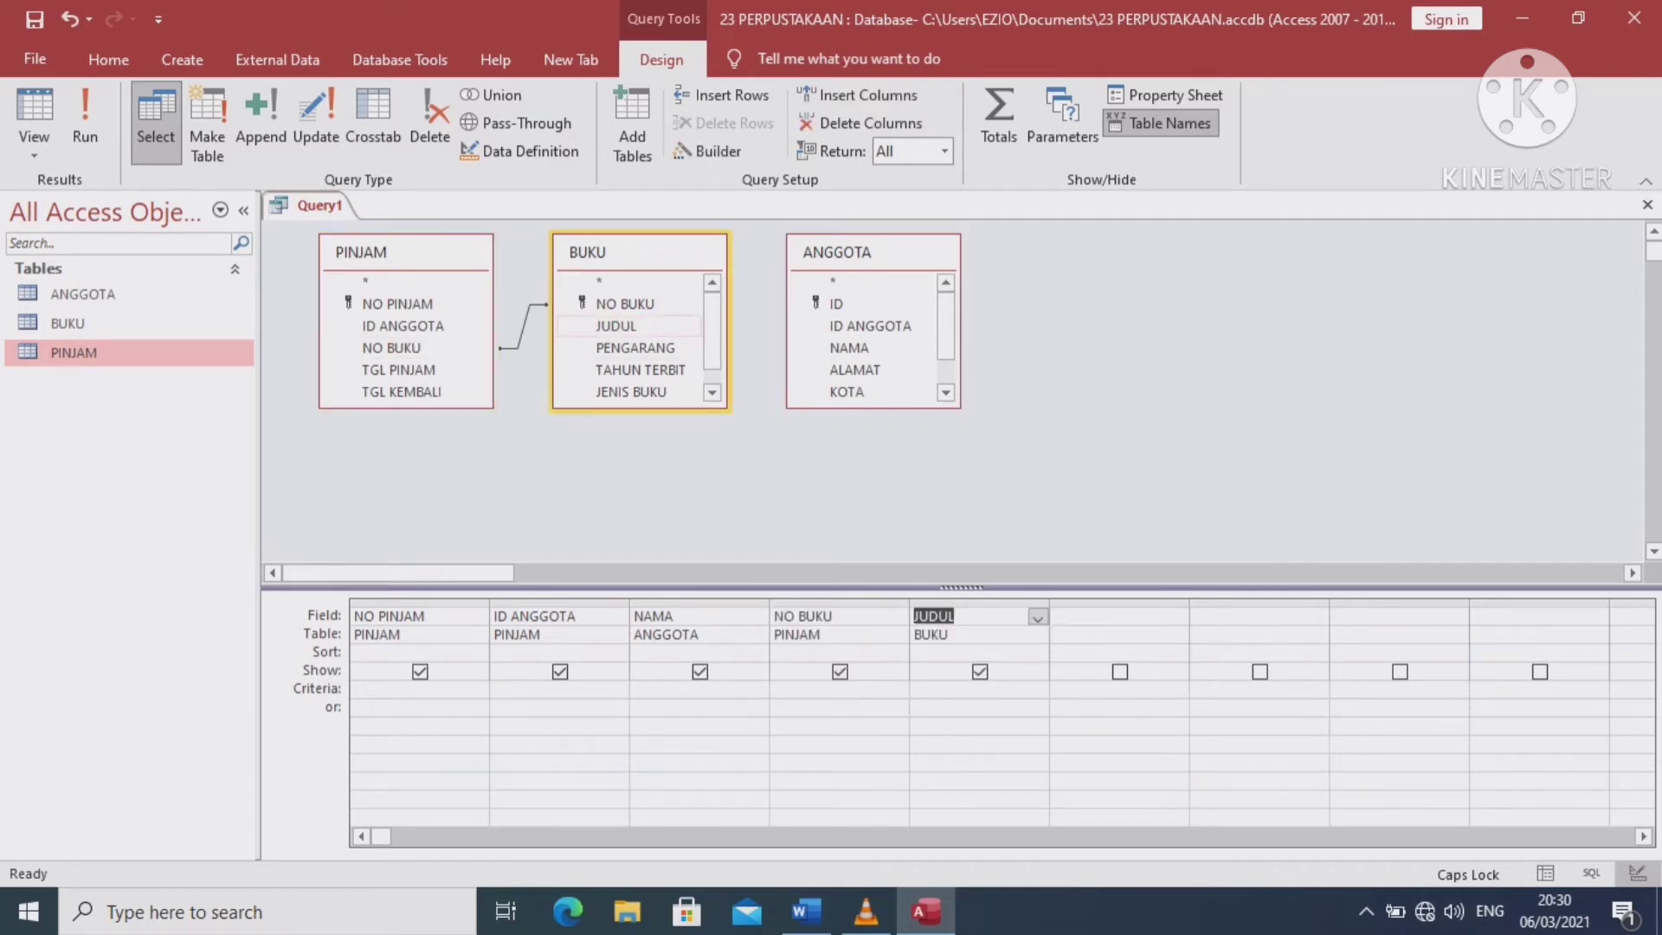
pyautogui.click(1117, 616)
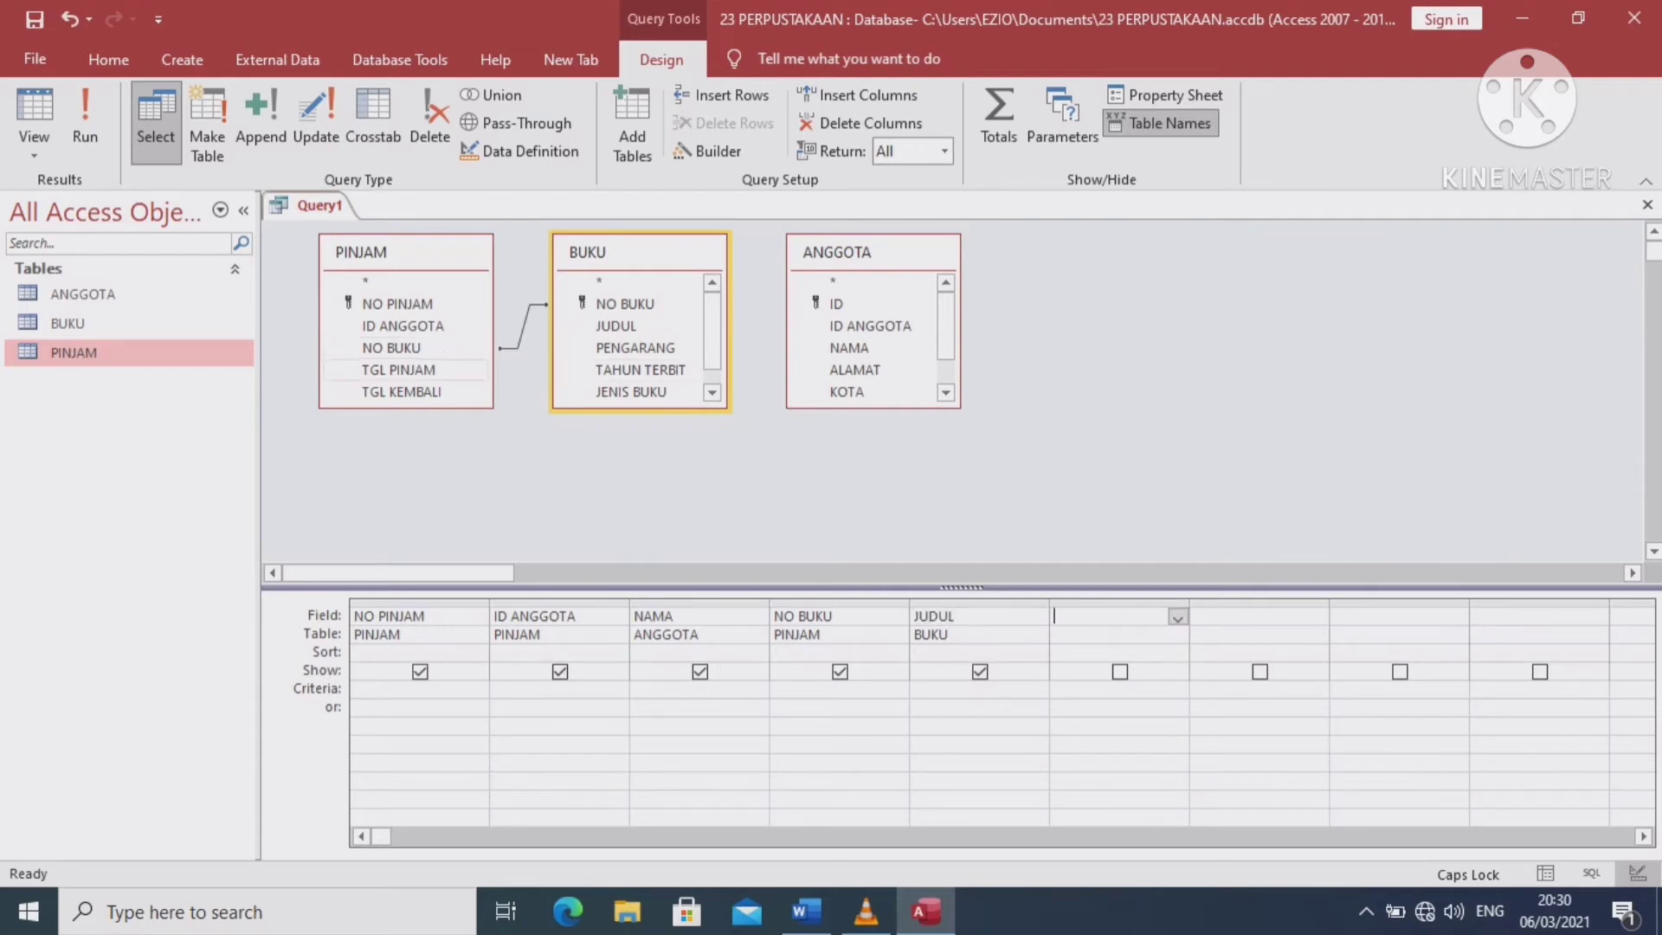
pyautogui.doubleClick(399, 370)
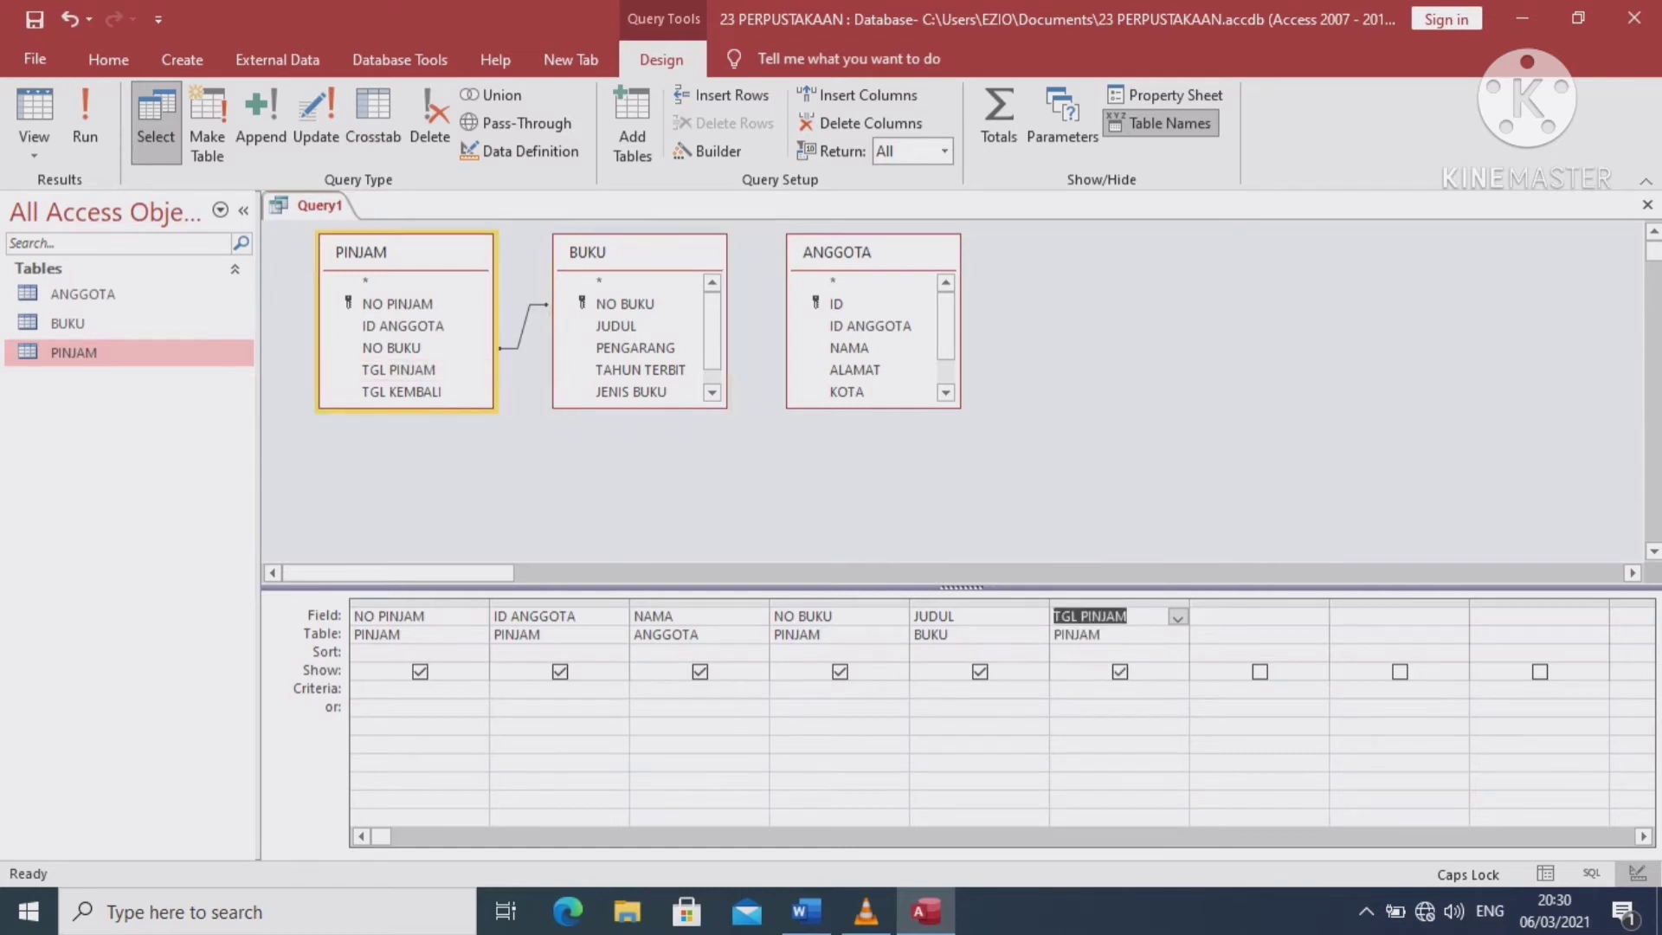
pyautogui.click(1317, 617)
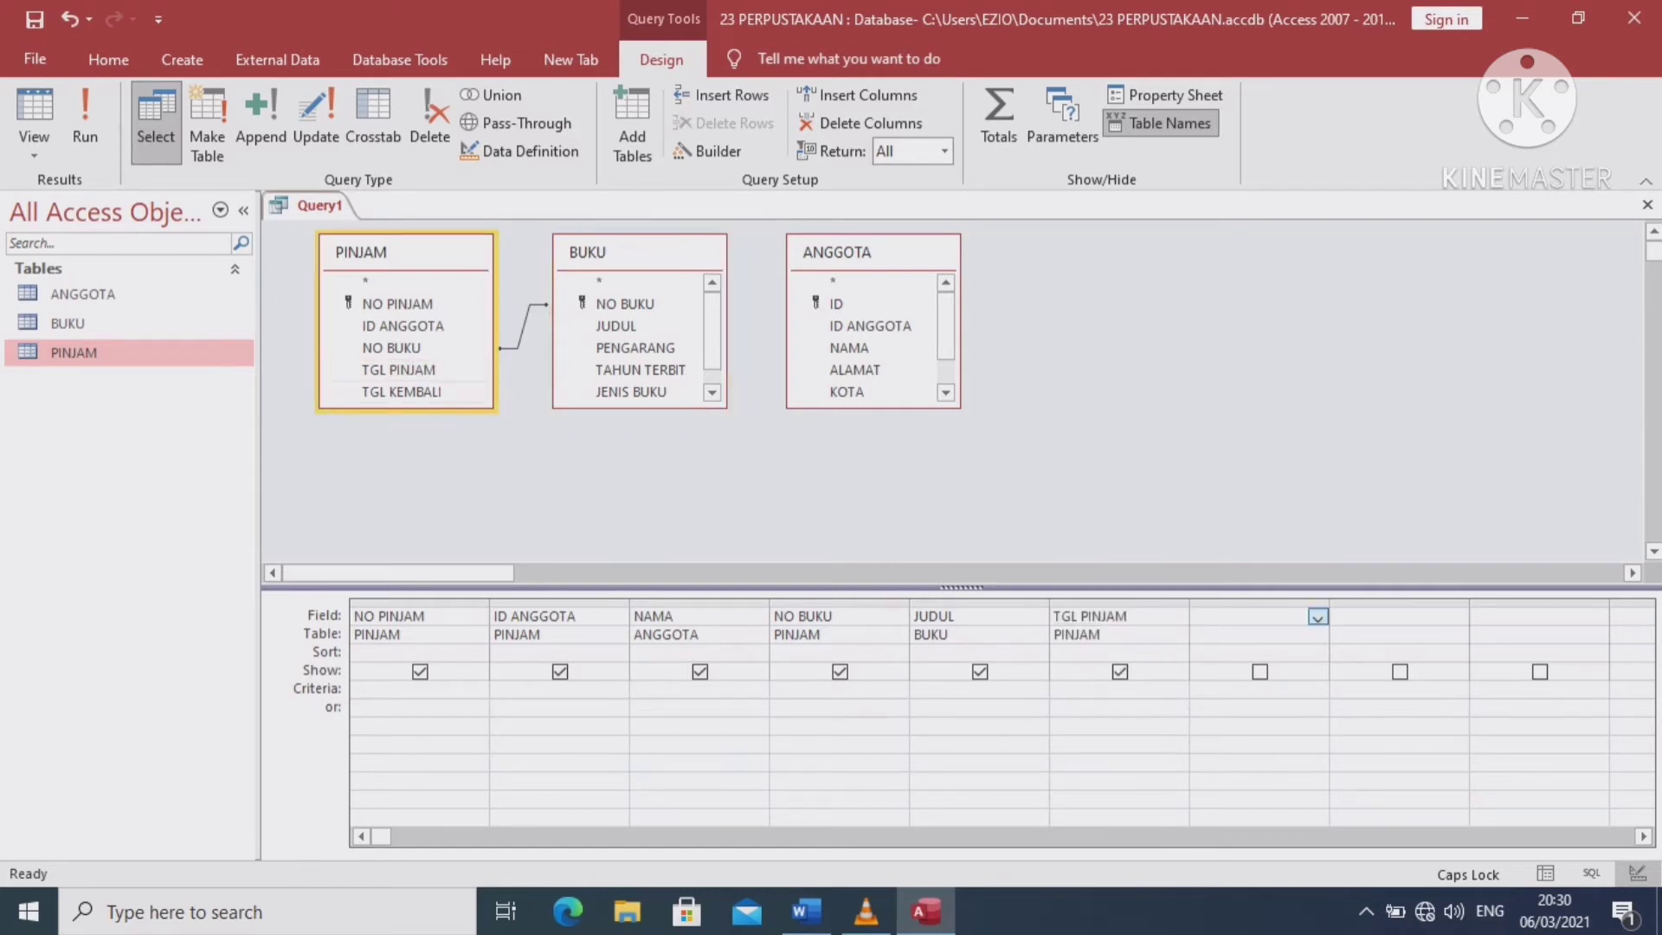
pyautogui.doubleClick(401, 391)
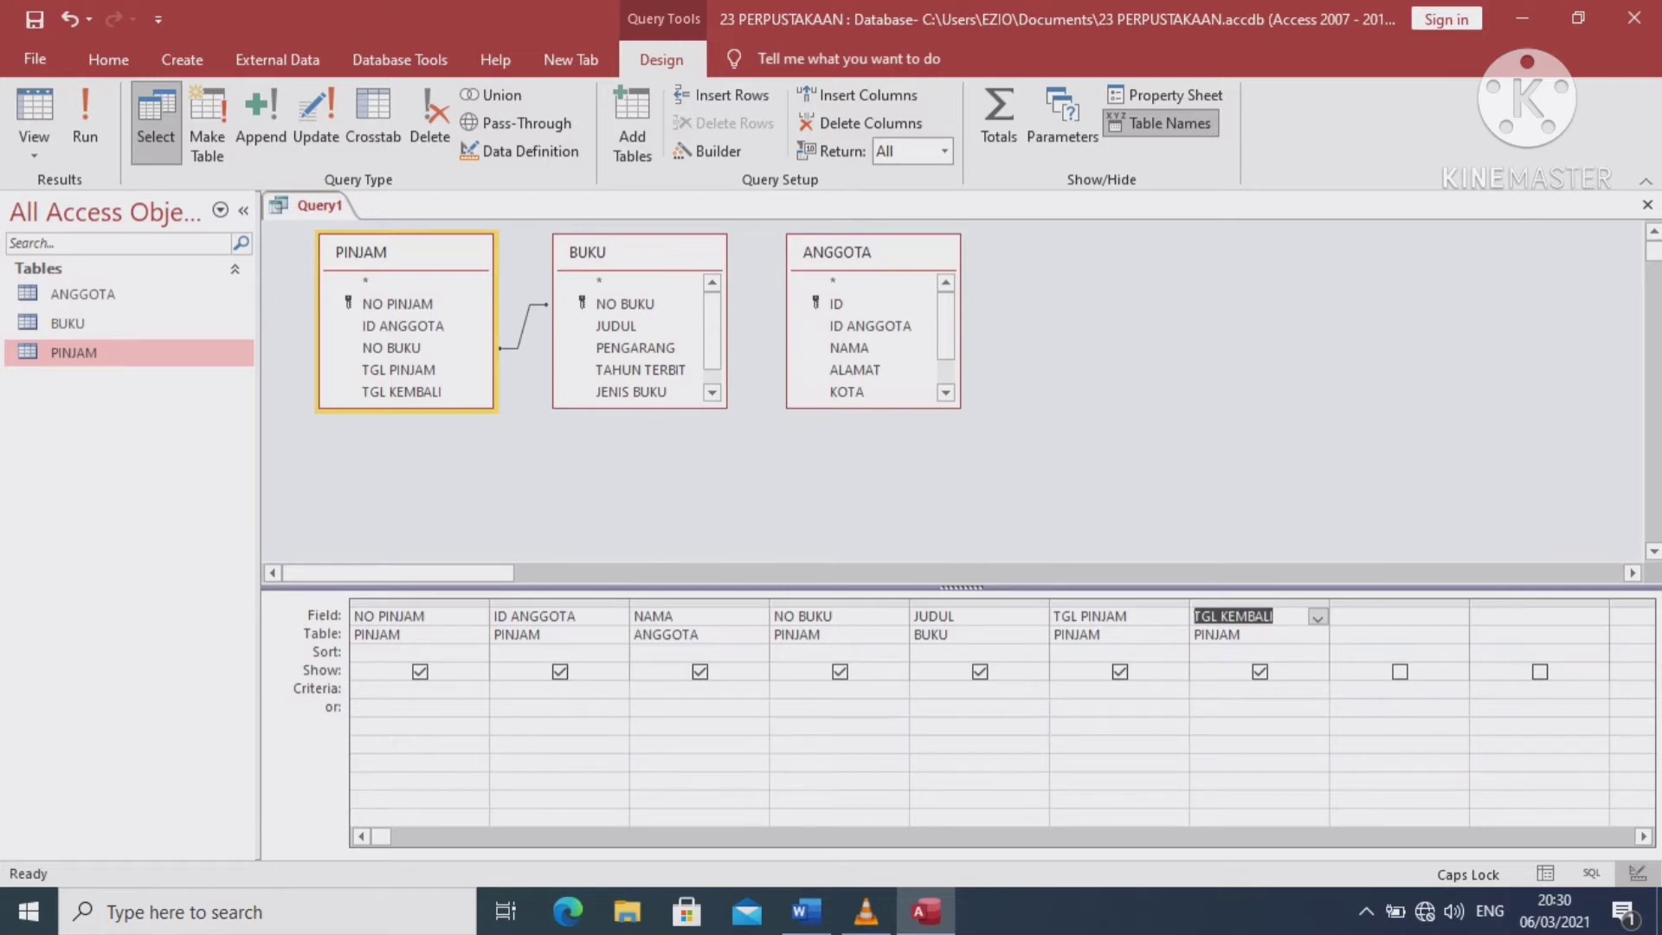
pyautogui.click(1458, 617)
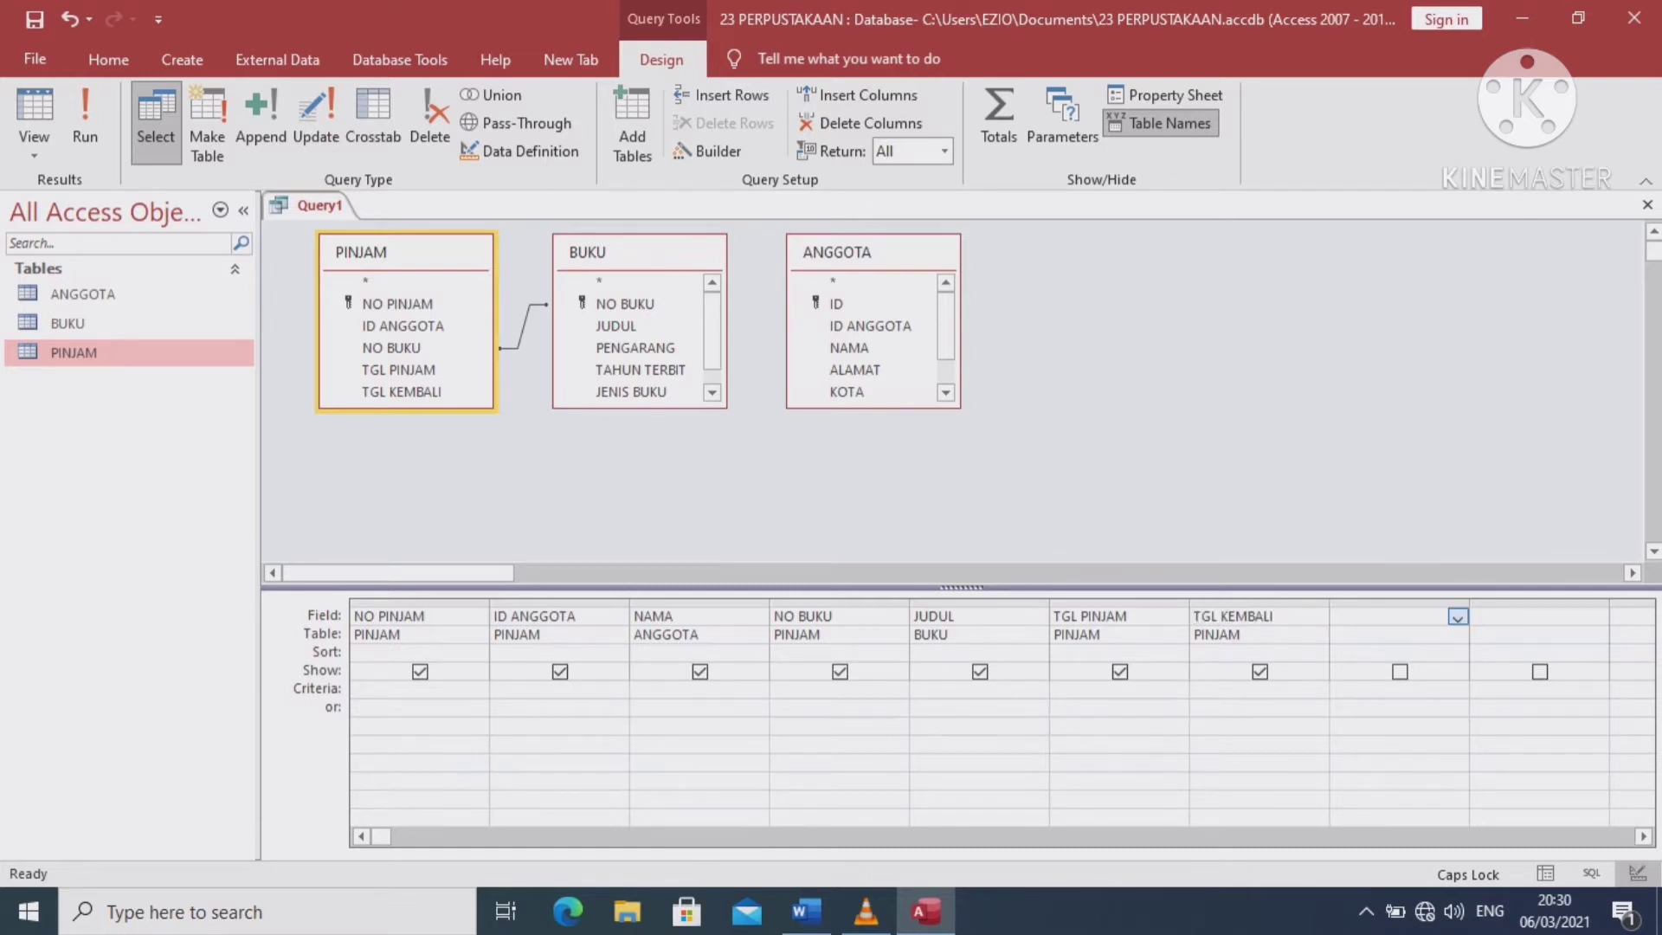
pyautogui.click(1458, 616)
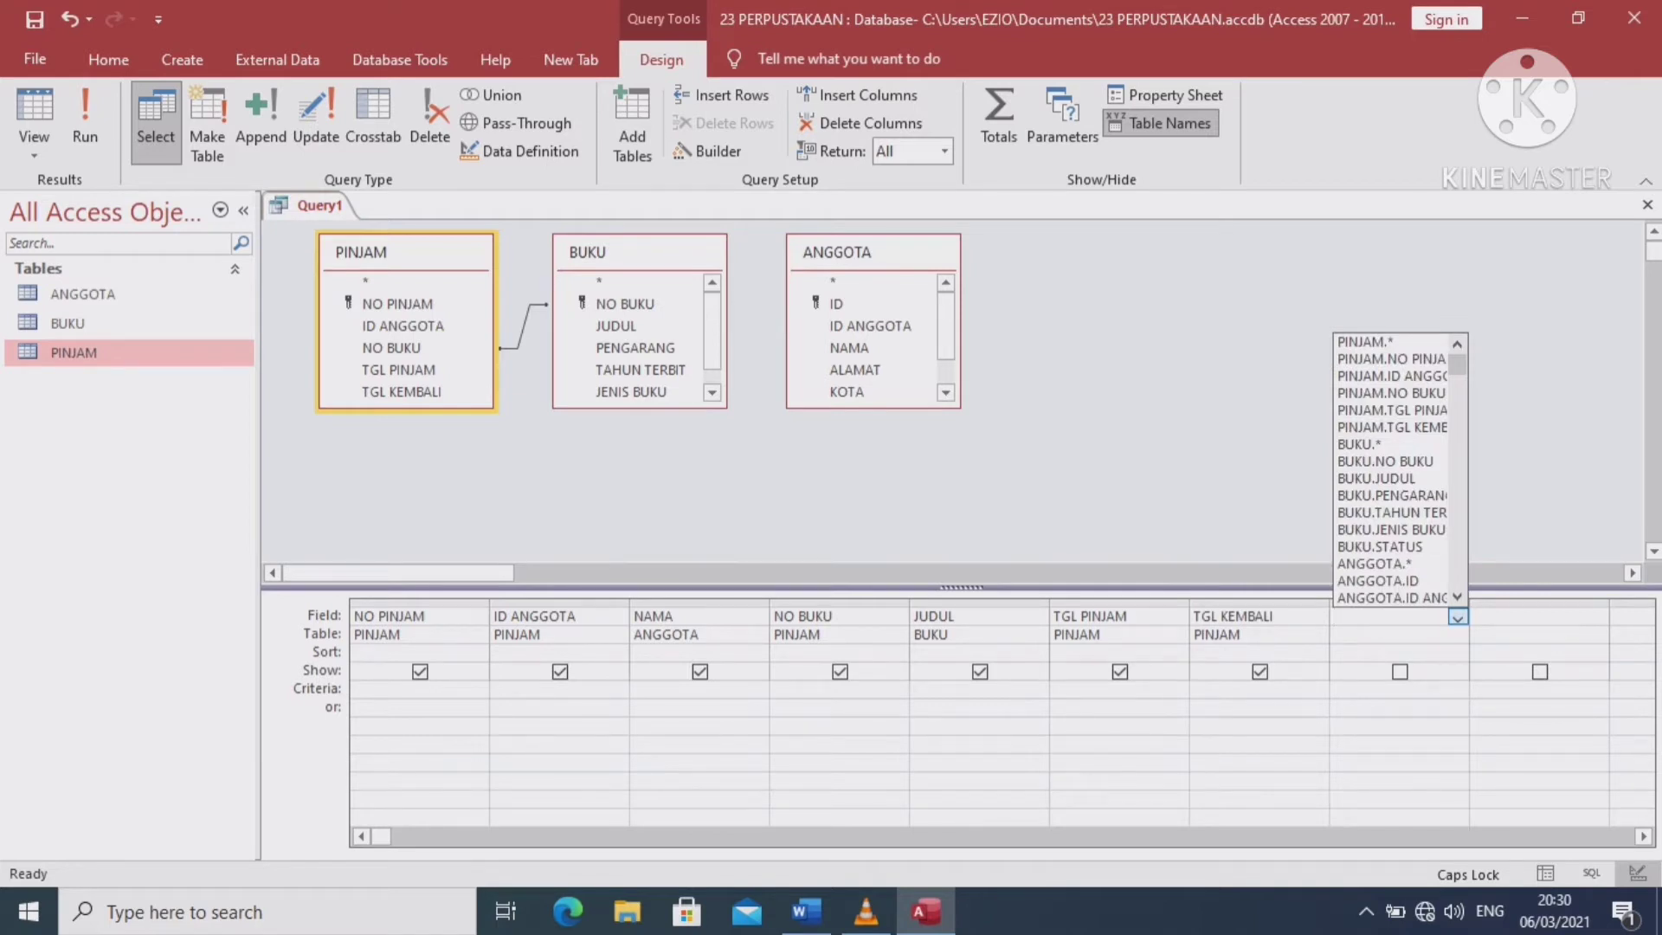
pyautogui.press('Escape')
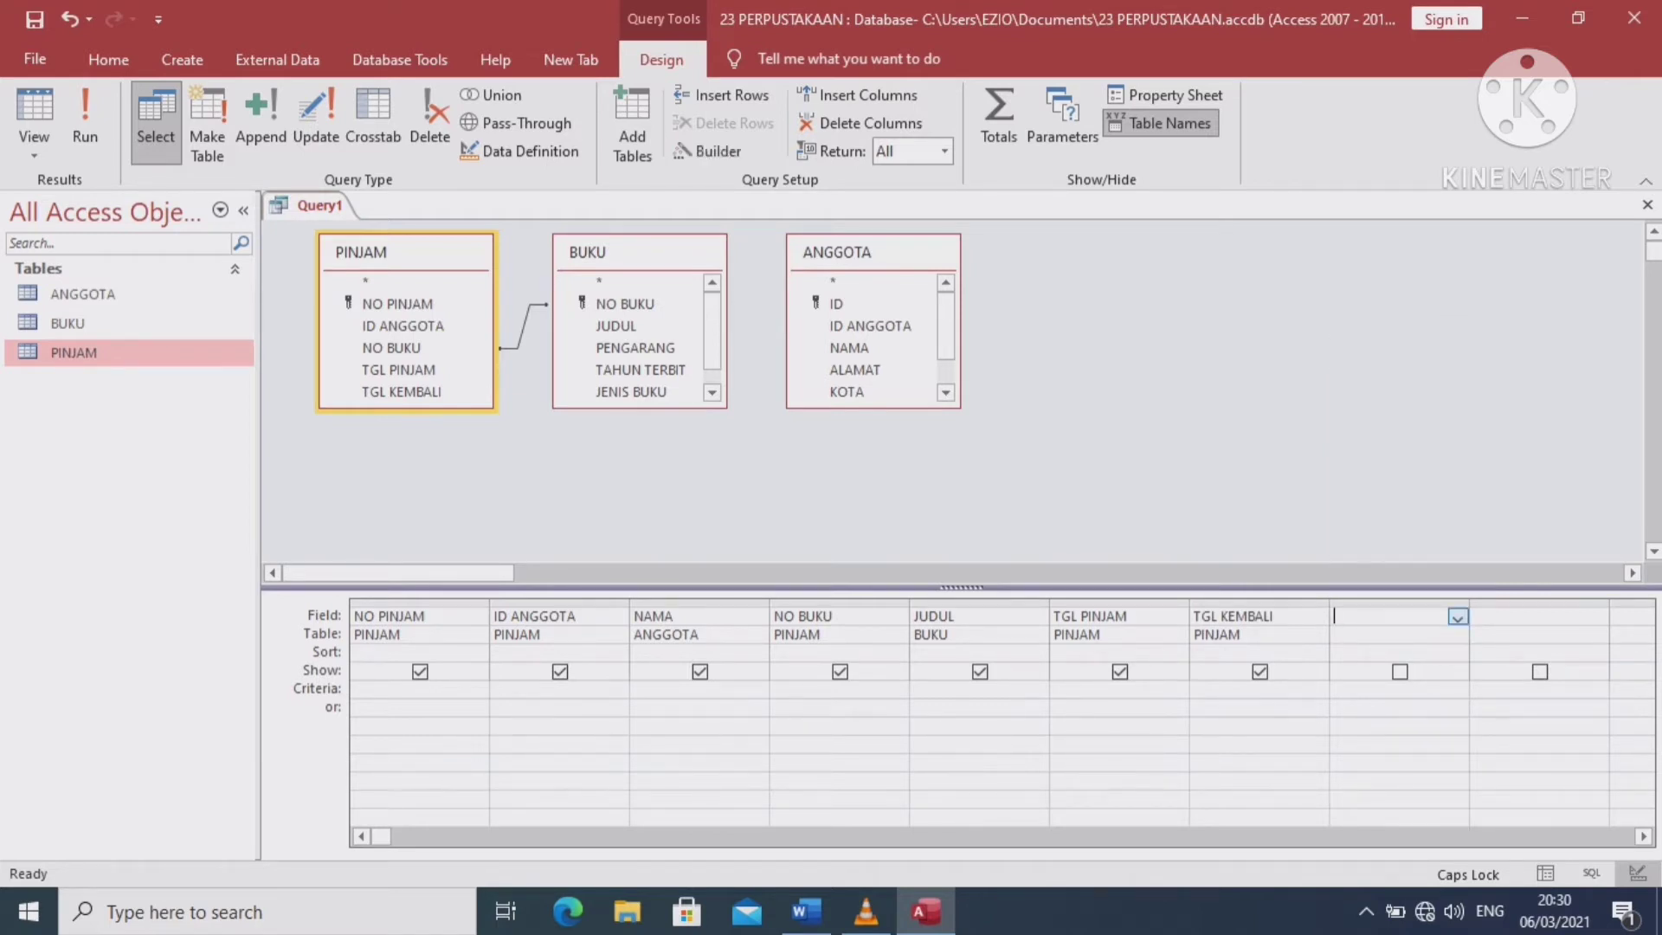
pyautogui.rightClick(1404, 621)
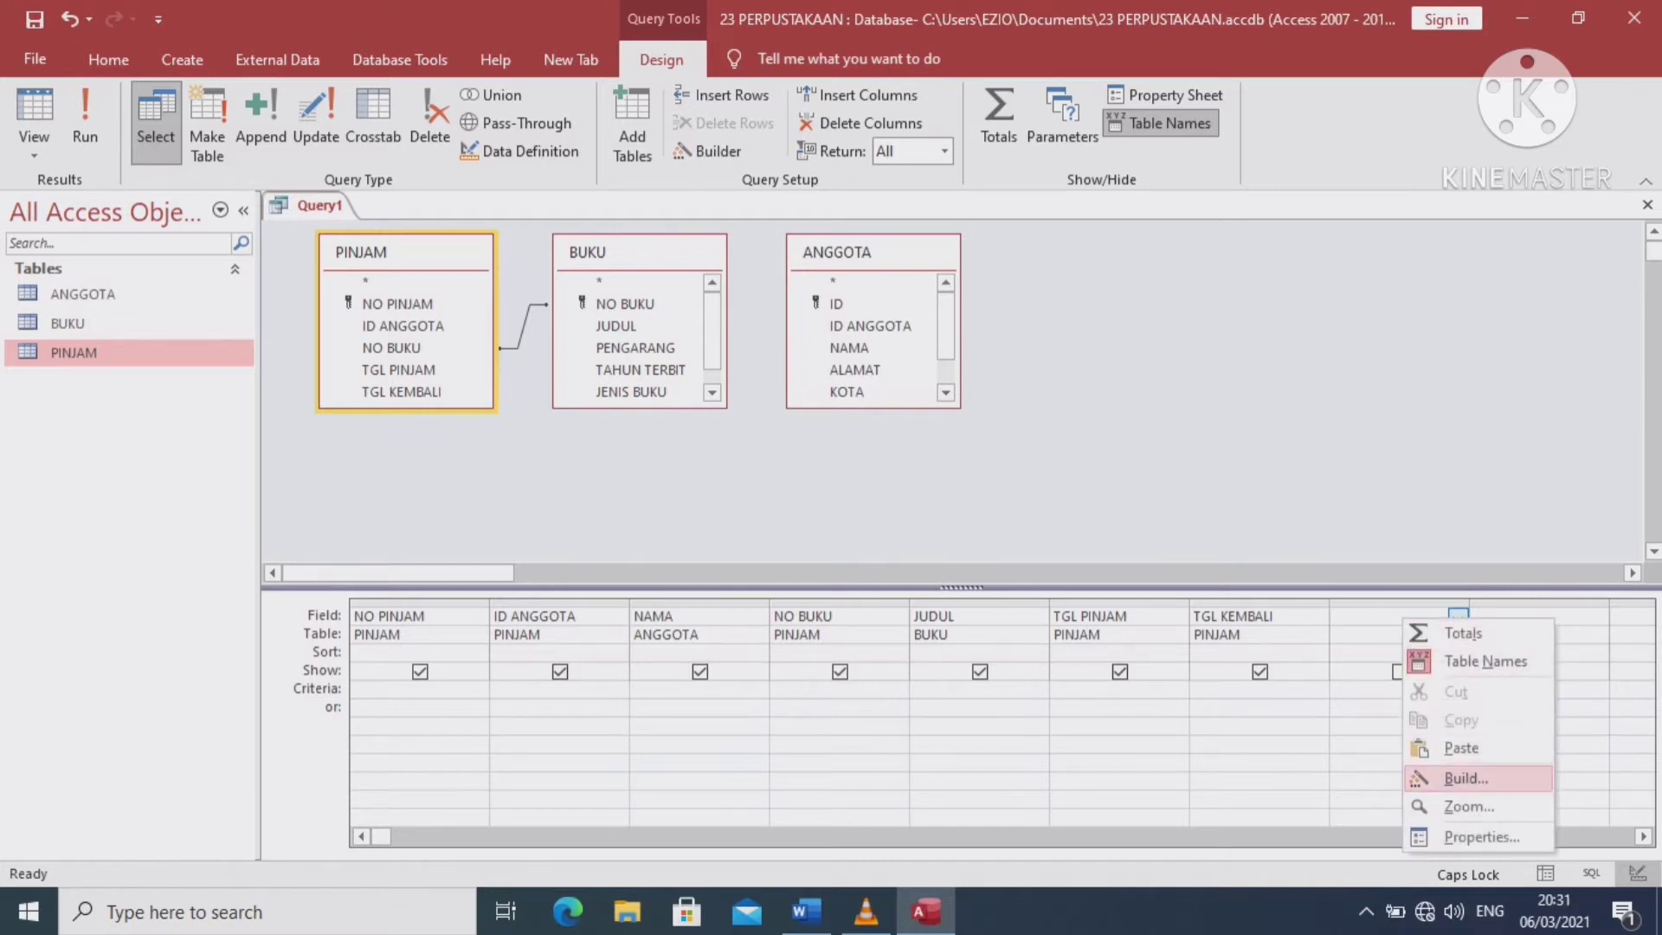
pyautogui.click(1465, 778)
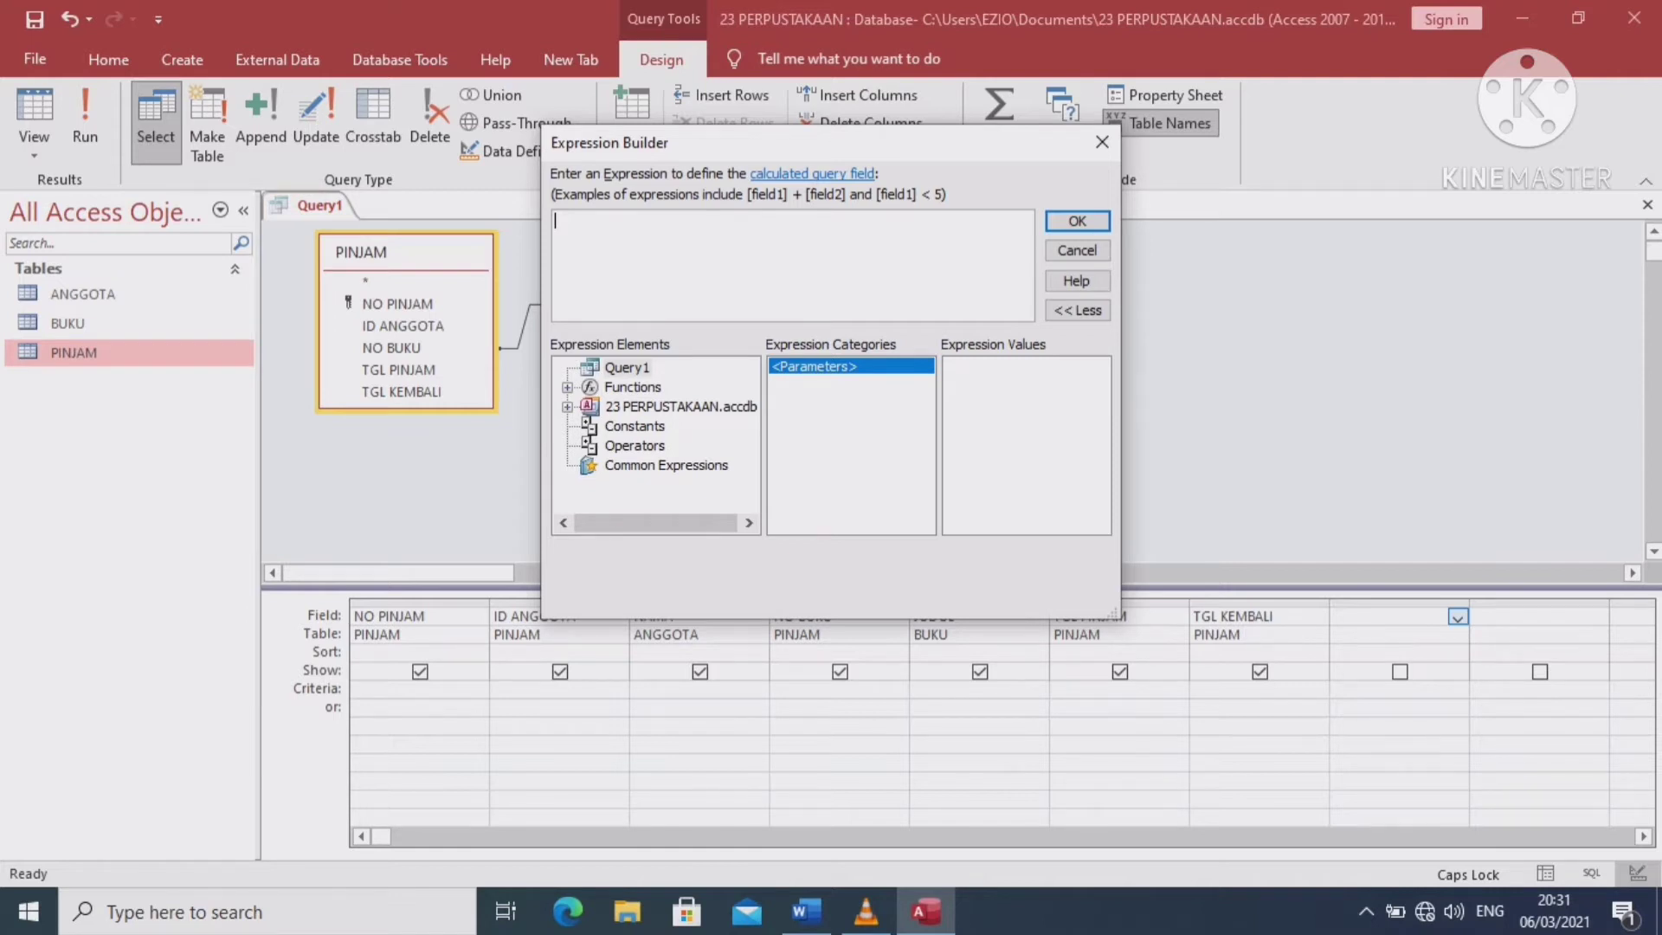
pyautogui.click(627, 368)
pyautogui.click(632, 387)
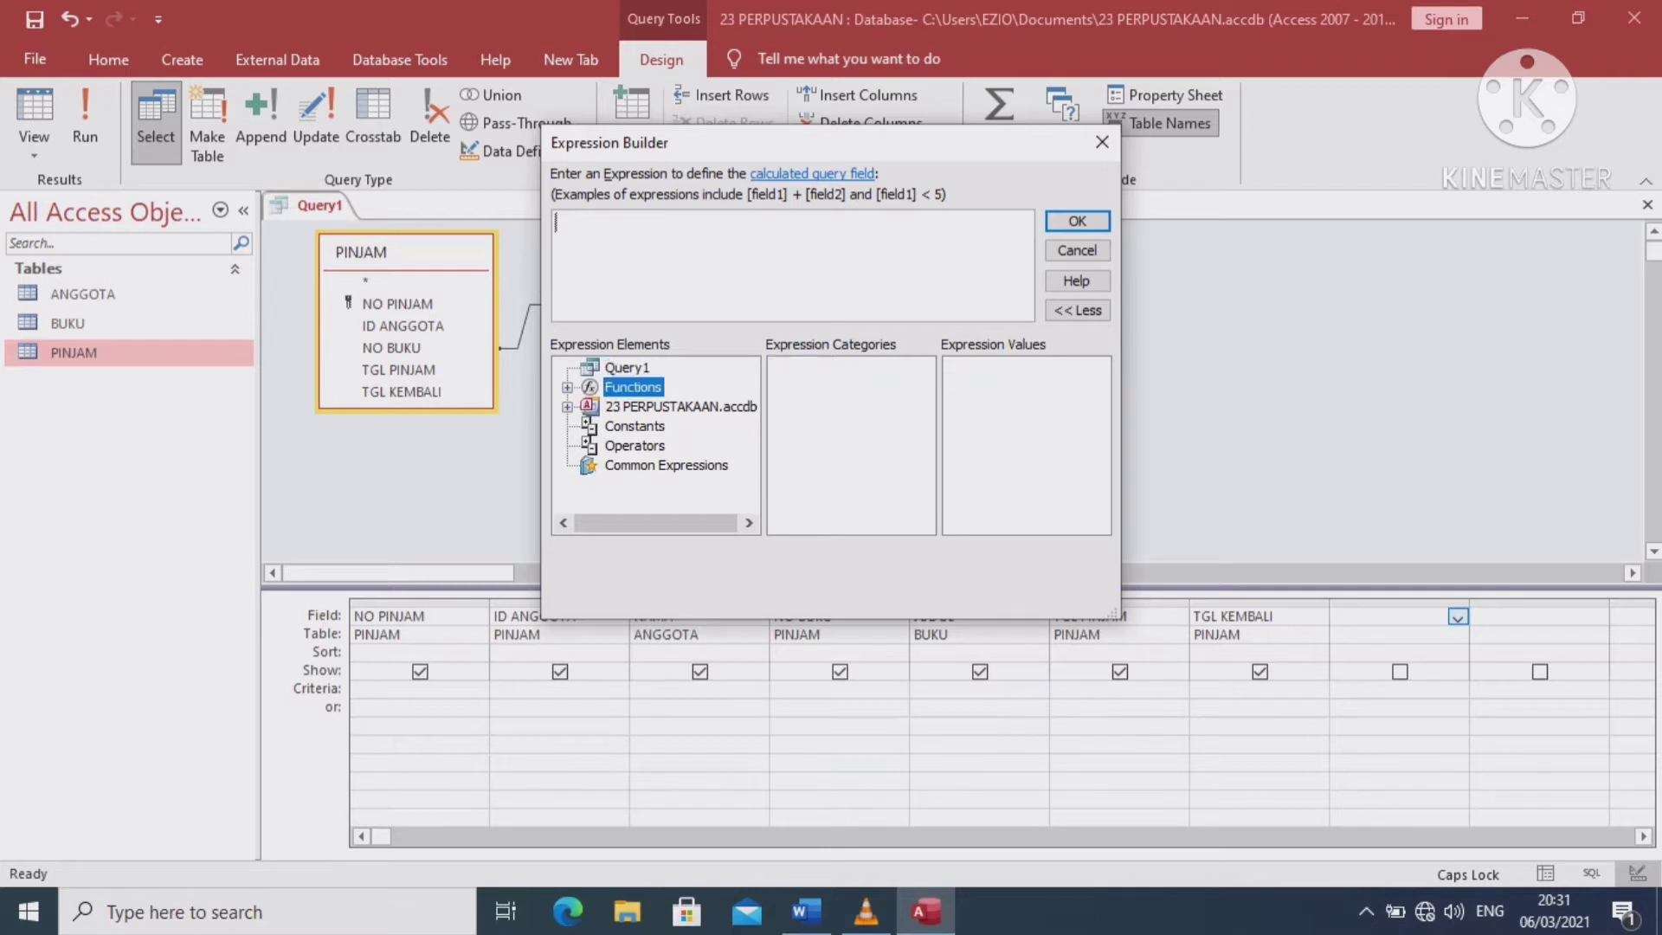
pyautogui.click(681, 407)
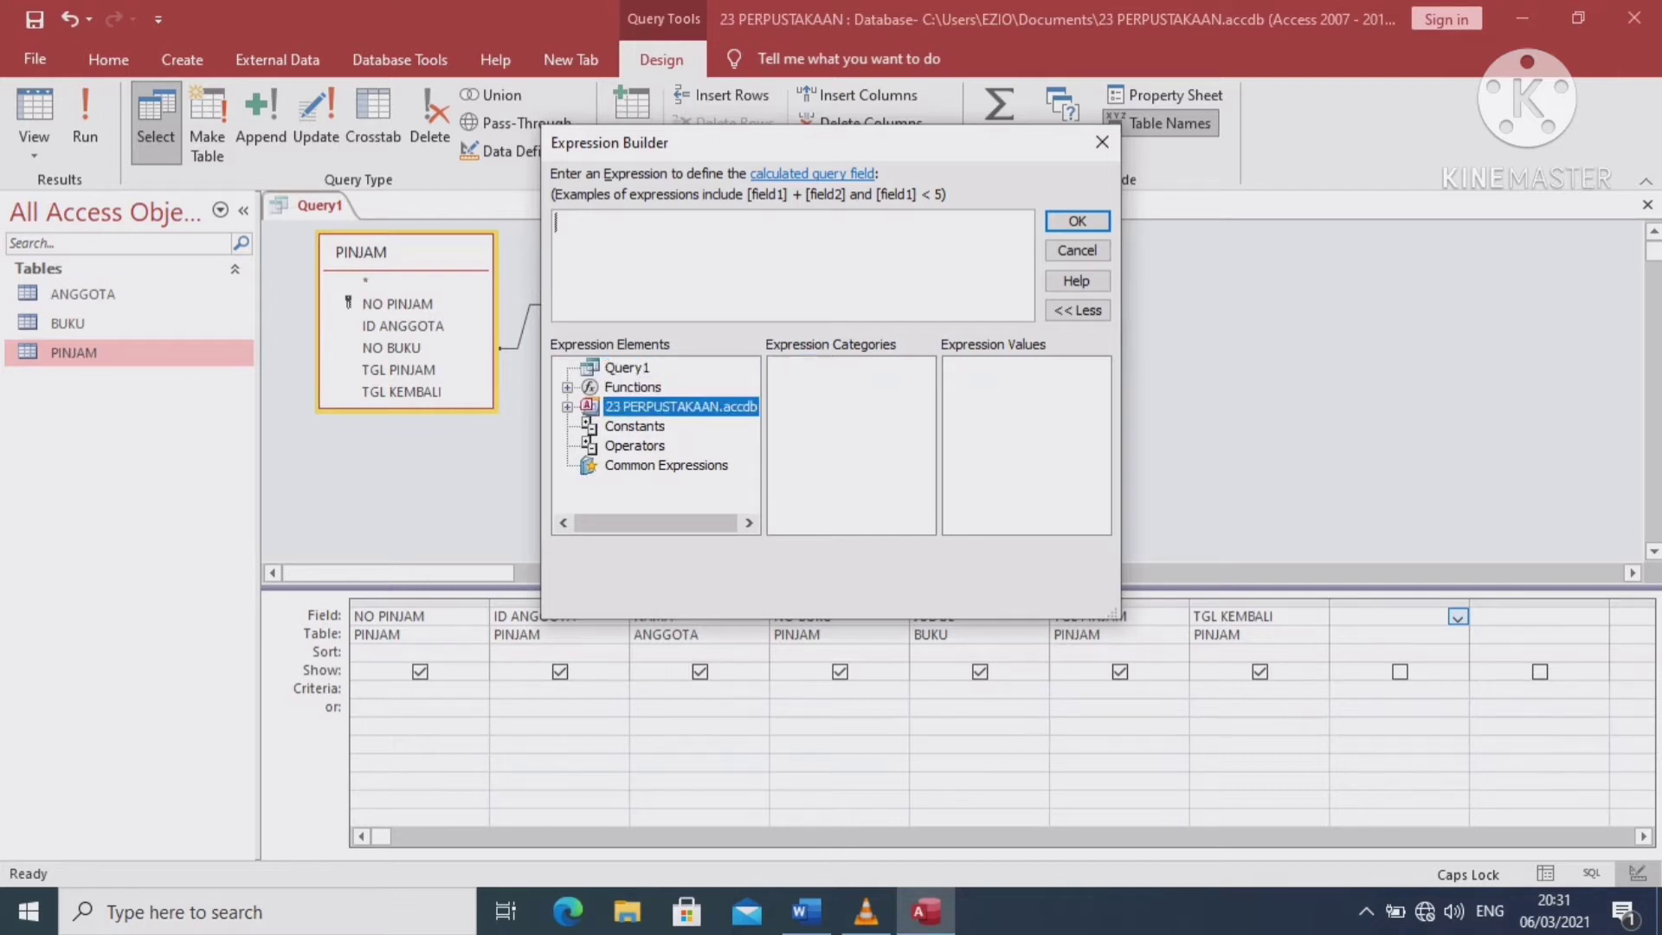
pyautogui.click(635, 426)
pyautogui.click(635, 446)
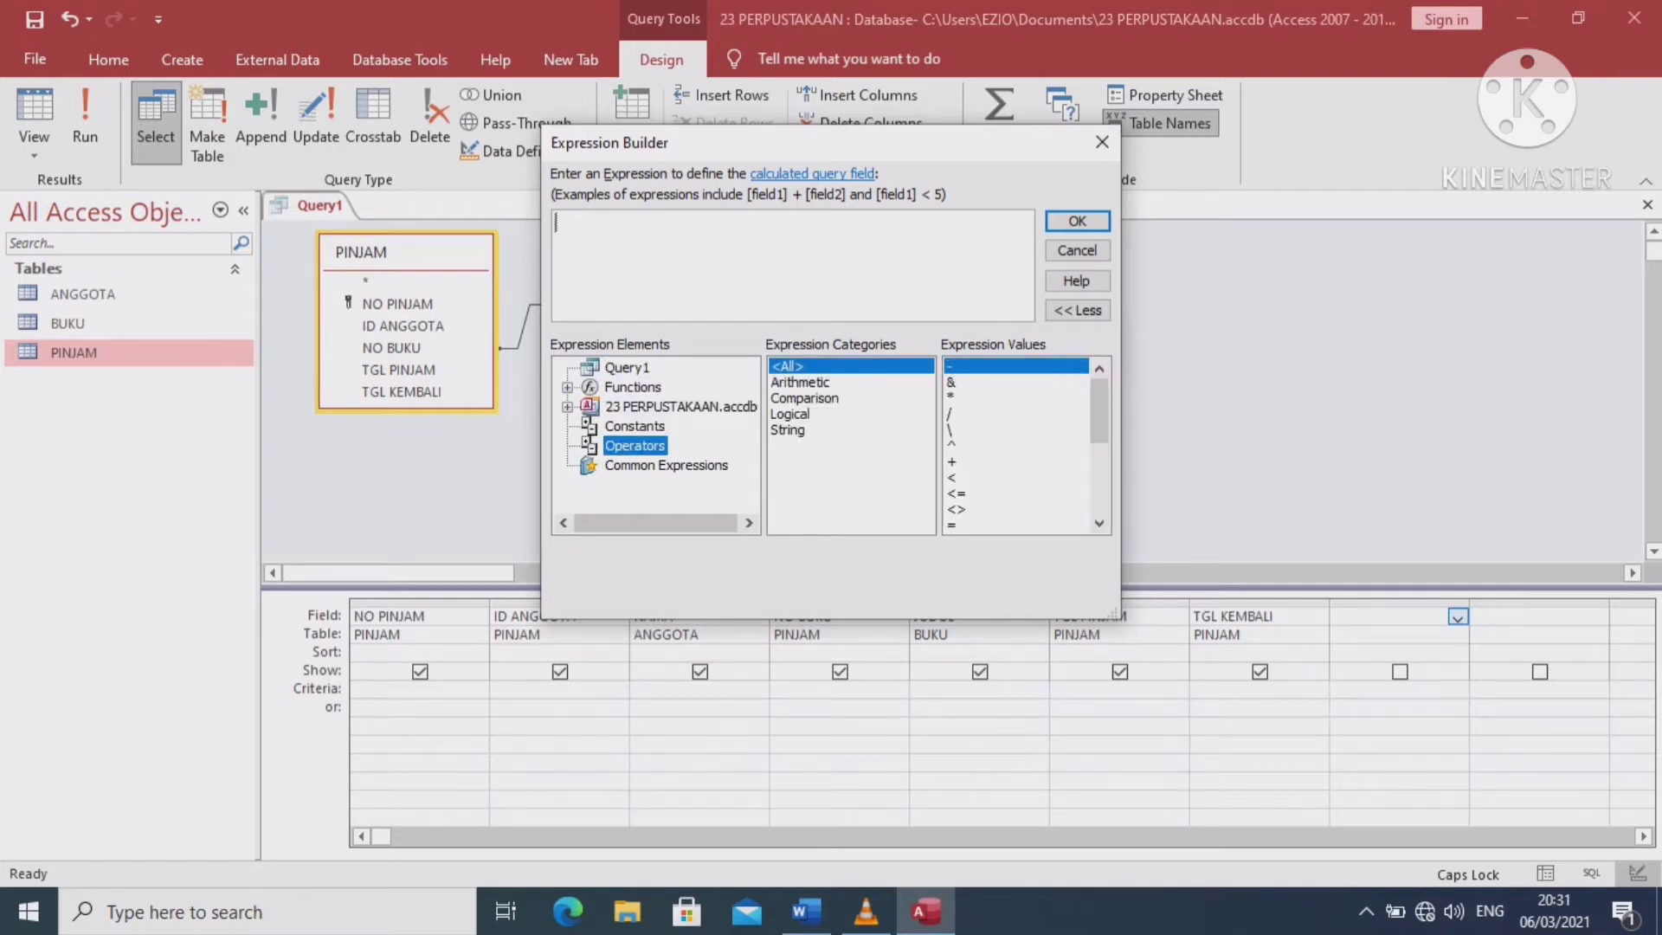
pyautogui.click(666, 465)
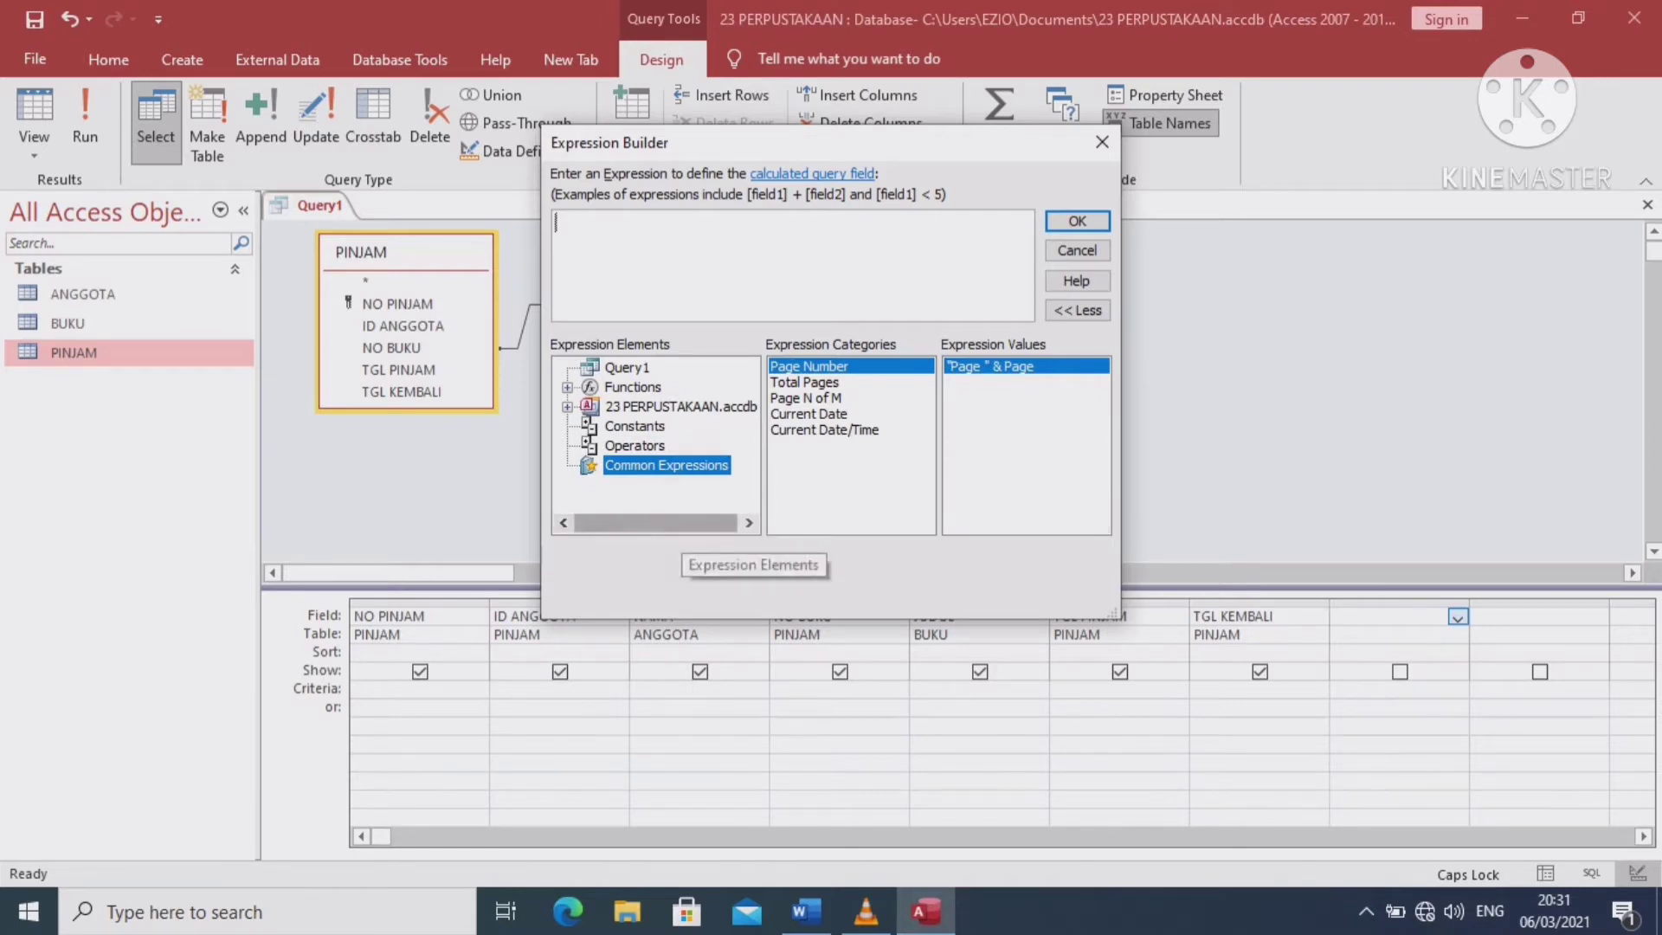
pyautogui.click(1102, 142)
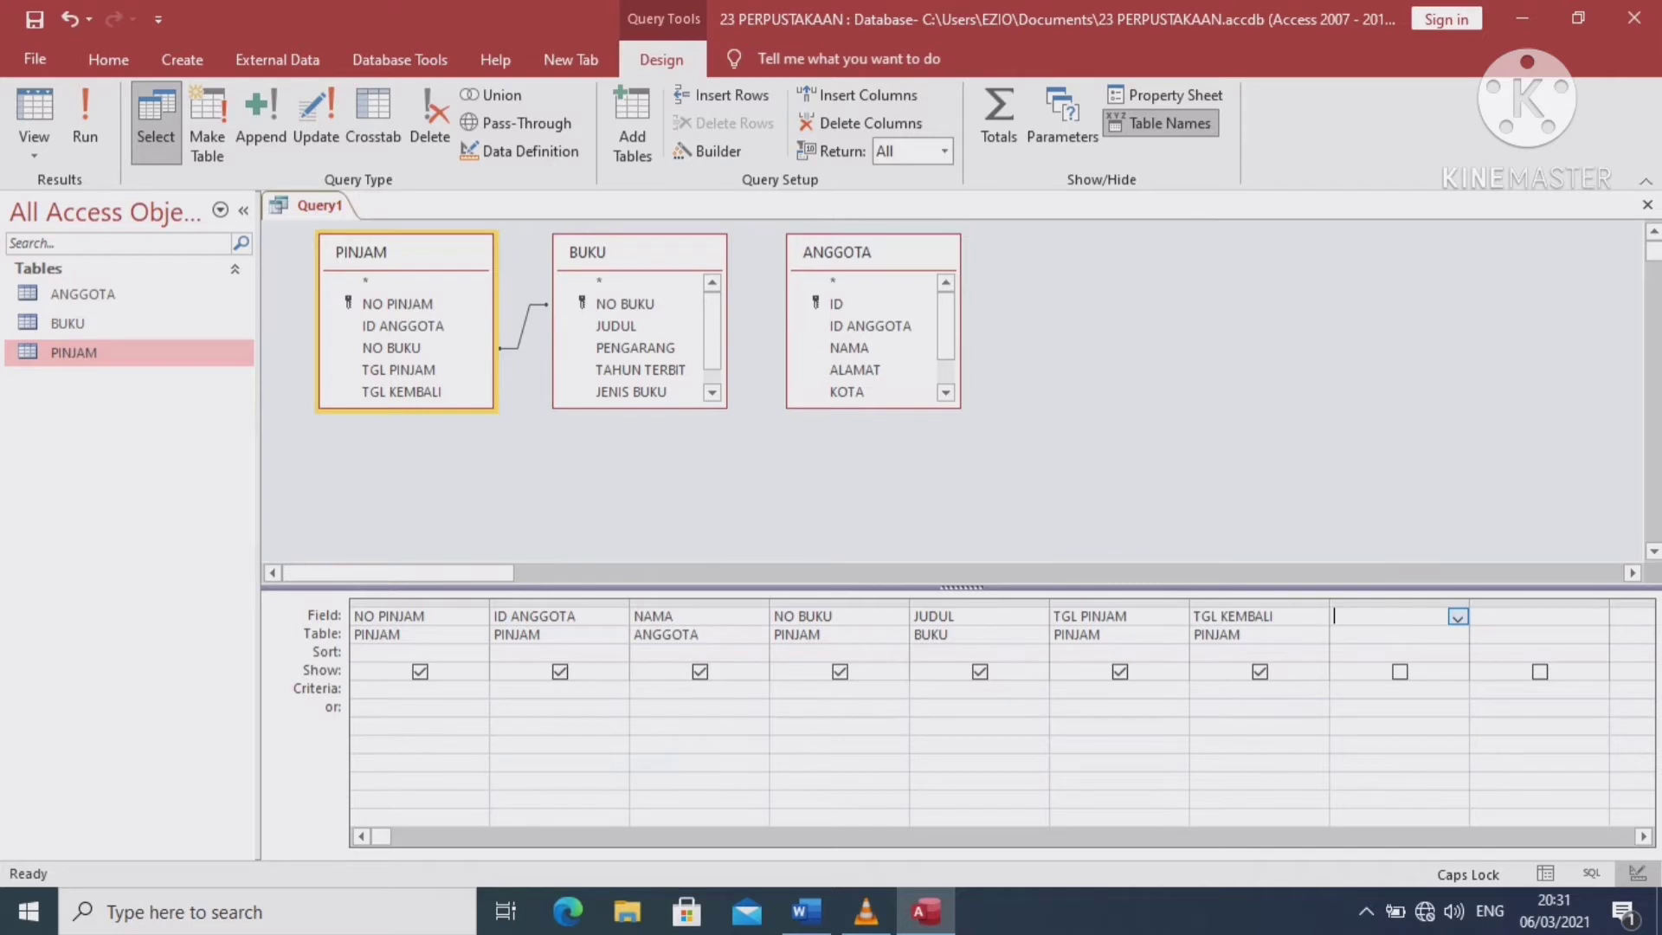
# Save Query1 under the name Query PINJAM and close its design window
pyautogui.rightClick(322, 206)
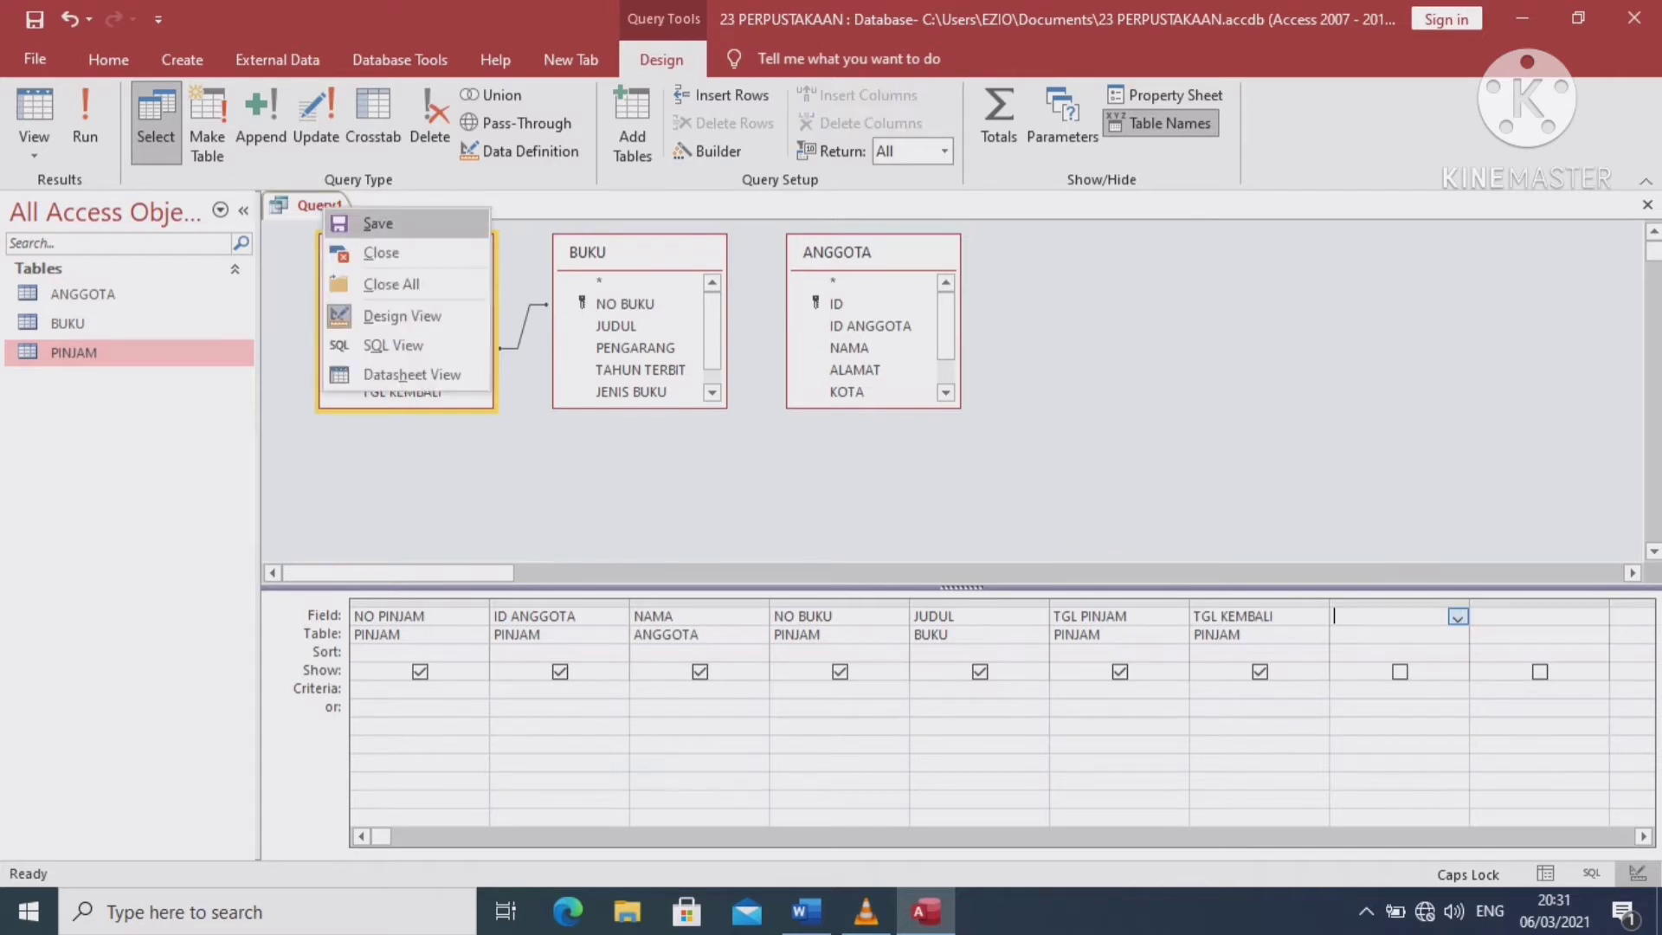
pyautogui.click(377, 223)
pyautogui.click(729, 320)
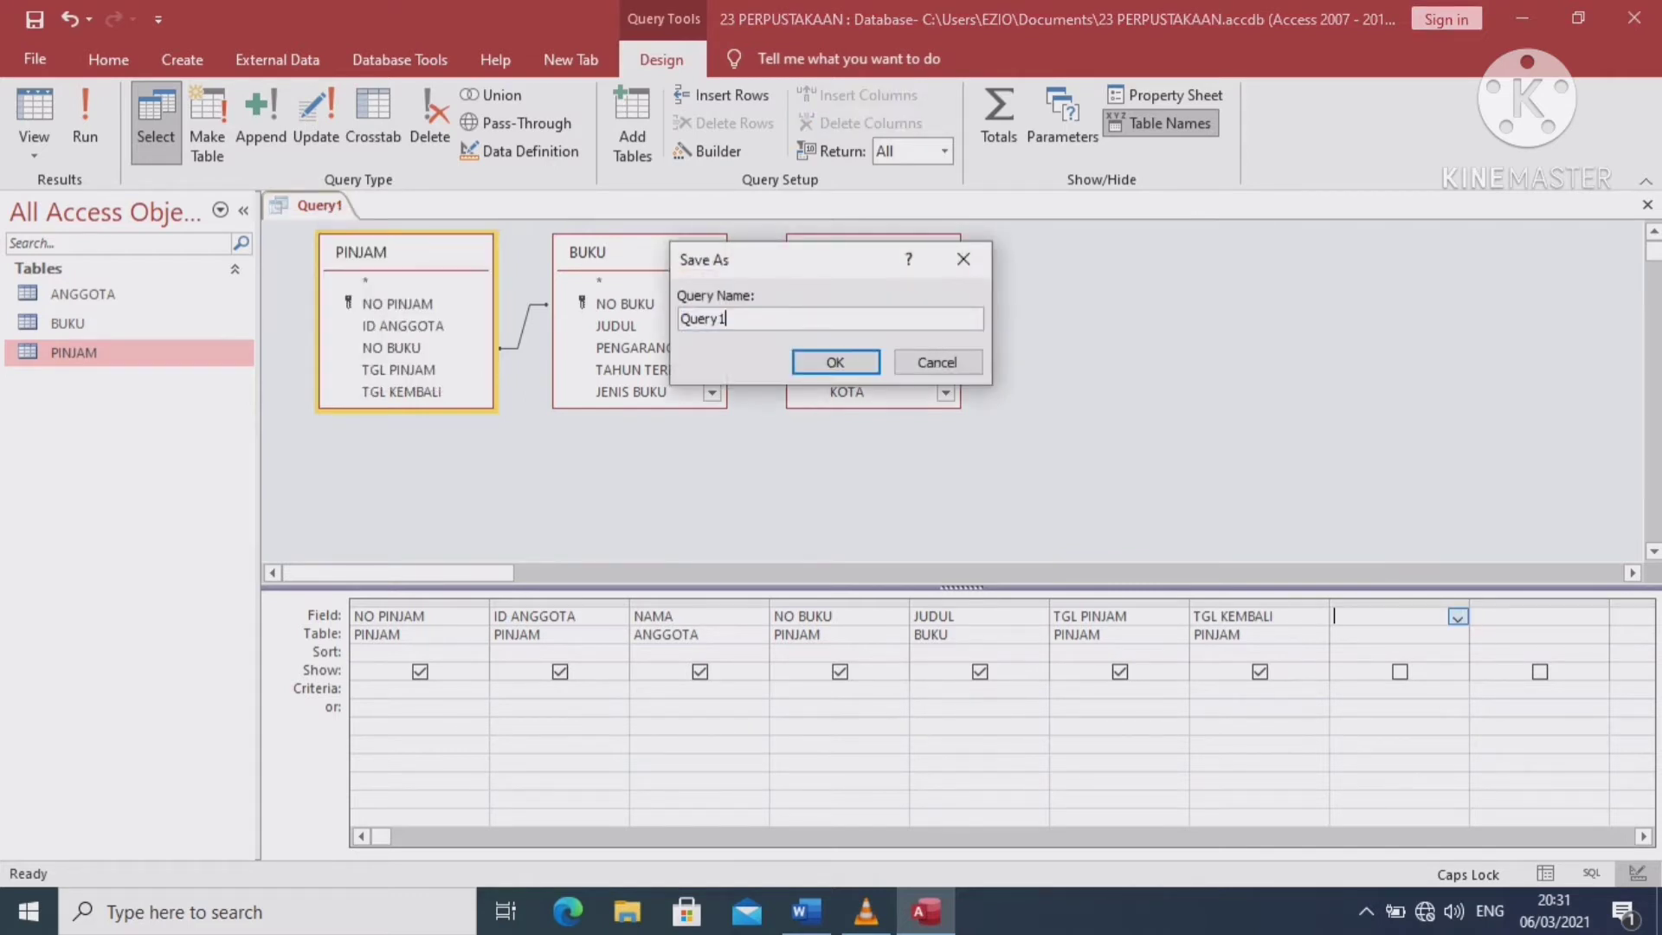
pyautogui.press('BackSpace')
pyautogui.write('PINK')
pyautogui.press('BackSpace')
pyautogui.write('JAM')
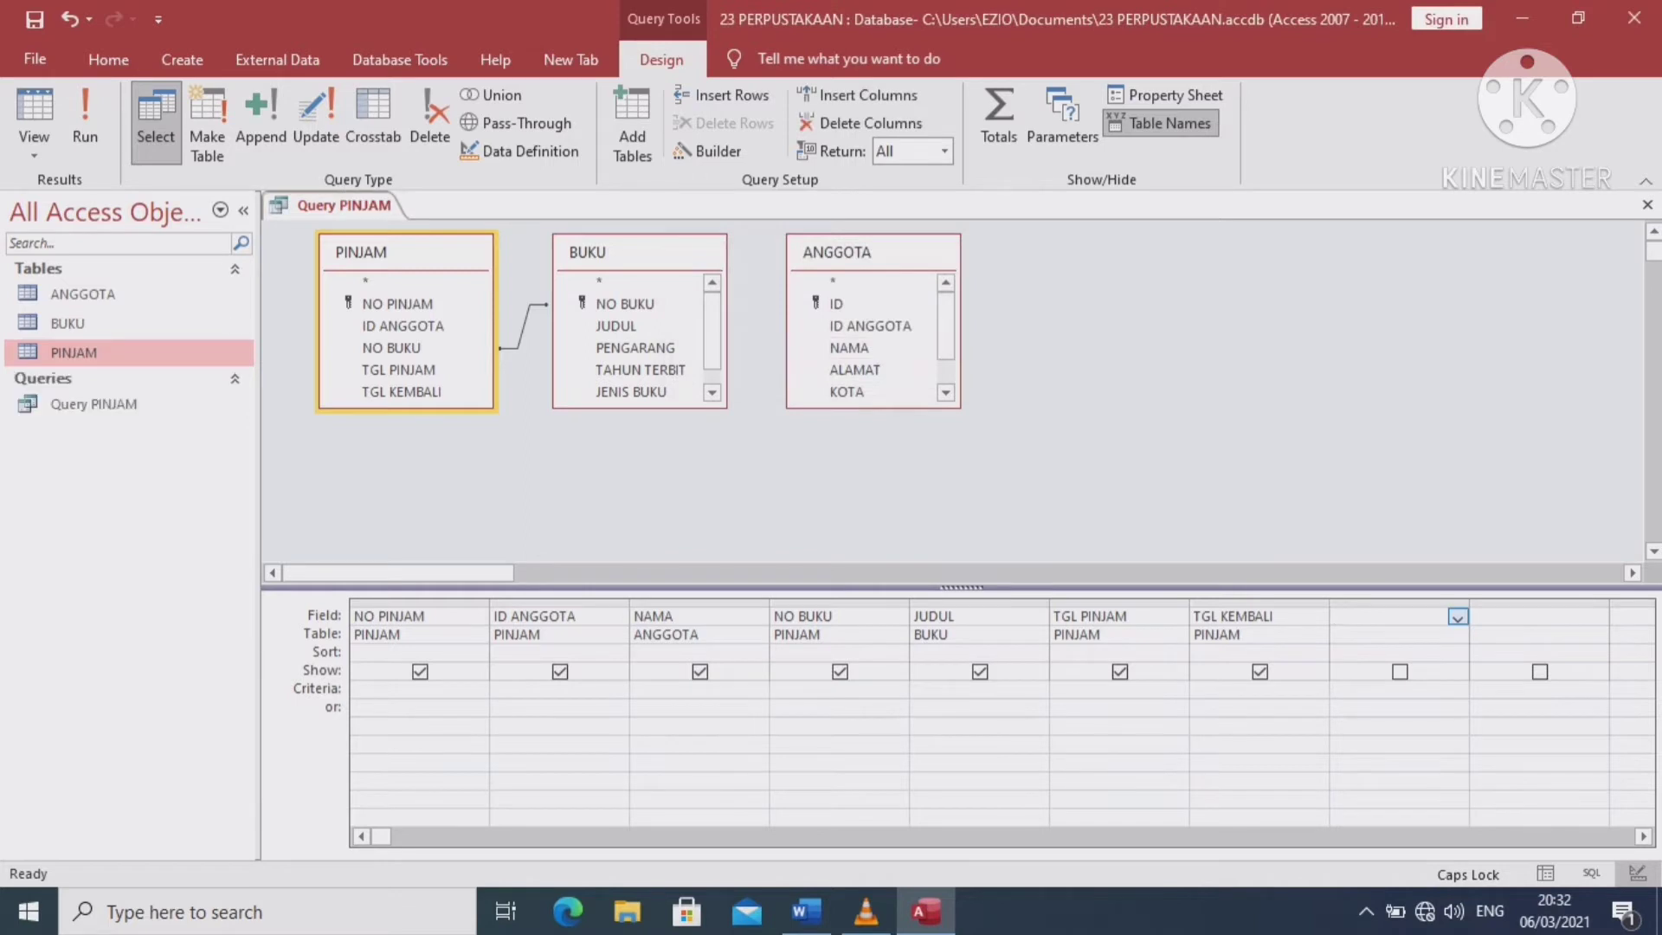
pyautogui.click(1647, 204)
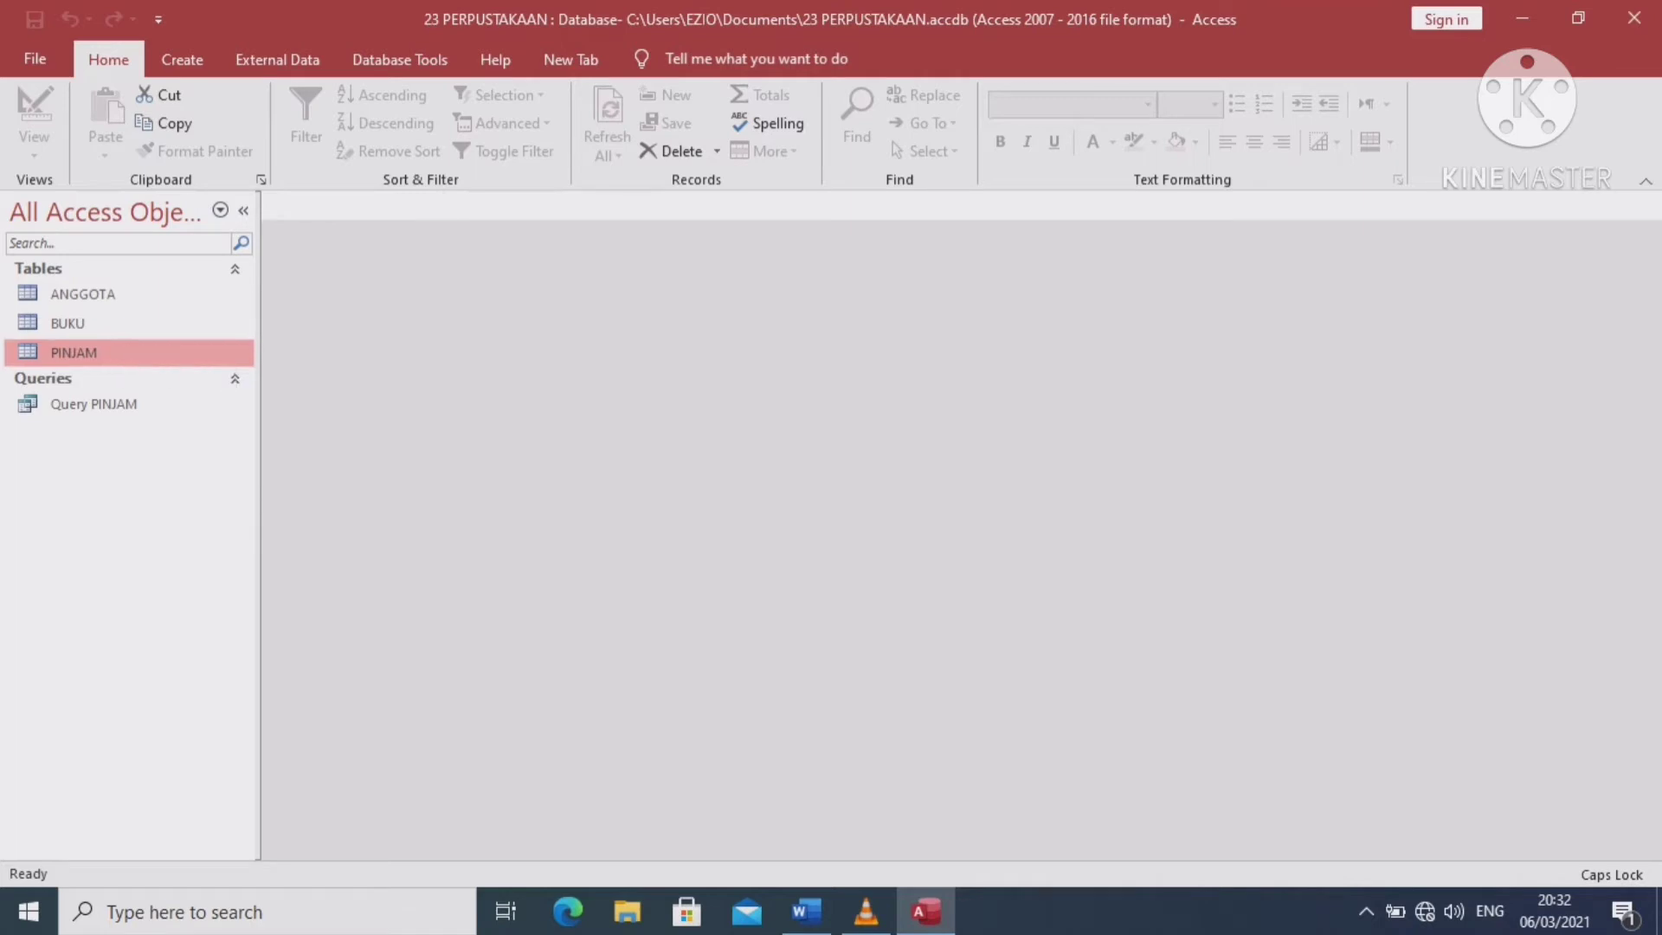
# Run the Form Wizard on BUKU with all fields in a columnar layout
pyautogui.click(70, 324)
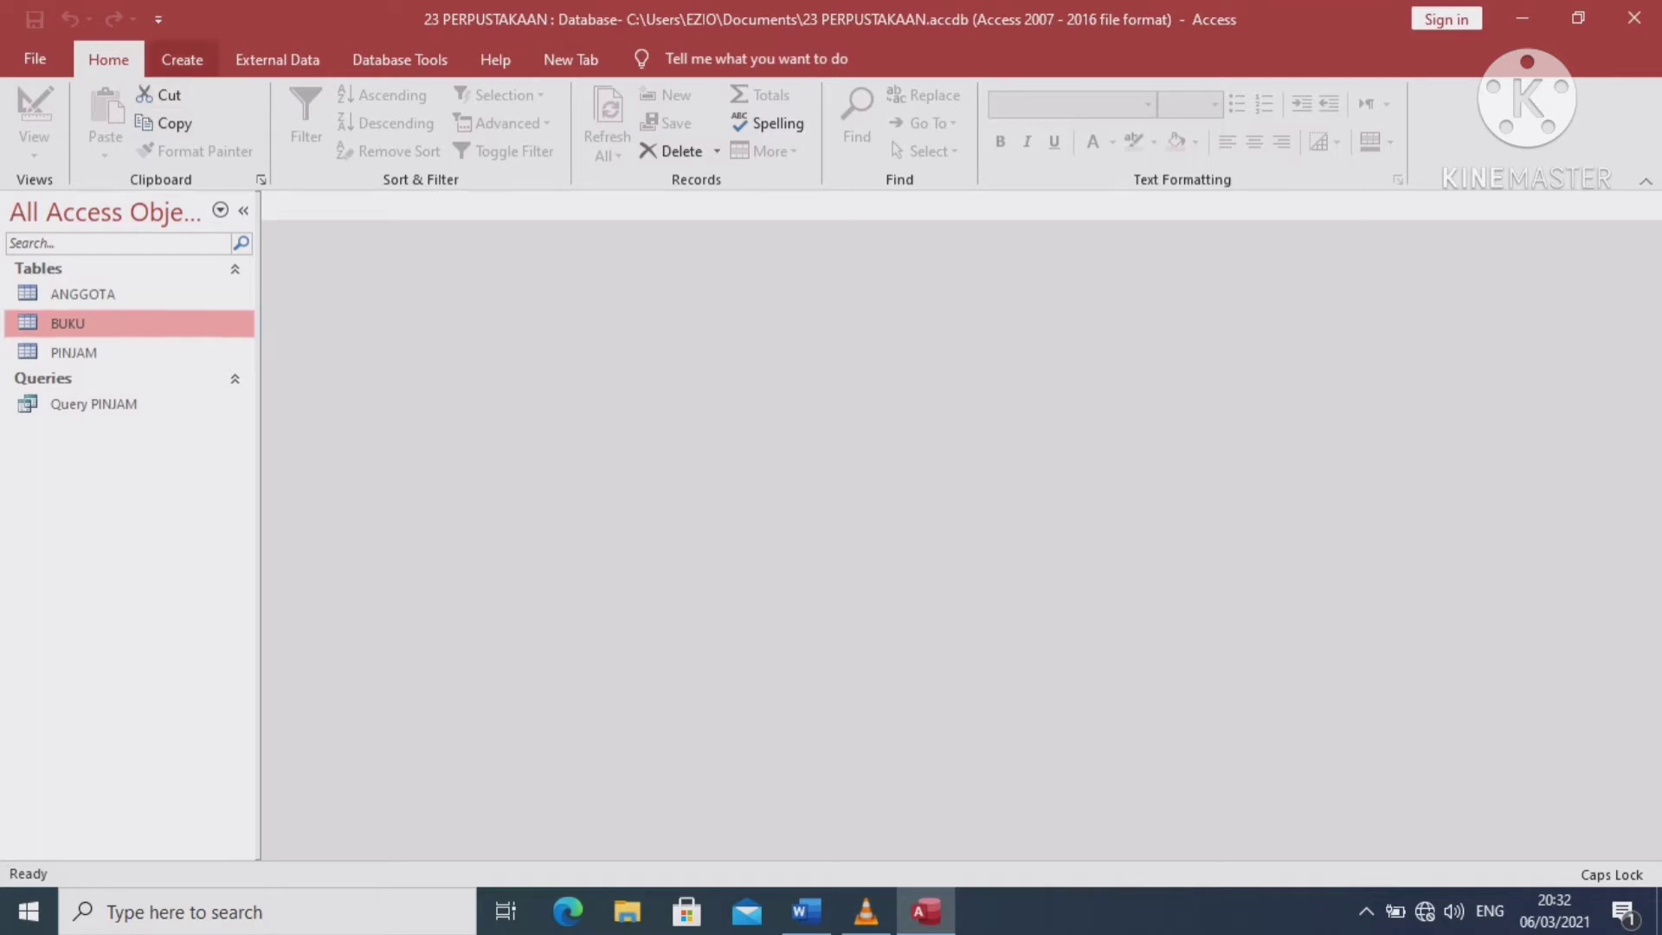
pyautogui.click(182, 59)
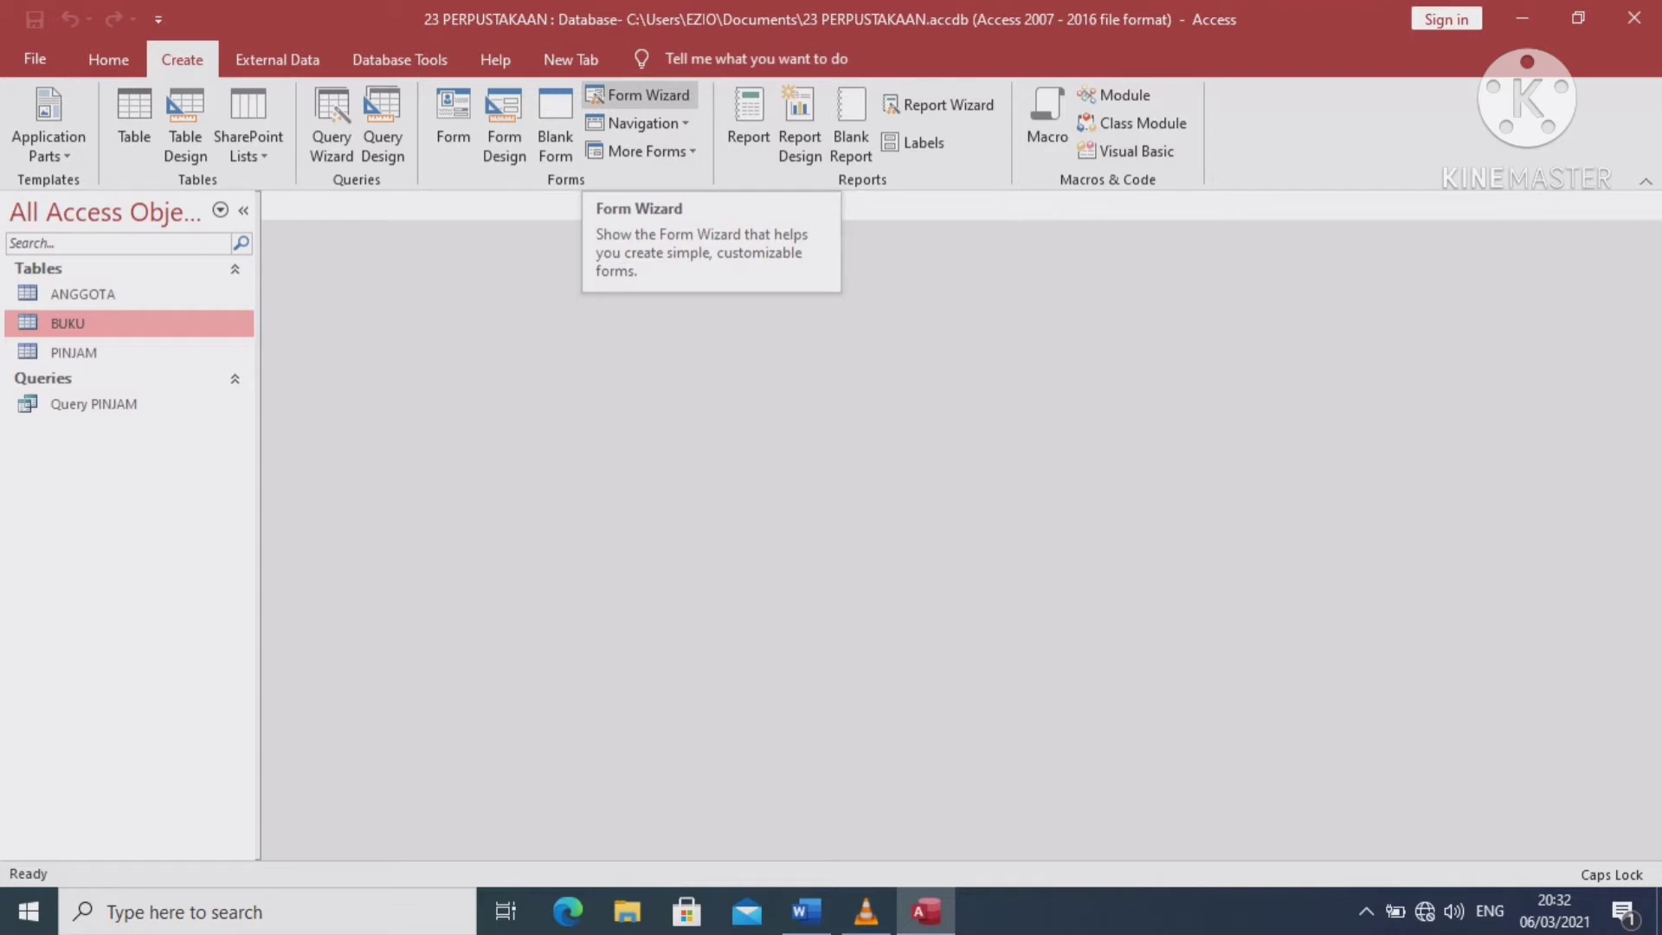
pyautogui.click(641, 95)
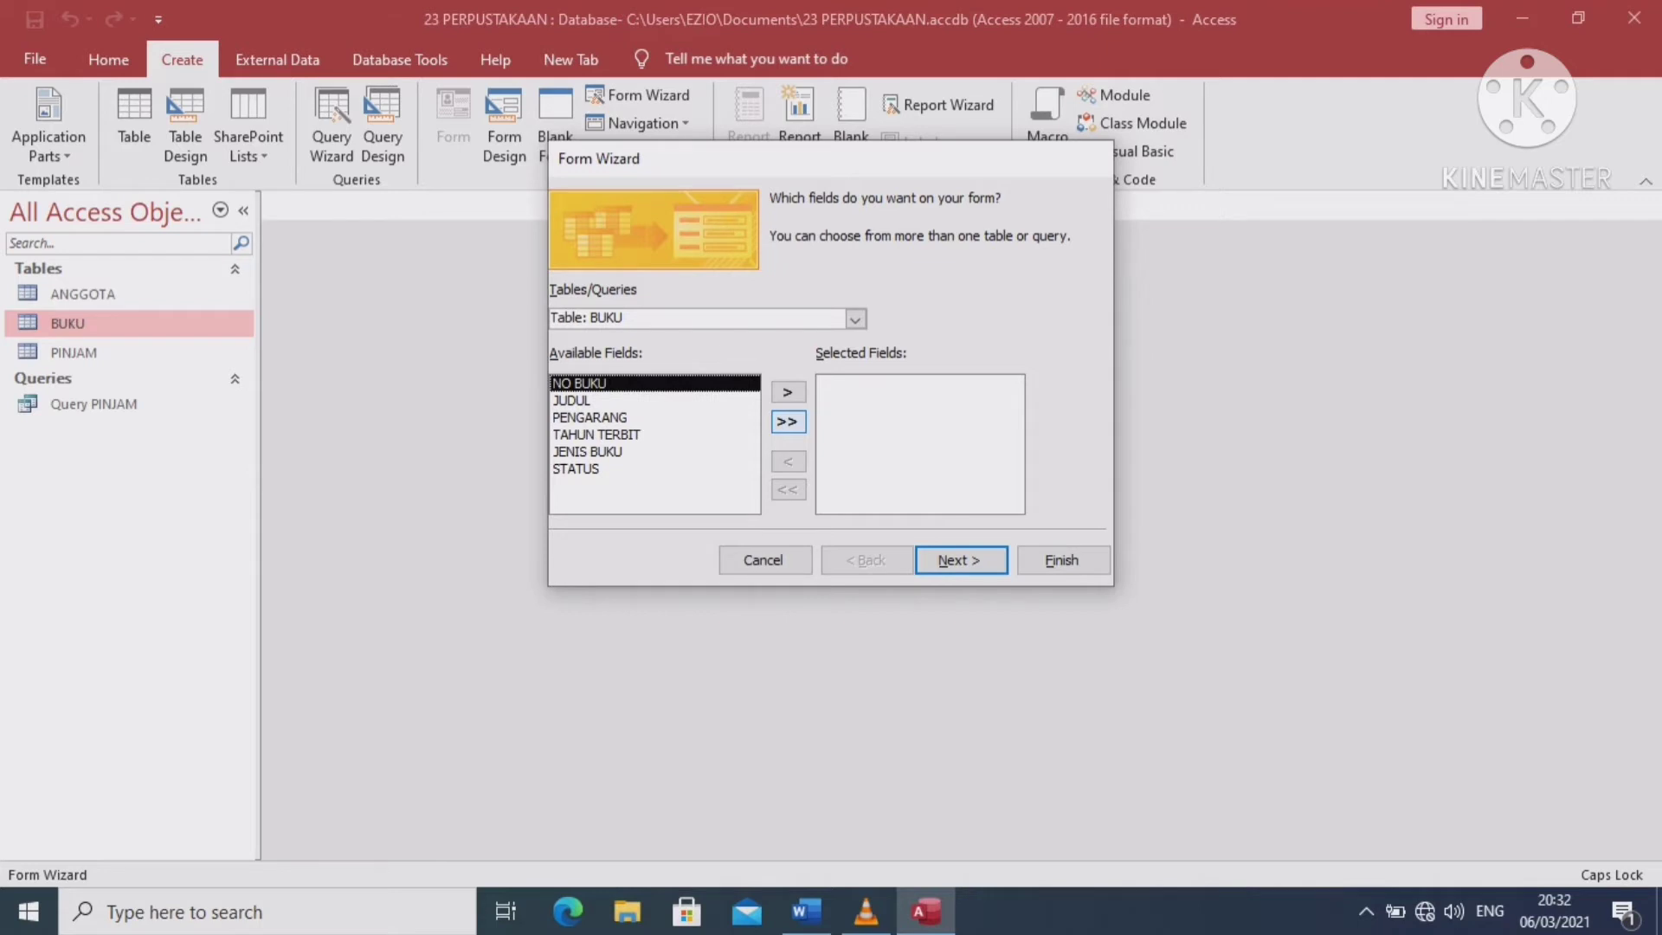
pyautogui.click(787, 421)
pyautogui.click(961, 560)
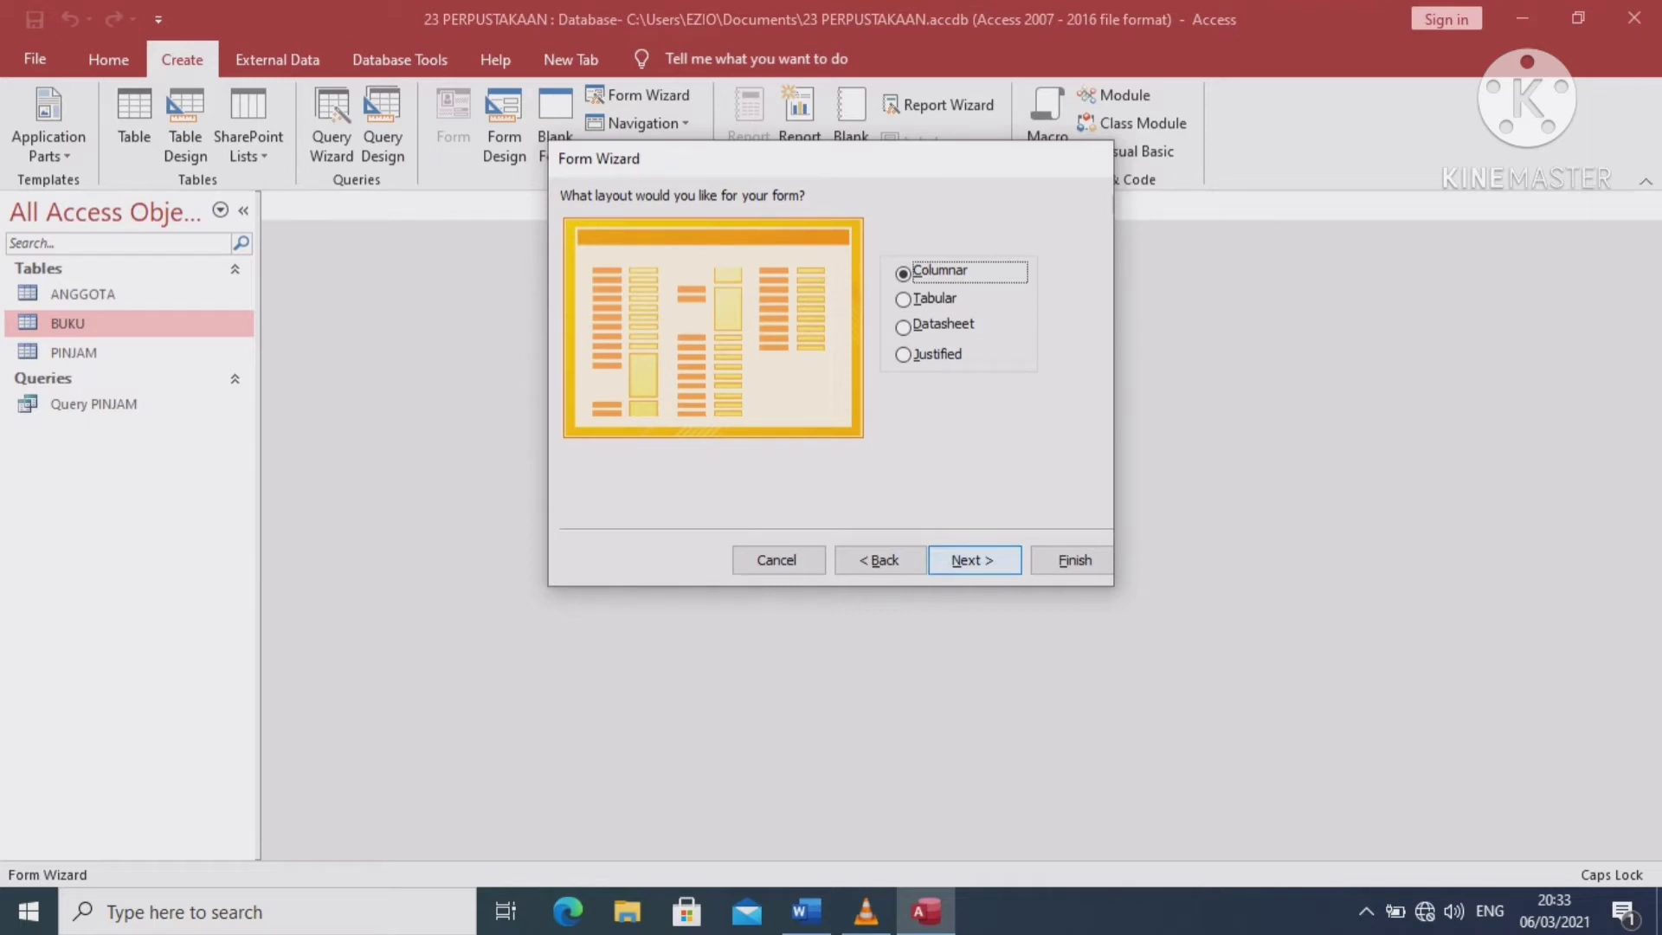
pyautogui.press('Return')
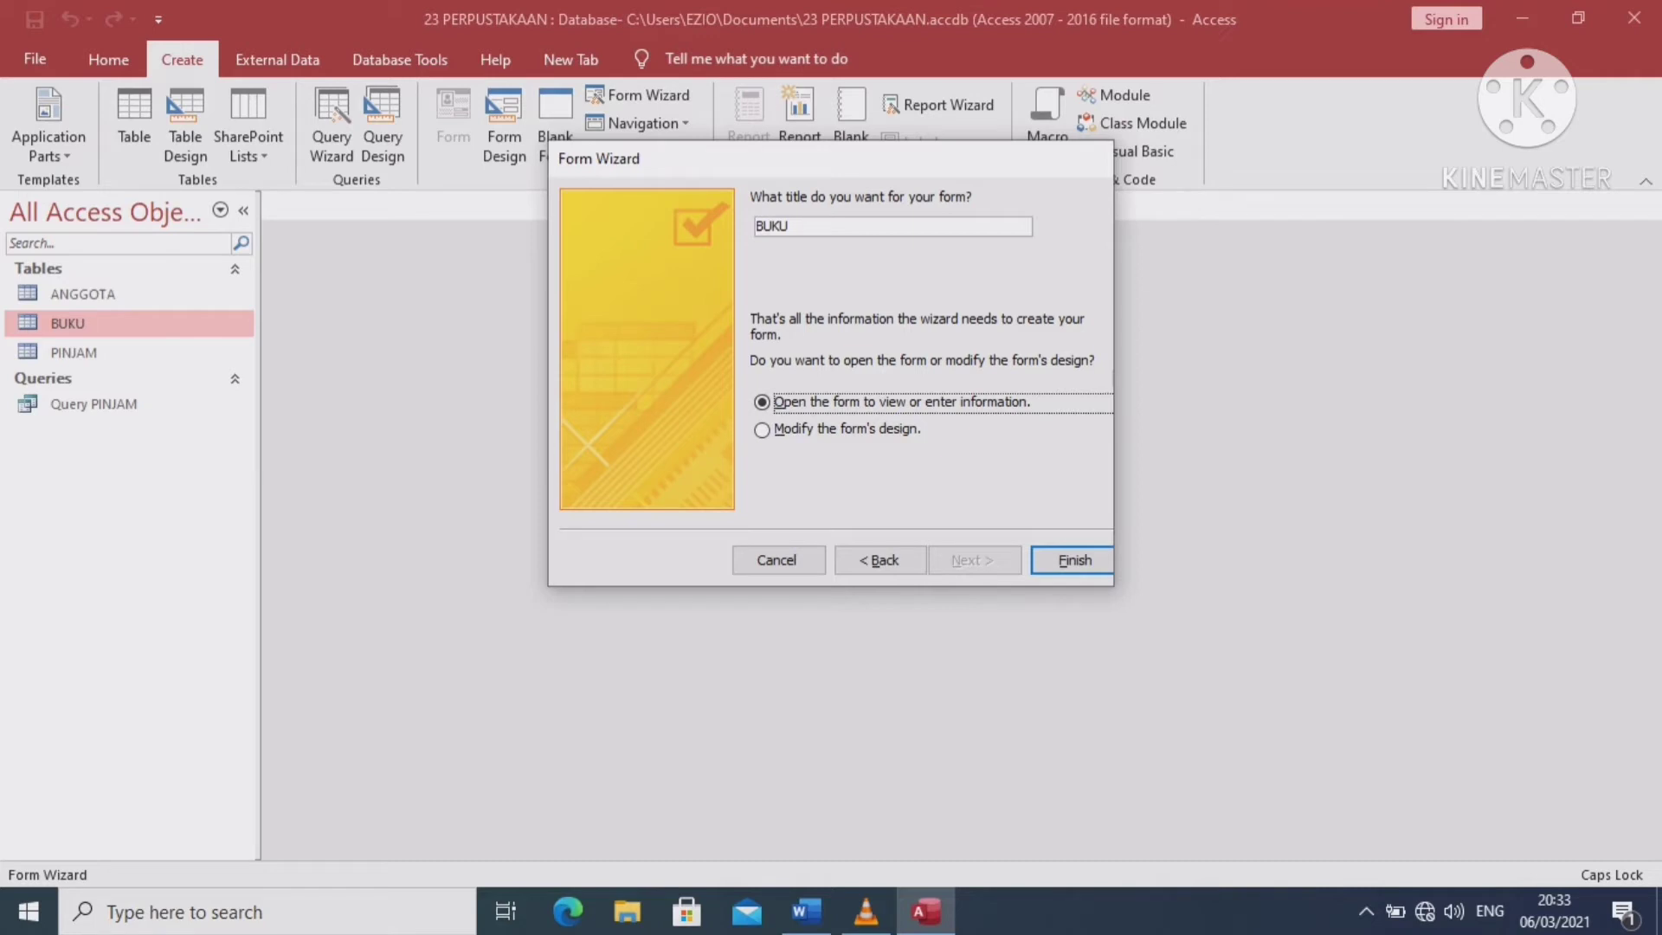
# Title the form FORM DATA BUKU and finish the wizard
pyautogui.hotkey('shift', 'Tab')
pyautogui.click(757, 225)
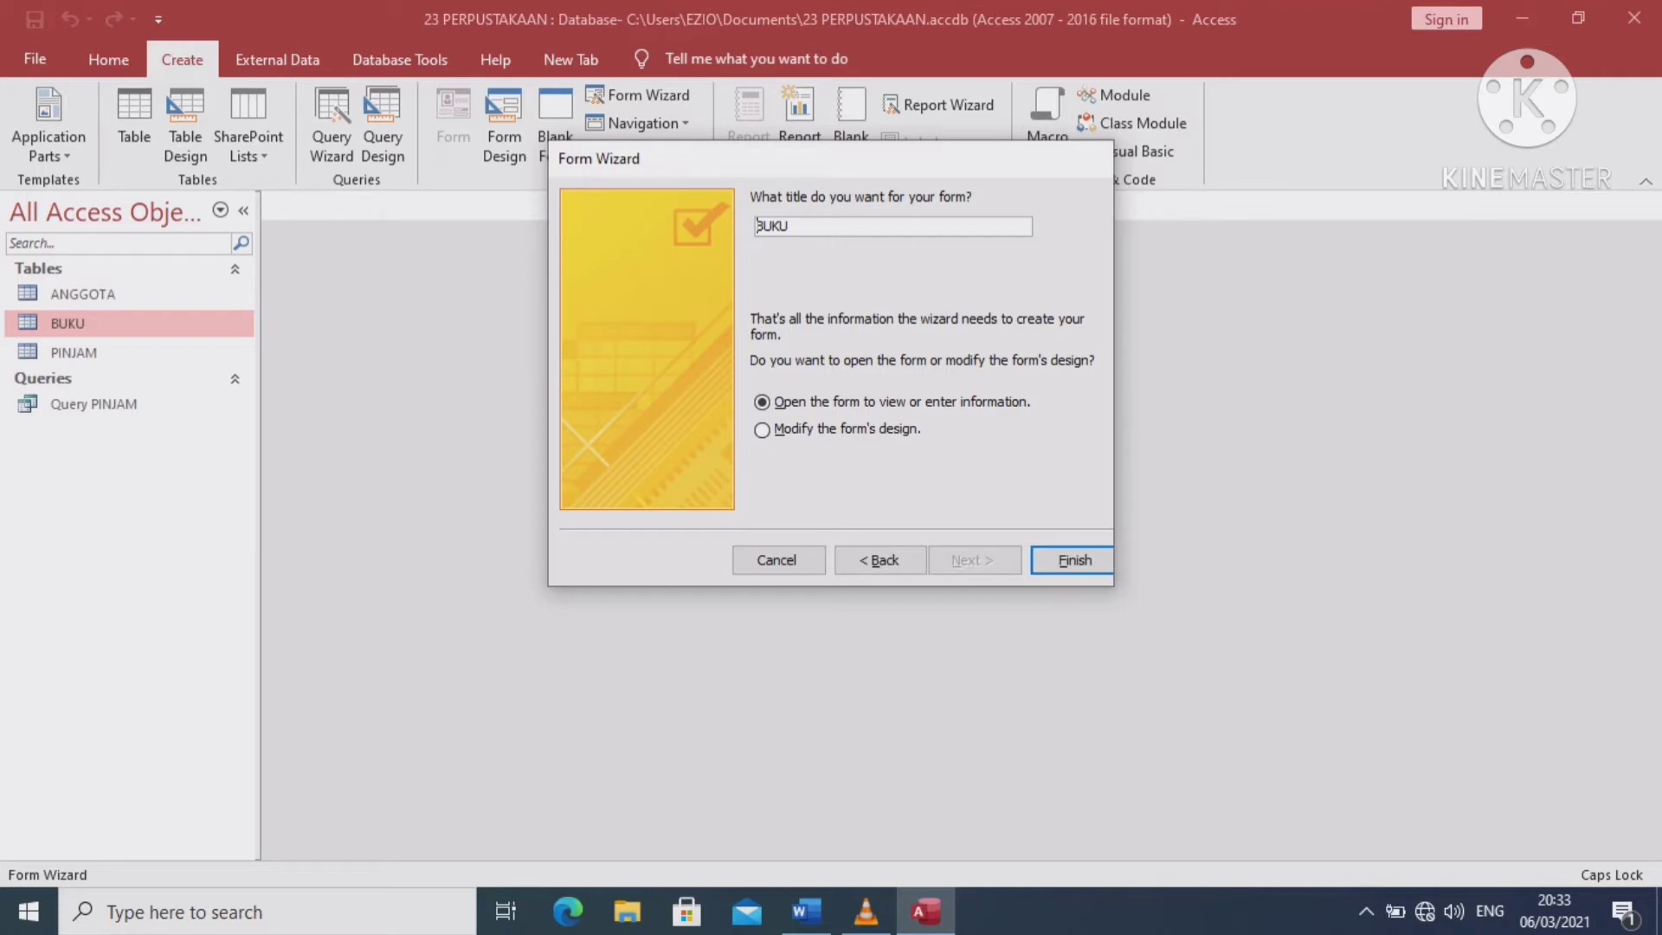
pyautogui.write('FORM DATA')
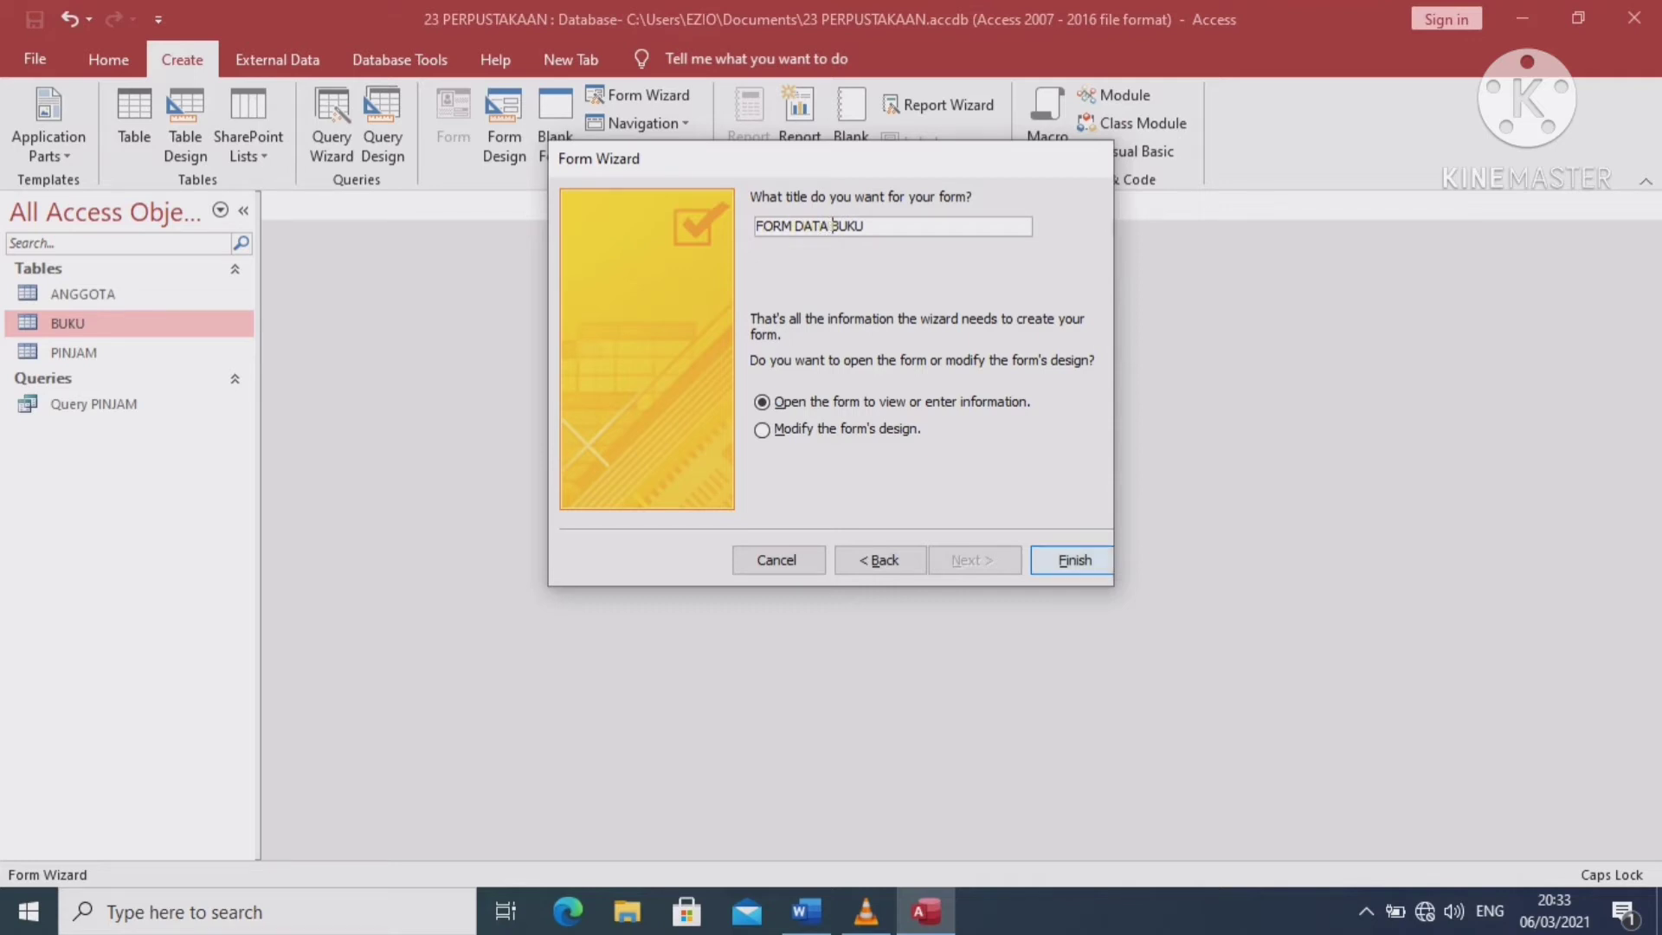
pyautogui.press('Return')
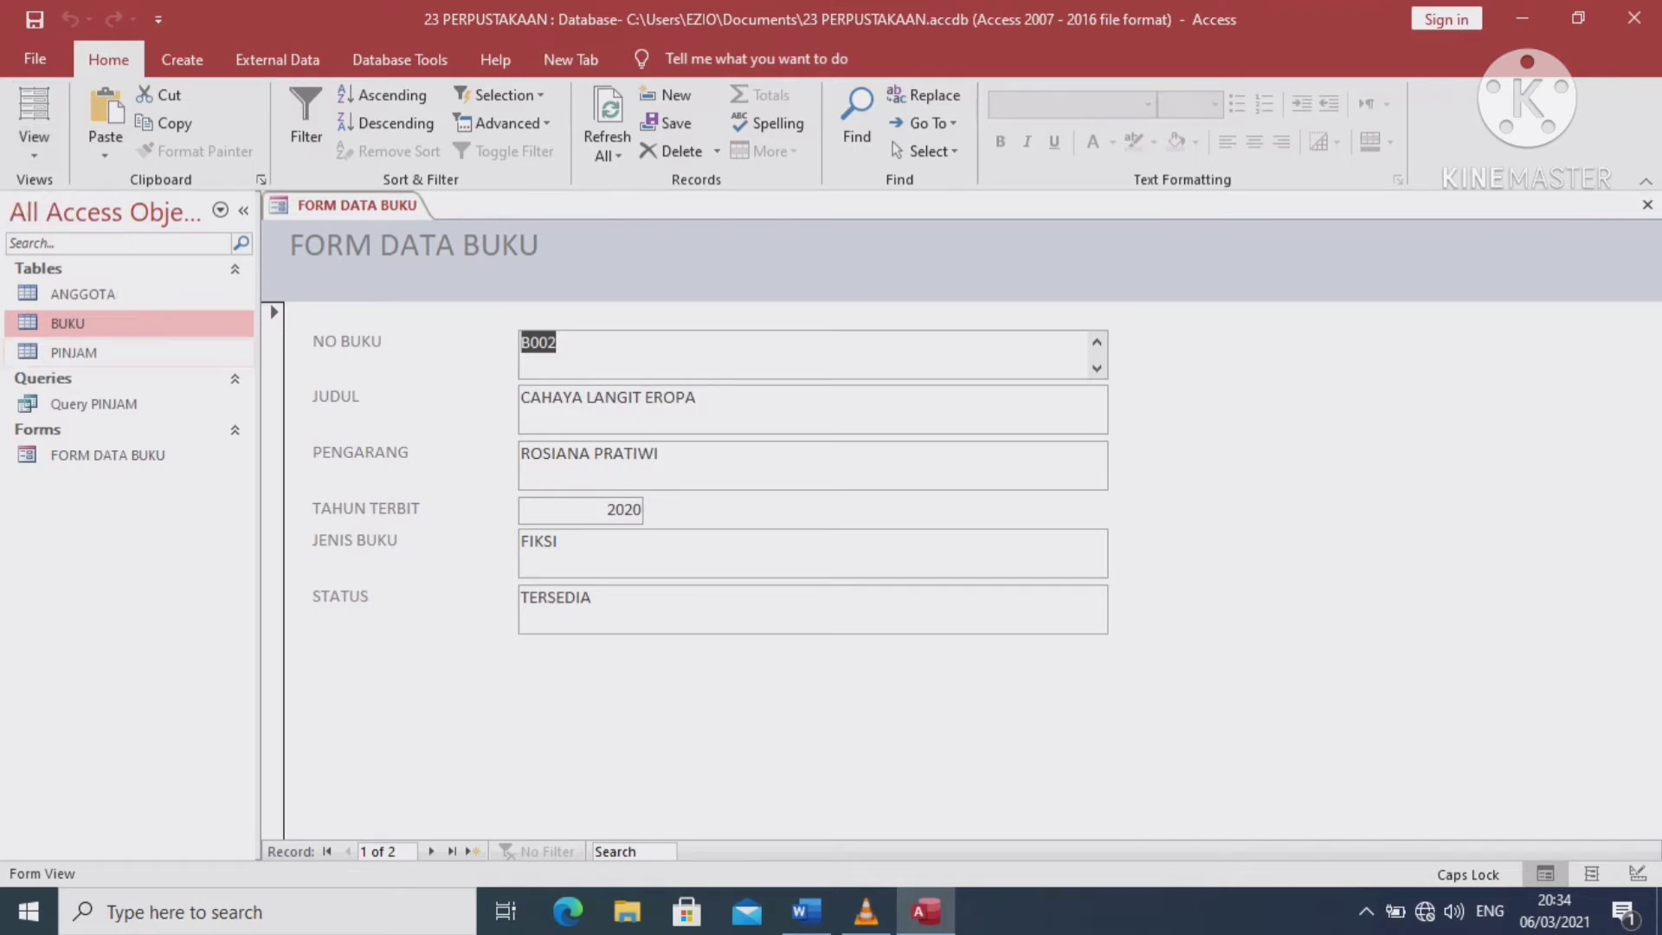
# Switch FORM DATA BUKU to Design View, heighten the footer, and draw a command button there
pyautogui.click(33, 146)
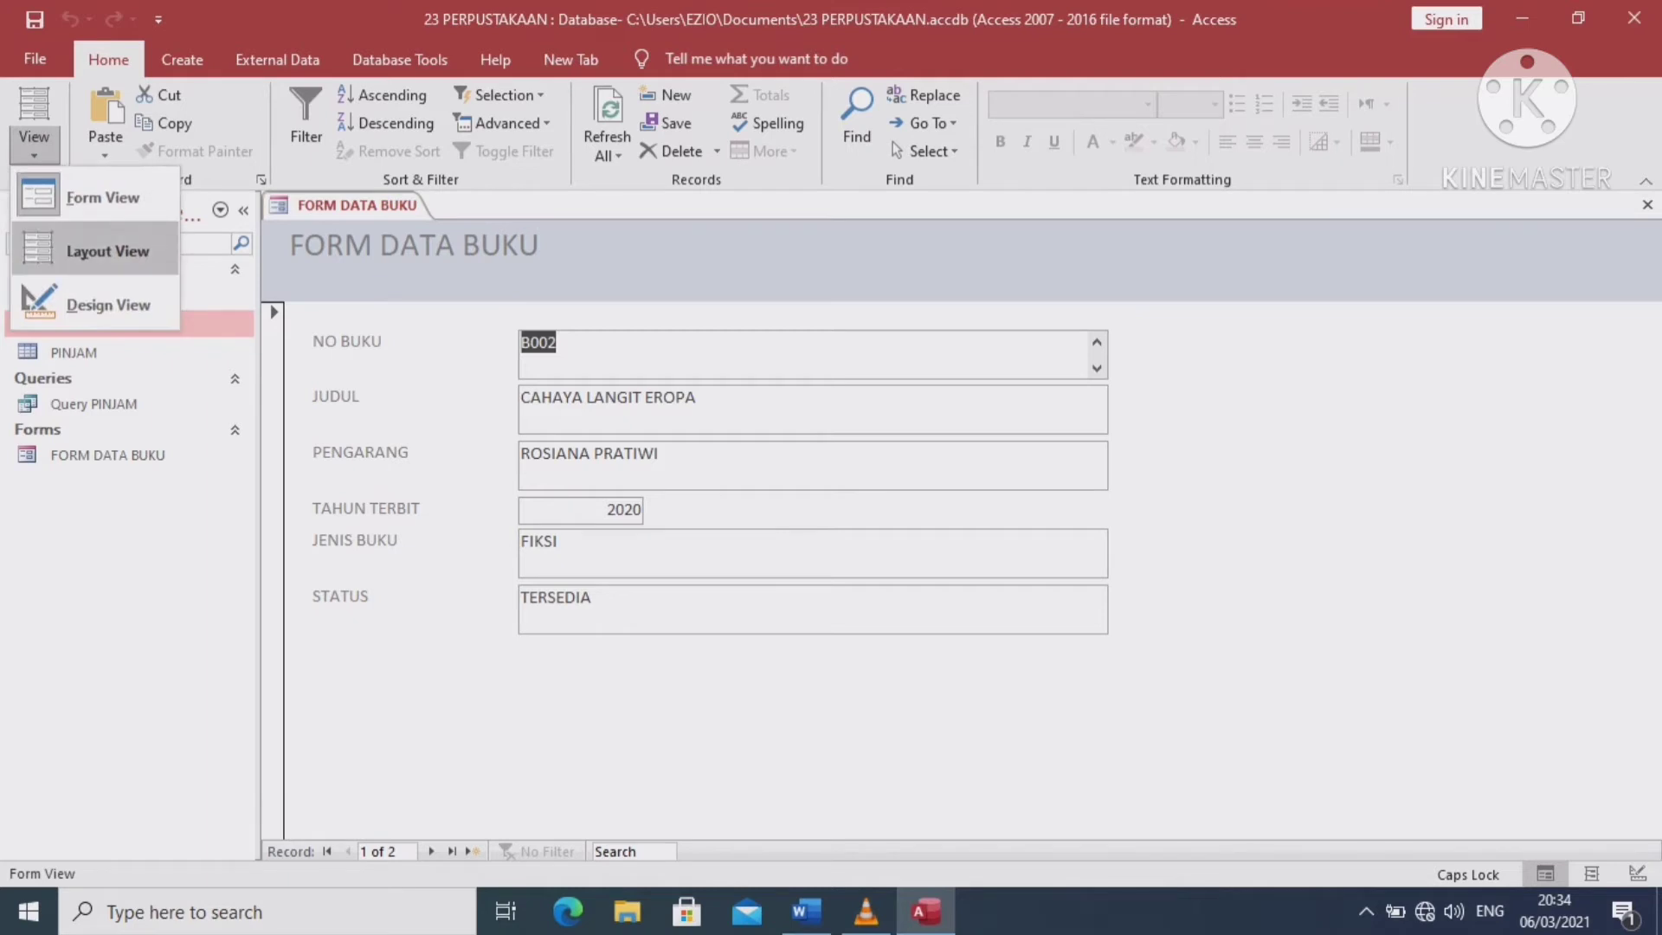
pyautogui.click(104, 302)
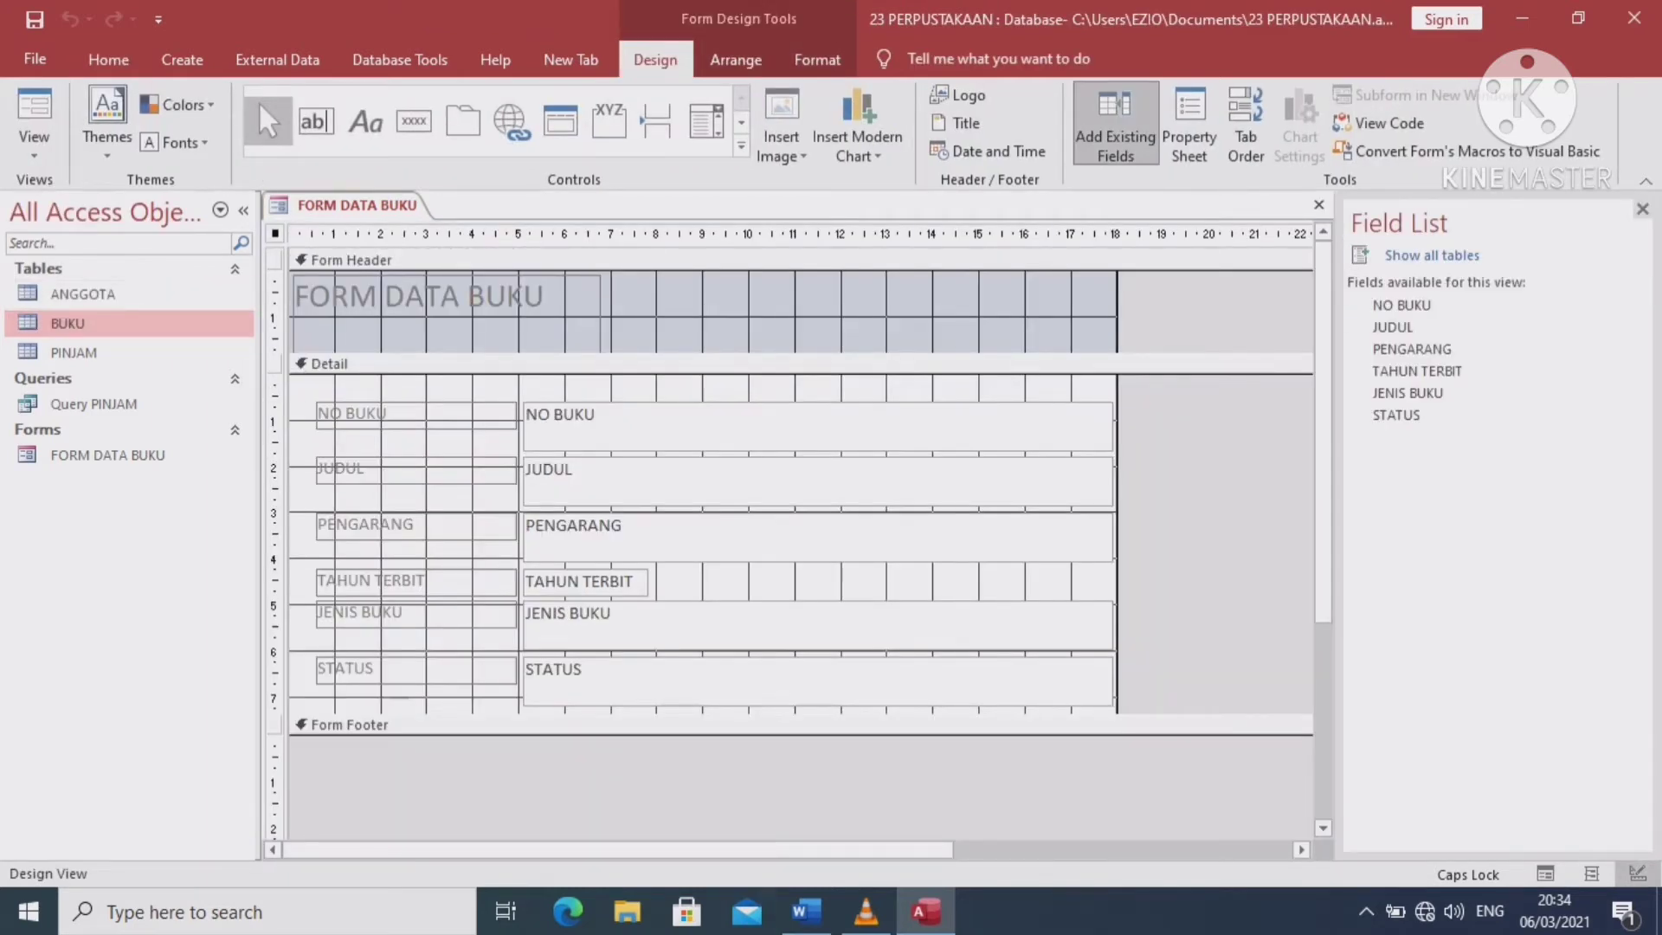
pyautogui.moveTo(606, 734); pyautogui.dragTo(606, 805)
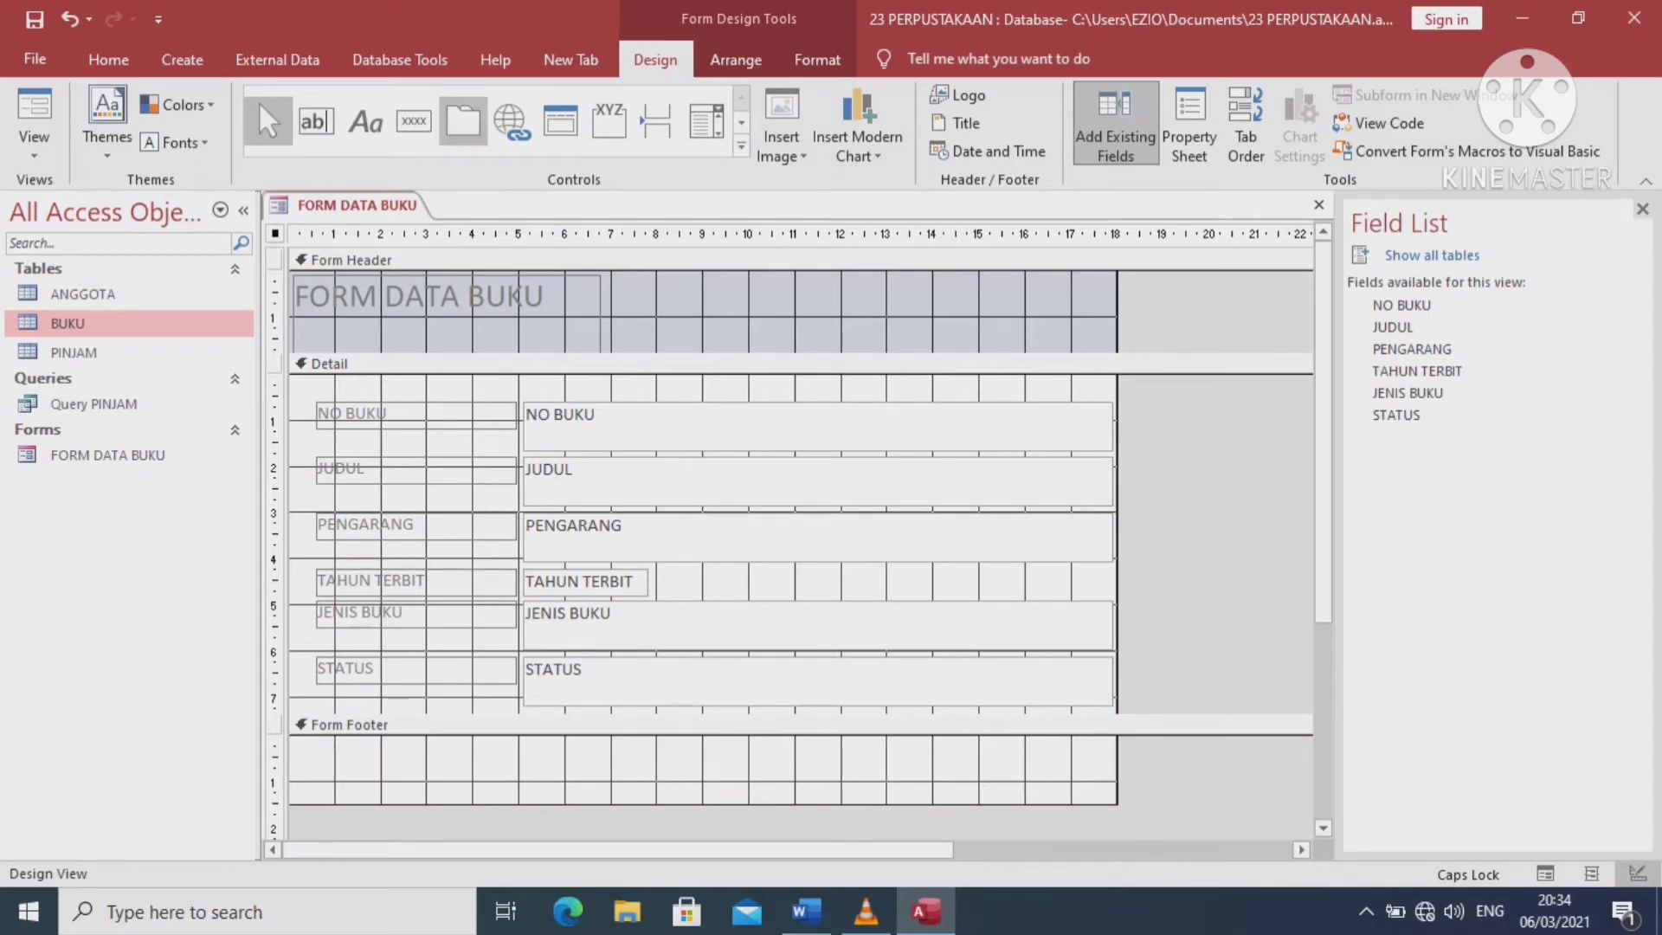
pyautogui.click(414, 121)
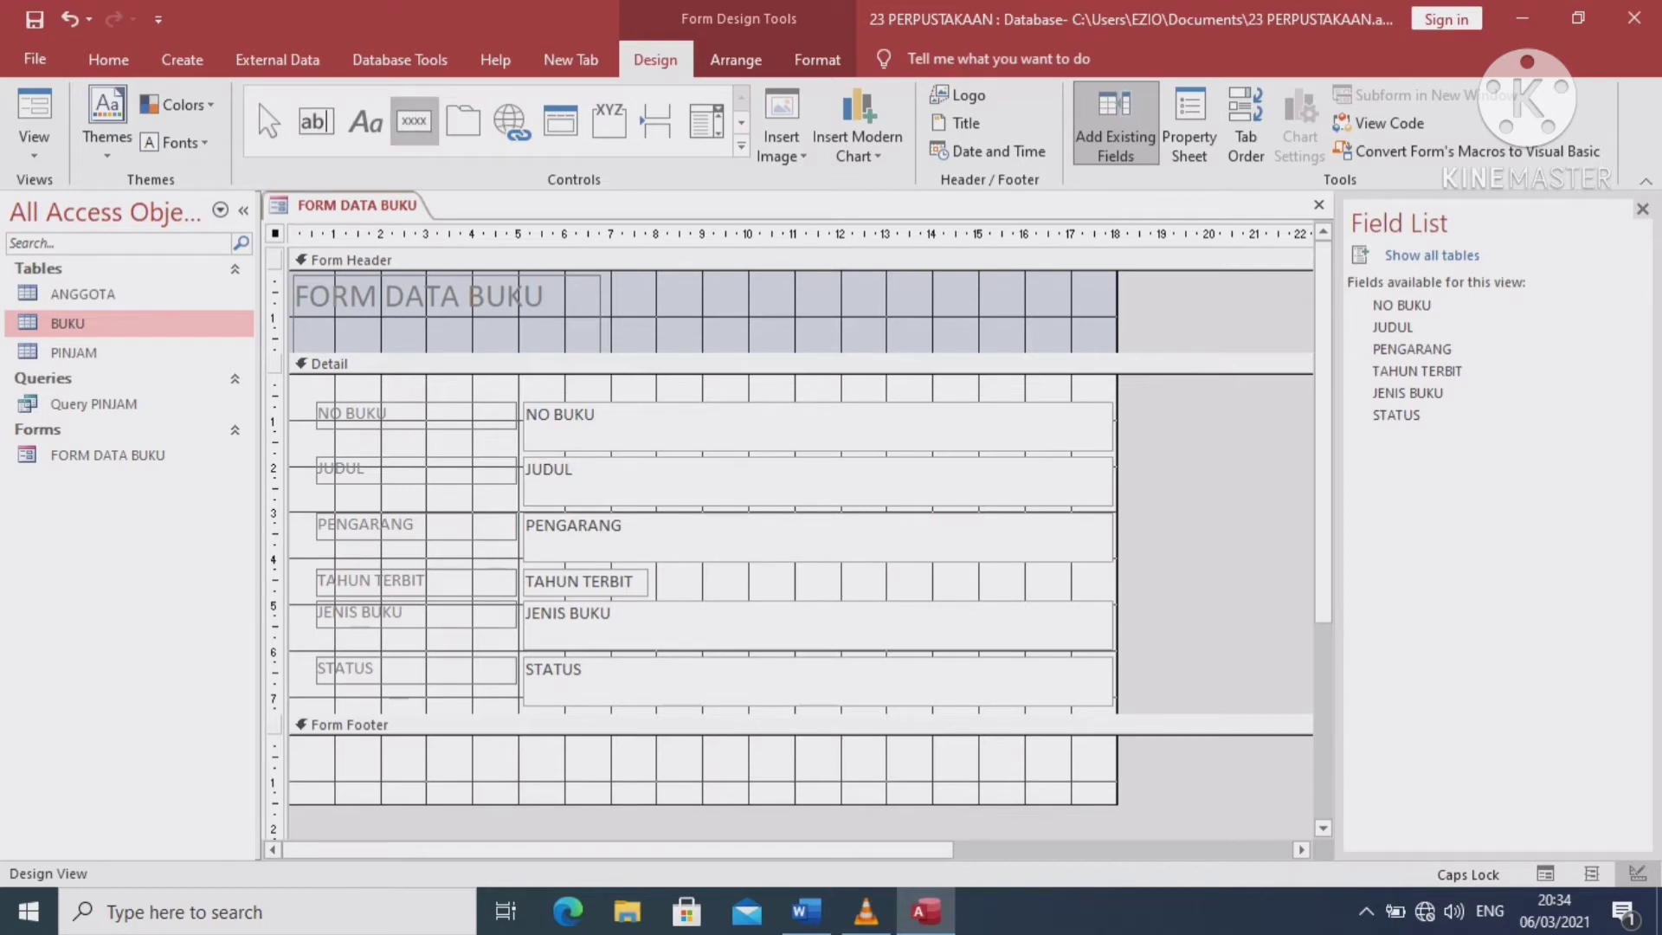
pyautogui.moveTo(339, 744); pyautogui.dragTo(413, 771)
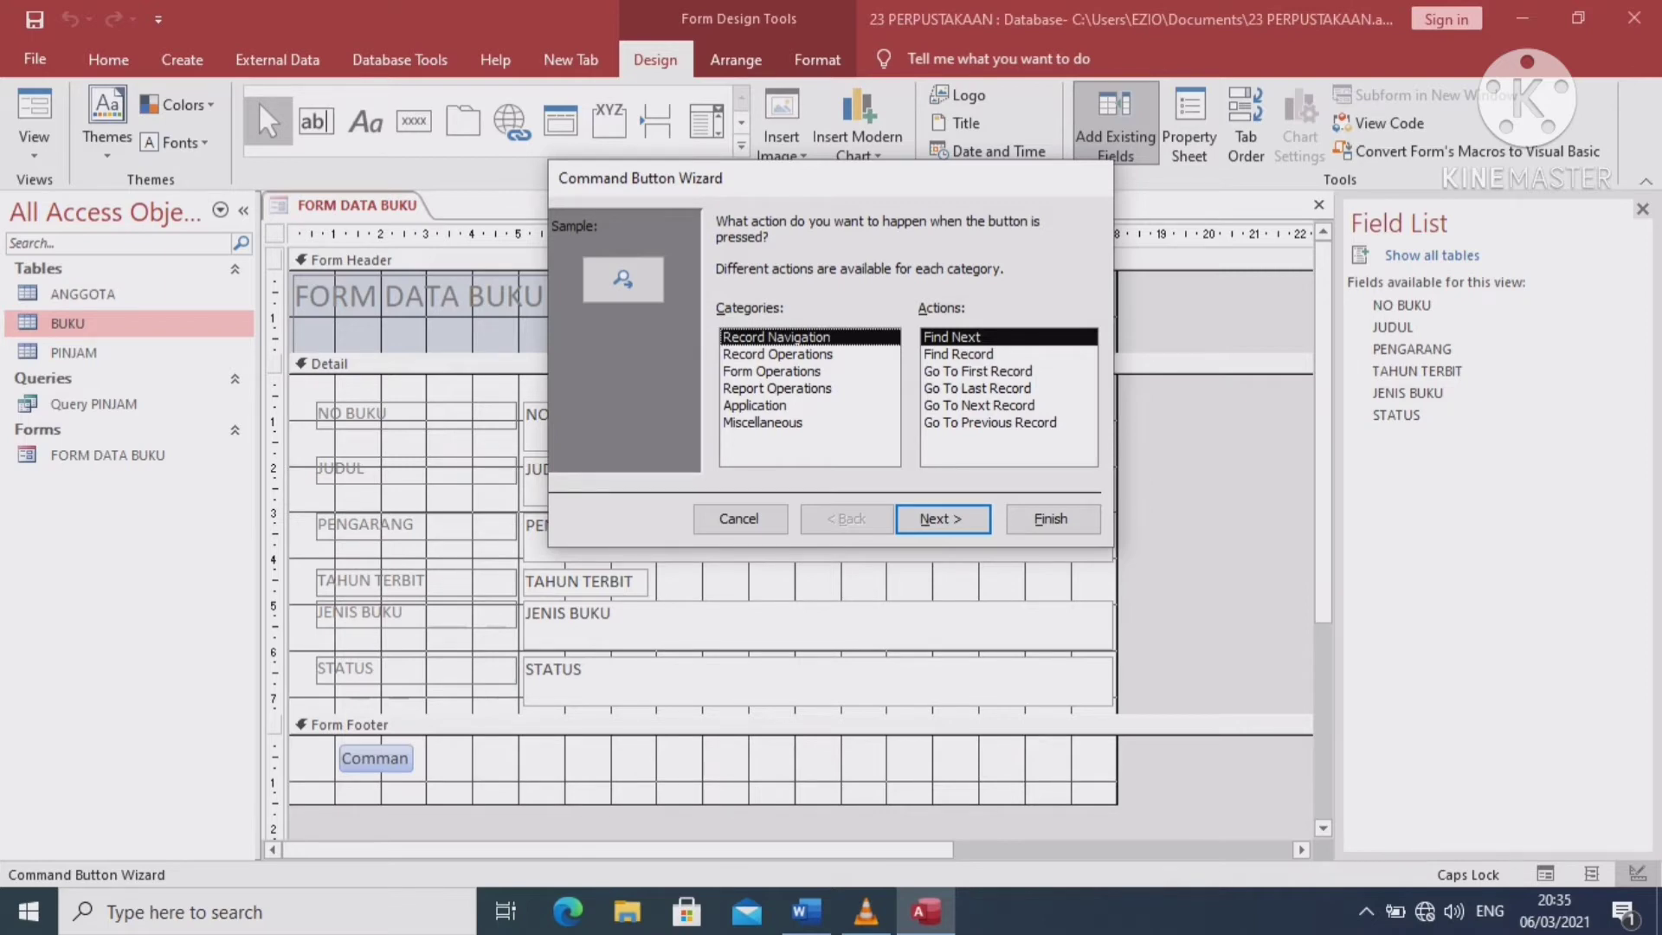
# Set the footer button to Add New Record with the text caption TAMBAH DATA
pyautogui.click(777, 354)
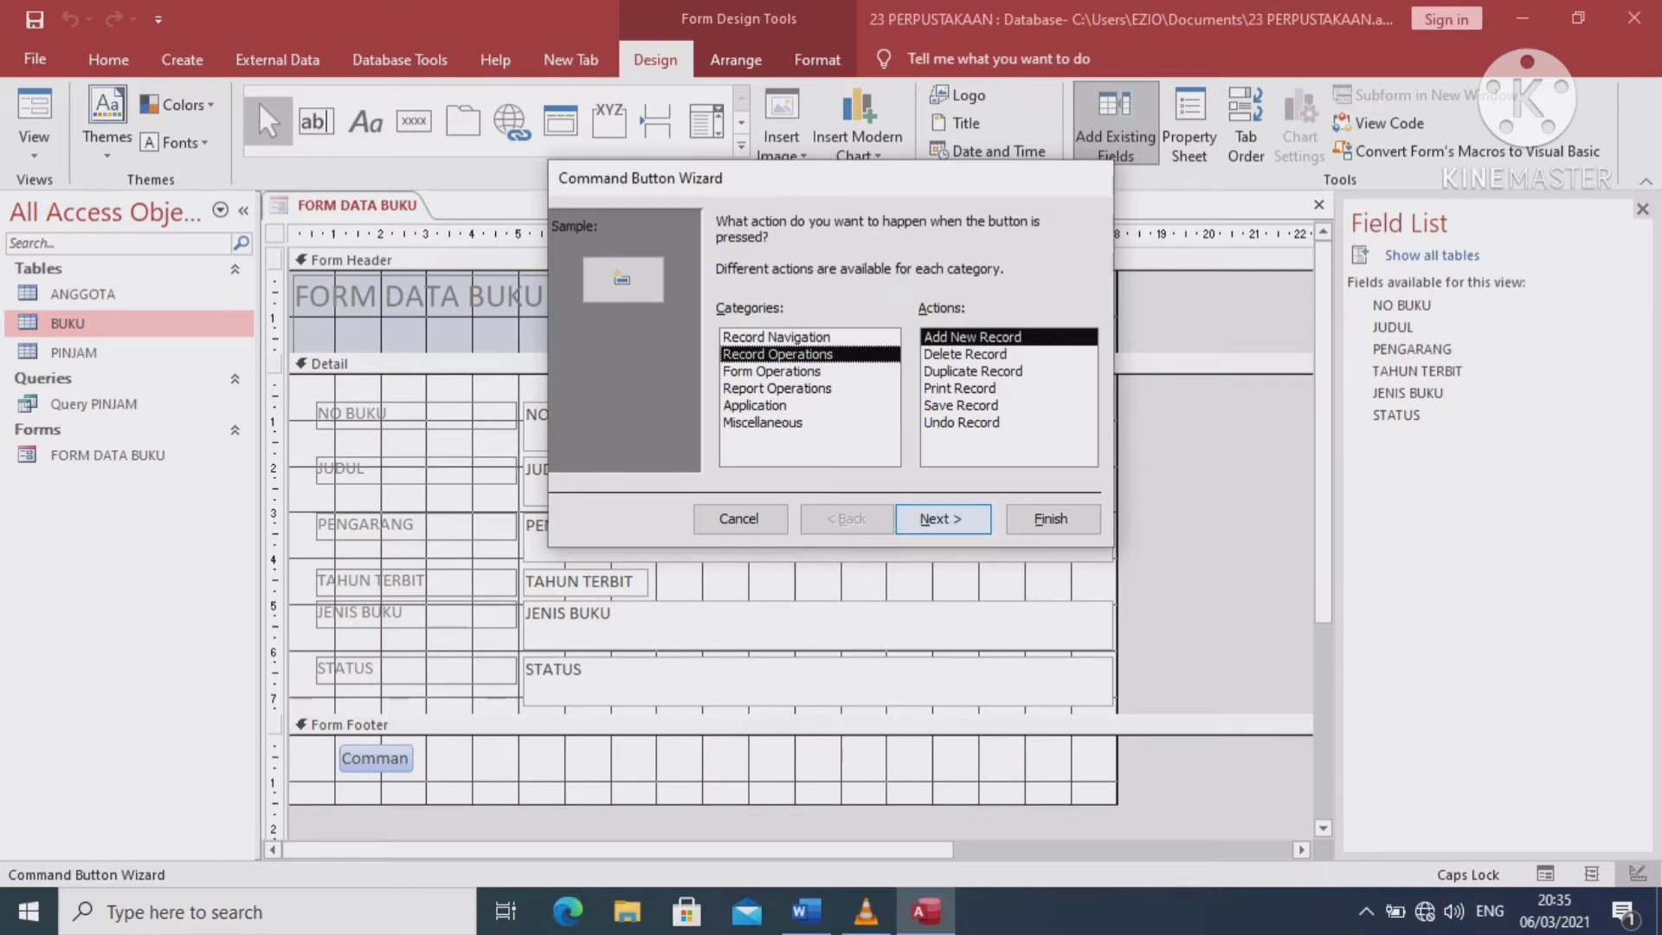
pyautogui.click(943, 520)
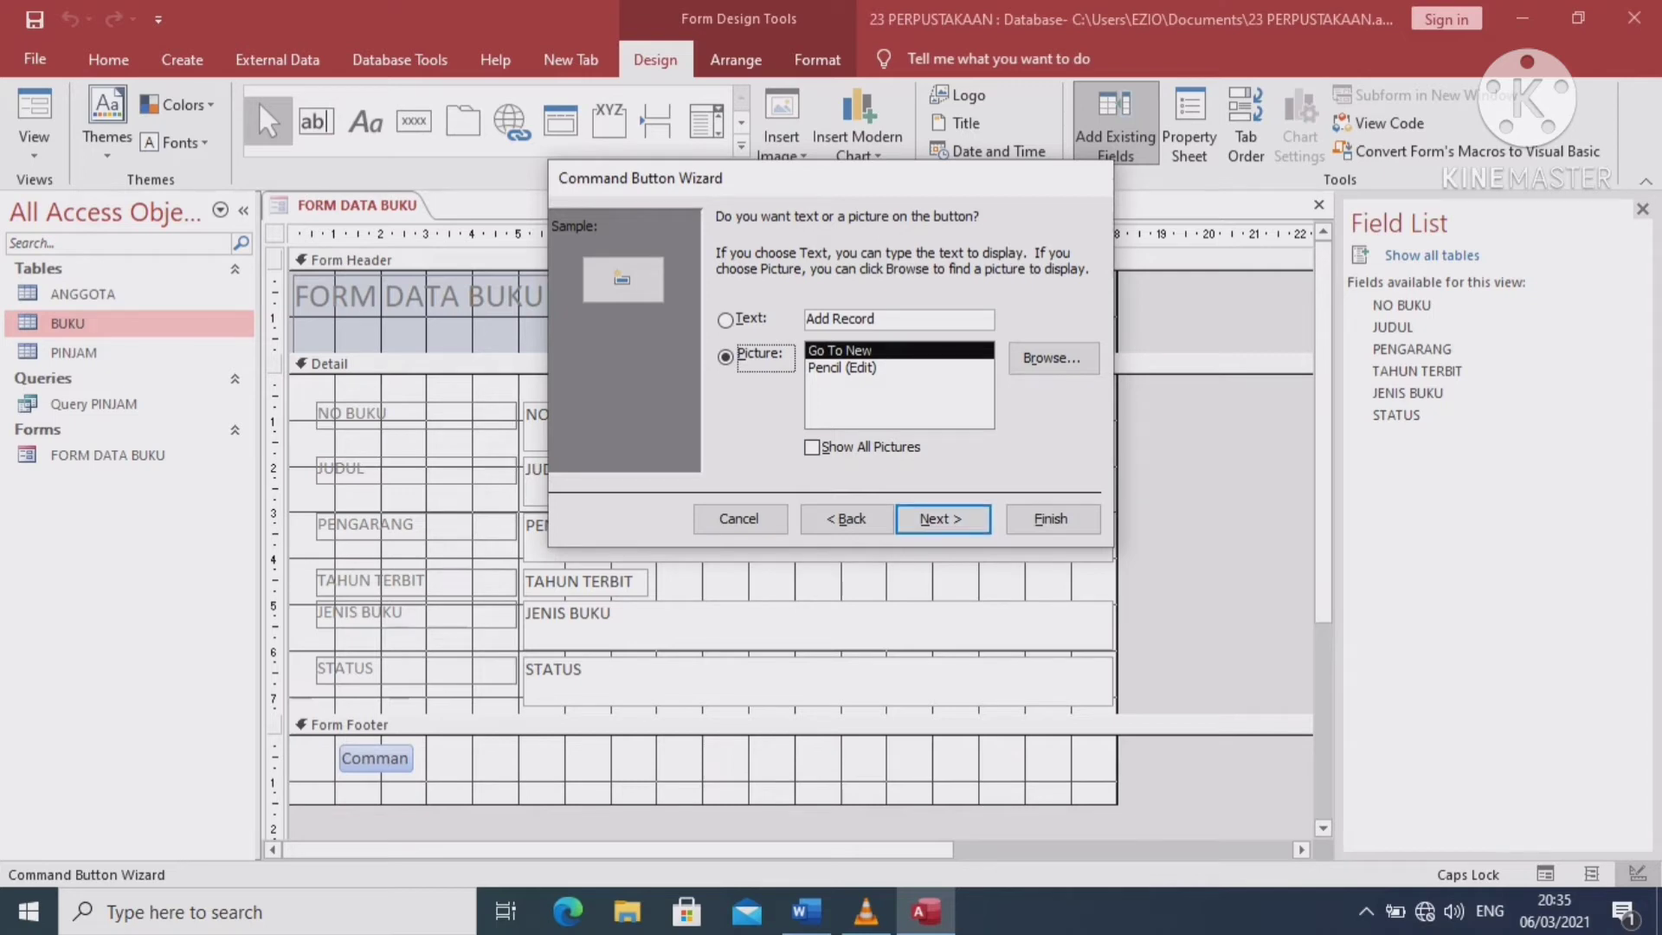
pyautogui.click(726, 320)
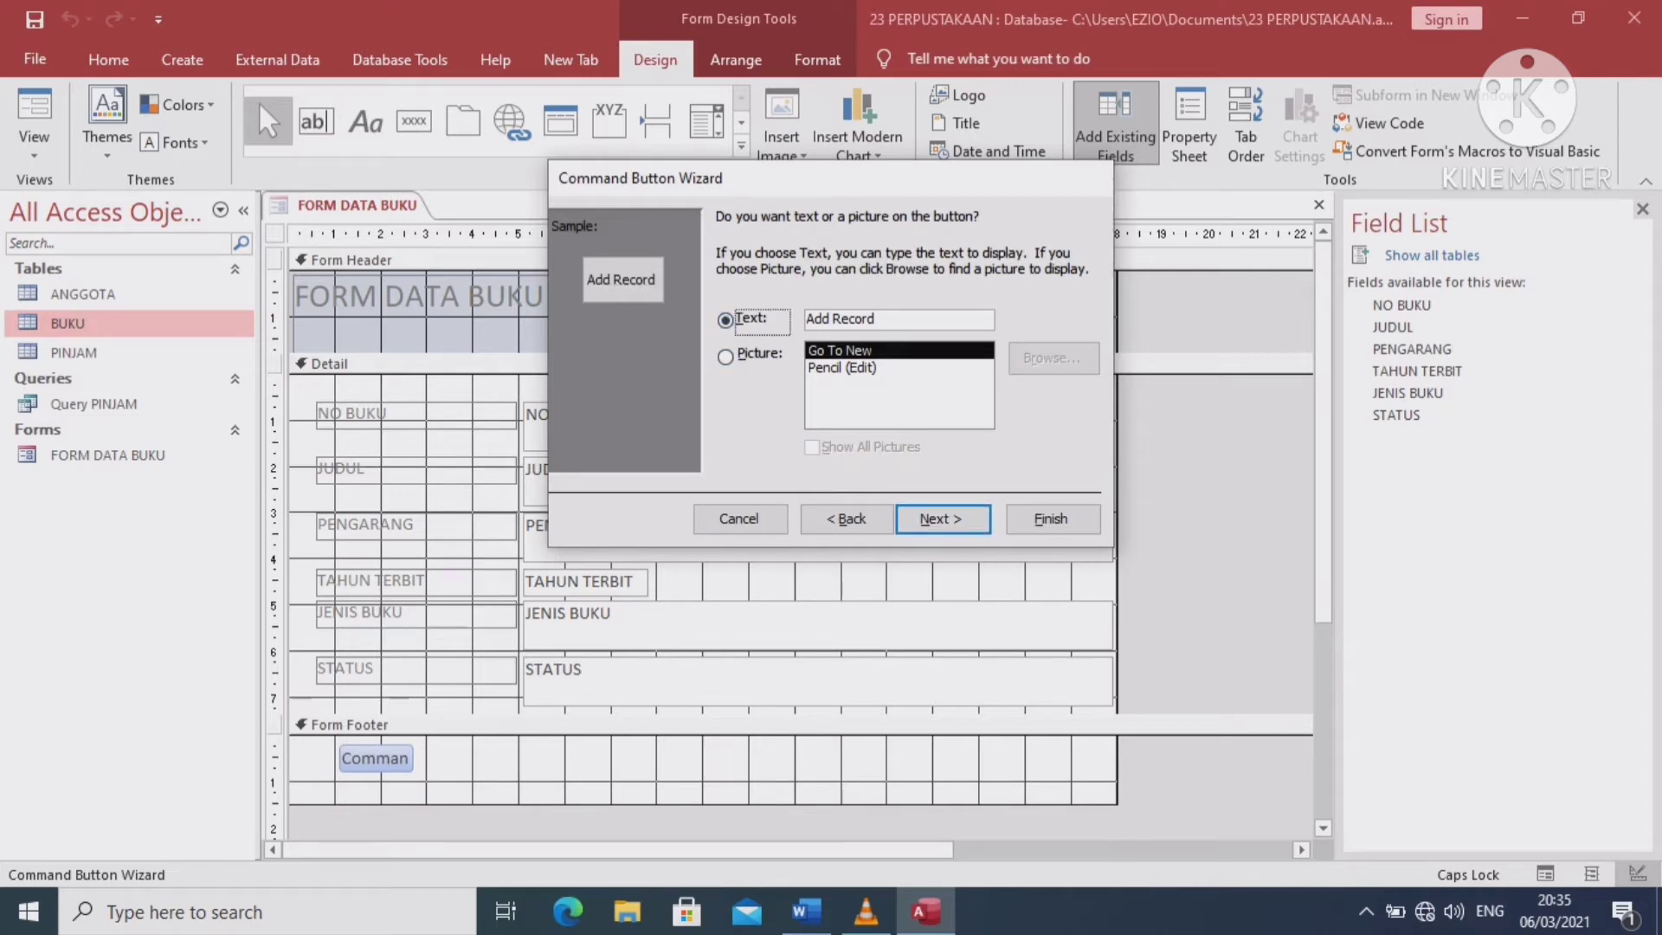
pyautogui.click(875, 319)
pyautogui.press('BackSpace')
pyautogui.press('BackSpace')
pyautogui.press('BackSpace')
pyautogui.press('BackSpace')
pyautogui.press('BackSpace')
pyautogui.press('BackSpace')
pyautogui.press('BackSpace')
pyautogui.press('BackSpace')
pyautogui.press('BackSpace')
pyautogui.press('BackSpace')
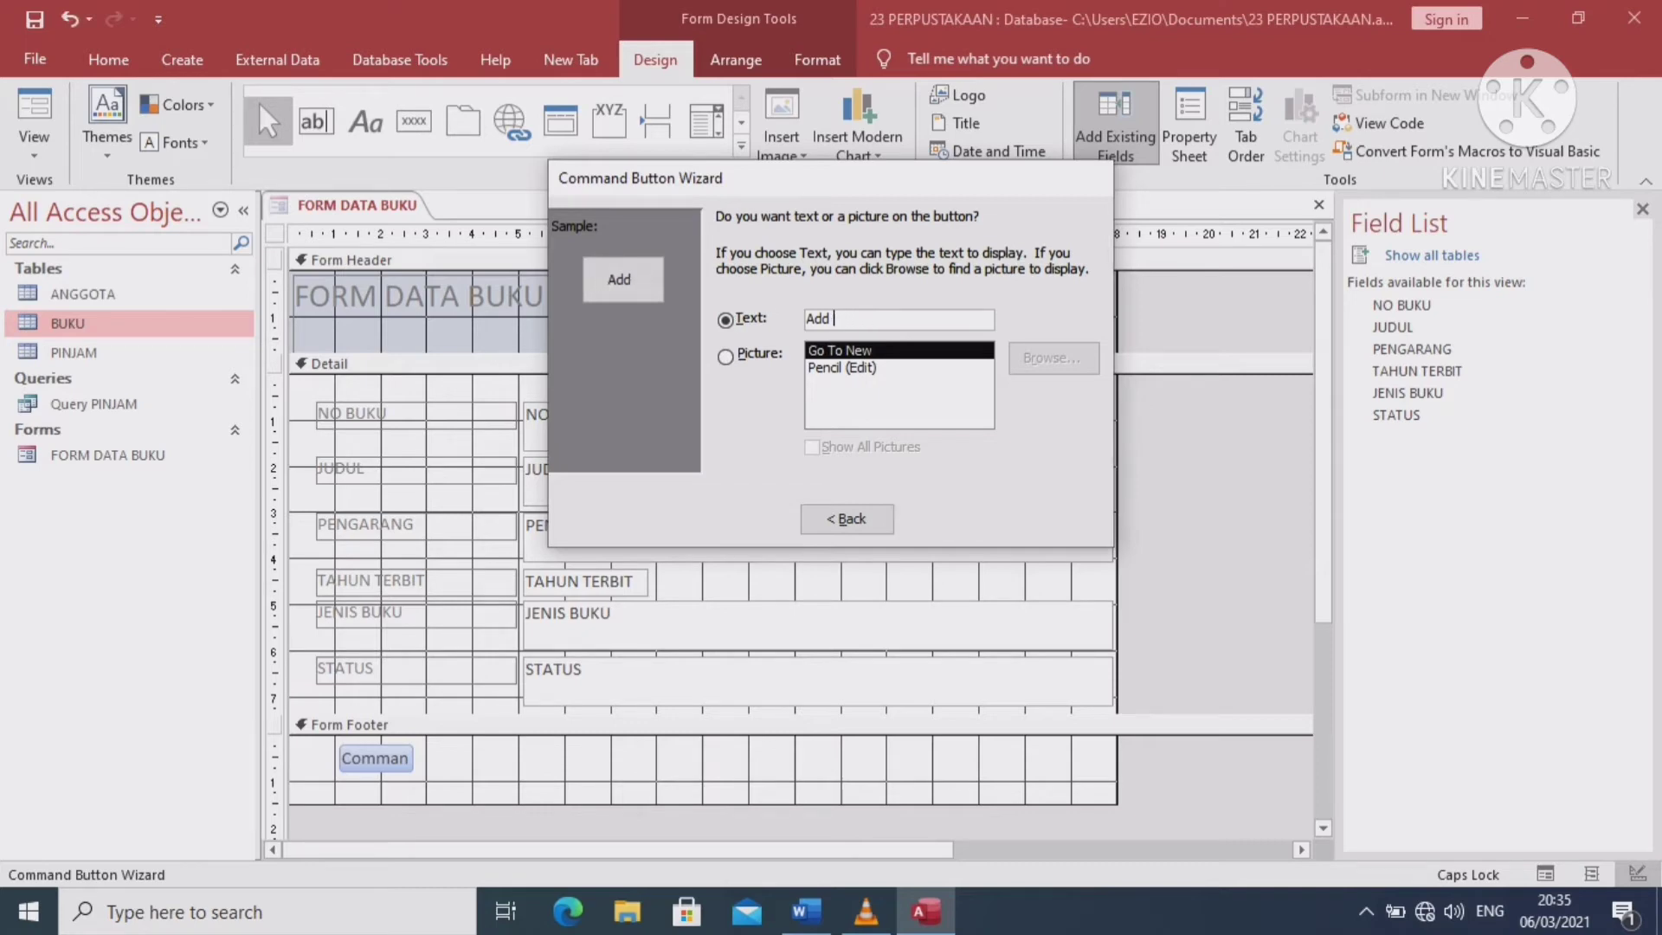
pyautogui.write('TAM')
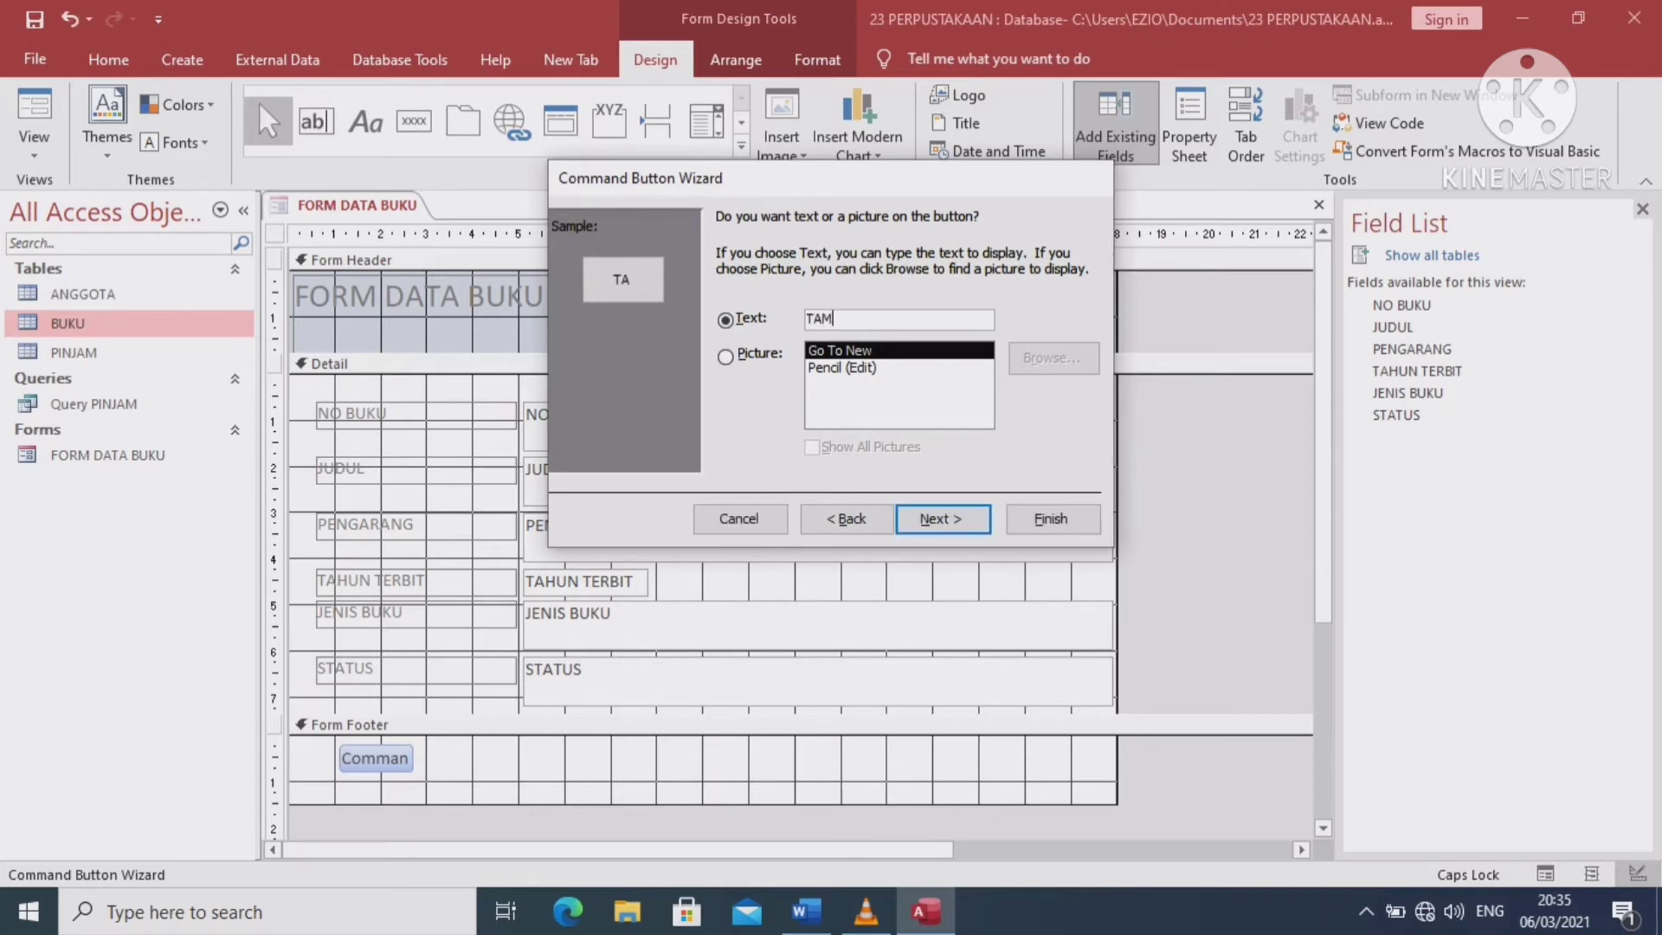
pyautogui.write('BVH')
pyautogui.write('AH D')
pyautogui.write('ATA')
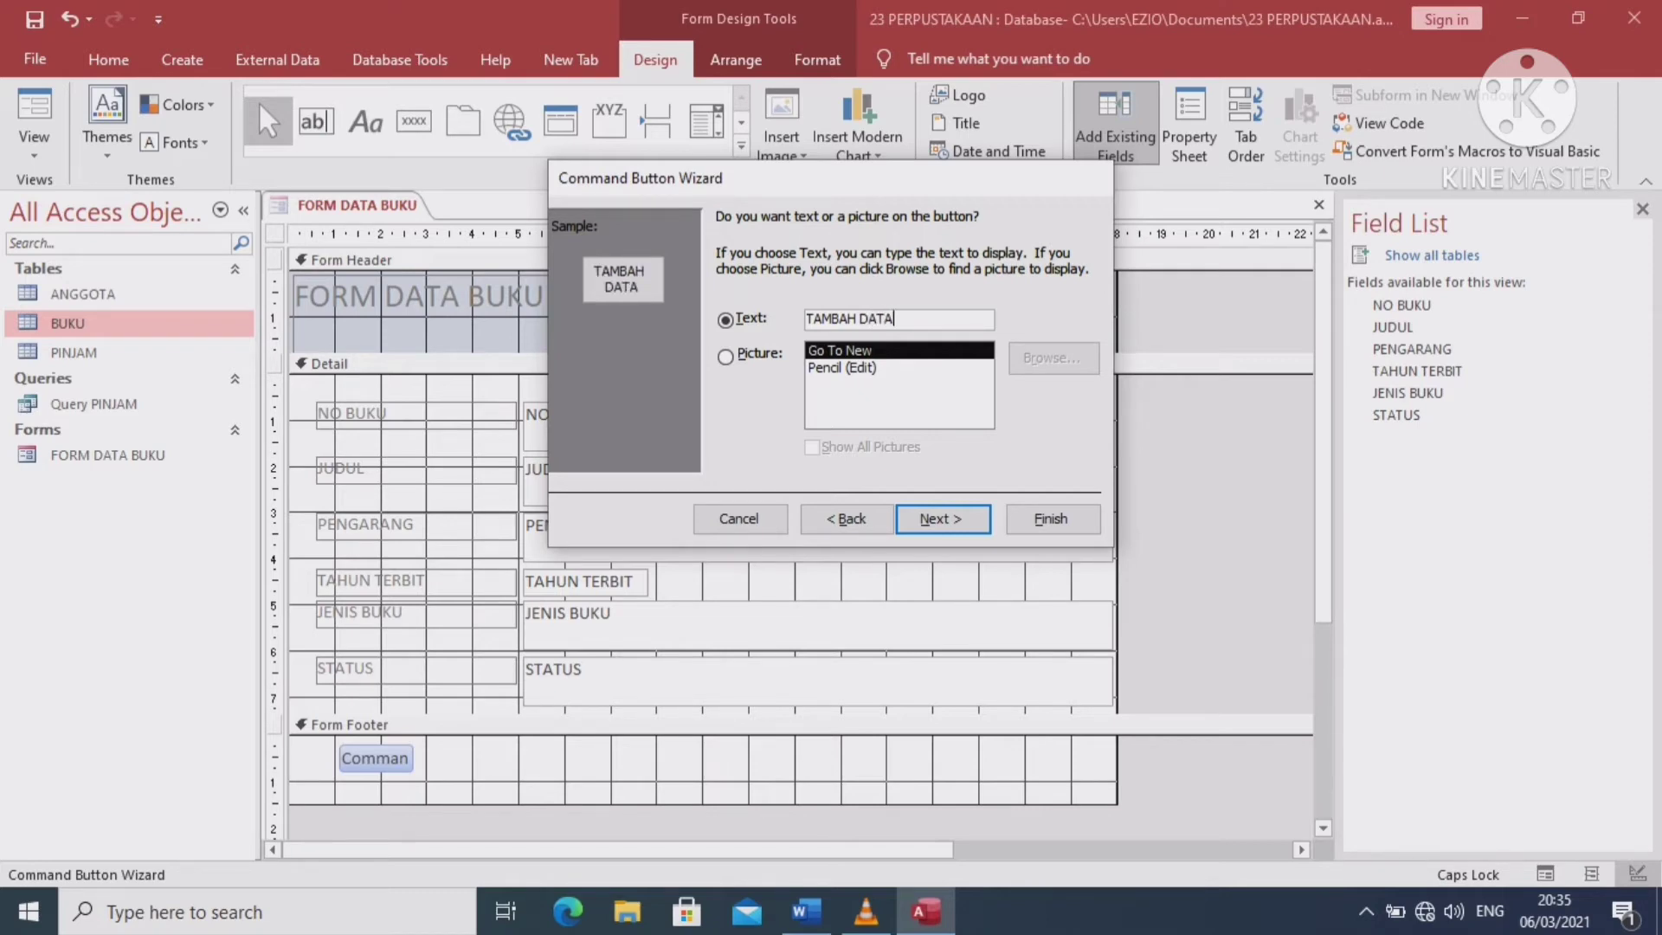
pyautogui.press('Return')
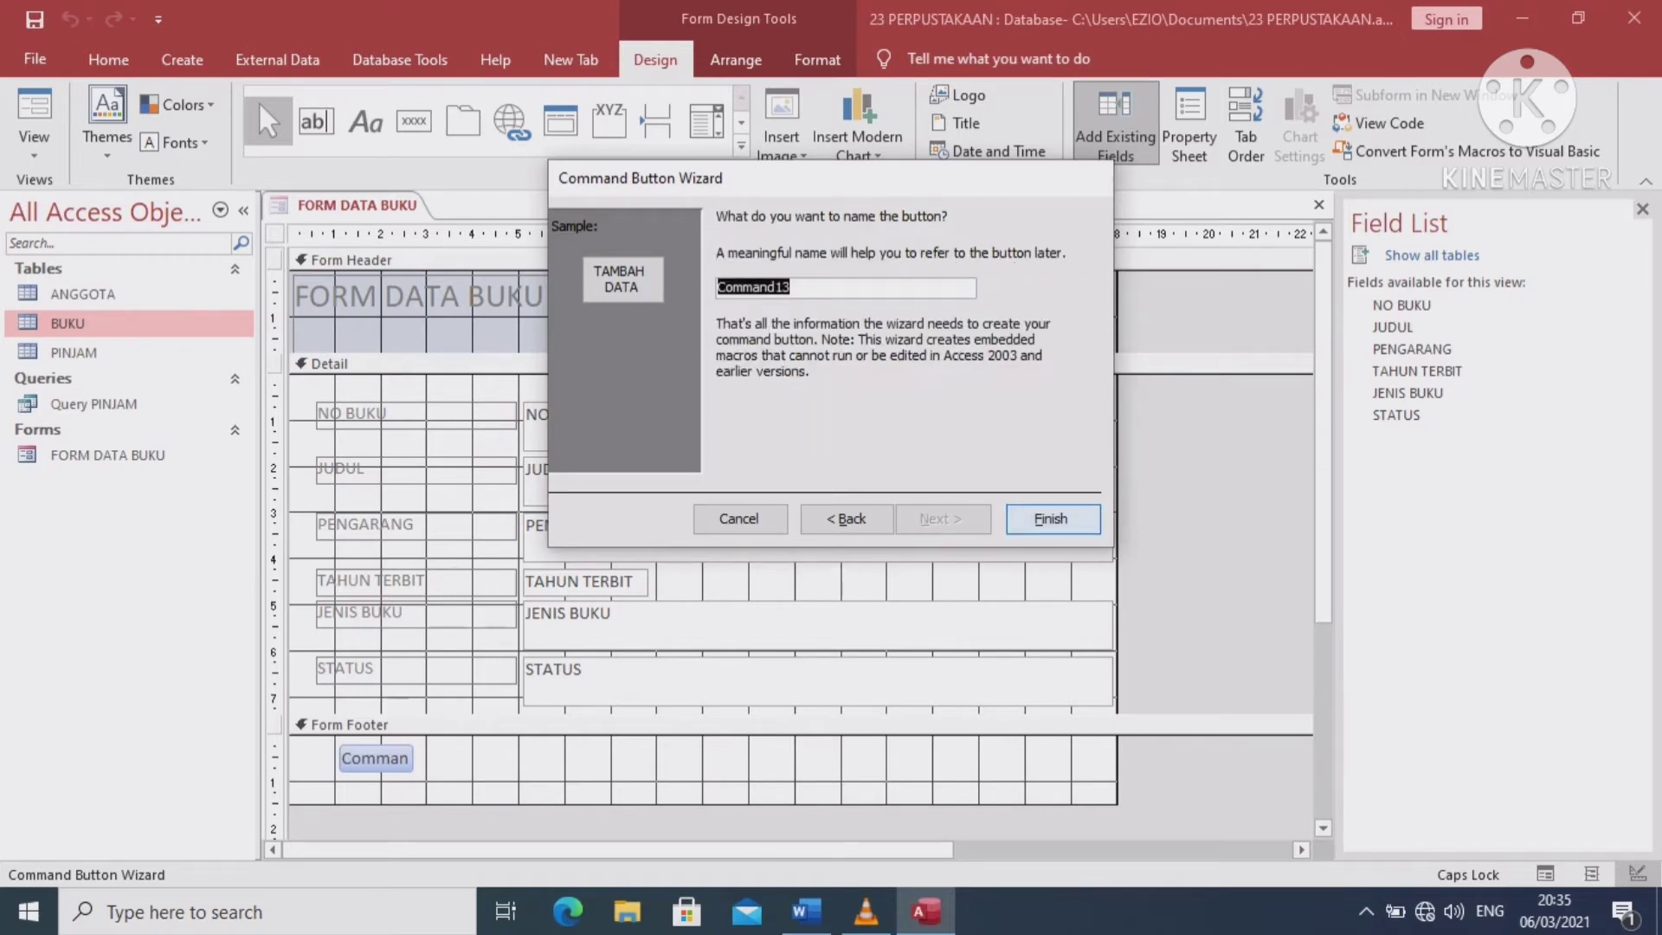
pyautogui.press('Return')
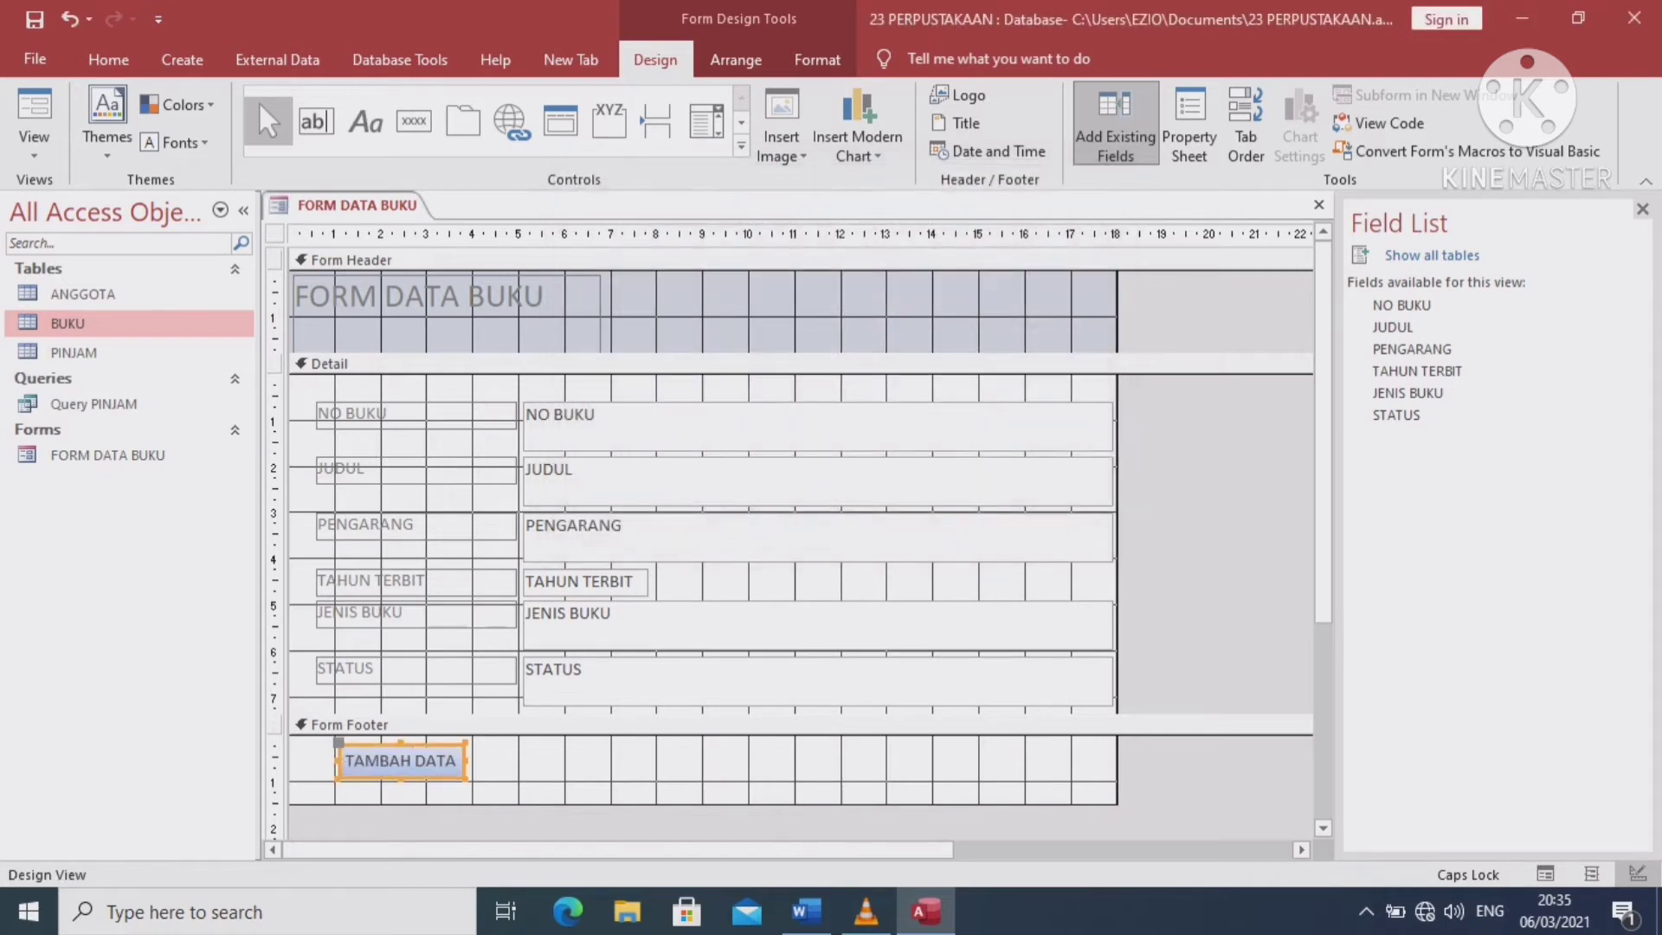
pyautogui.click(606, 725)
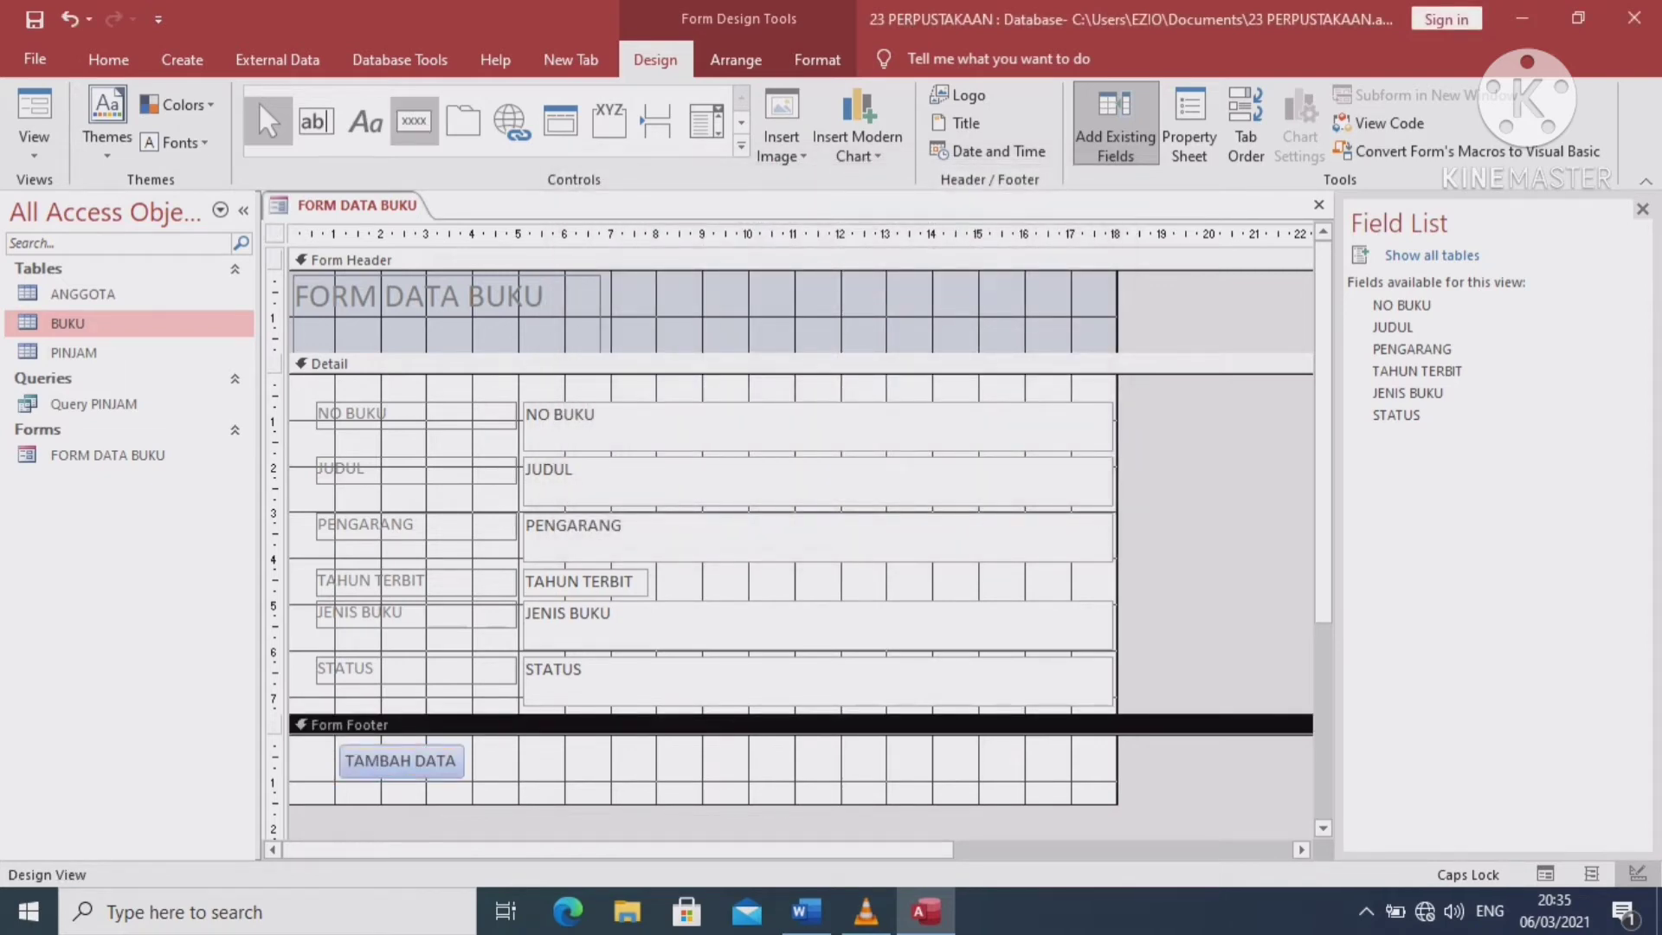
# Draw a second footer button beside TAMBAH DATA and give it the Save Record action
pyautogui.click(414, 121)
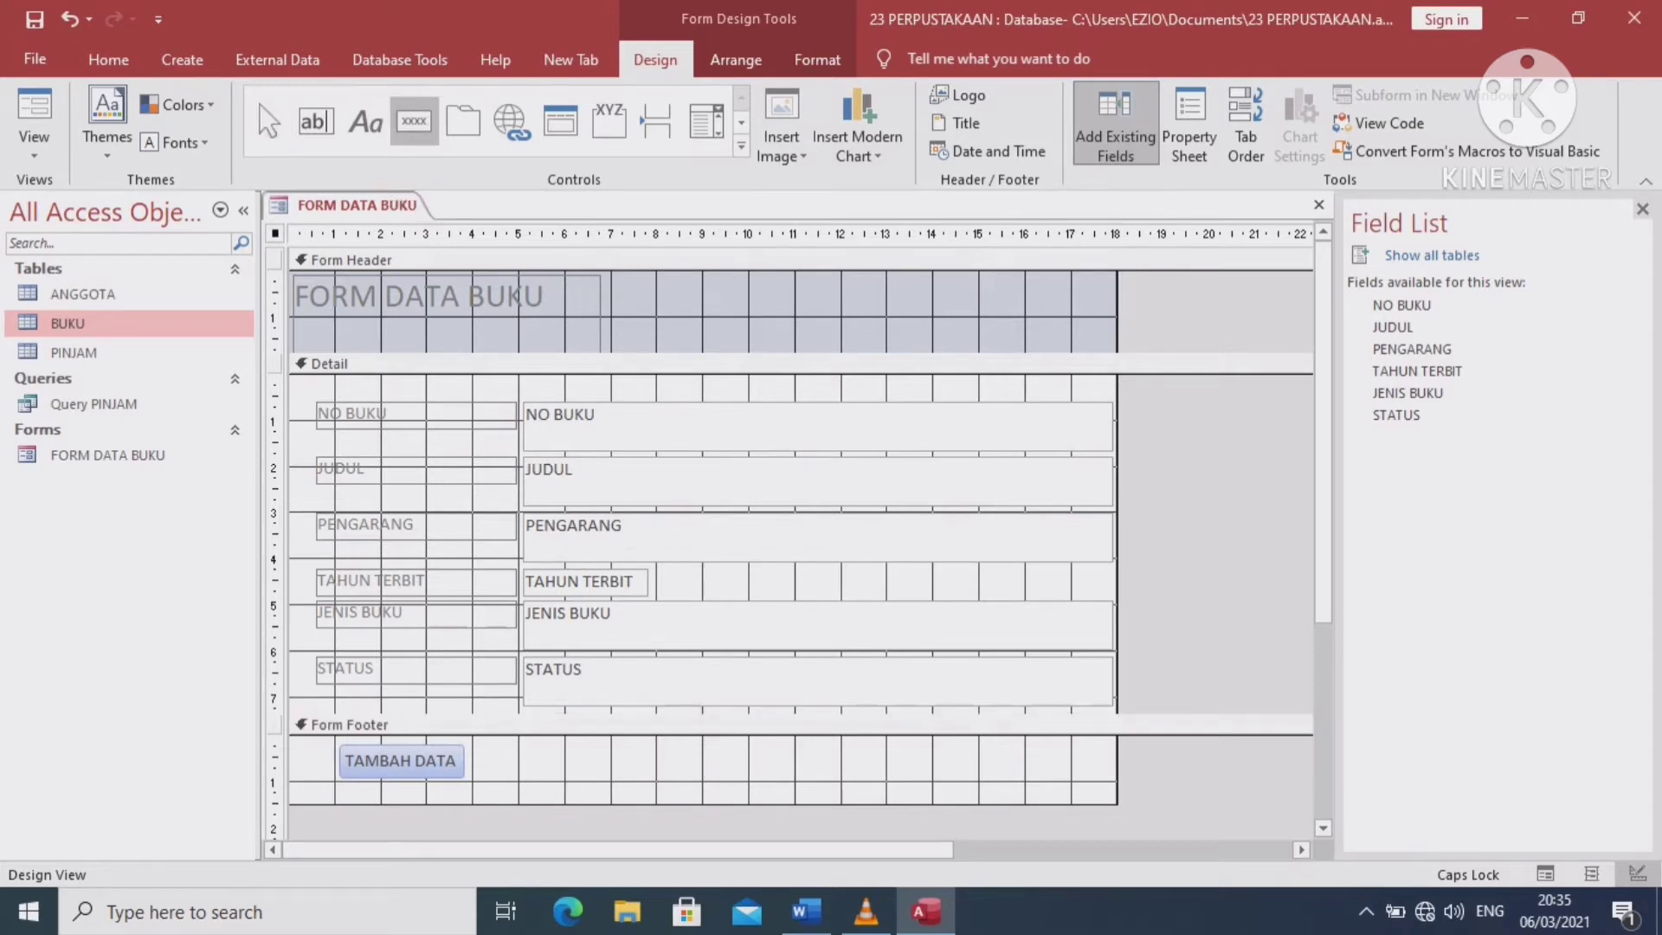
pyautogui.moveTo(490, 753); pyautogui.dragTo(588, 776)
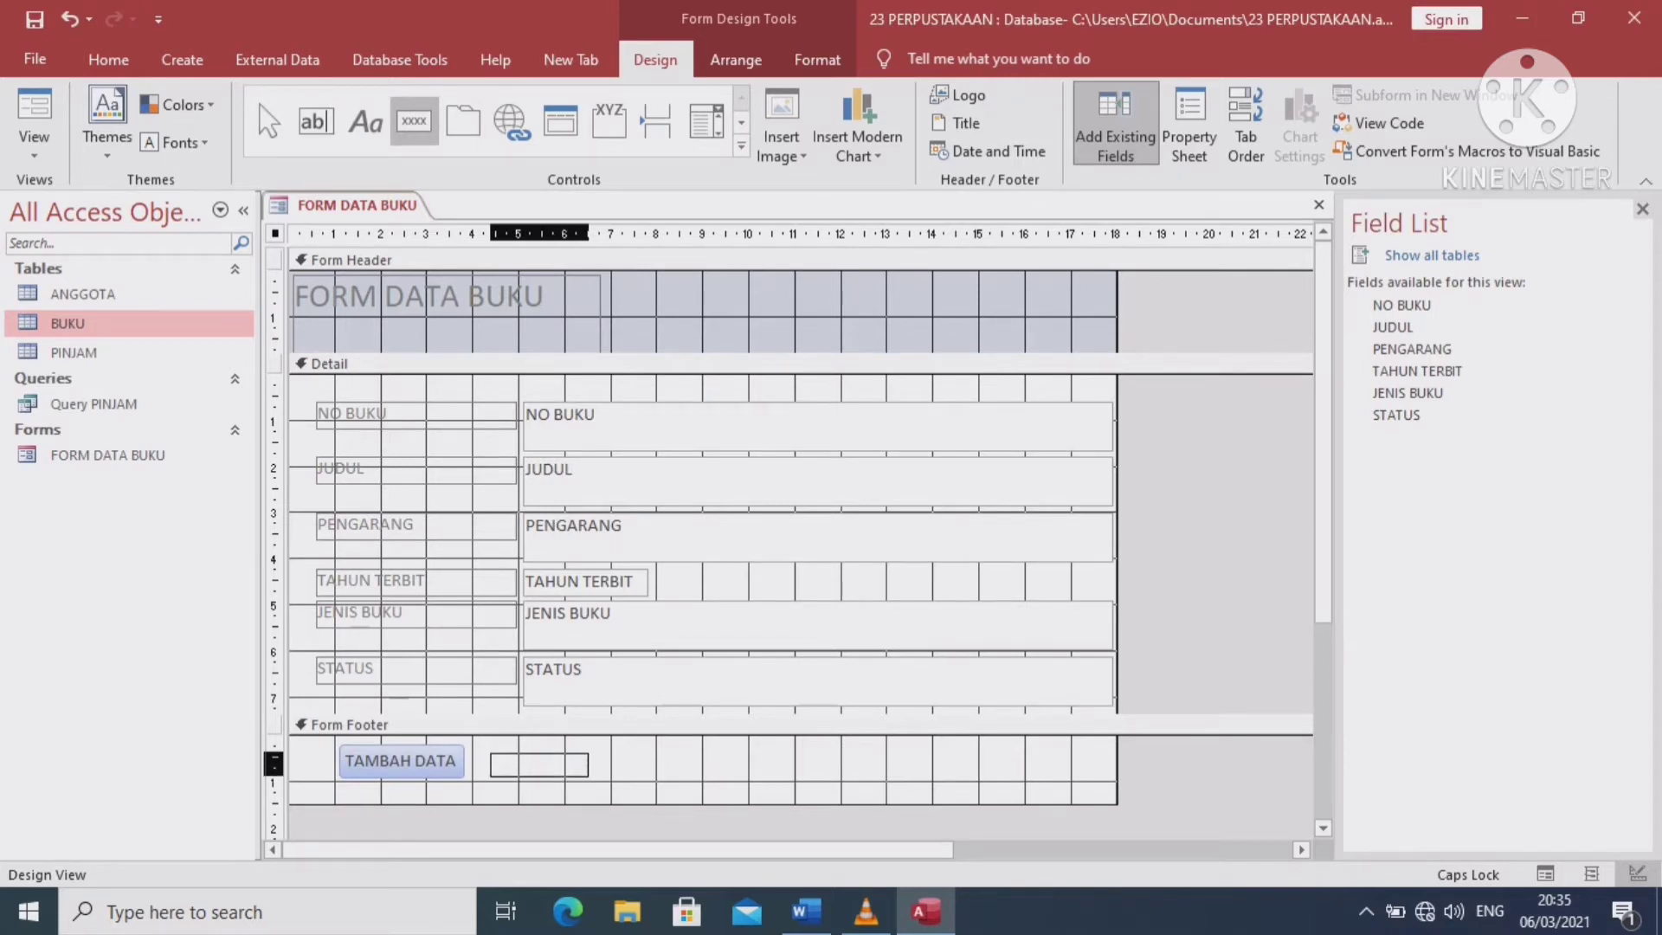
pyautogui.moveTo(588, 777); pyautogui.dragTo(589, 776)
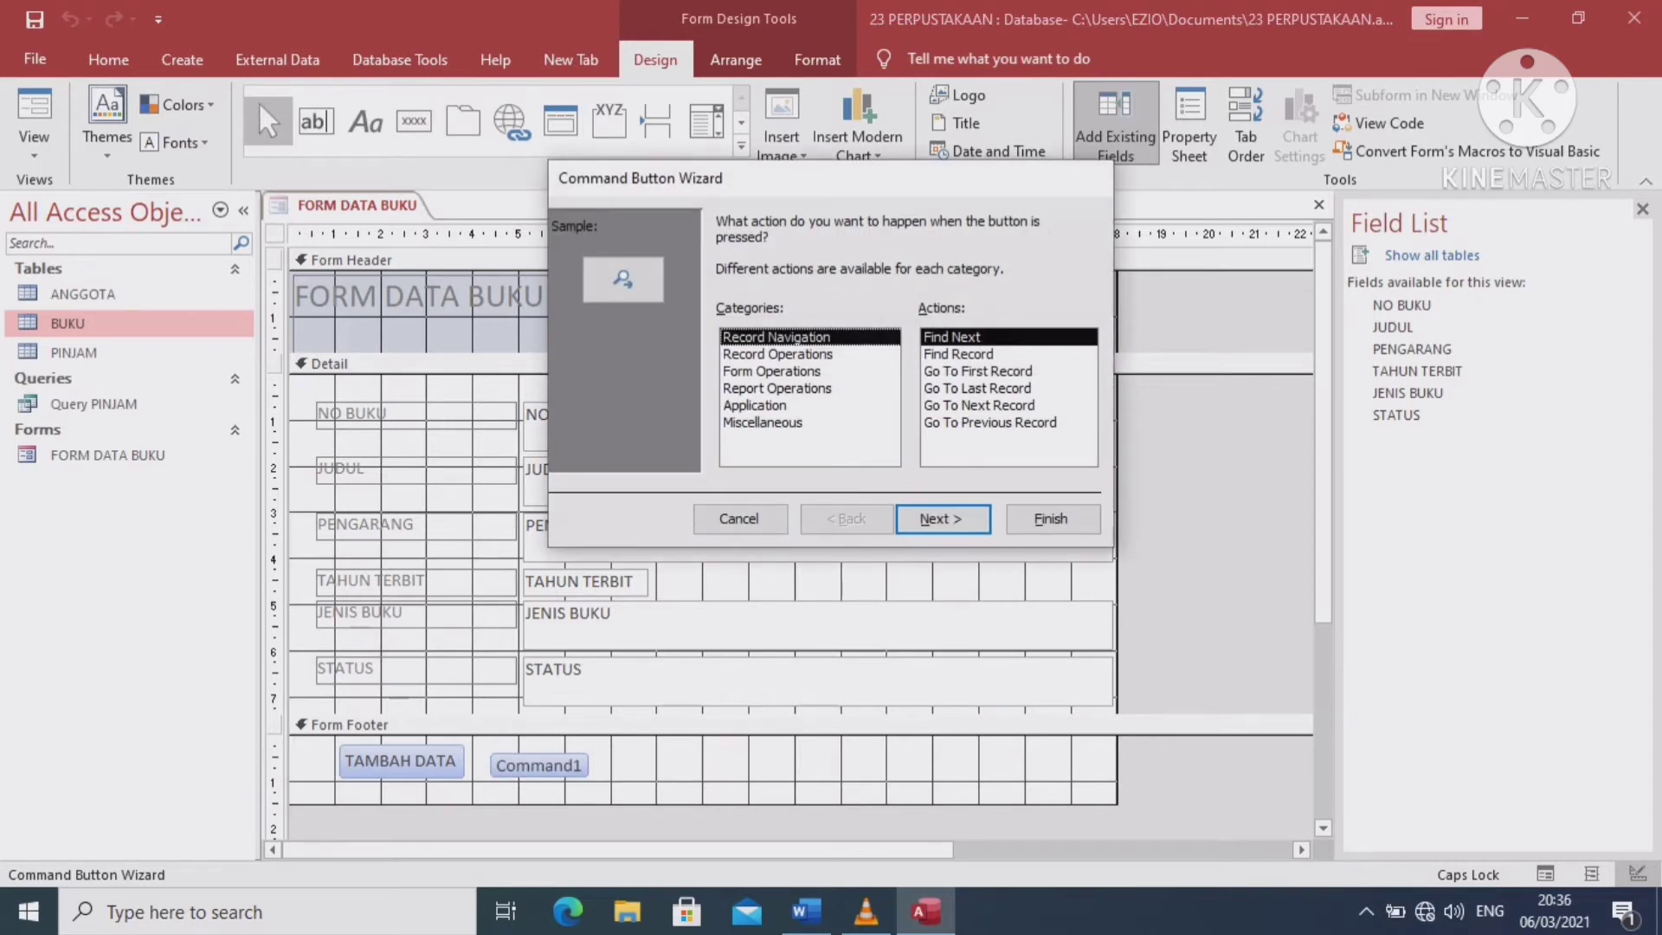
pyautogui.click(776, 354)
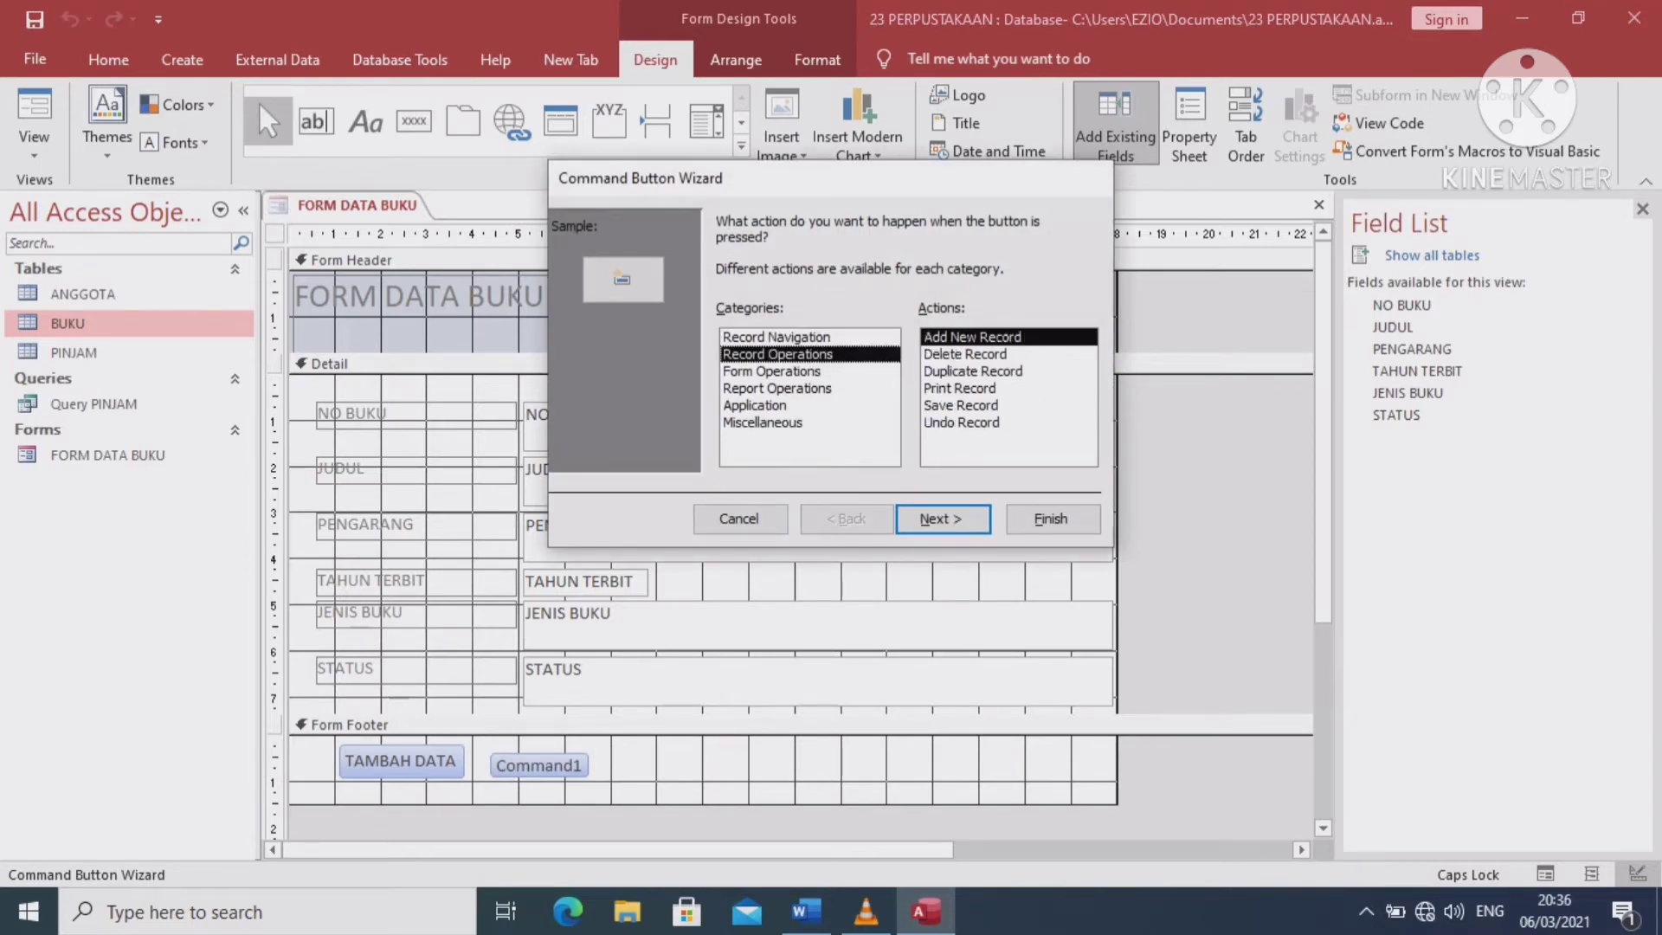
pyautogui.click(961, 405)
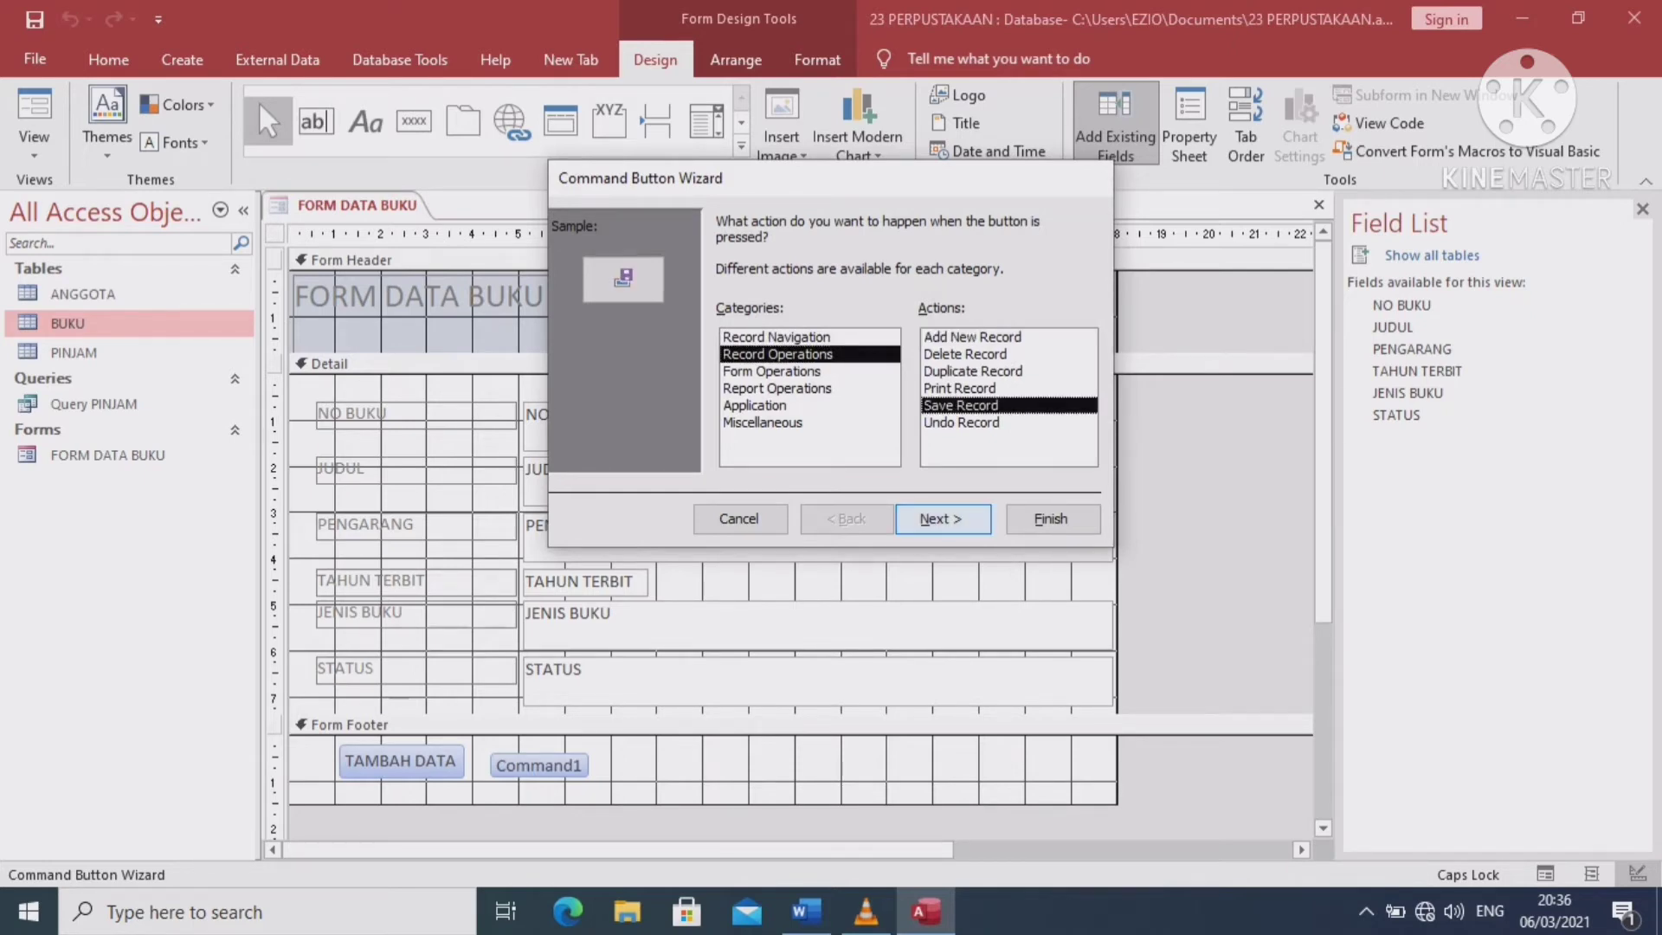
pyautogui.click(943, 518)
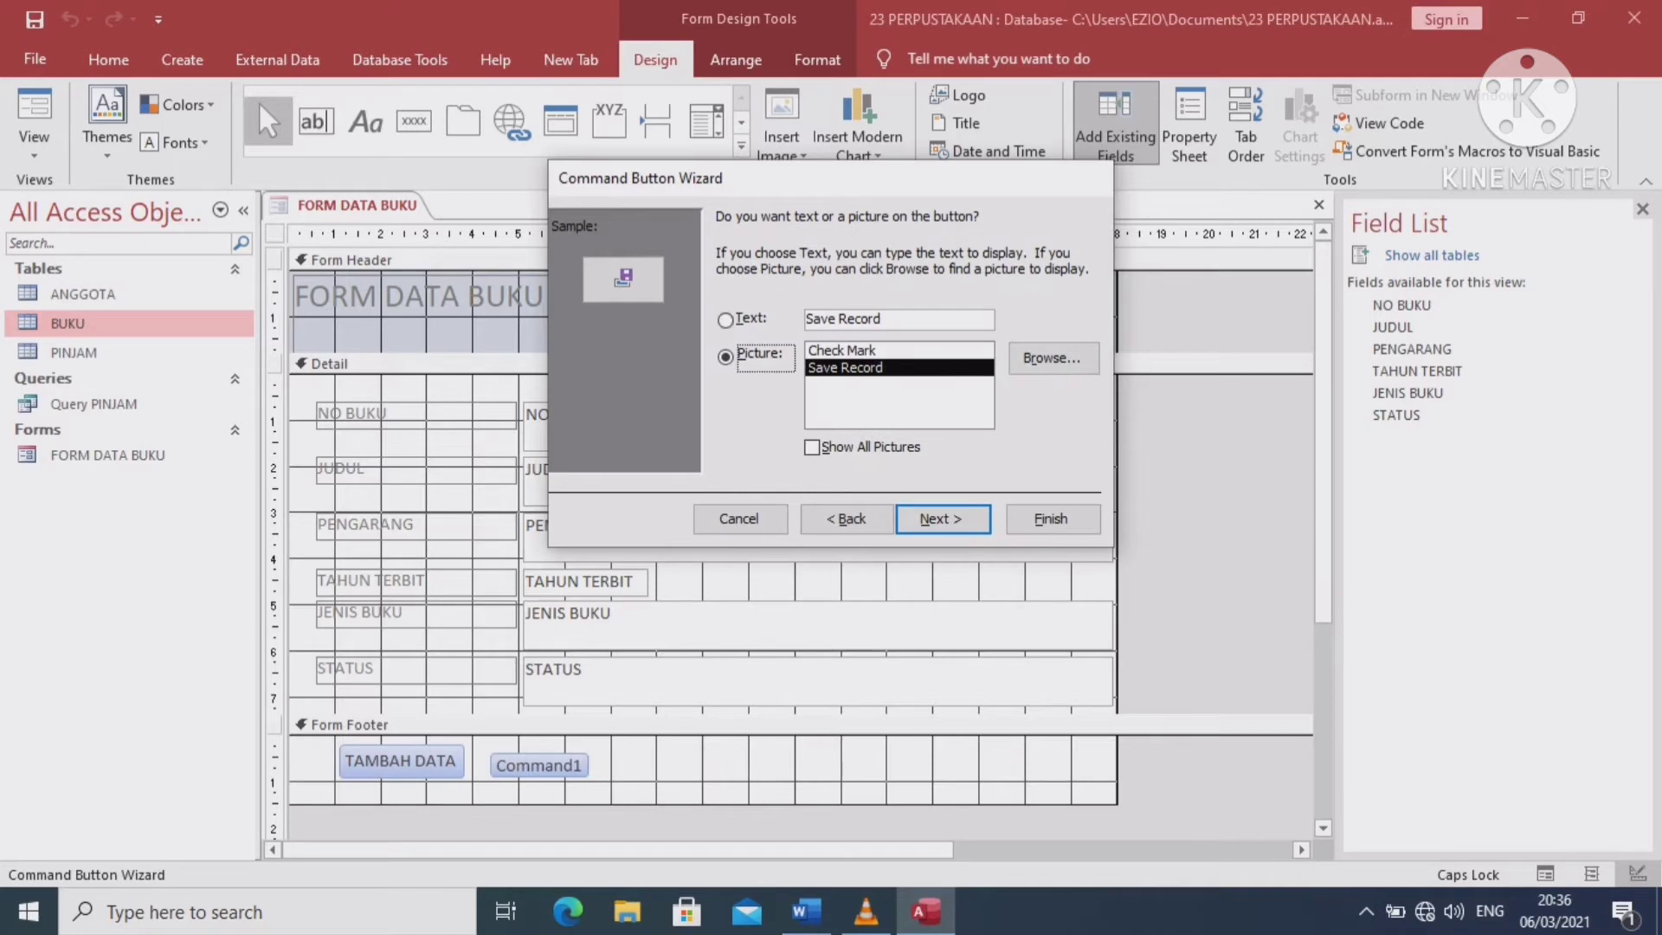
# Caption the new button SIMPAN DATA and finish its wizard
pyautogui.click(725, 321)
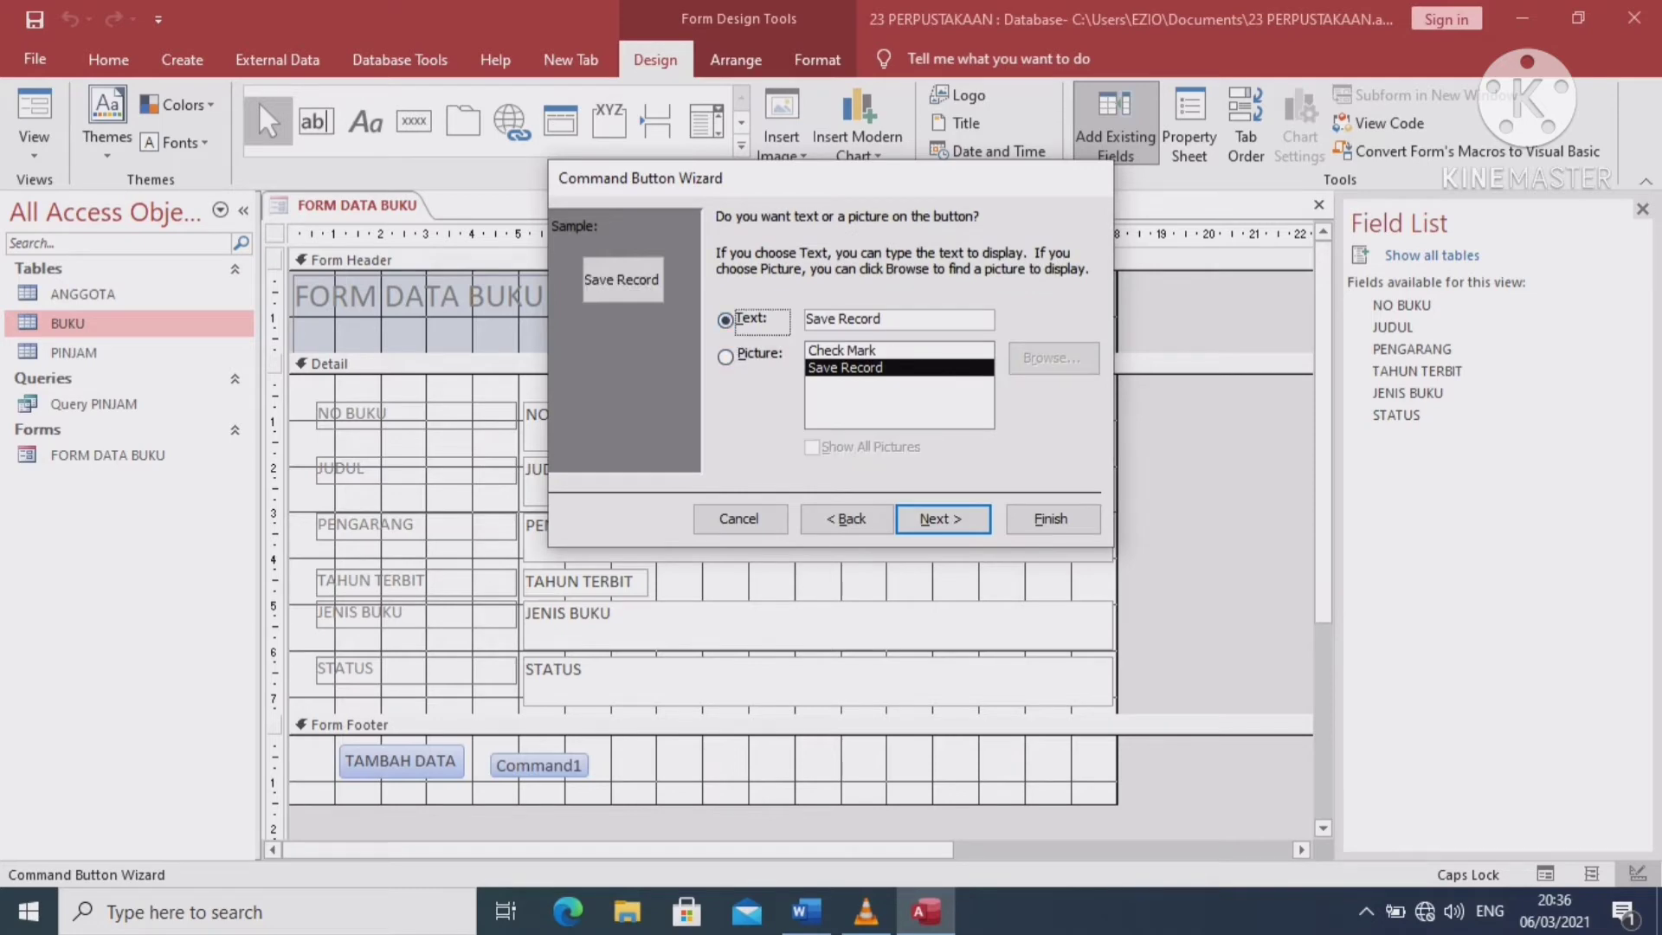
pyautogui.press('Tab')
pyautogui.press('BackSpace')
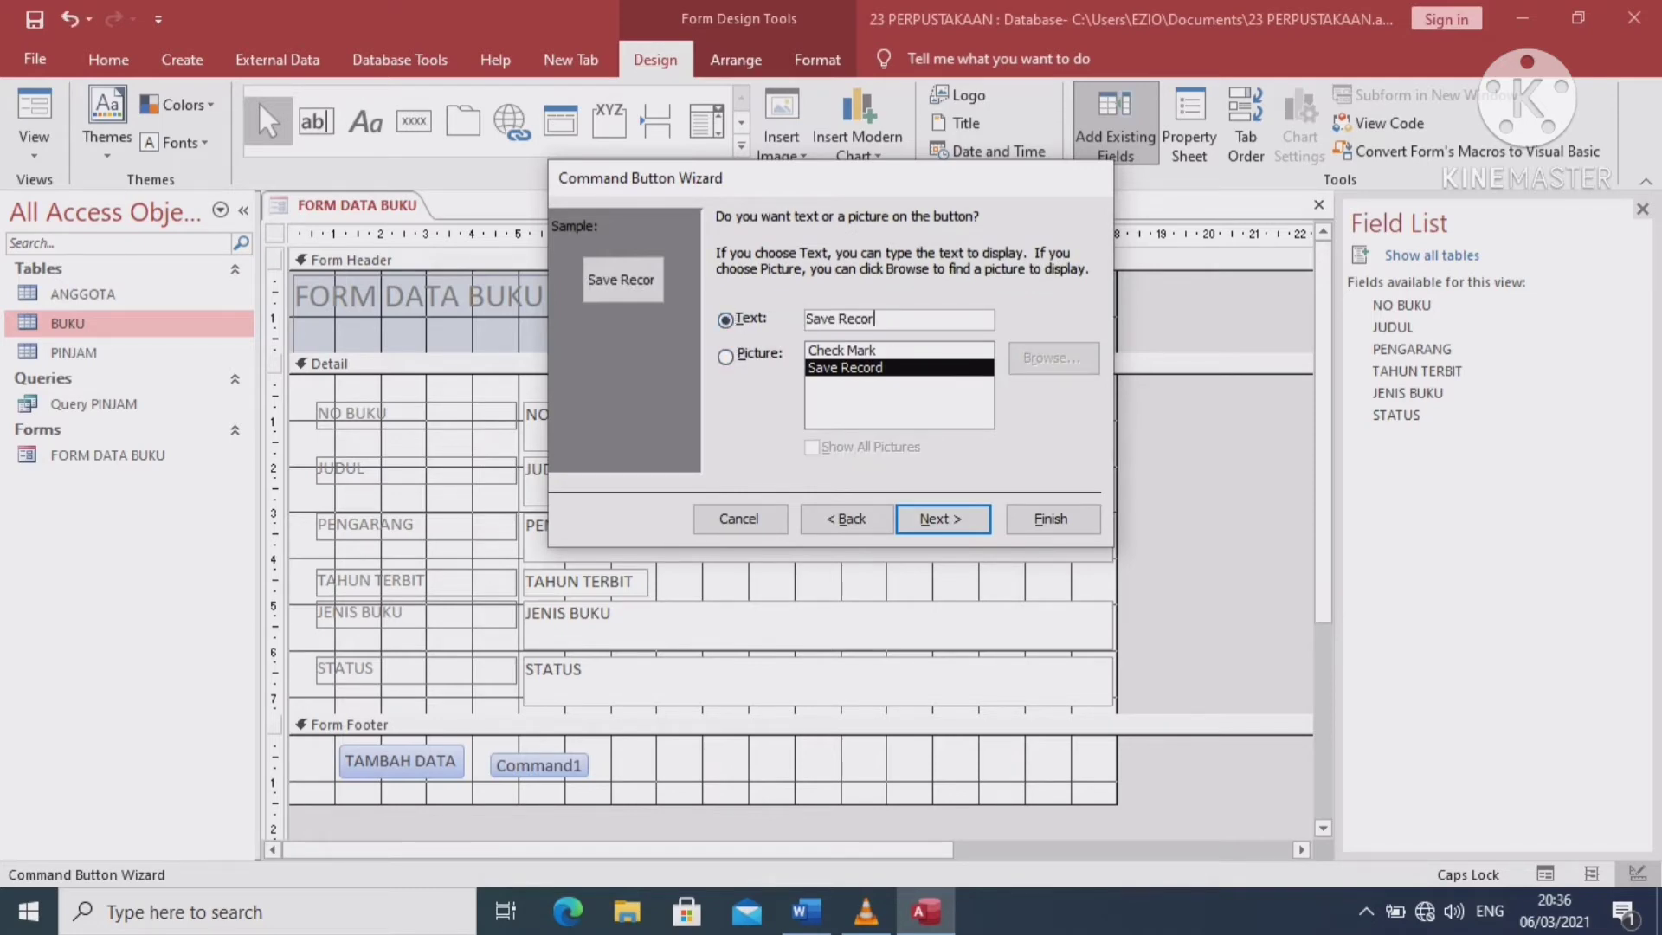
pyautogui.write('SIMPAN DATAV')
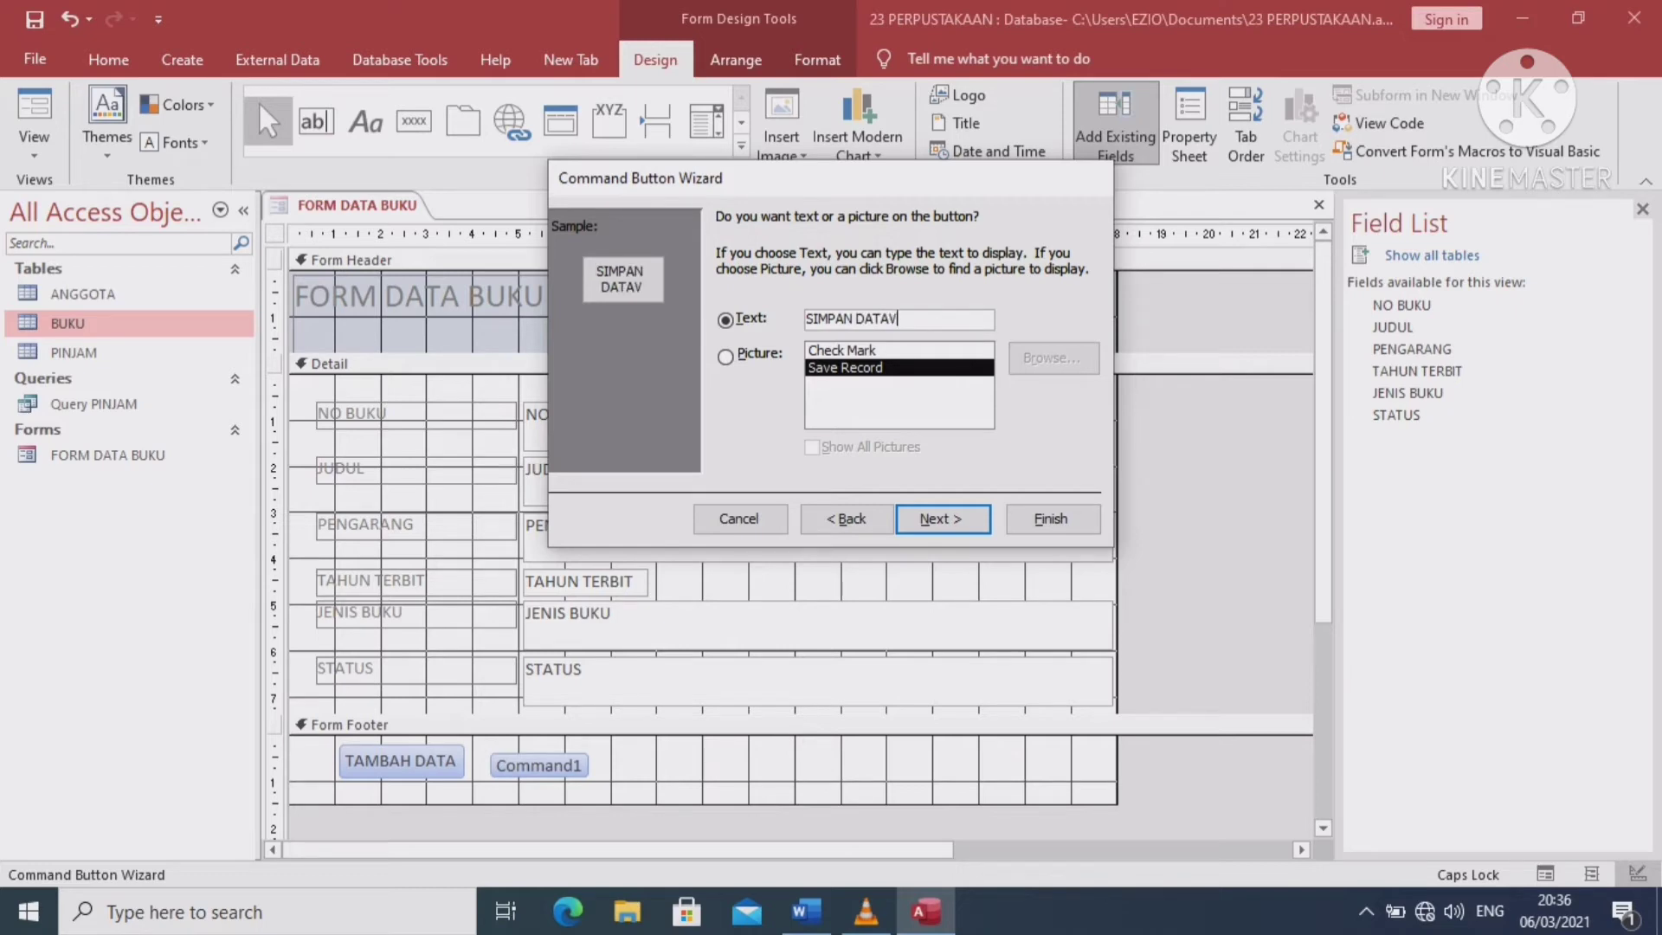
pyautogui.press('BackSpace')
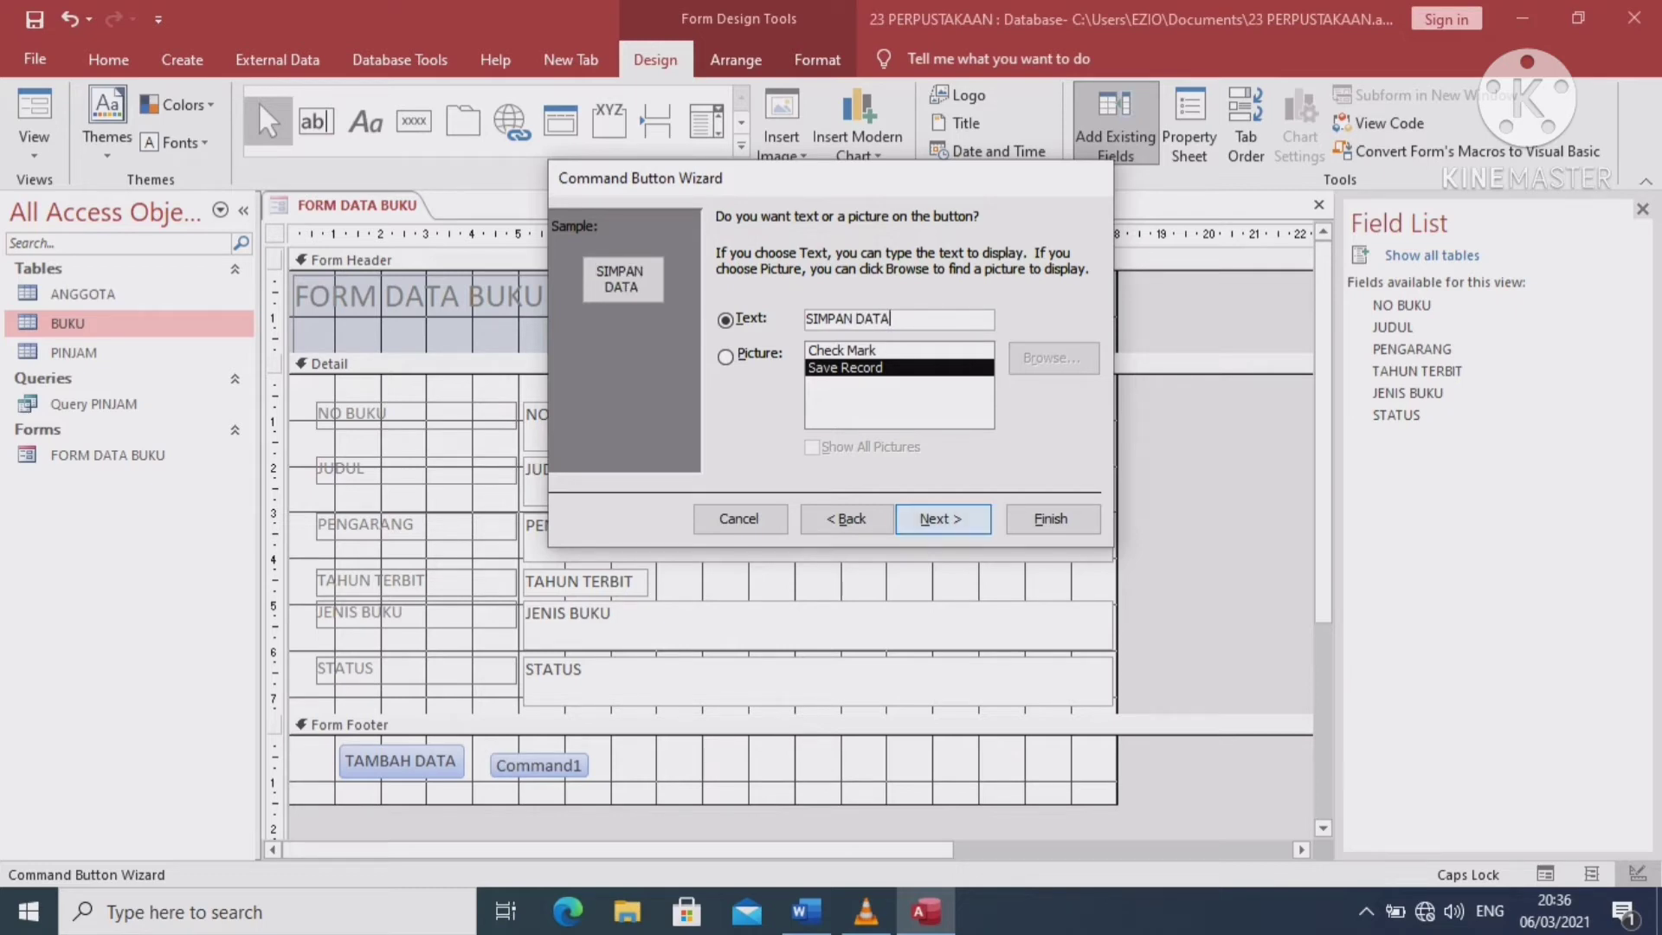
pyautogui.press('Return')
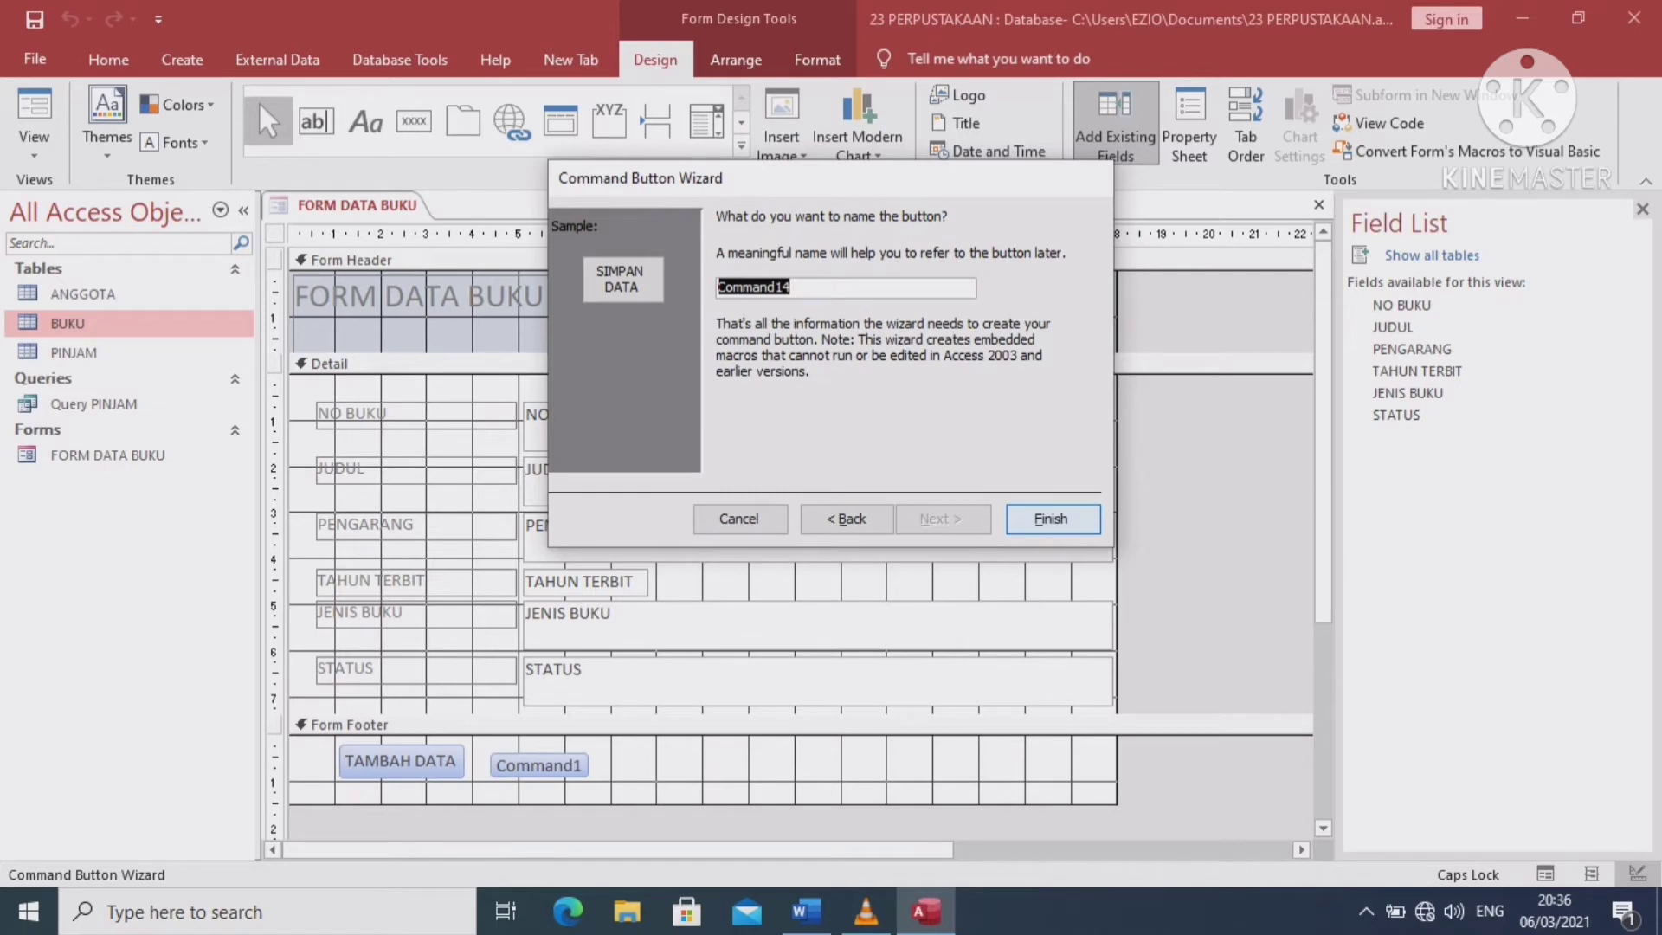
pyautogui.press('Return')
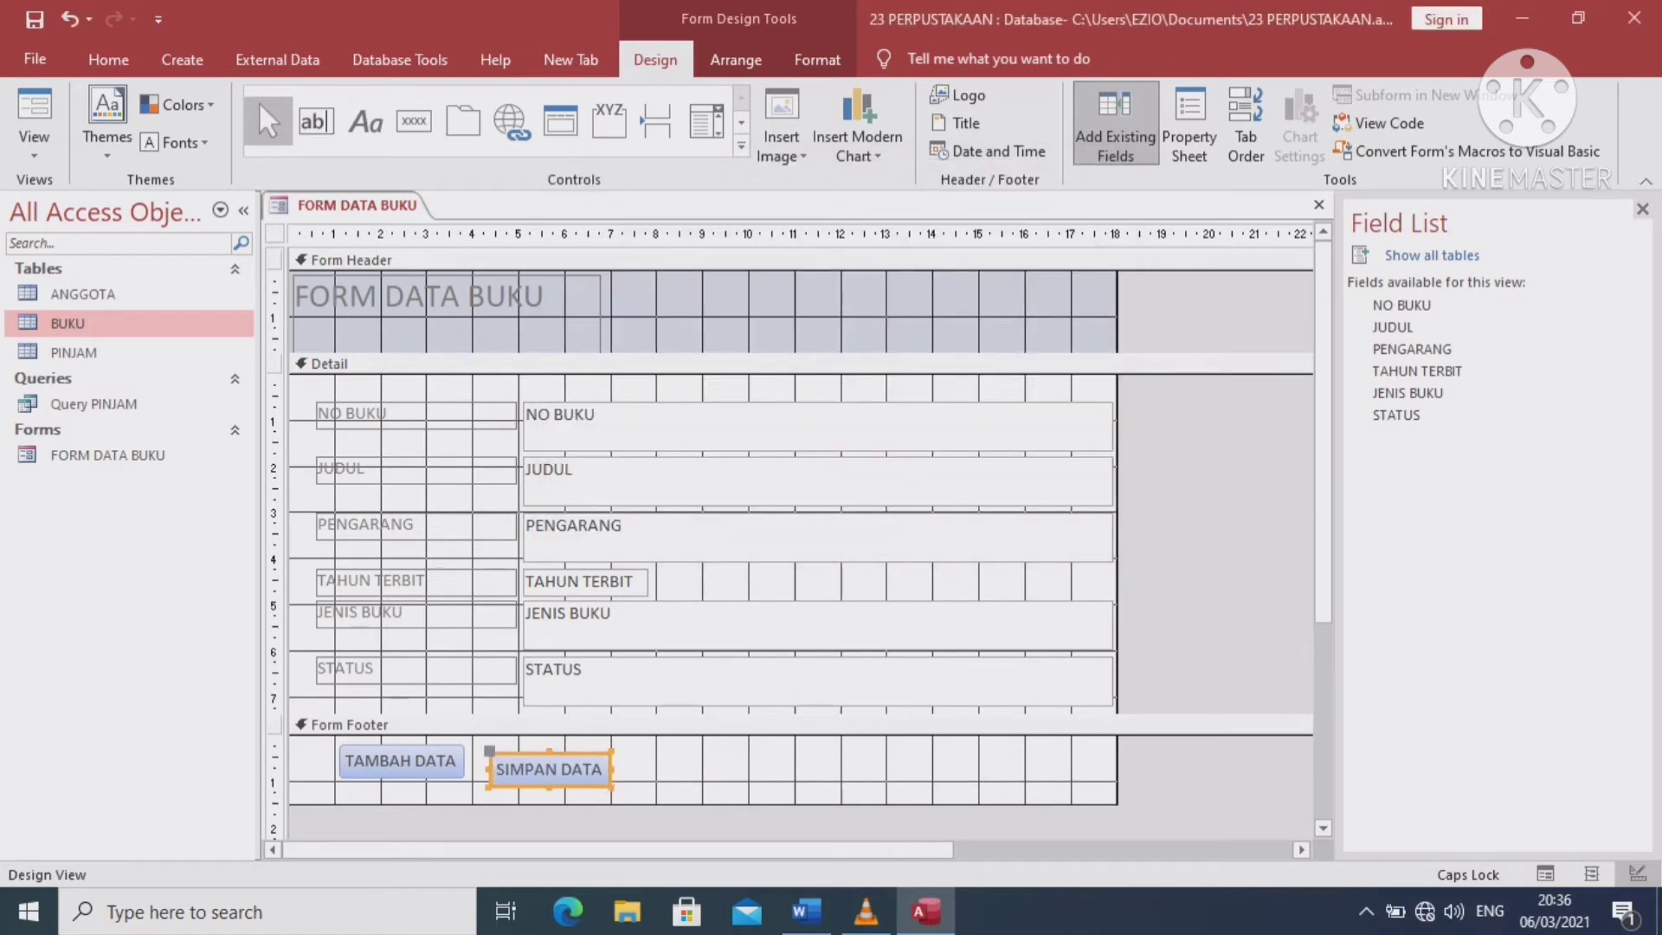
# Align SIMPAN DATA level with TAMBAH DATA, widen it slightly and trim its height
pyautogui.moveTo(549, 770); pyautogui.dragTo(549, 761)
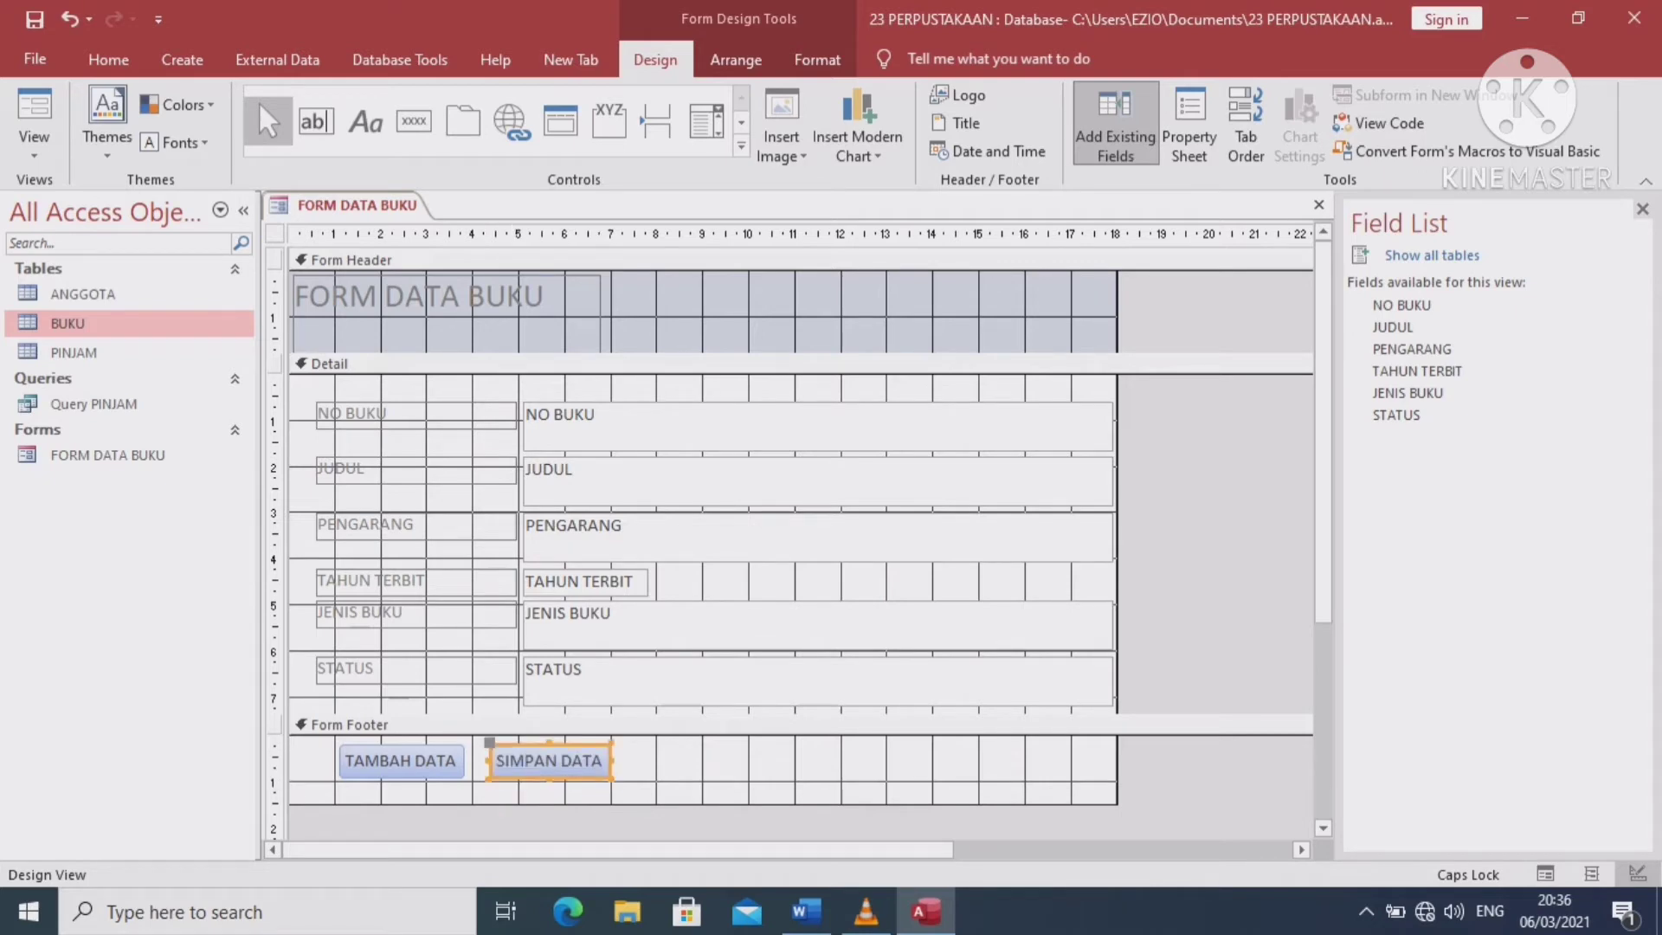
pyautogui.click(549, 724)
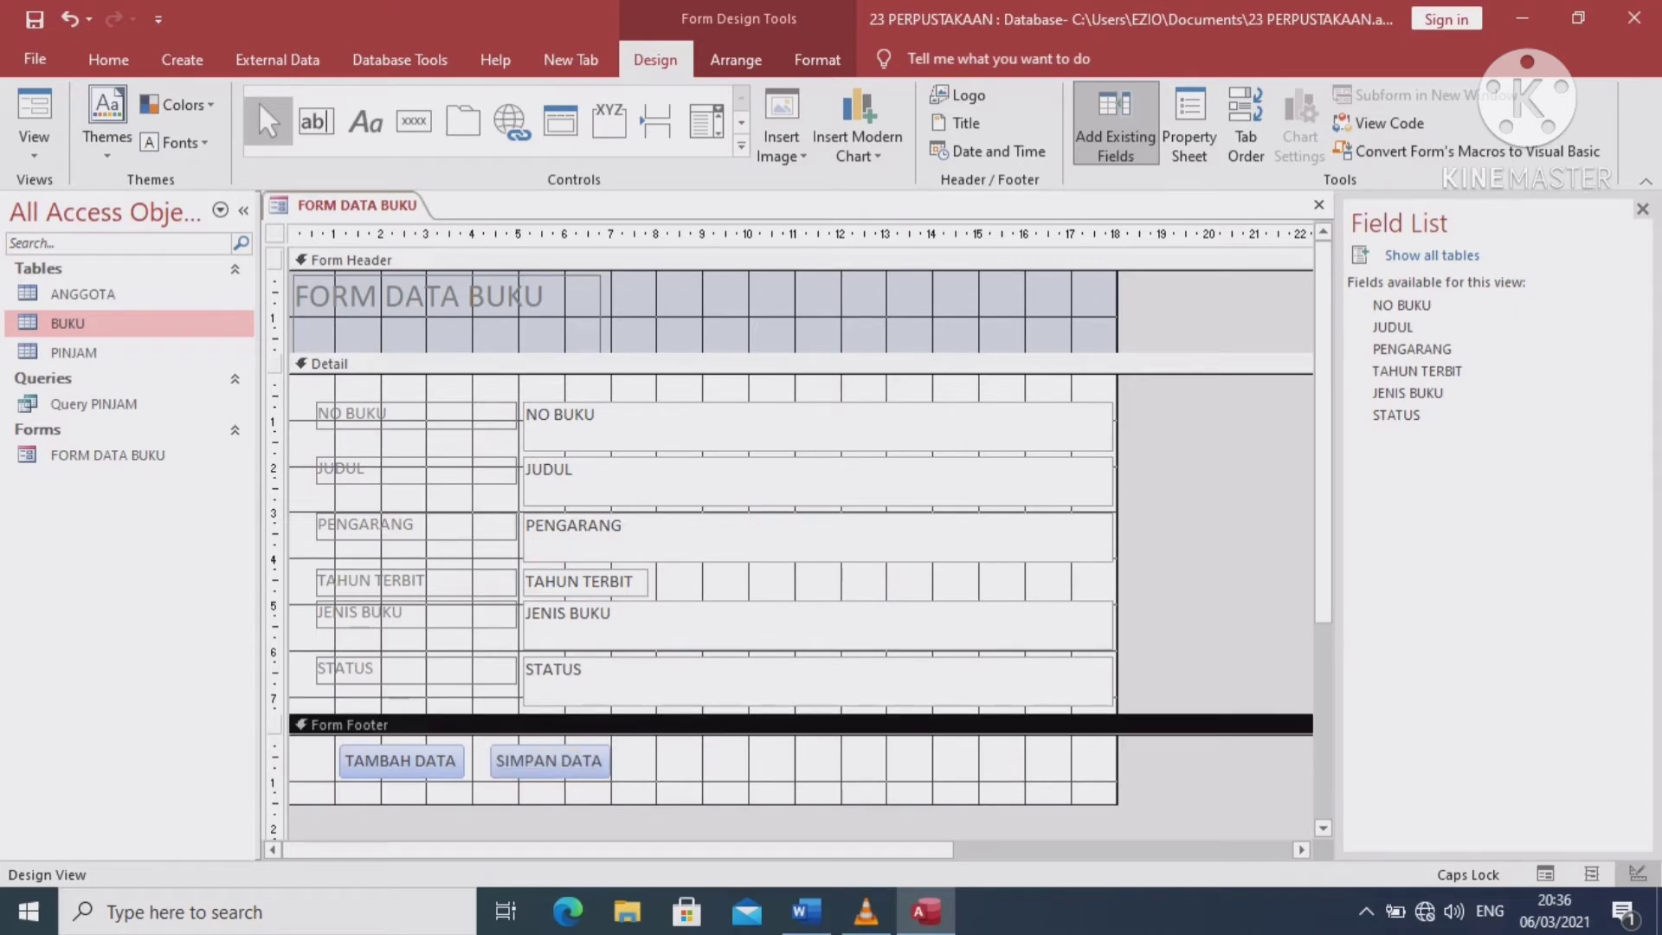
pyautogui.click(549, 760)
pyautogui.moveTo(612, 779); pyautogui.dragTo(623, 783)
pyautogui.click(549, 725)
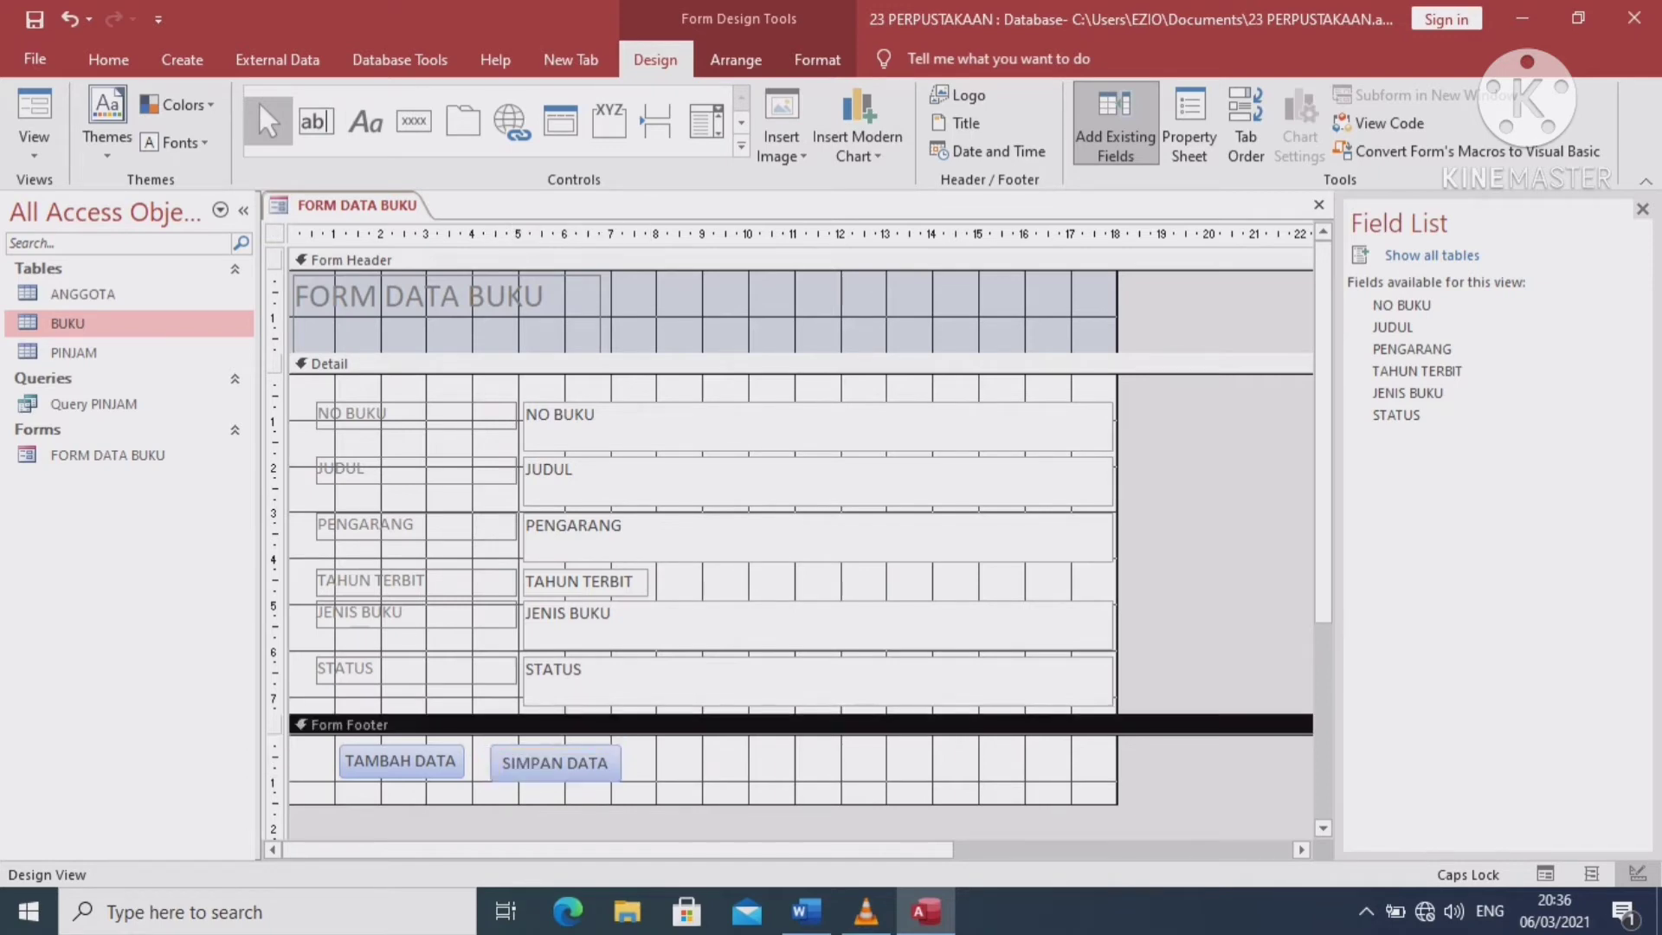
pyautogui.click(555, 763)
pyautogui.moveTo(555, 784)
pyautogui.mouseDown()
pyautogui.moveTo(555, 764)
pyautogui.moveTo(555, 779)
pyautogui.mouseUp()
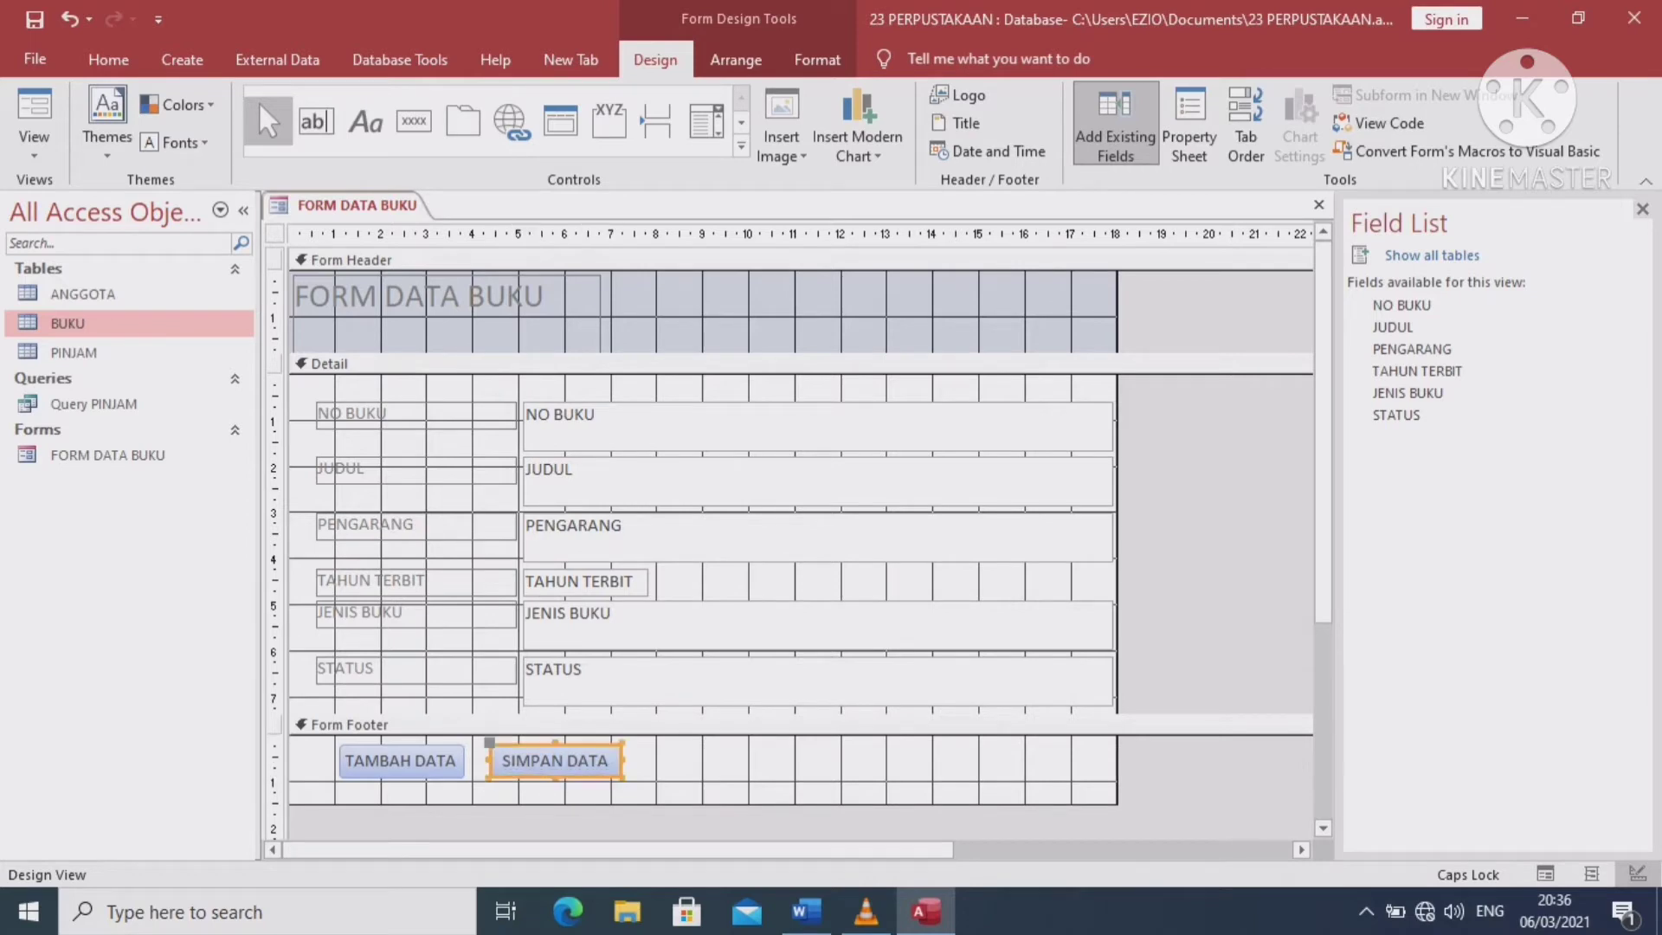
pyautogui.click(549, 725)
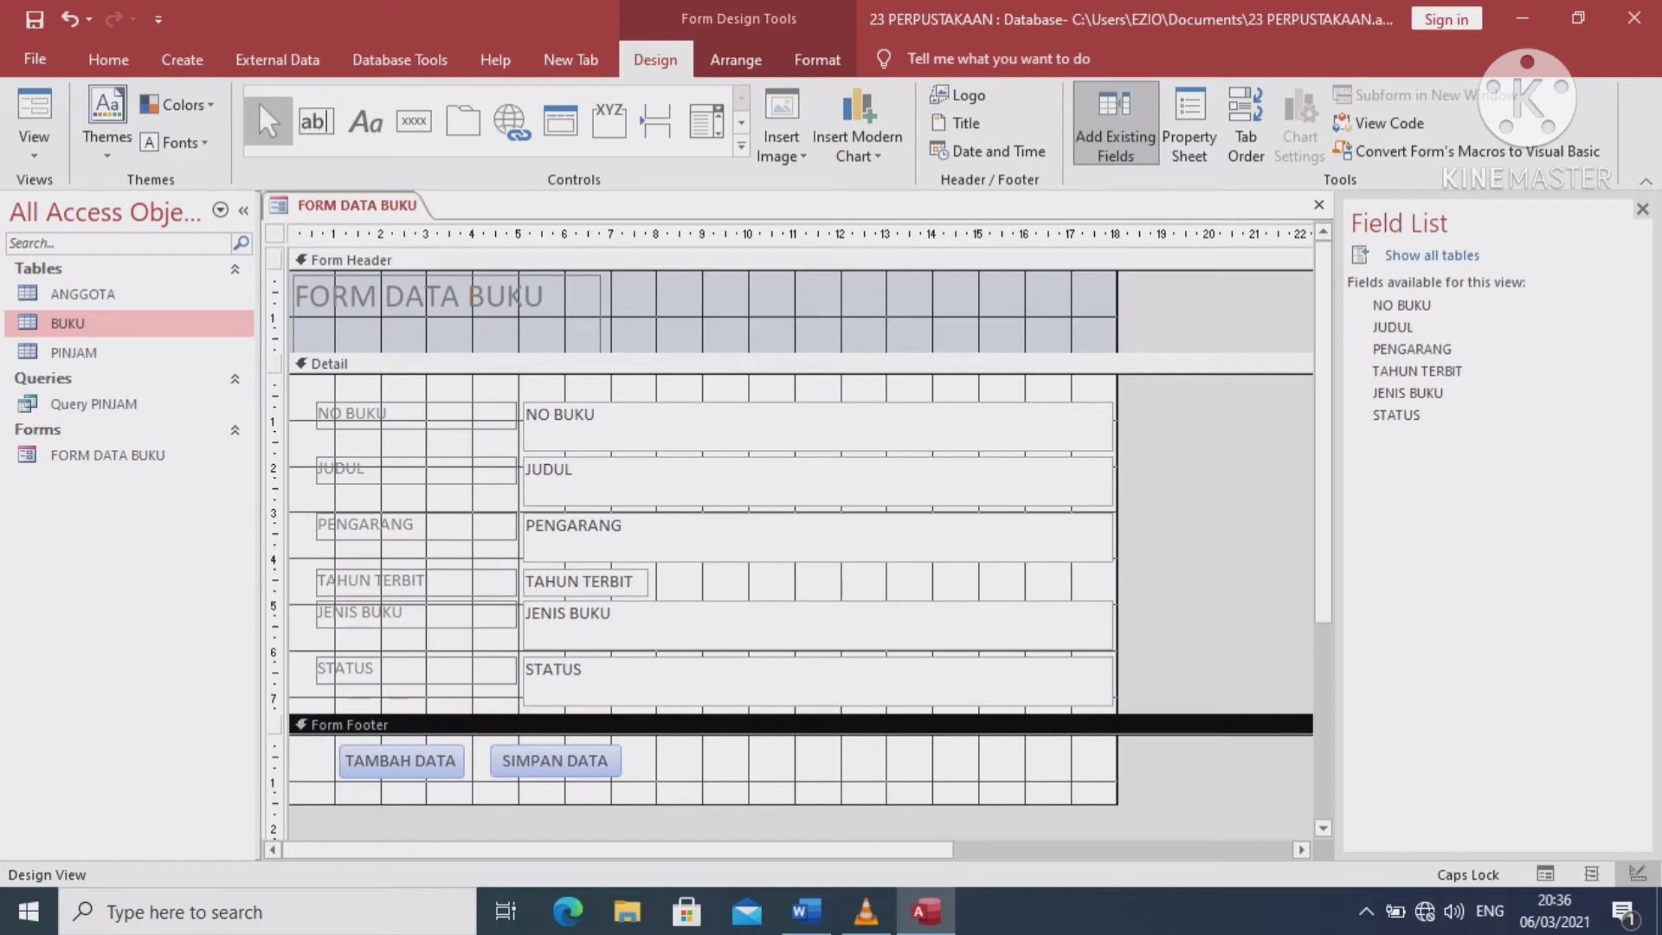
# Nudge the SIMPAN DATA button slightly lower to settle its position
pyautogui.click(555, 760)
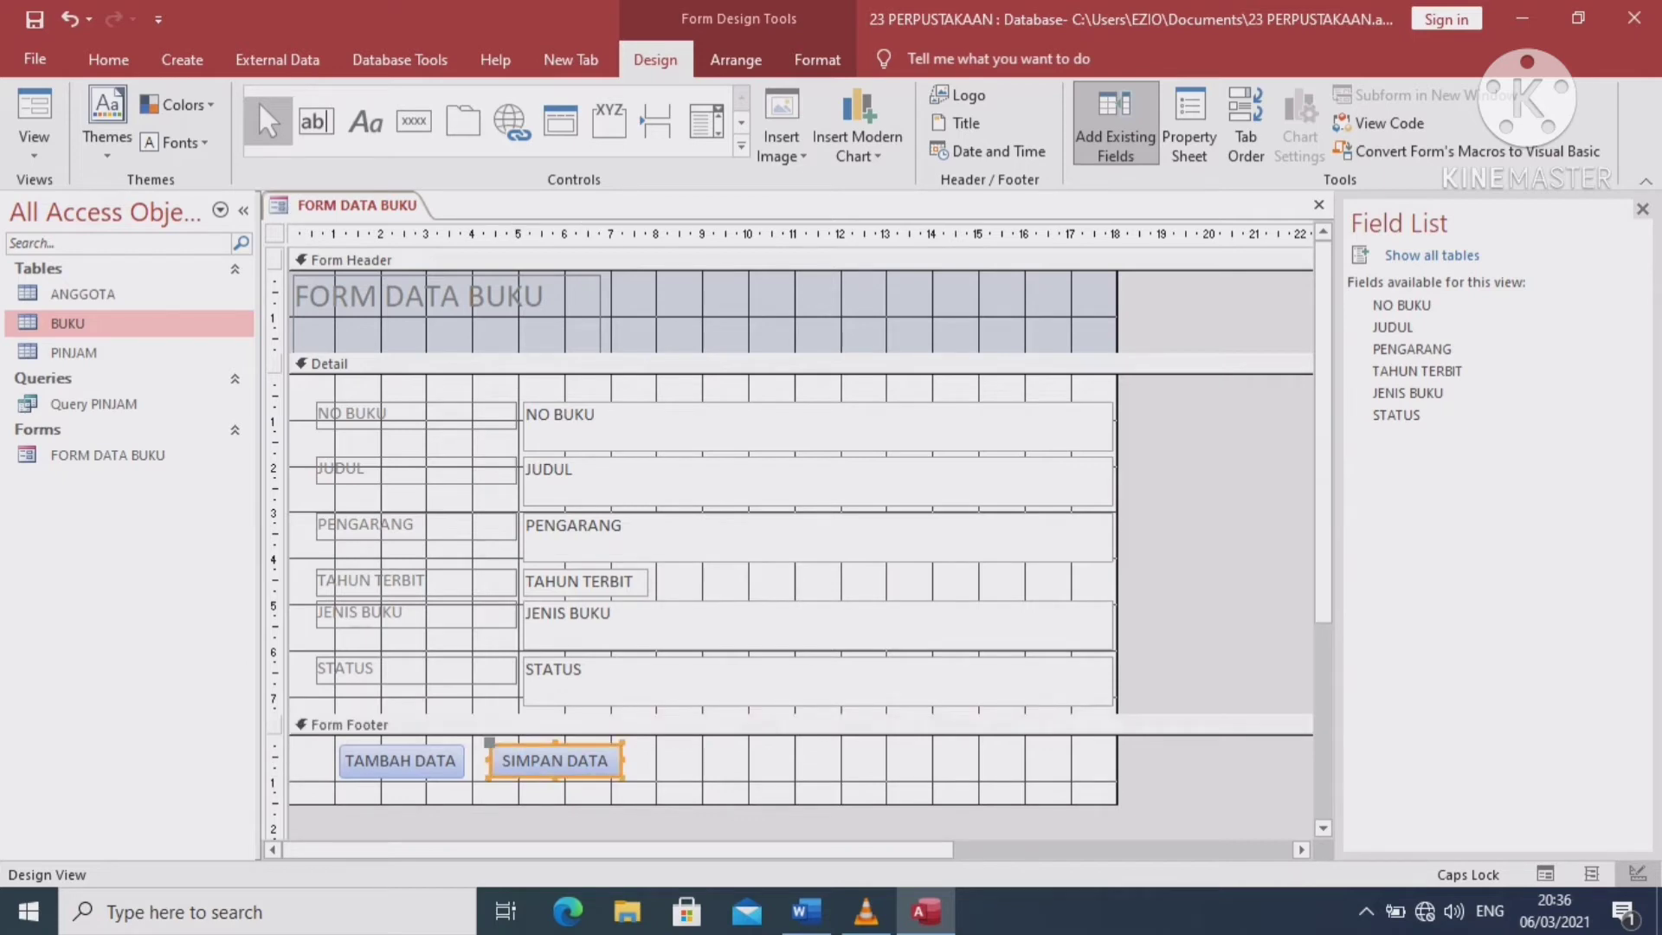
pyautogui.click(555, 760)
pyautogui.moveTo(554, 760); pyautogui.dragTo(555, 765)
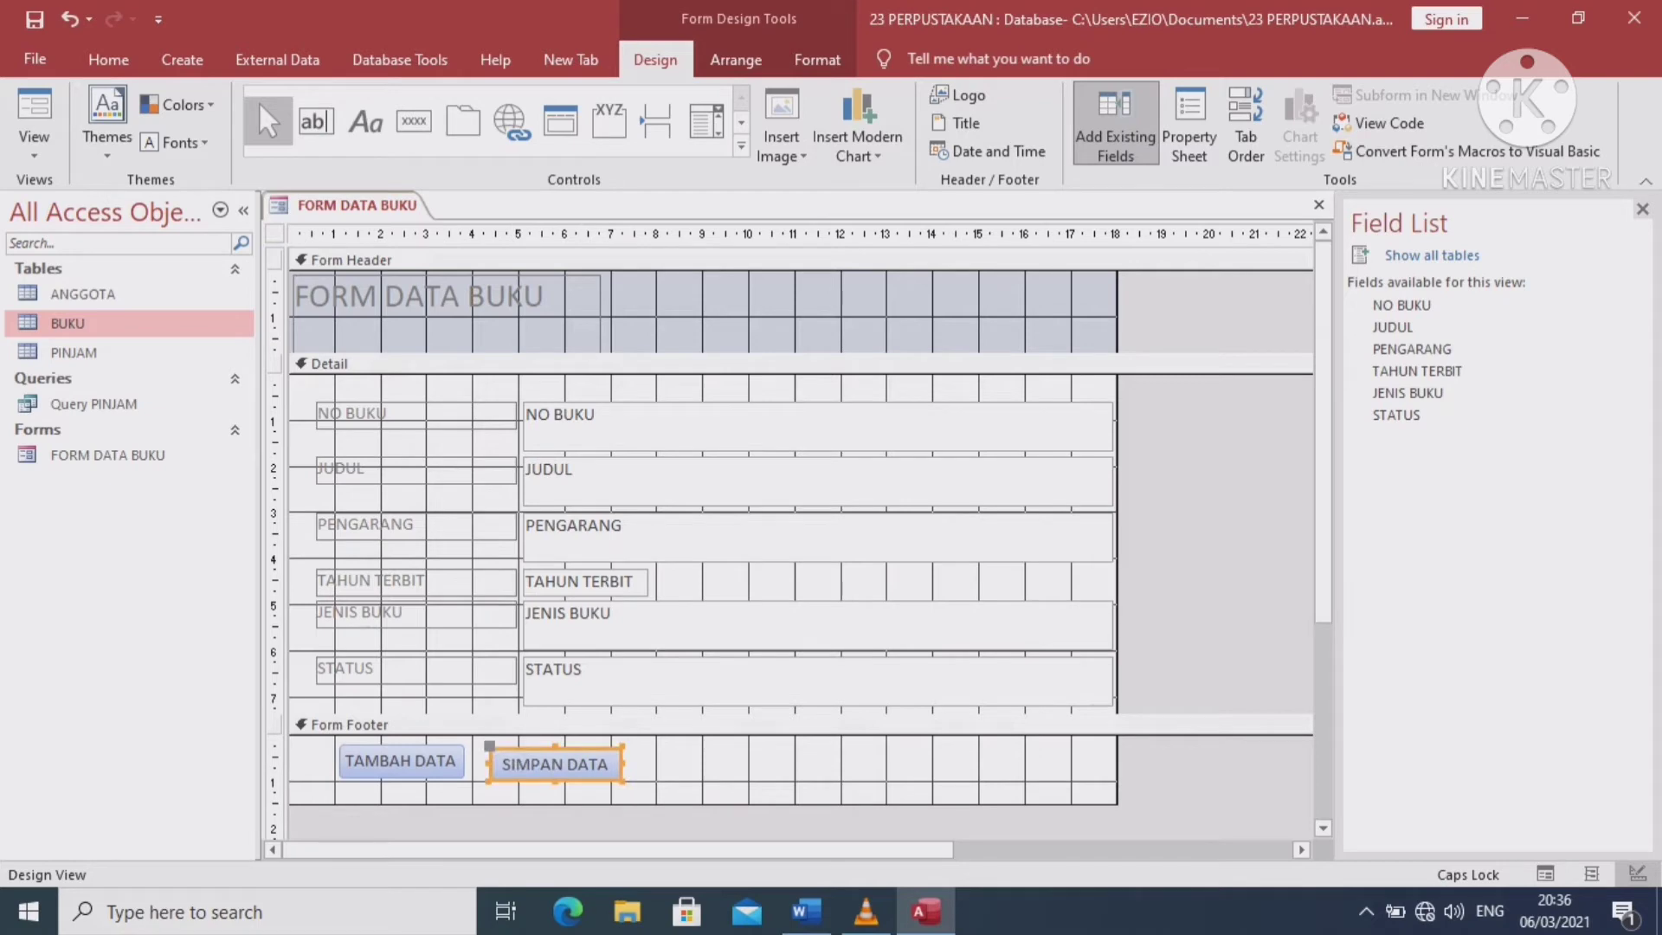
pyautogui.click(779, 724)
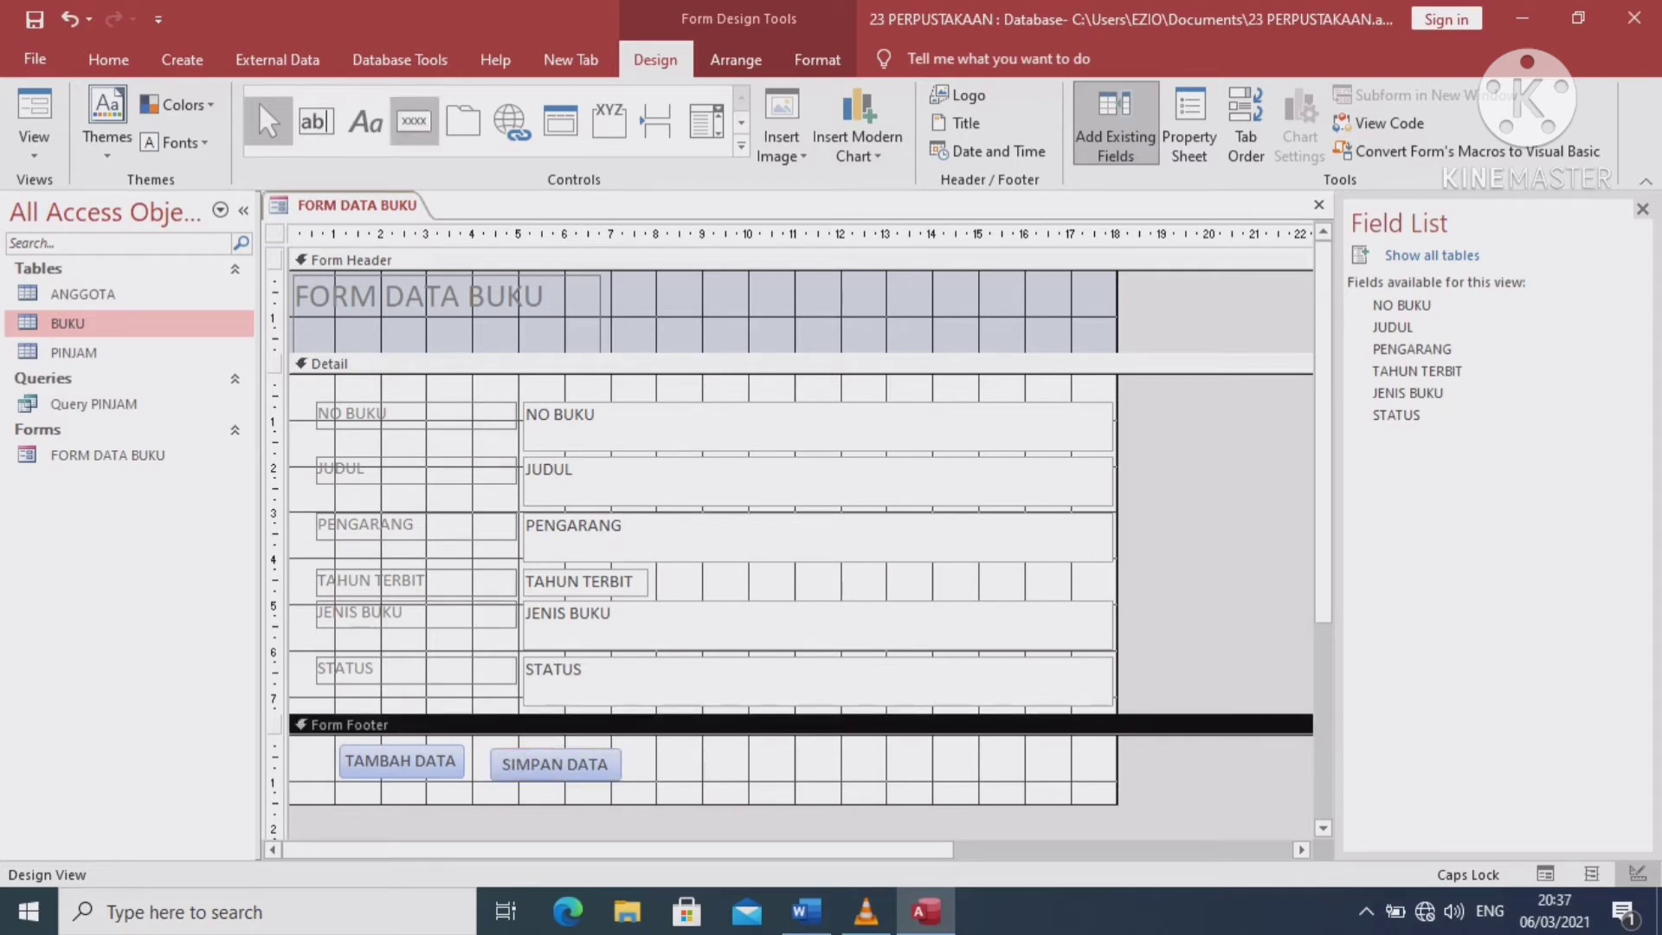
pyautogui.click(414, 120)
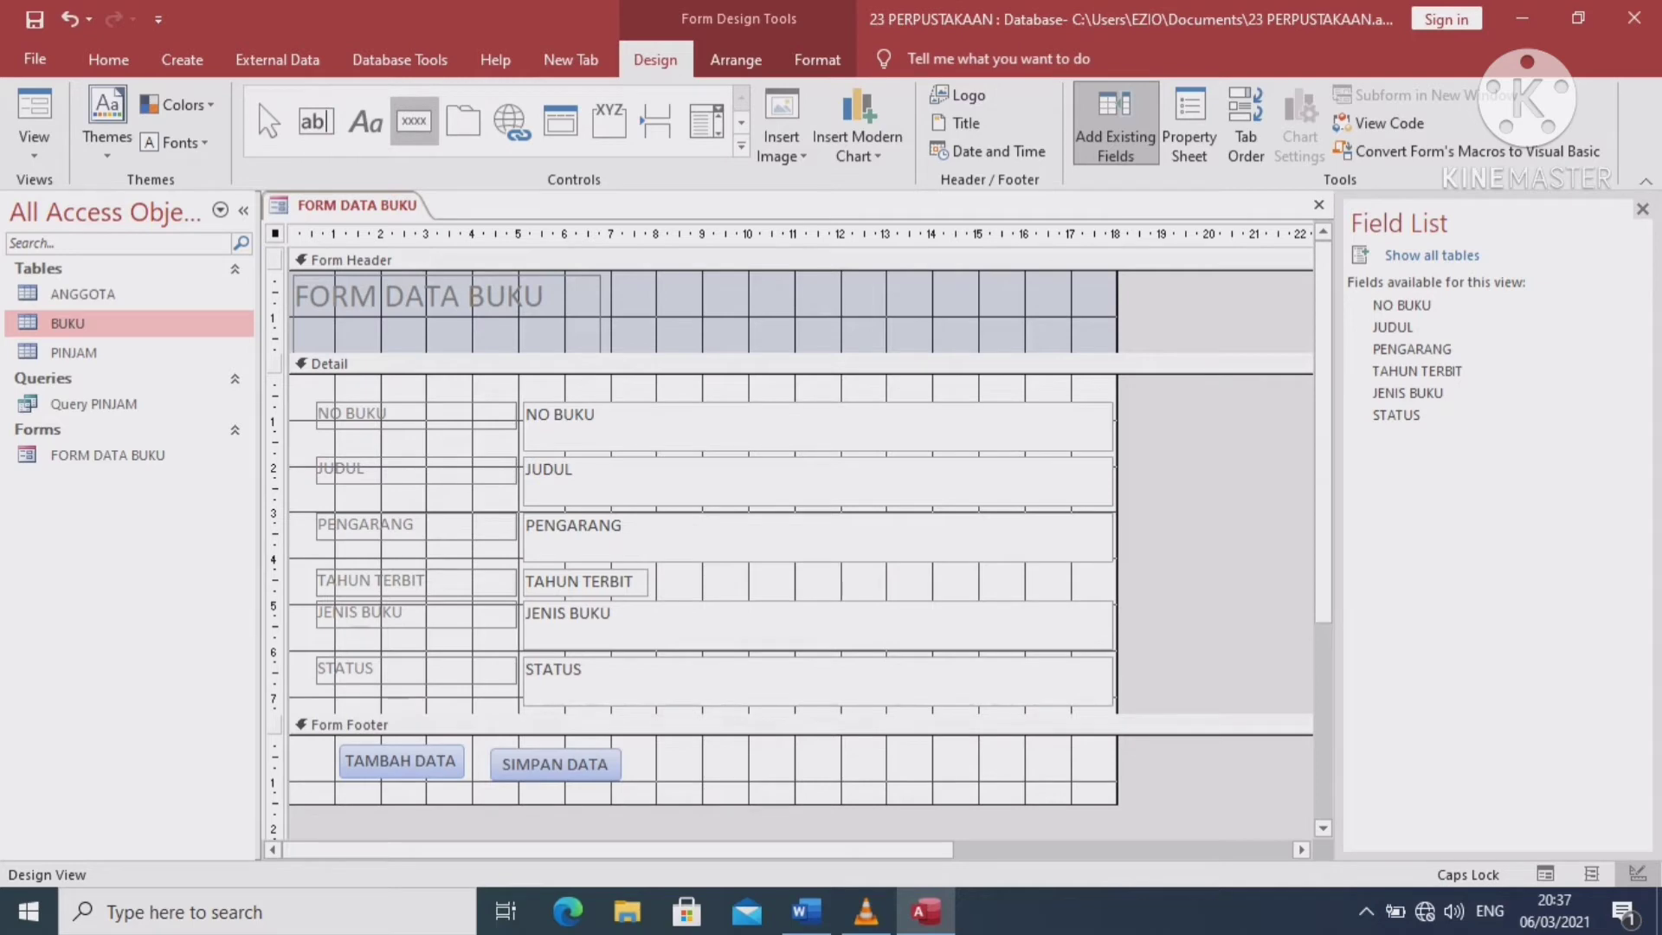
# Draw a third footer button that deletes the record, captioned HAPUS DATA
pyautogui.moveTo(656, 751); pyautogui.dragTo(762, 776)
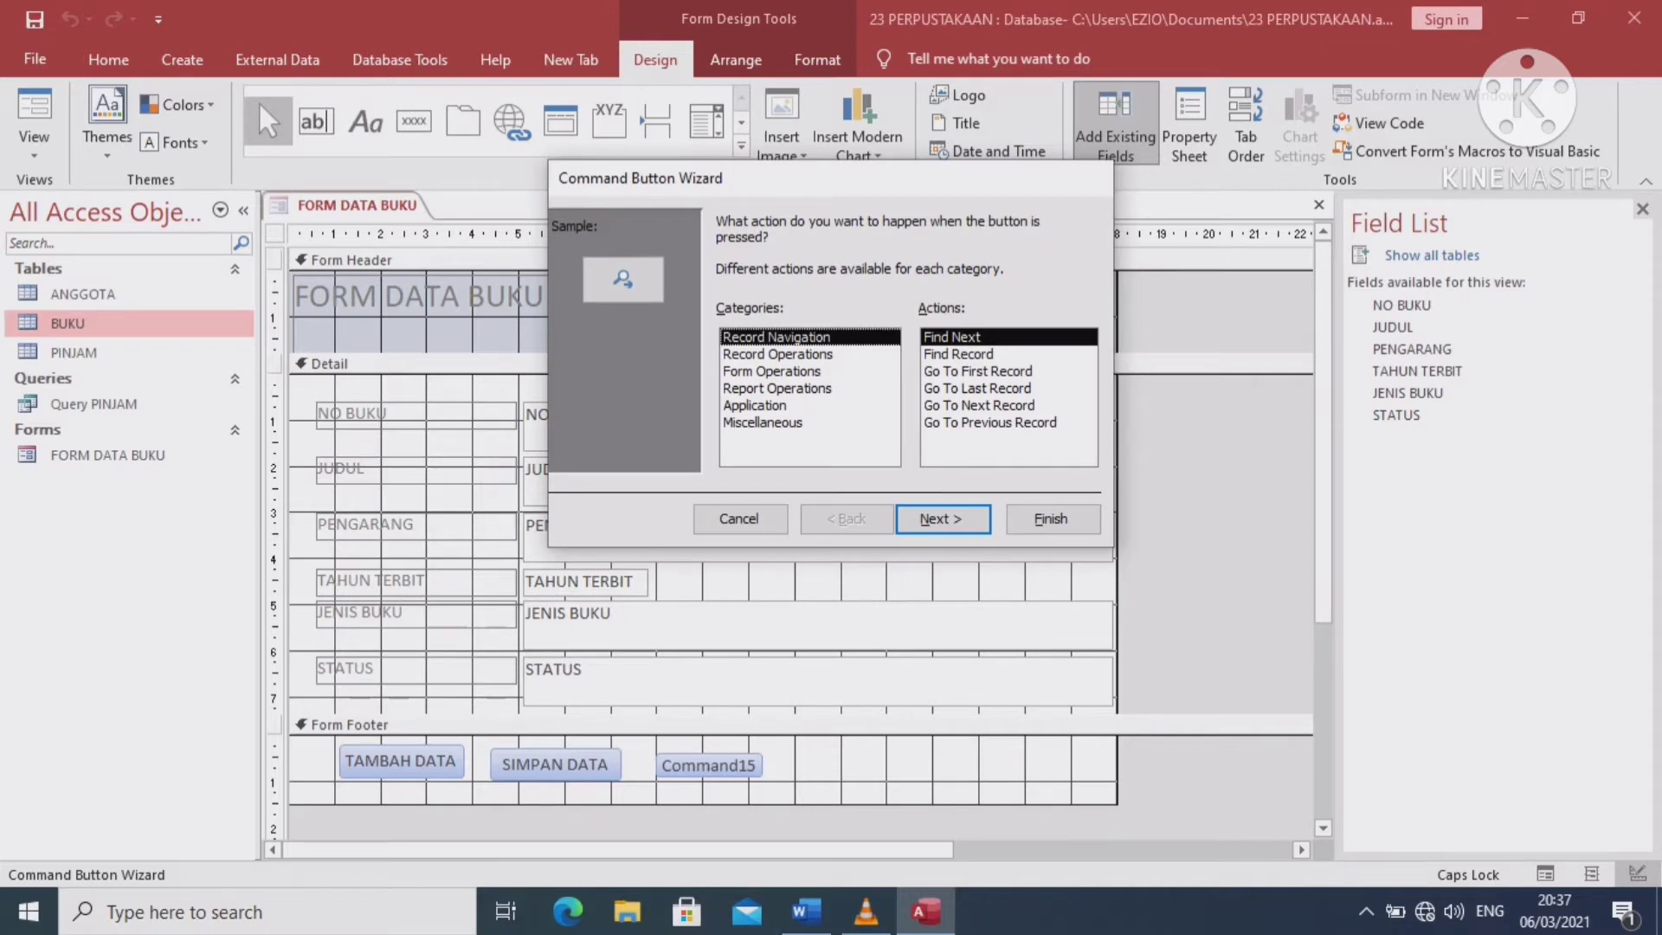
pyautogui.click(777, 354)
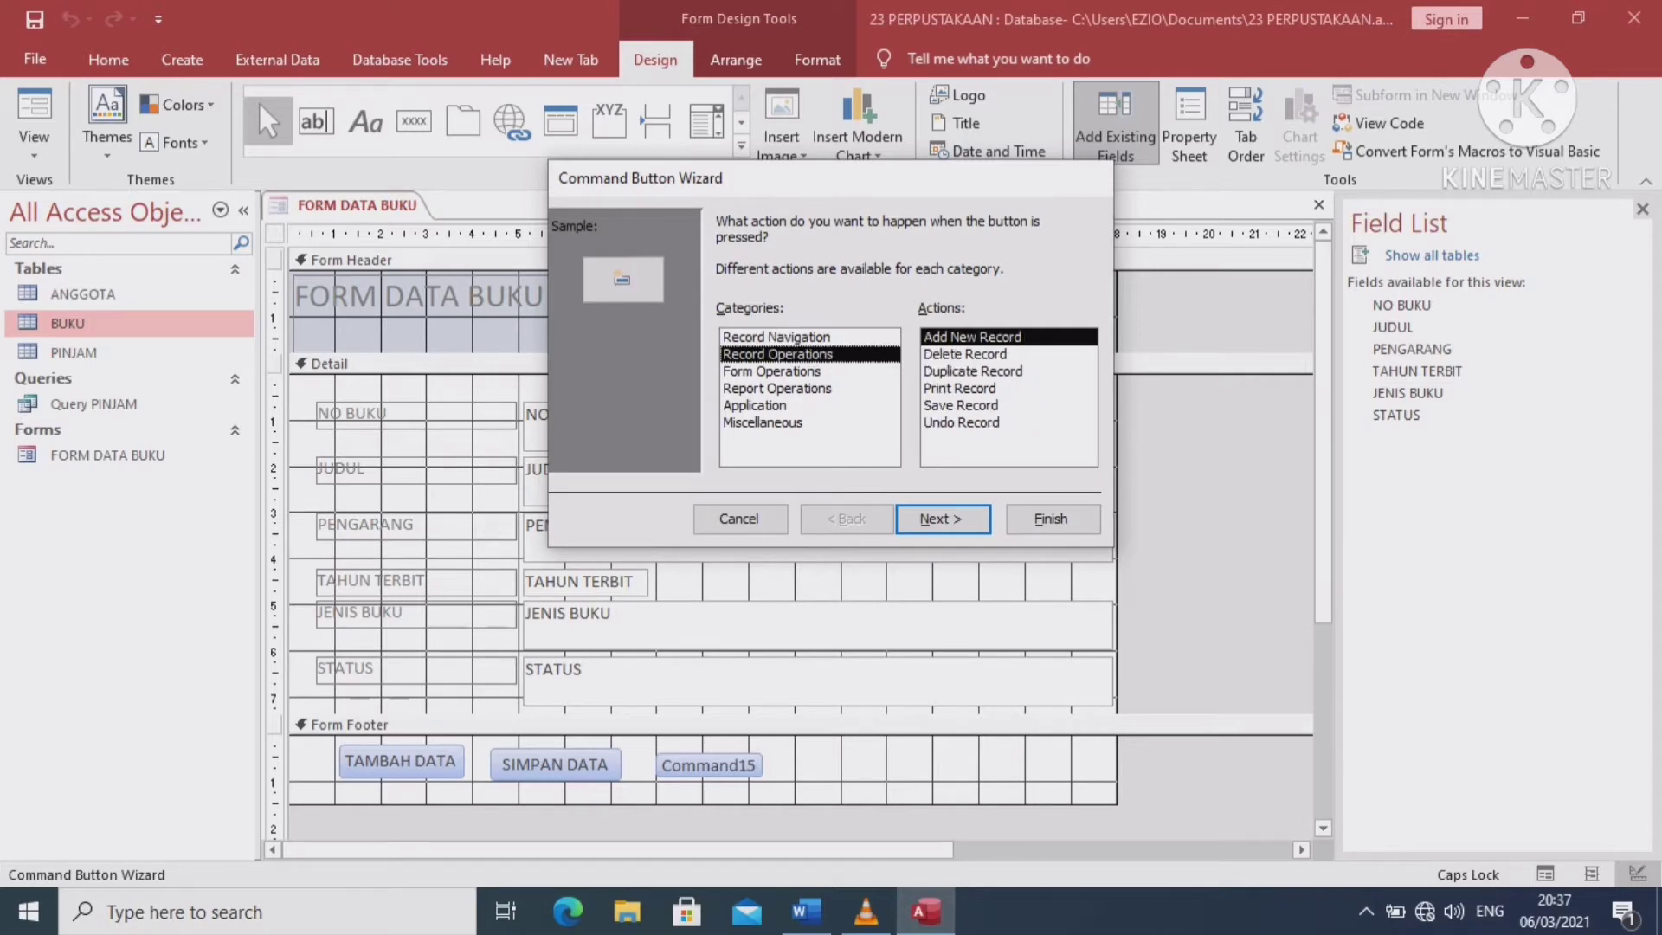
pyautogui.click(965, 354)
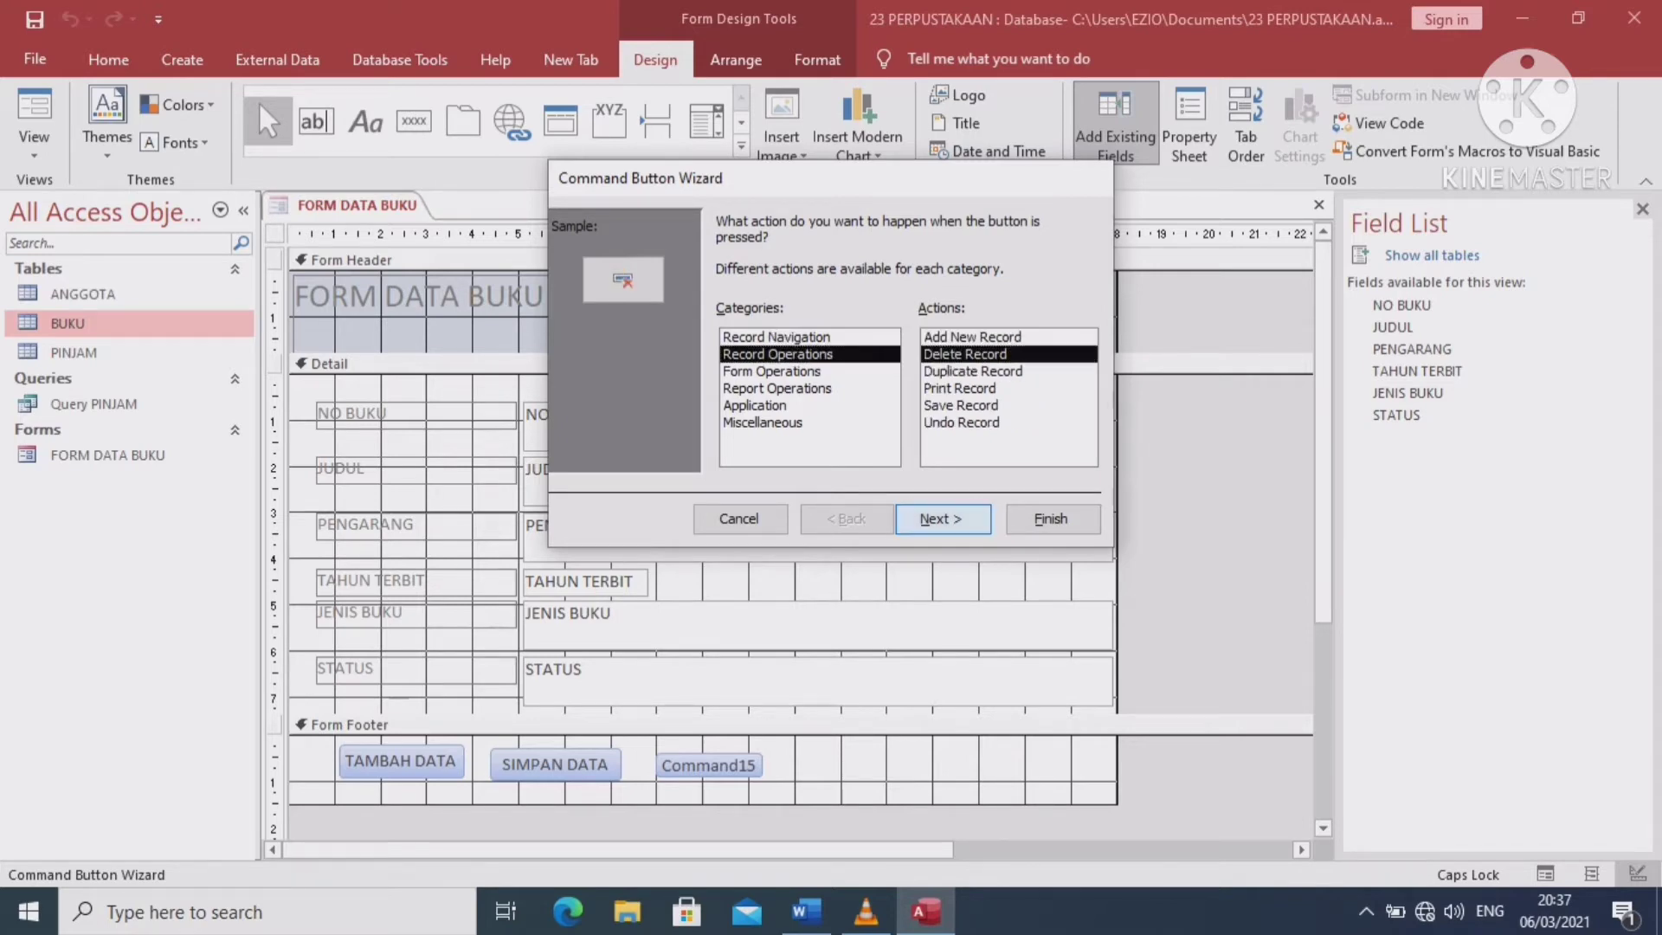
pyautogui.press('Return')
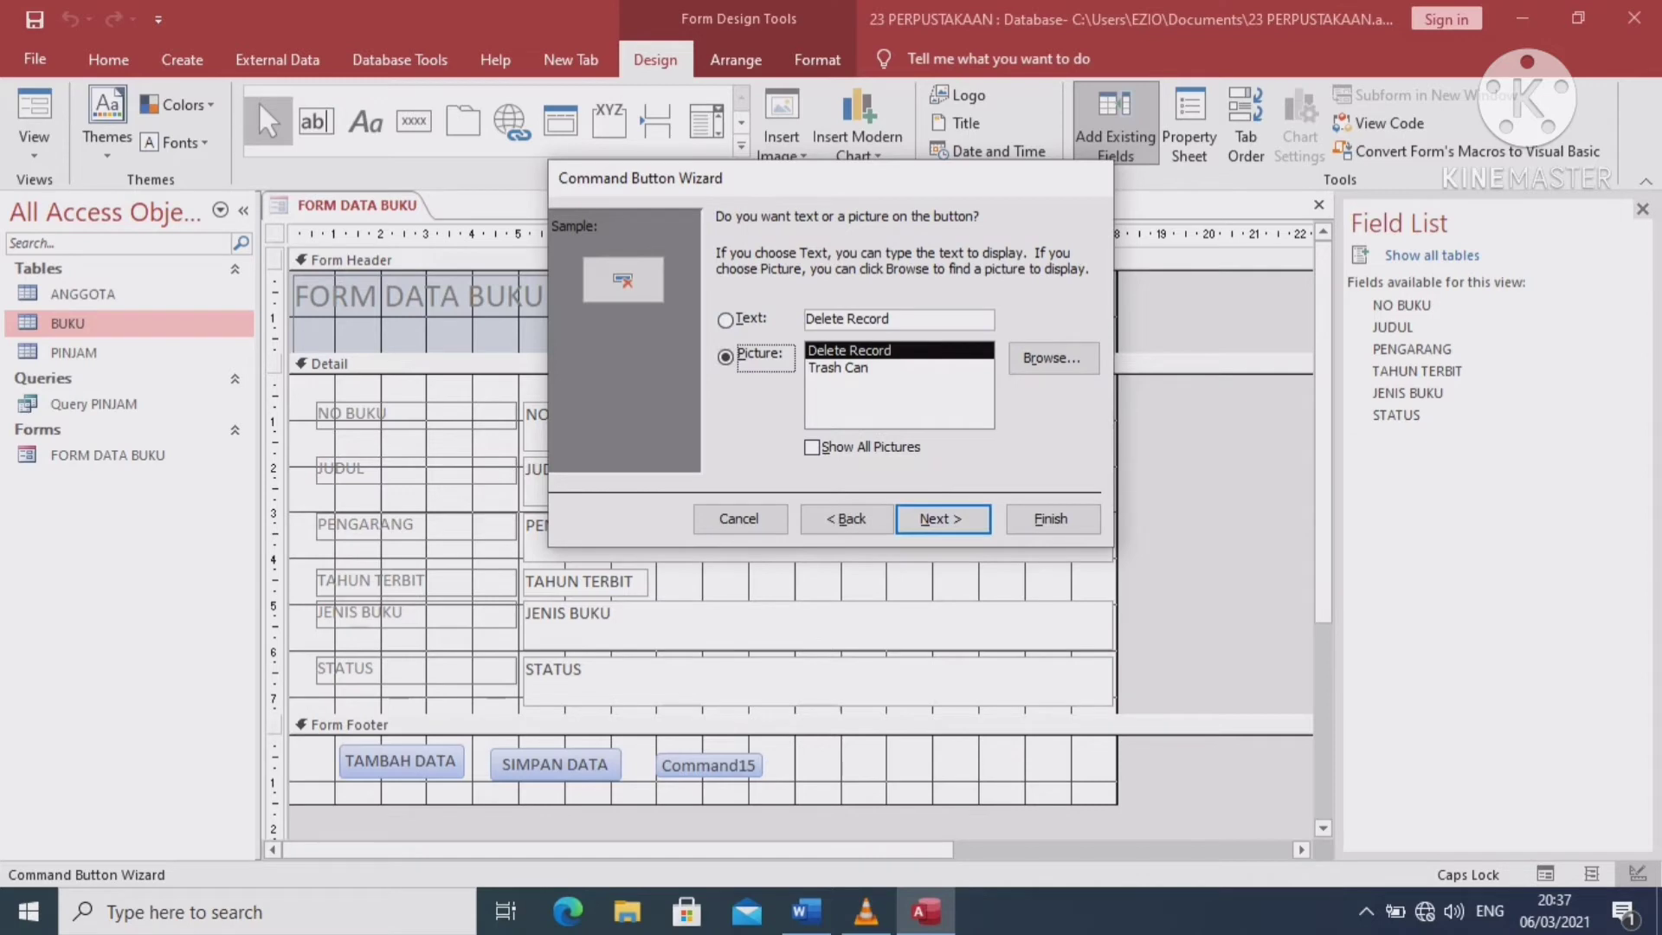
pyautogui.hotkey('alt', 't')
pyautogui.press('Tab')
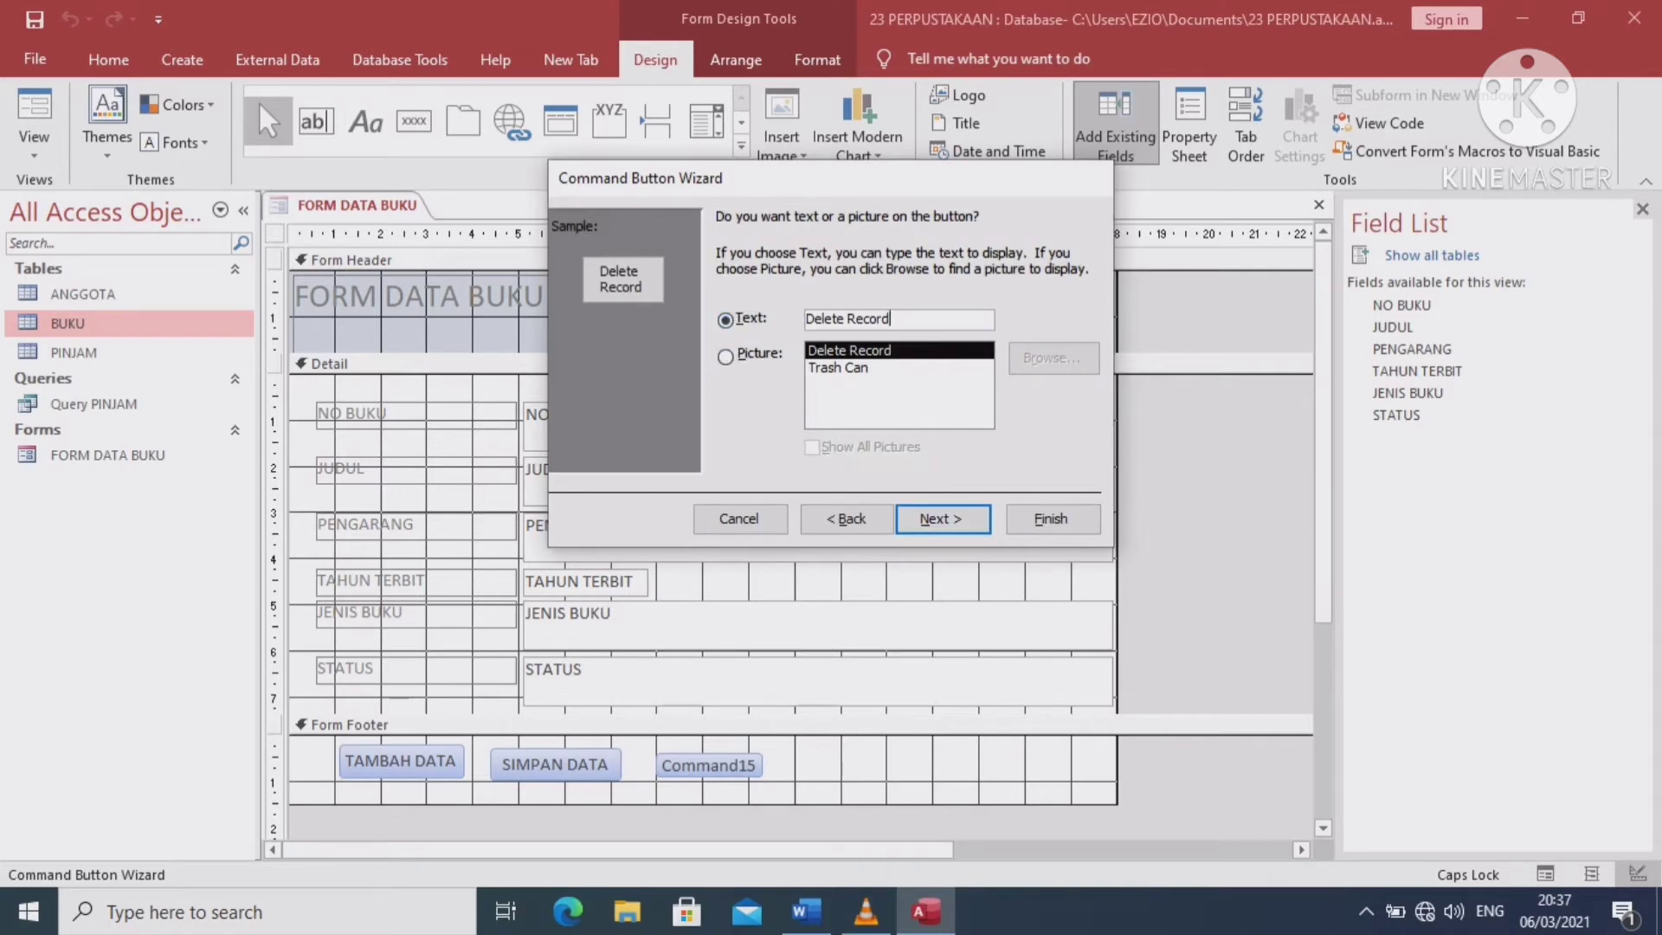
pyautogui.press('End')
pyautogui.press('BackSpace')
pyautogui.press('BackSpace')
pyautogui.press('BackSpace')
pyautogui.press('BackSpace')
pyautogui.press('BackSpace')
pyautogui.press('BackSpace')
pyautogui.press('BackSpace')
pyautogui.press('BackSpace')
pyautogui.press('BackSpace')
pyautogui.press('BackSpace')
pyautogui.press('BackSpace')
pyautogui.press('BackSpace')
pyautogui.press('BackSpace')
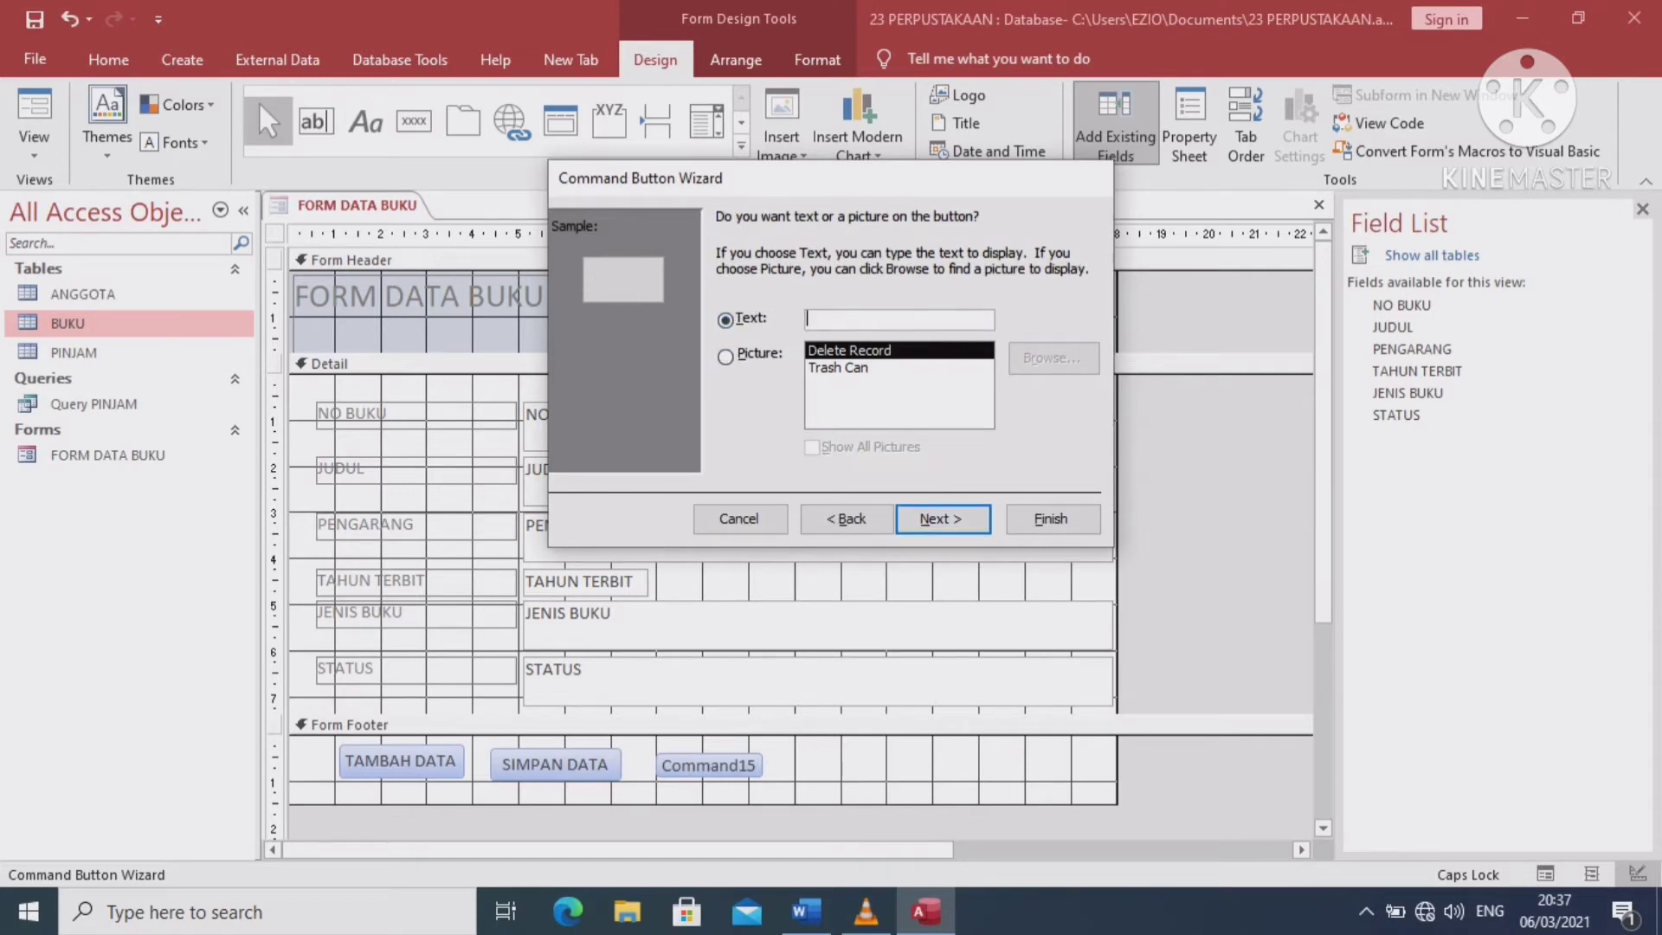
pyautogui.write('HAPUS DATA')
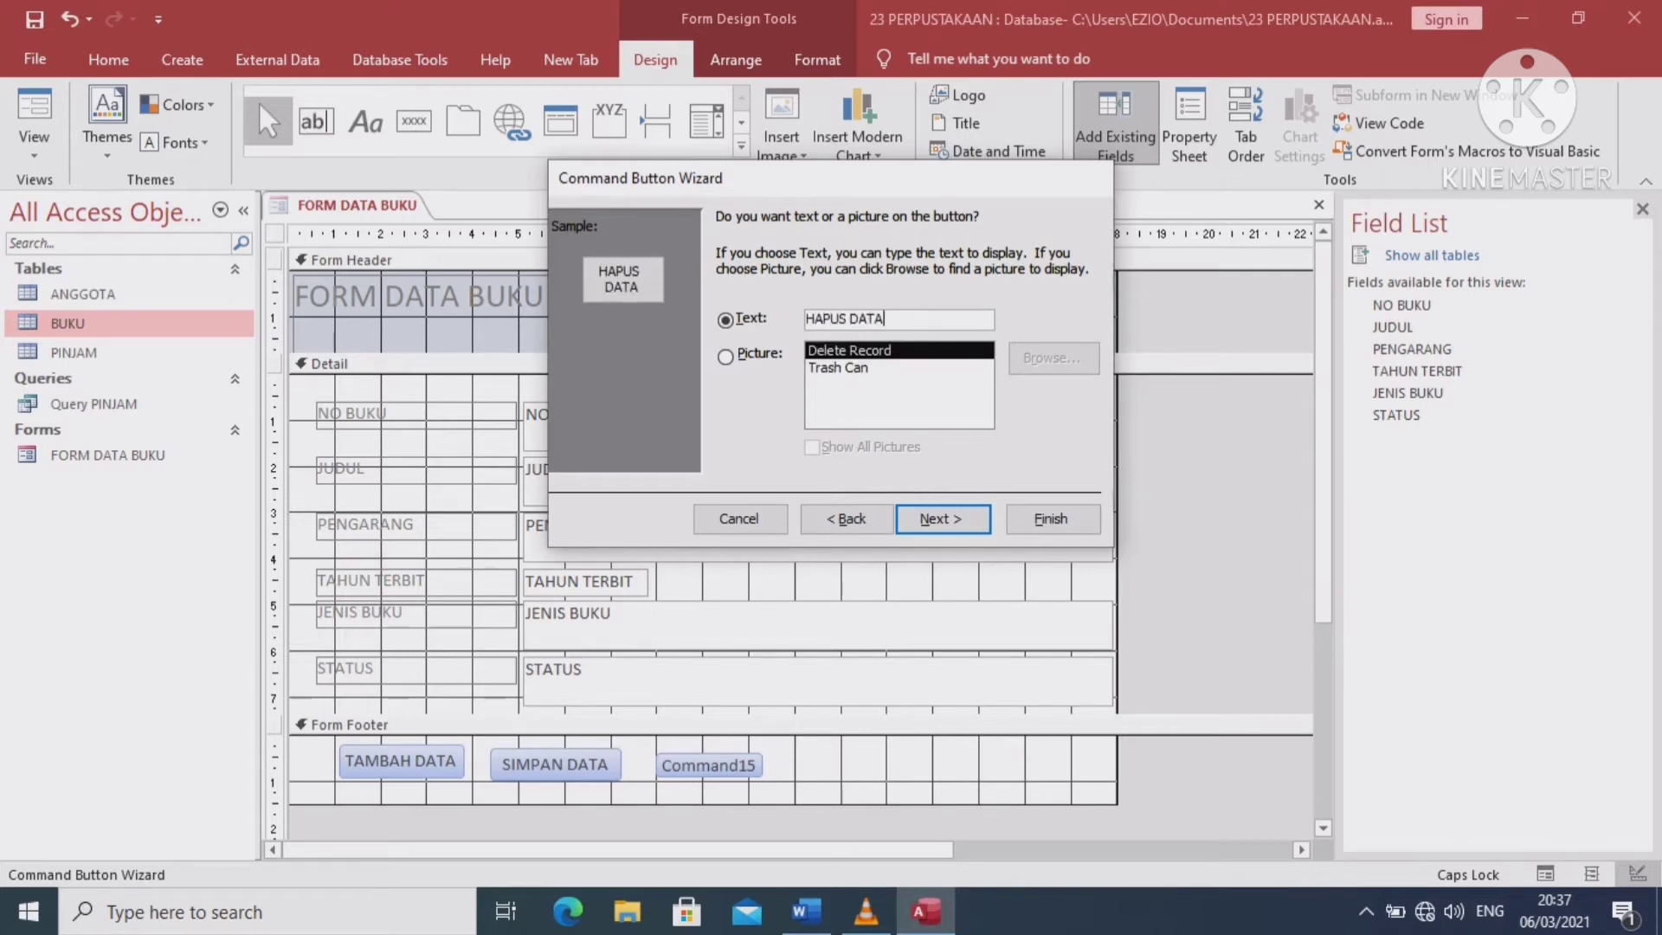
pyautogui.press('Return')
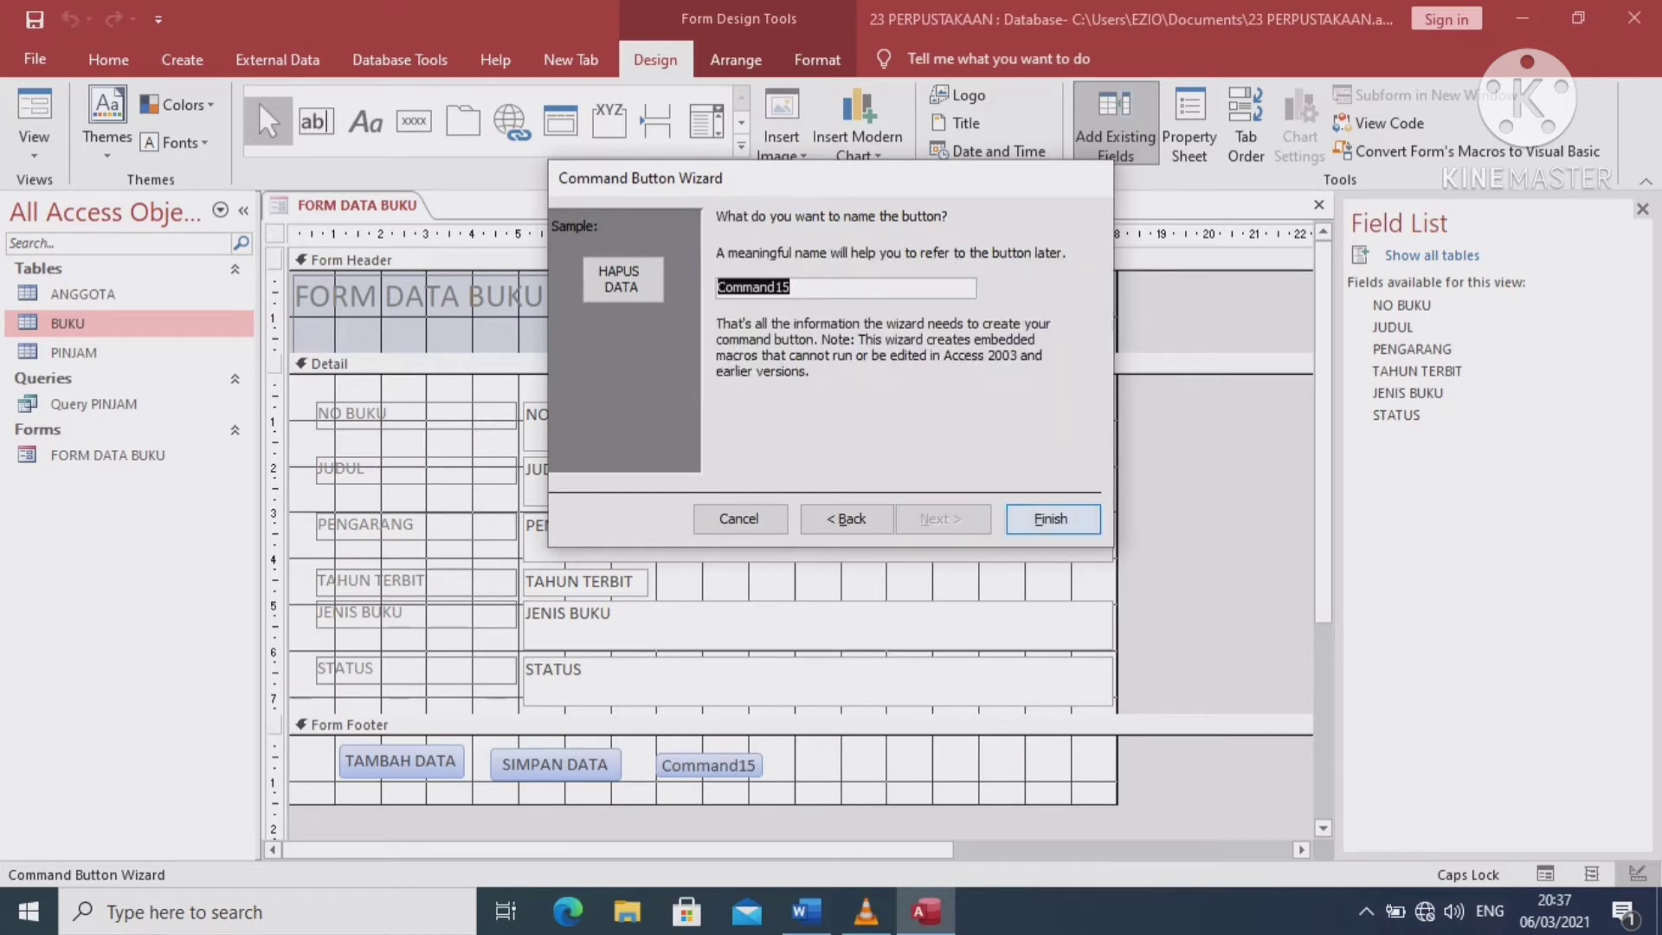
pyautogui.press('Return')
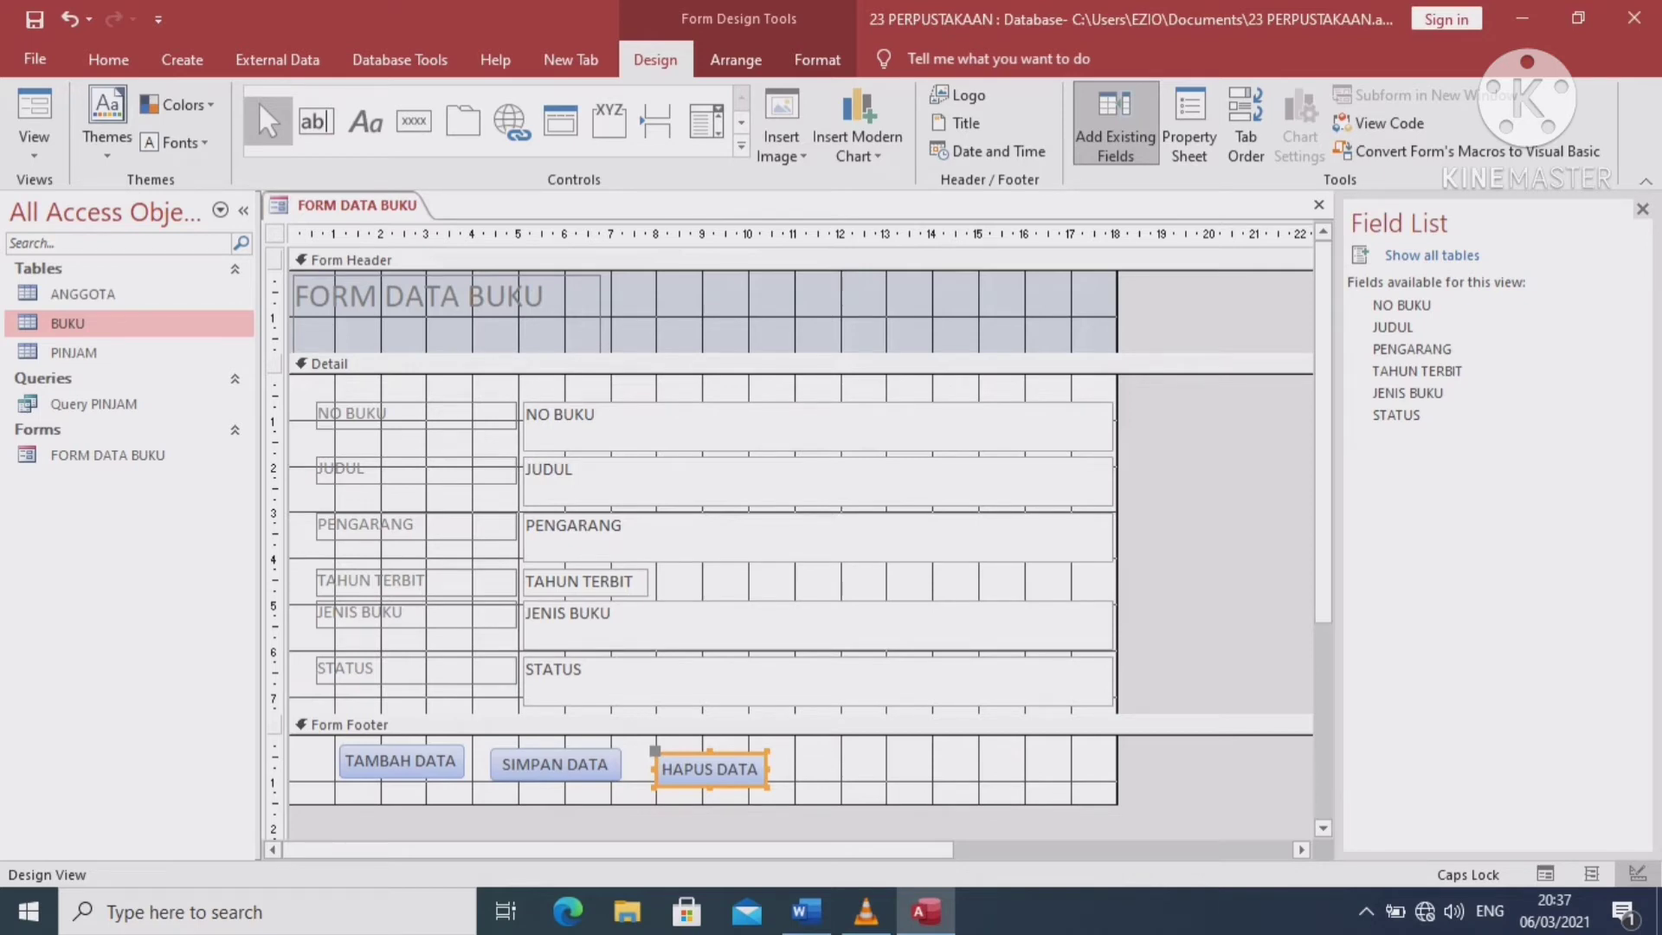
# Move and resize the HAPUS DATA button to line up beside SIMPAN DATA
pyautogui.moveTo(709, 769); pyautogui.dragTo(779, 761)
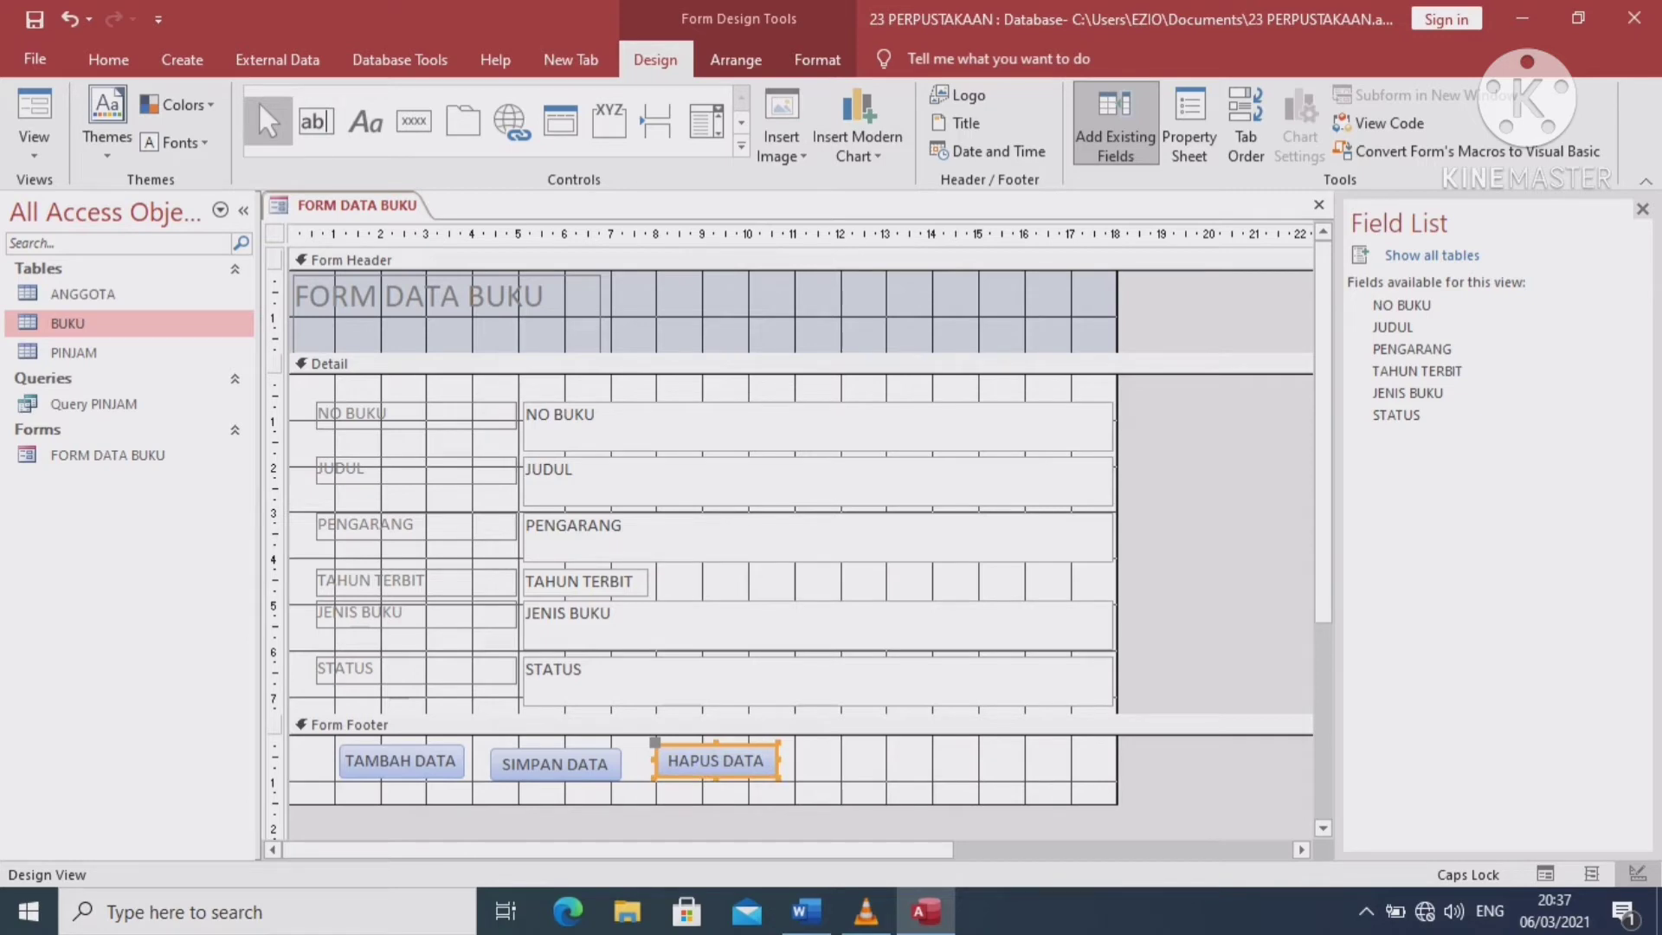
pyautogui.moveTo(716, 743); pyautogui.dragTo(716, 747)
pyautogui.click(447, 700)
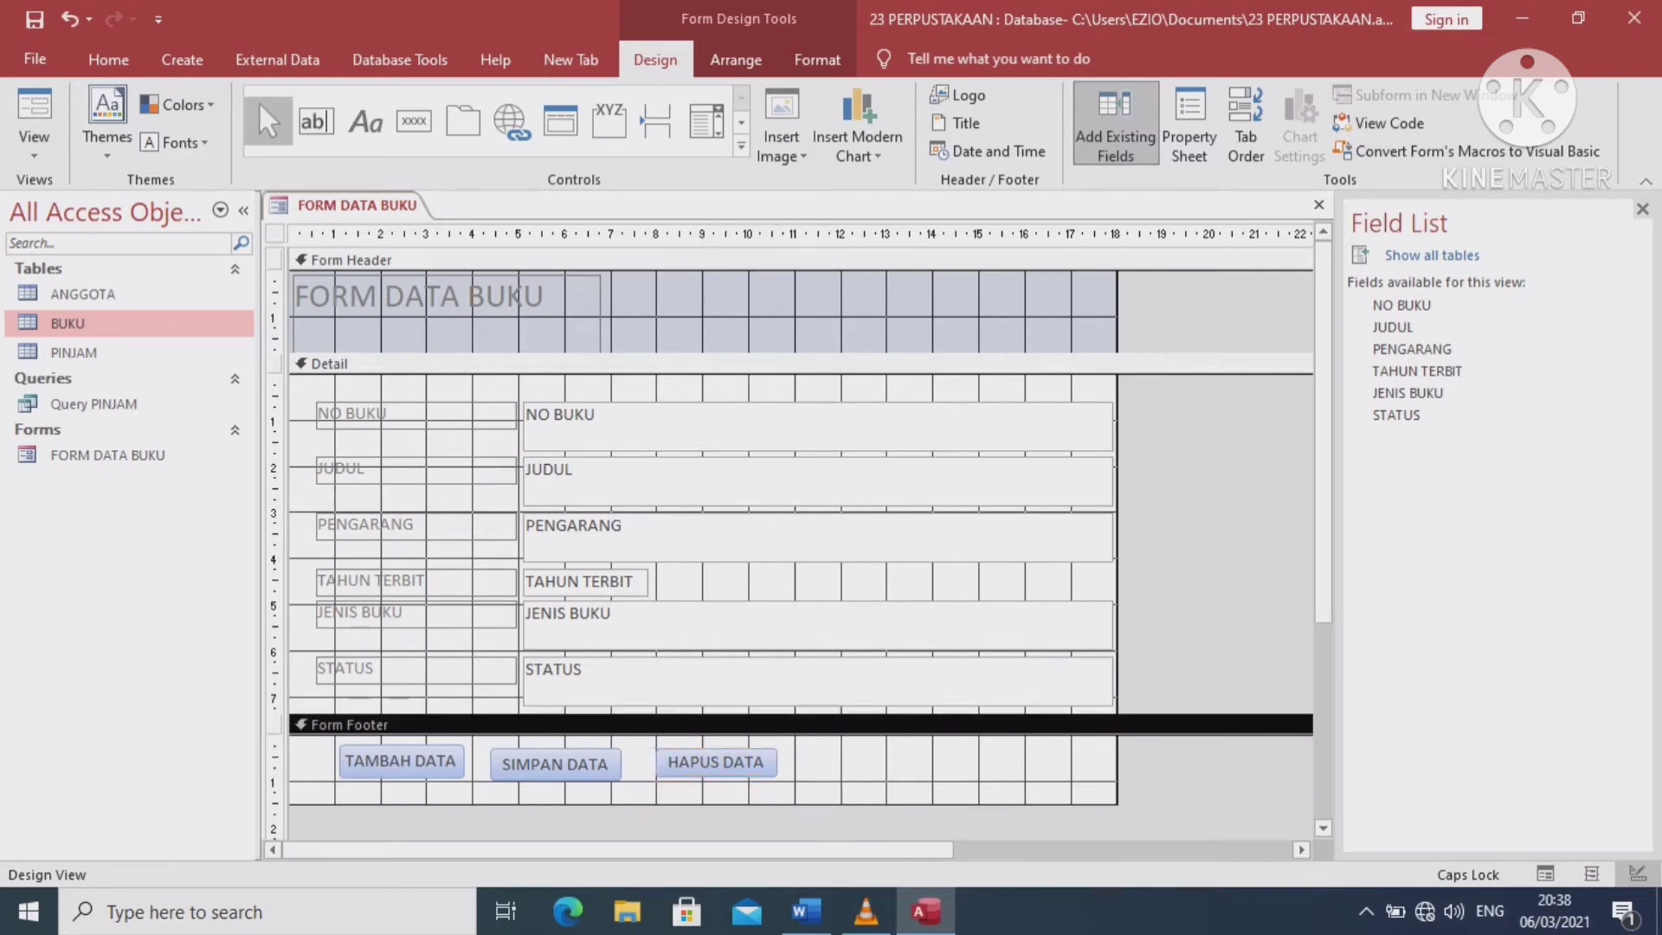
pyautogui.click(716, 763)
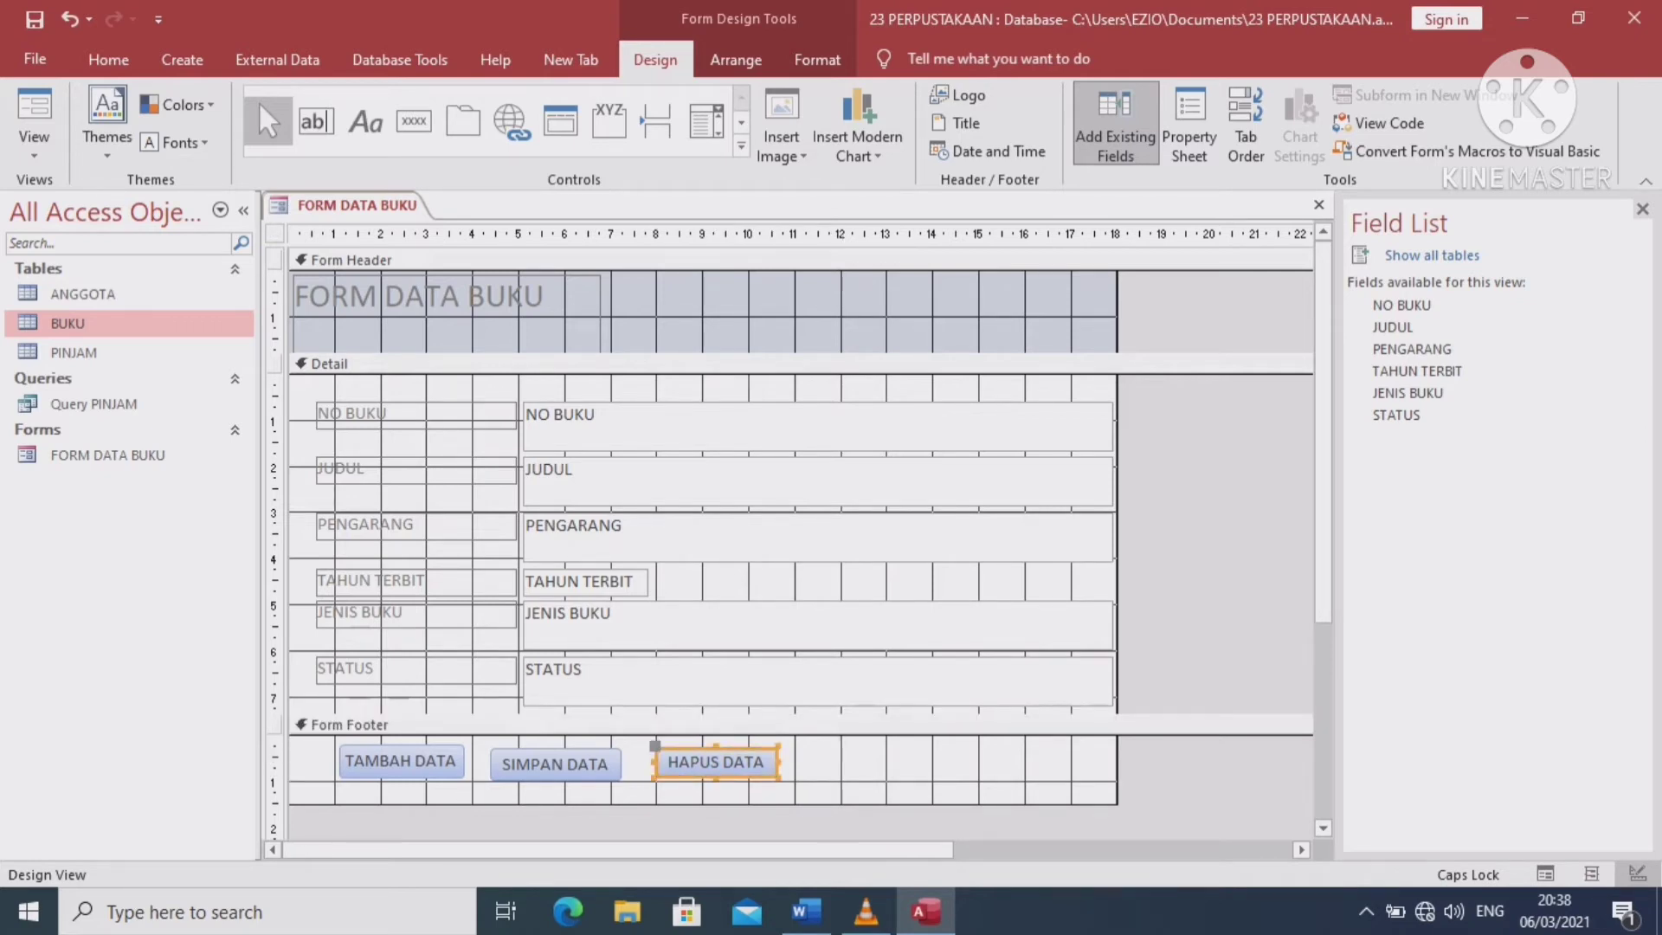
pyautogui.moveTo(715, 779); pyautogui.dragTo(716, 784)
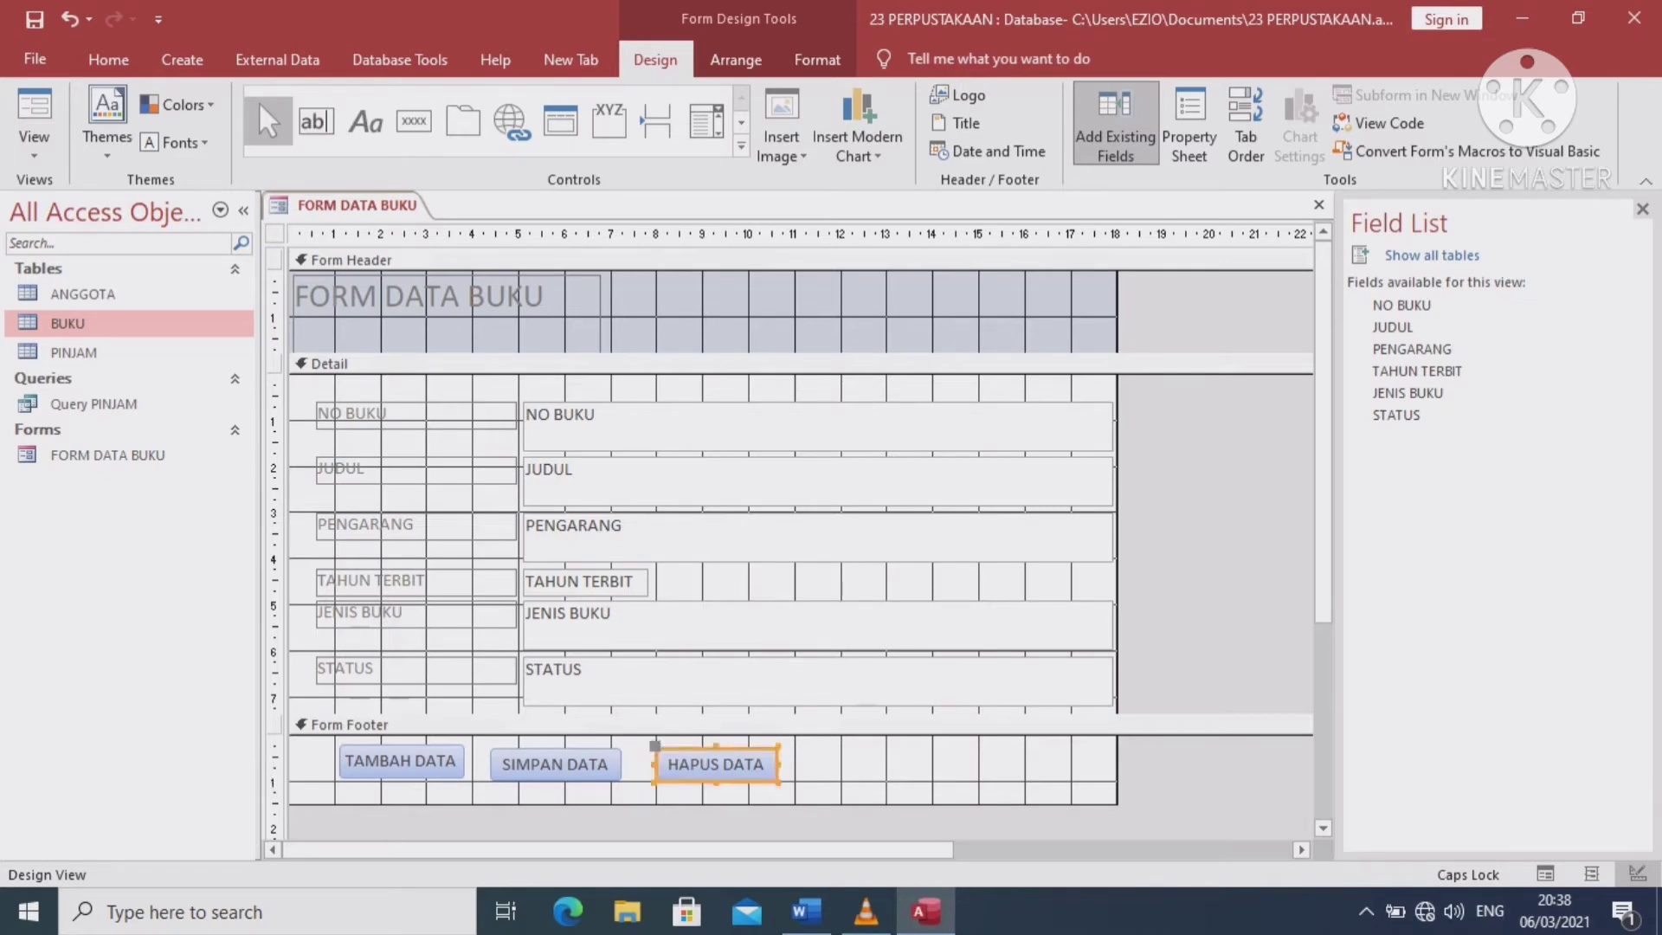
pyautogui.click(852, 766)
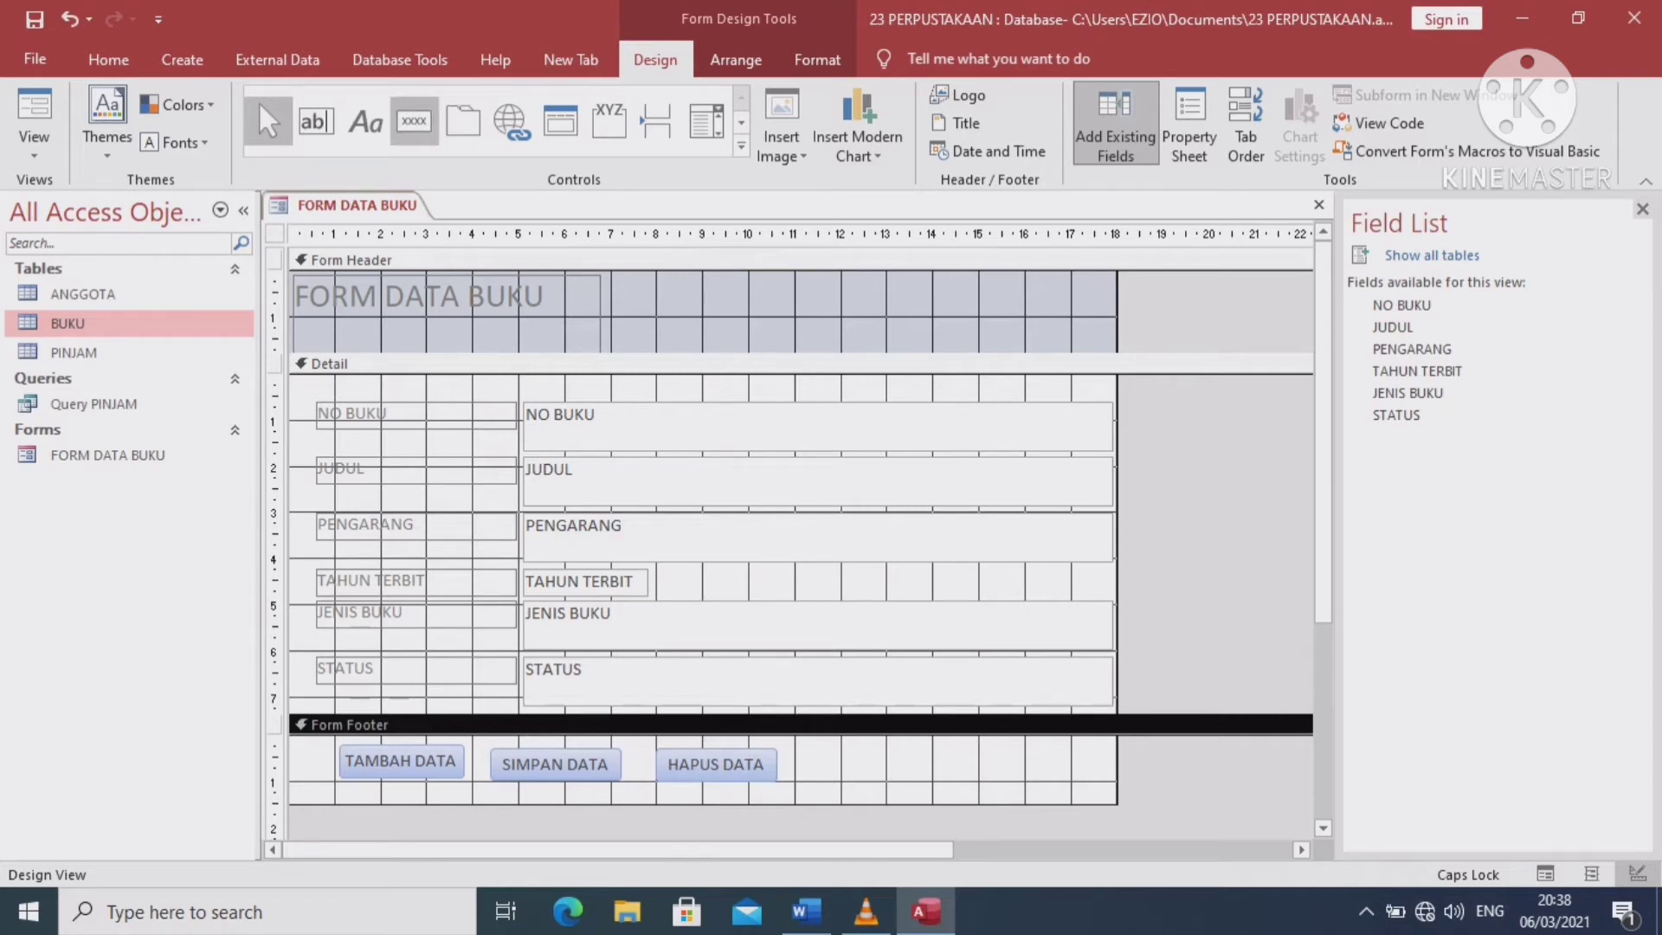
pyautogui.click(414, 121)
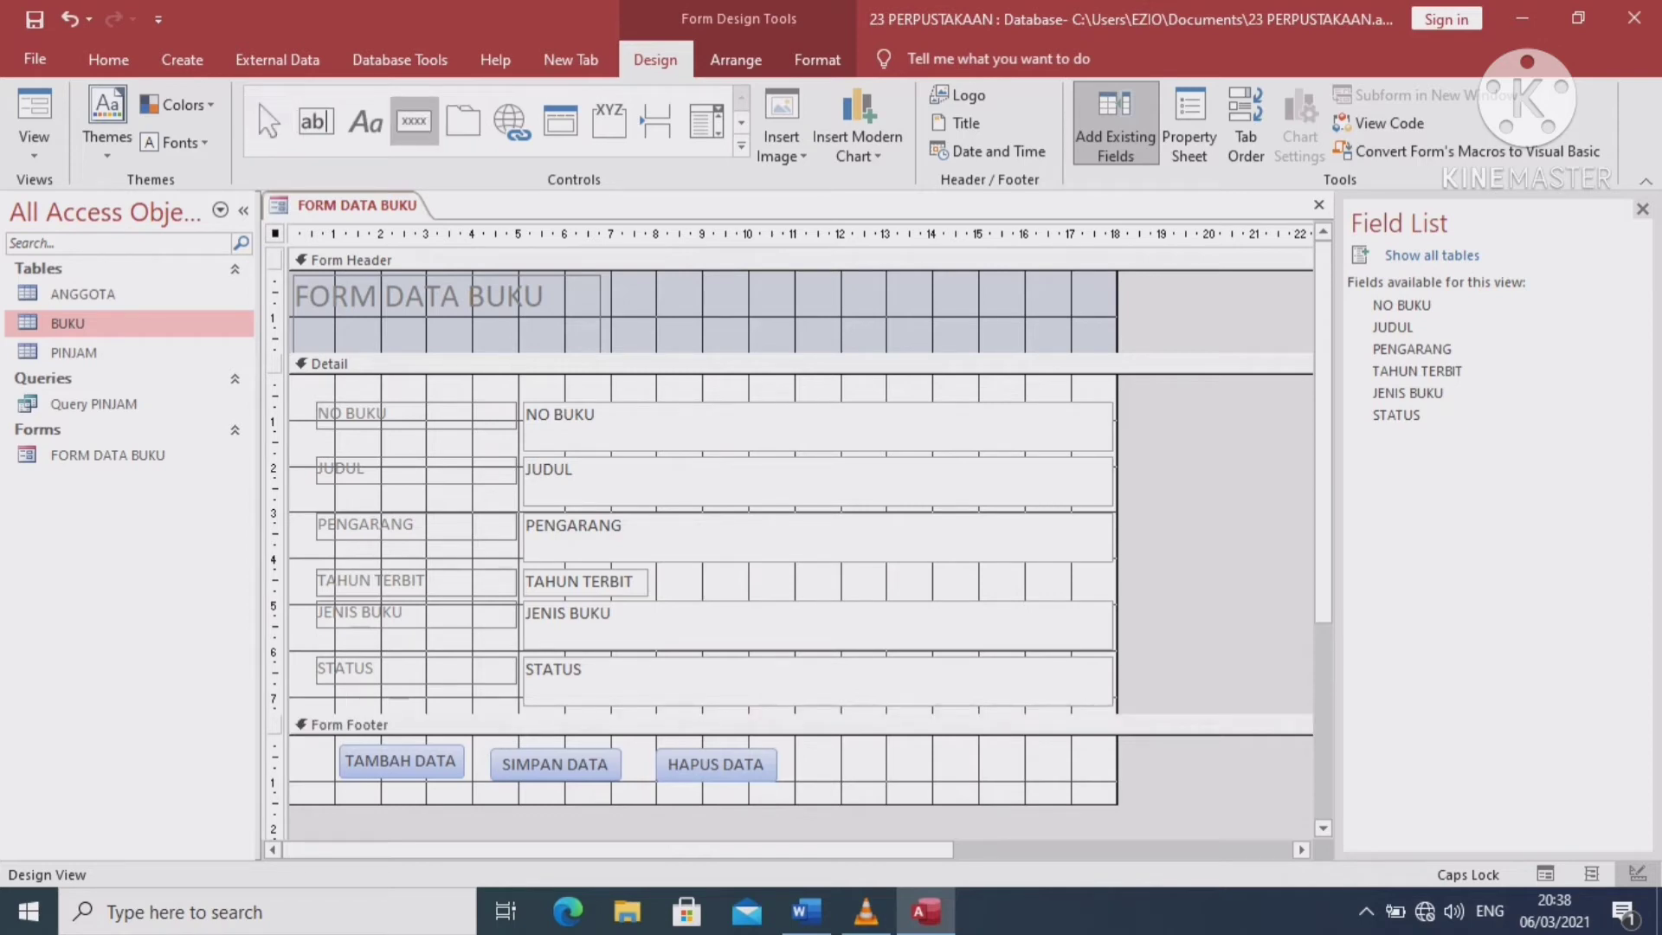
# Add a Close Form button captioned KELUAR in the footer after HAPUS DATA
pyautogui.moveTo(831, 752); pyautogui.dragTo(937, 777)
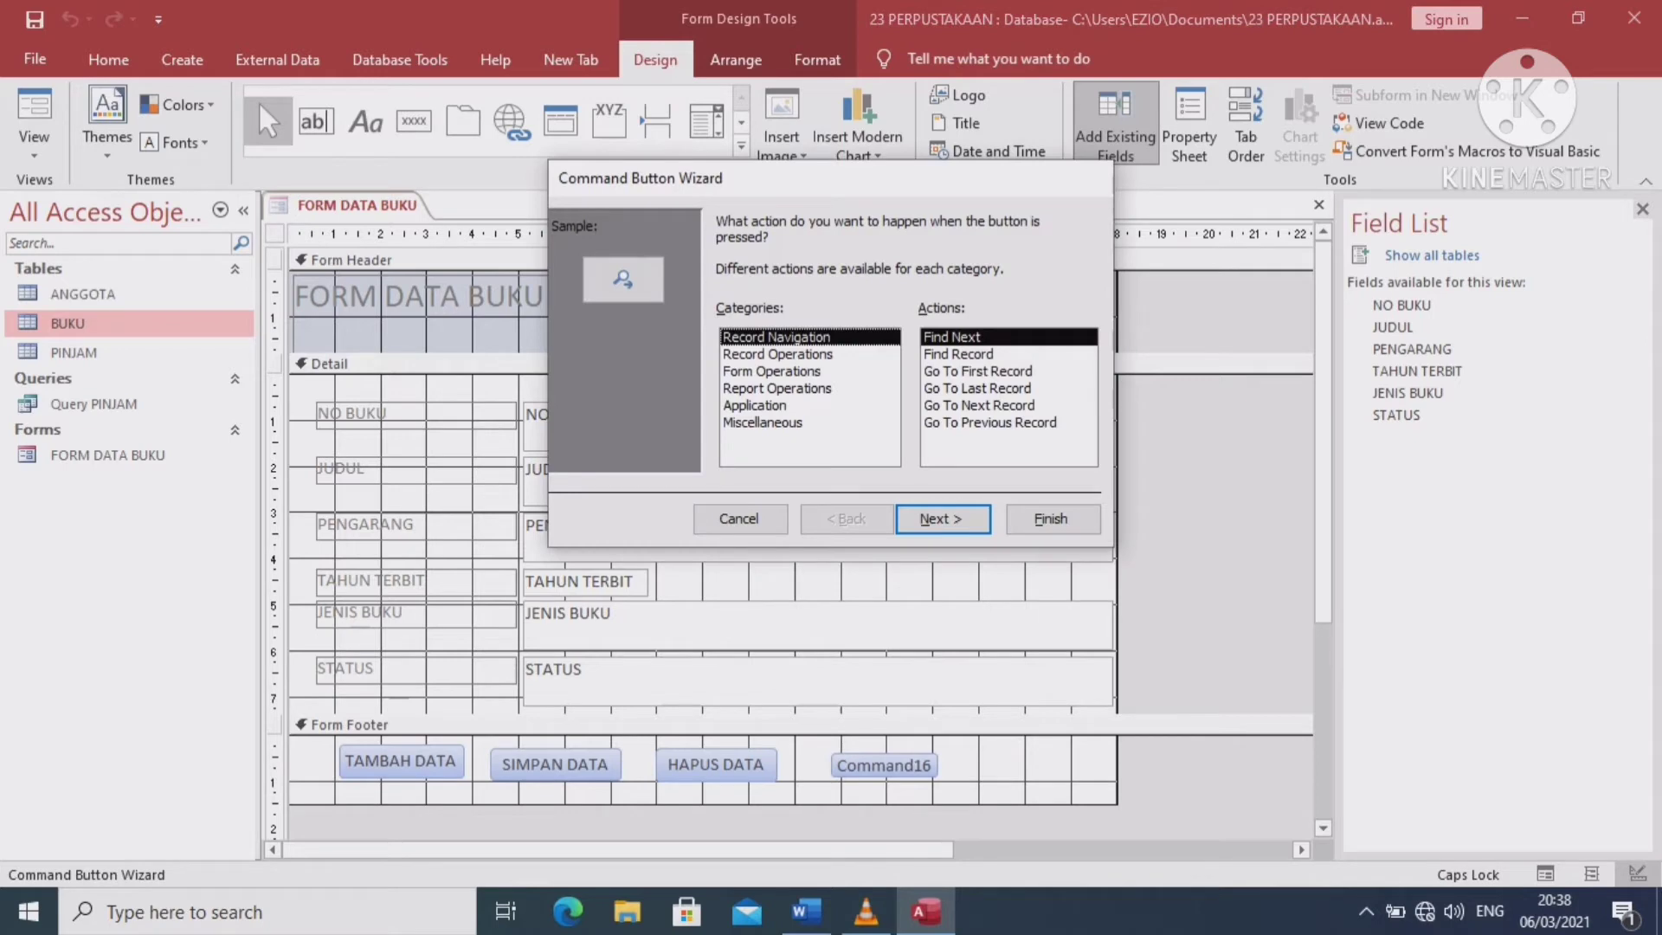
pyautogui.click(772, 370)
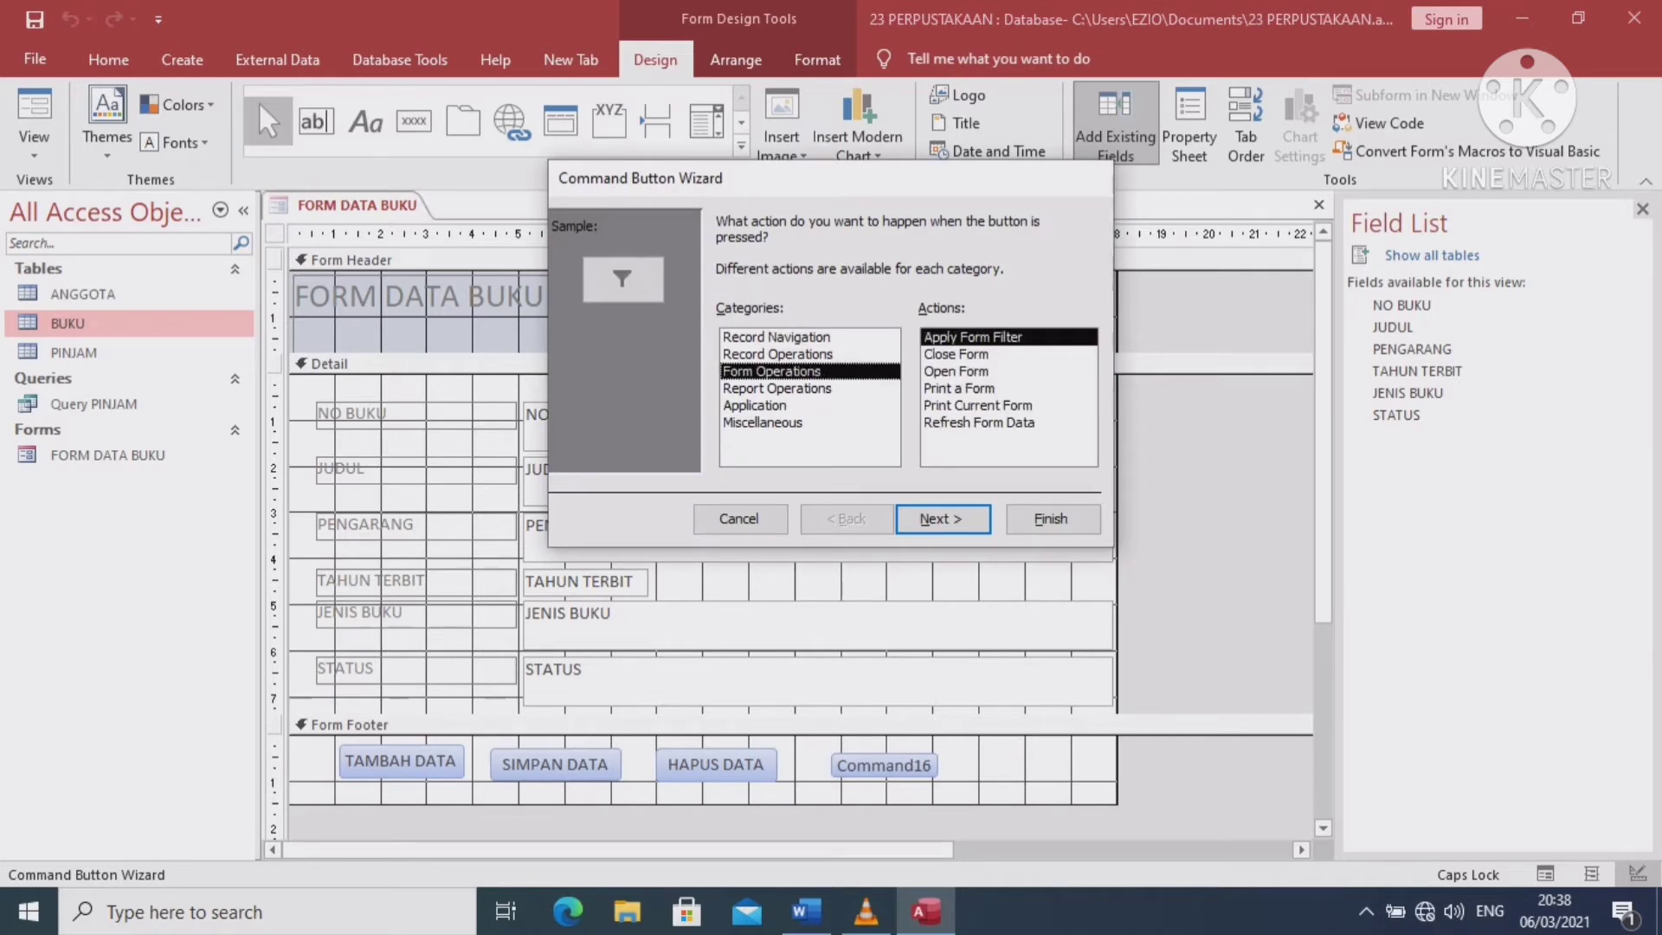
pyautogui.click(956, 354)
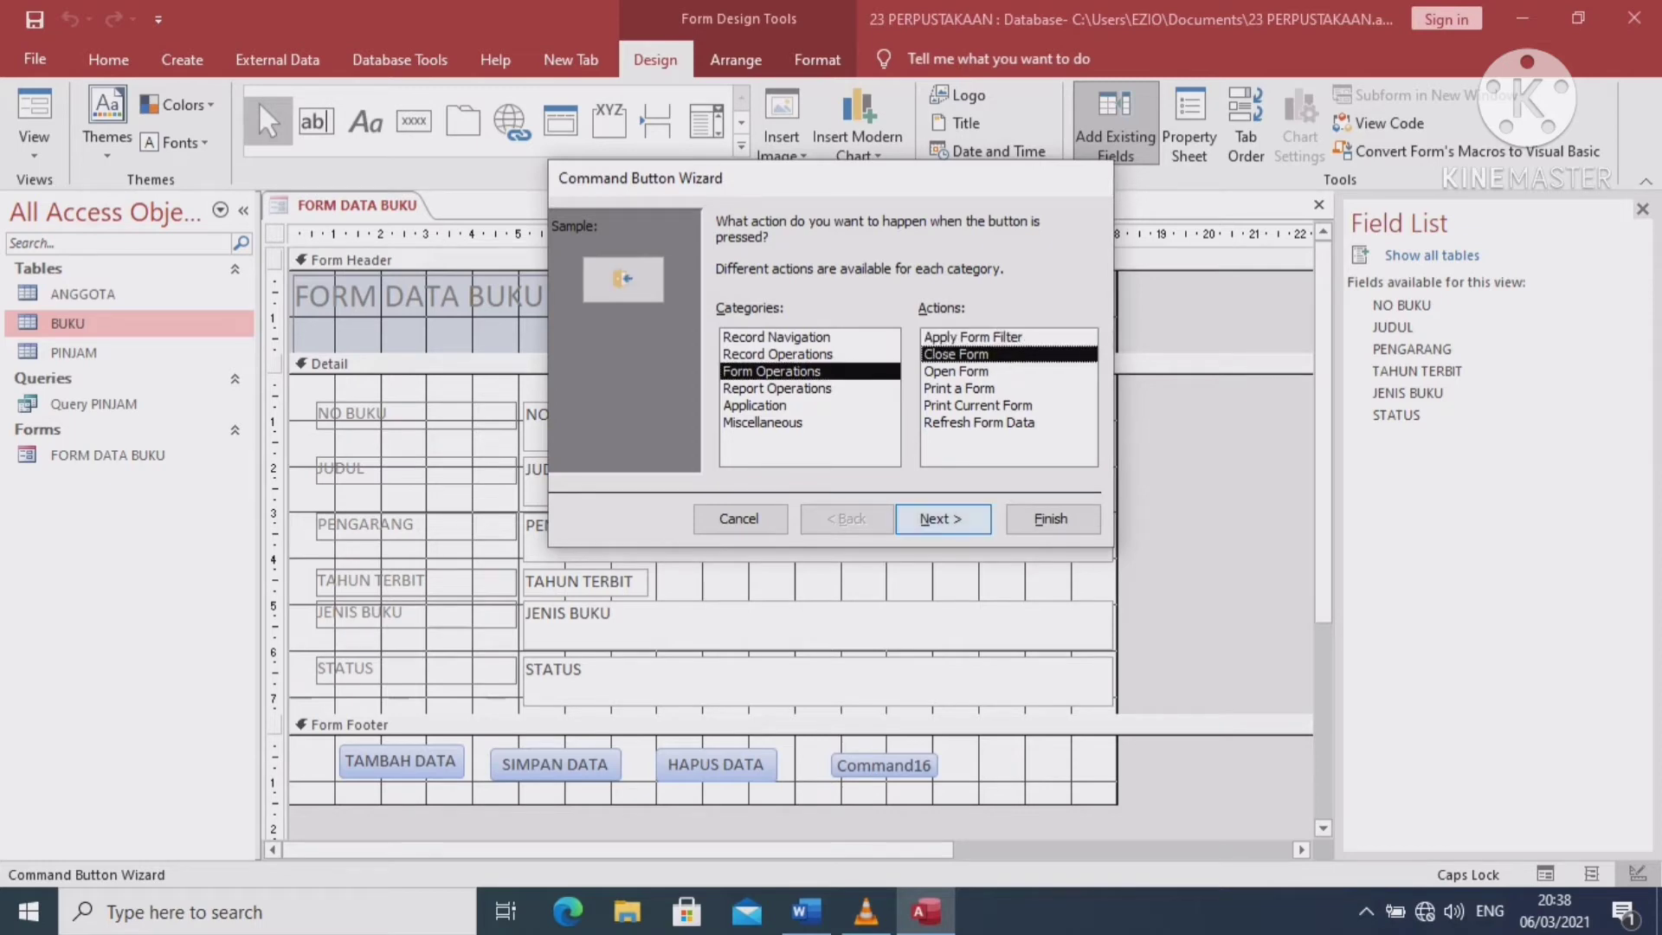
pyautogui.click(943, 520)
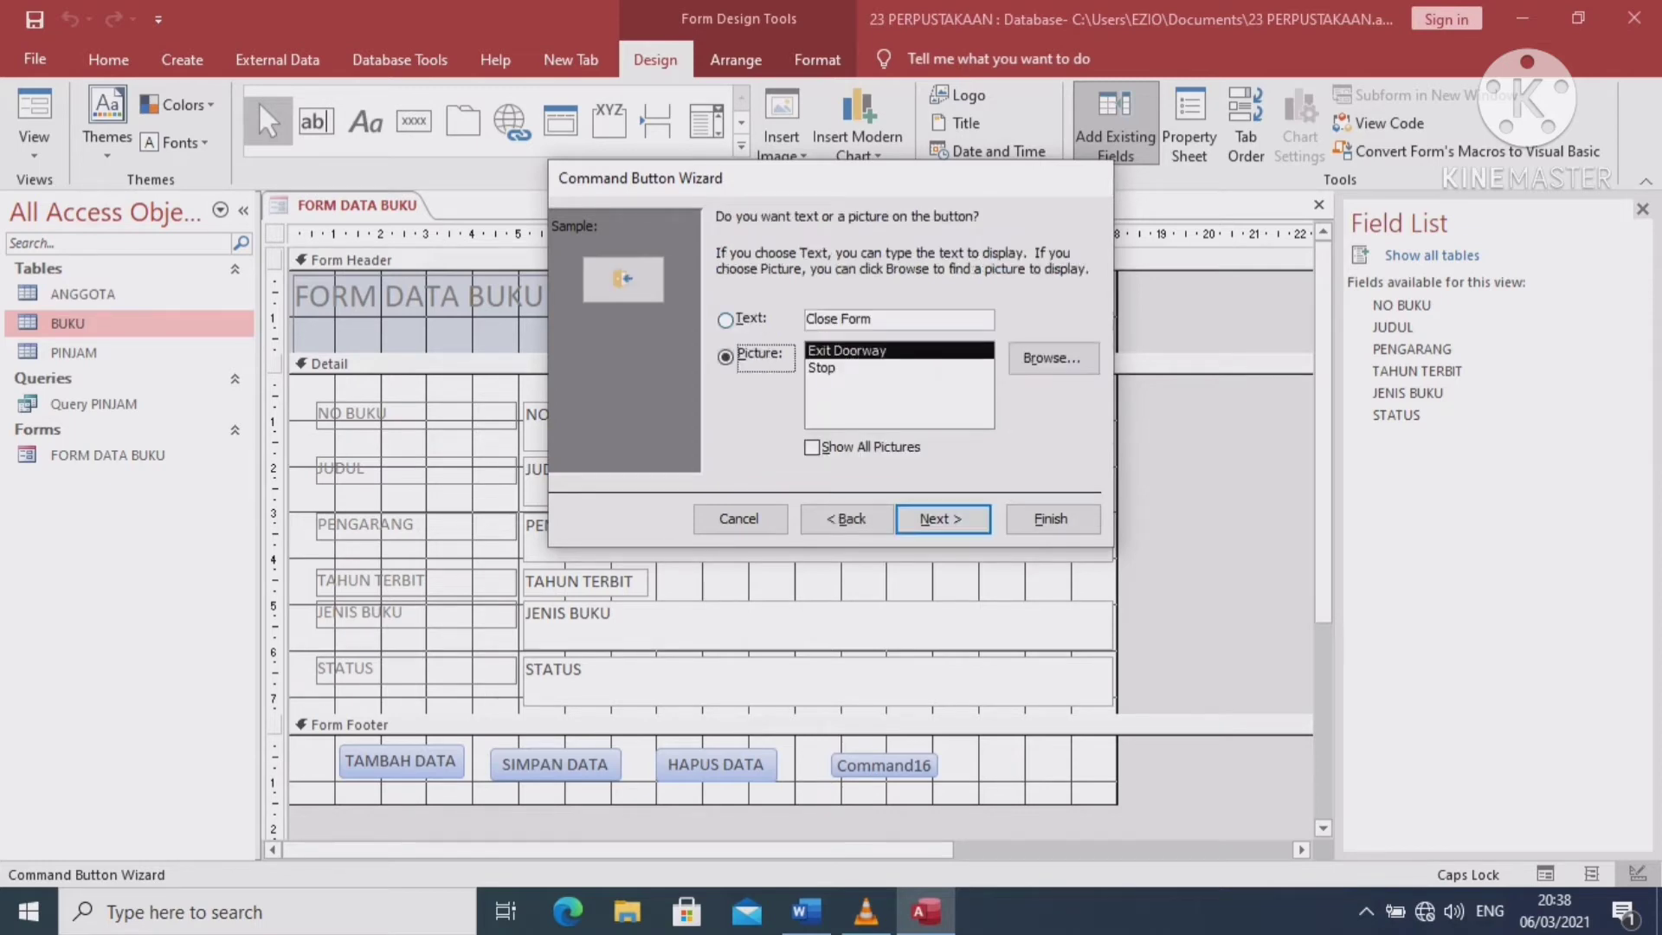
pyautogui.click(725, 320)
pyautogui.click(876, 319)
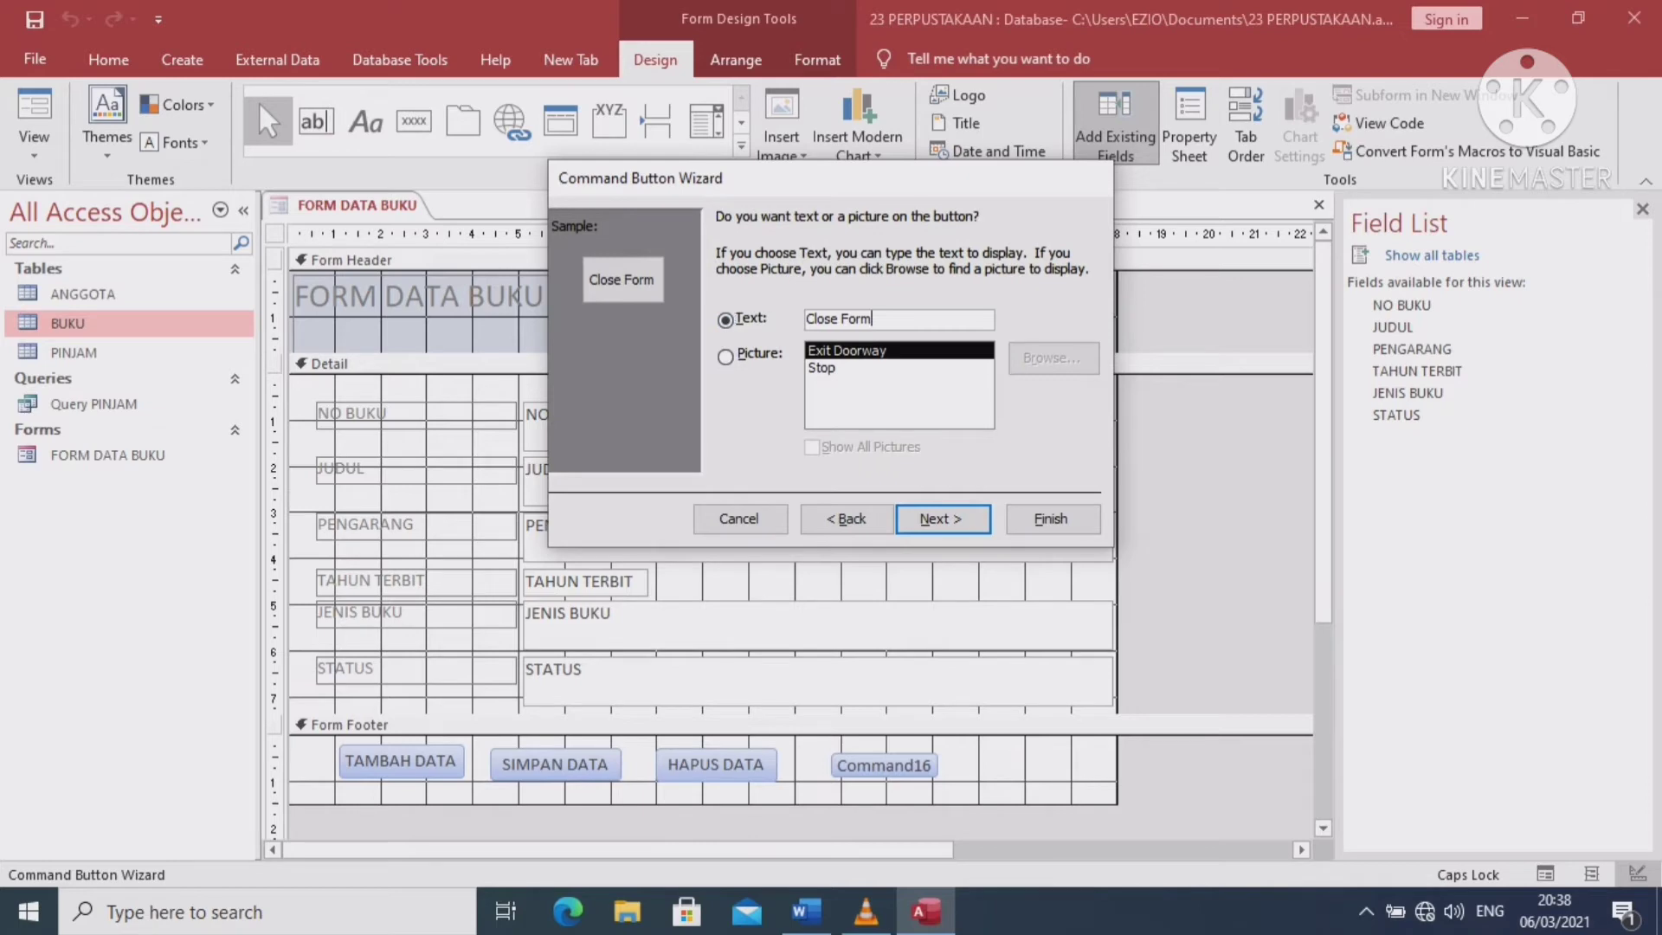
pyautogui.press('BackSpace')
pyautogui.press('BackSpace')
pyautogui.press('BackSpace')
pyautogui.press('BackSpace')
pyautogui.press('BackSpace')
pyautogui.press('BackSpace')
pyautogui.press('BackSpace')
pyautogui.press('BackSpace')
pyautogui.press('BackSpace')
pyautogui.press('BackSpace')
pyautogui.write('KE')
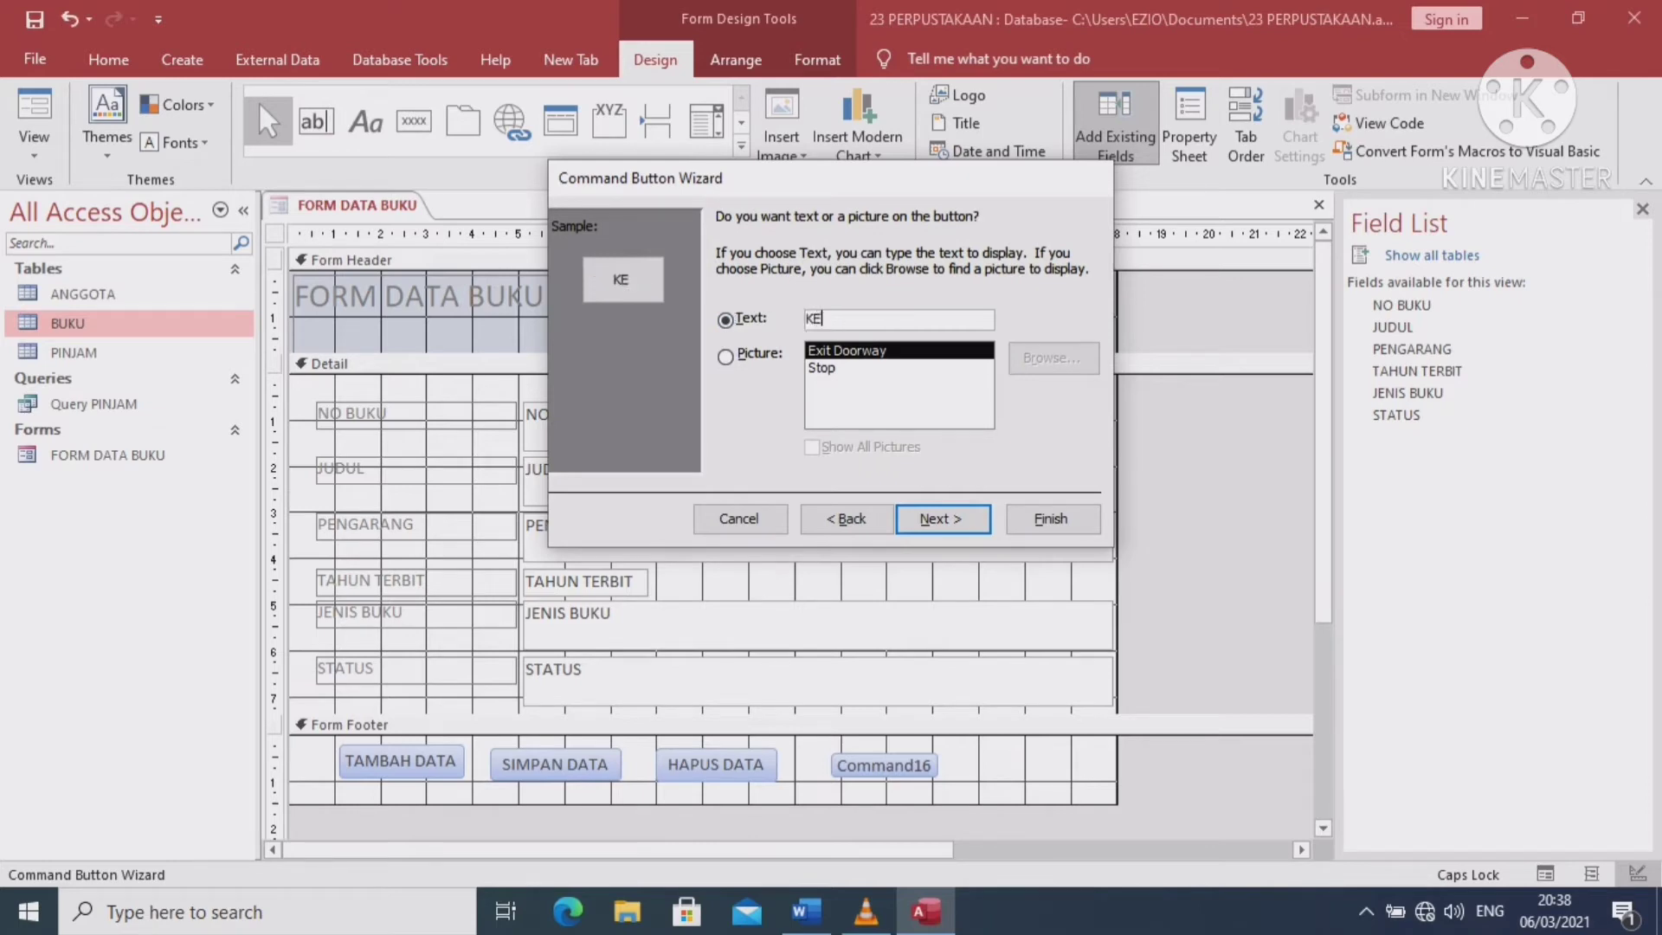
pyautogui.write('LUAR')
pyautogui.click(943, 518)
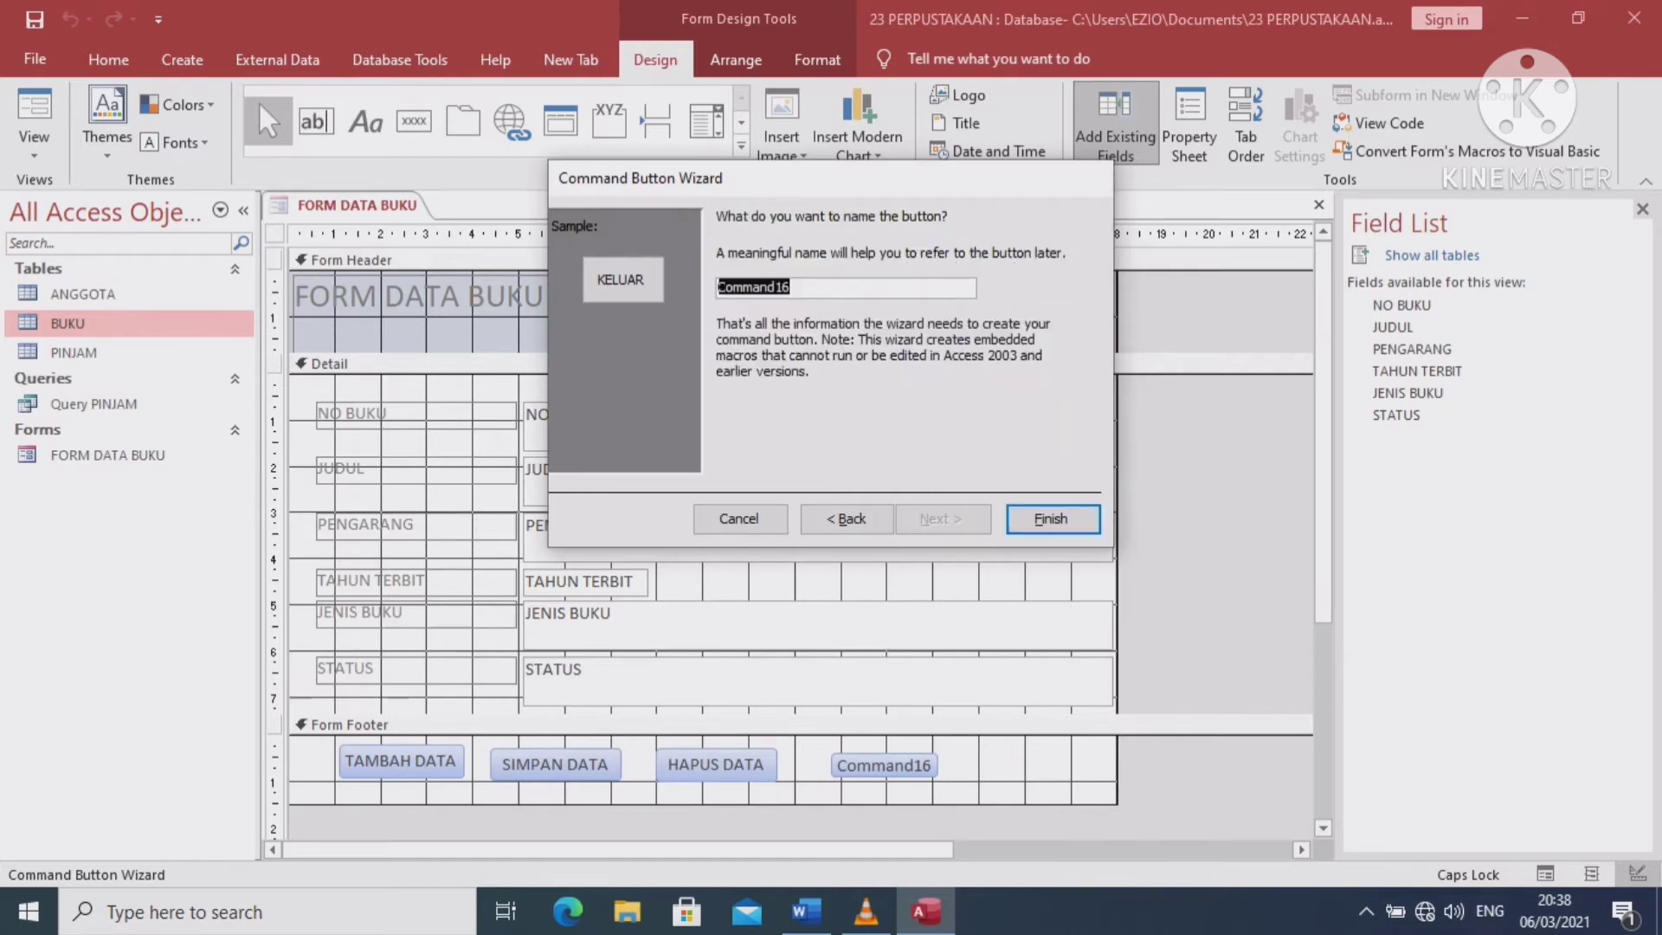
pyautogui.click(1053, 518)
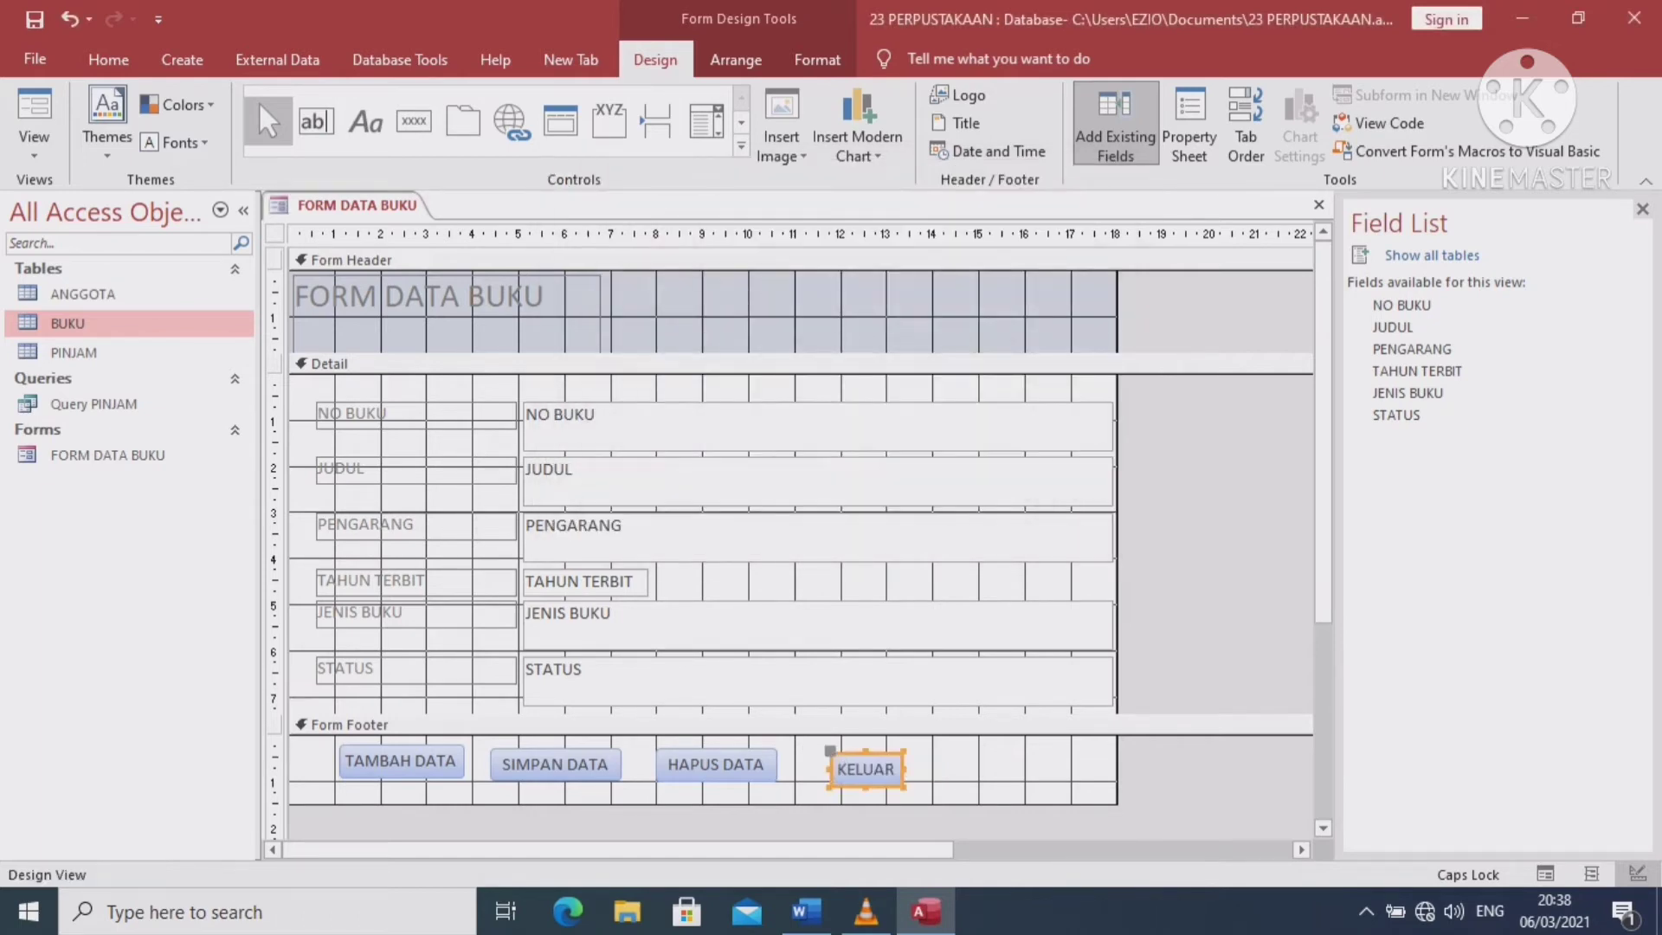
# Align and resize KELUAR beside HAPUS DATA, undo an accidental delete, and switch to Form View
pyautogui.moveTo(865, 768); pyautogui.dragTo(855, 768)
pyautogui.moveTo(858, 768); pyautogui.dragTo(849, 765)
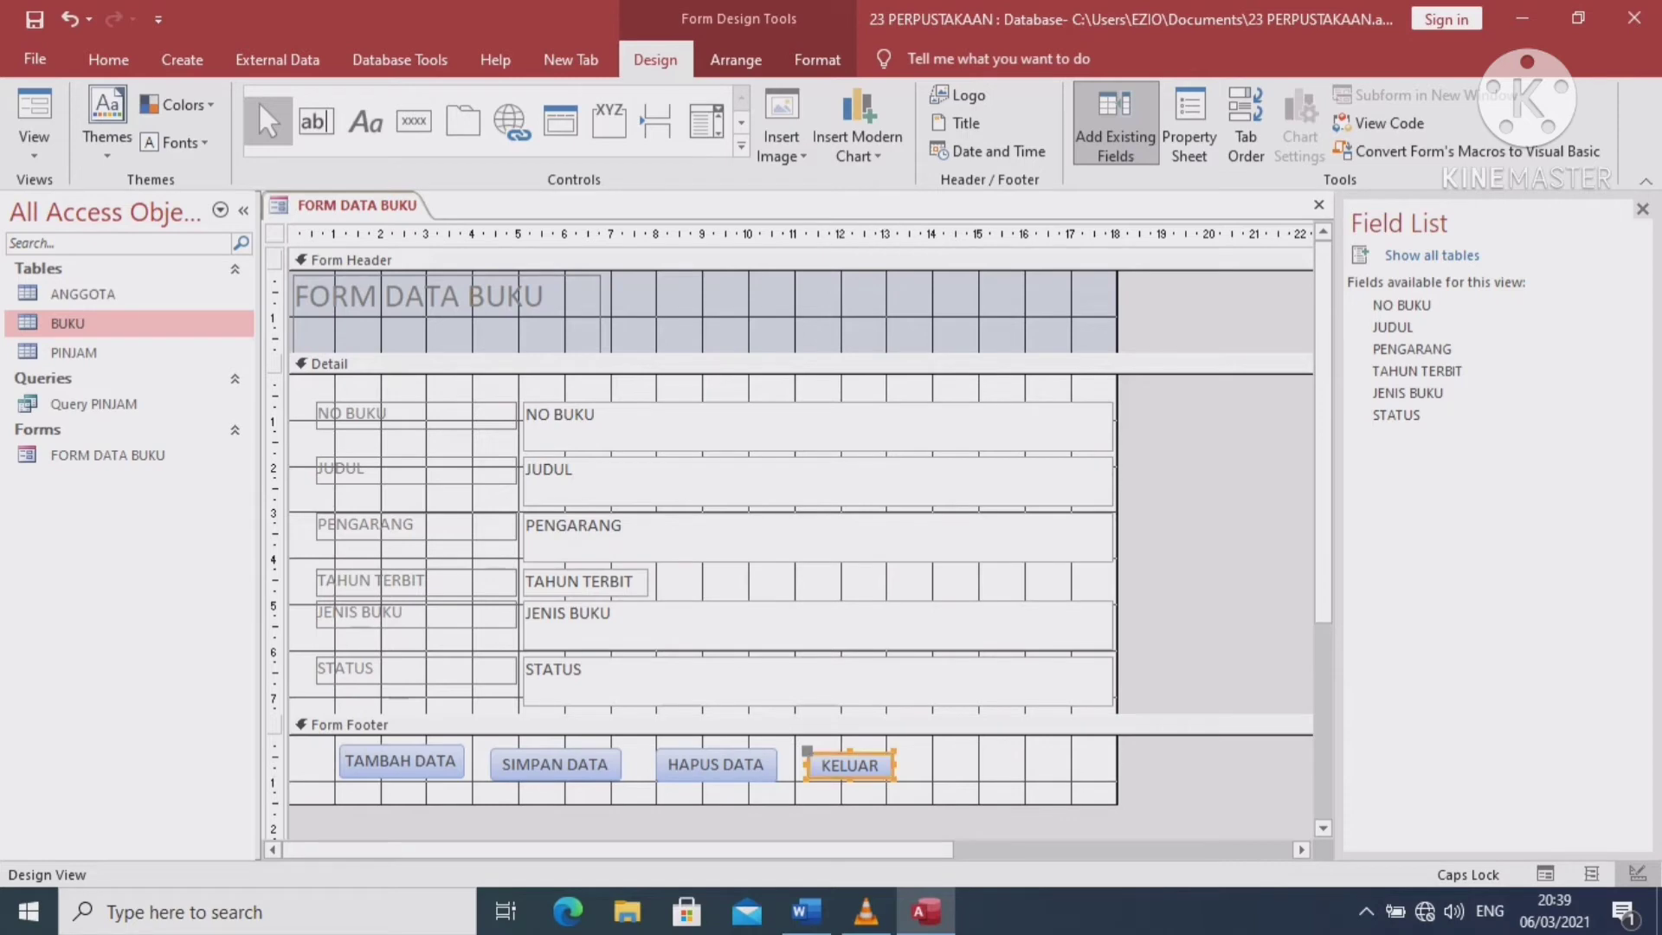
pyautogui.moveTo(849, 751); pyautogui.dragTo(849, 746)
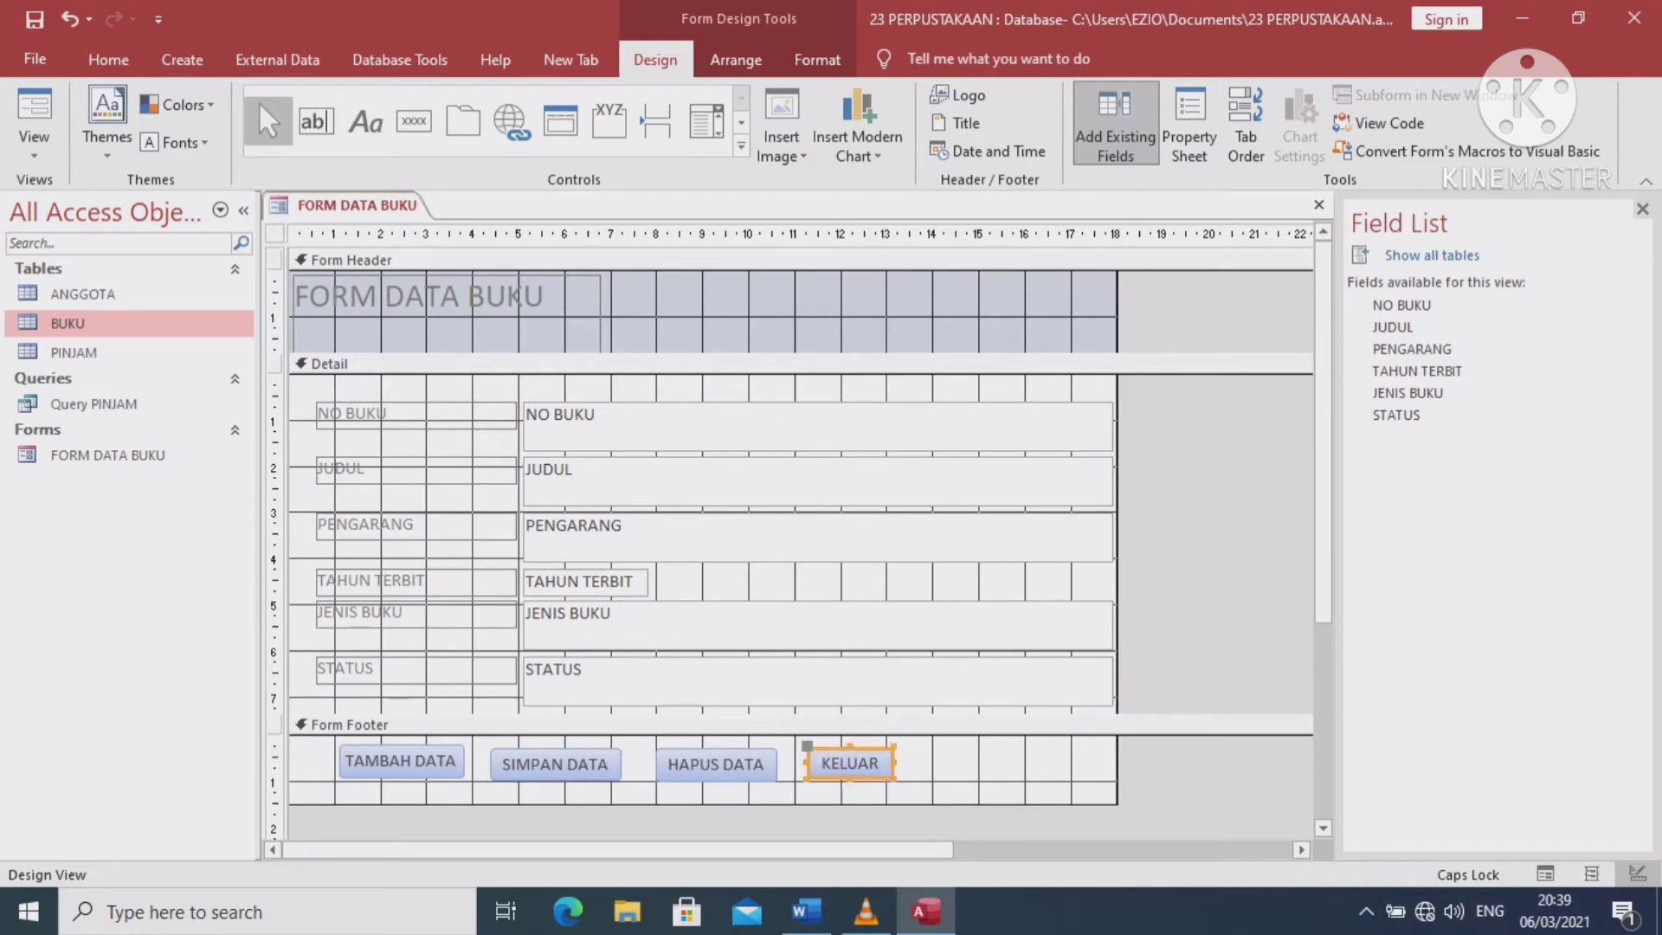
pyautogui.press('Delete')
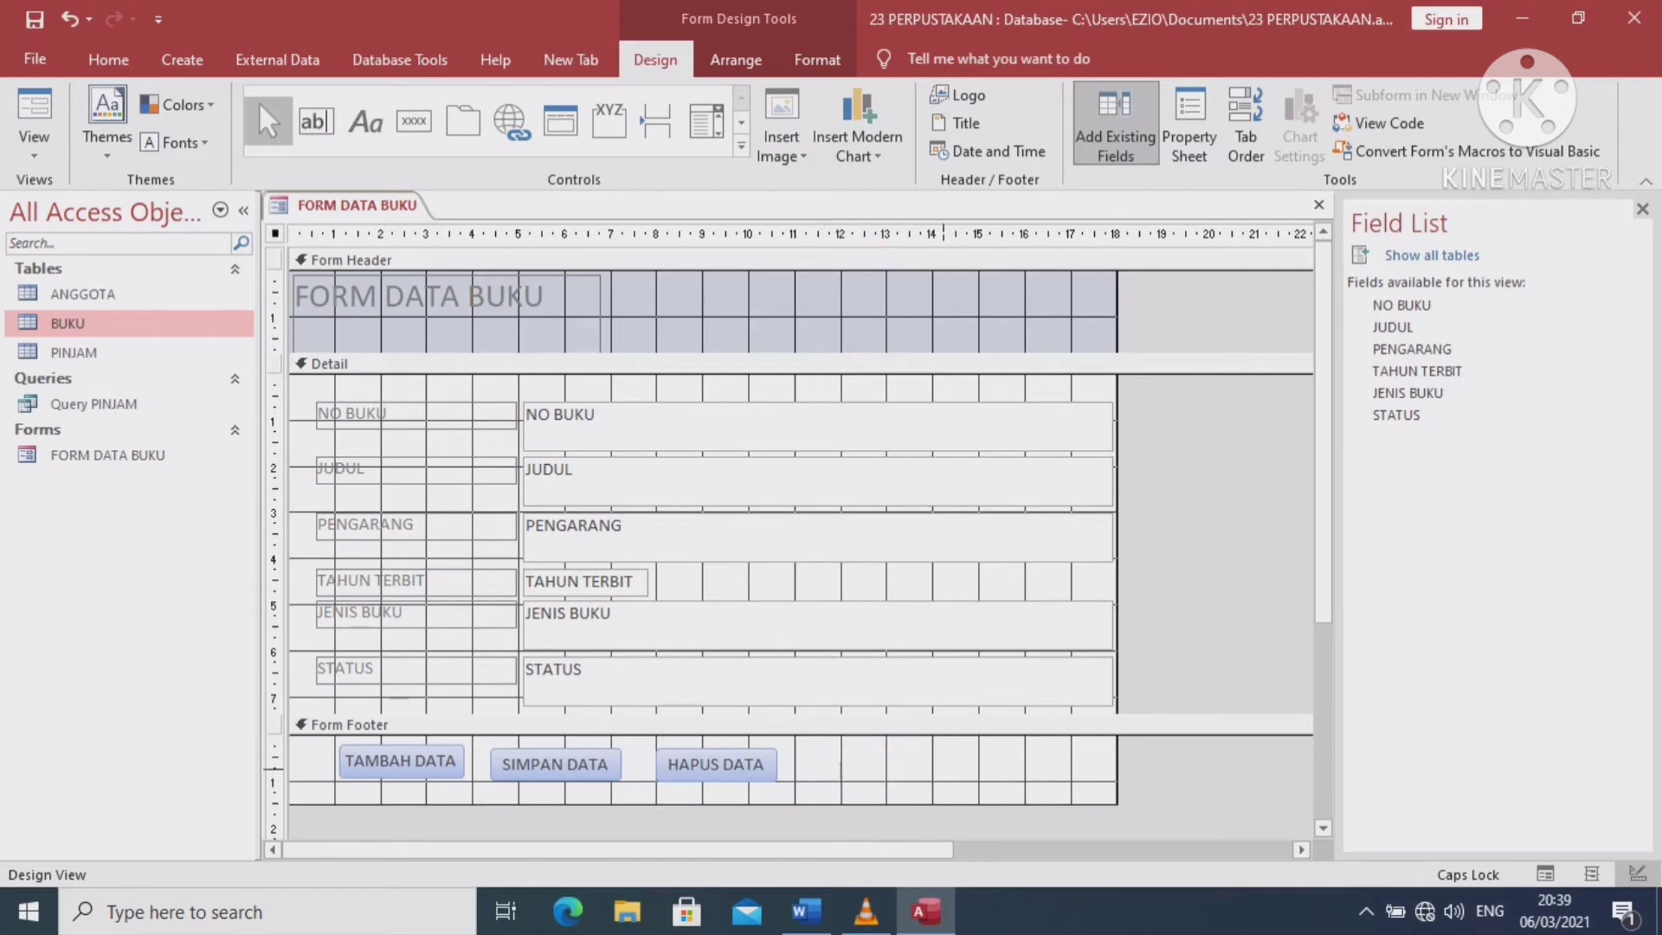
pyautogui.hotkey('ctrl', 'z')
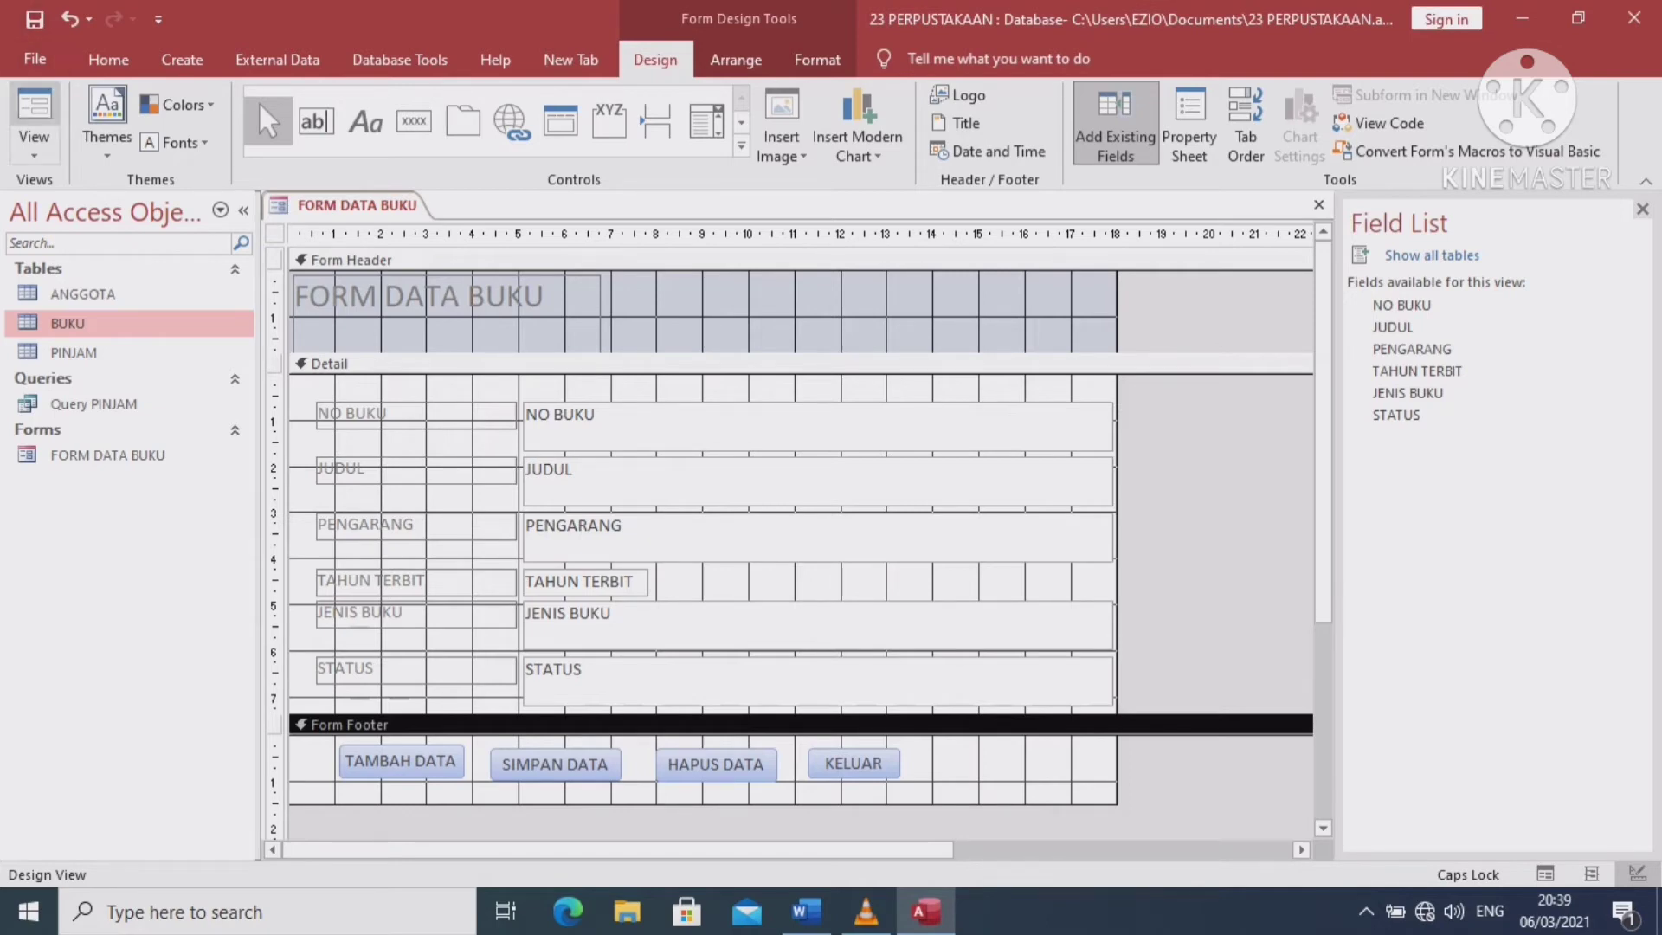
pyautogui.click(35, 112)
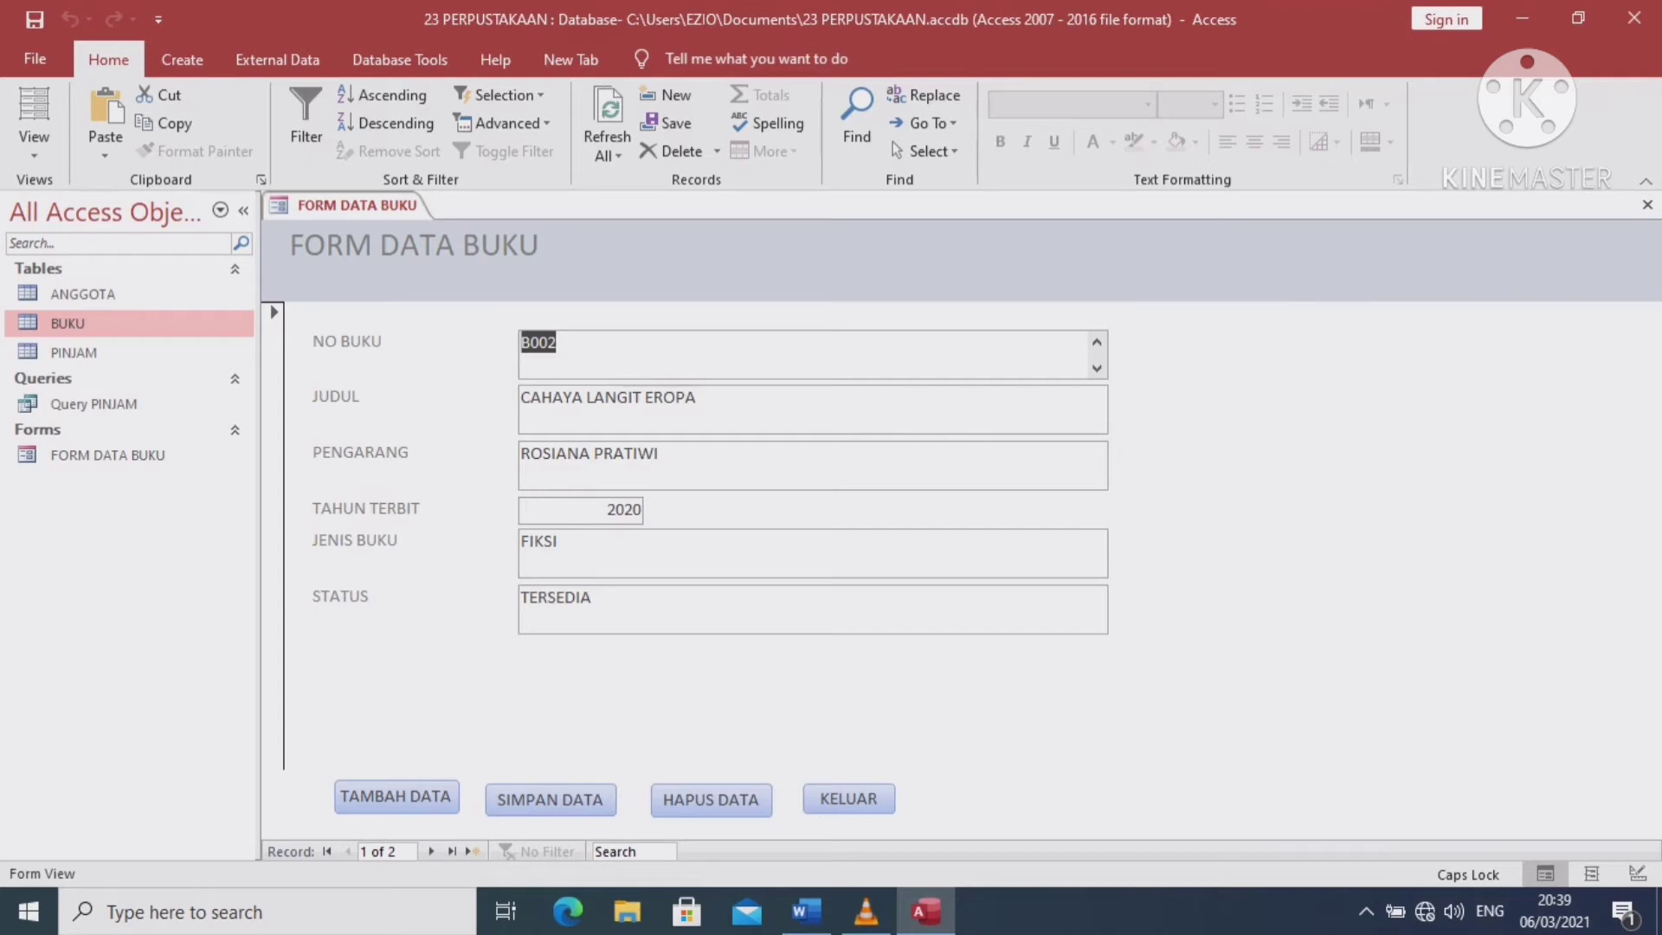
# Start new book record B004 titled PANCASILA DASAR NEGARA with author ADIRA
pyautogui.click(396, 797)
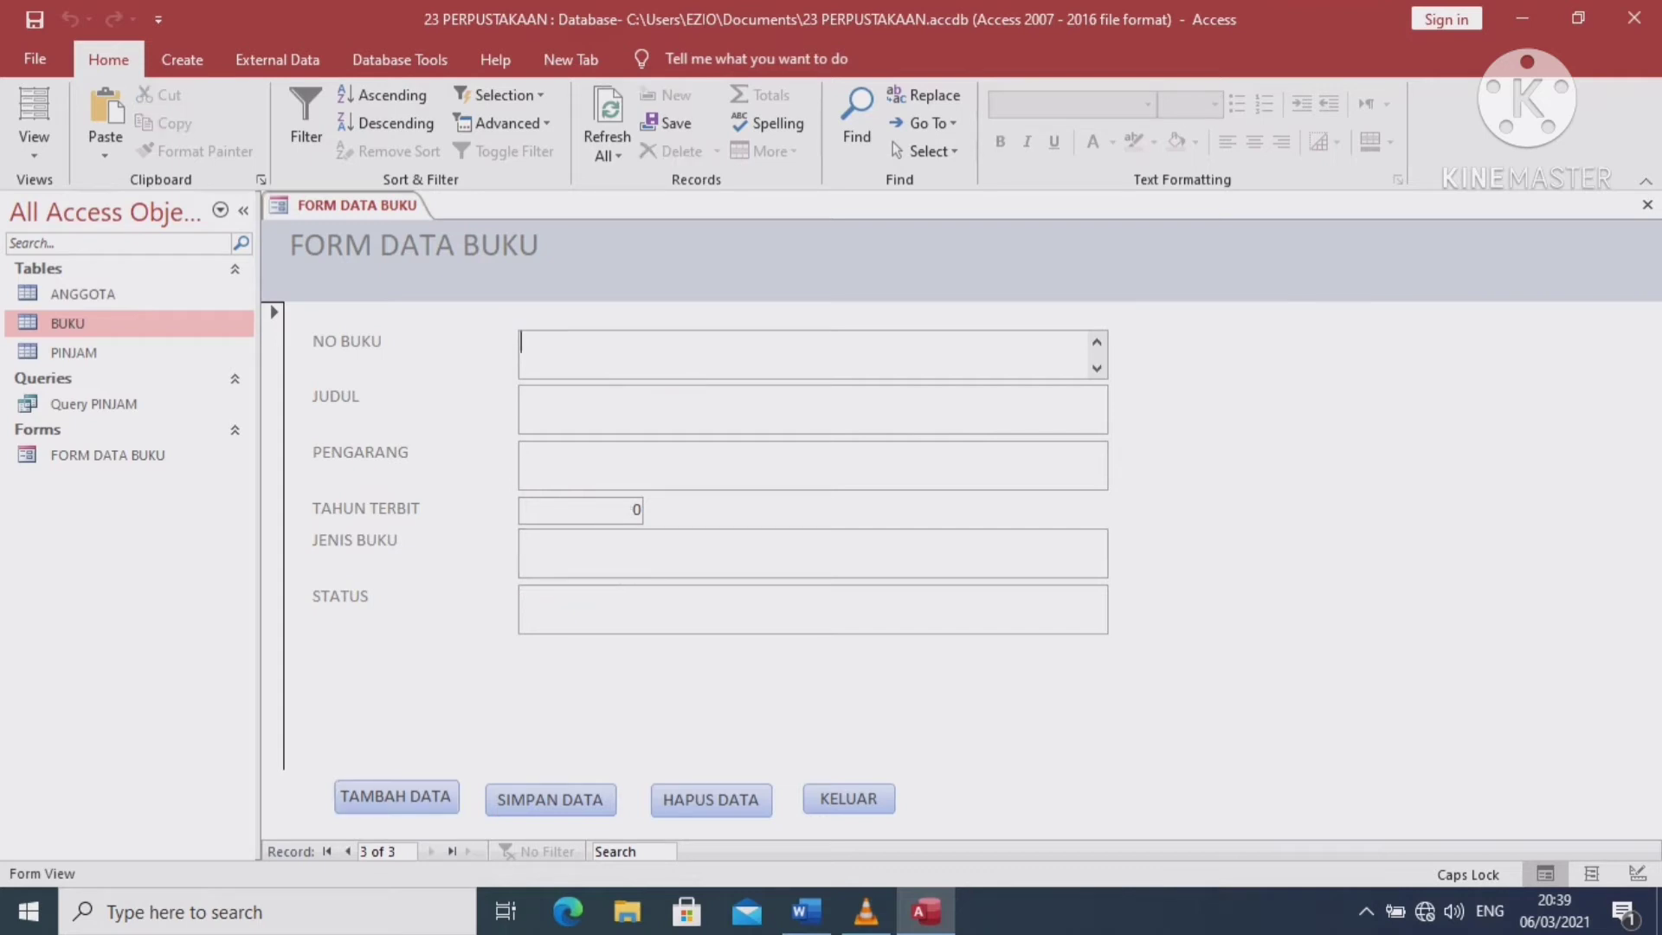
pyautogui.write('B004')
pyautogui.click(528, 400)
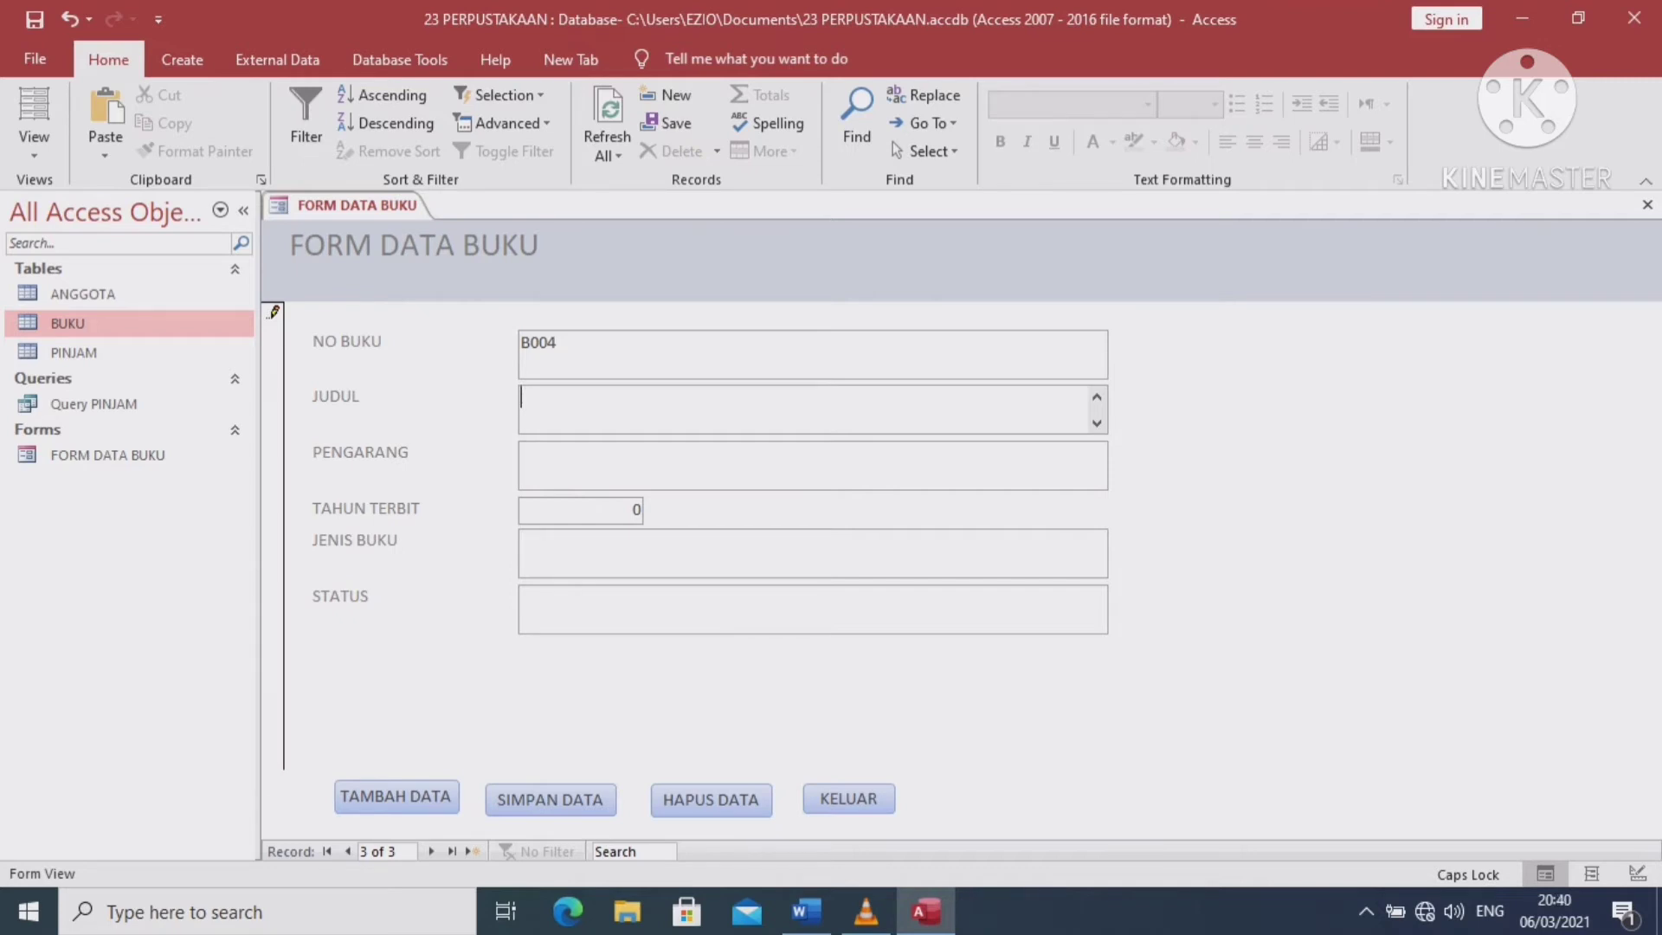
pyautogui.write('PANCASILA DASAR ')
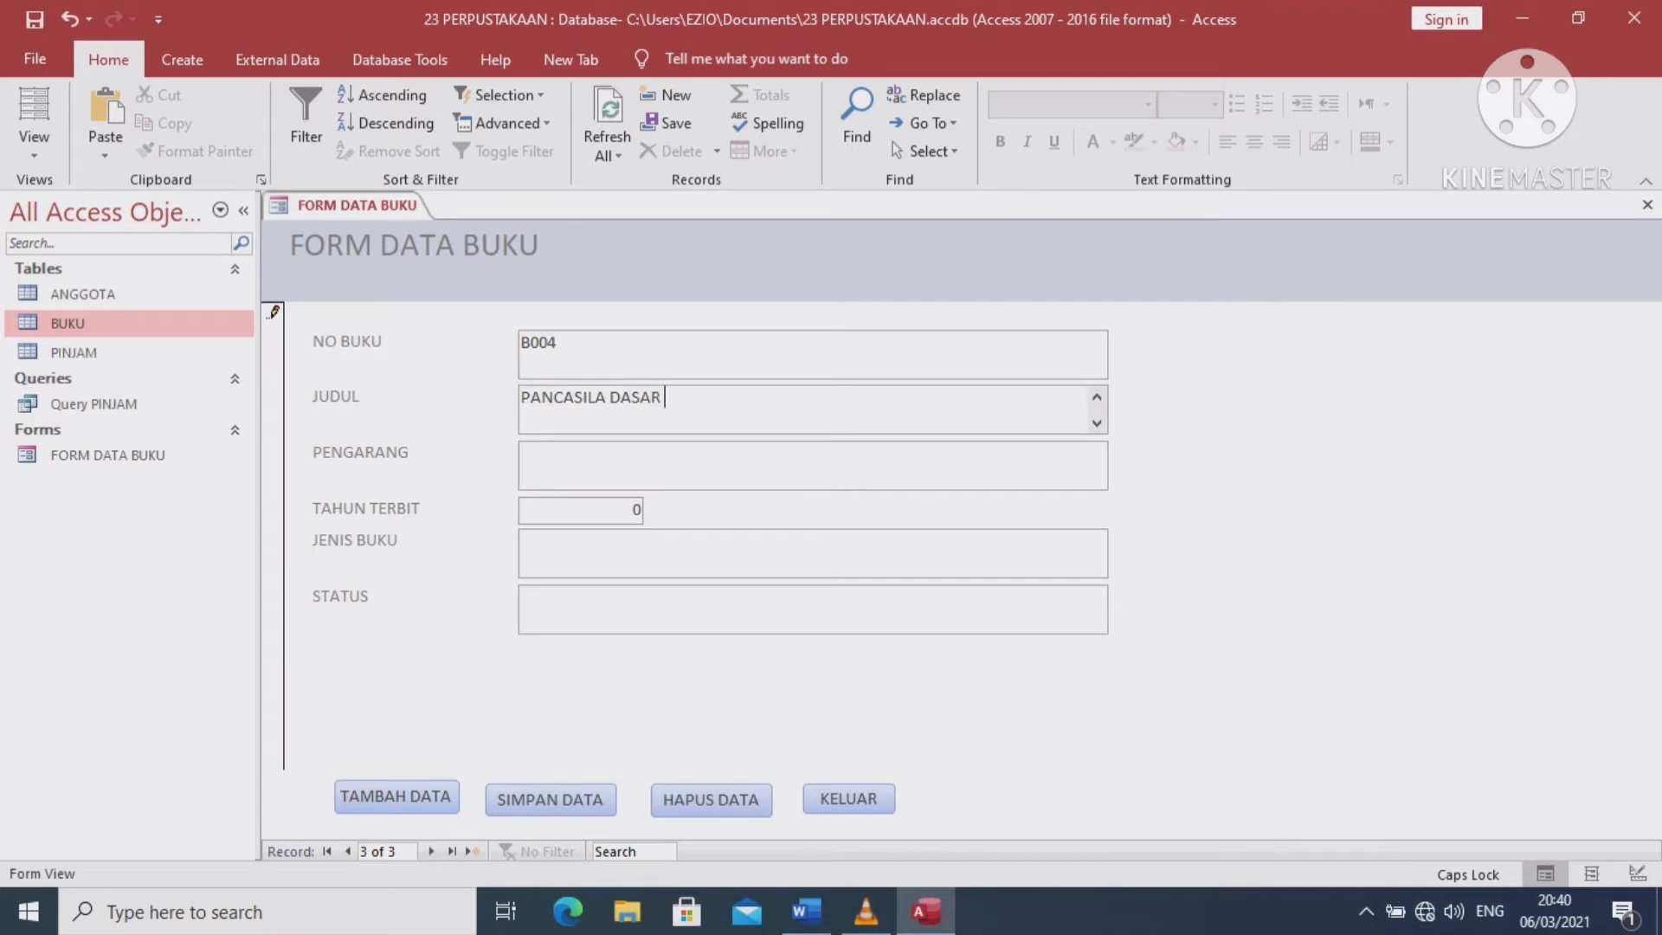
pyautogui.write('NEGARA')
pyautogui.press('Tab')
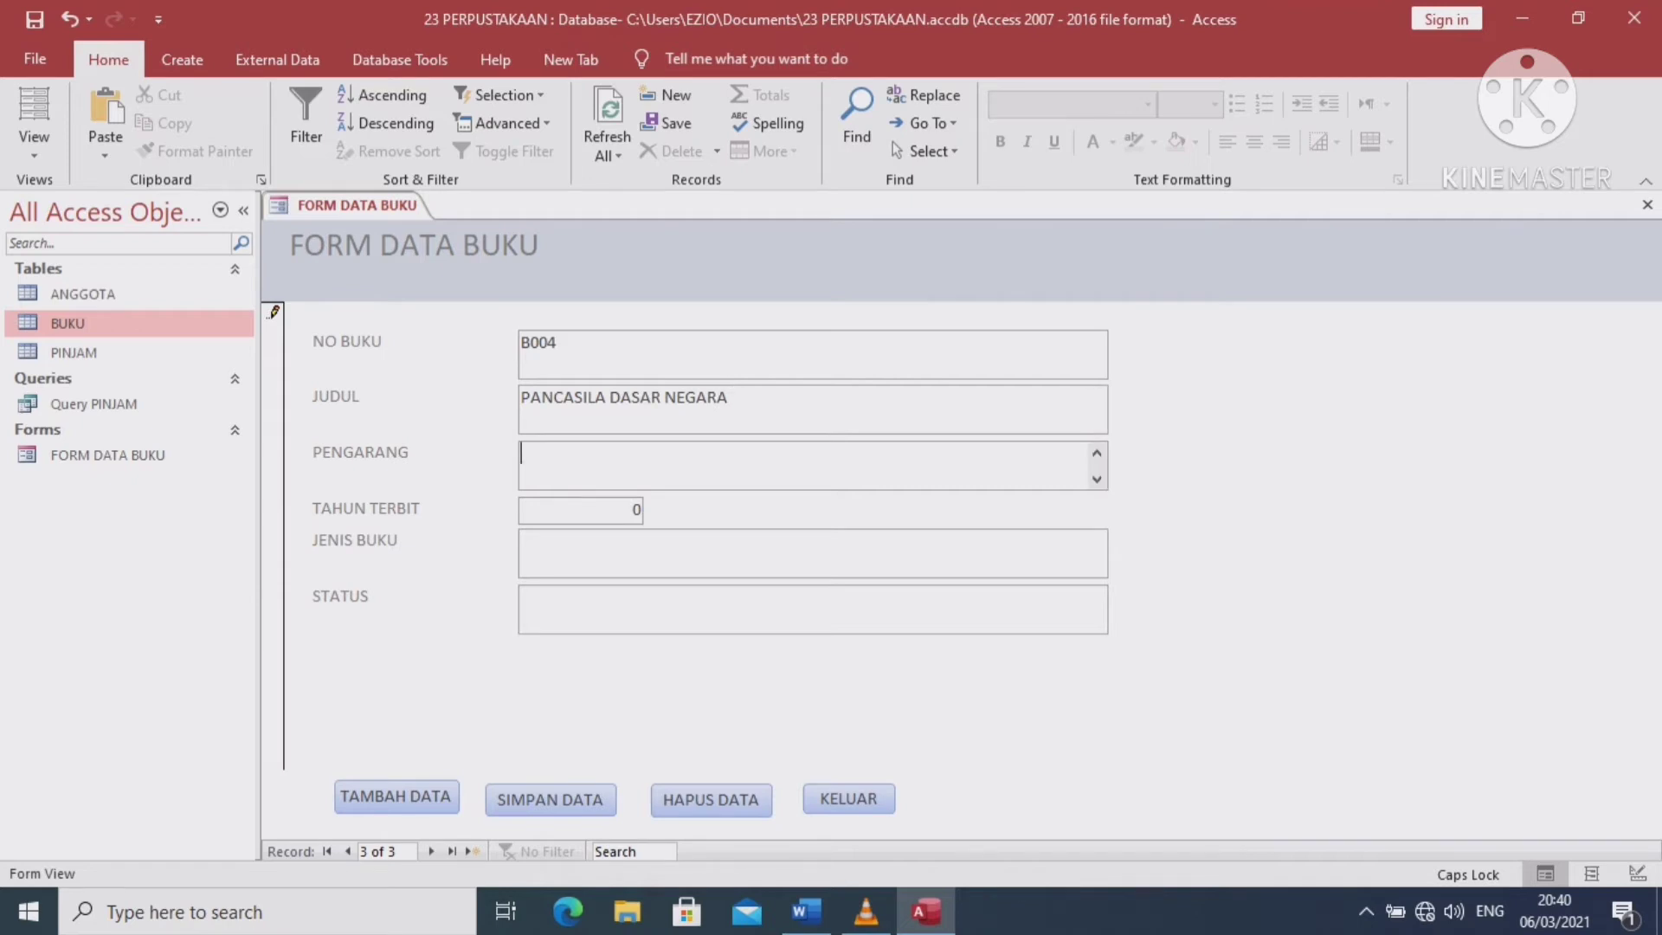
pyautogui.hotkey('shift', 'Return')
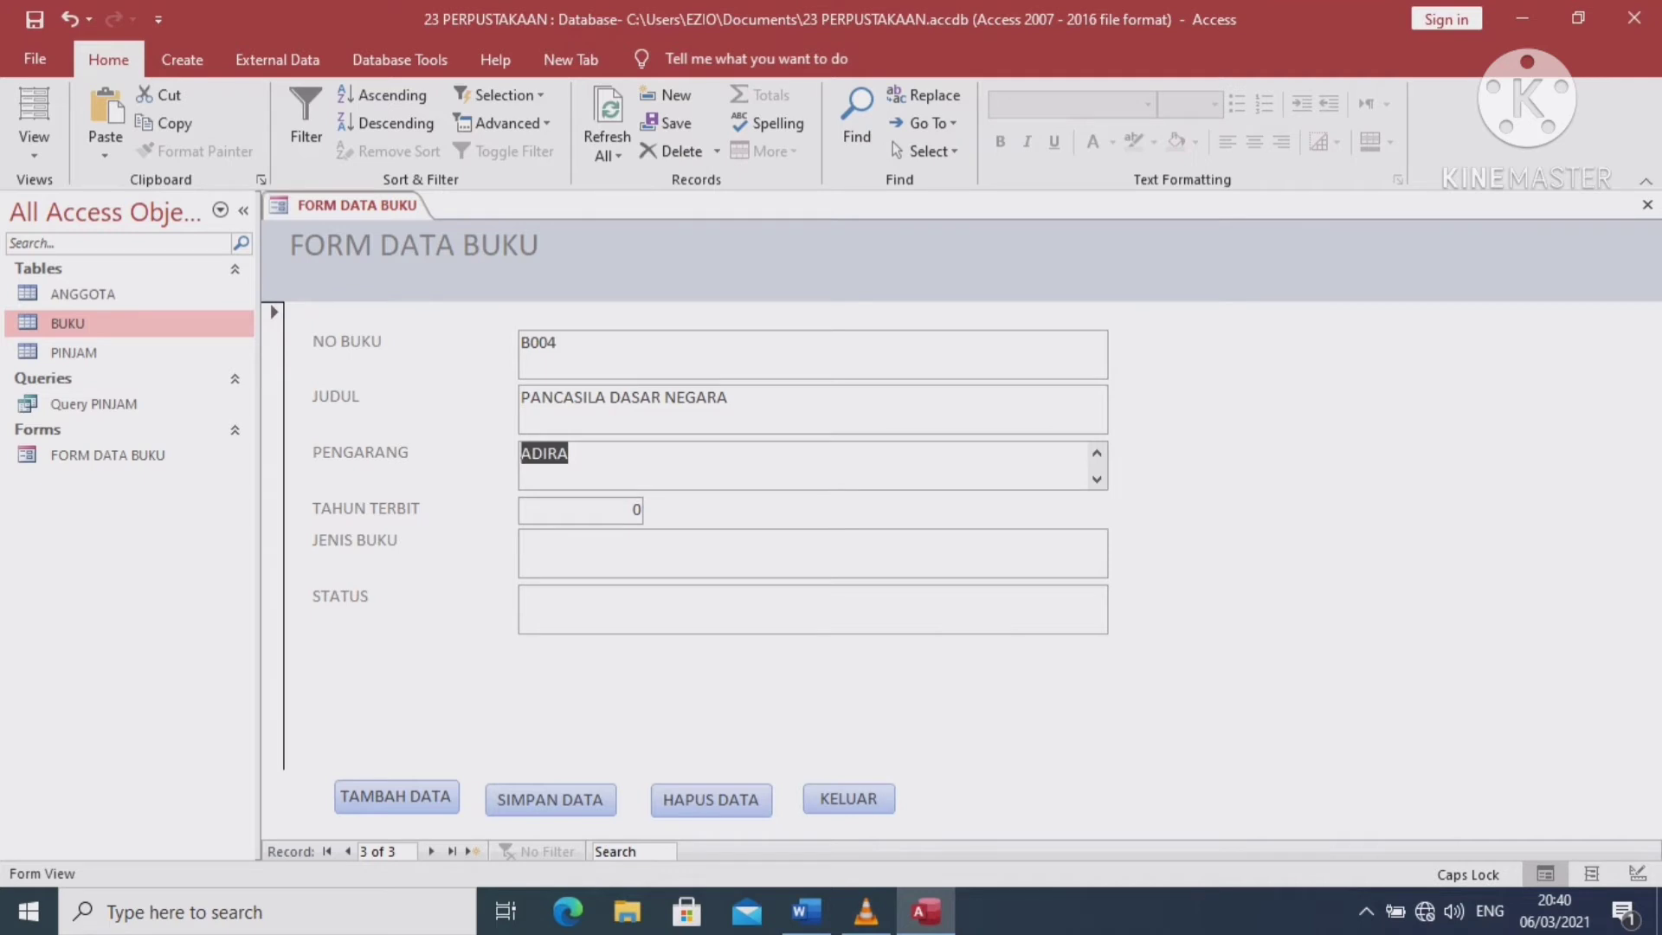
pyautogui.press('End')
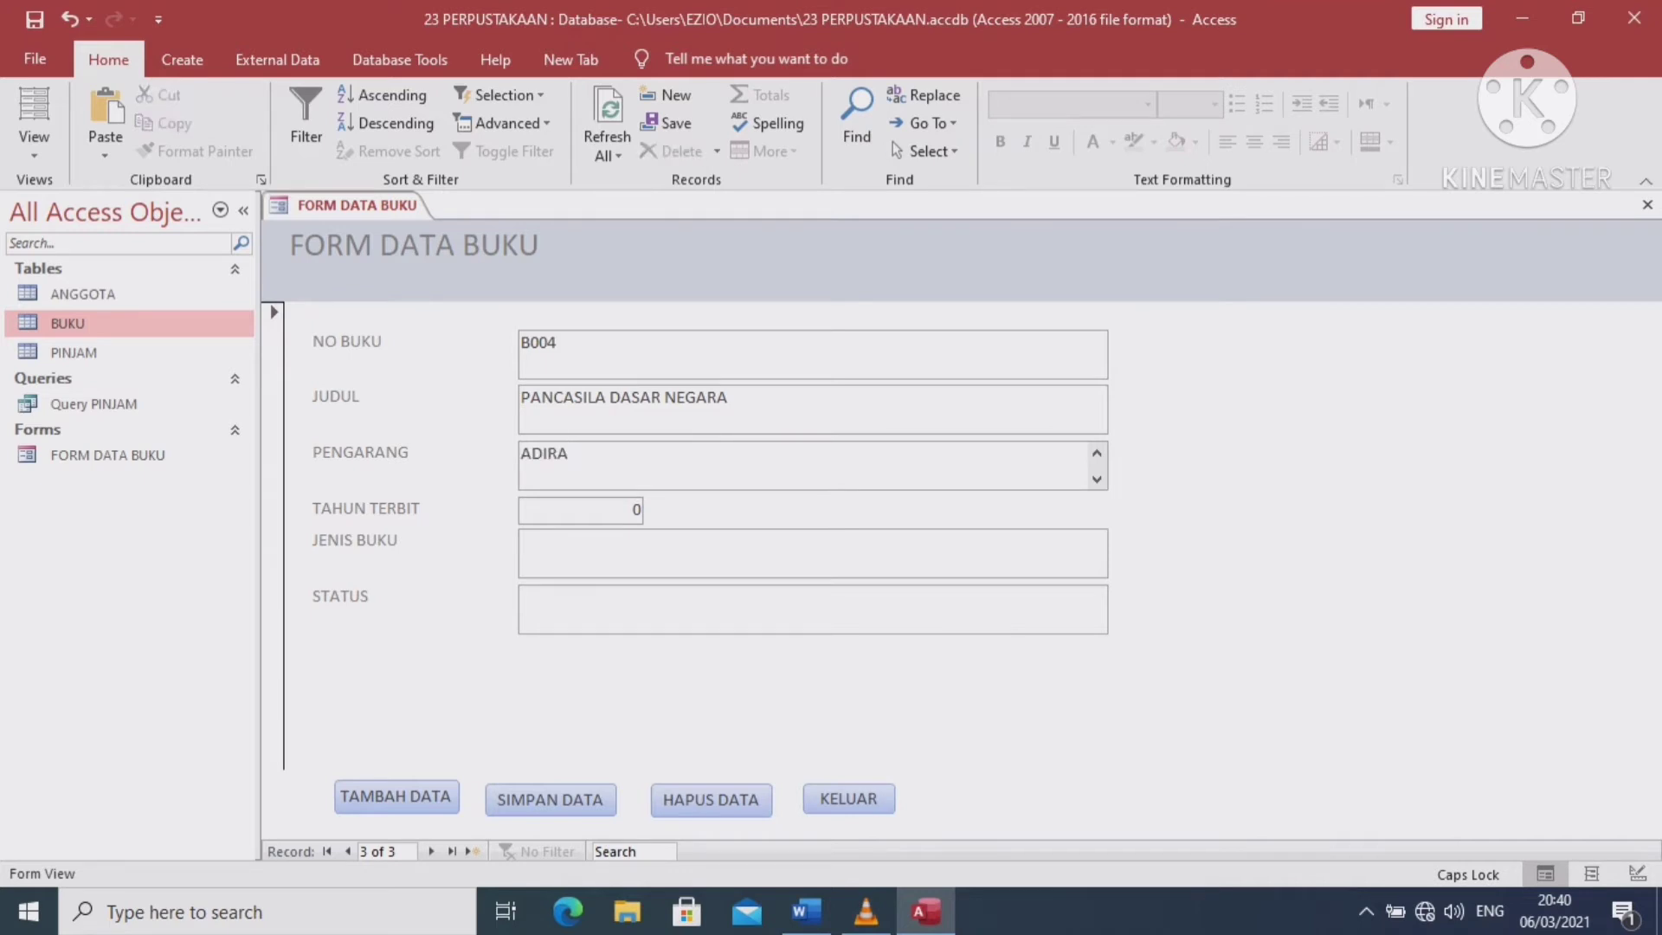
pyautogui.press('Tab')
pyautogui.write('2000')
pyautogui.press('Tab')
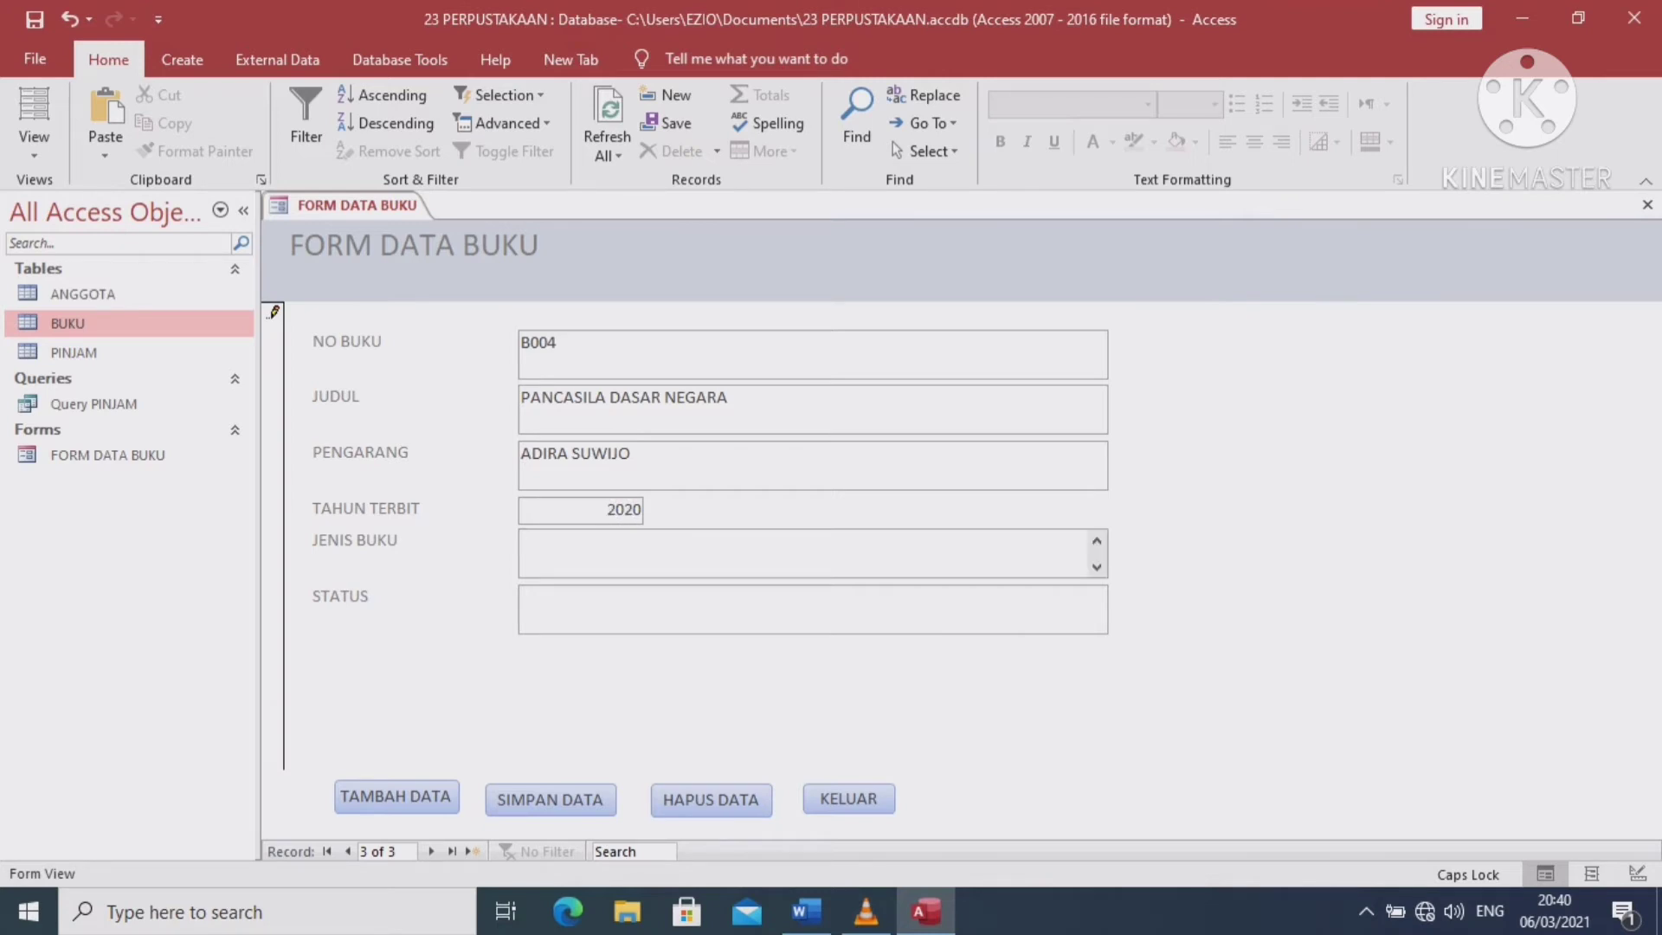
pyautogui.write('NON FIKSI')
pyautogui.press('Tab')
pyautogui.write('TERS')
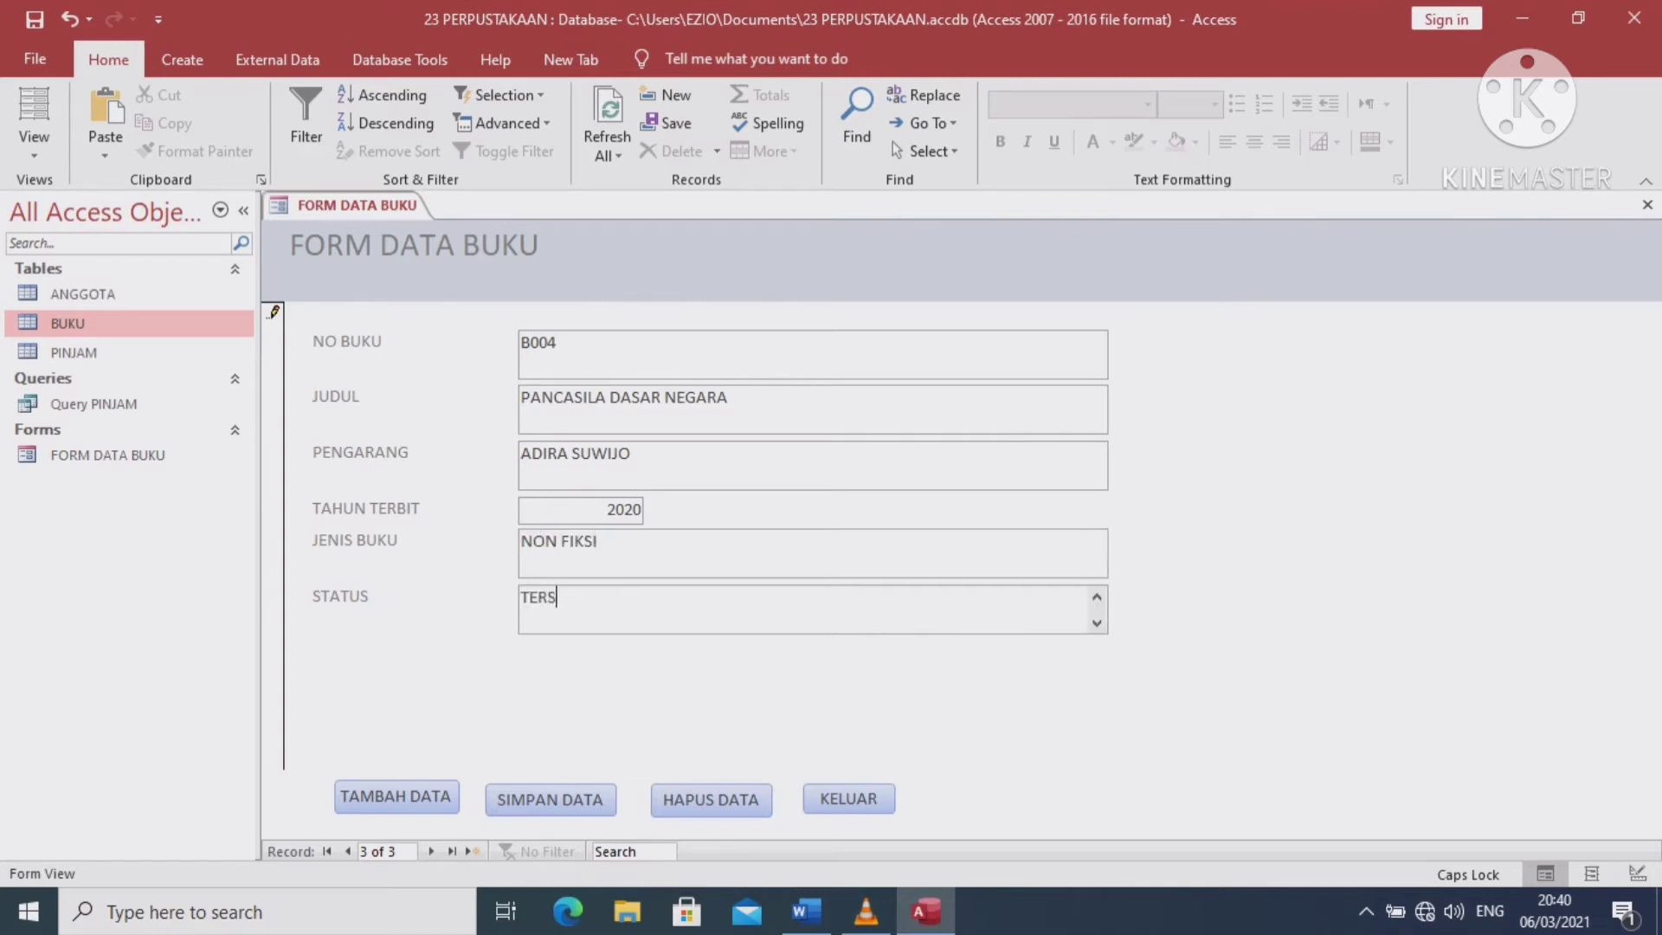
pyautogui.write('EDIA')
pyautogui.click(551, 800)
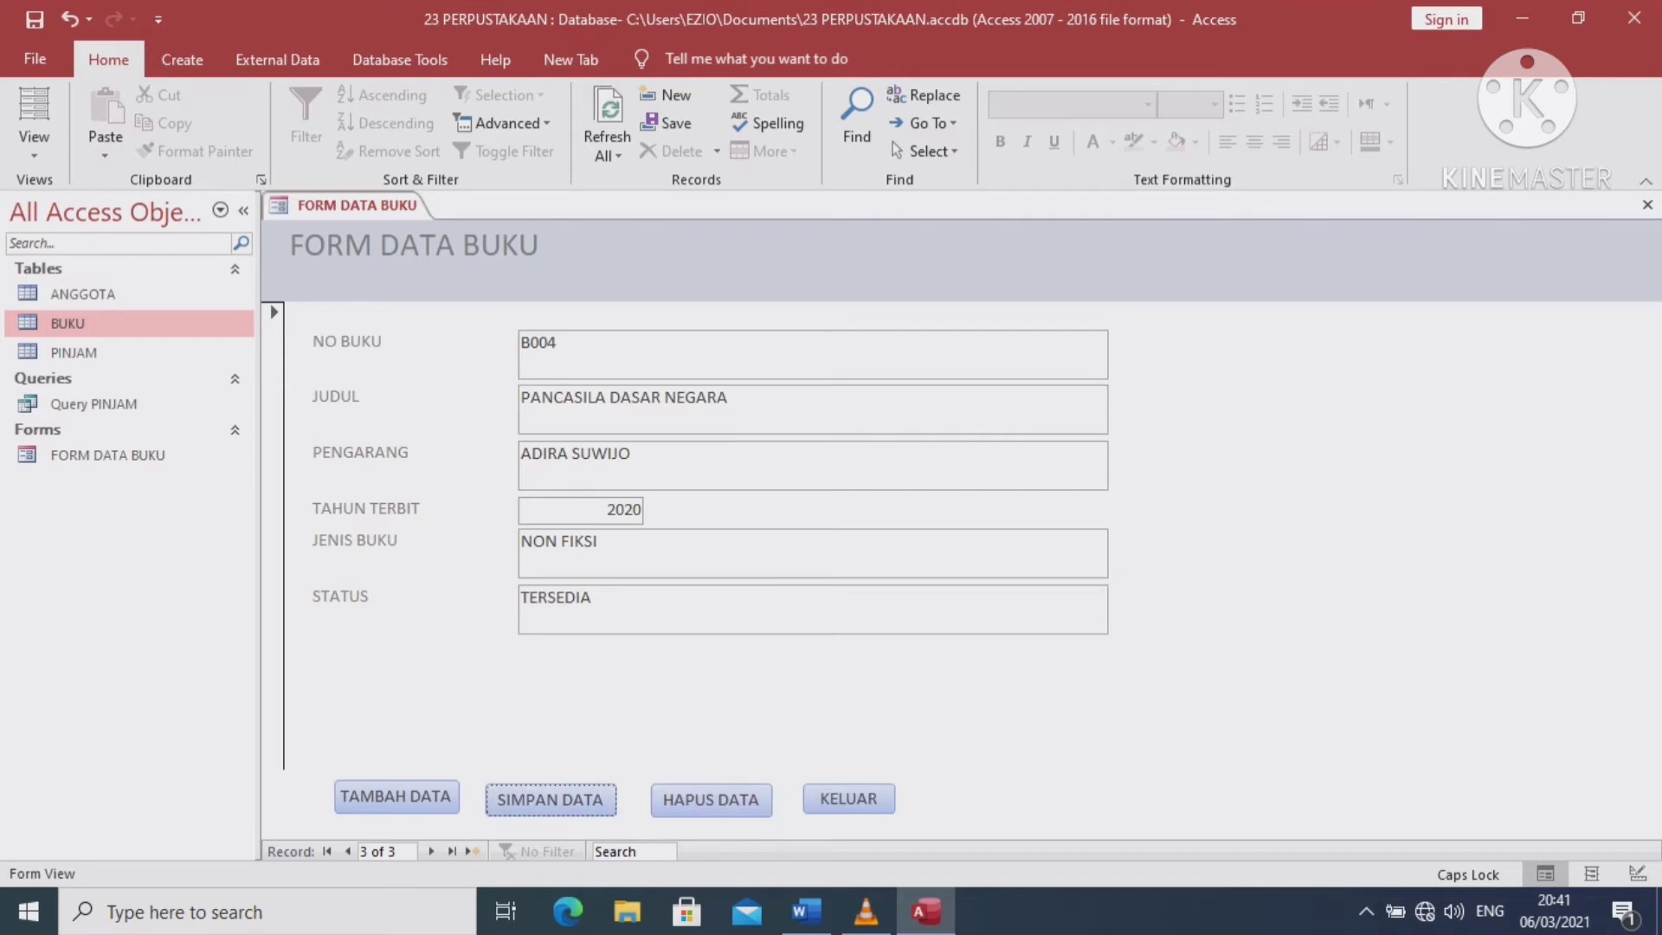
# Close the FORM DATA BUKU form tab
pyautogui.click(848, 798)
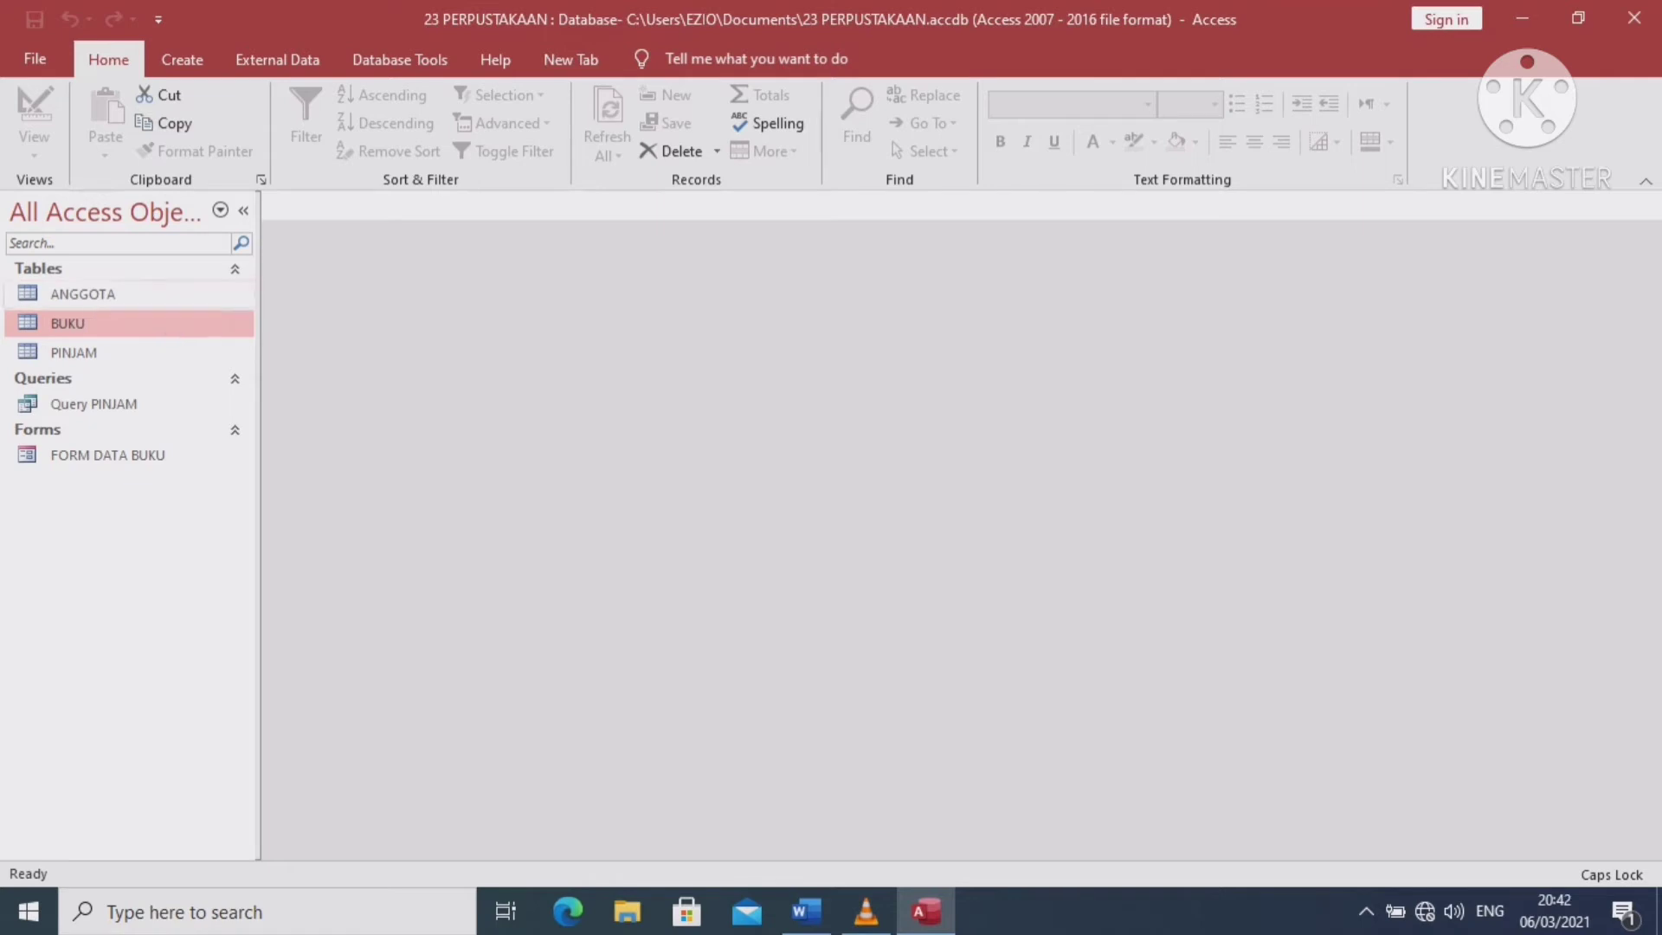
# Build a columnar form from all ANGGOTA fields with the Form Wizard, titled FORM DATA ANGGOTA
pyautogui.click(68, 323)
pyautogui.click(82, 293)
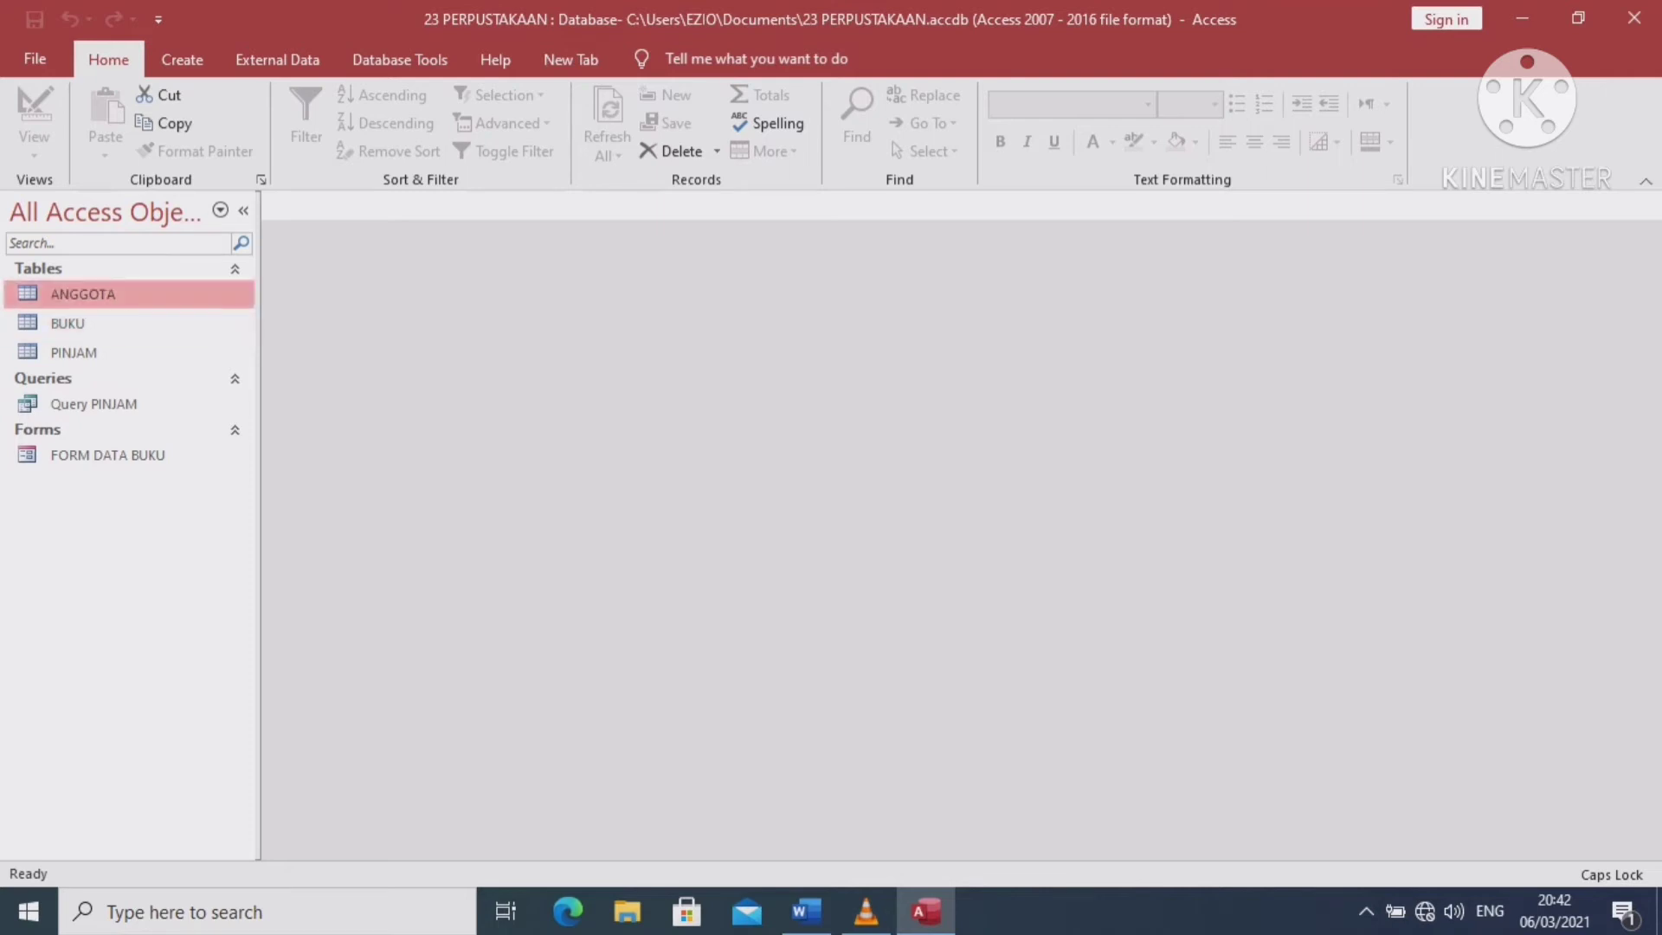
pyautogui.click(182, 59)
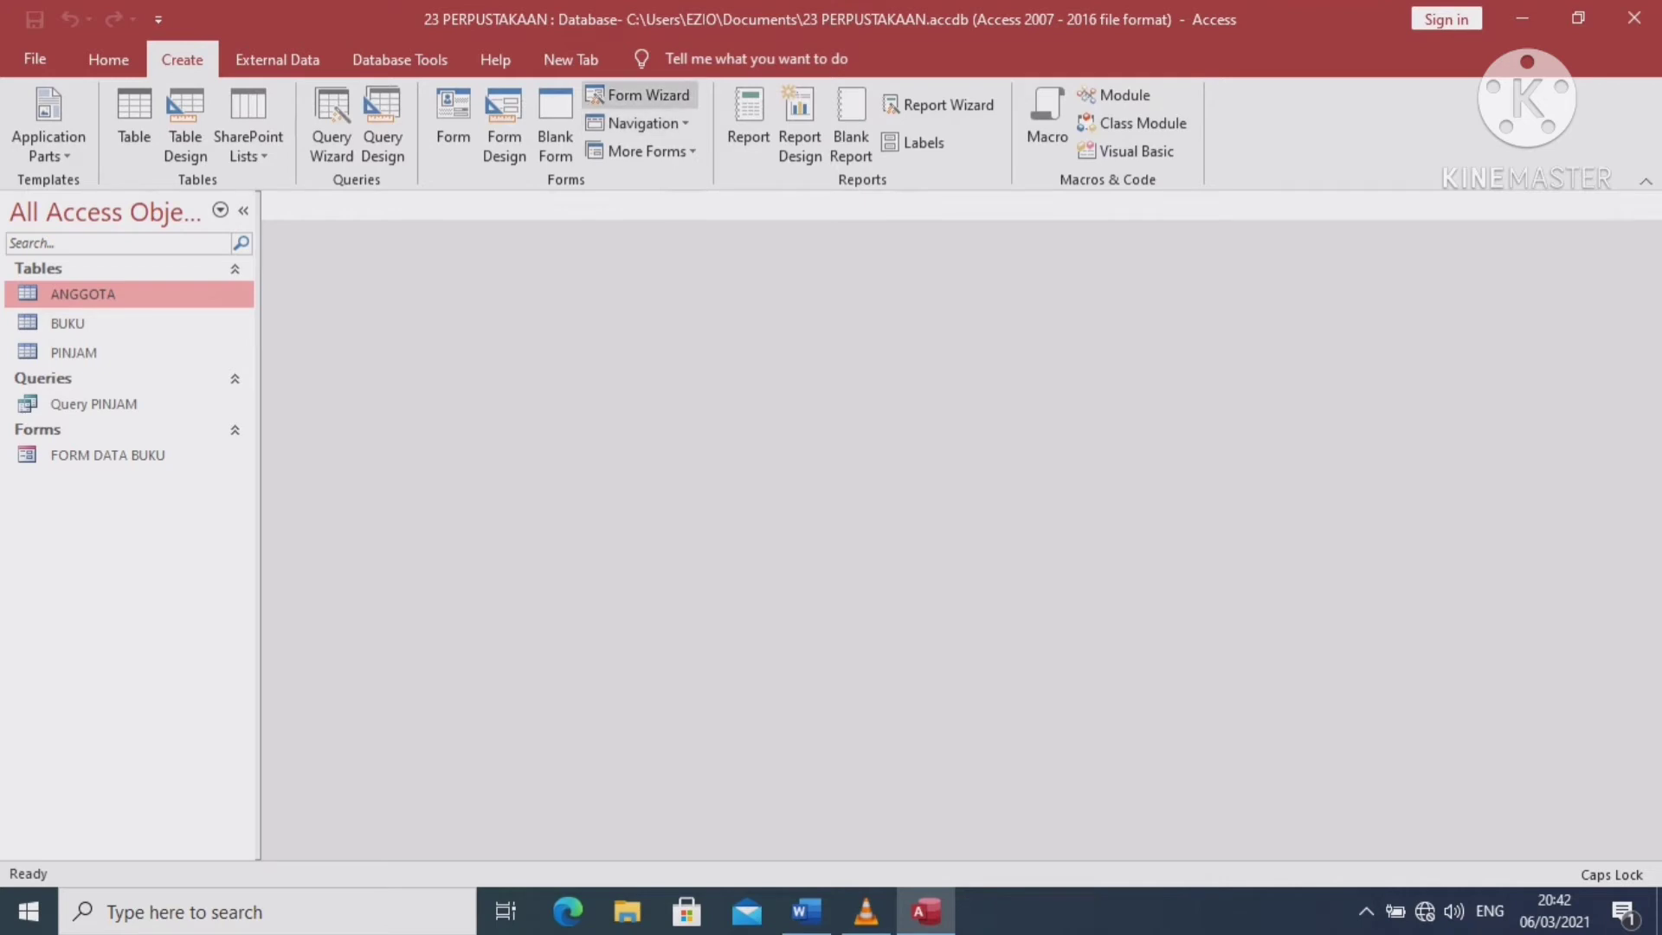
pyautogui.click(640, 94)
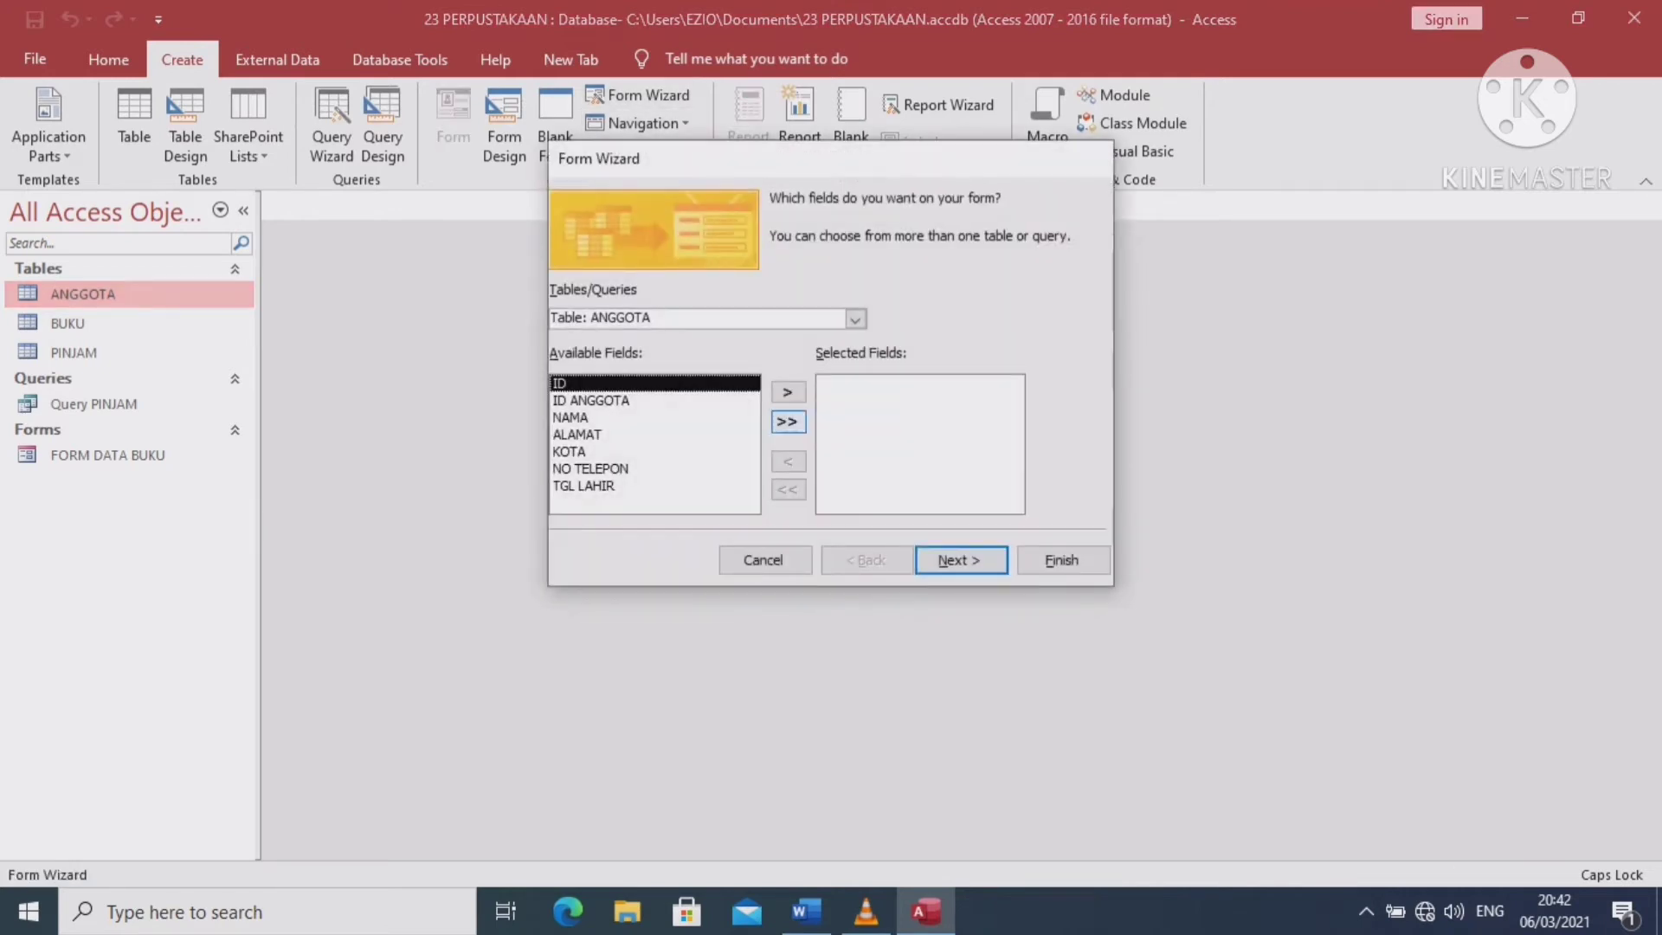
pyautogui.click(786, 422)
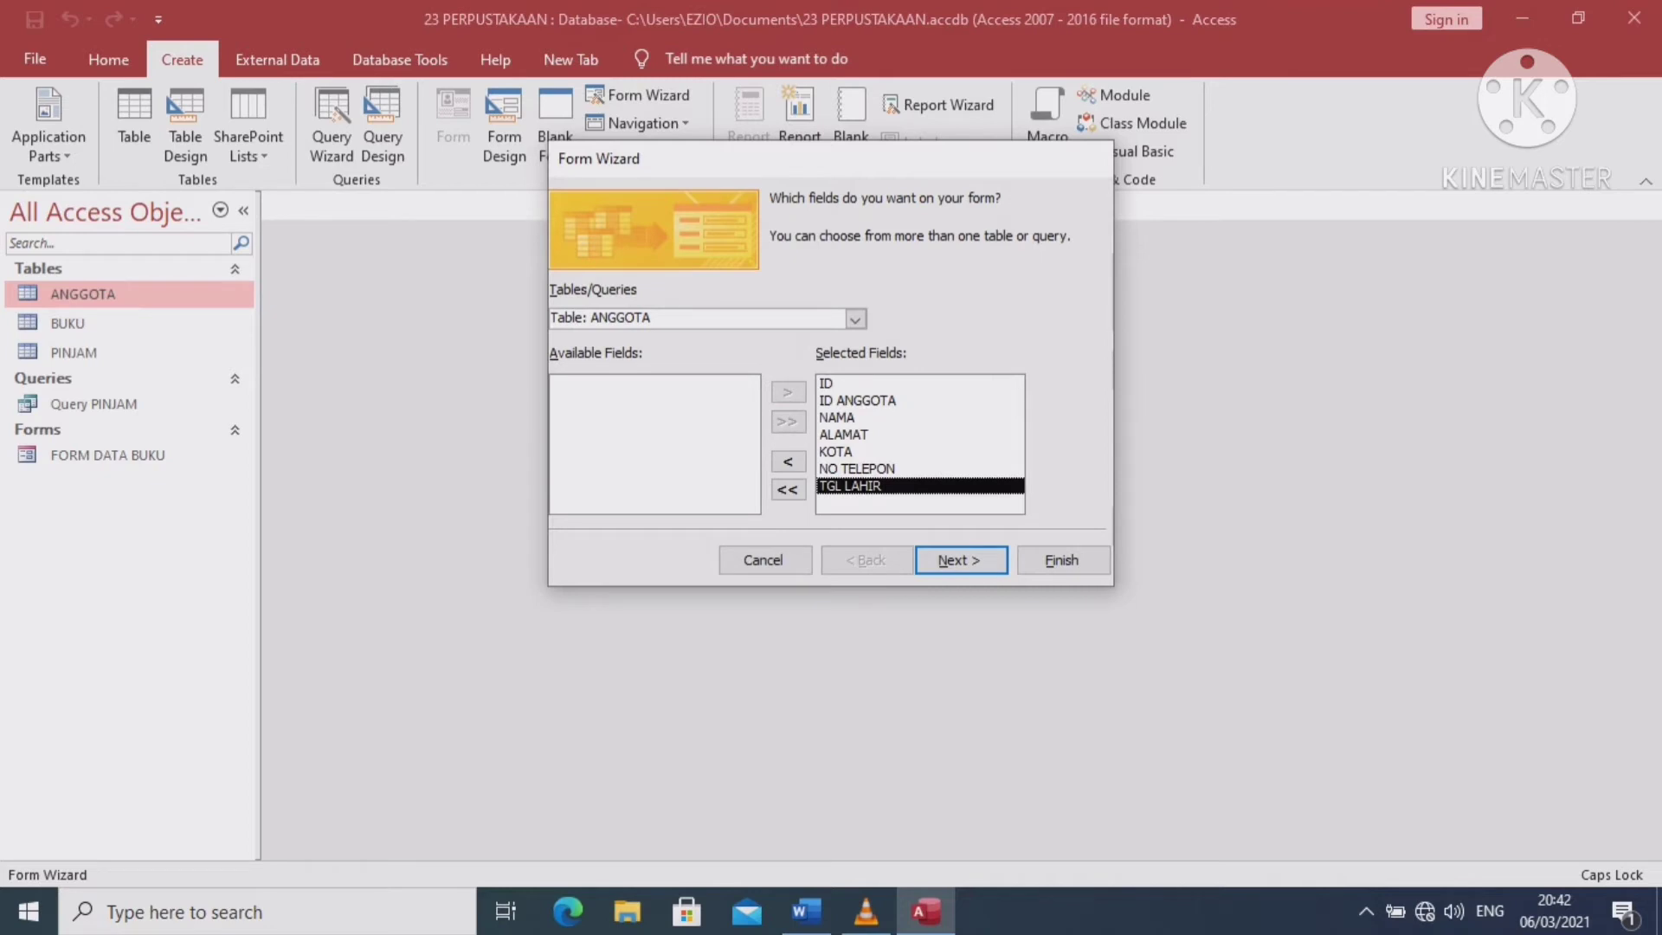
pyautogui.click(857, 383)
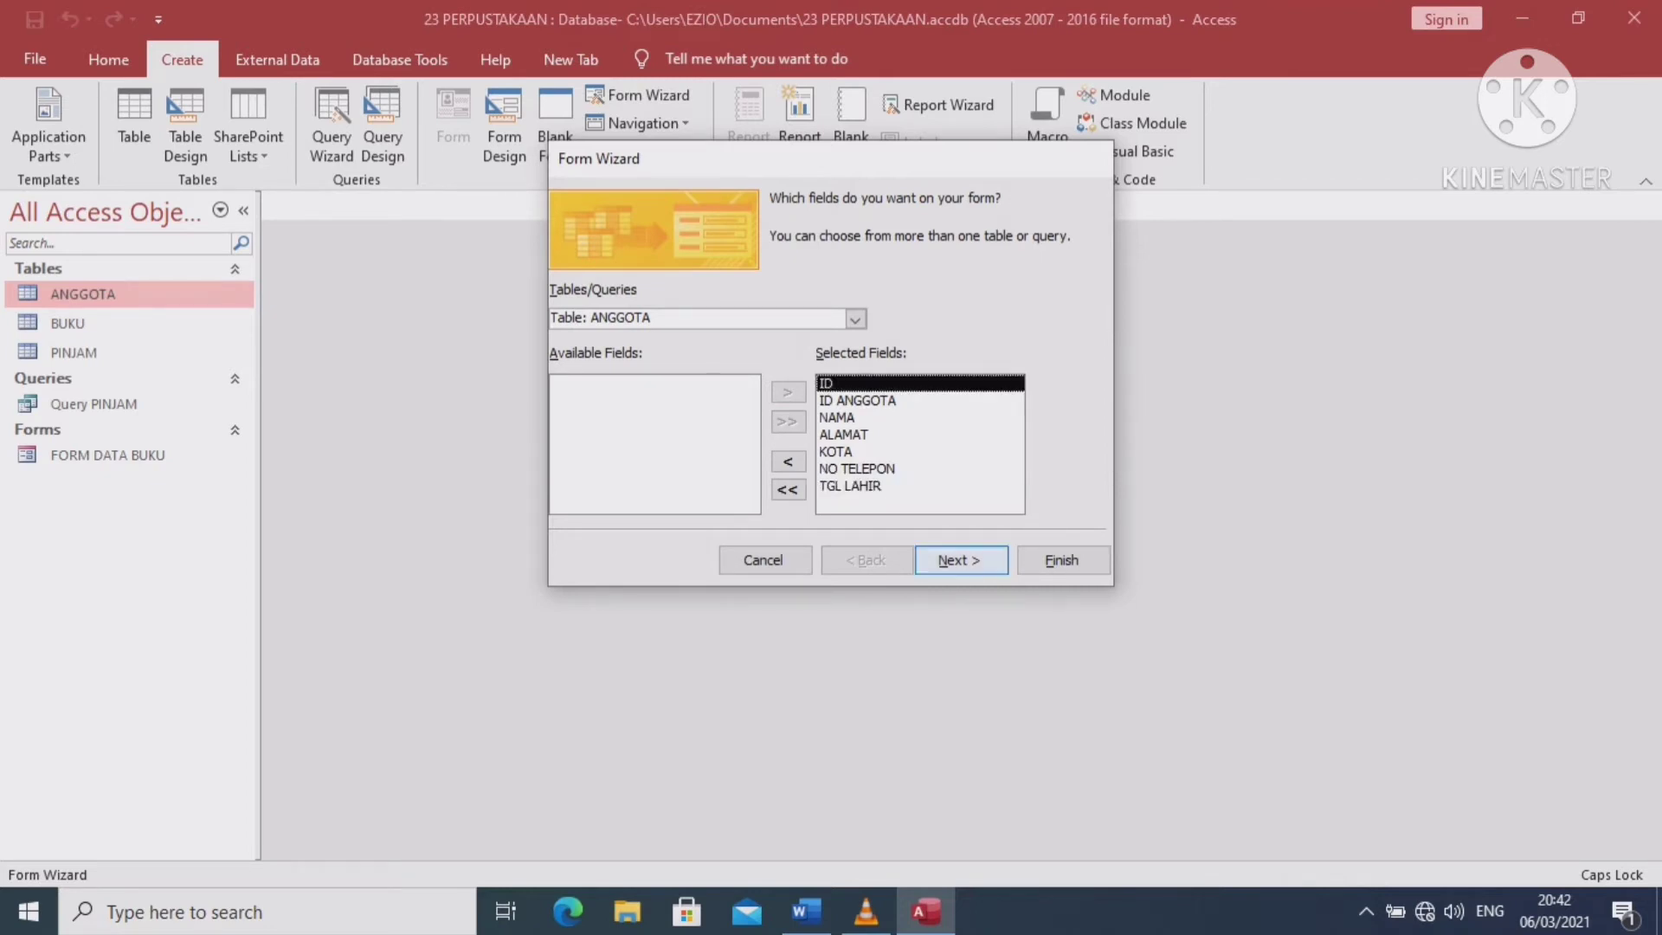
pyautogui.press('Return')
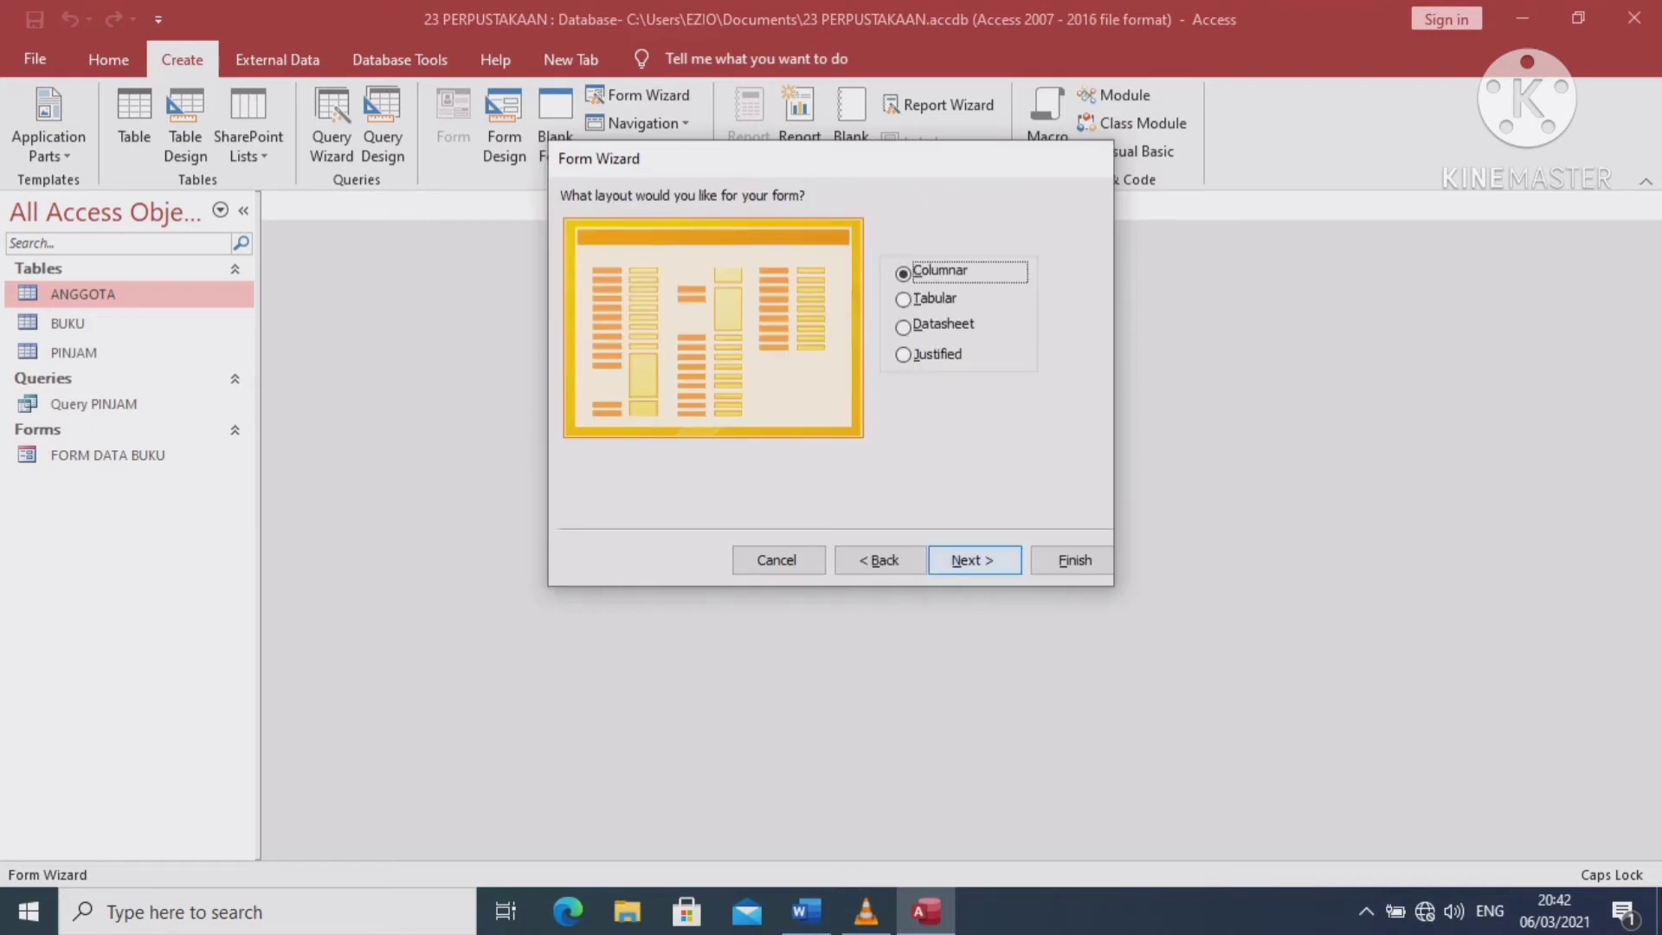
pyautogui.press('Return')
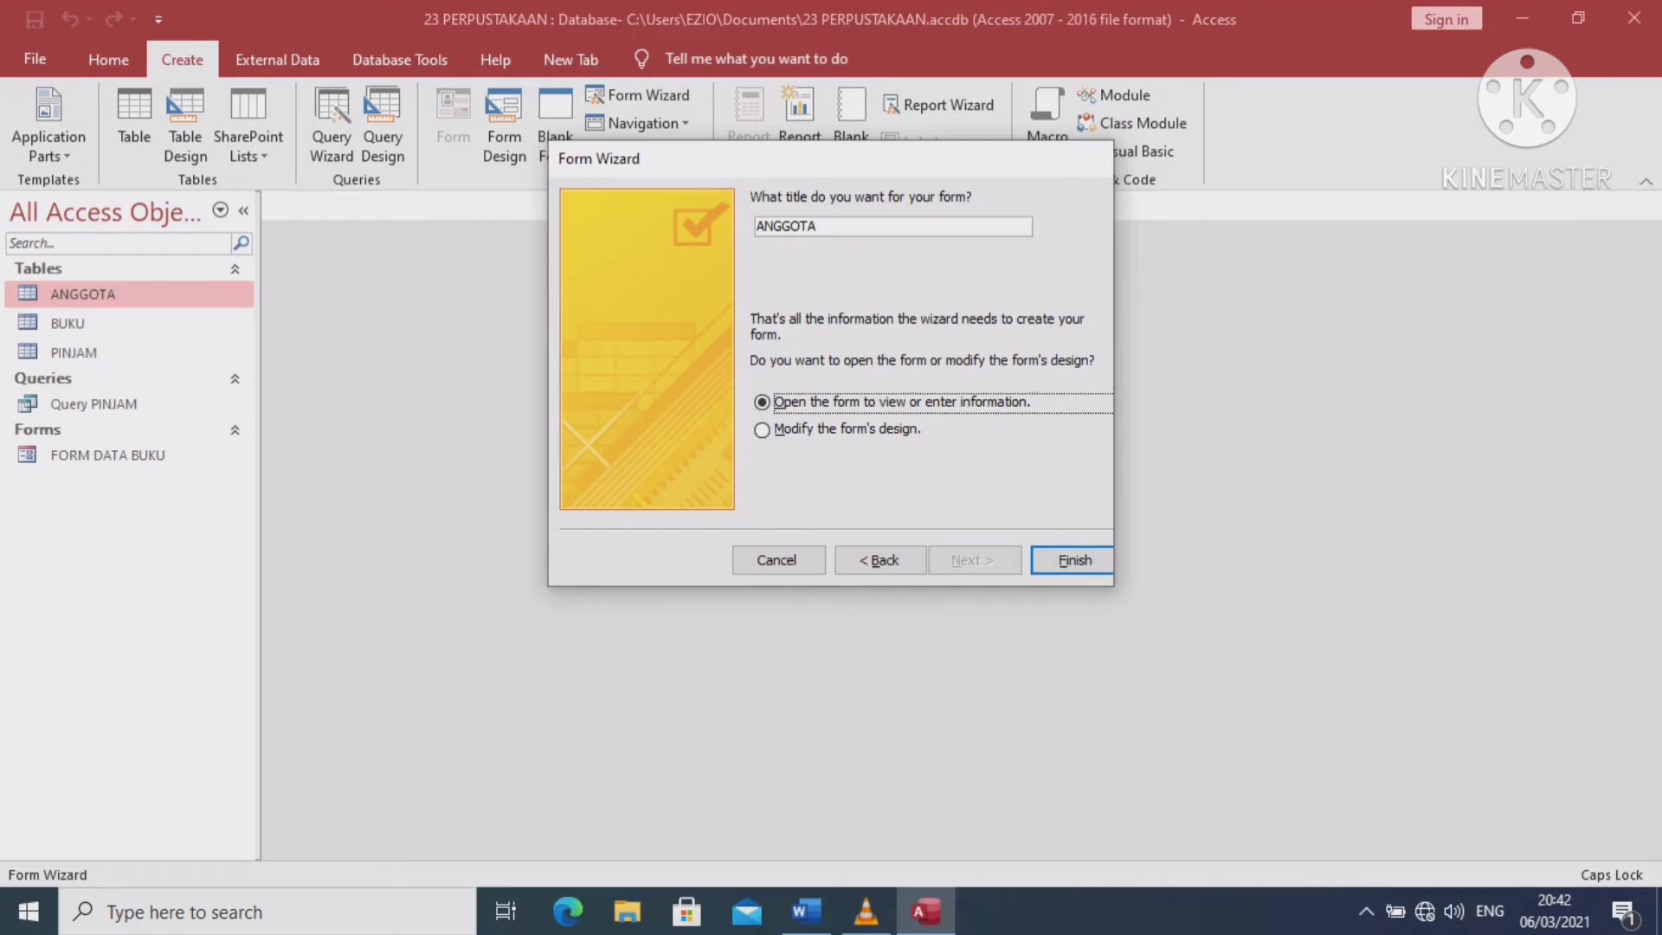
pyautogui.click(756, 226)
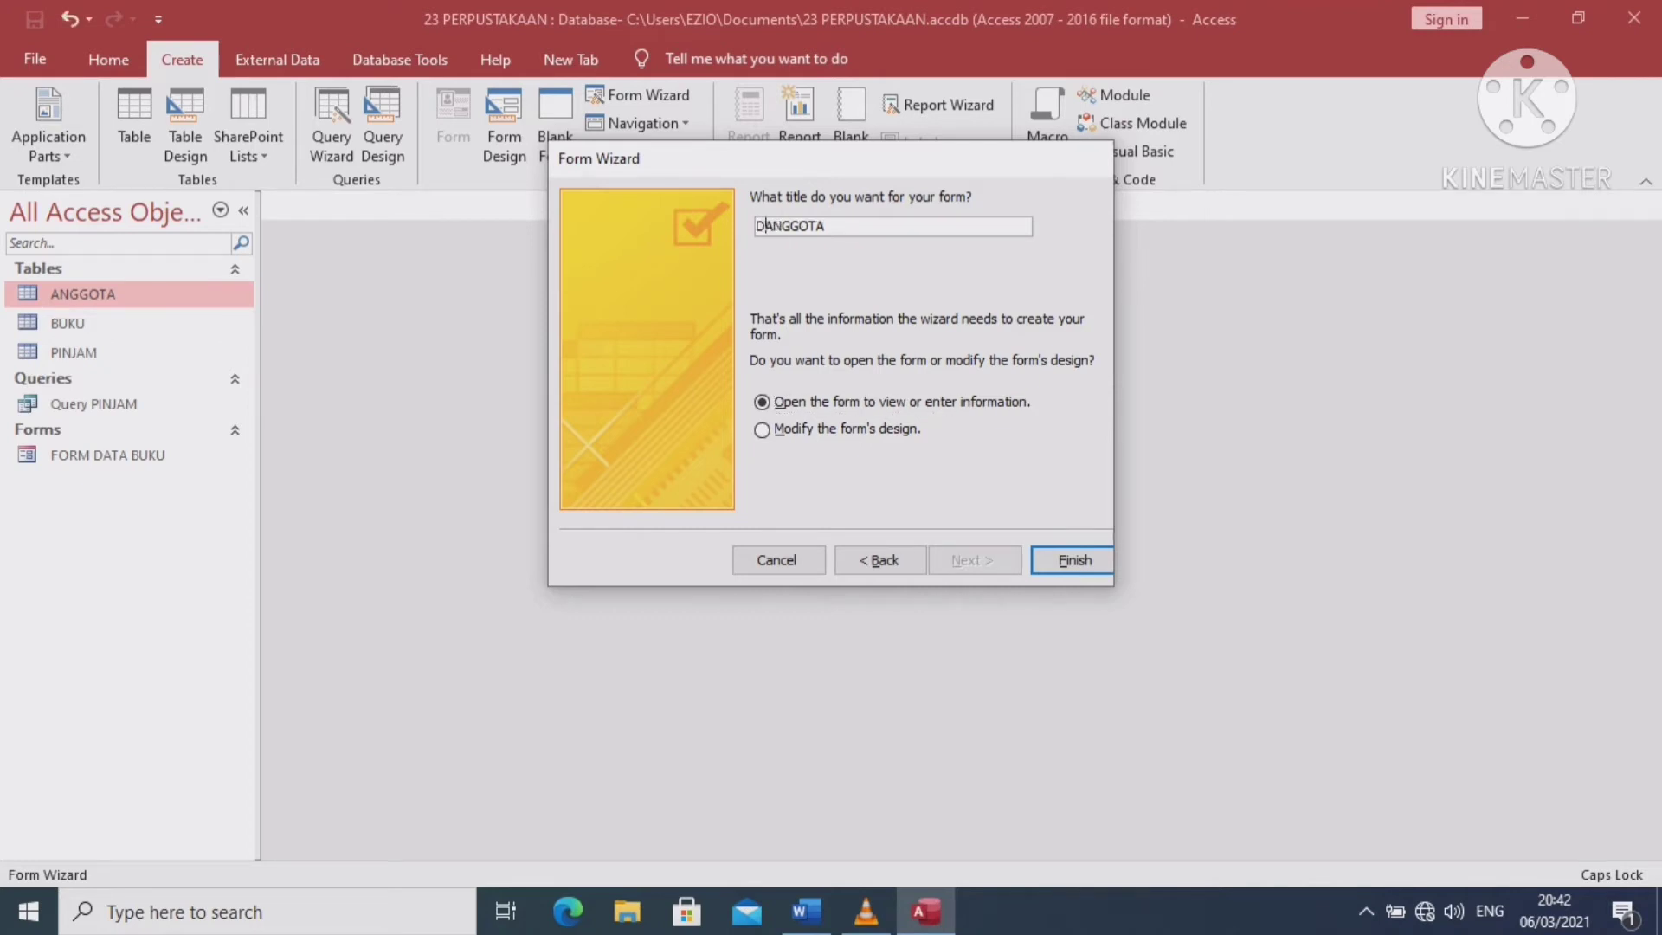
pyautogui.write('FORM DATA')
pyautogui.press('Return')
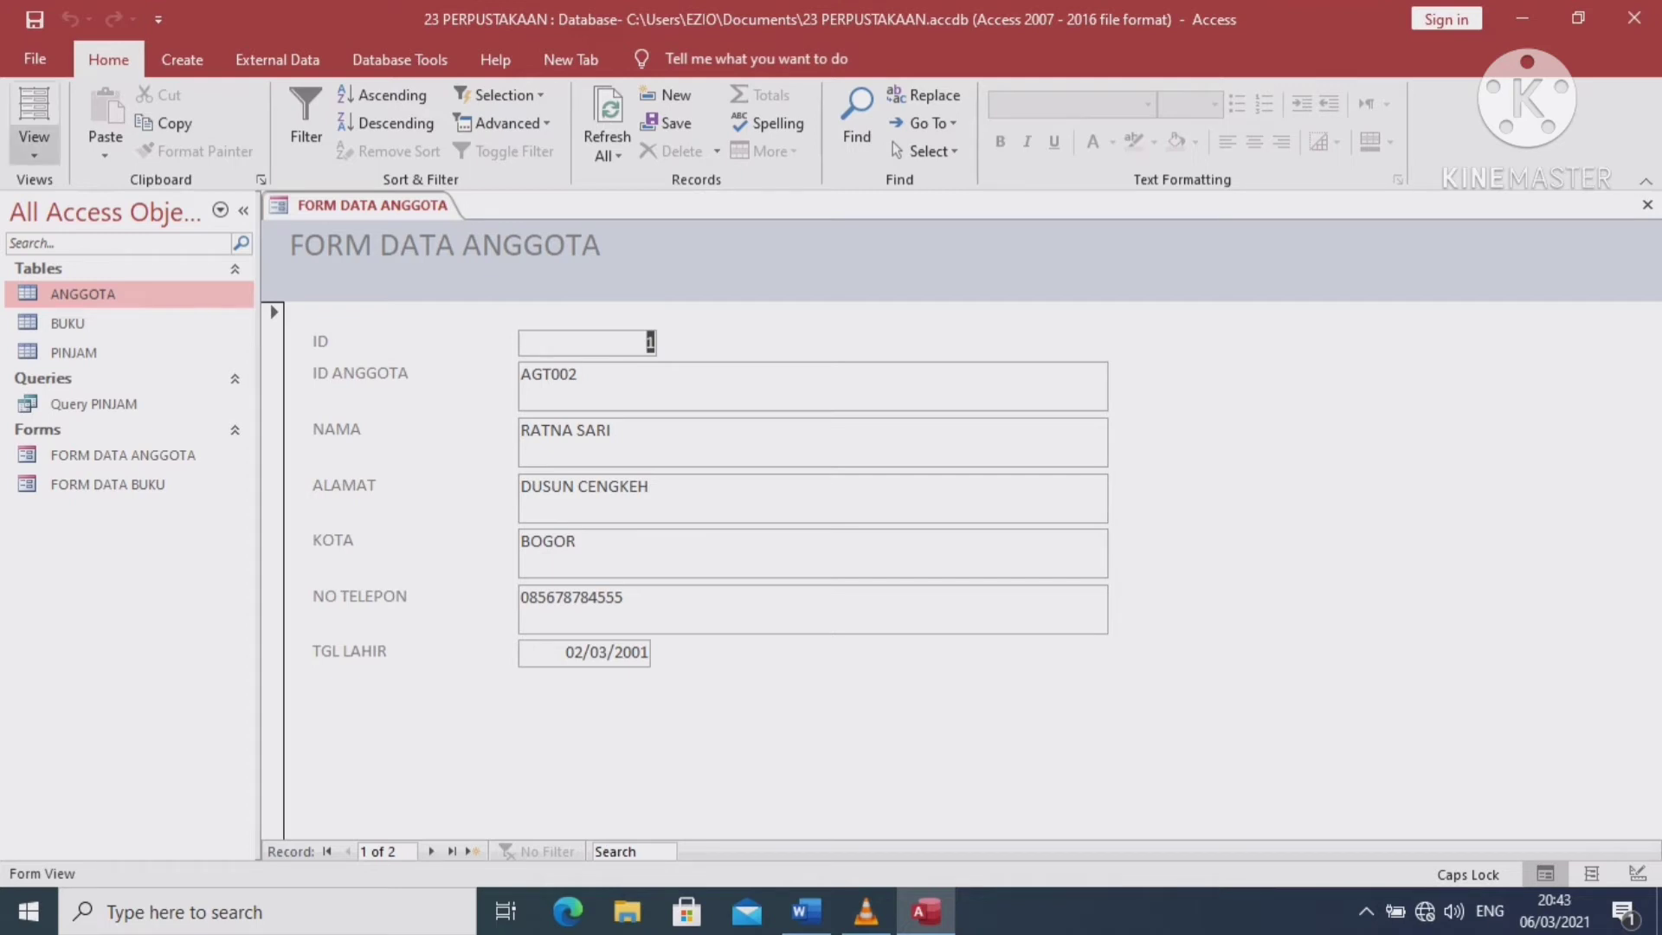
# Enlarge FORM DATA ANGGOTA's Form Footer in Design View, then open the BUKU table
pyautogui.click(34, 149)
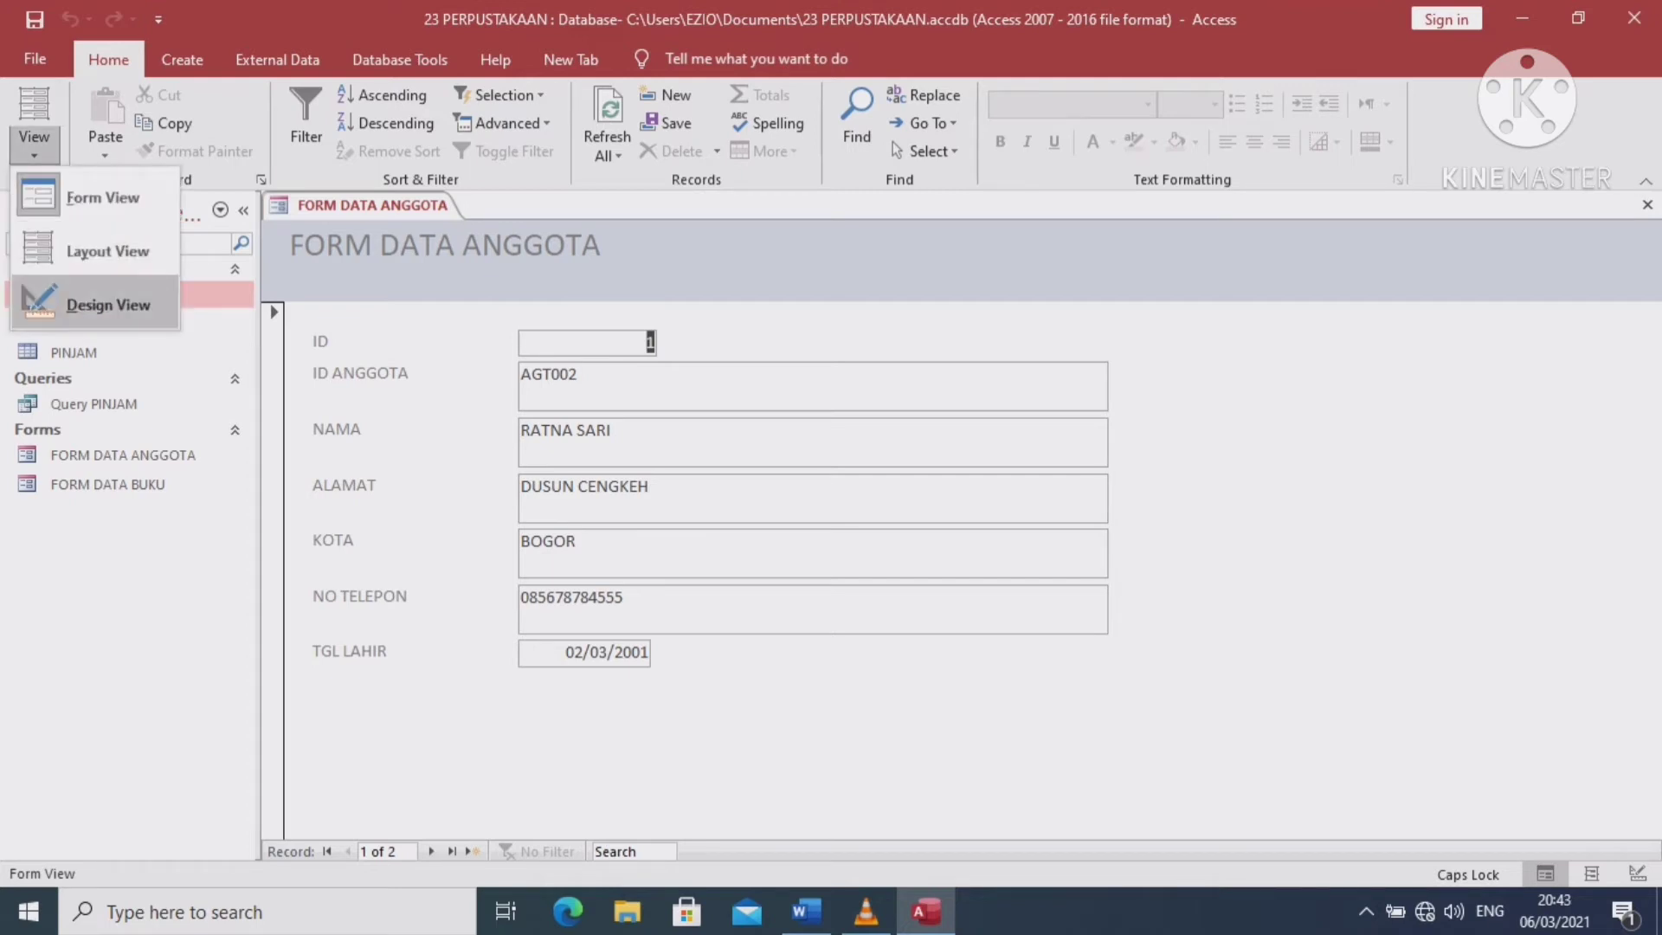
pyautogui.click(108, 305)
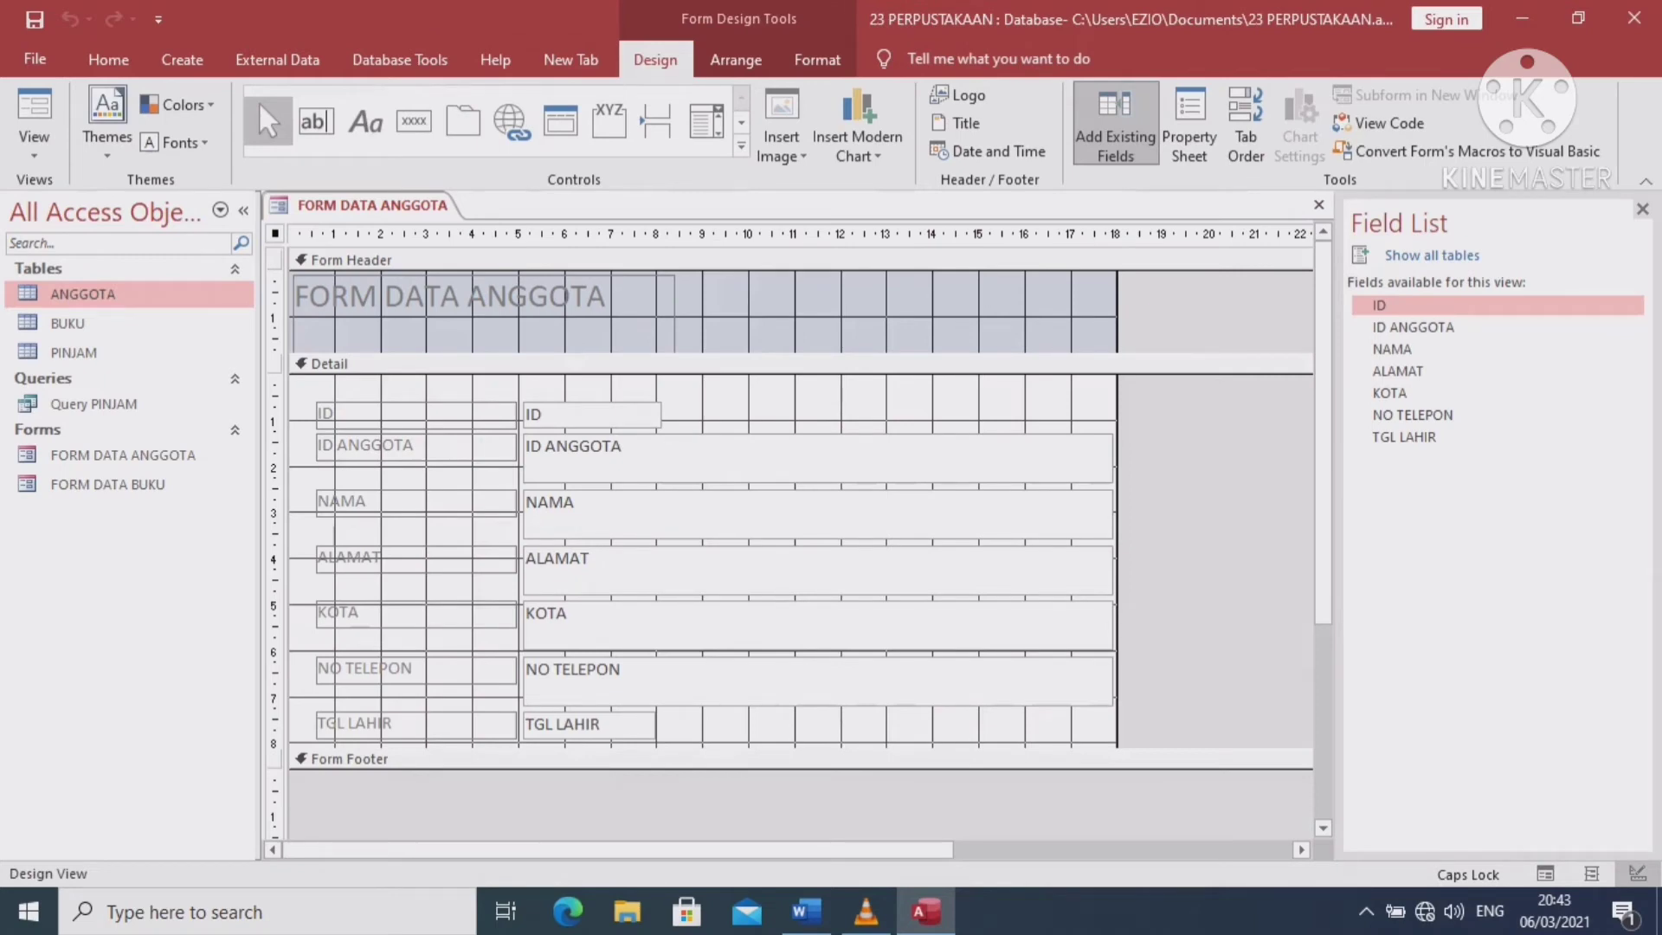
pyautogui.moveTo(606, 770); pyautogui.dragTo(606, 824)
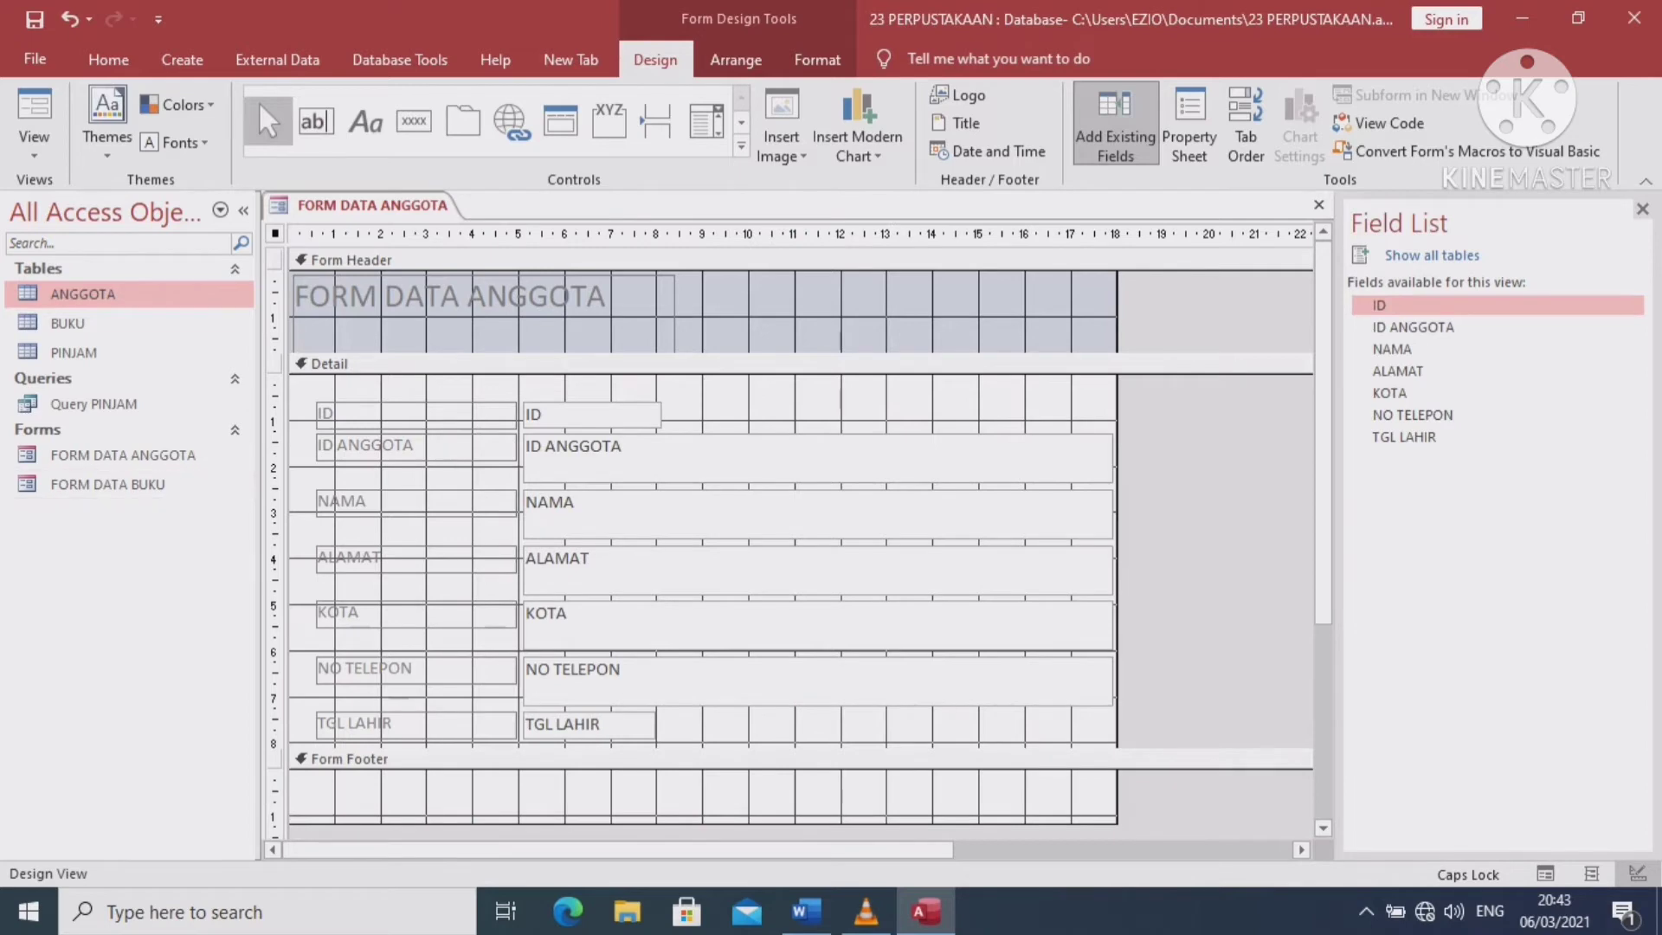
pyautogui.click(68, 323)
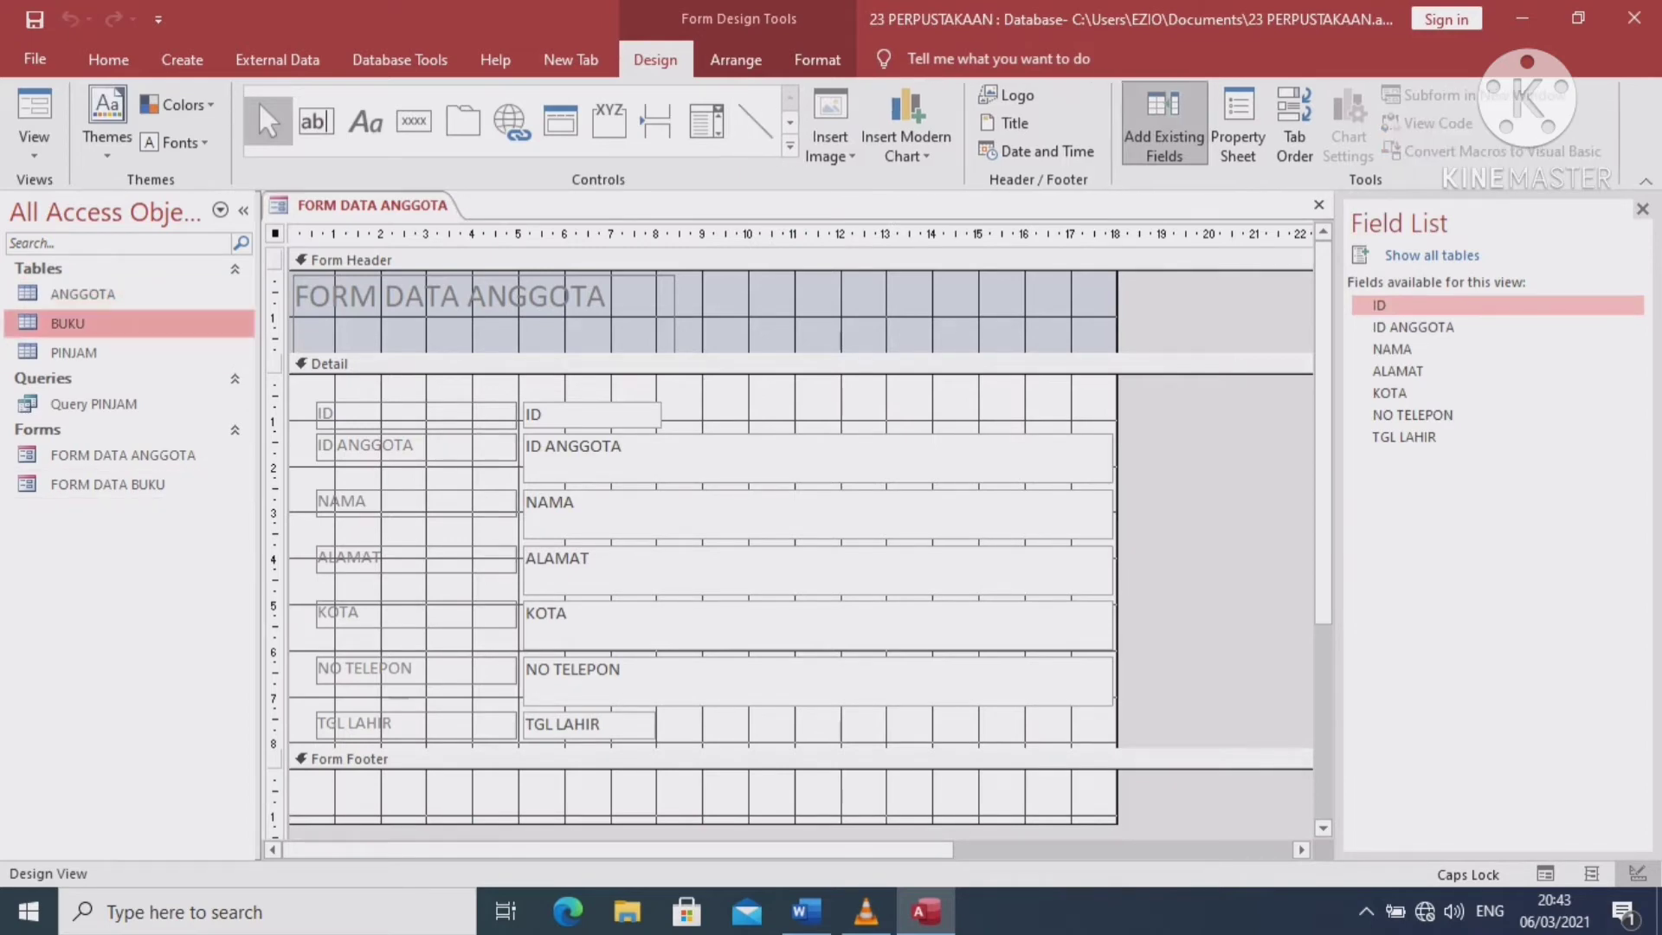
pyautogui.press('Return')
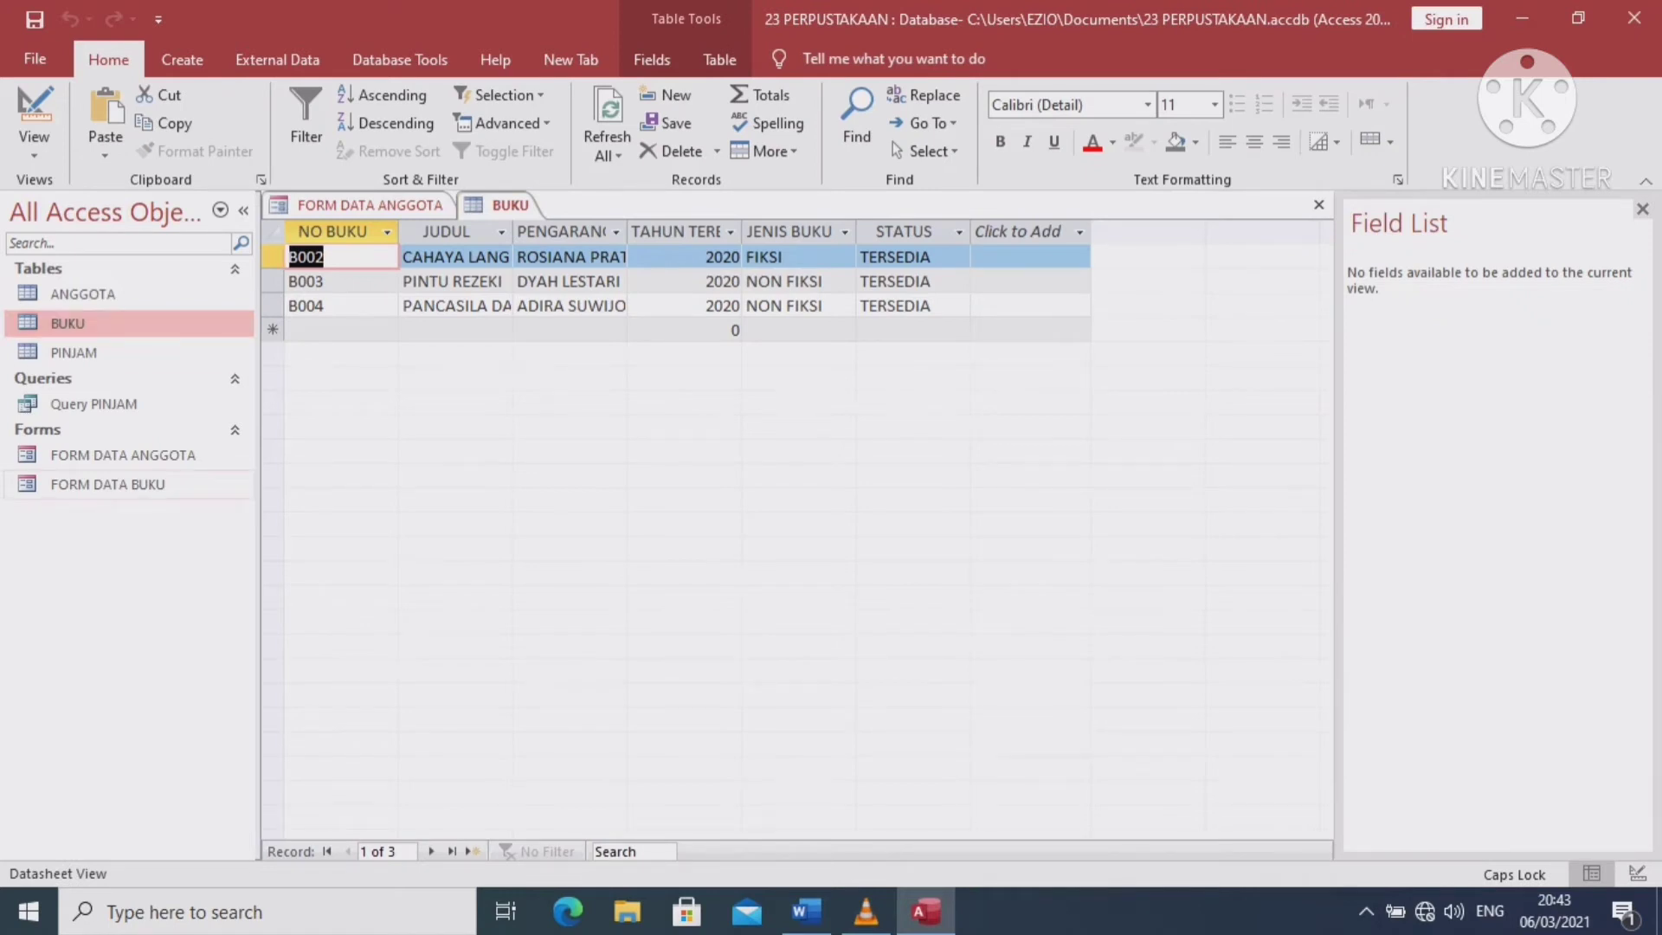
# Open FORM DATA BUKU in Design View and copy its four footer buttons
pyautogui.doubleClick(107, 485)
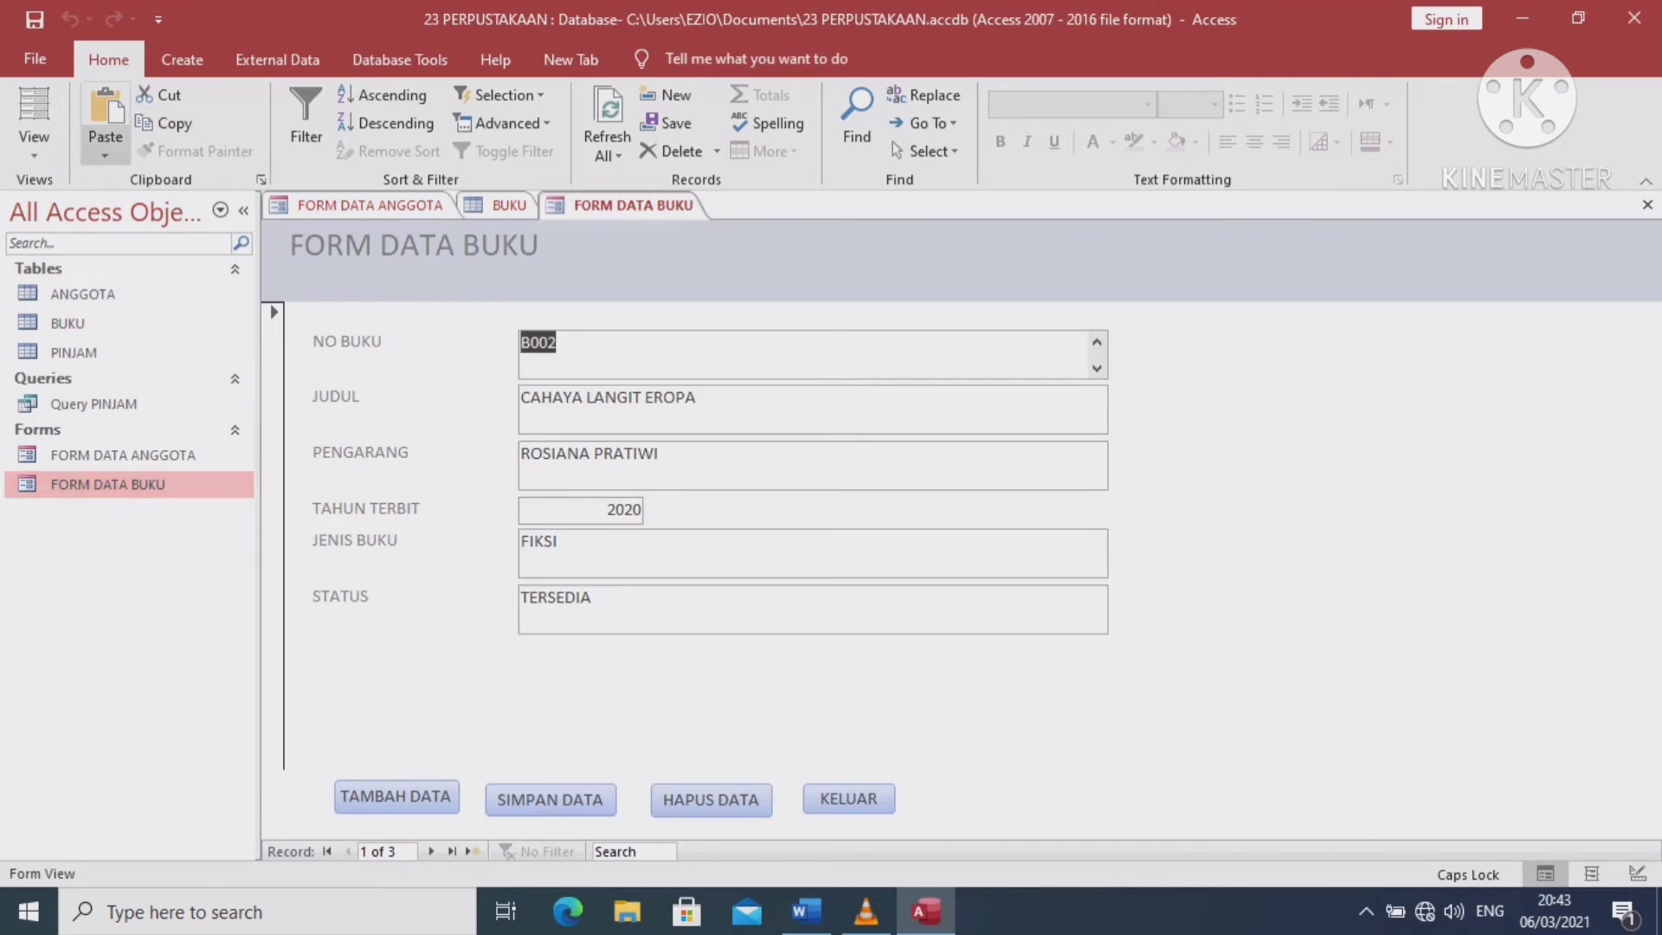
pyautogui.click(33, 146)
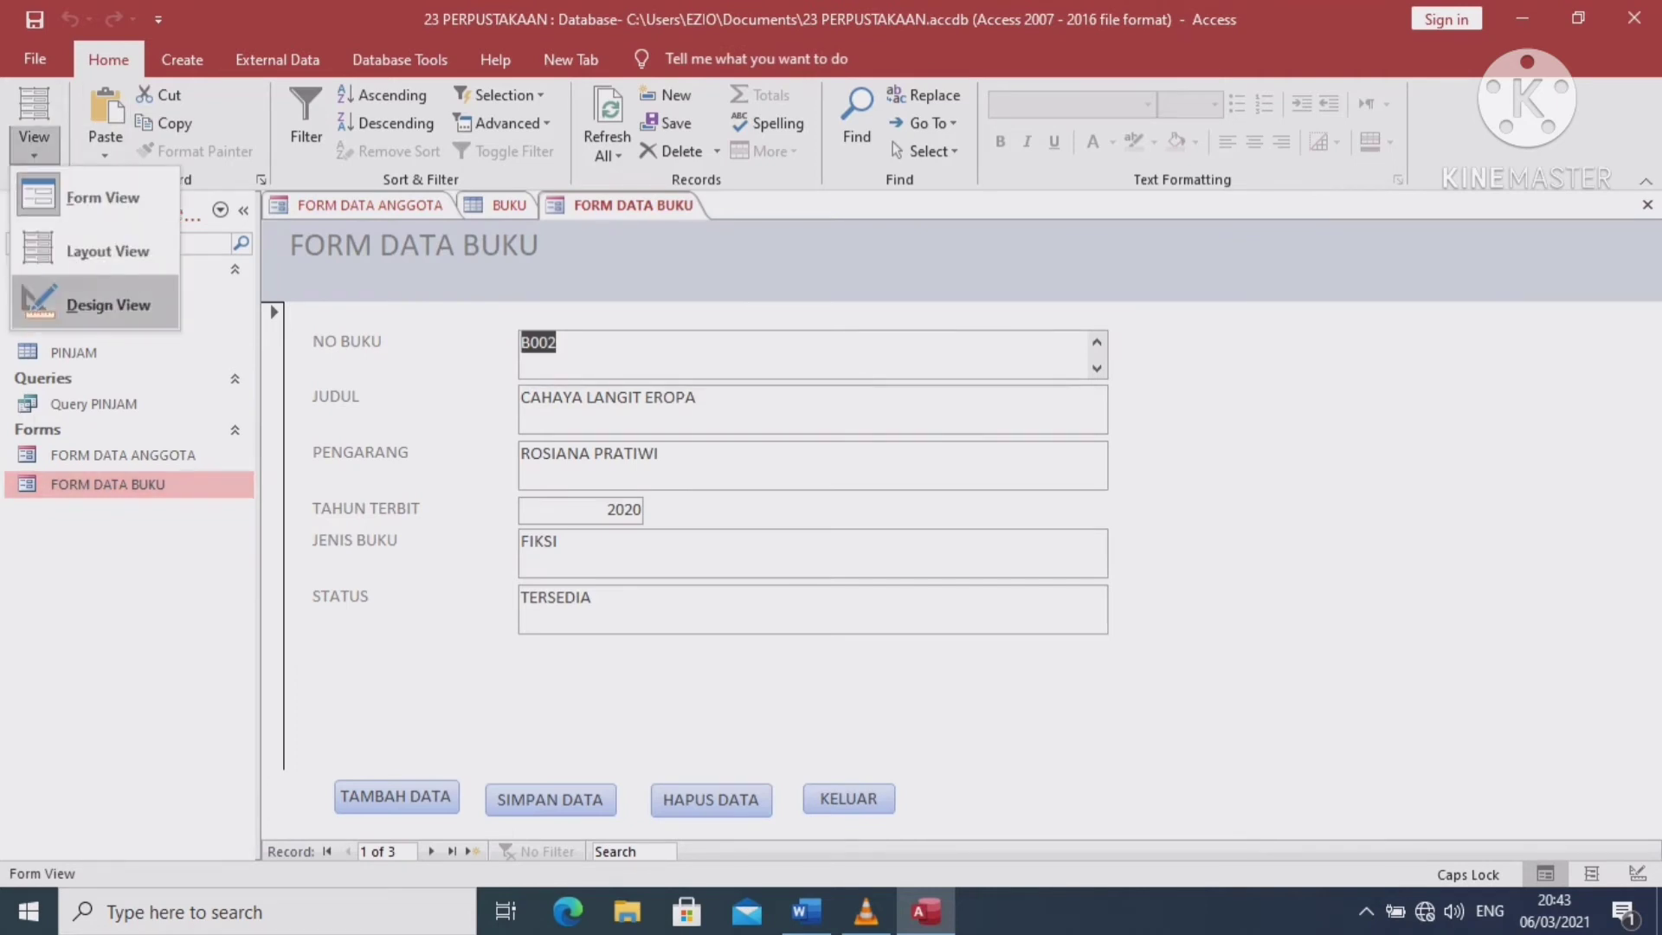
pyautogui.click(97, 303)
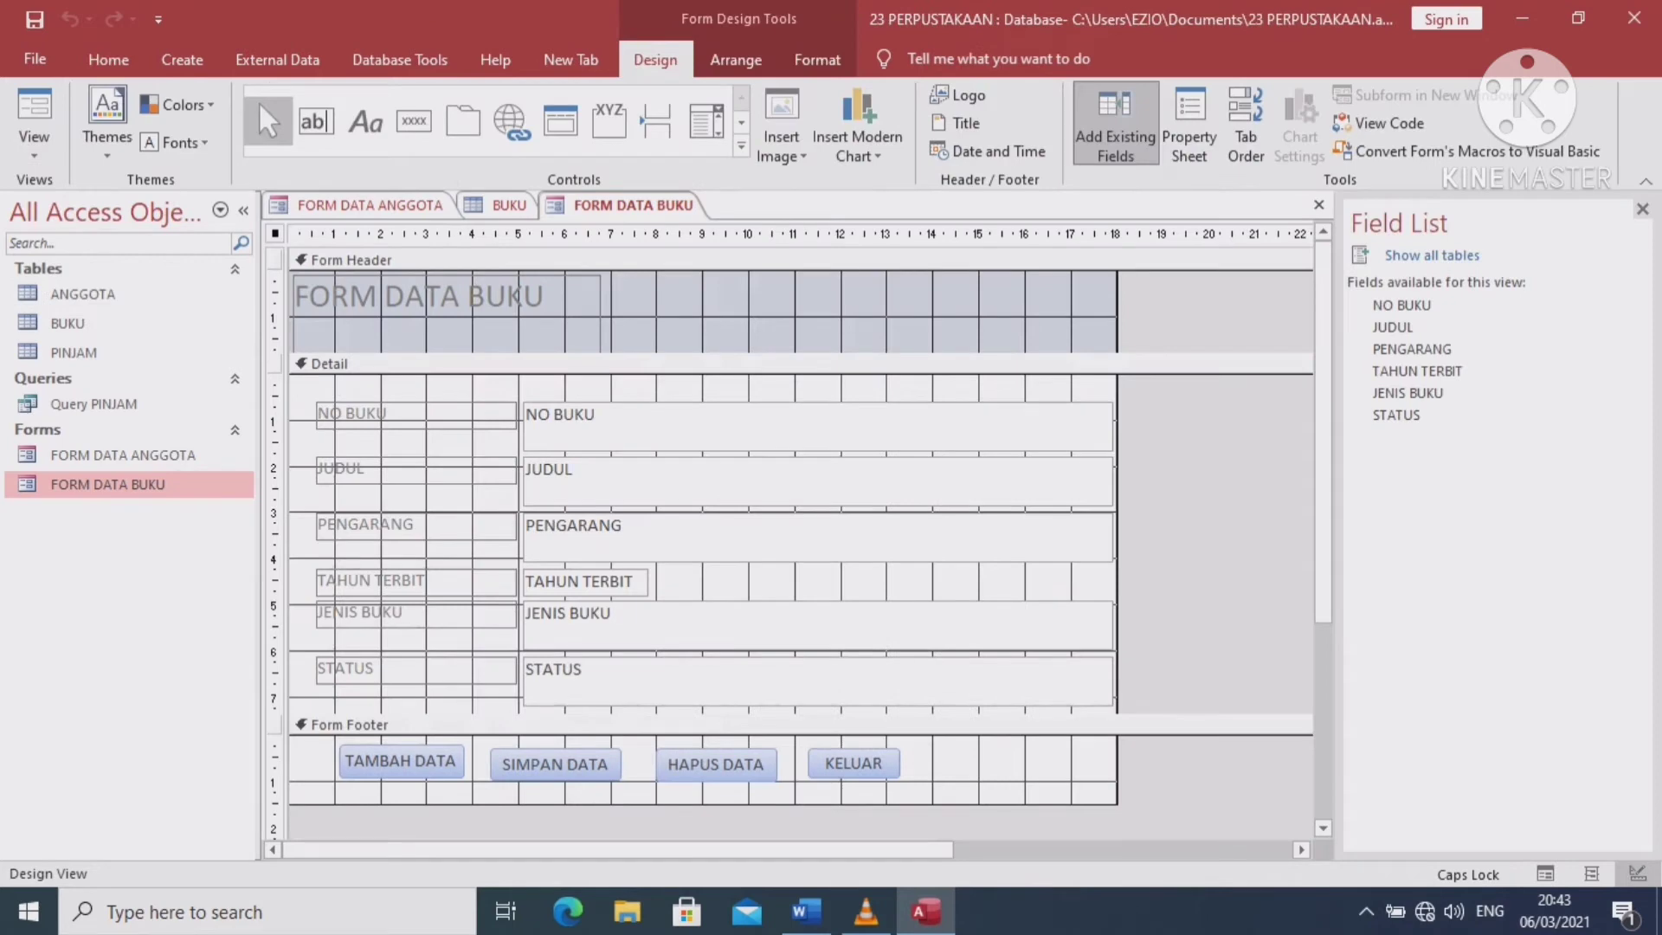
pyautogui.moveTo(323, 745); pyautogui.dragTo(909, 780)
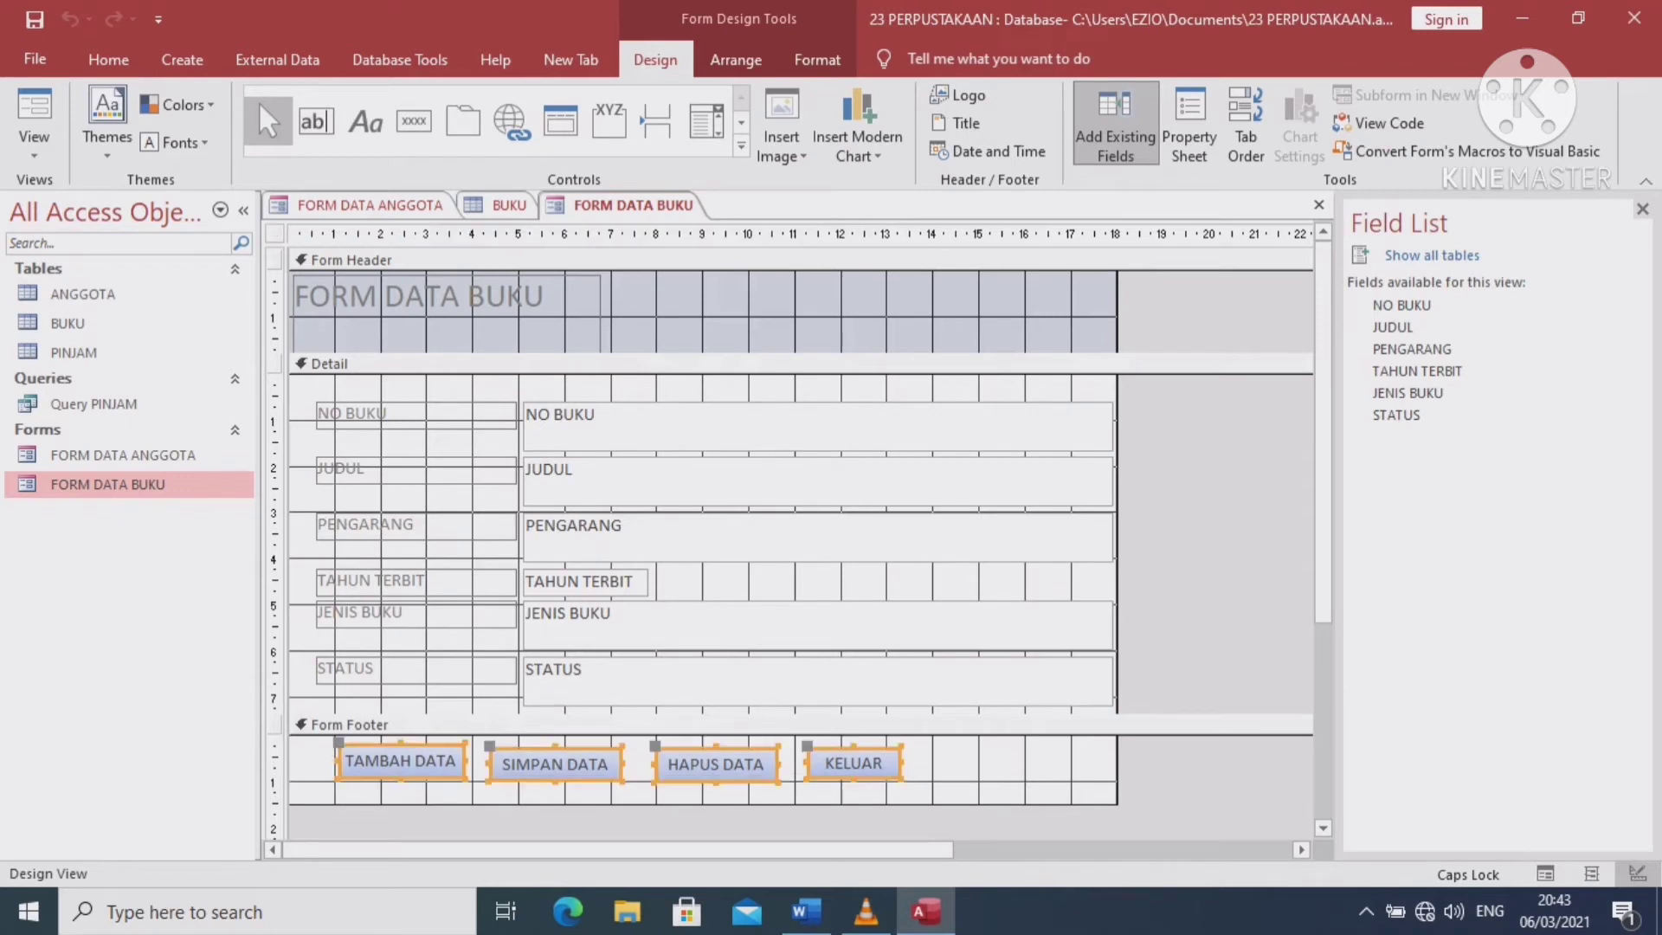
pyautogui.rightClick(877, 774)
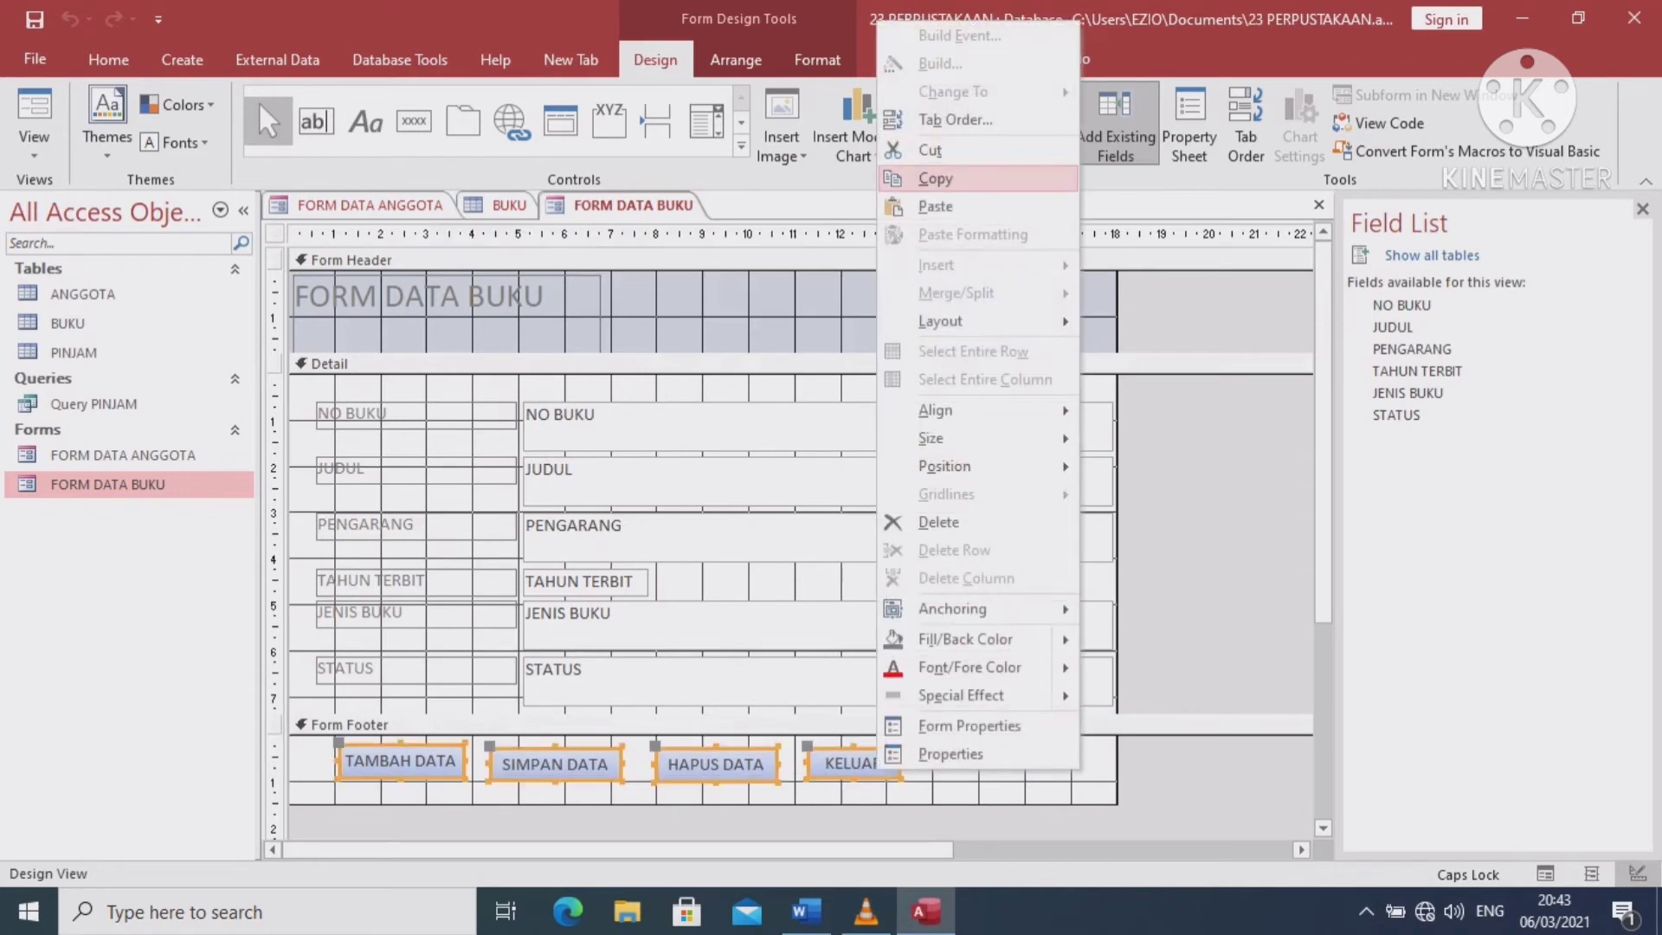
pyautogui.click(935, 178)
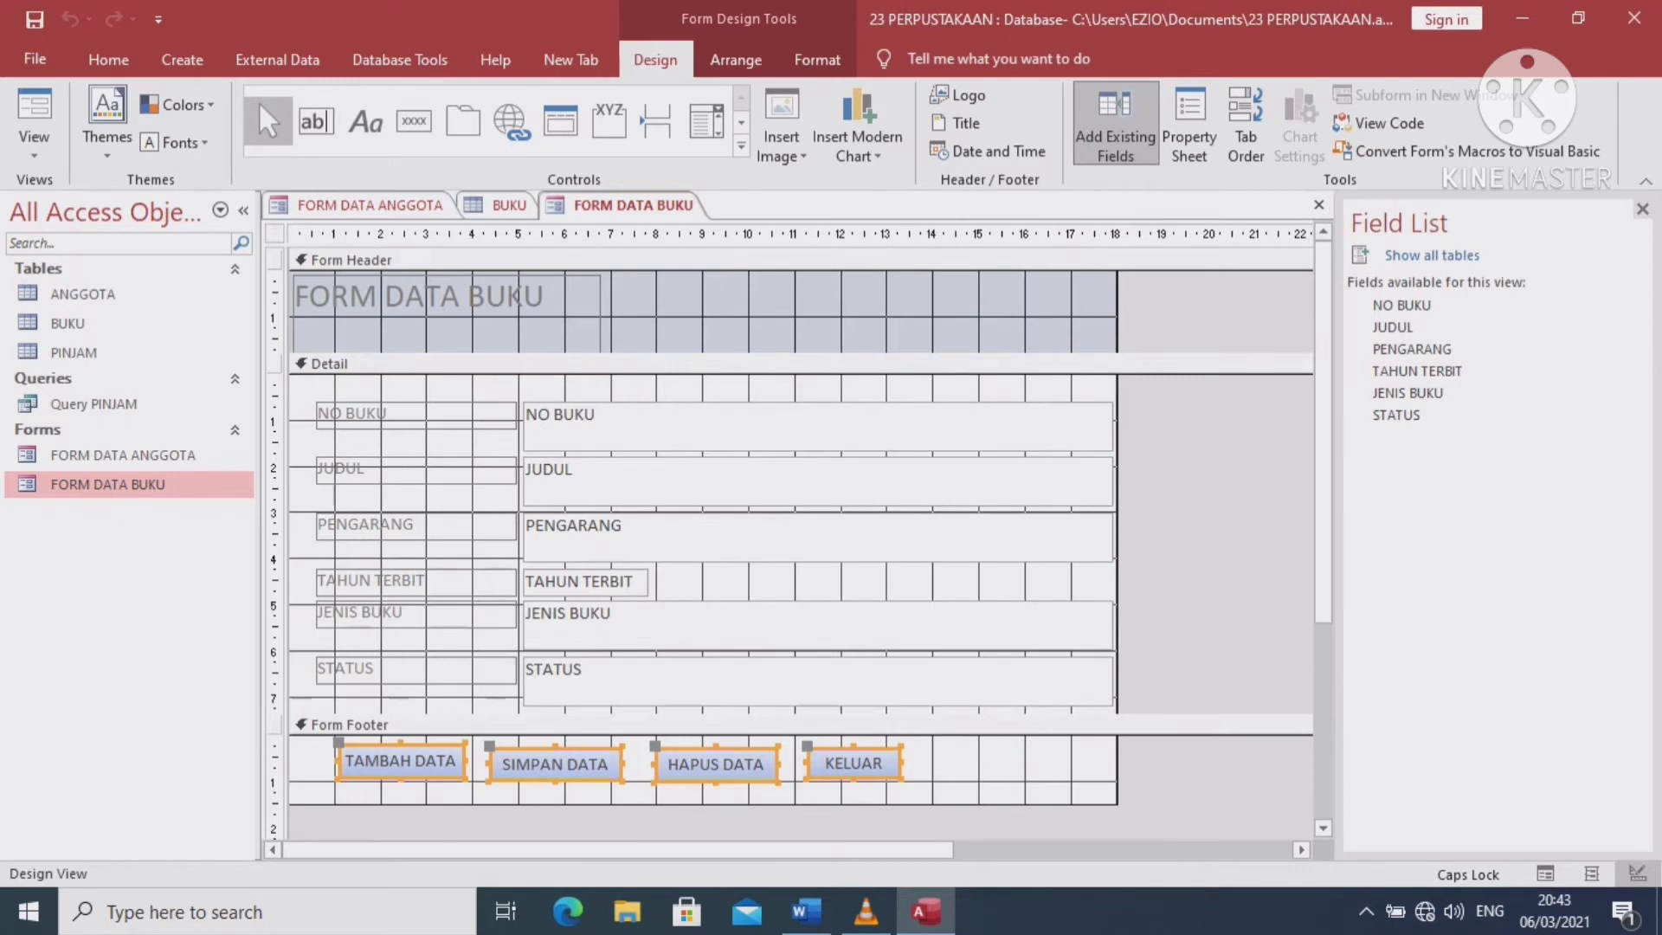
pyautogui.moveTo(854, 746); pyautogui.dragTo(853, 748)
# Paste the four buttons into FORM DATA ANGGOTA's footer, then open the PINJAM table
pyautogui.doubleClick(123, 454)
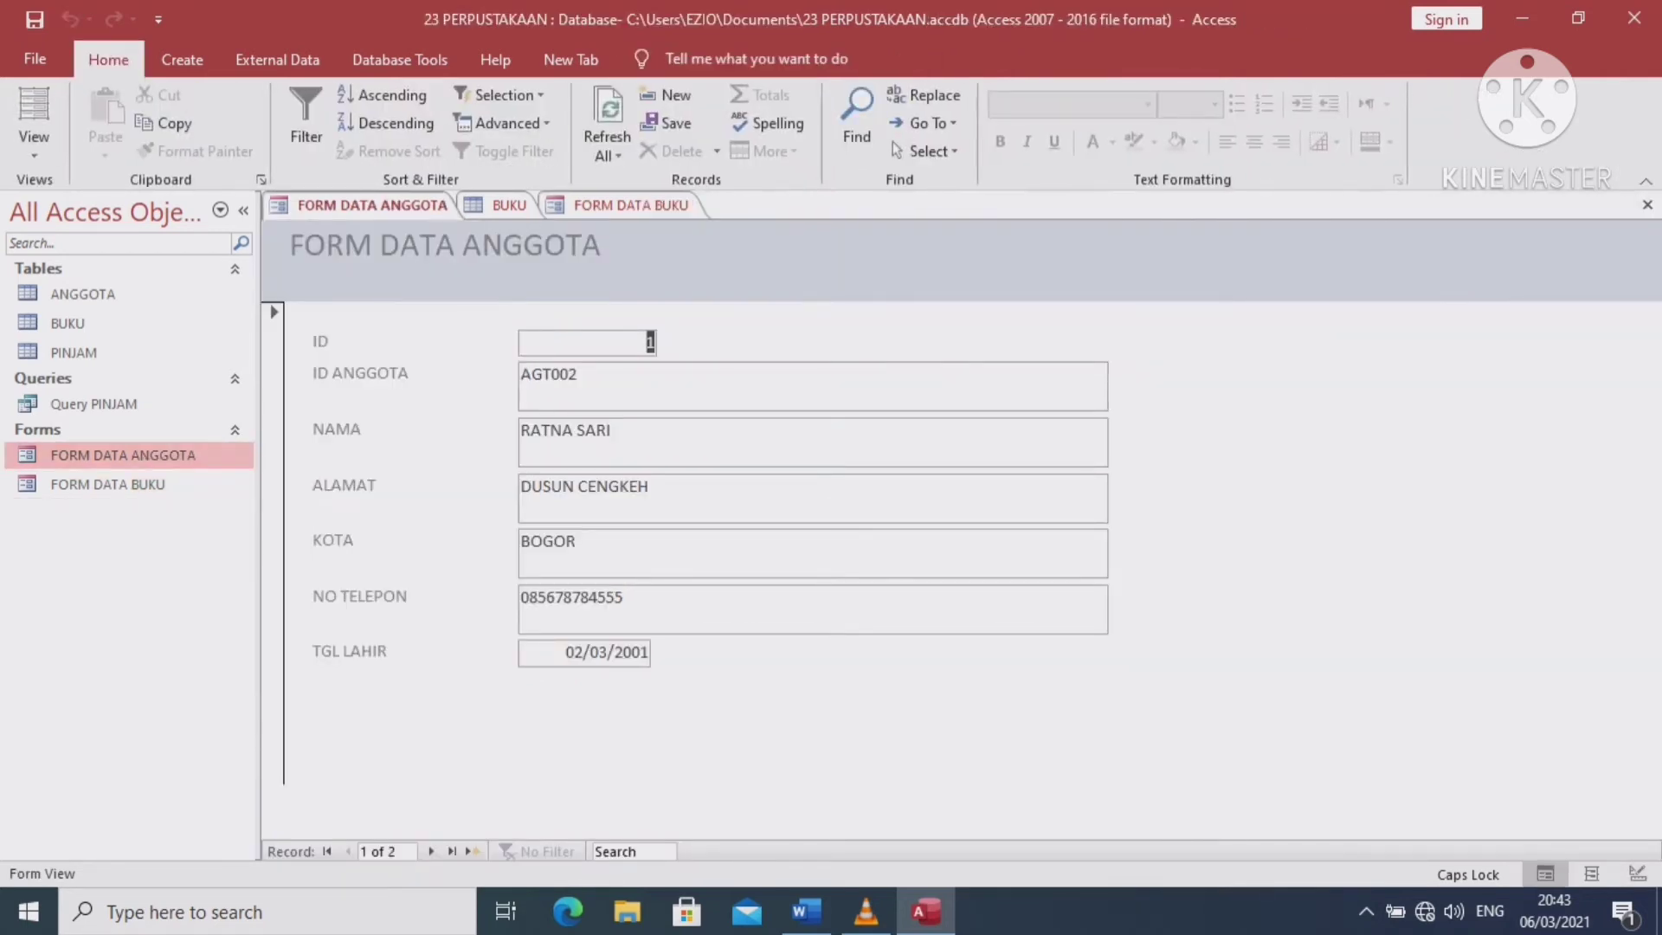
pyautogui.click(34, 147)
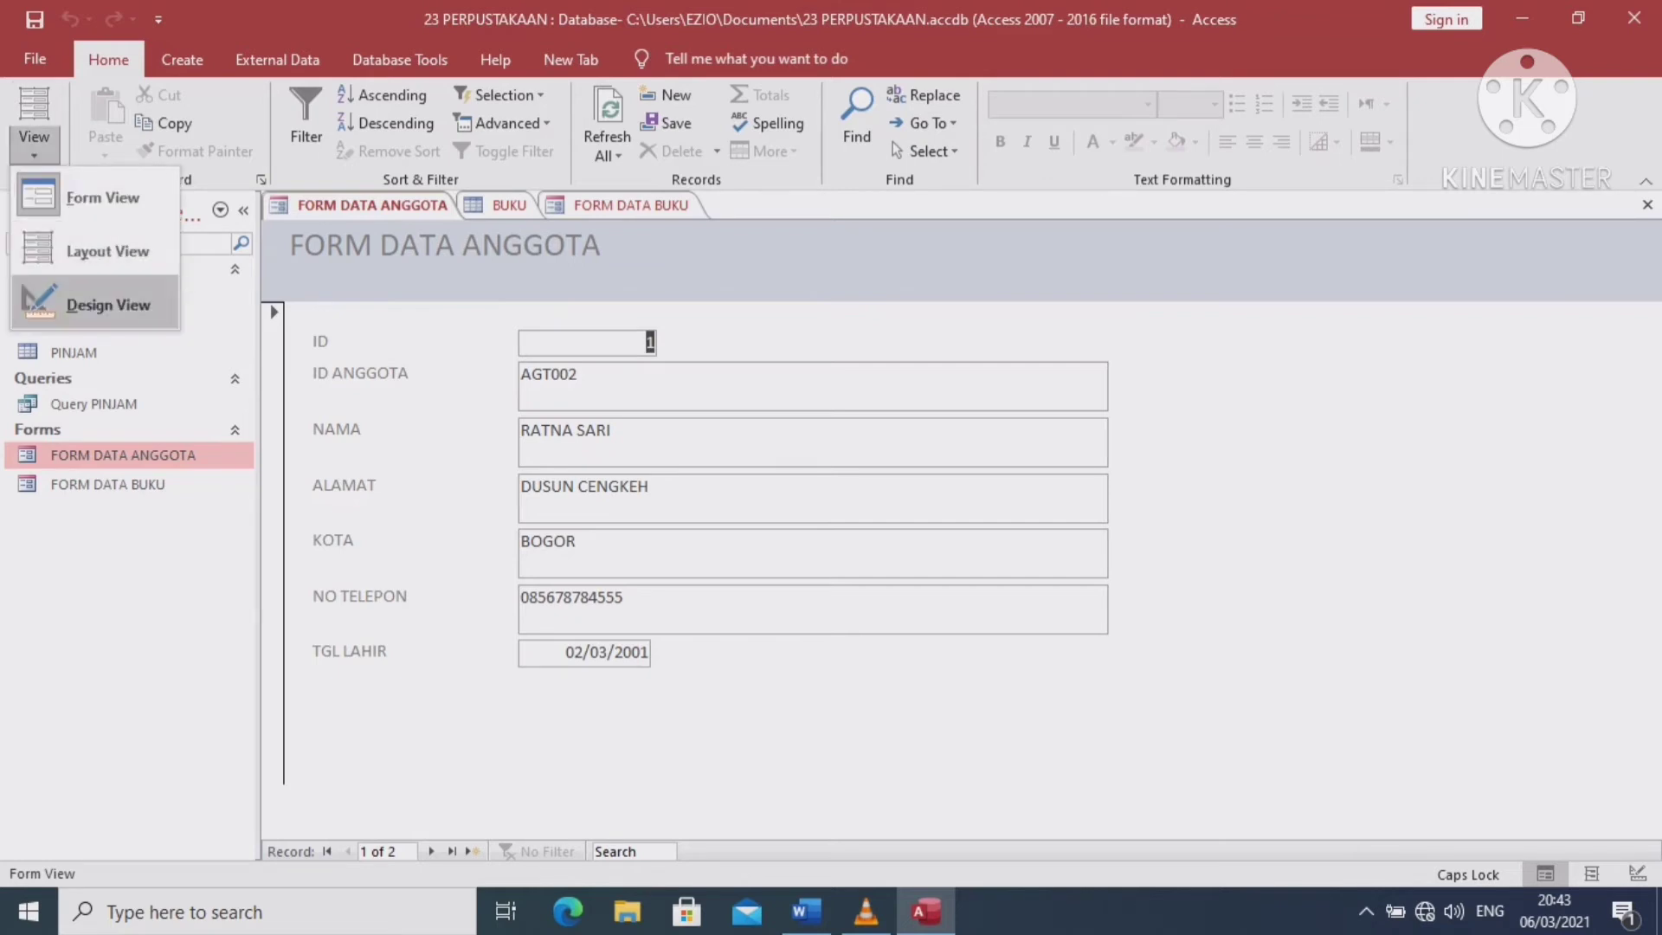
pyautogui.click(96, 303)
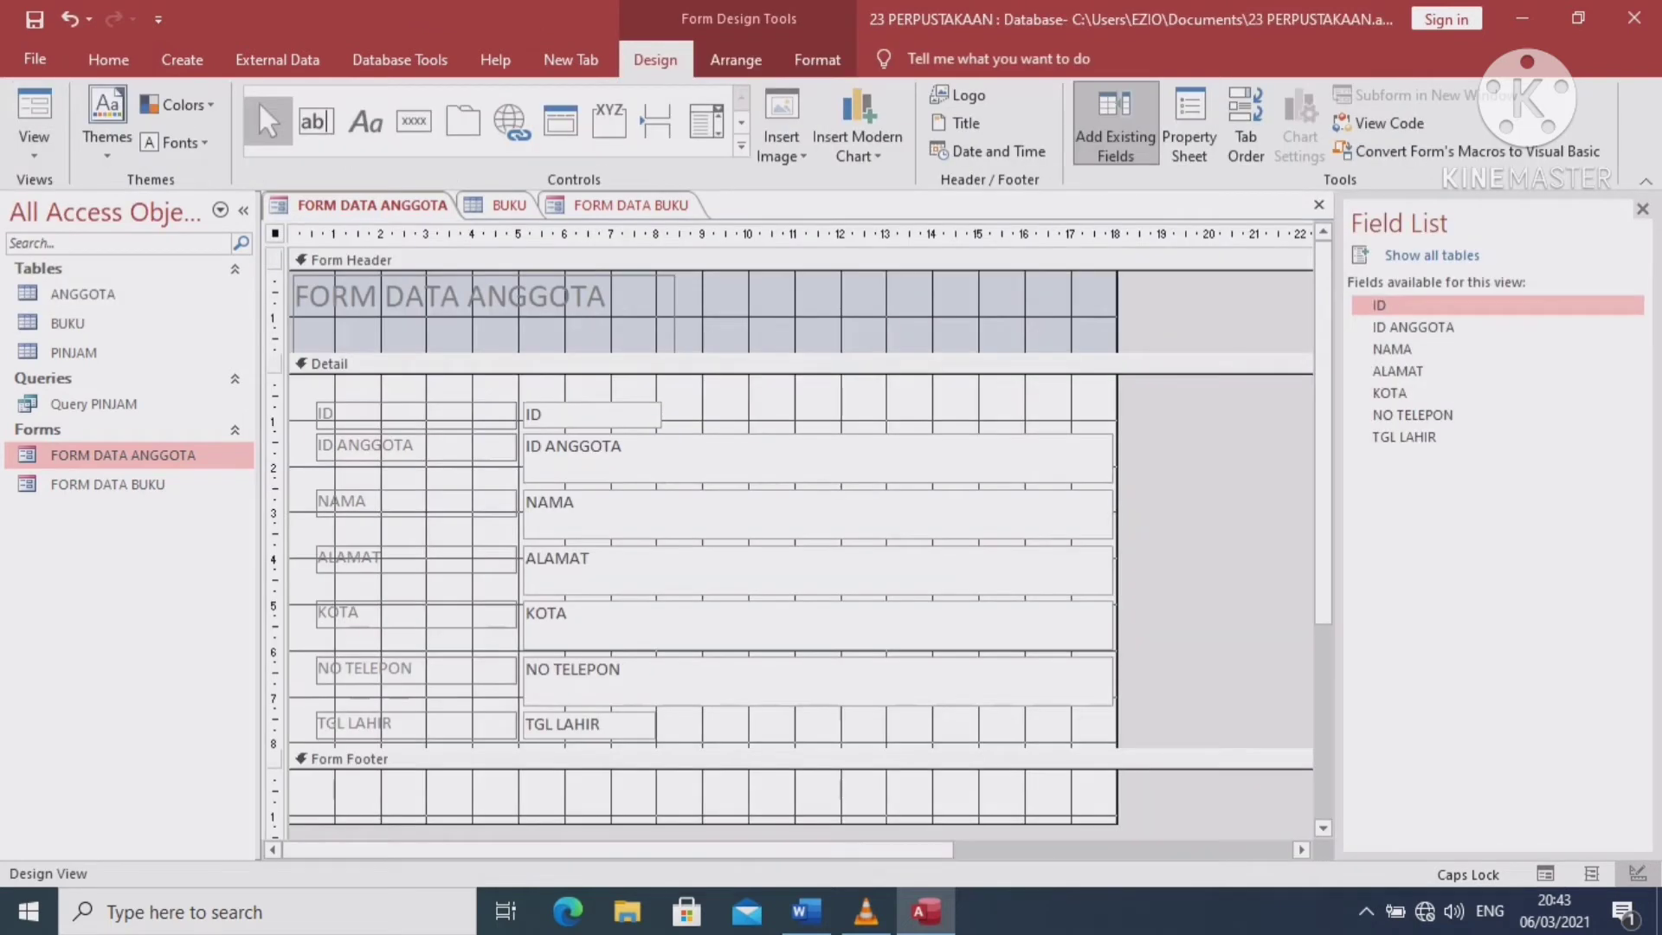
pyautogui.rightClick(372, 760)
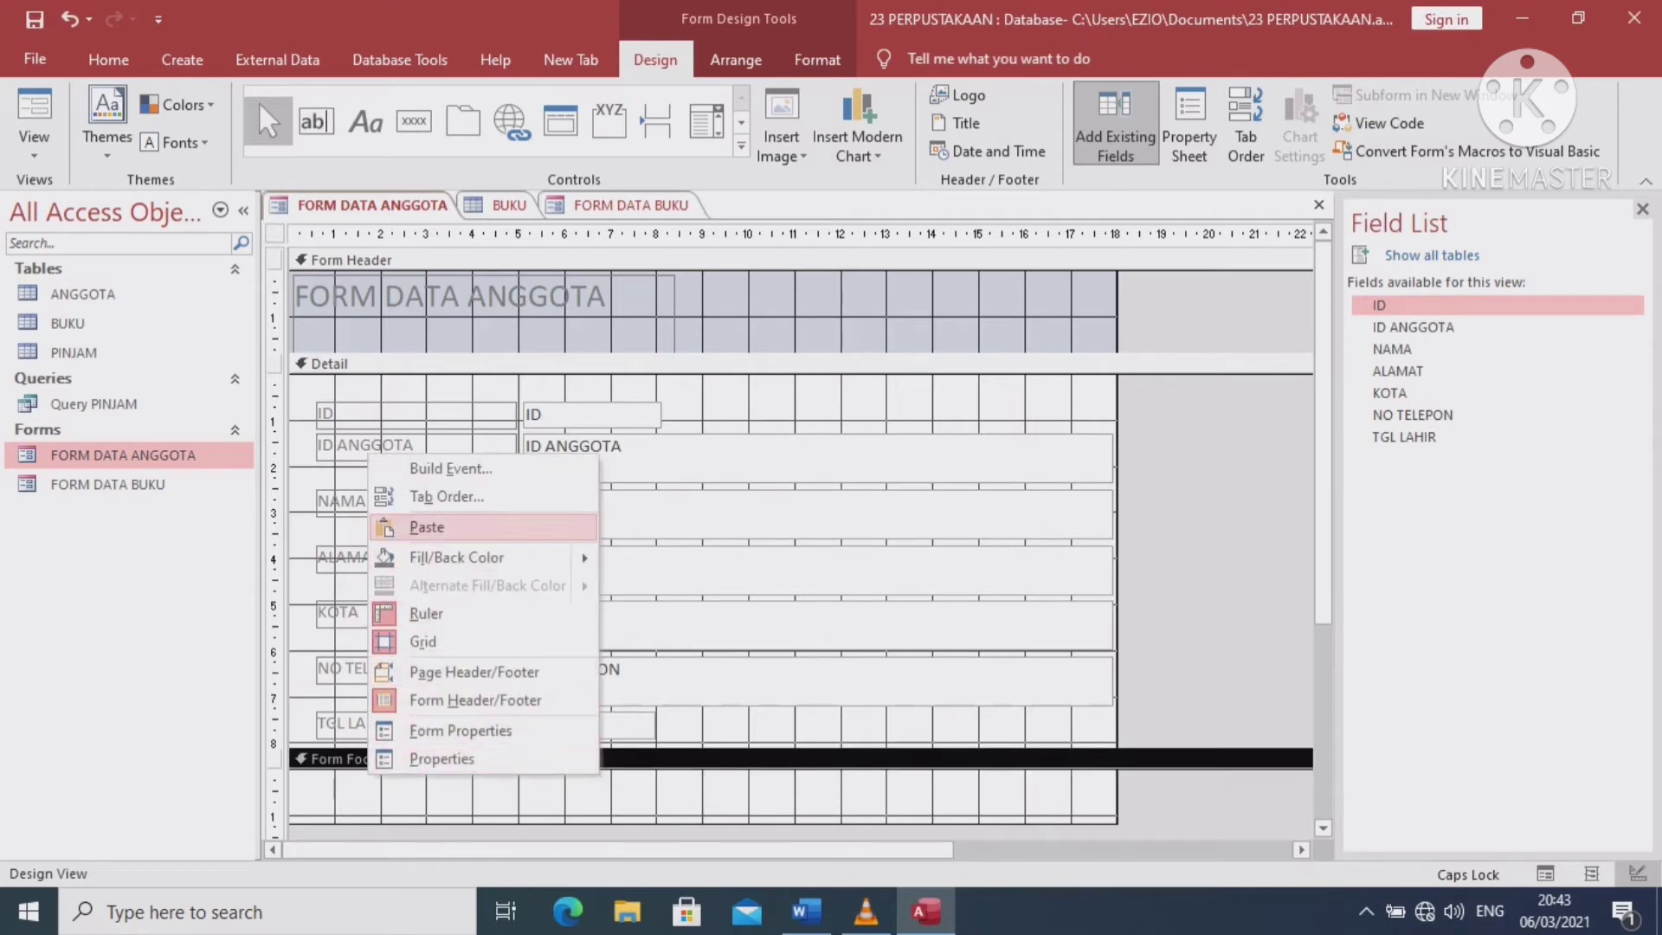
pyautogui.click(427, 526)
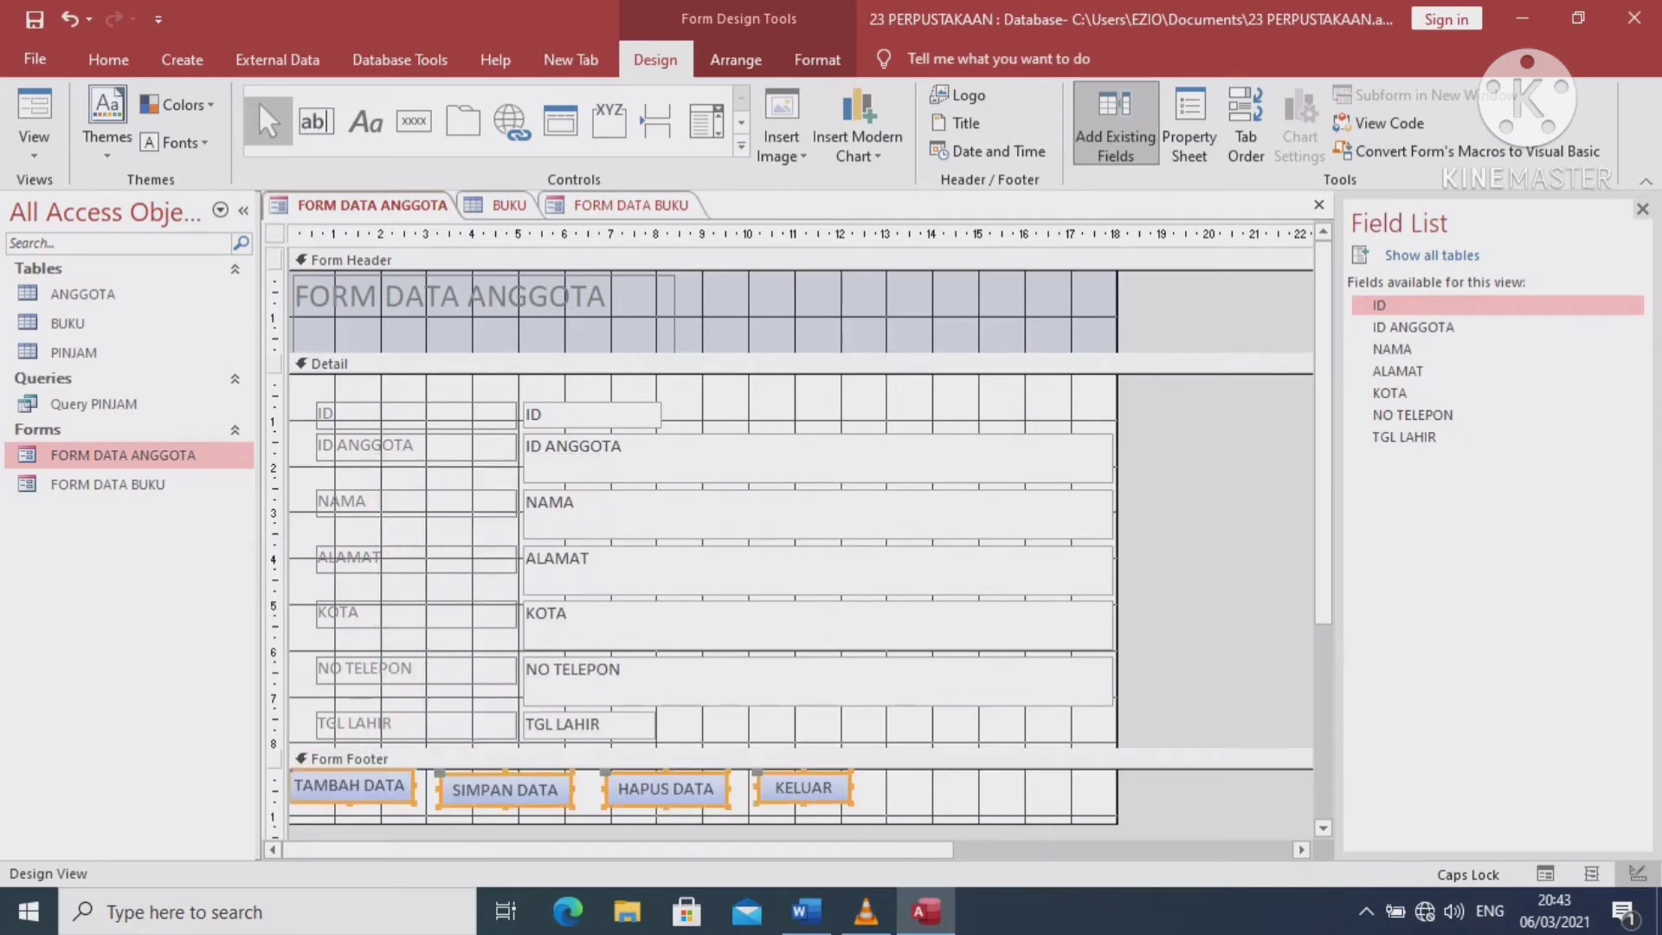
pyautogui.moveTo(505, 789); pyautogui.dragTo(554, 798)
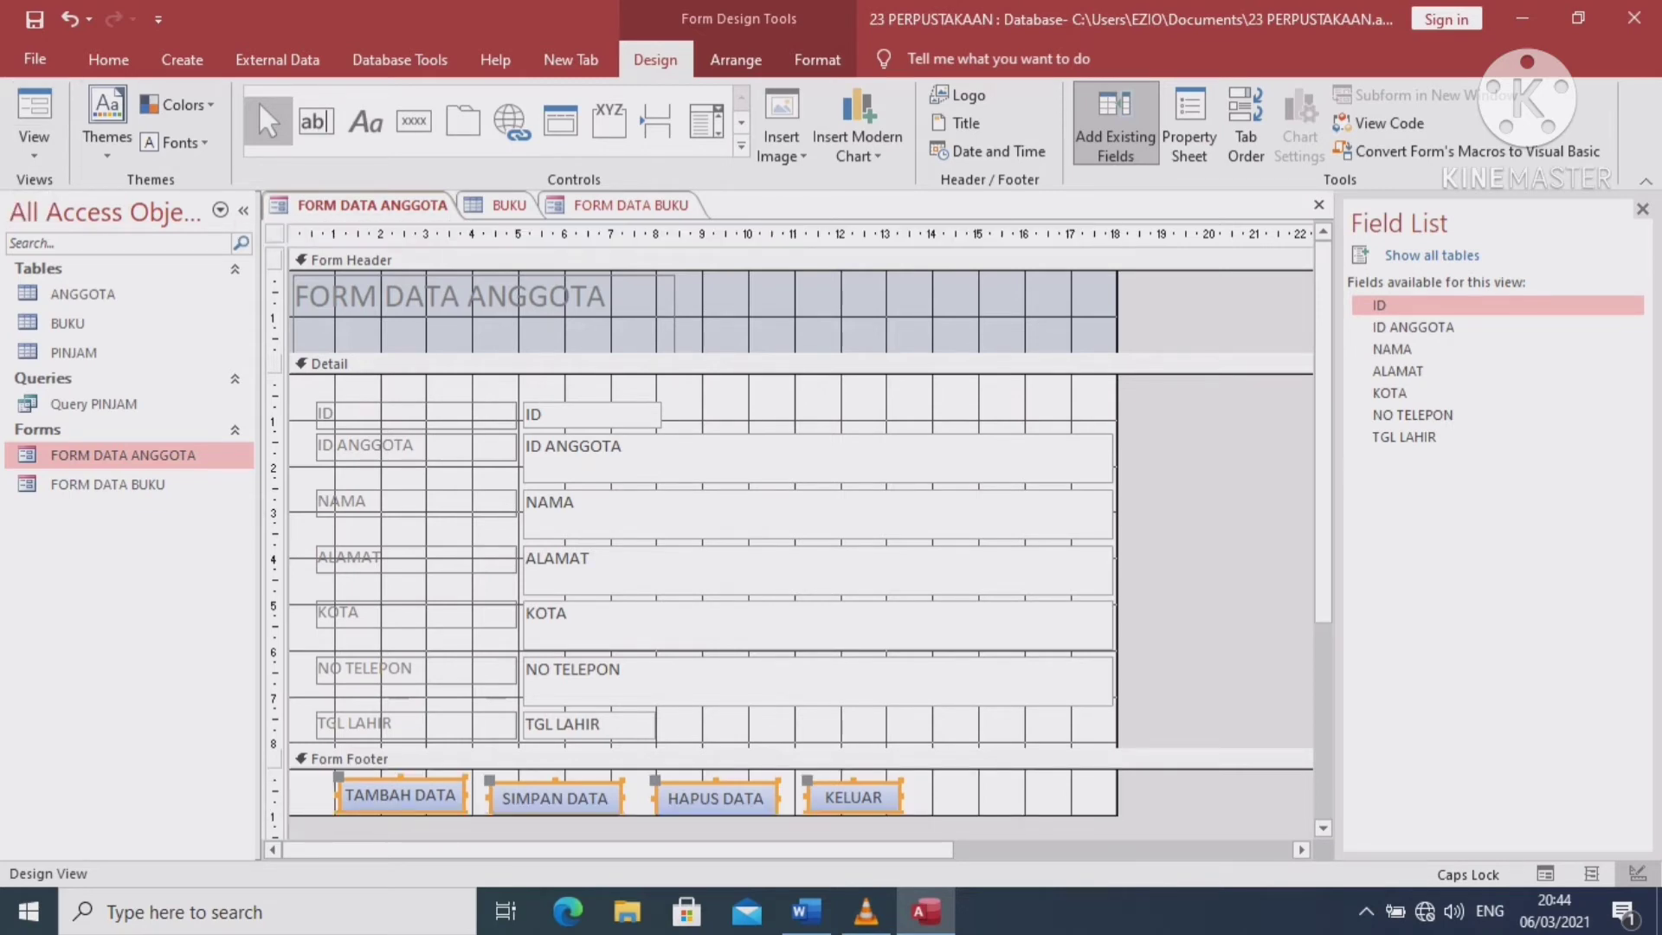
pyautogui.click(34, 108)
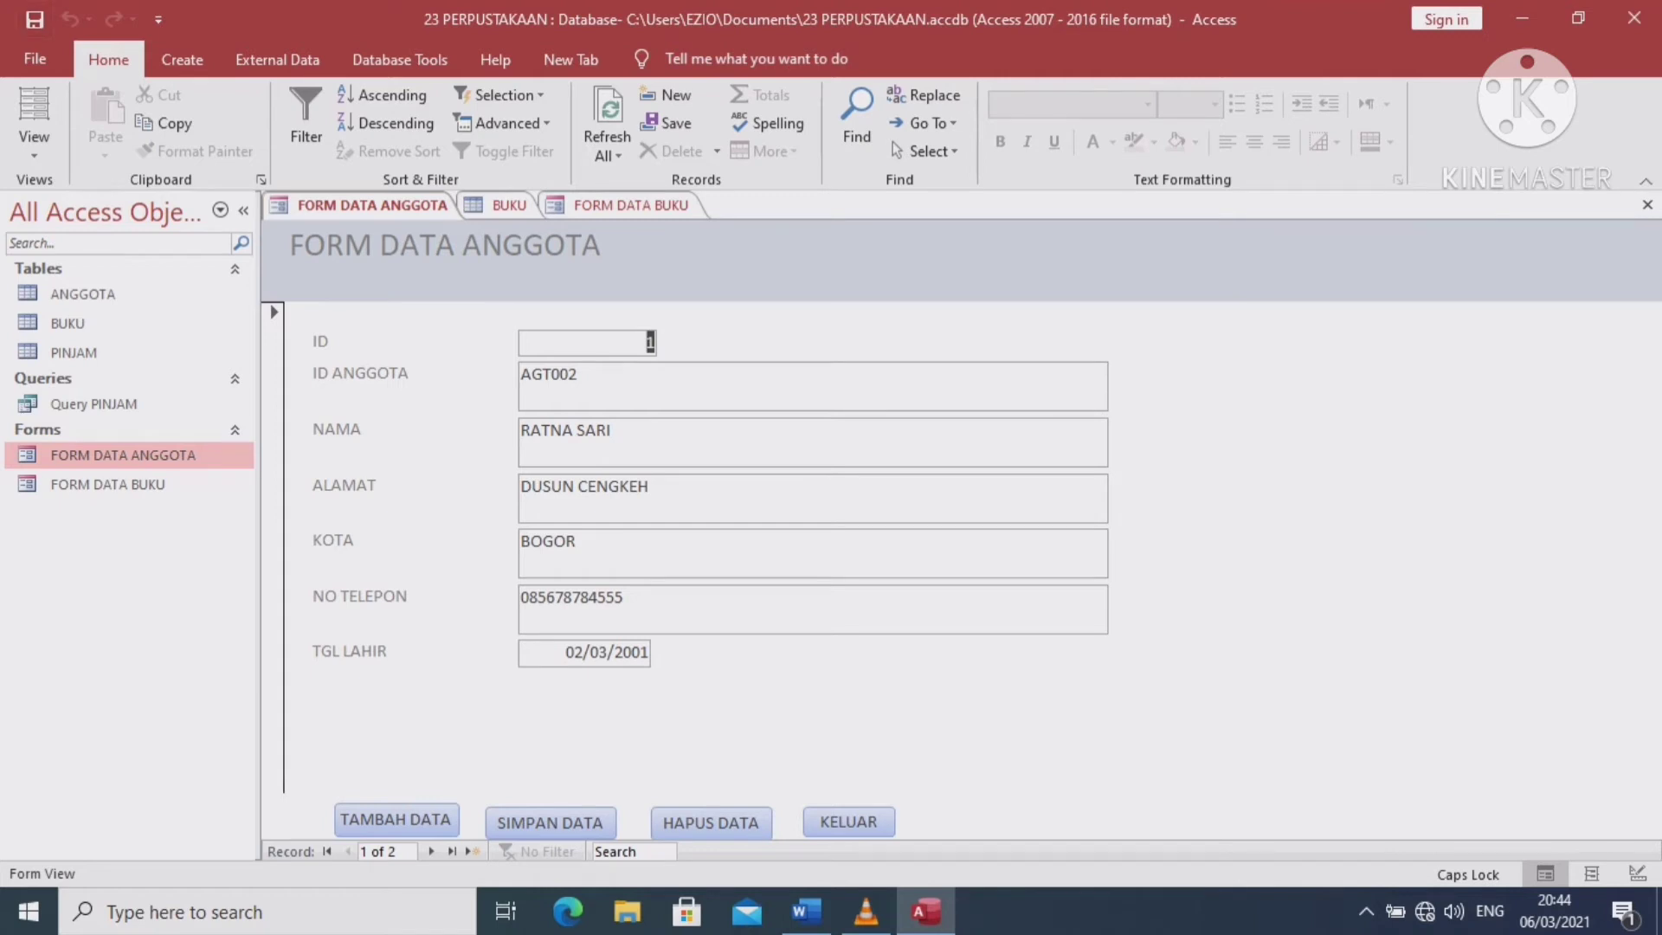
pyautogui.doubleClick(74, 353)
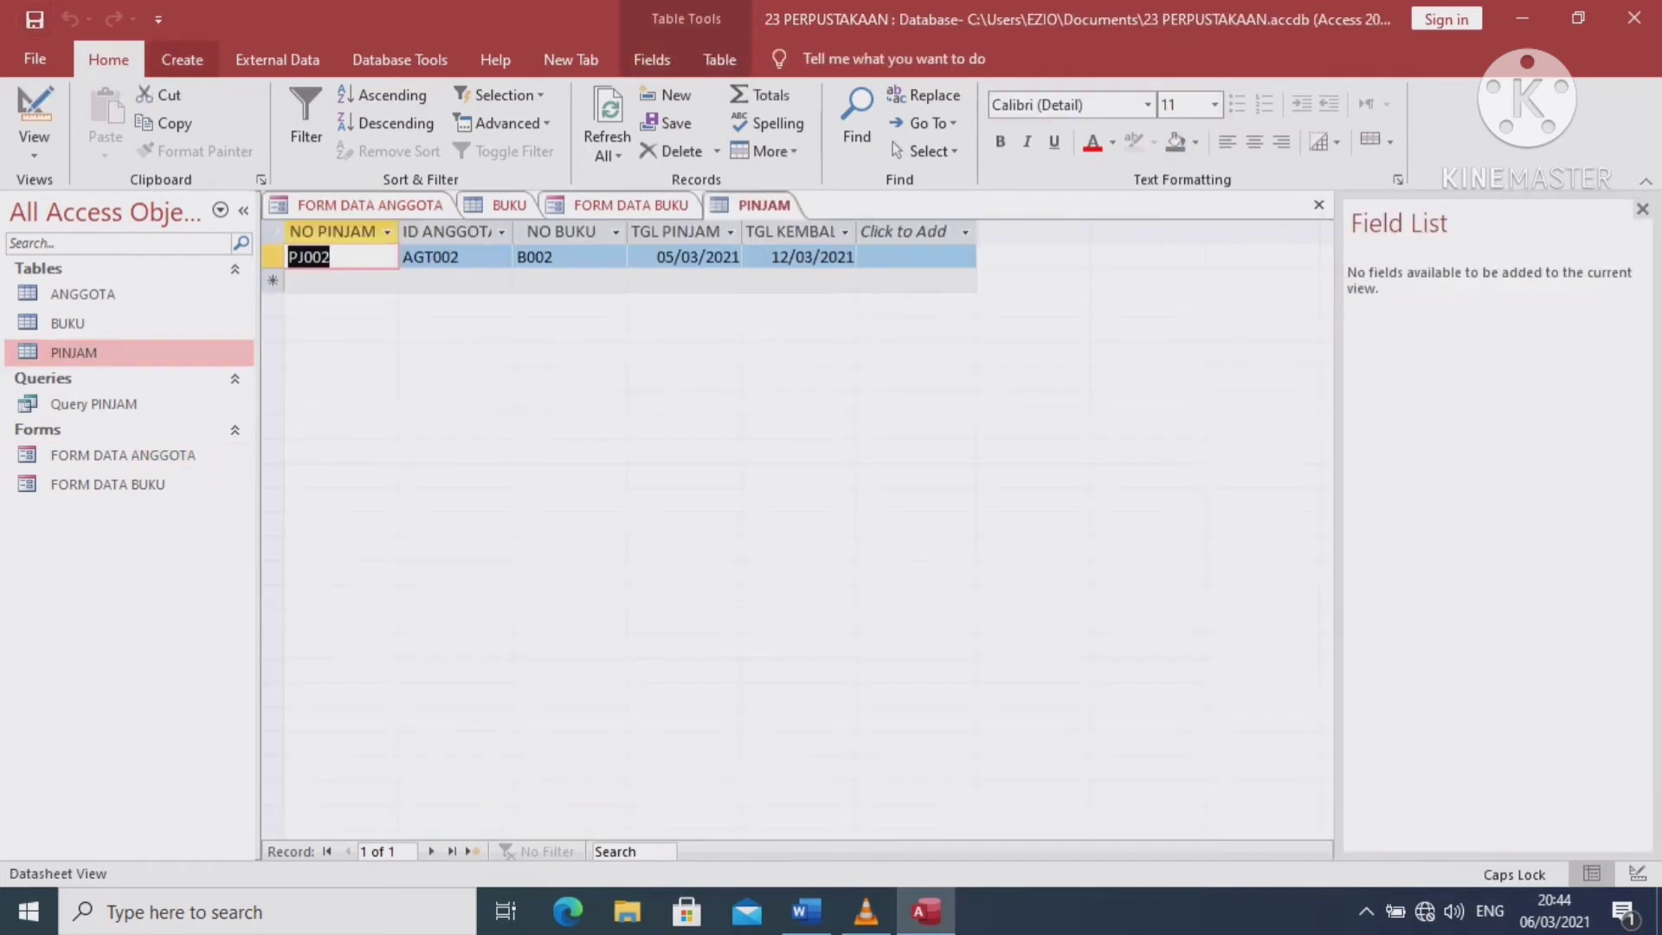
# Start a Form Wizard form with all five PINJAM fields in a columnar layout
pyautogui.click(182, 59)
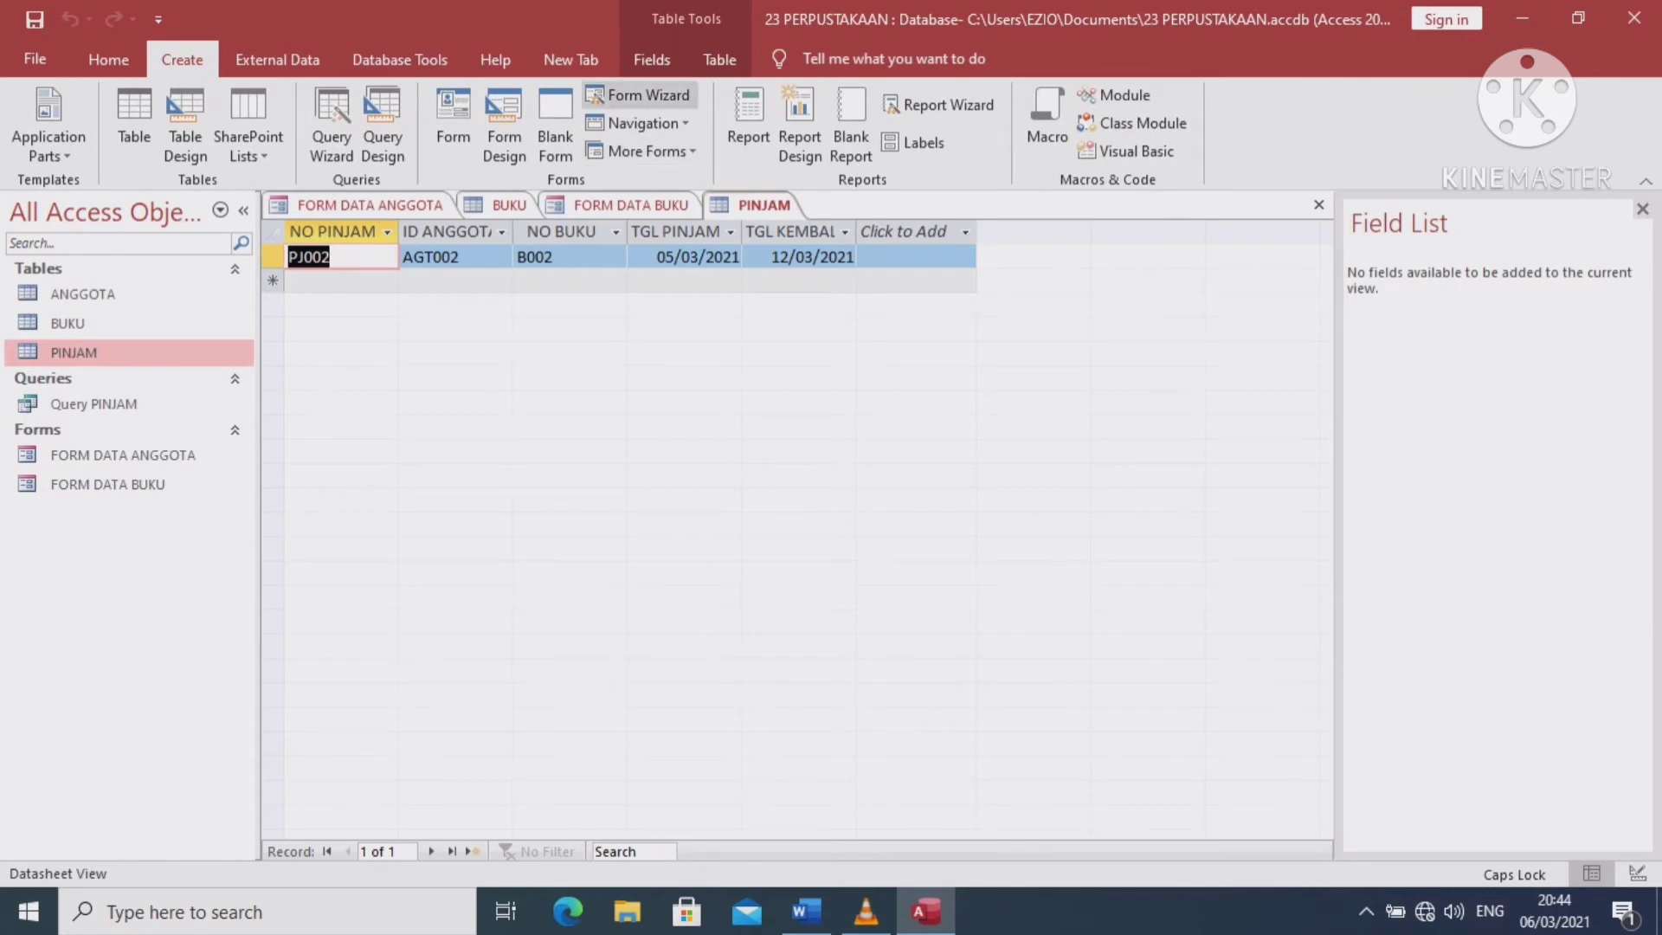
pyautogui.click(640, 95)
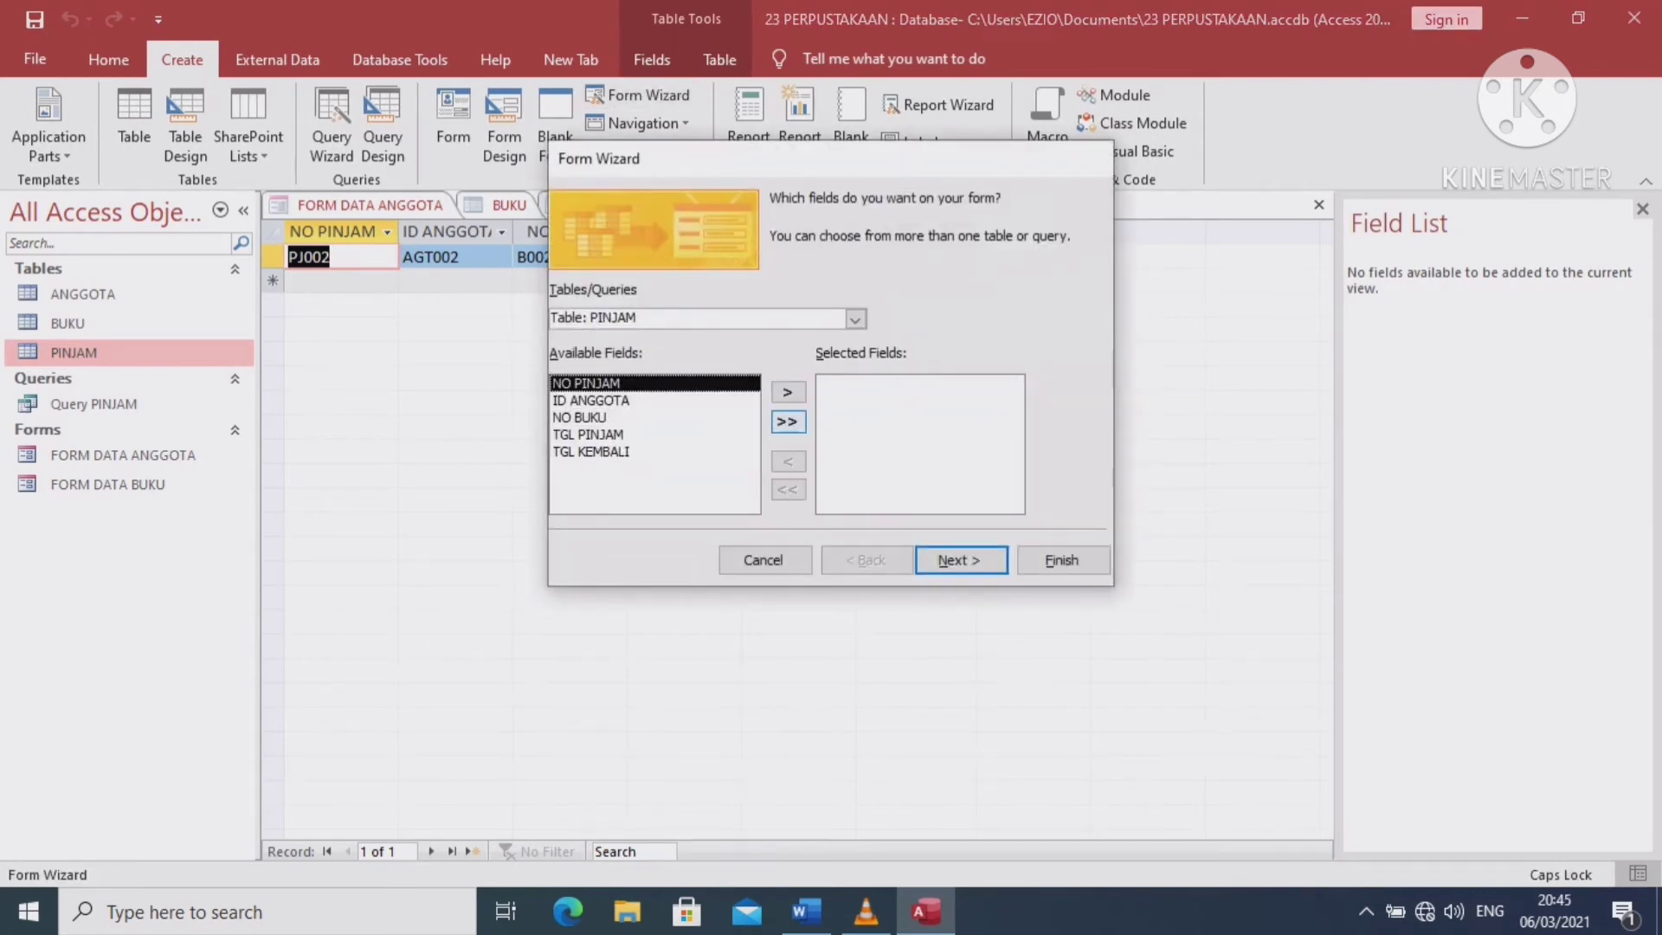
pyautogui.click(787, 421)
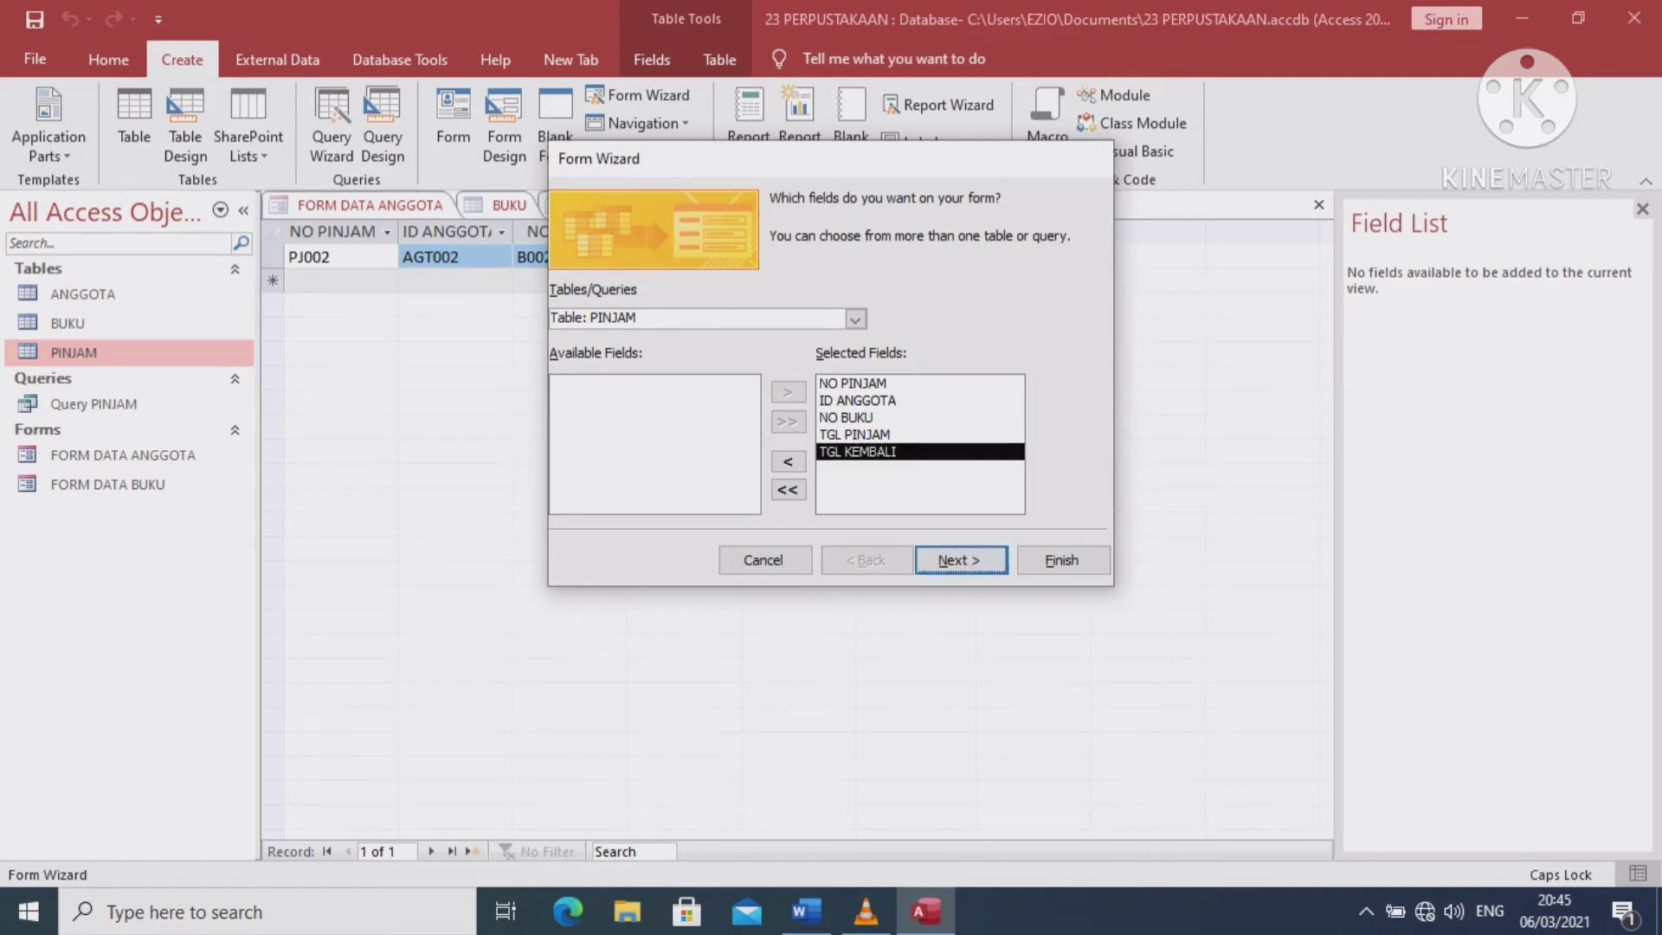
pyautogui.click(961, 560)
pyautogui.press('Return')
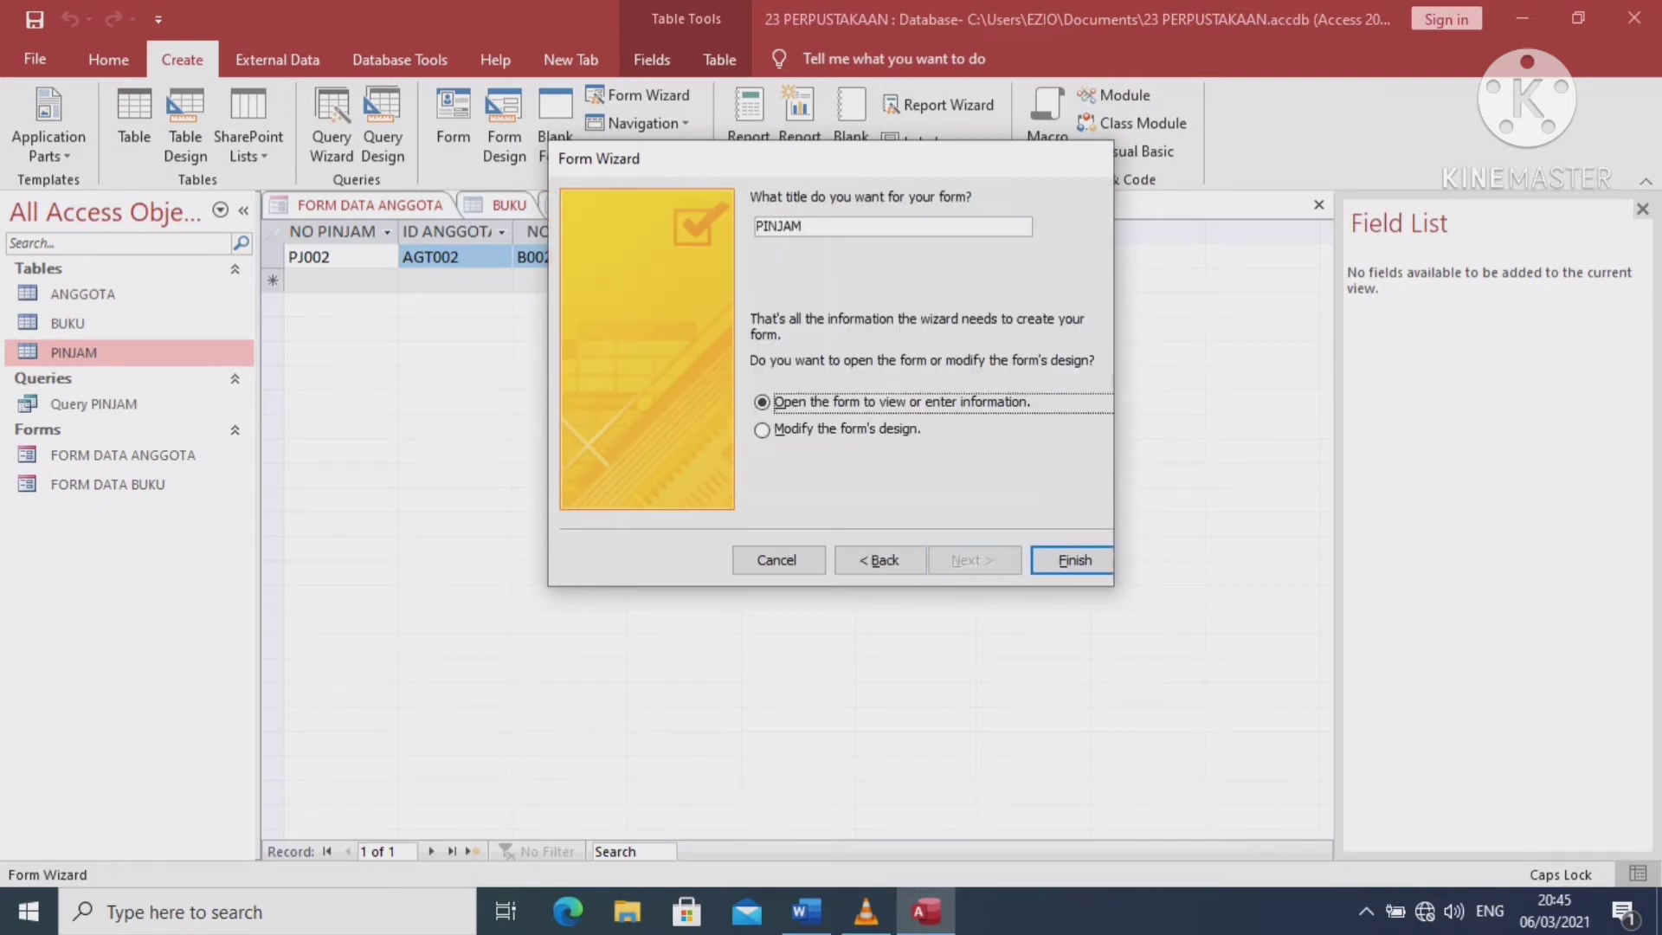
# Title the form TRANSAKSI PEMINJAMAN, fixing typos, and finish the wizard
pyautogui.click(758, 225)
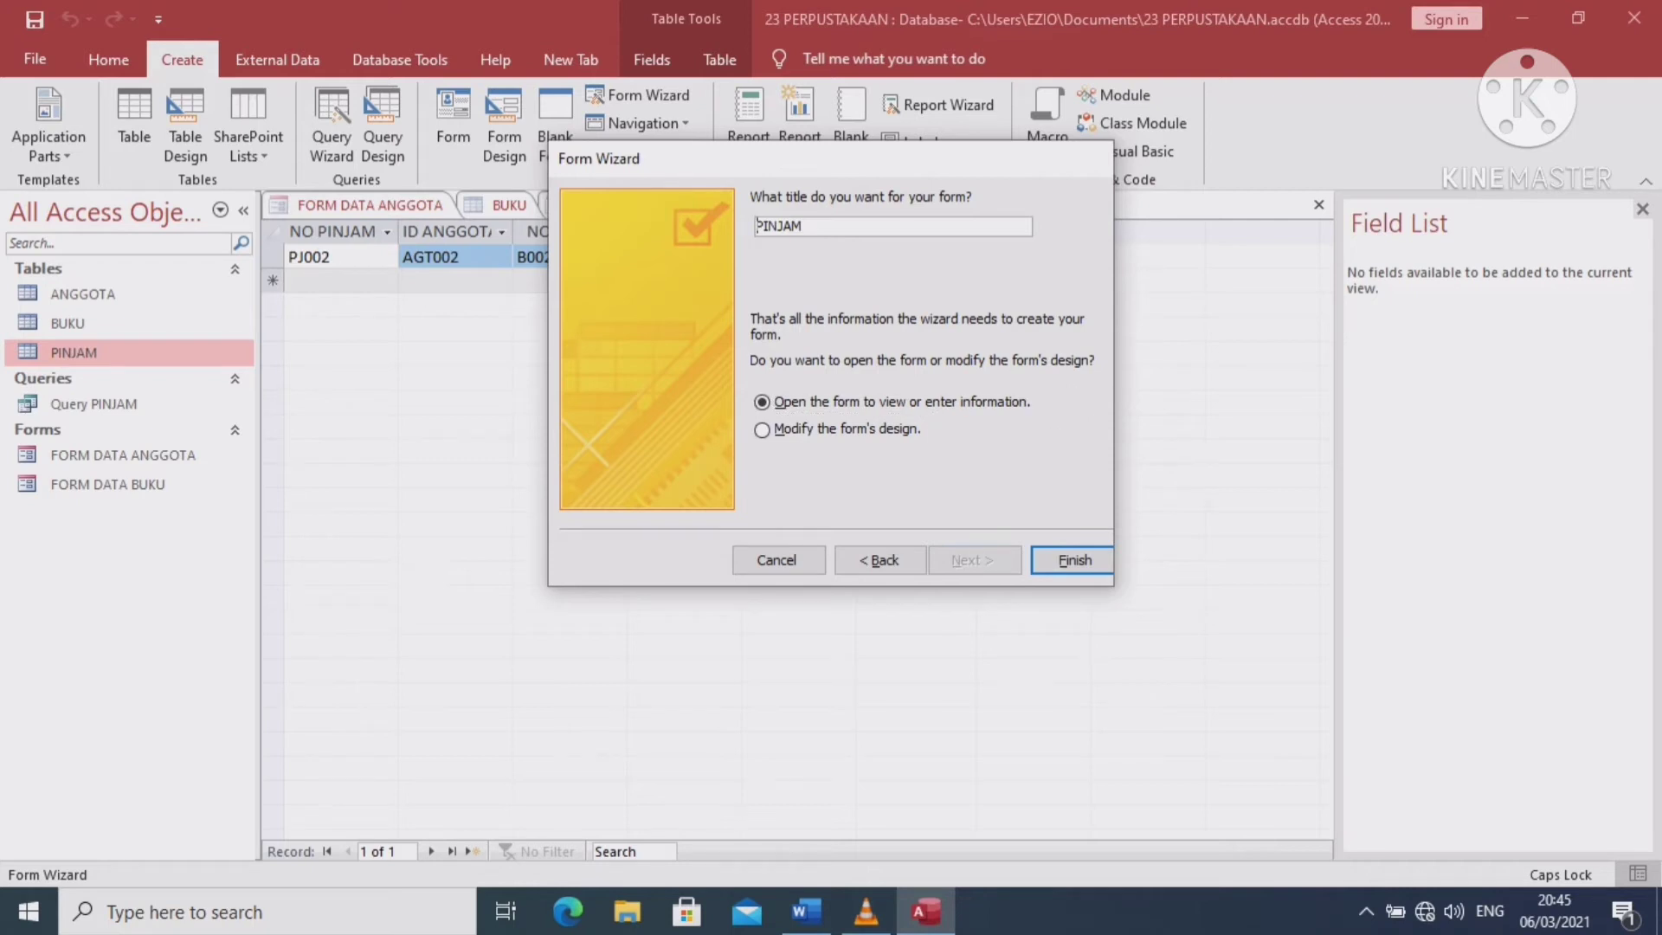
pyautogui.write('TRNSKSI PE')
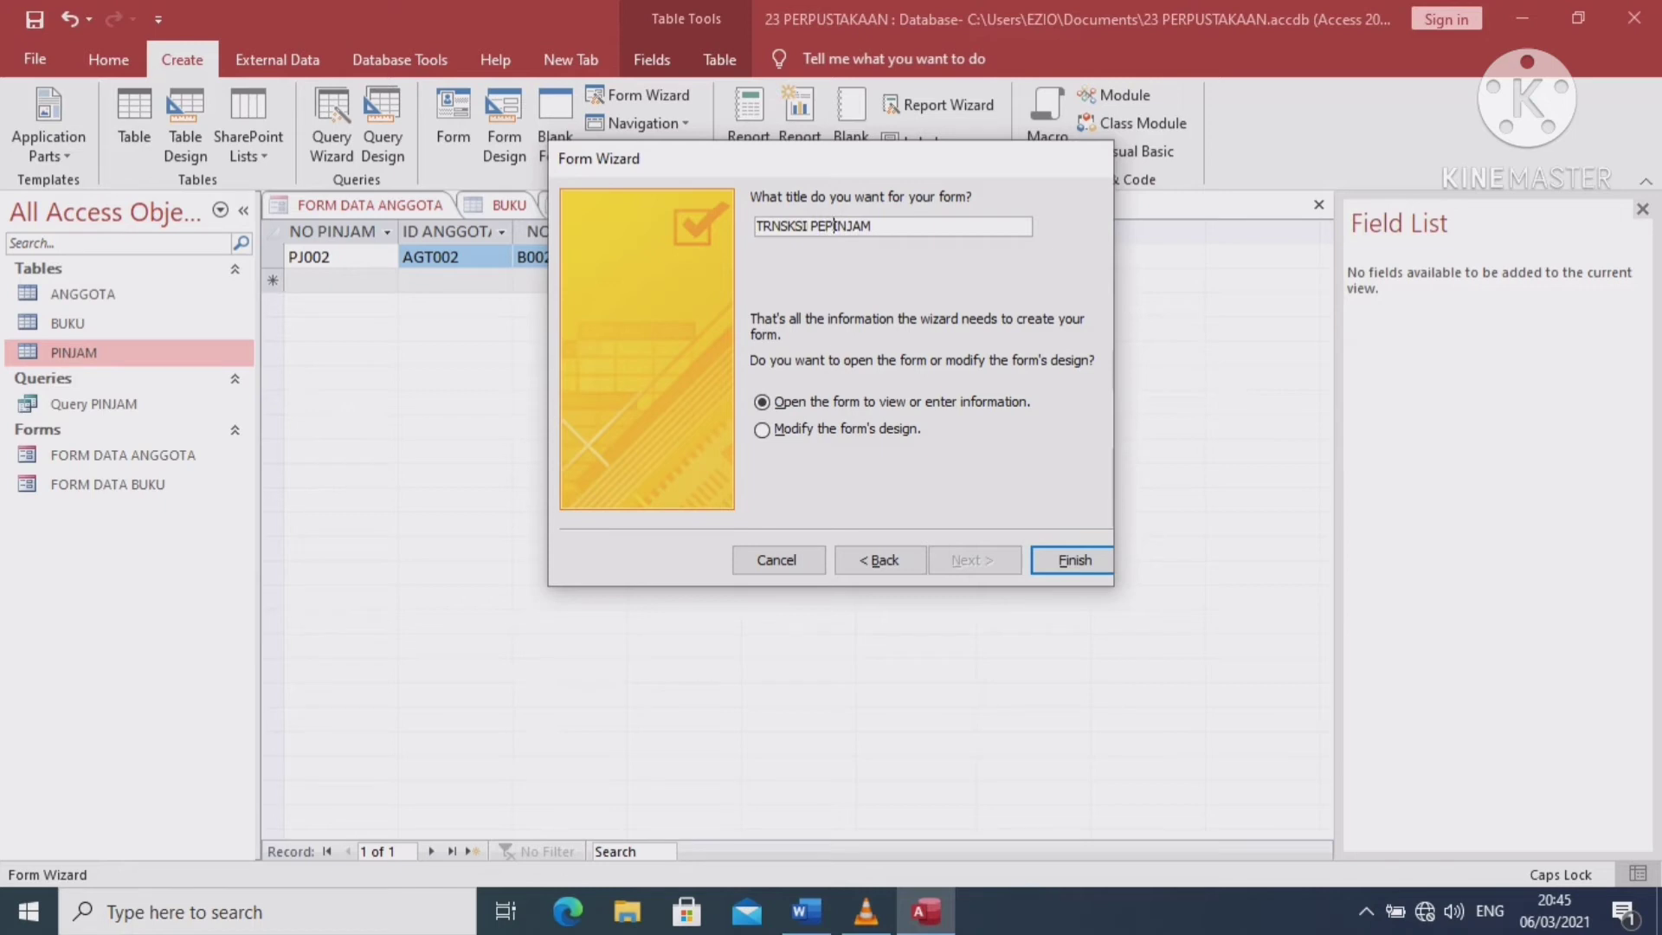
pyautogui.press('BackSpace')
pyautogui.write('M')
pyautogui.write('N')
pyautogui.moveTo(856, 225); pyautogui.dragTo(865, 225)
pyautogui.click(788, 225)
pyautogui.write('A')
pyautogui.click(797, 226)
pyautogui.write('A')
pyautogui.click(892, 226)
pyautogui.write('AN')
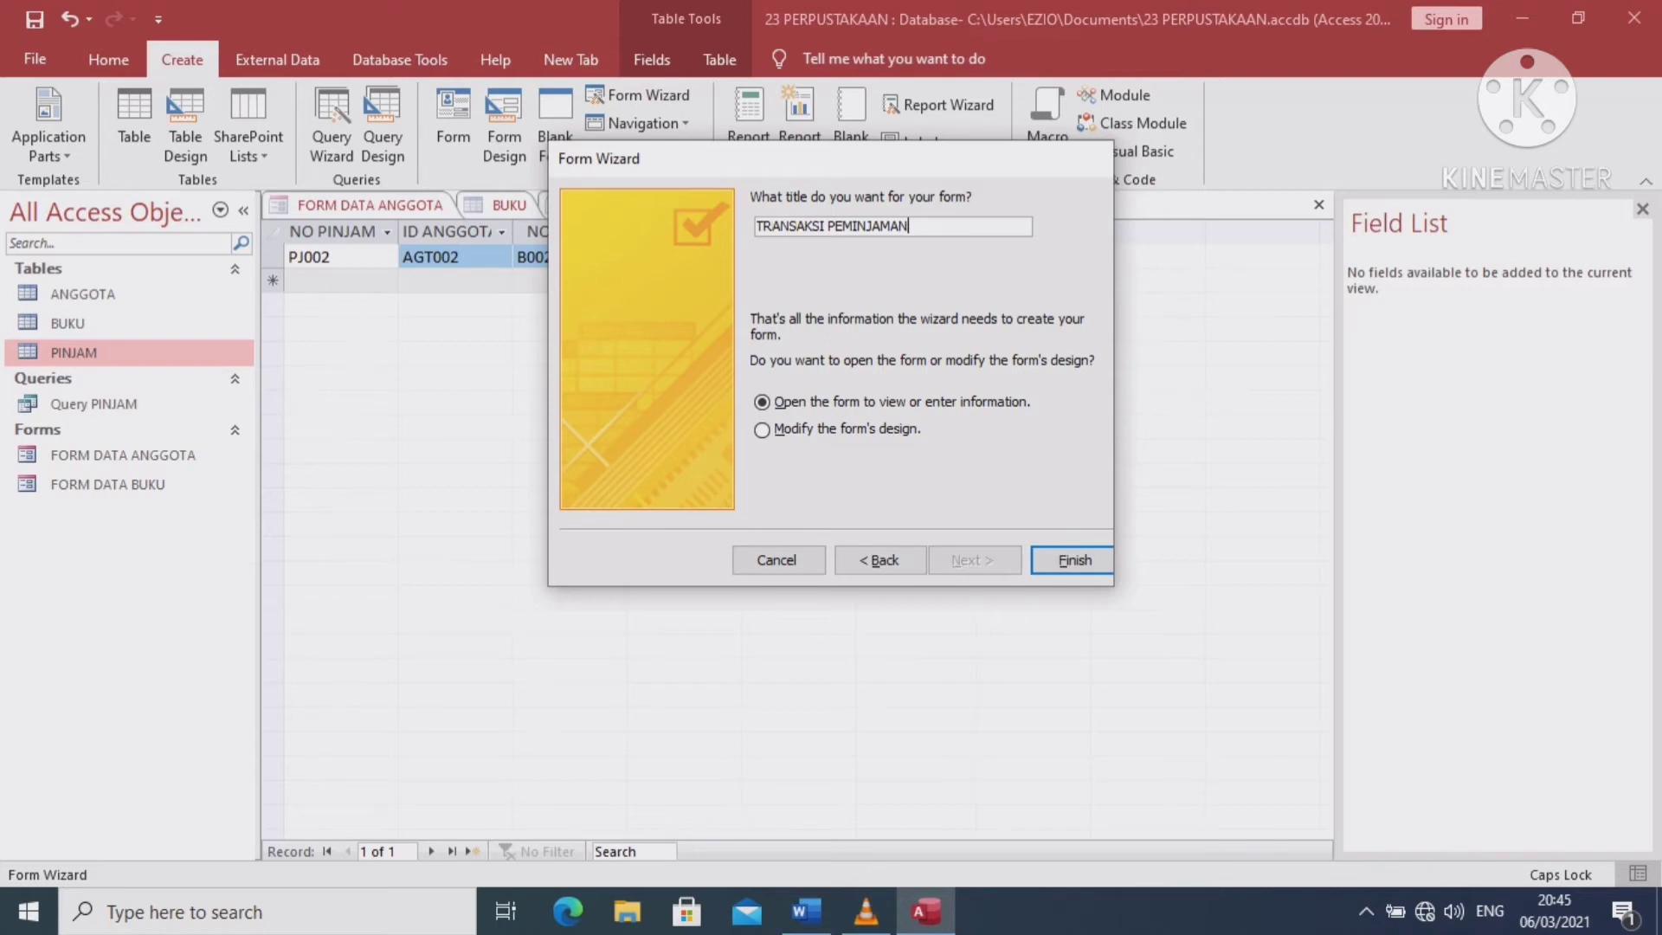
pyautogui.press('Return')
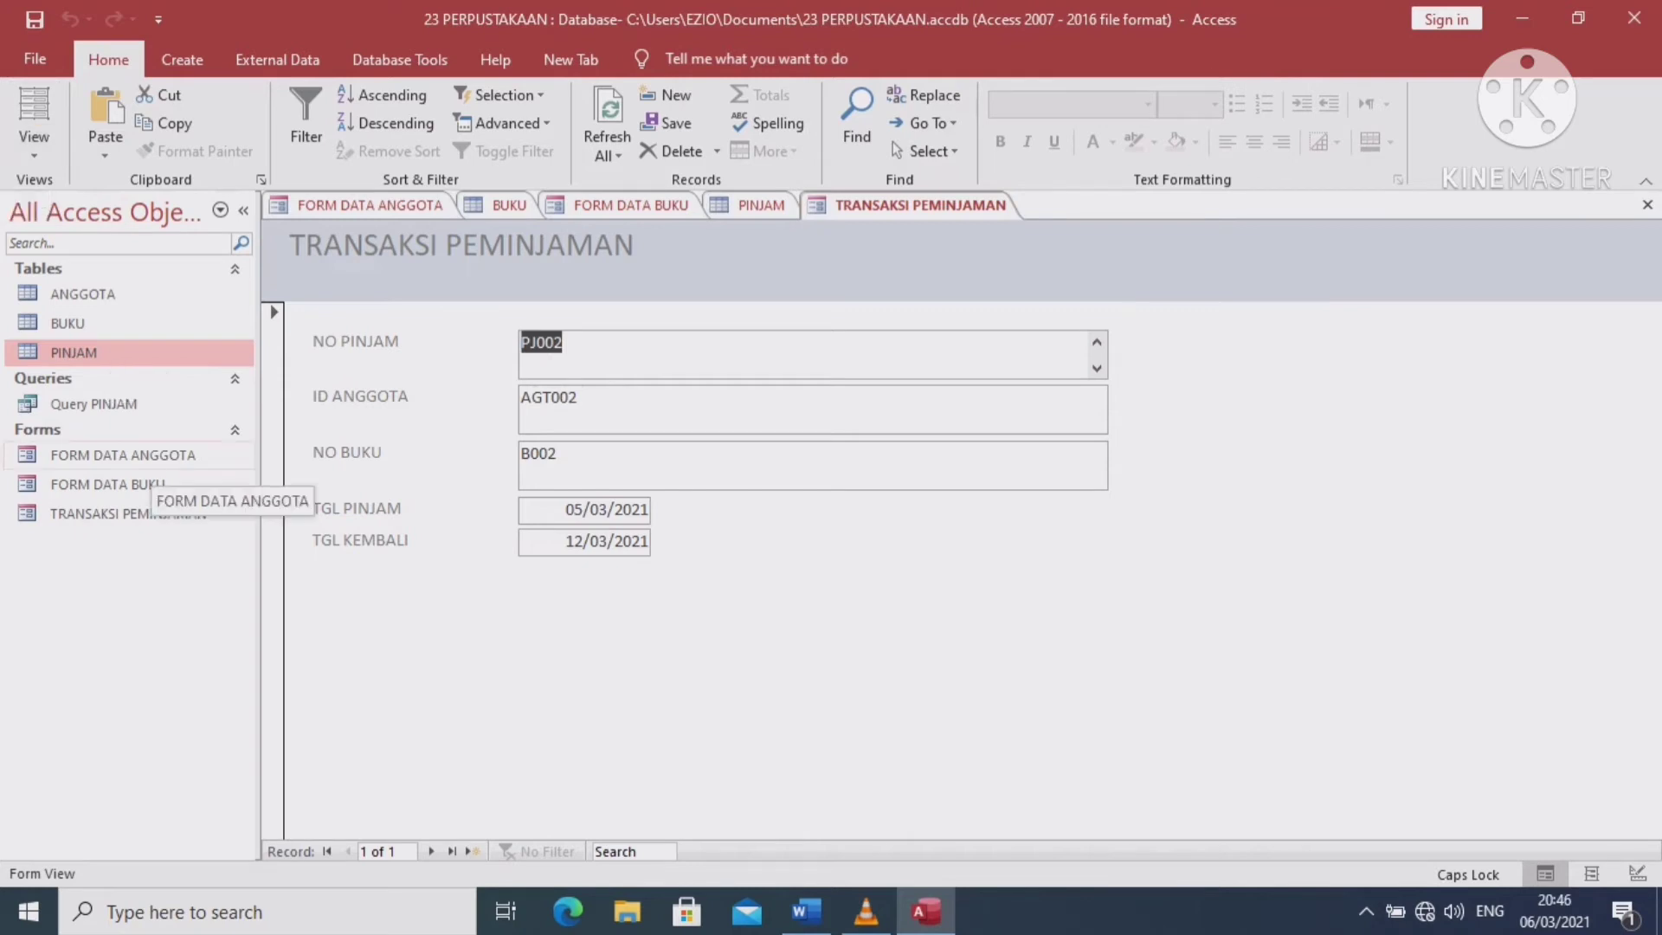
# Open FORM DATA ANGGOTA in Design View
pyautogui.click(143, 459)
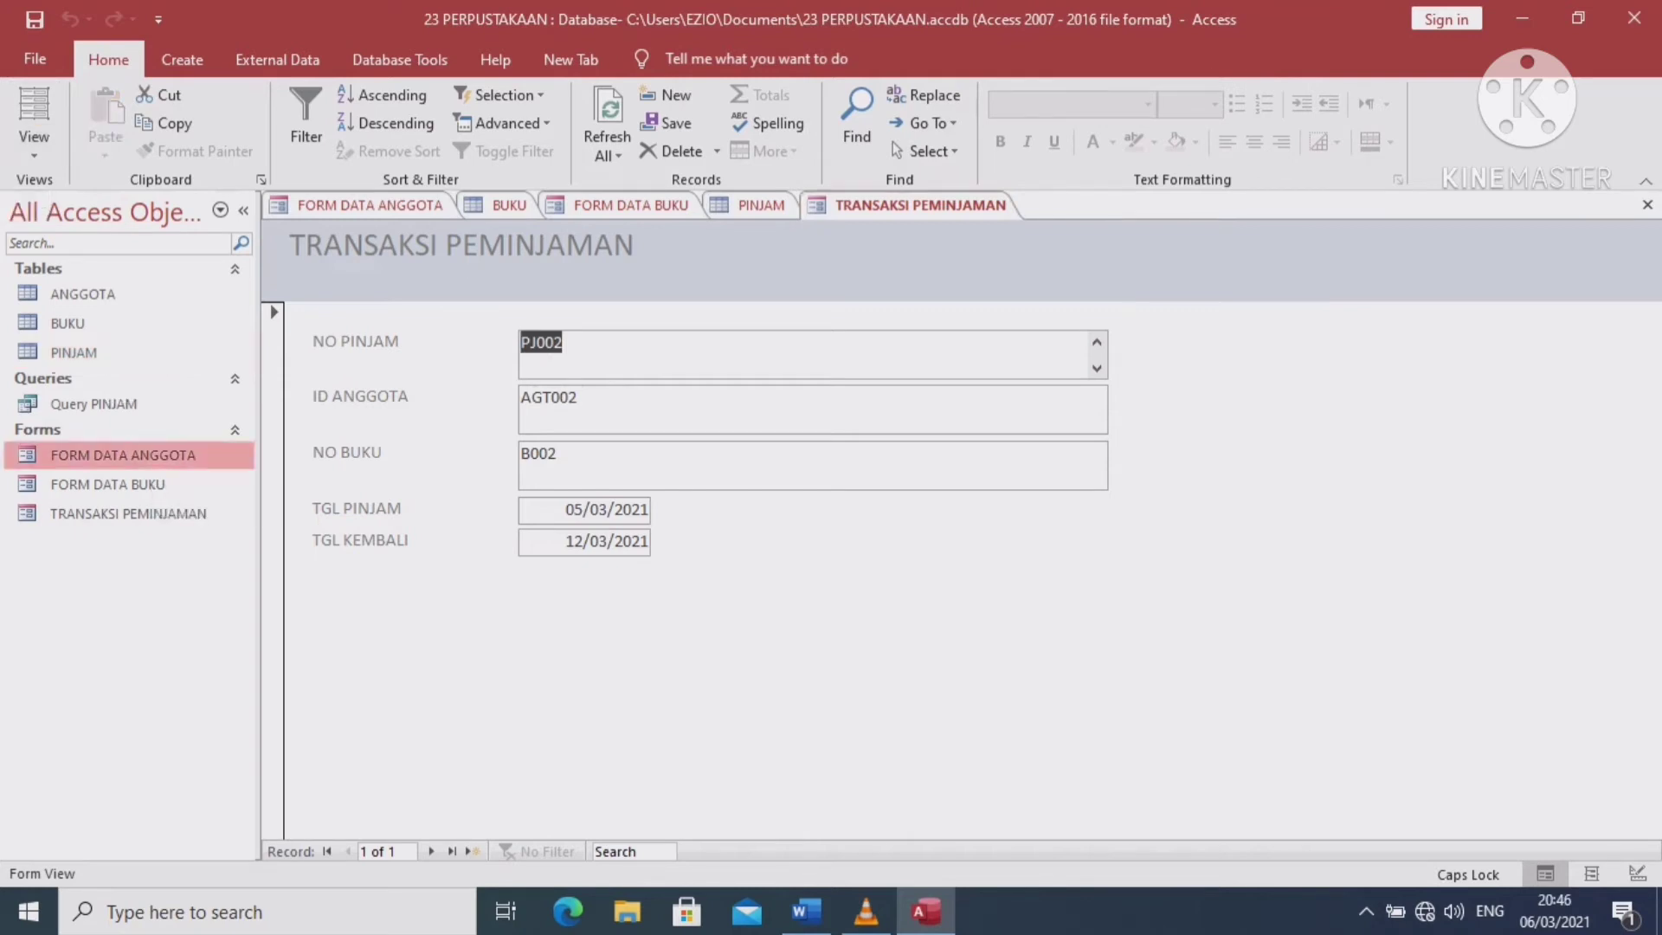
pyautogui.doubleClick(123, 455)
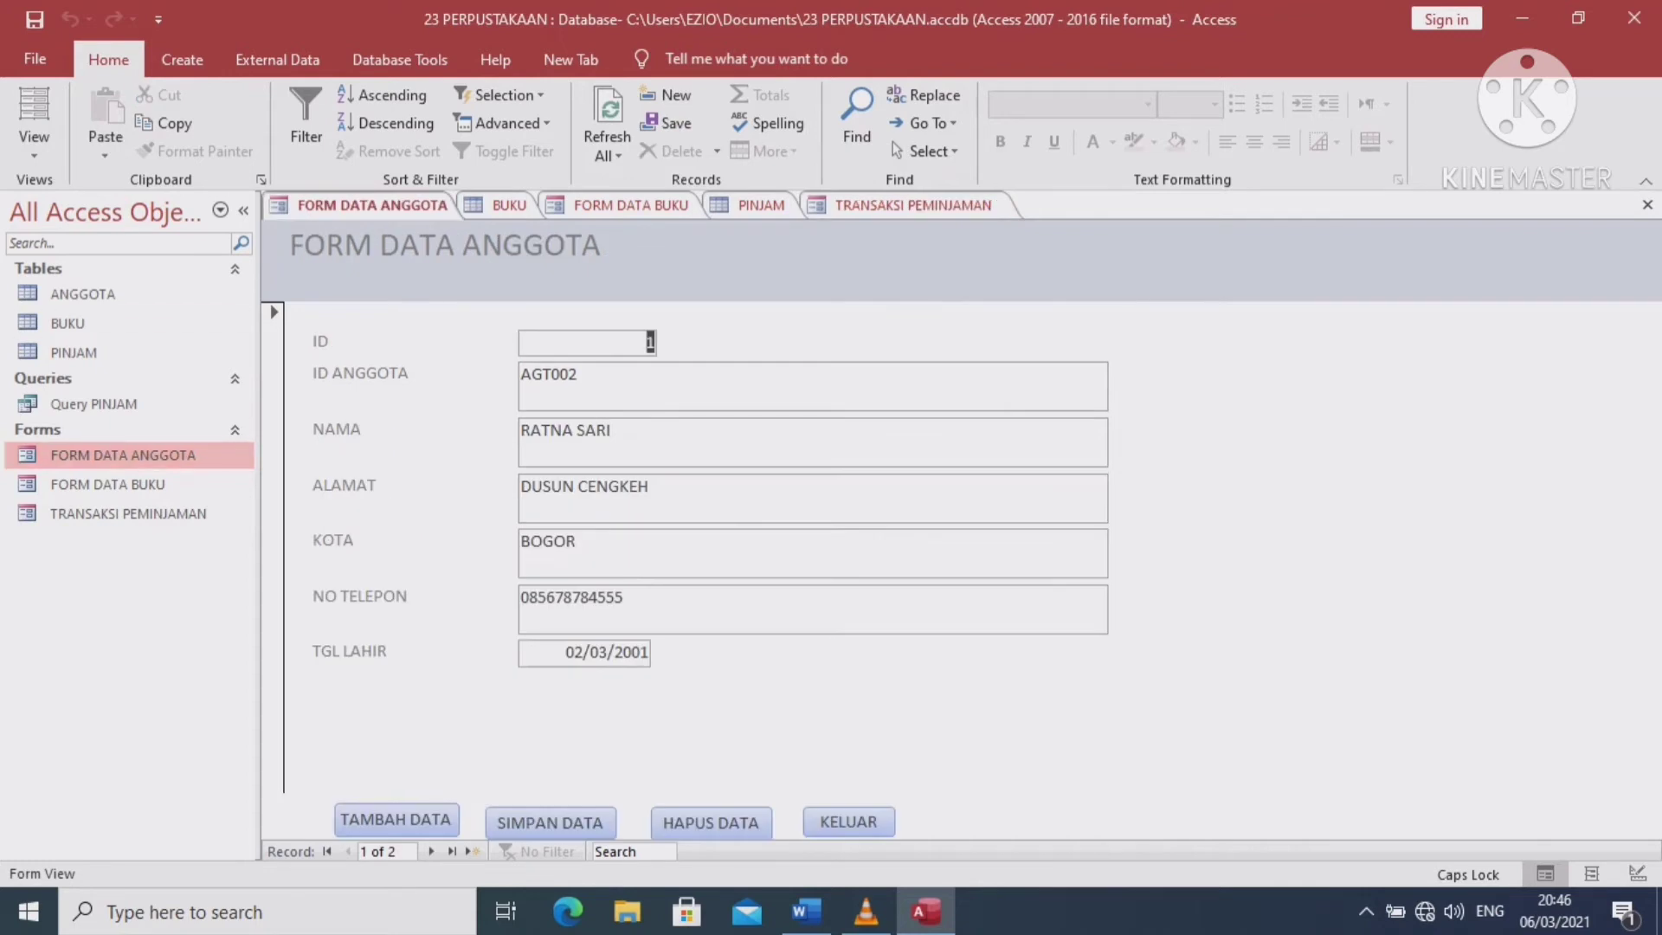
pyautogui.click(34, 152)
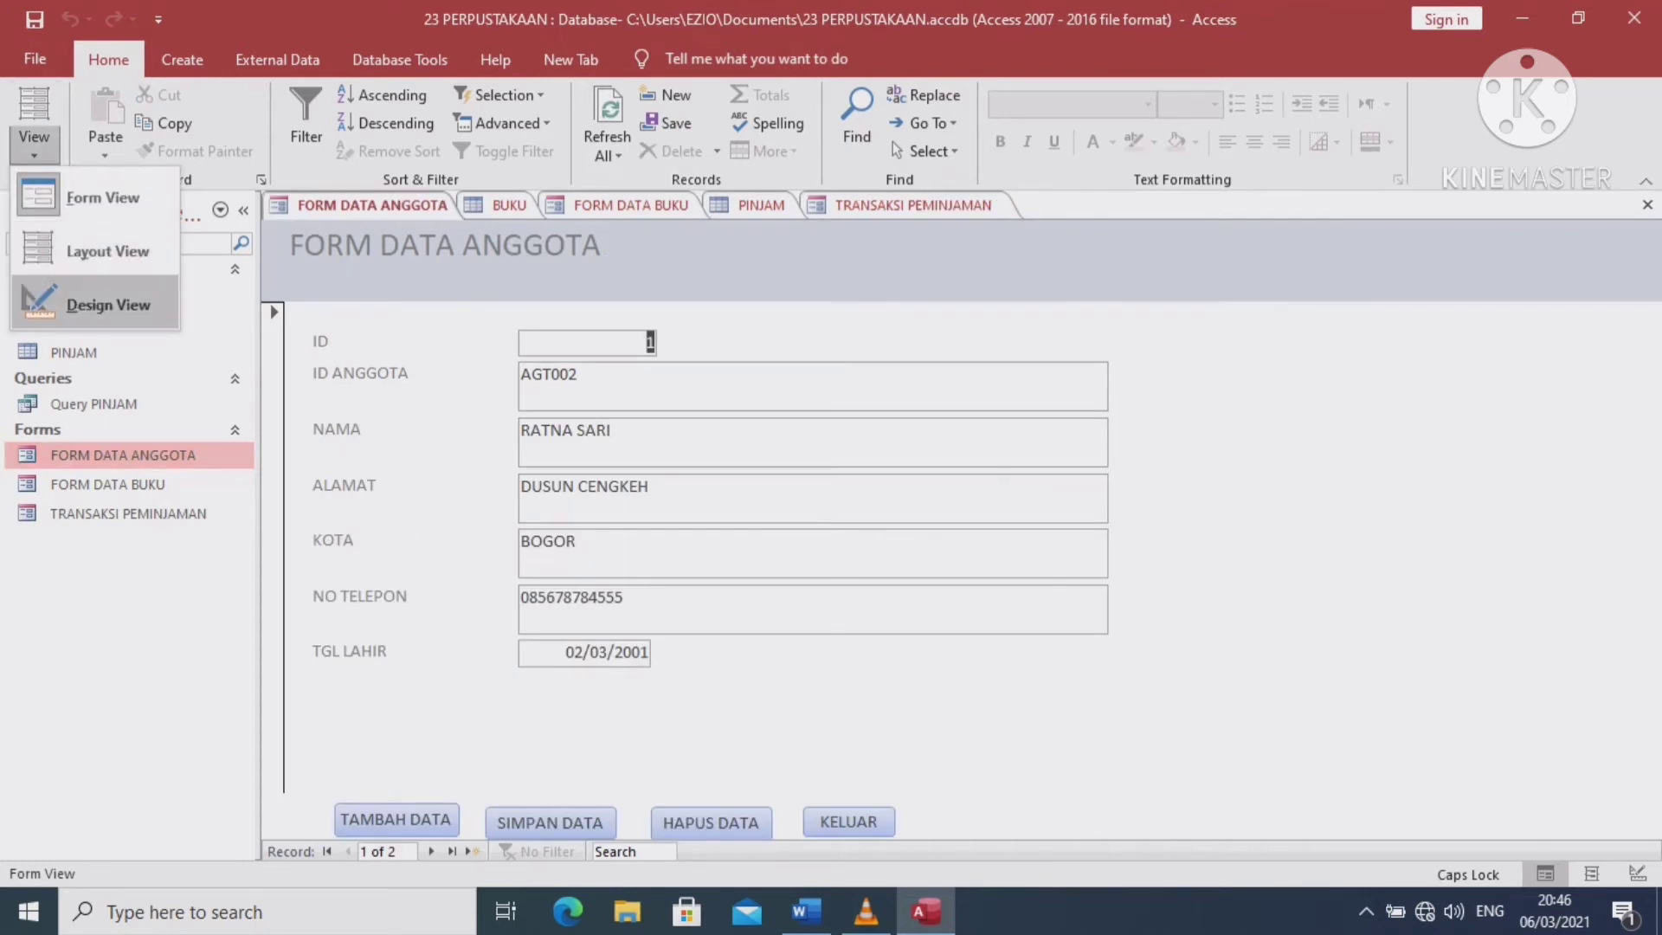
pyautogui.click(103, 304)
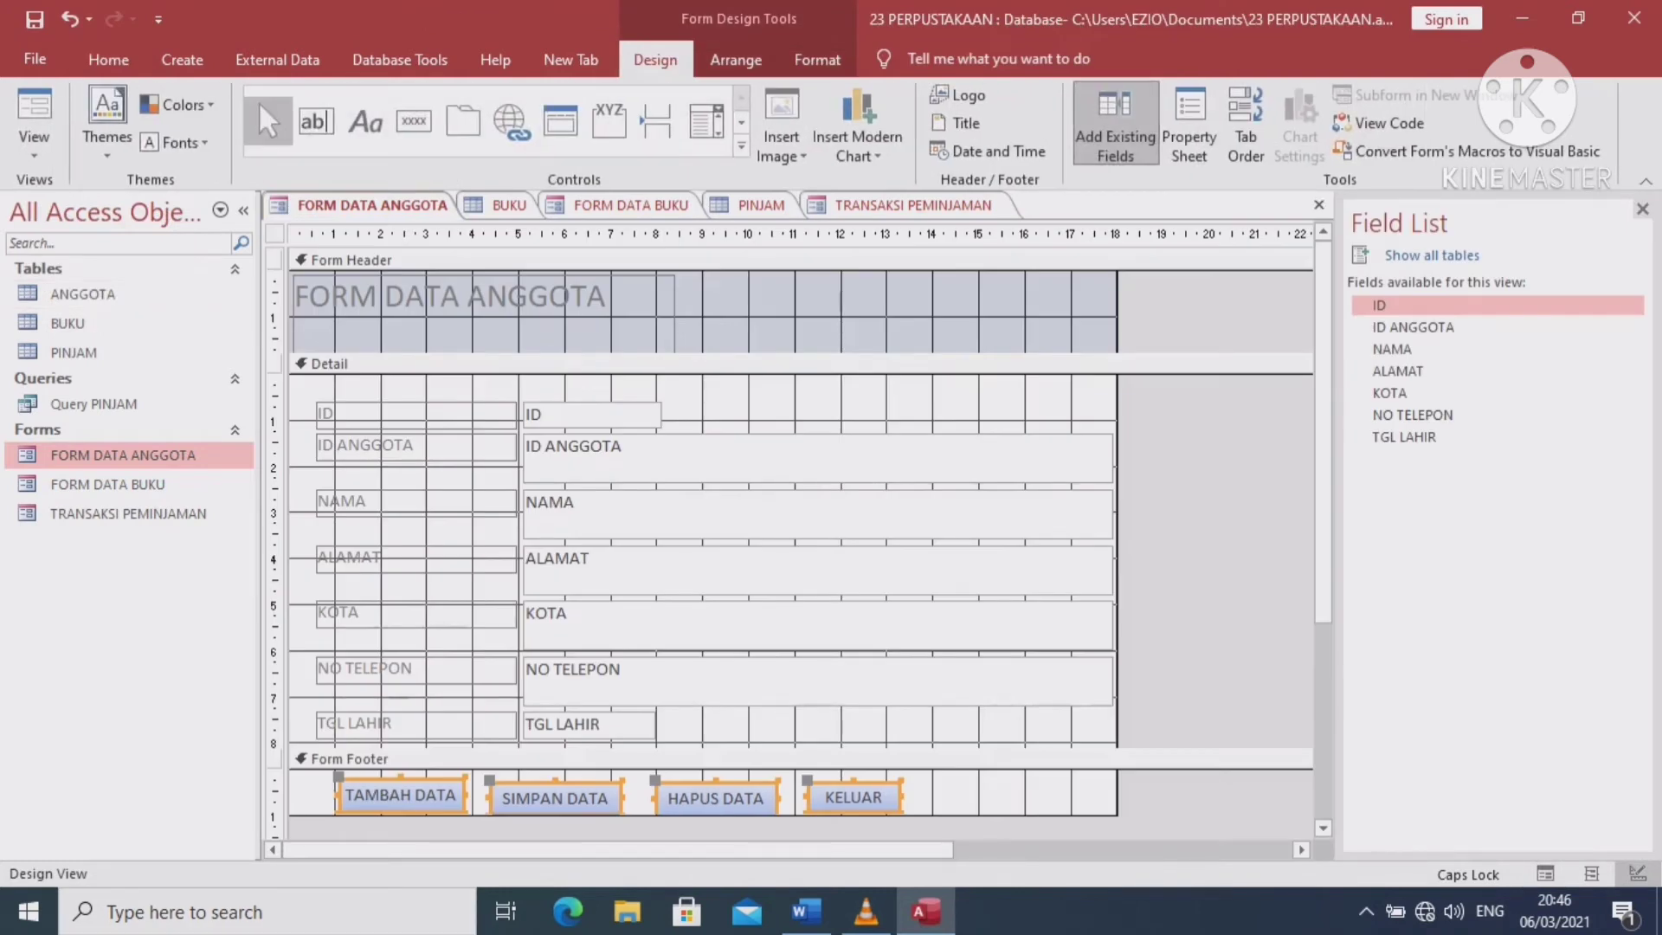
# Copy the four footer action buttons, then open the TRANSAKSI PEMINJAMAN form
pyautogui.moveTo(340, 778)
pyautogui.mouseDown()
pyautogui.moveTo(386, 769)
pyautogui.moveTo(343, 778)
pyautogui.mouseUp()
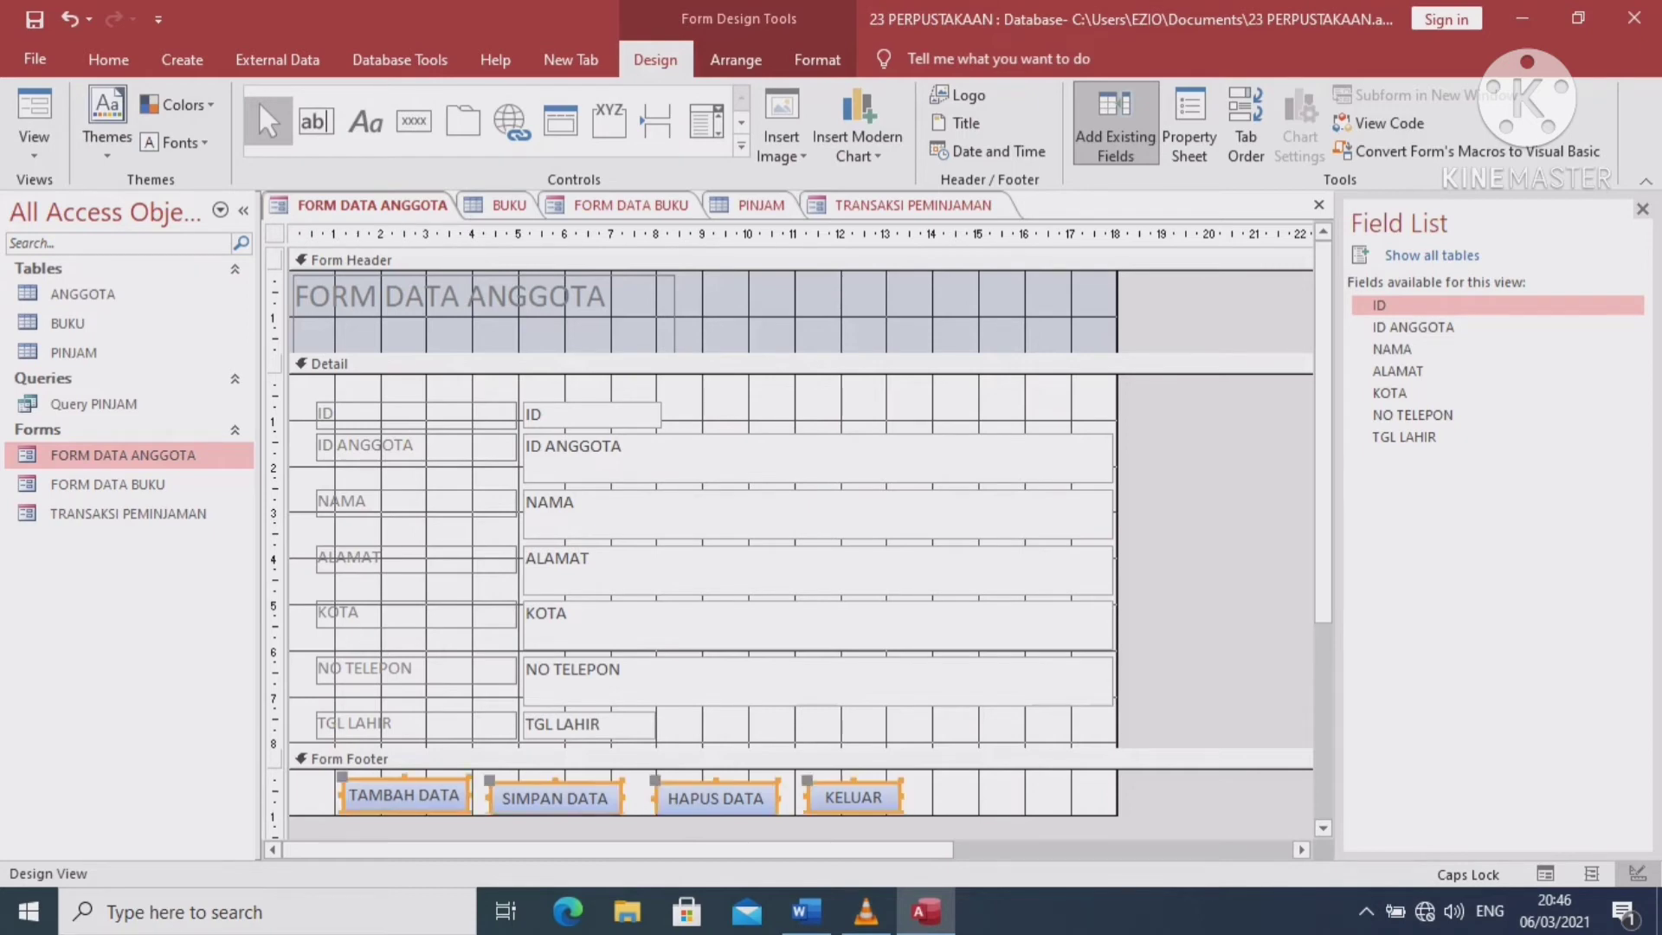
pyautogui.rightClick(423, 791)
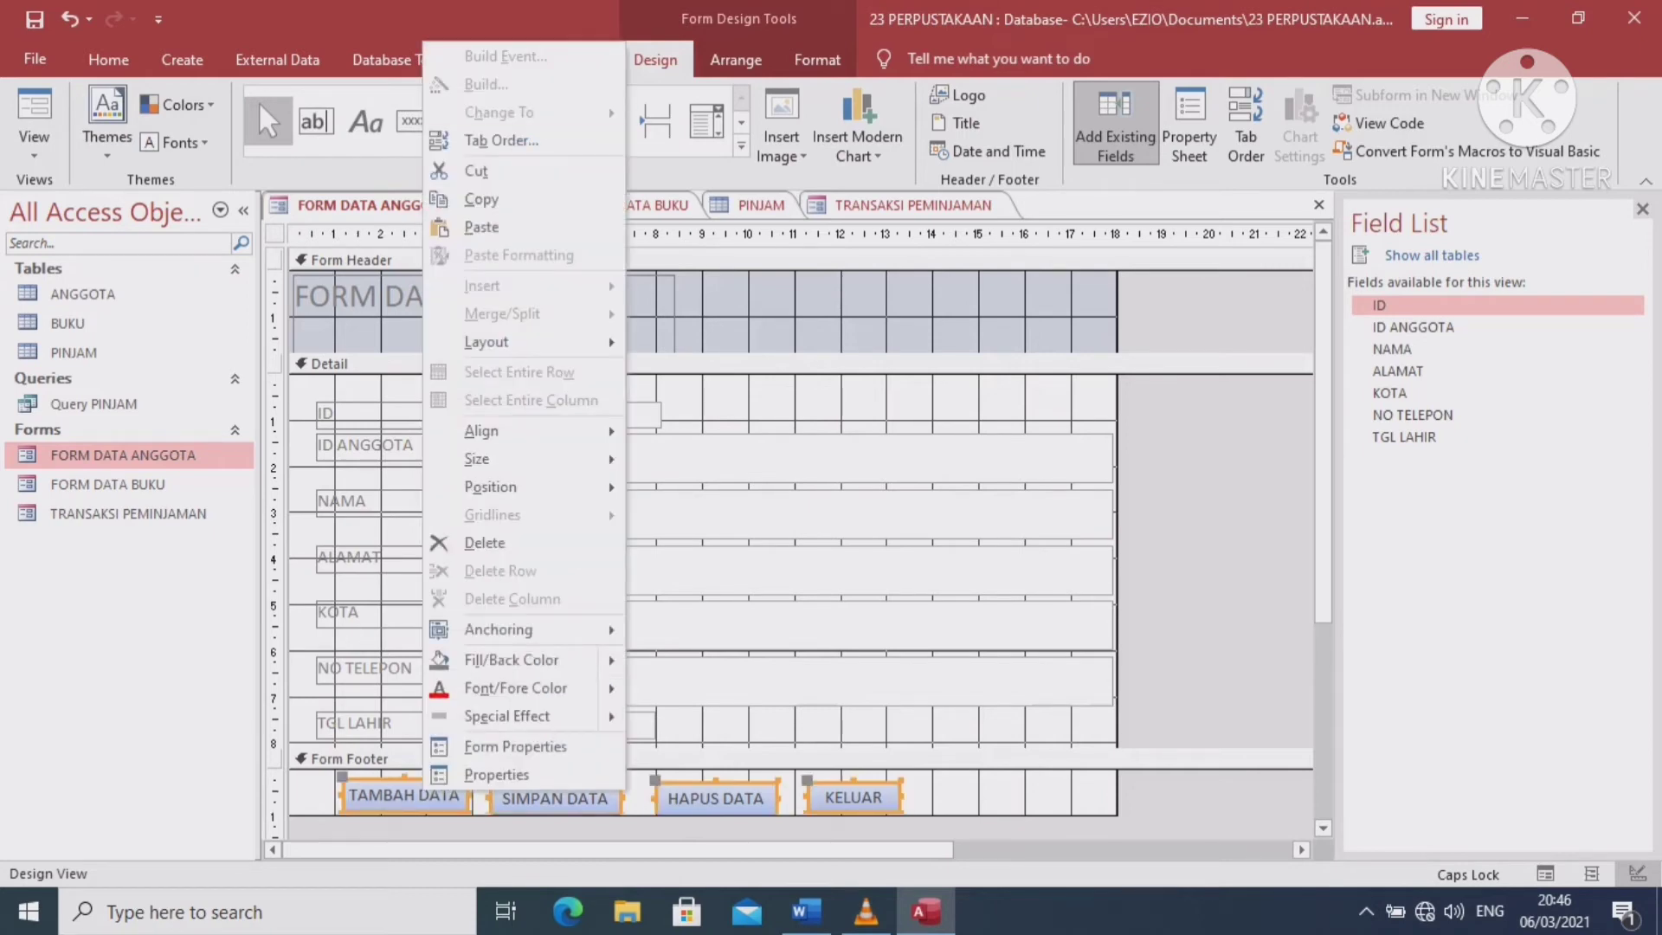
pyautogui.click(481, 199)
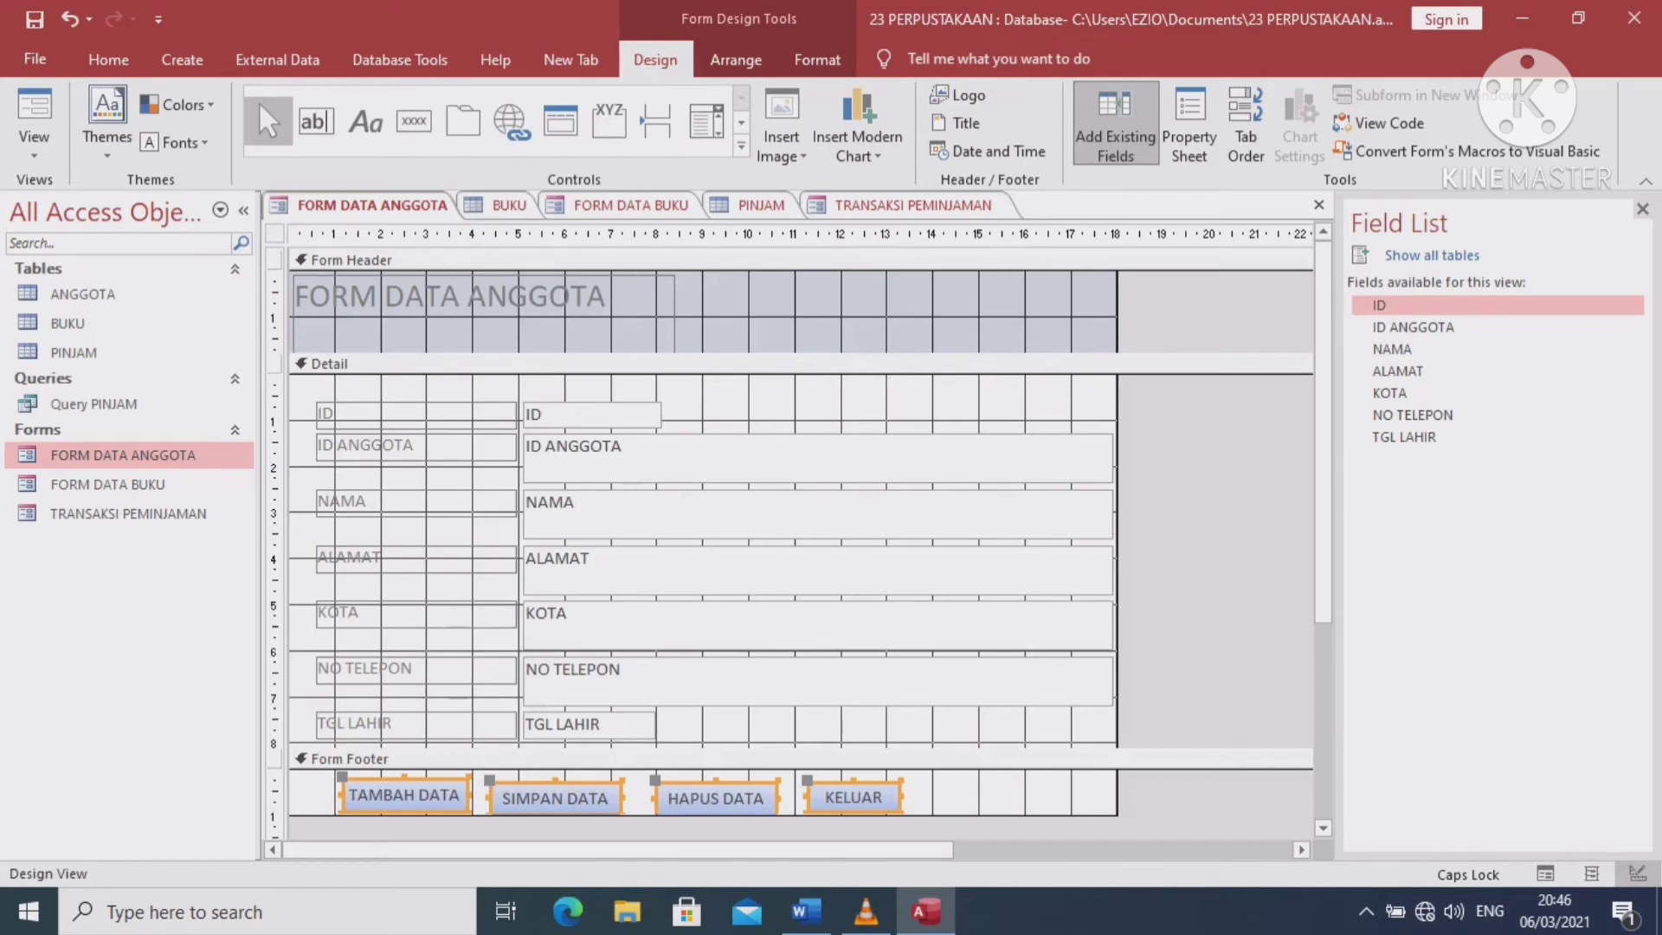
pyautogui.doubleClick(128, 513)
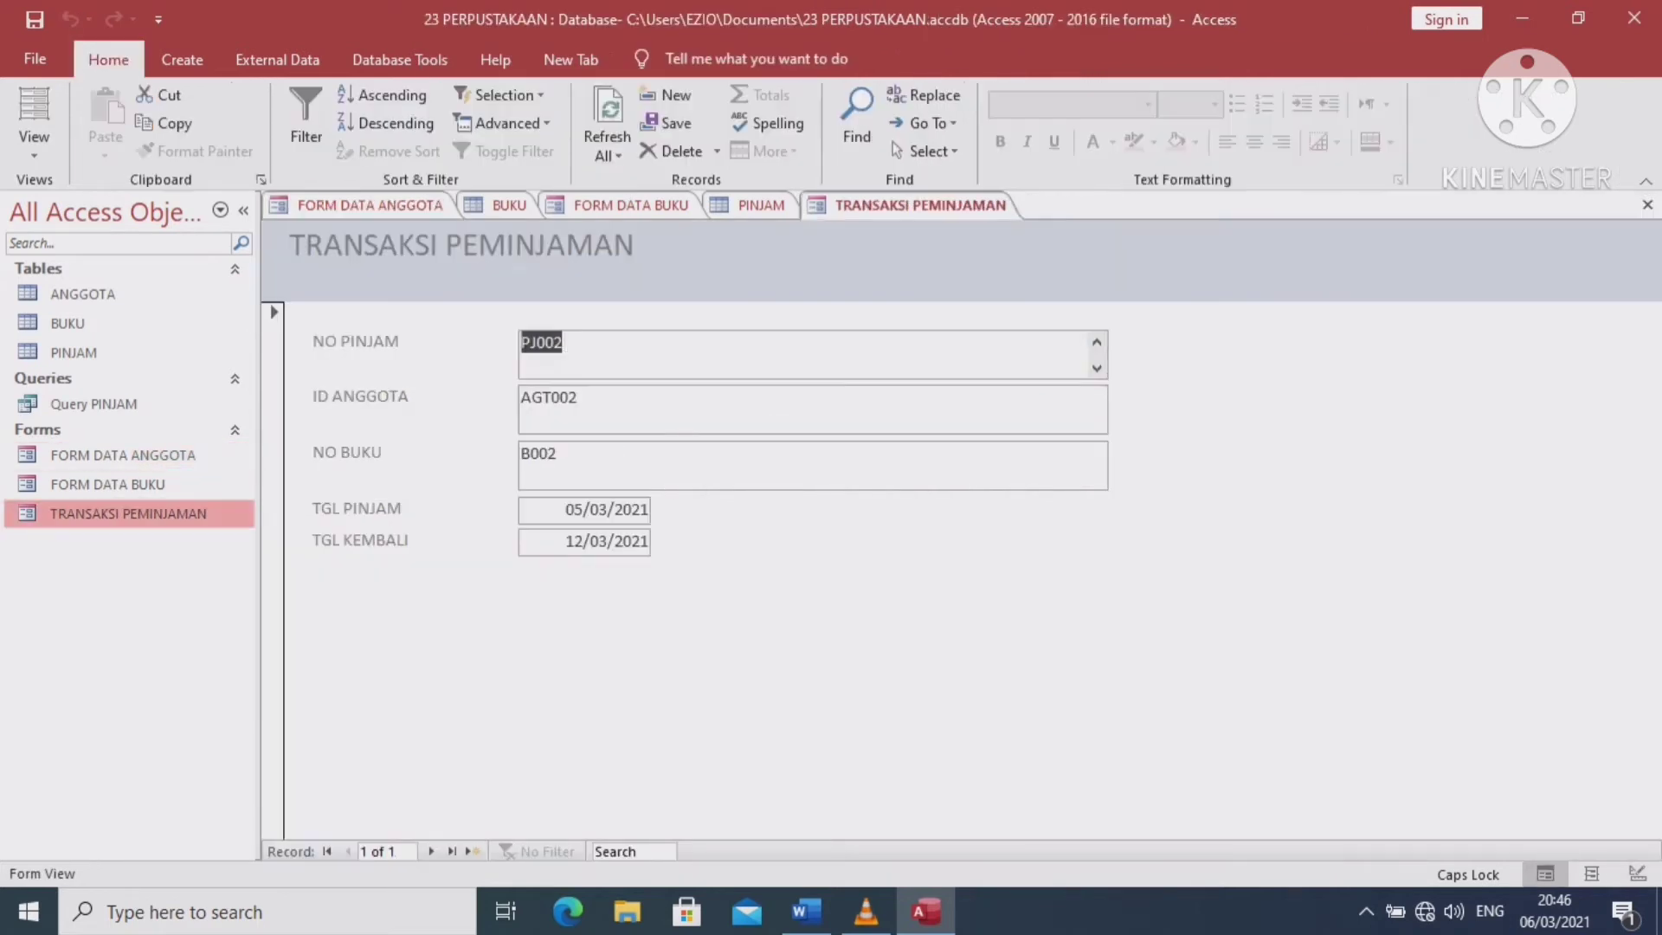
pyautogui.click(34, 145)
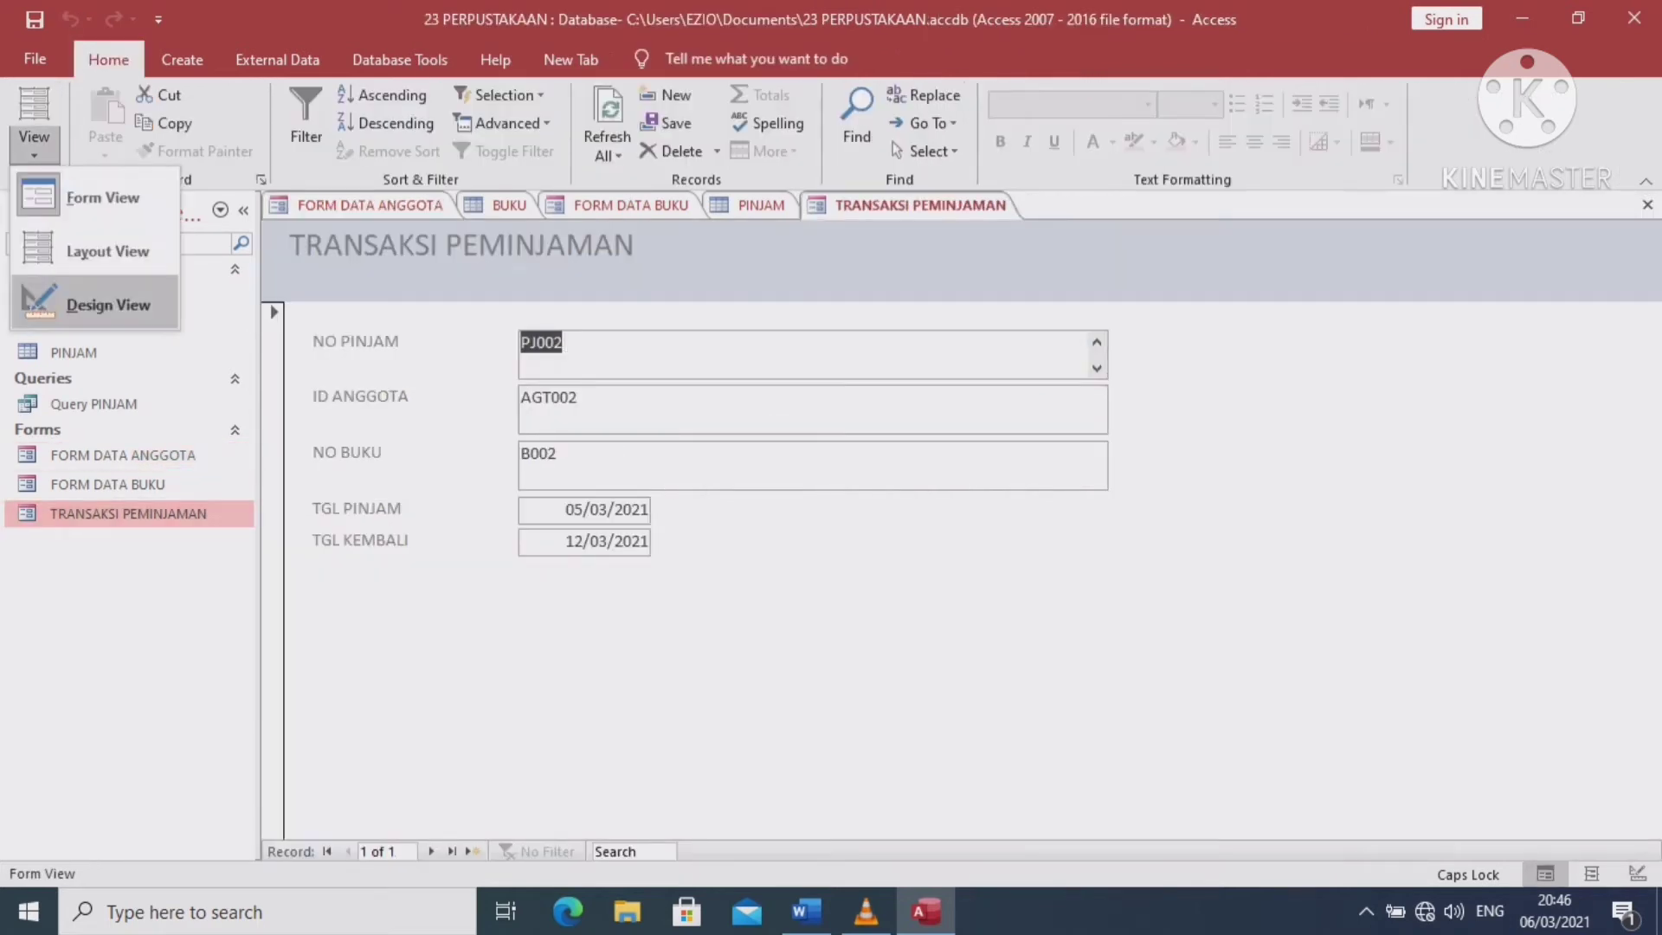
# Enlarge the TRANSAKSI PEMINJAMAN form footer and paste the four action buttons into it
pyautogui.click(95, 303)
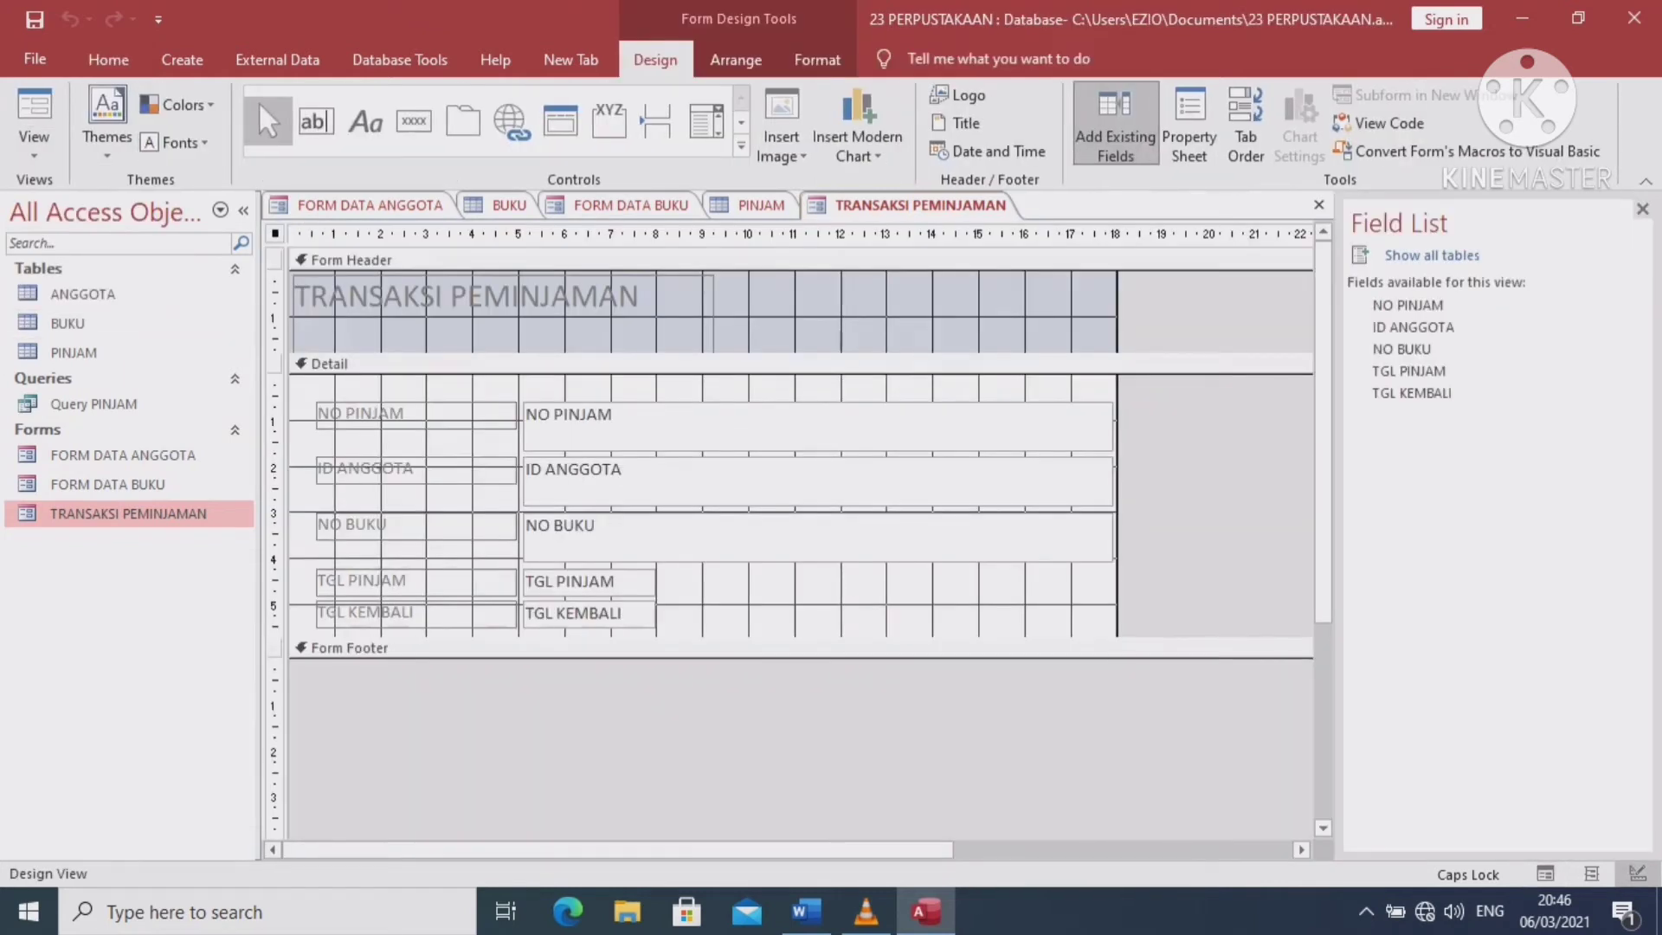
pyautogui.moveTo(703, 659); pyautogui.dragTo(703, 722)
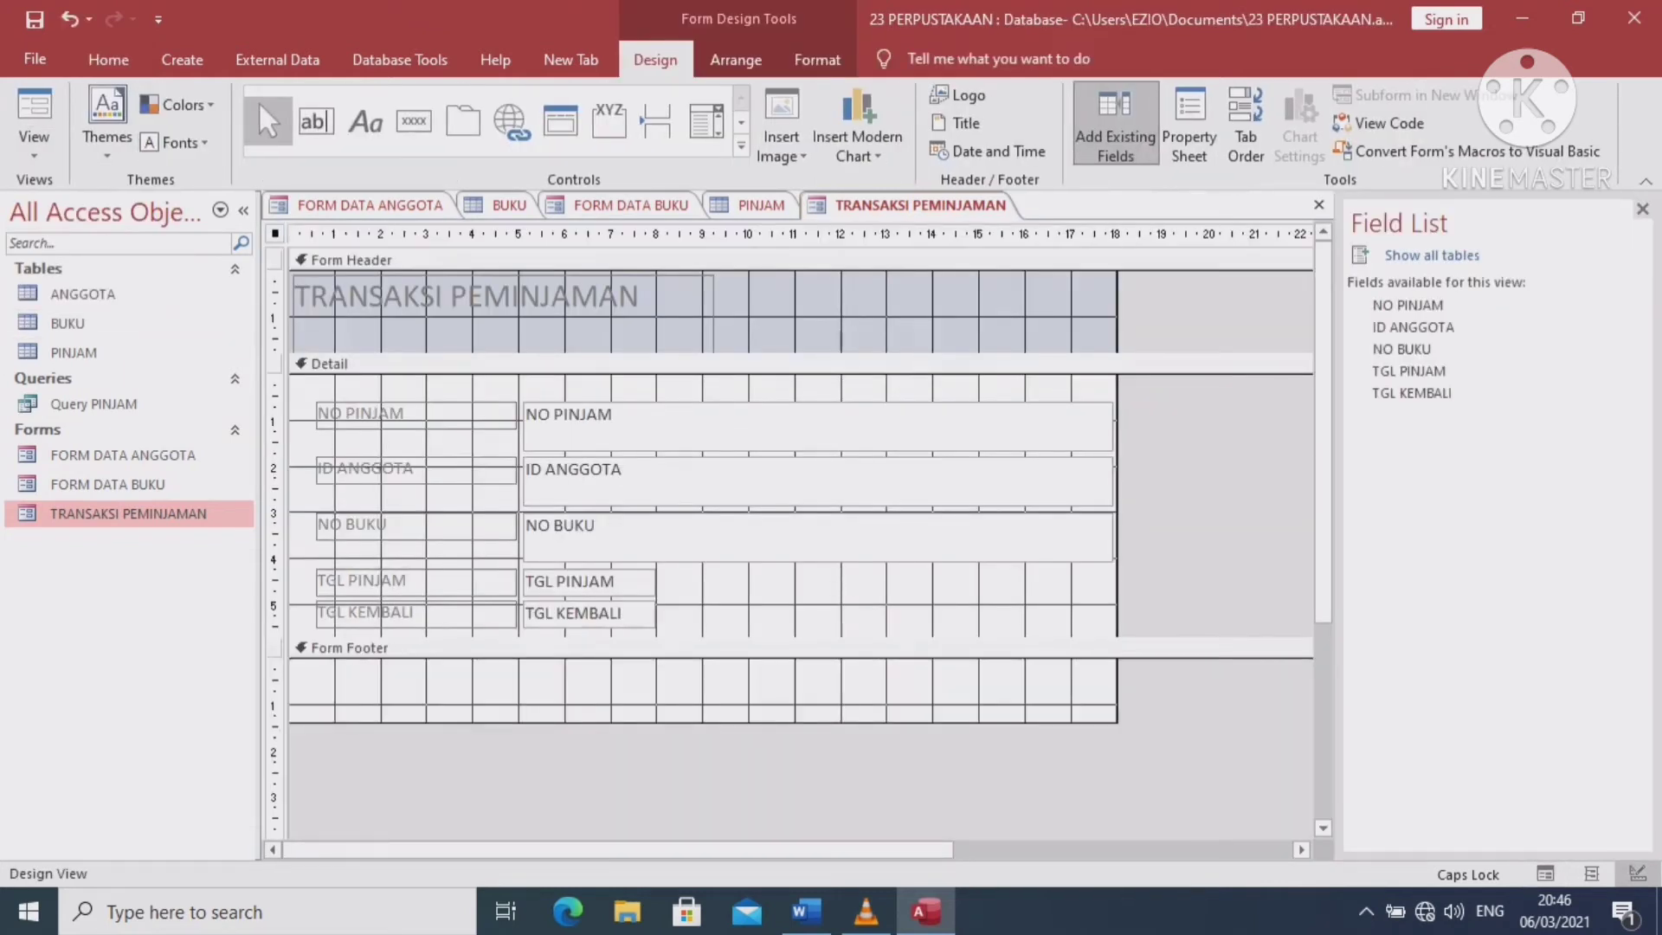
pyautogui.rightClick(356, 649)
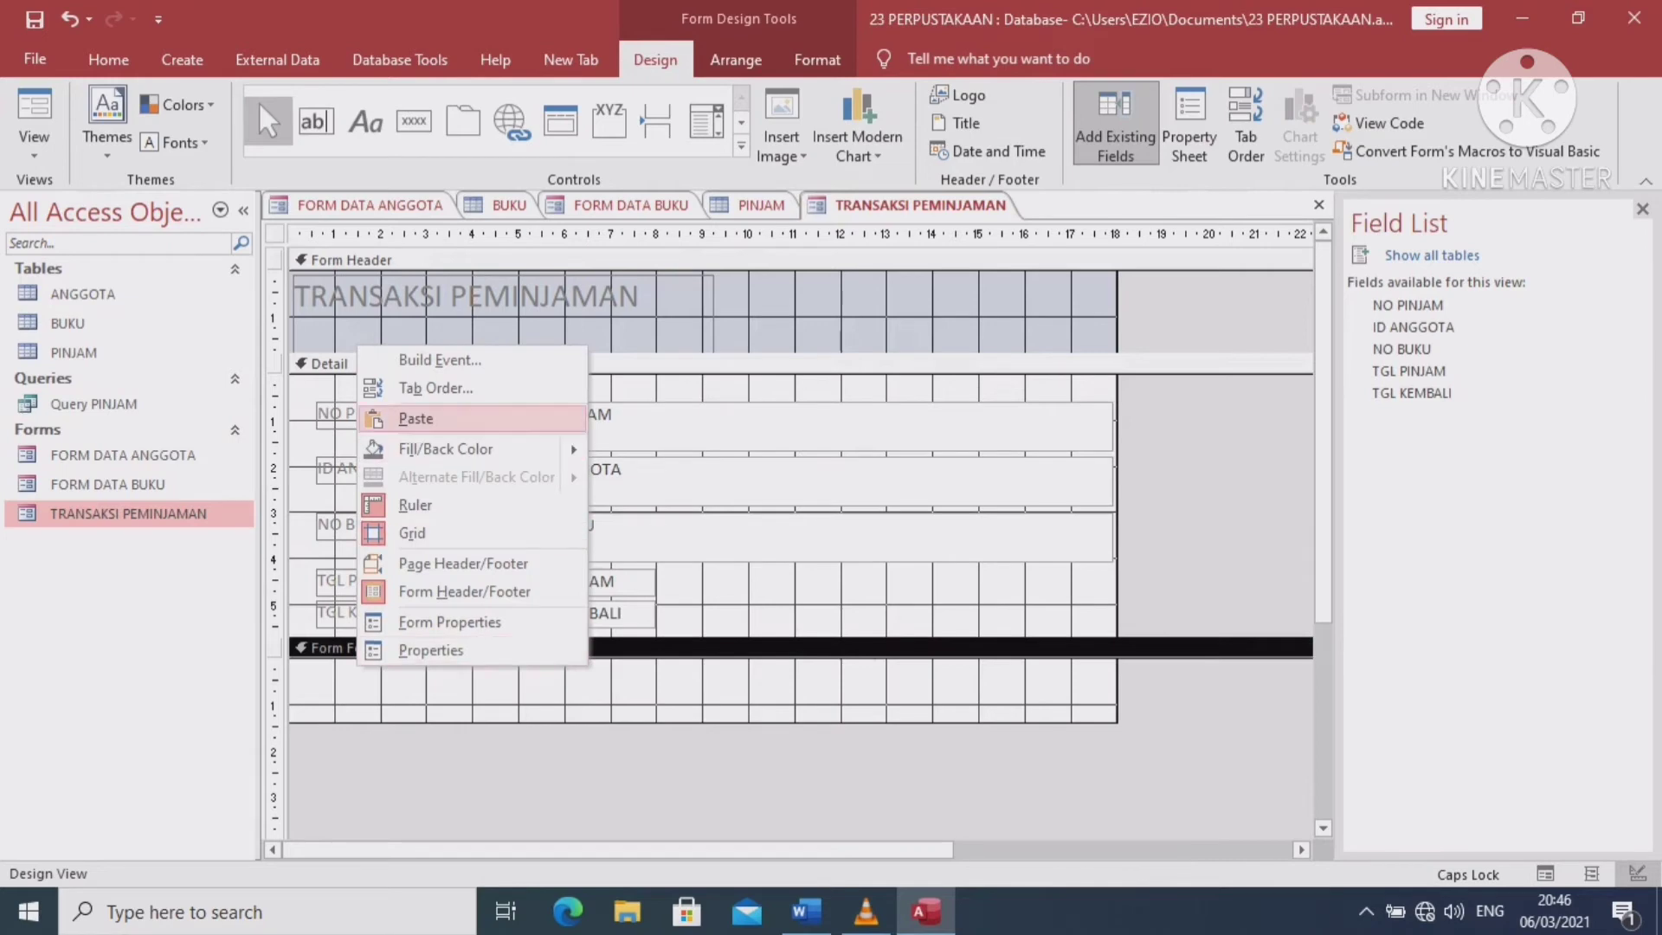
pyautogui.click(416, 418)
pyautogui.moveTo(662, 678); pyautogui.dragTo(706, 688)
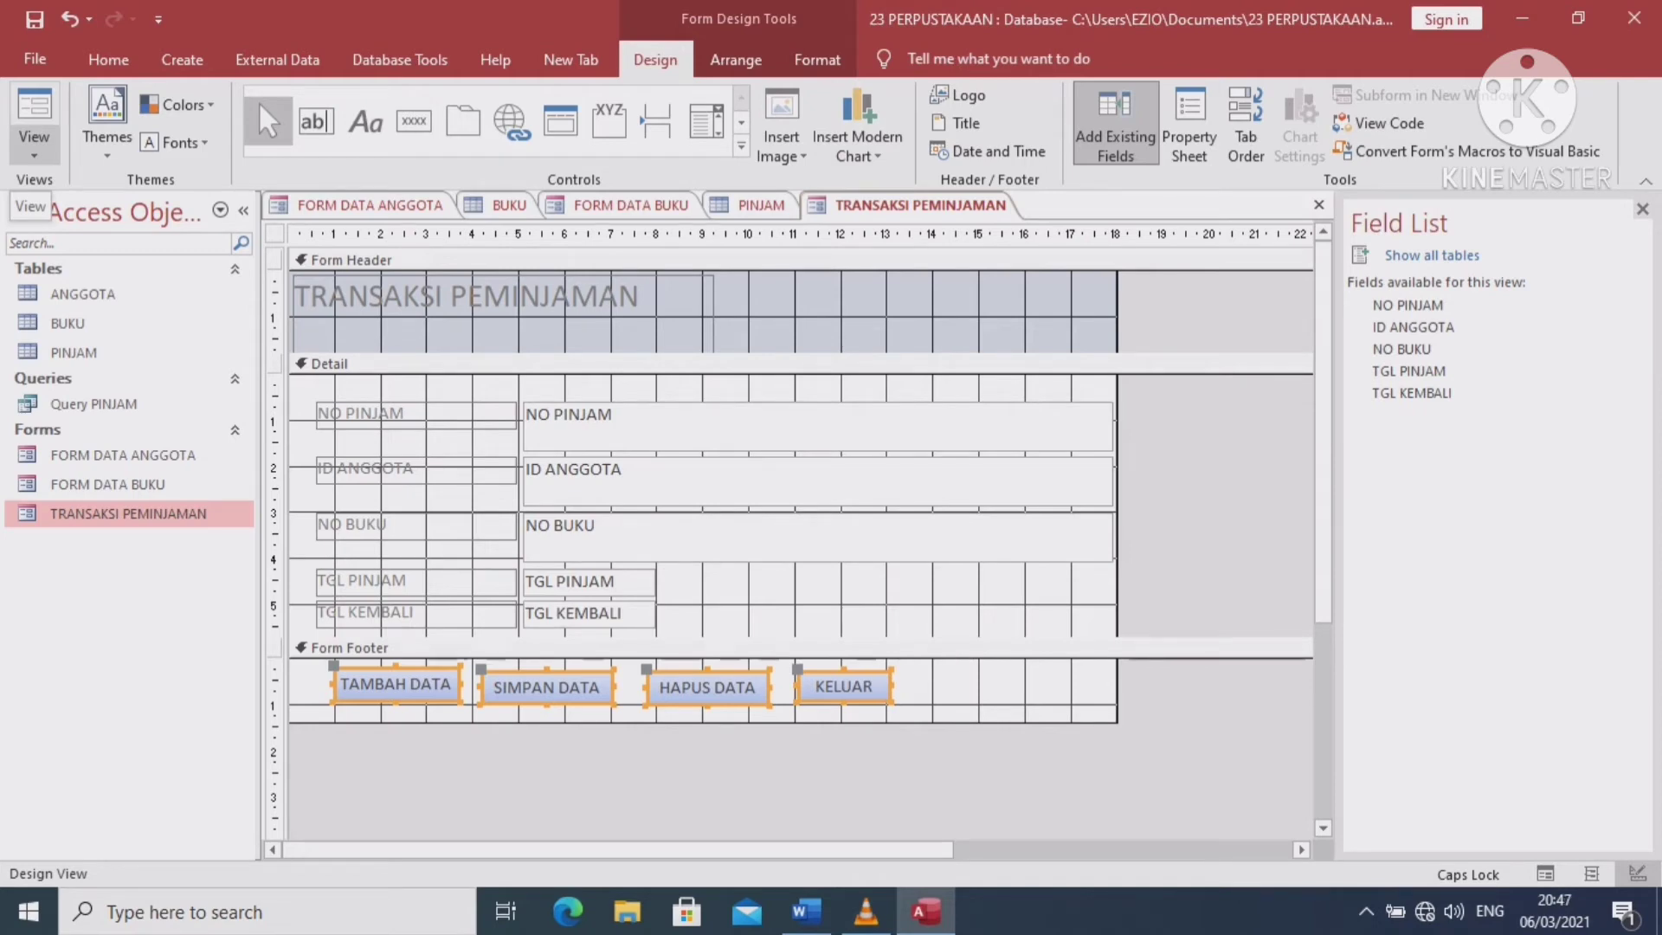
# Preview the form with its new buttons, then return to Design View
pyautogui.click(34, 113)
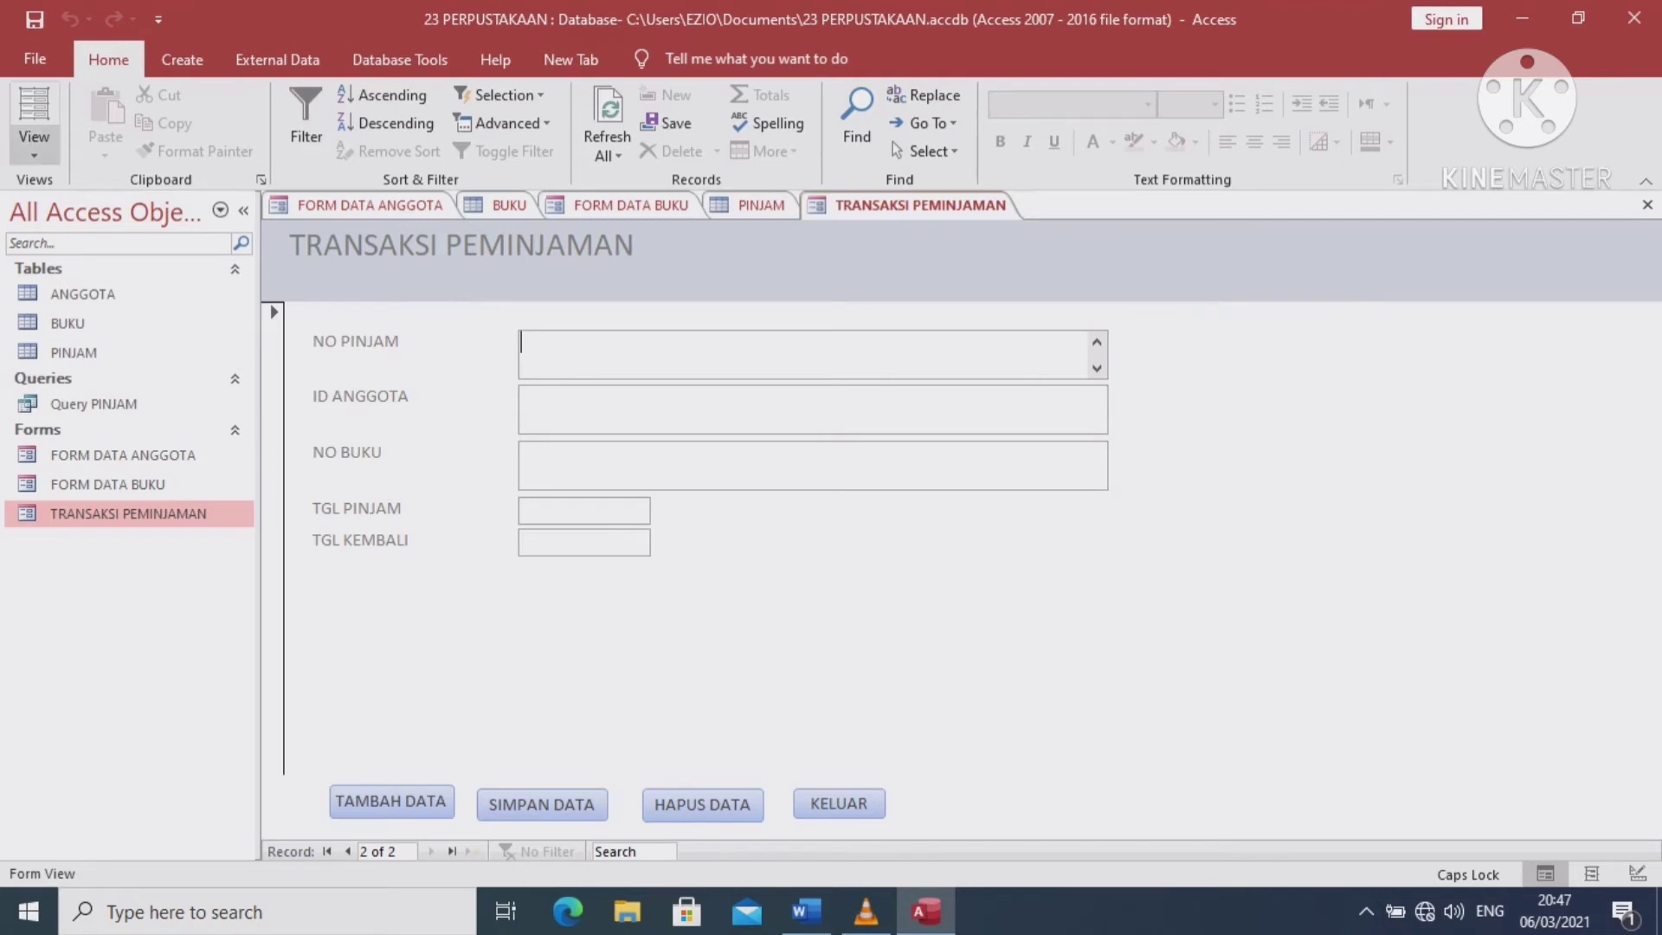
pyautogui.click(34, 145)
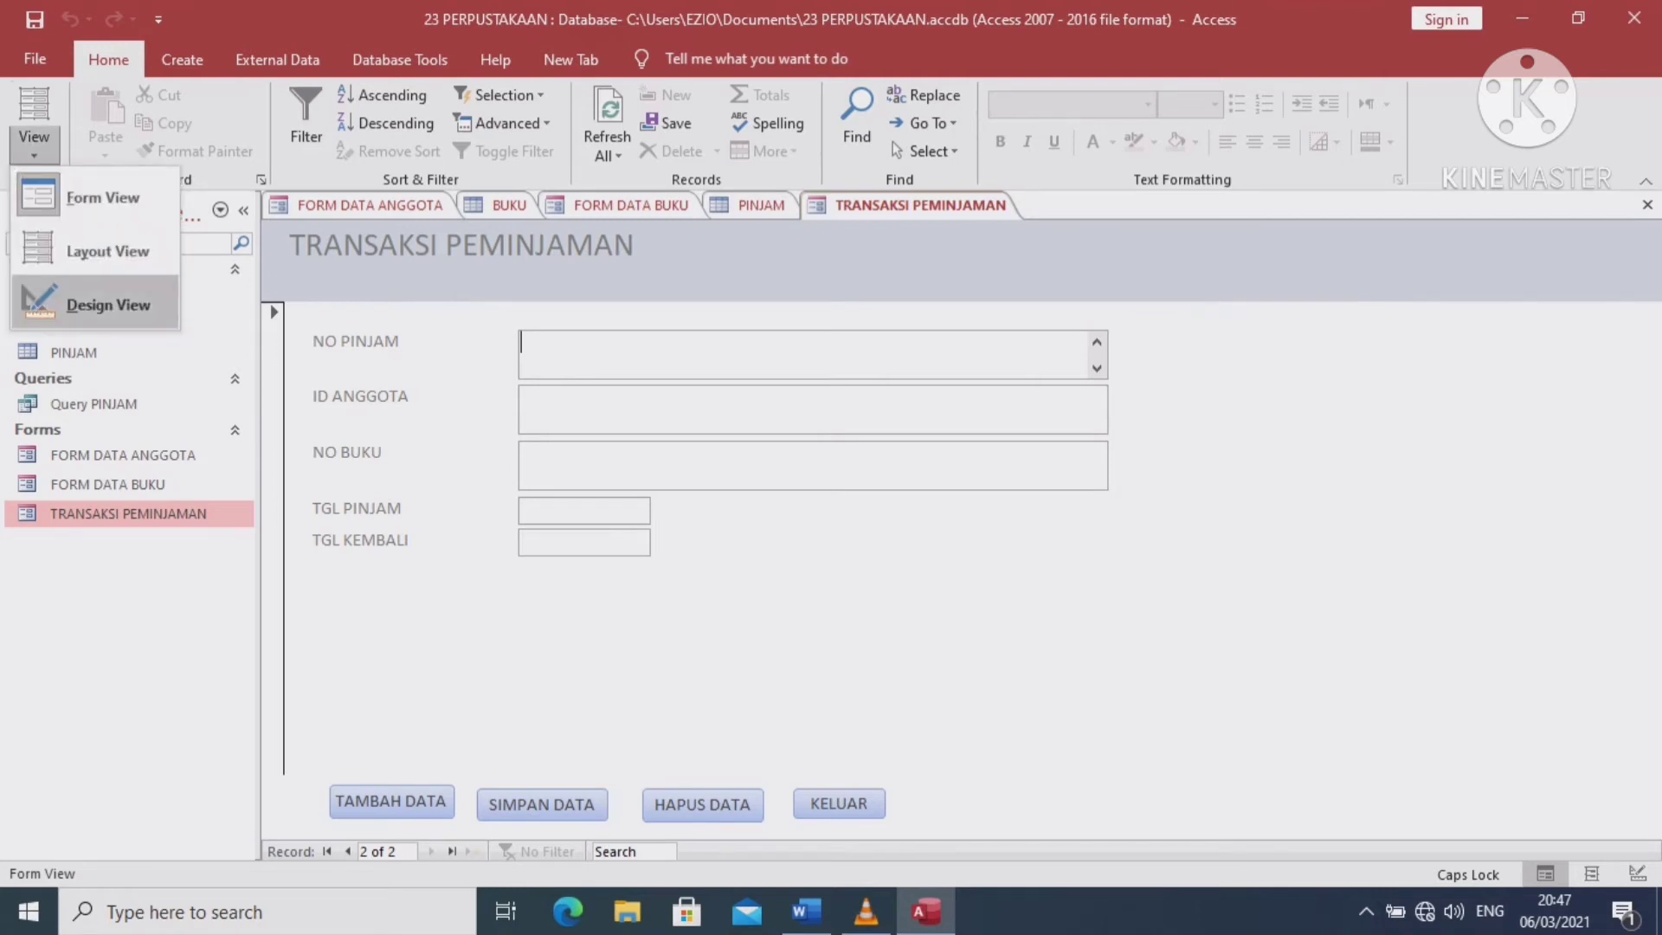
pyautogui.click(109, 304)
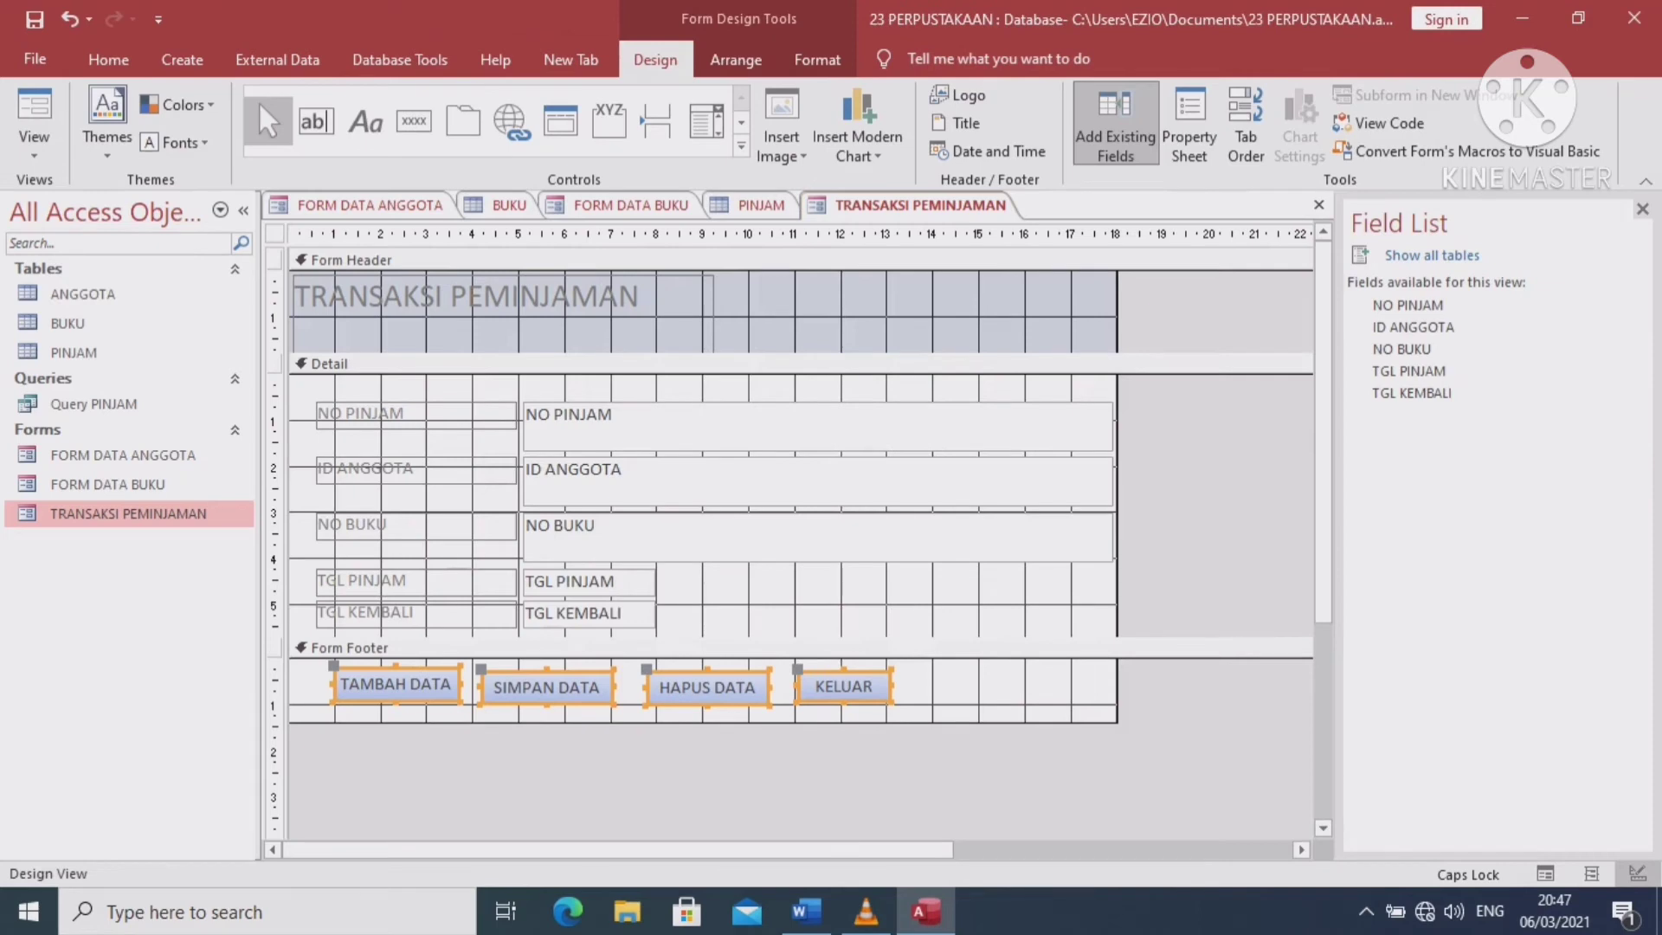
# Change the ID ANGGOTA and NO BUKU text boxes into combo boxes
pyautogui.rightClick(1082, 484)
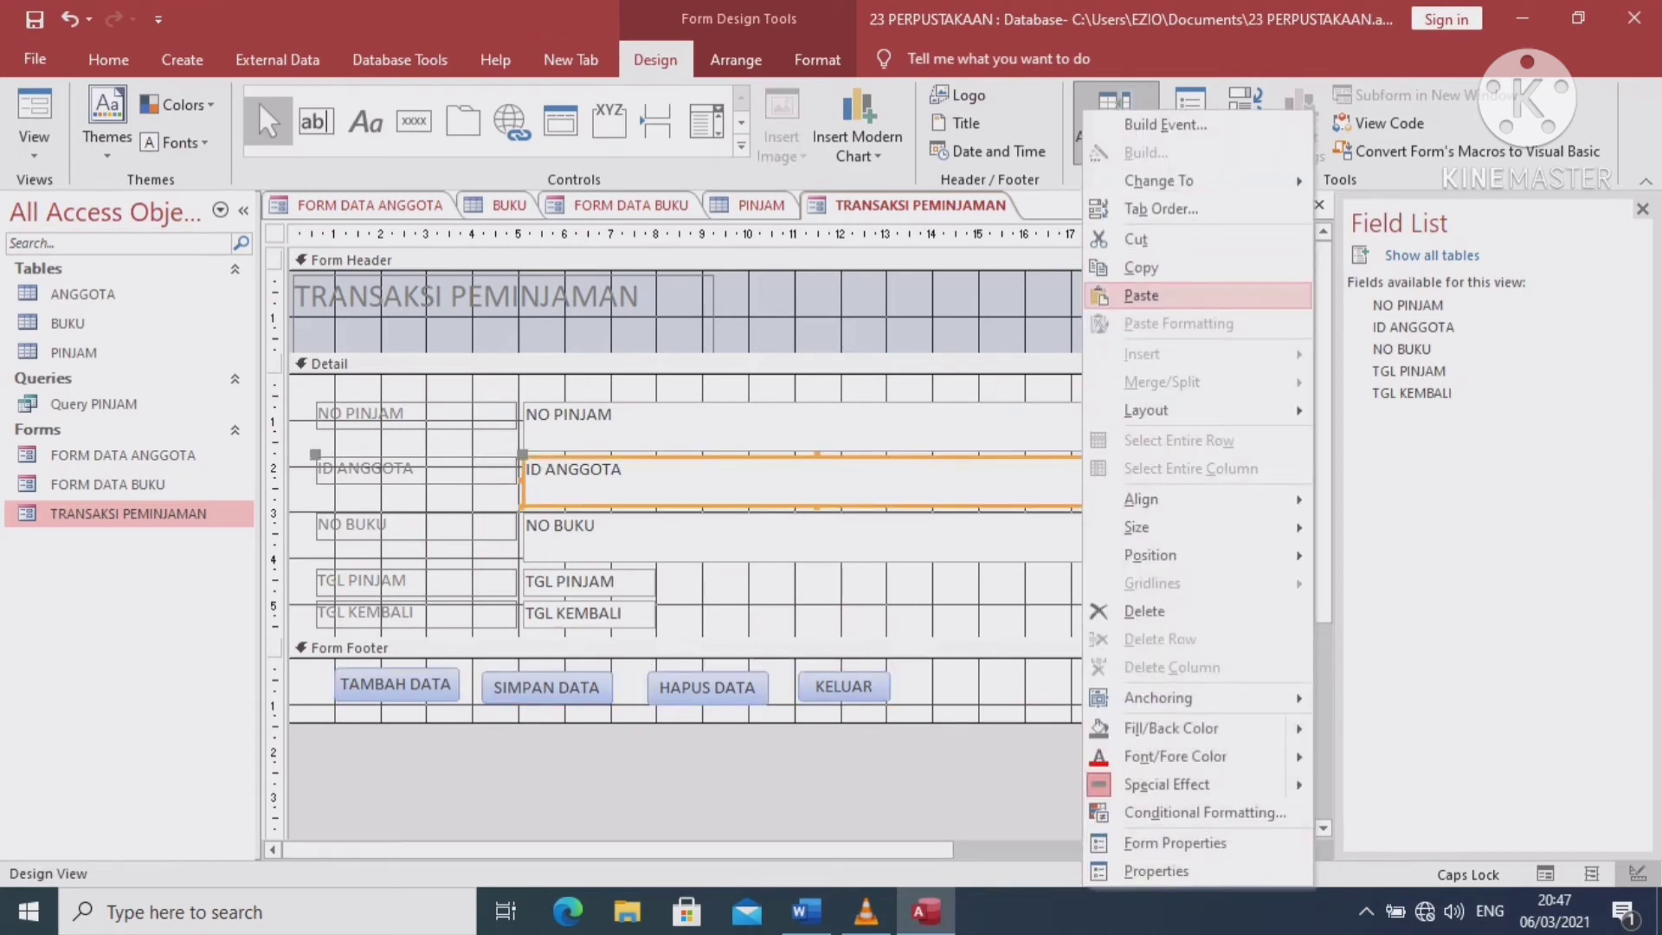
pyautogui.moveTo(1197, 181)
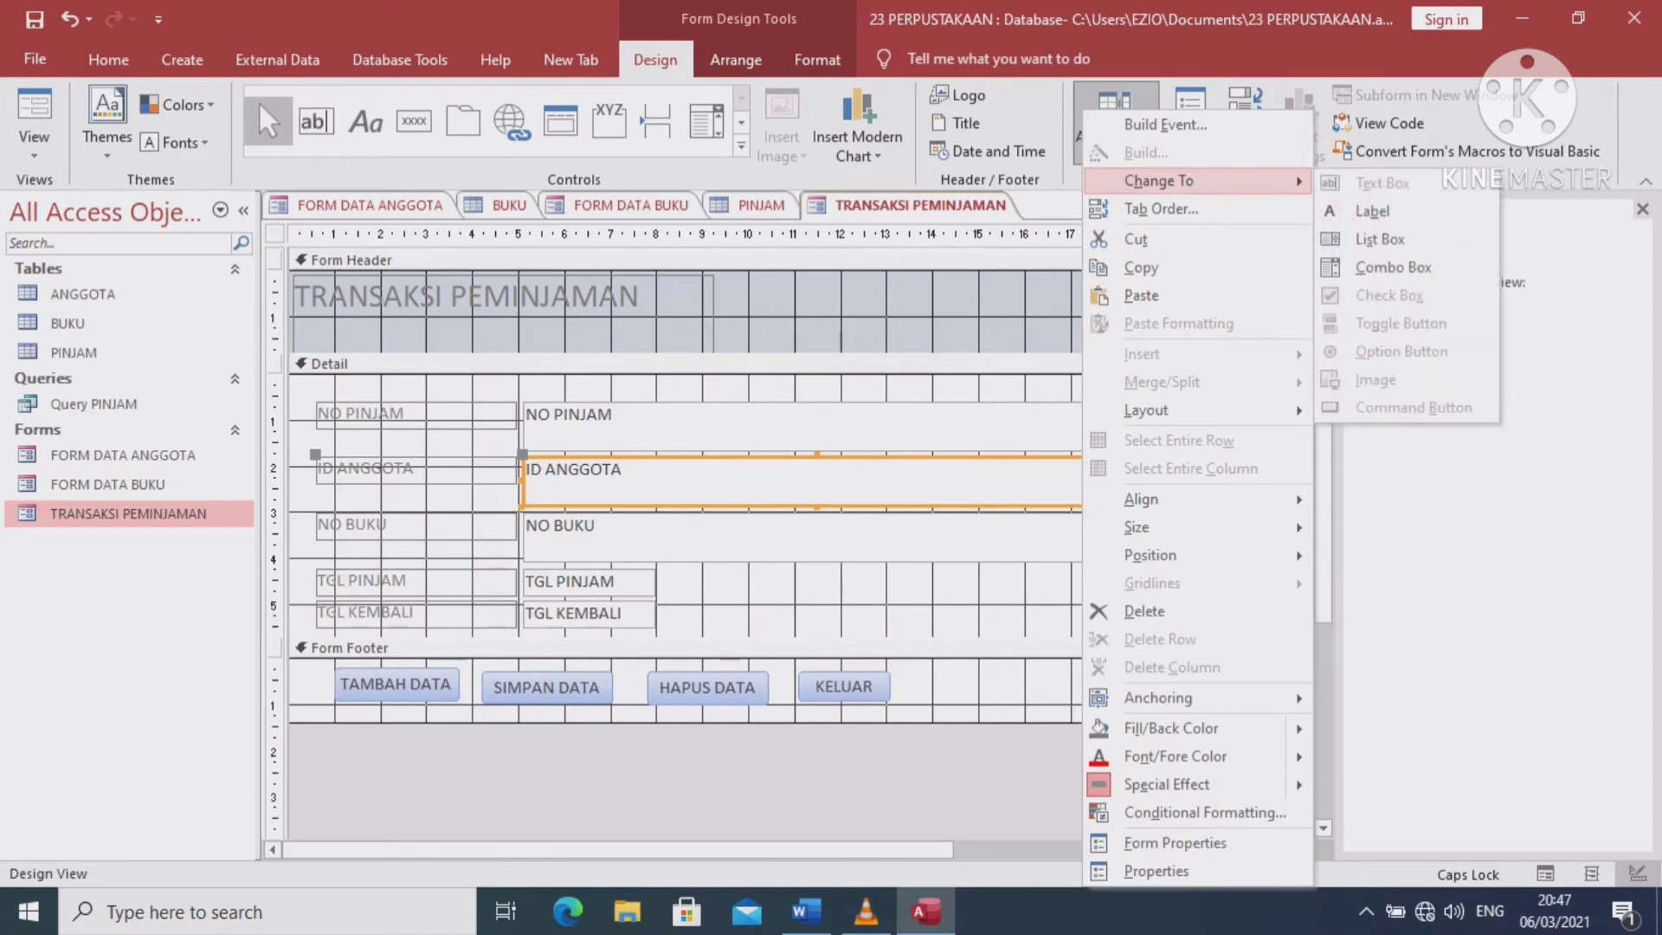
pyautogui.click(1393, 267)
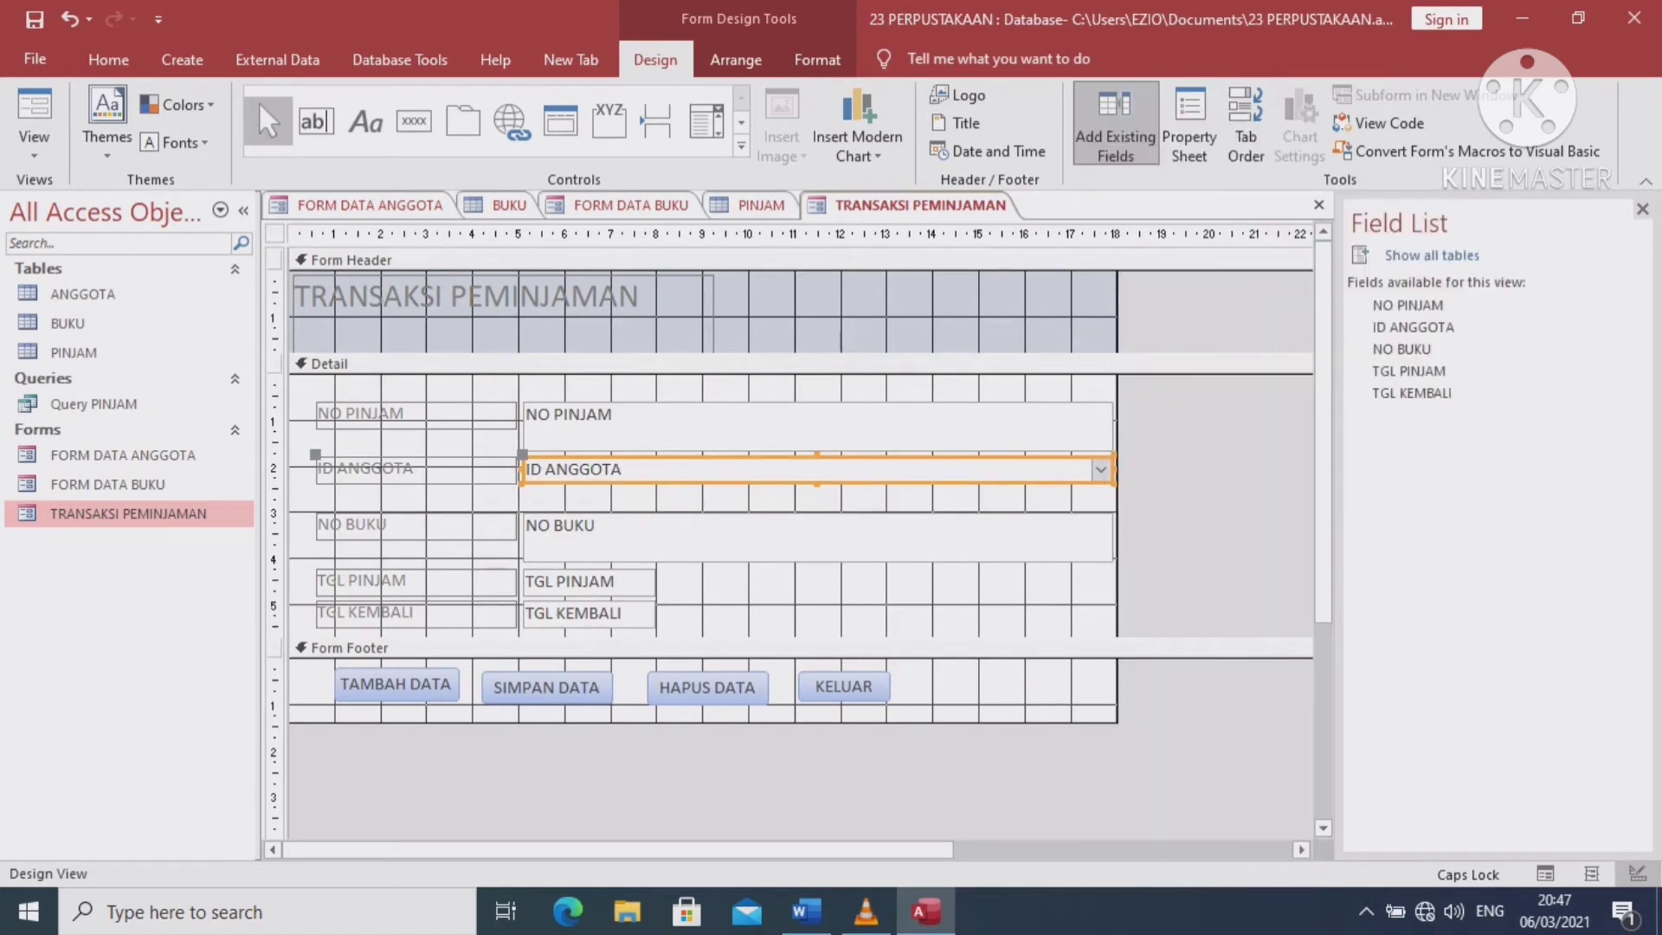
pyautogui.click(817, 537)
pyautogui.rightClick(1095, 537)
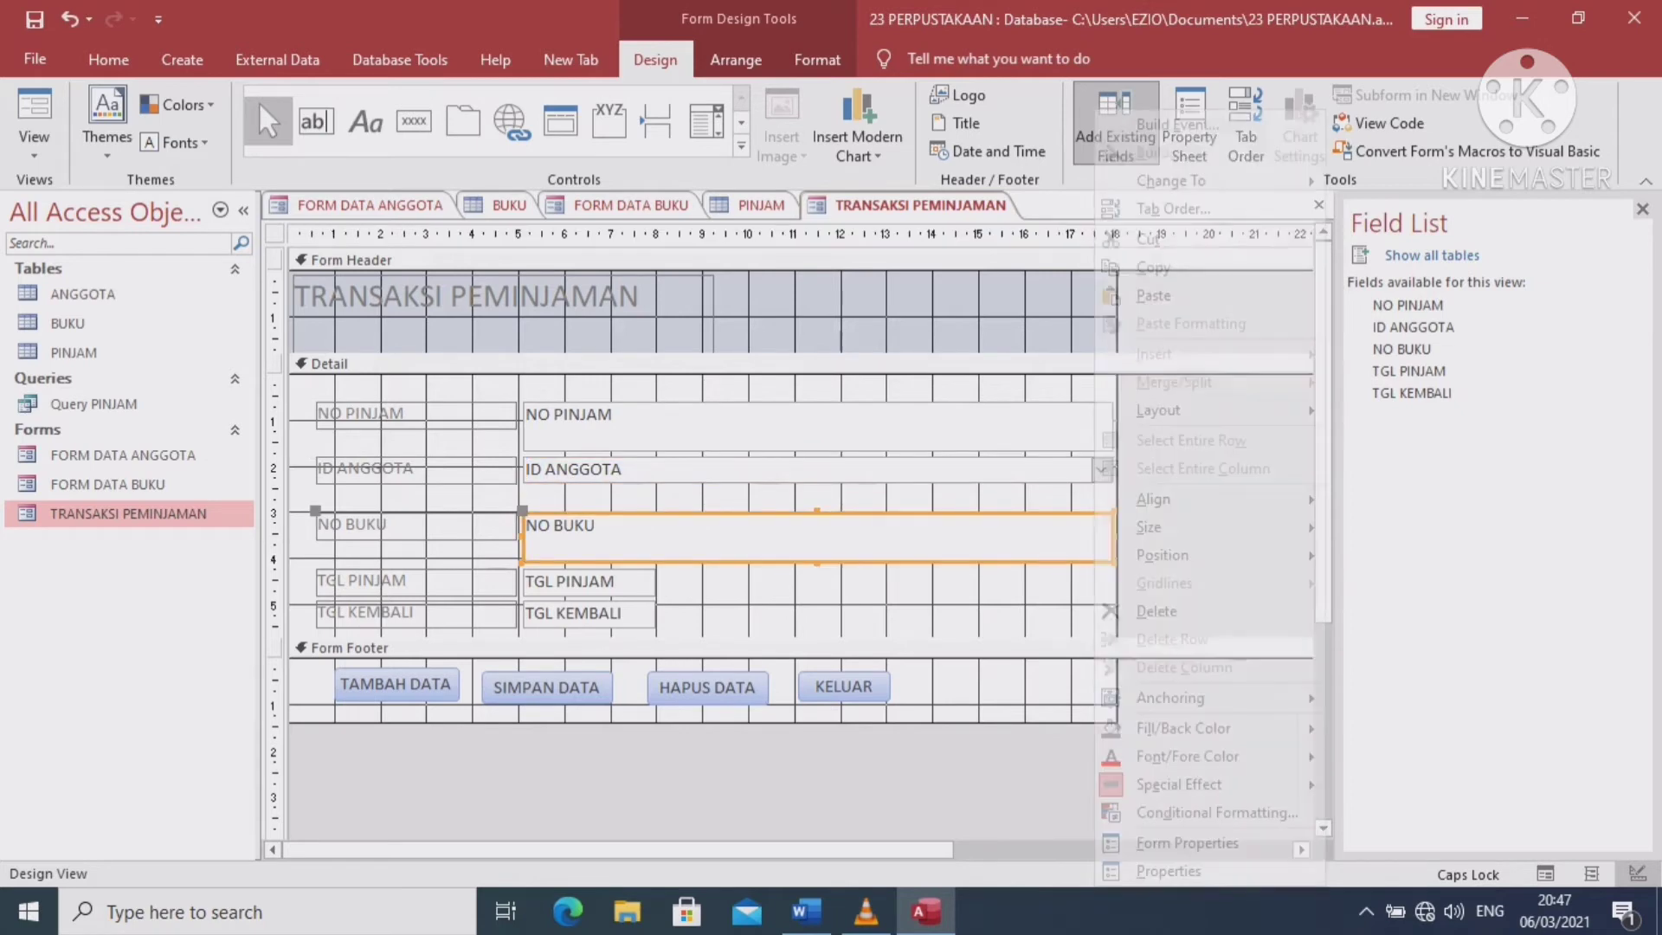
pyautogui.moveTo(1177, 180)
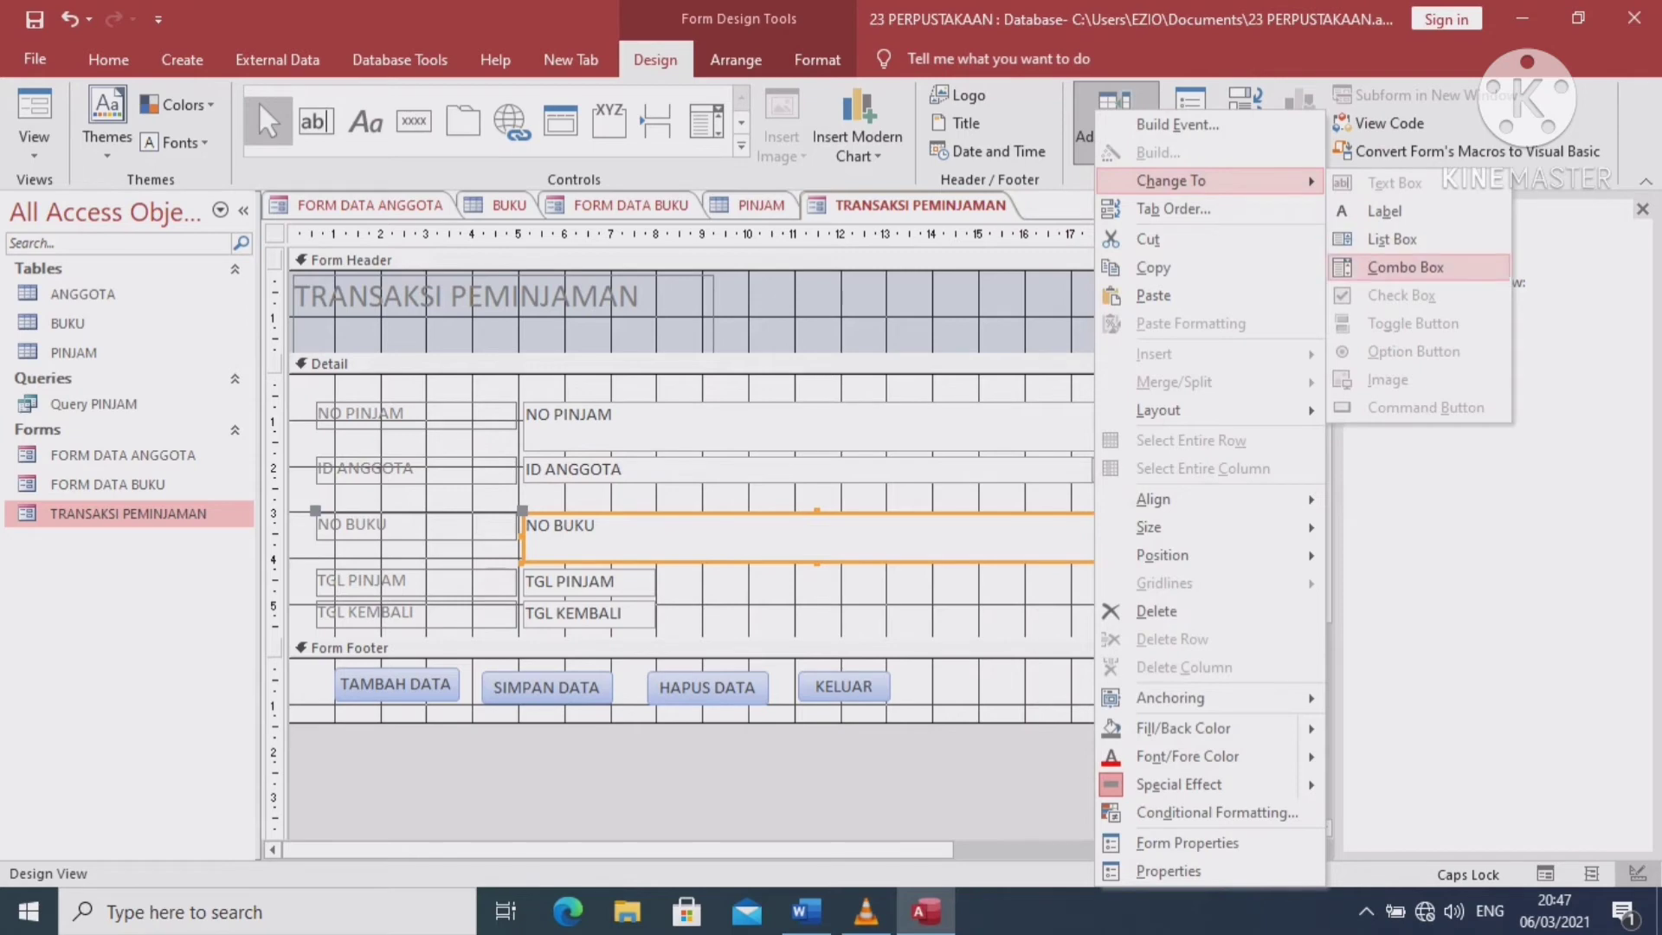
pyautogui.click(1405, 268)
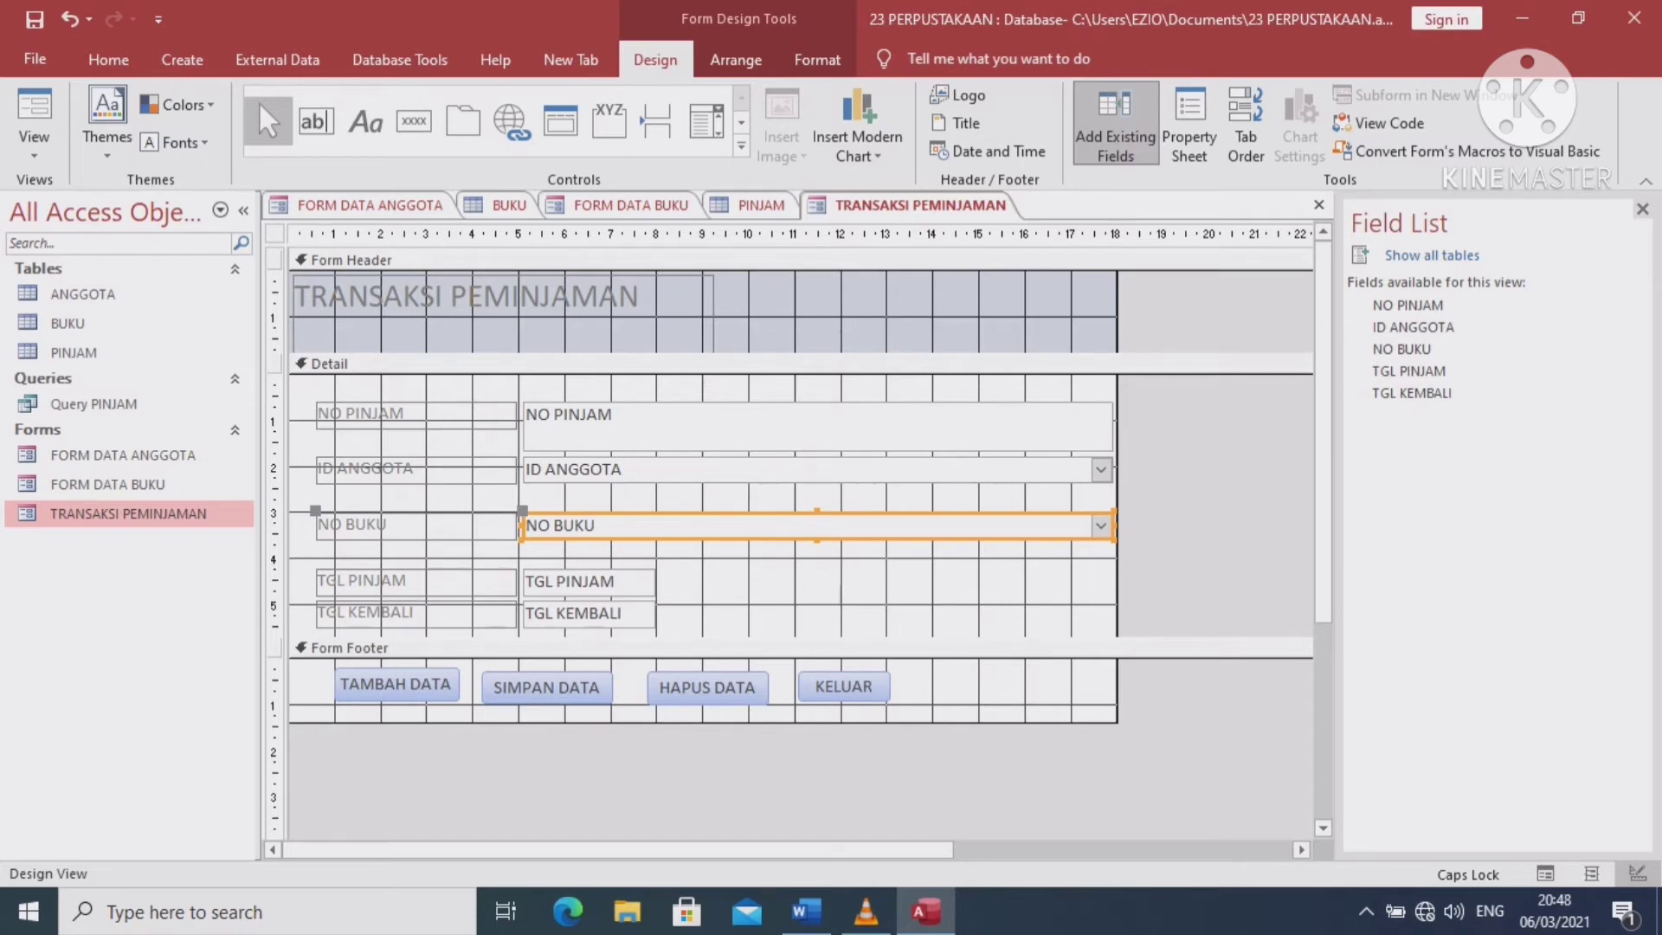
# Close the Field List and switch TRANSAKSI PEMINJAMAN to Form View
pyautogui.click(817, 470)
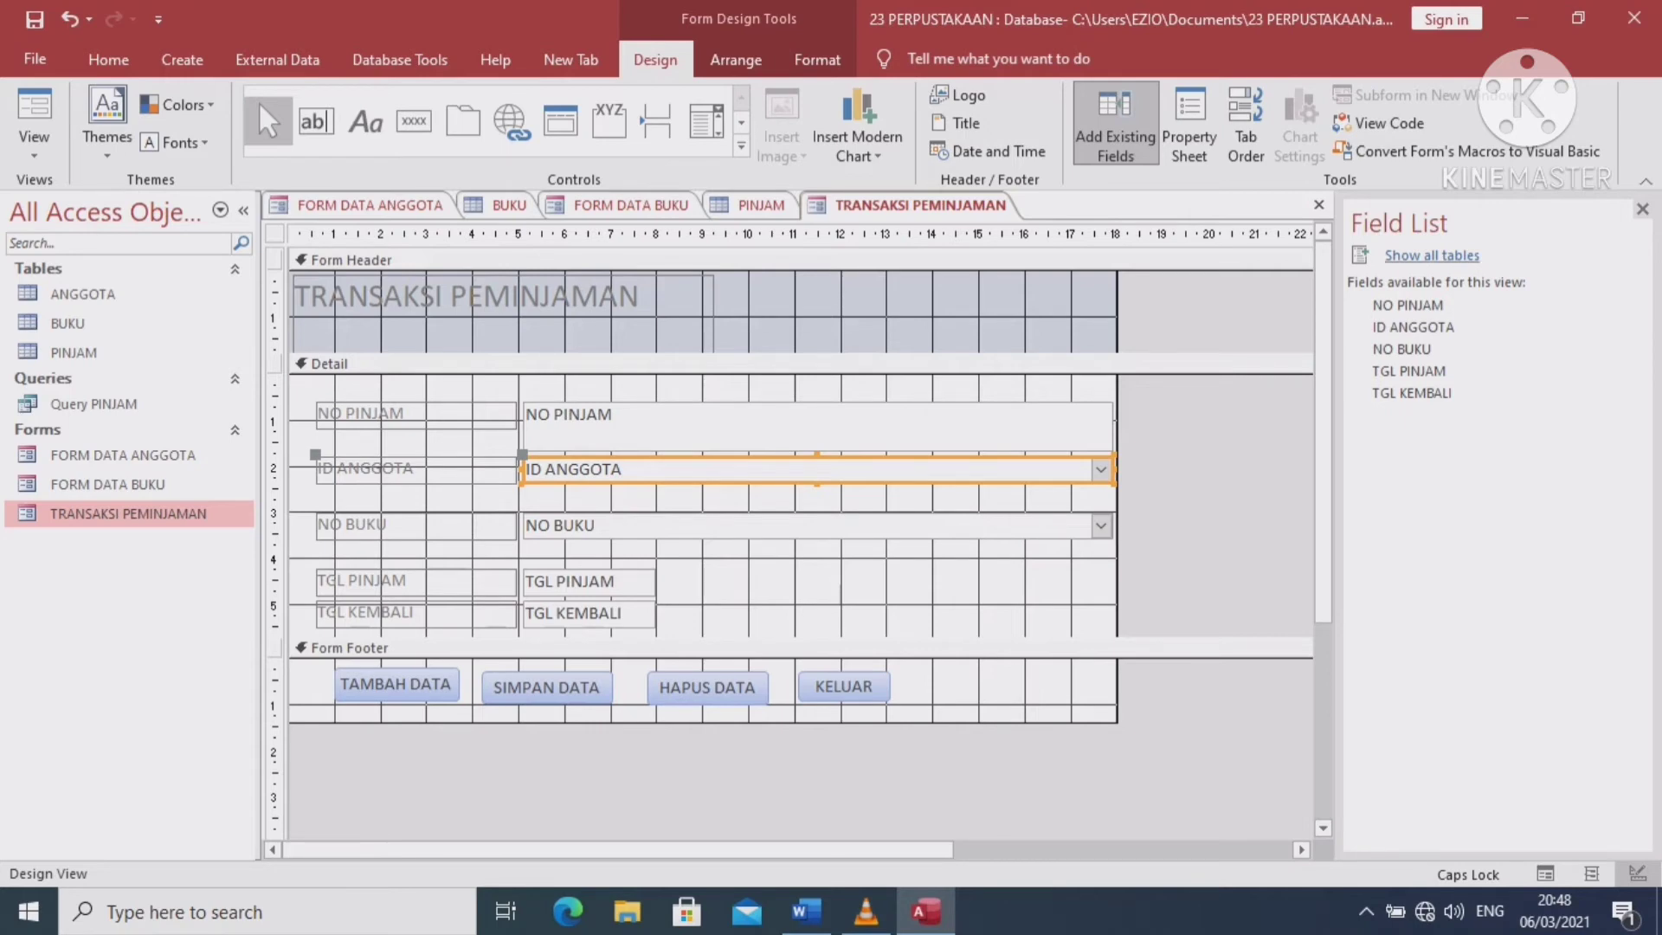
pyautogui.click(1432, 256)
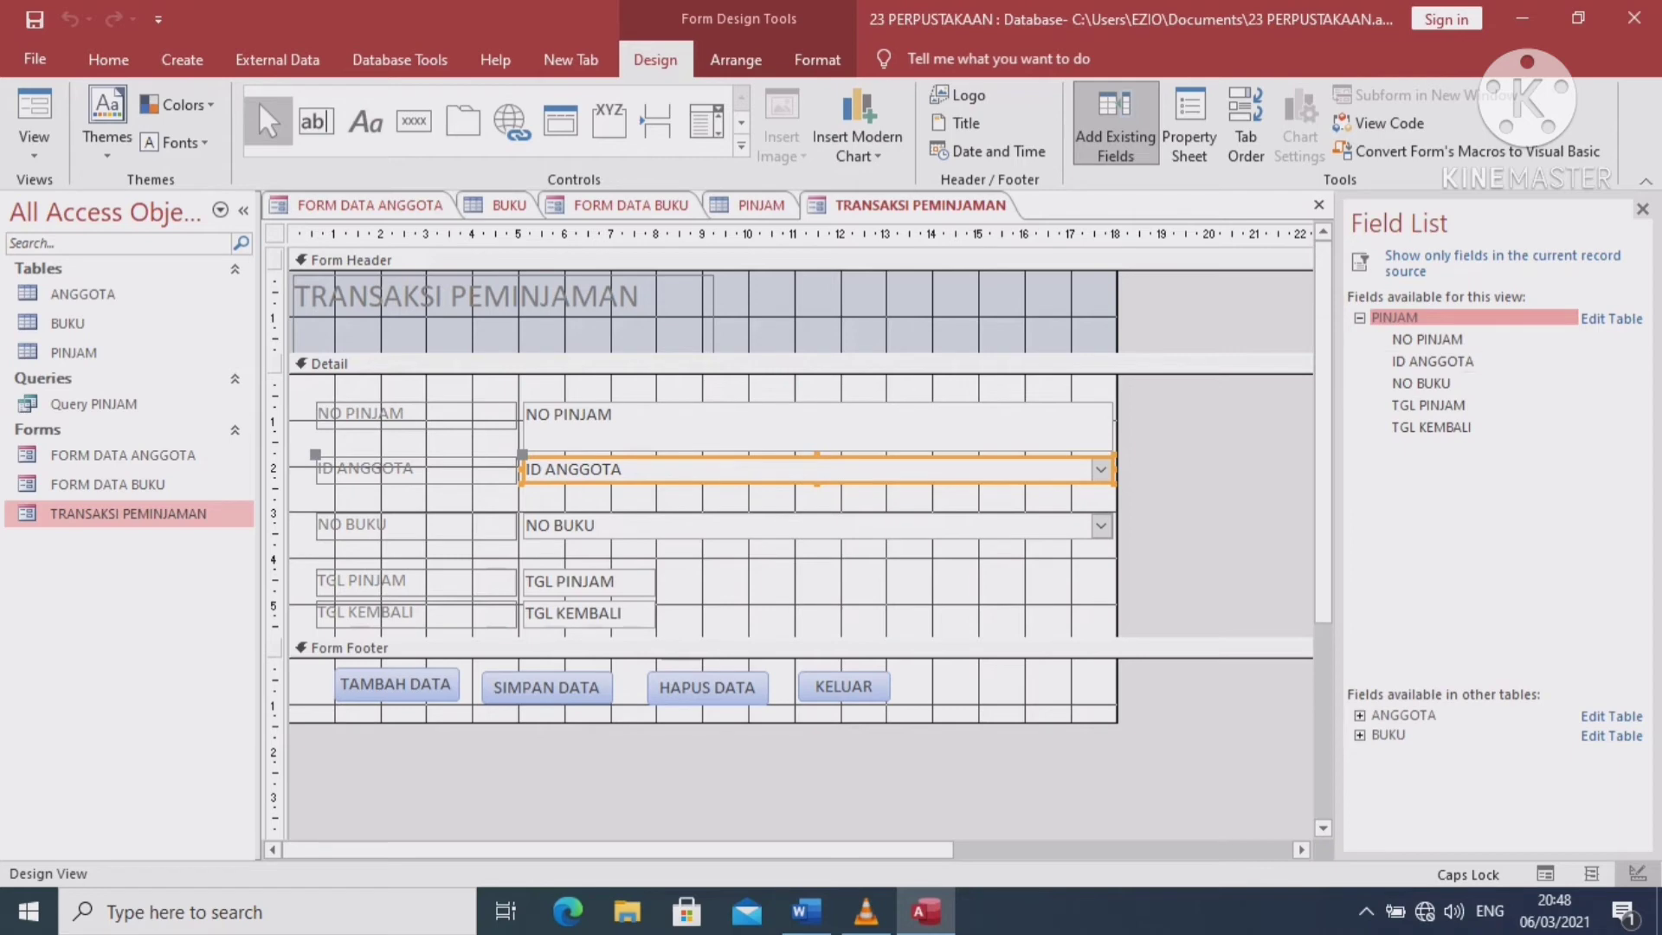
pyautogui.click(1642, 209)
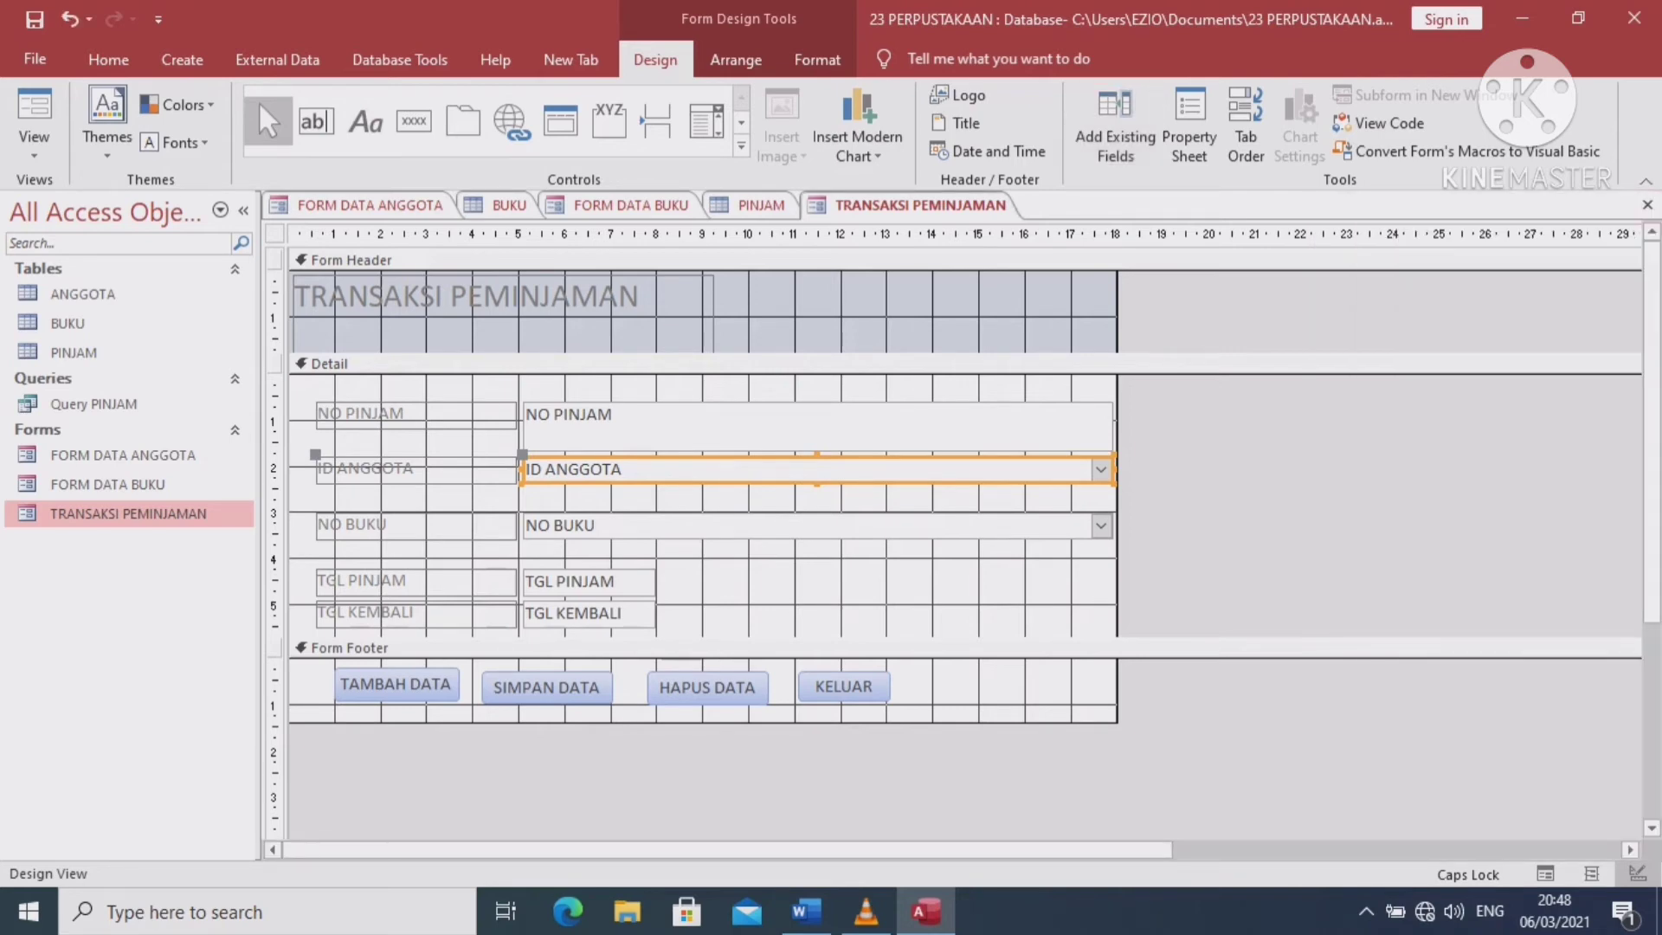
pyautogui.click(34, 112)
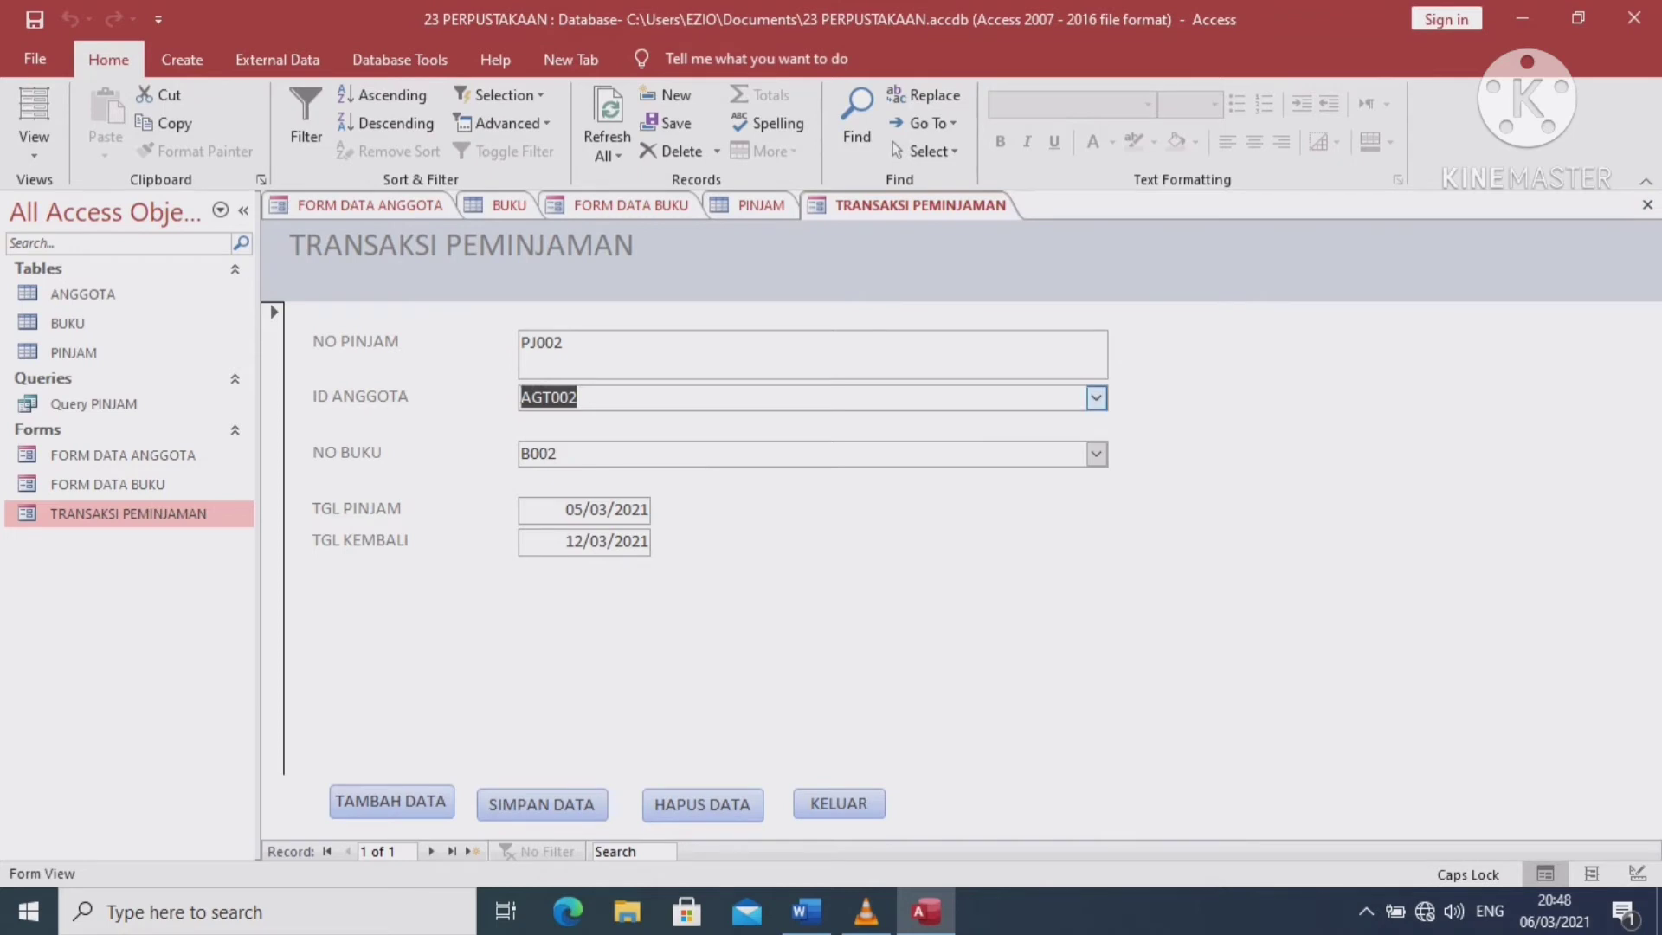
# Drop down the ID ANGGOTA list, which shows only an empty row, then return to Design View
pyautogui.click(1096, 398)
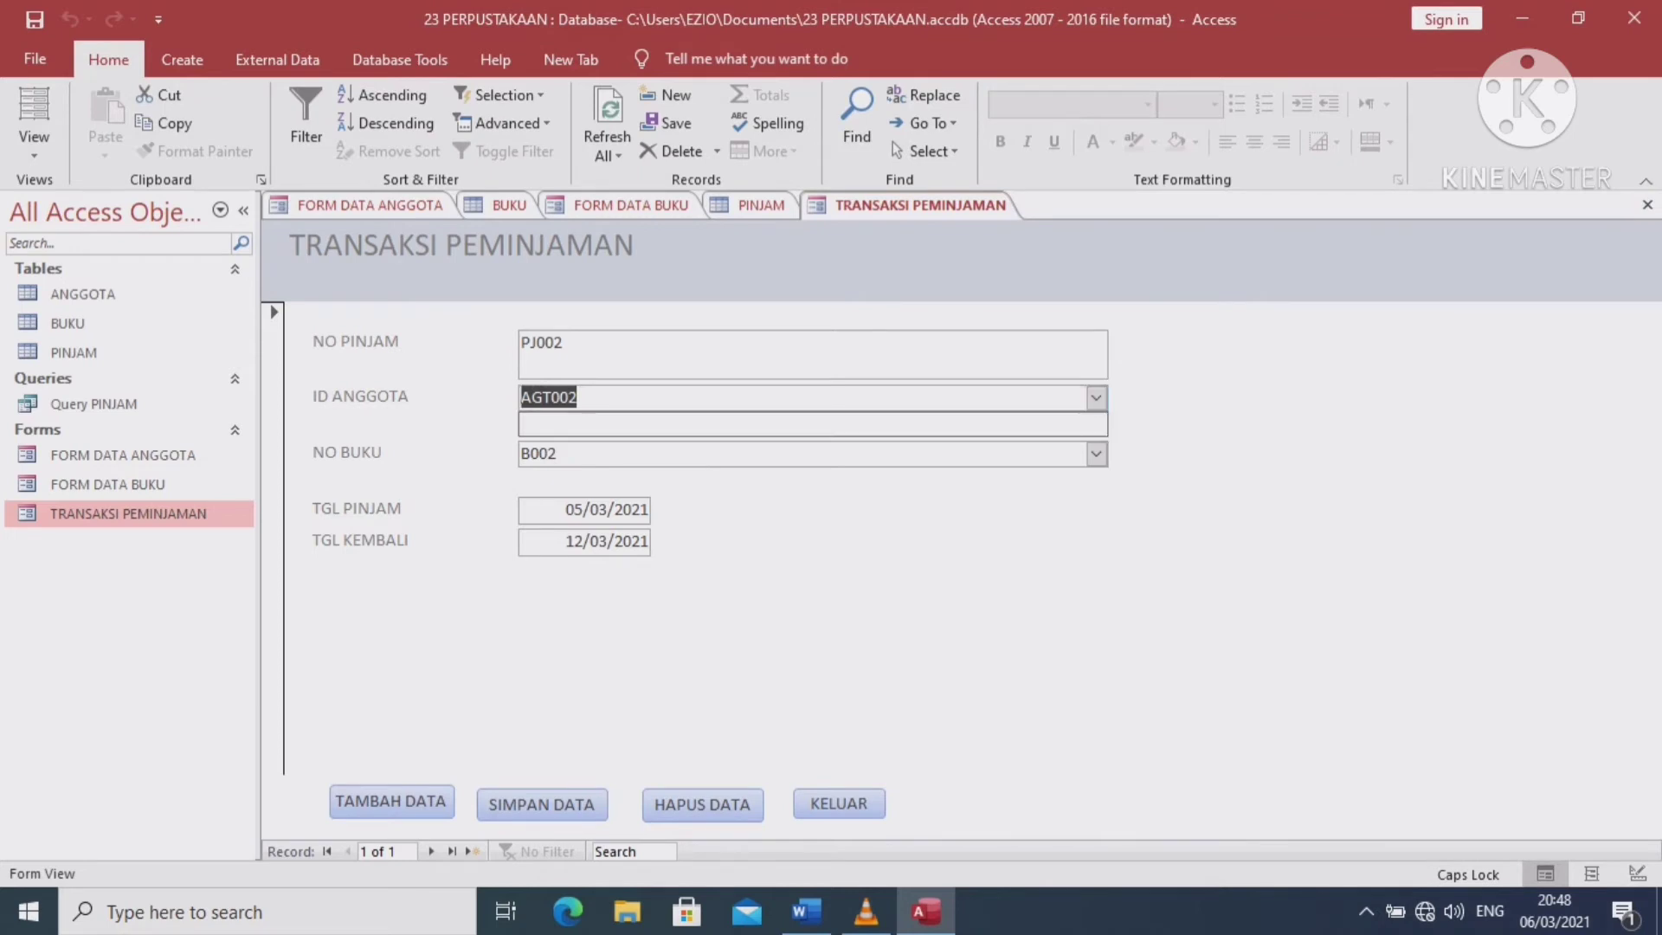
pyautogui.click(33, 152)
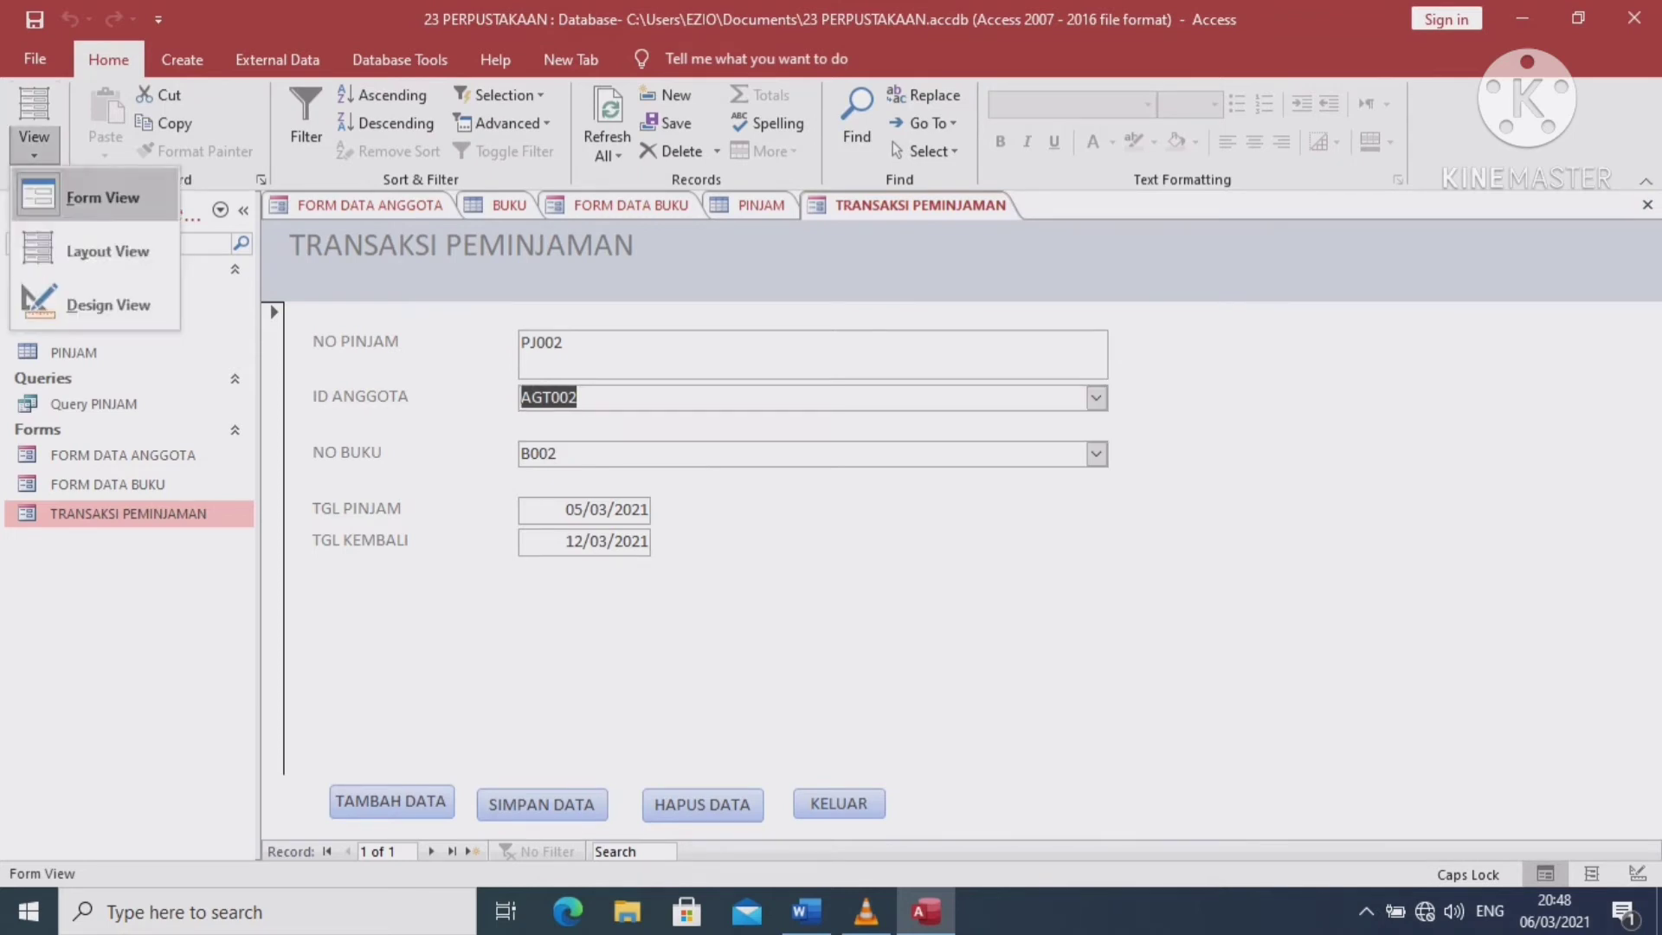
pyautogui.click(109, 300)
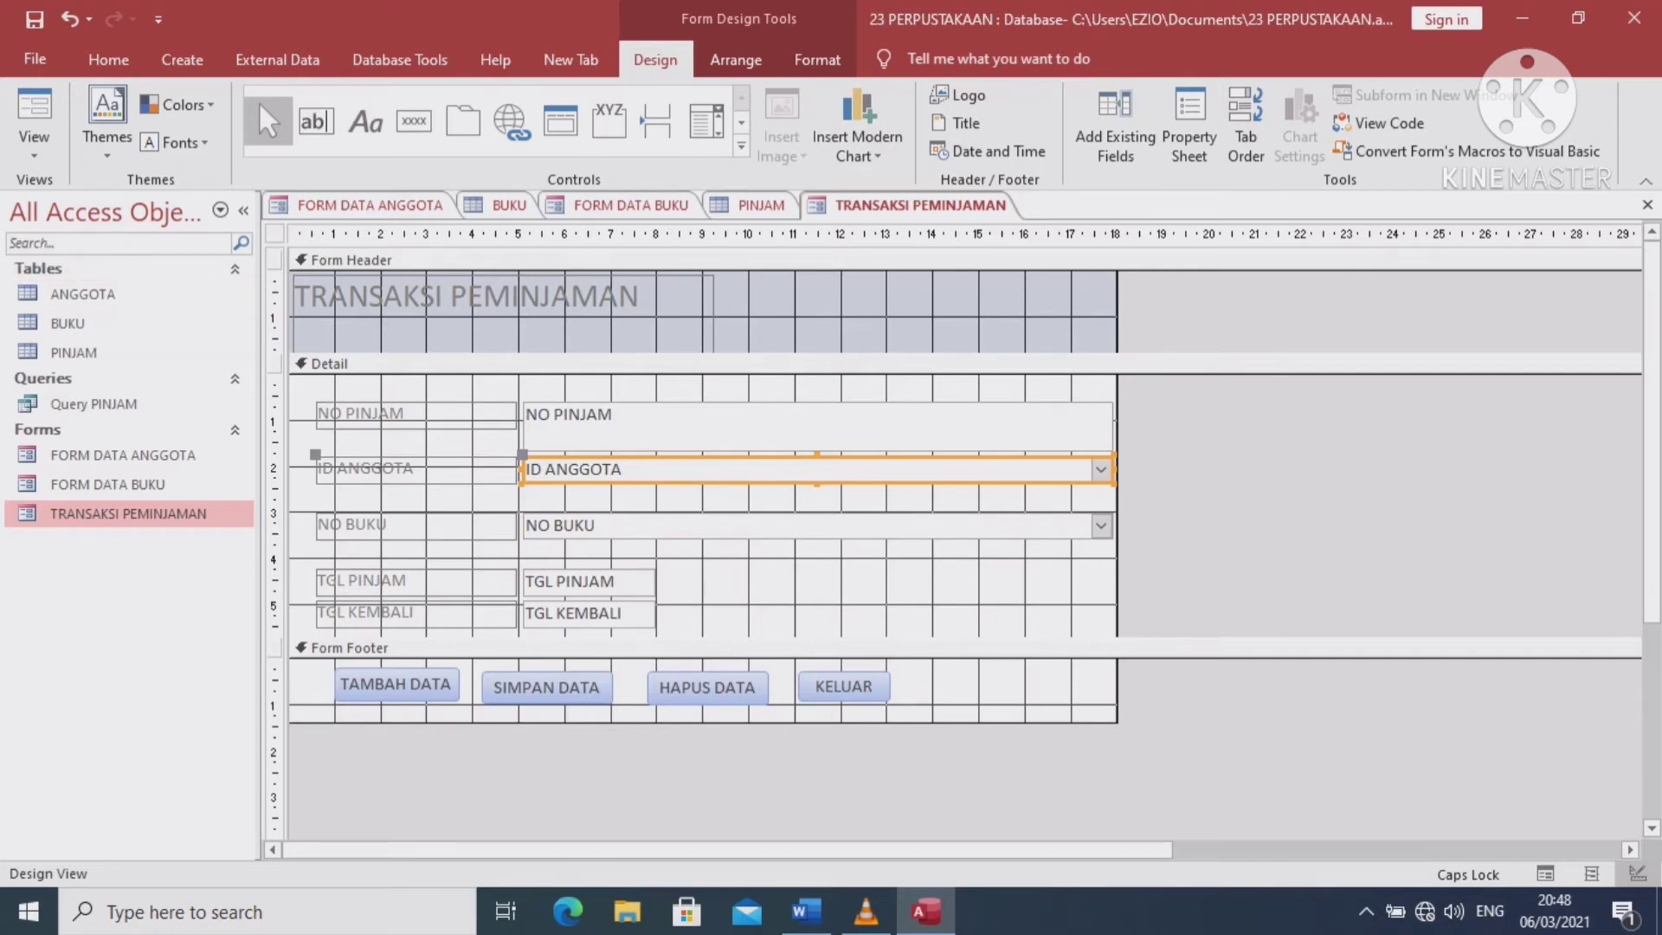
# Show the ID ANGGOTA combo box's Data properties and add the ANGGOTA table in the Query Builder
pyautogui.click(1190, 125)
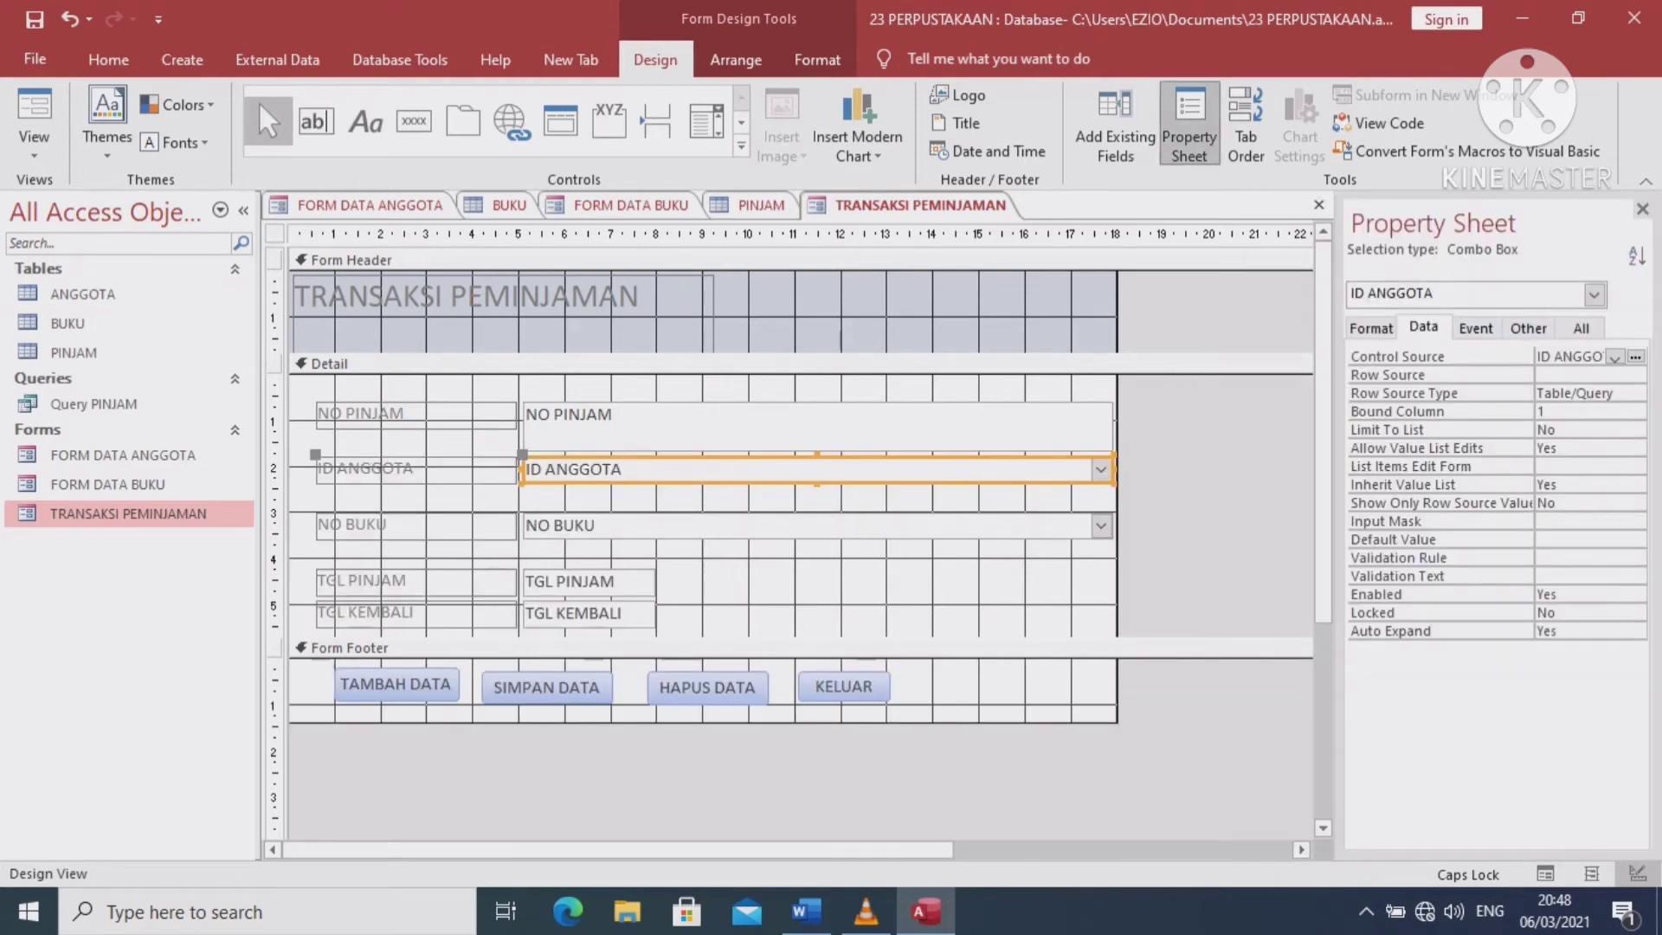
pyautogui.click(1424, 328)
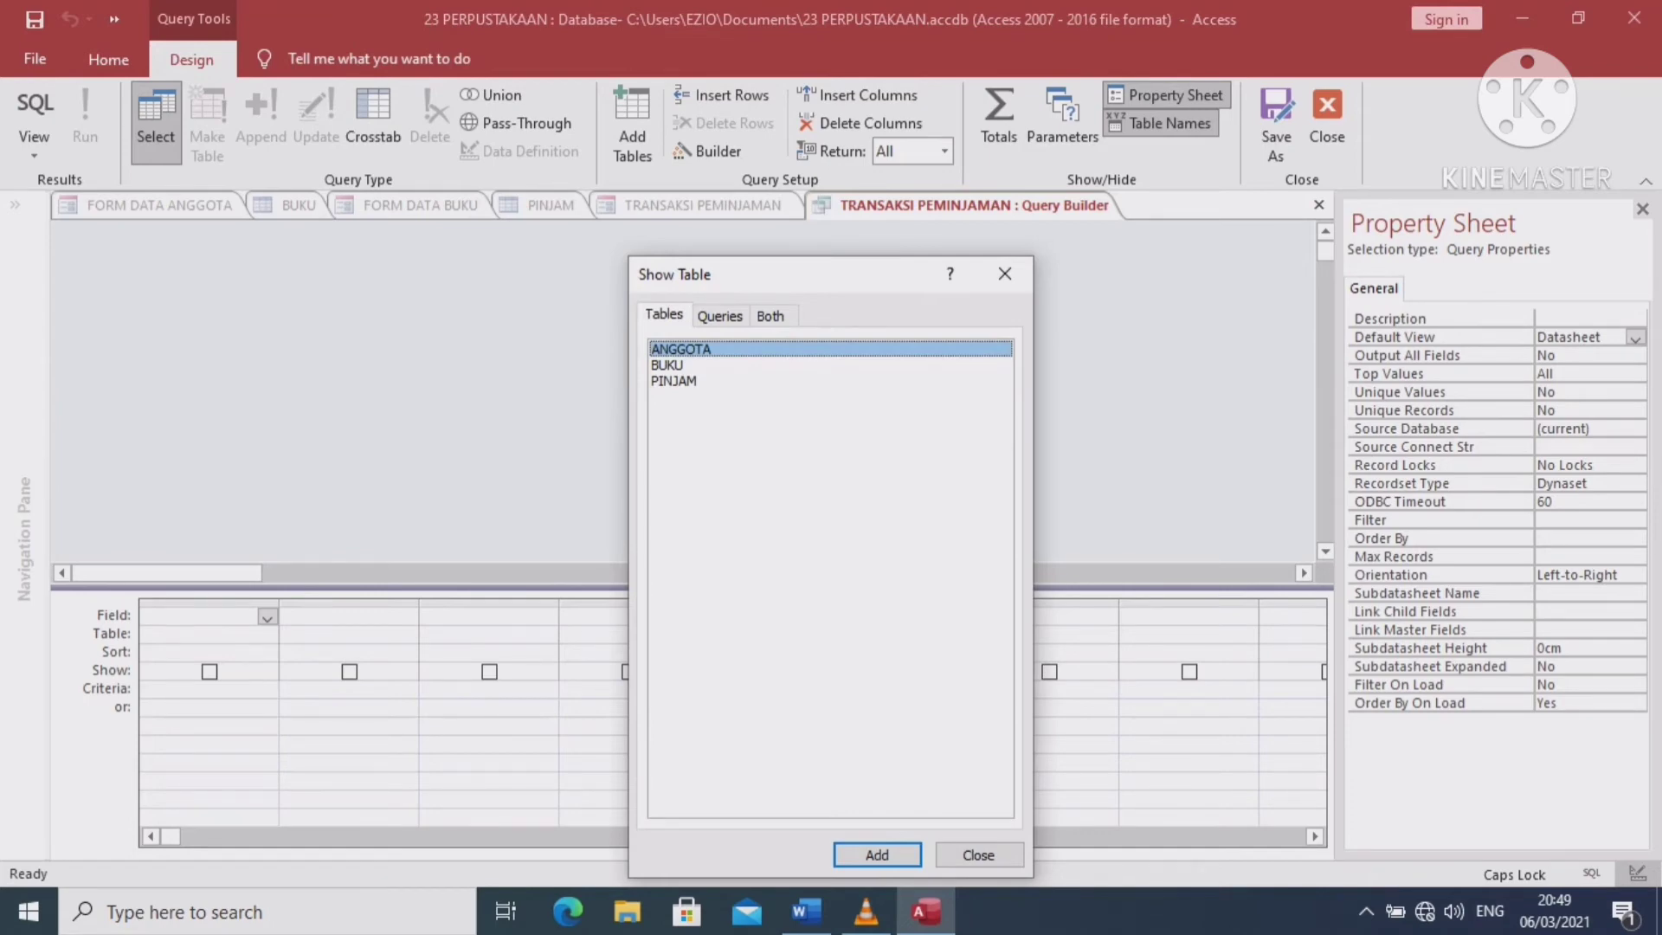
pyautogui.click(877, 855)
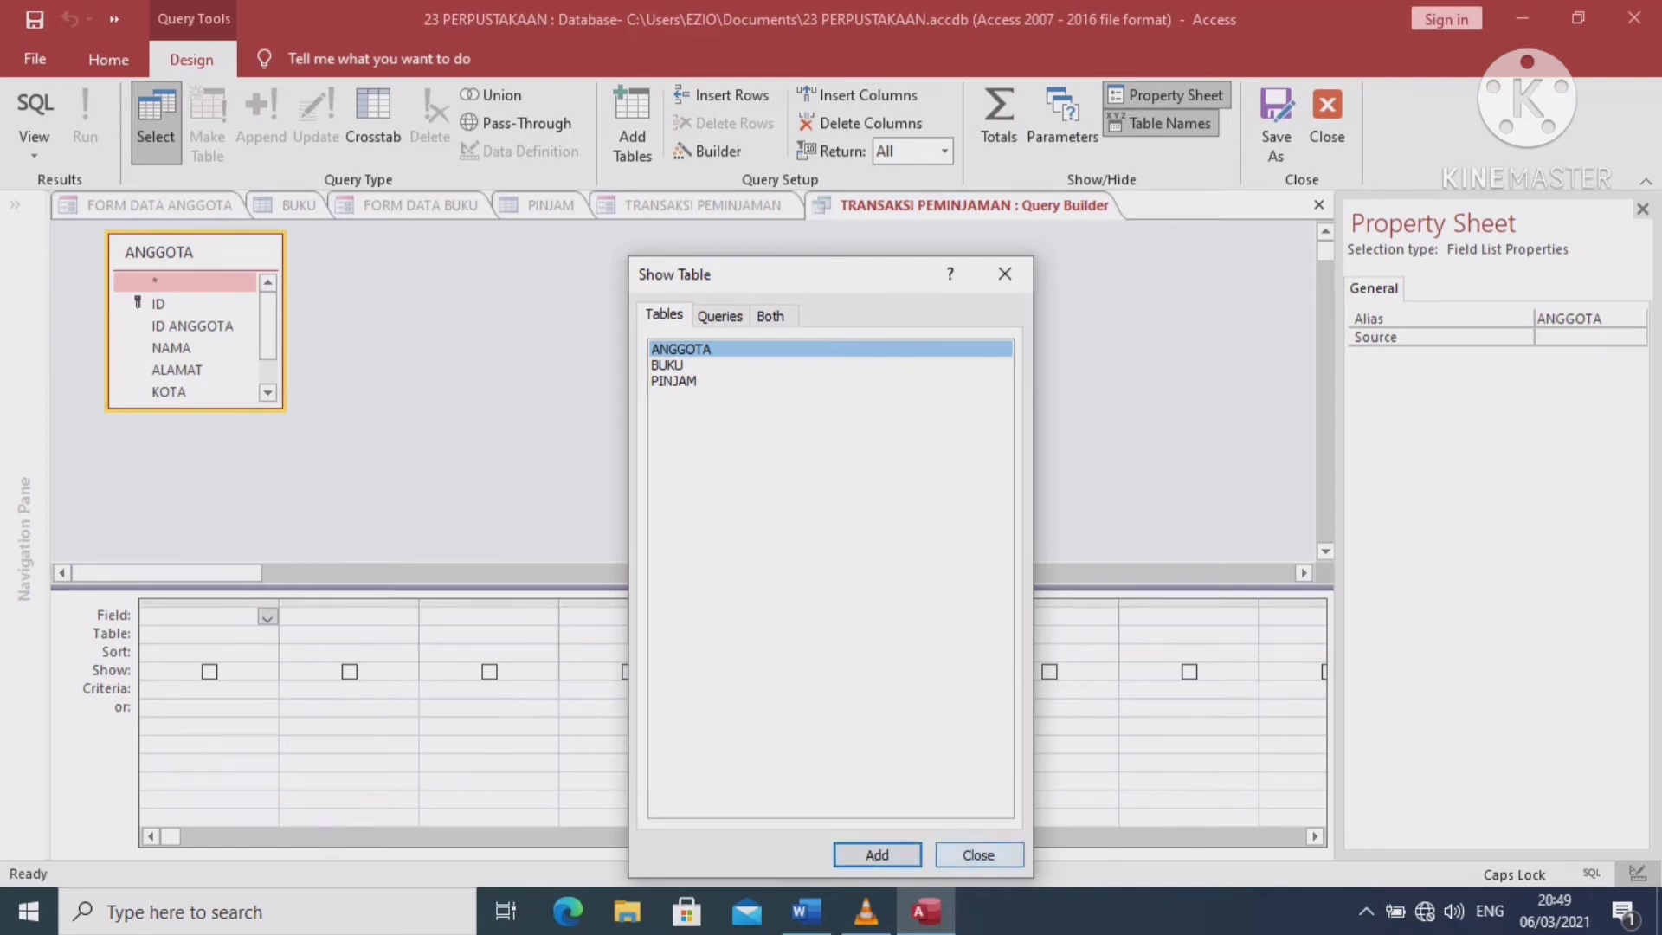
pyautogui.click(978, 855)
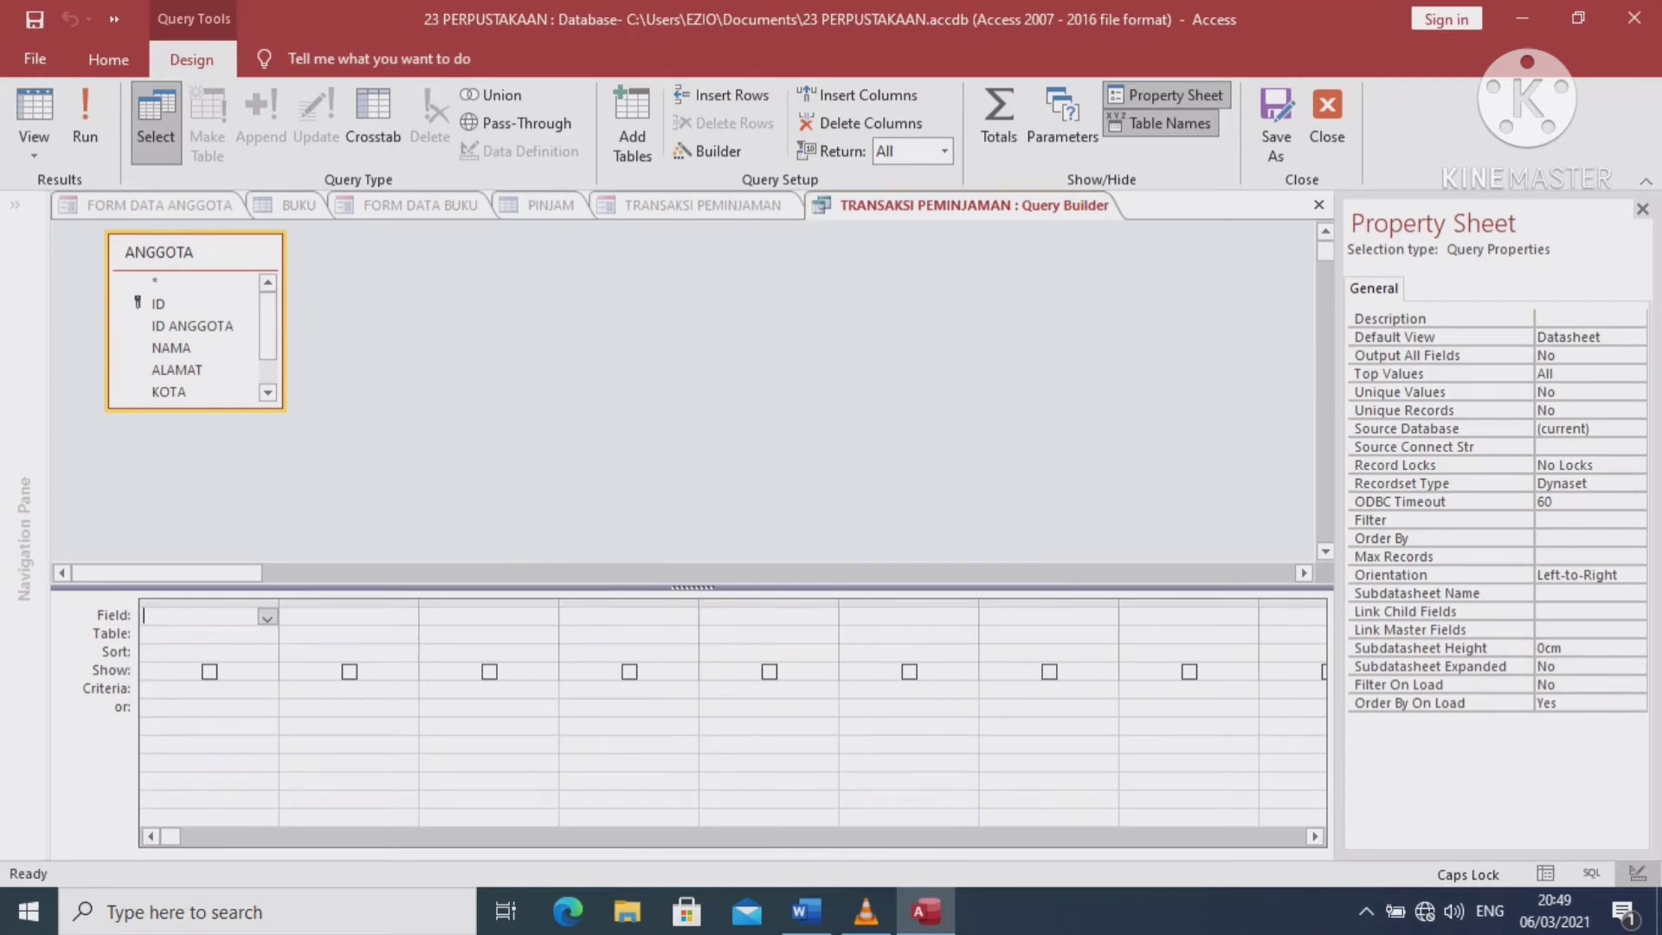
# Attempt to save the row source query, dismiss the SELECT error, and close without saving
pyautogui.click(974, 205)
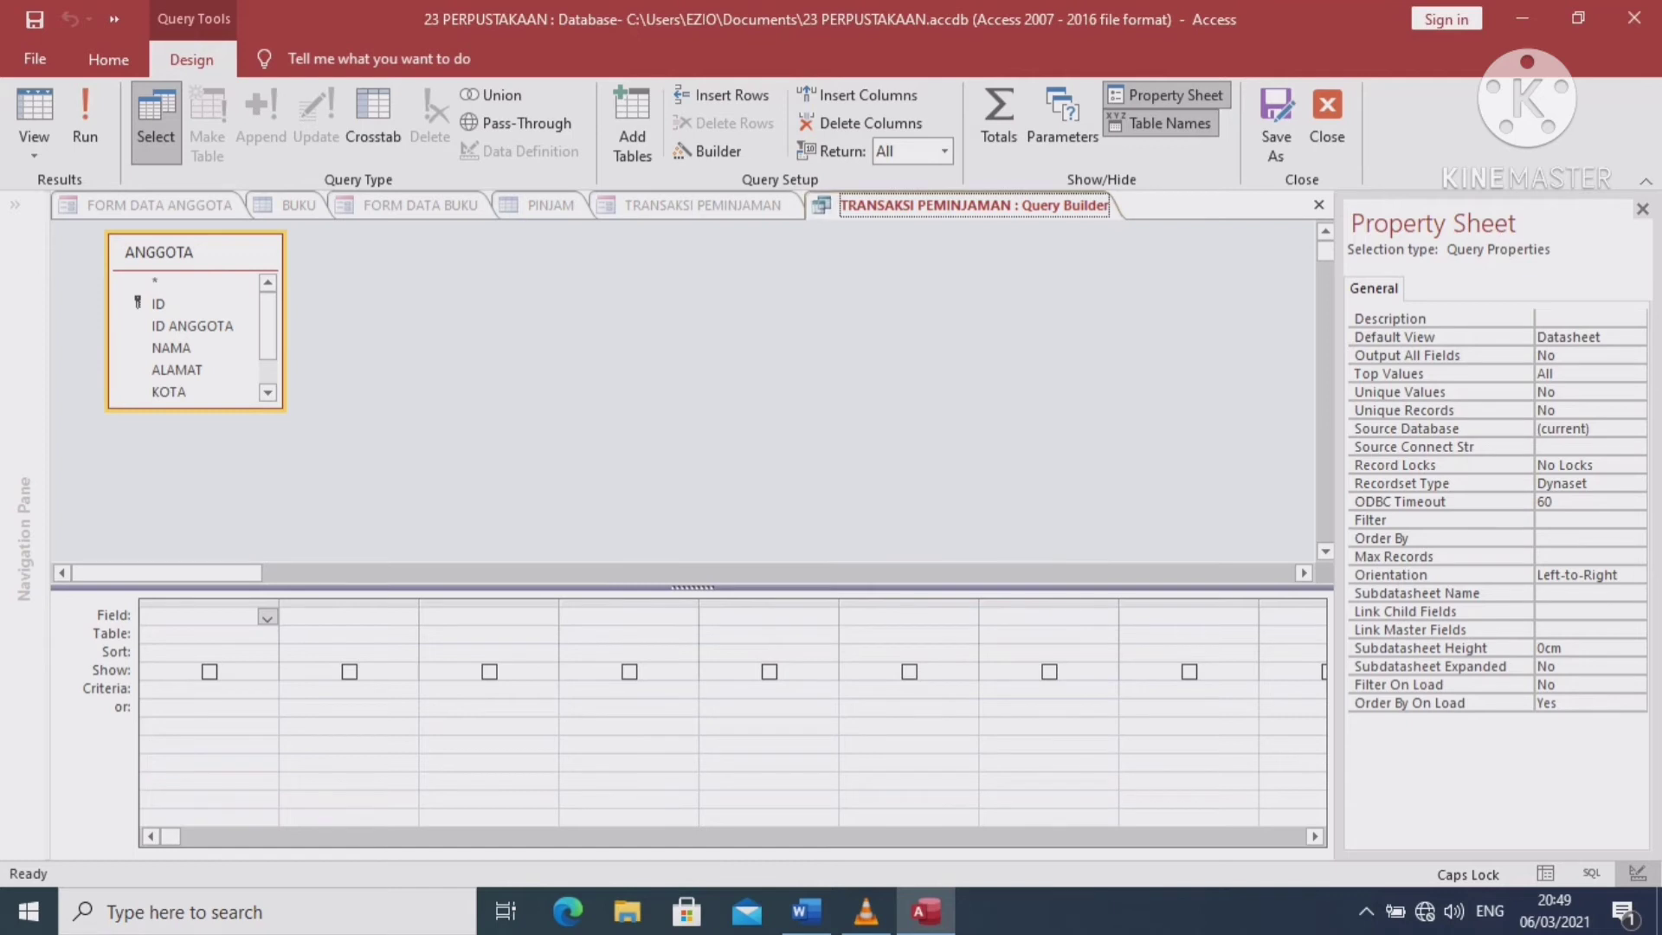
pyautogui.rightClick(1017, 205)
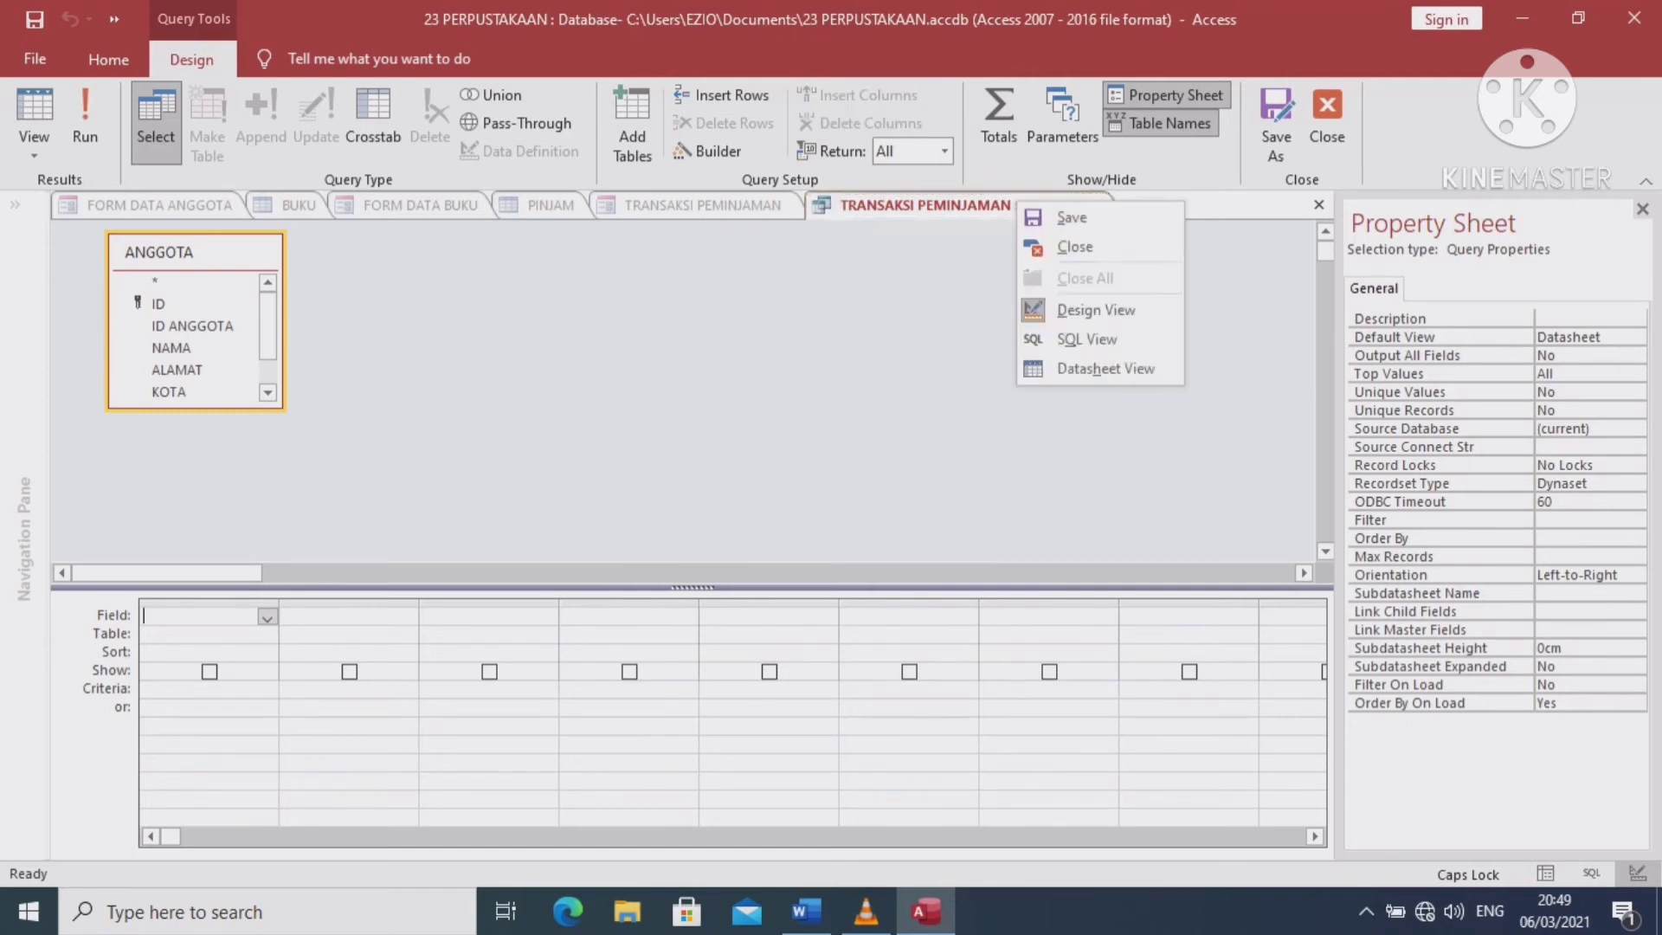
pyautogui.click(1072, 217)
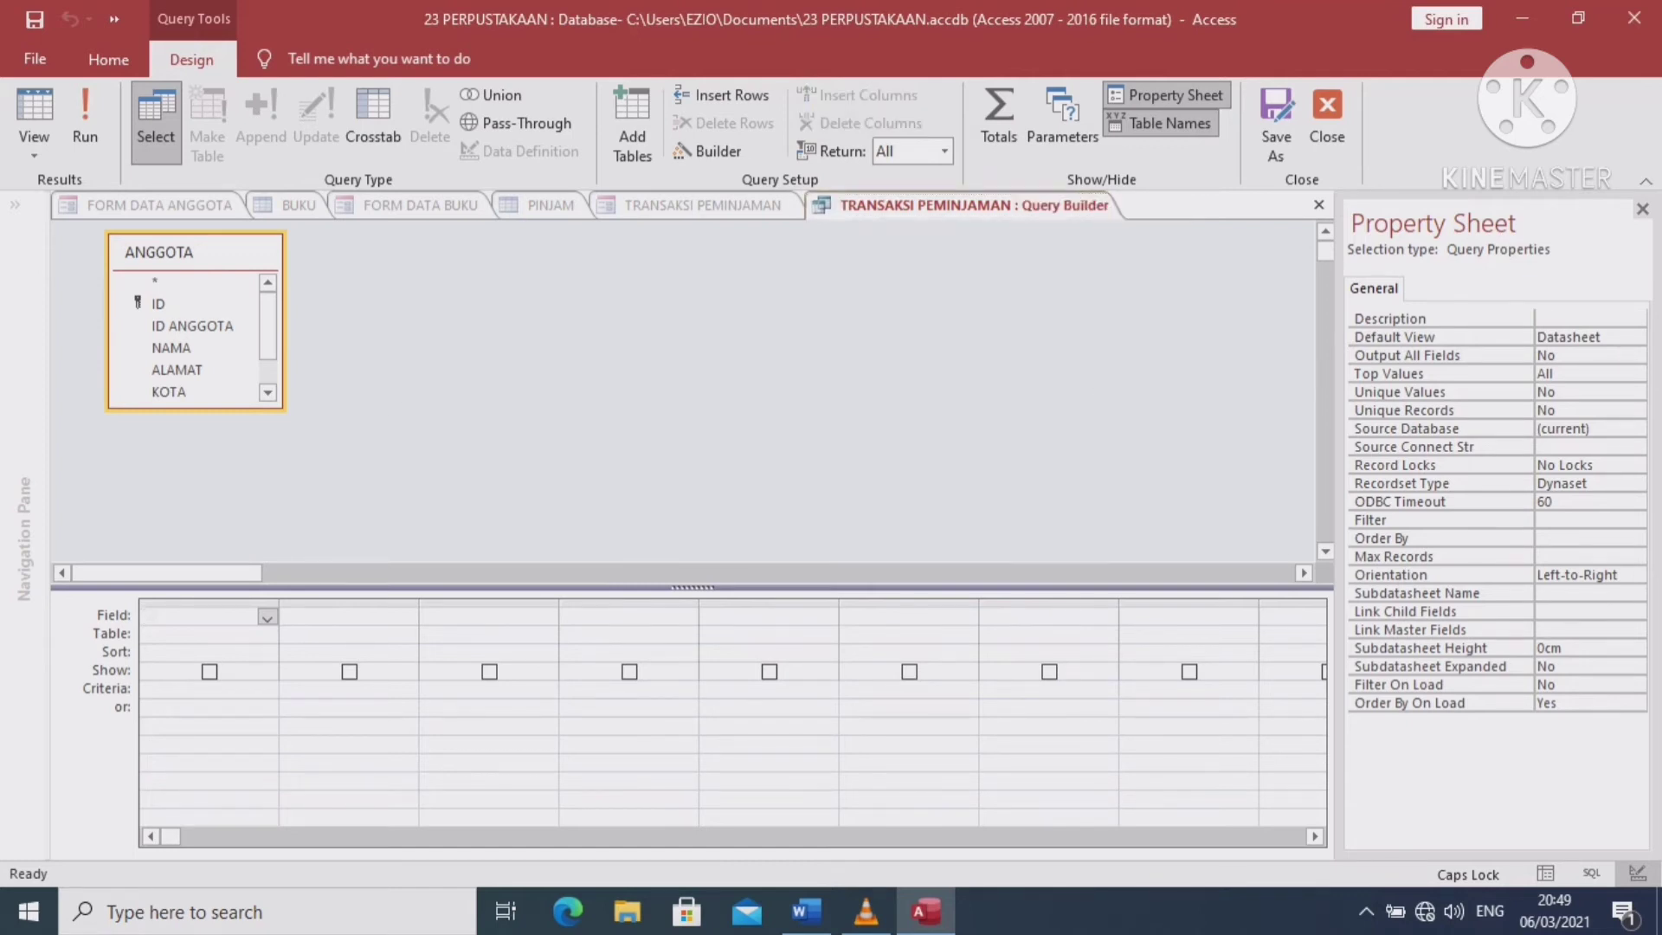
pyautogui.click(789, 523)
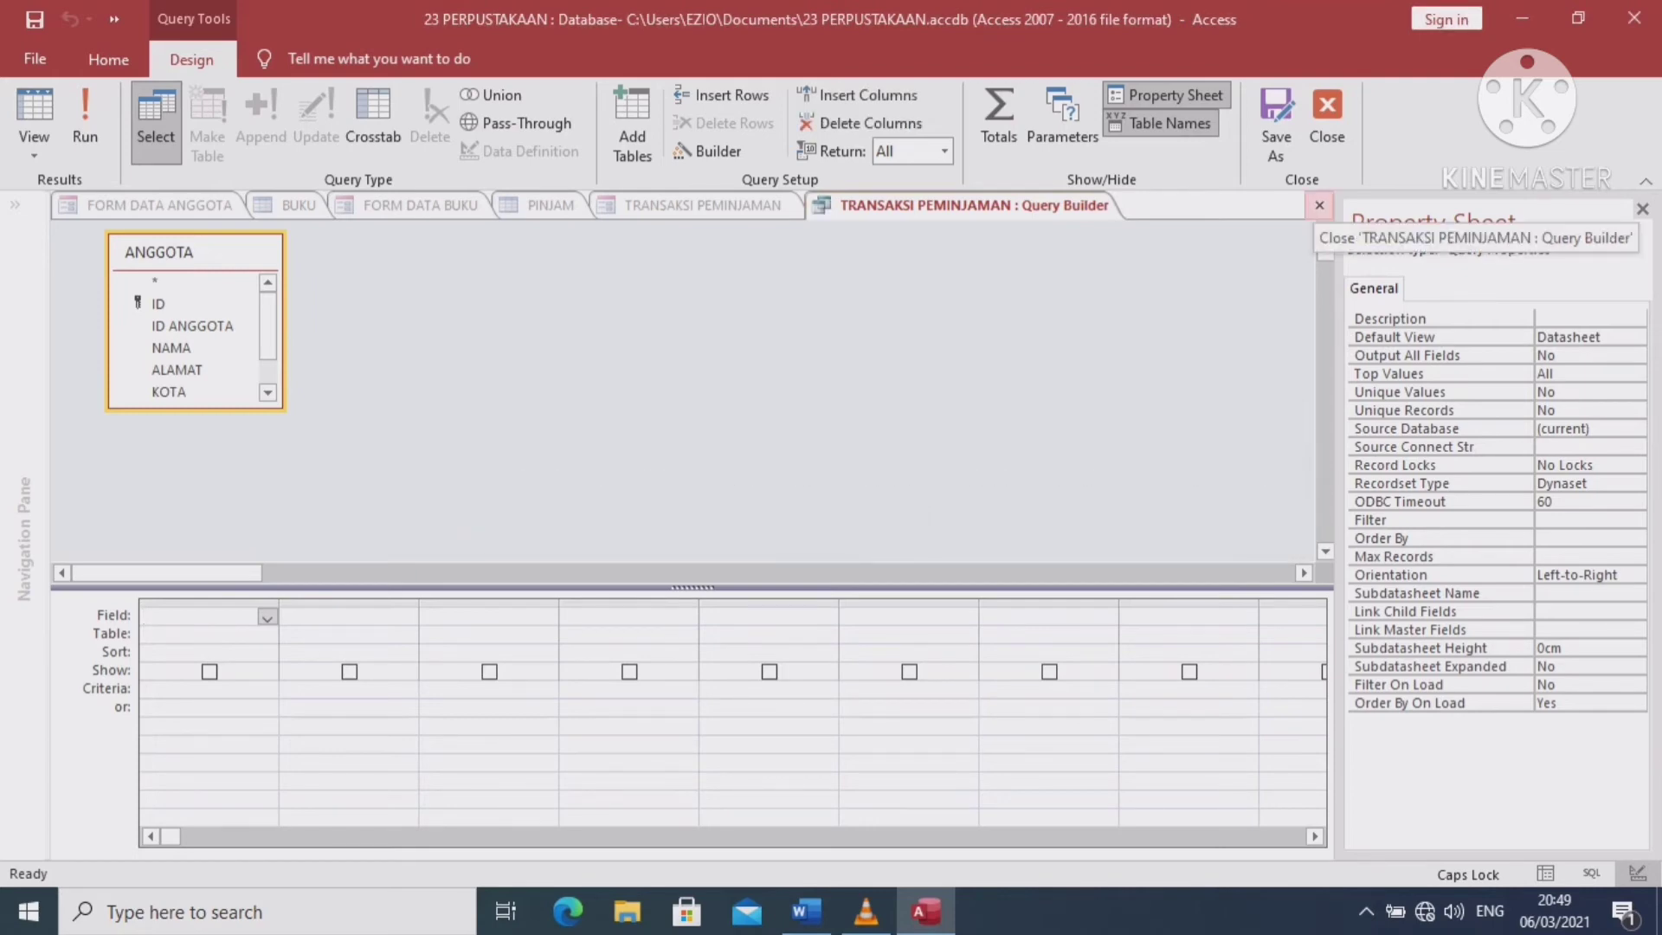
pyautogui.click(1319, 205)
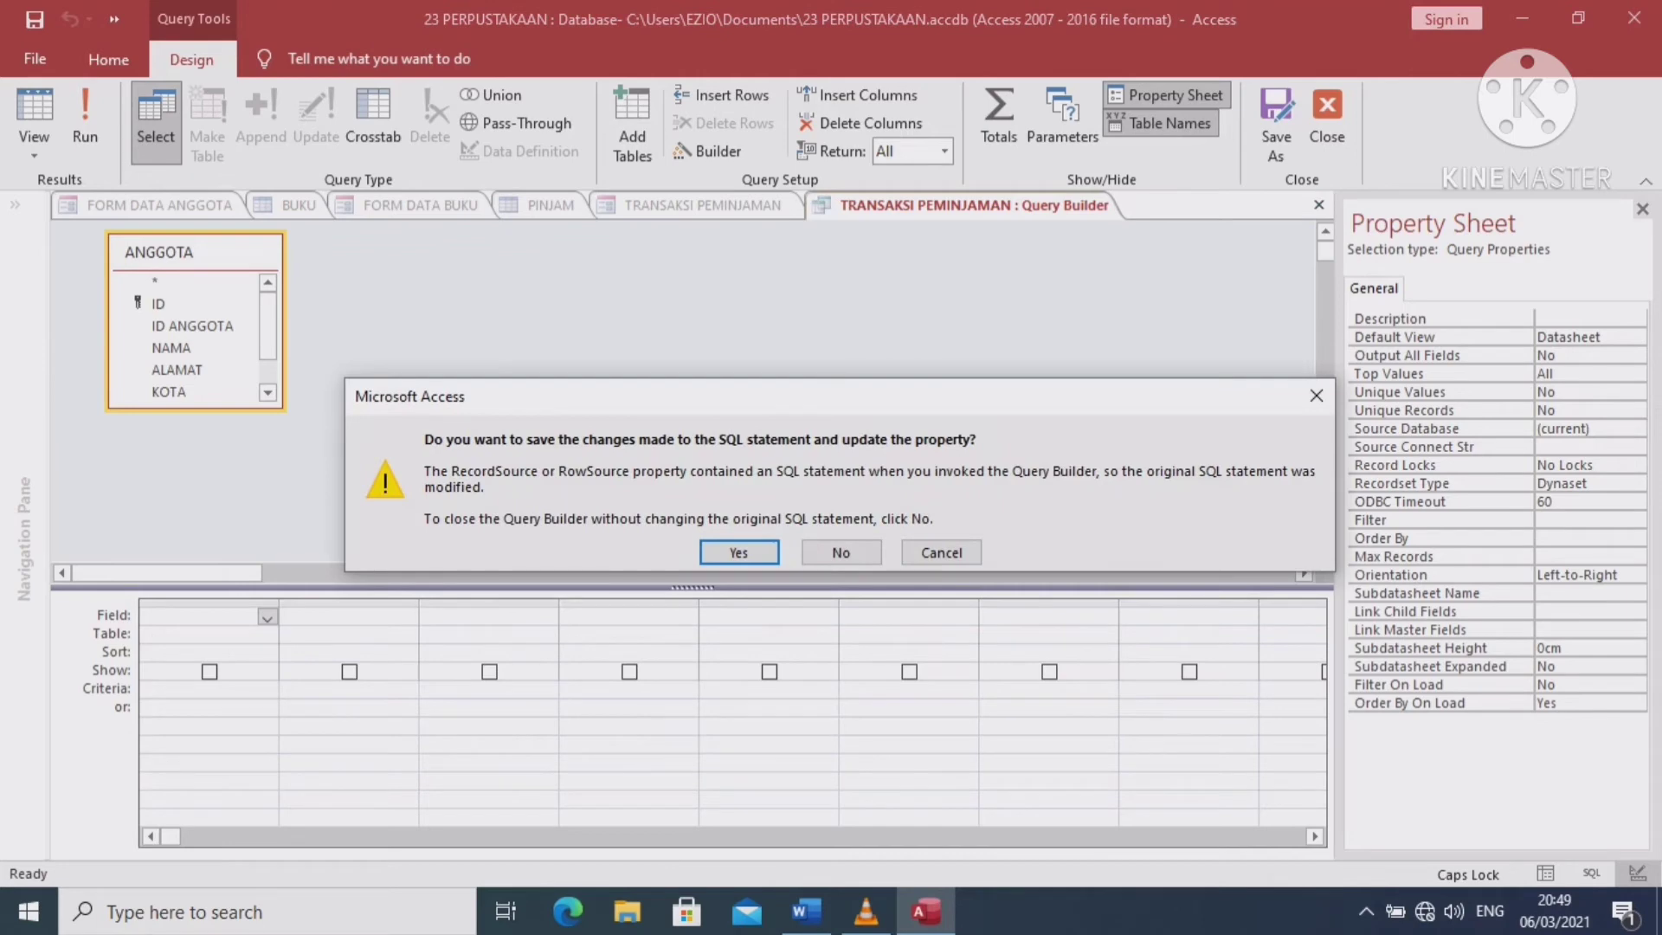
pyautogui.click(841, 552)
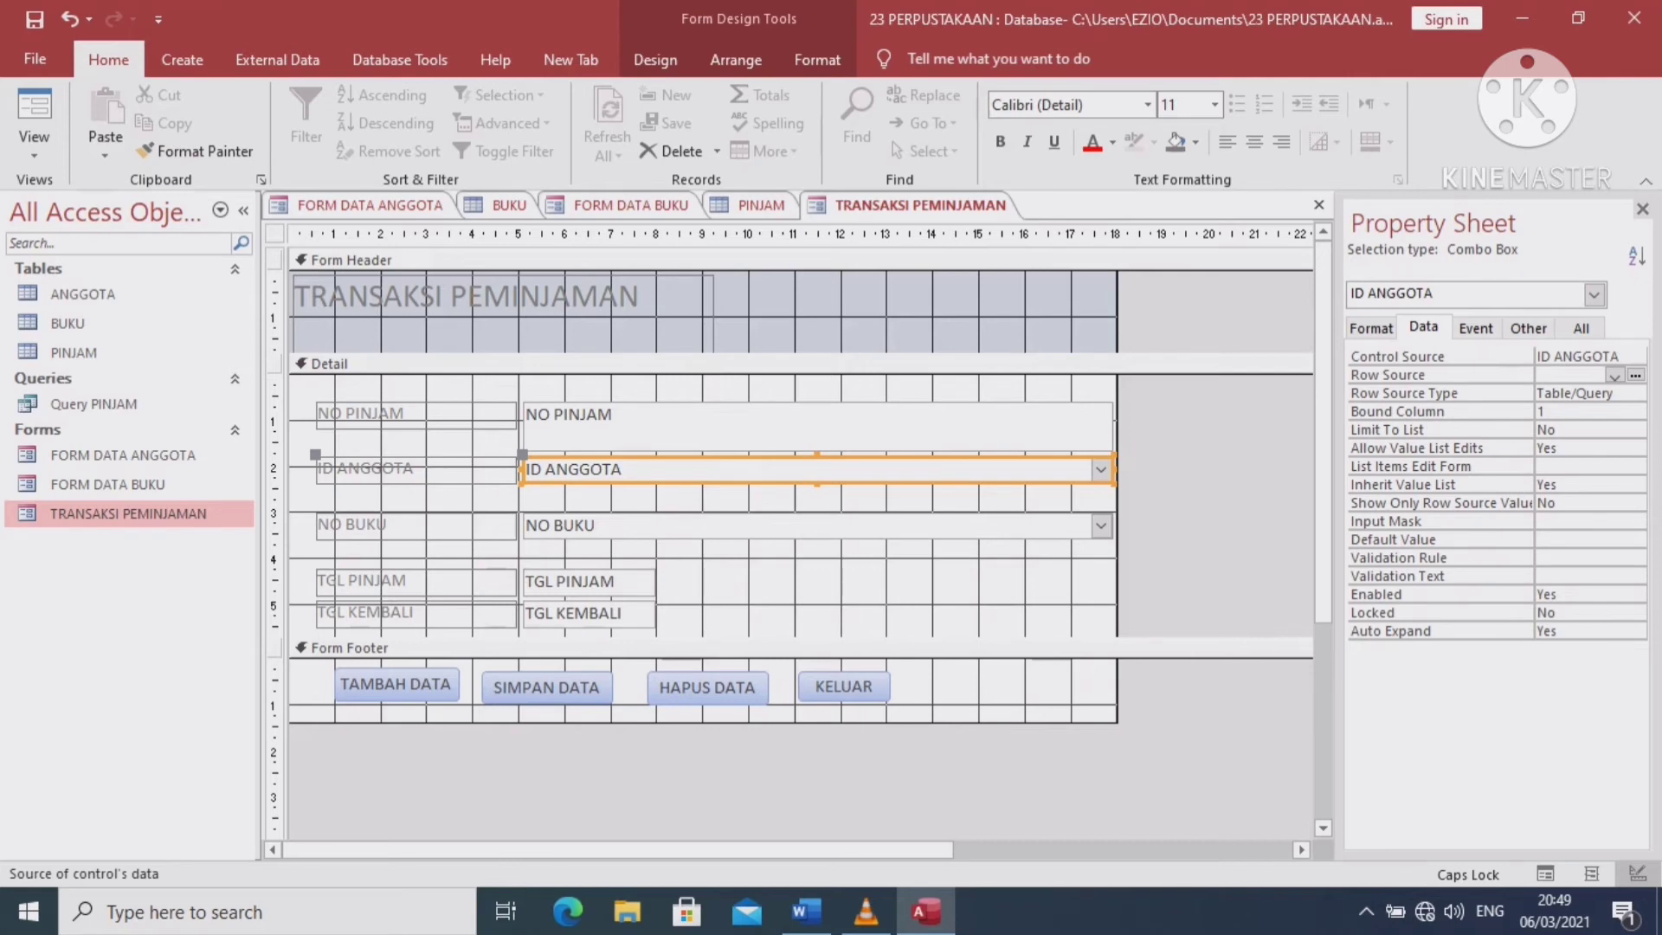
# Set the Row Source of NO BUKU to BUKU and ID ANGGOTA to ANGGOTA, then view the form
pyautogui.click(1635, 375)
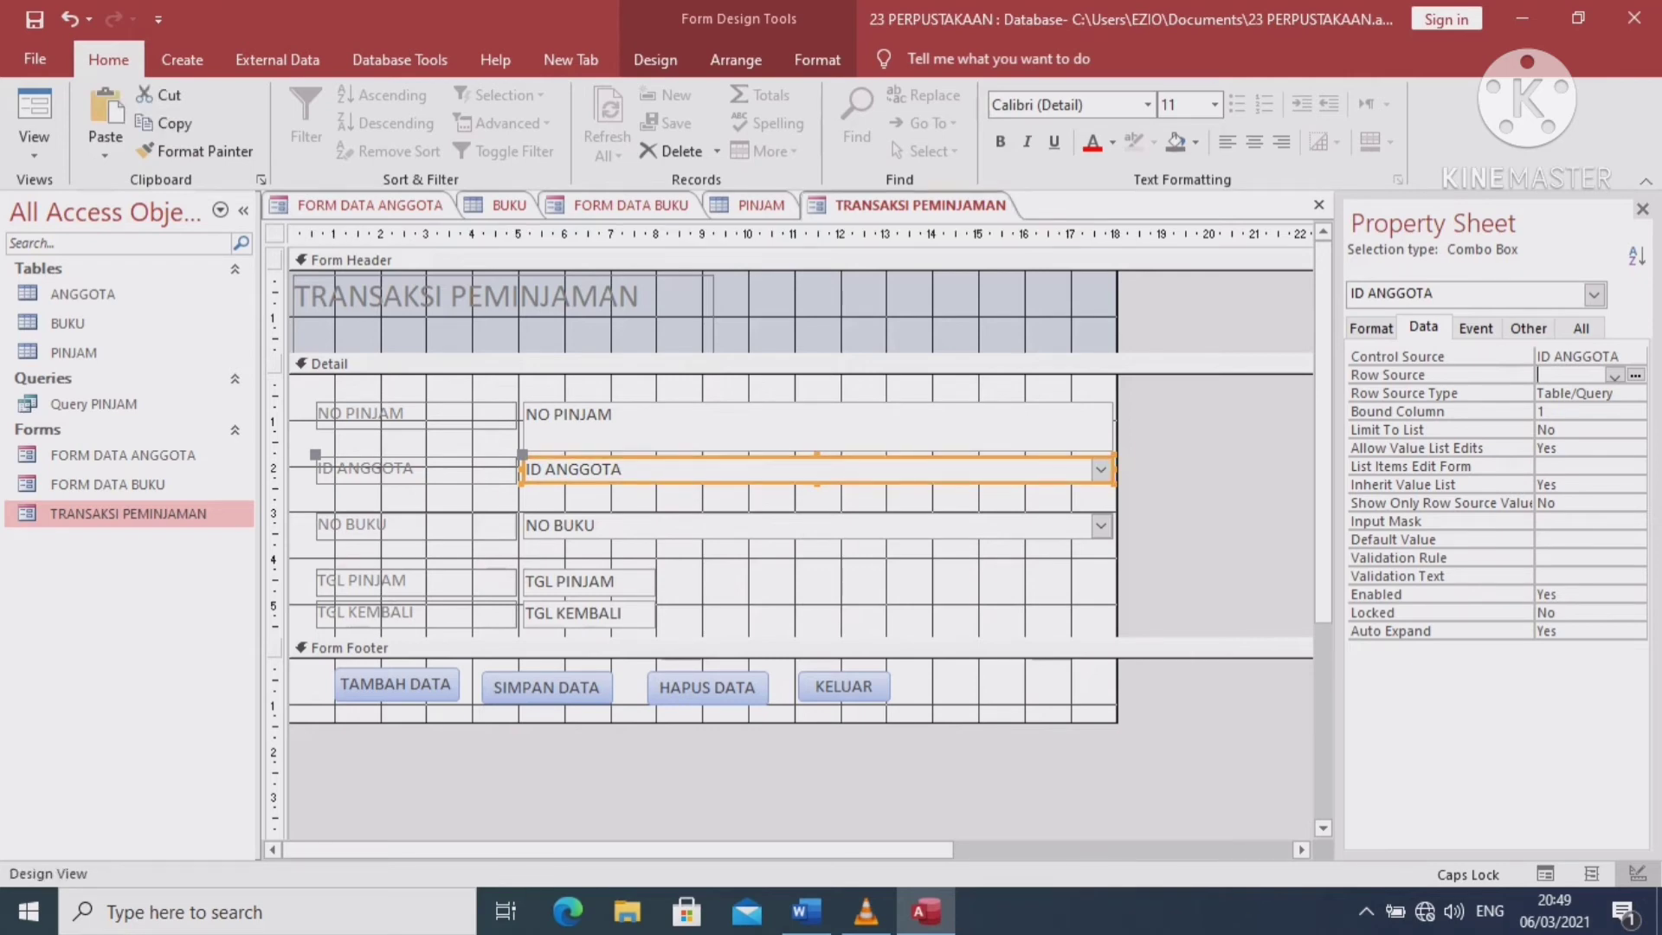
pyautogui.click(817, 525)
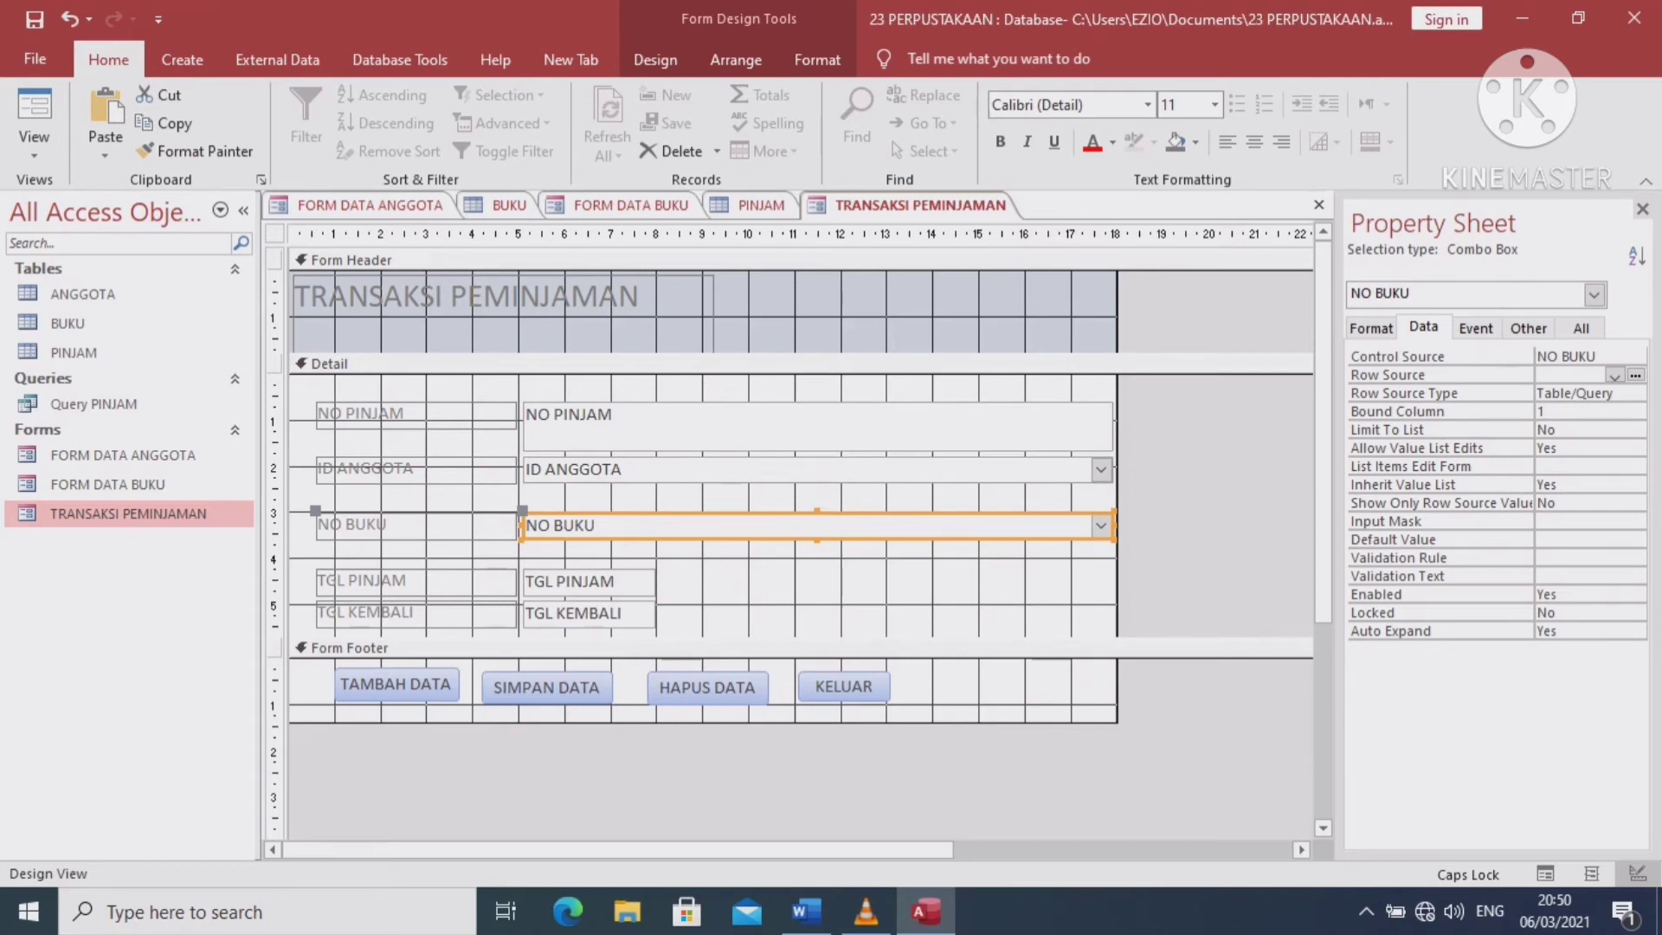
pyautogui.click(1616, 376)
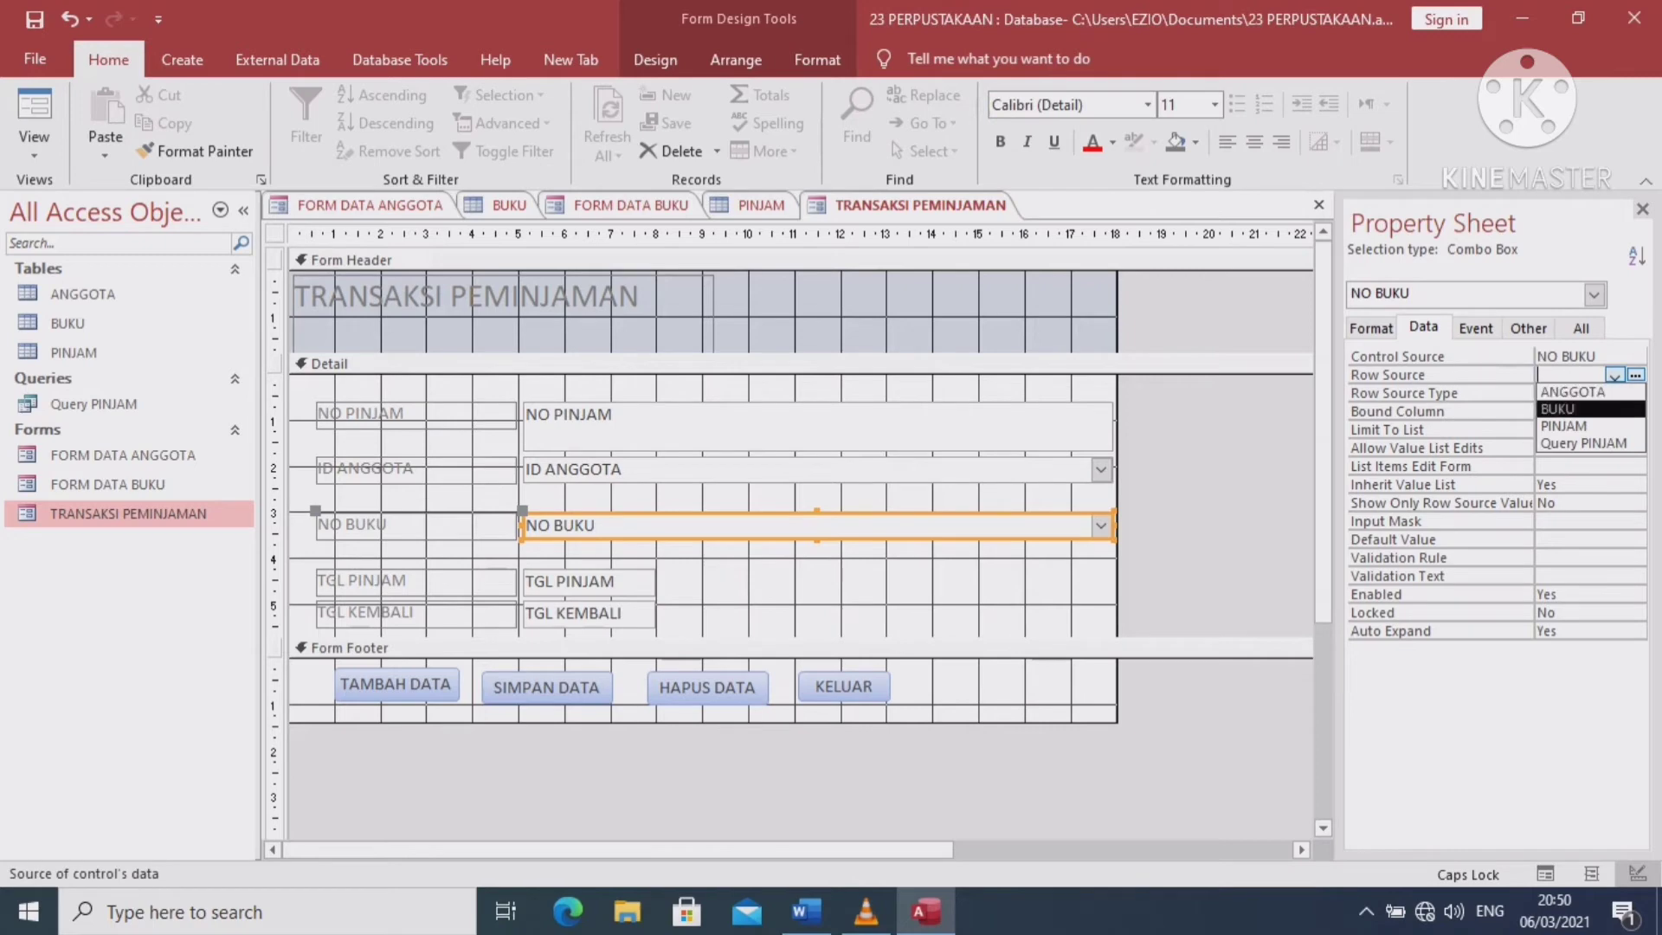
pyautogui.click(1558, 409)
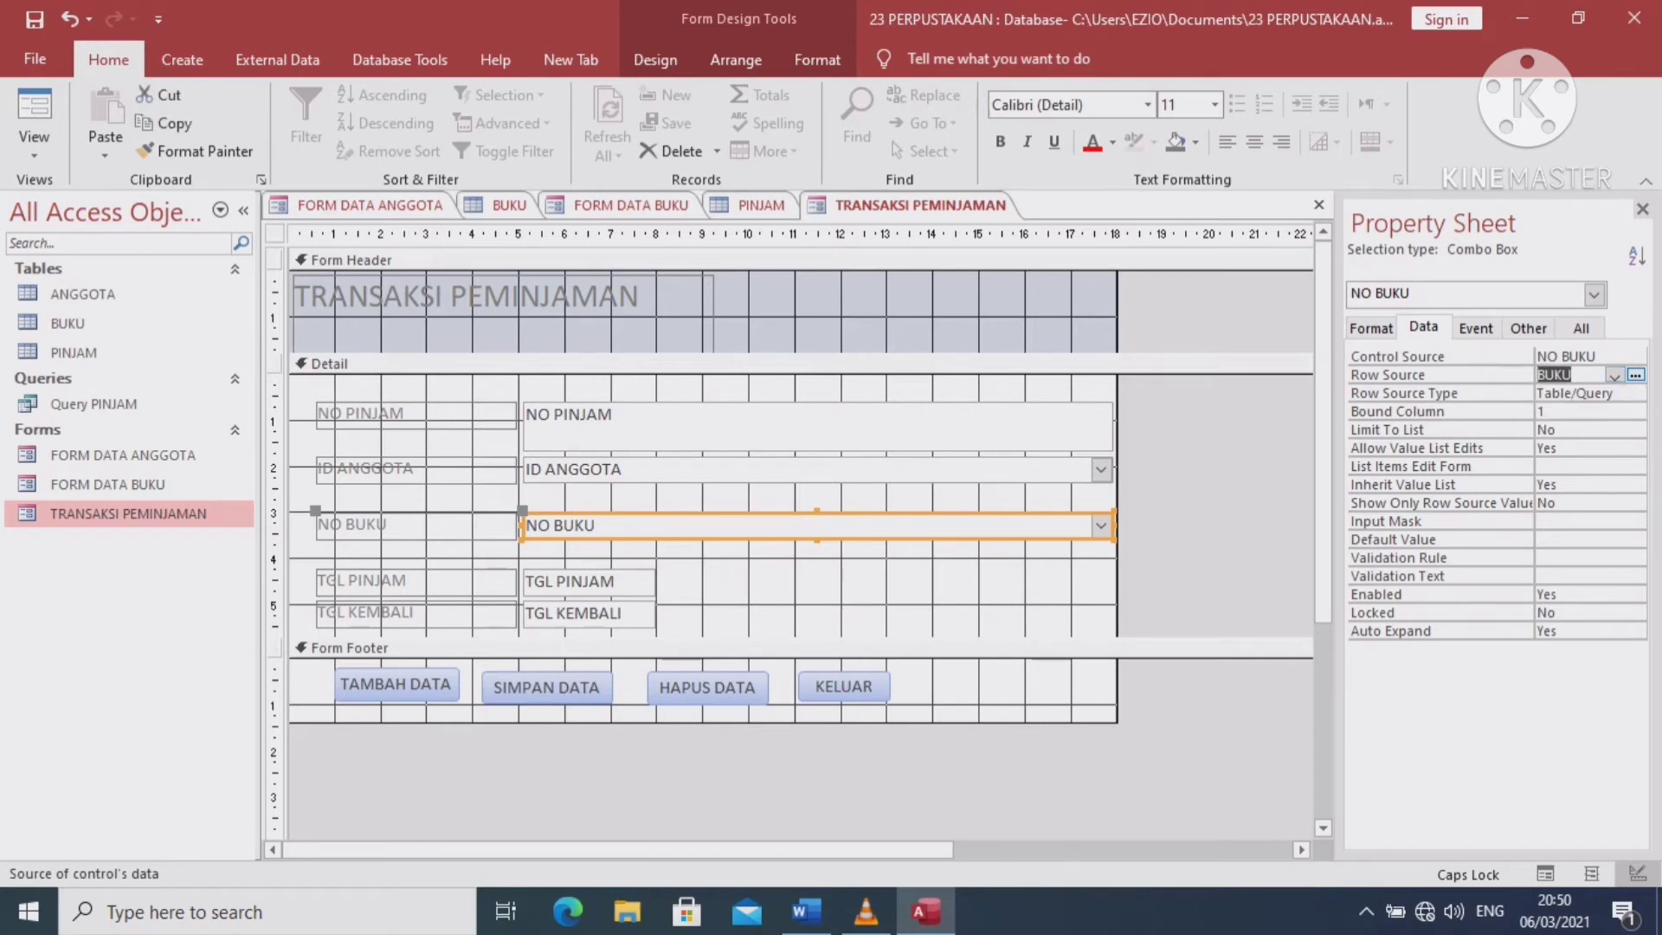
pyautogui.click(813, 470)
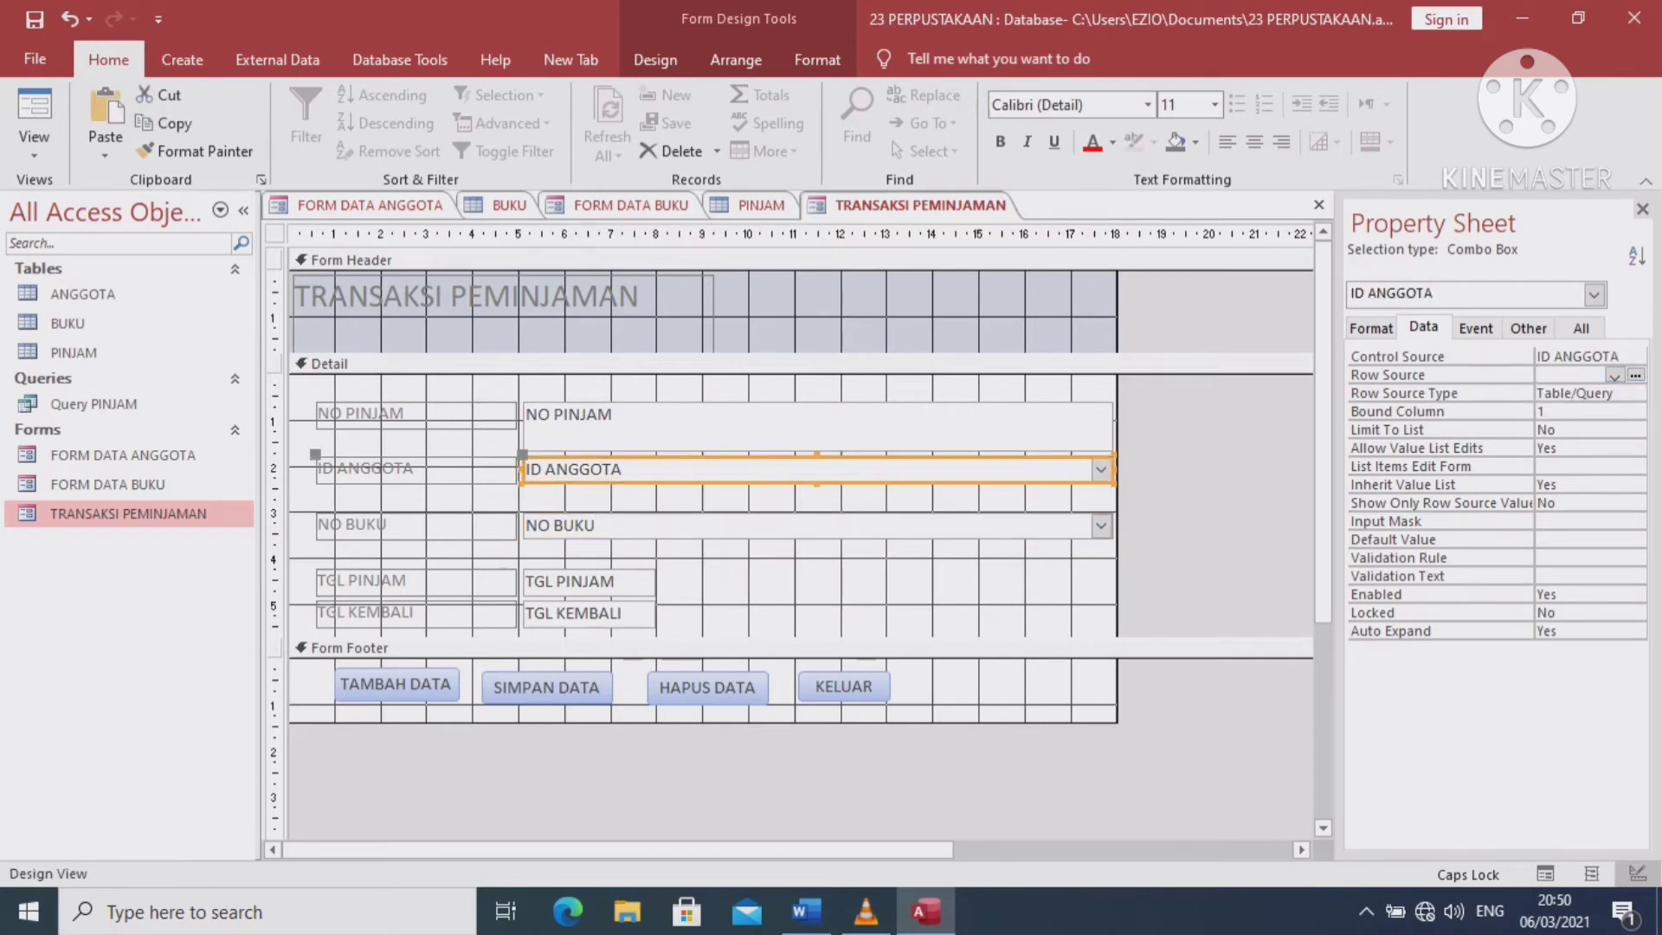
pyautogui.click(1614, 375)
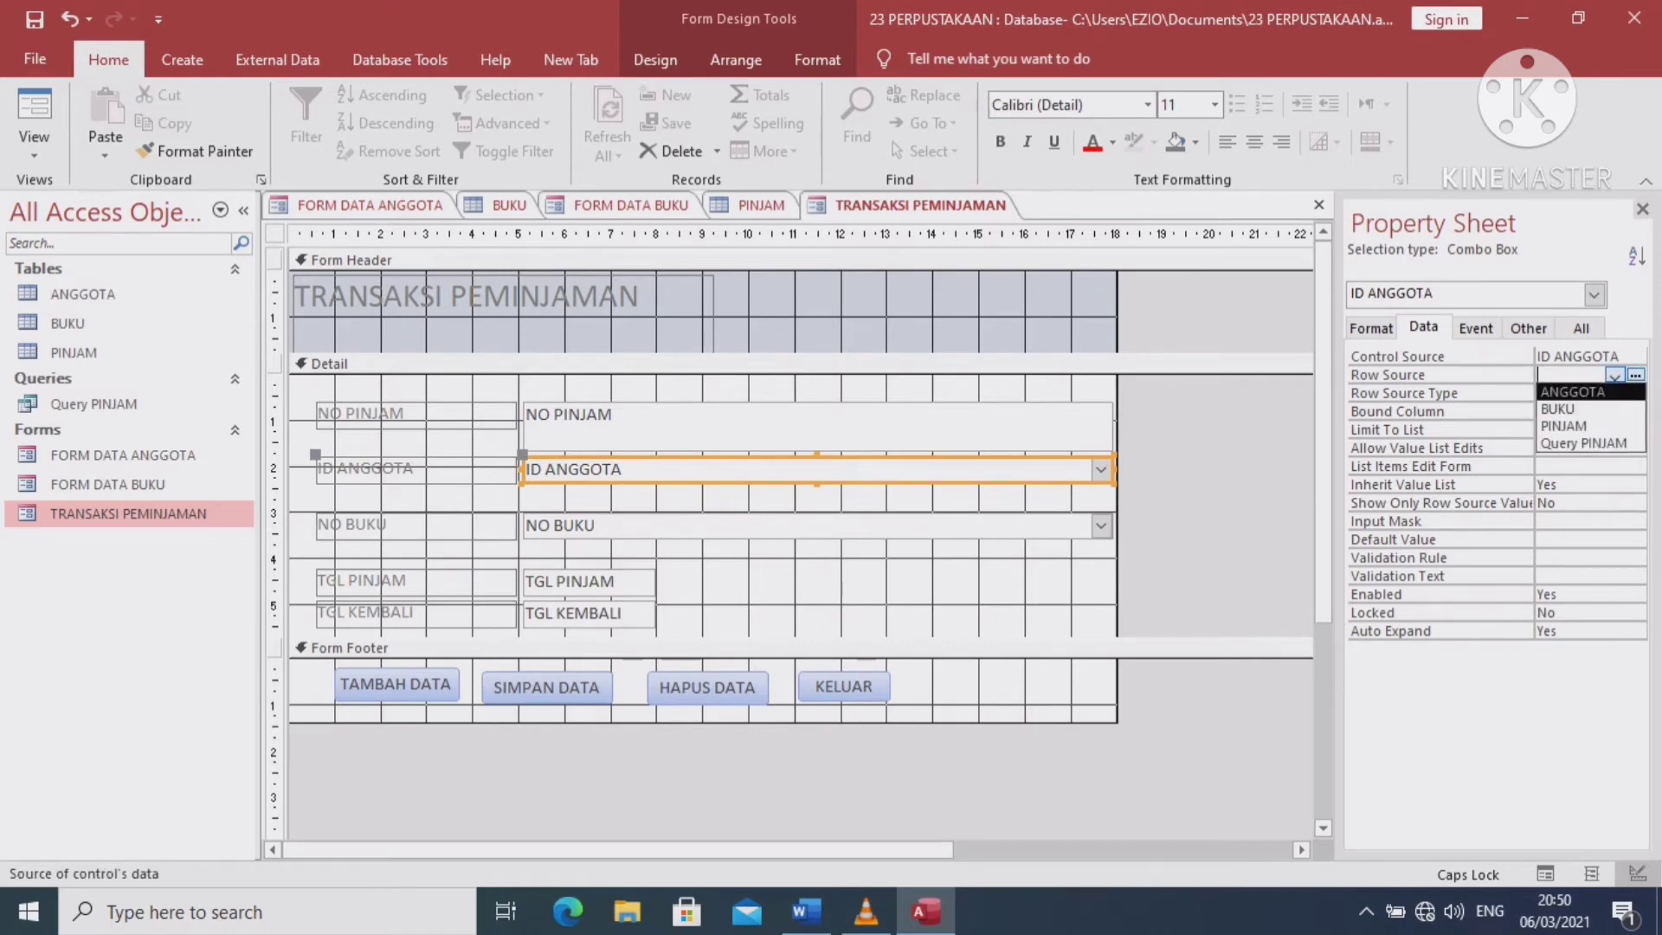
pyautogui.press('Return')
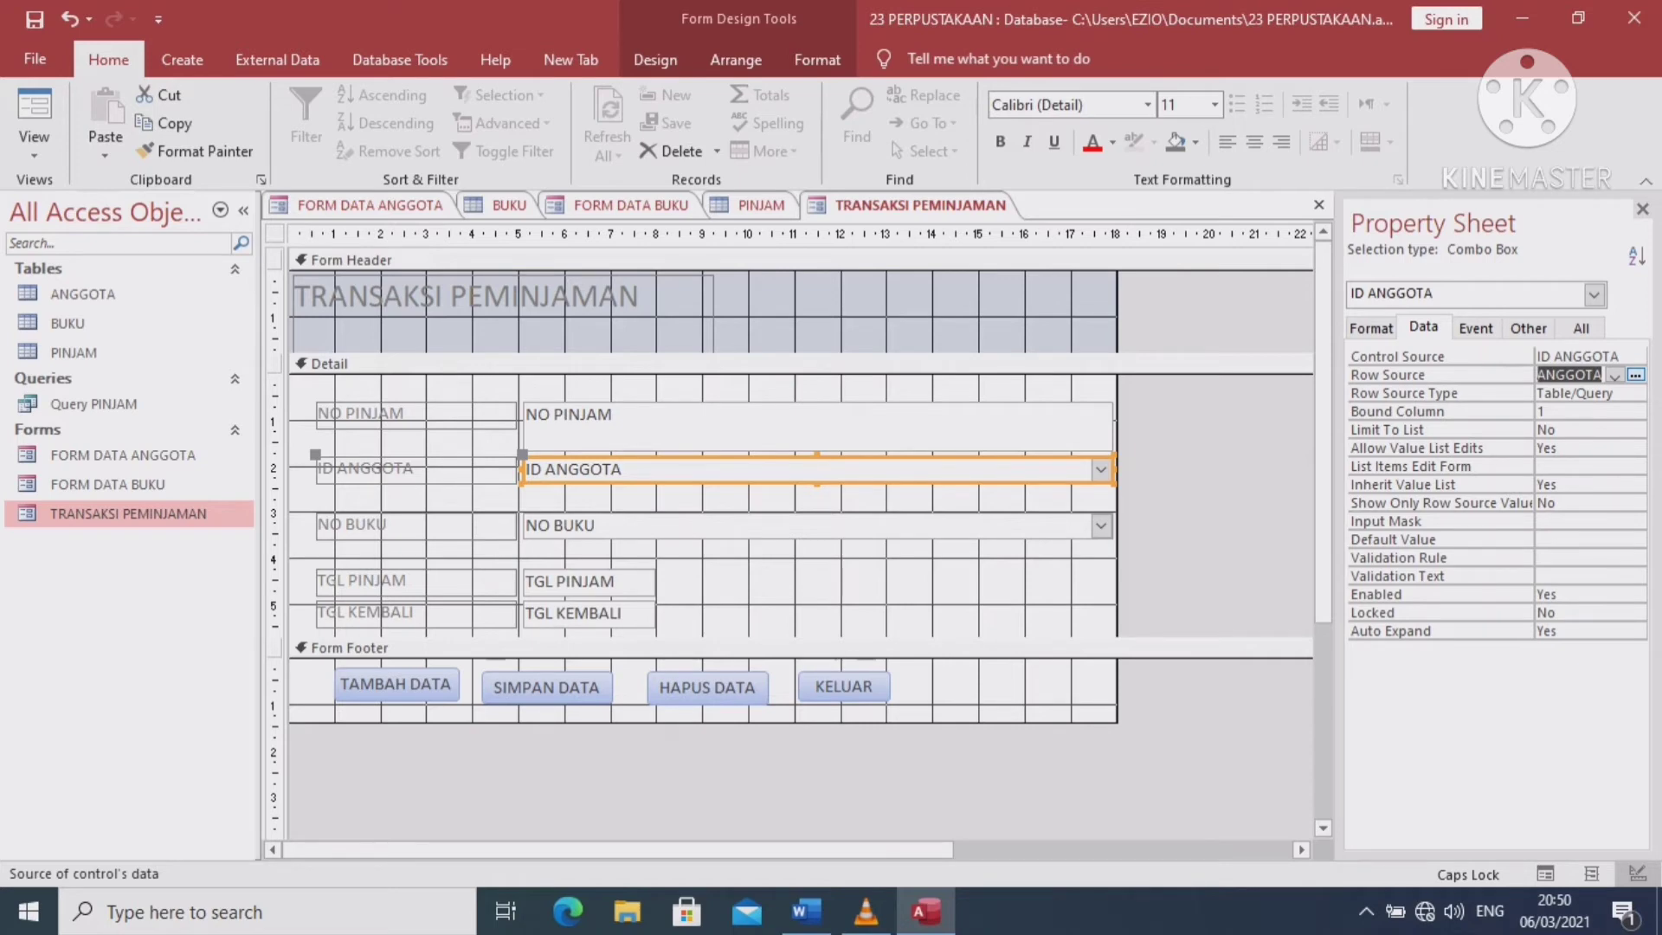
pyautogui.click(779, 525)
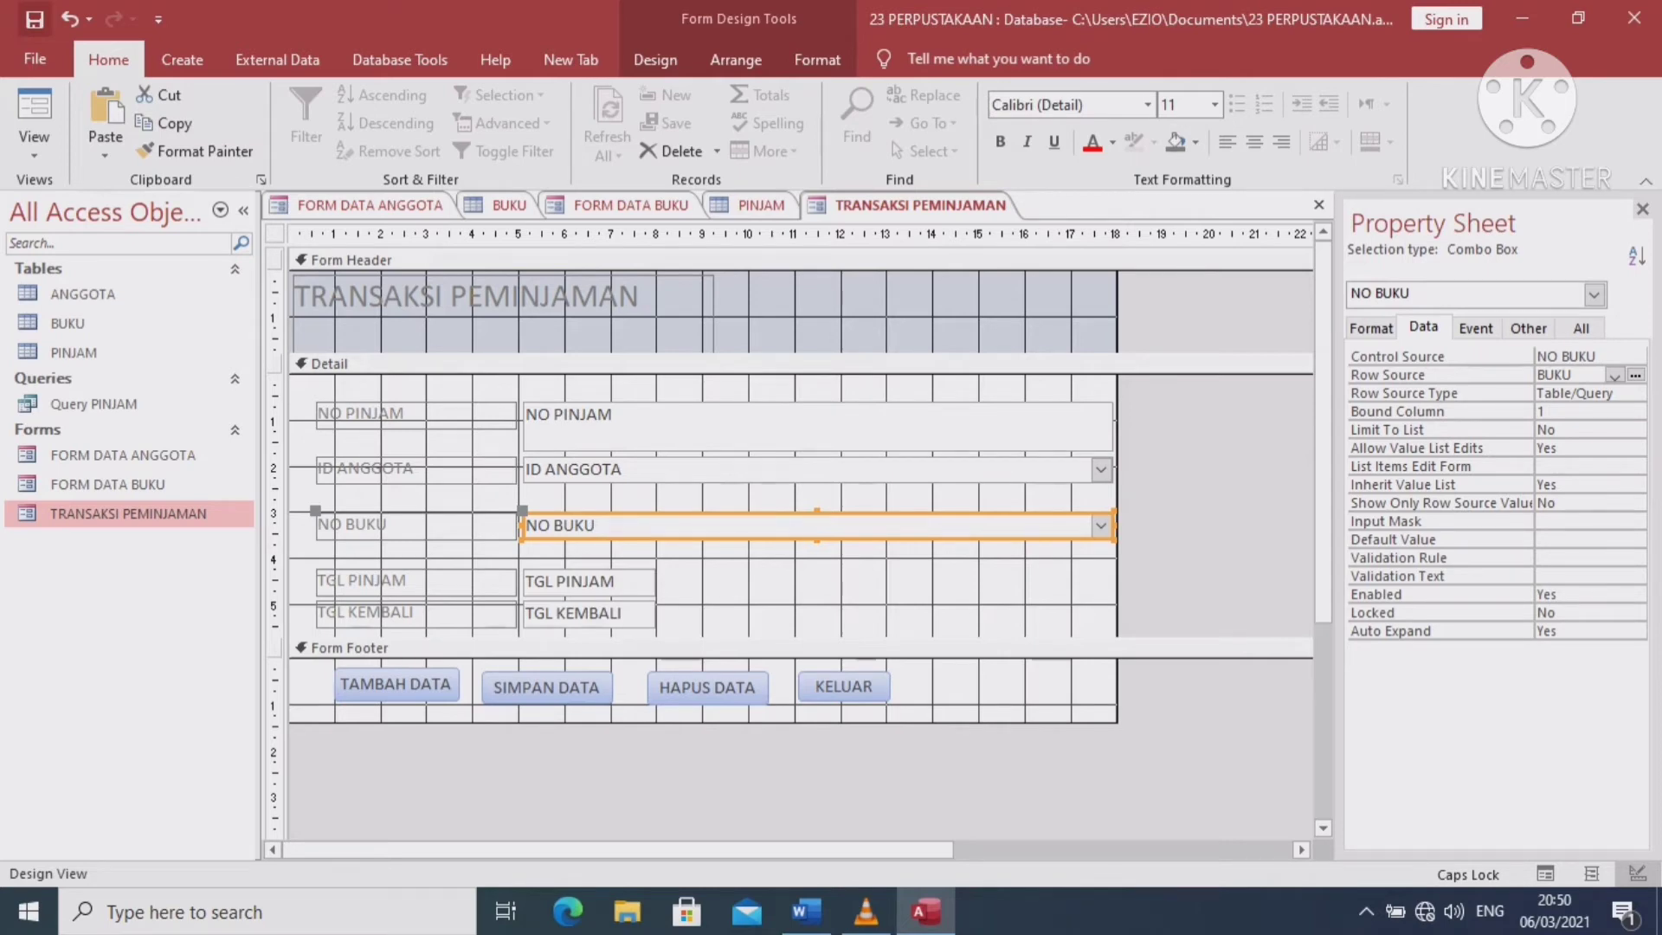
pyautogui.click(34, 121)
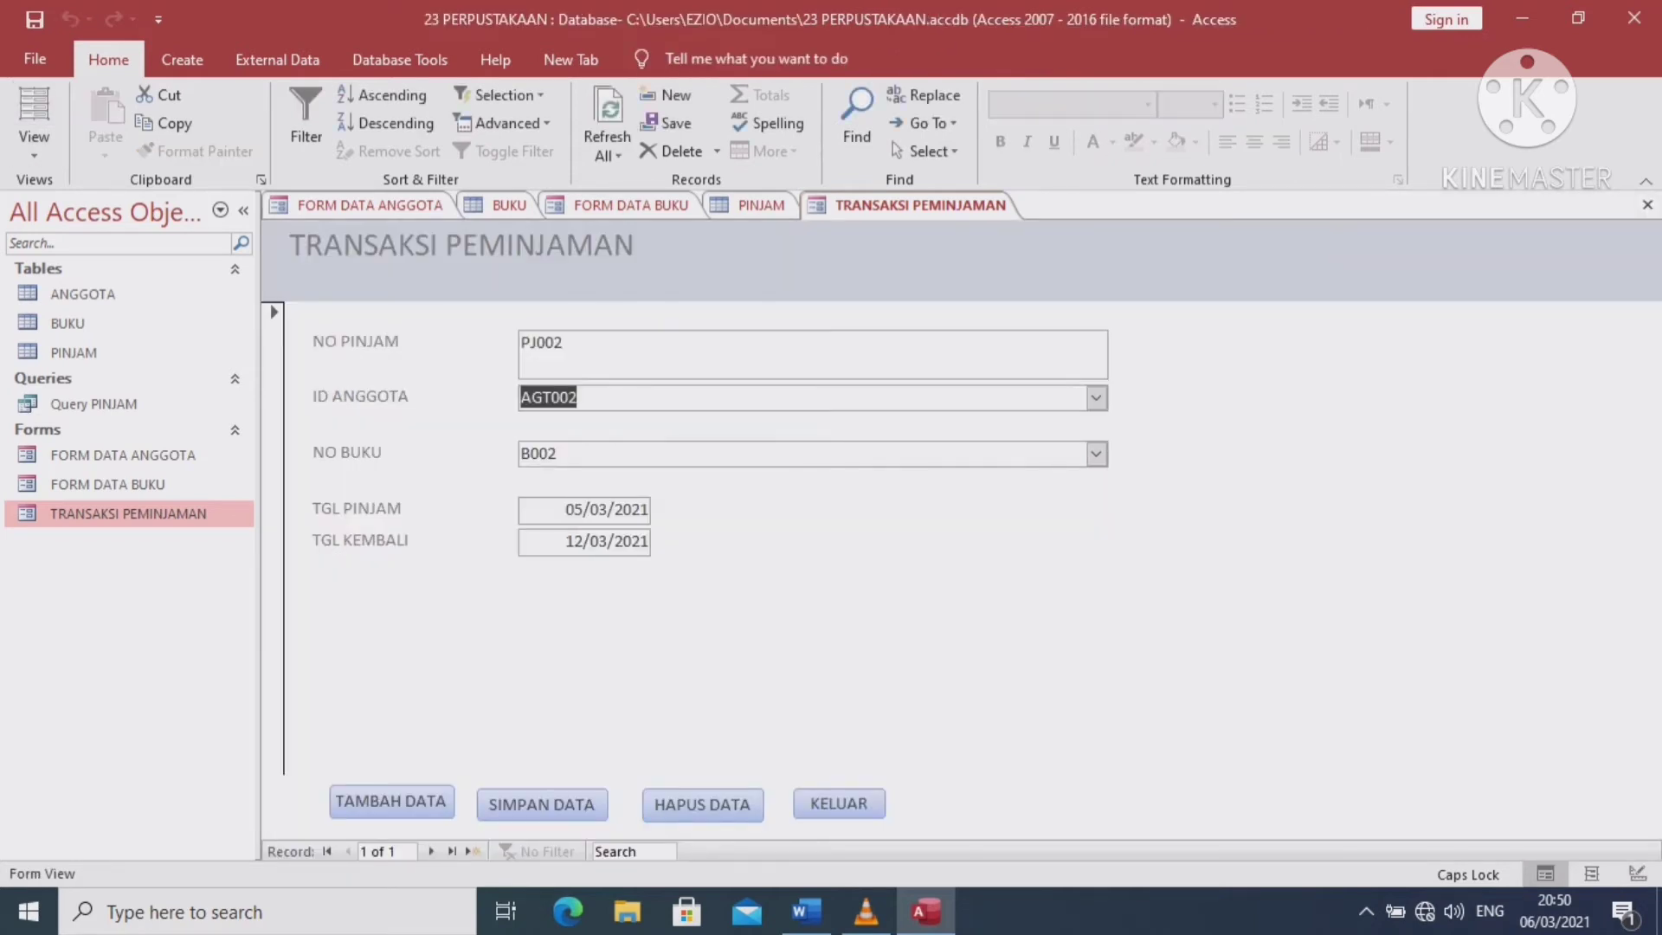
# Start a new loan record, pick member 2 for ID ANGGOTA, test the NO BUKU list, then close the form
pyautogui.click(390, 802)
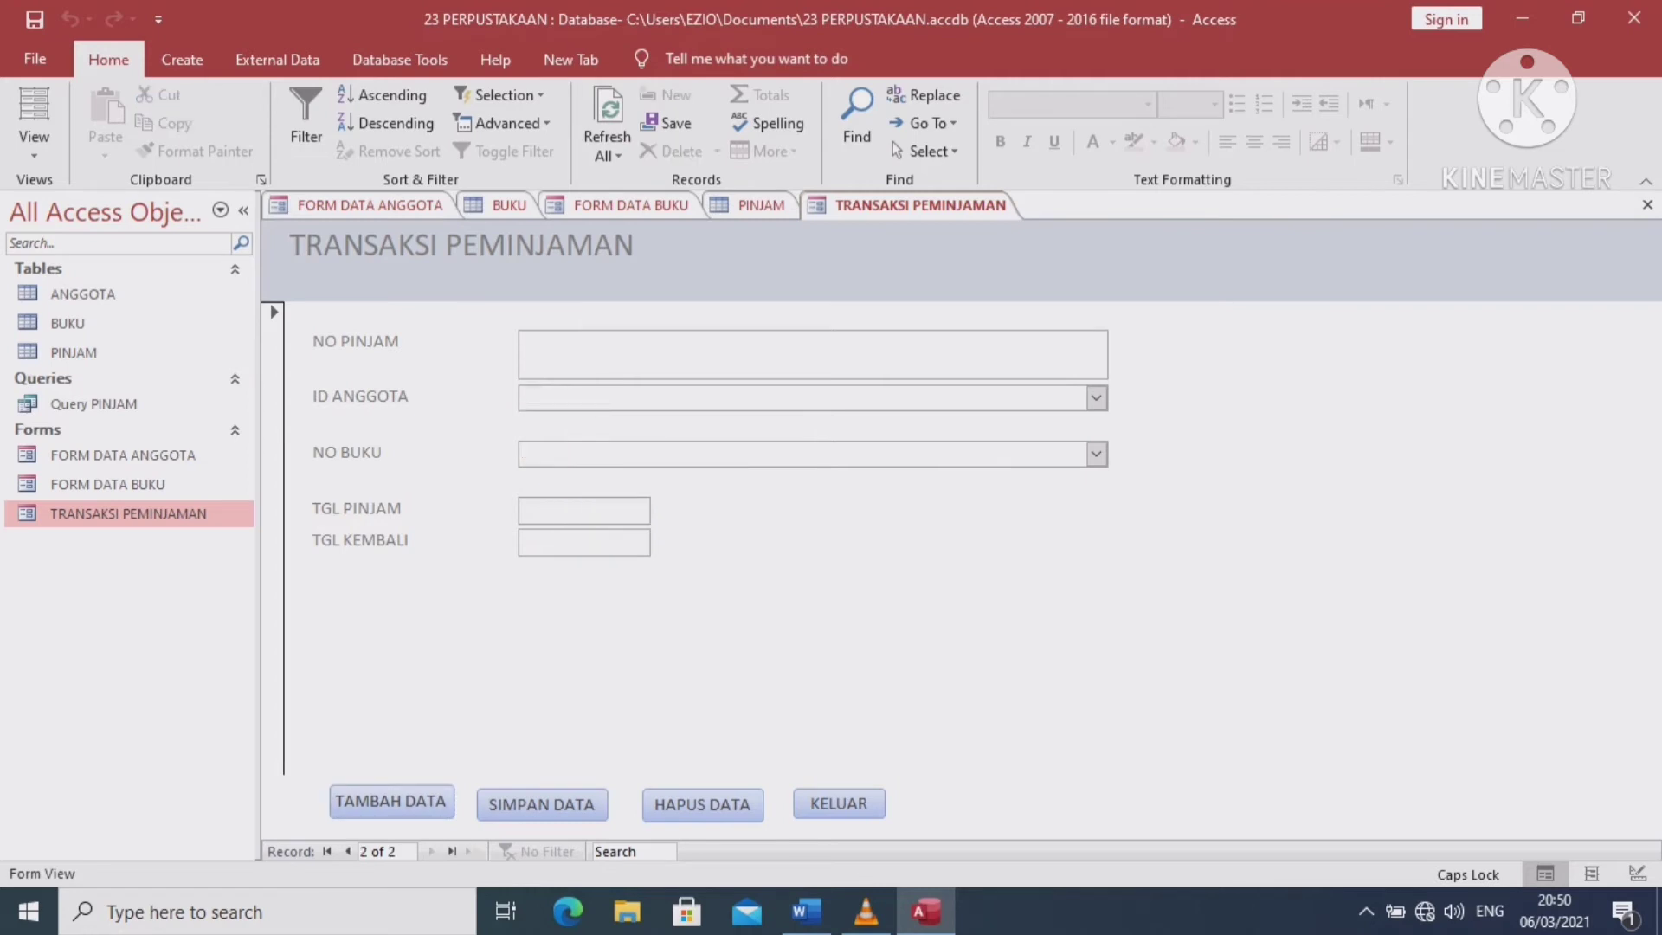
pyautogui.click(1096, 397)
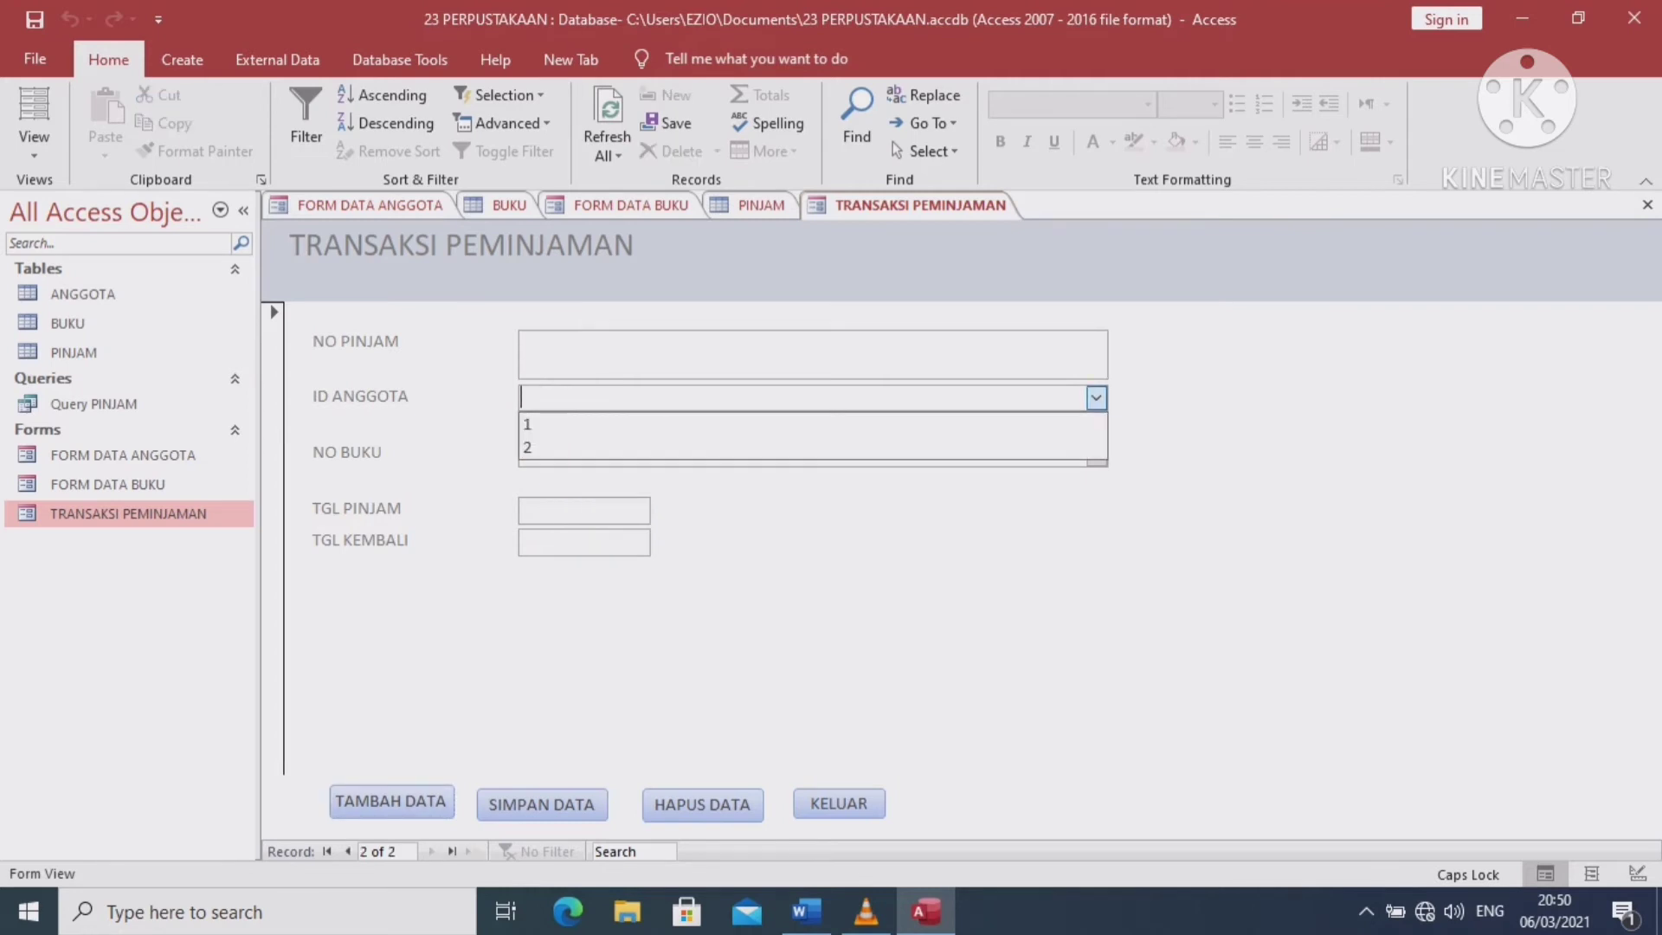
pyautogui.click(814, 448)
pyautogui.click(1096, 453)
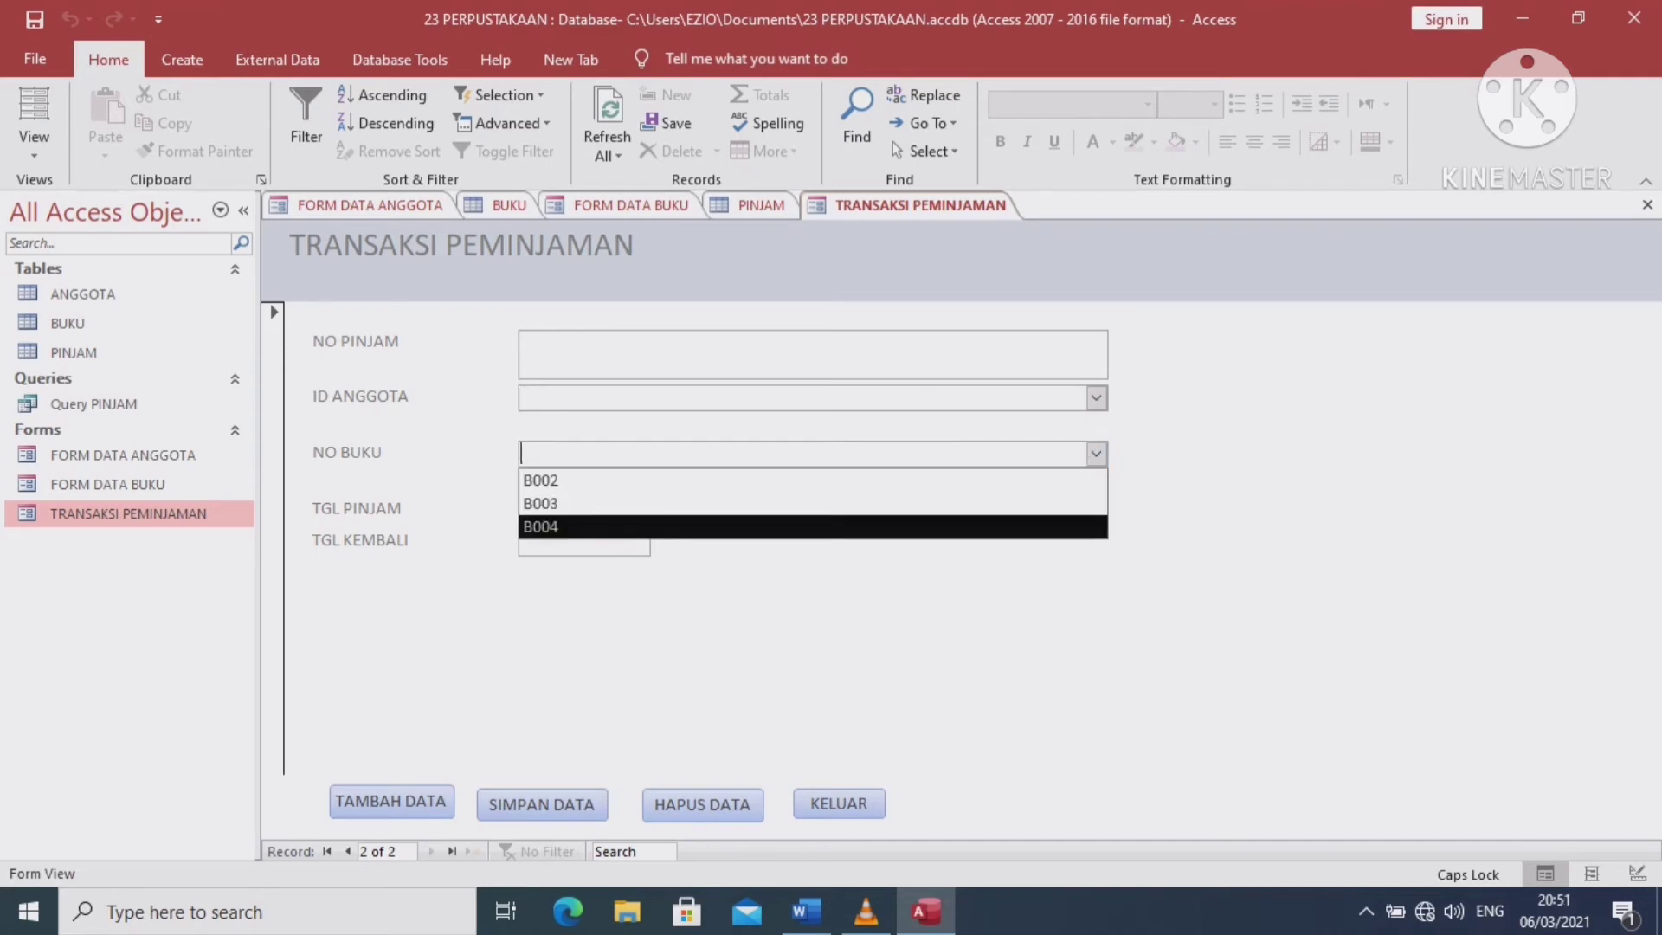
pyautogui.click(814, 526)
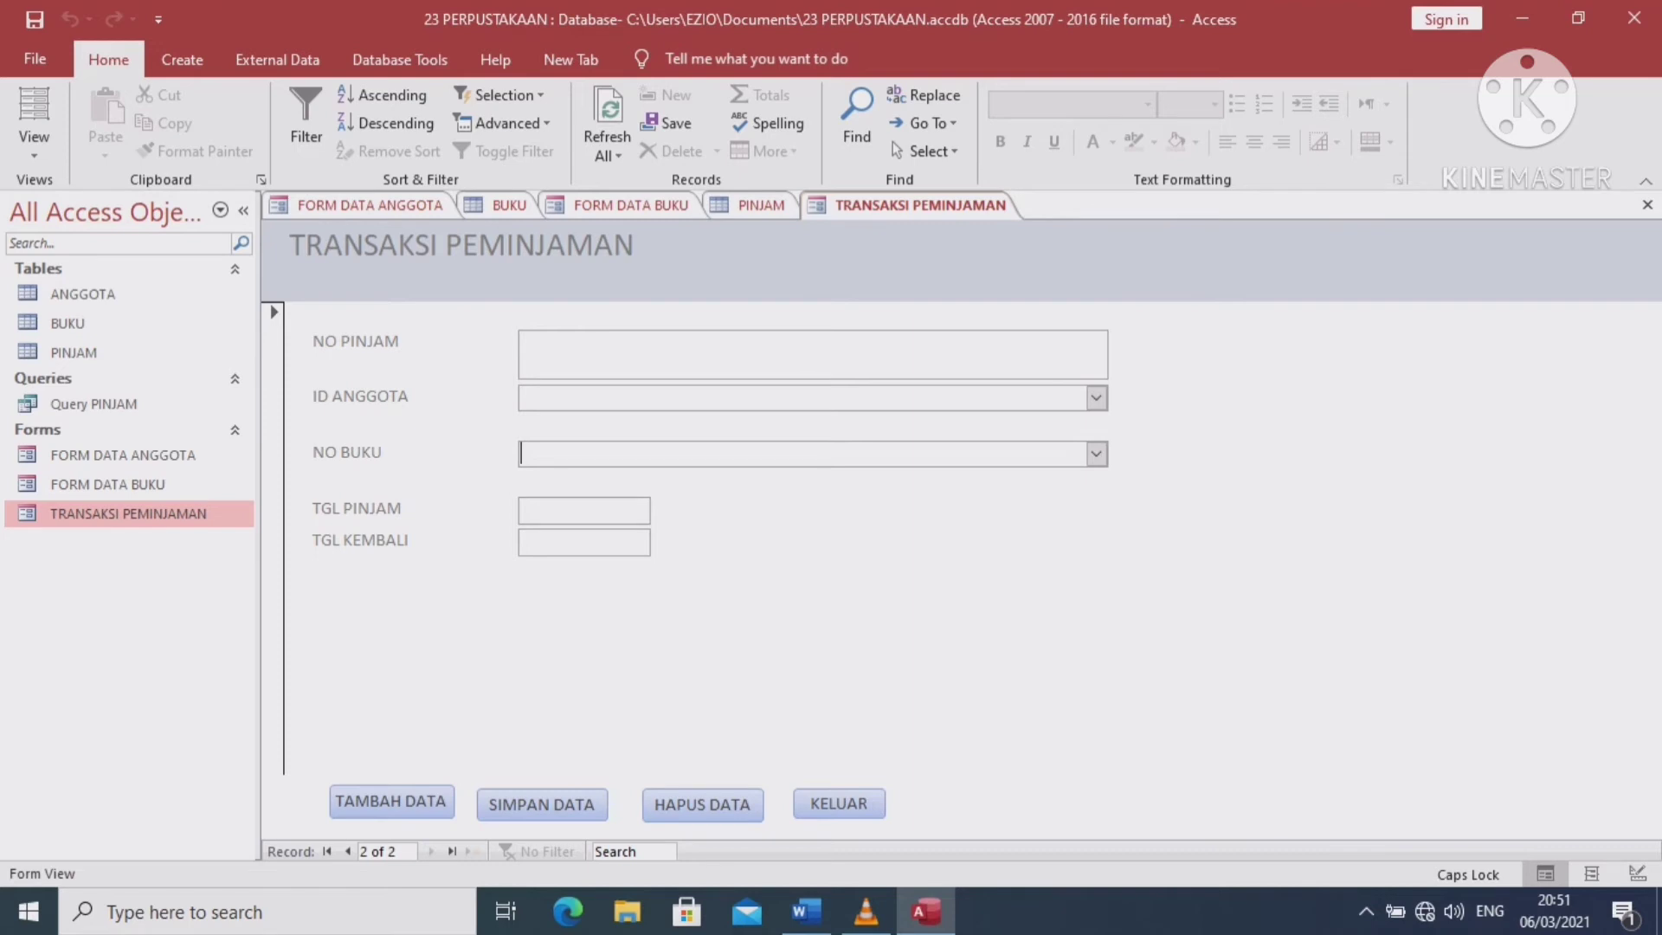
pyautogui.click(839, 803)
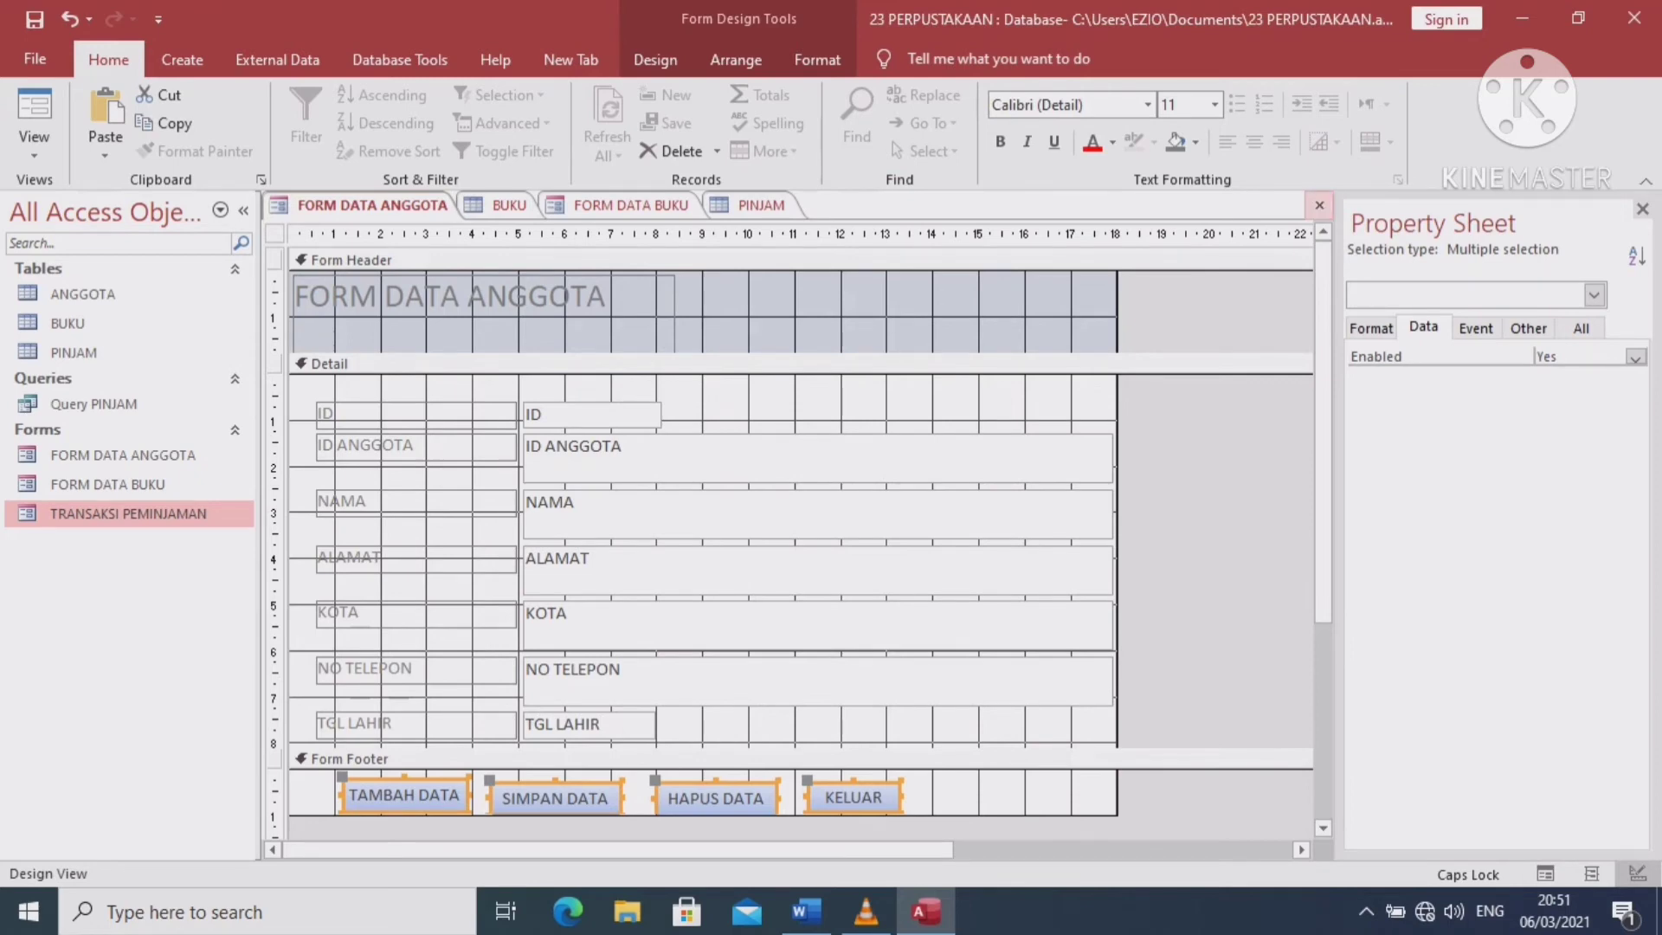
# Close all open forms and tables, saving FORM DATA ANGGOTA and FORM DATA BUKU designs, and hide the Property Sheet
pyautogui.click(1319, 206)
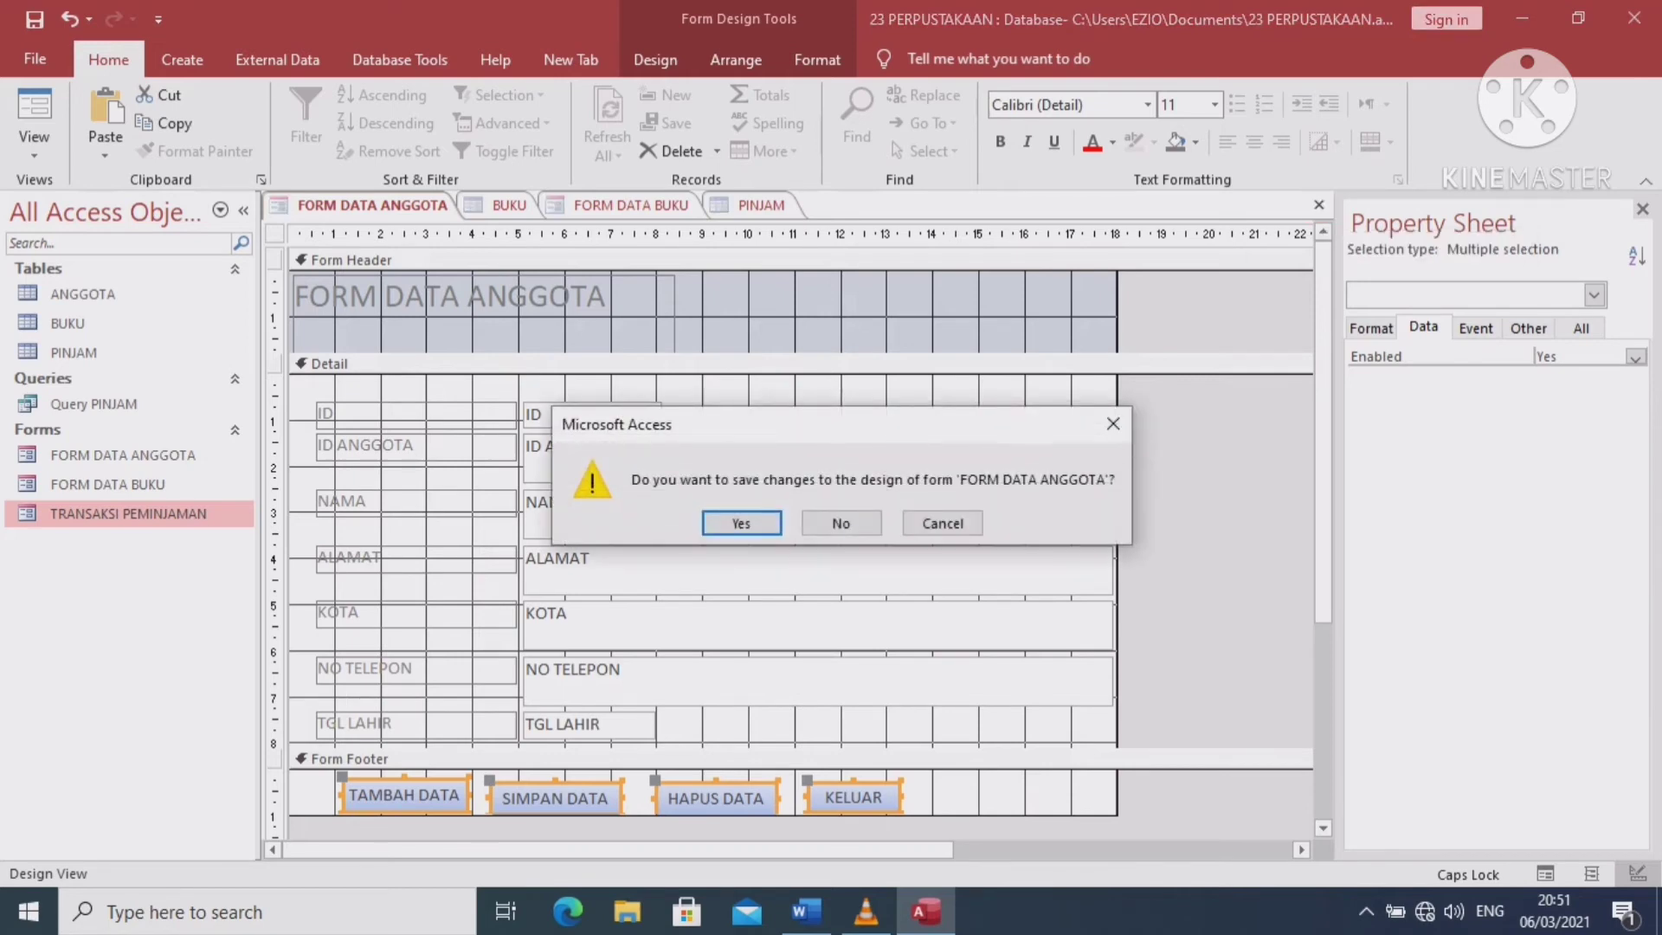
pyautogui.press('Return')
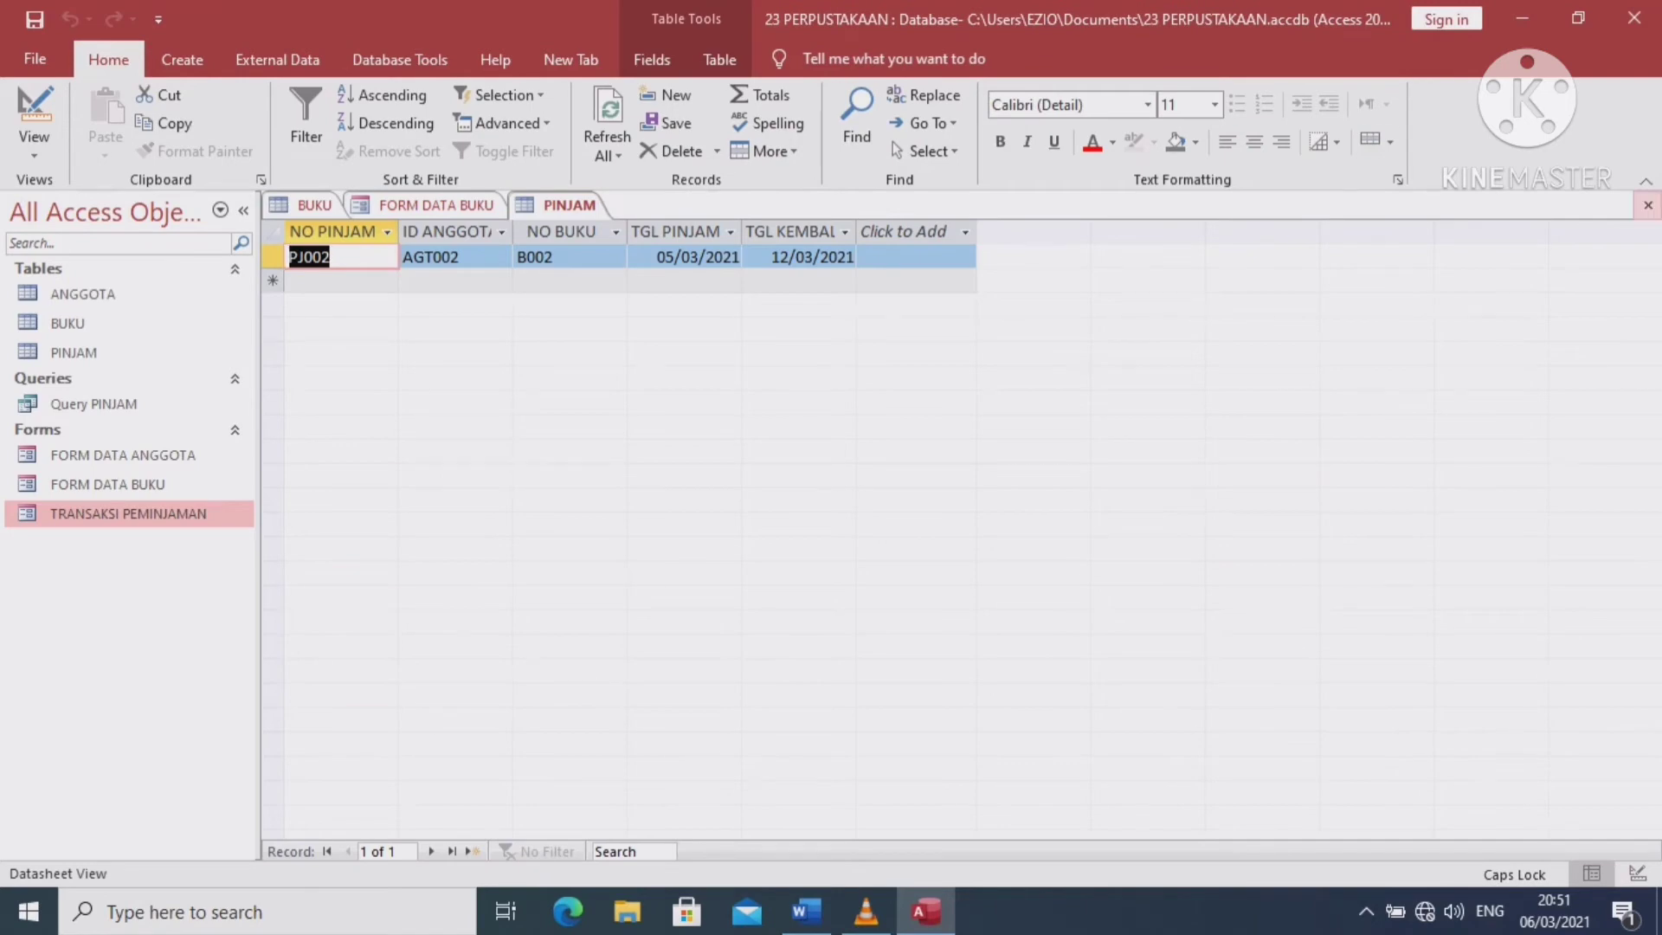
pyautogui.click(1647, 206)
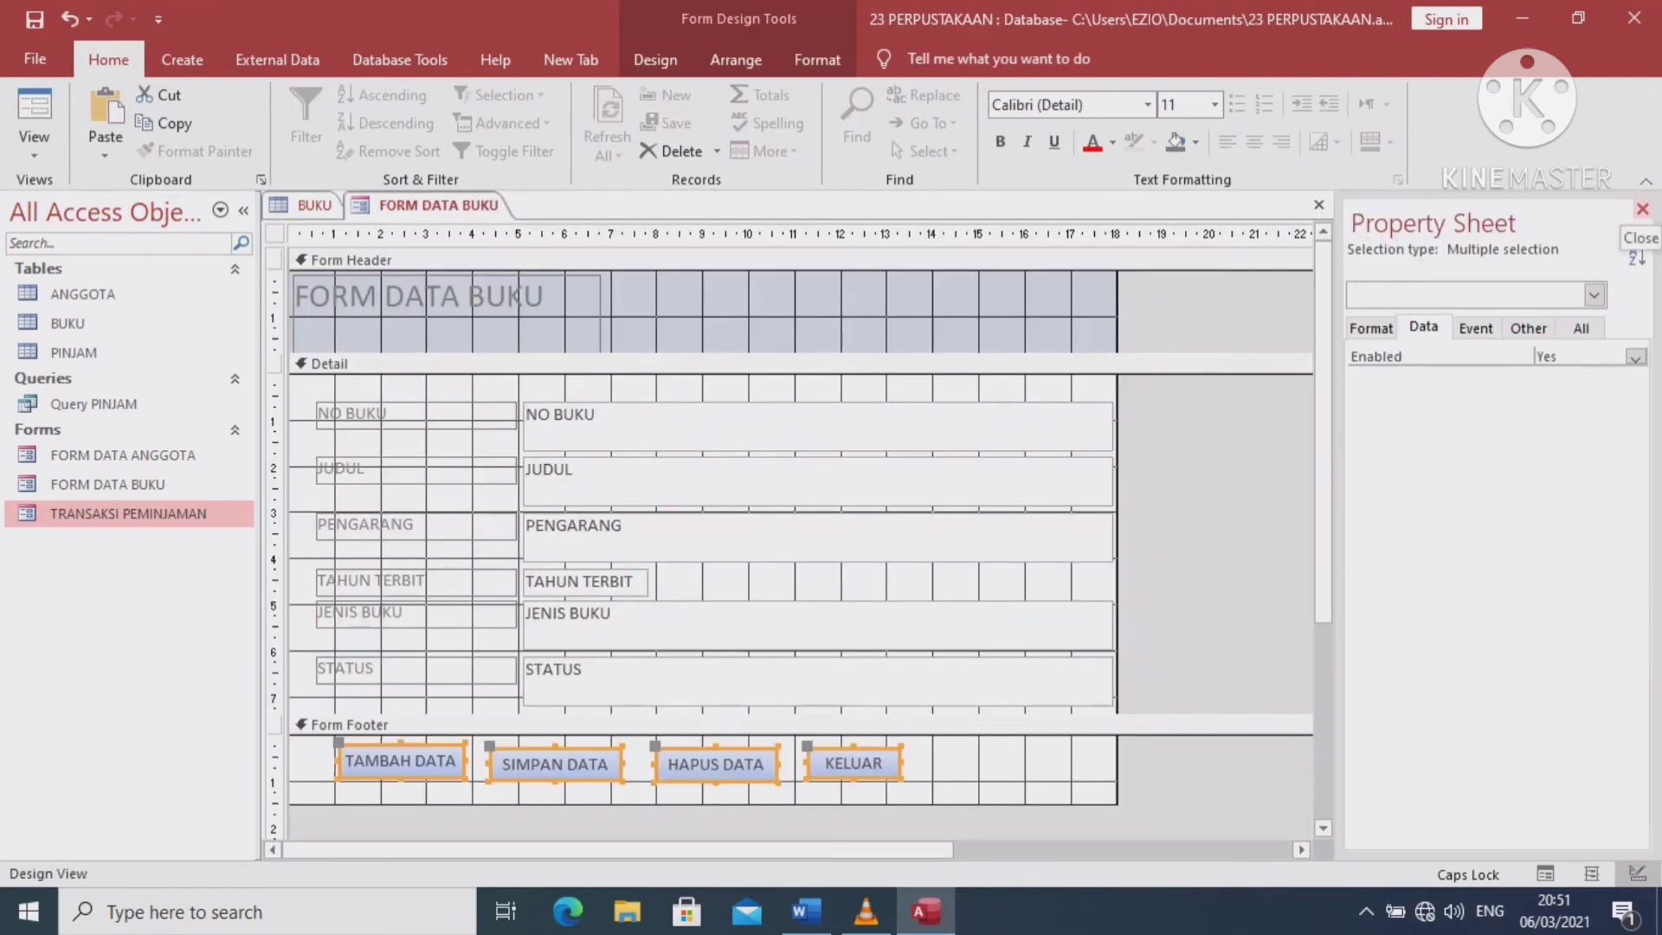
pyautogui.click(1642, 209)
pyautogui.click(1647, 205)
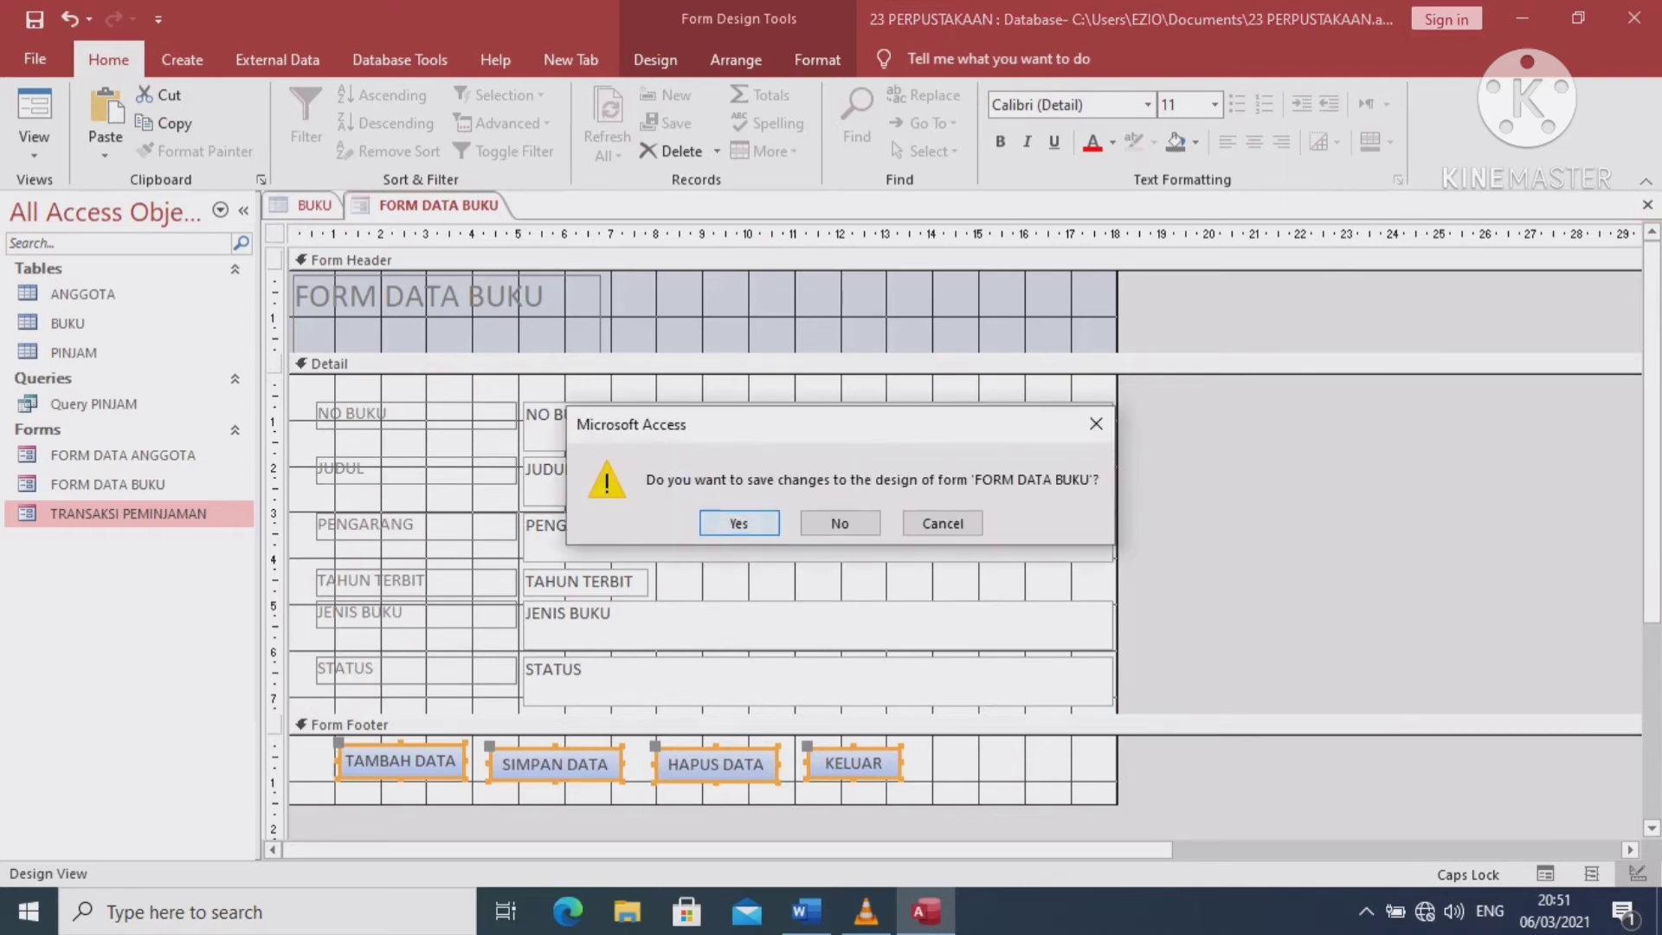
pyautogui.click(738, 523)
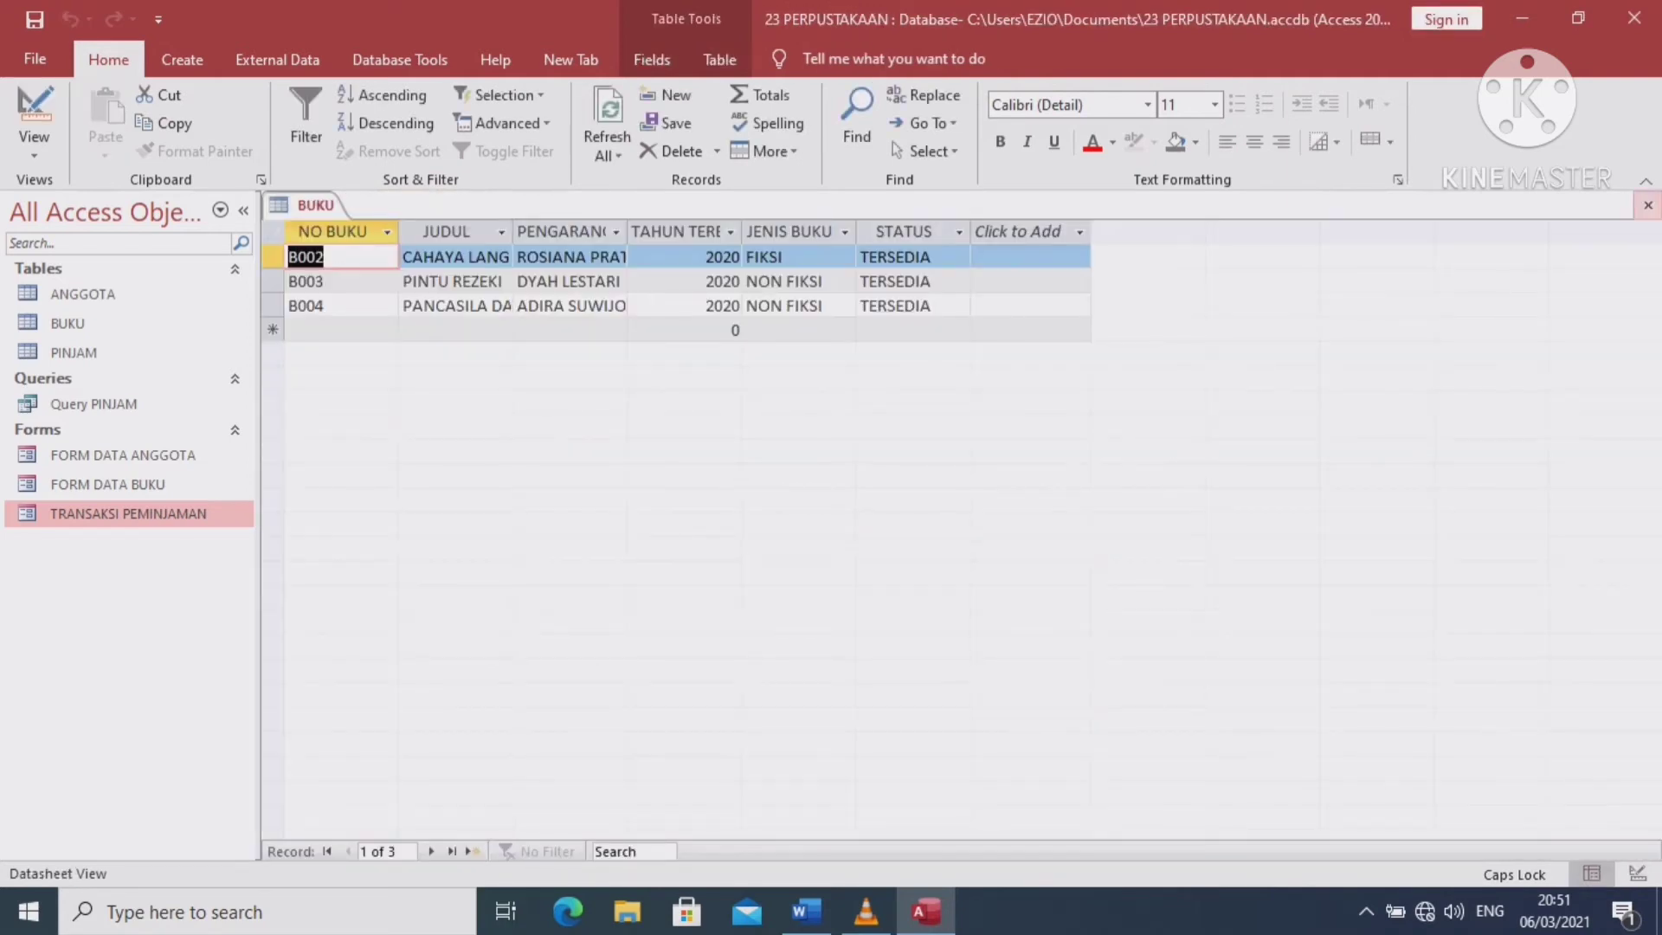
pyautogui.click(1647, 205)
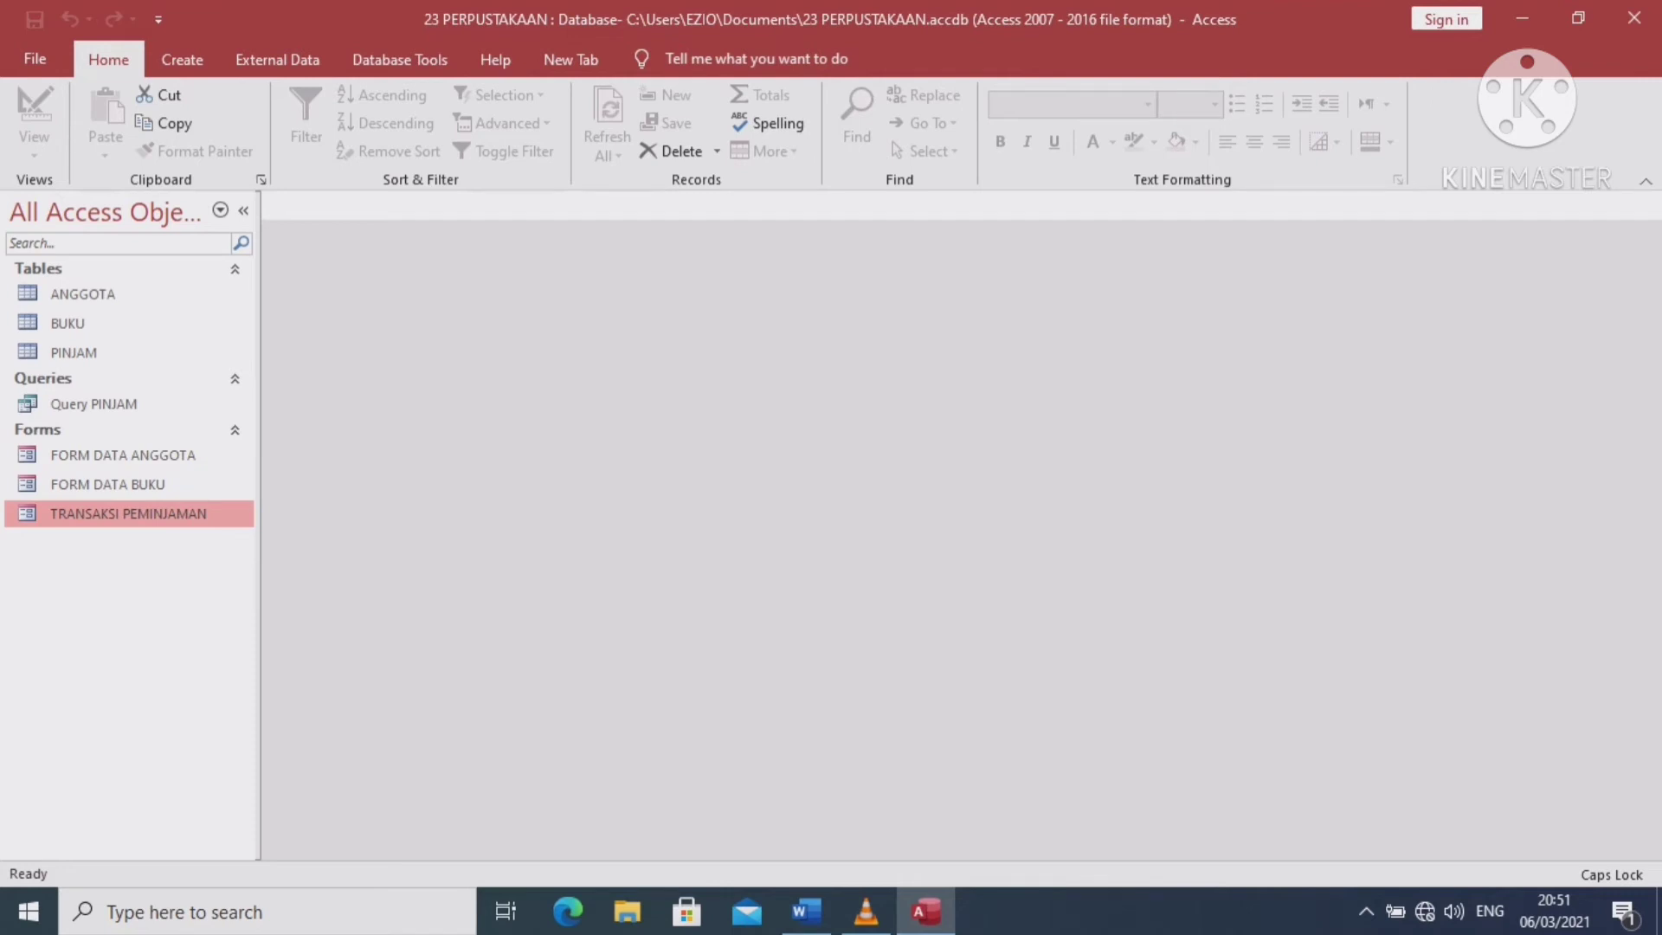
pyautogui.click(182, 59)
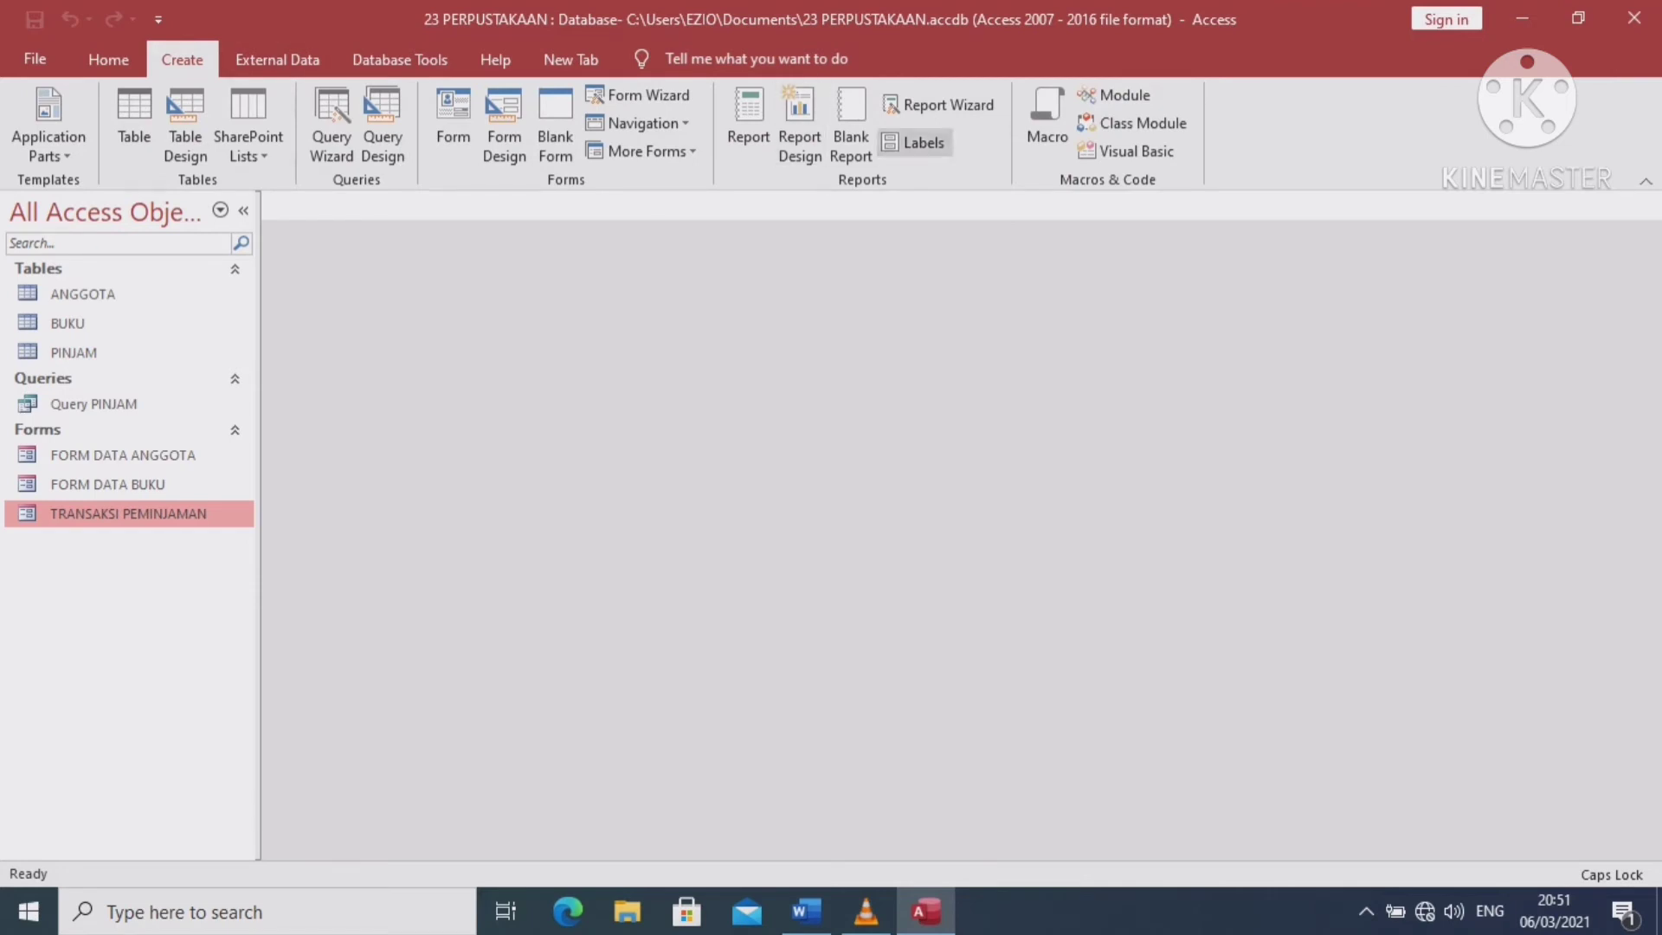
# Start the Report Wizard on the BUKU table with all its fields
pyautogui.click(939, 104)
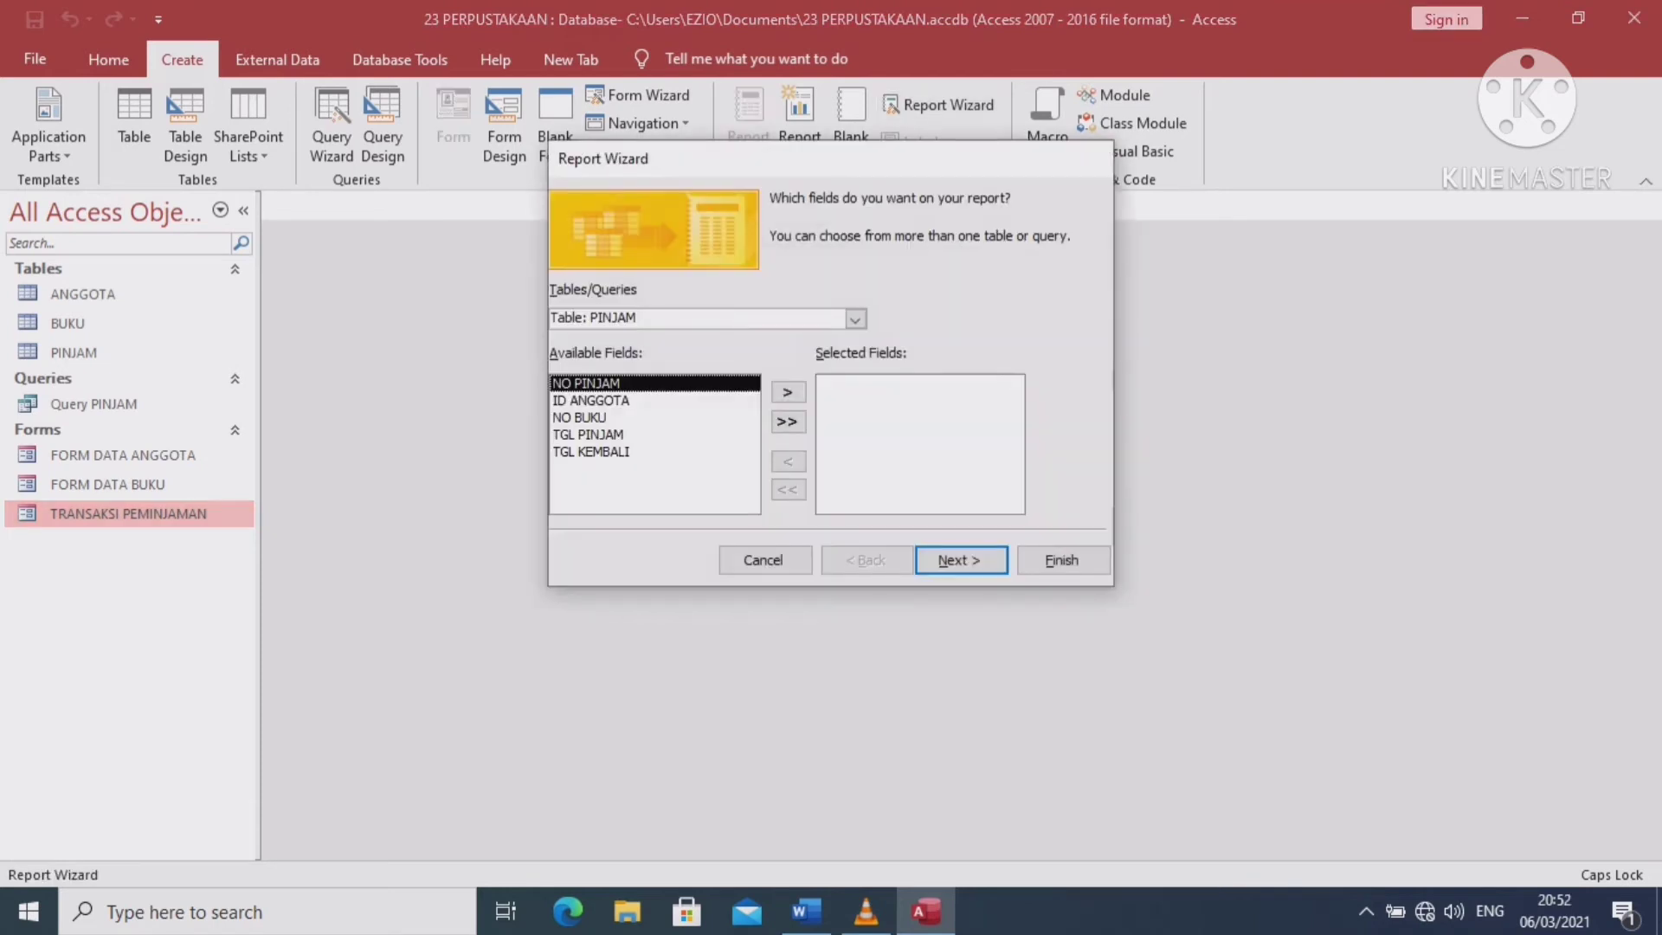
pyautogui.click(855, 320)
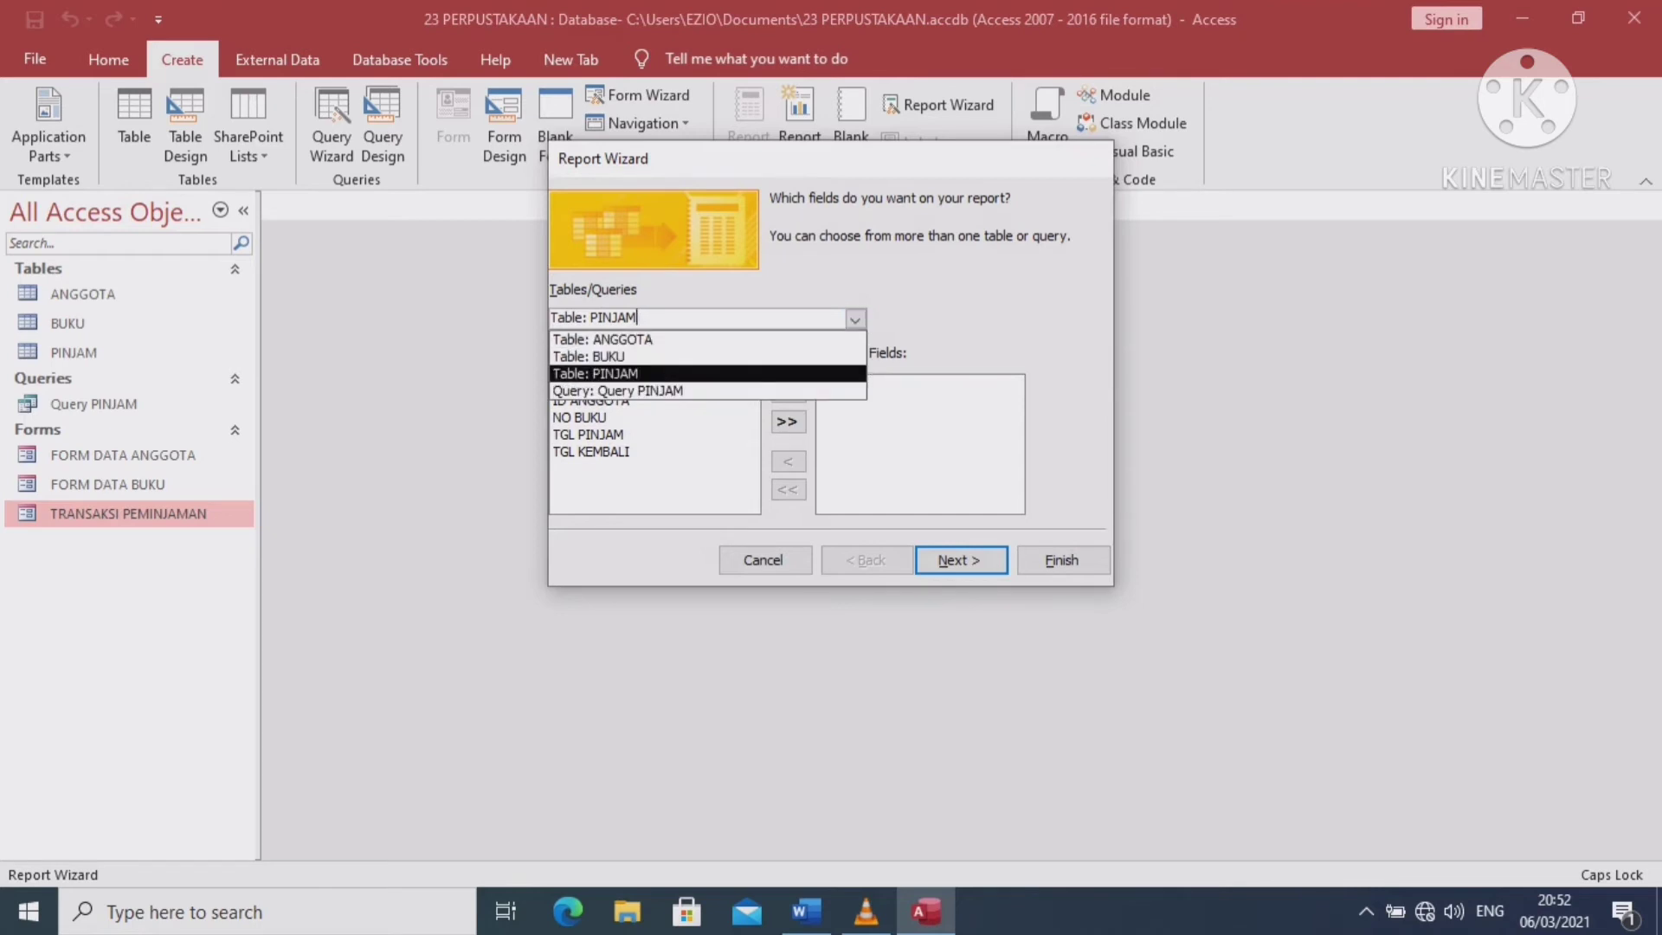
pyautogui.click(641, 356)
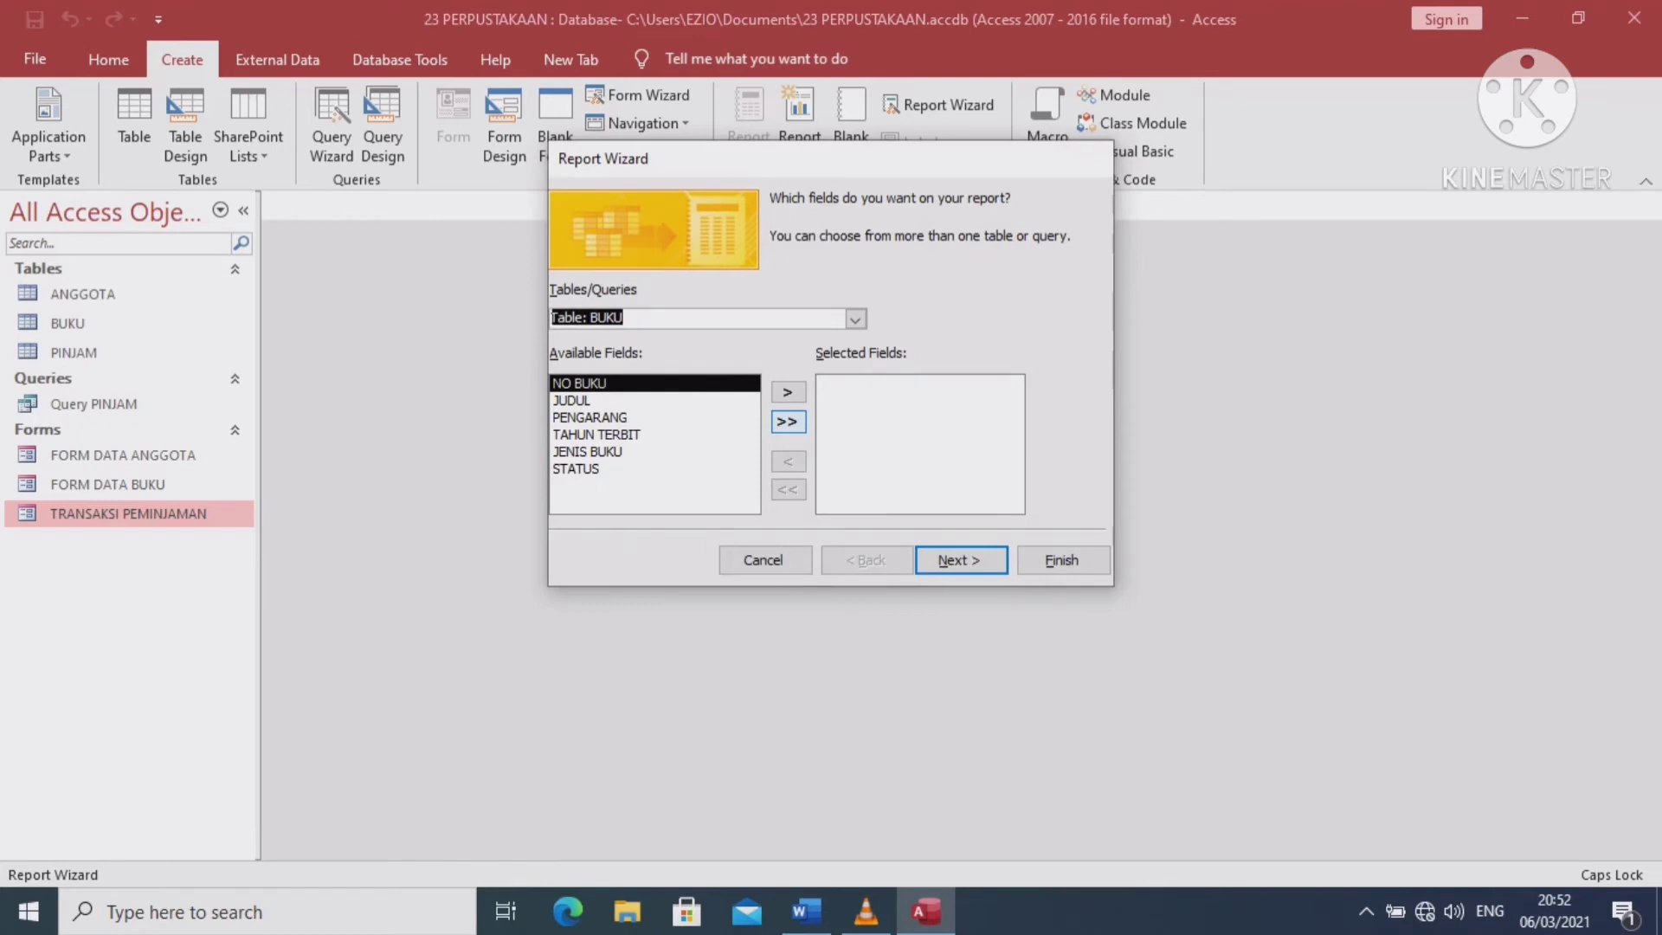
pyautogui.click(786, 422)
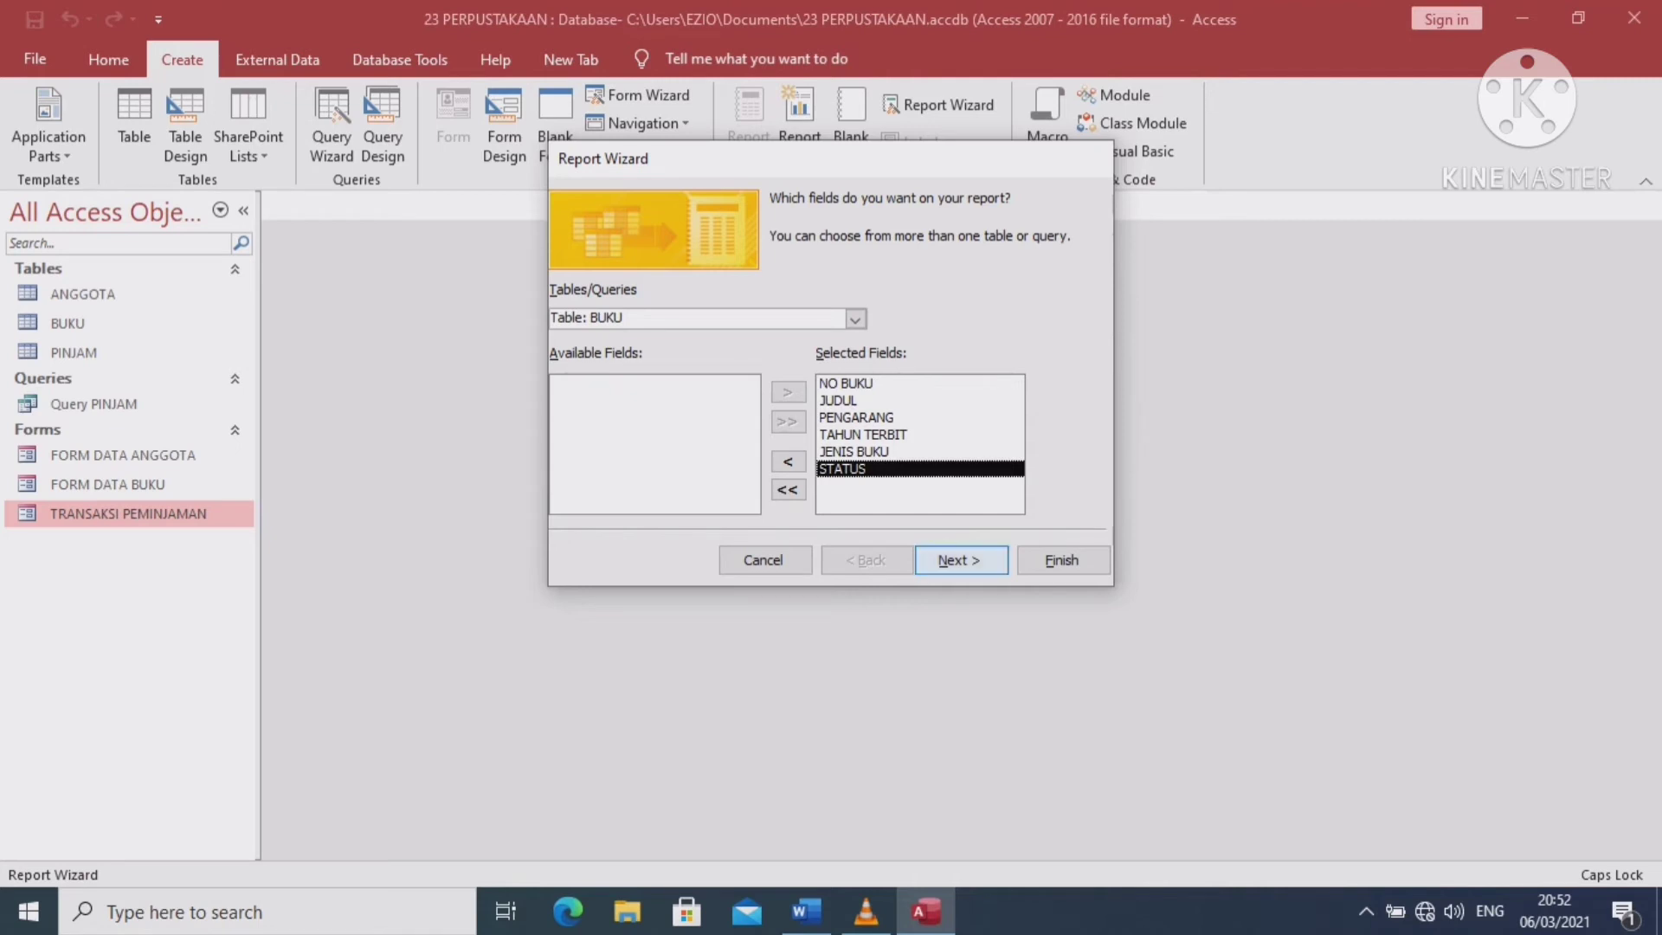
pyautogui.click(960, 560)
# Skip grouping, sort by NO BUKU, and choose a Landscape layout
pyautogui.click(974, 560)
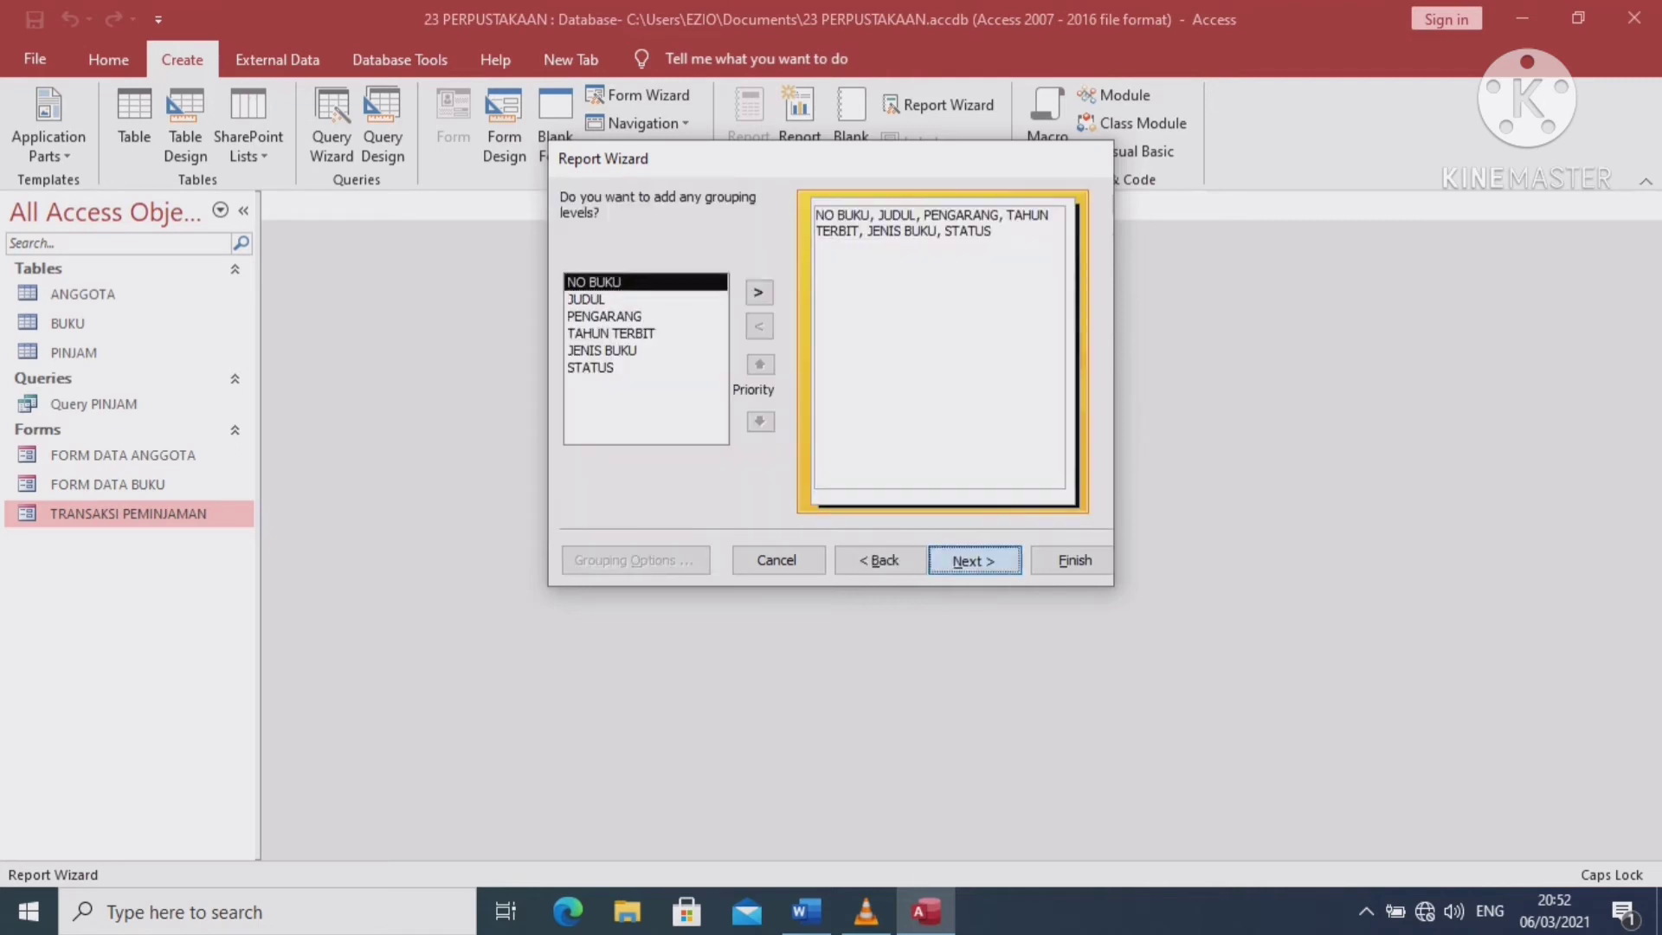
pyautogui.click(994, 281)
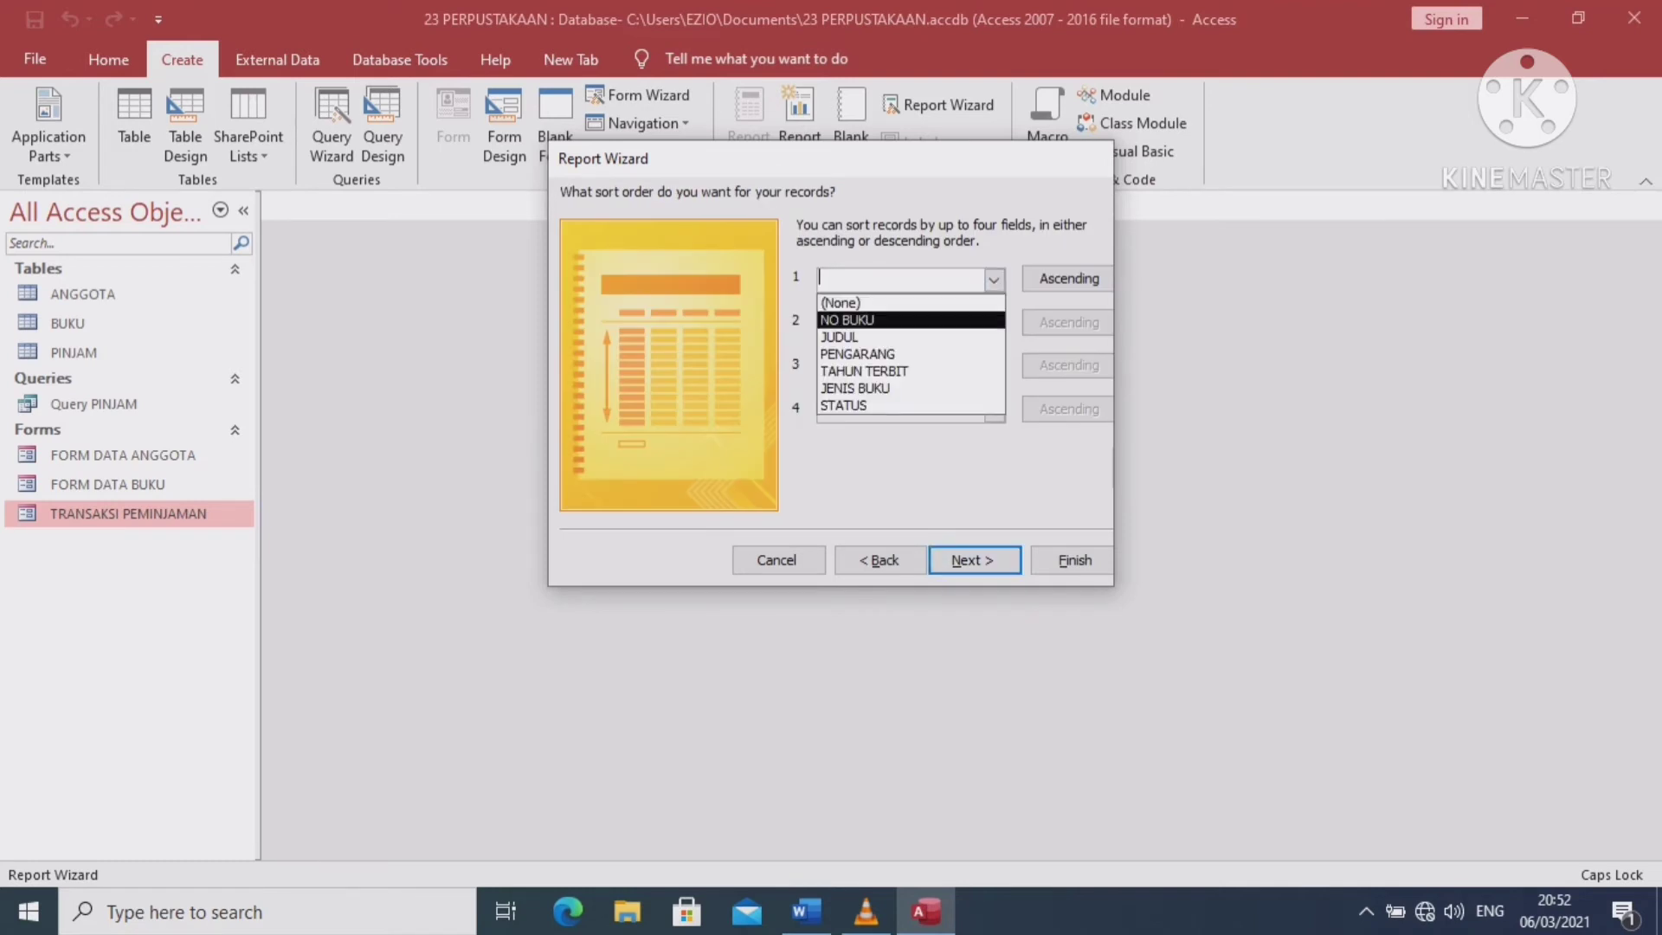
pyautogui.click(847, 319)
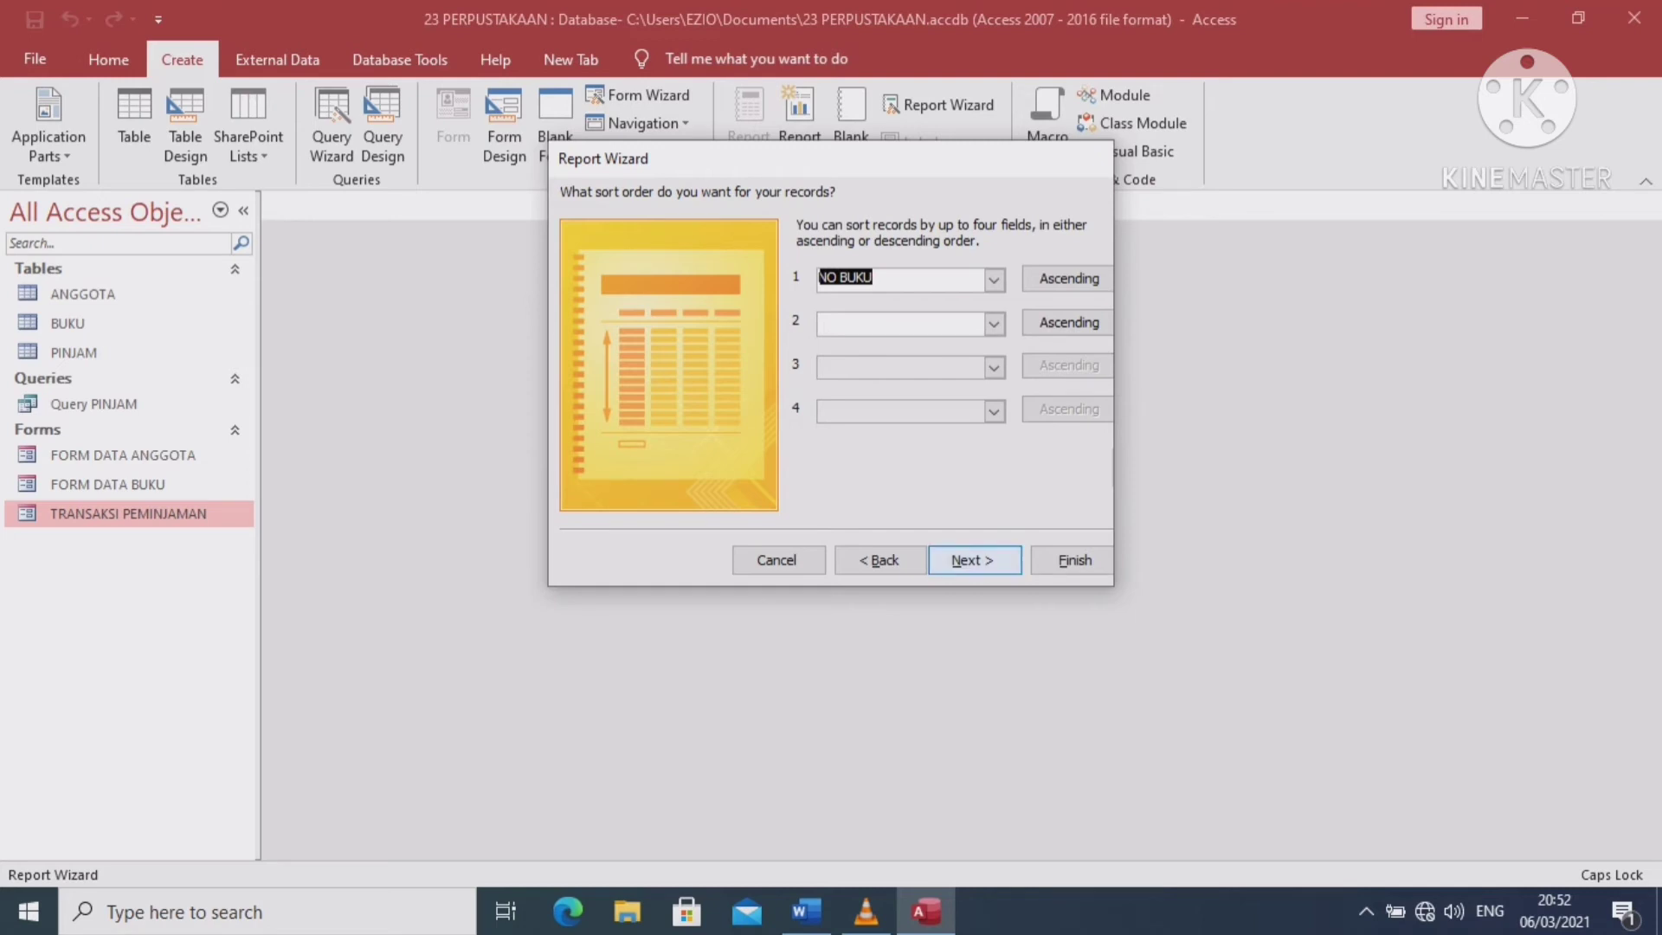
pyautogui.click(973, 560)
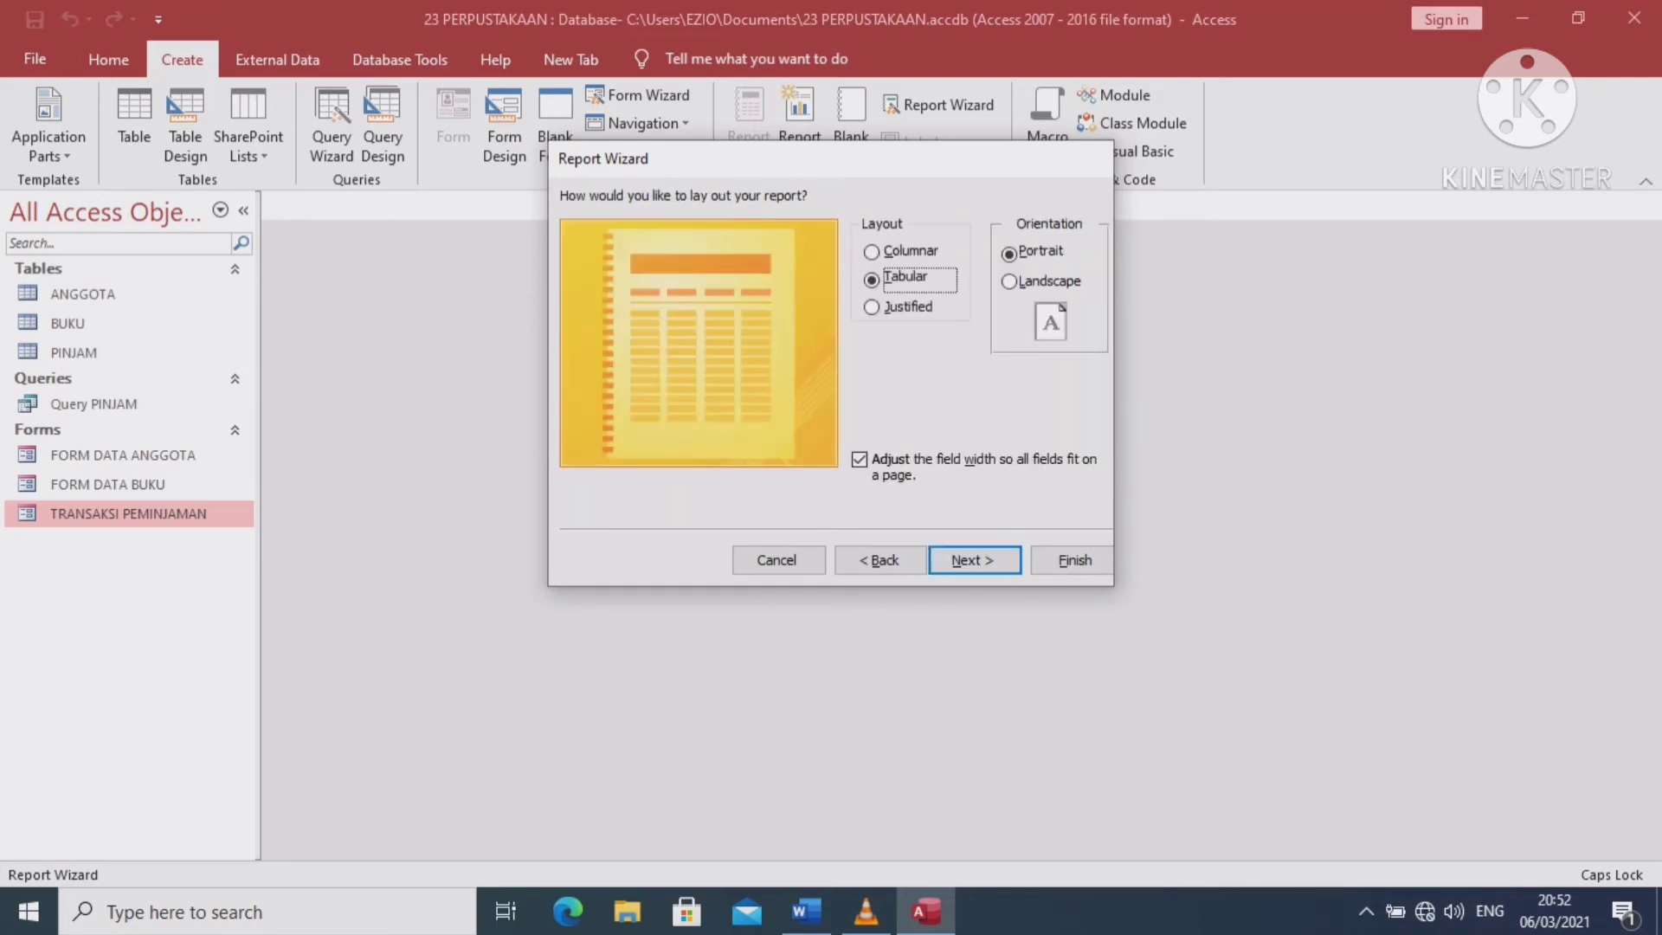
pyautogui.click(1009, 282)
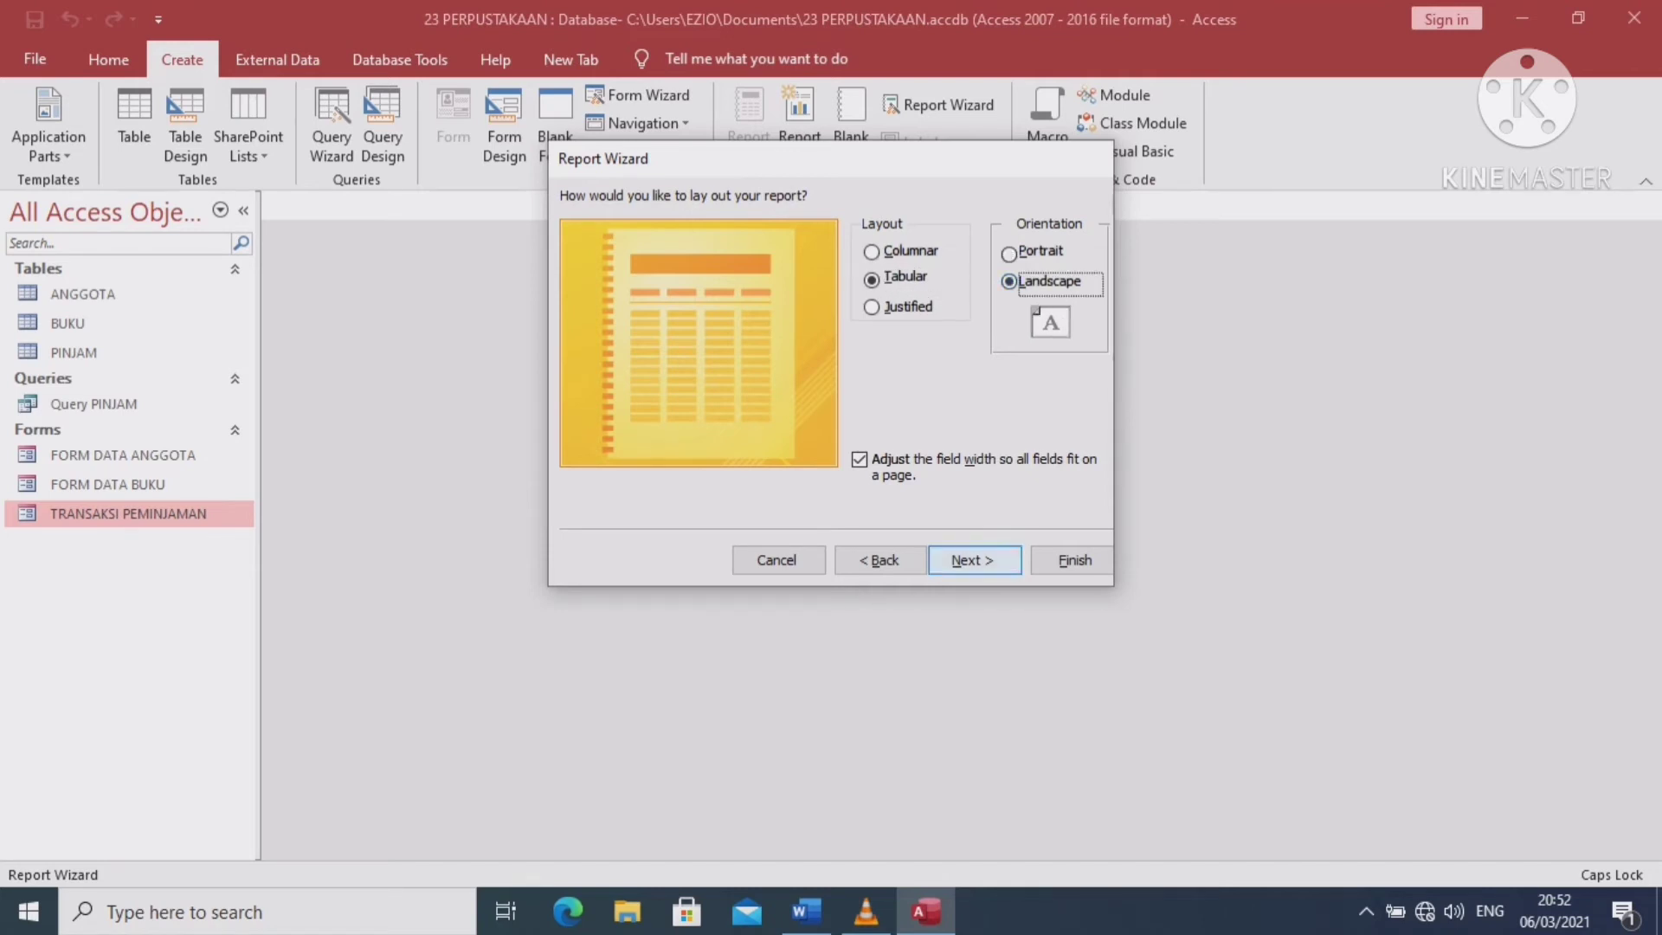
pyautogui.click(973, 560)
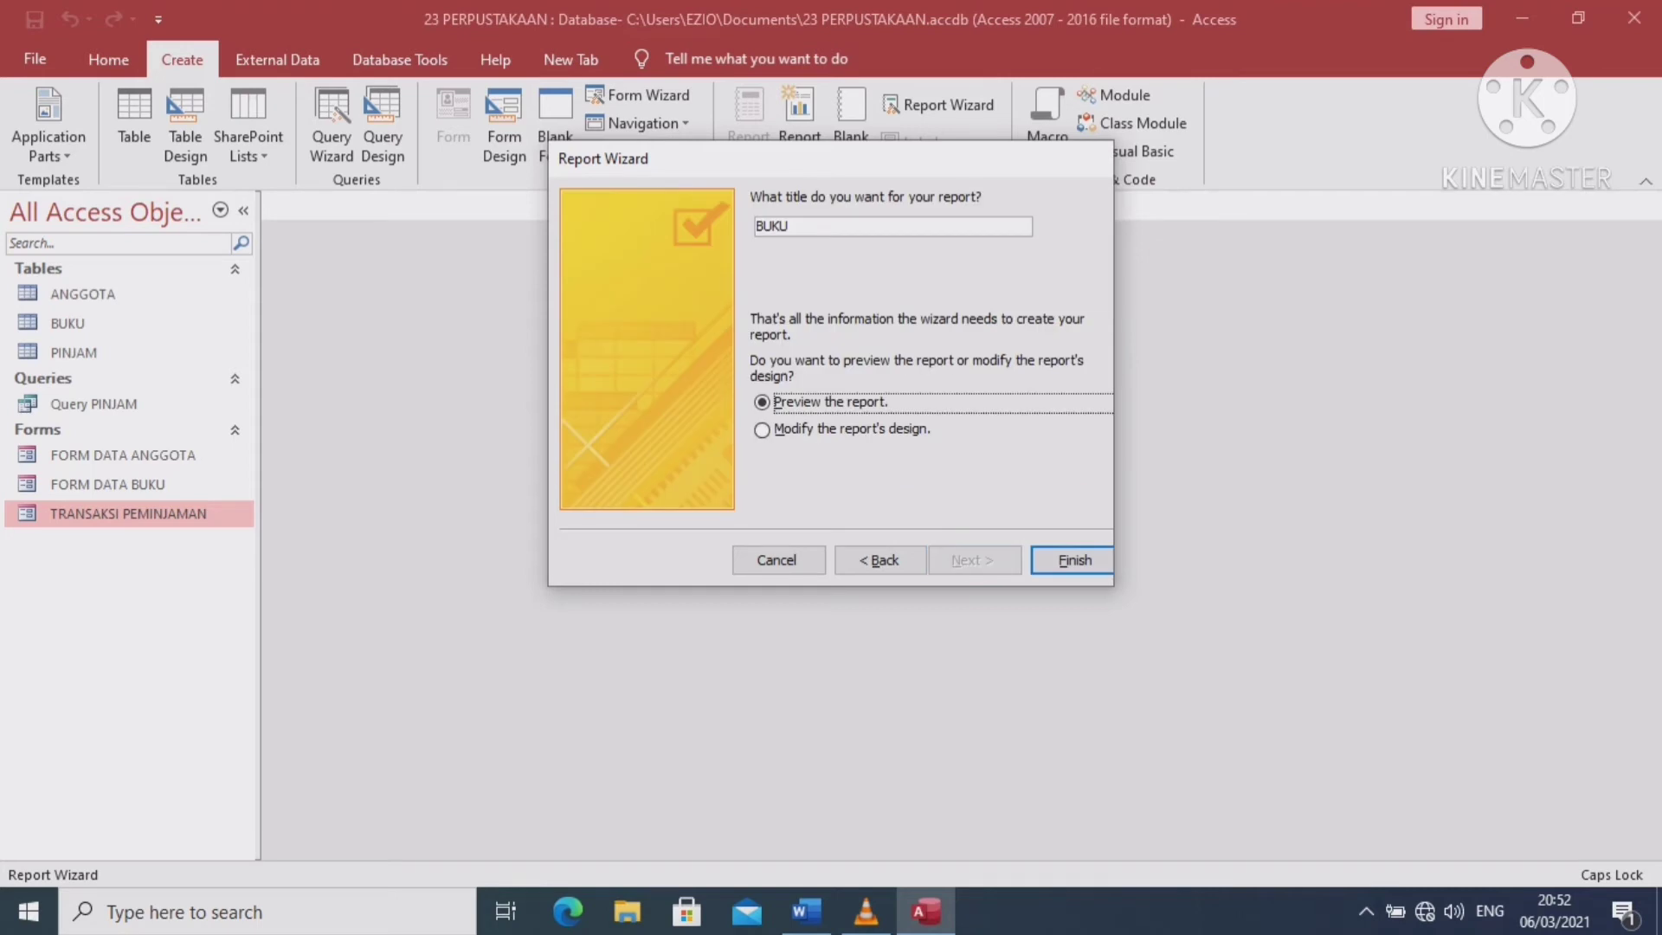
# Change the report title to LBUKU, removing a stray Q, then bring the Word document forward
pyautogui.click(757, 226)
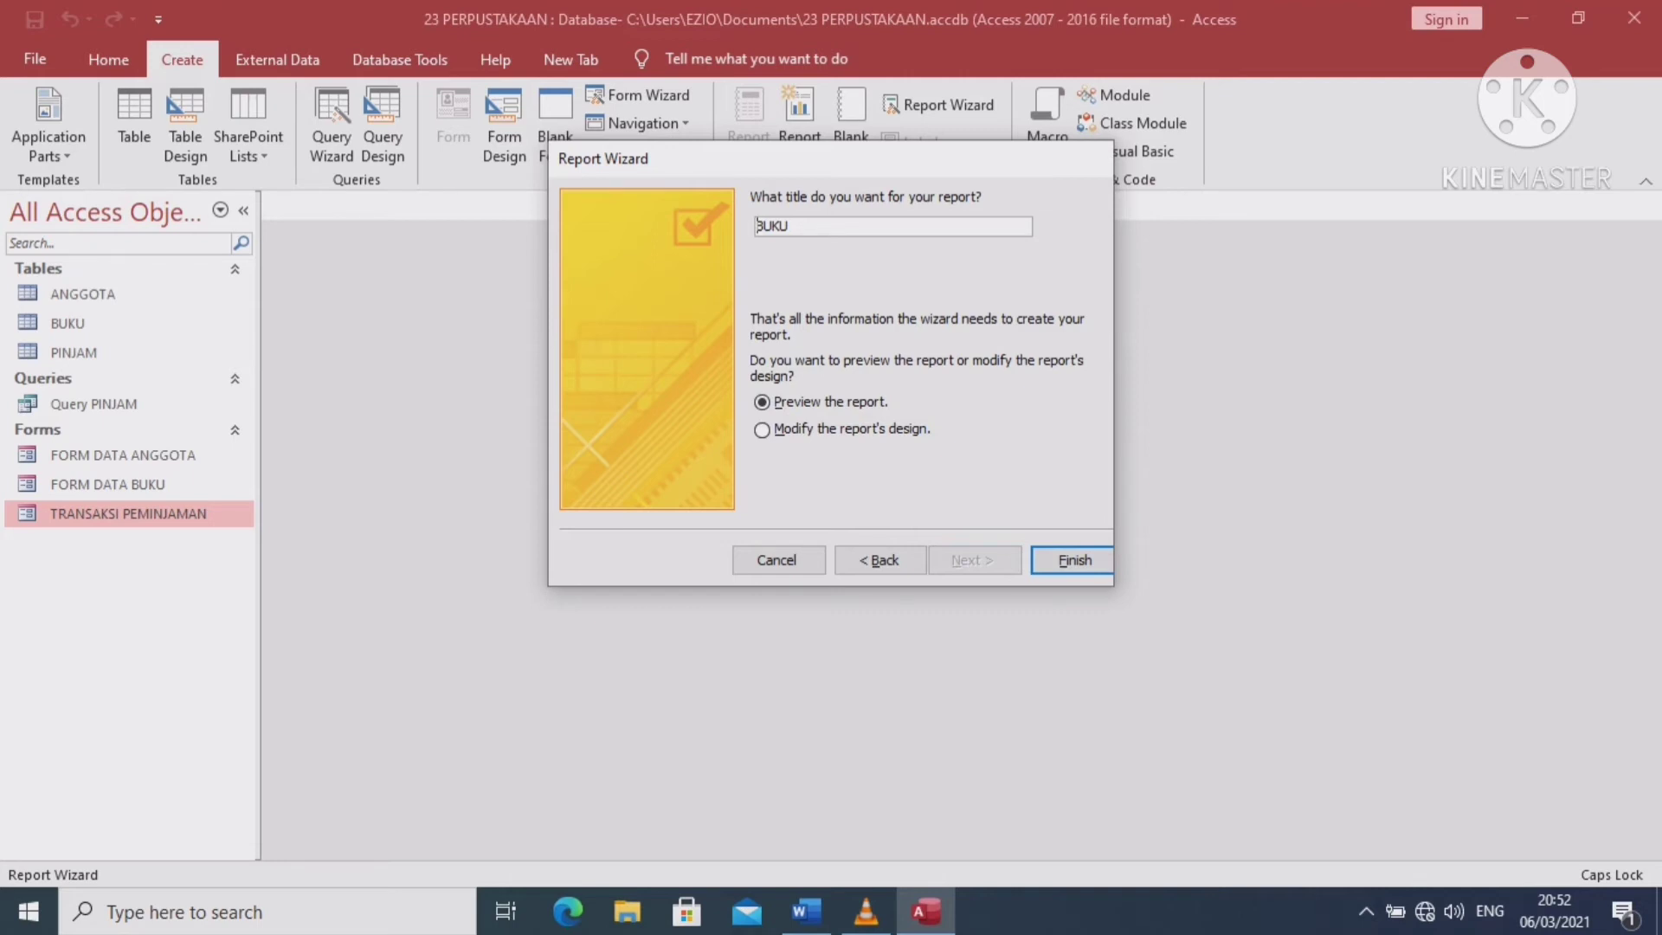
pyautogui.write('L')
pyautogui.write('Q')
pyautogui.press('BackSpace')
pyautogui.moveTo(805, 911)
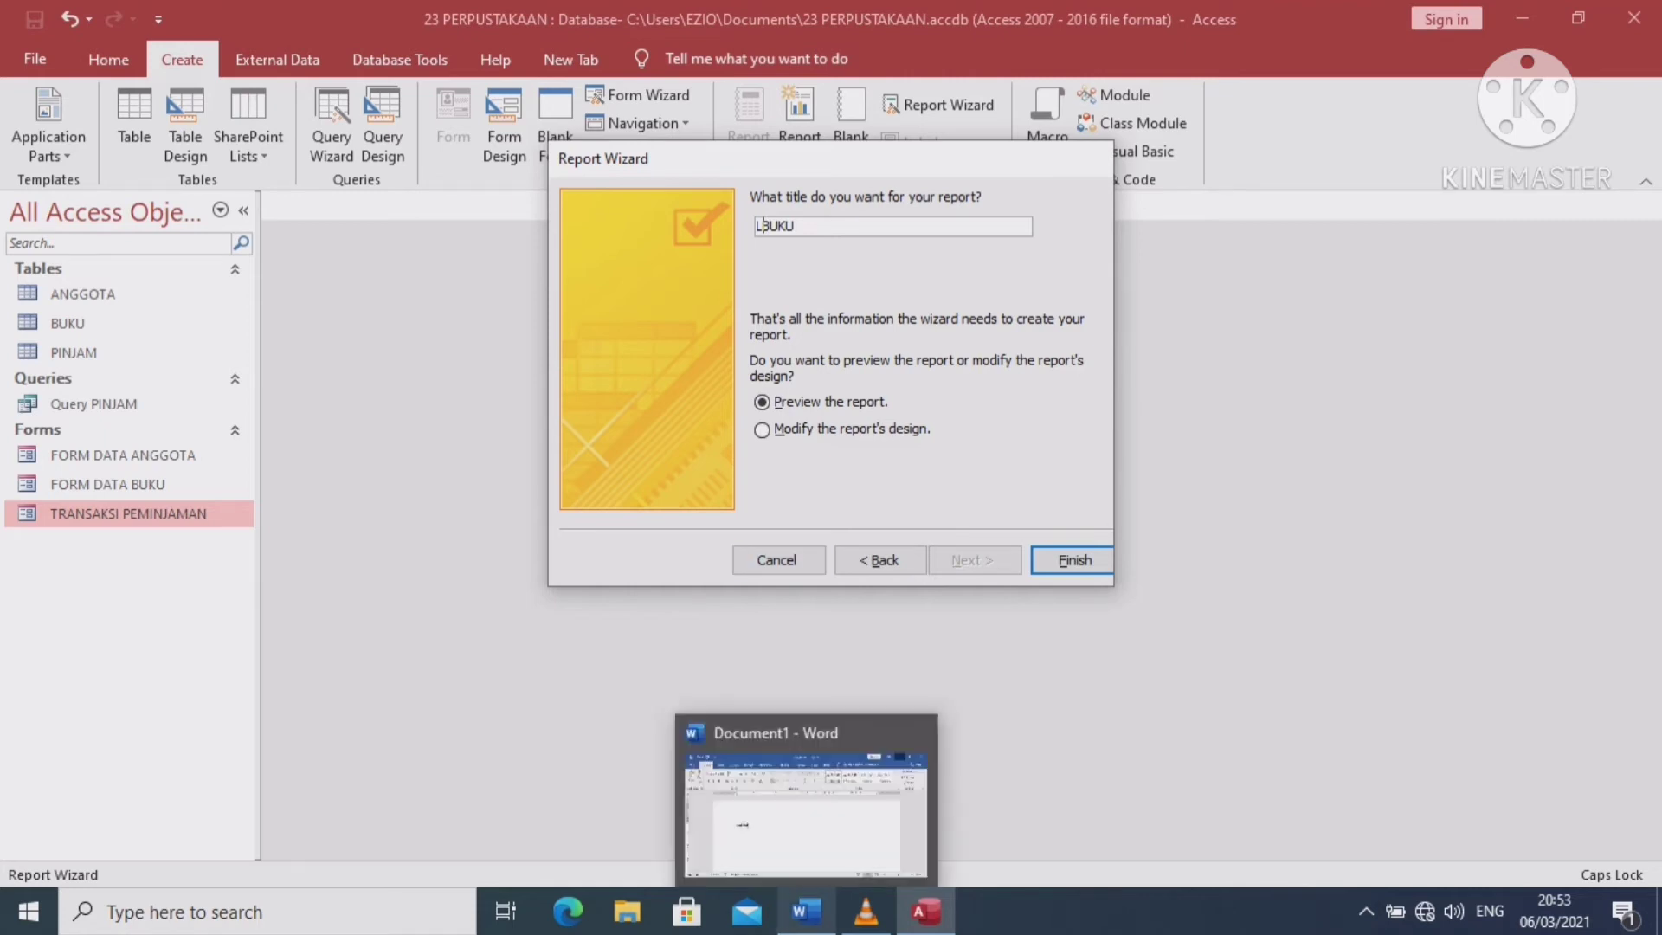
pyautogui.click(794, 688)
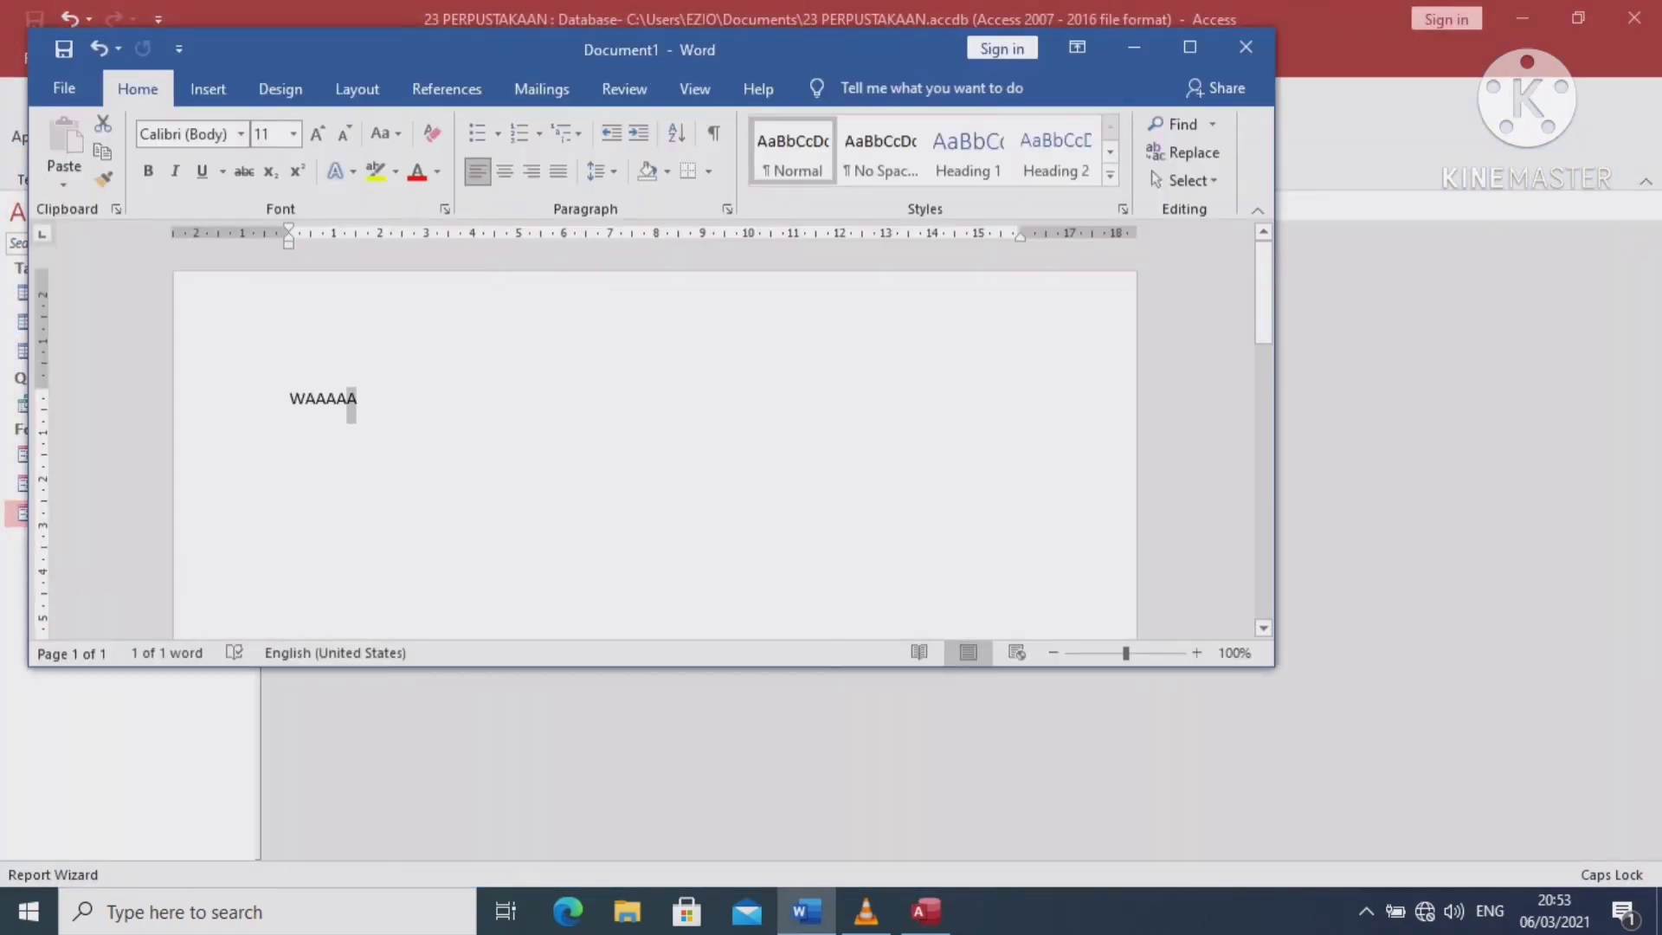
# Select the last A of WAAAAA in Word's Document1, then return to the Access Report Wizard
pyautogui.click(337, 398)
pyautogui.moveTo(336, 398); pyautogui.dragTo(347, 400)
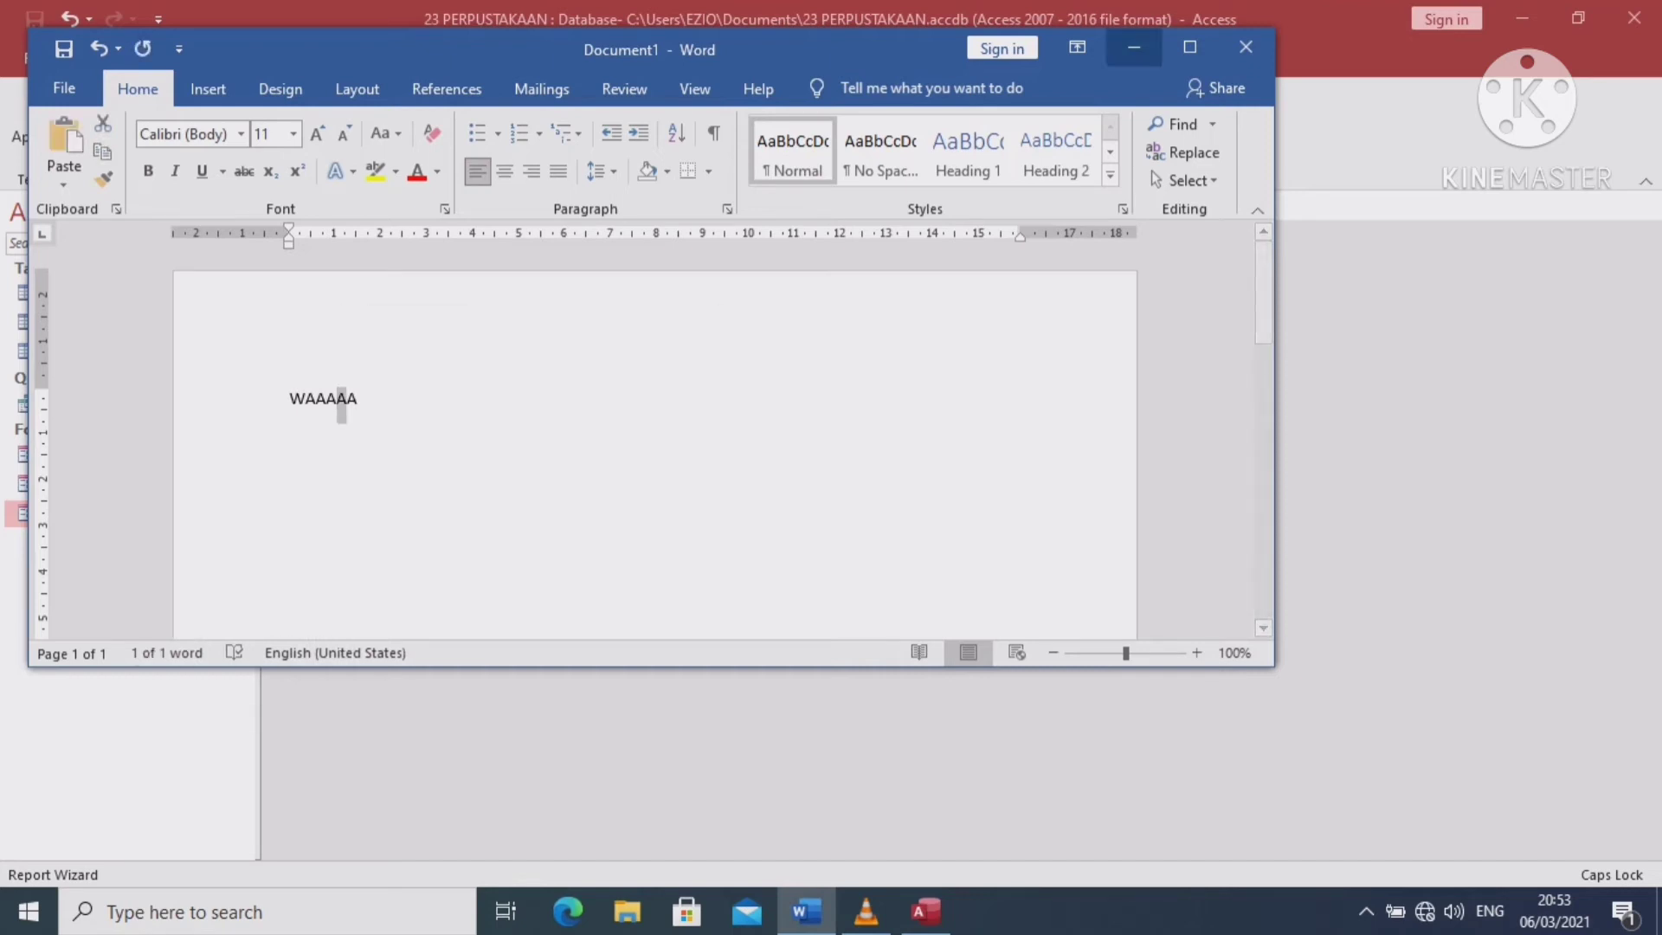
pyautogui.hotkey('alt', 'Tab')
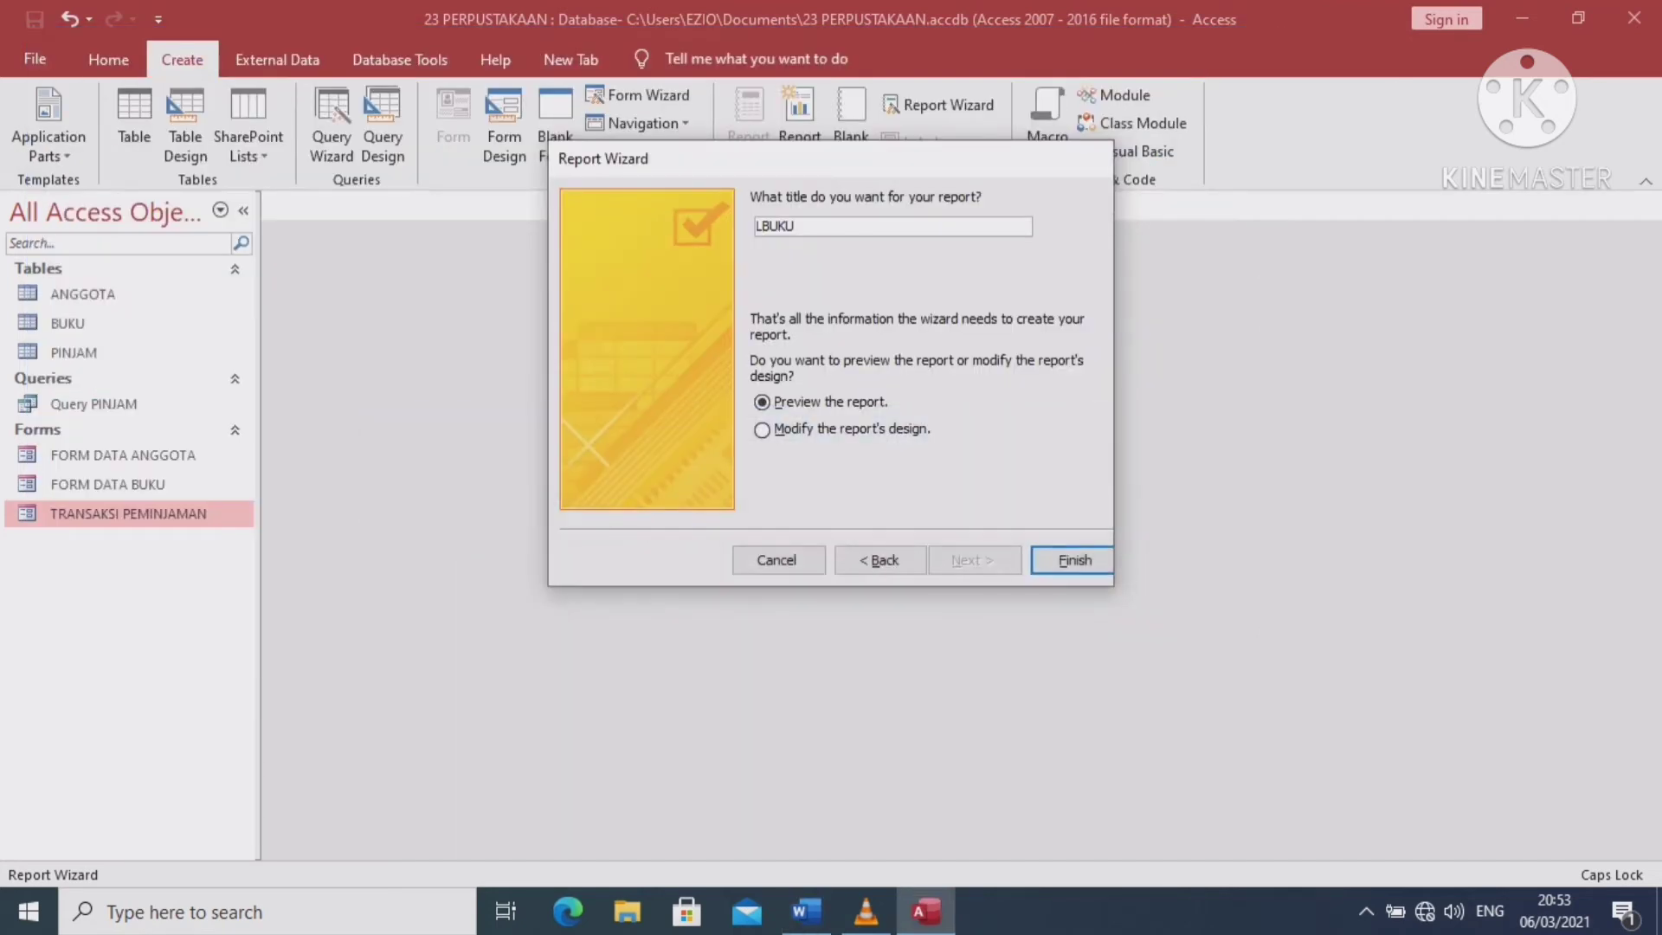
# Complete the report title as LAPORAN DATA BUKU and finish the wizard to preview the book report
pyautogui.write('APORAN DATA')
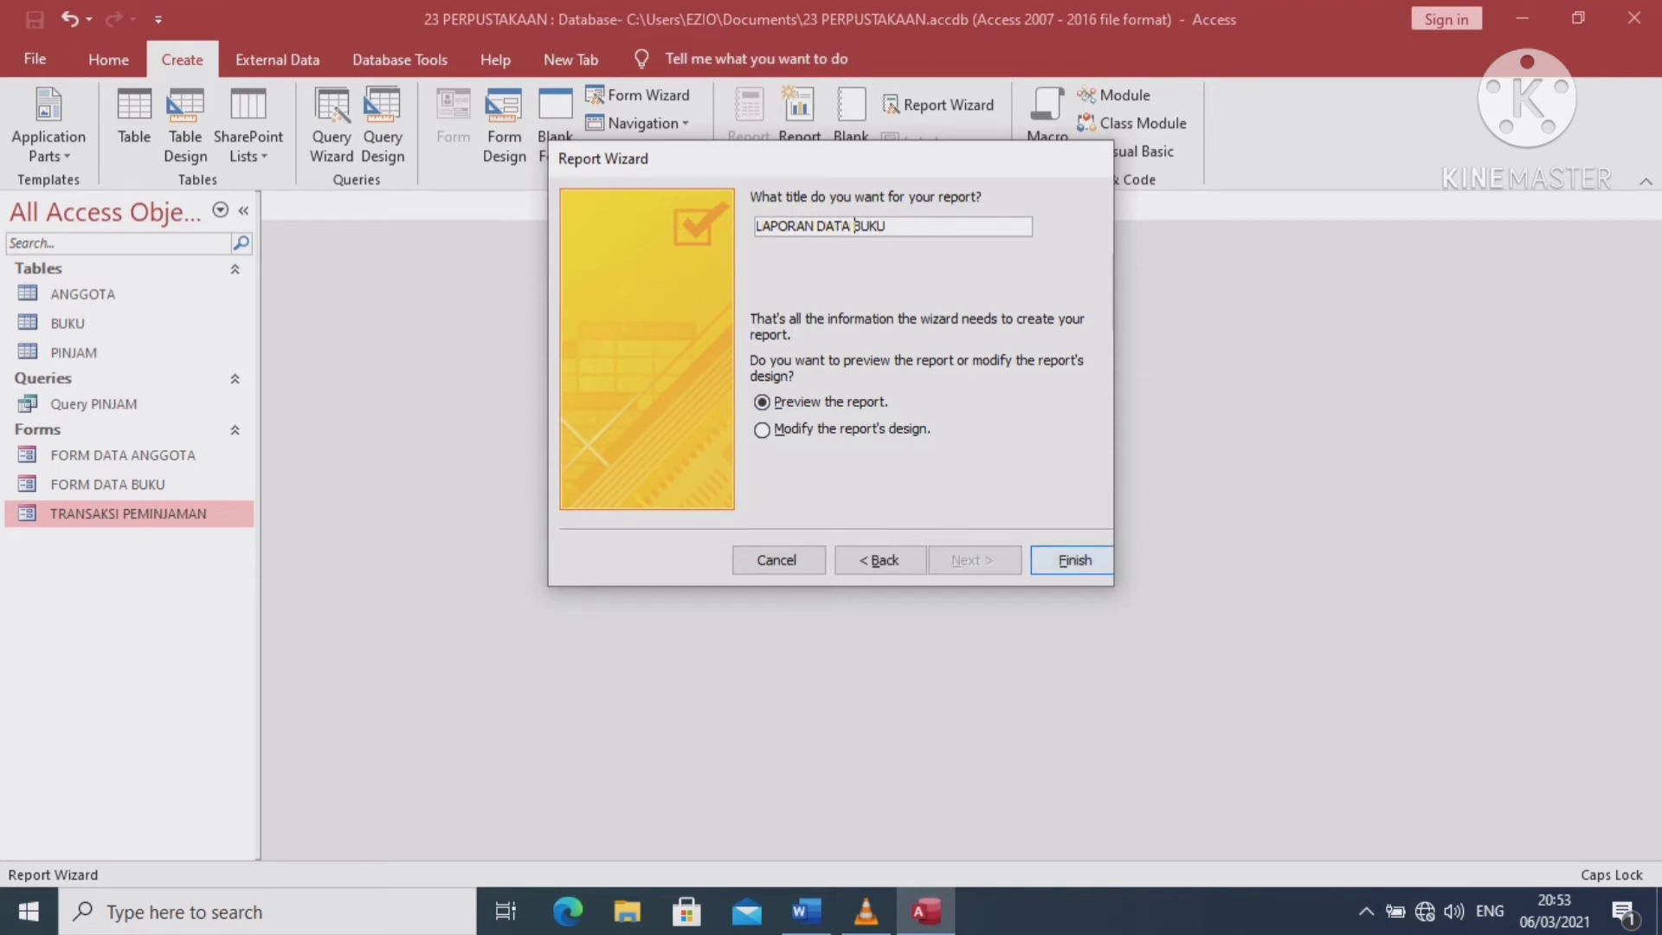
pyautogui.press('Return')
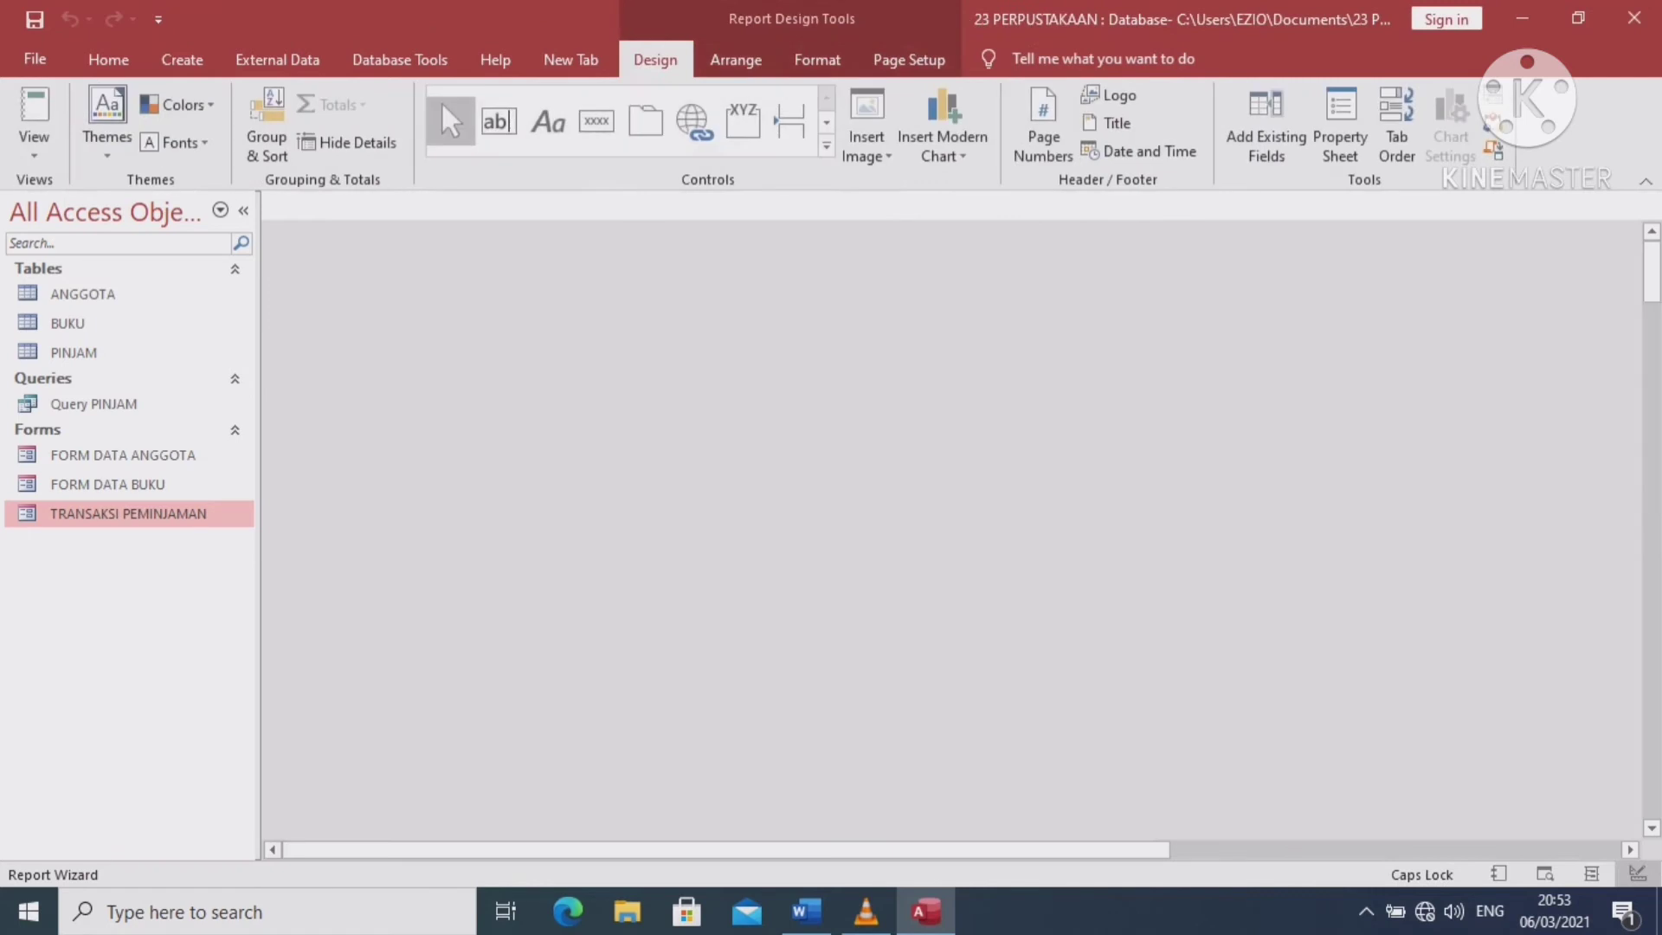
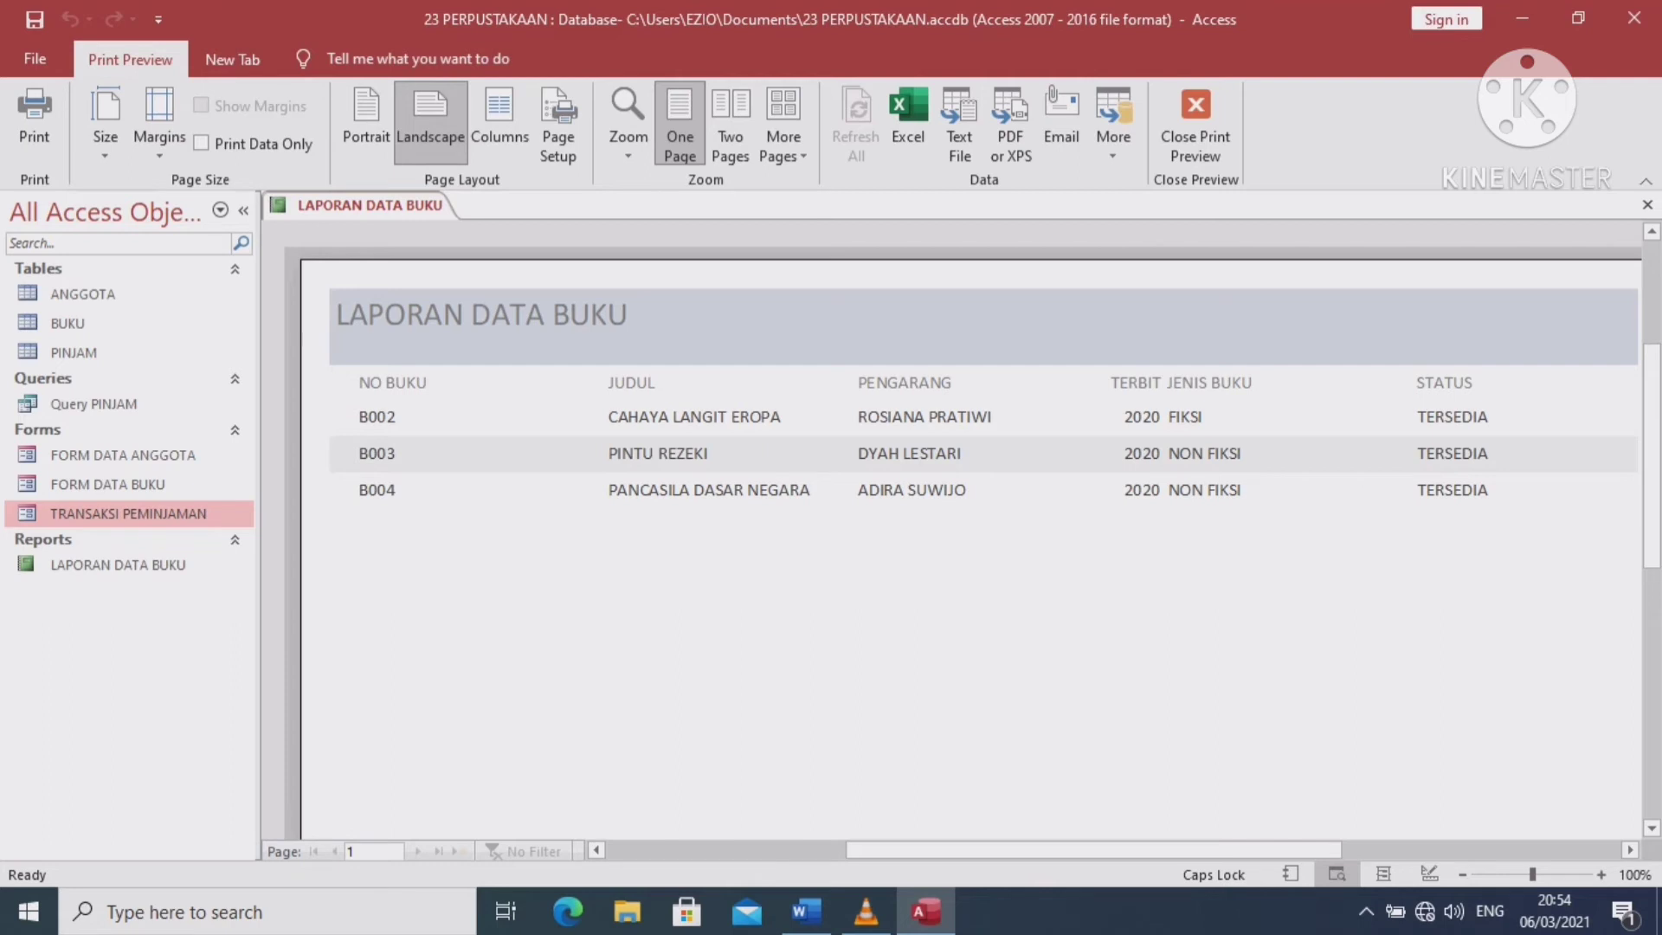
# Close the print preview so LAPORAN DATA BUKU opens in Design View
pyautogui.click(1195, 122)
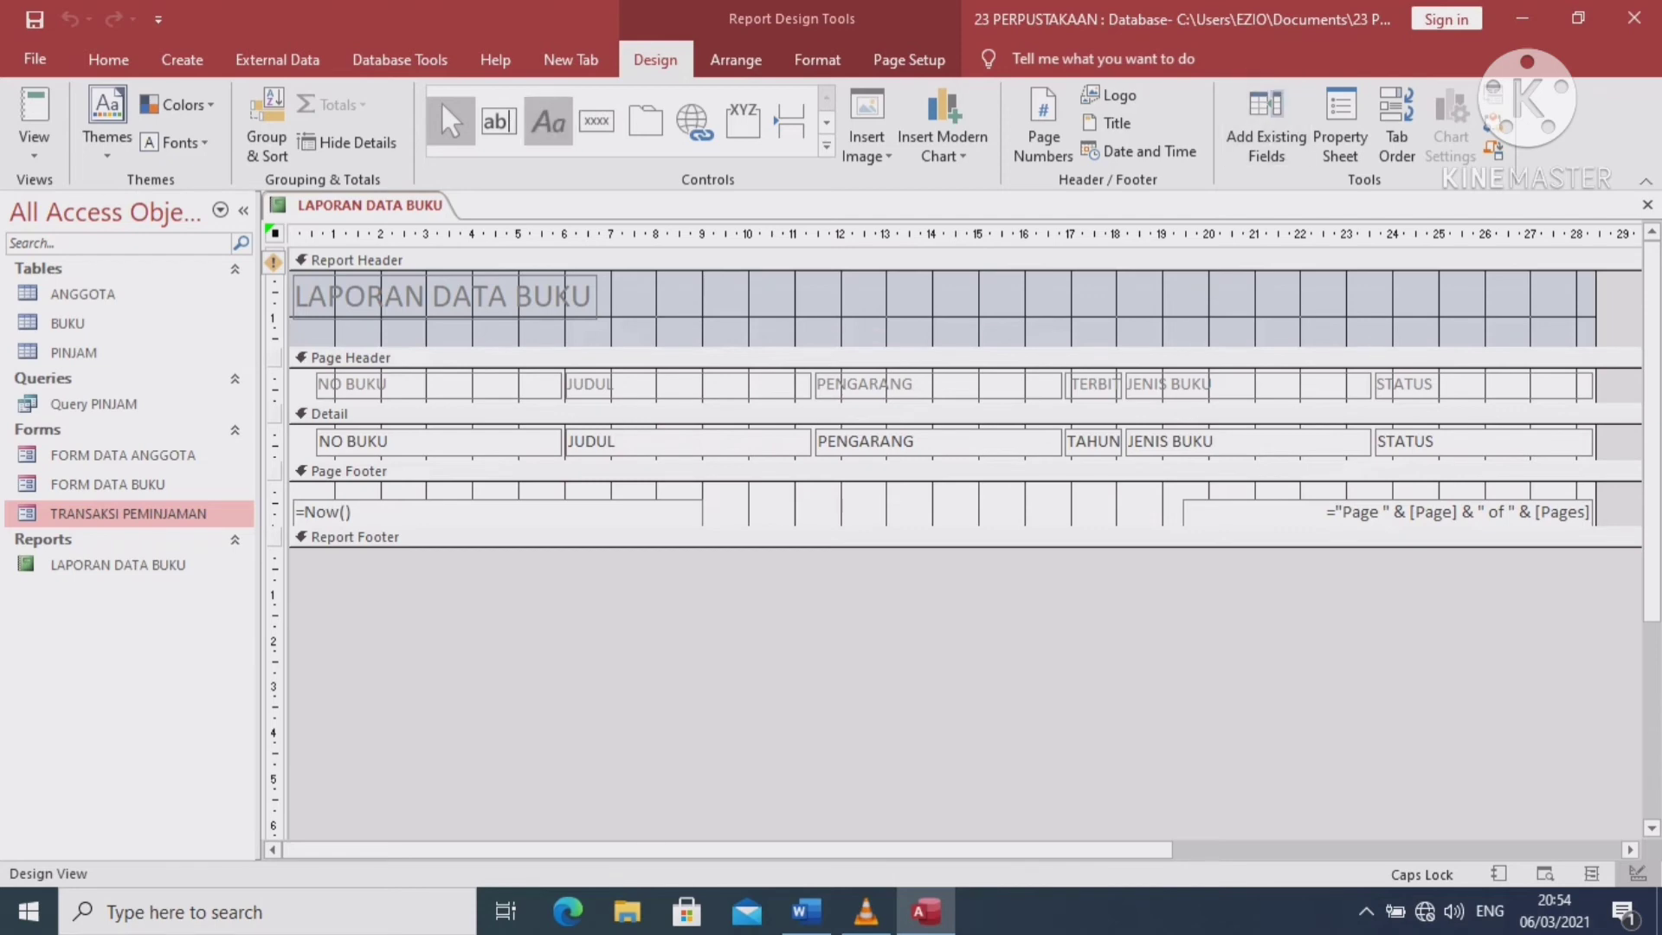
# Draw a label under the report title reading PERPUSTAKAAN STIKES SURYA GLOBAL, correcting typos
pyautogui.click(548, 121)
pyautogui.moveTo(306, 329); pyautogui.dragTo(675, 351)
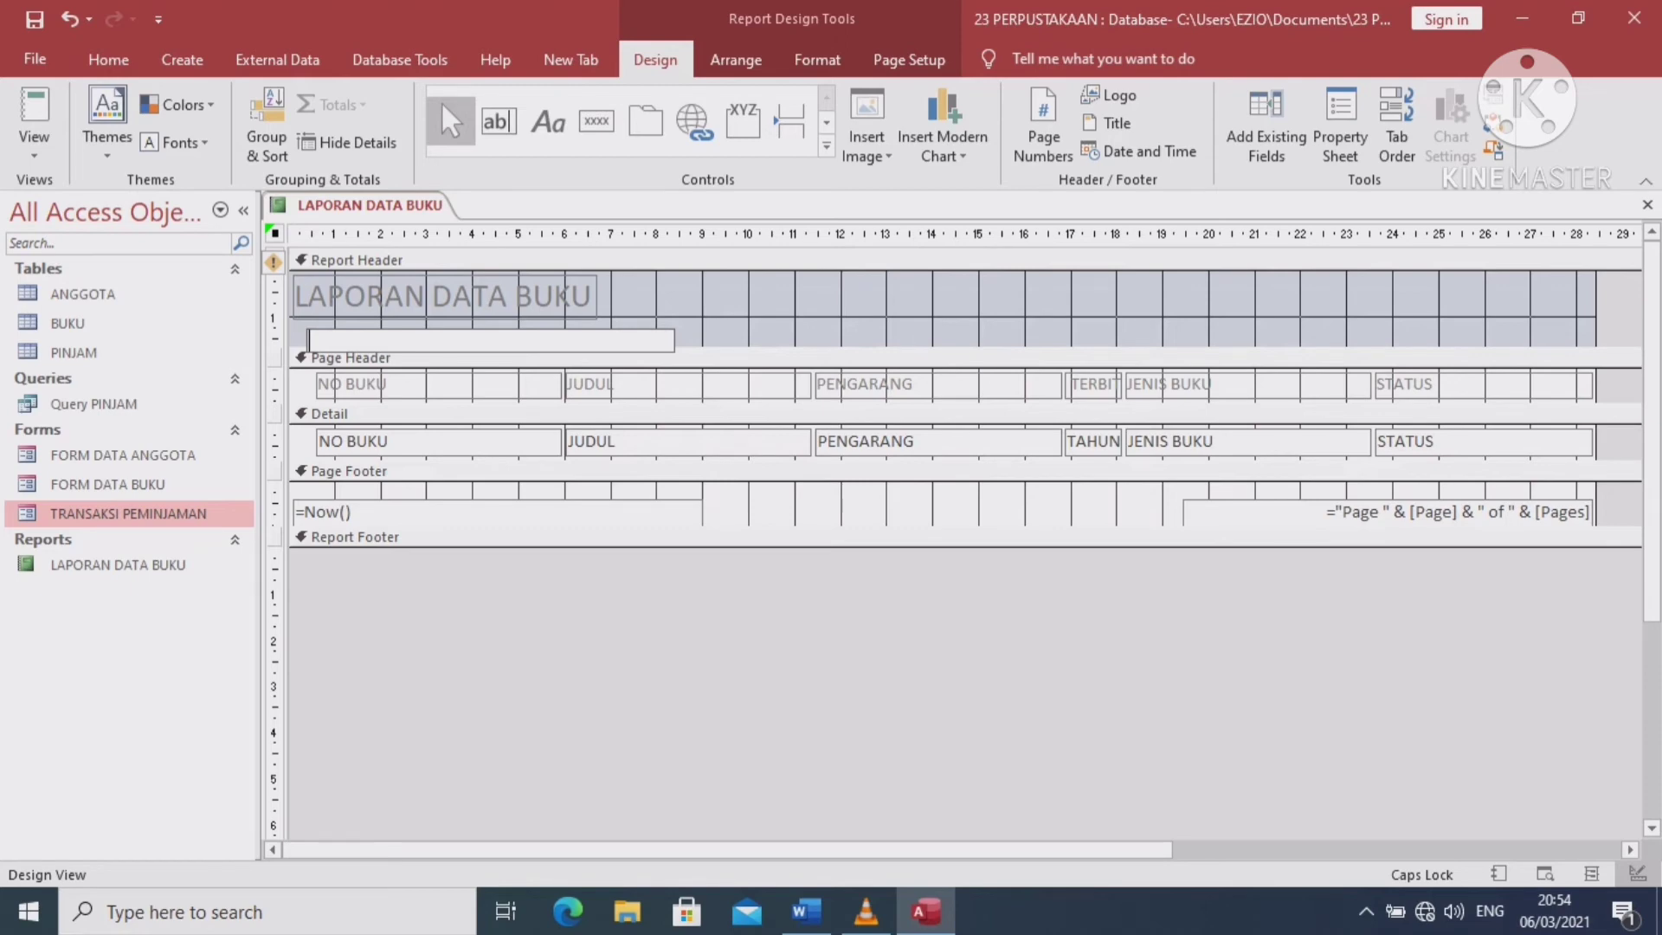
pyautogui.write('PERPUSTAKAAN STIKES S')
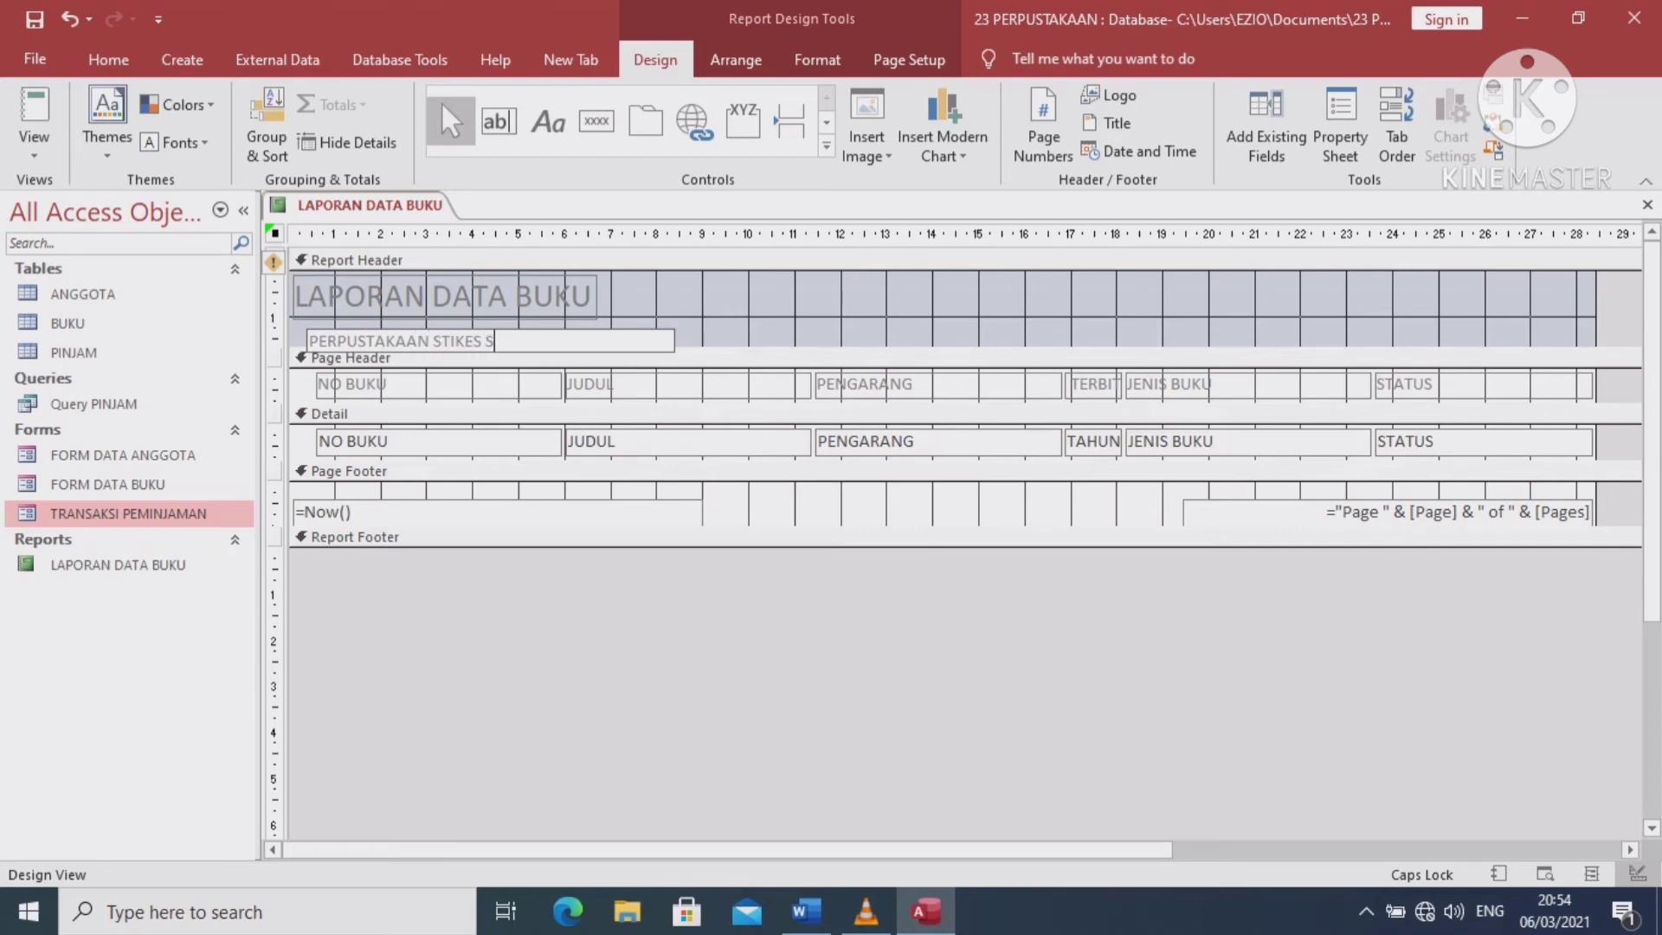
pyautogui.write('URYA LO')
pyautogui.write('BNAKL')
pyautogui.press('BackSpace')
pyautogui.press('BackSpace')
pyautogui.press('BackSpace')
pyautogui.press('BackSpace')
pyautogui.press('BackSpace')
pyautogui.press('BackSpace')
pyautogui.press('BackSpace')
pyautogui.write('GLOBLA')
pyautogui.press('BackSpace')
pyautogui.press('BackSpace')
pyautogui.write('AL')
# Check the book report in Report View, then return to Design View
pyautogui.click(33, 143)
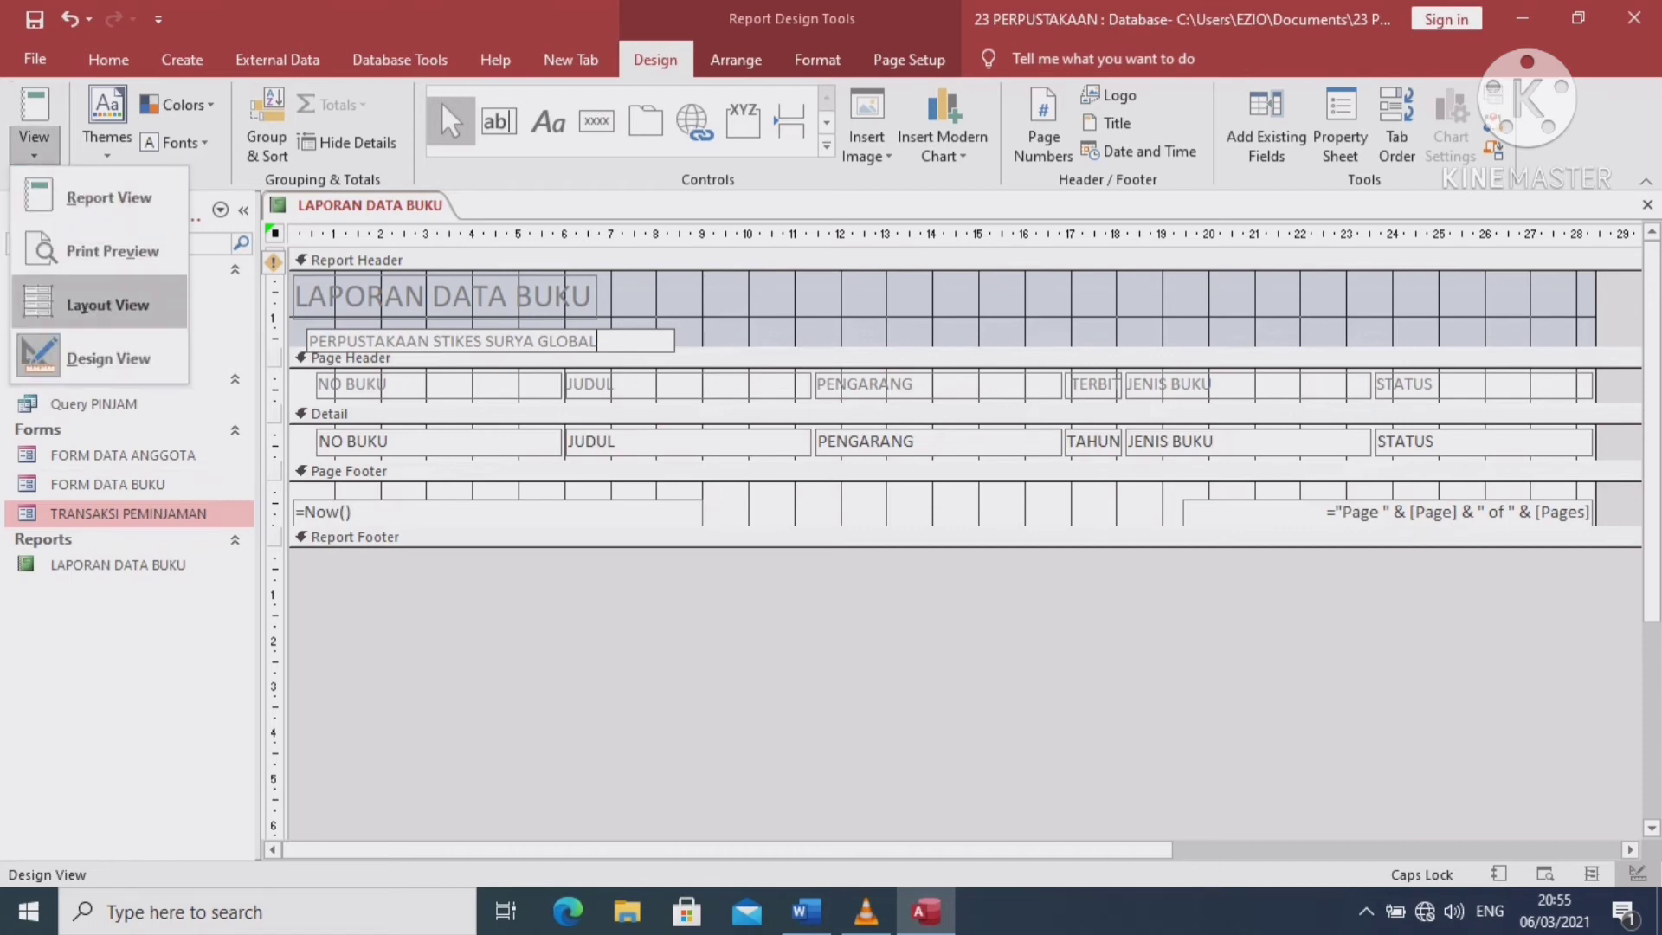
pyautogui.click(108, 197)
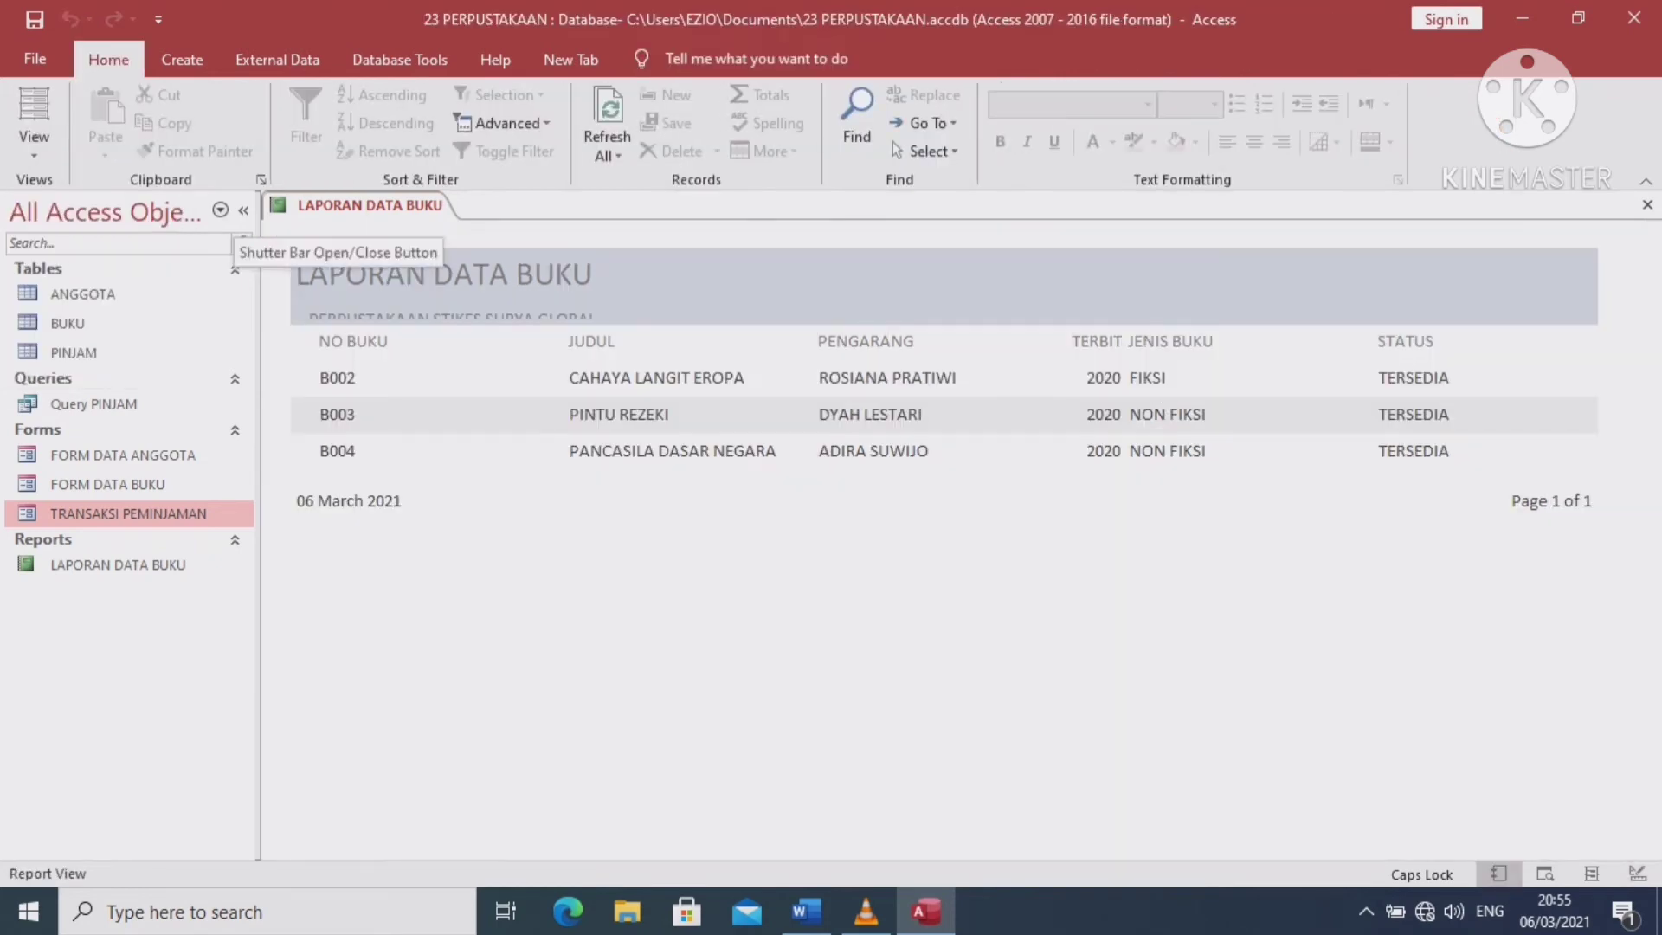
pyautogui.click(33, 143)
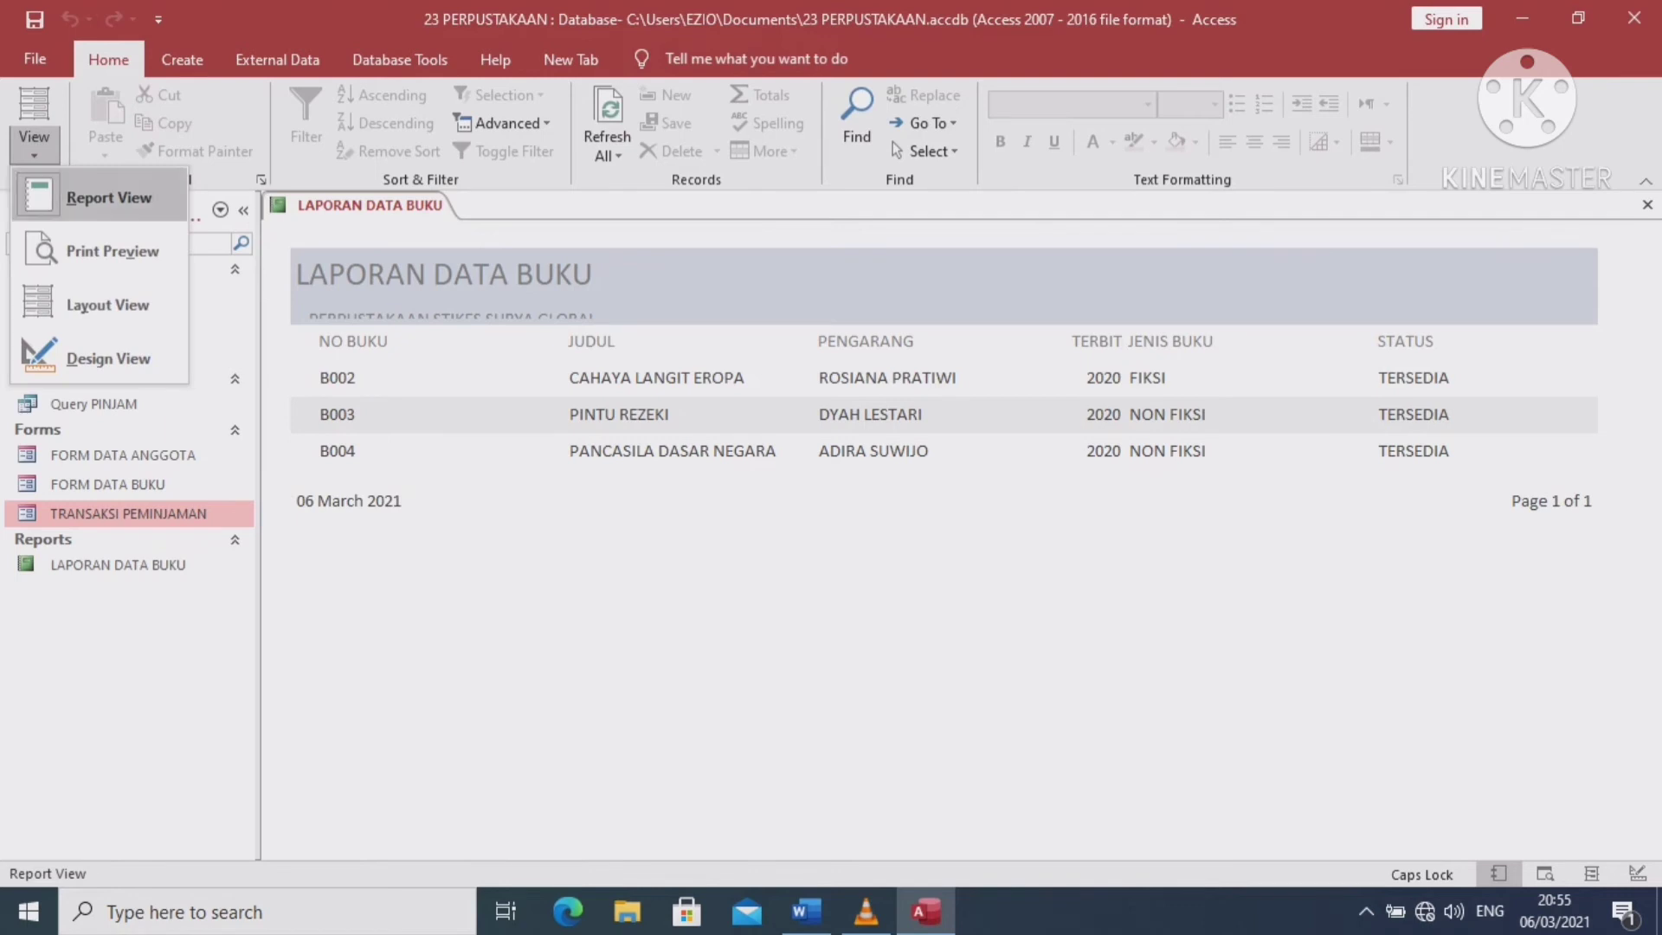
pyautogui.click(108, 357)
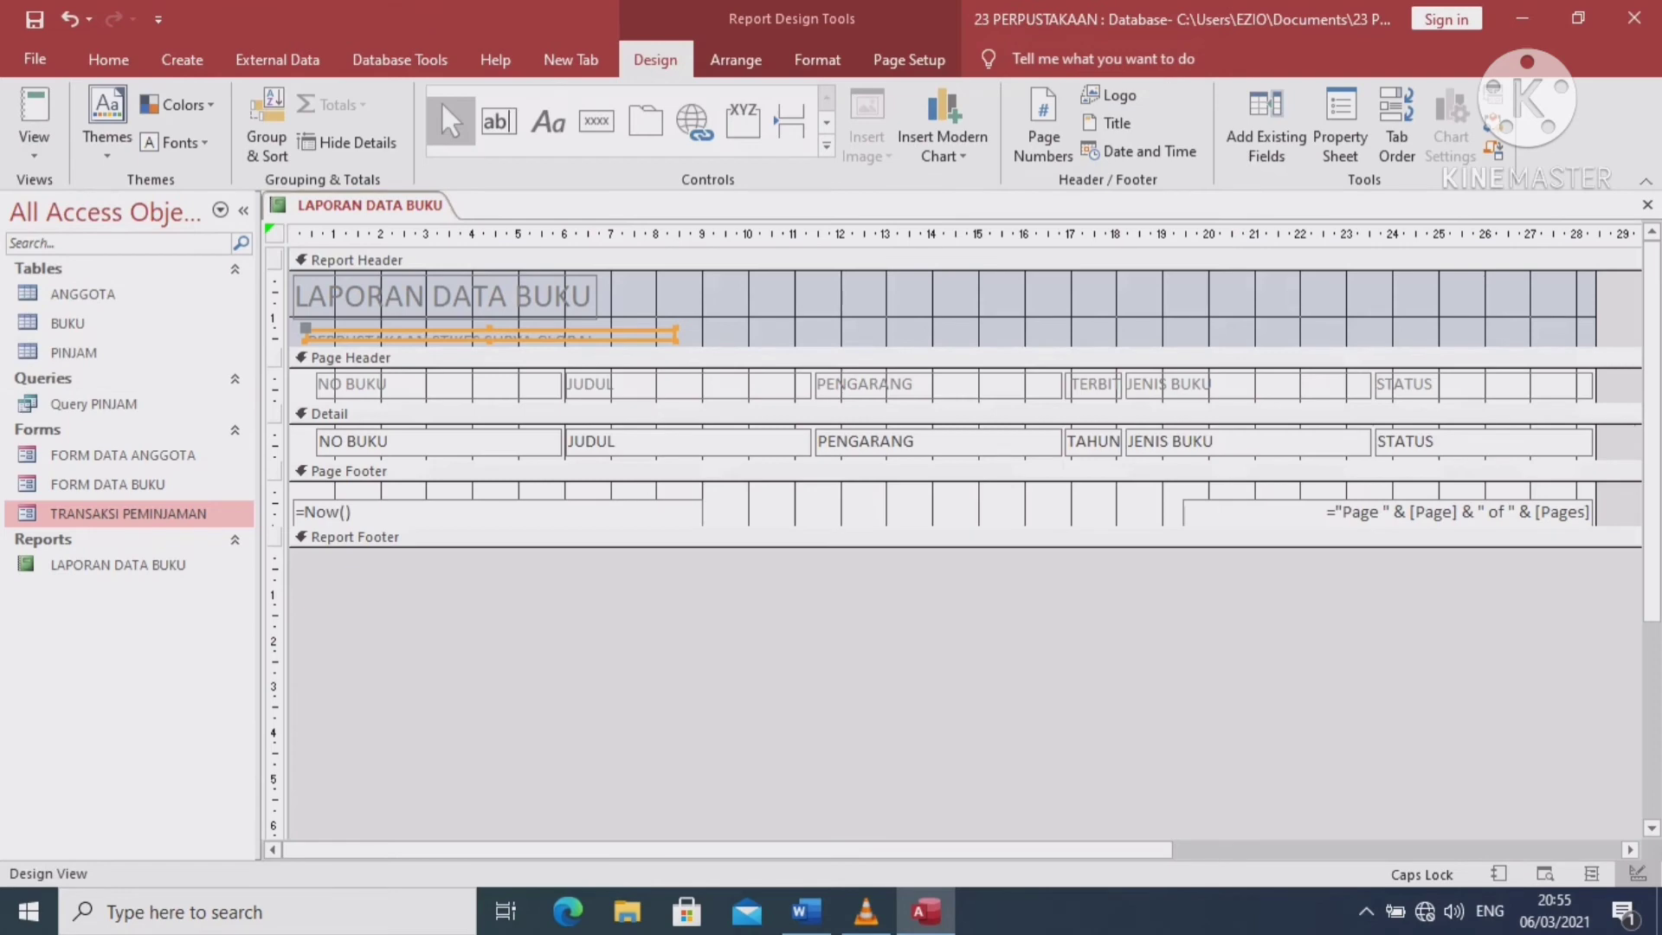
# Move the subtitle label up under the title and check it in Report View
pyautogui.moveTo(485, 335); pyautogui.dragTo(479, 323)
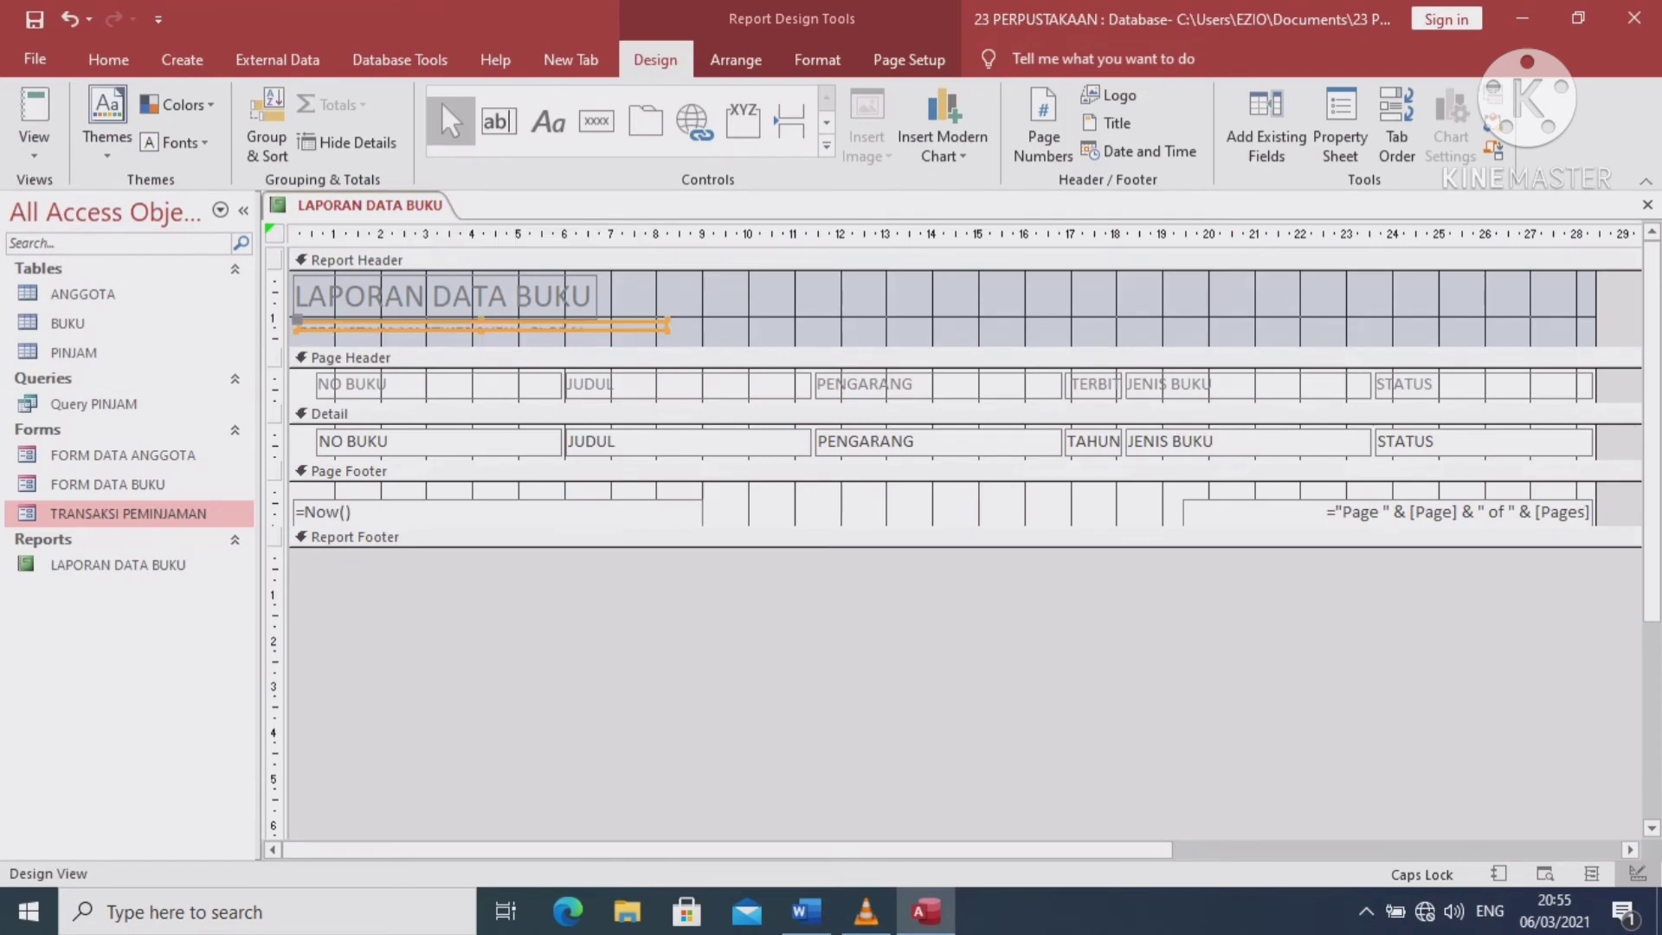
pyautogui.click(410, 332)
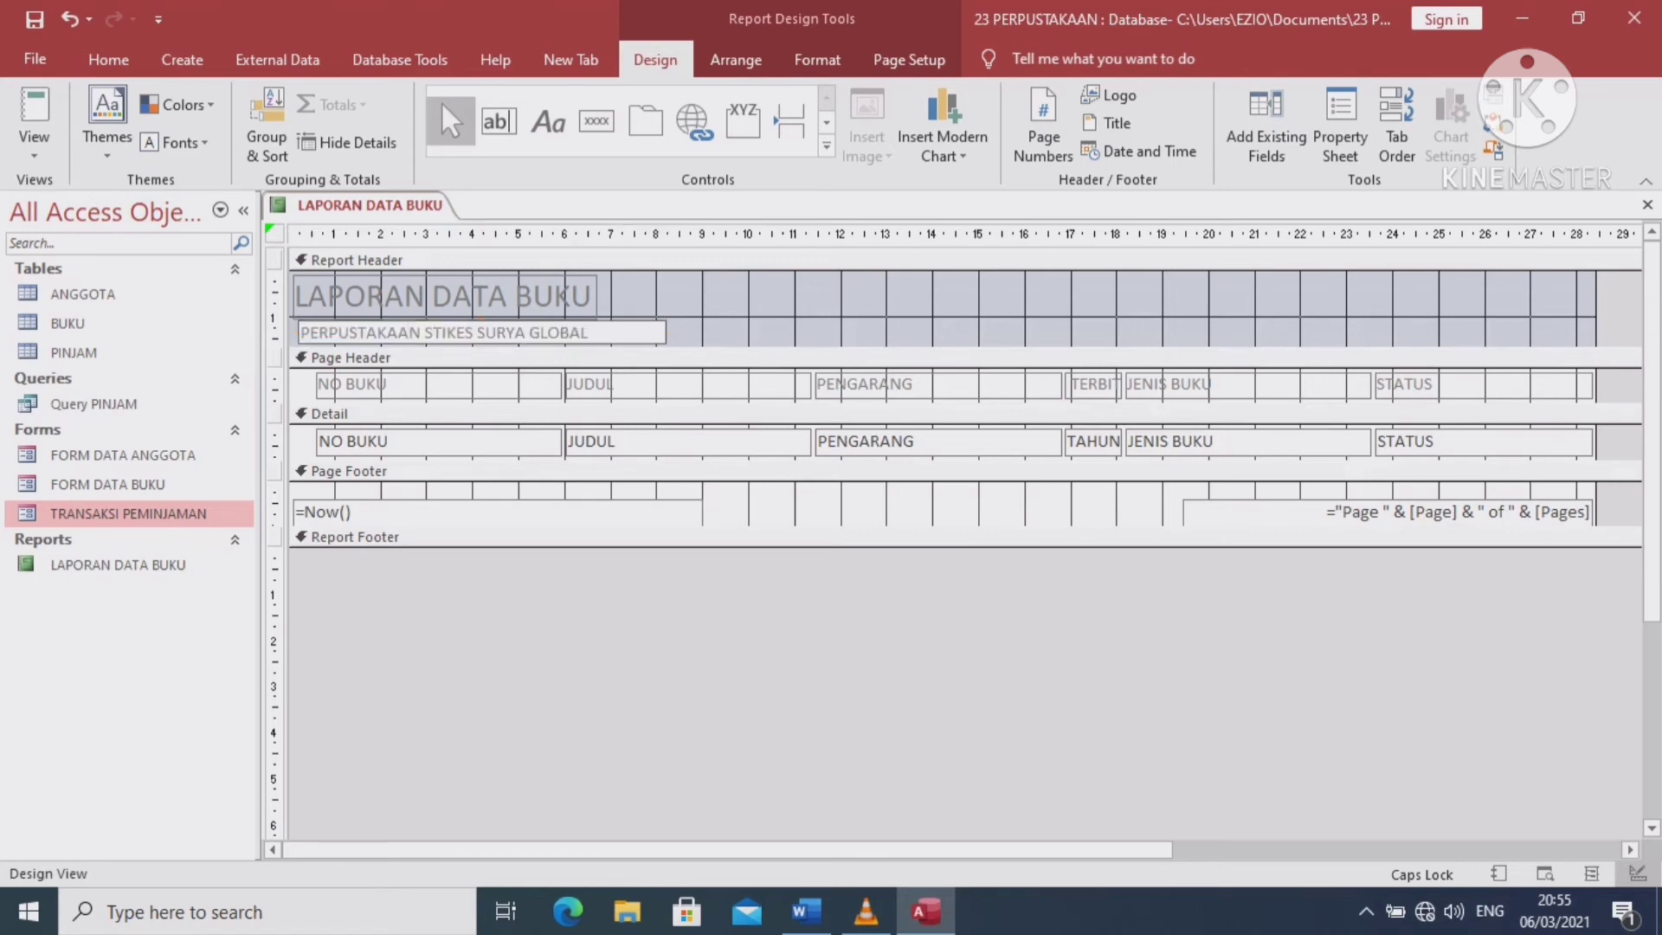
pyautogui.click(34, 154)
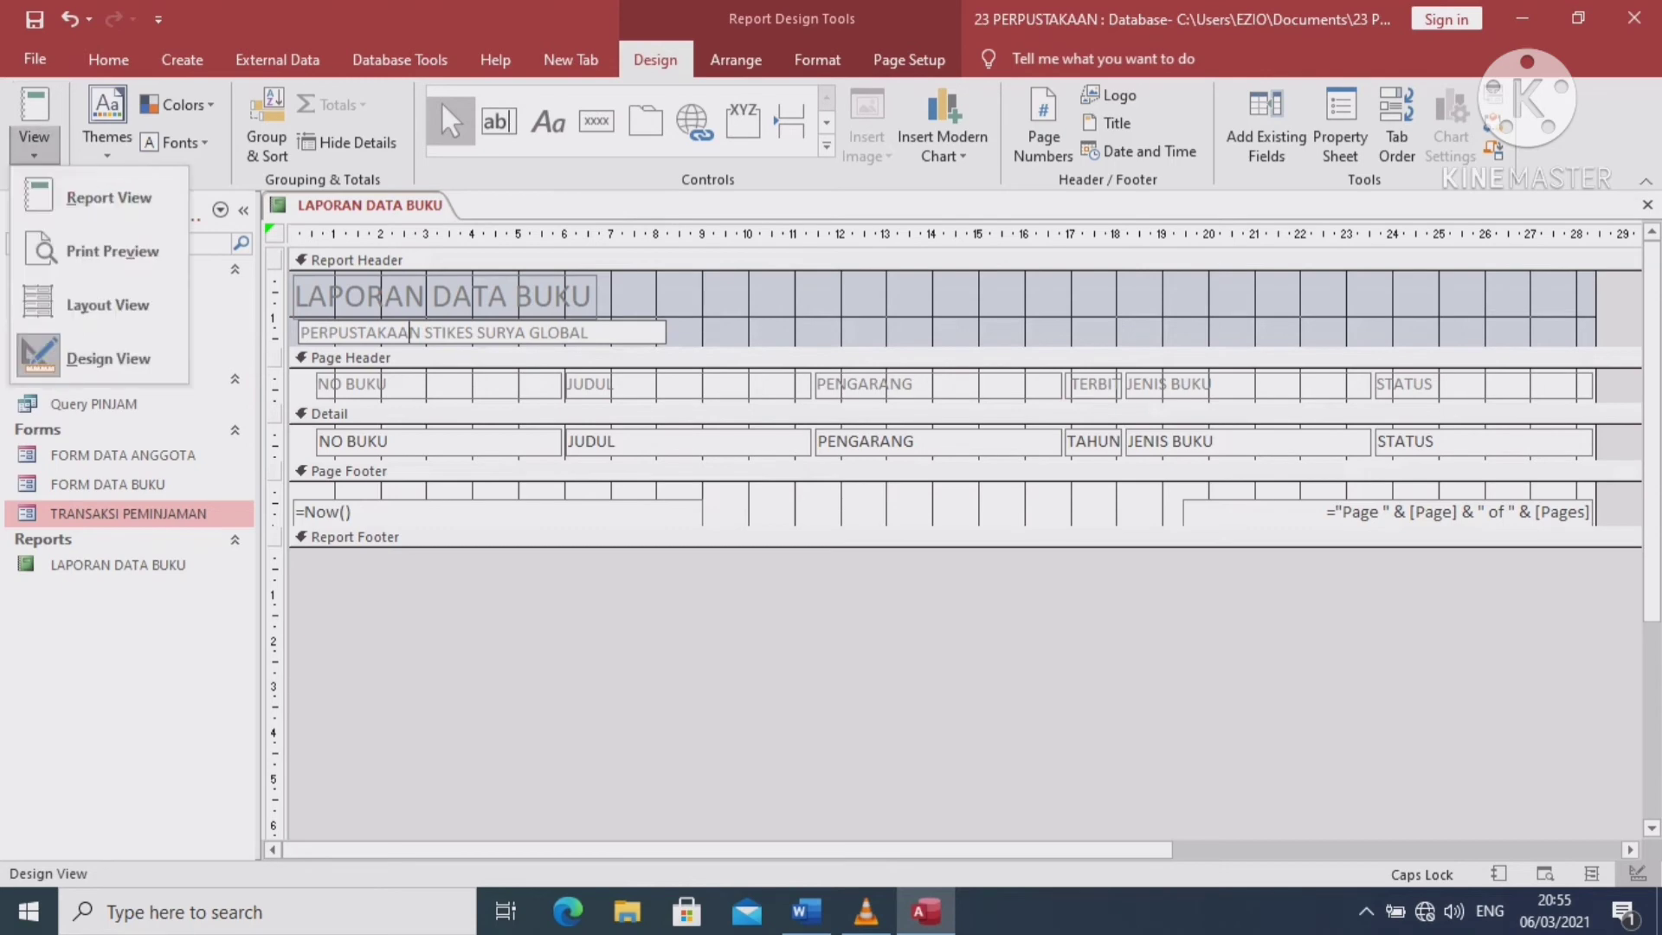
pyautogui.click(95, 197)
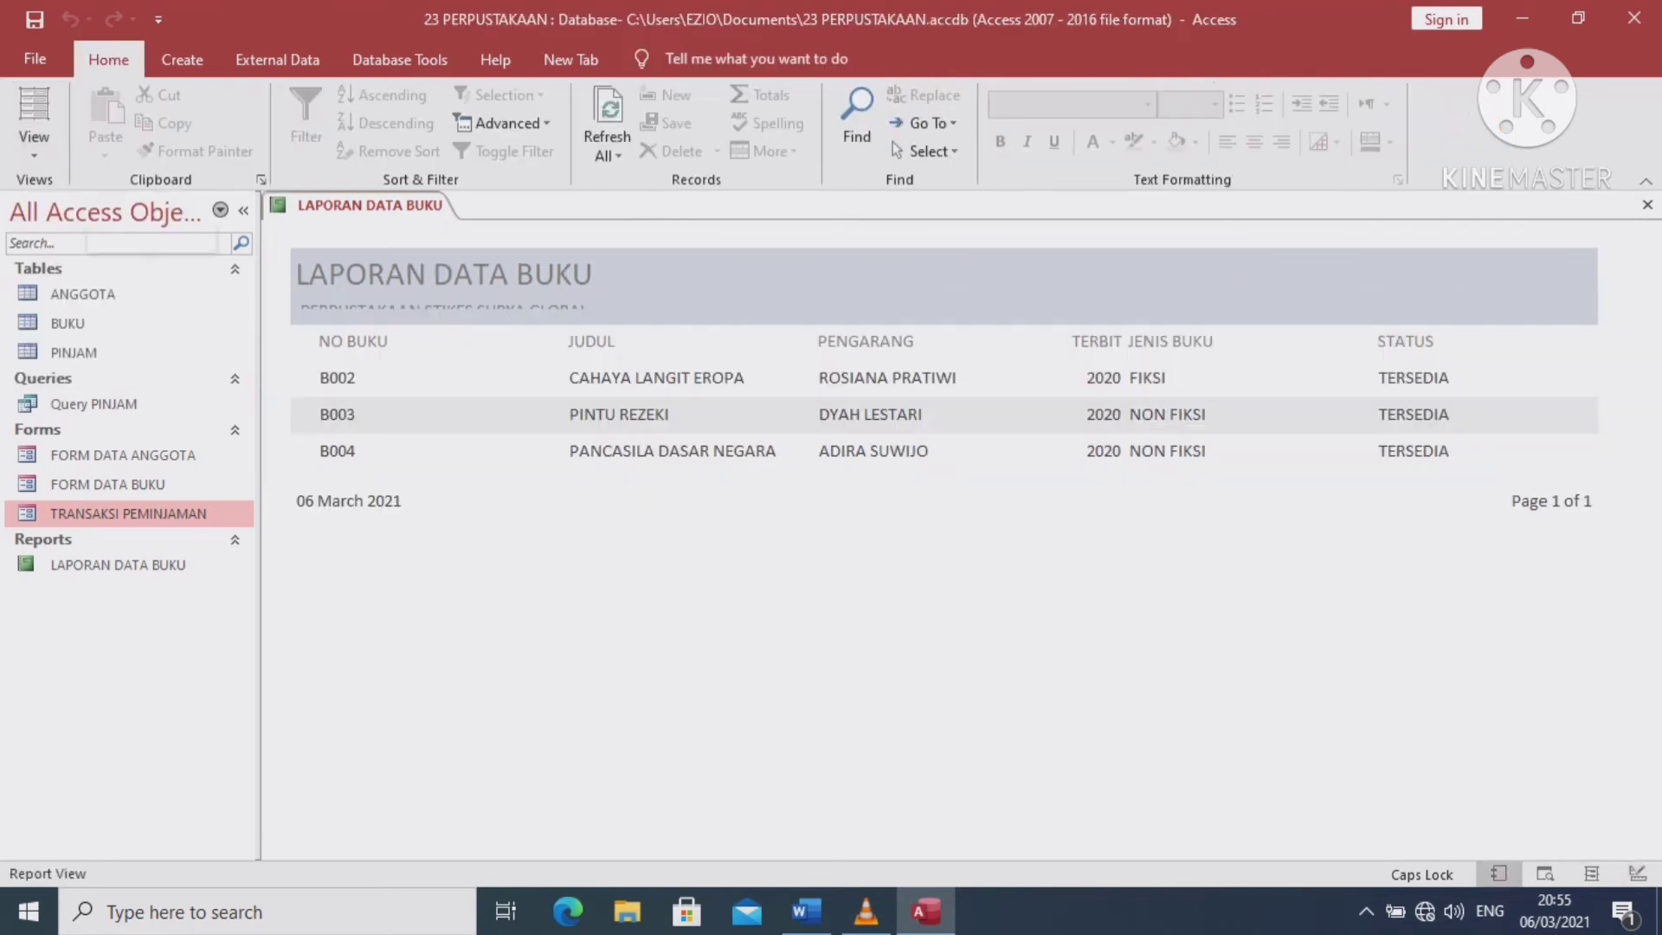
pyautogui.click(34, 155)
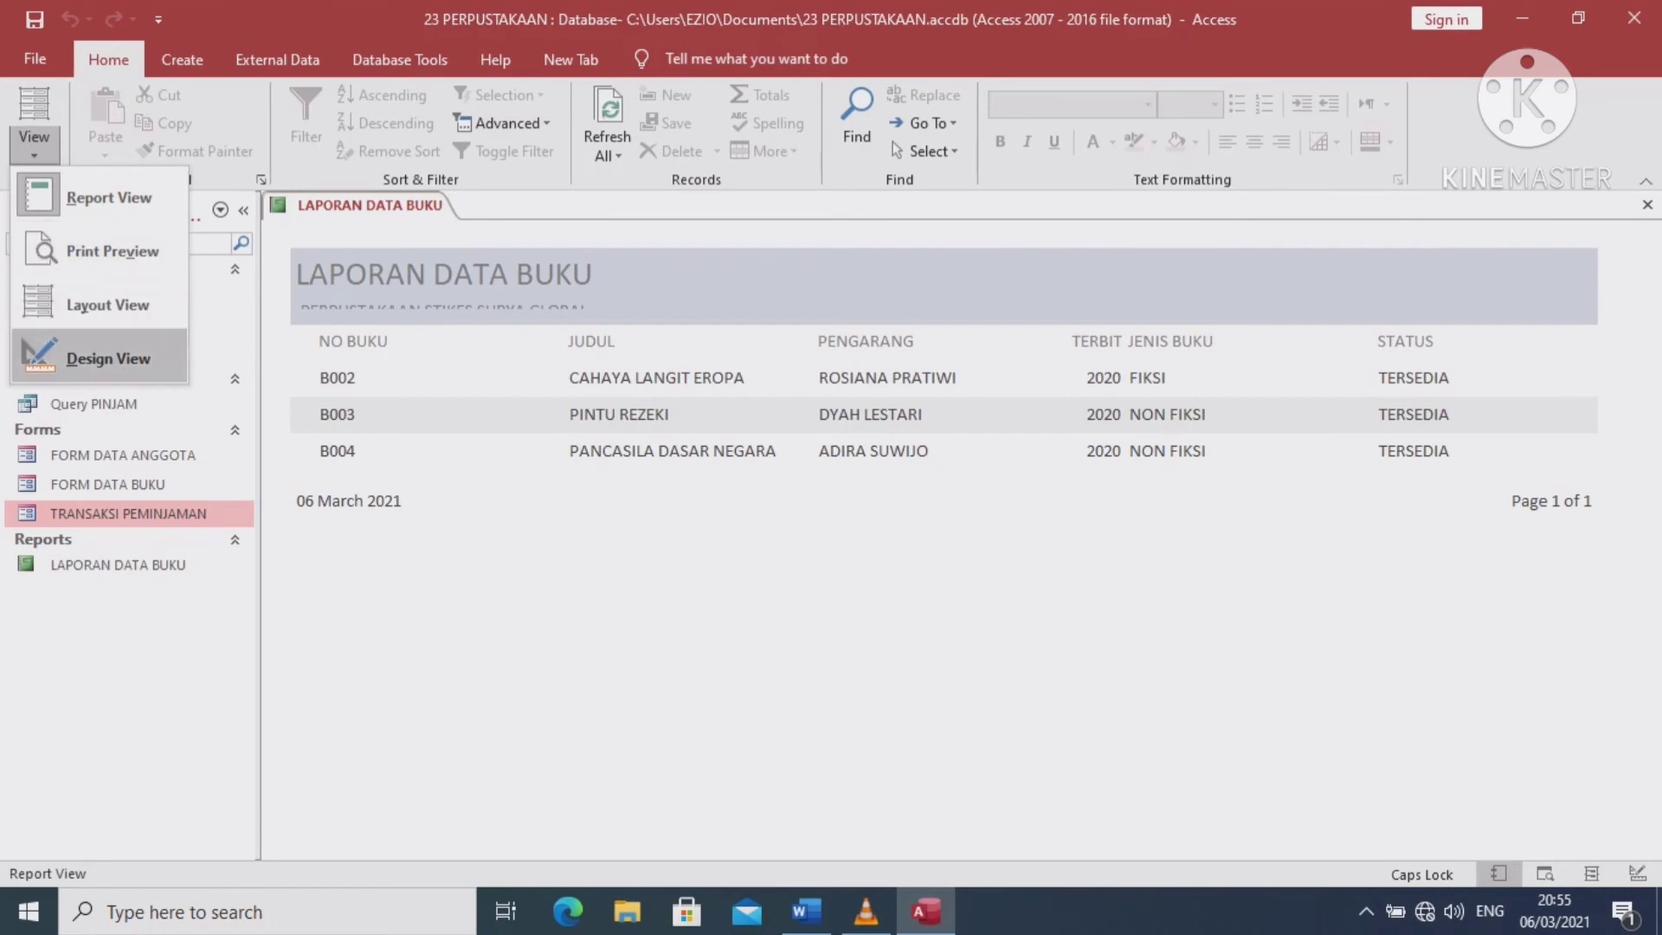
pyautogui.click(108, 358)
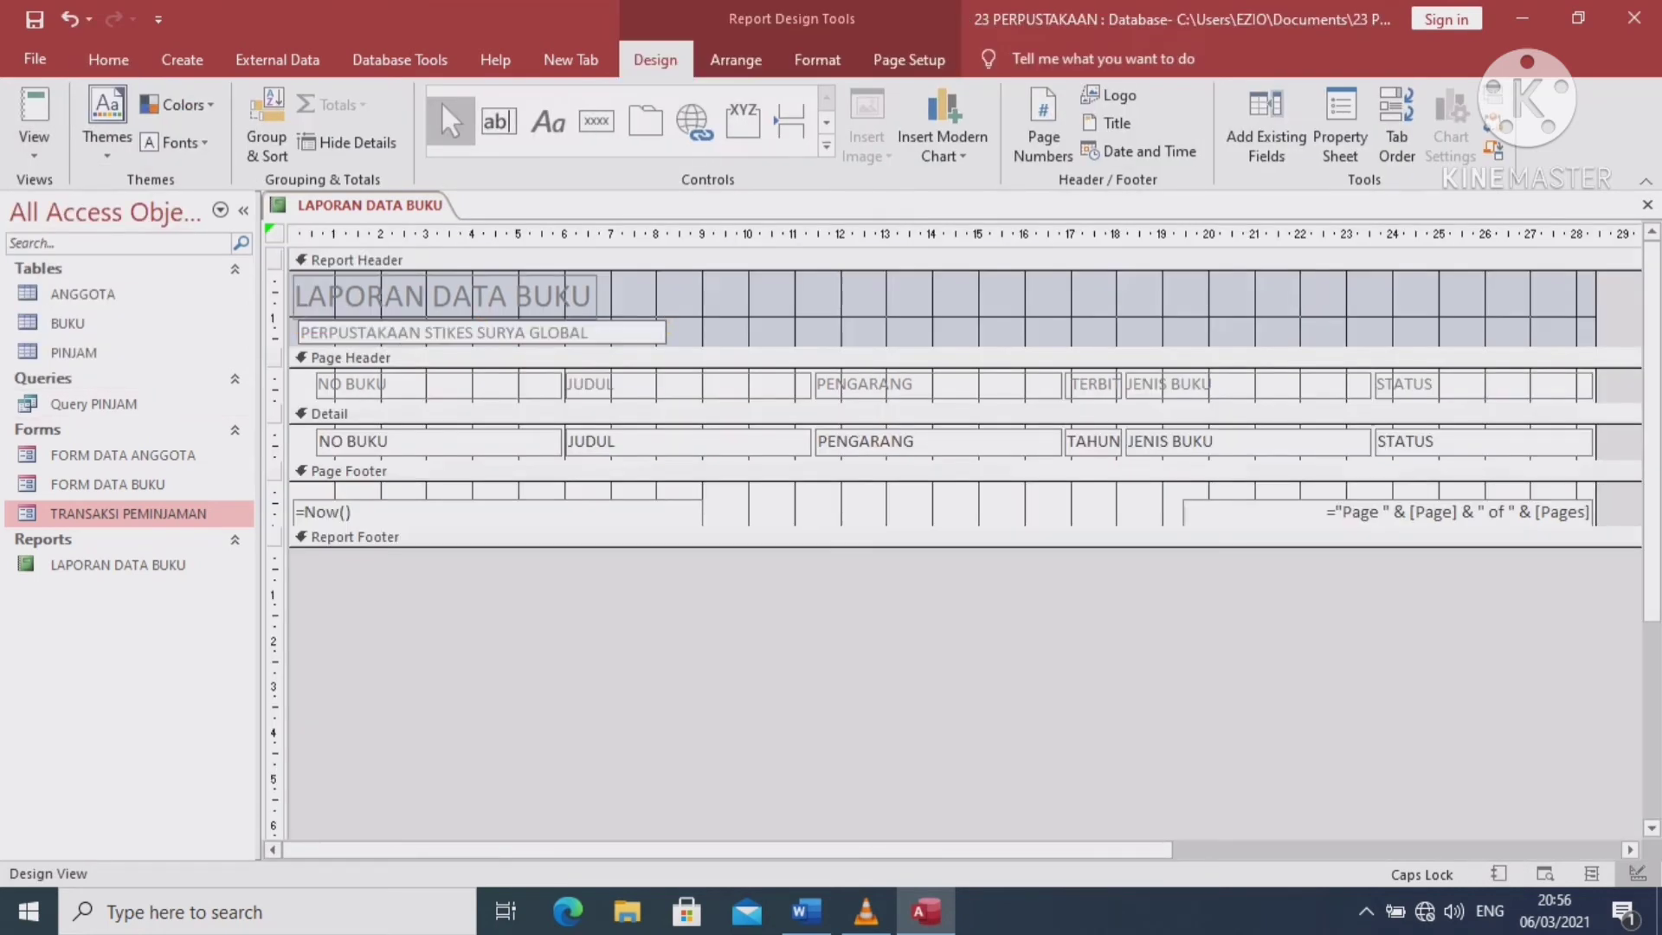
# Inspect the subtitle label's text, then show the report with its book records
pyautogui.click(841, 294)
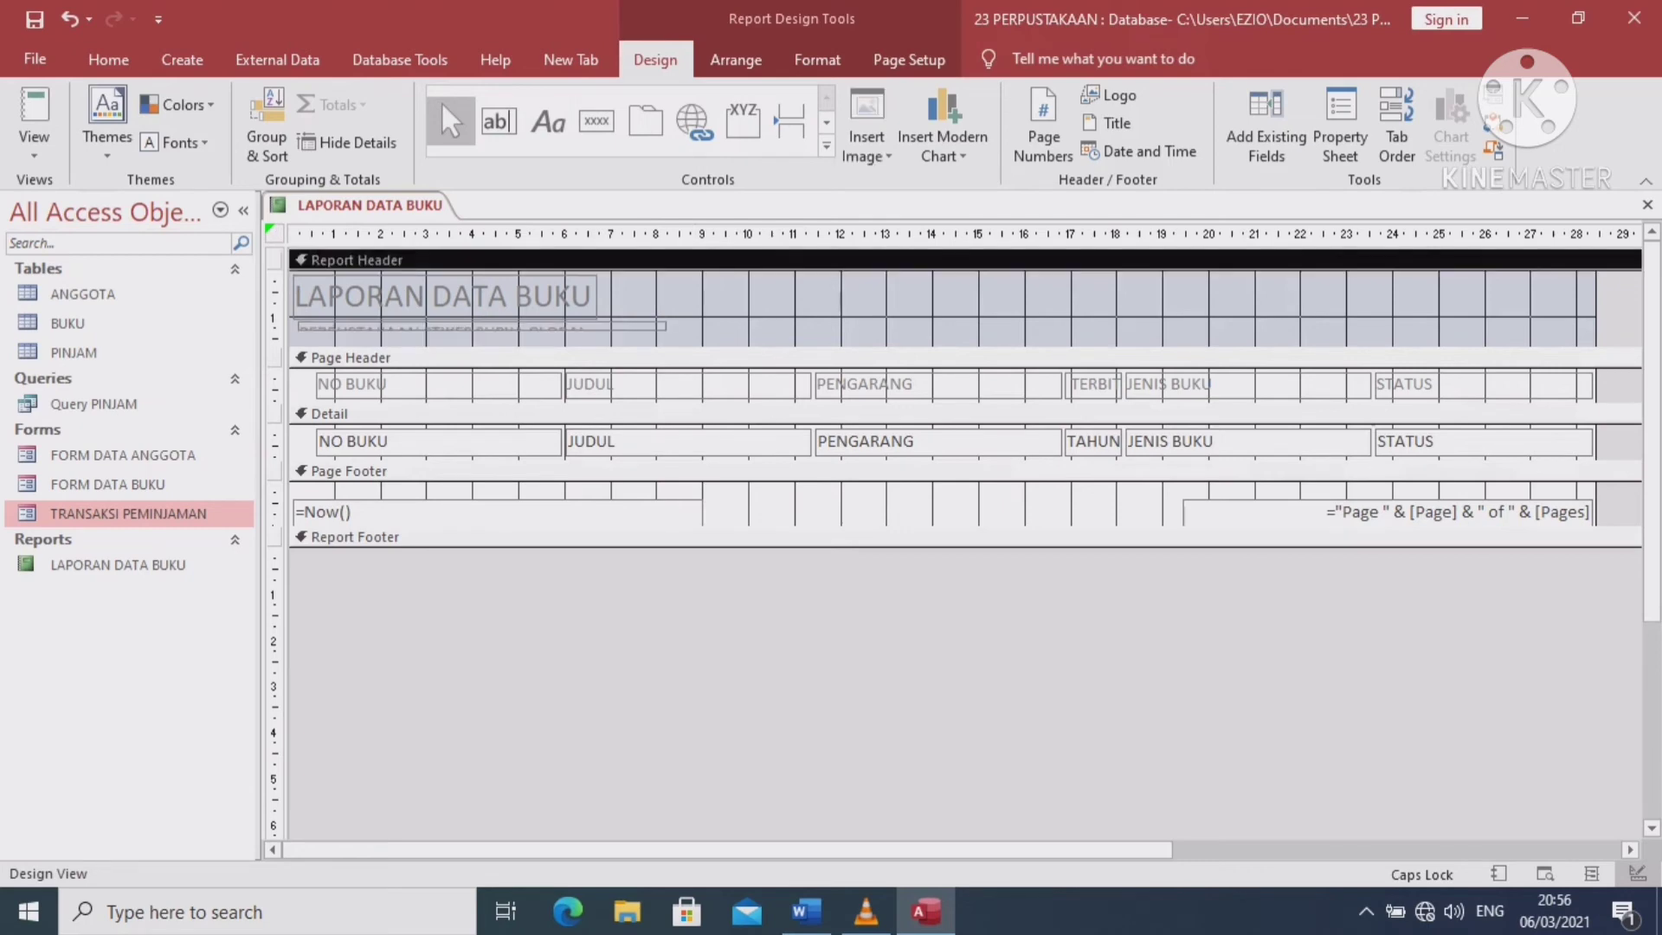
pyautogui.doubleClick(481, 333)
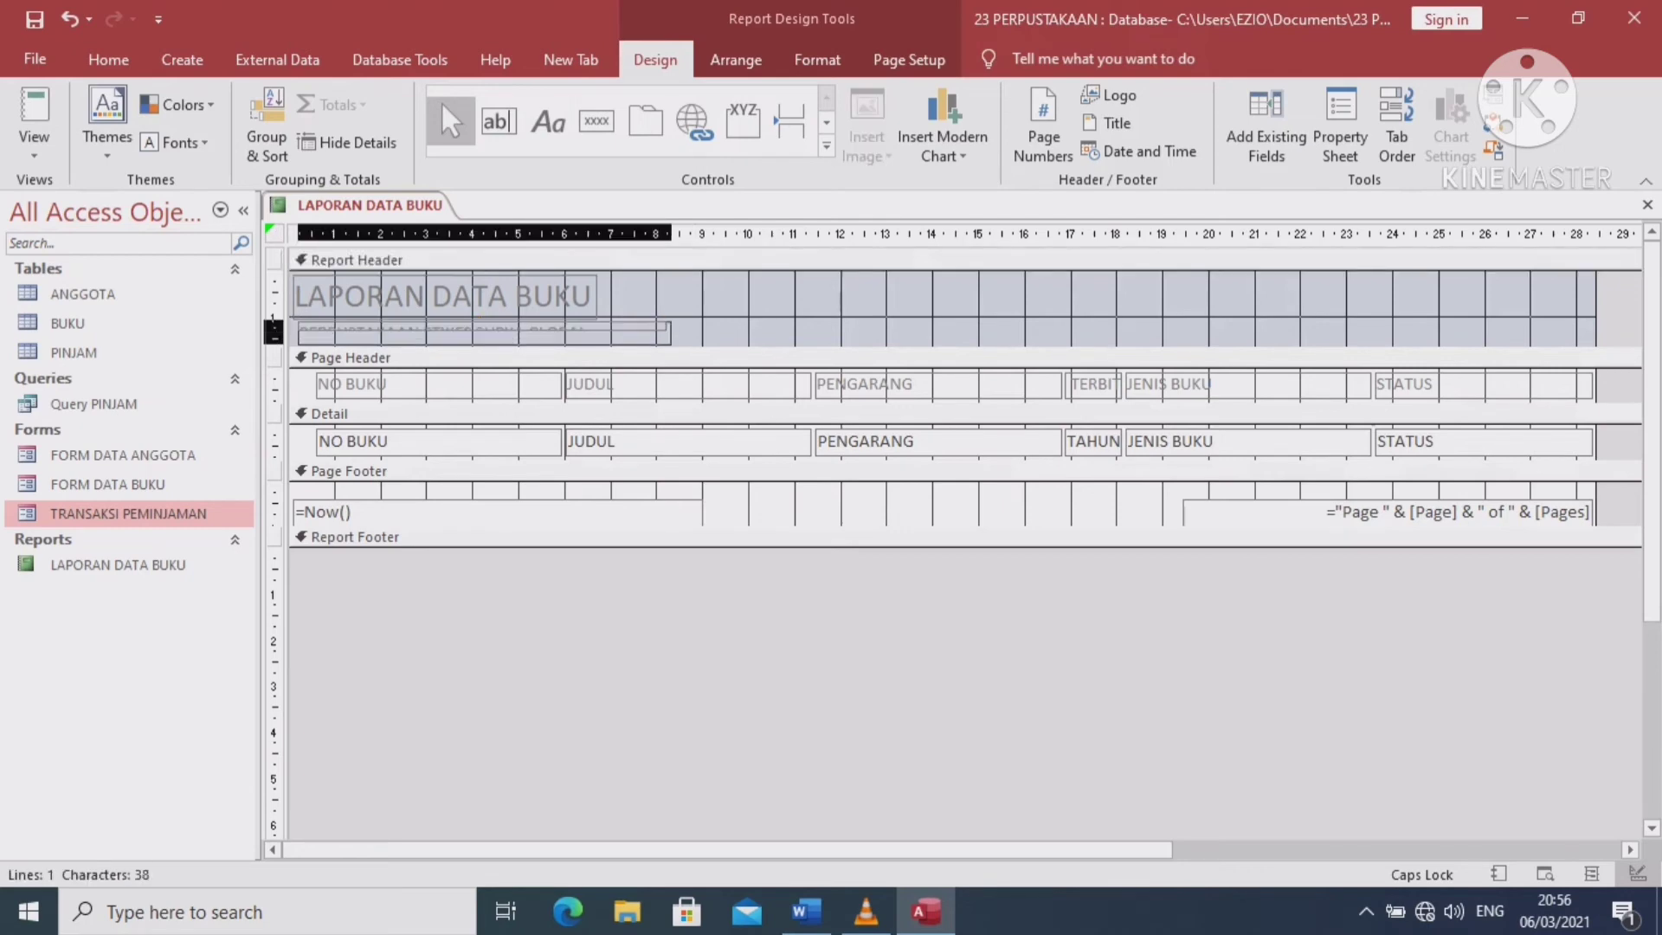
pyautogui.press('Escape')
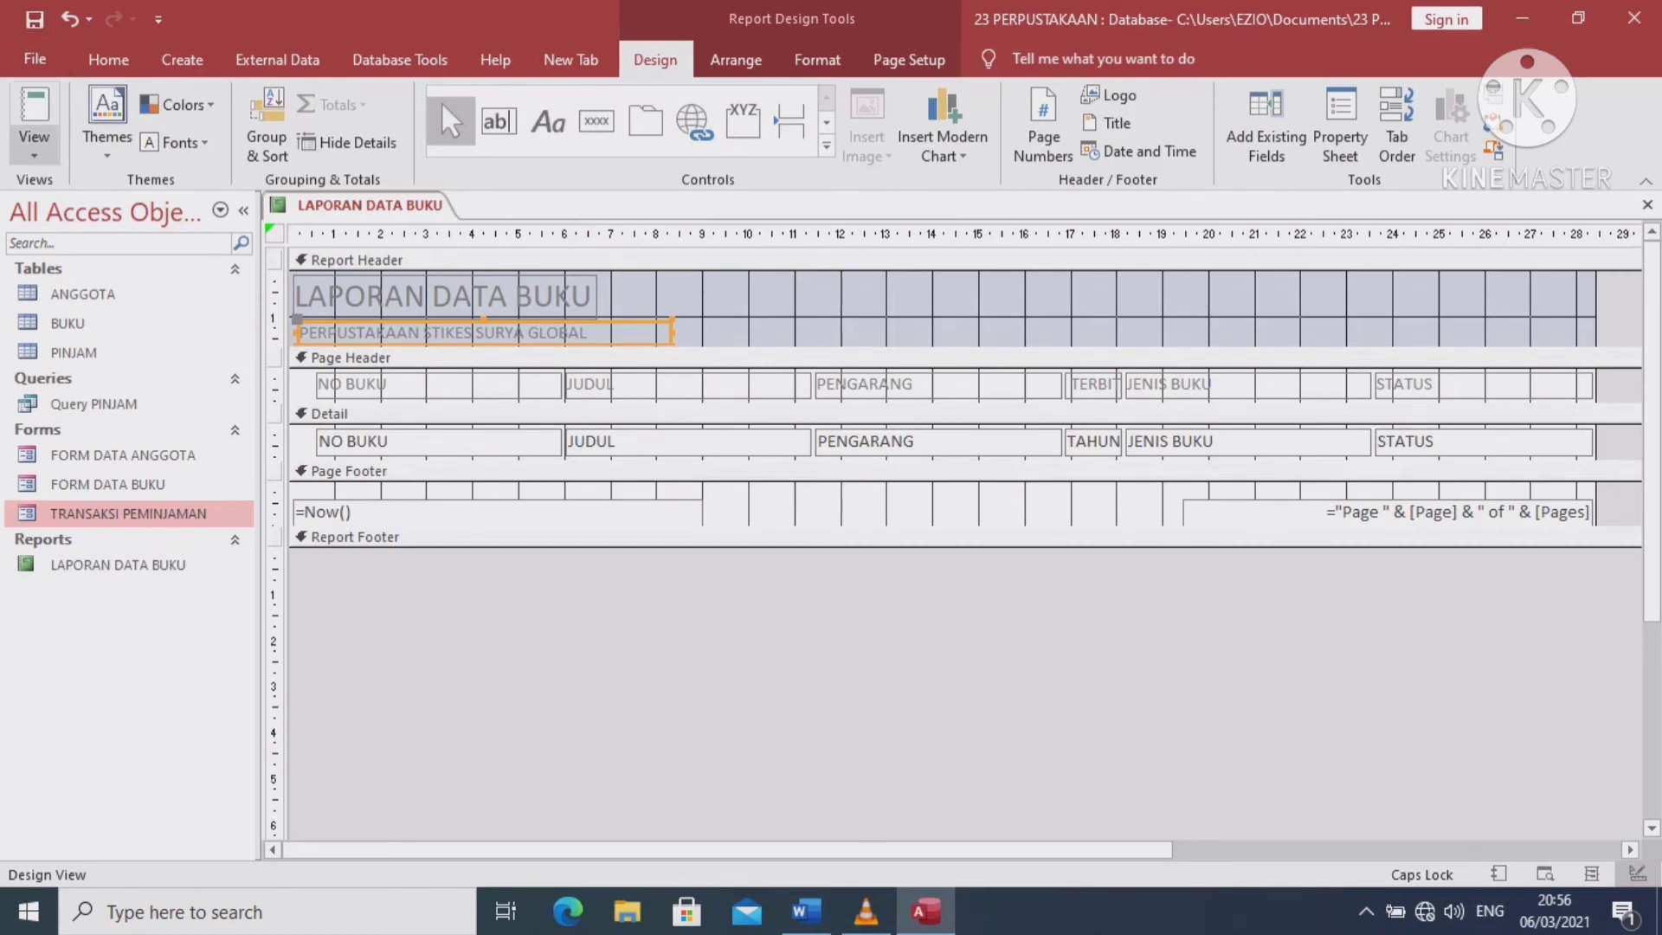
pyautogui.click(34, 143)
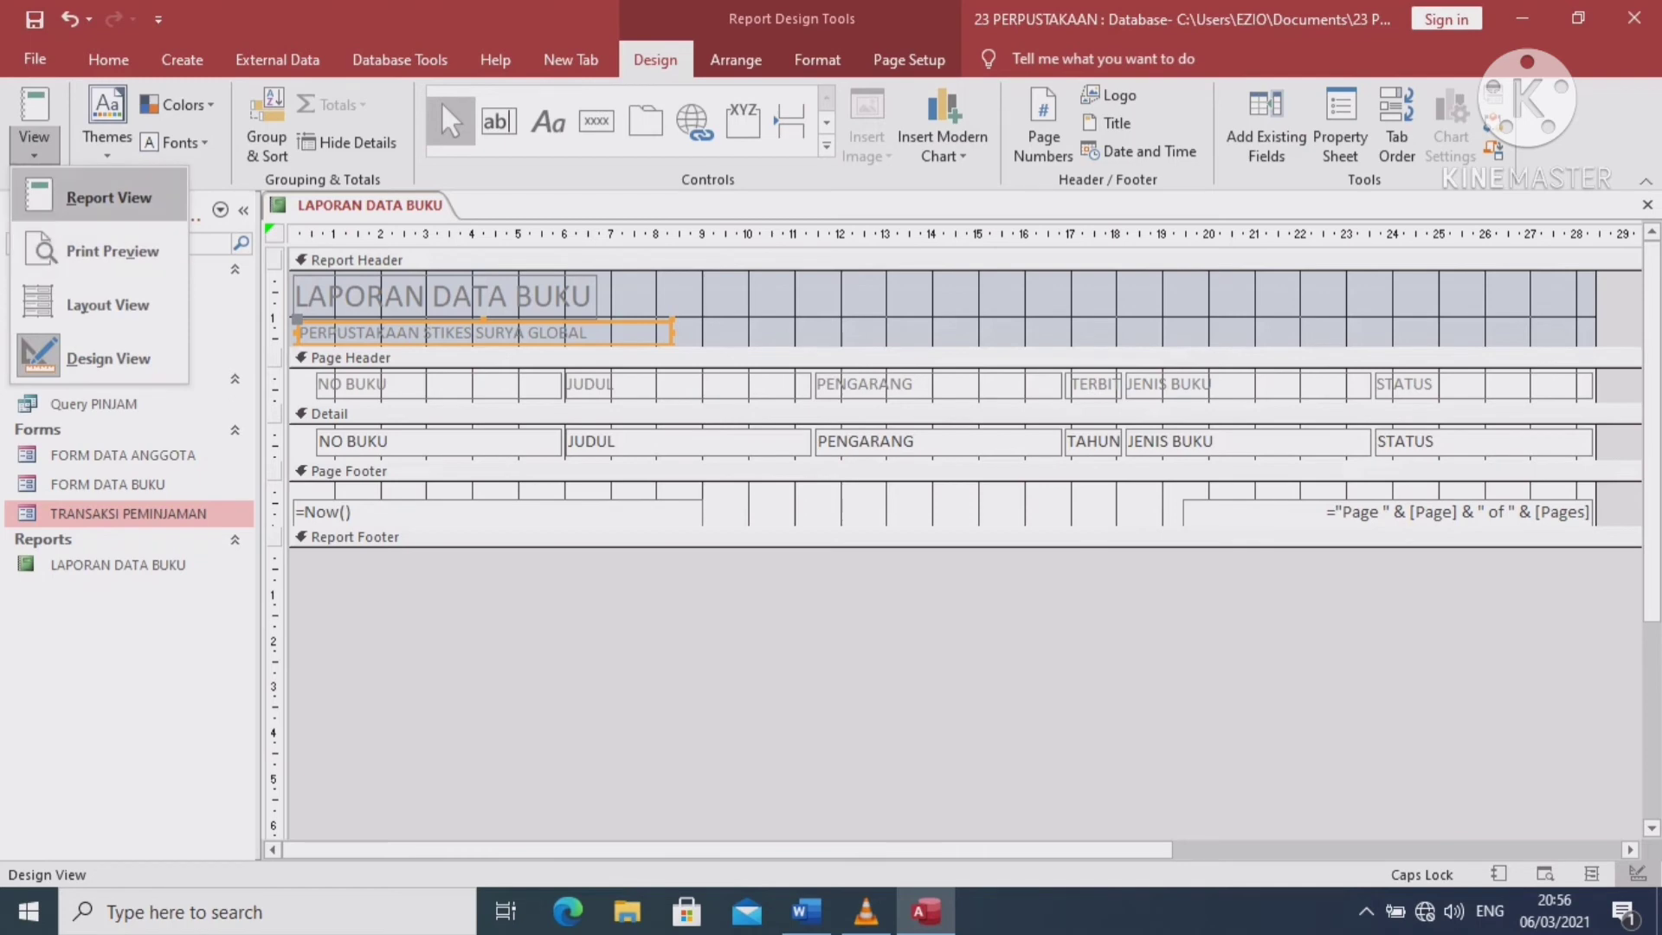
pyautogui.click(104, 197)
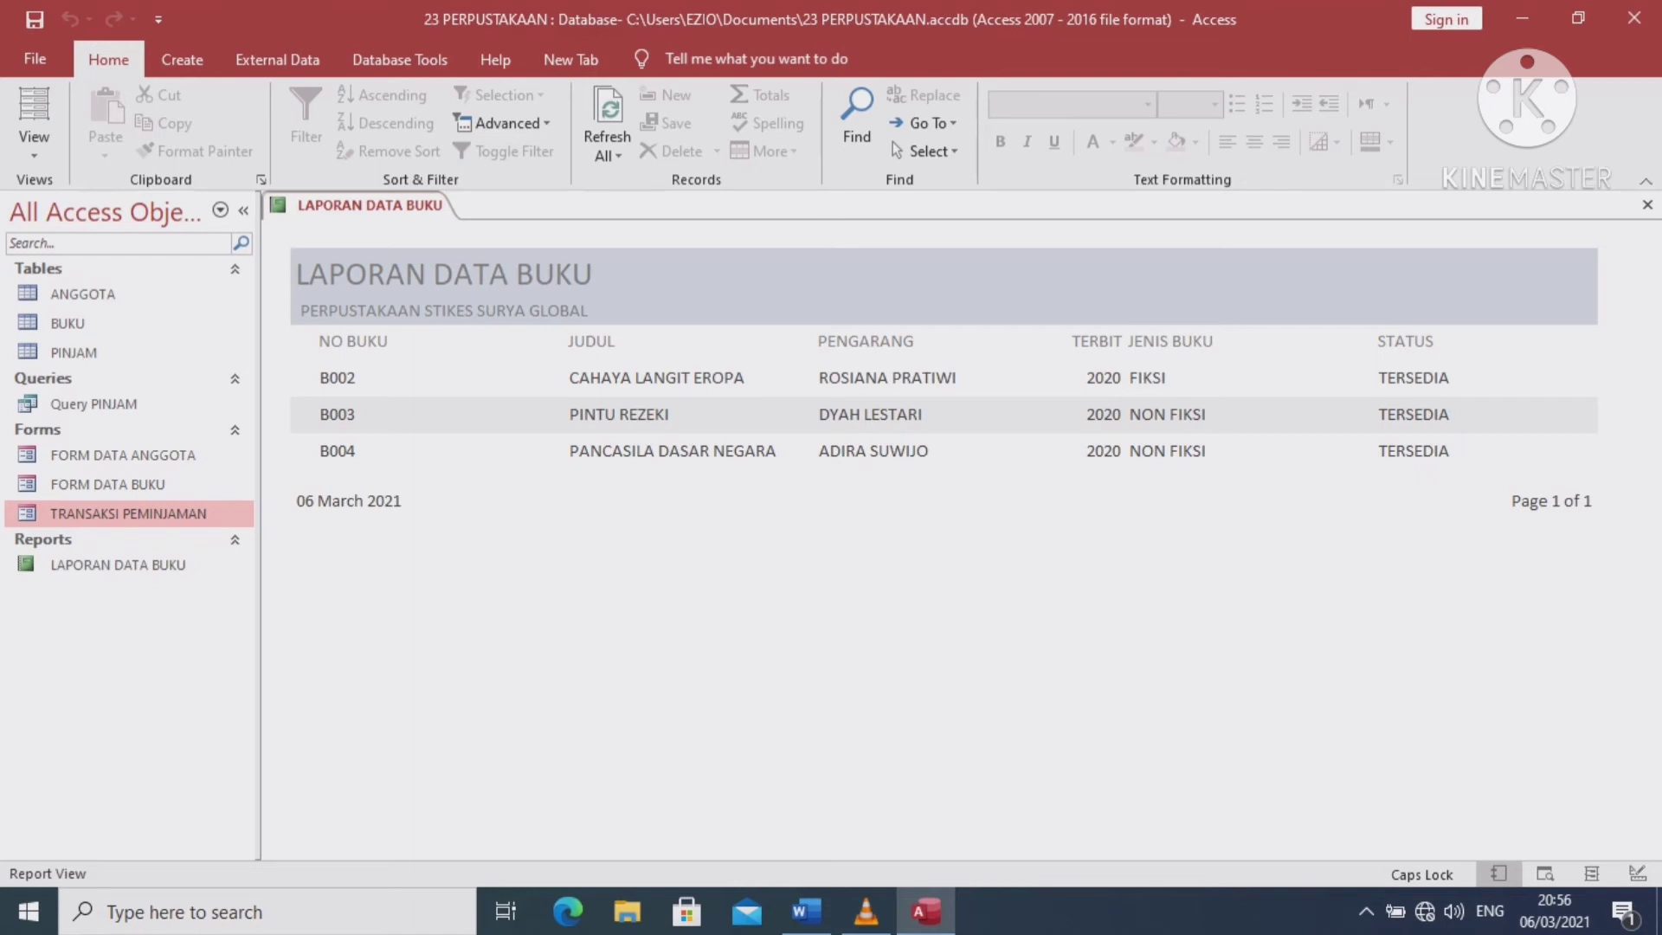
pyautogui.click(182, 59)
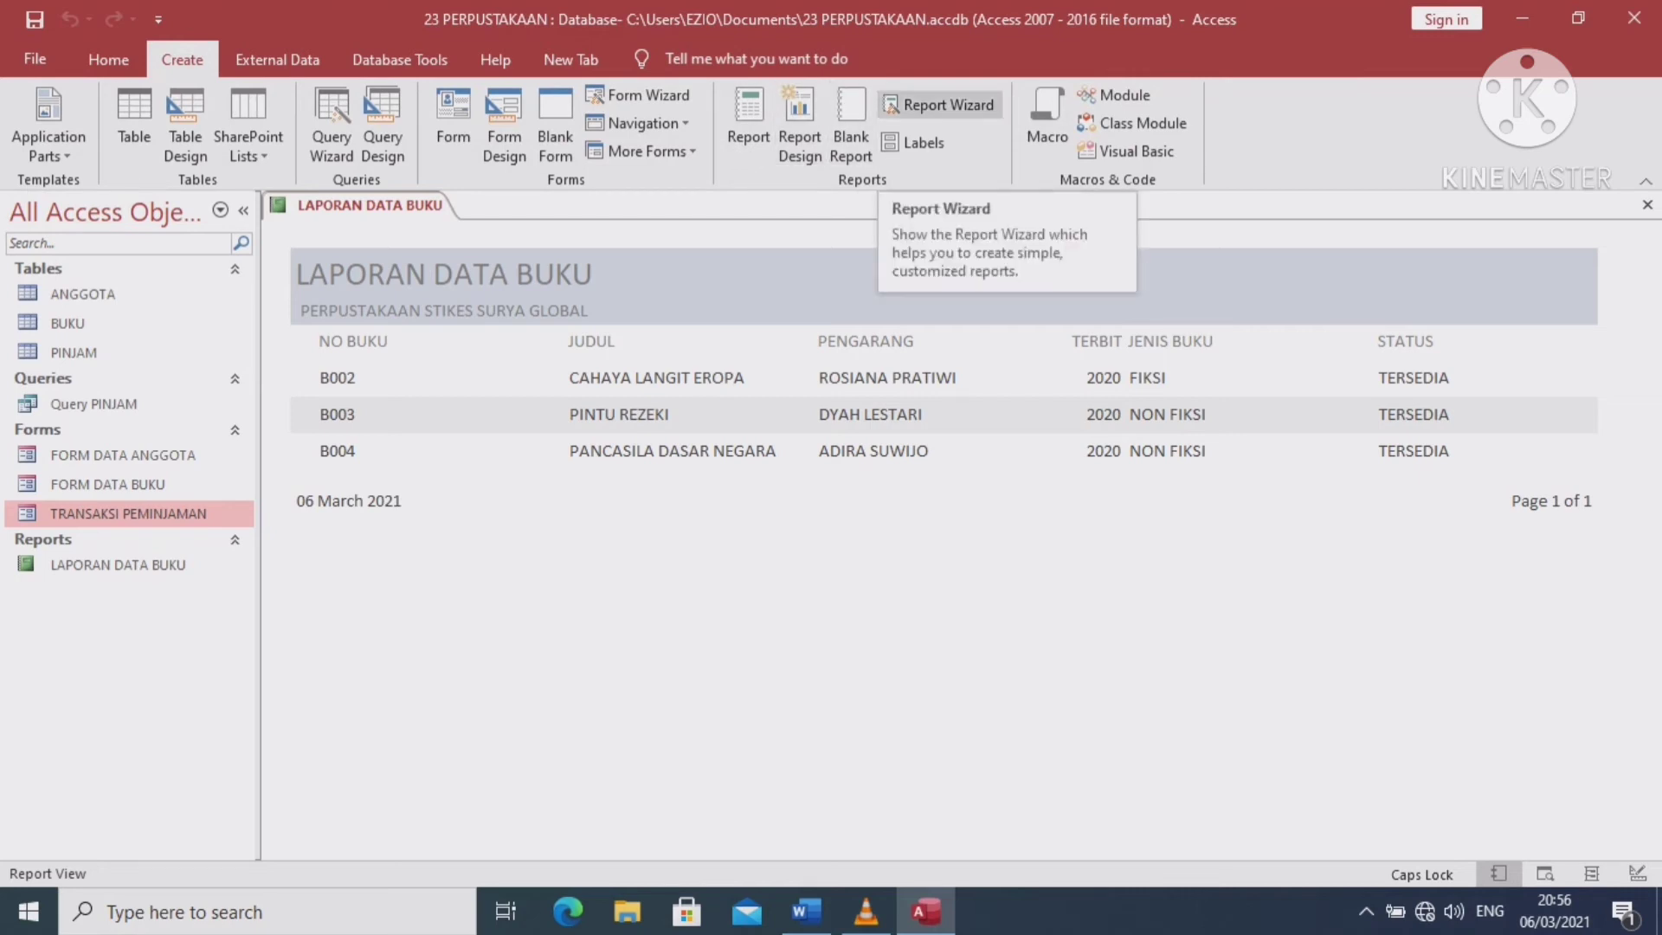
# Start a Report Wizard on the ANGGOTA table with all fields and no grouping
pyautogui.click(940, 104)
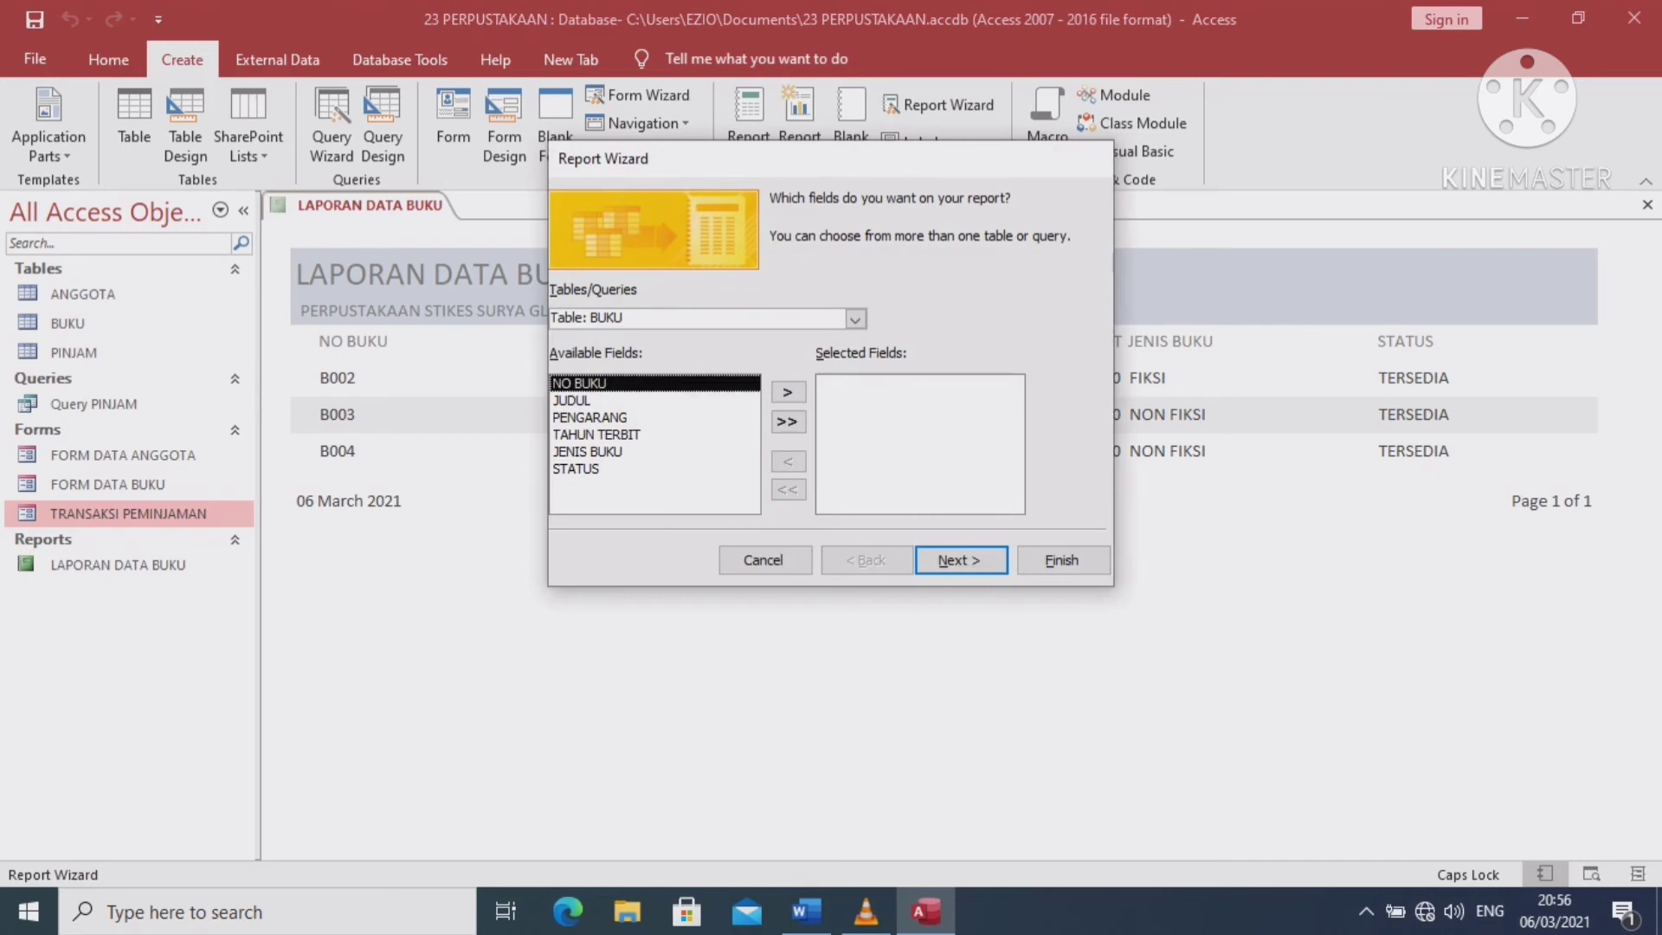
pyautogui.click(856, 318)
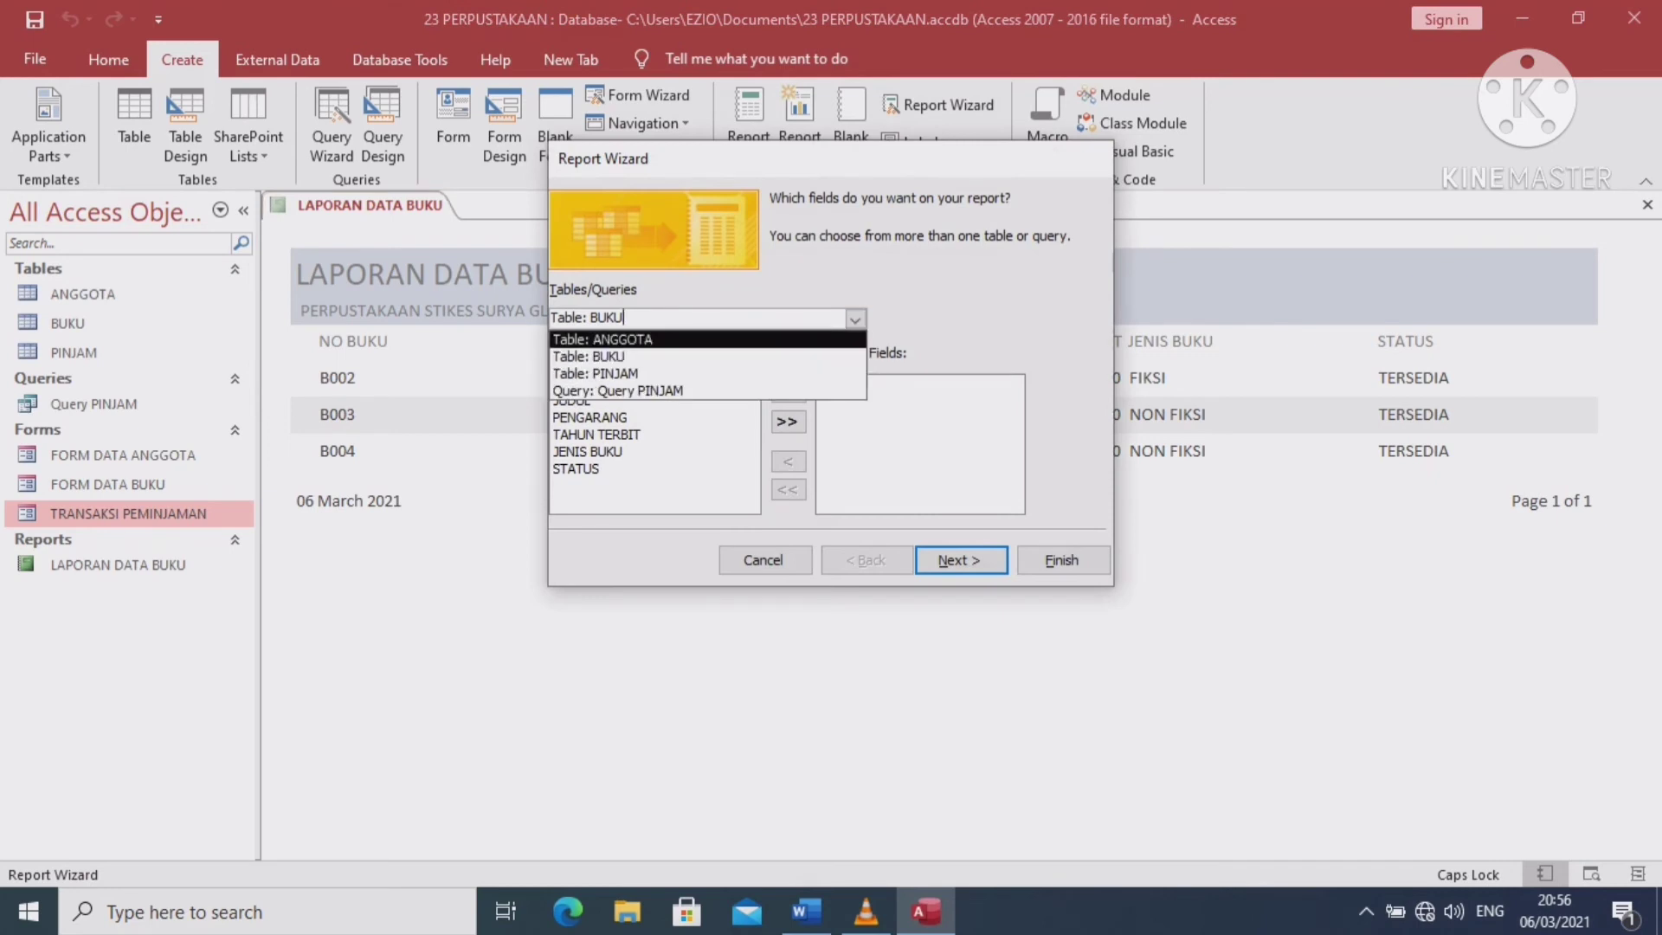
pyautogui.click(603, 340)
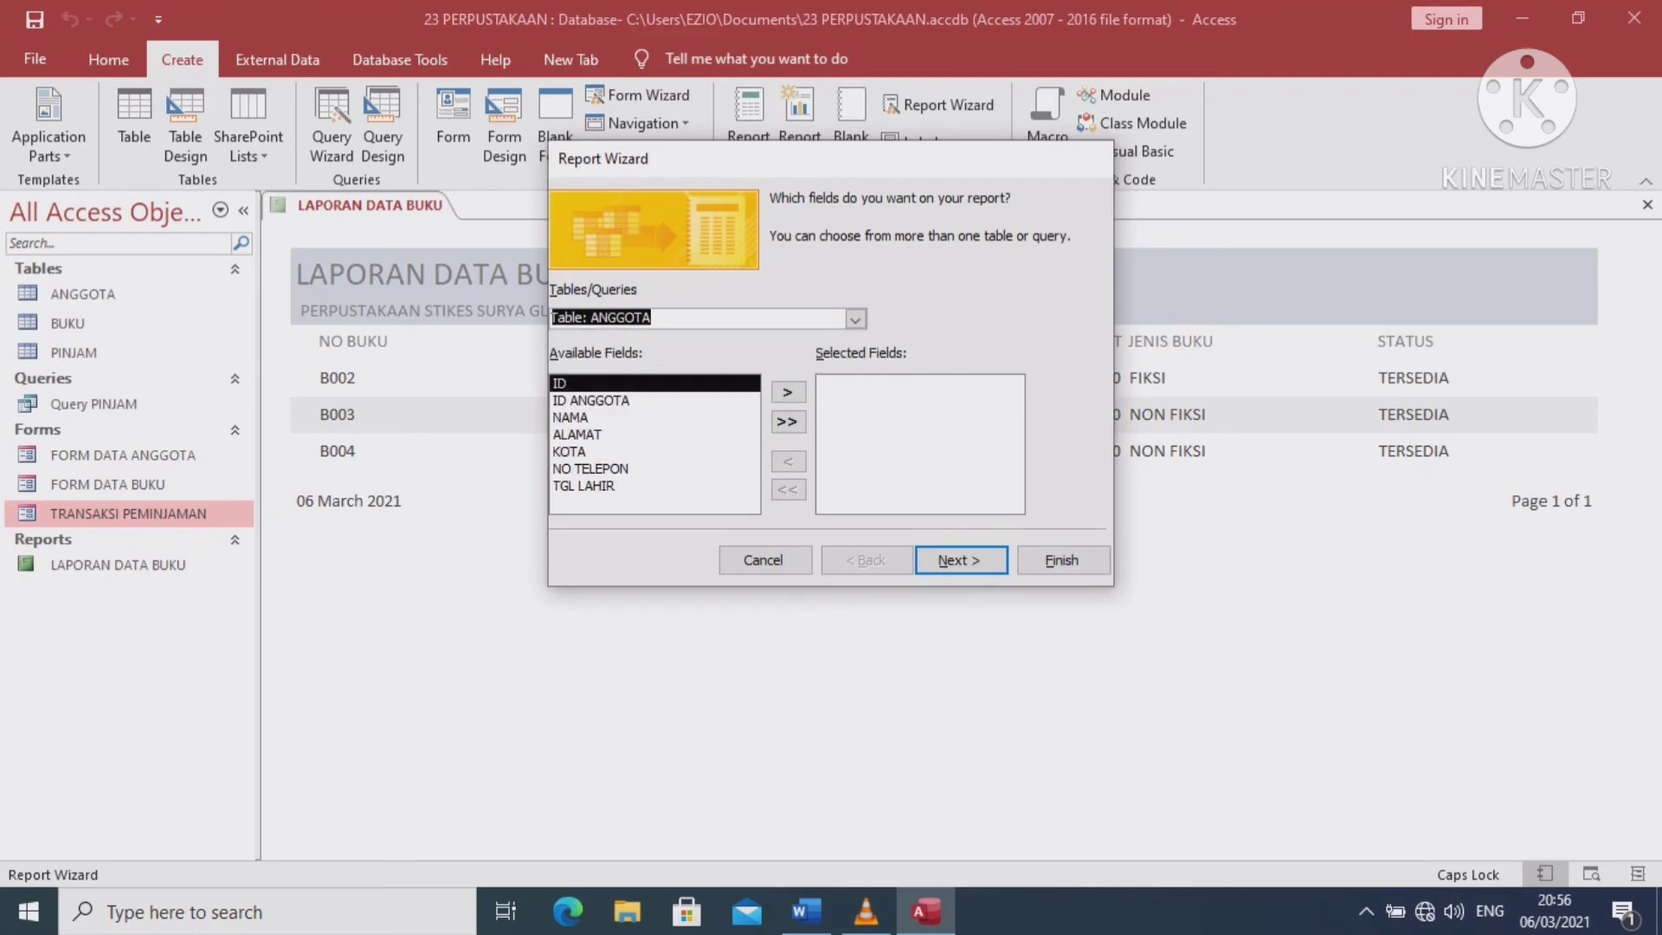
pyautogui.click(787, 421)
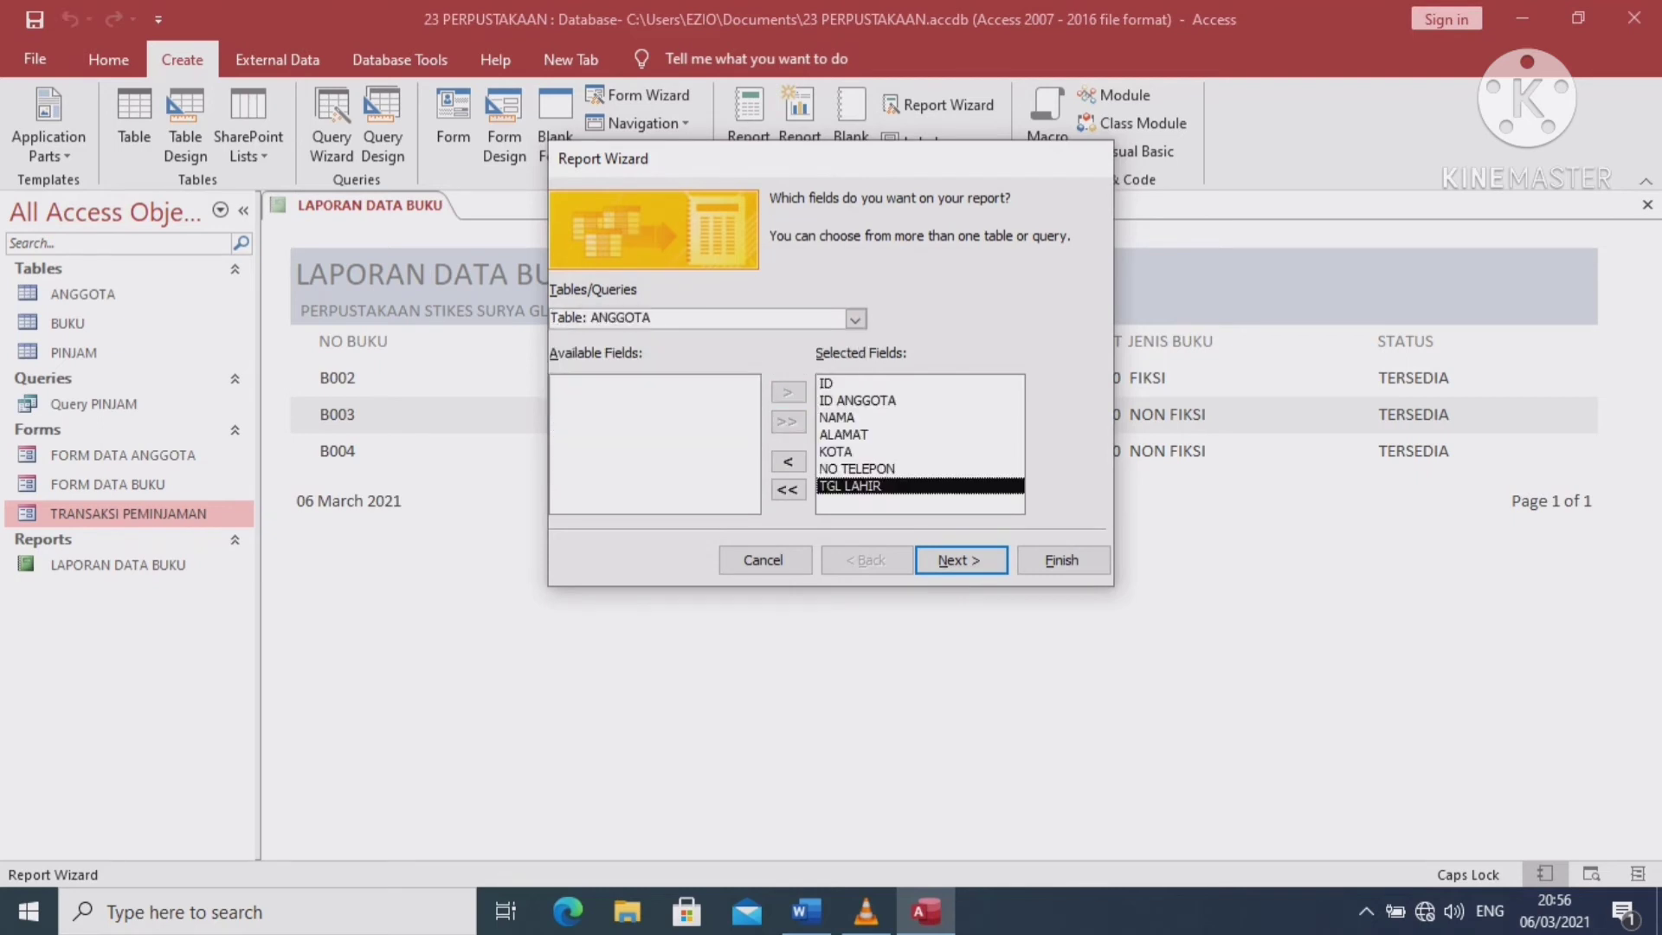
pyautogui.press('Return')
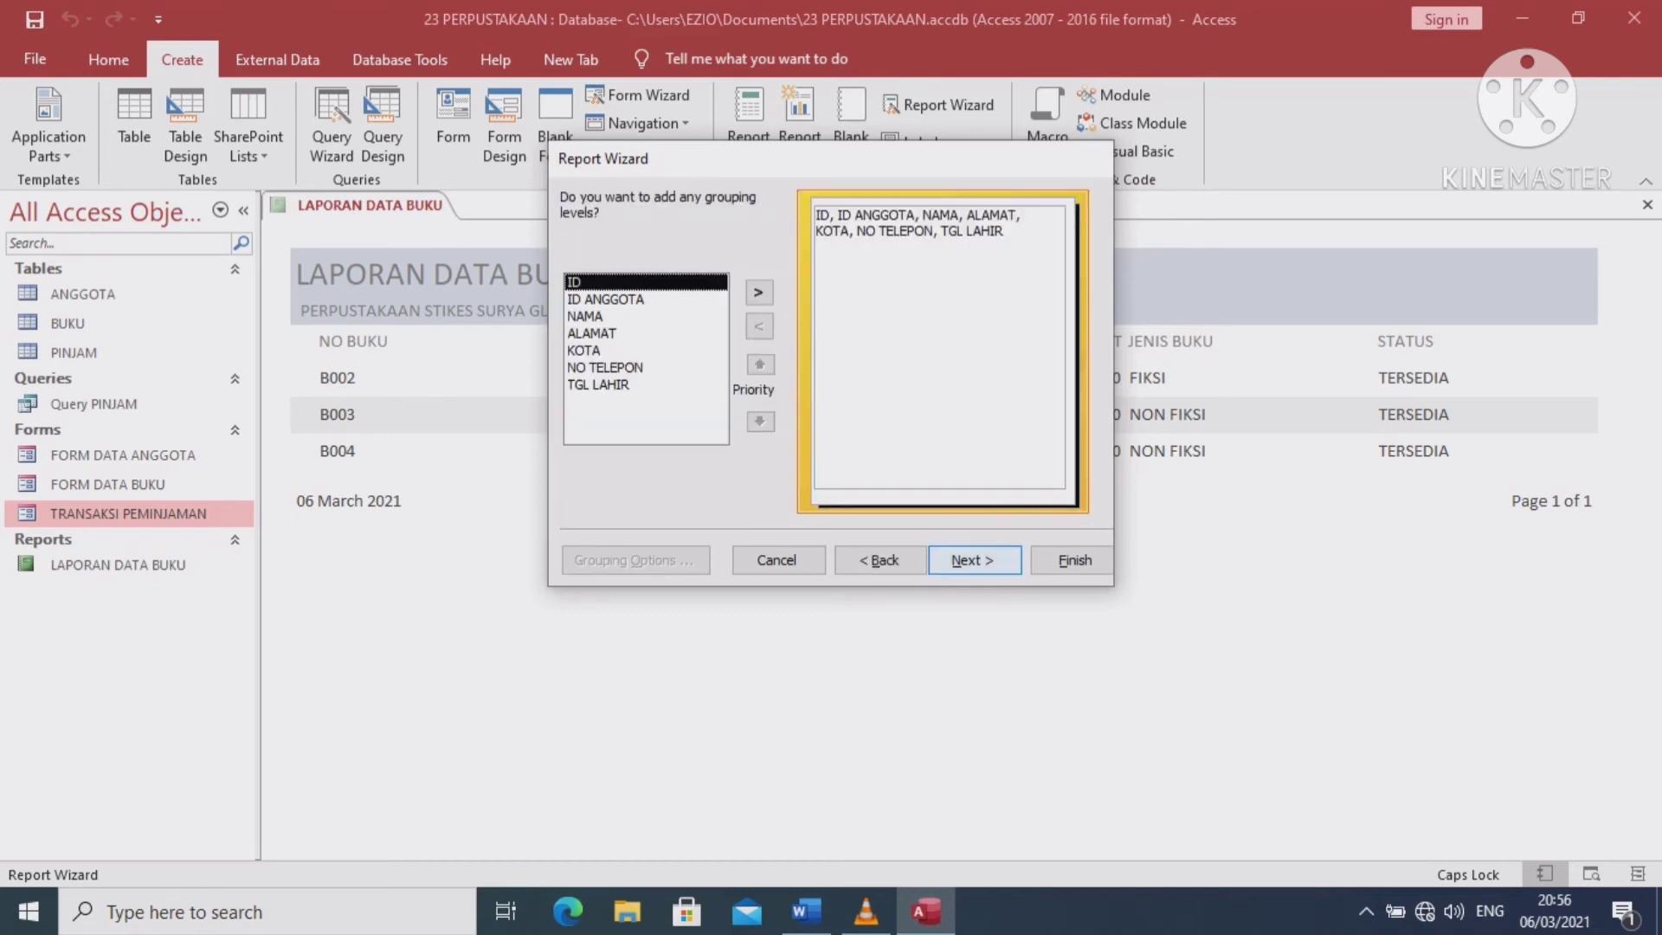
pyautogui.press('Return')
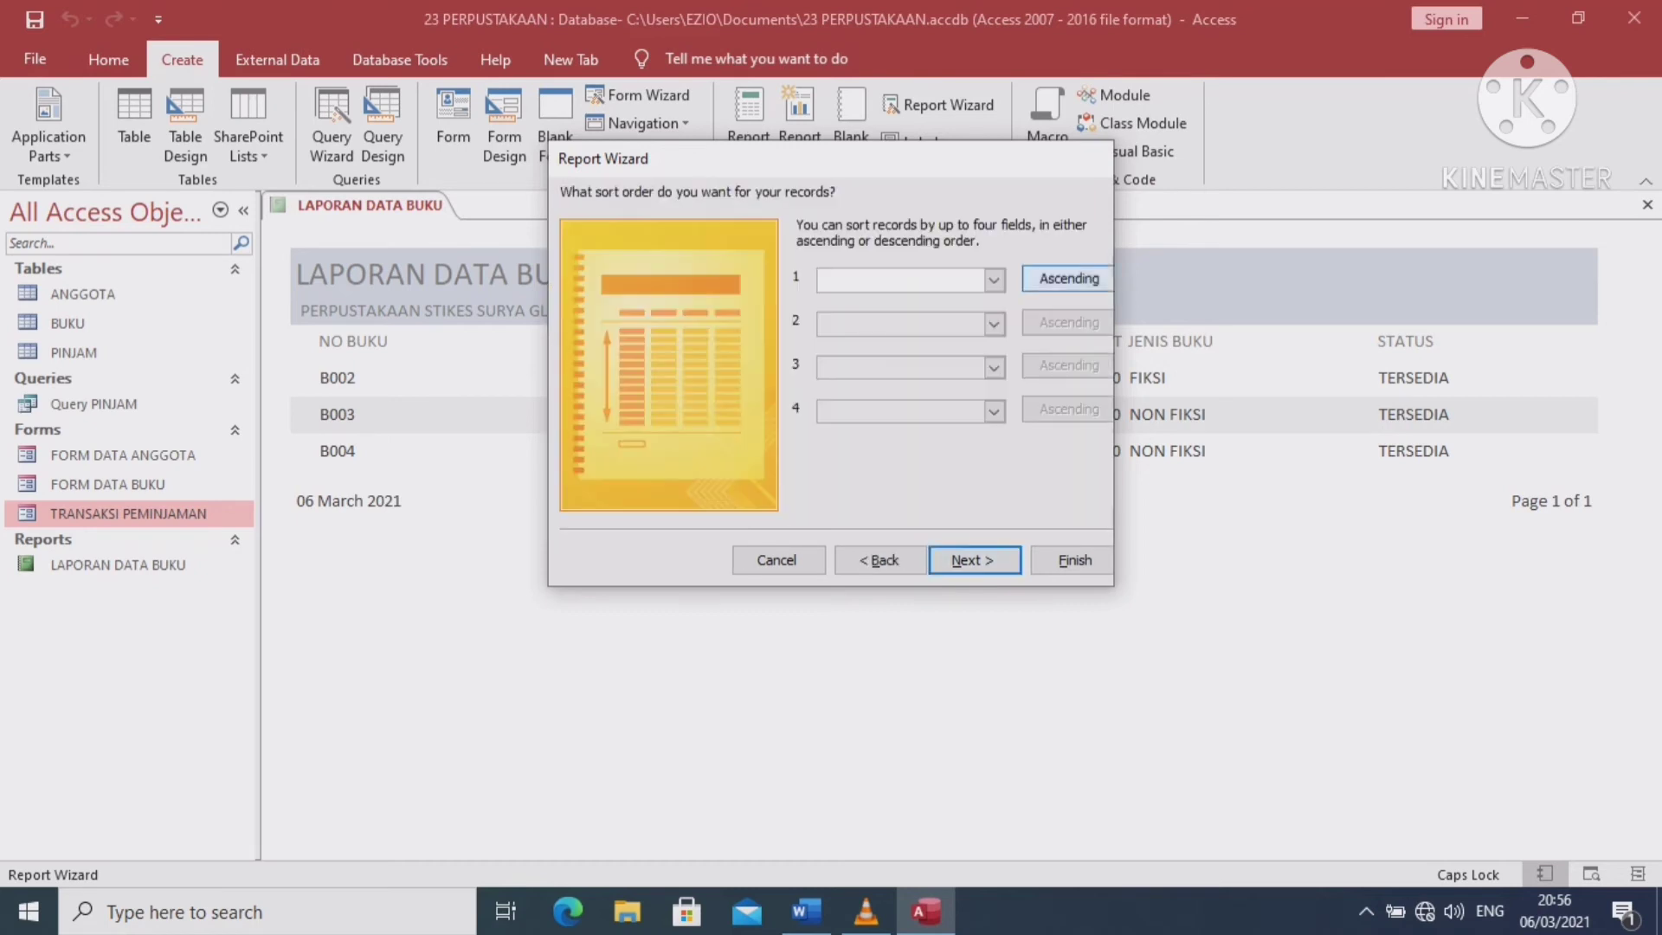
# Sort by ID ANGGOTA, use landscape, title it LAPORAN DATA ANGGOTA and finish
pyautogui.hotkey('alt', 'Down')
pyautogui.press('Down')
pyautogui.press('Down')
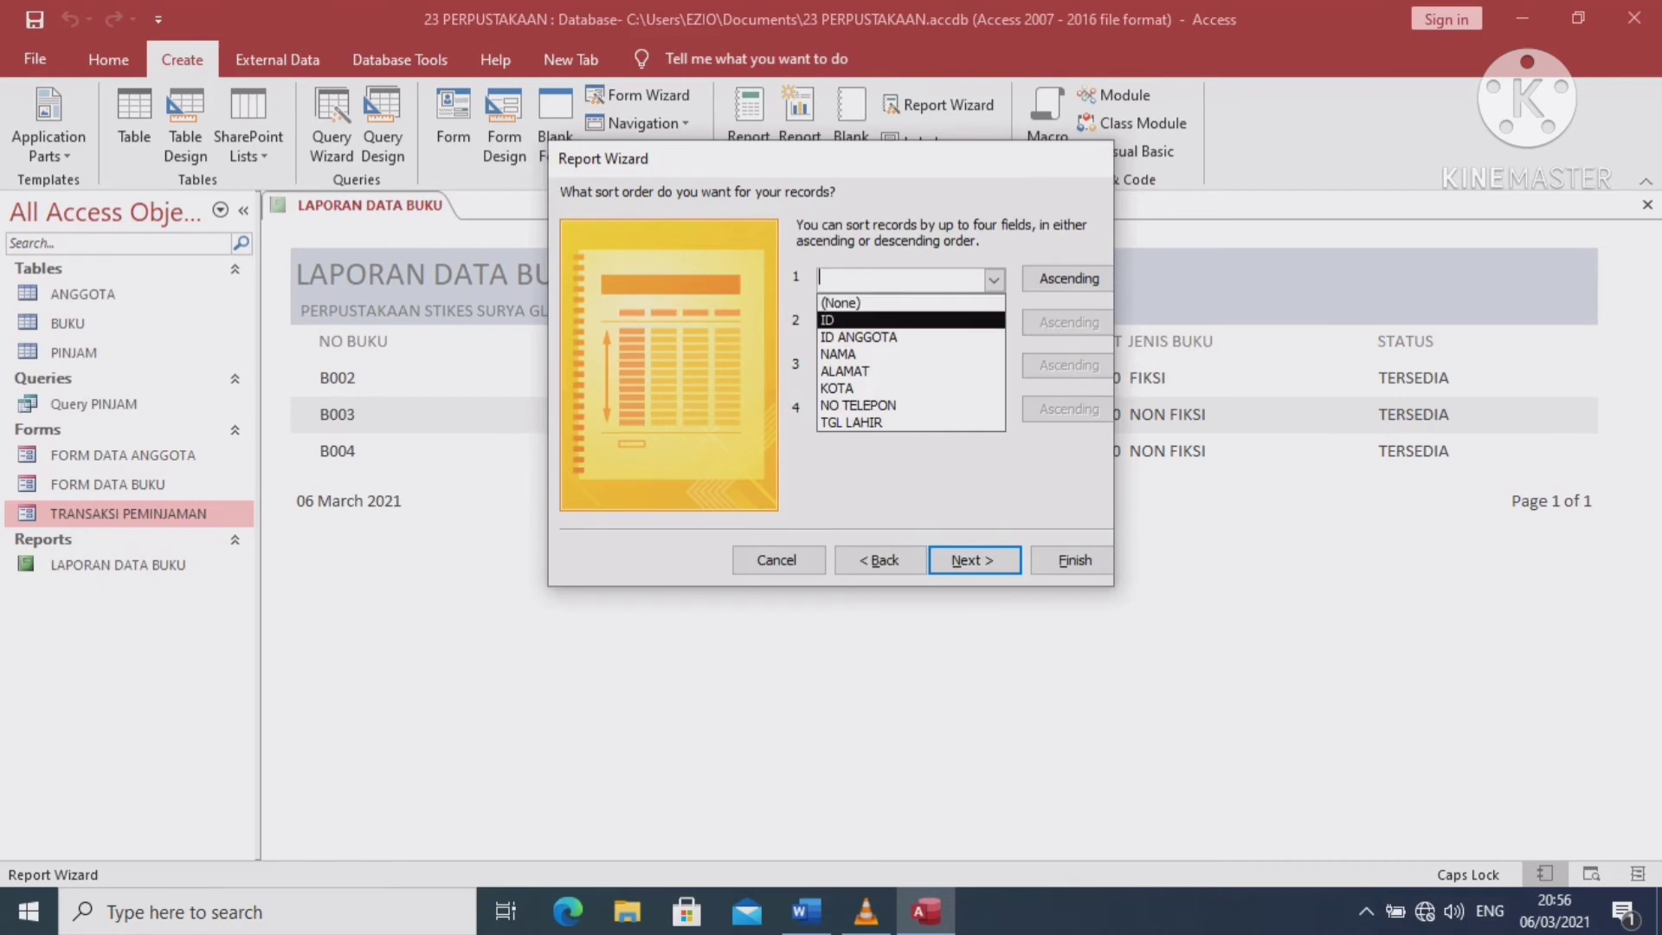
pyautogui.press('Return')
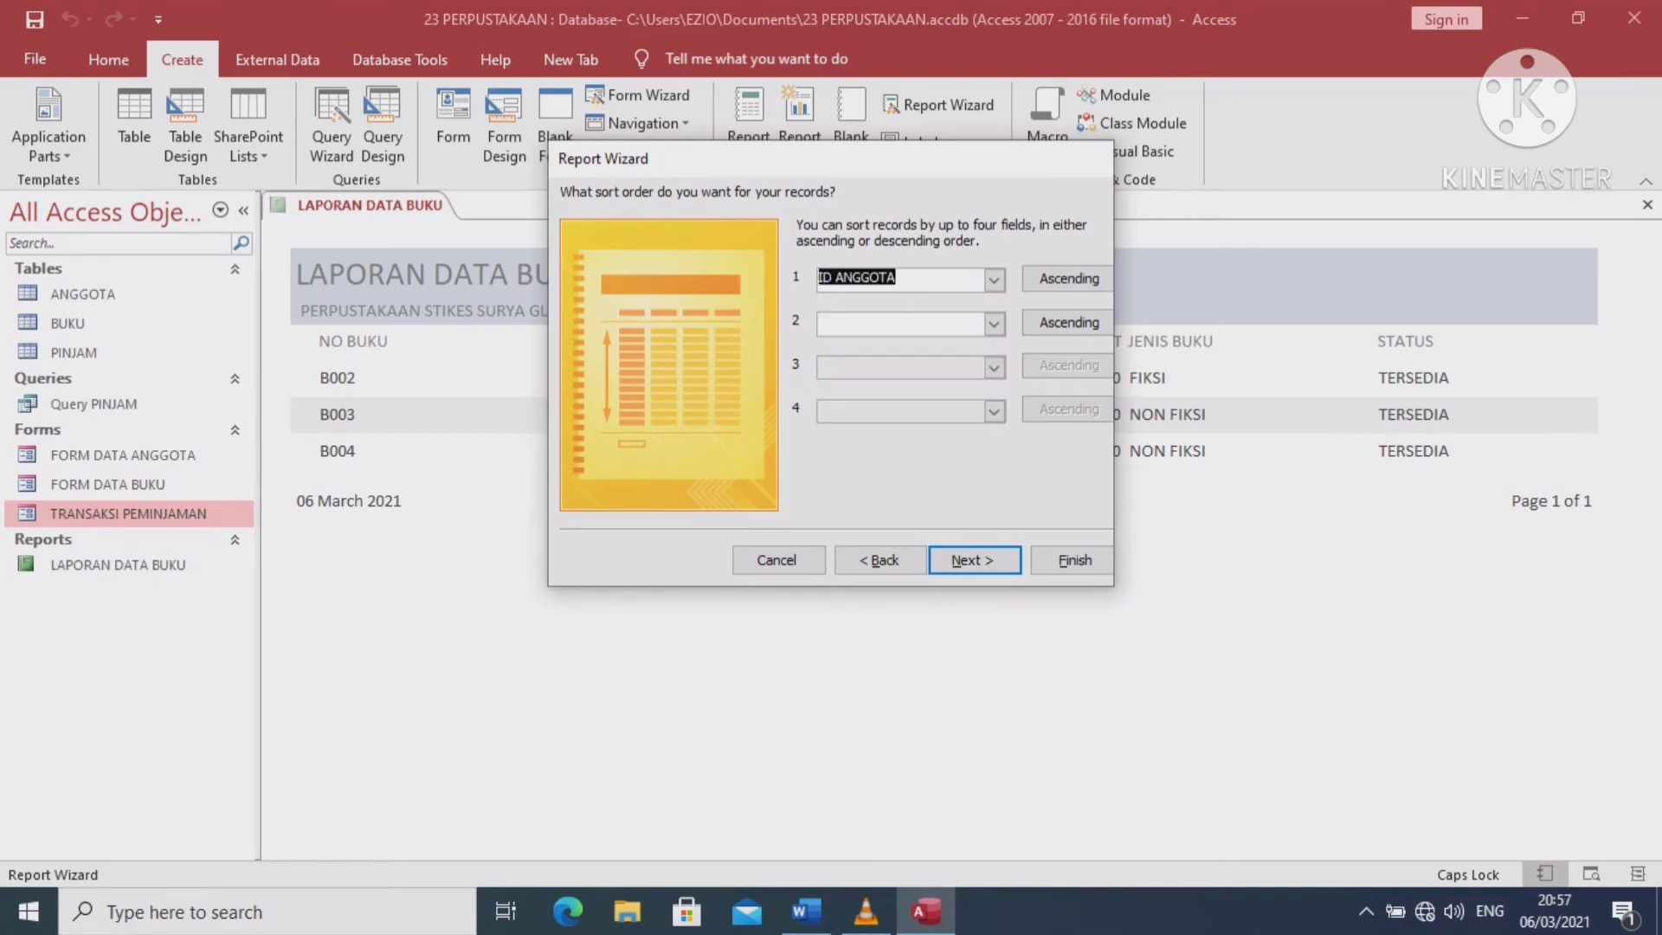
pyautogui.press('Return')
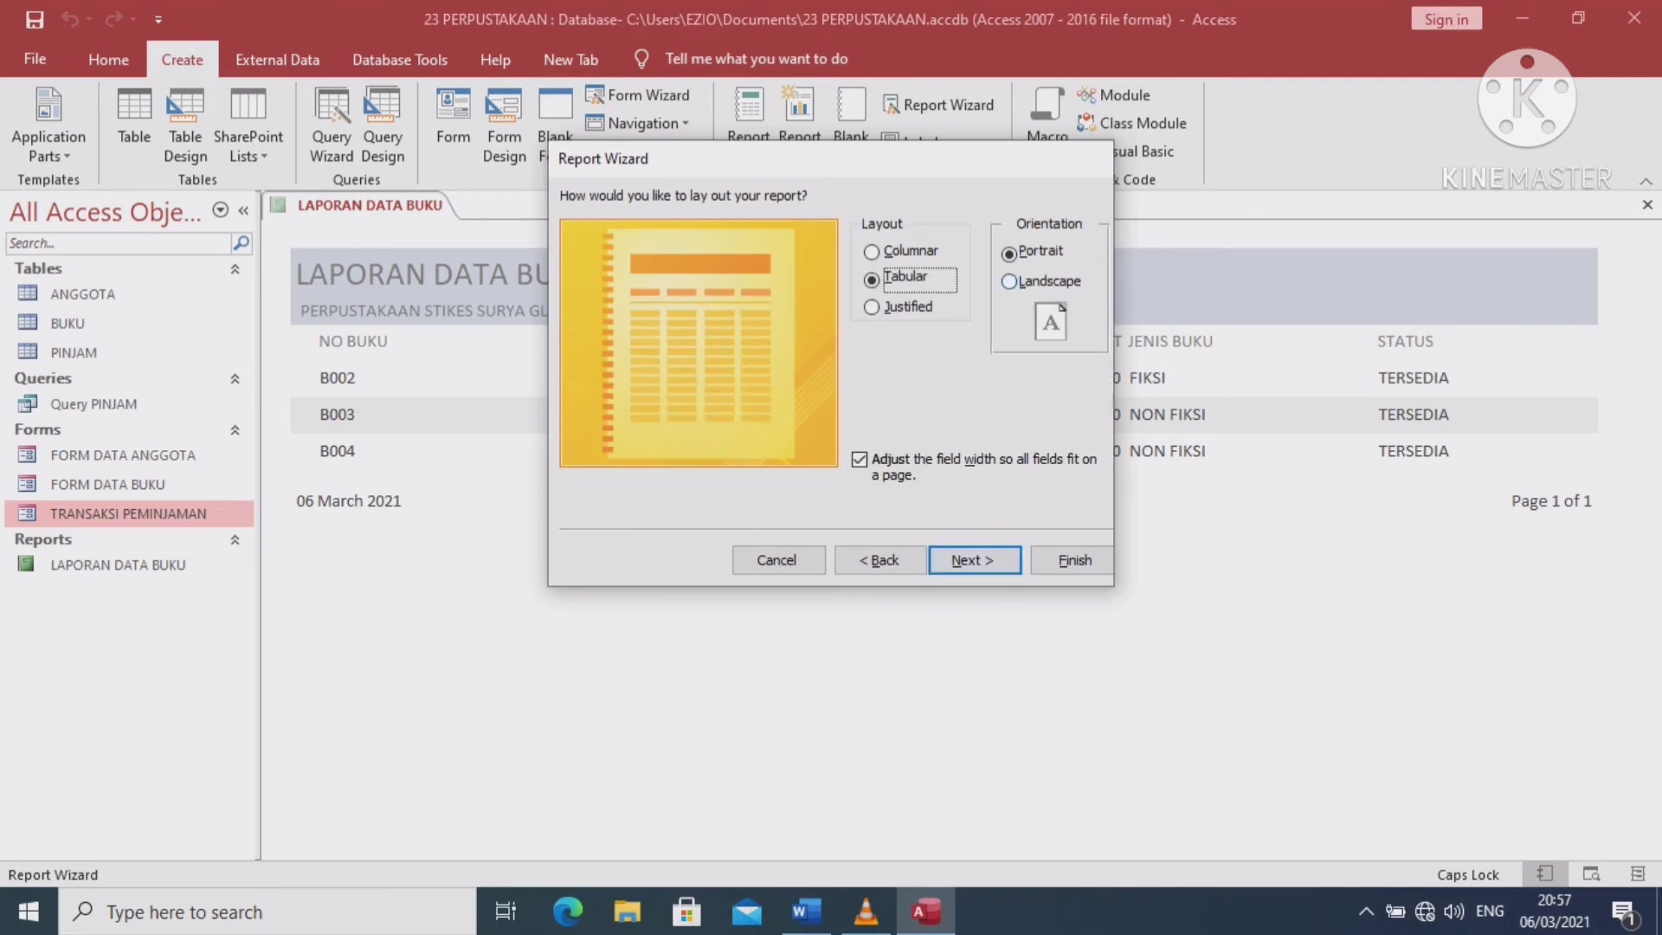
pyautogui.hotkey('alt', 'l')
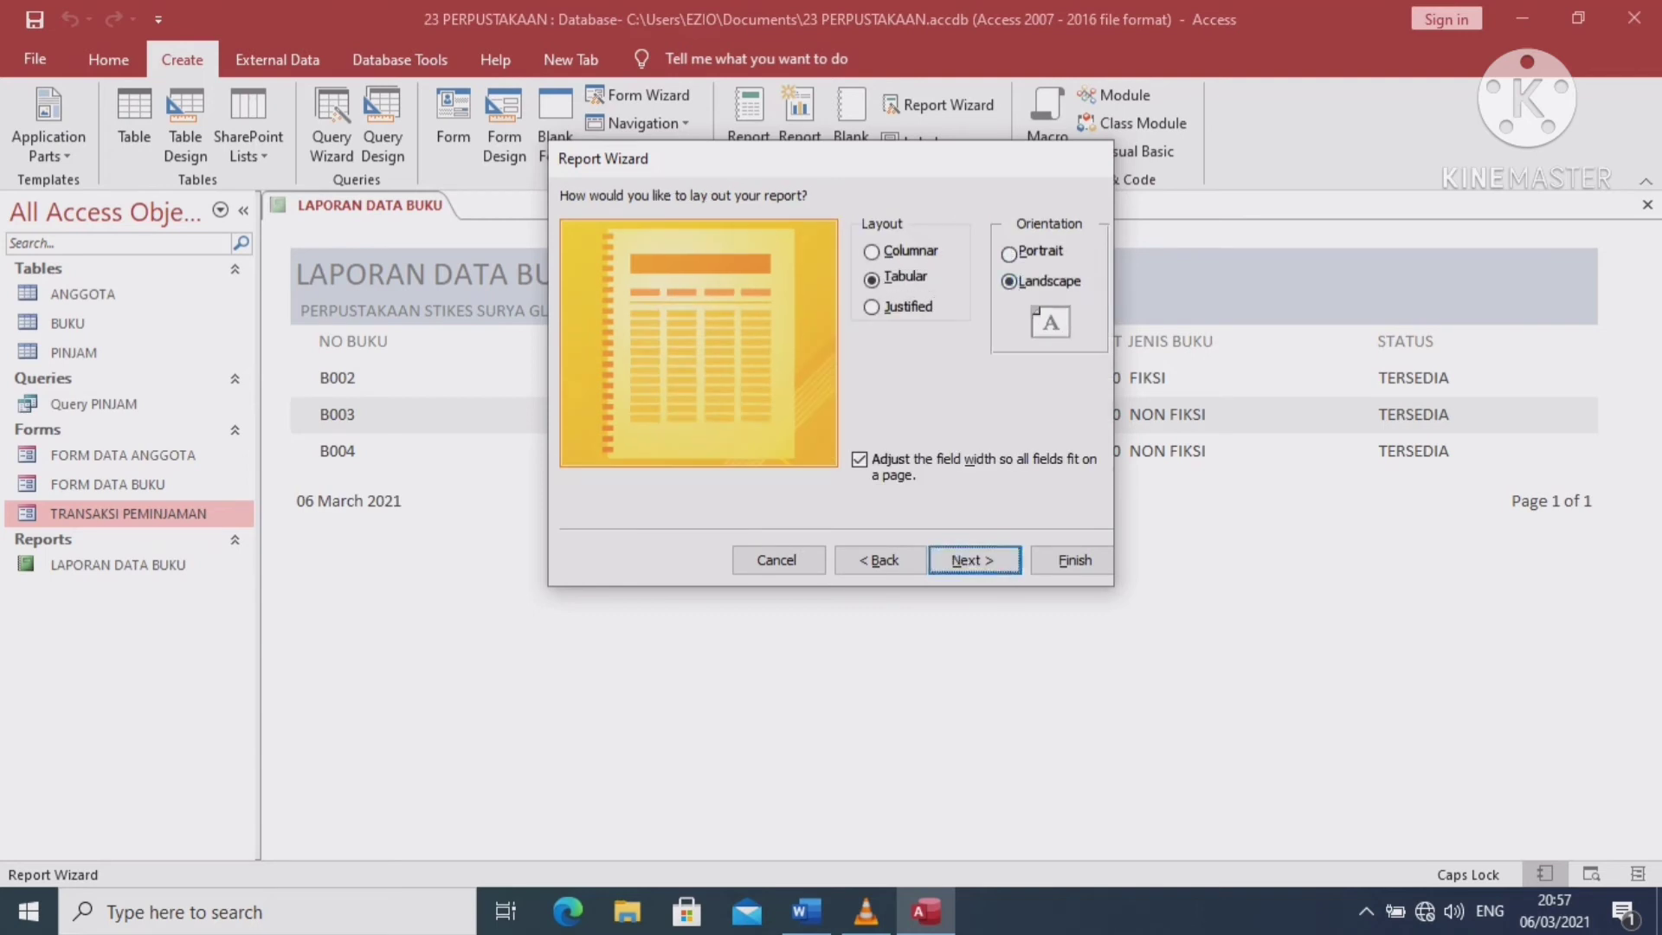
pyautogui.press('Return')
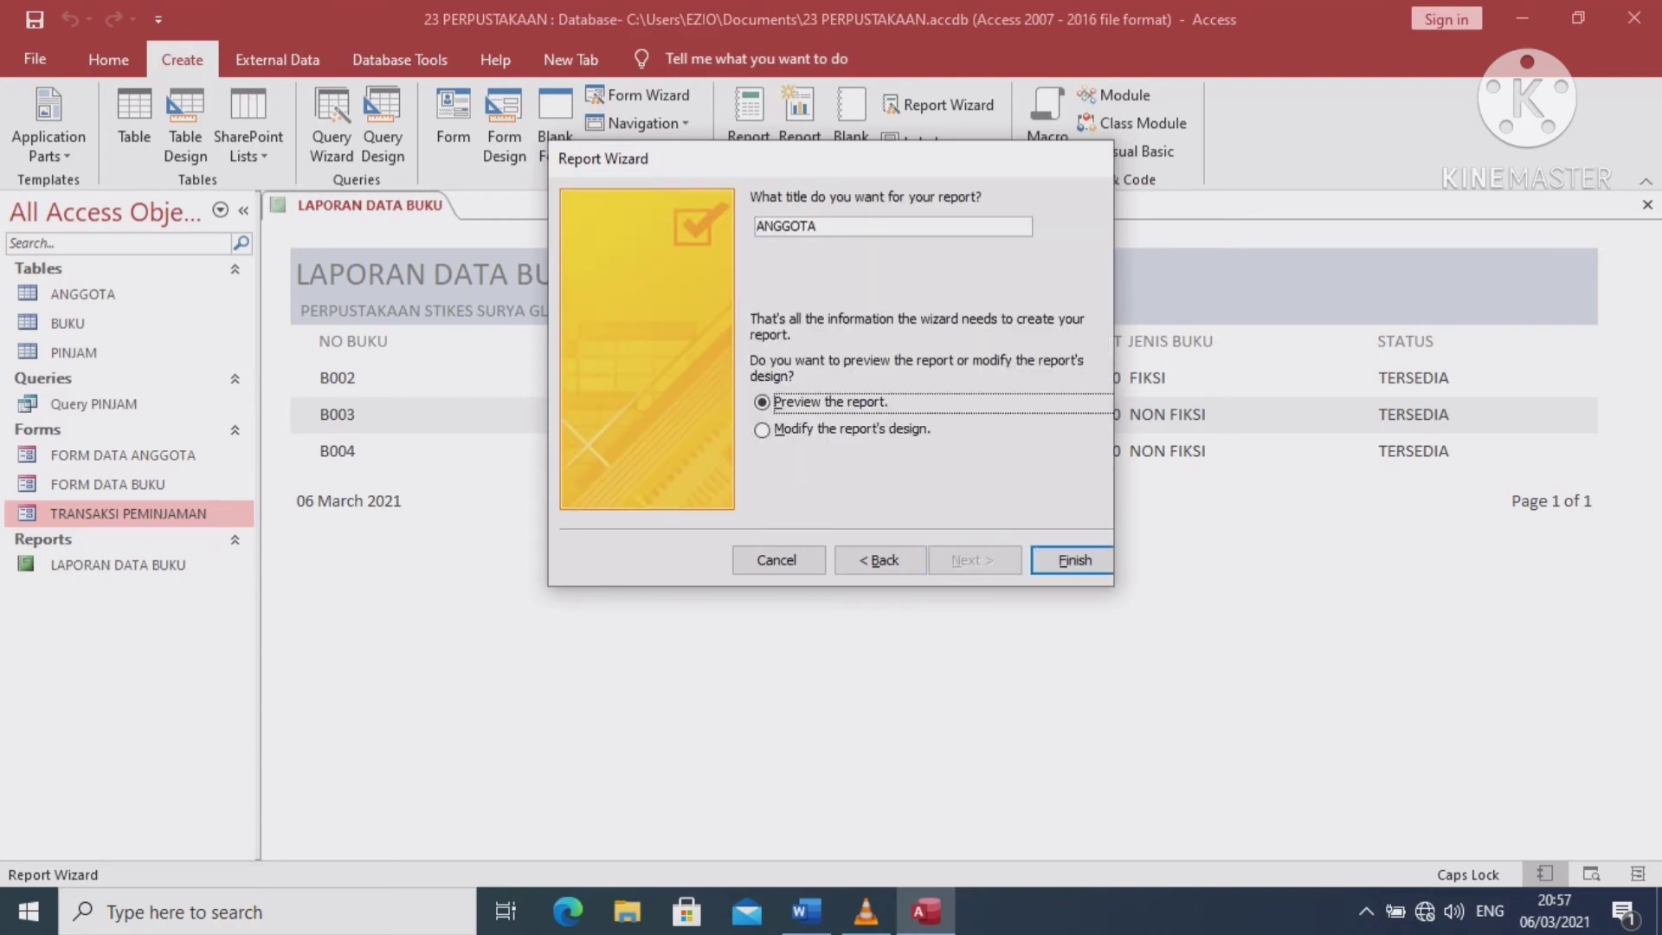
pyautogui.click(758, 226)
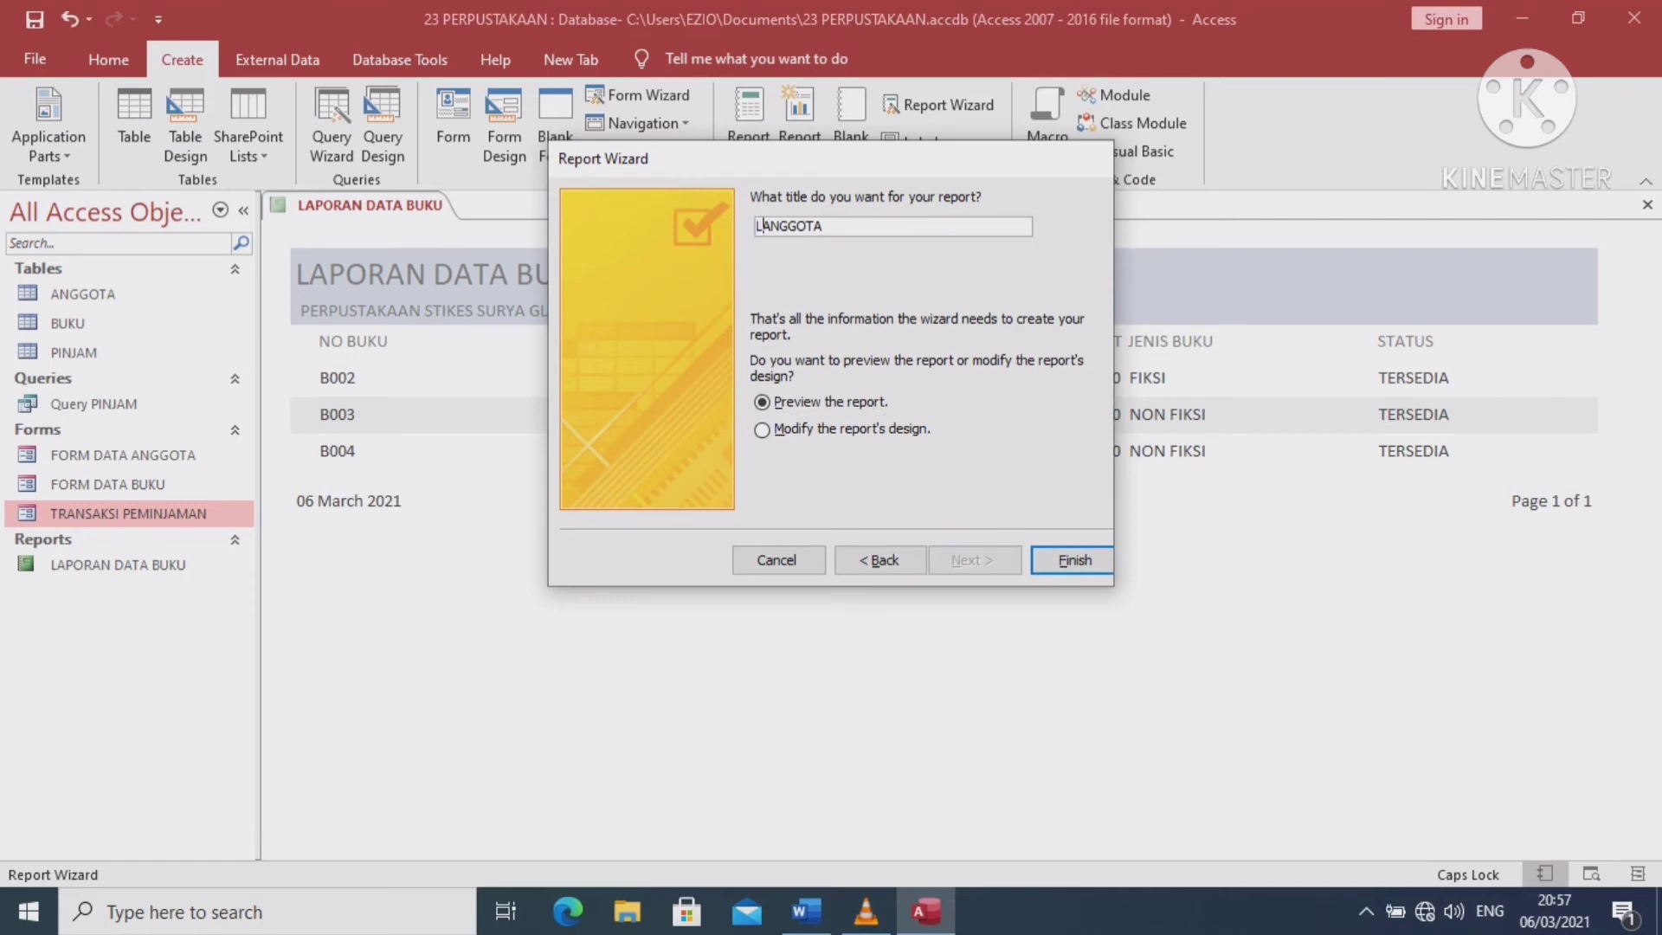
pyautogui.write('LAPORAN DATA')
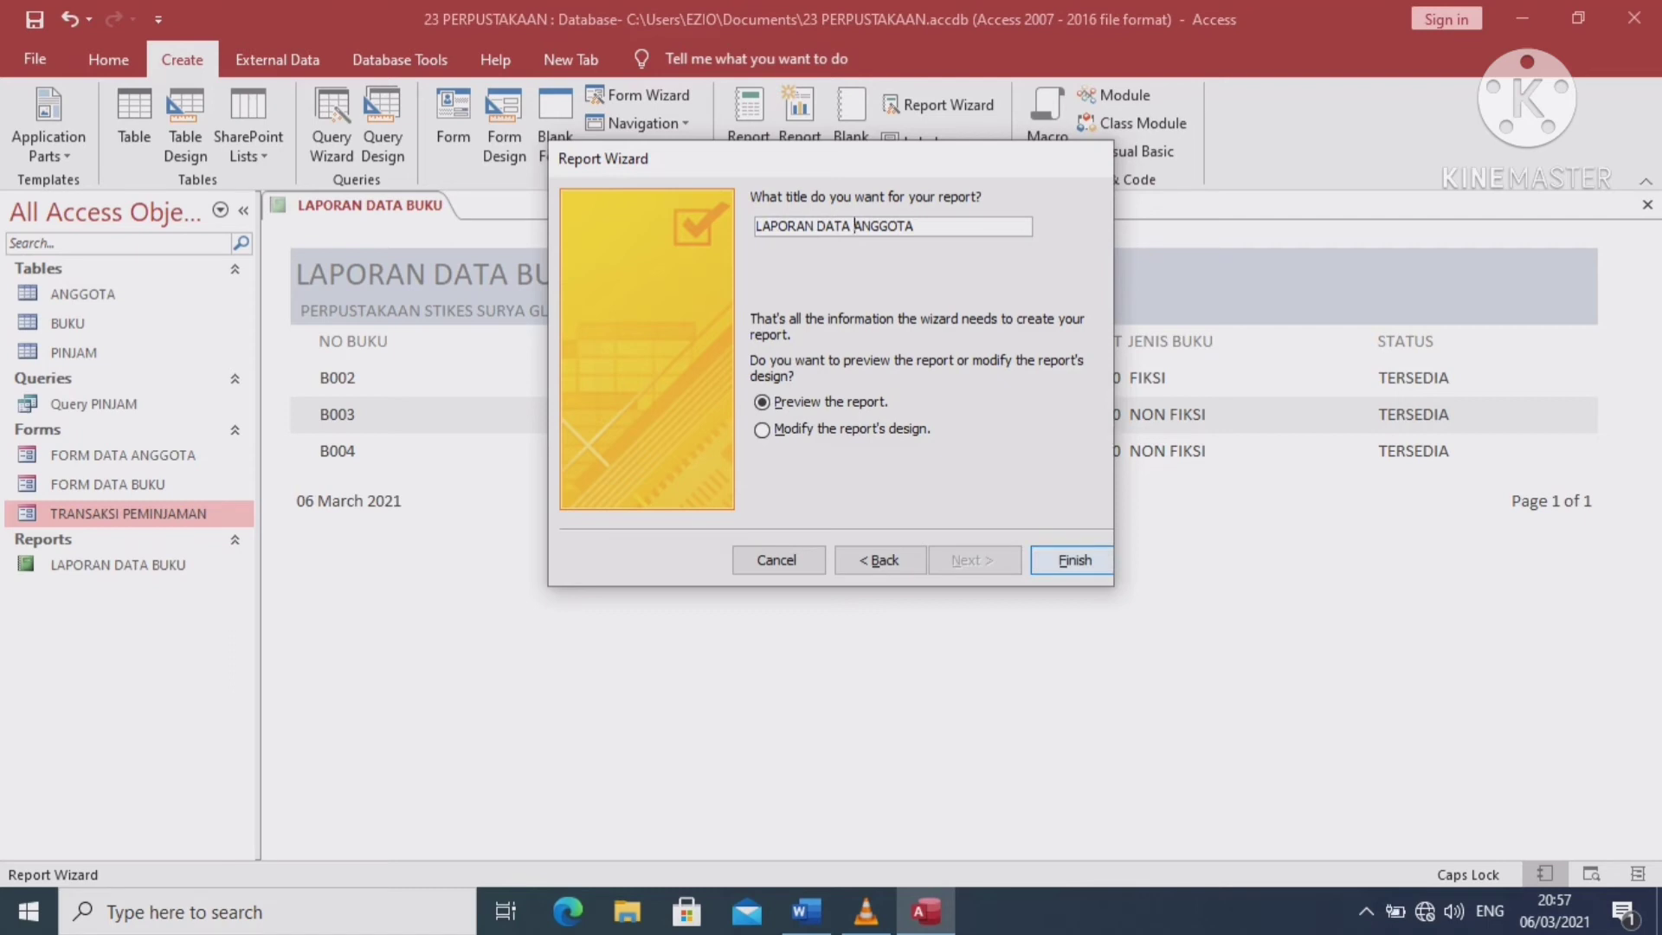
pyautogui.press('Return')
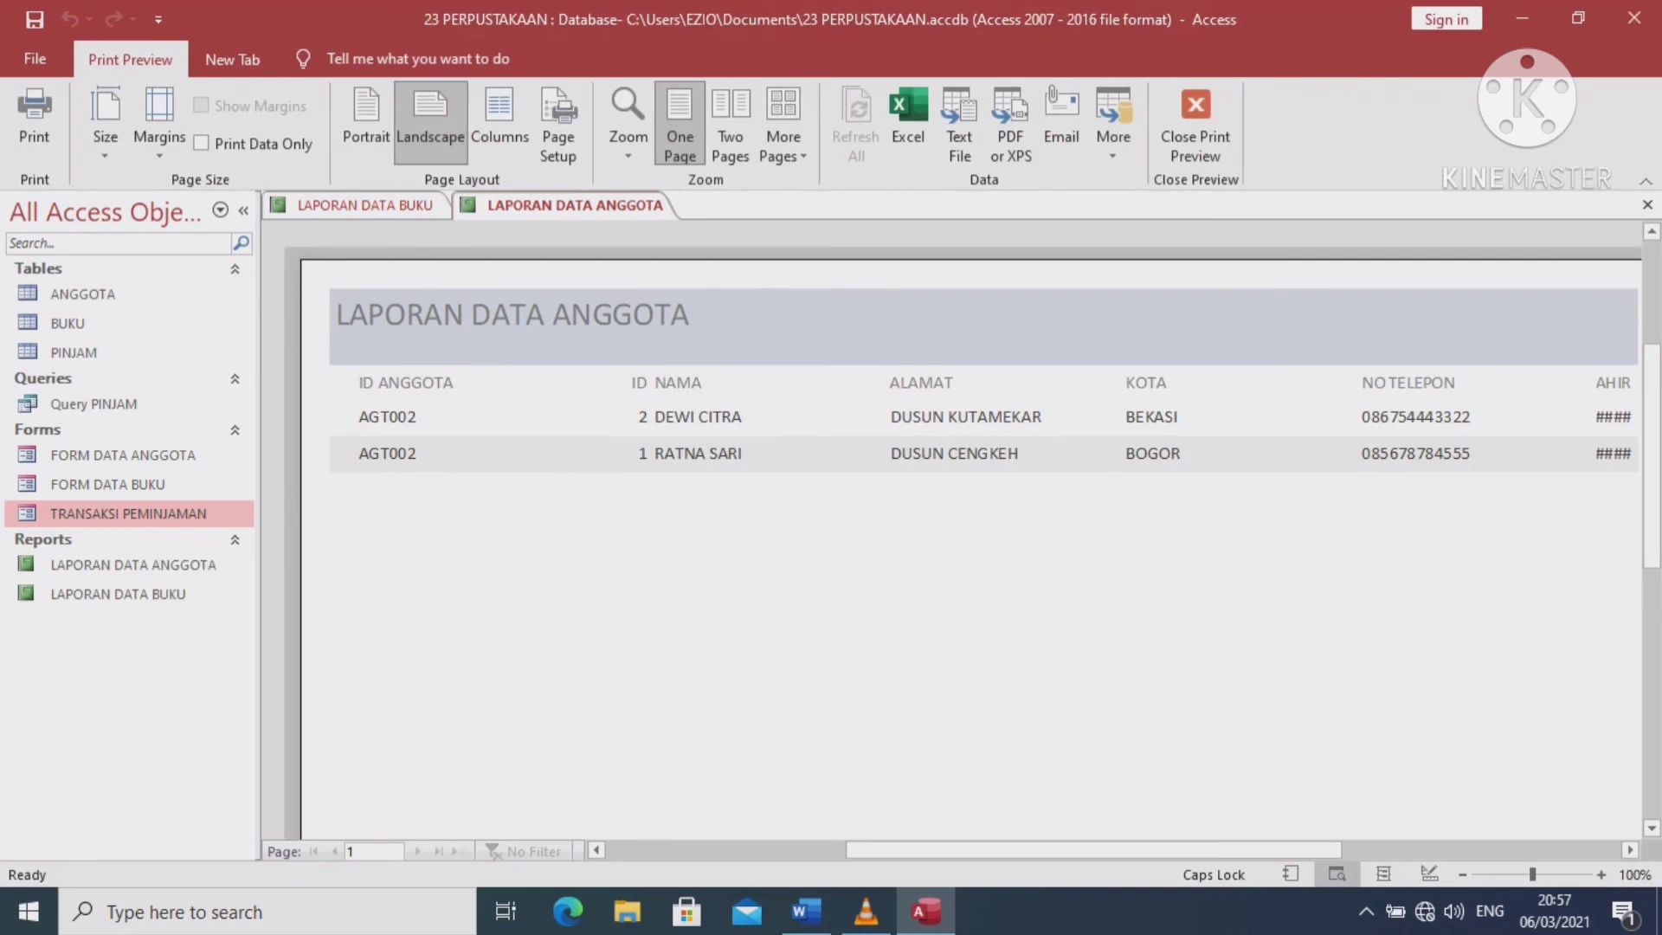
# Open both reports in Design View and copy LAPORAN DATA BUKU's subtitle label
pyautogui.click(1195, 126)
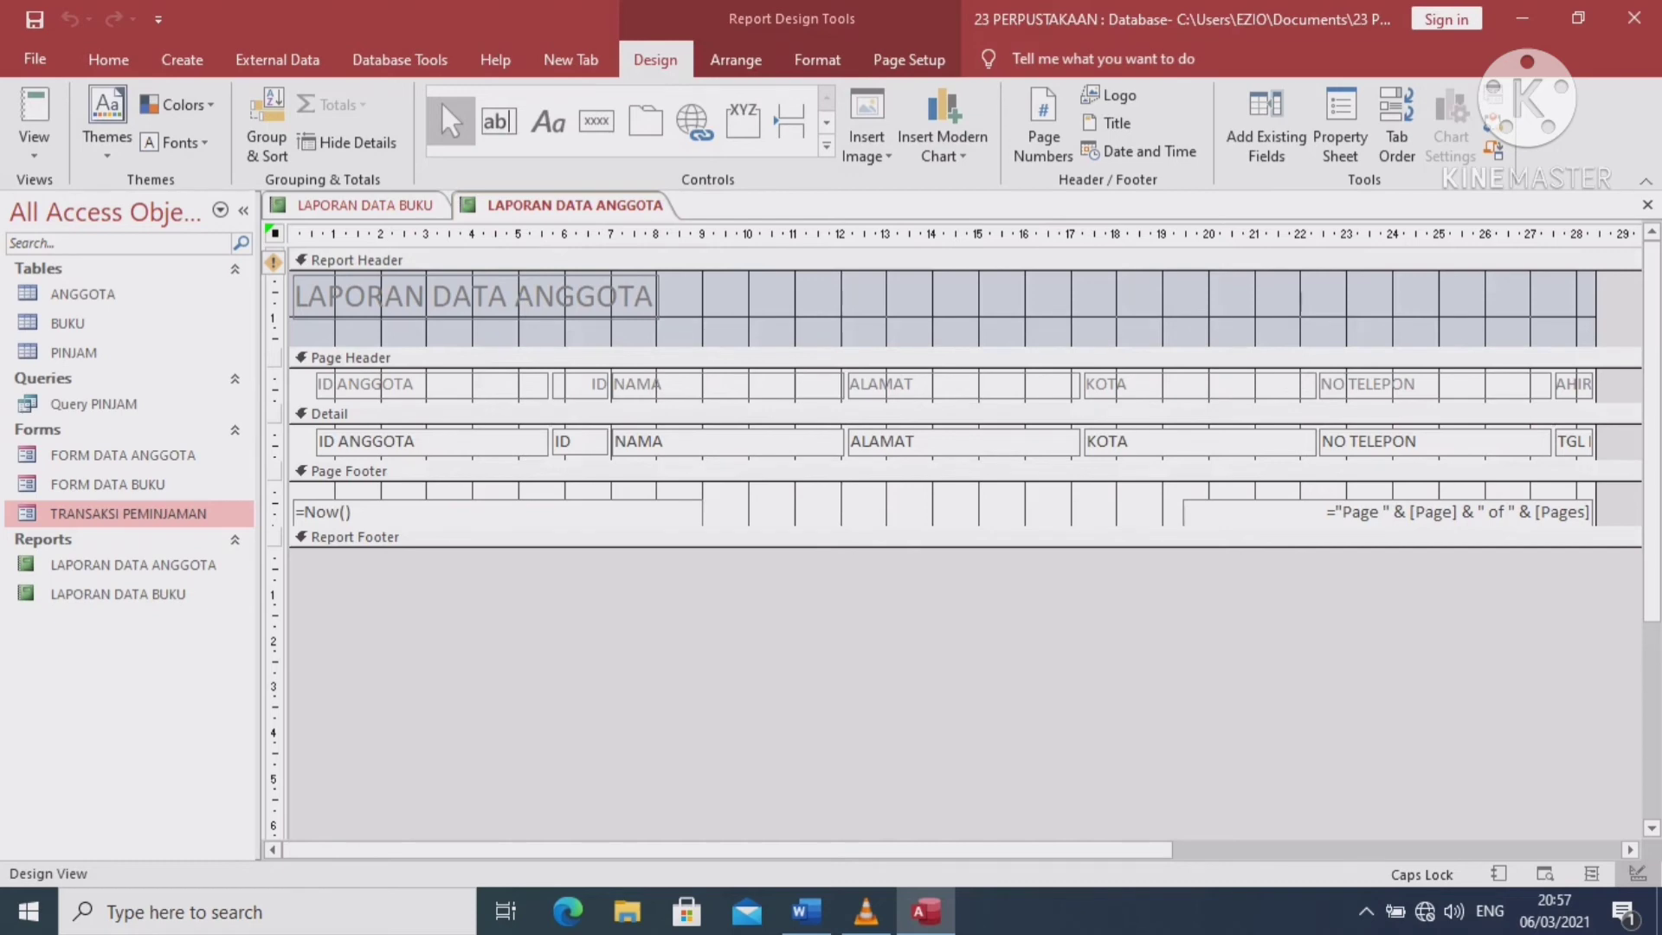
pyautogui.click(118, 594)
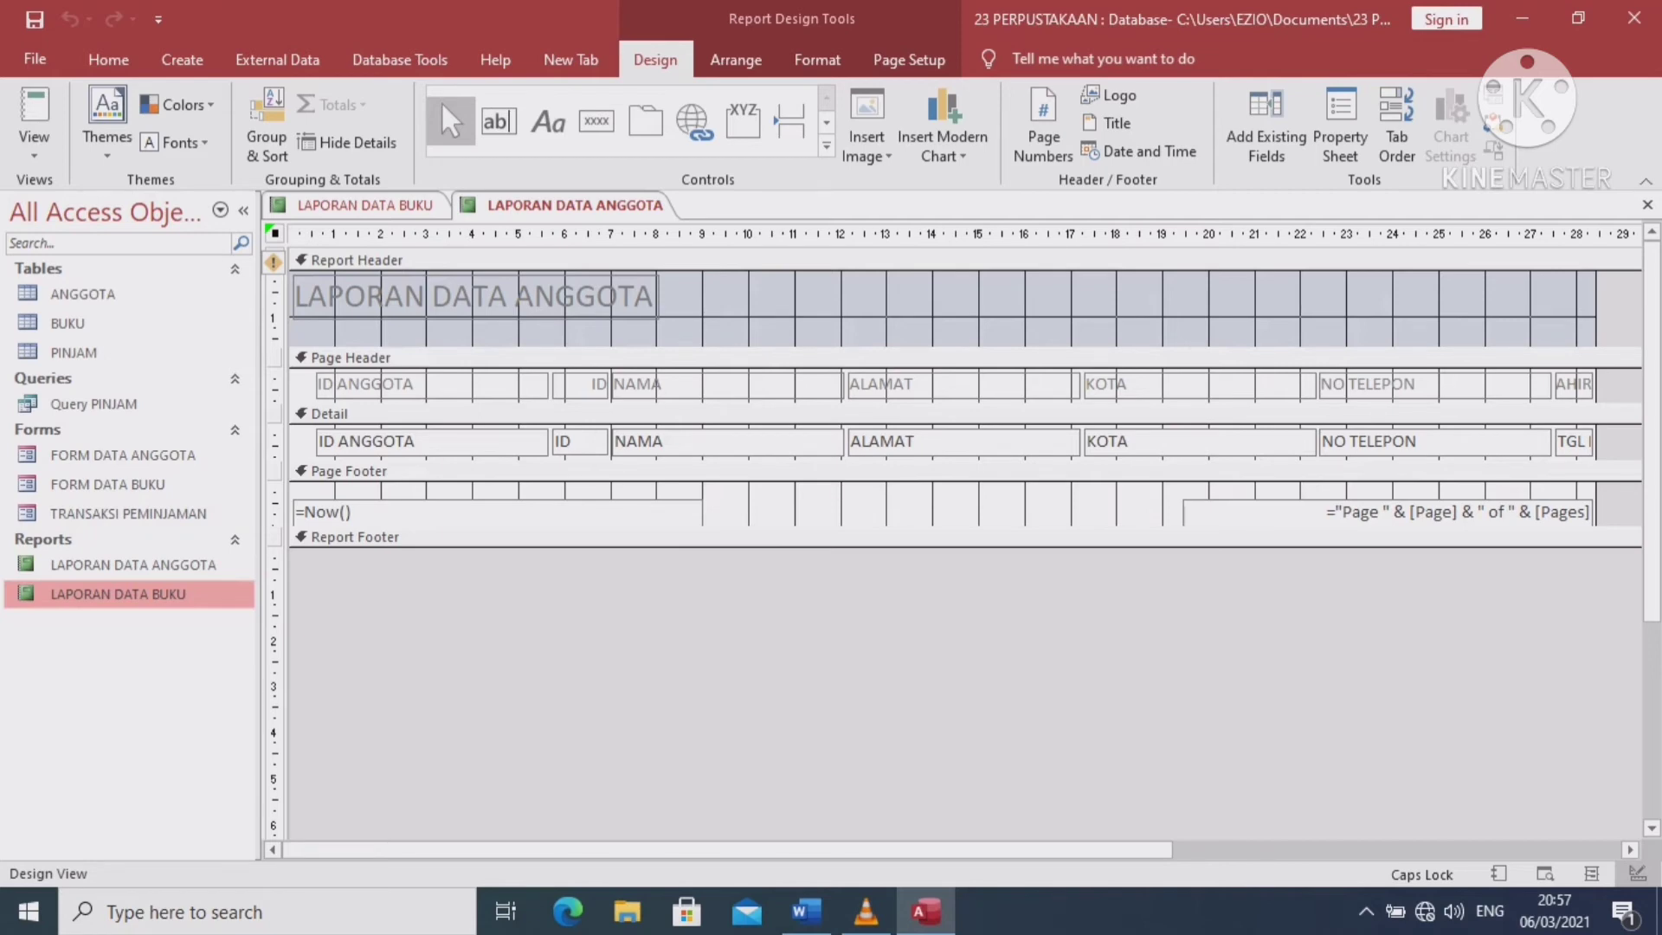
pyautogui.press('Return')
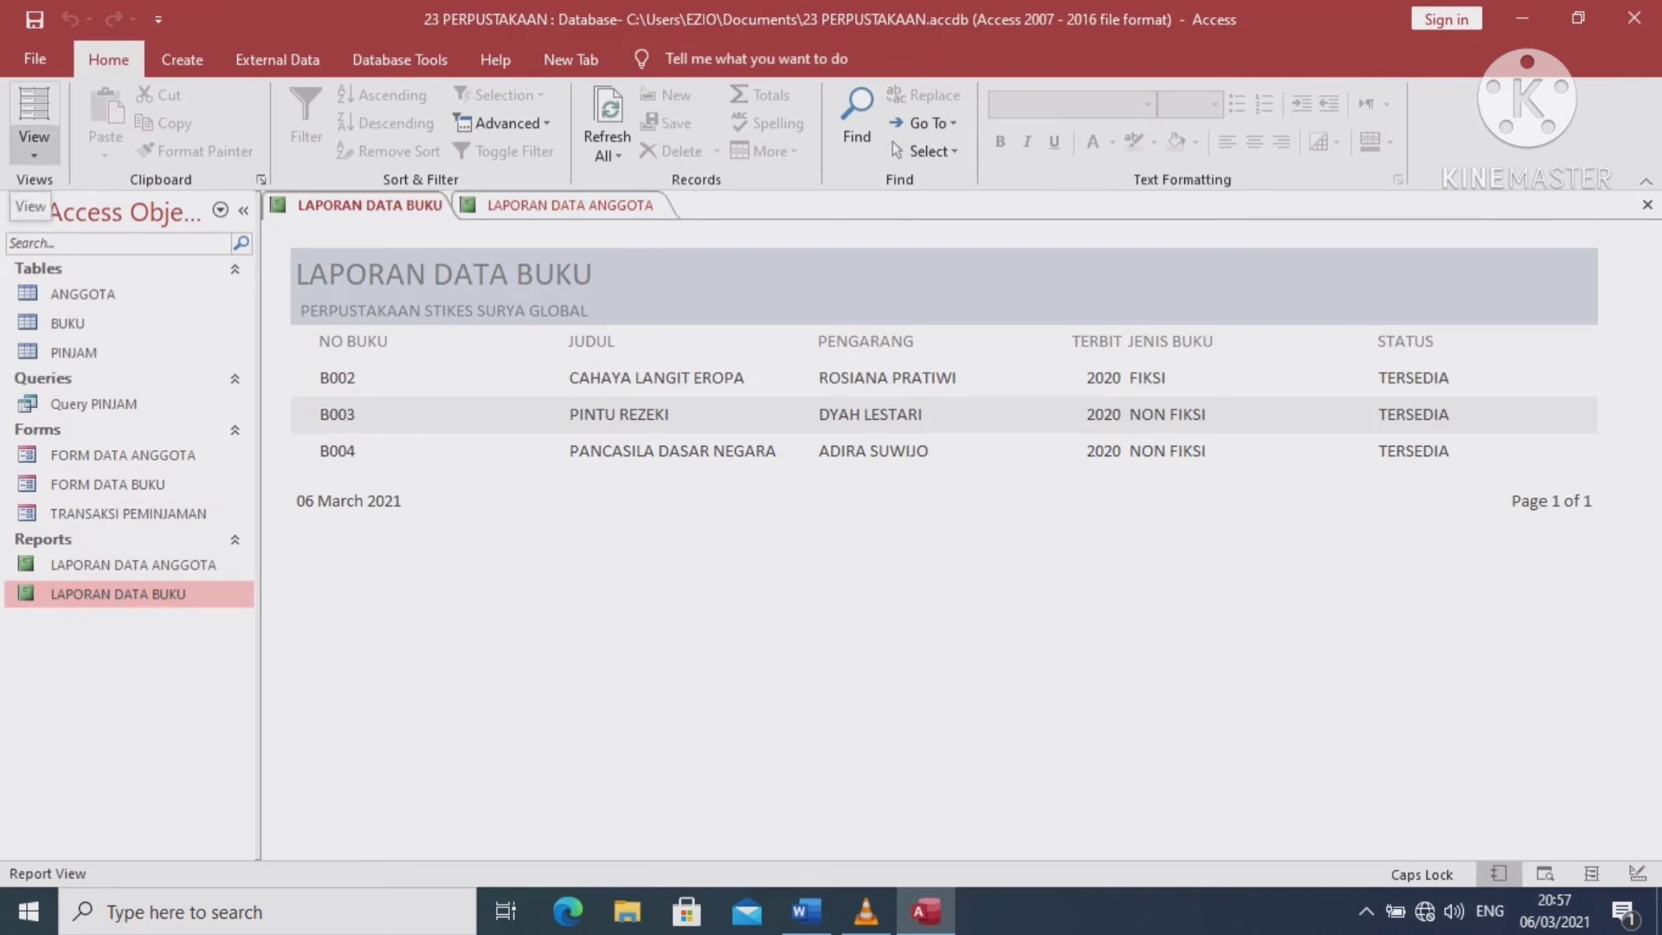
pyautogui.click(33, 145)
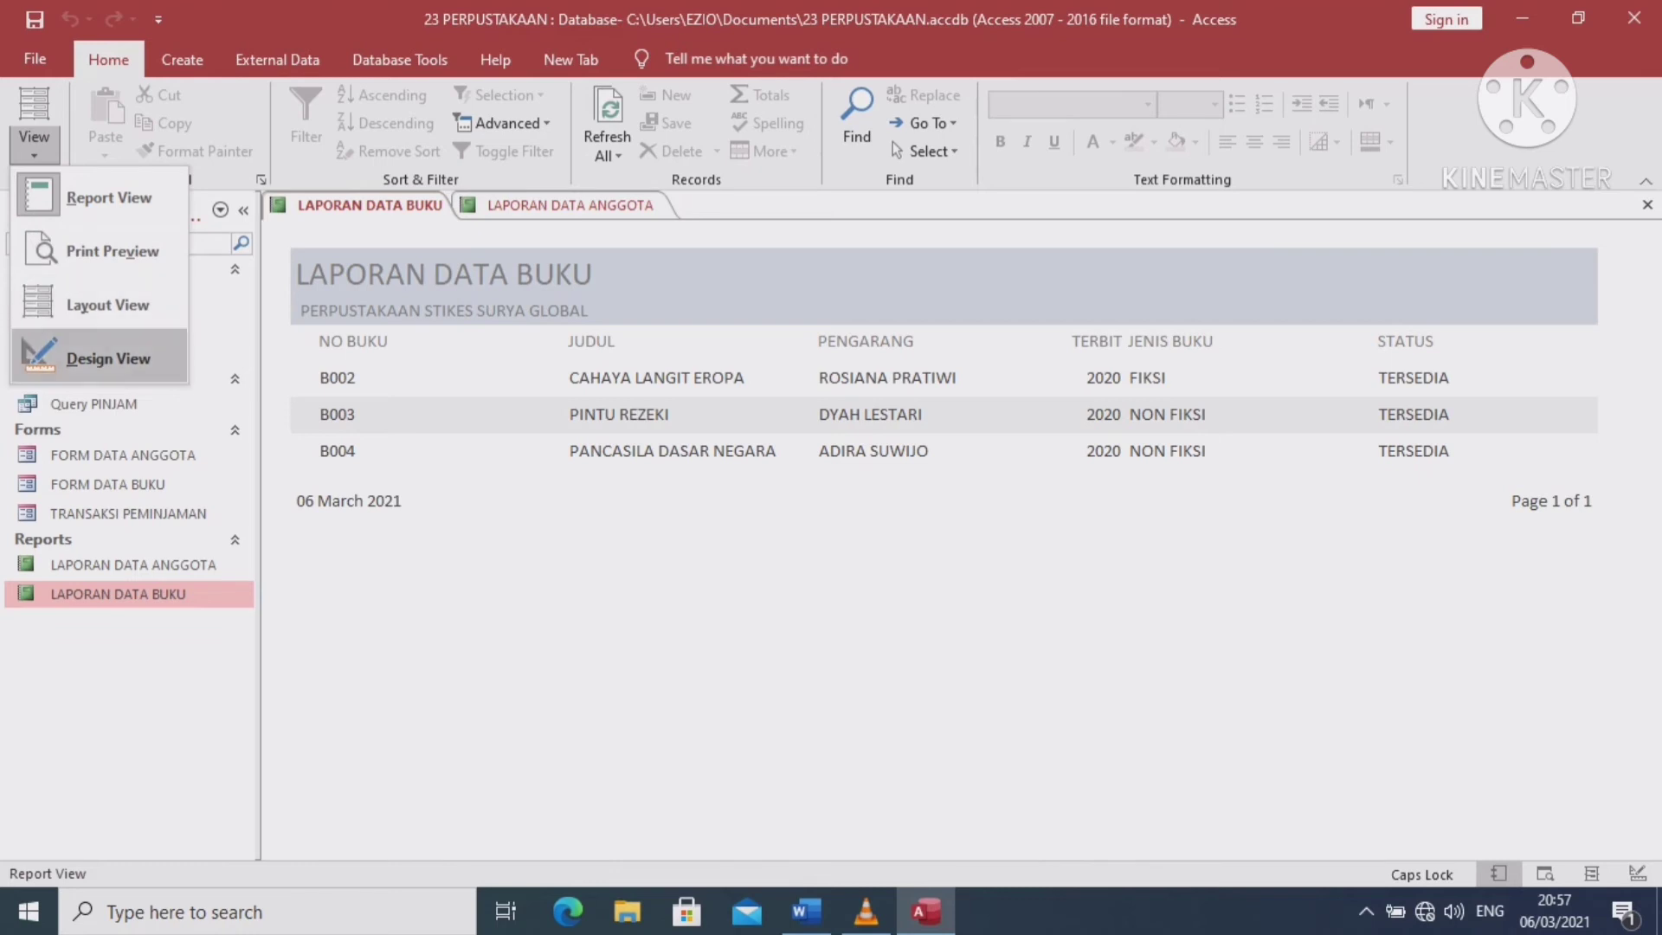
pyautogui.click(108, 357)
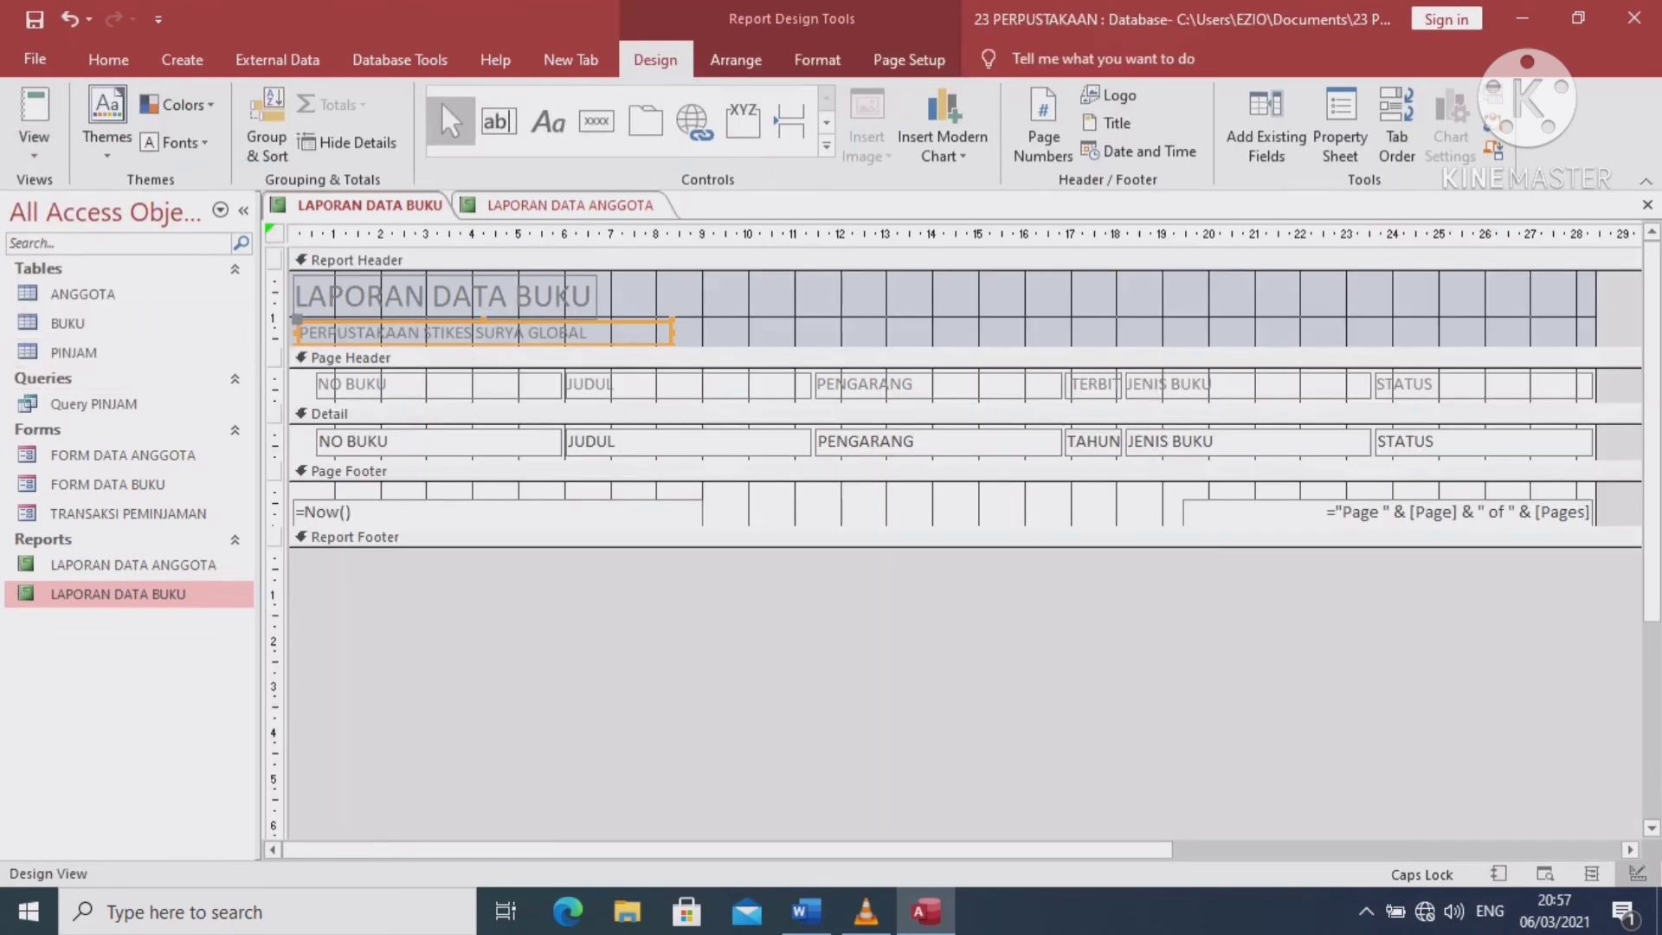
pyautogui.moveTo(295, 319); pyautogui.dragTo(627, 333)
pyautogui.rightClick(618, 332)
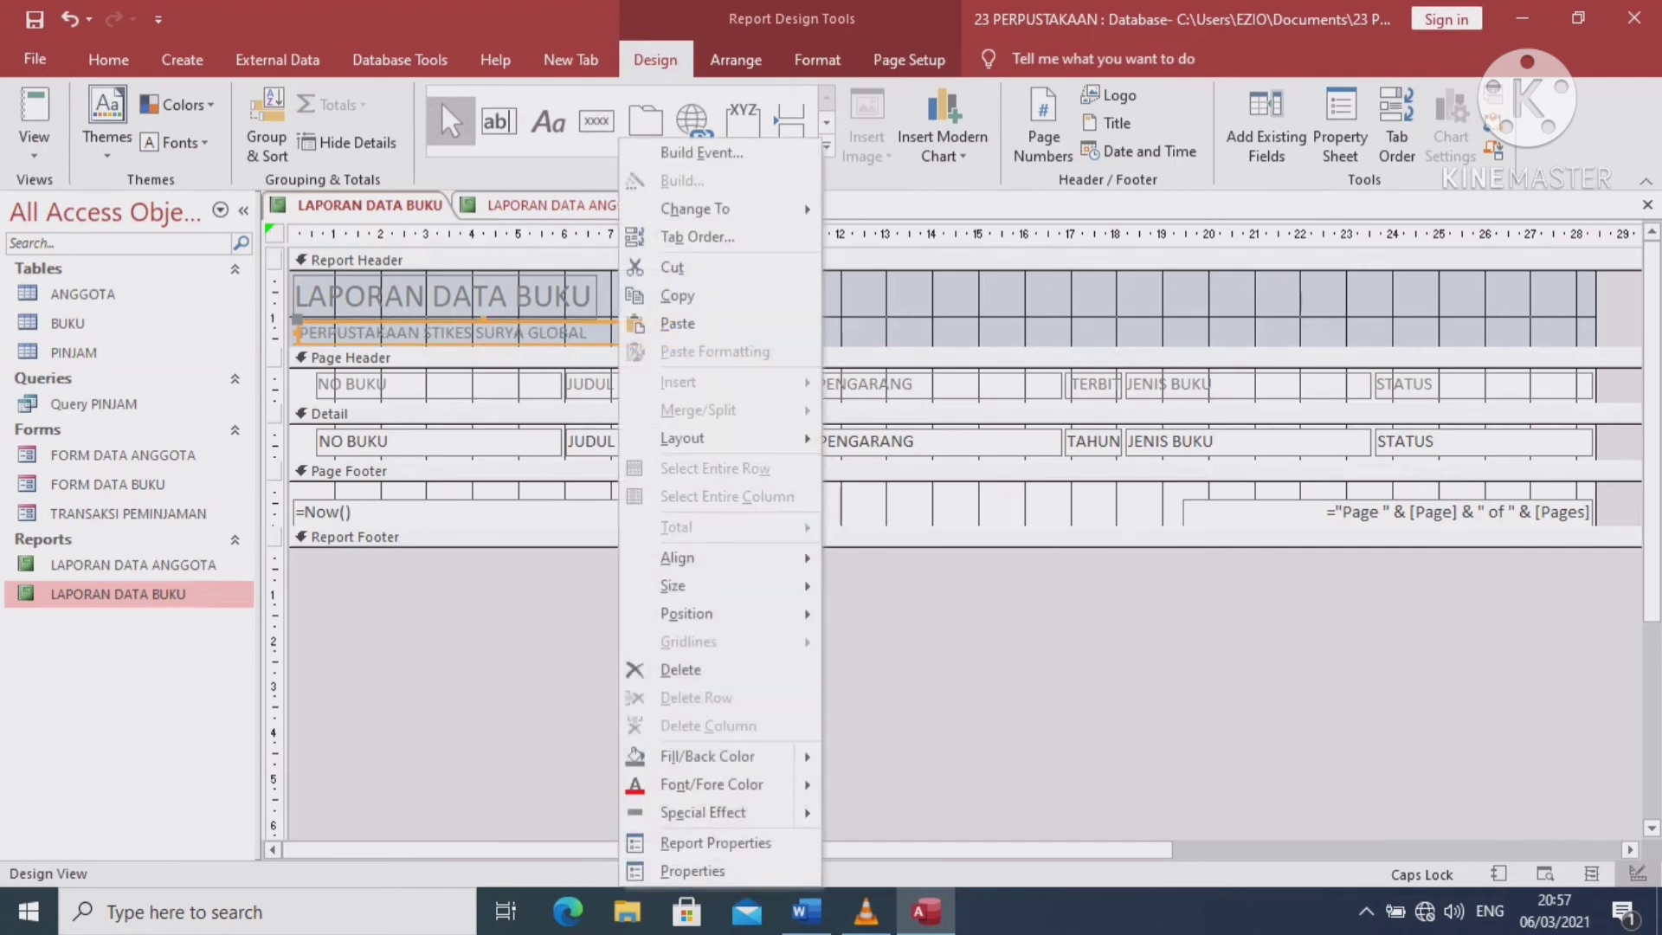
pyautogui.click(676, 295)
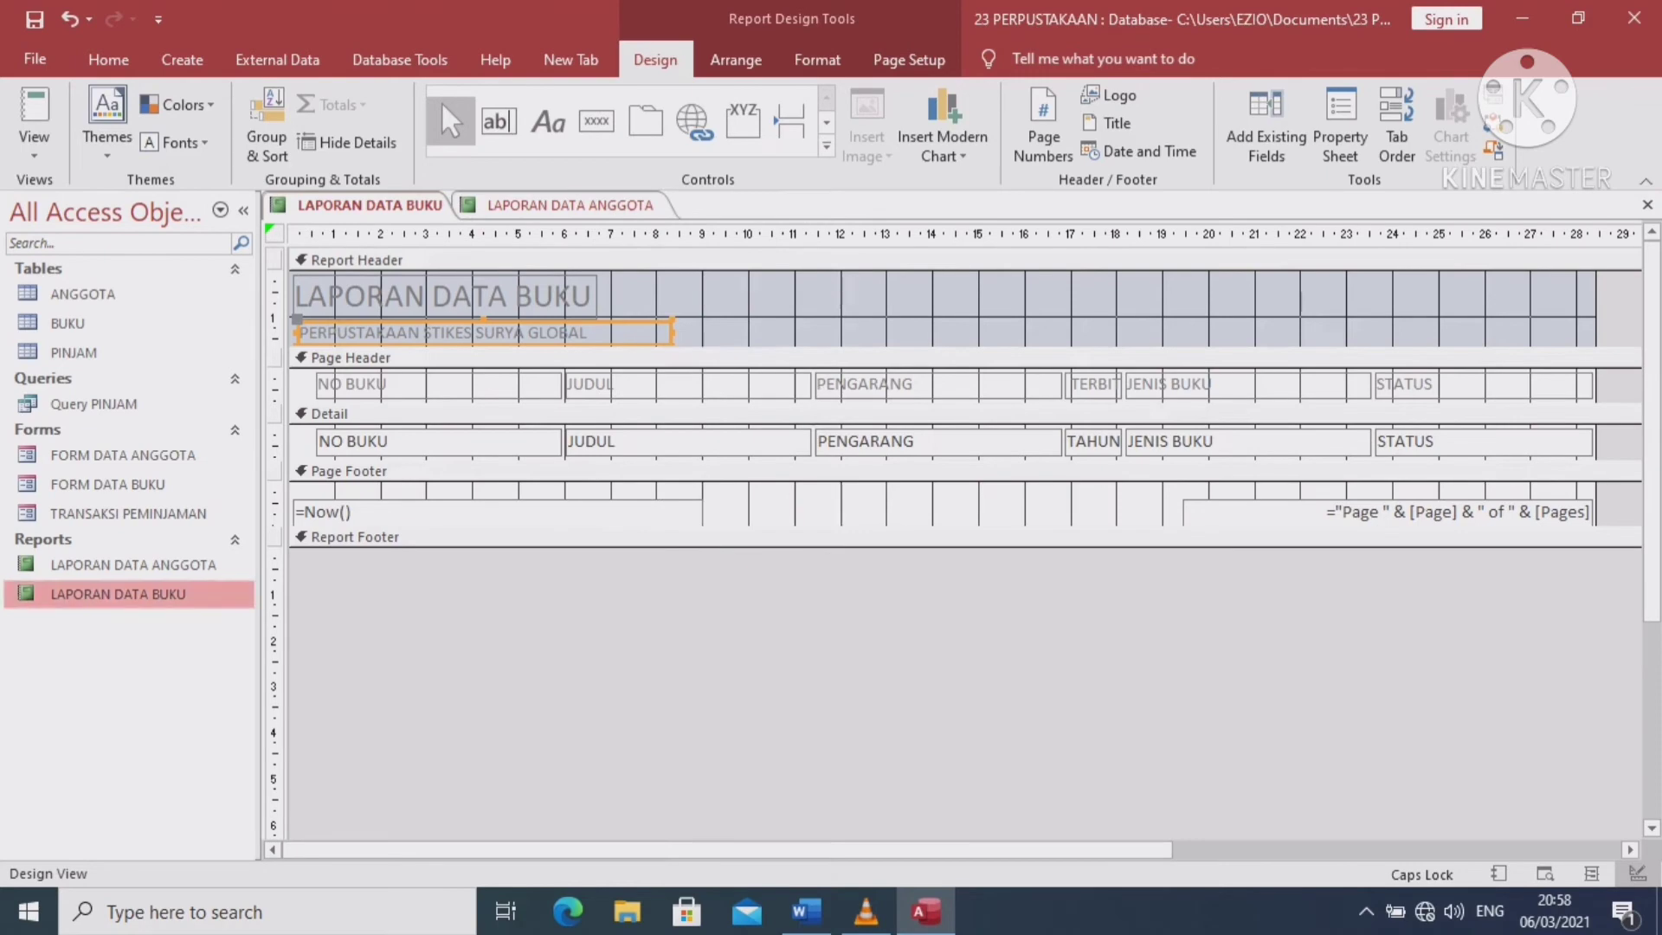
# Paste the subtitle into LAPORAN DATA ANGGOTA's header, place it under the title, and view it
pyautogui.doubleClick(133, 565)
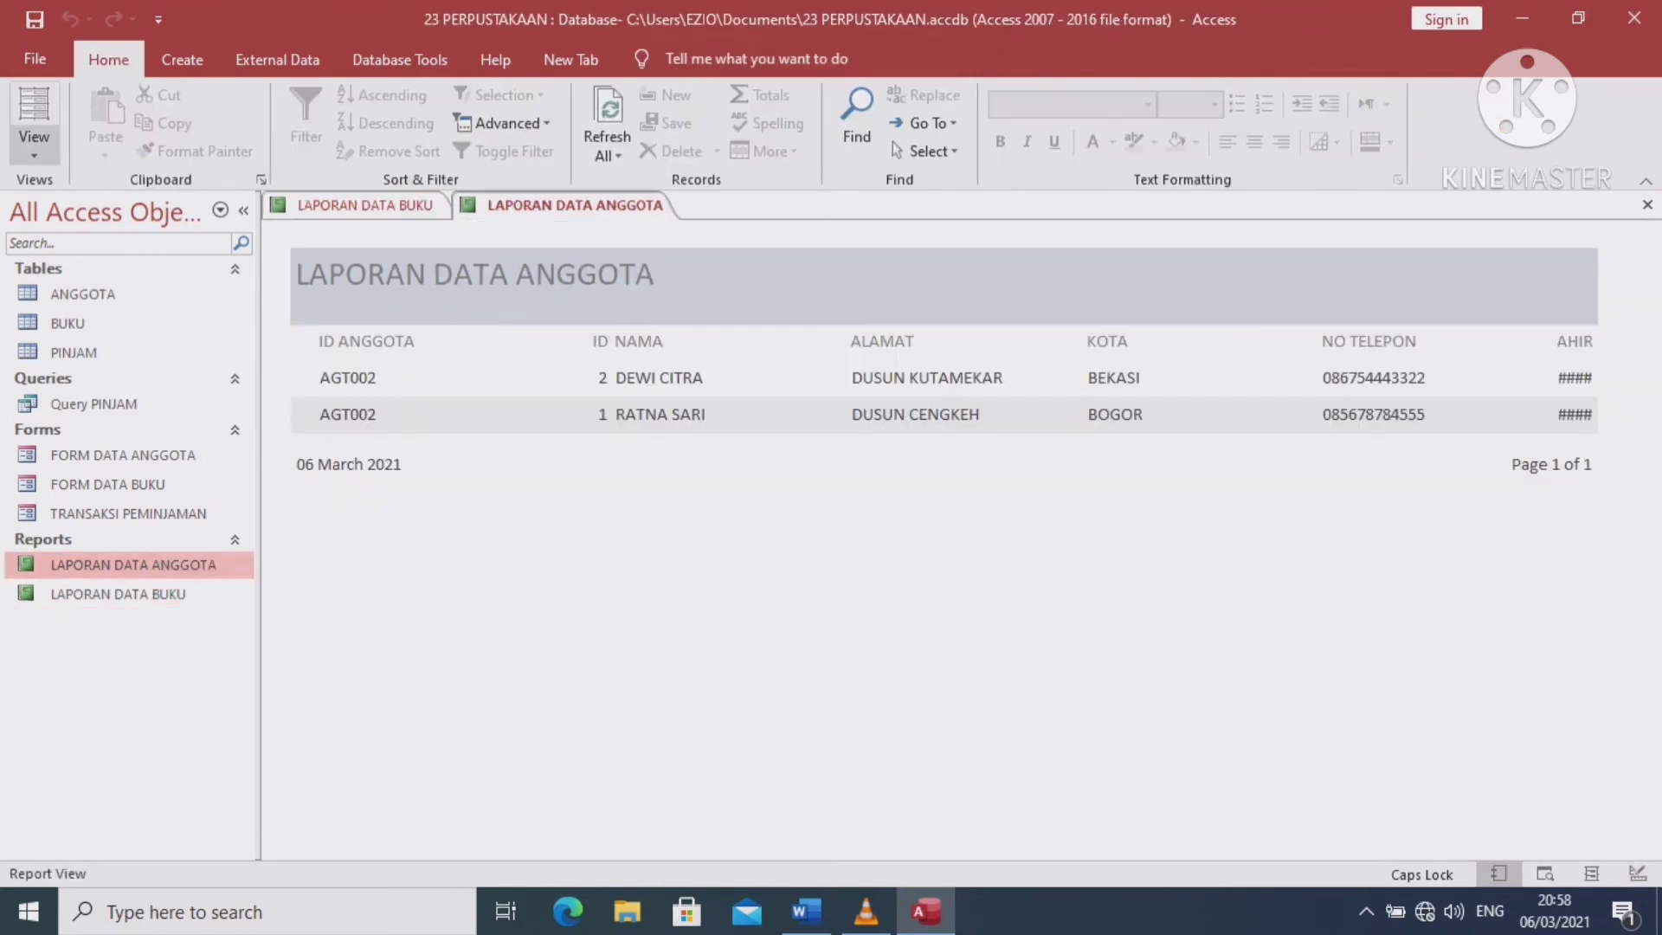
pyautogui.click(34, 143)
pyautogui.click(108, 357)
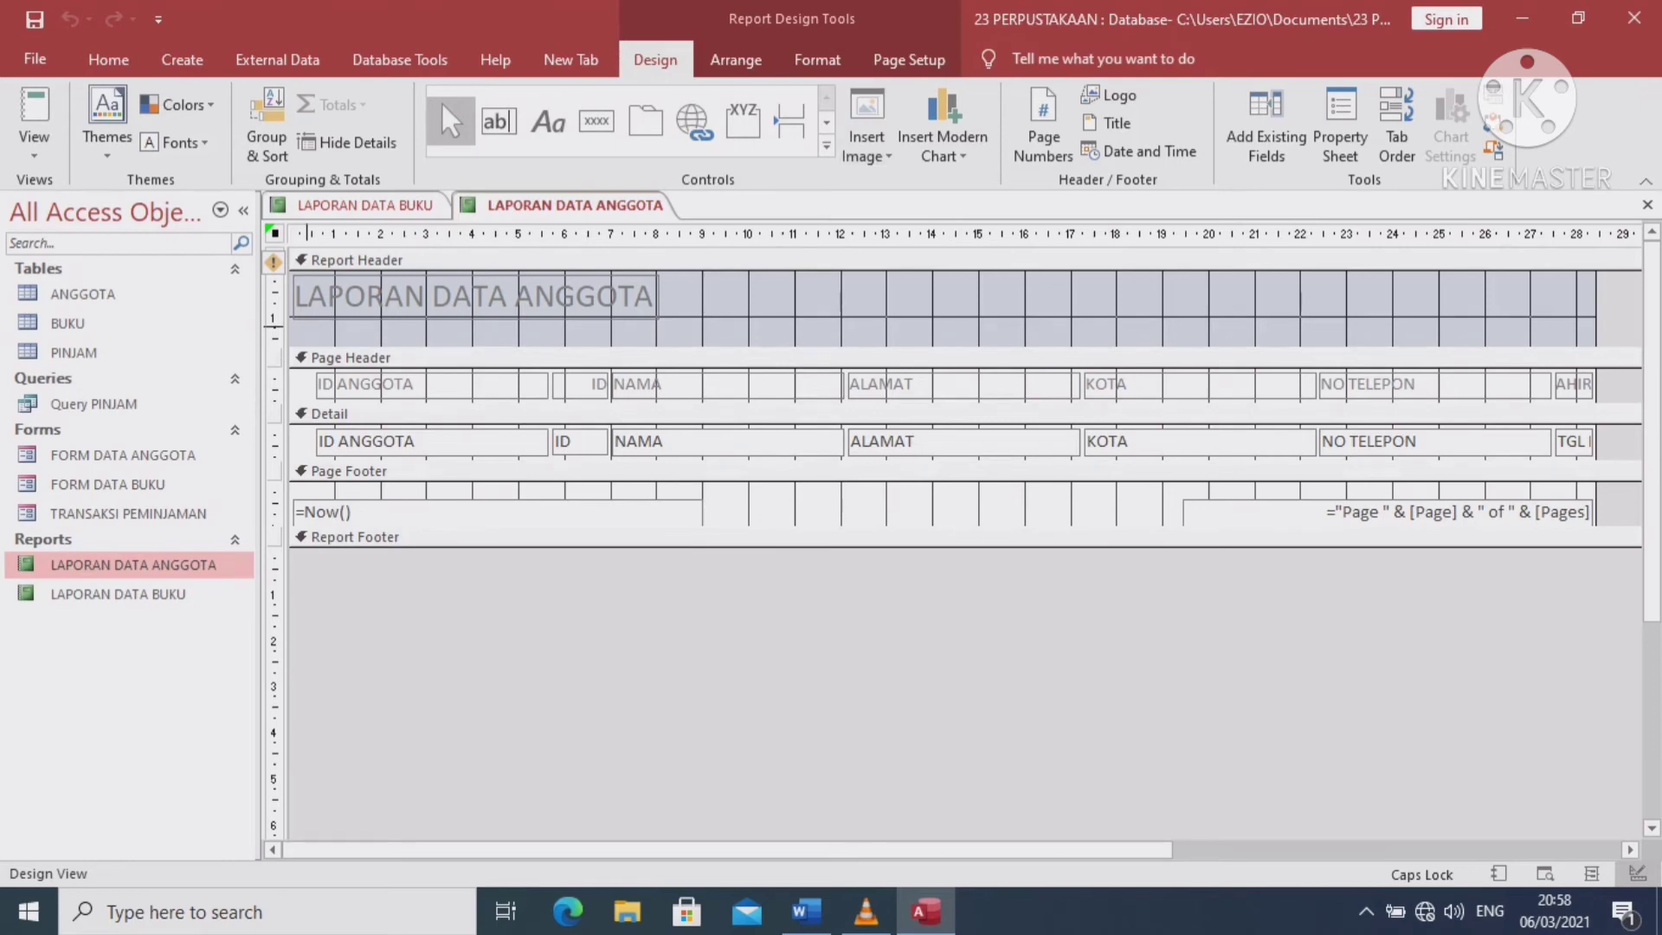
pyautogui.rightClick(308, 329)
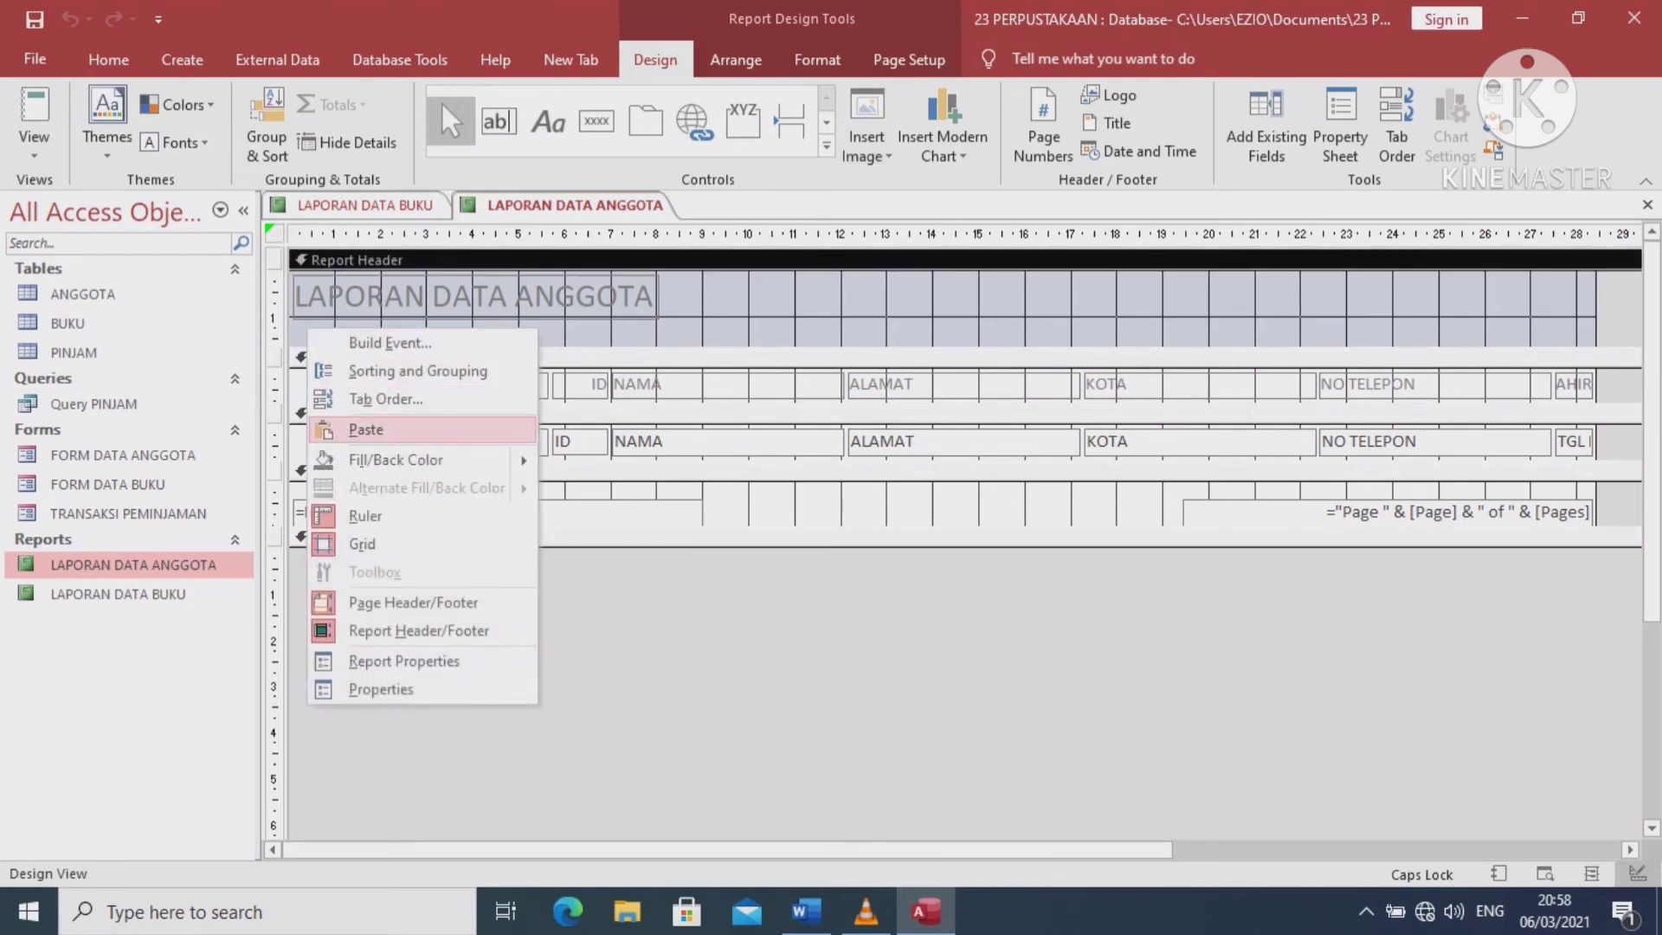
pyautogui.click(367, 430)
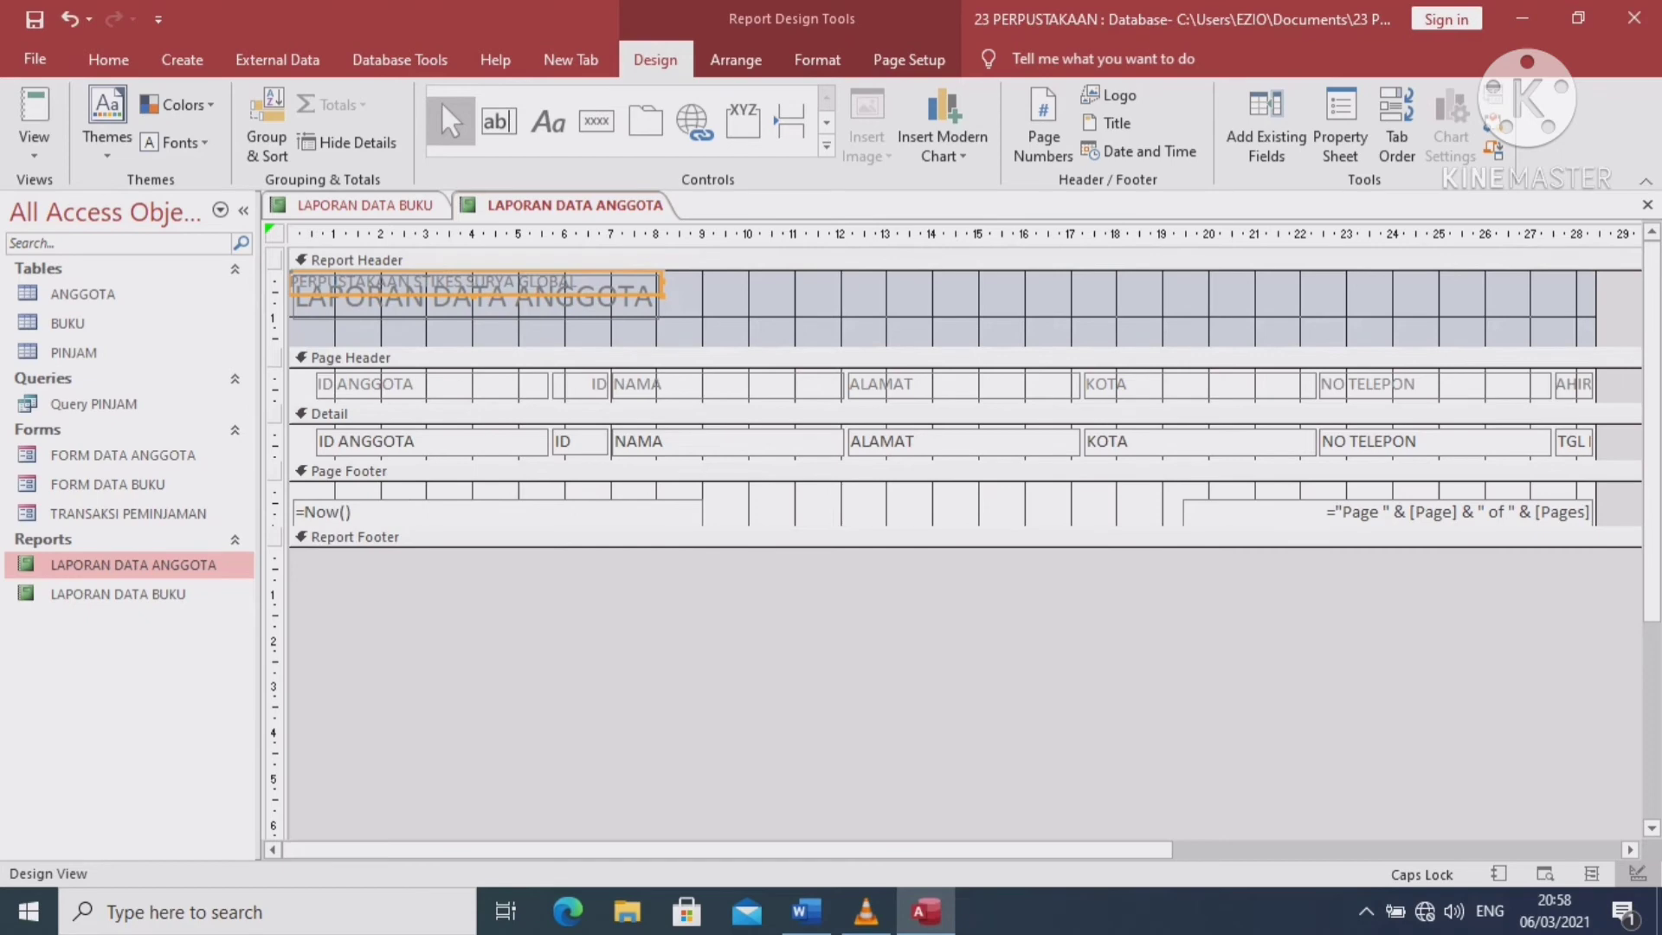
pyautogui.click(318, 282)
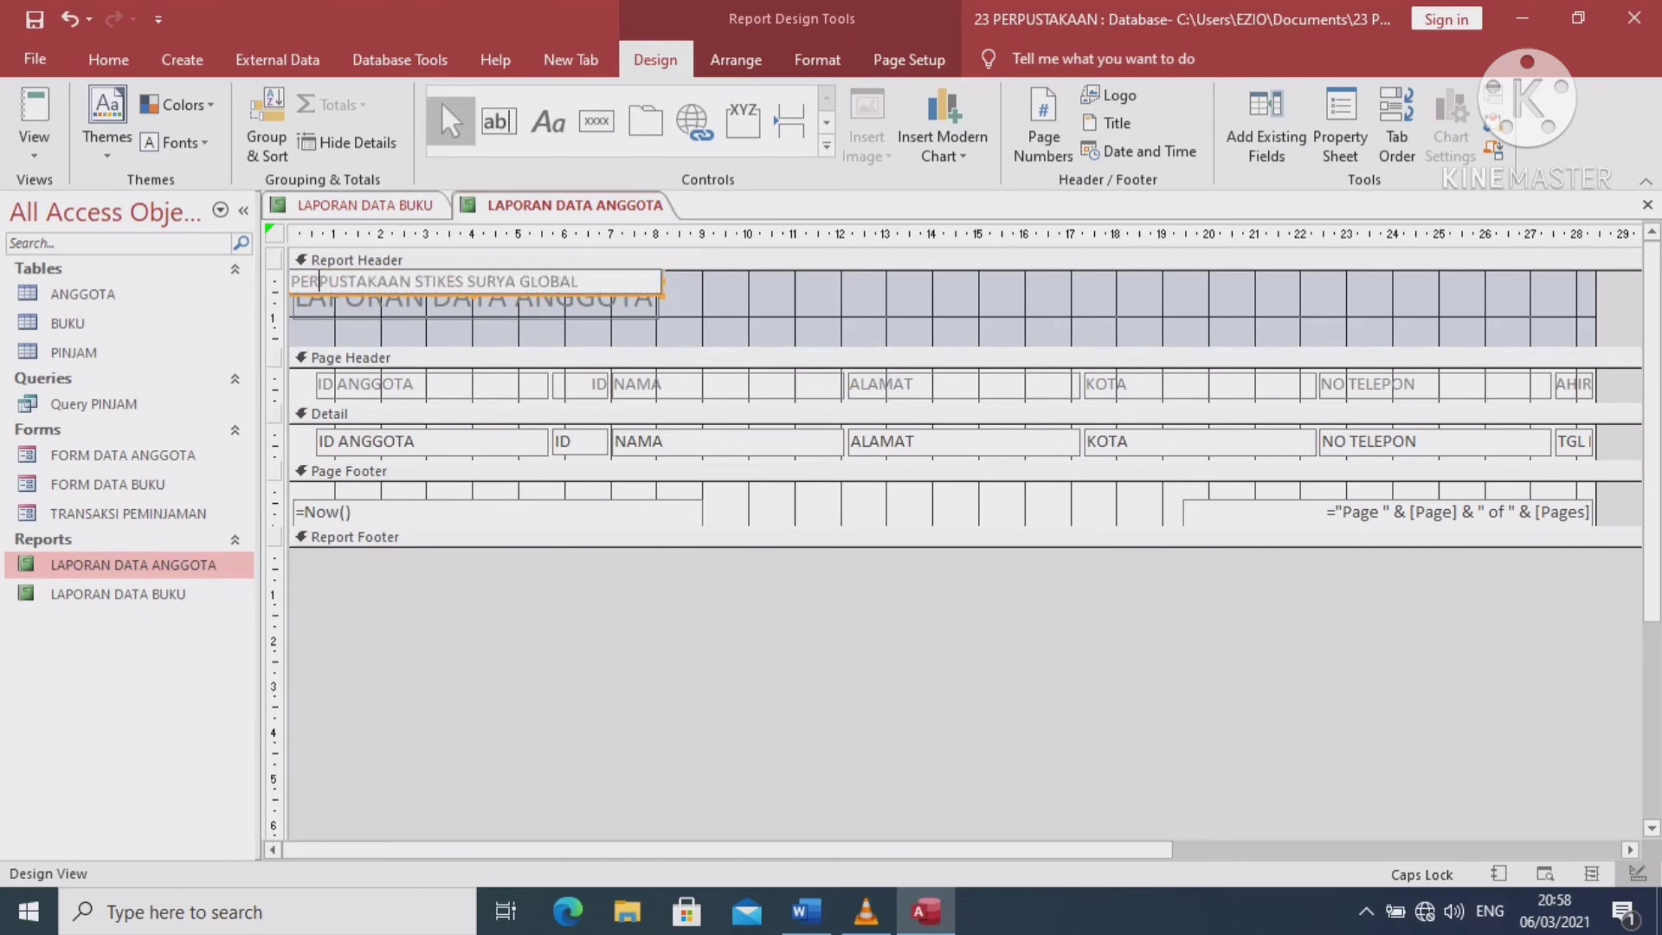
pyautogui.moveTo(318, 283); pyautogui.dragTo(580, 283)
pyautogui.click(606, 356)
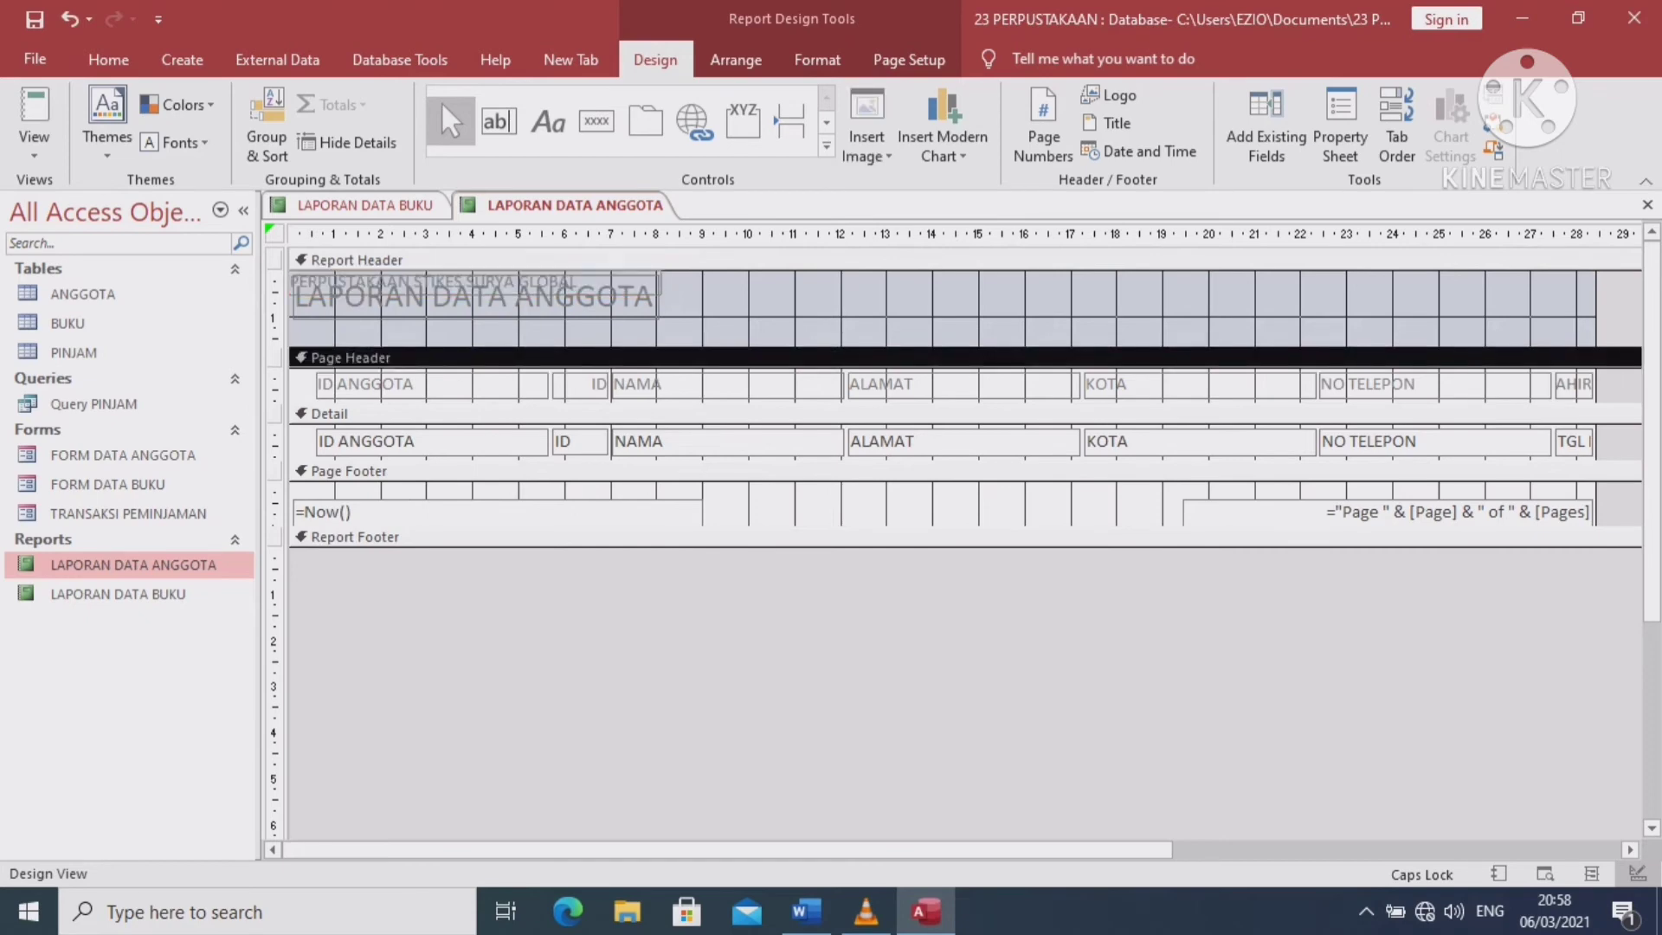
pyautogui.click(433, 282)
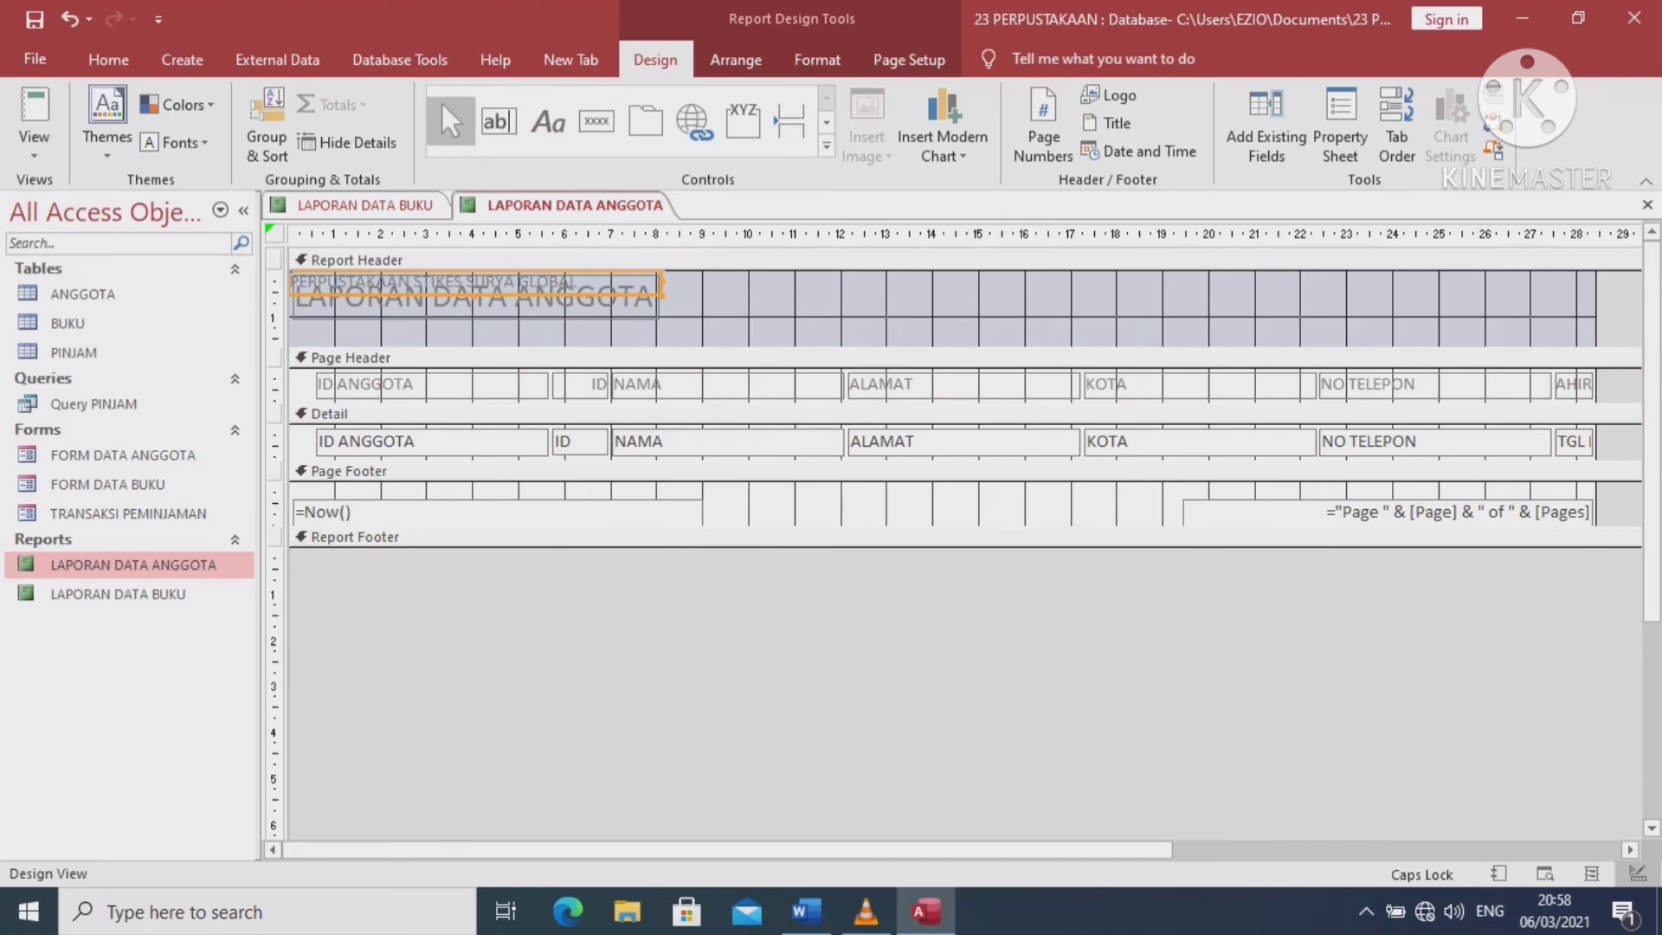
pyautogui.moveTo(432, 294); pyautogui.dragTo(436, 339)
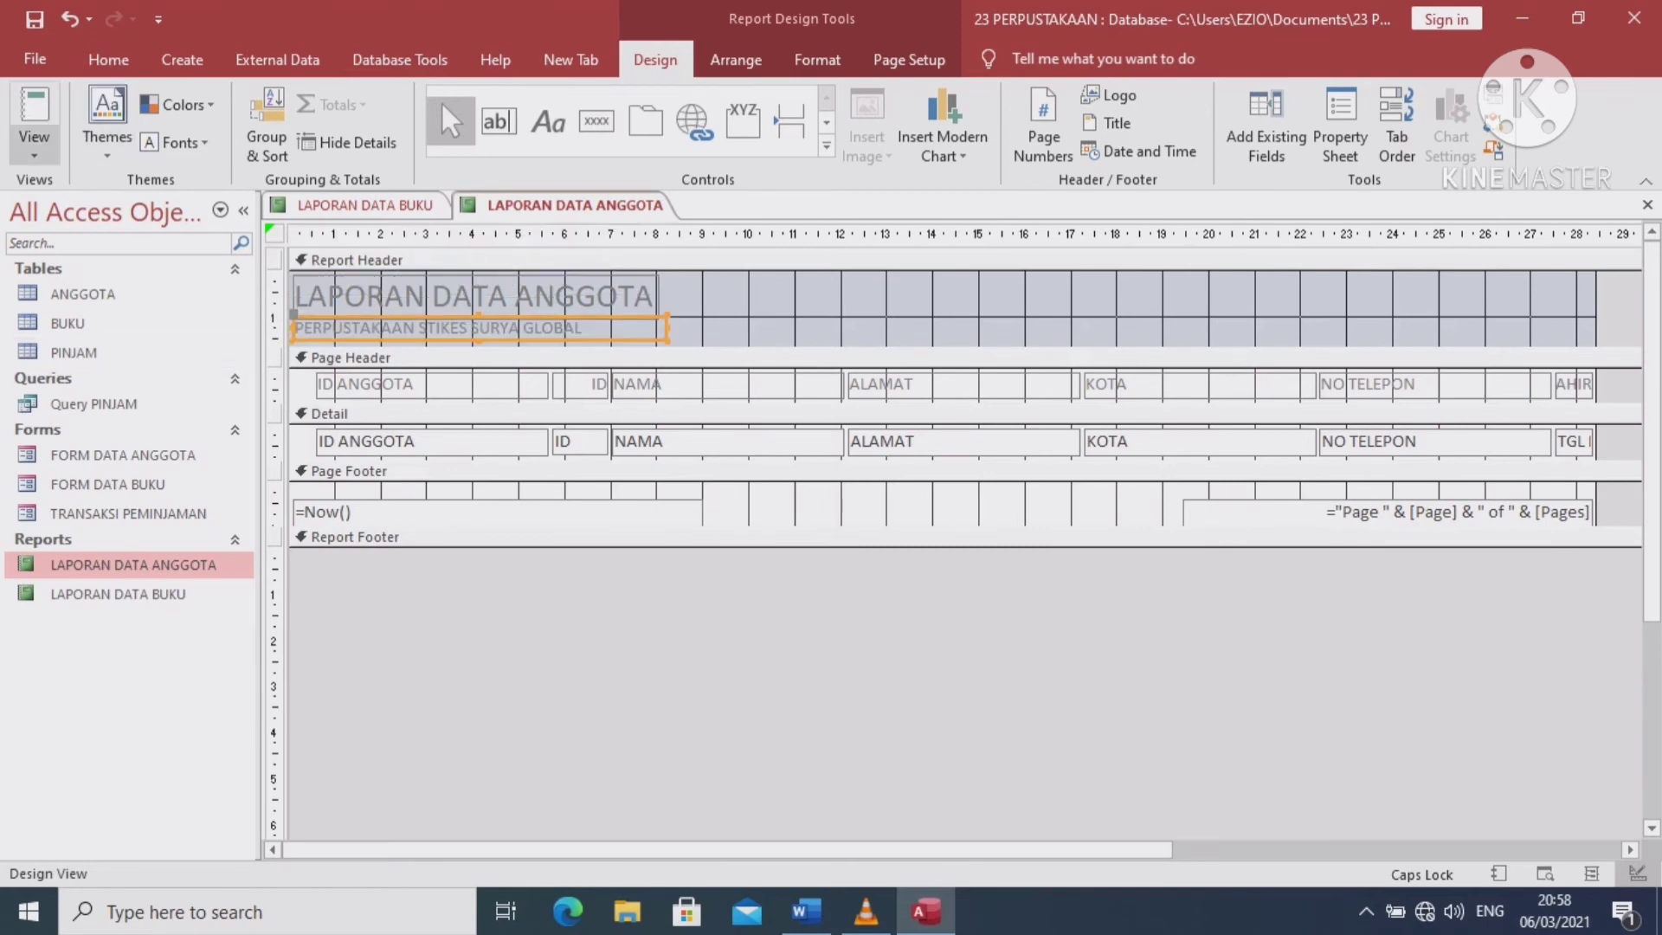
pyautogui.click(34, 149)
pyautogui.click(108, 197)
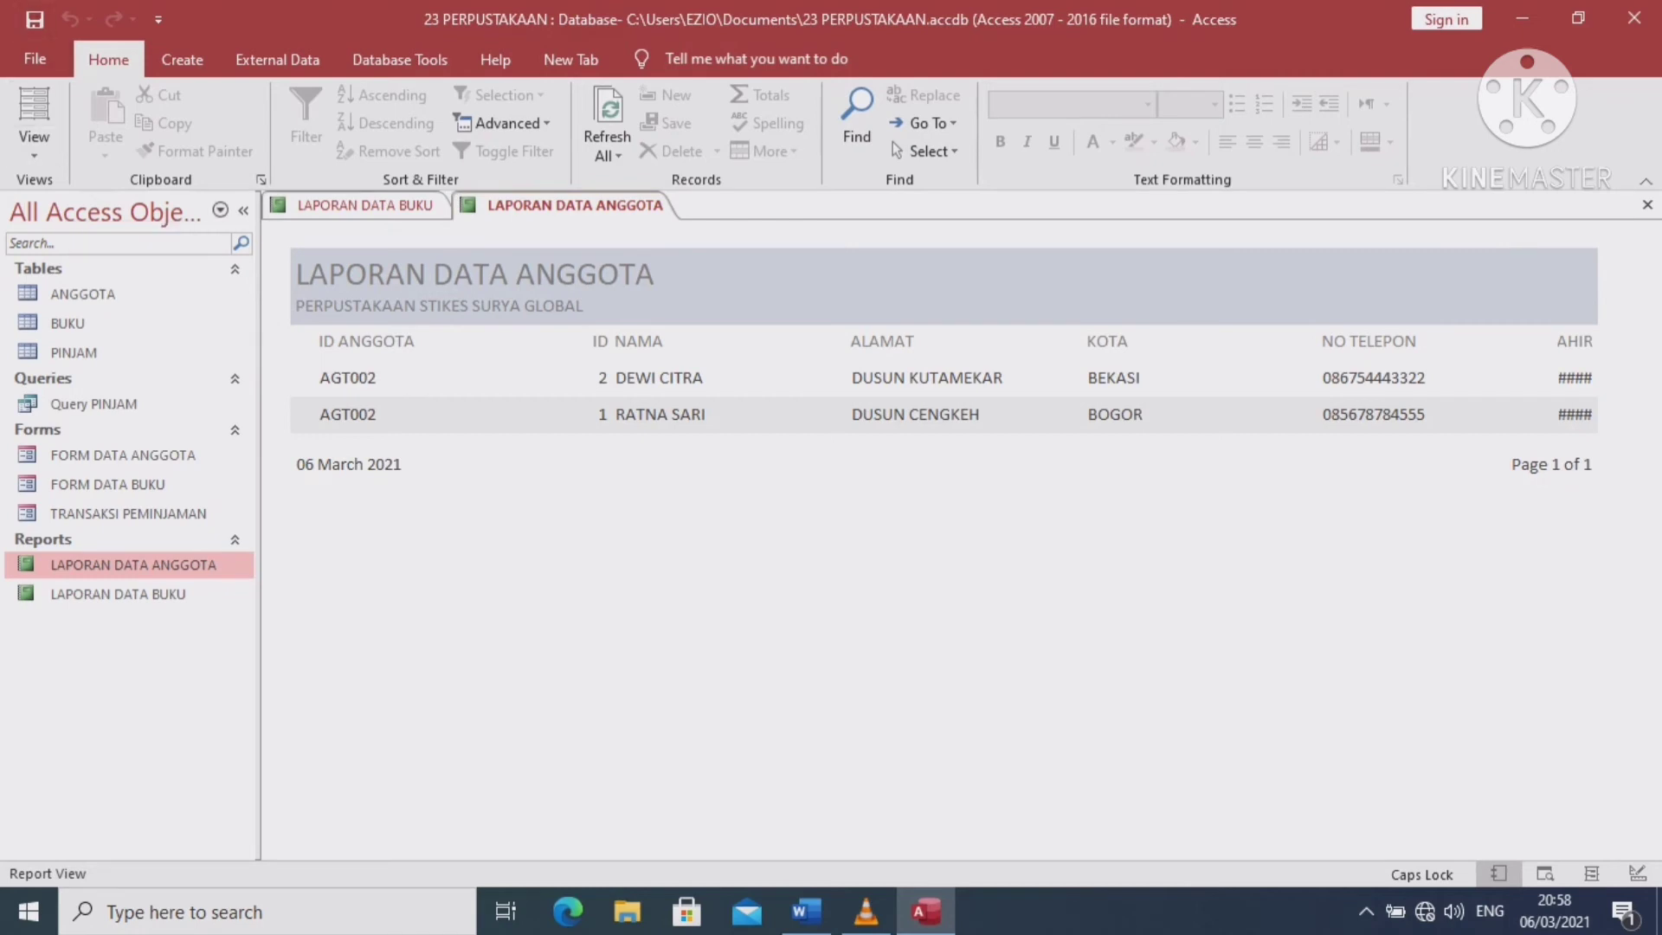
# Bring LAPORAN DATA BUKU forward and show it in Report View
pyautogui.click(368, 206)
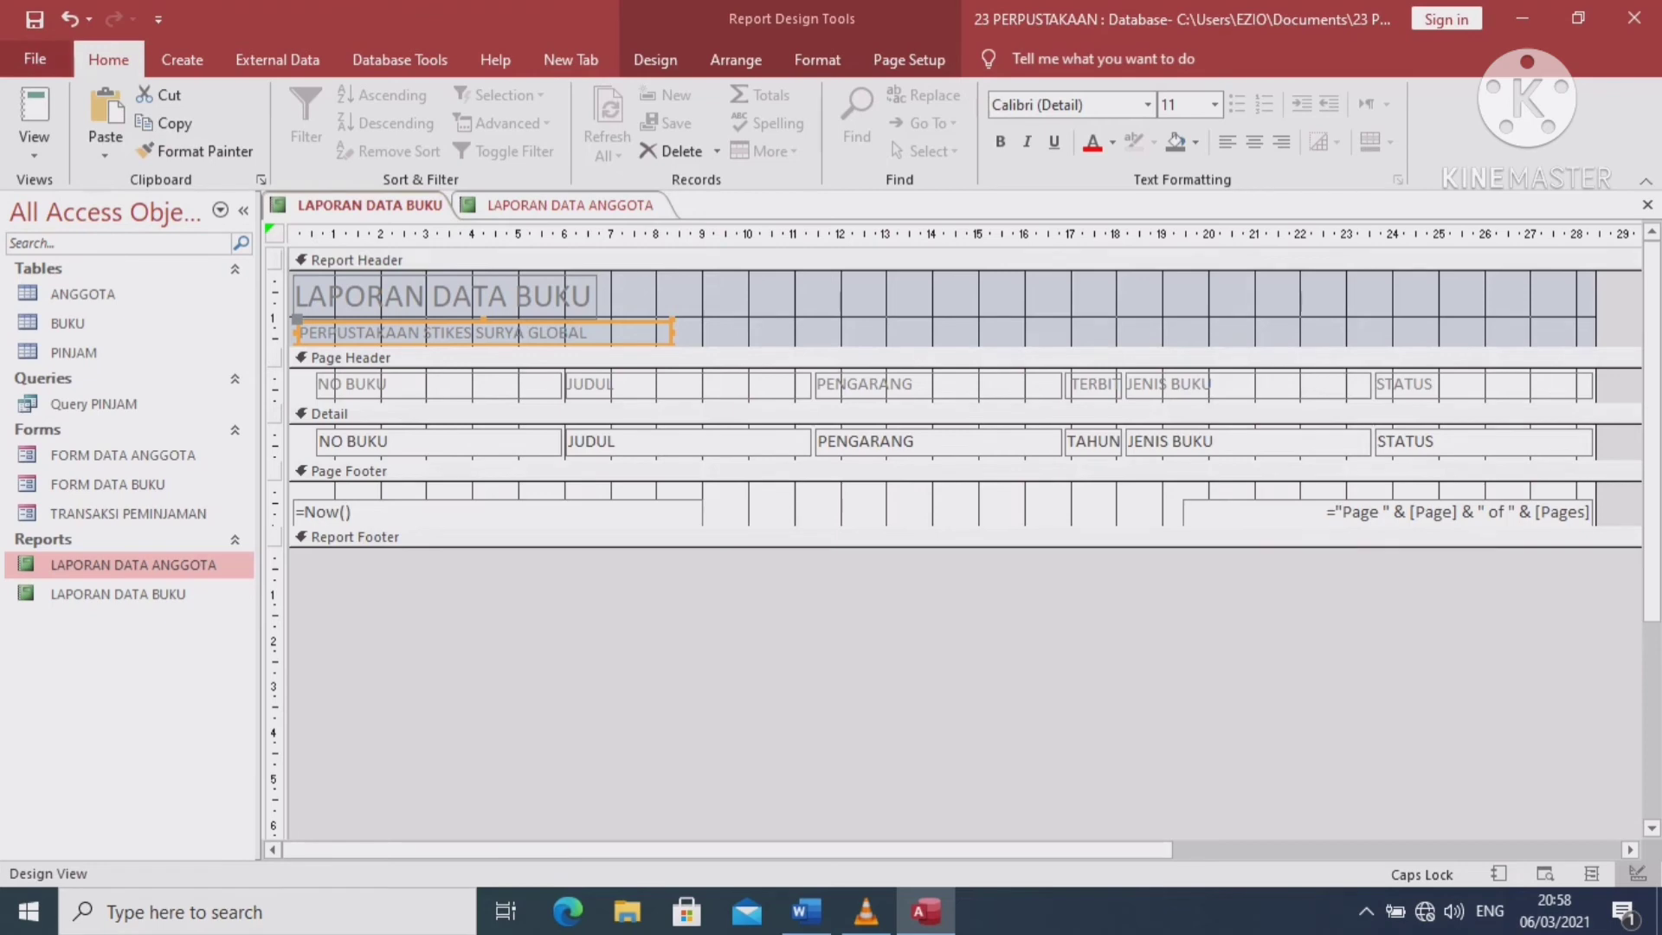
pyautogui.click(35, 143)
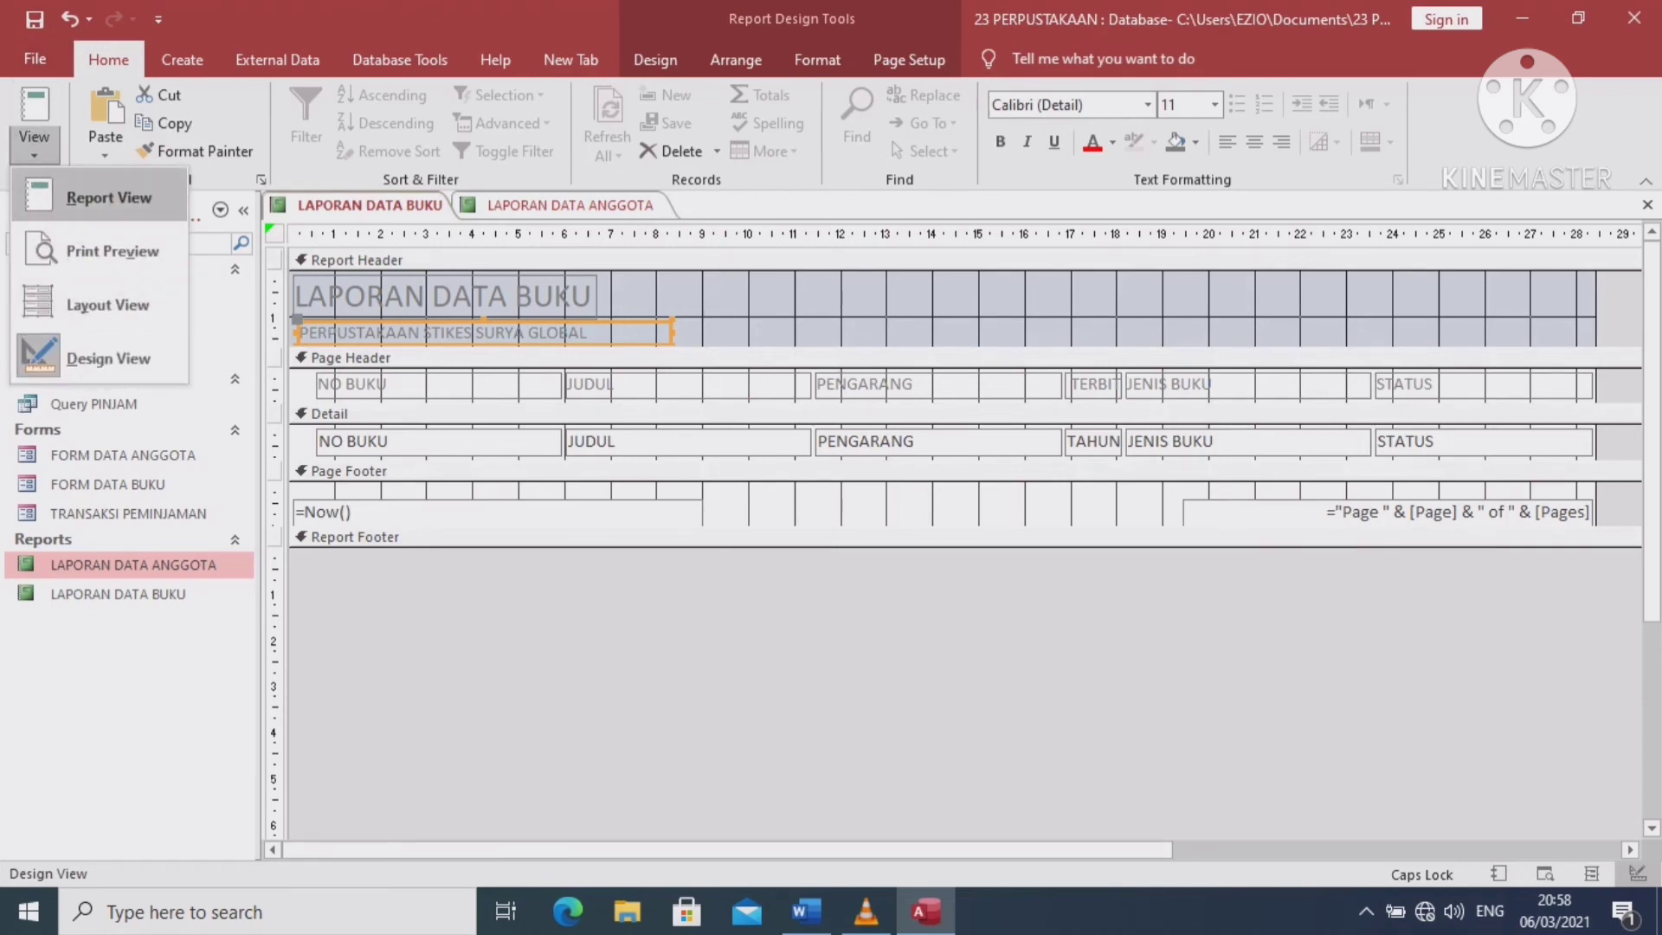
pyautogui.click(108, 197)
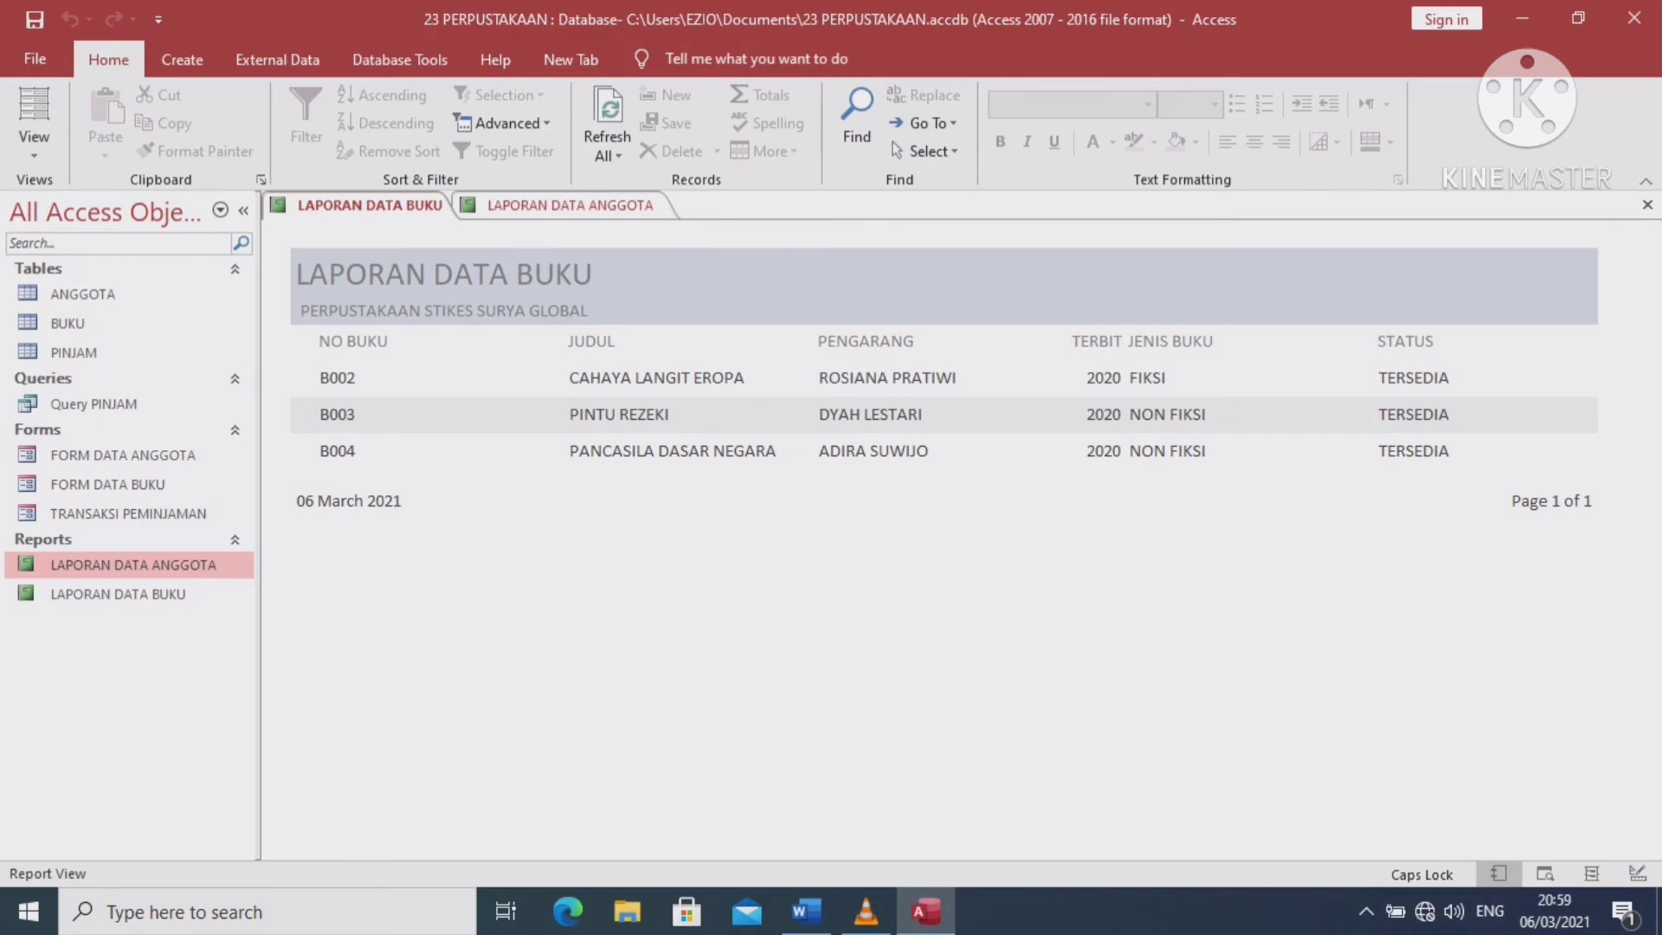
pyautogui.click(182, 58)
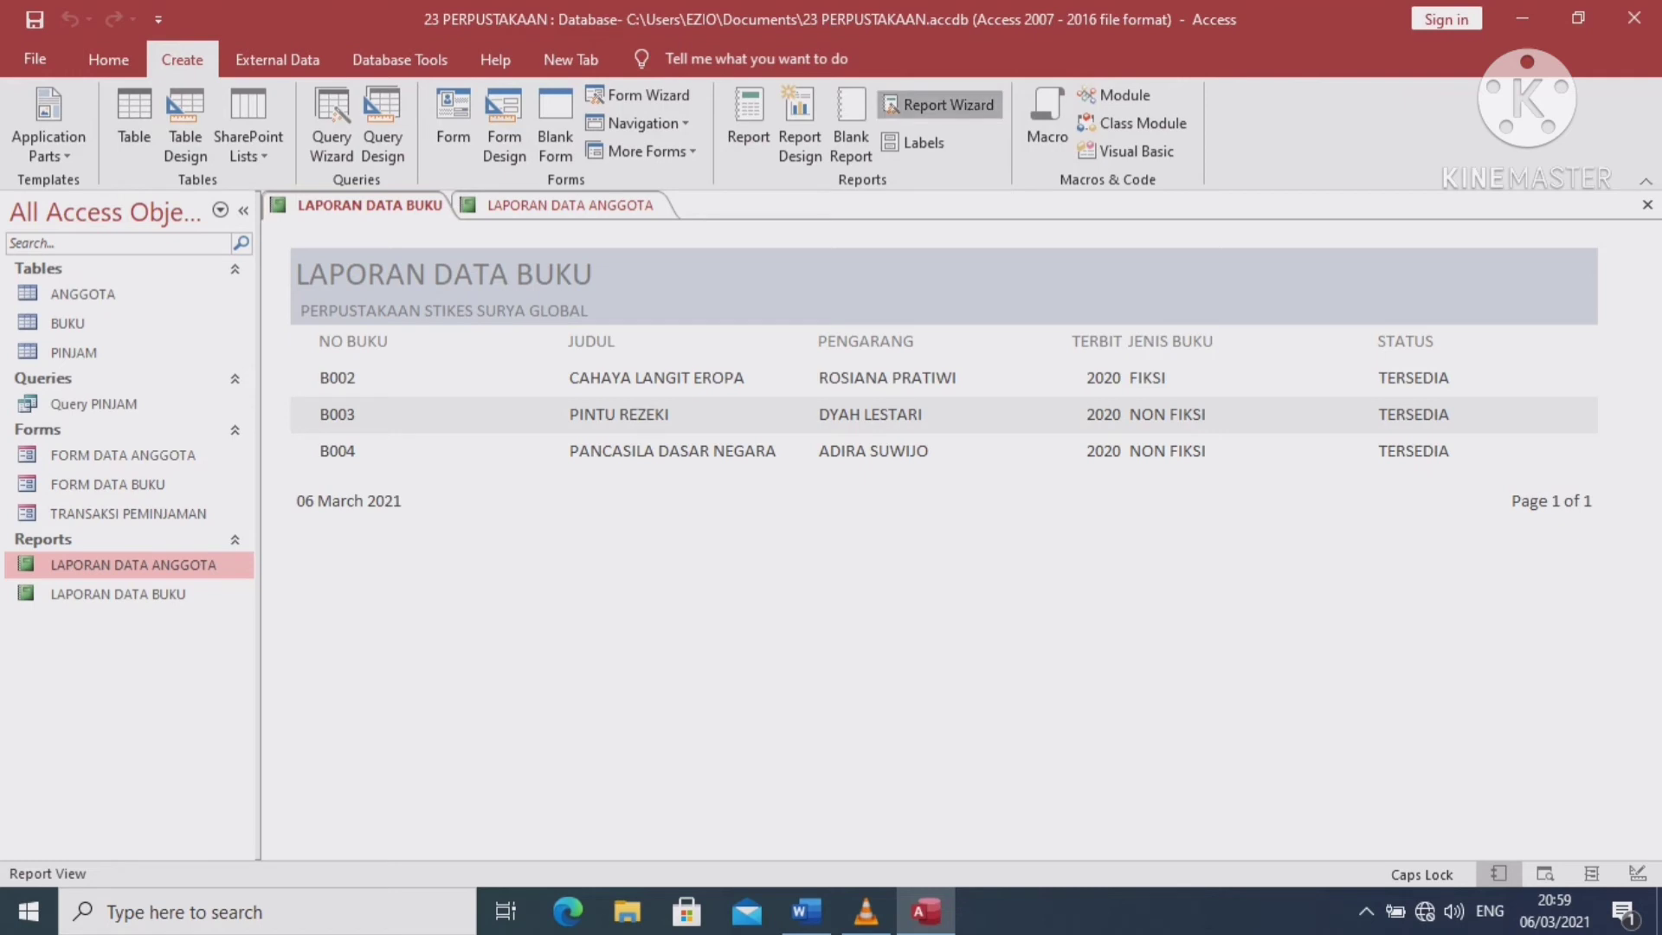
# Set up a Report Wizard on Query PINJAM: all fields, sorted by NO PINJAM, landscape tabular
pyautogui.click(939, 104)
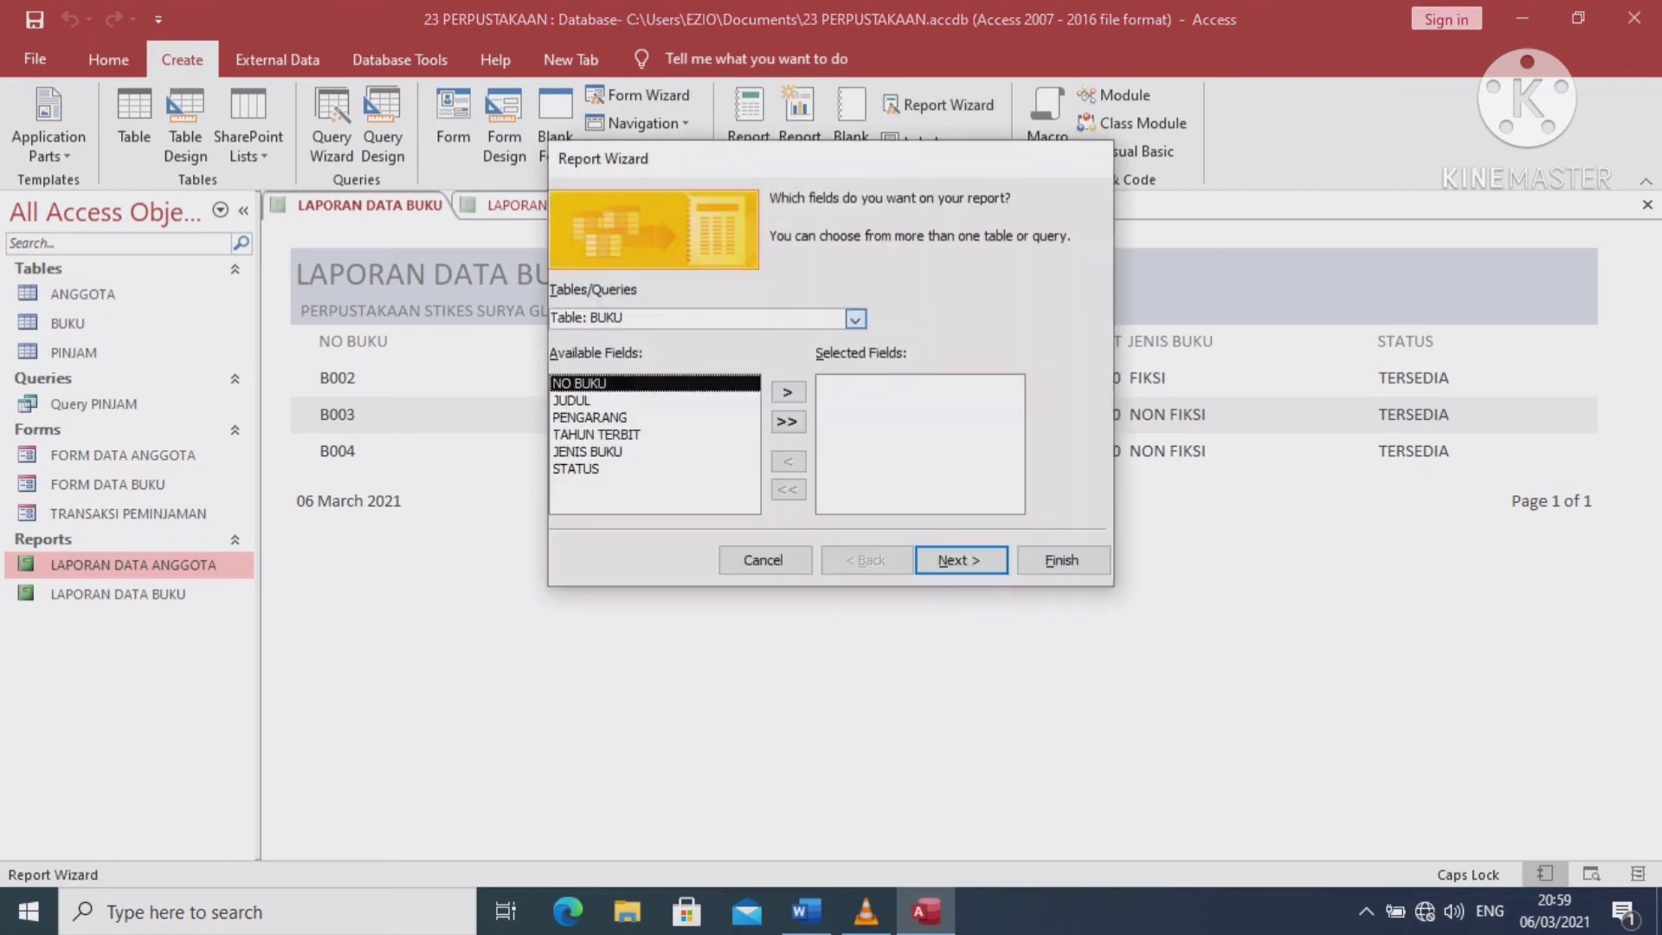
pyautogui.click(855, 319)
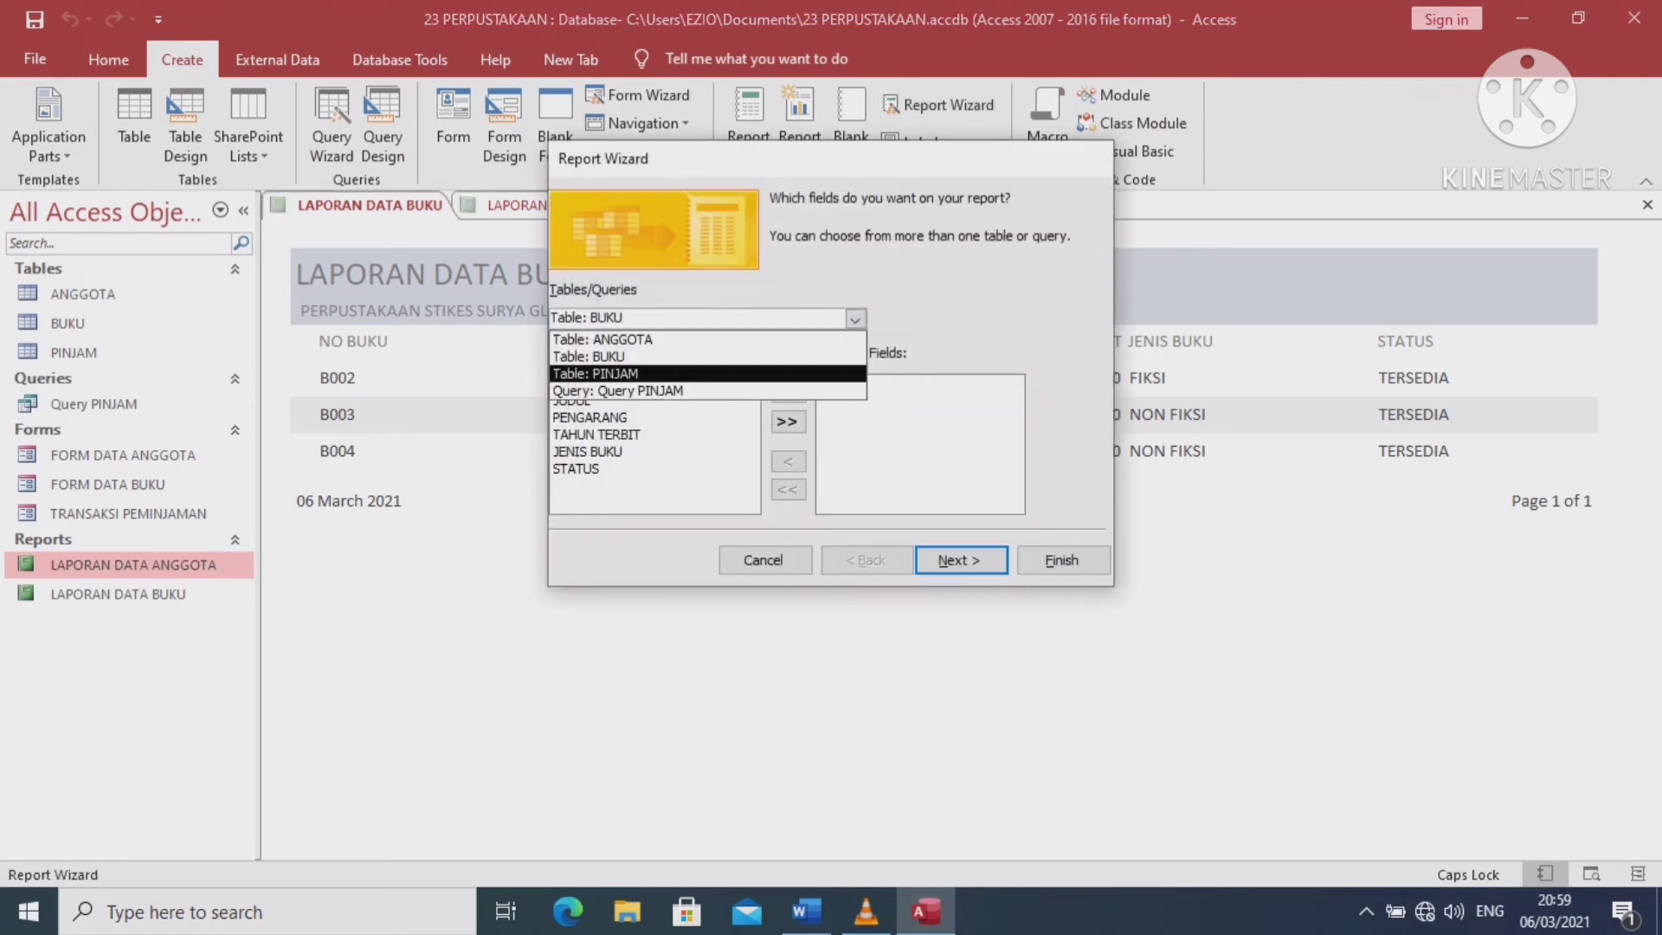
pyautogui.click(619, 391)
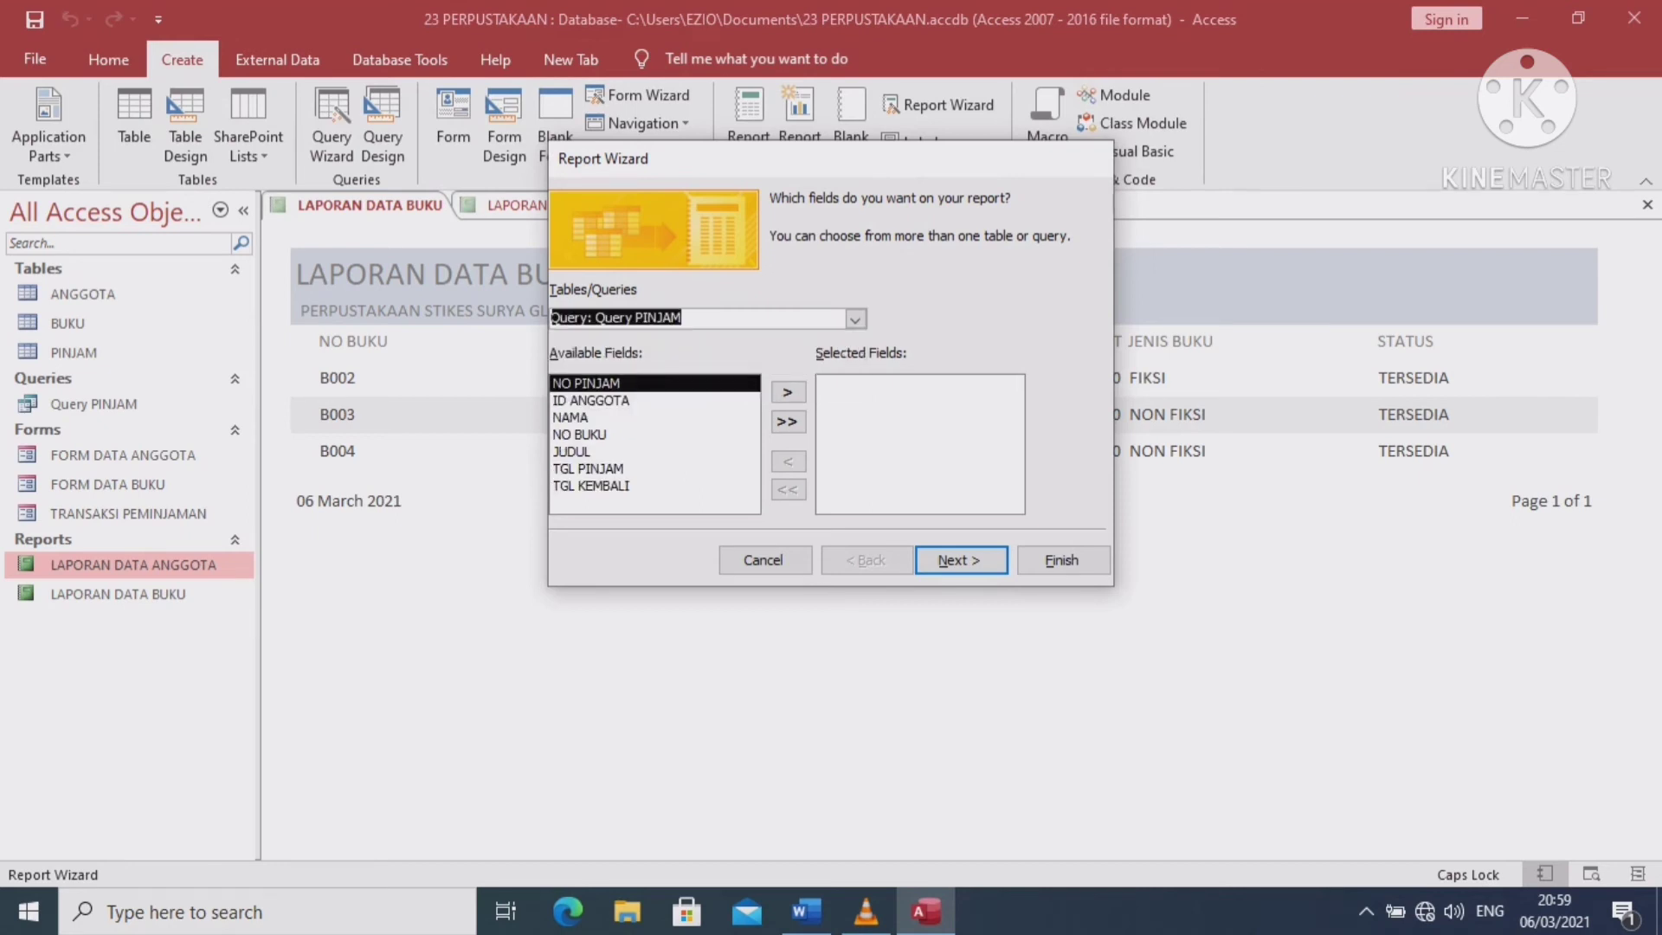
pyautogui.click(787, 422)
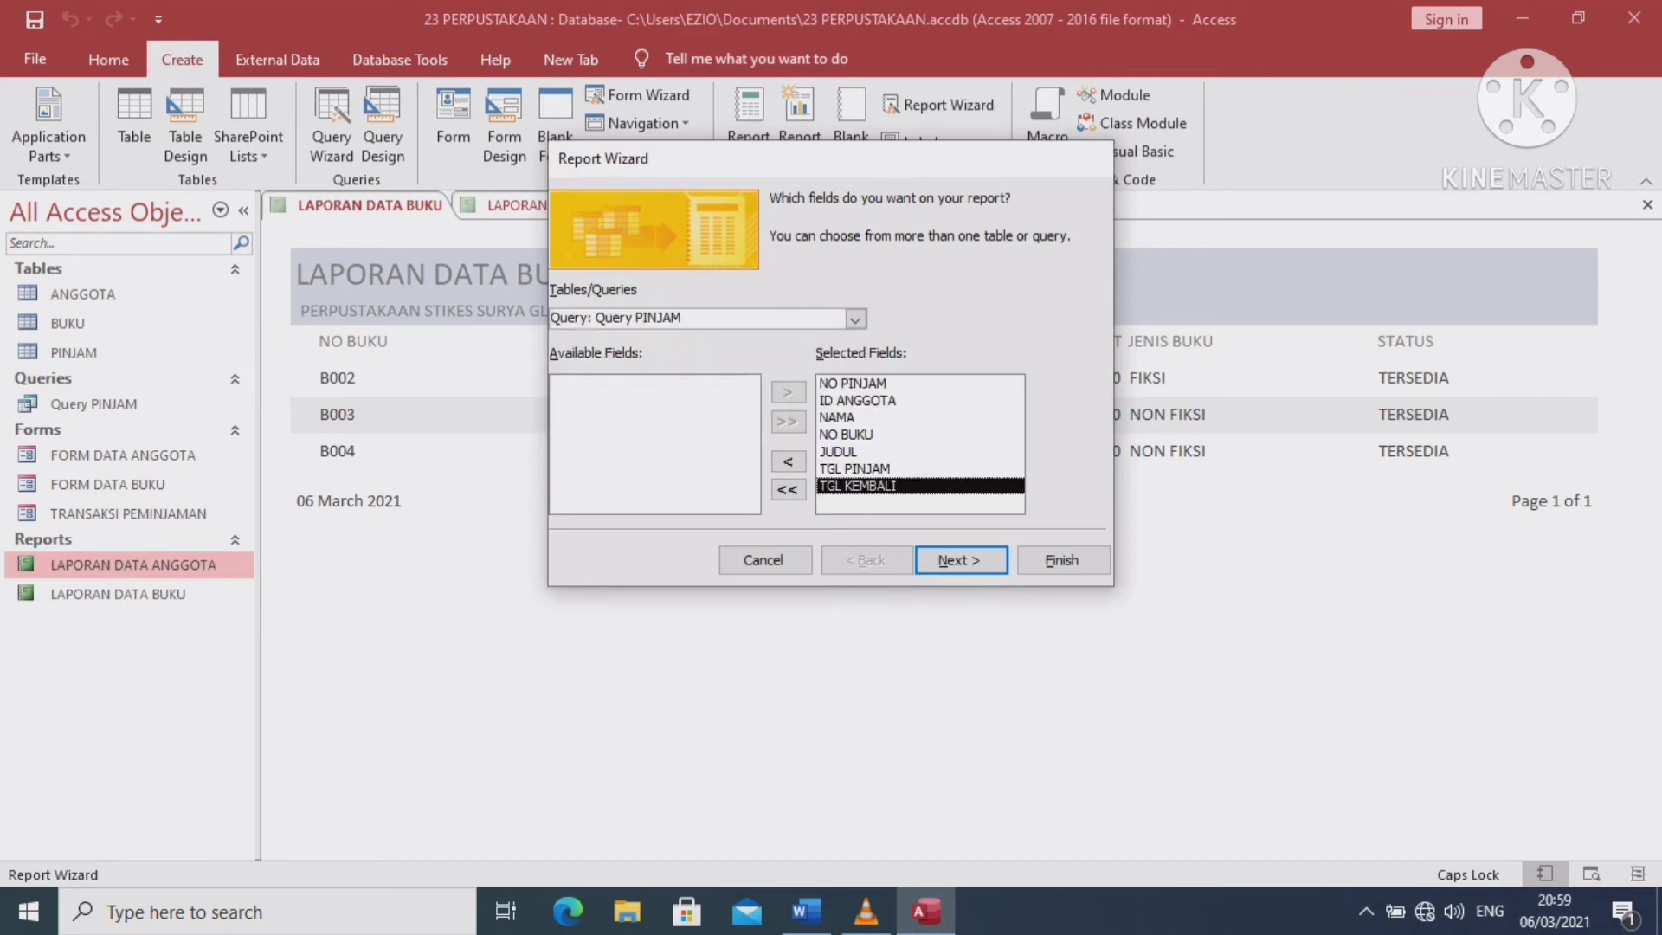
pyautogui.click(961, 560)
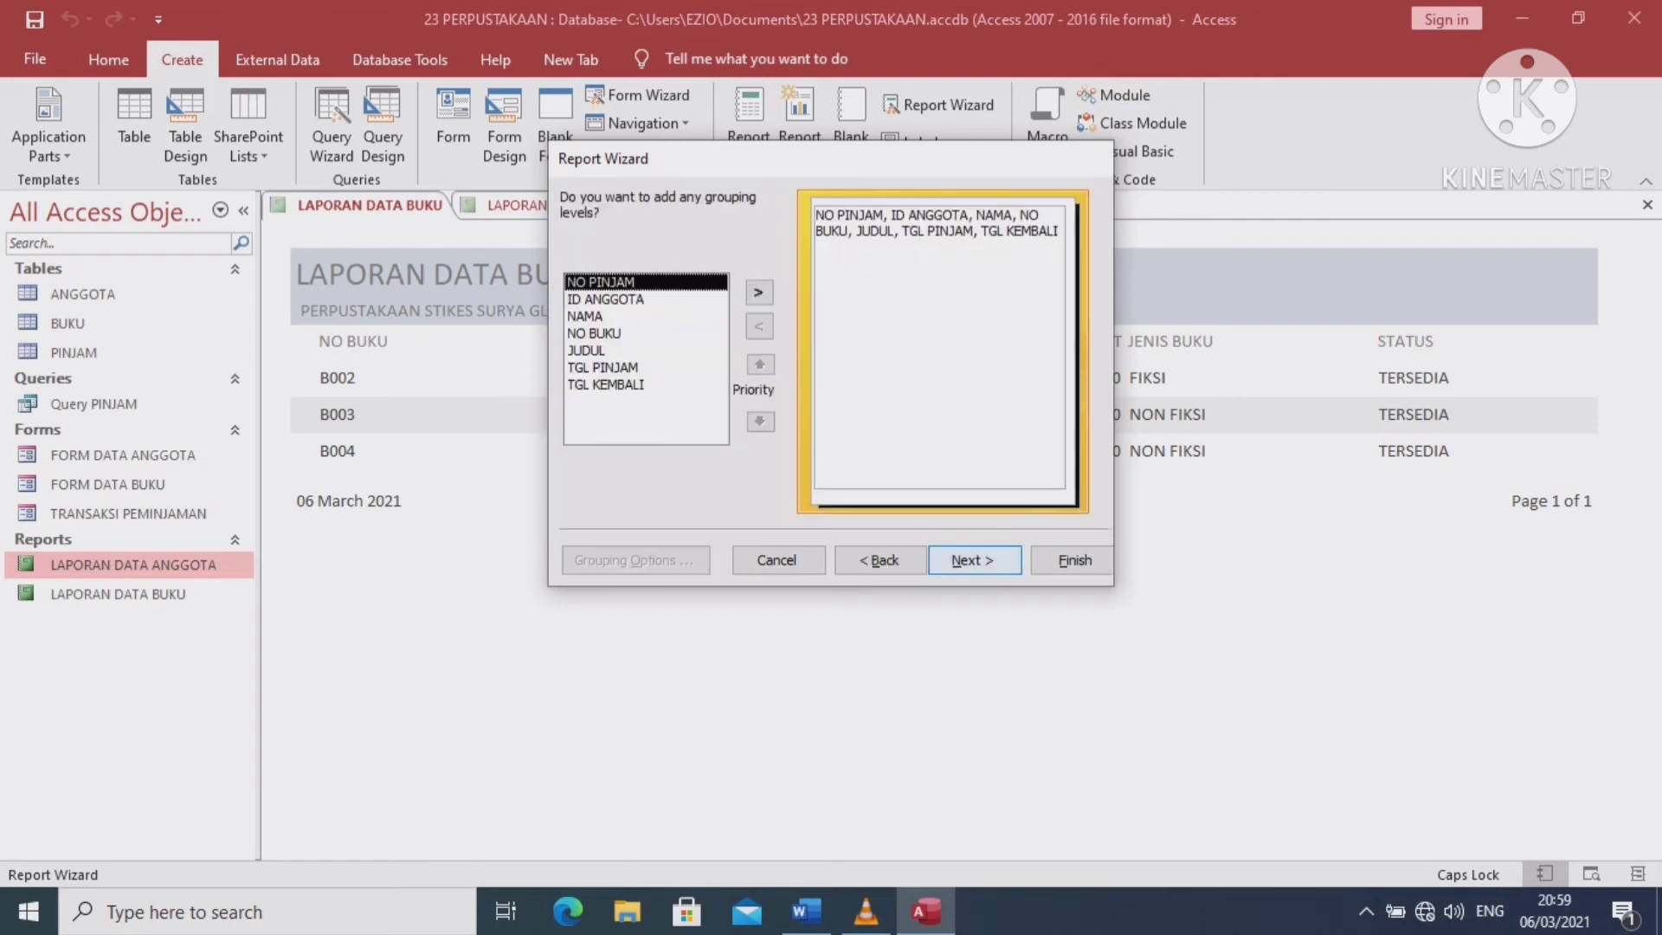
pyautogui.click(961, 560)
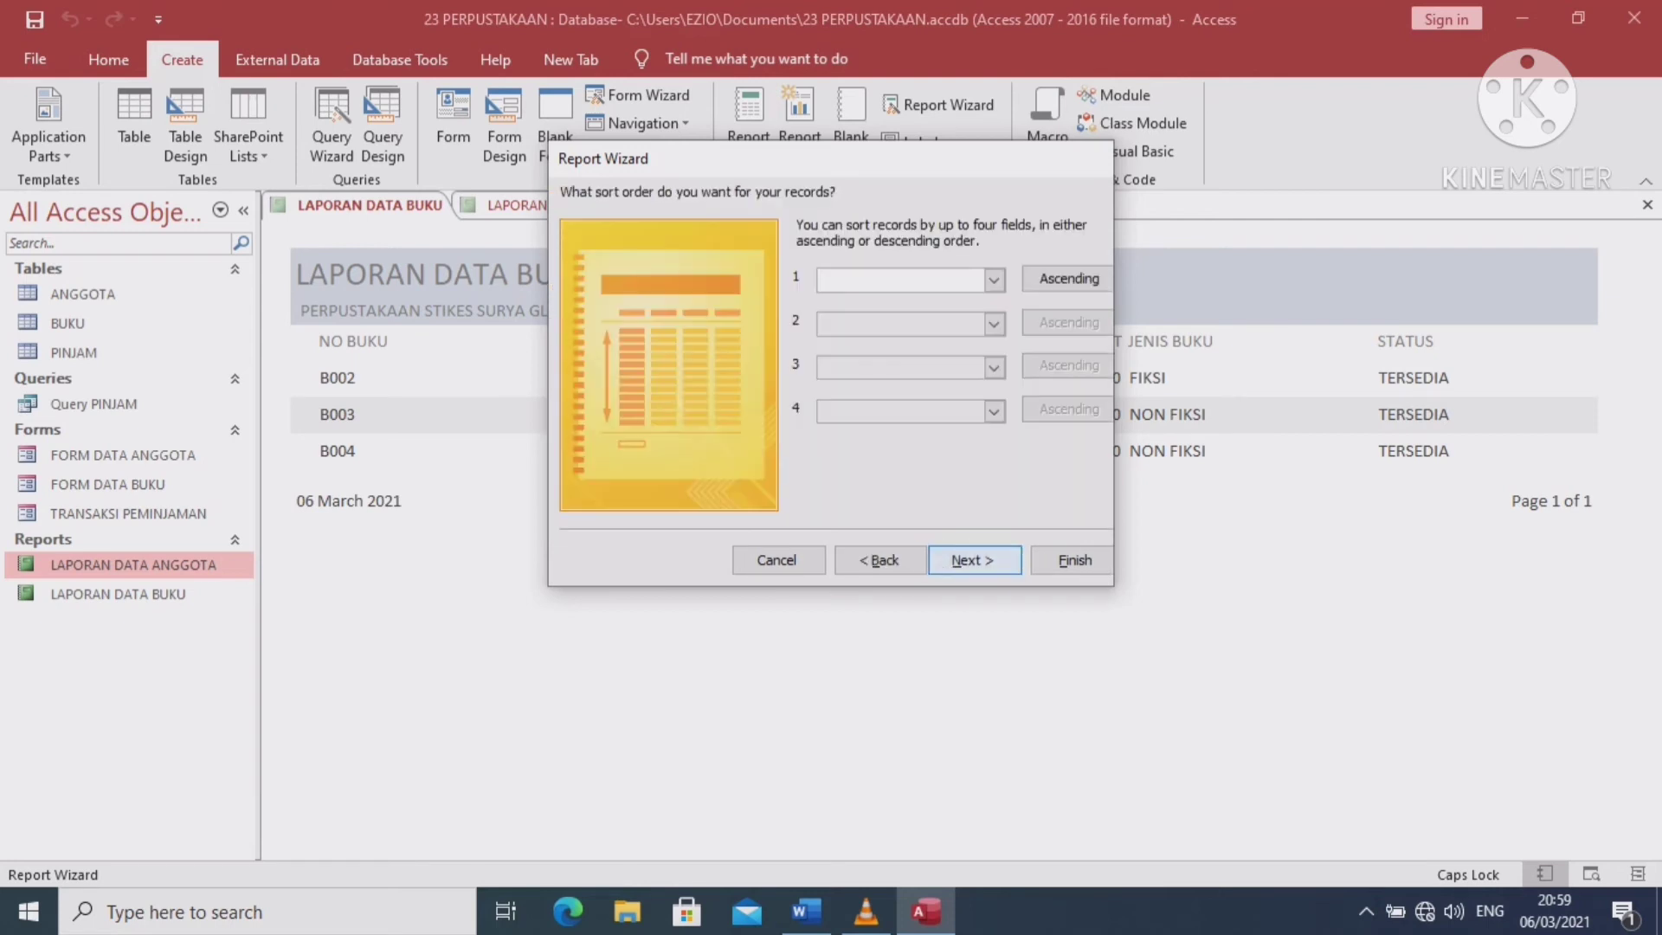
pyautogui.hotkey('alt', 'Down')
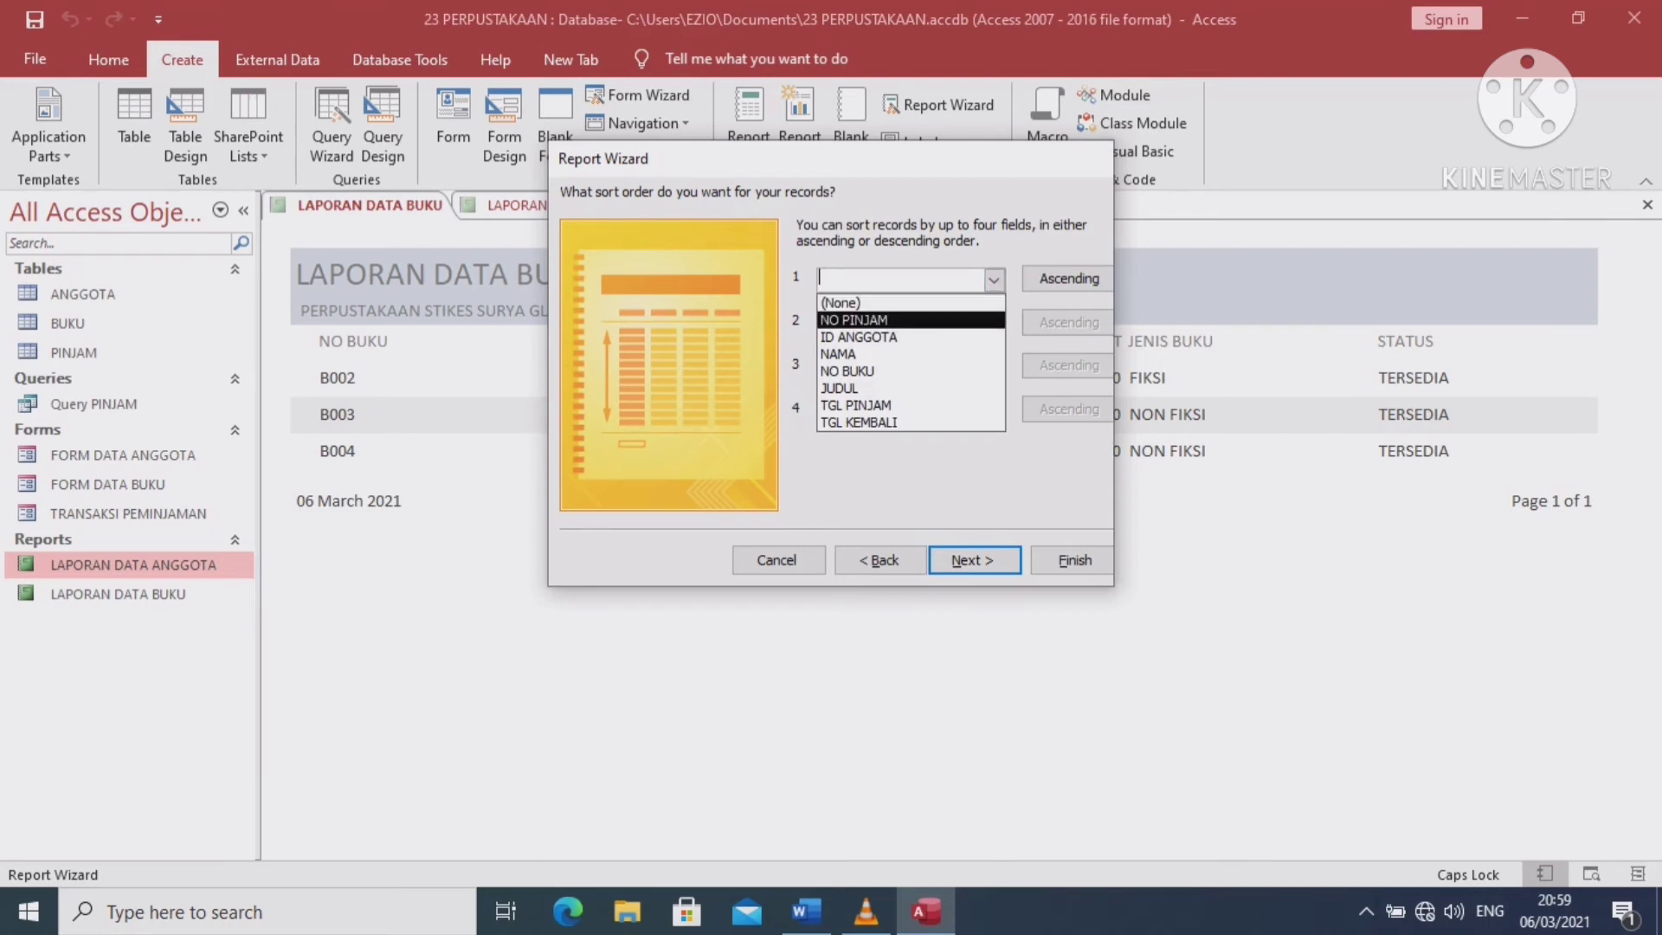
pyautogui.press('Return')
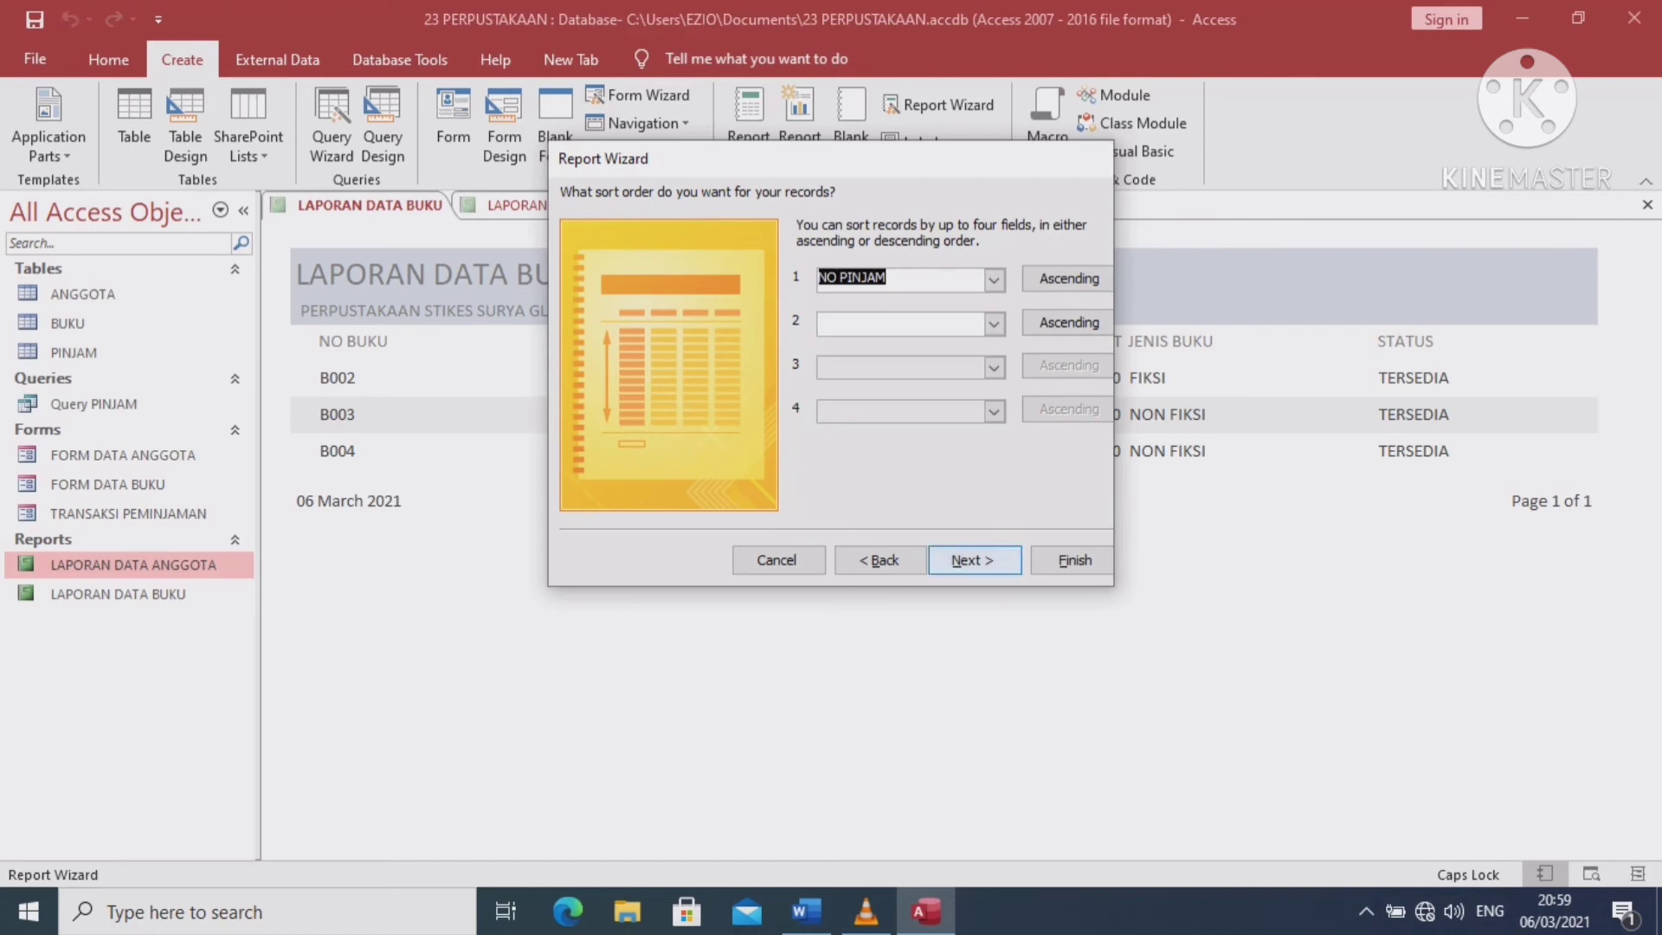
pyautogui.click(974, 560)
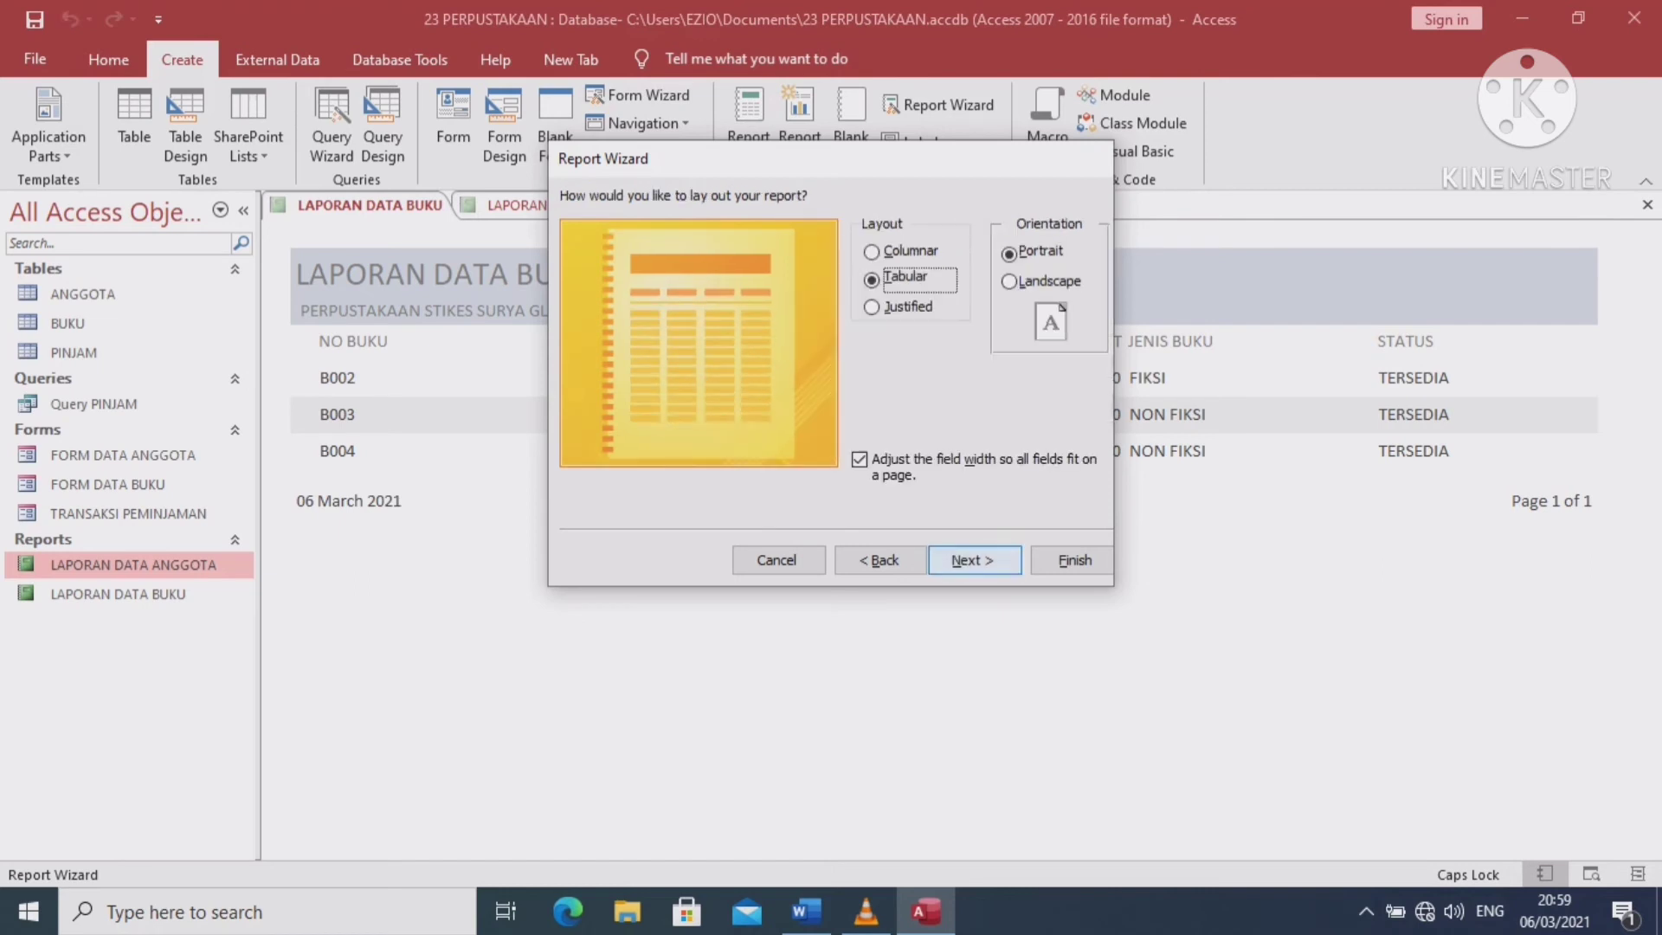
pyautogui.click(1009, 281)
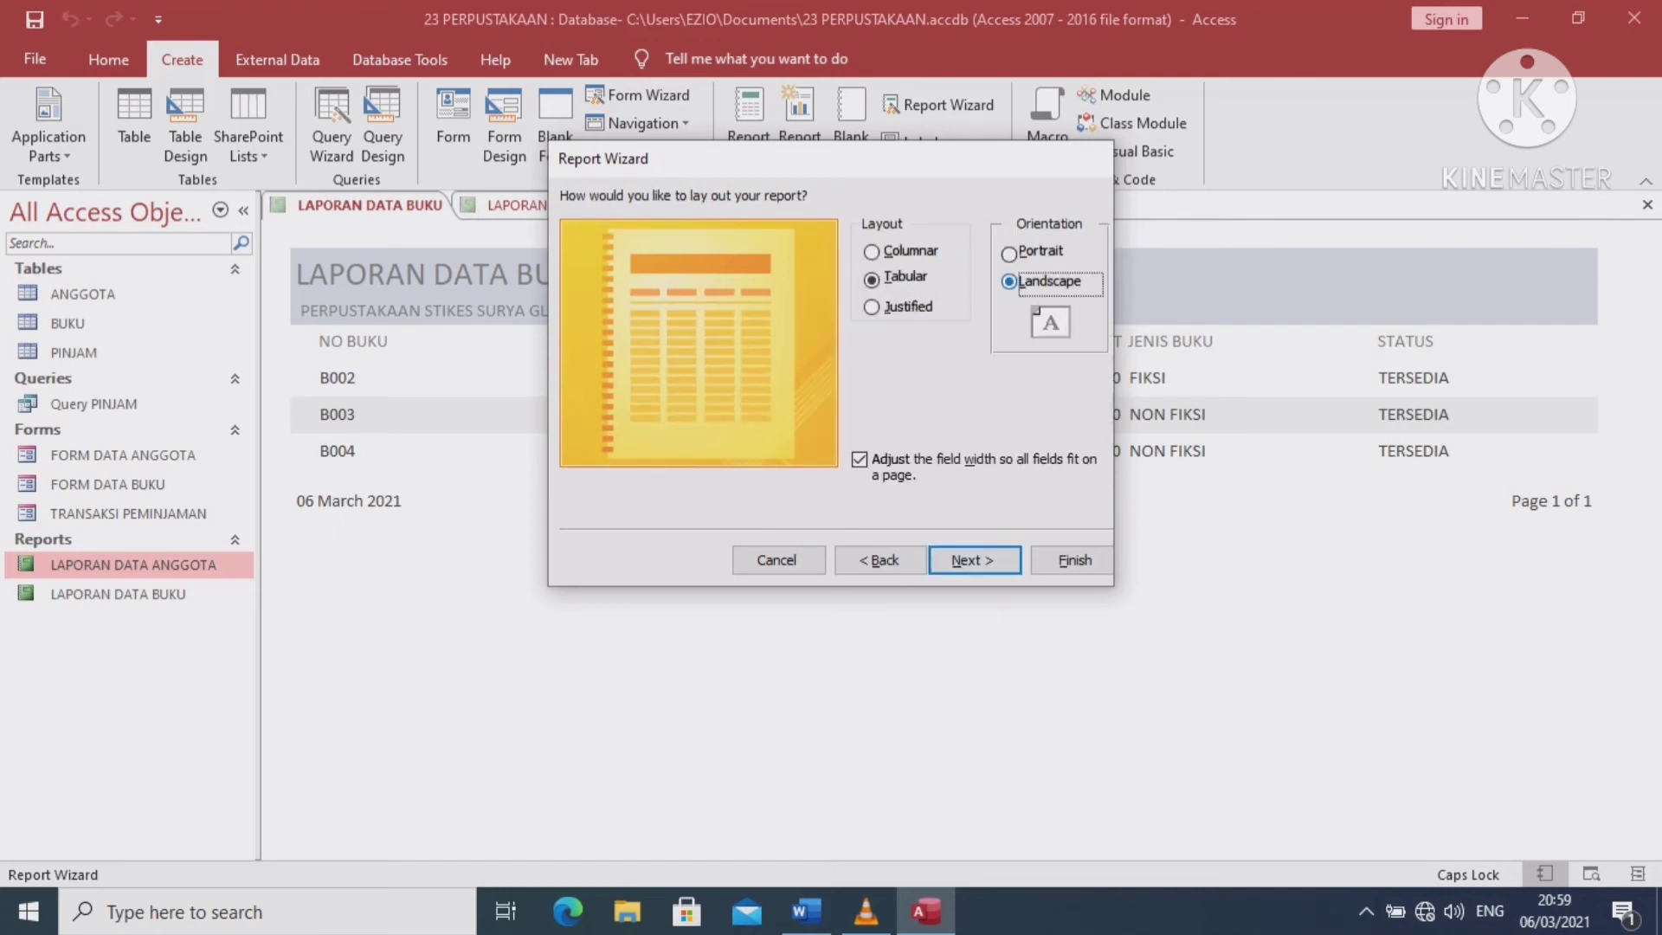
pyautogui.click(974, 560)
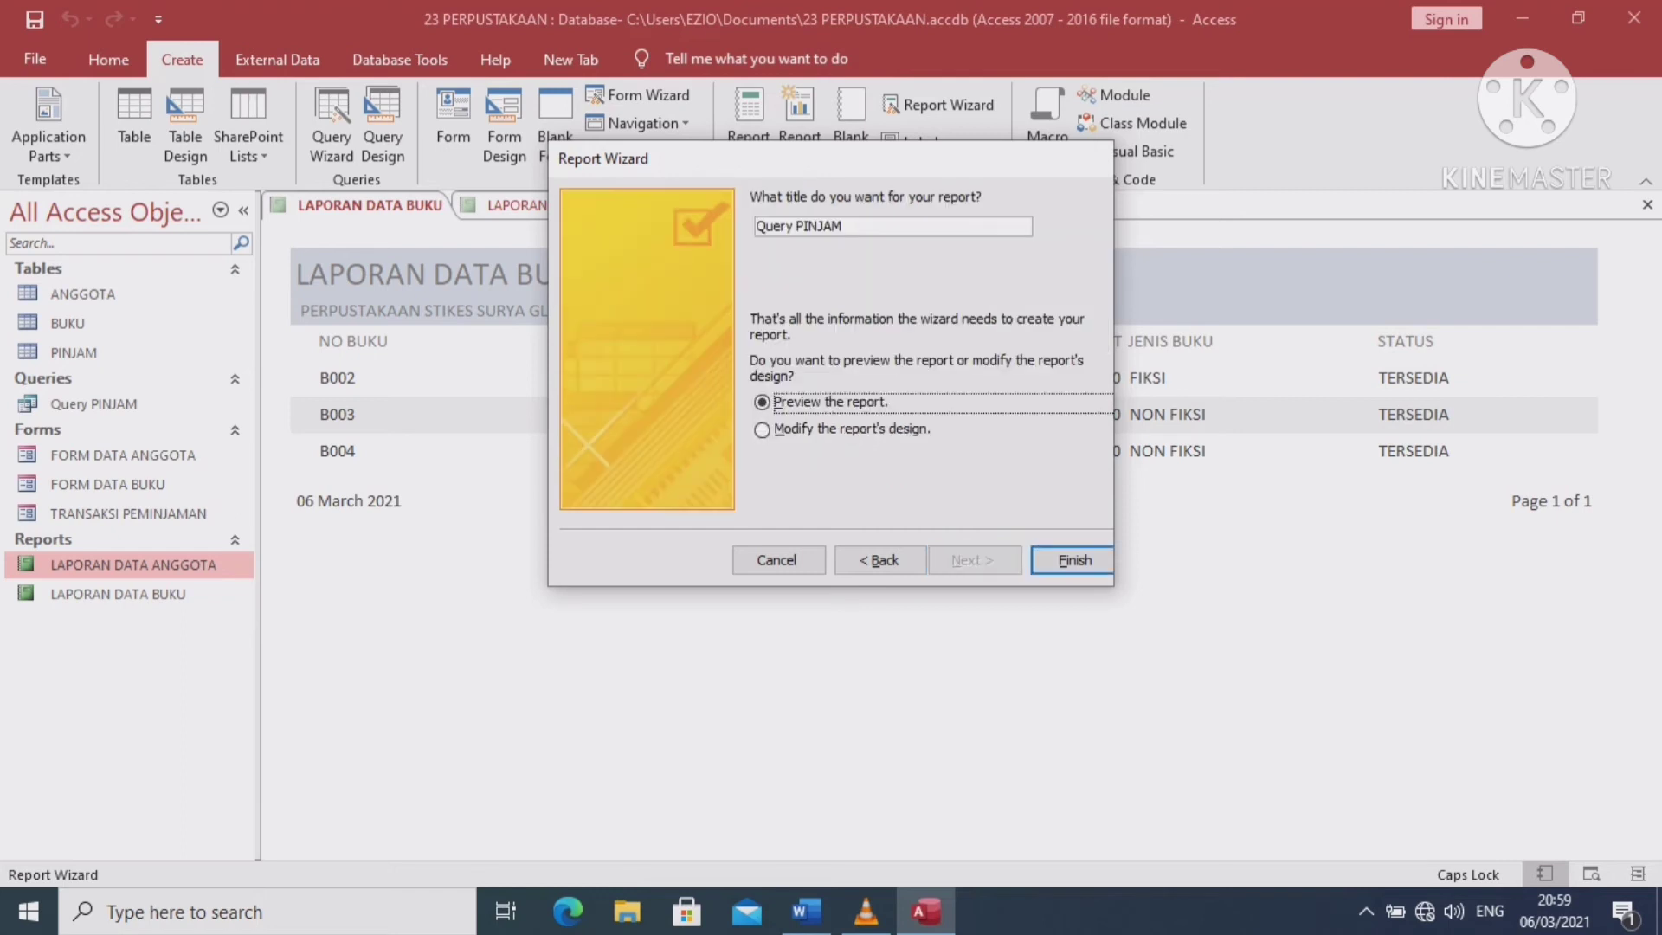
# Title the loan report LAPORAN PEMINJAMAN BUKU and finish the wizard to preview it
pyautogui.click(796, 225)
pyautogui.press('BackSpace')
pyautogui.press('BackSpace')
pyautogui.press('BackSpace')
pyautogui.press('BackSpace')
pyautogui.press('BackSpace')
pyautogui.press('BackSpace')
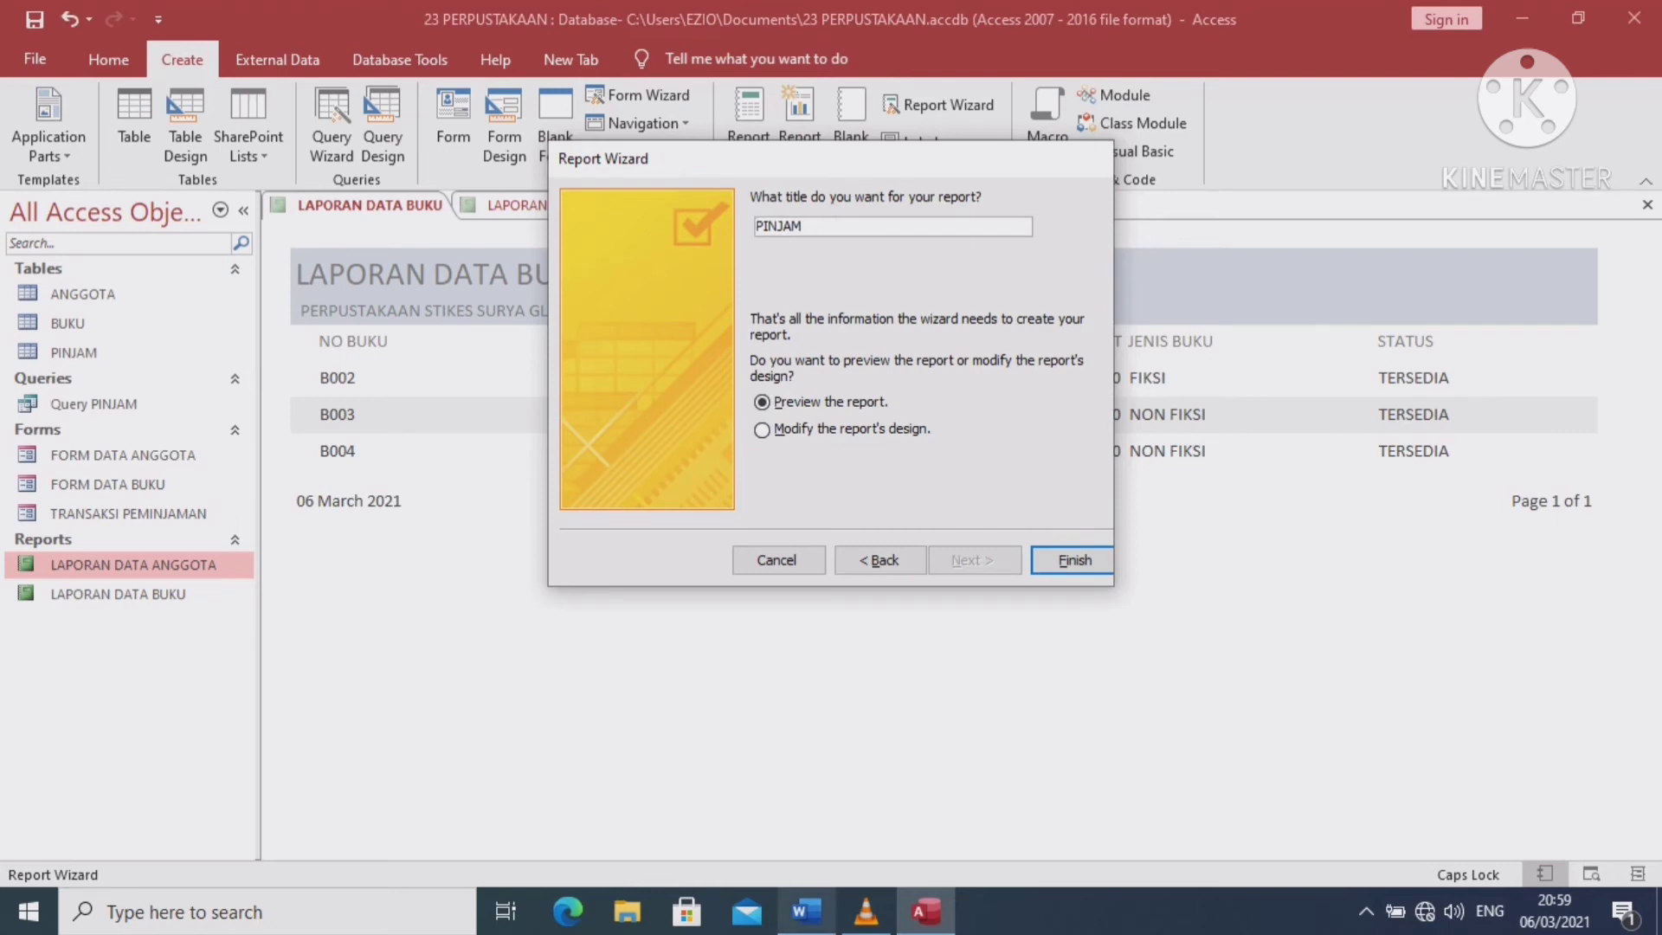
pyautogui.moveTo(806, 911)
pyautogui.click(806, 809)
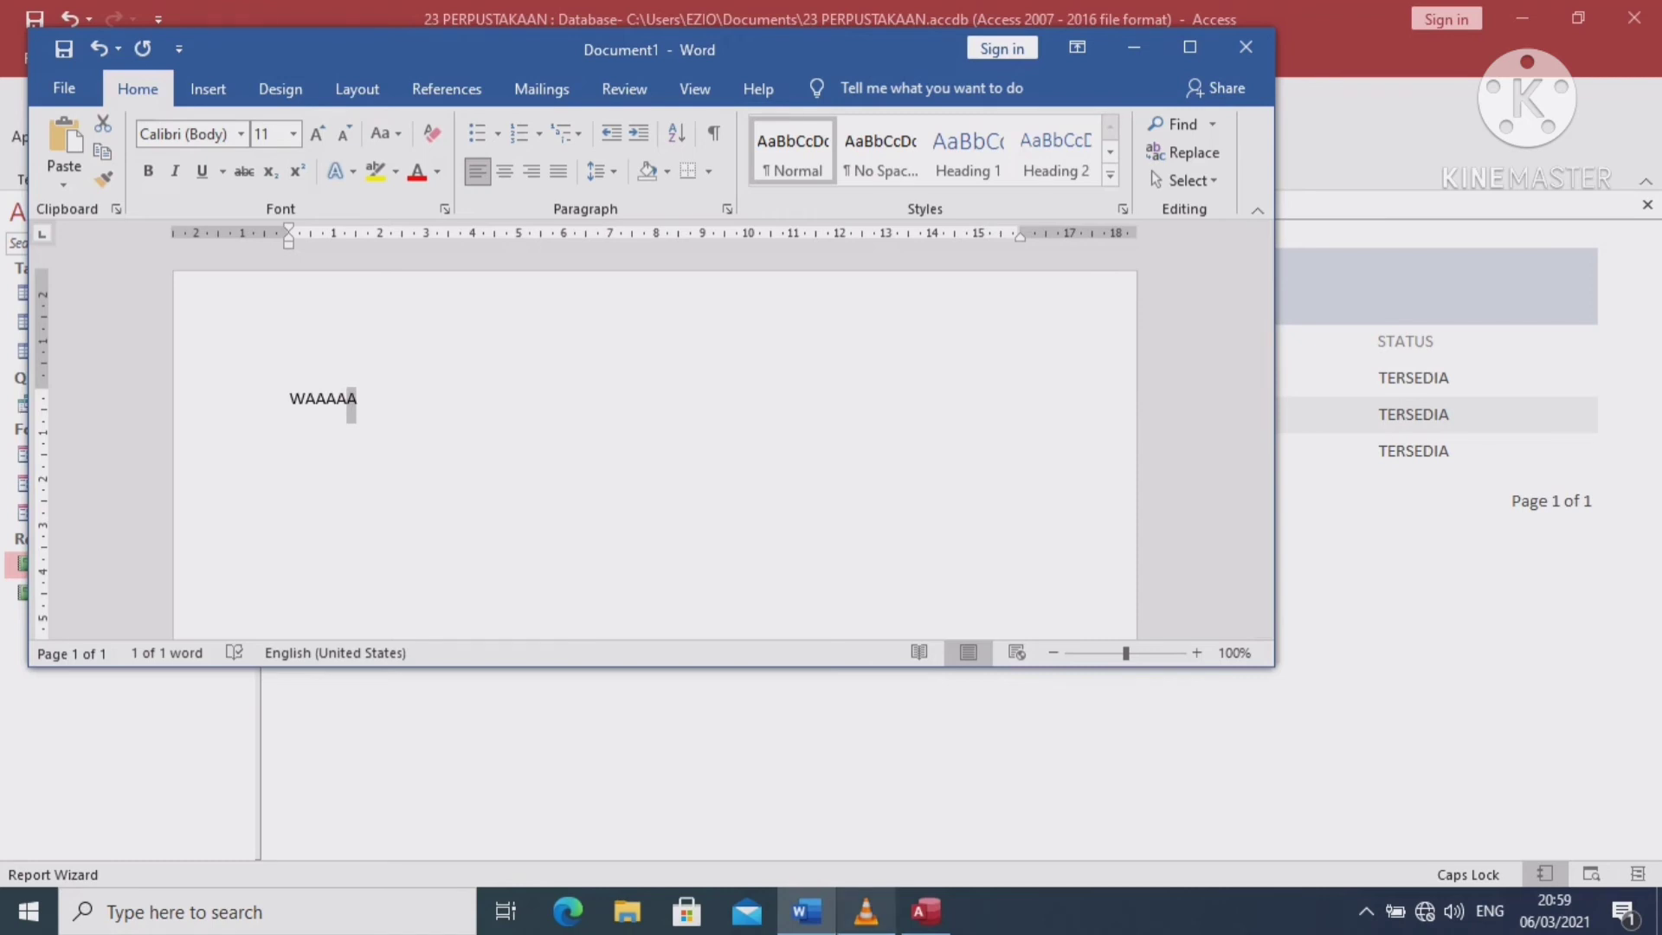
pyautogui.click(925, 911)
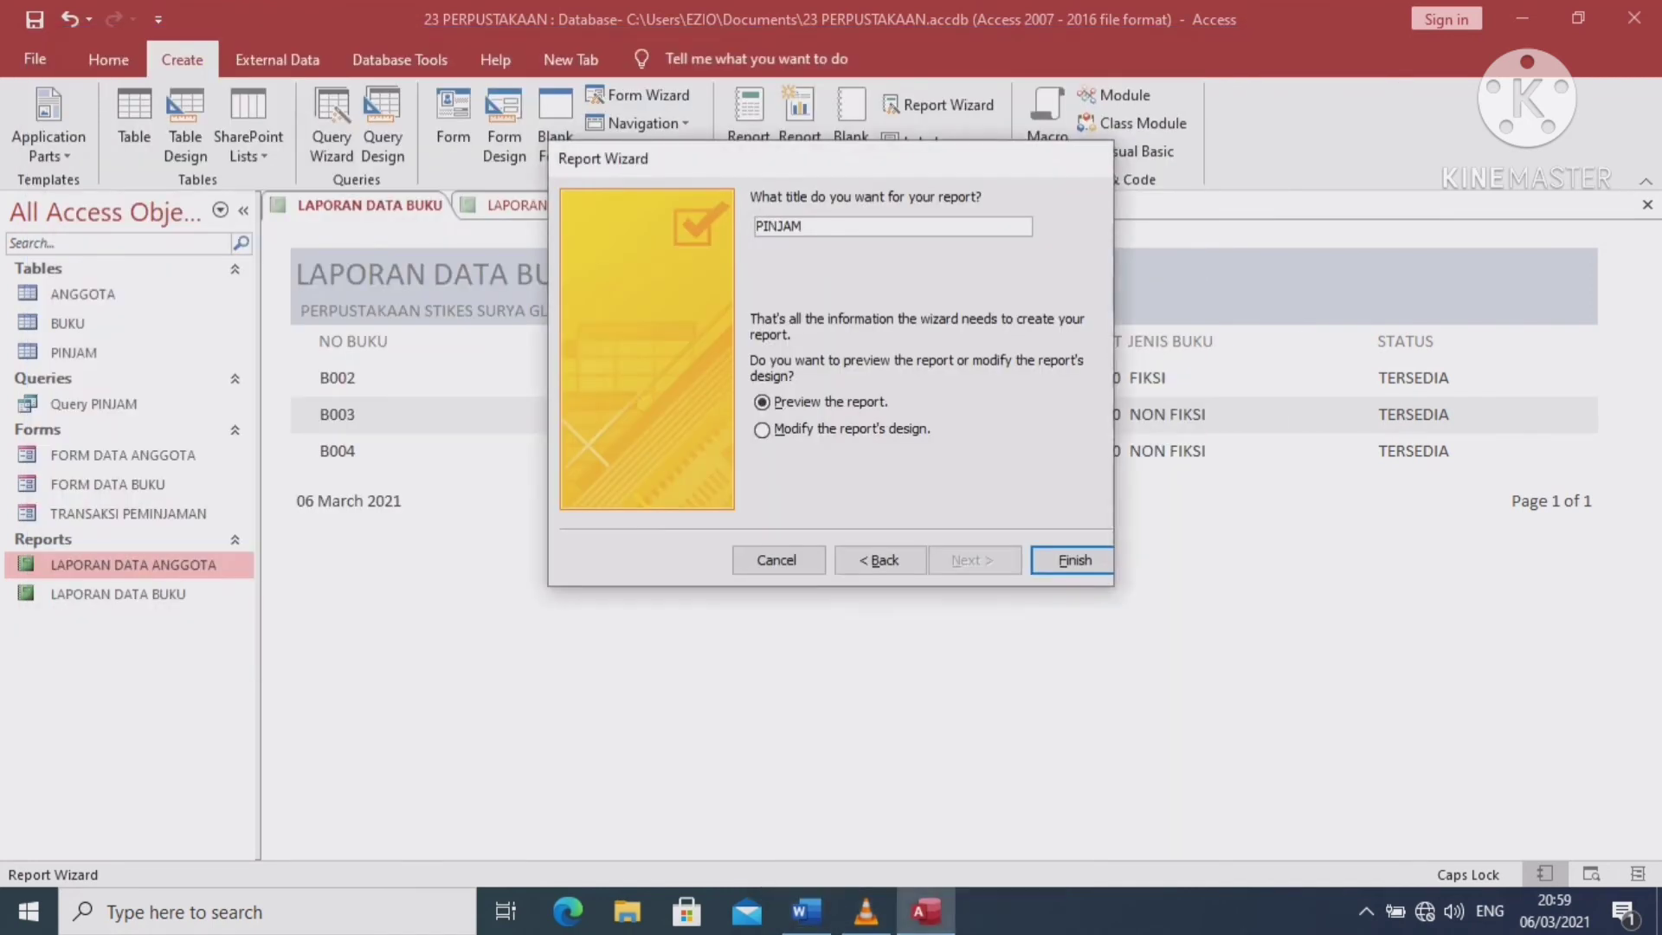
pyautogui.write('LAPORAN PEM')
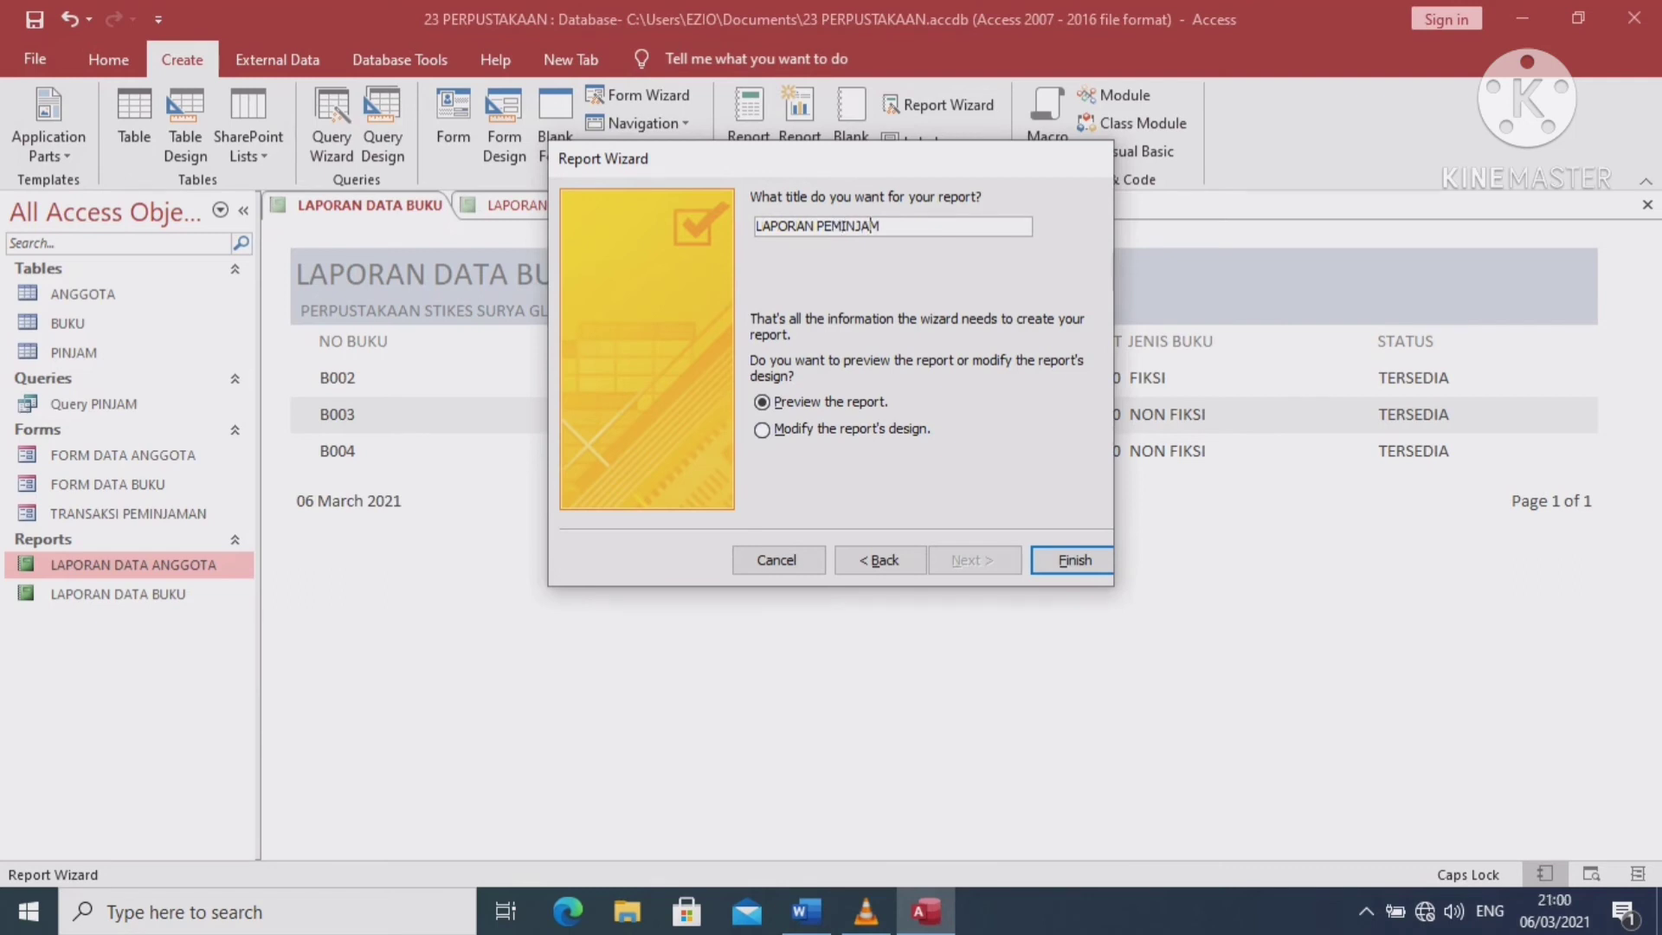
pyautogui.click(881, 225)
pyautogui.write('AN BUKU')
pyautogui.press('Return')
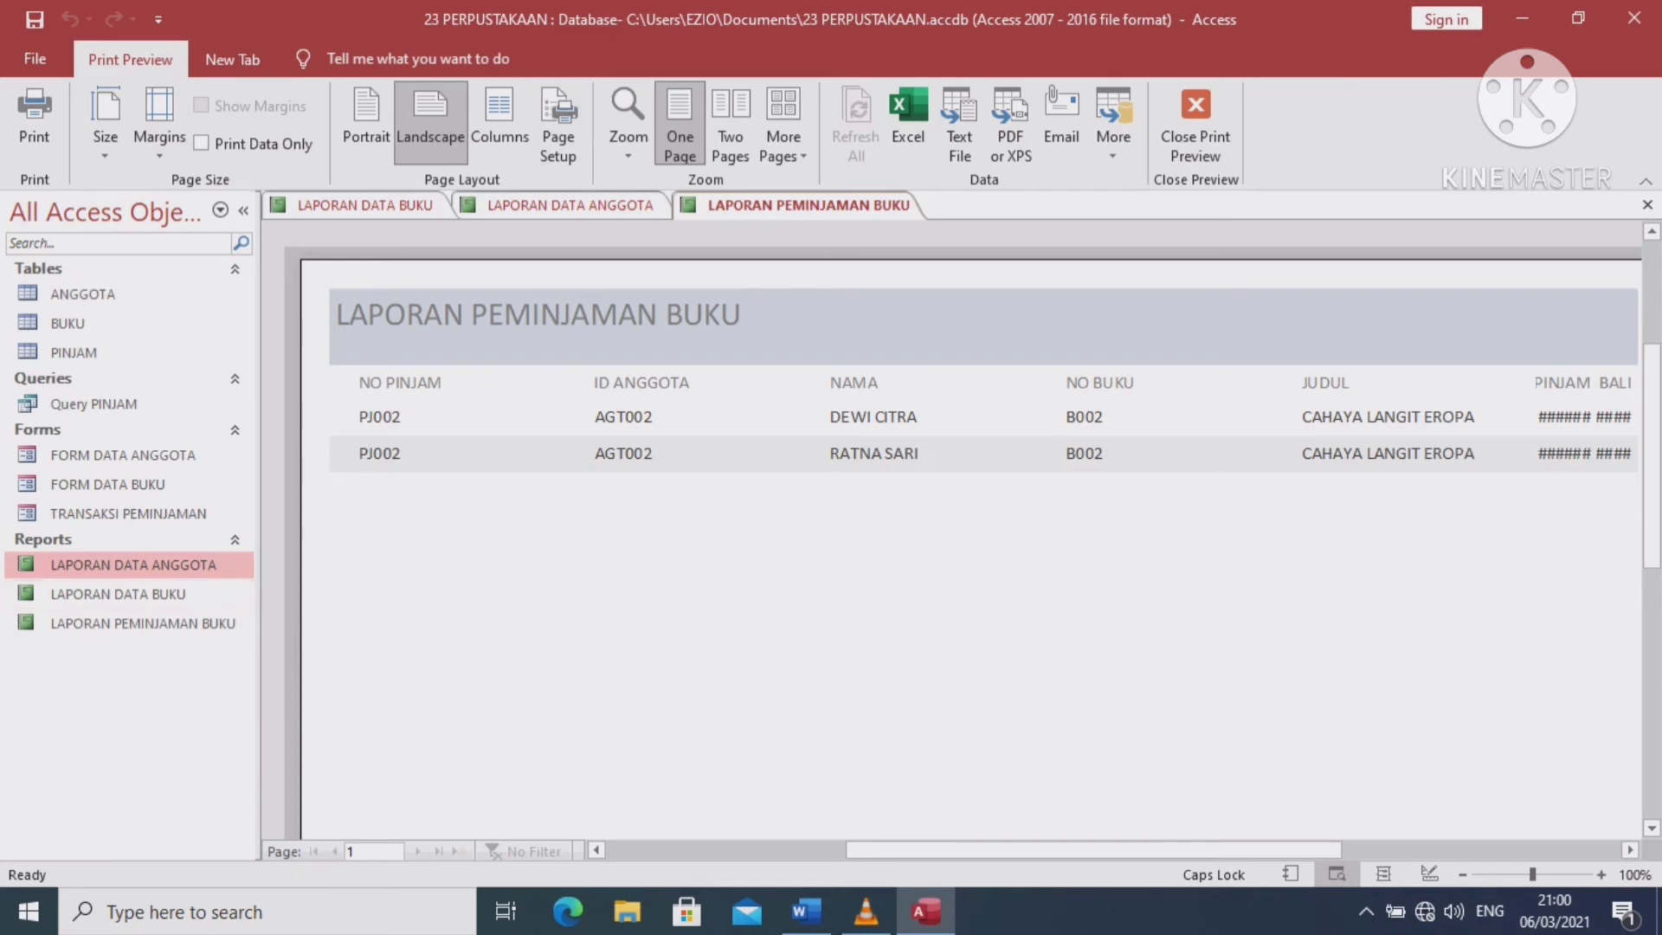
# Copy the PERPUSTAKAAN STIKES SURYA GLOBAL label from LAPORAN DATA ANGGOTA's design
pyautogui.click(569, 206)
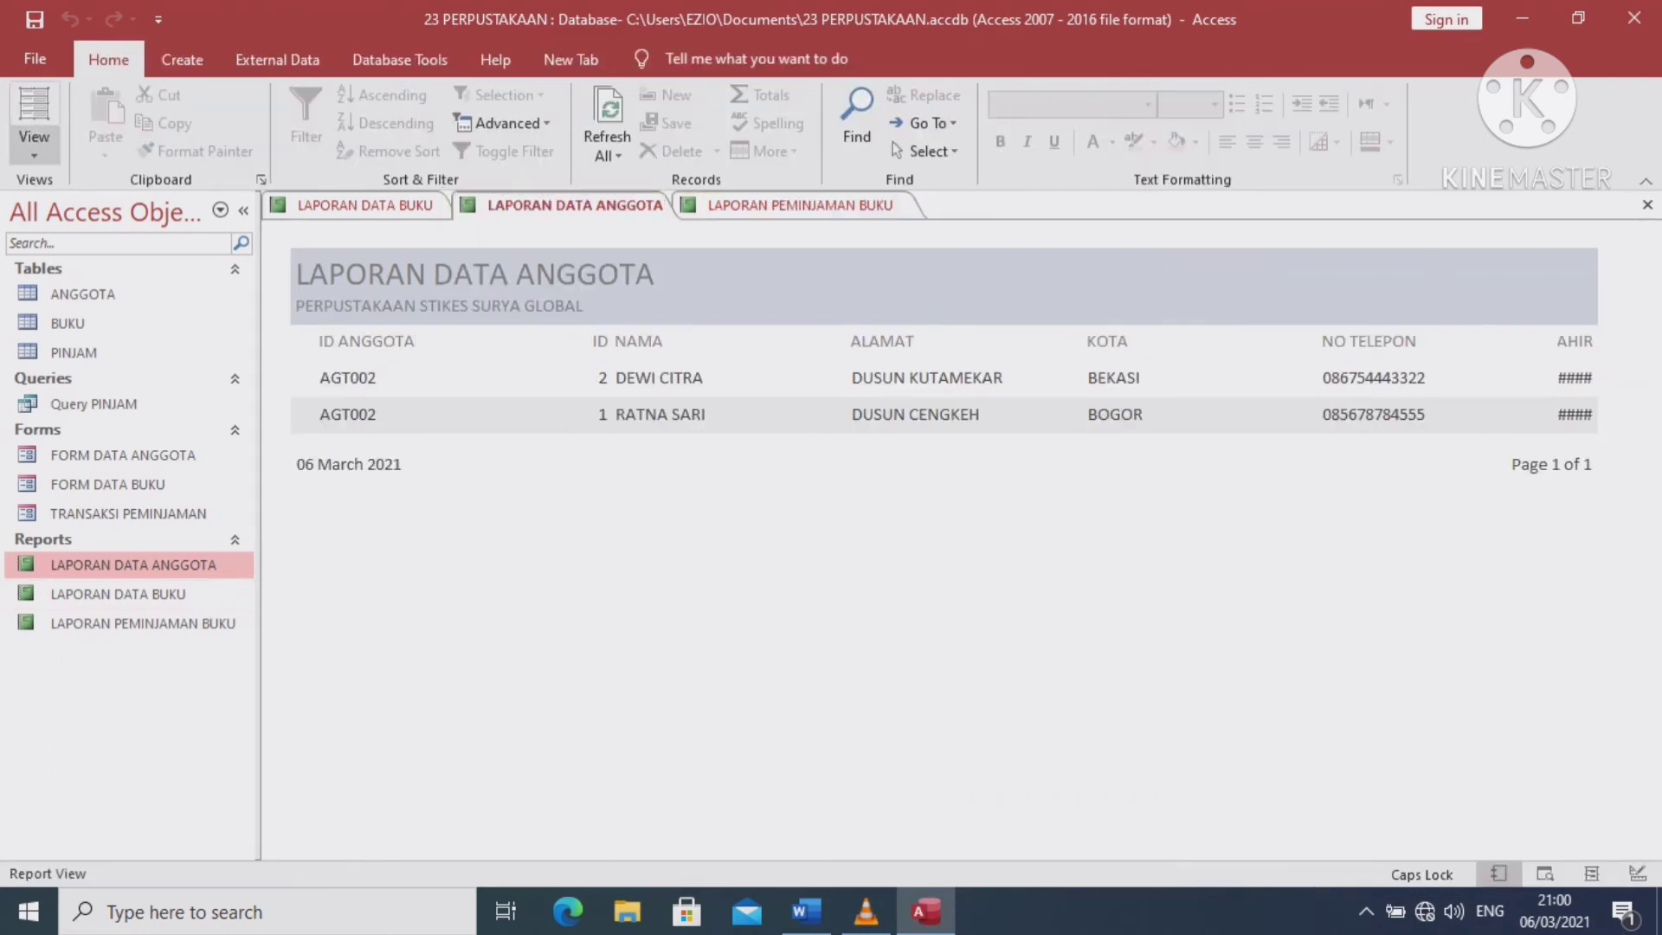
pyautogui.click(34, 146)
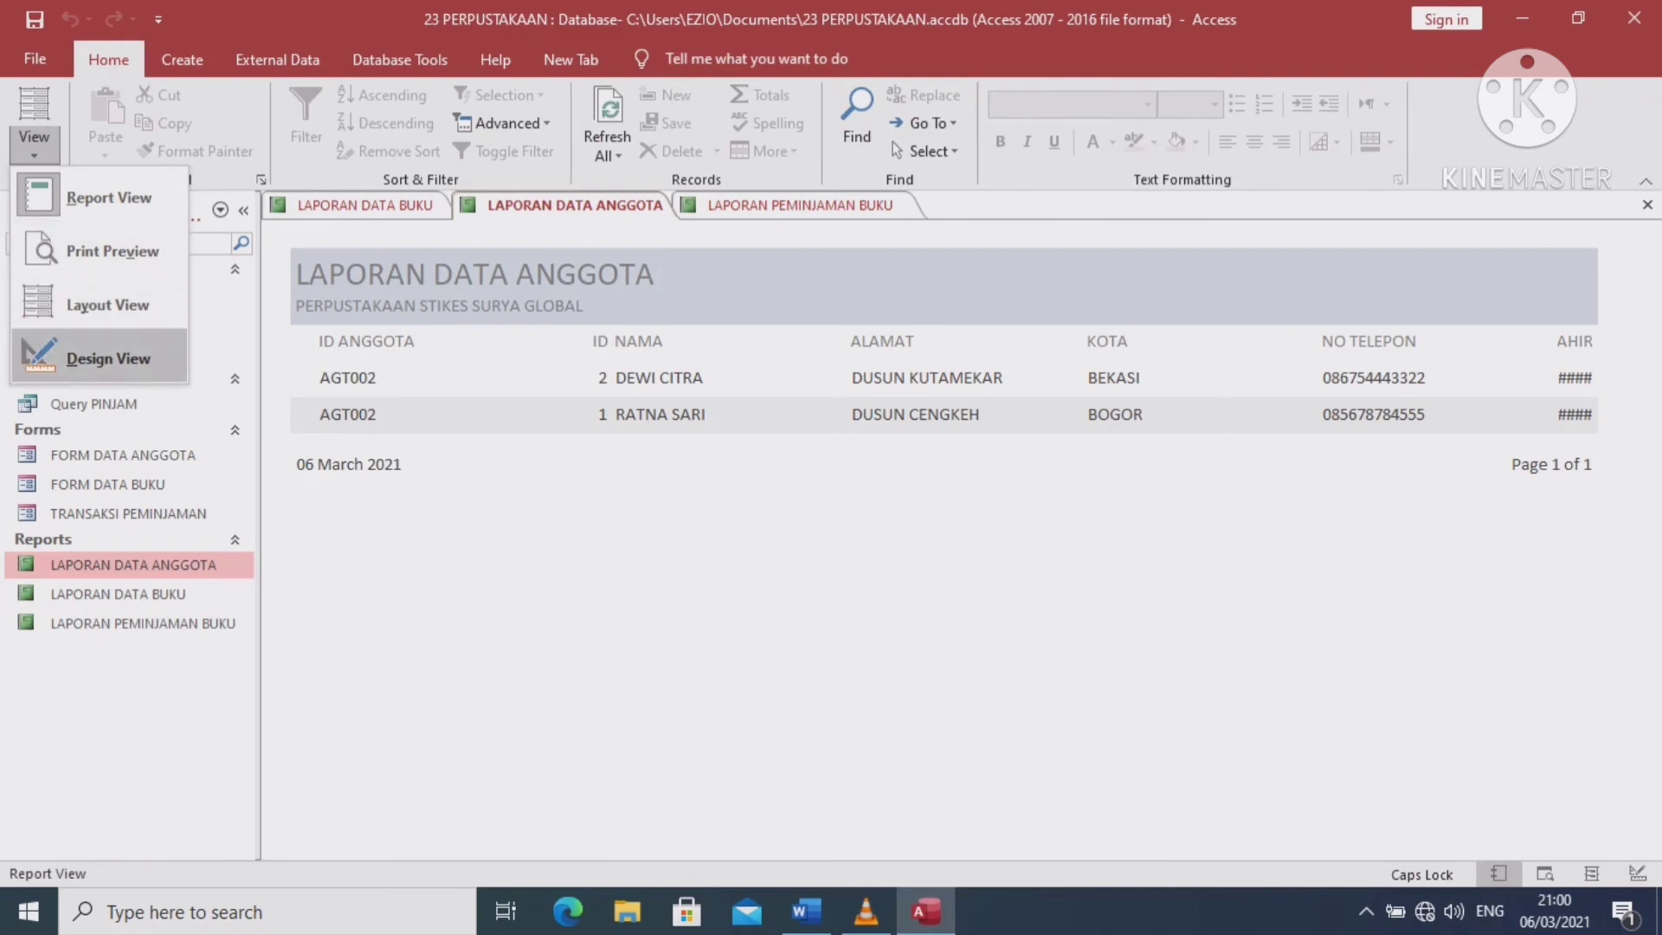
pyautogui.click(108, 358)
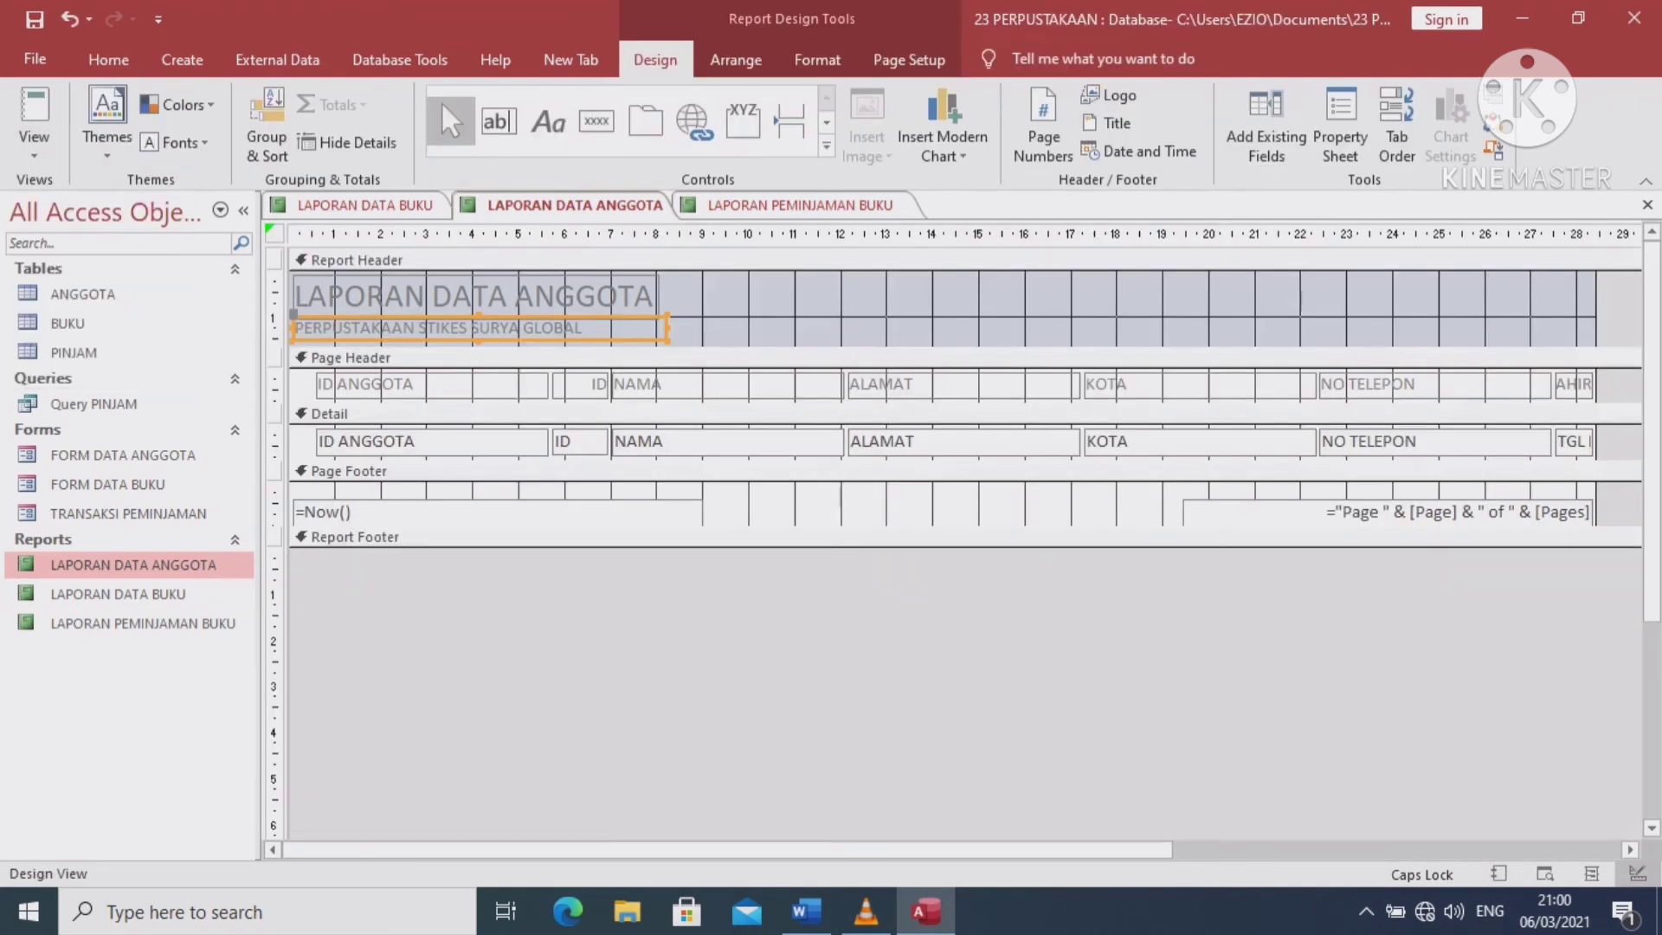
pyautogui.hotkey('shift', 'Right')
pyautogui.hotkey('shift', 'Right')
pyautogui.hotkey('shift', 'Right')
pyautogui.hotkey('shift', 'Right')
pyautogui.hotkey('shift', 'Right')
pyautogui.hotkey('shift', 'Right')
pyautogui.hotkey('shift', 'Right')
pyautogui.hotkey('shift', 'Right')
pyautogui.hotkey('shift', 'Right')
pyautogui.hotkey('shift', 'Right')
pyautogui.hotkey('shift', 'Right')
pyautogui.hotkey('shift', 'Right')
pyautogui.hotkey('shift', 'Right')
pyautogui.hotkey('shift', 'Right')
pyautogui.hotkey('shift', 'Right')
pyautogui.hotkey('shift', 'Right')
pyautogui.hotkey('shift', 'Right')
pyautogui.hotkey('shift', 'Right')
pyautogui.hotkey('shift', 'Right')
pyautogui.hotkey('shift', 'Right')
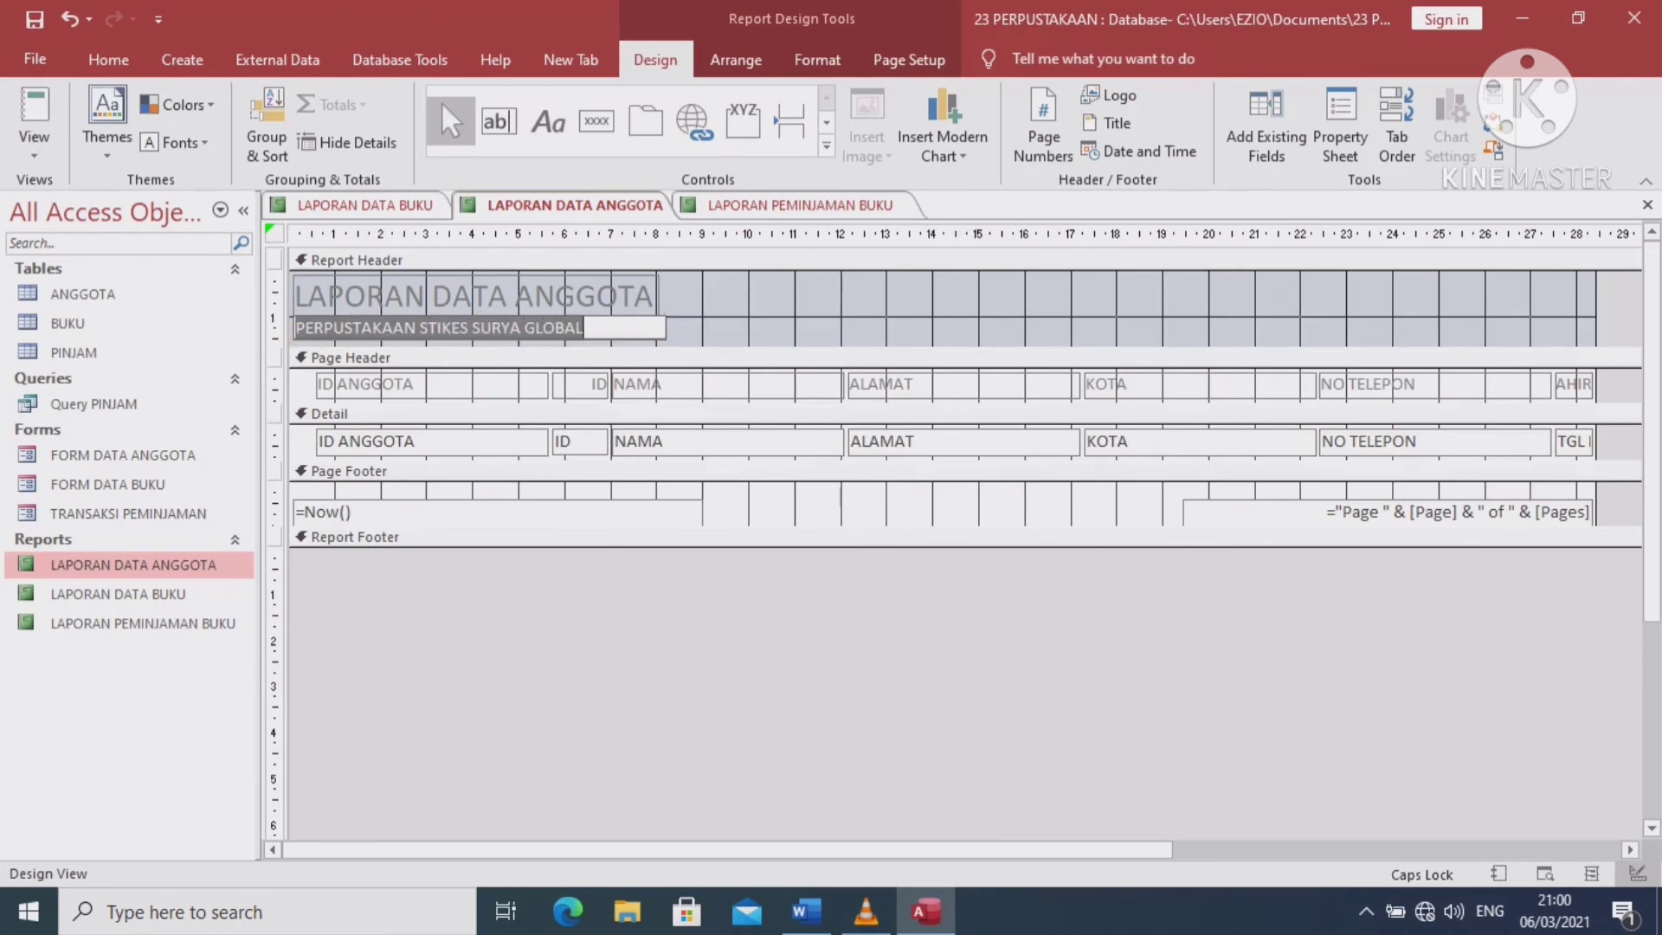
pyautogui.press('Return')
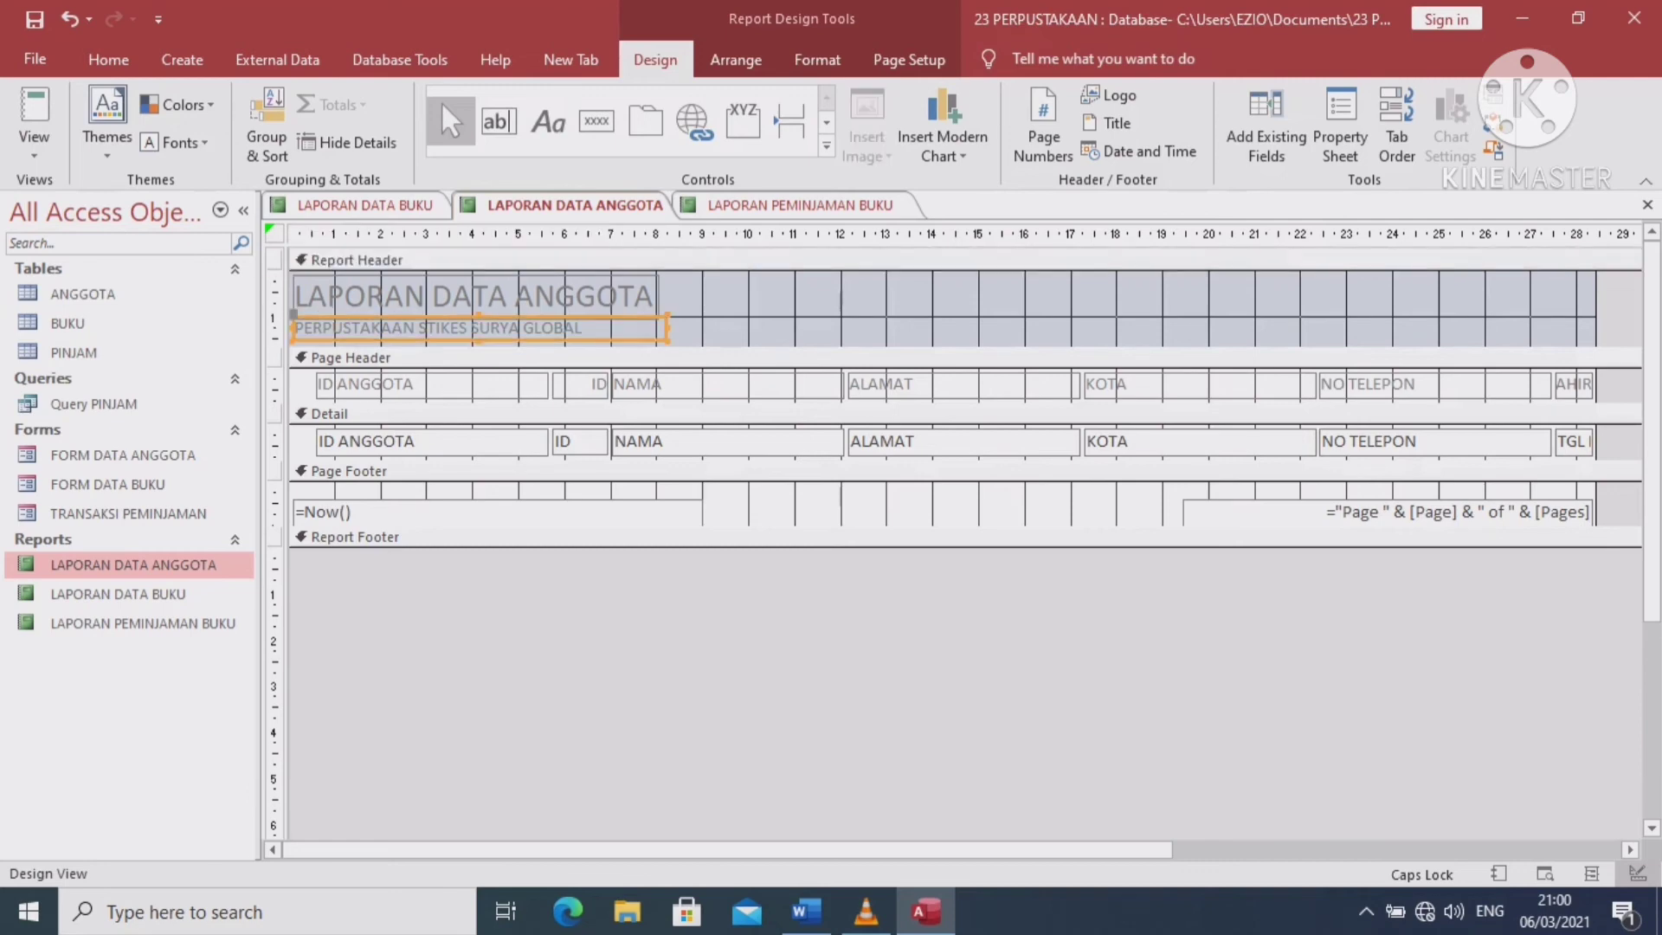
pyautogui.hotkey('shift', 'F10')
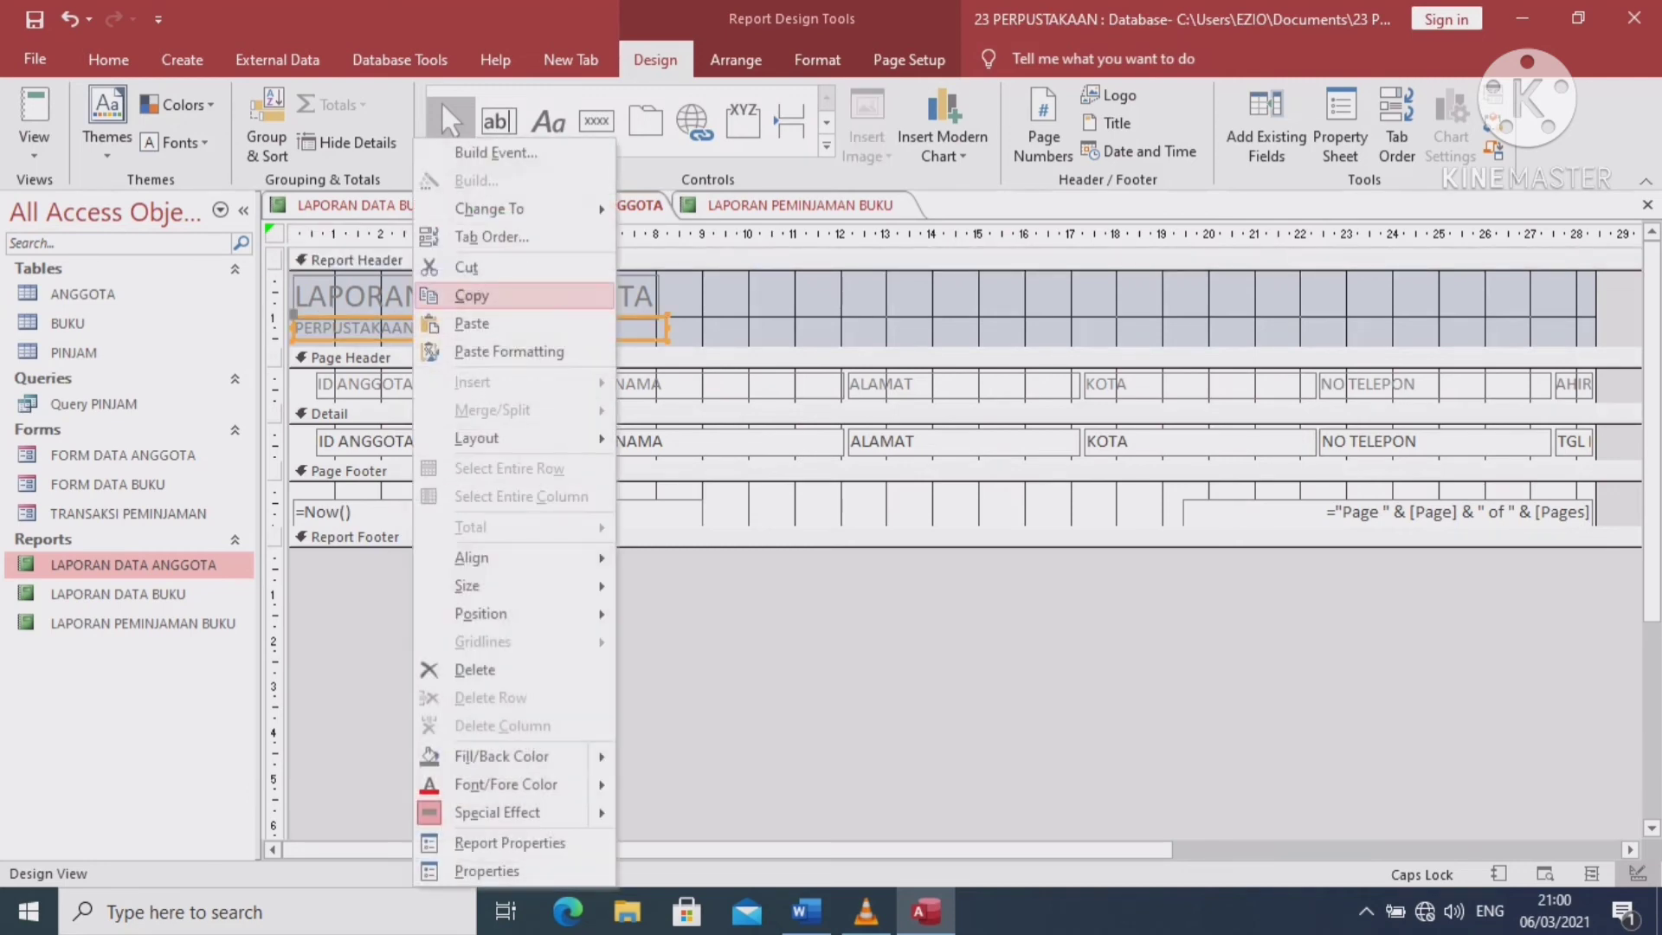
pyautogui.press('Return')
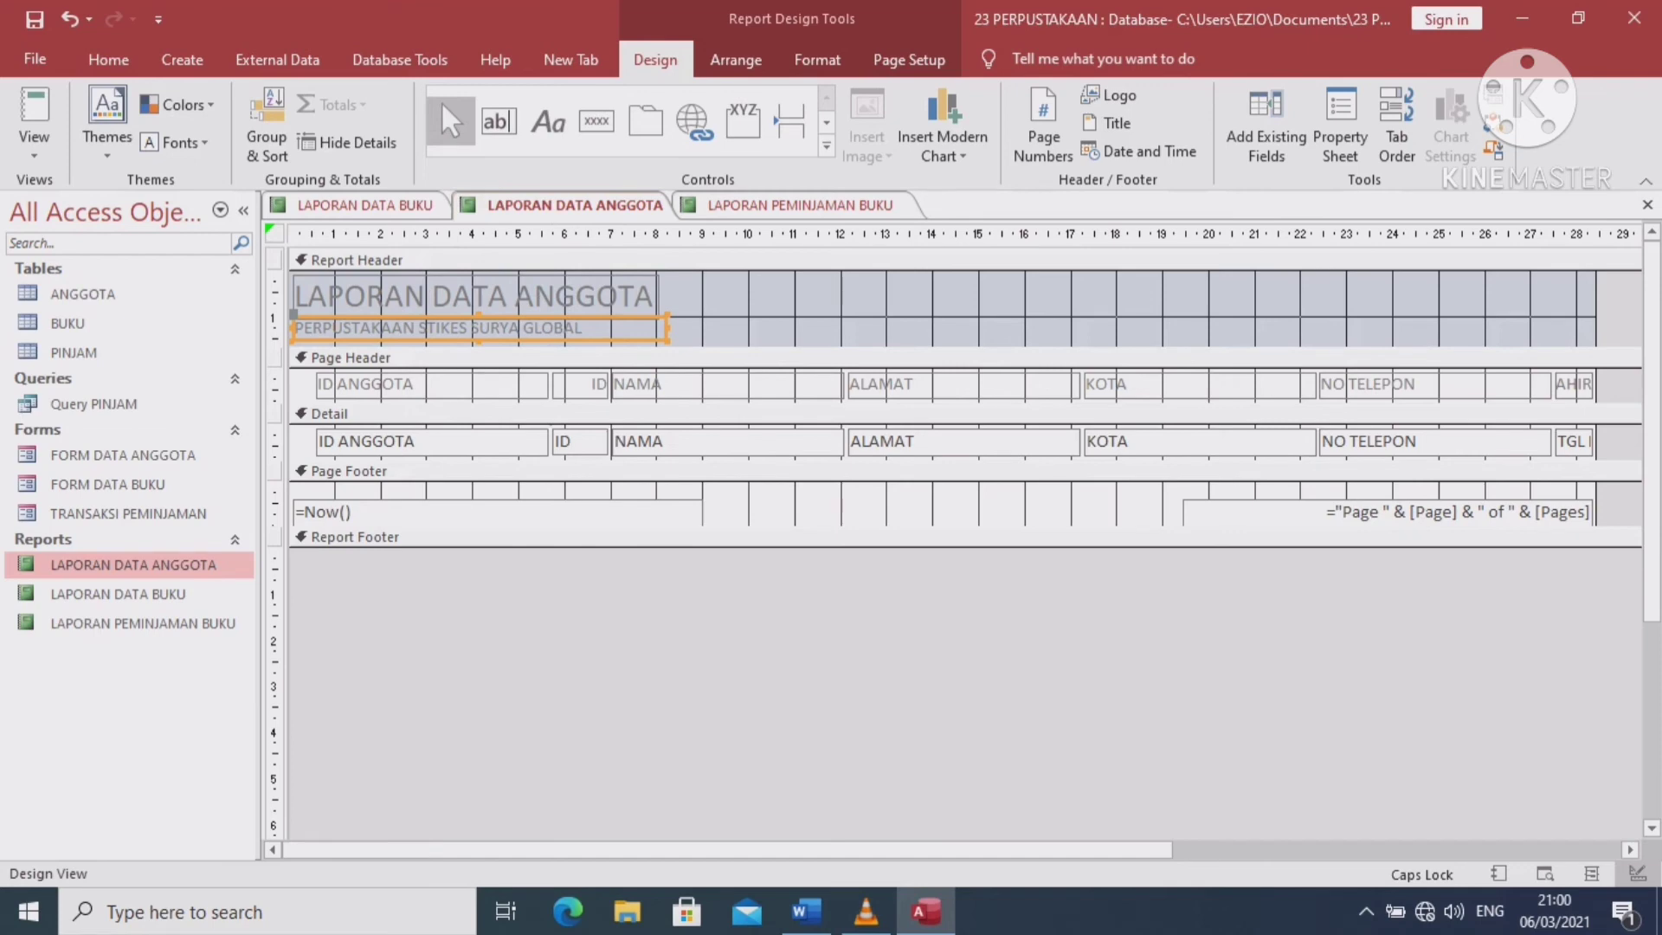
# Switch to LAPORAN PEMINJAMAN BUKU and open it in Design View
pyautogui.hotkey('ctrl', 'F6')
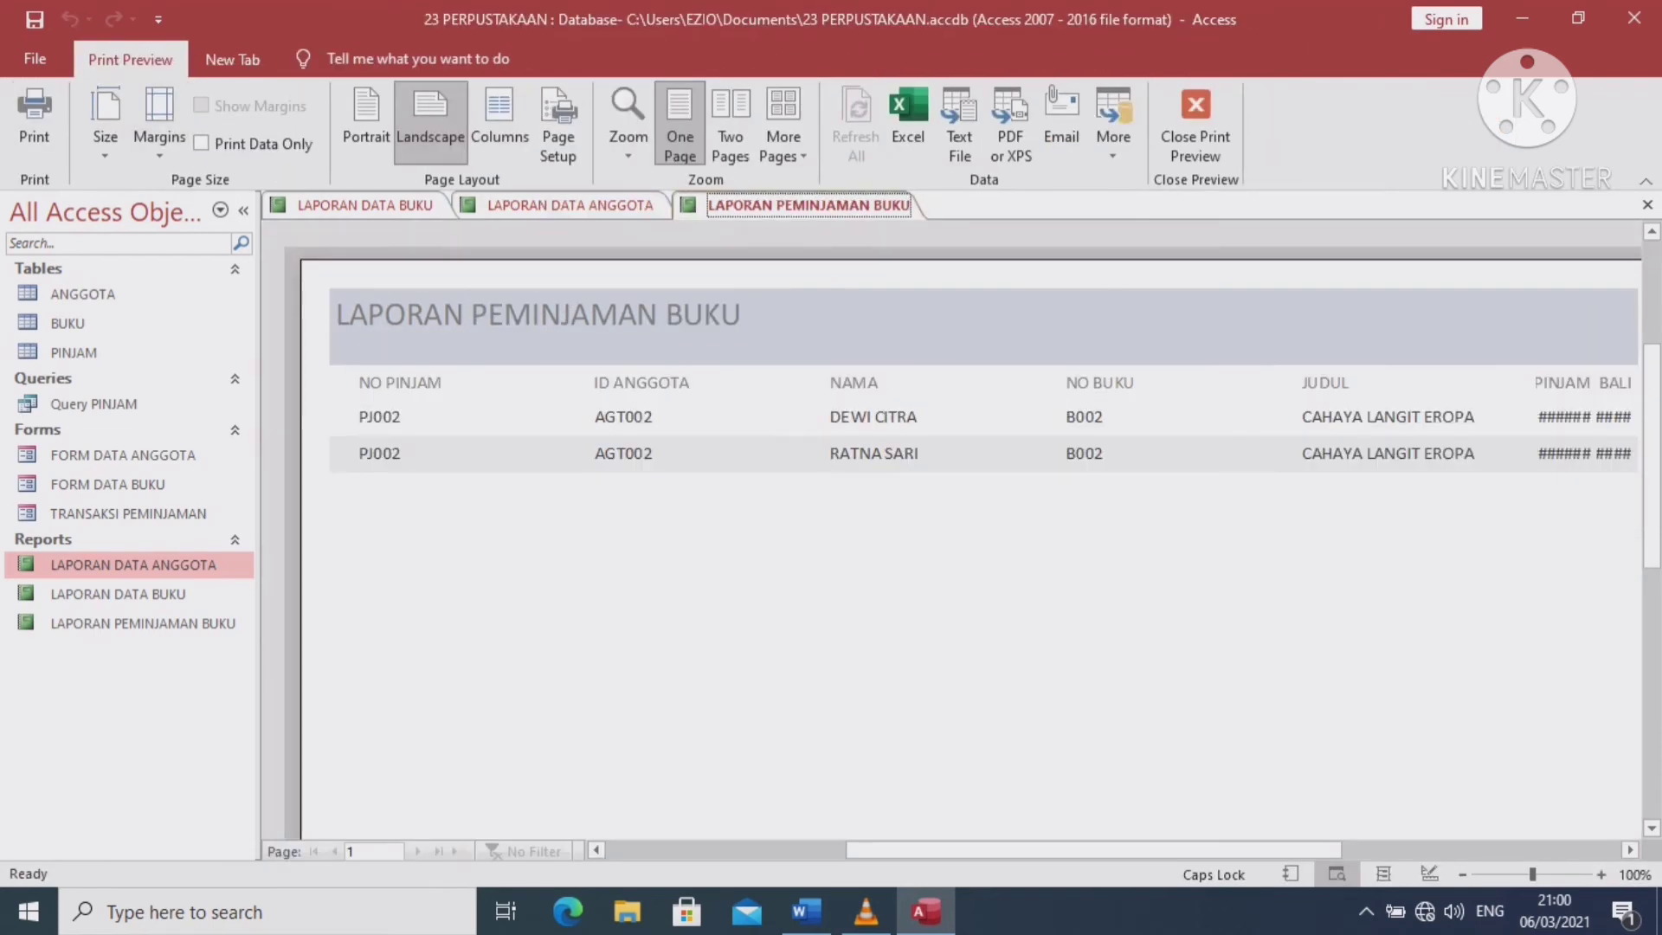
pyautogui.click(961, 520)
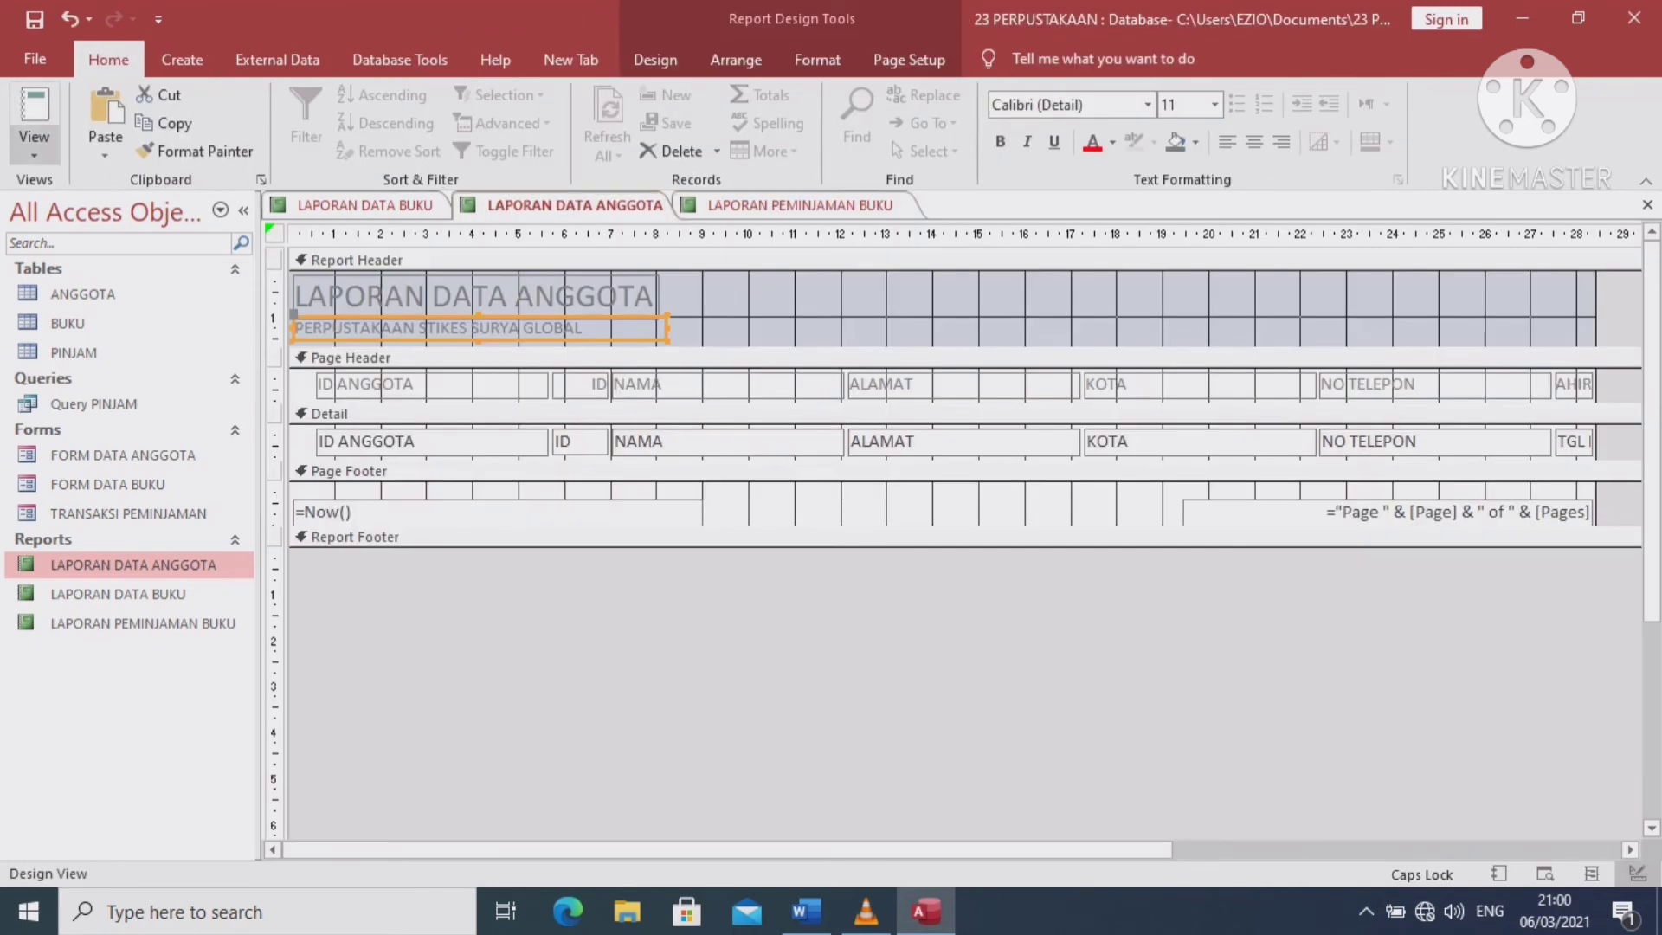
pyautogui.click(34, 152)
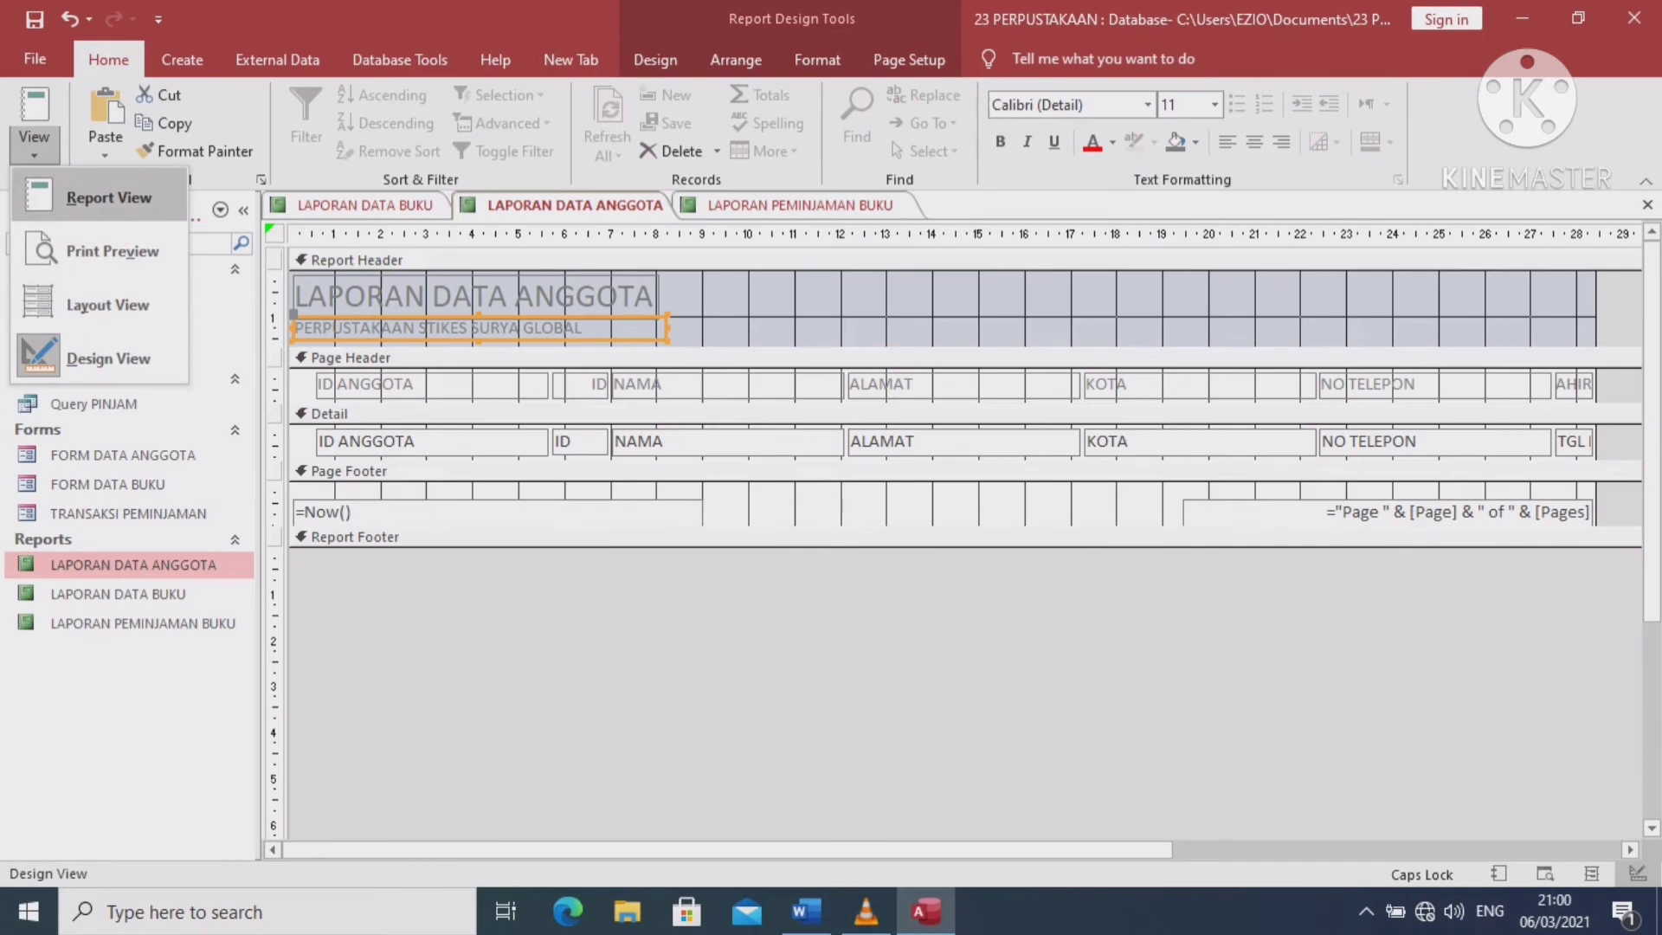
pyautogui.click(109, 198)
pyautogui.click(800, 206)
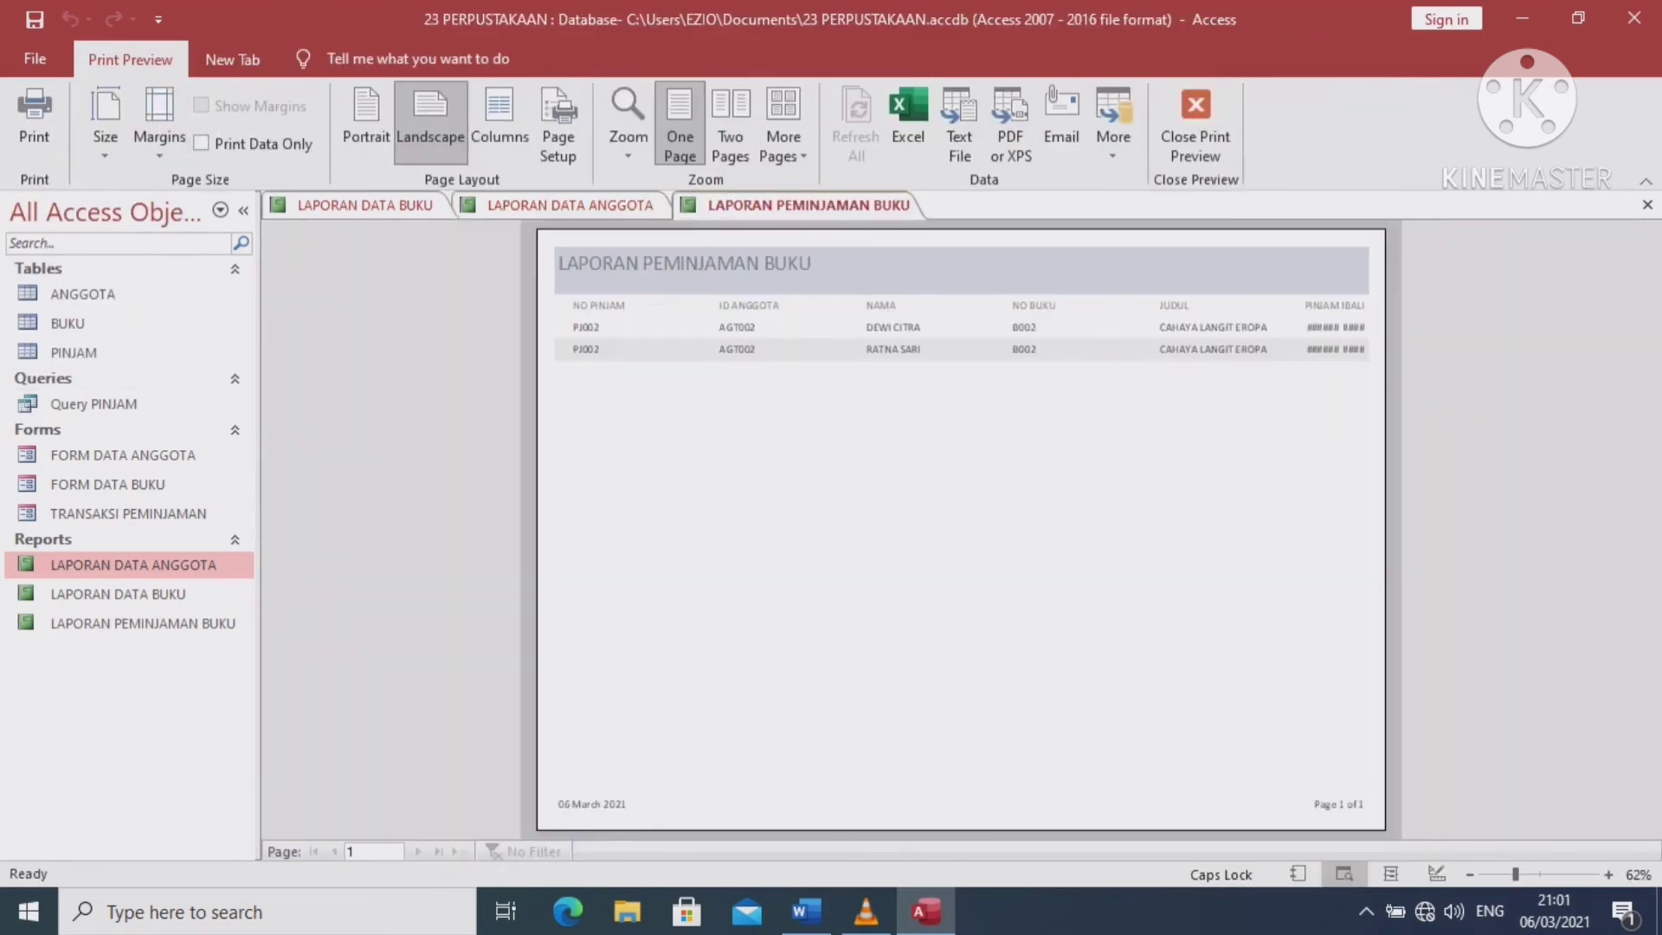
pyautogui.click(1195, 126)
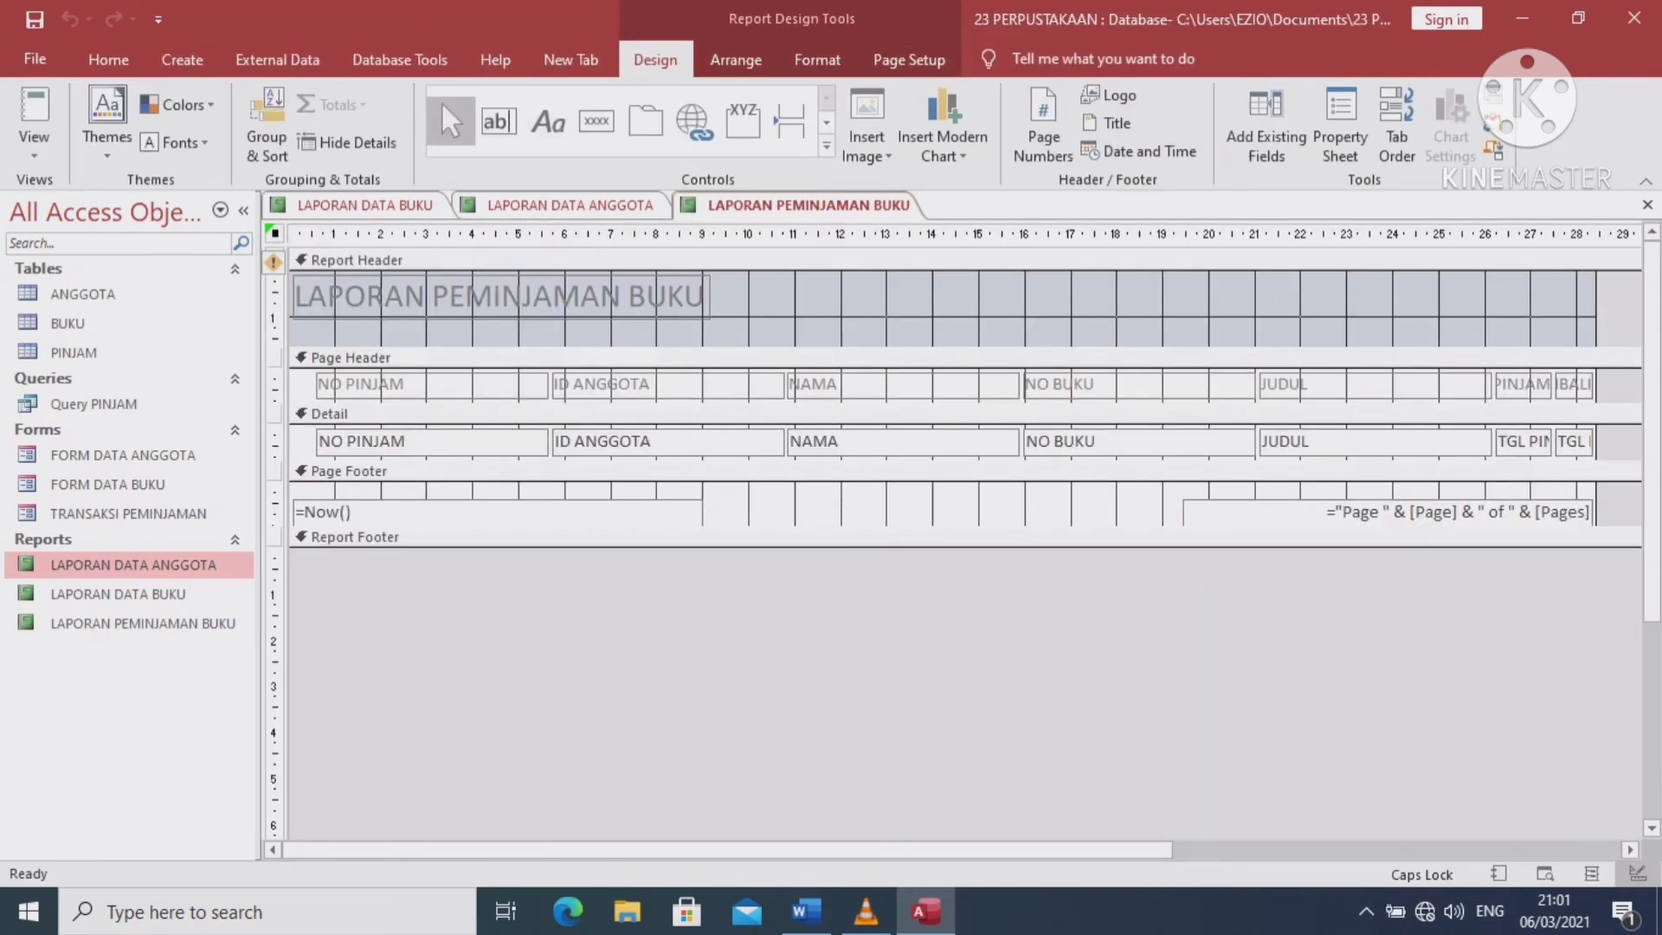
# Paste the subtitle below the LAPORAN PEMINJAMAN BUKU title and view the report with its data
pyautogui.rightClick(311, 331)
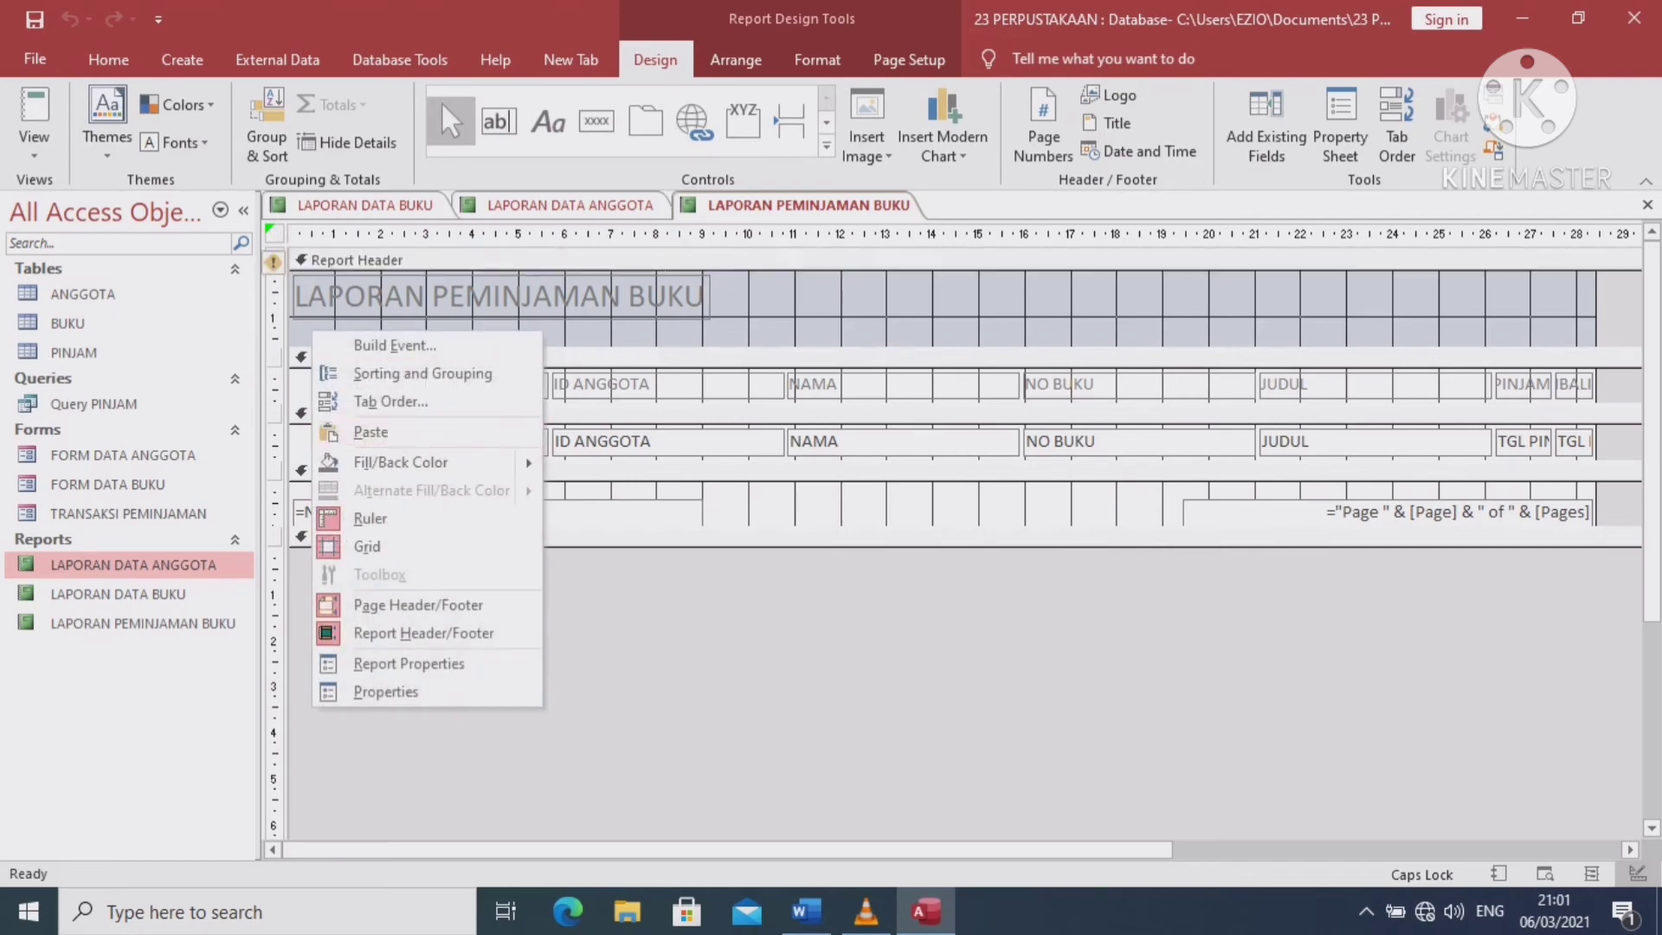
pyautogui.hotkey('ctrl', 'v')
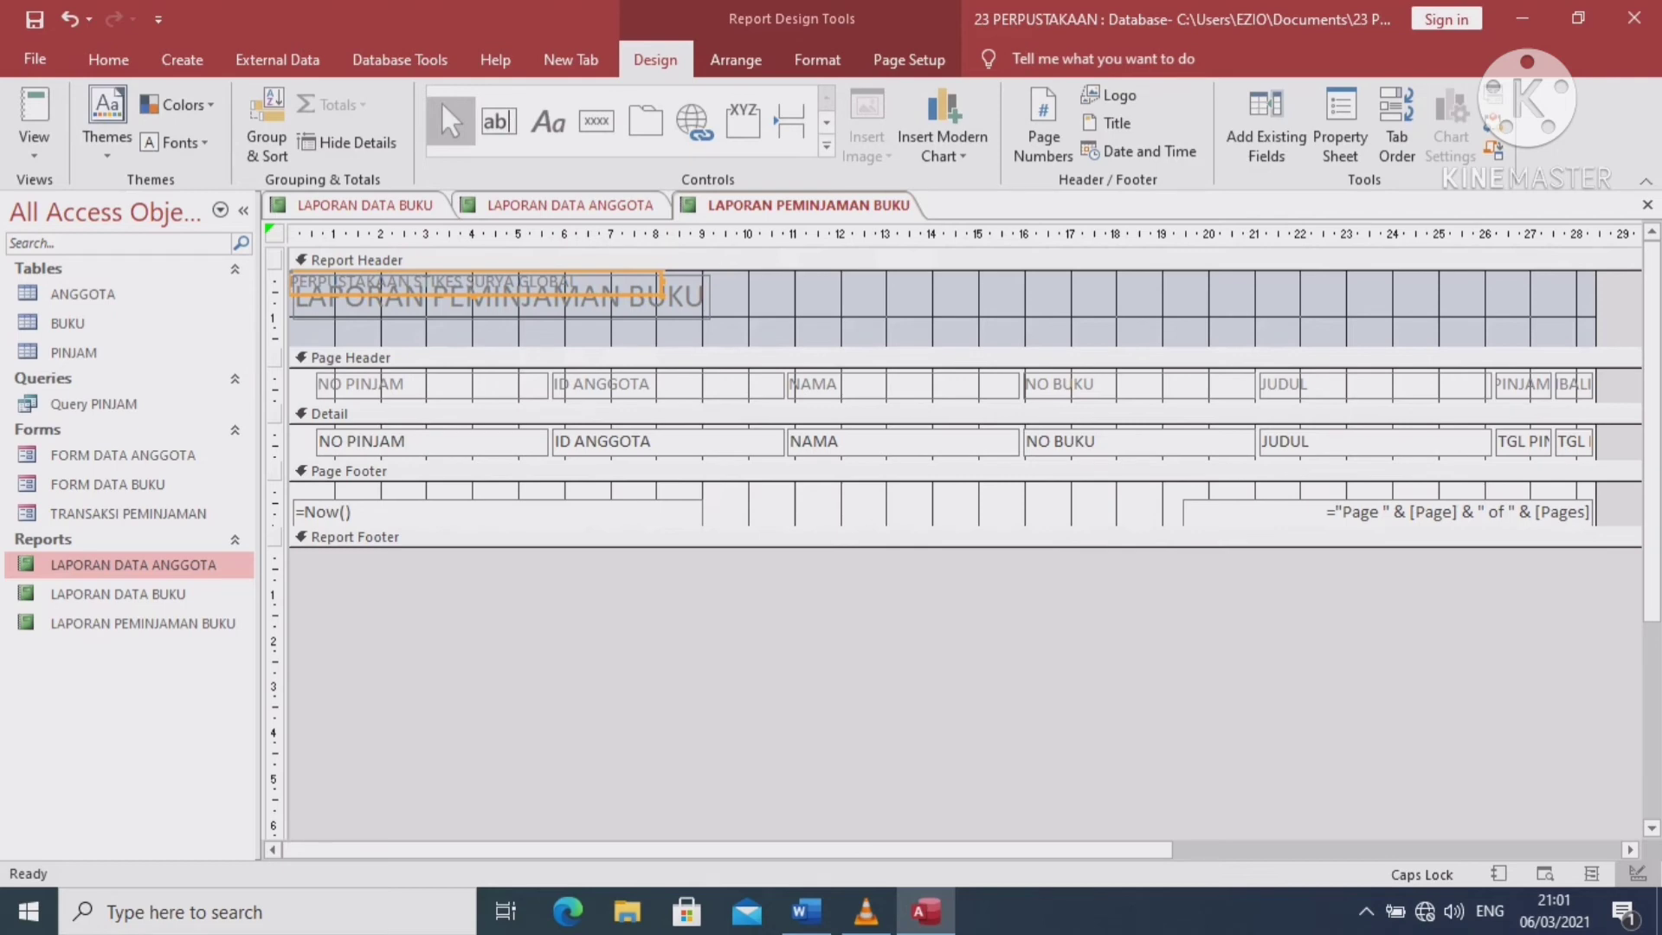
pyautogui.moveTo(476, 283); pyautogui.dragTo(481, 329)
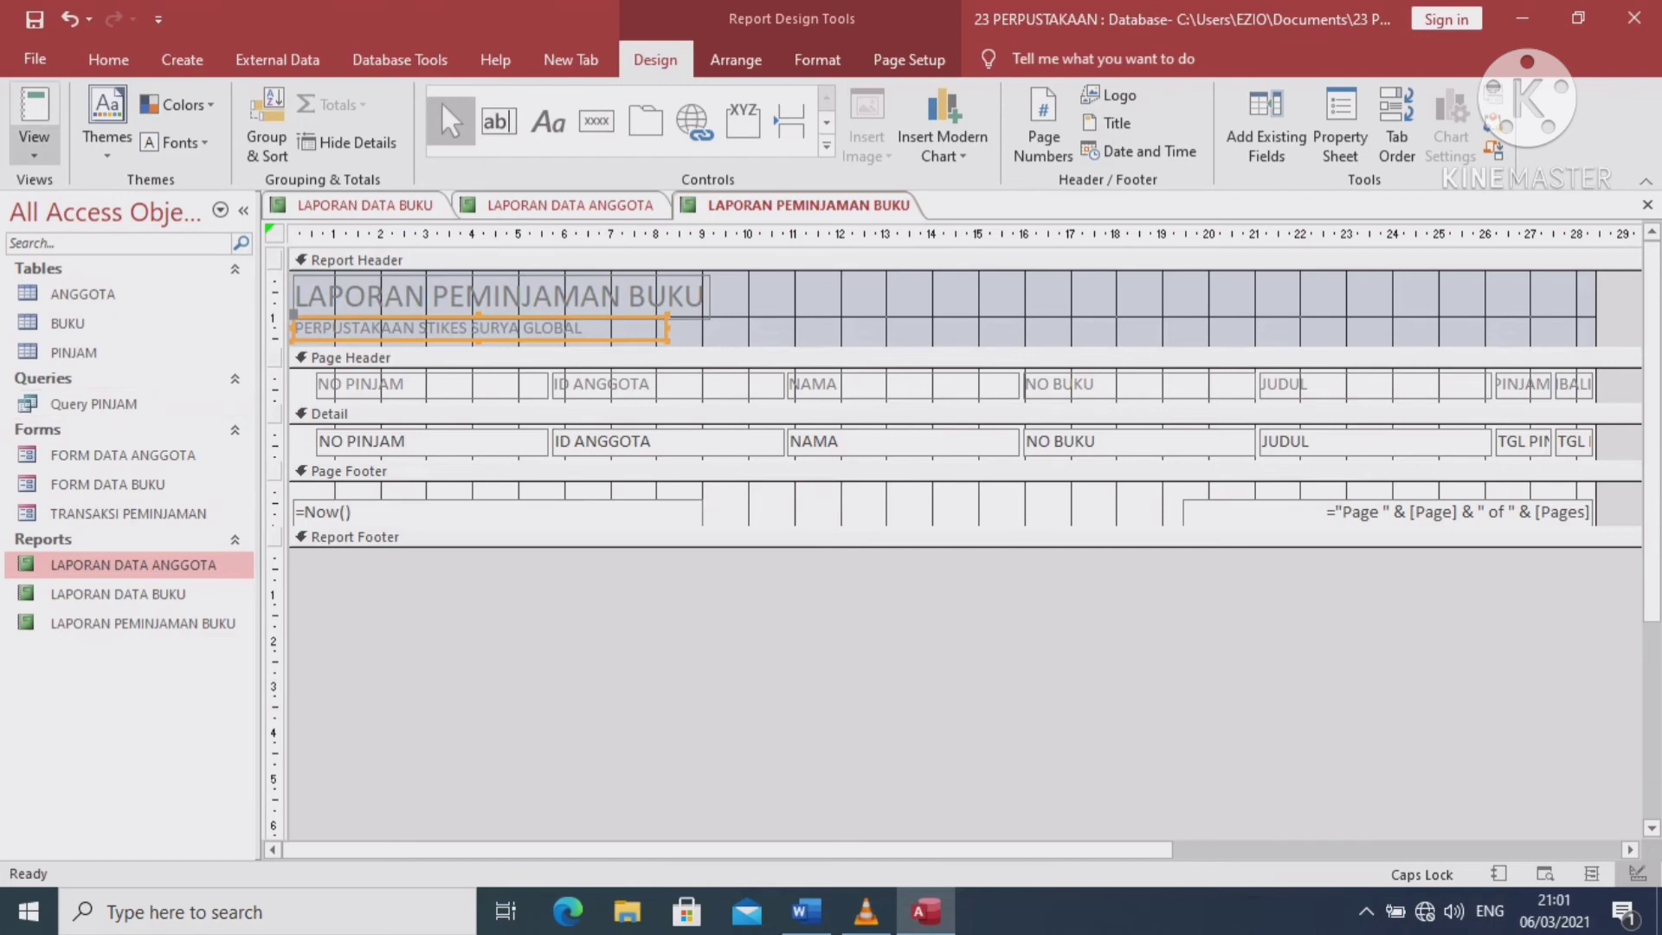
pyautogui.click(34, 149)
pyautogui.click(109, 198)
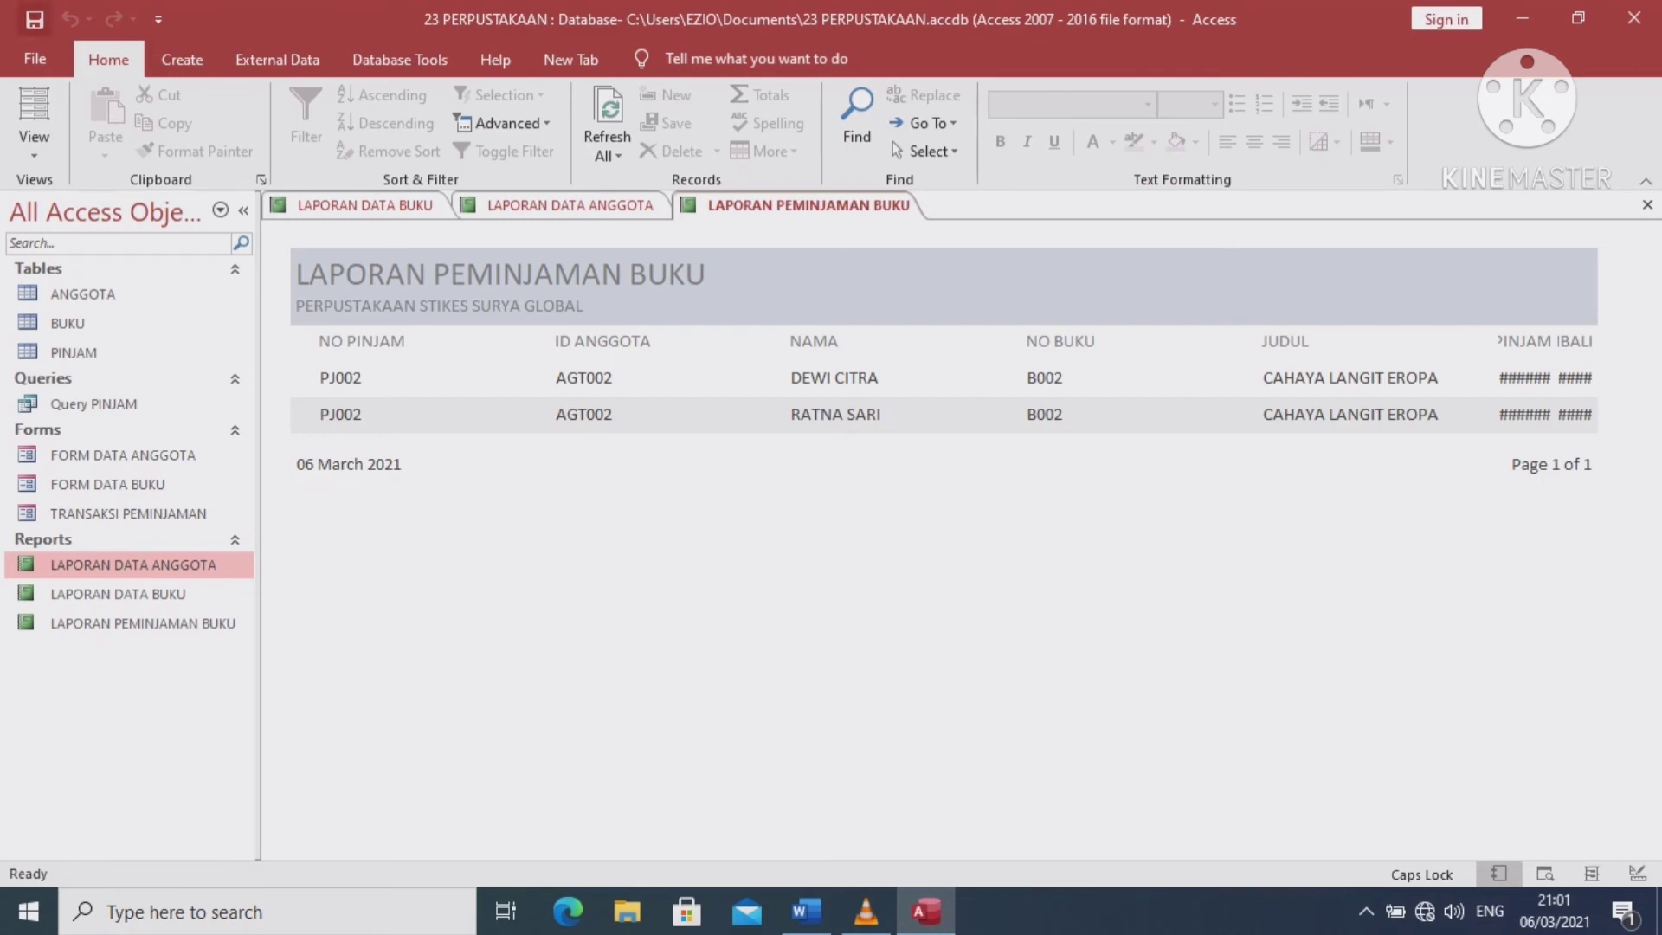
# Save the loan report and close all three report tabs, keeping LAPORAN DATA ANGGOTA's design changes
pyautogui.click(35, 19)
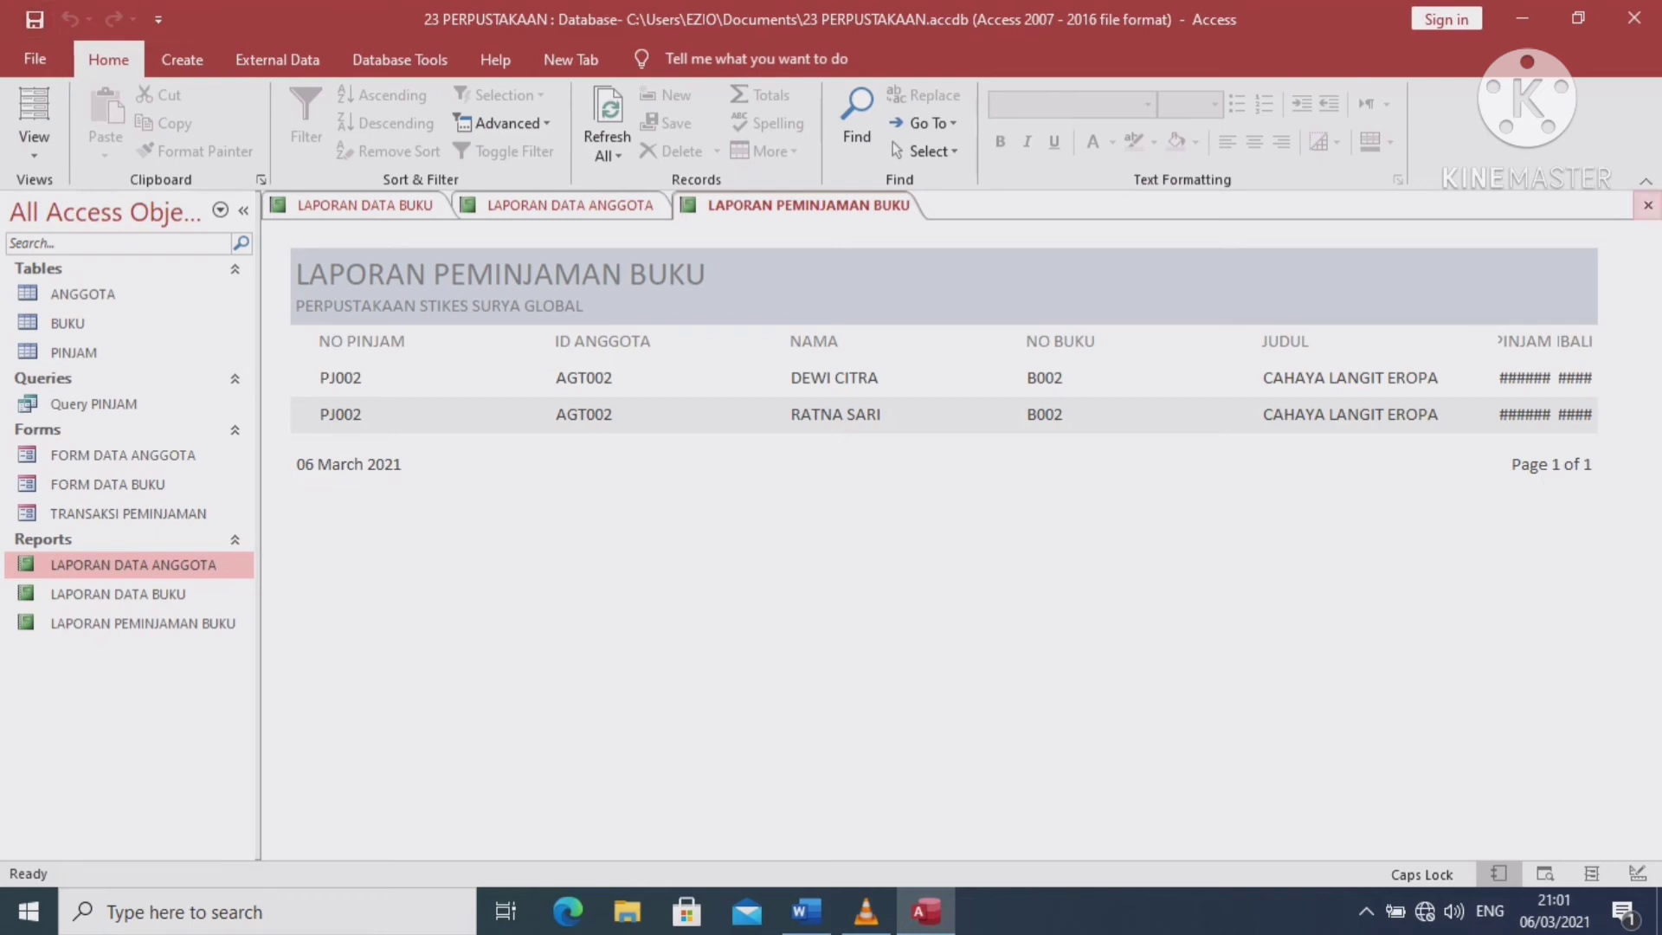
pyautogui.click(1648, 205)
pyautogui.click(1647, 205)
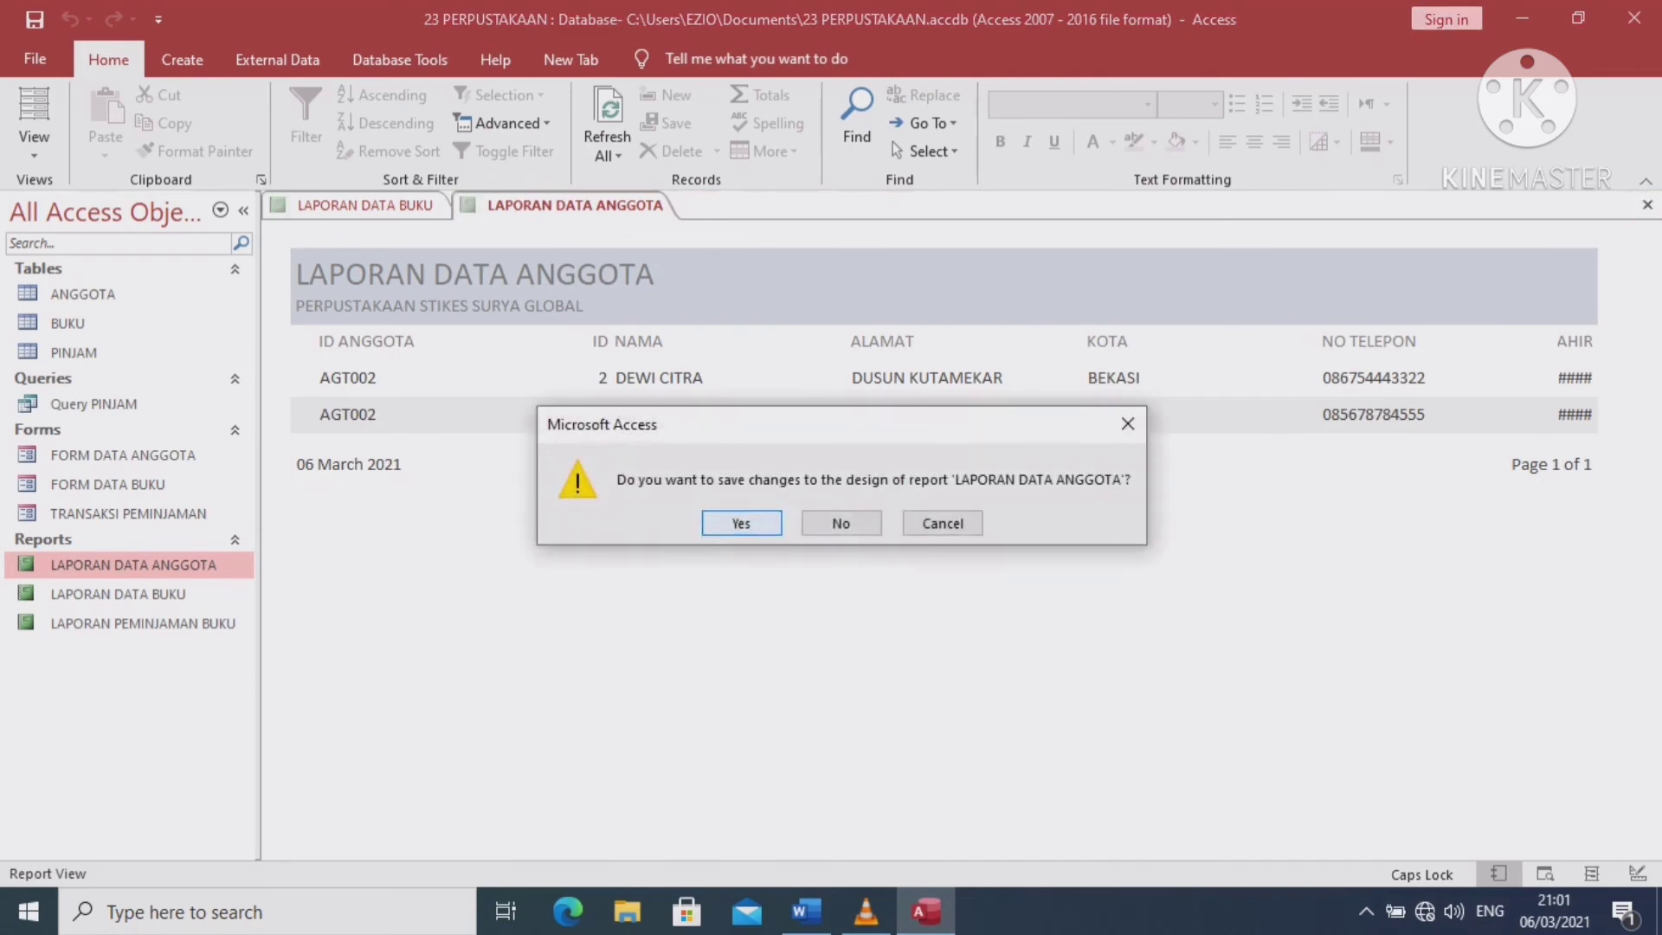
pyautogui.press('Return')
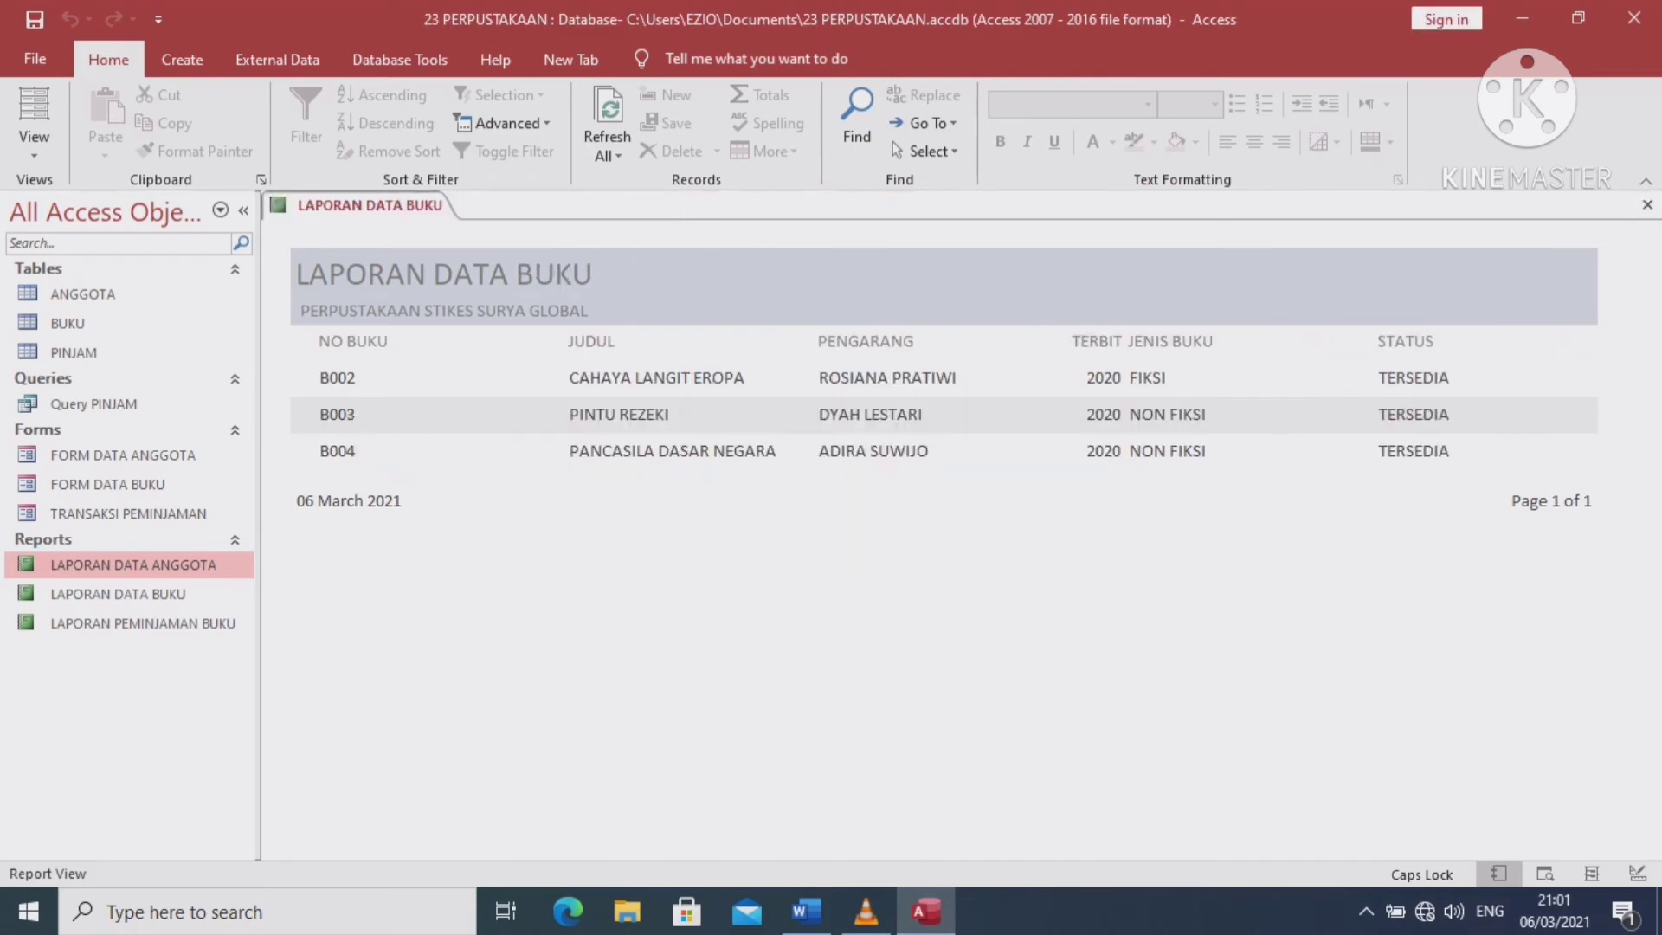
pyautogui.click(1648, 205)
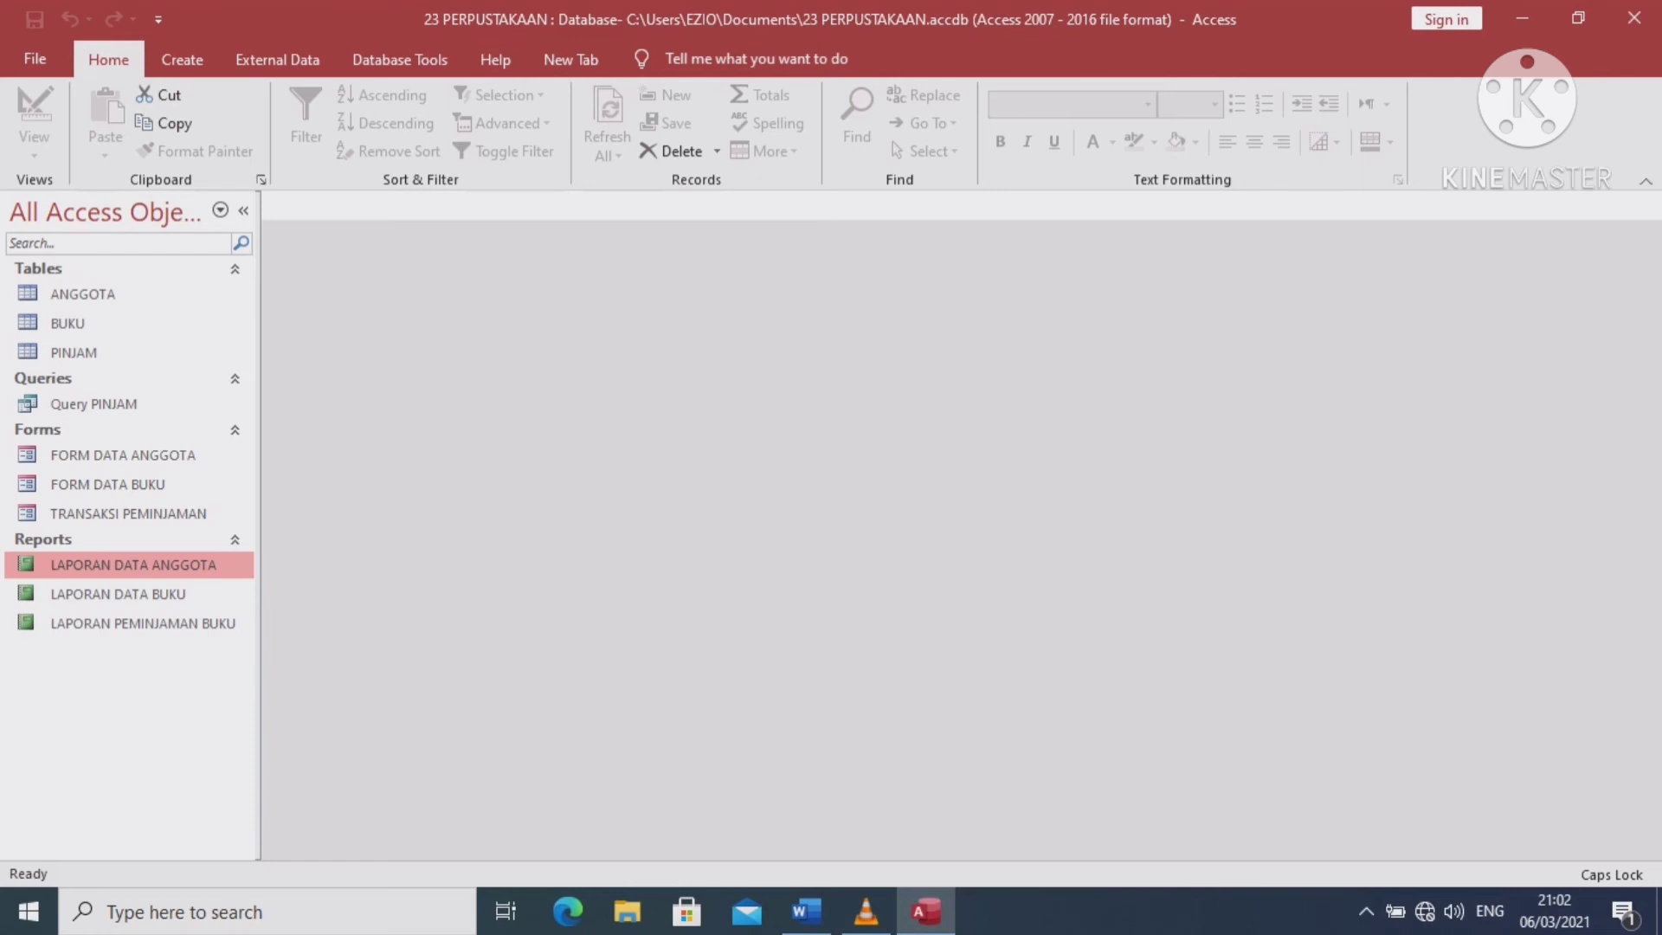
pyautogui.click(399, 59)
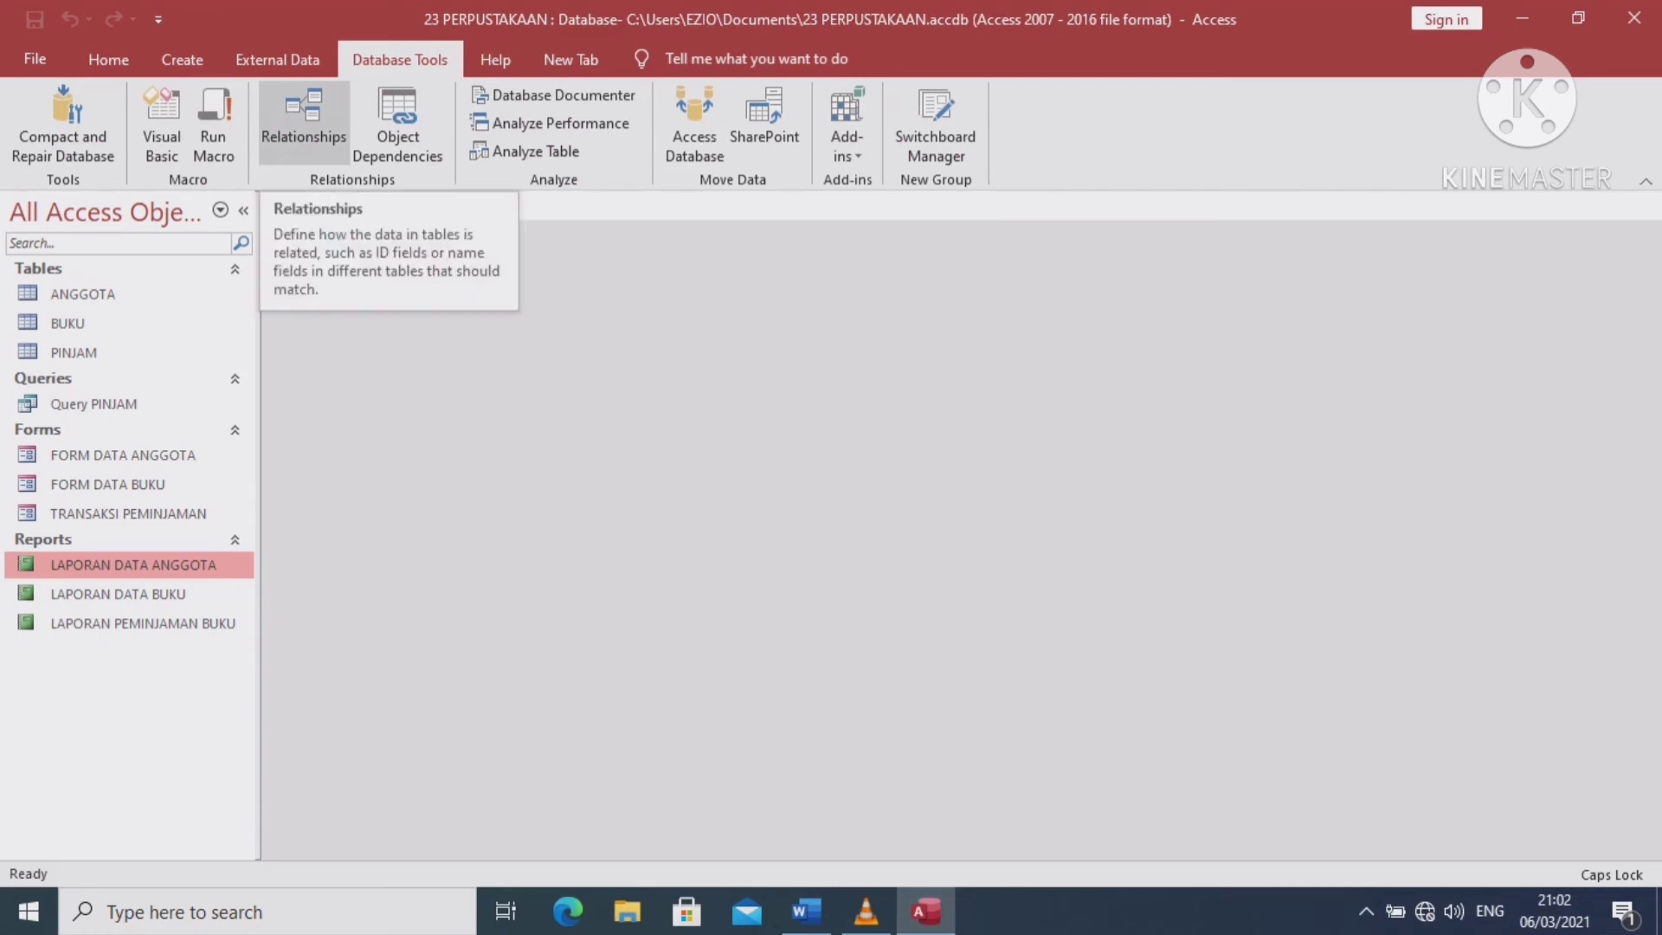
# Add the ANGGOTA, BUKU and PINJAM tables to a new Relationships layout
pyautogui.click(303, 117)
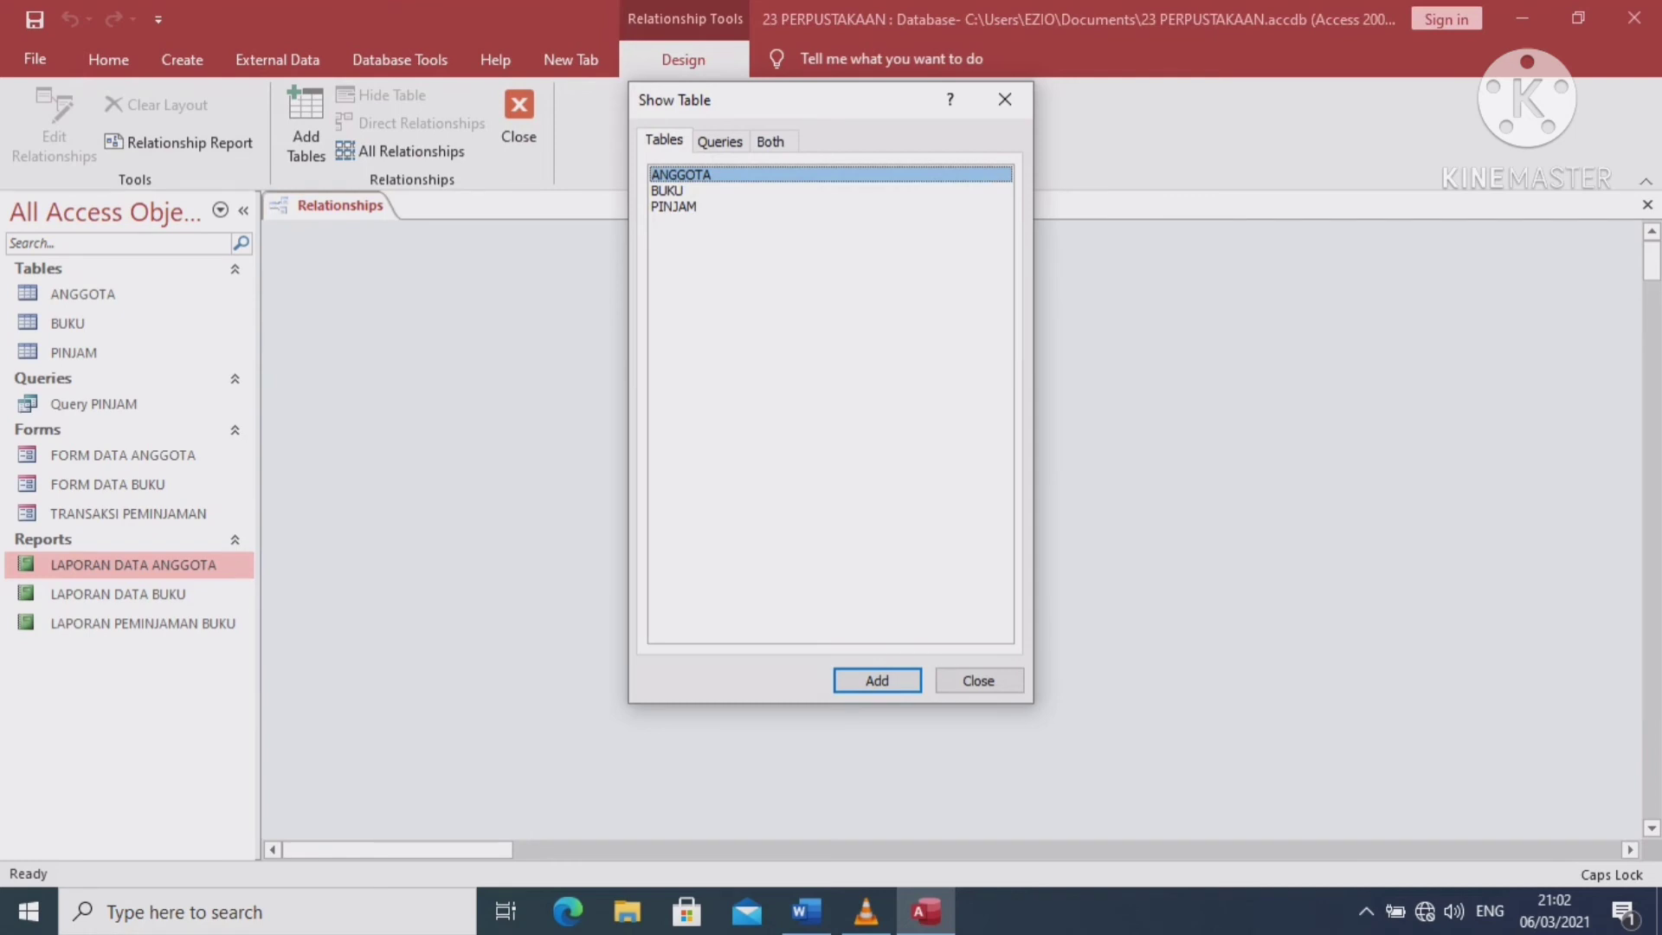
pyautogui.press('Return')
pyautogui.press('Down')
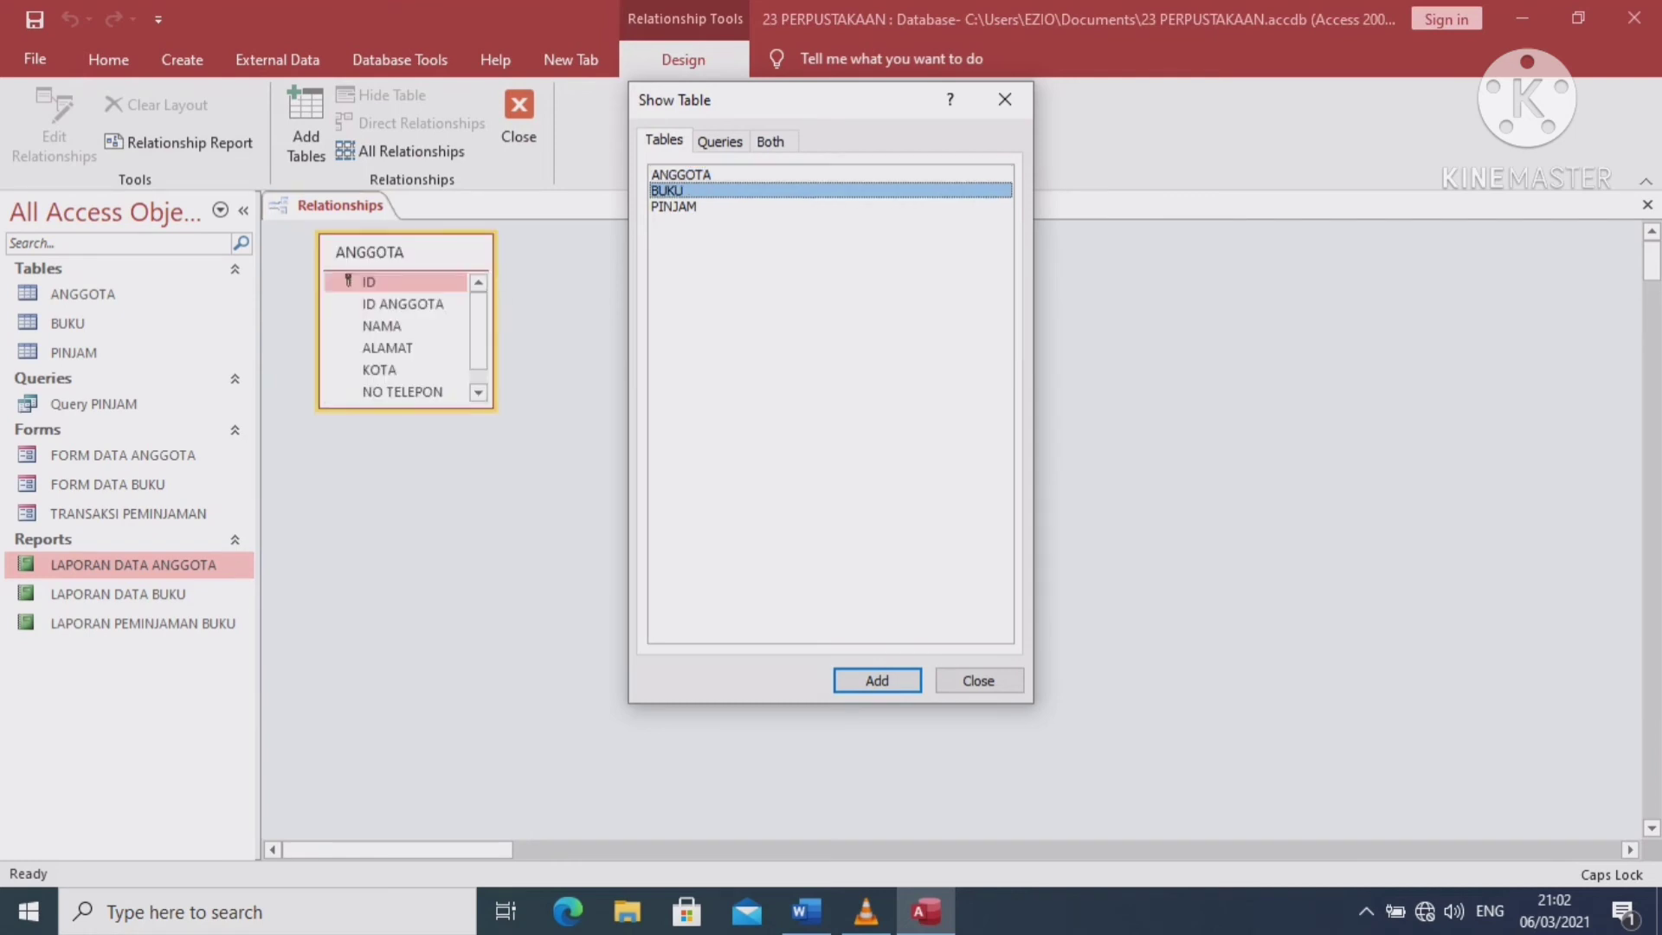
pyautogui.press('Return')
pyautogui.press('Down')
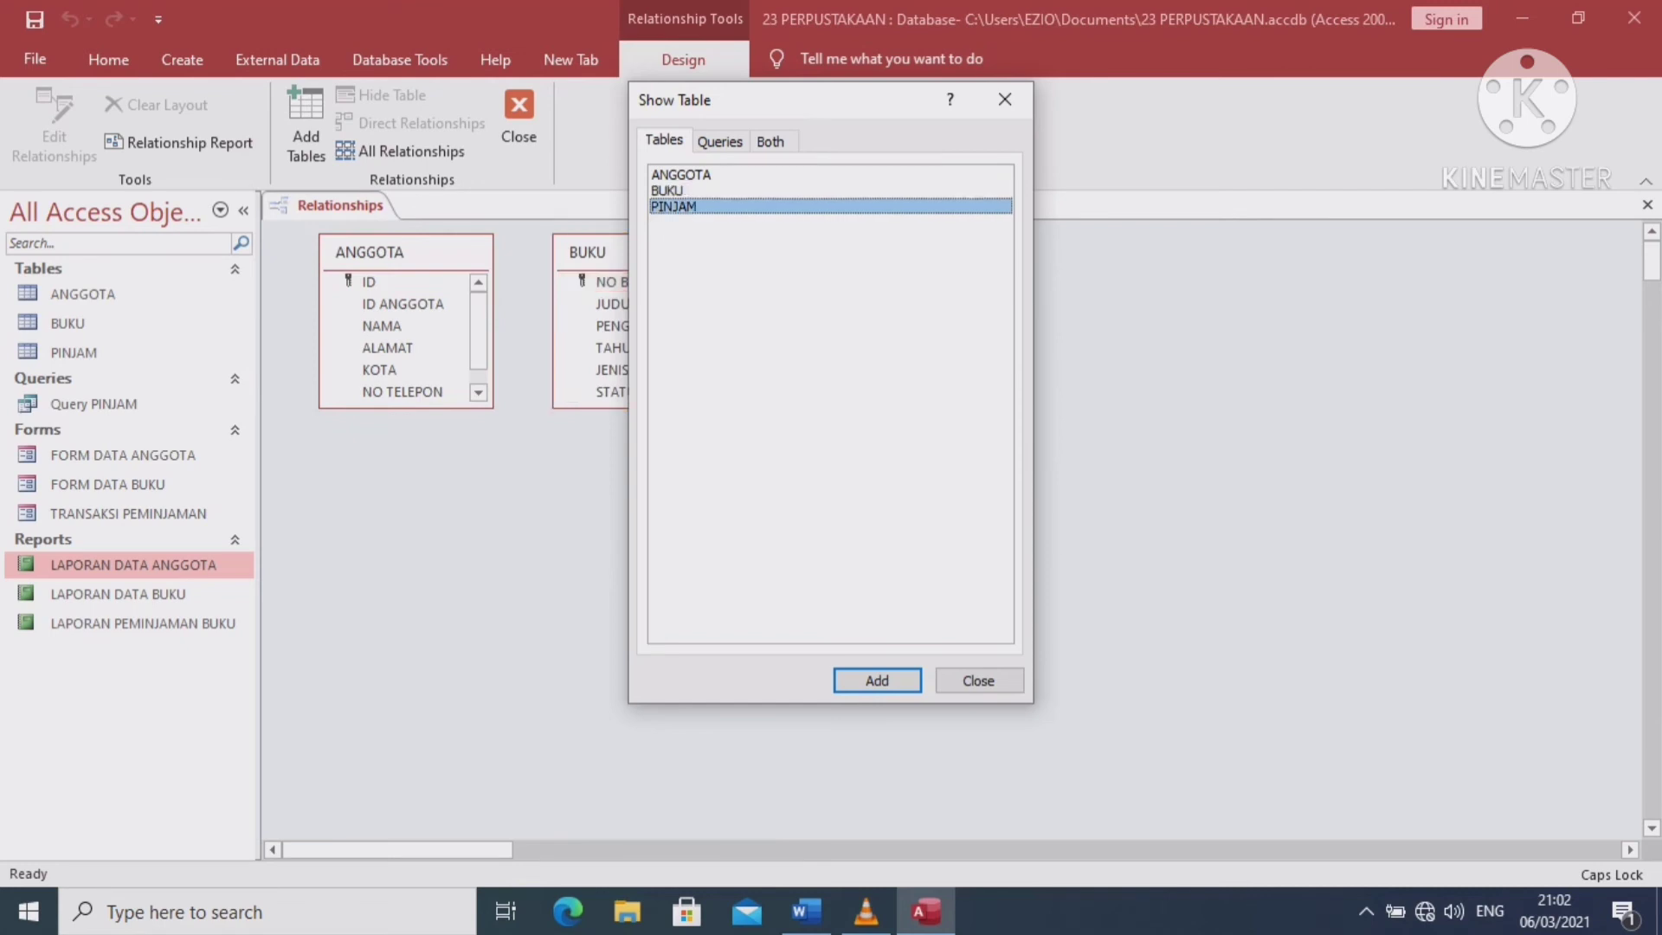
pyautogui.press('Escape')
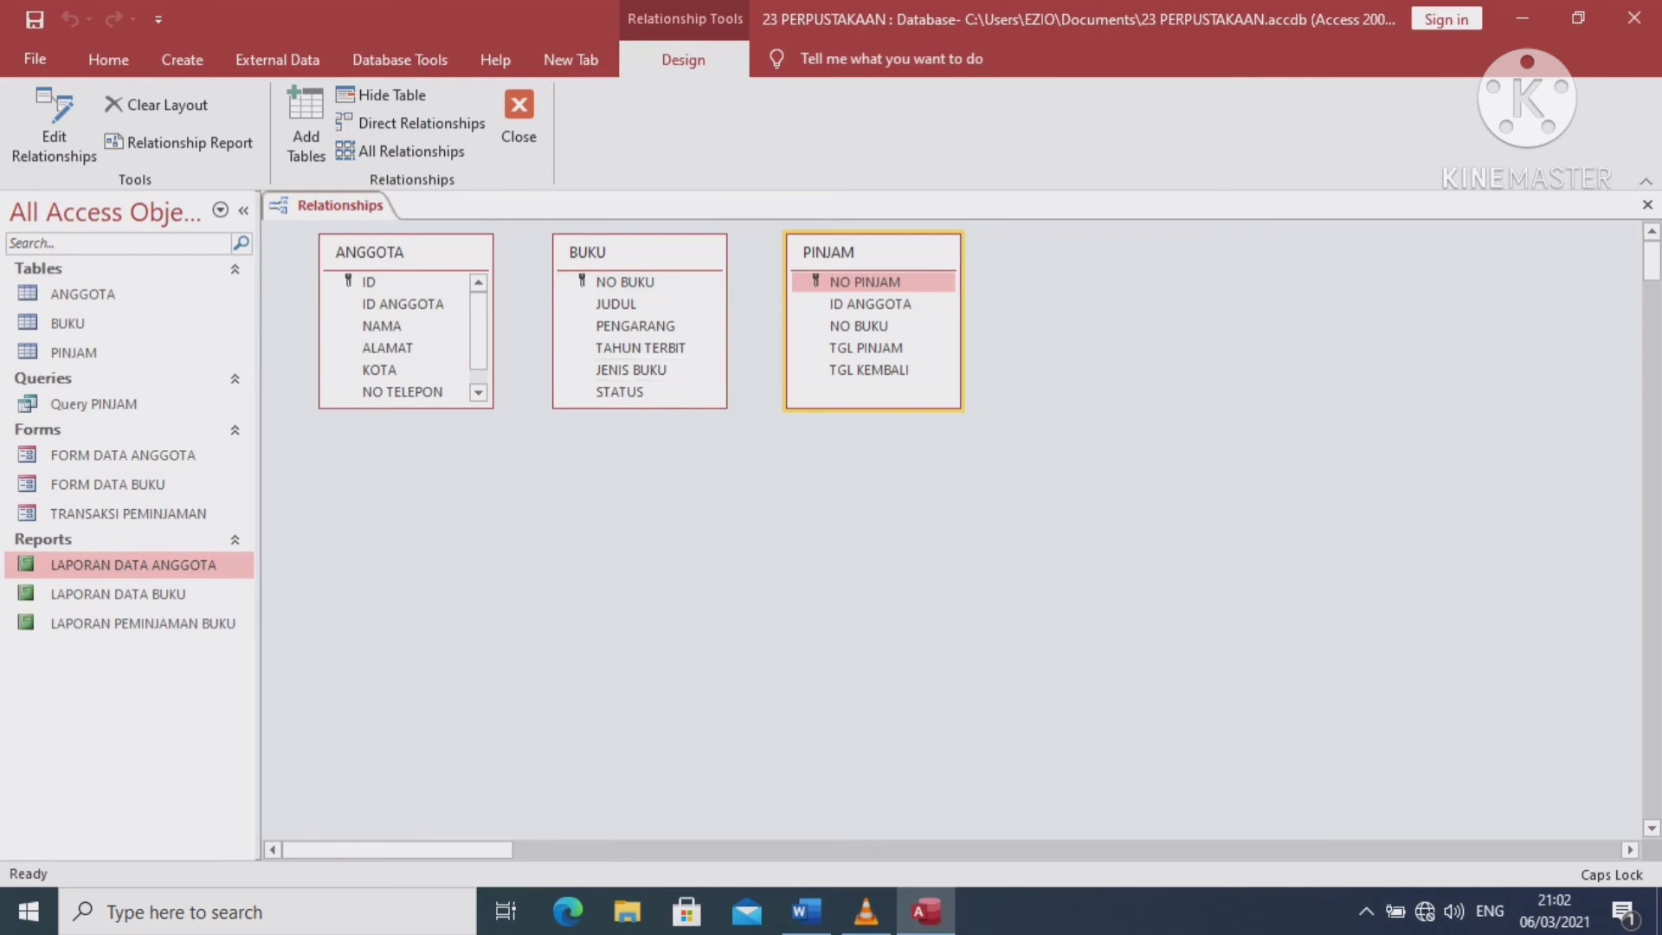
pyautogui.click(625, 282)
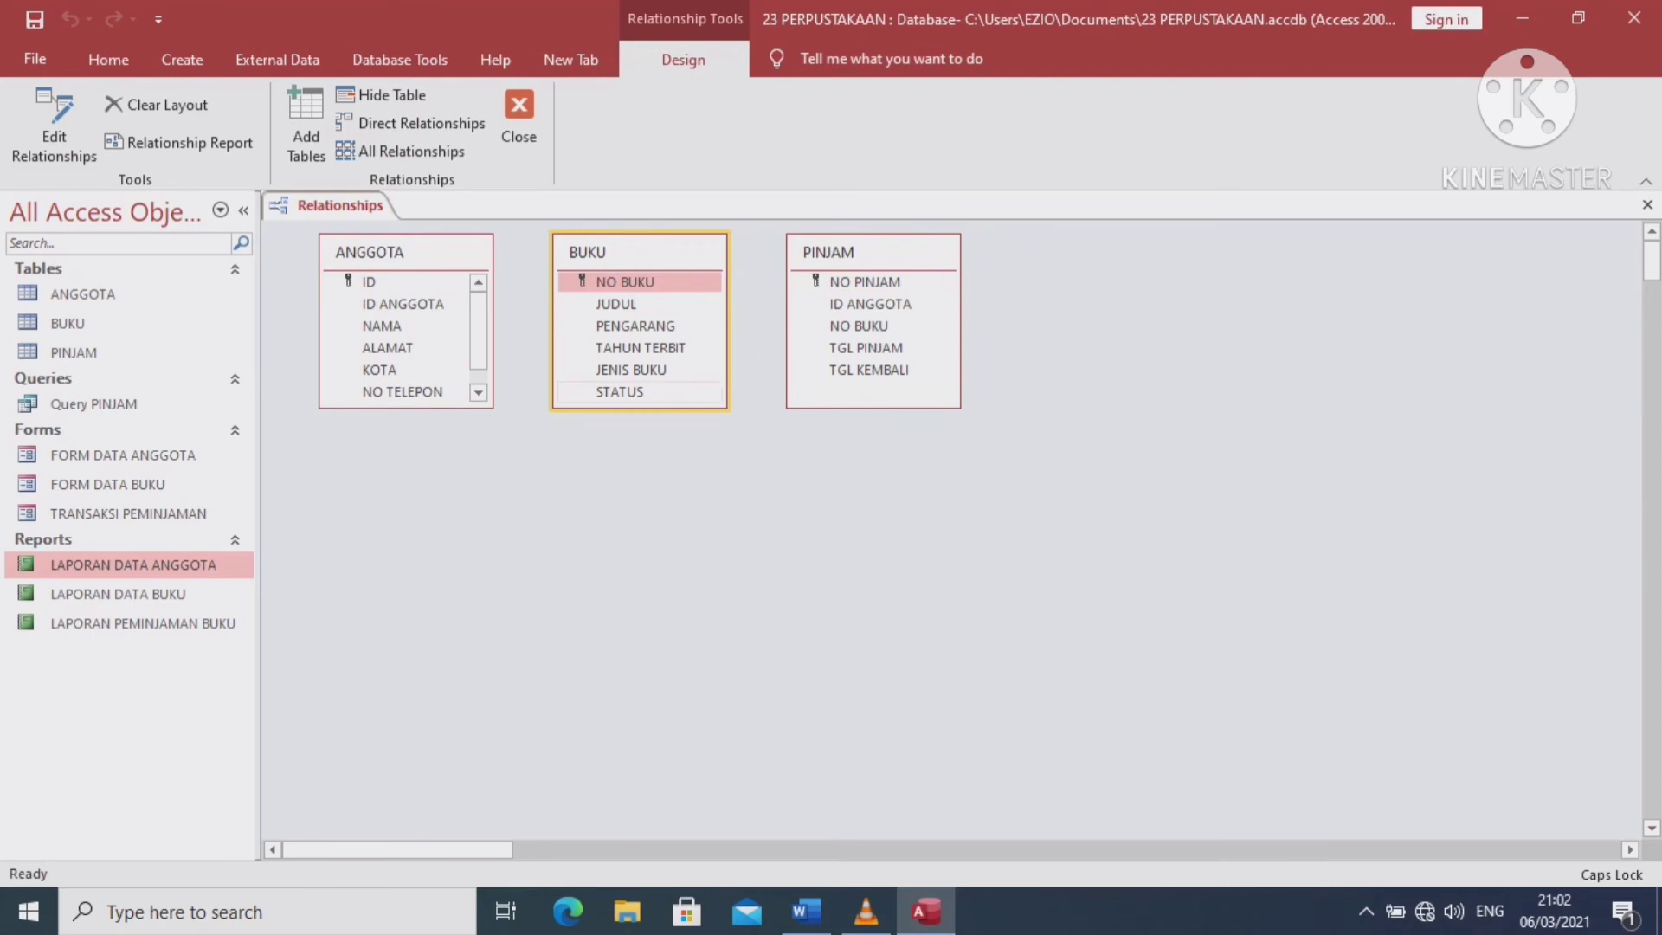
# Move BUKU lower right and PINJAM beside ANGGOTA, then link ID ANGGOTA to PINJAM's ID ANGGOTA
pyautogui.moveTo(587, 251); pyautogui.dragTo(882, 539)
pyautogui.click(829, 252)
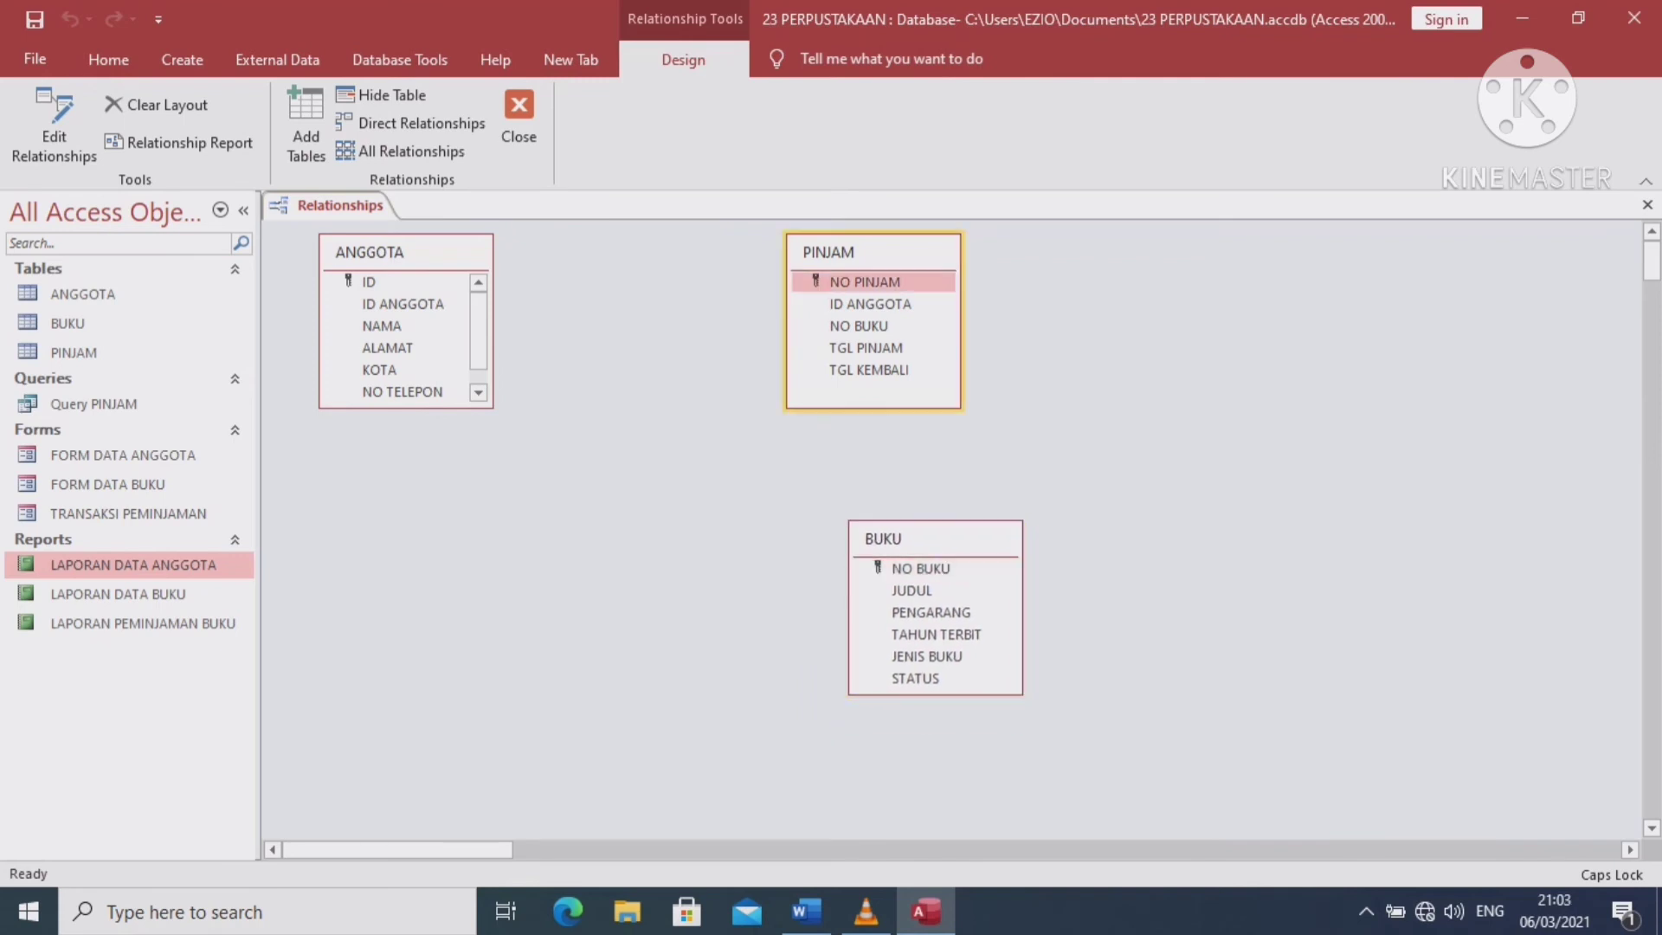
pyautogui.moveTo(828, 252); pyautogui.dragTo(637, 255)
pyautogui.click(684, 485)
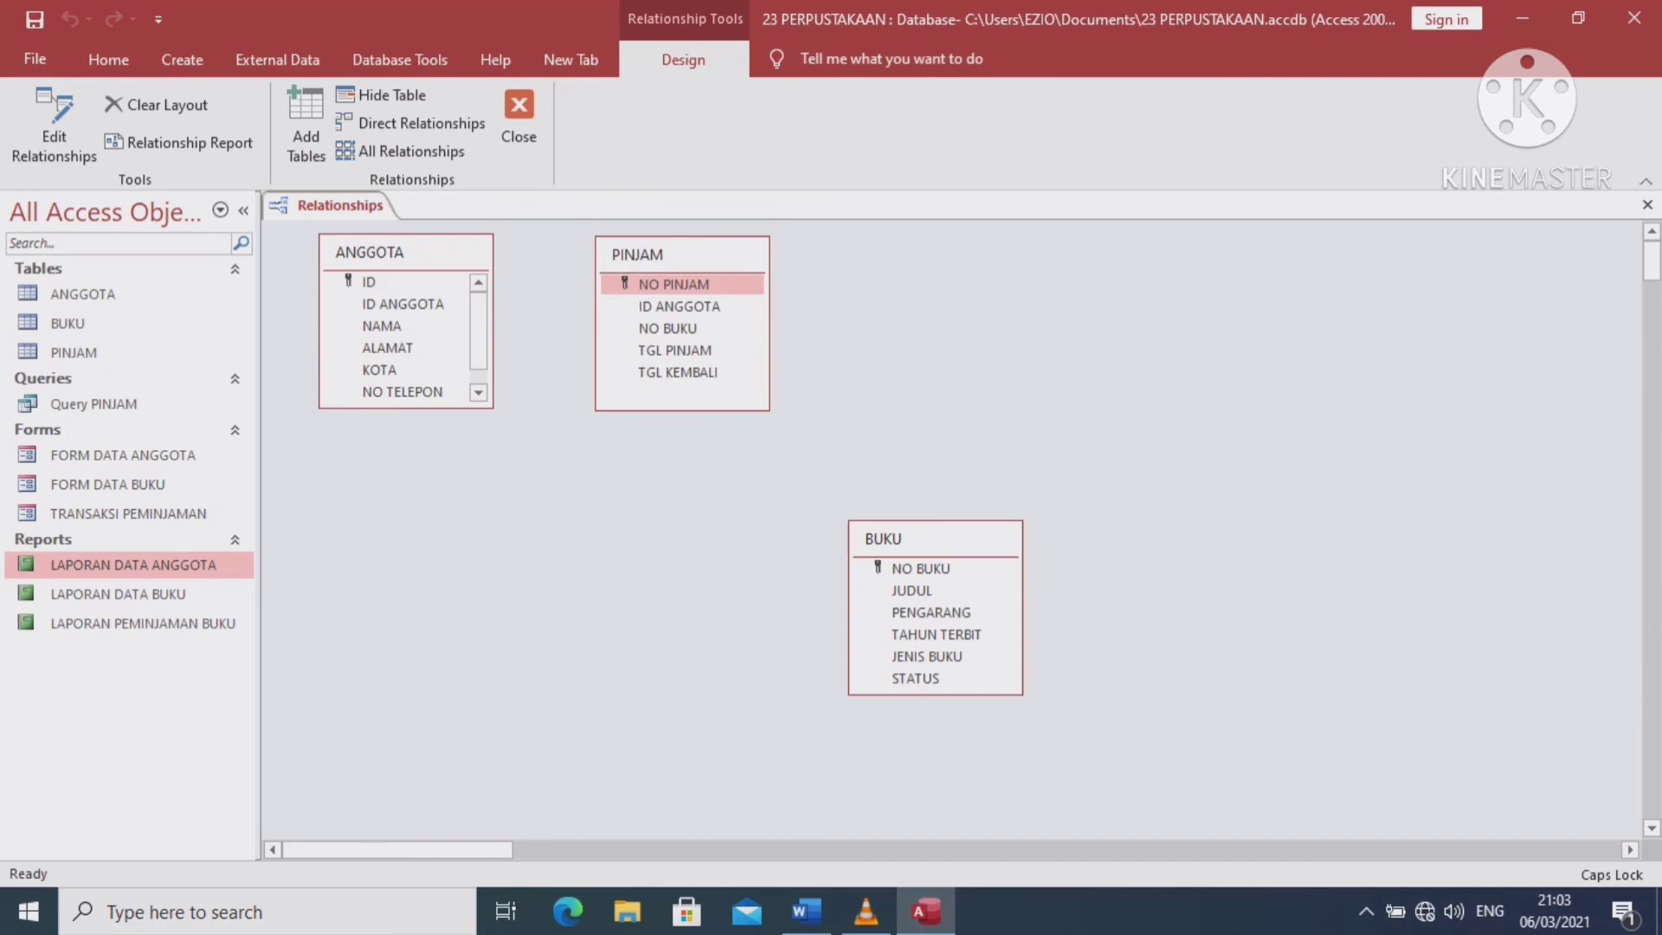
pyautogui.click(402, 304)
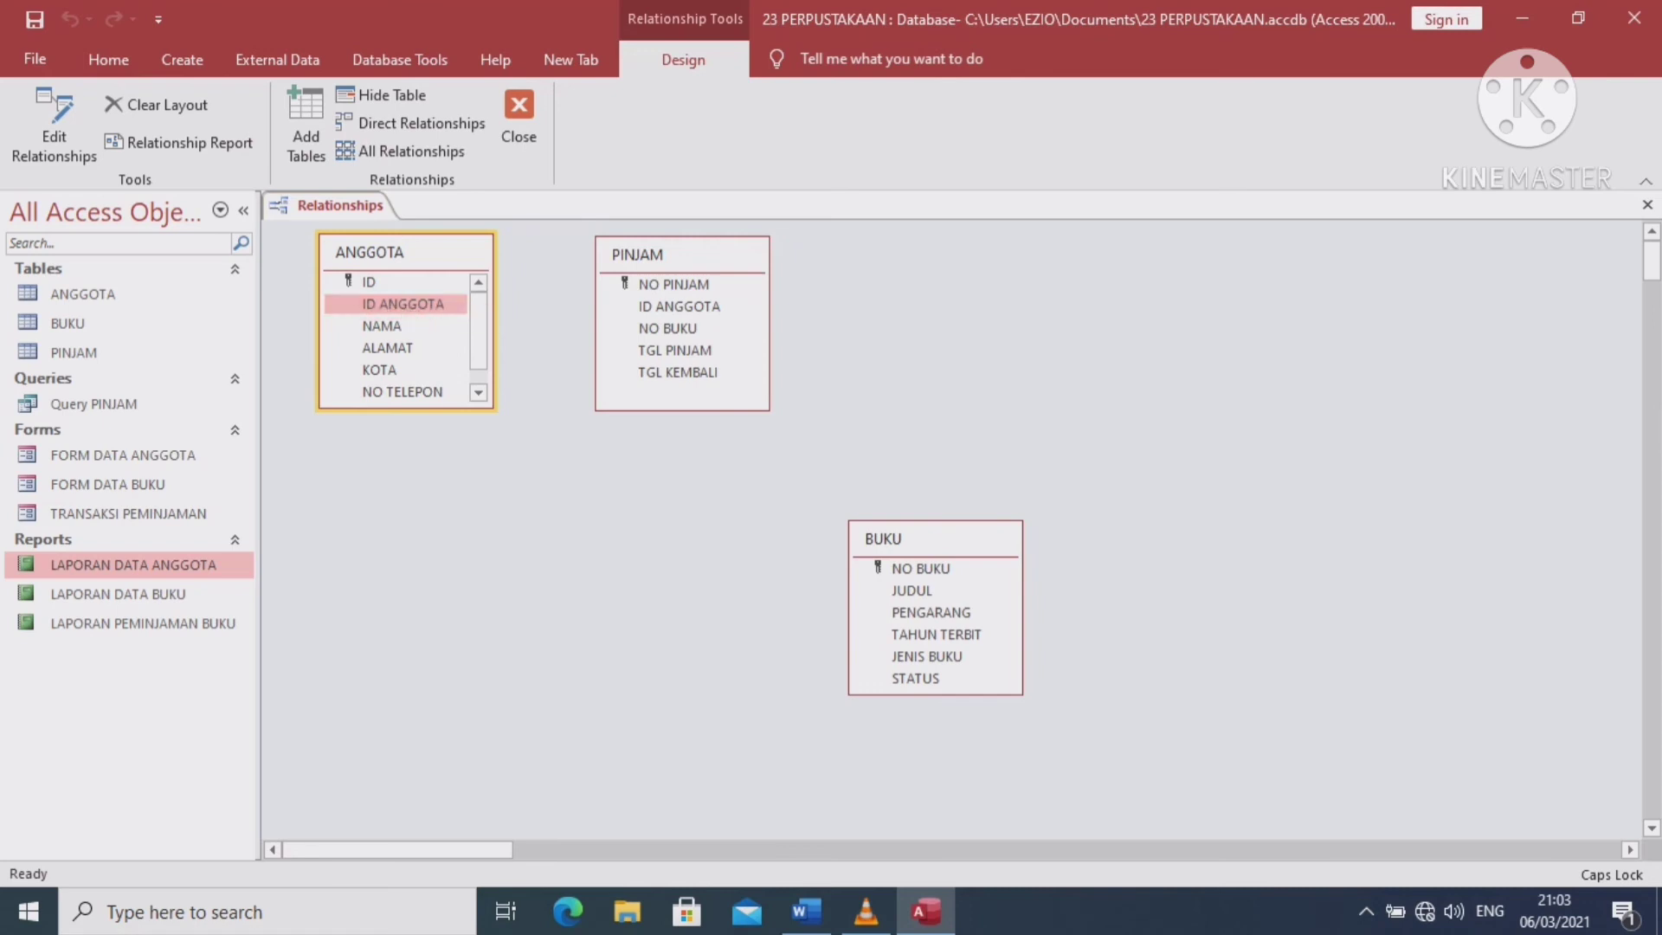
pyautogui.moveTo(402, 304); pyautogui.dragTo(679, 307)
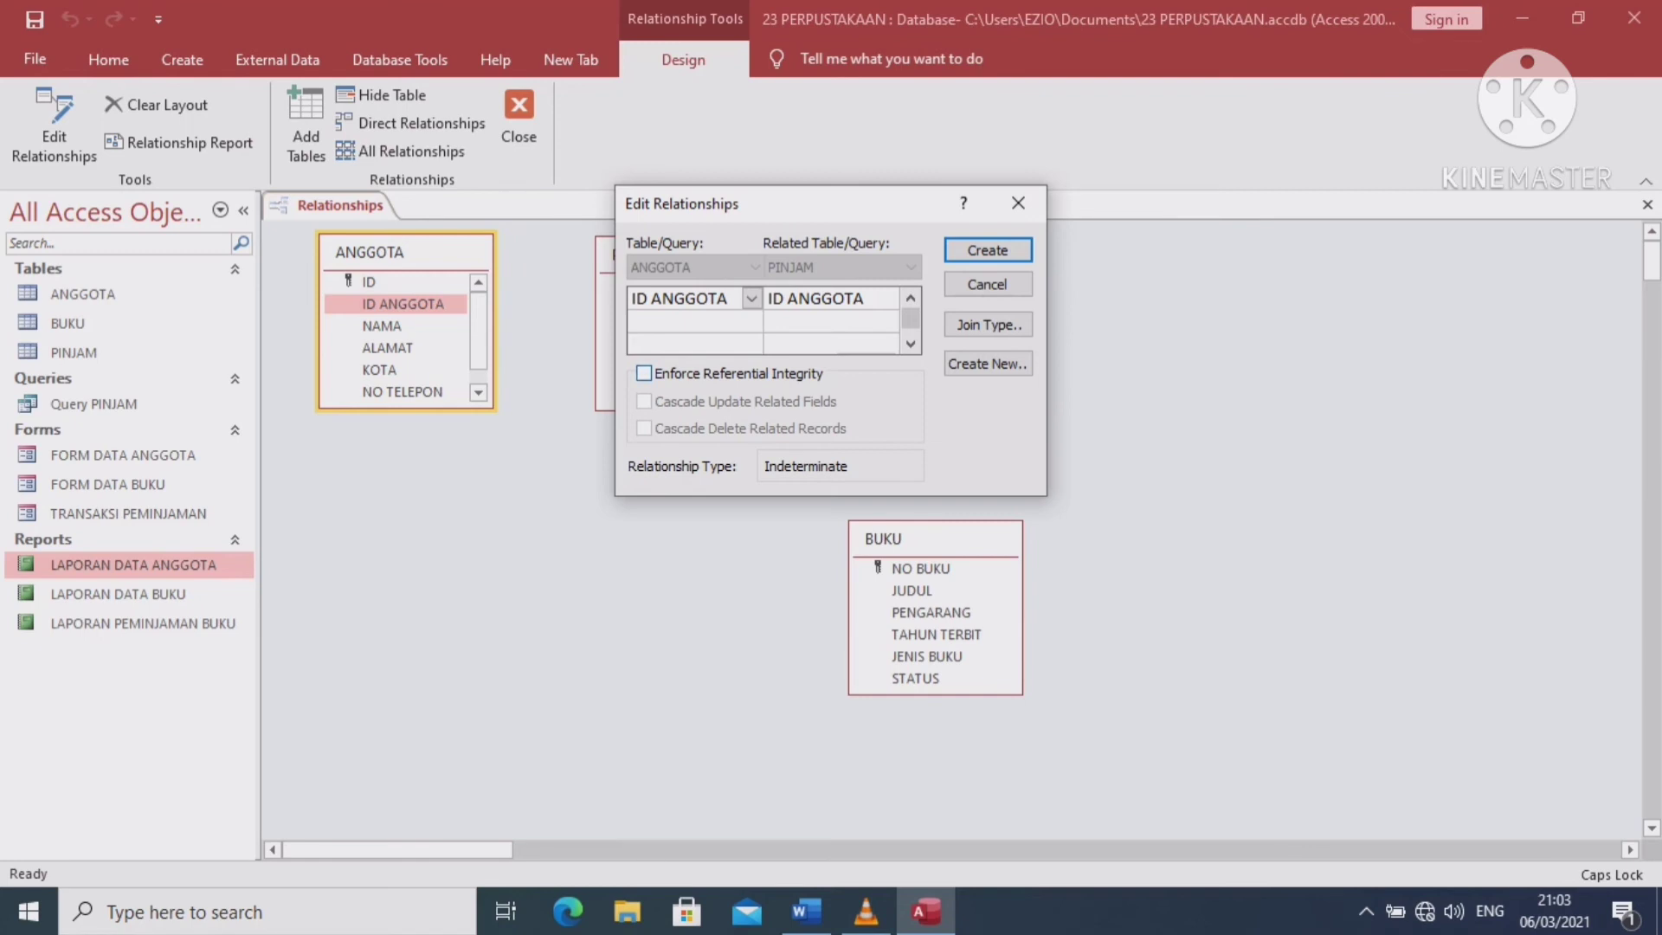
# Create the ANGGOTA–PINJAM relationship on ID ANGGOTA without referential integrity, after the unique-index warnings
pyautogui.hotkey('alt', 'e')
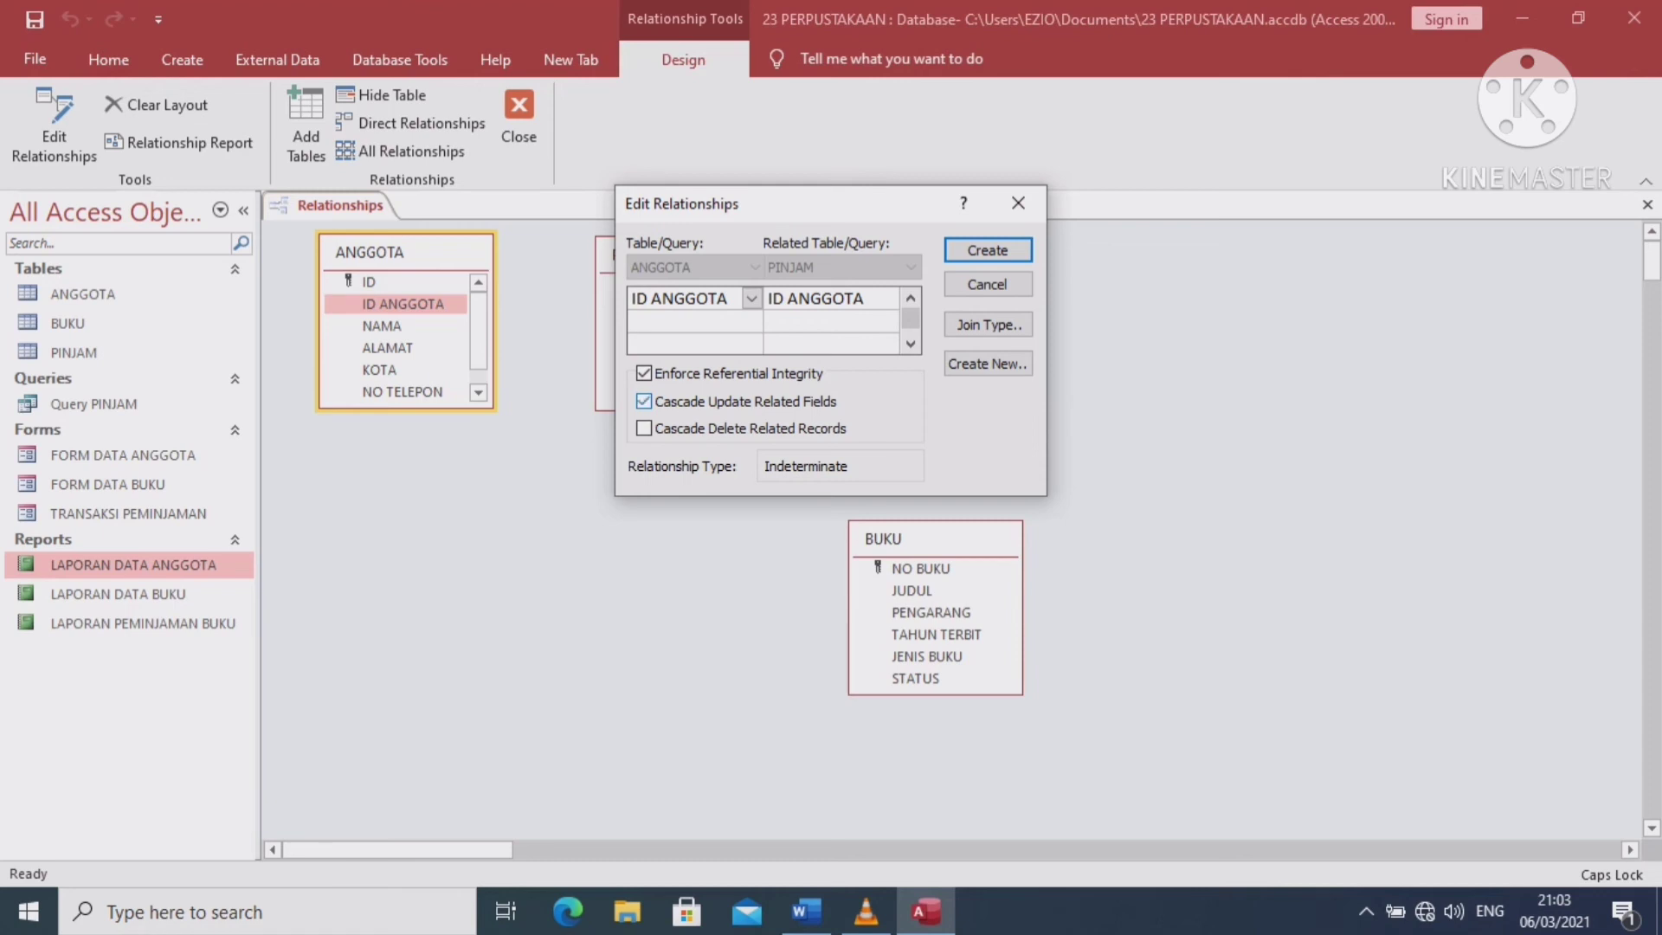
pyautogui.press('Return')
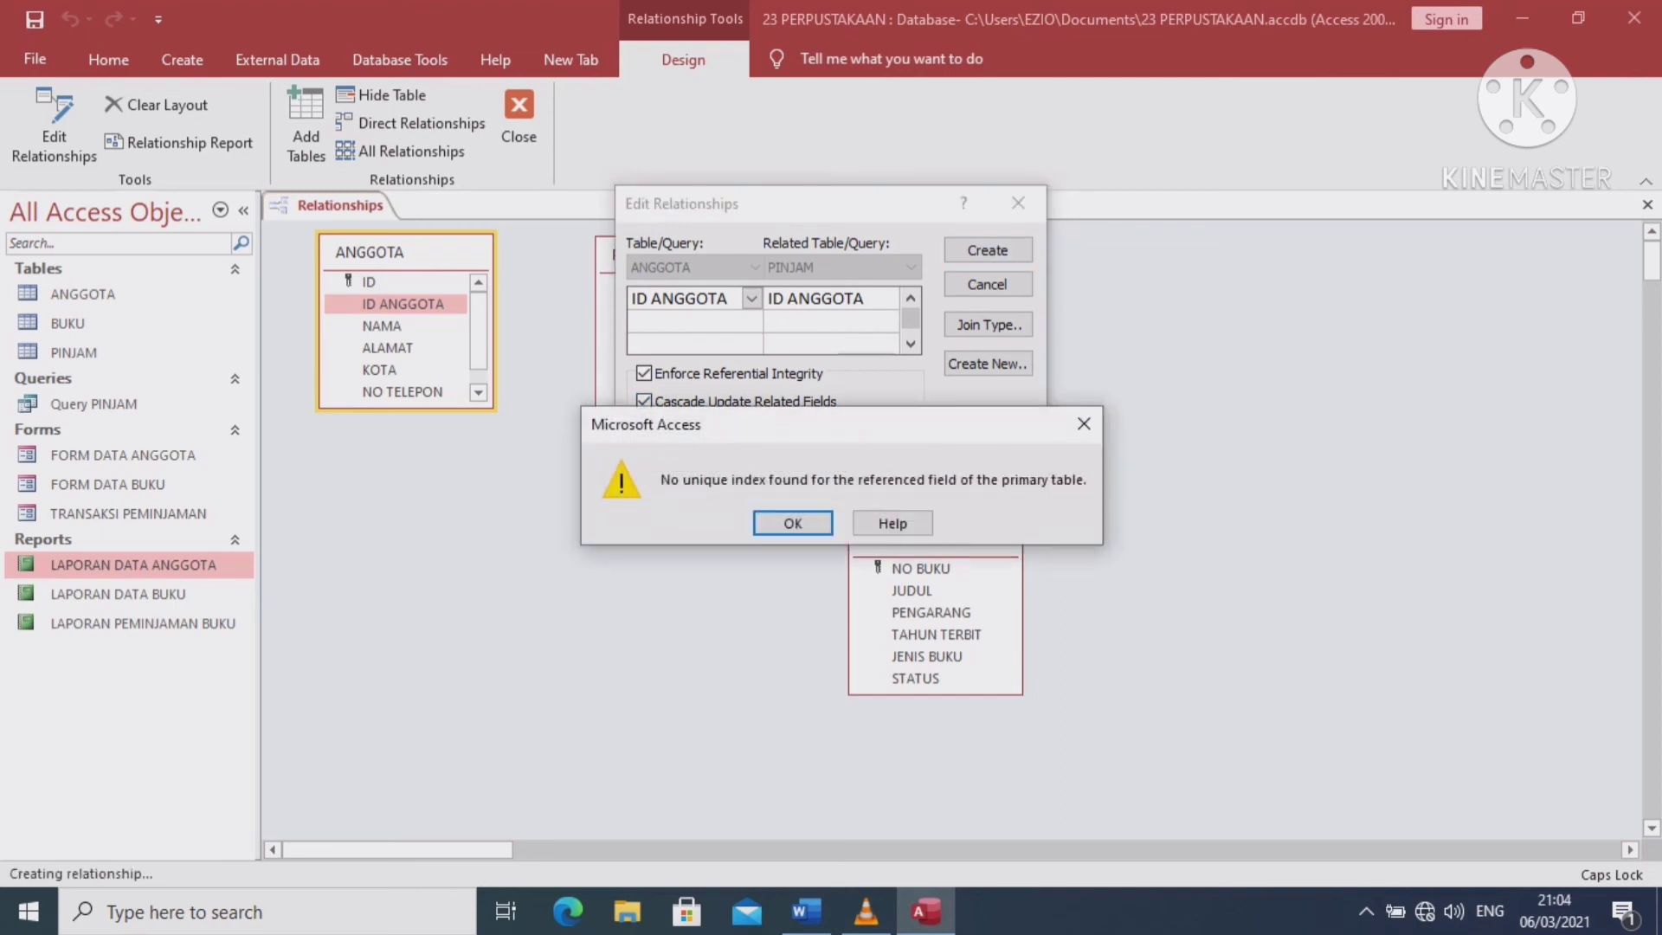
pyautogui.press('Return')
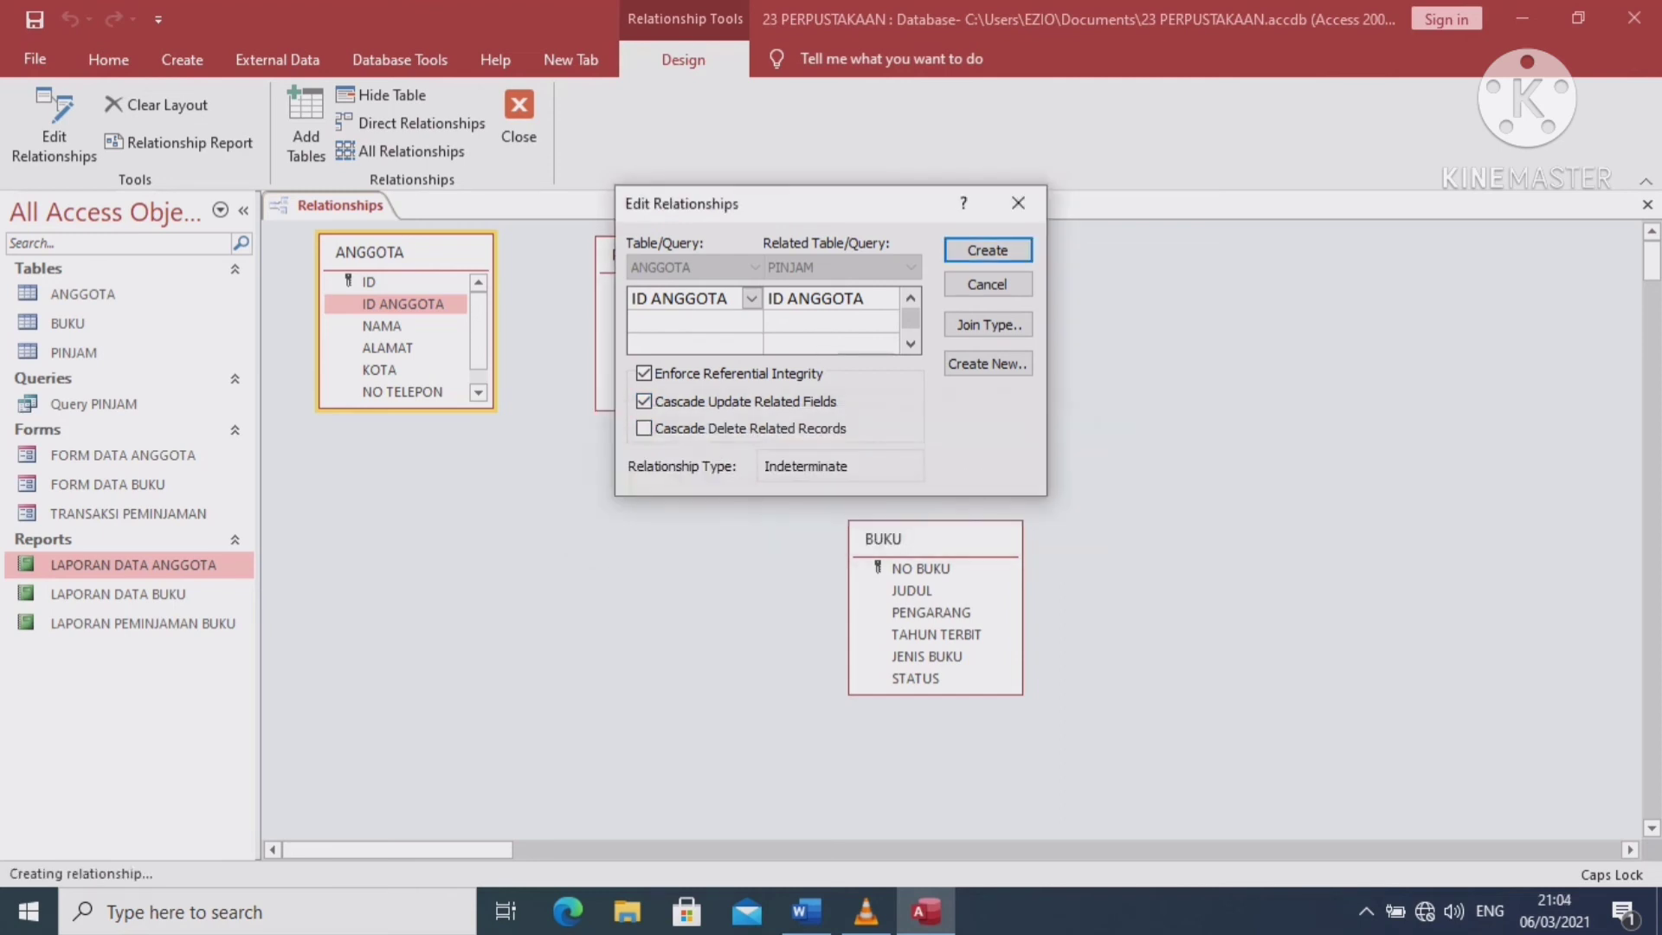
pyautogui.press('Return')
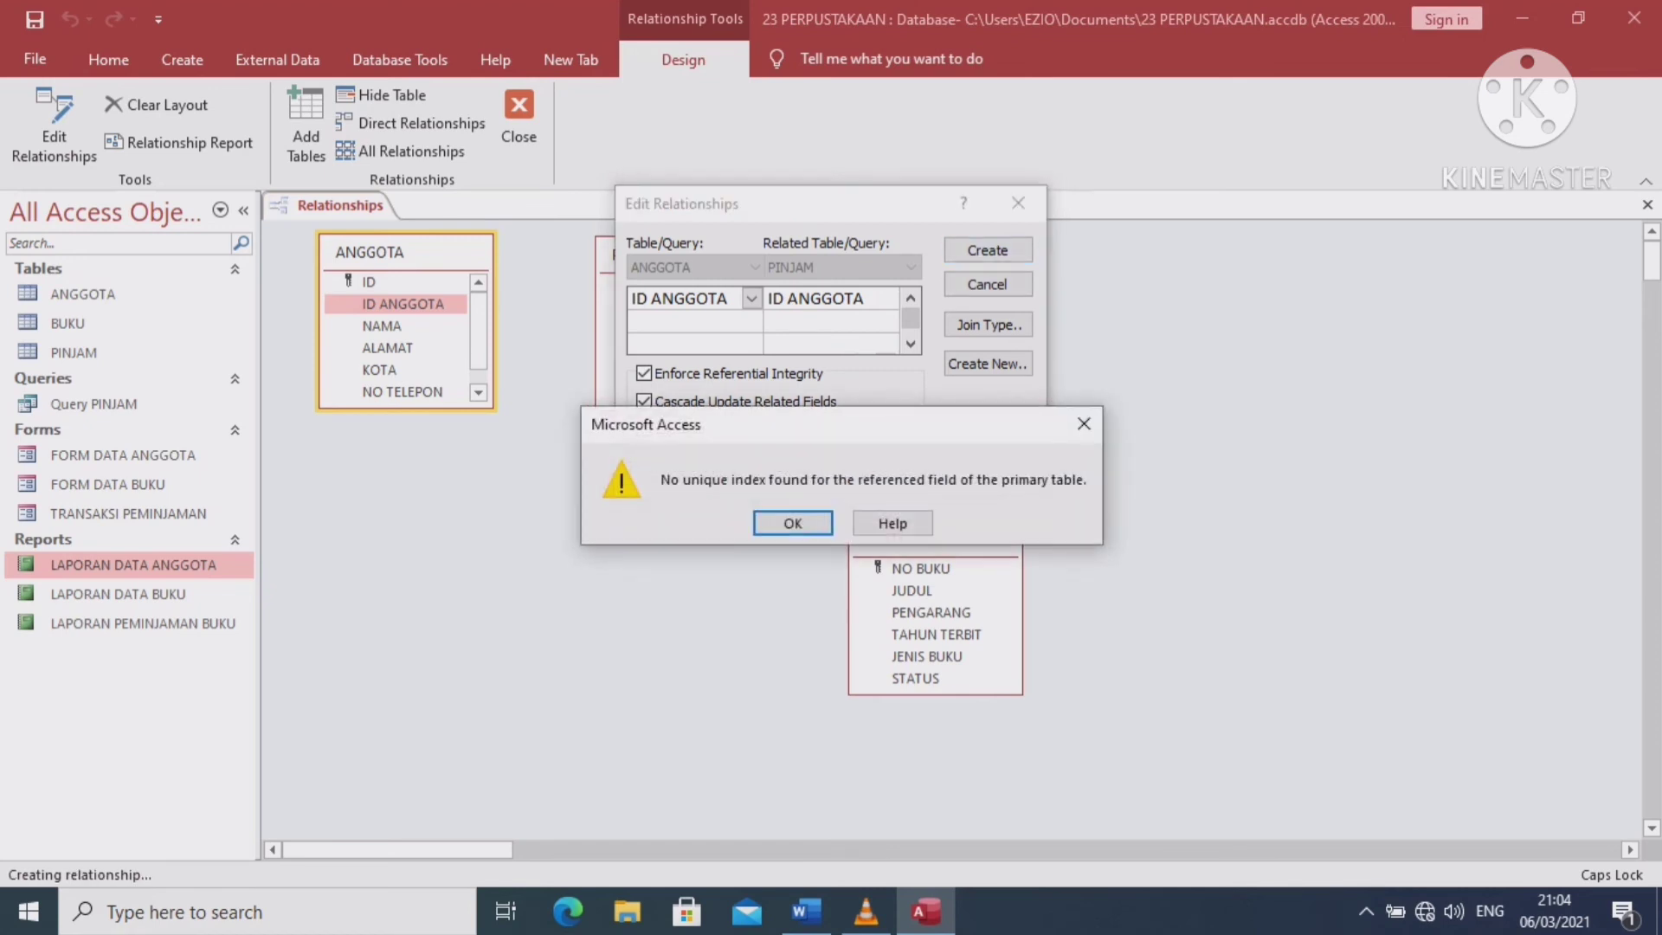
pyautogui.press('Return')
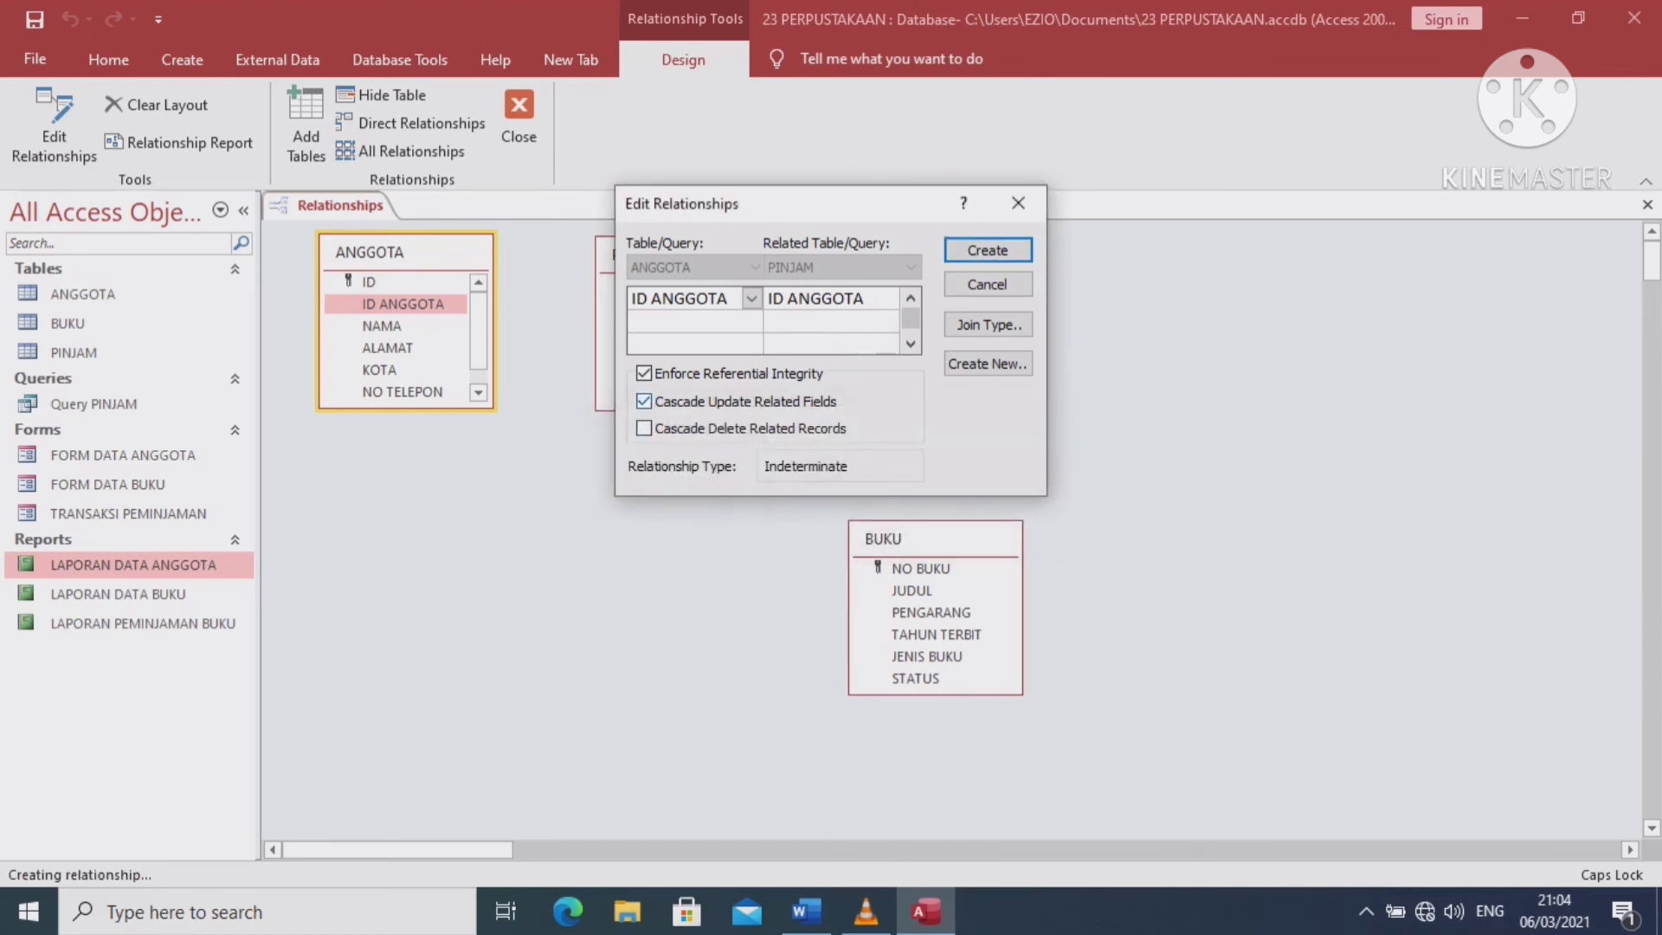
pyautogui.click(644, 374)
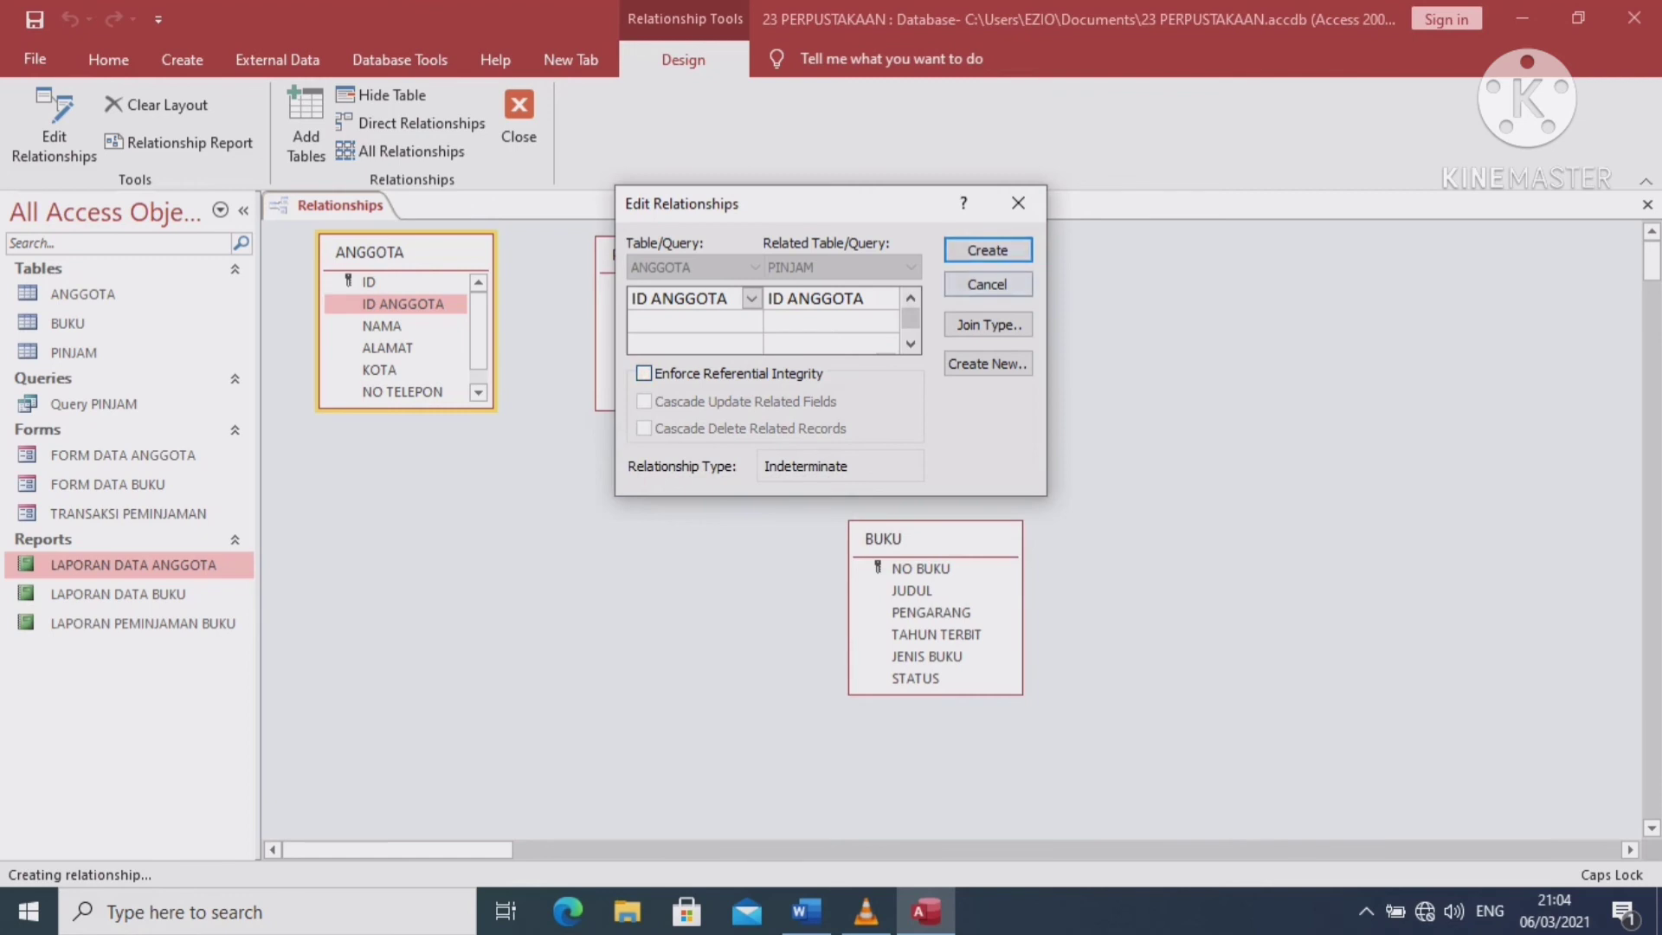
pyautogui.click(987, 250)
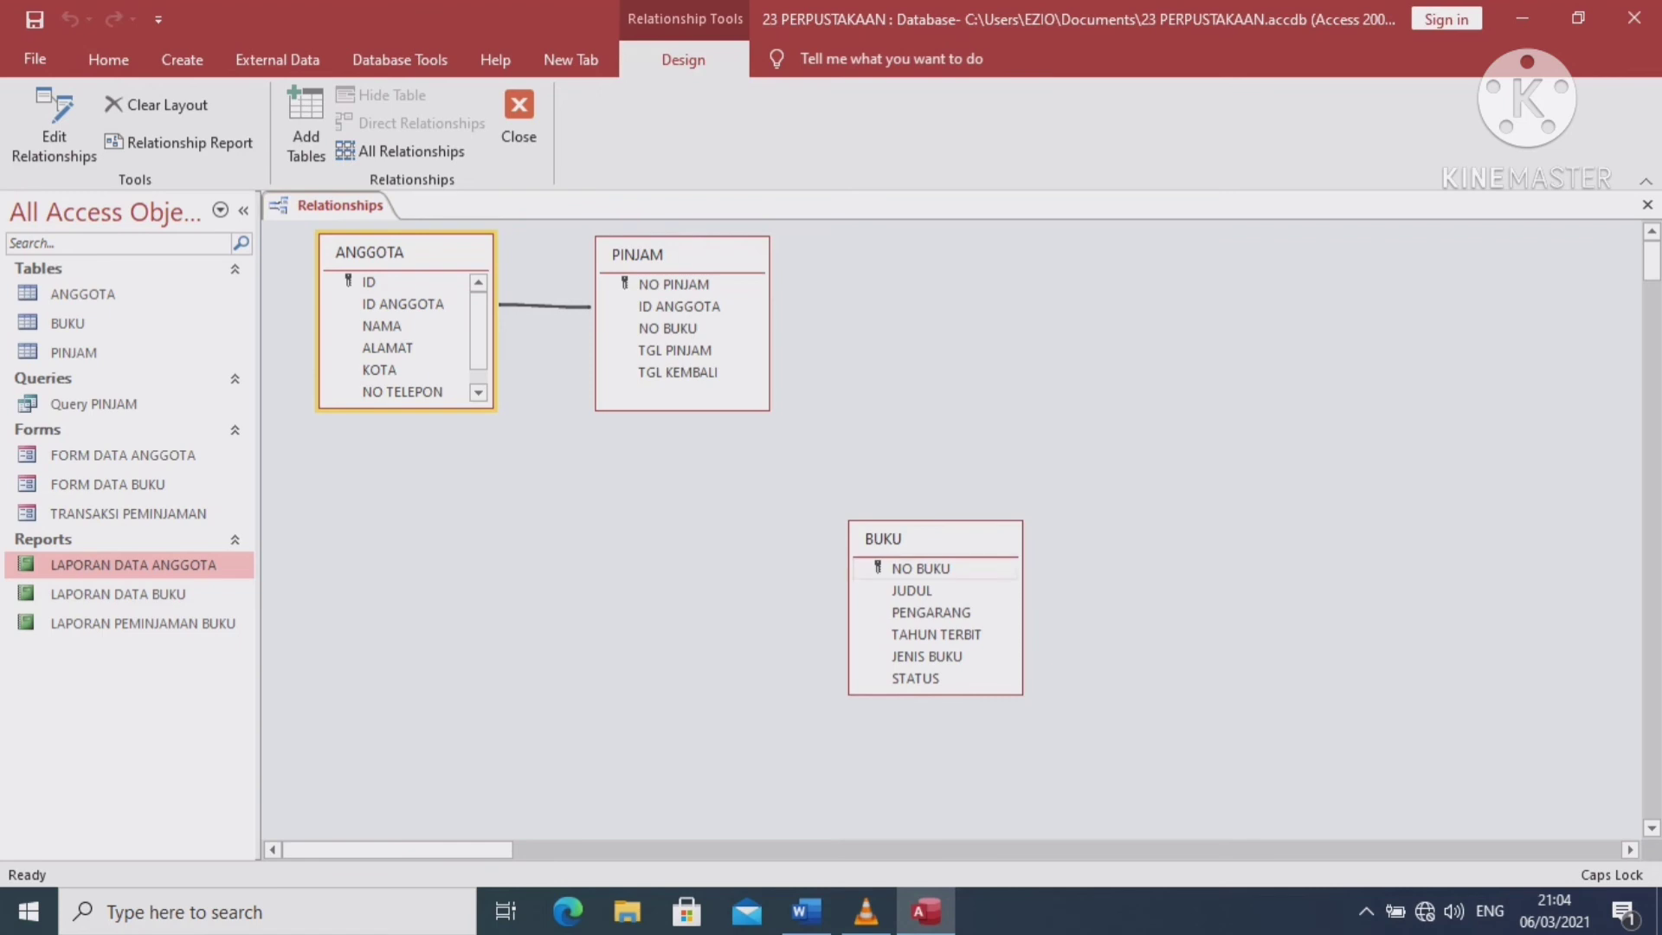
pyautogui.click(921, 569)
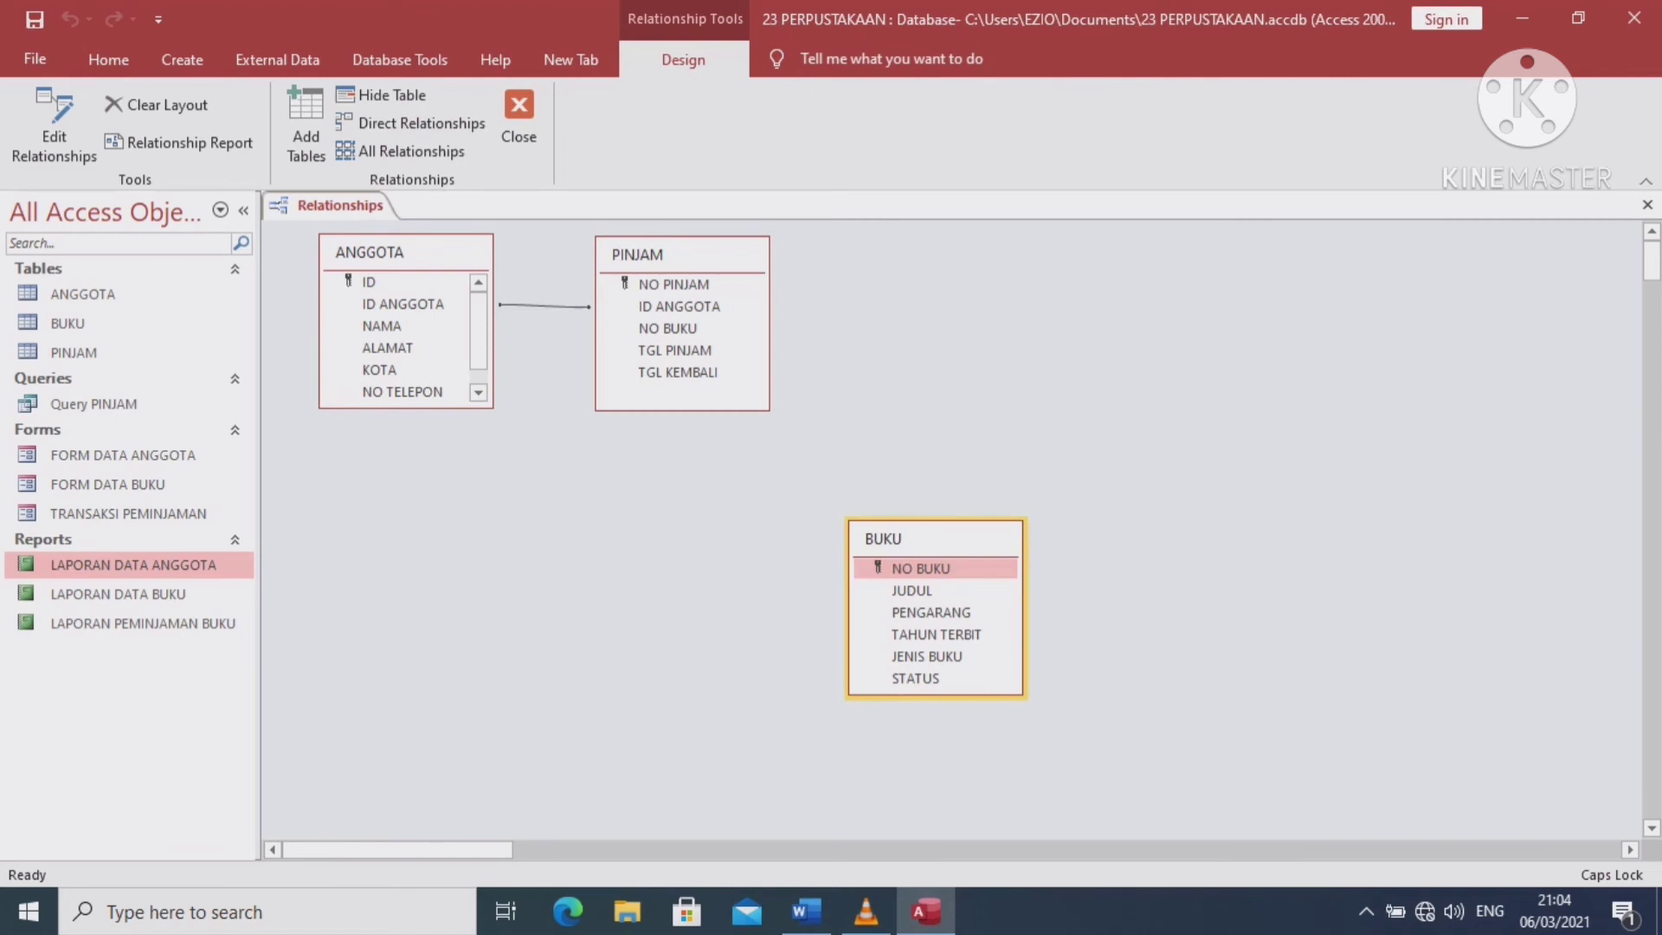
# Link BUKU's NO BUKU to PINJAM's NO BUKU, then close the Relationships layout and answer the save prompt
pyautogui.moveTo(921, 568); pyautogui.dragTo(667, 328)
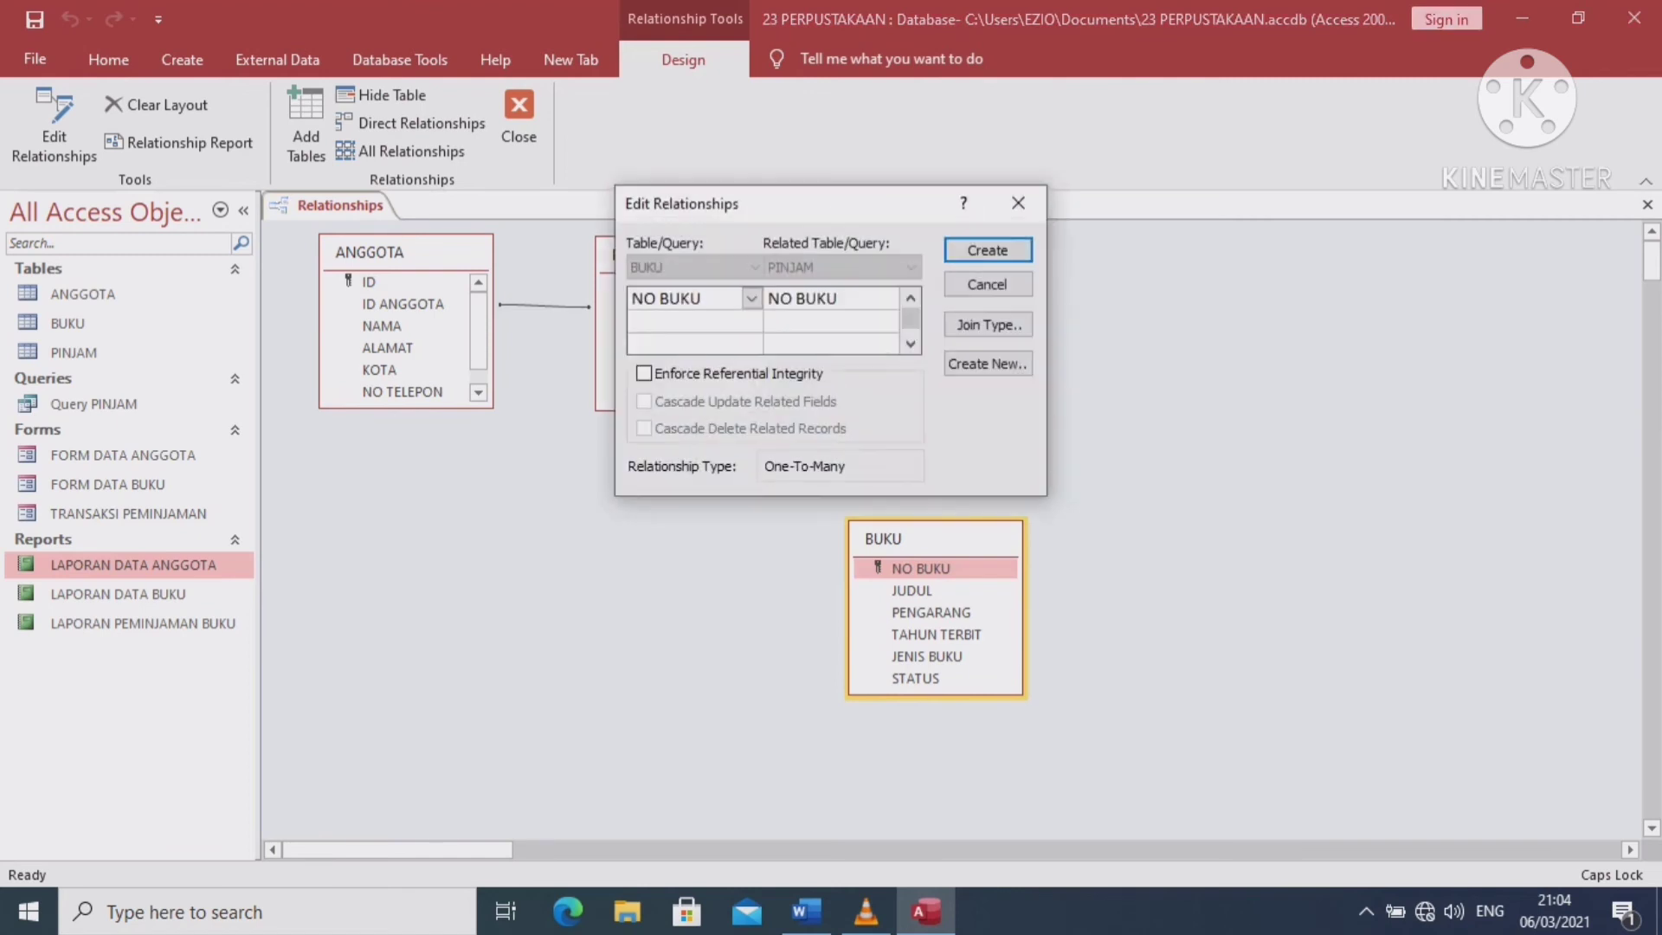
pyautogui.click(984, 251)
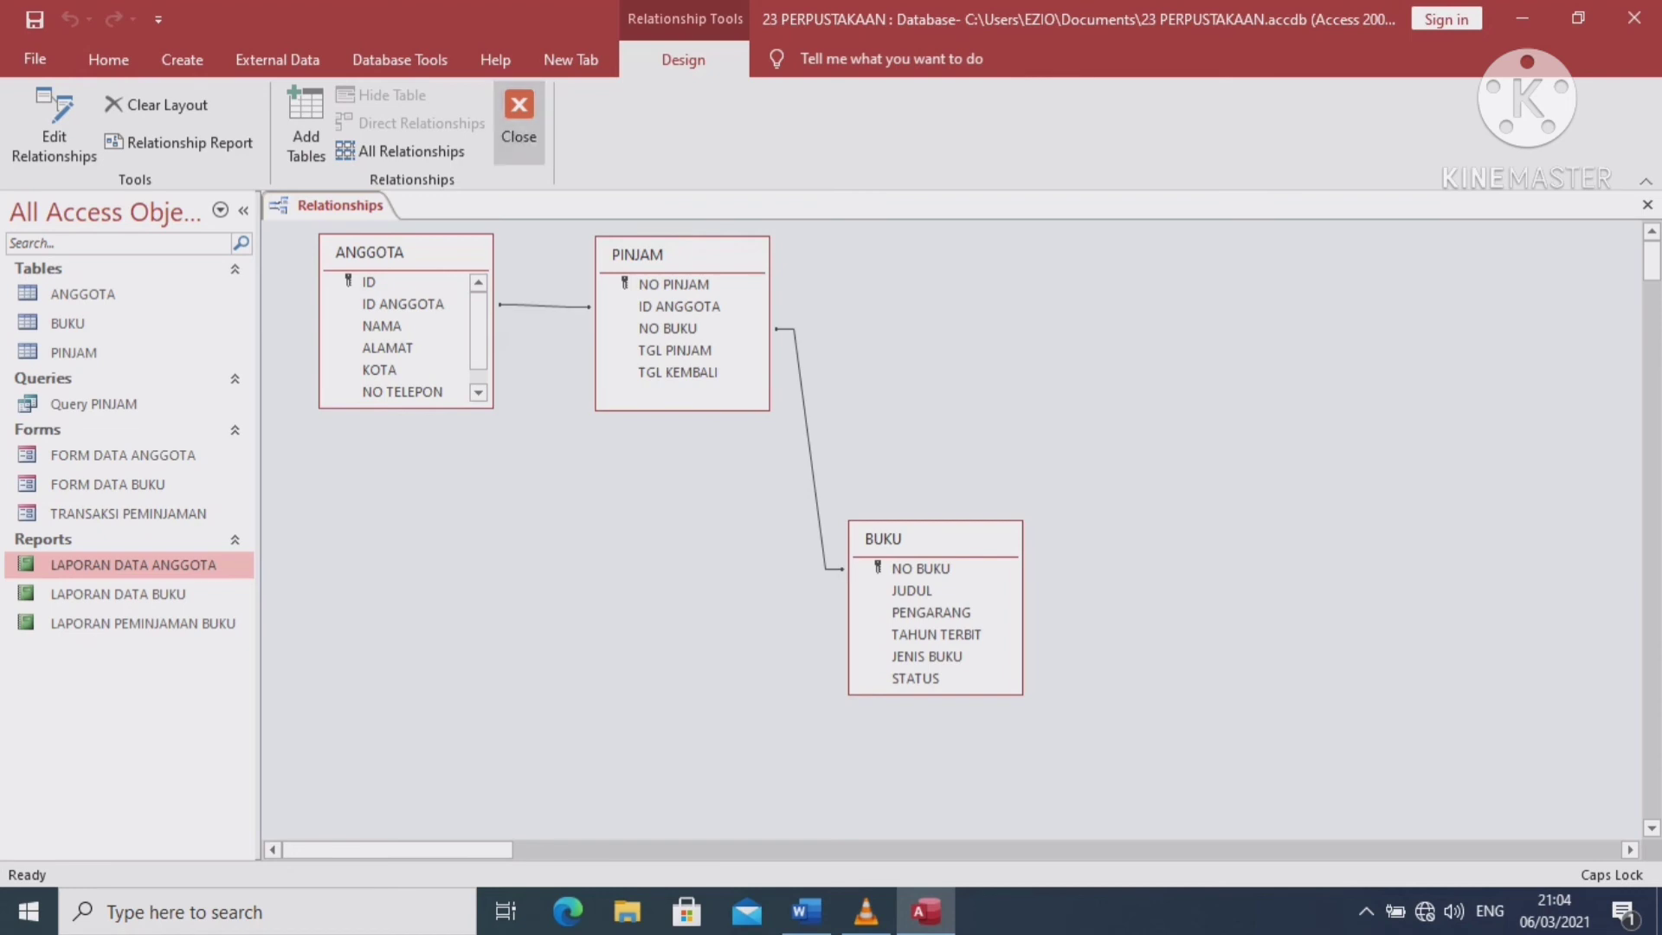
pyautogui.click(518, 122)
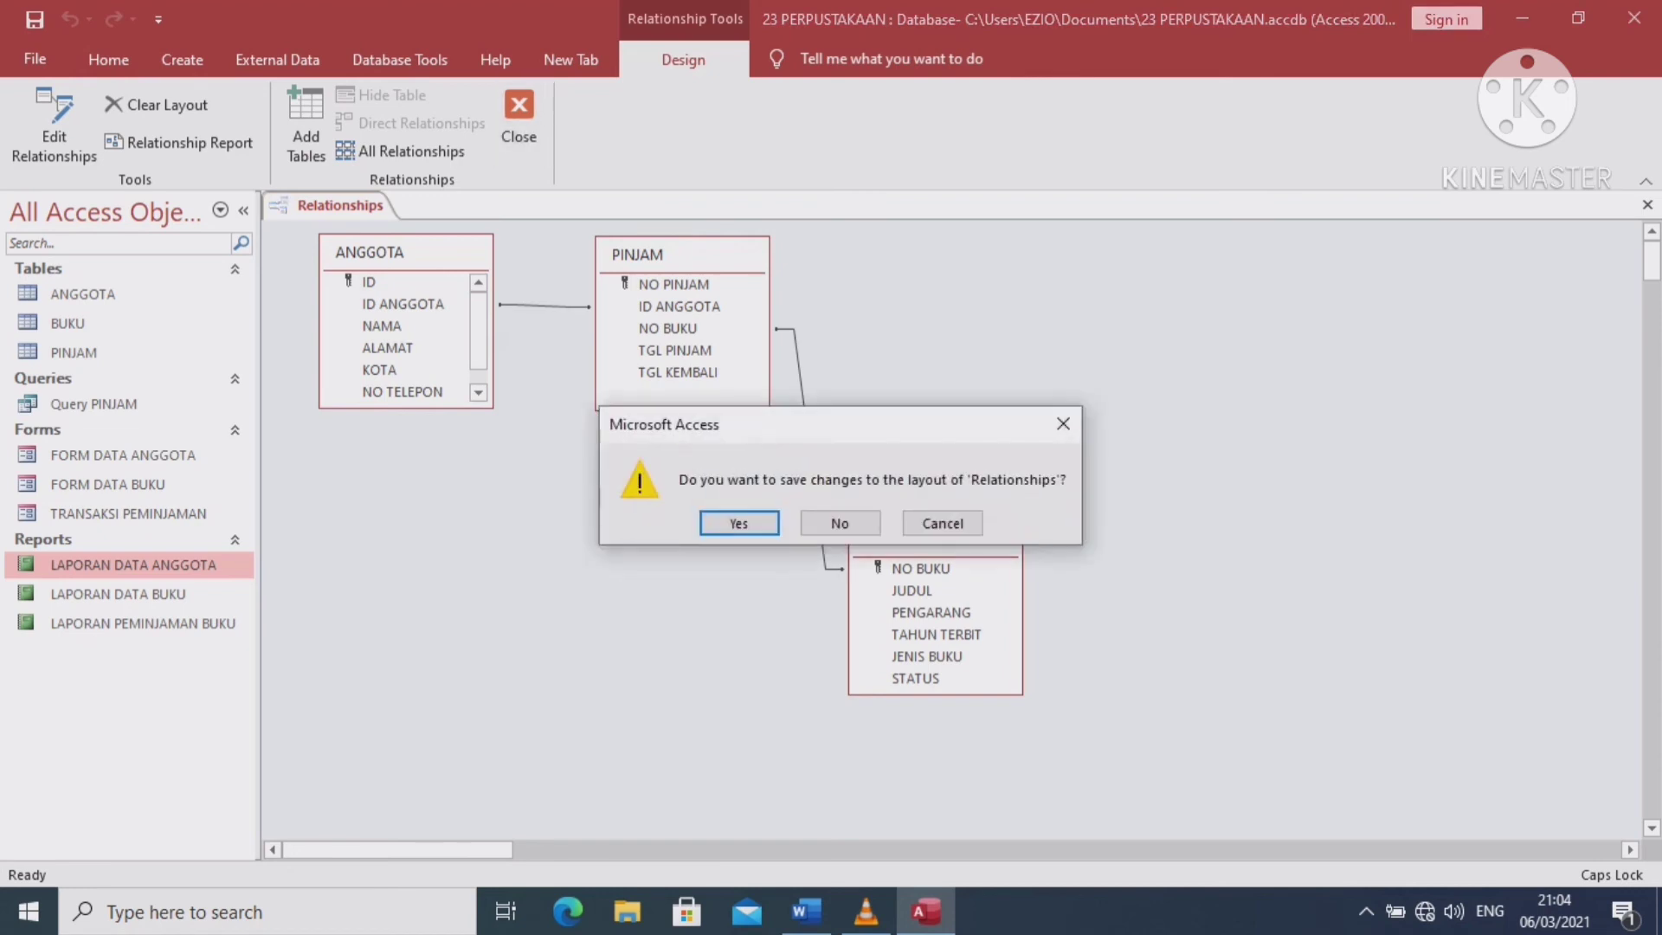
pyautogui.click(739, 522)
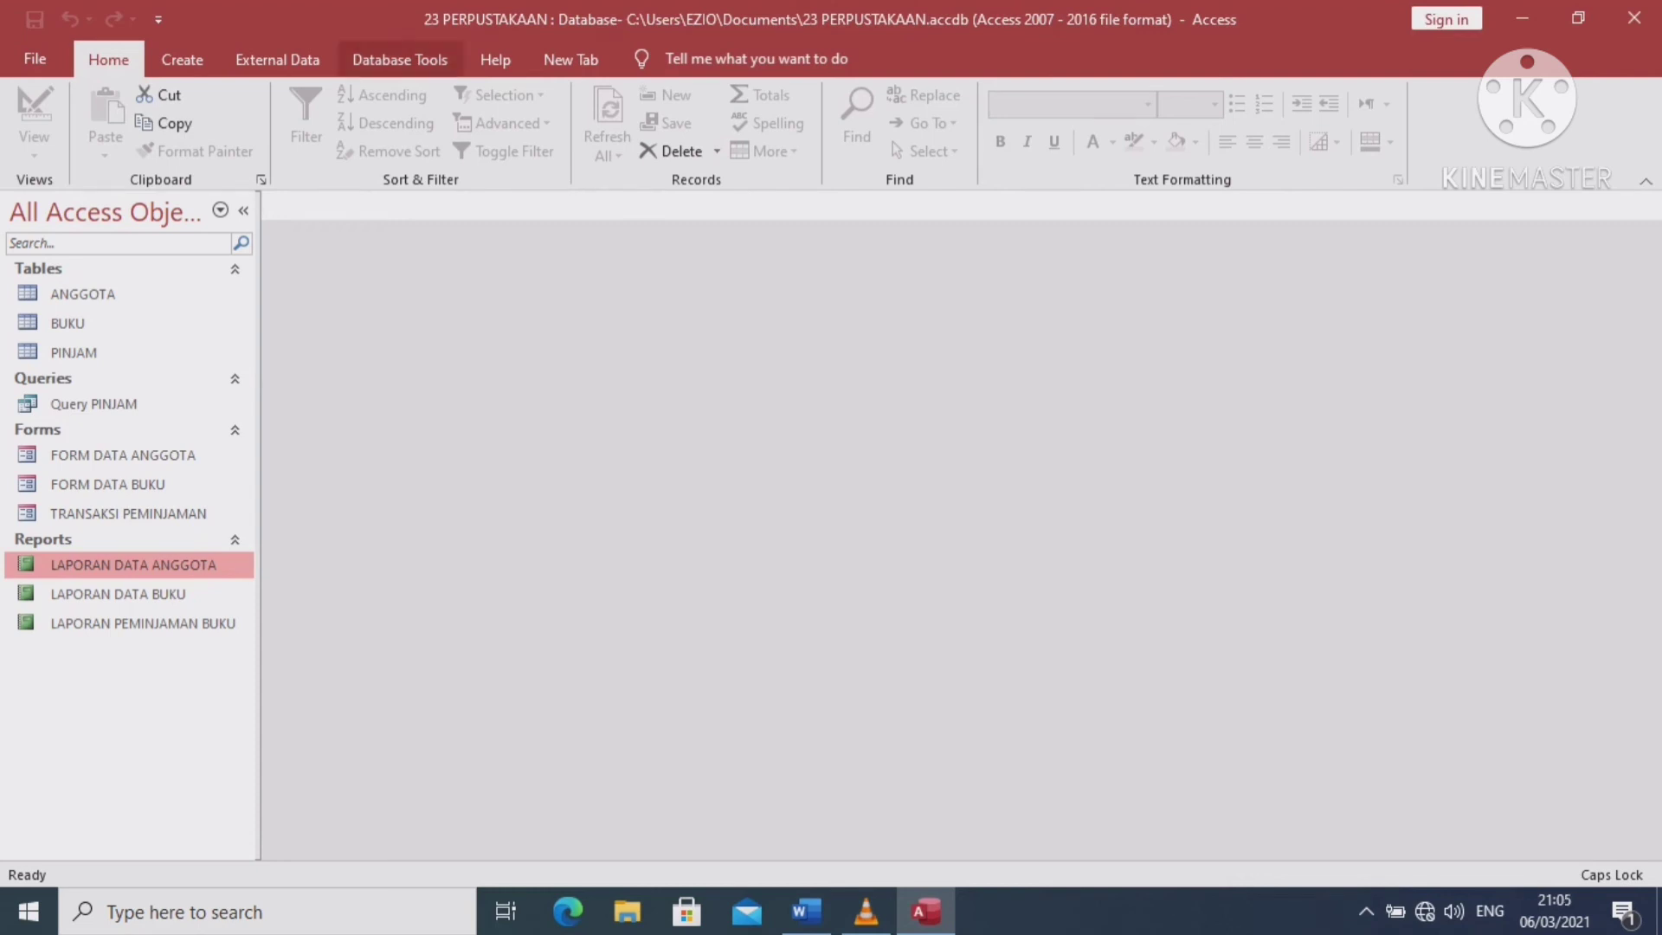
# Create a new switchboard with the Database Tools Switchboard Manager
pyautogui.click(399, 59)
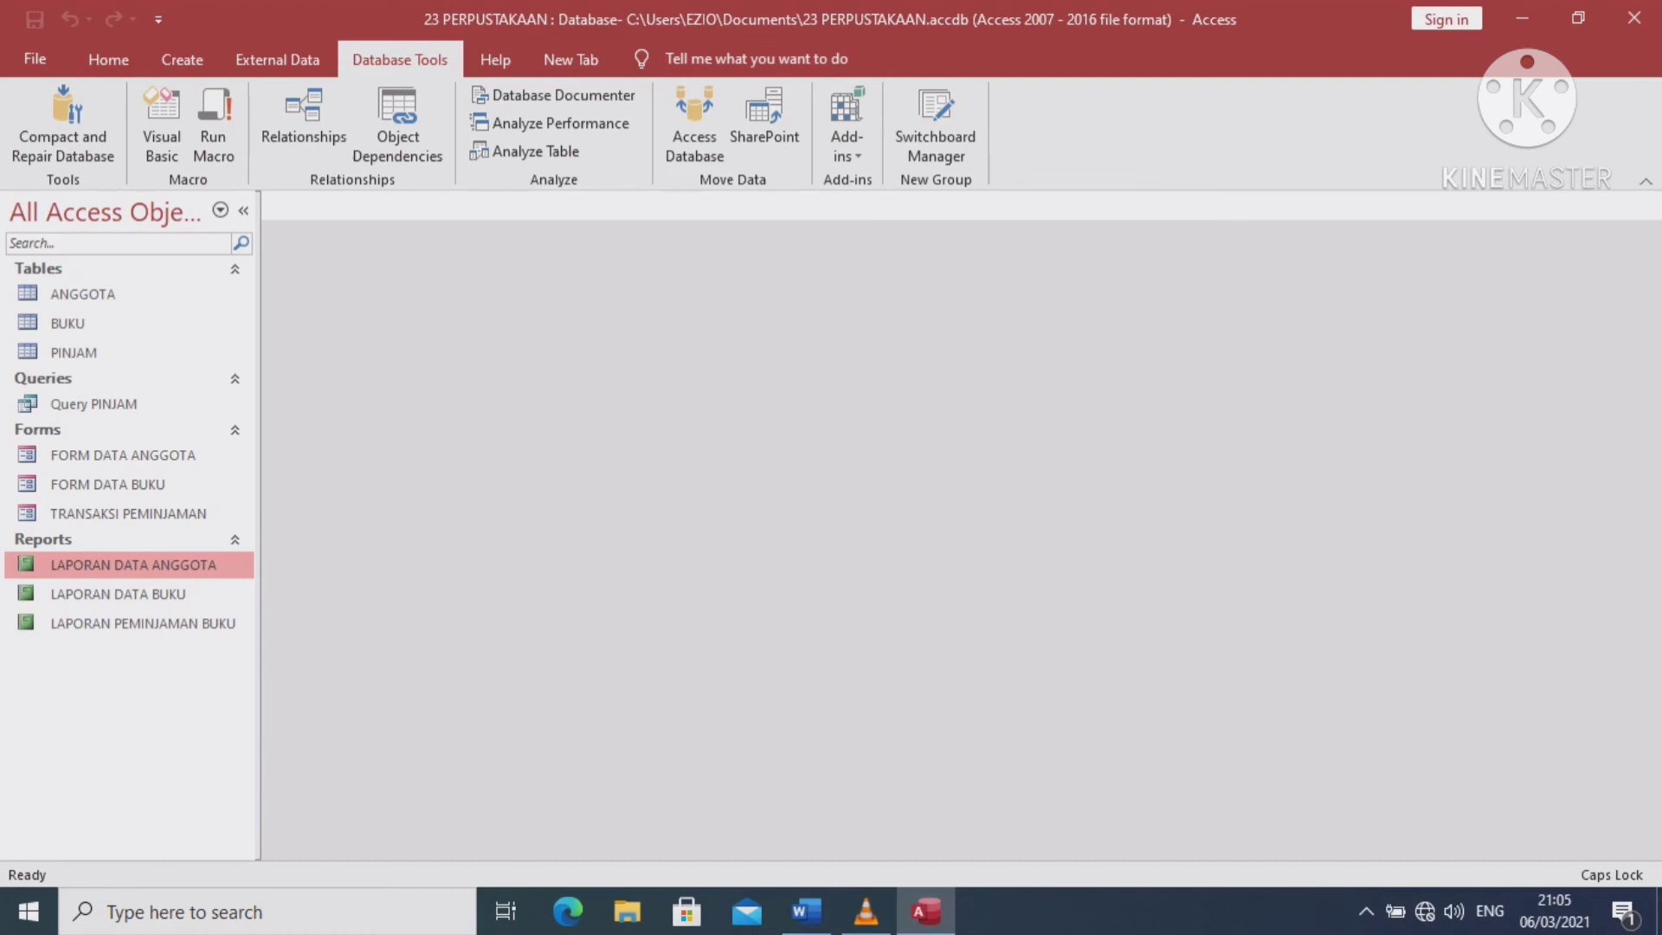
pyautogui.click(935, 121)
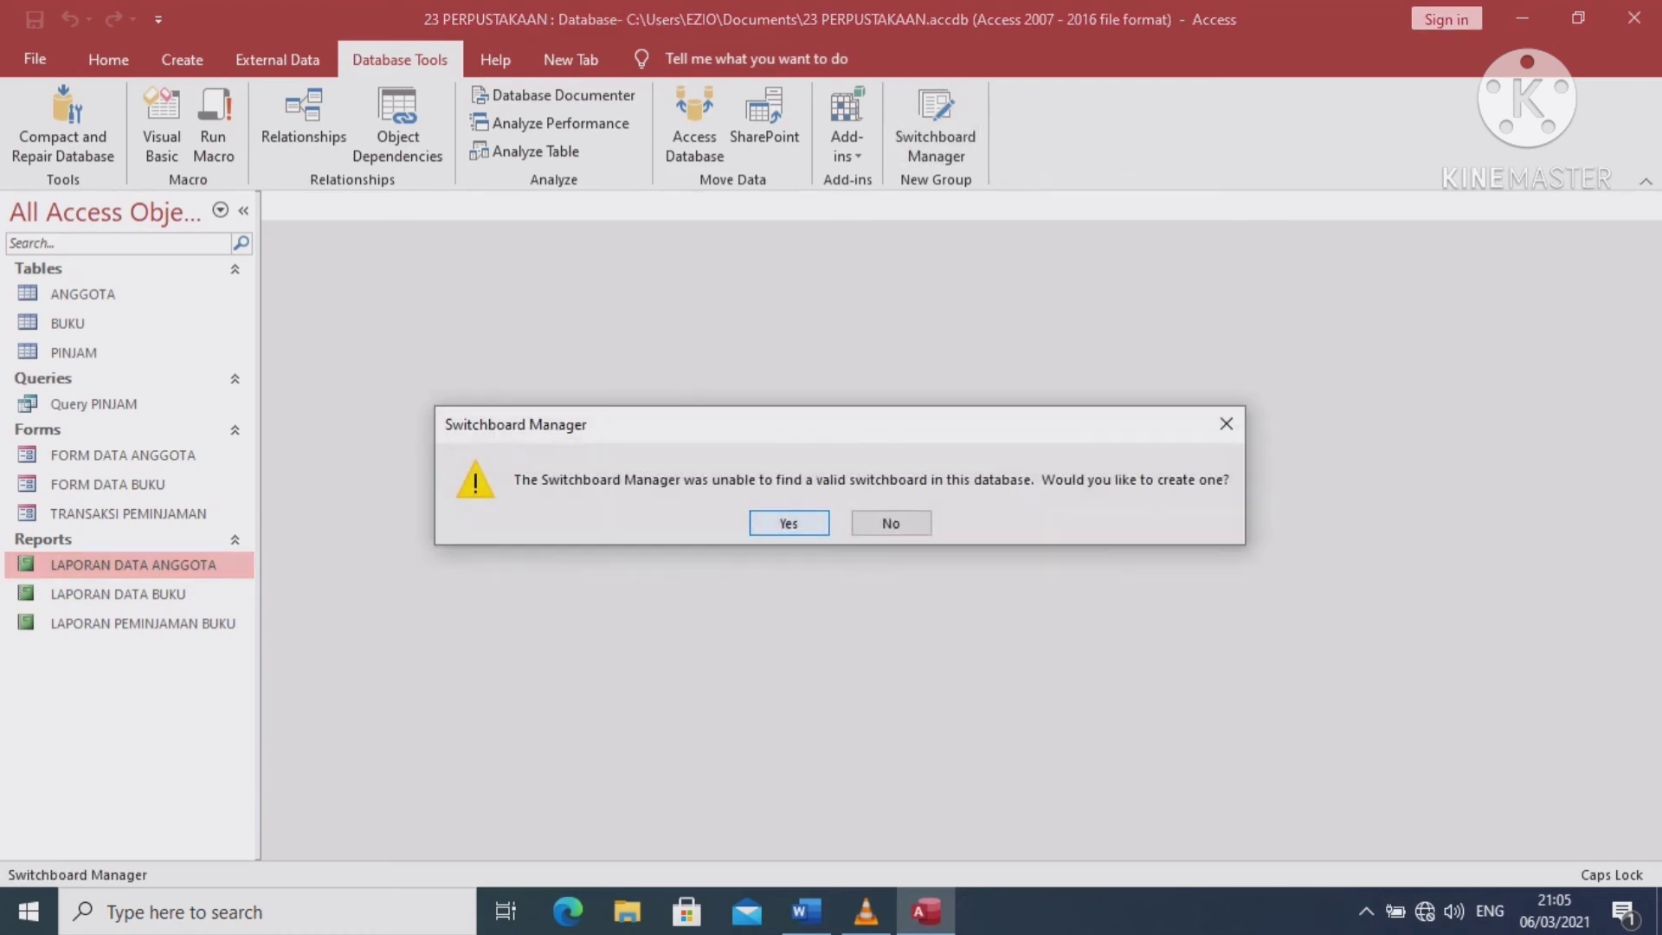
pyautogui.click(789, 523)
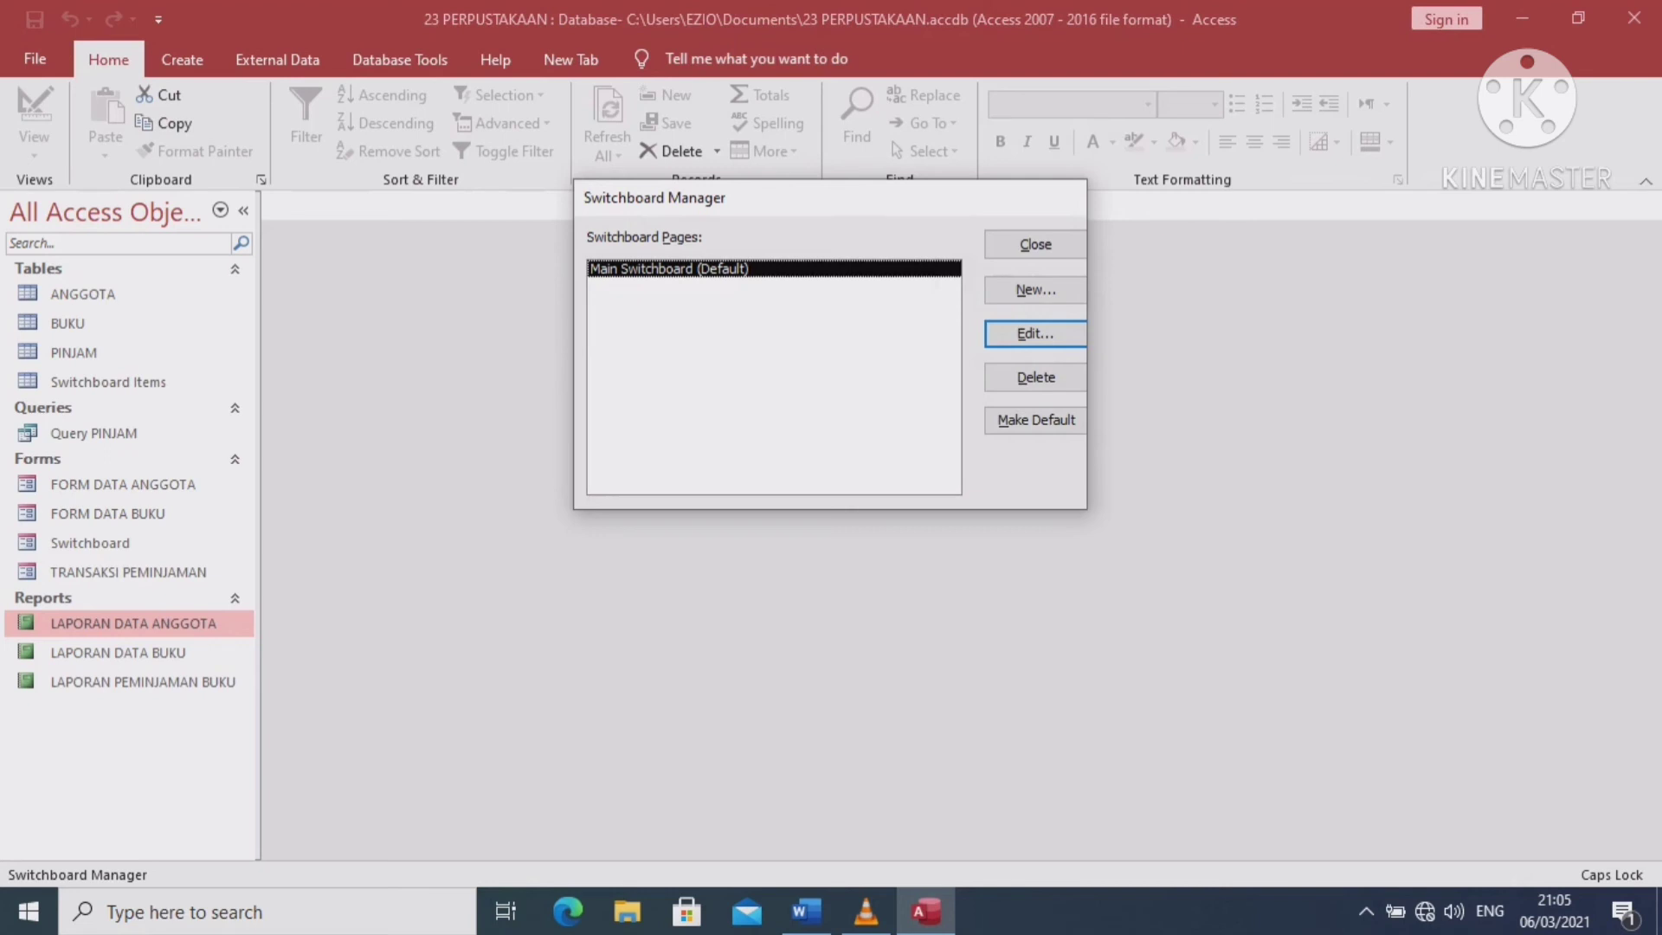
pyautogui.moveTo(654, 197); pyautogui.dragTo(671, 312)
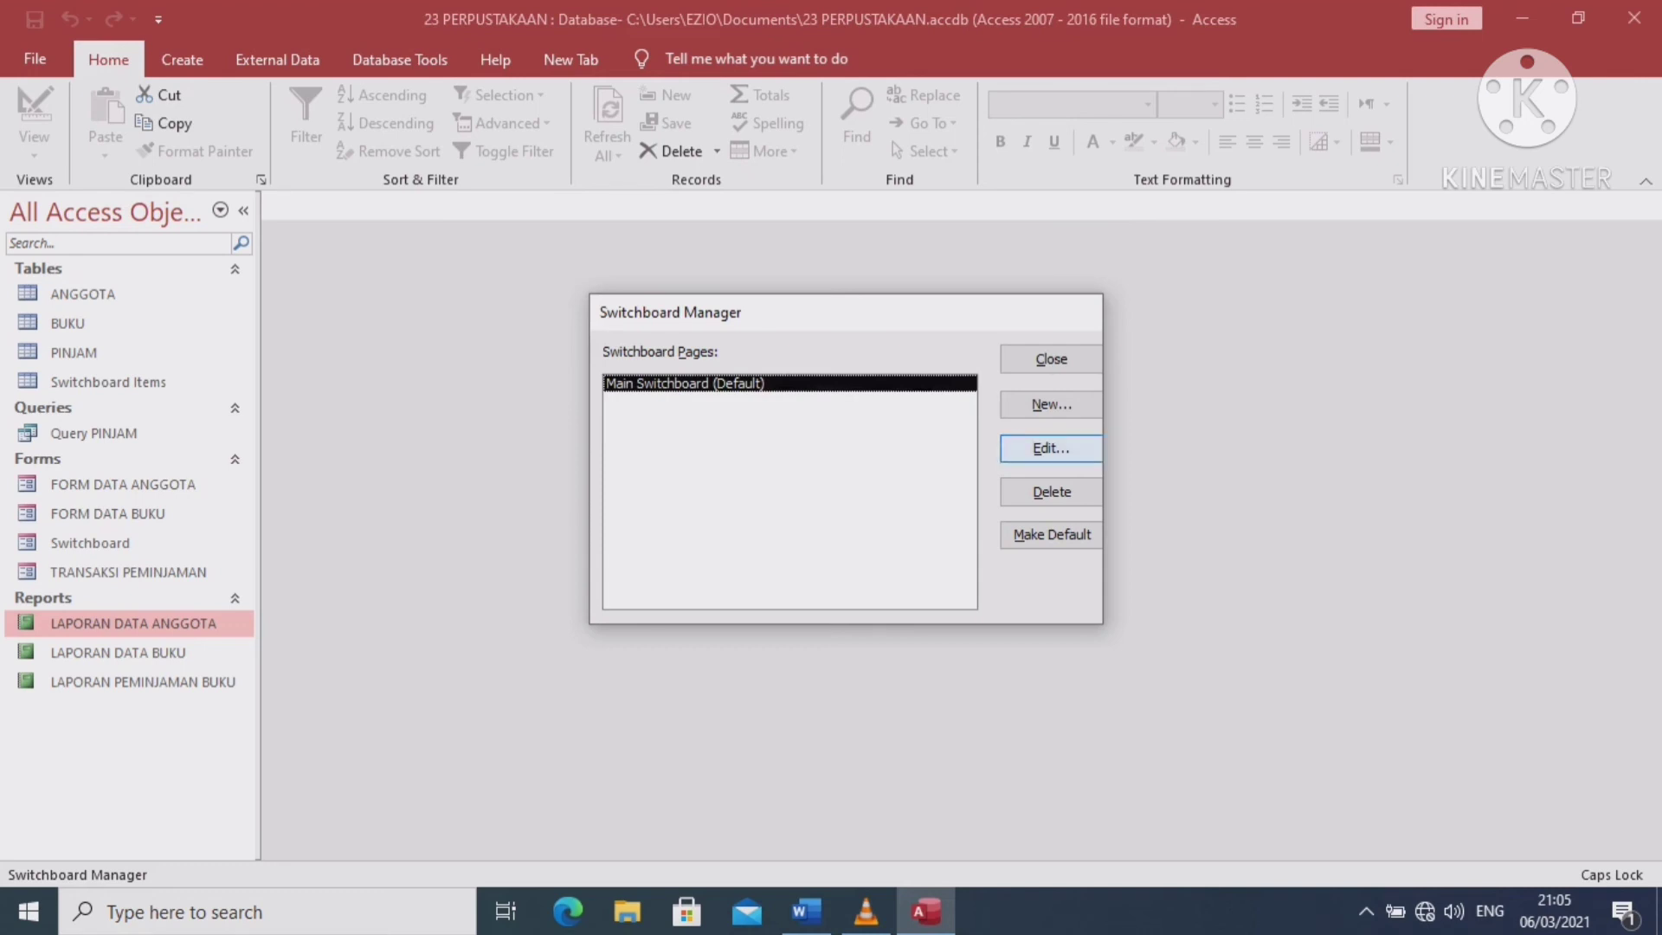
# Rename the Main Switchboard page to MENU UT
pyautogui.click(1051, 447)
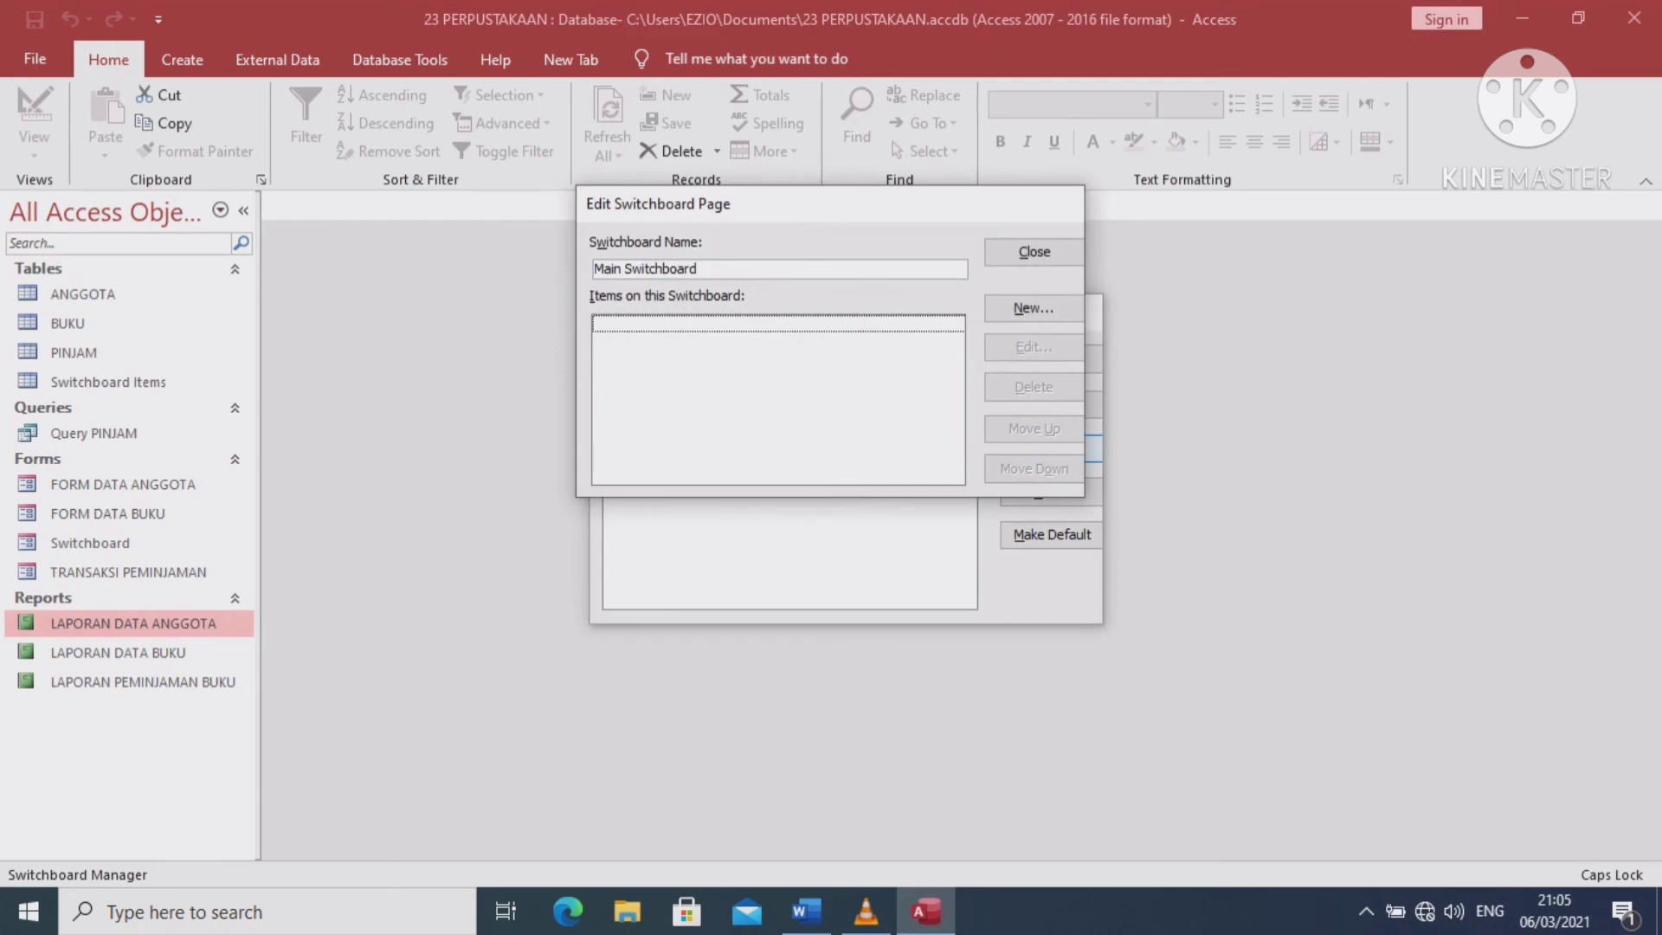
pyautogui.click(698, 269)
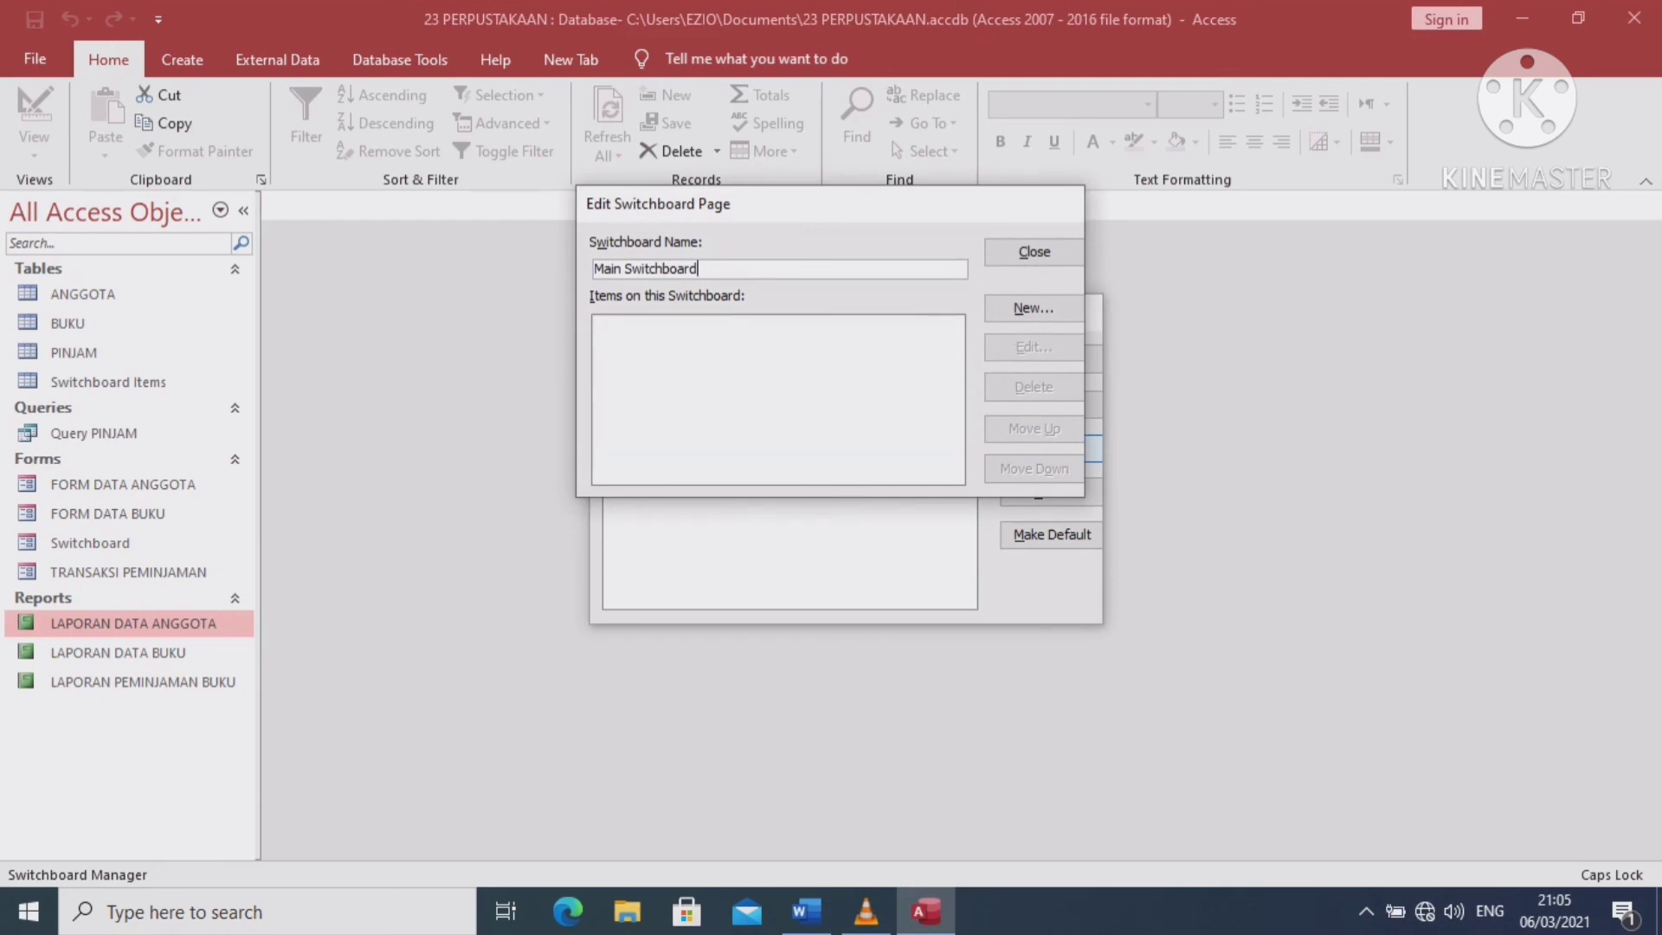
pyautogui.press('BackSpace')
pyautogui.press('BackSpace')
pyautogui.press('BackSpace')
pyautogui.press('BackSpace')
pyautogui.press('BackSpace')
pyautogui.press('BackSpace')
pyautogui.press('BackSpace')
pyautogui.press('BackSpace')
pyautogui.press('BackSpace')
pyautogui.press('BackSpace')
pyautogui.press('BackSpace')
pyautogui.press('BackSpace')
pyautogui.press('BackSpace')
pyautogui.press('BackSpace')
pyautogui.press('BackSpace')
pyautogui.press('BackSpace')
pyautogui.write('MENU UT')
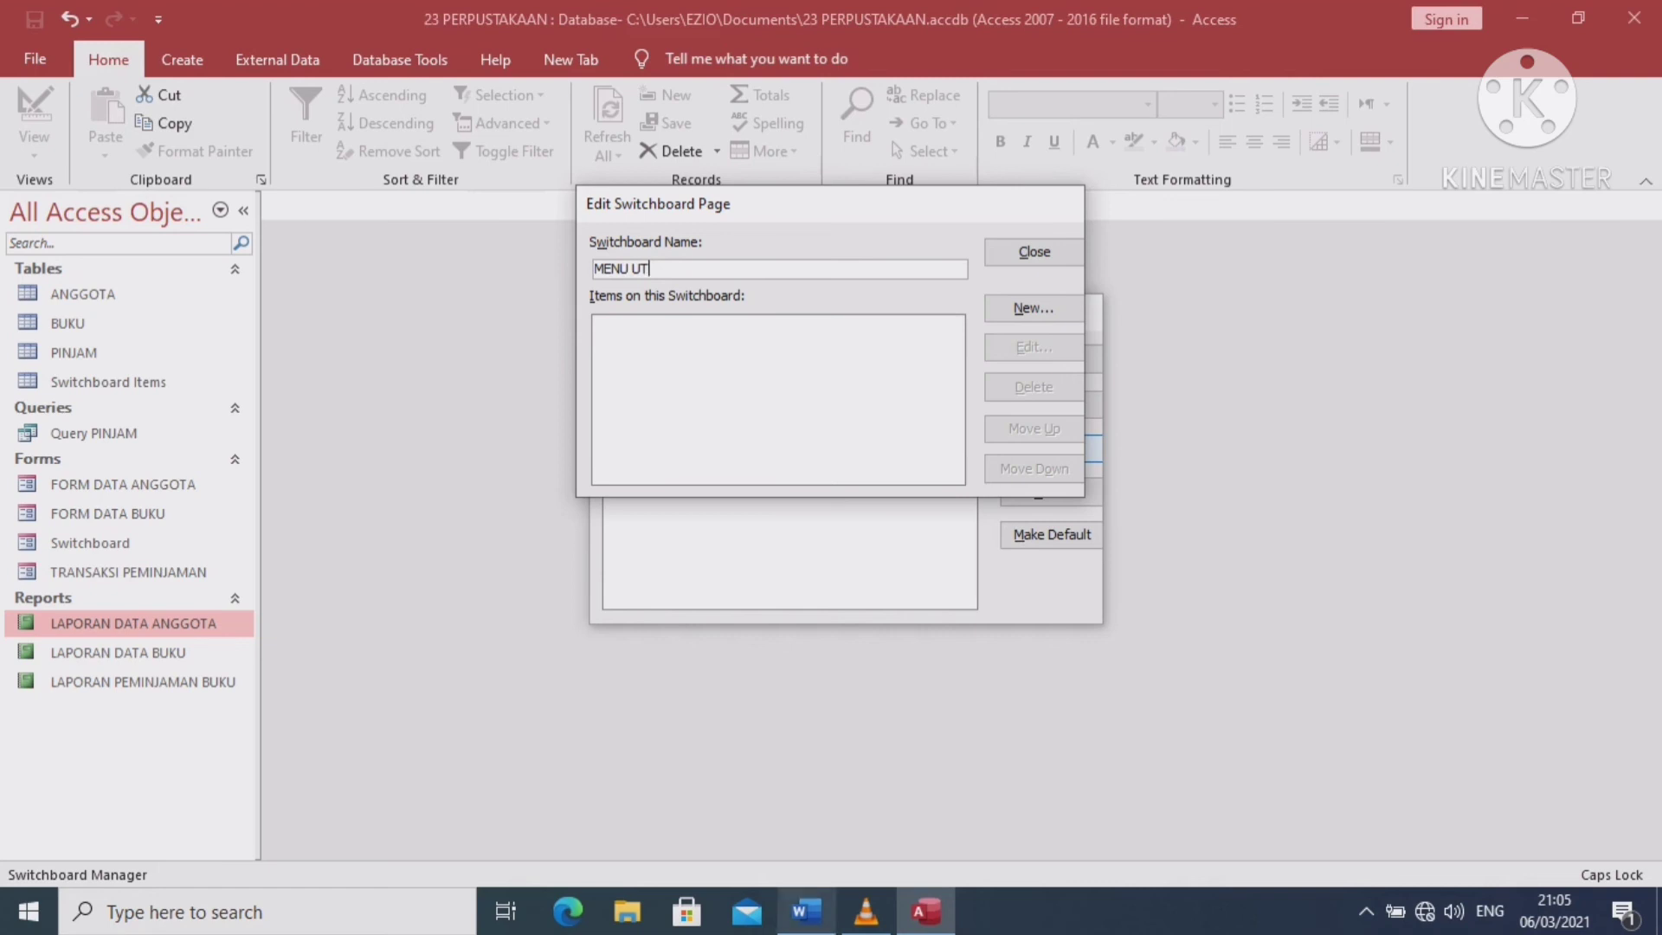
# Copy the final letter A from the Word document and return to Access
pyautogui.click(810, 796)
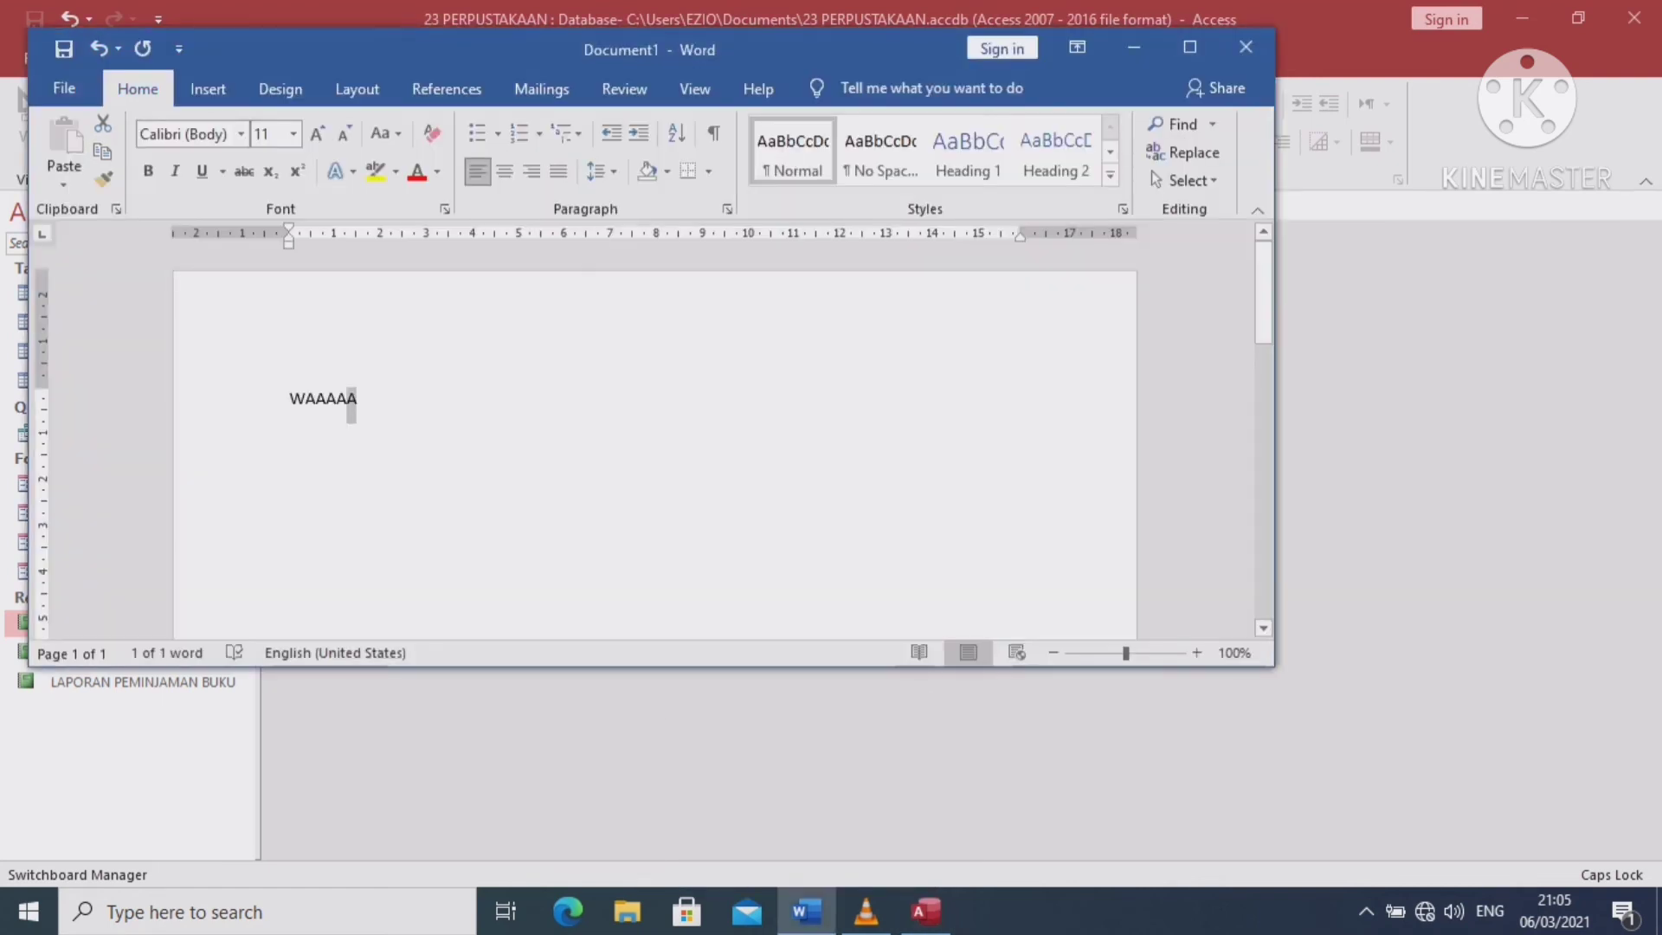
pyautogui.click(357, 401)
pyautogui.moveTo(356, 401); pyautogui.dragTo(347, 400)
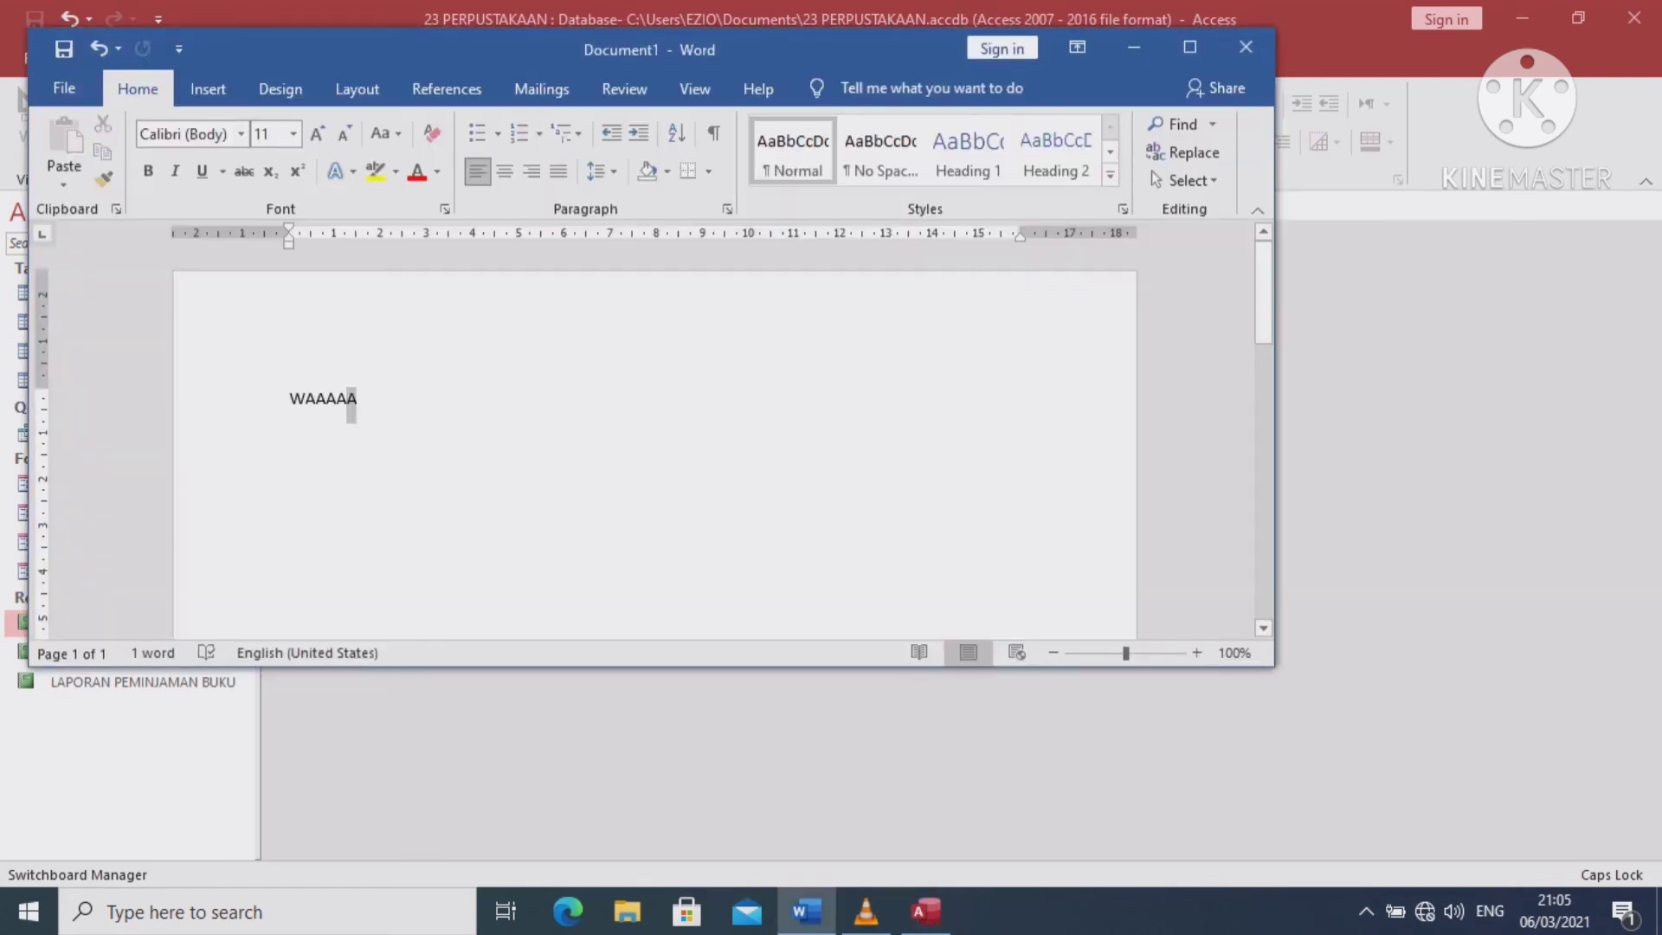
pyautogui.hotkey('ctrl', 'c')
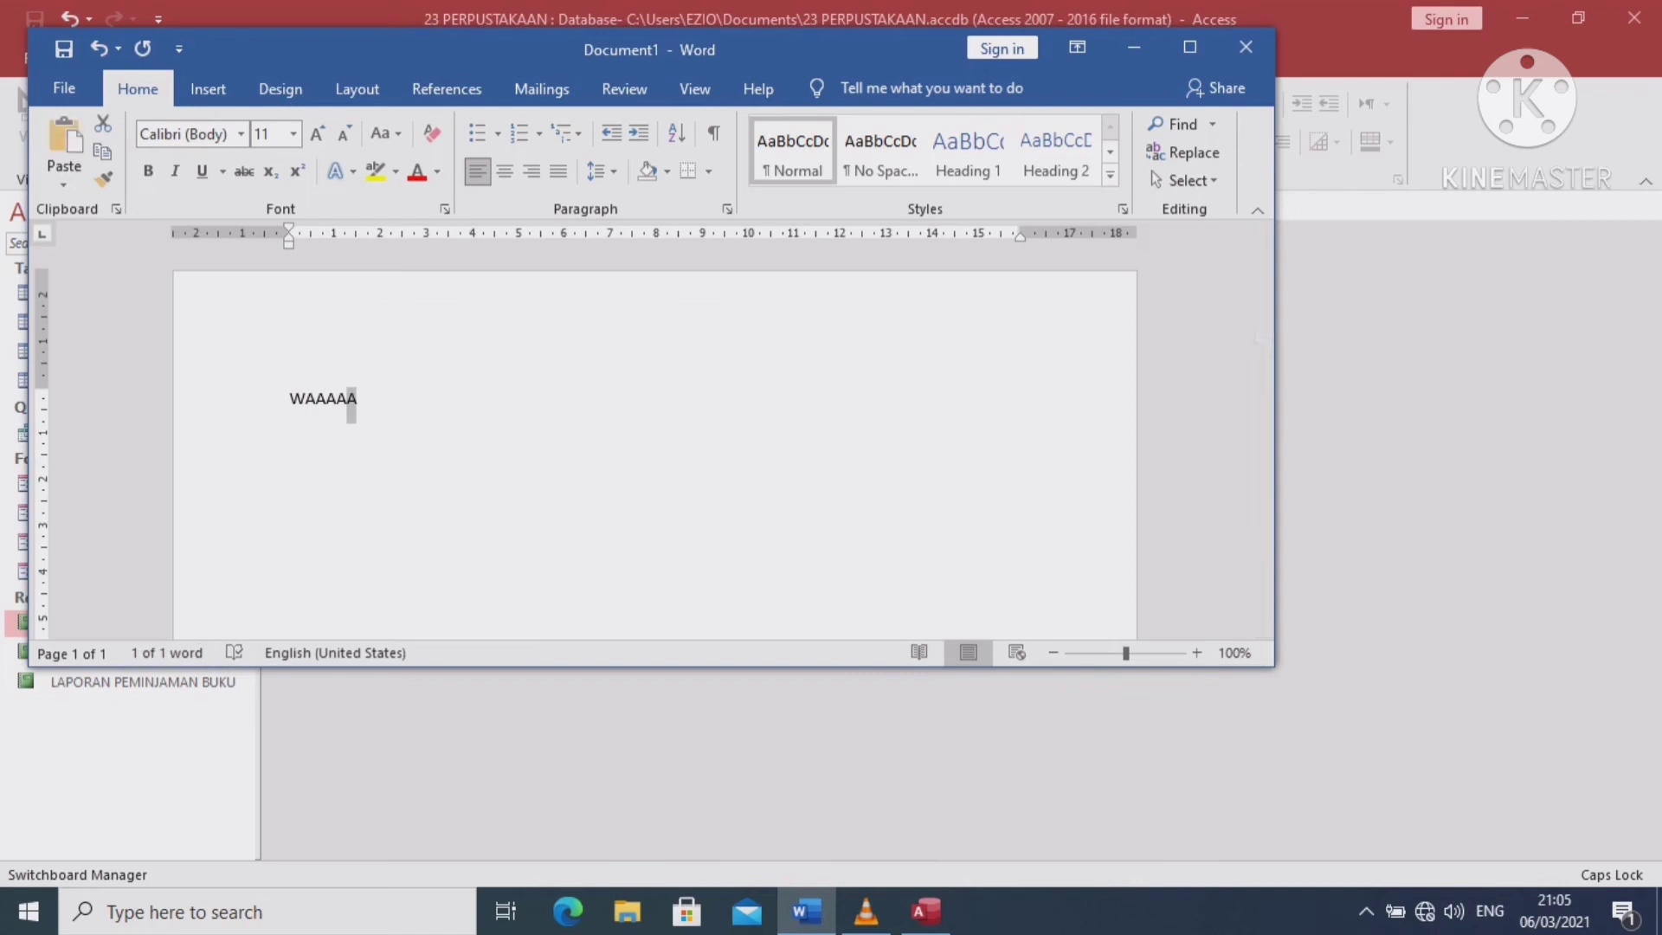
pyautogui.click(1134, 47)
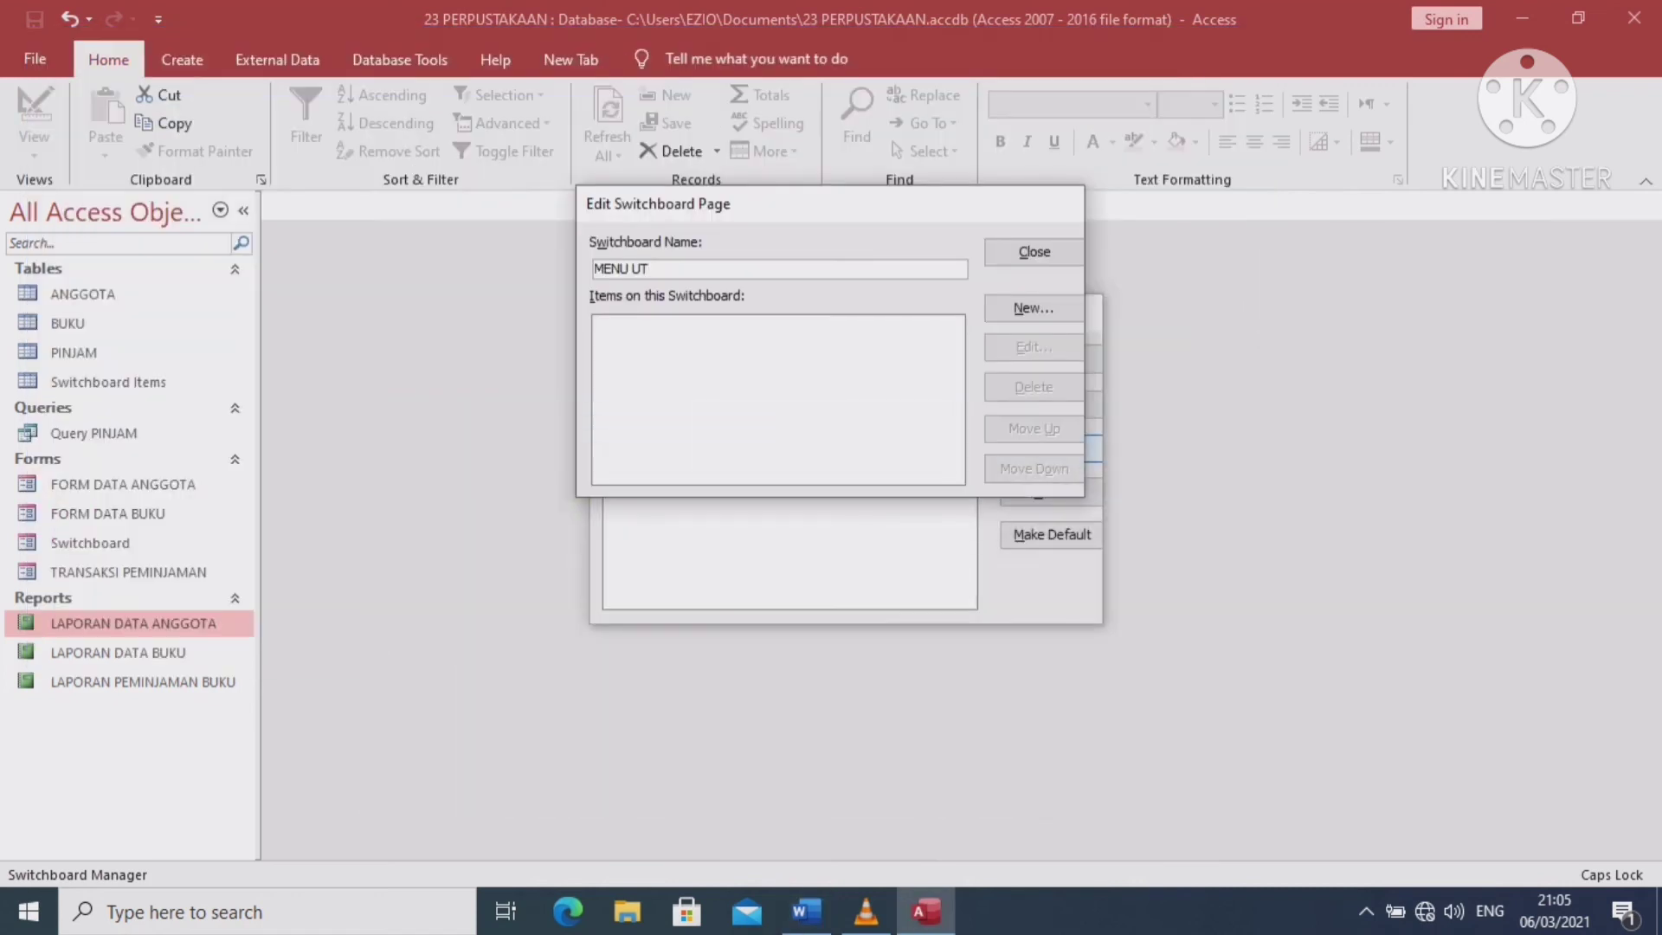
# Complete the page name as MENU UTAMA APLIKASI PERPUSTAKAAN, removing the extra trailing N
pyautogui.hotkey('ctrl', 'v')
pyautogui.write('M')
pyautogui.hotkey('ctrl', 'v')
pyautogui.write('APLIKASI PERPUS')
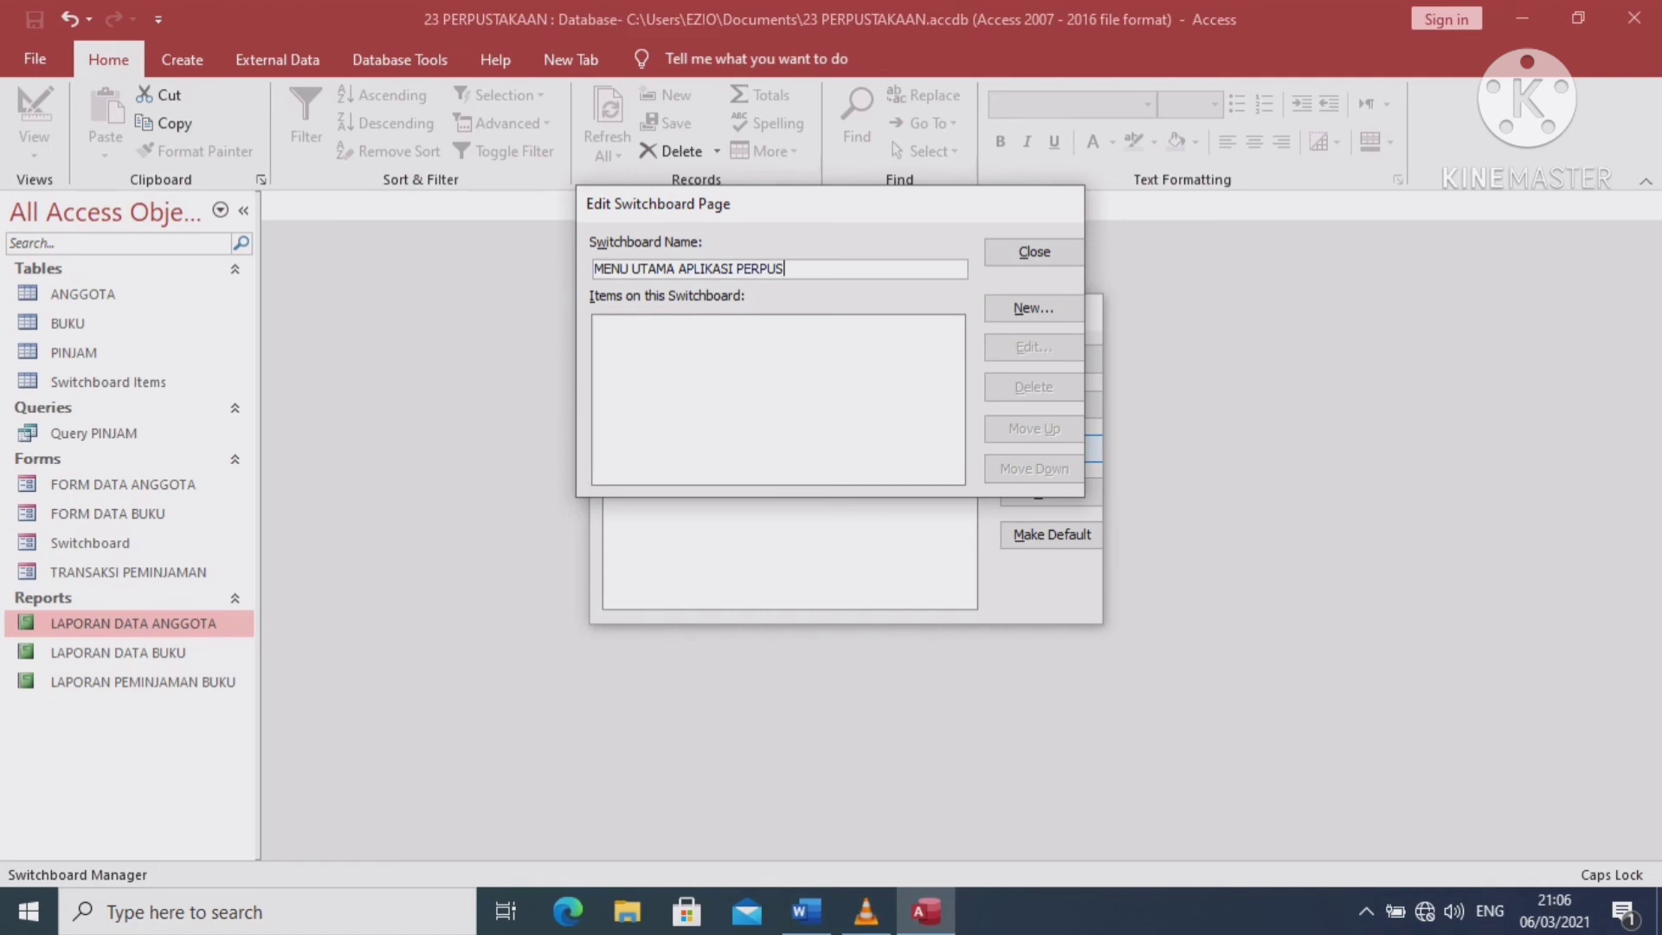
pyautogui.write('TAKAANN')
pyautogui.press('BackSpace')
pyautogui.press('Return')
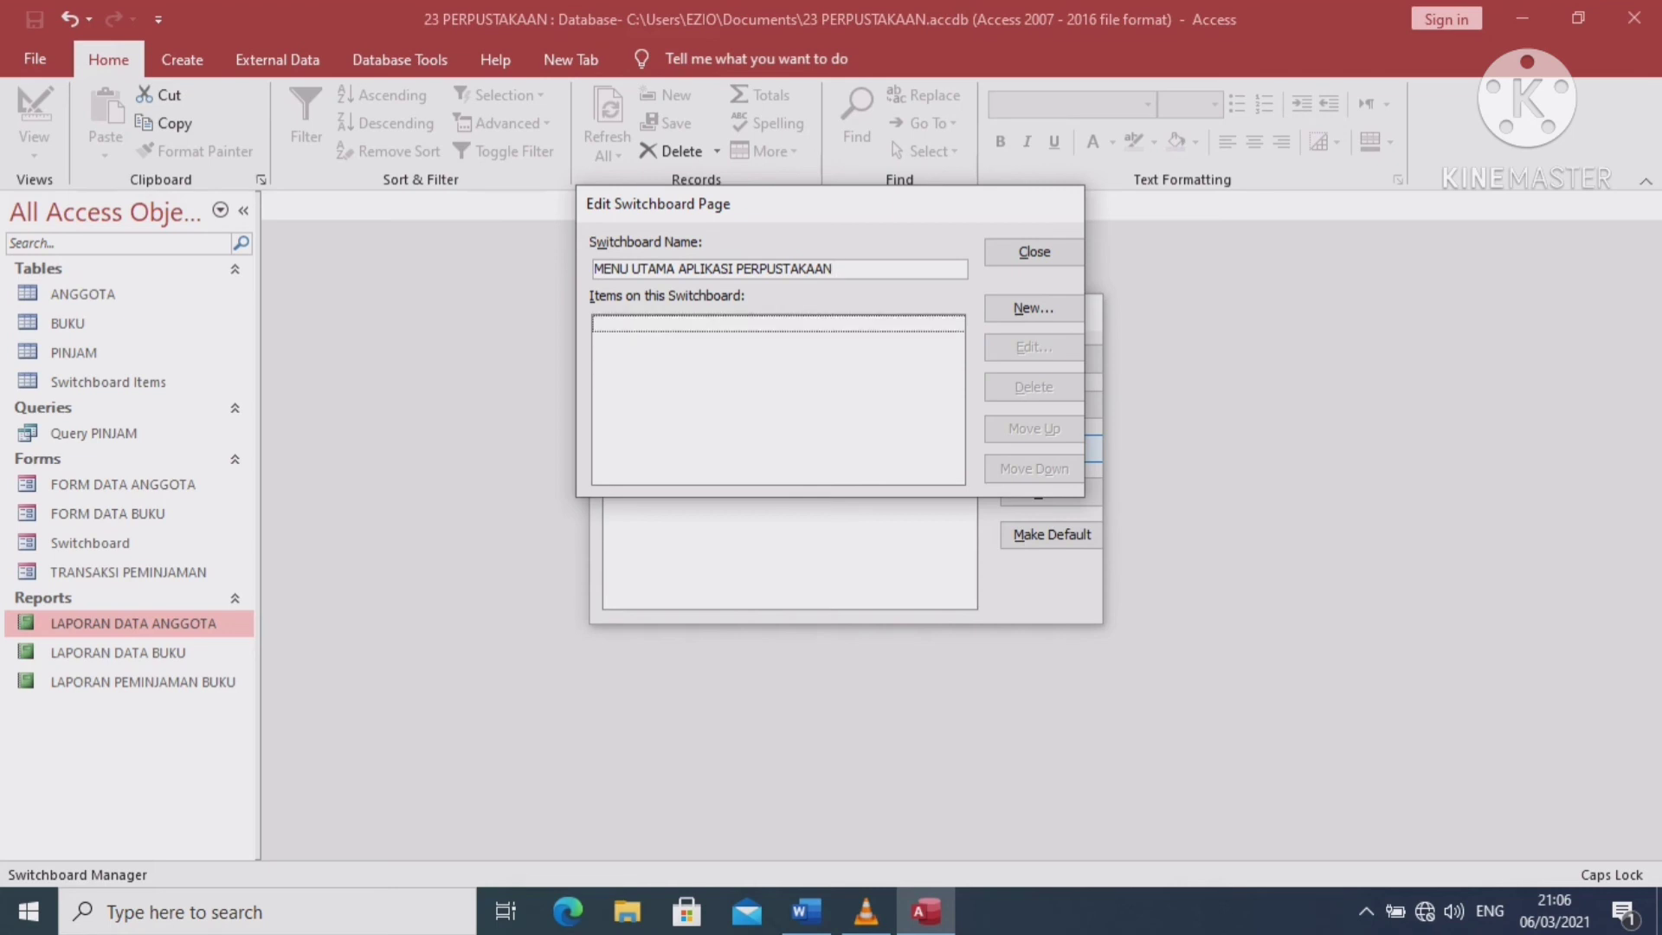
pyautogui.click(1034, 308)
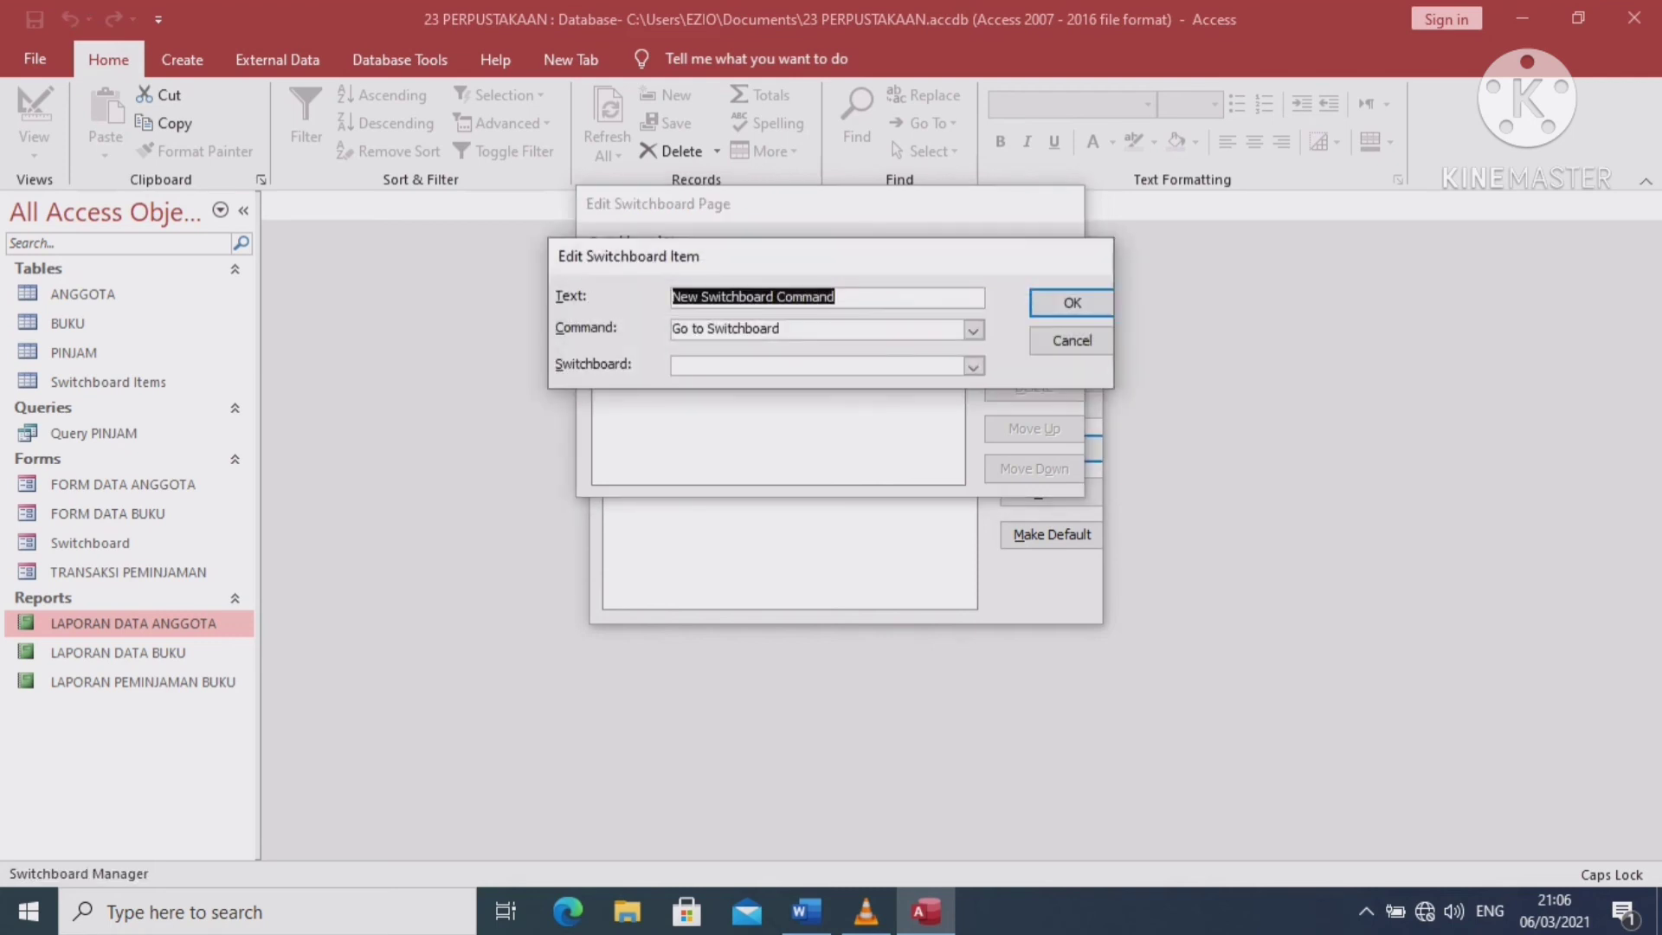
# Add a DATA BUKU switchboard item that opens FORM DATA BUKU in Add Mode
pyautogui.write('FORM')
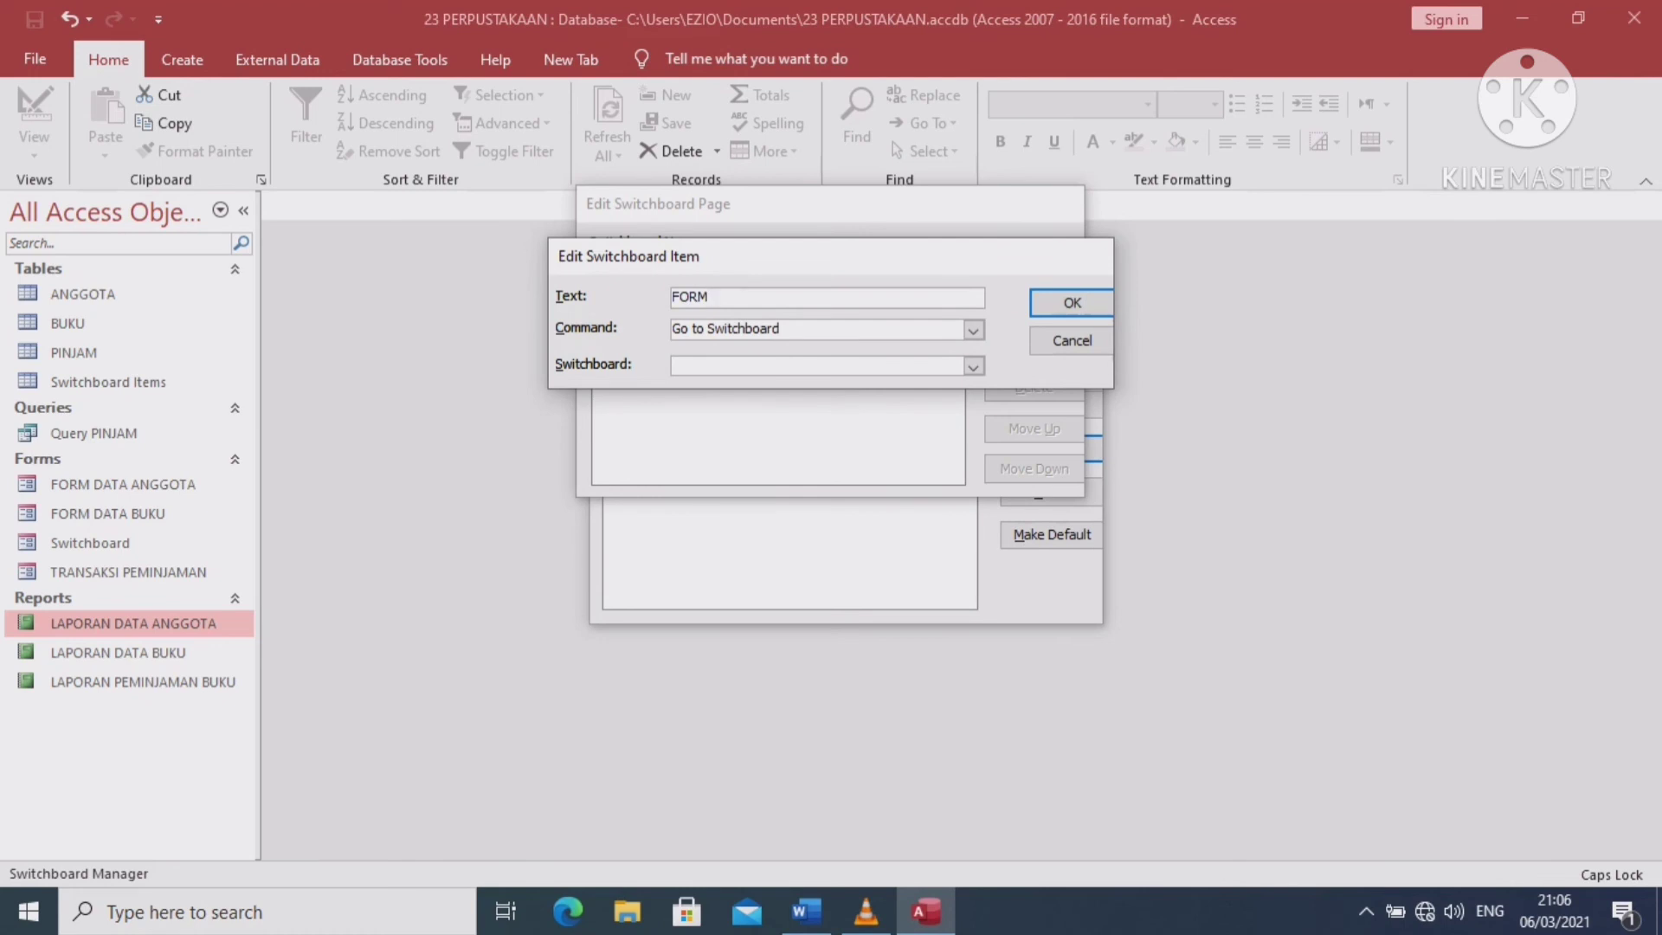
pyautogui.press('BackSpace')
pyautogui.press('BackSpace')
pyautogui.press('BackSpace')
pyautogui.press('BackSpace')
pyautogui.press('BackSpace')
pyautogui.write('DATA BUKU')
pyautogui.click(973, 330)
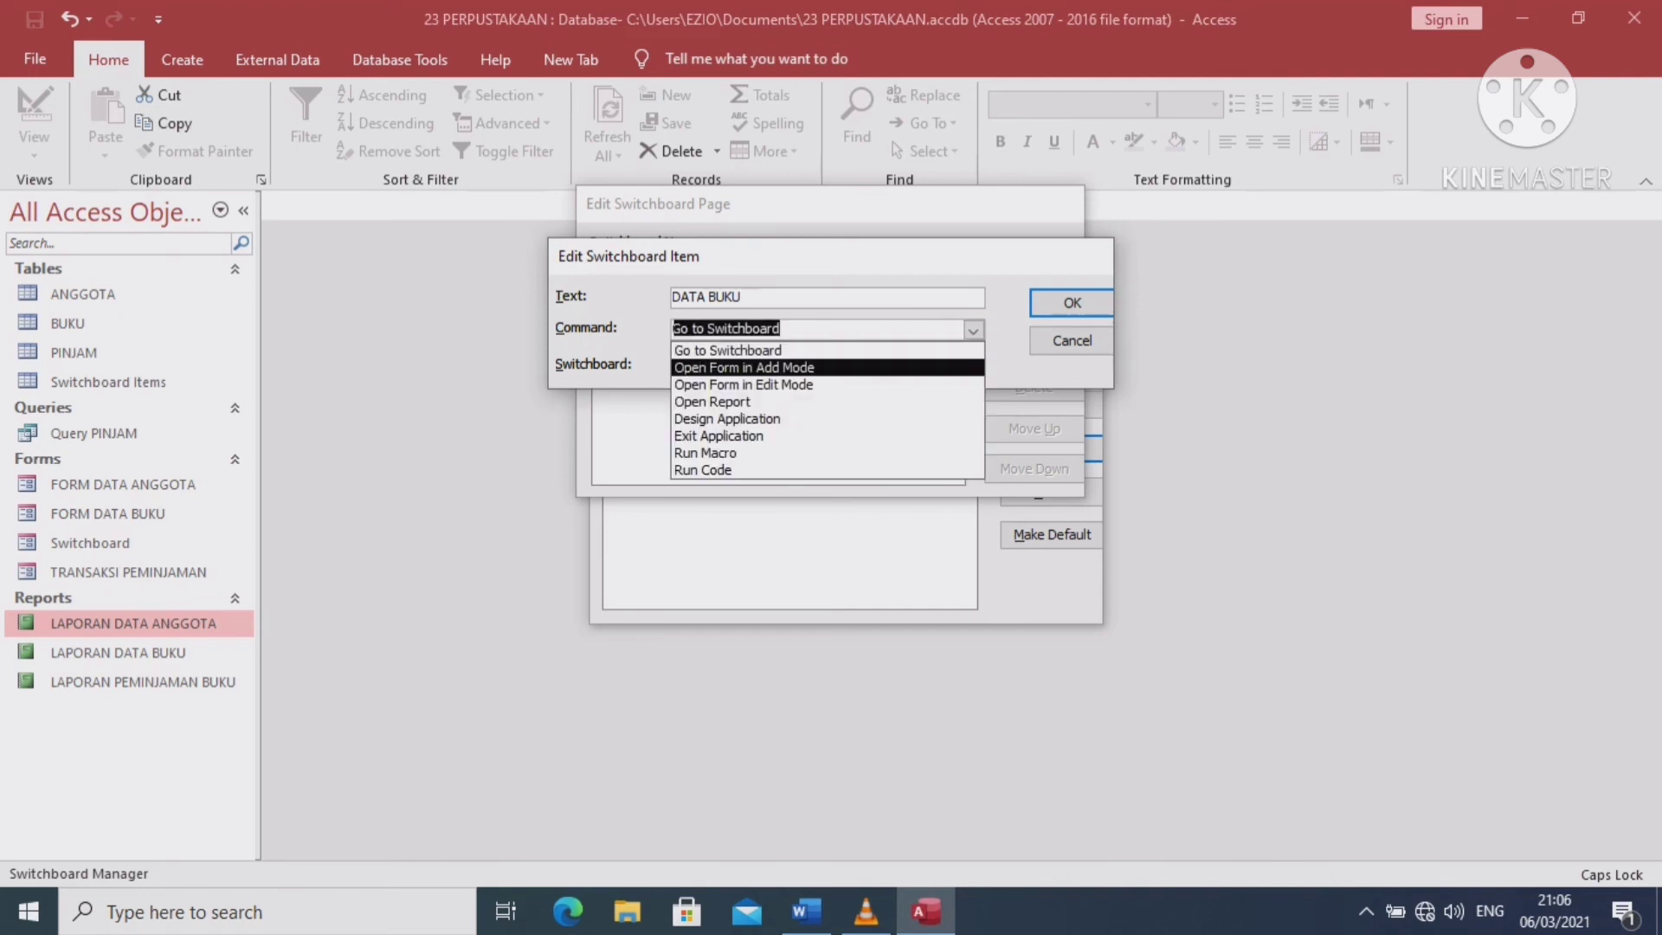
pyautogui.click(744, 368)
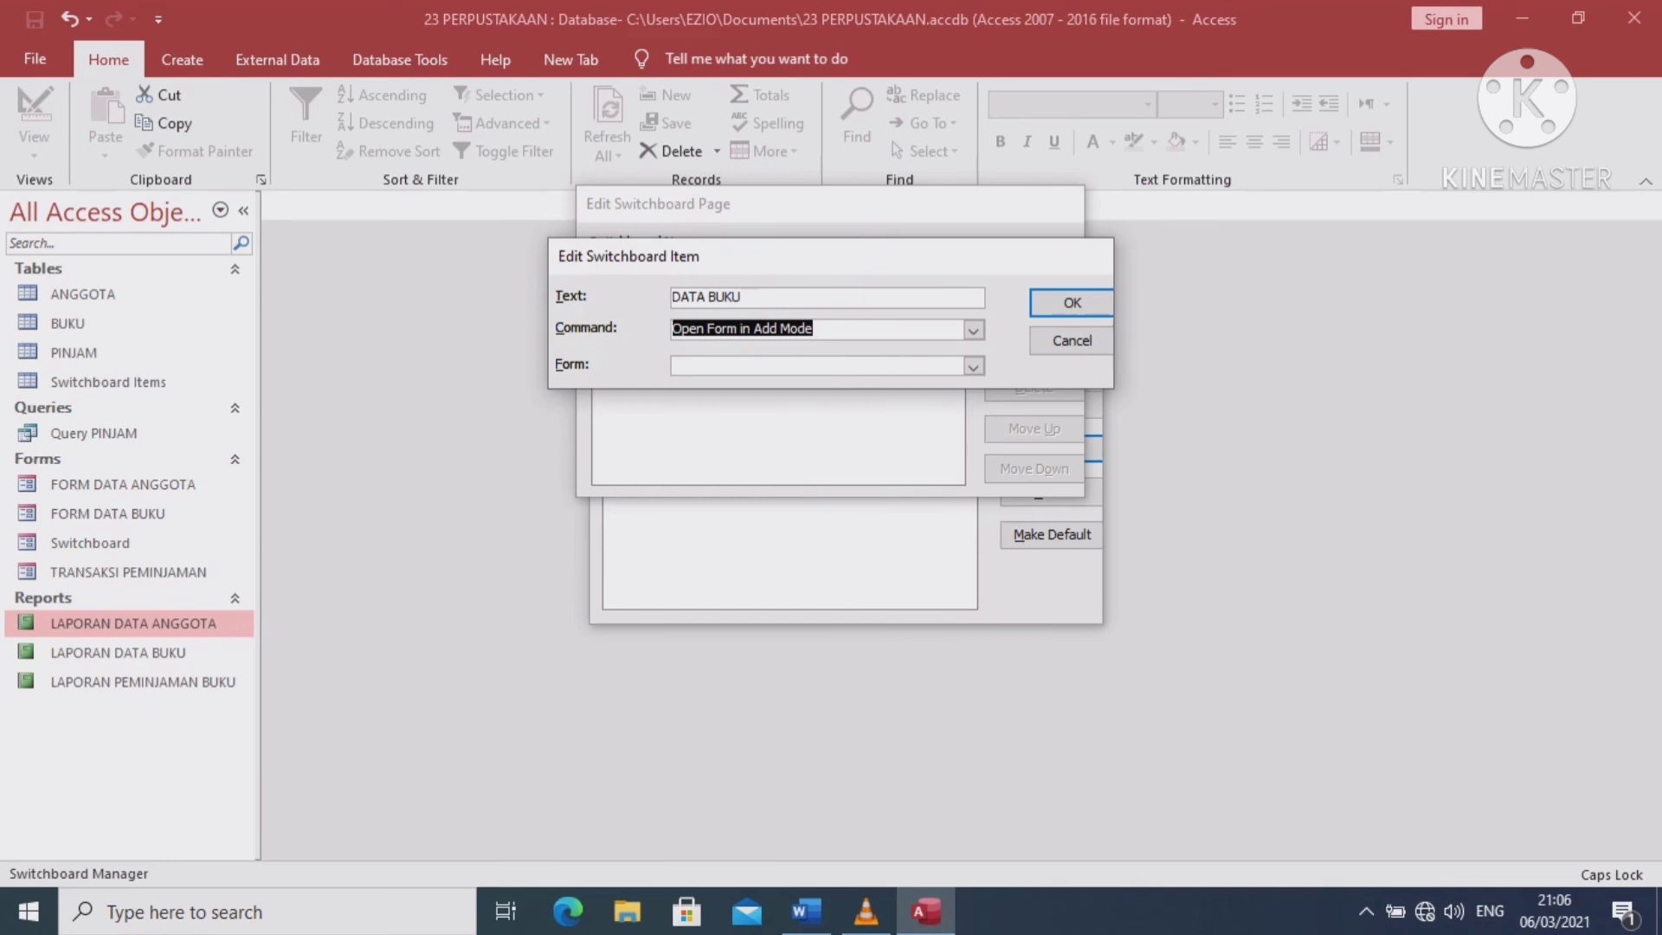
pyautogui.click(973, 366)
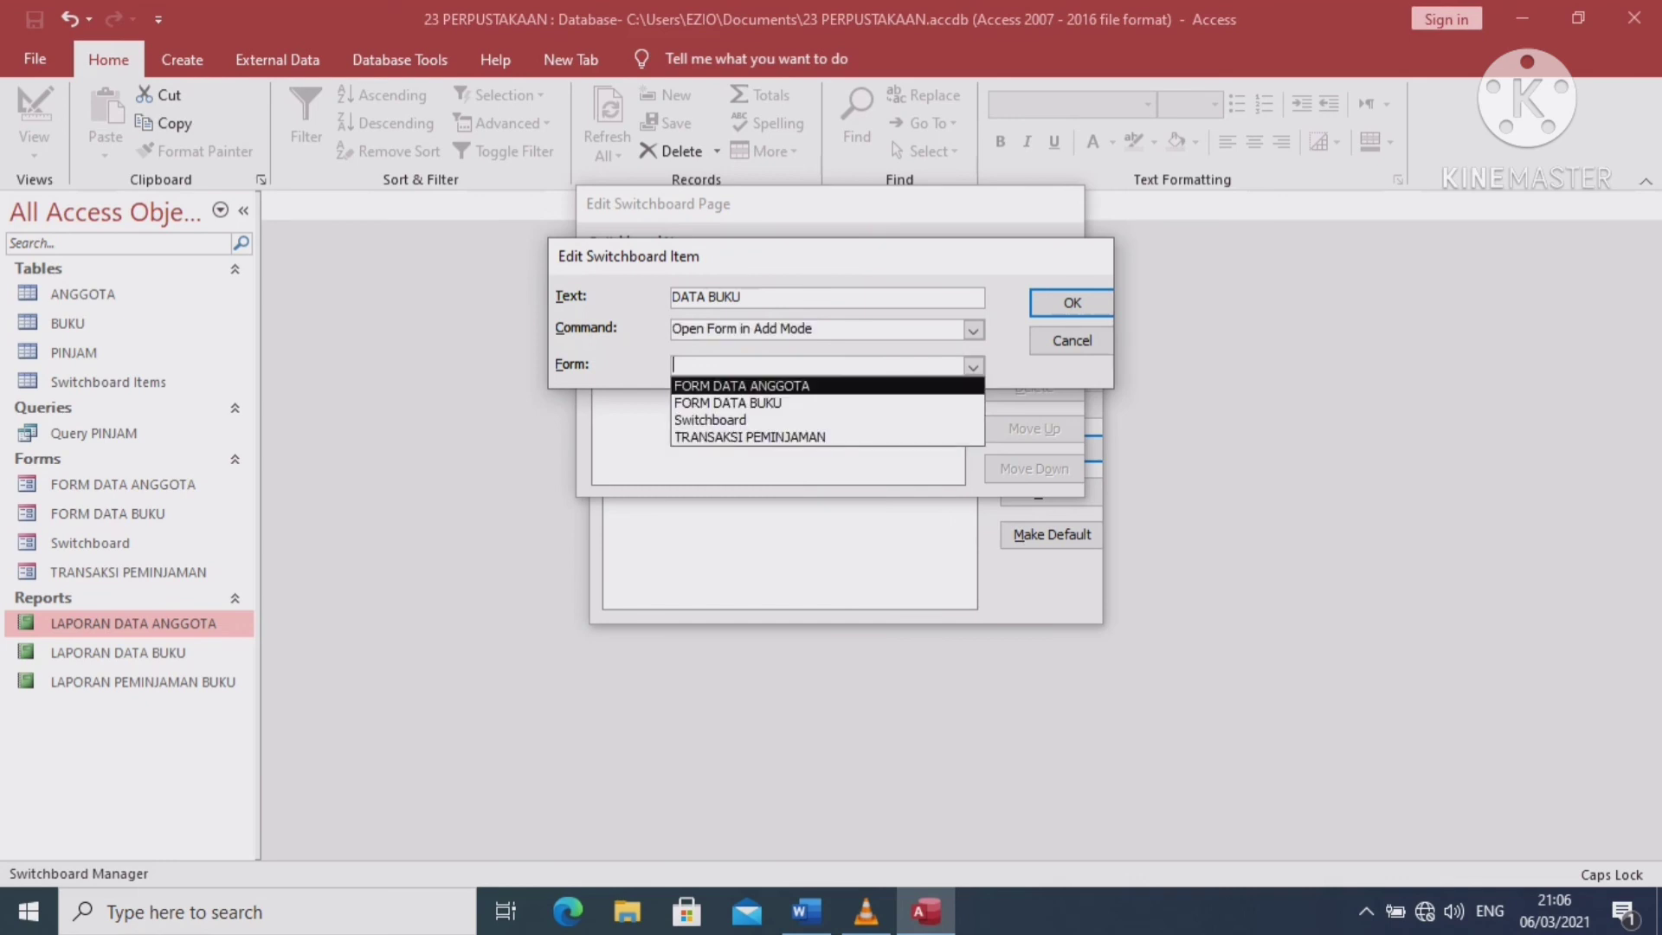
pyautogui.click(728, 403)
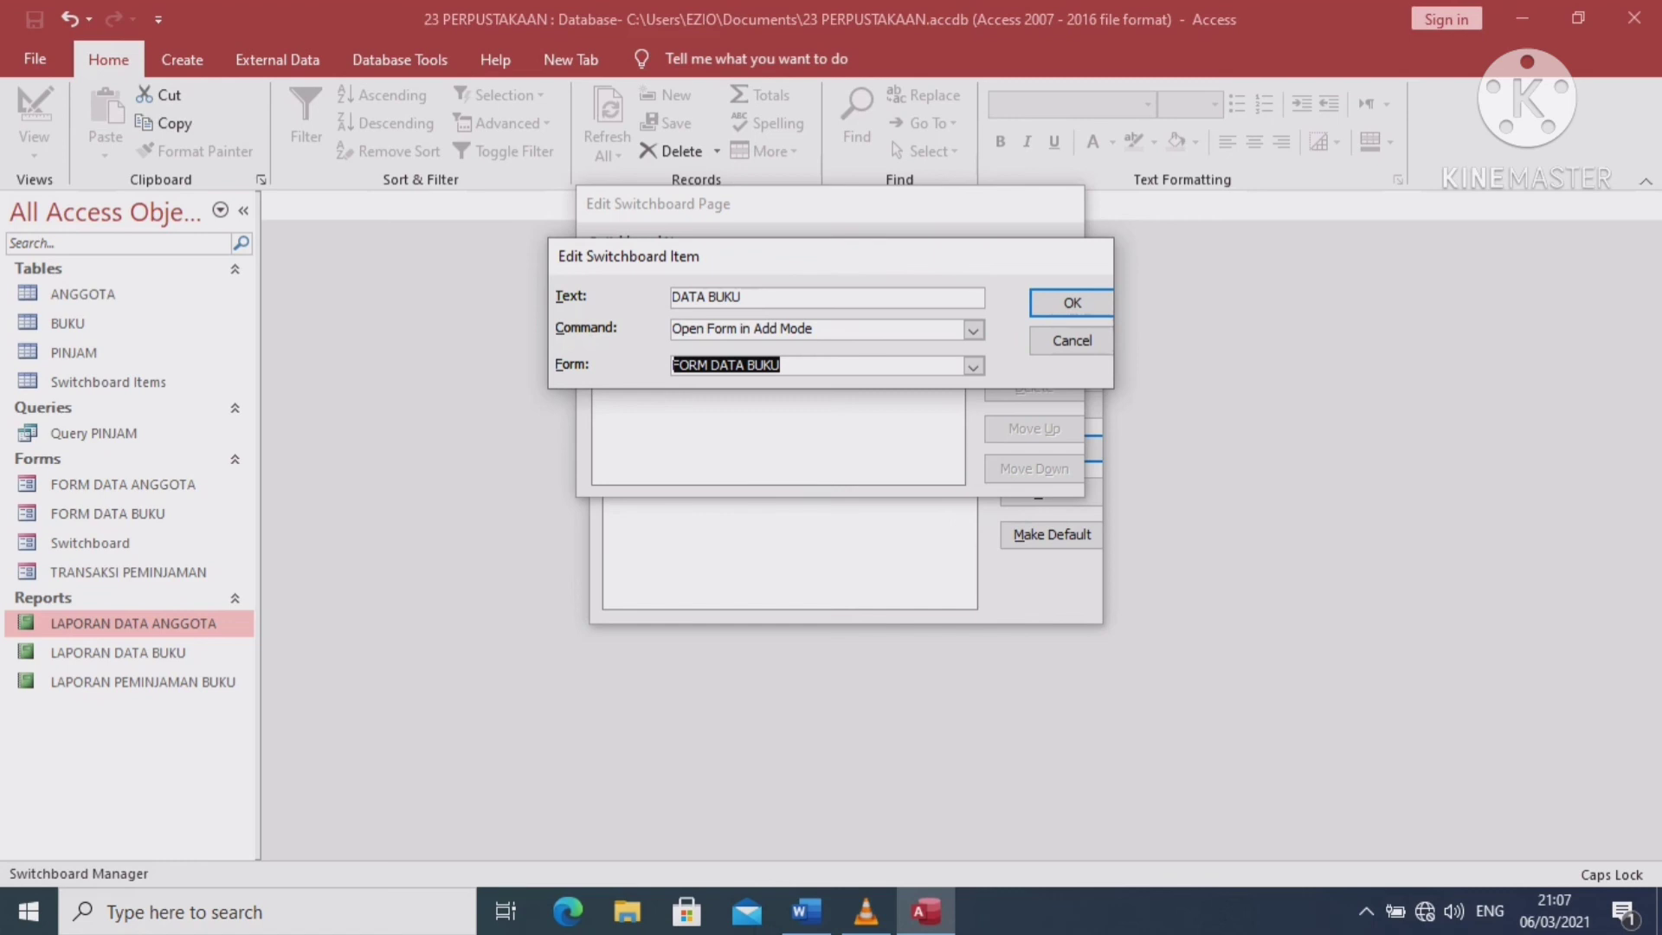
pyautogui.press('Return')
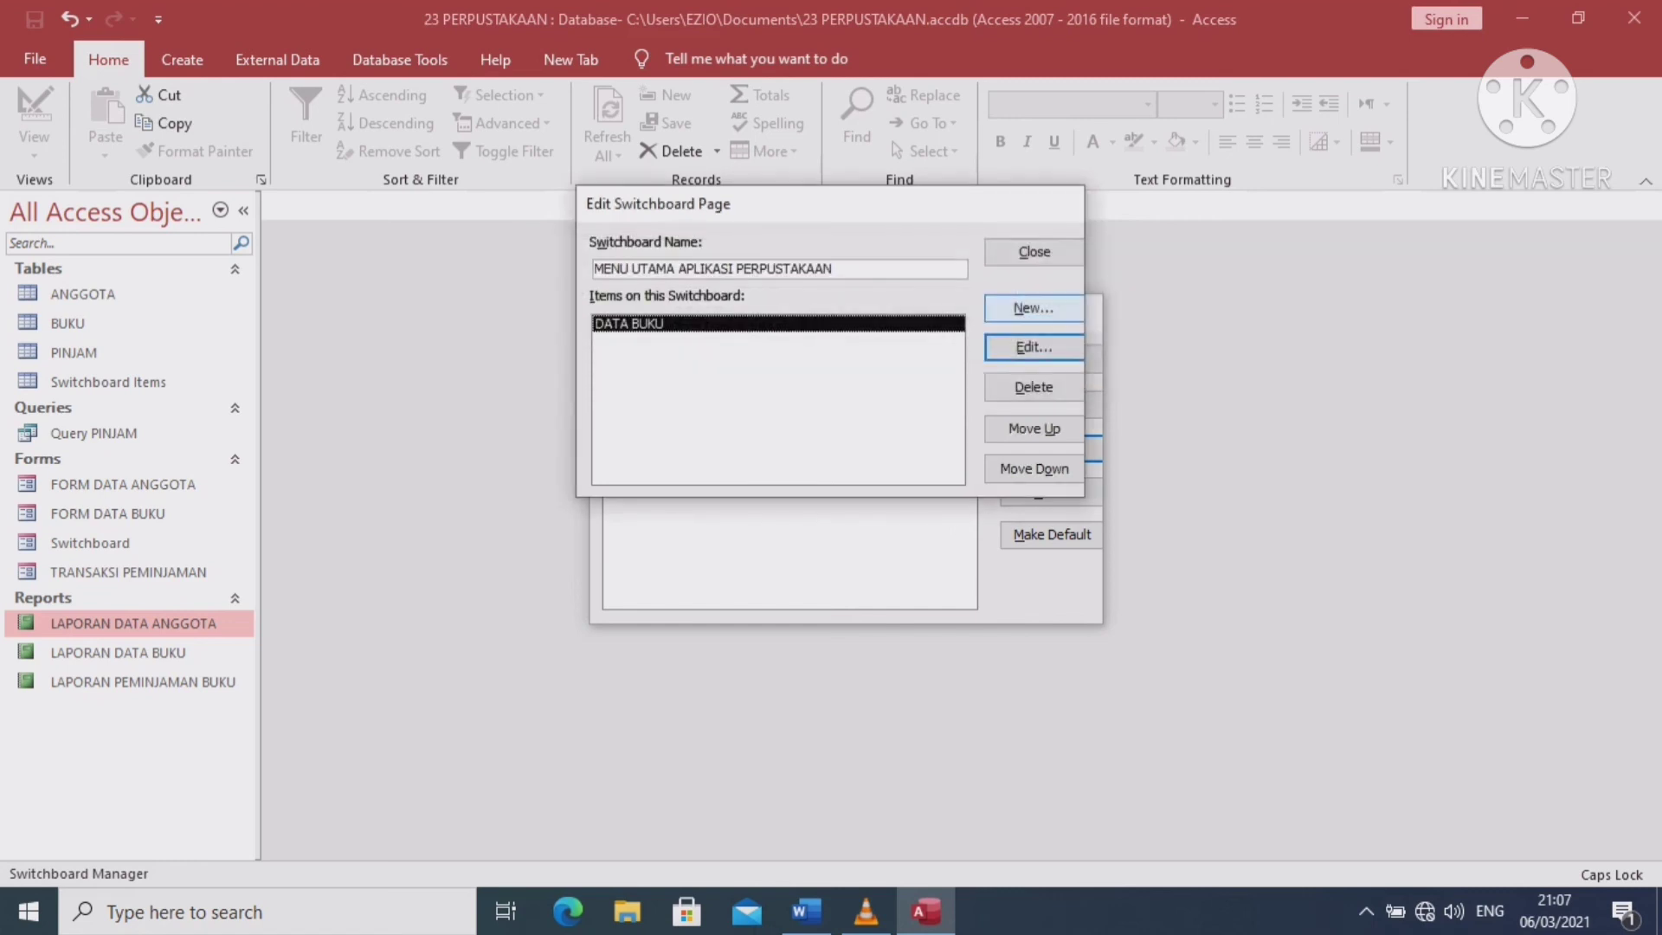
# Add a DATA ANGGOTA item that opens FORM DATA ANGGOTA in Edit Mode
pyautogui.hotkey('alt', 'n')
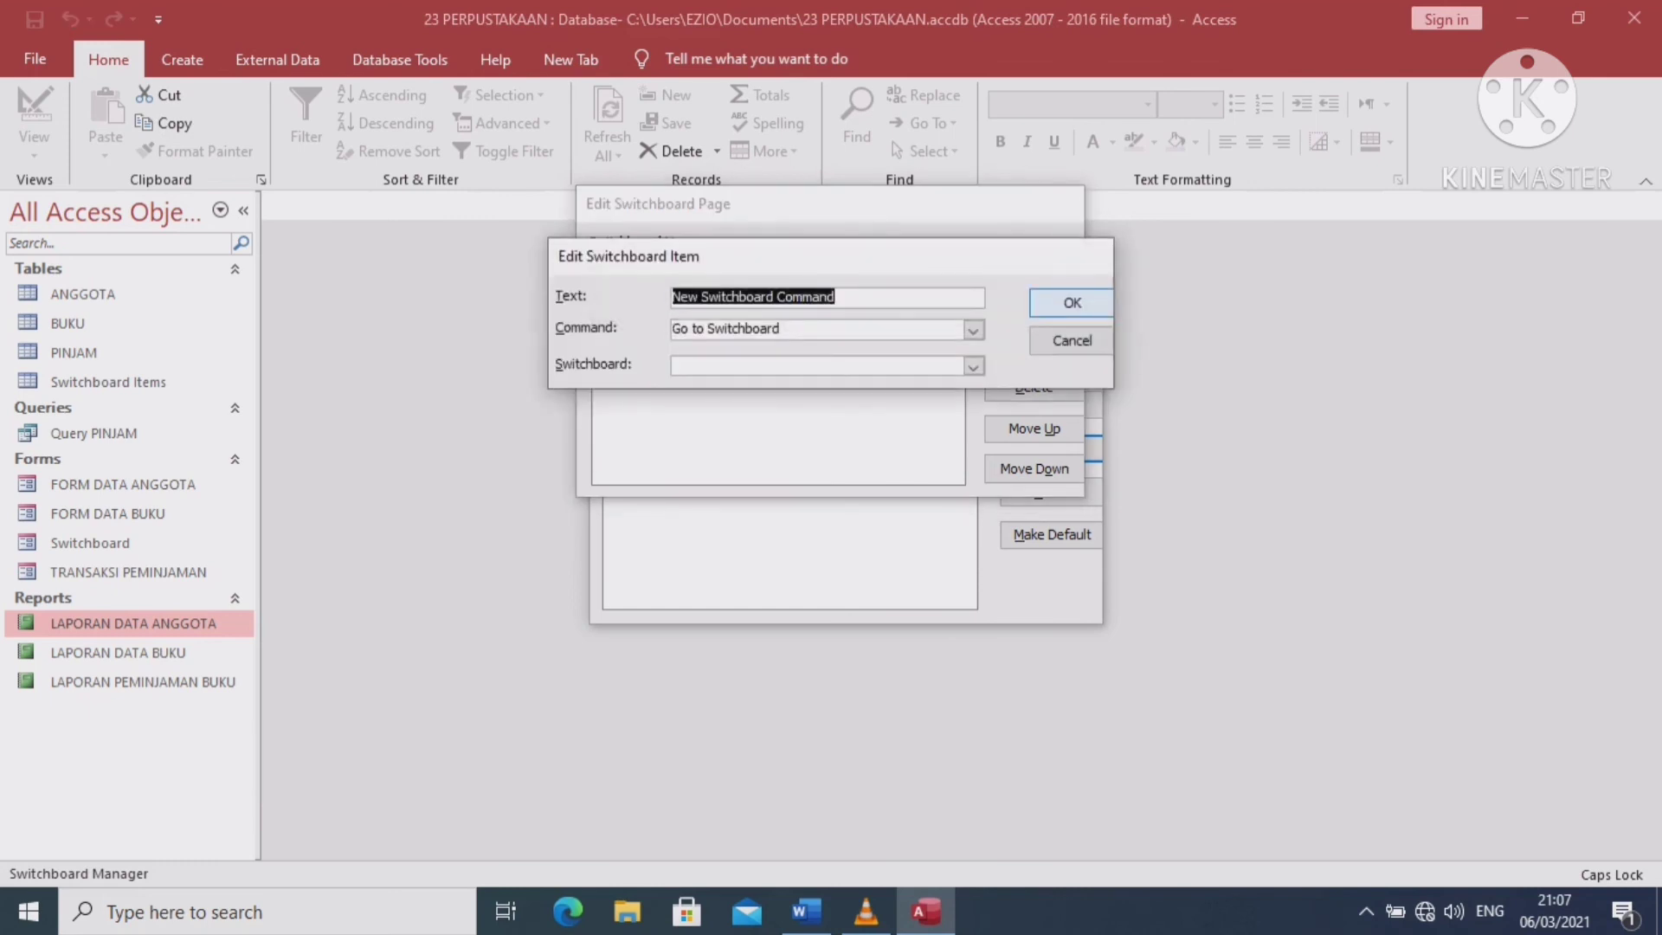
pyautogui.write('DA')
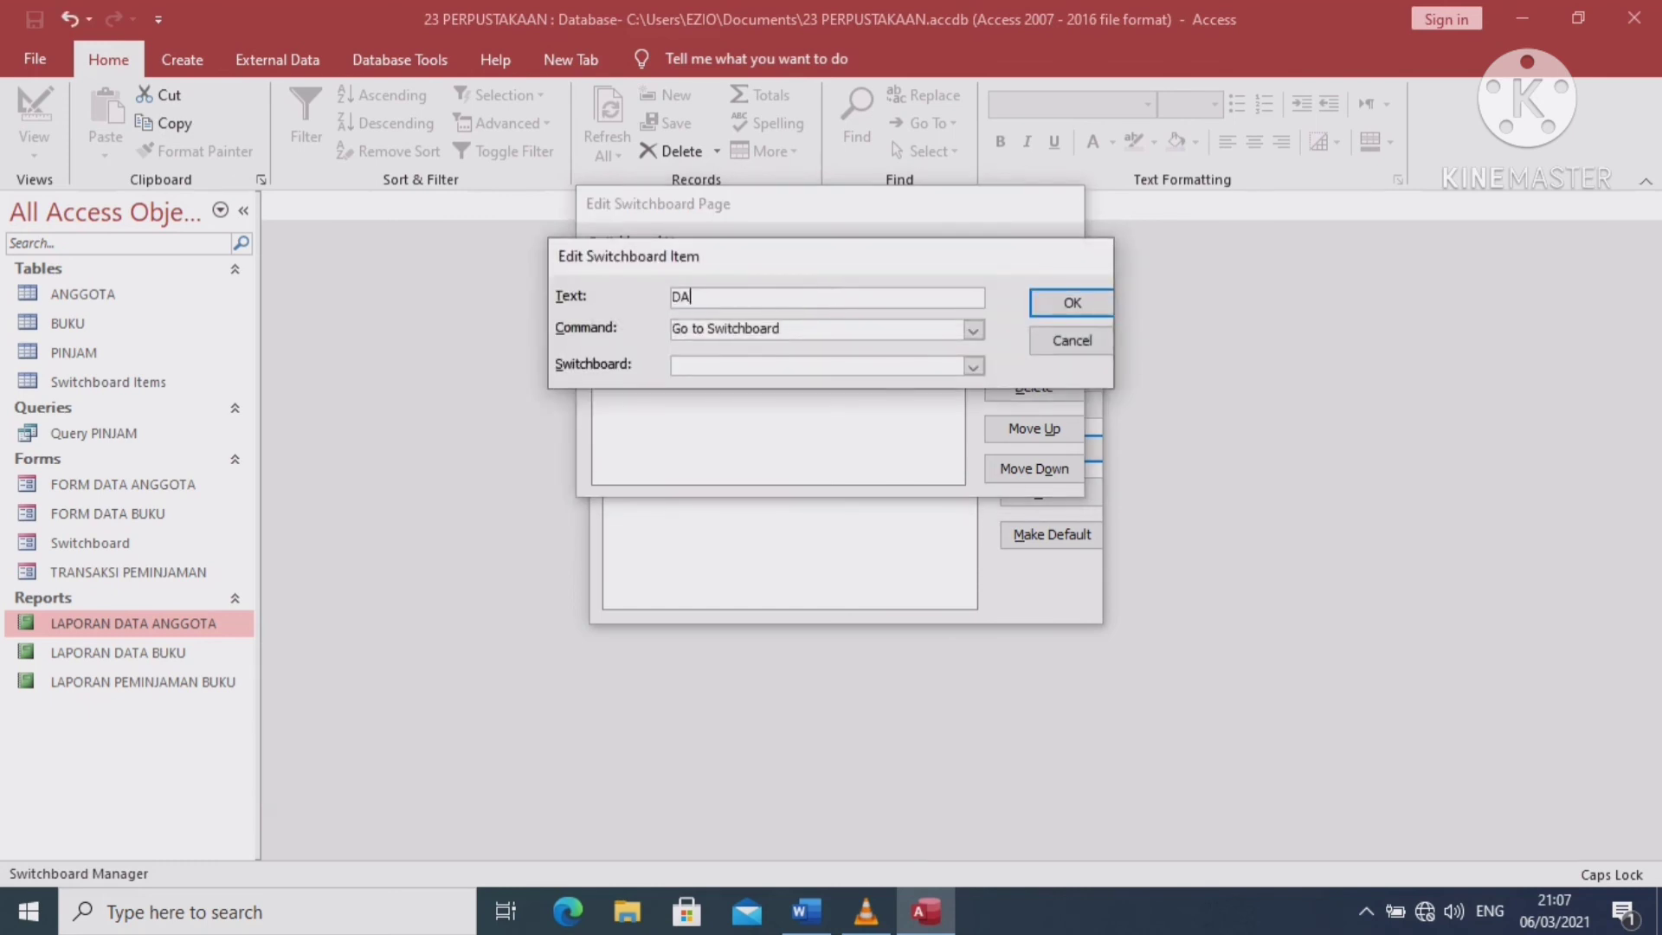
pyautogui.write('TA ANGGOTA')
pyautogui.click(973, 329)
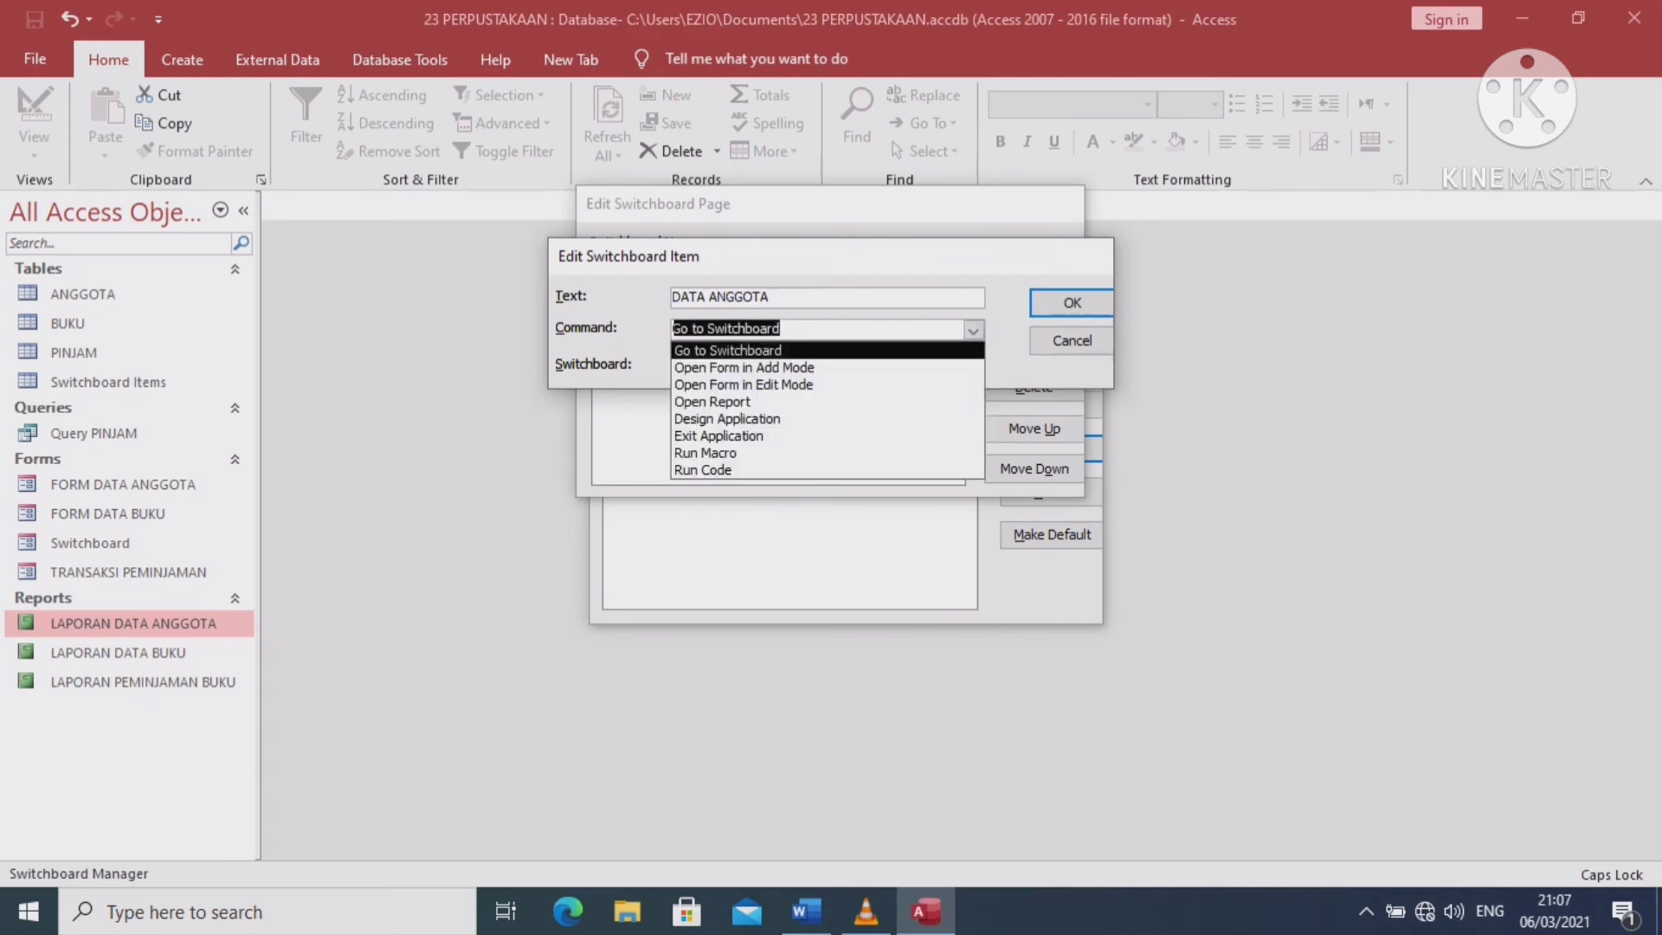
pyautogui.click(742, 384)
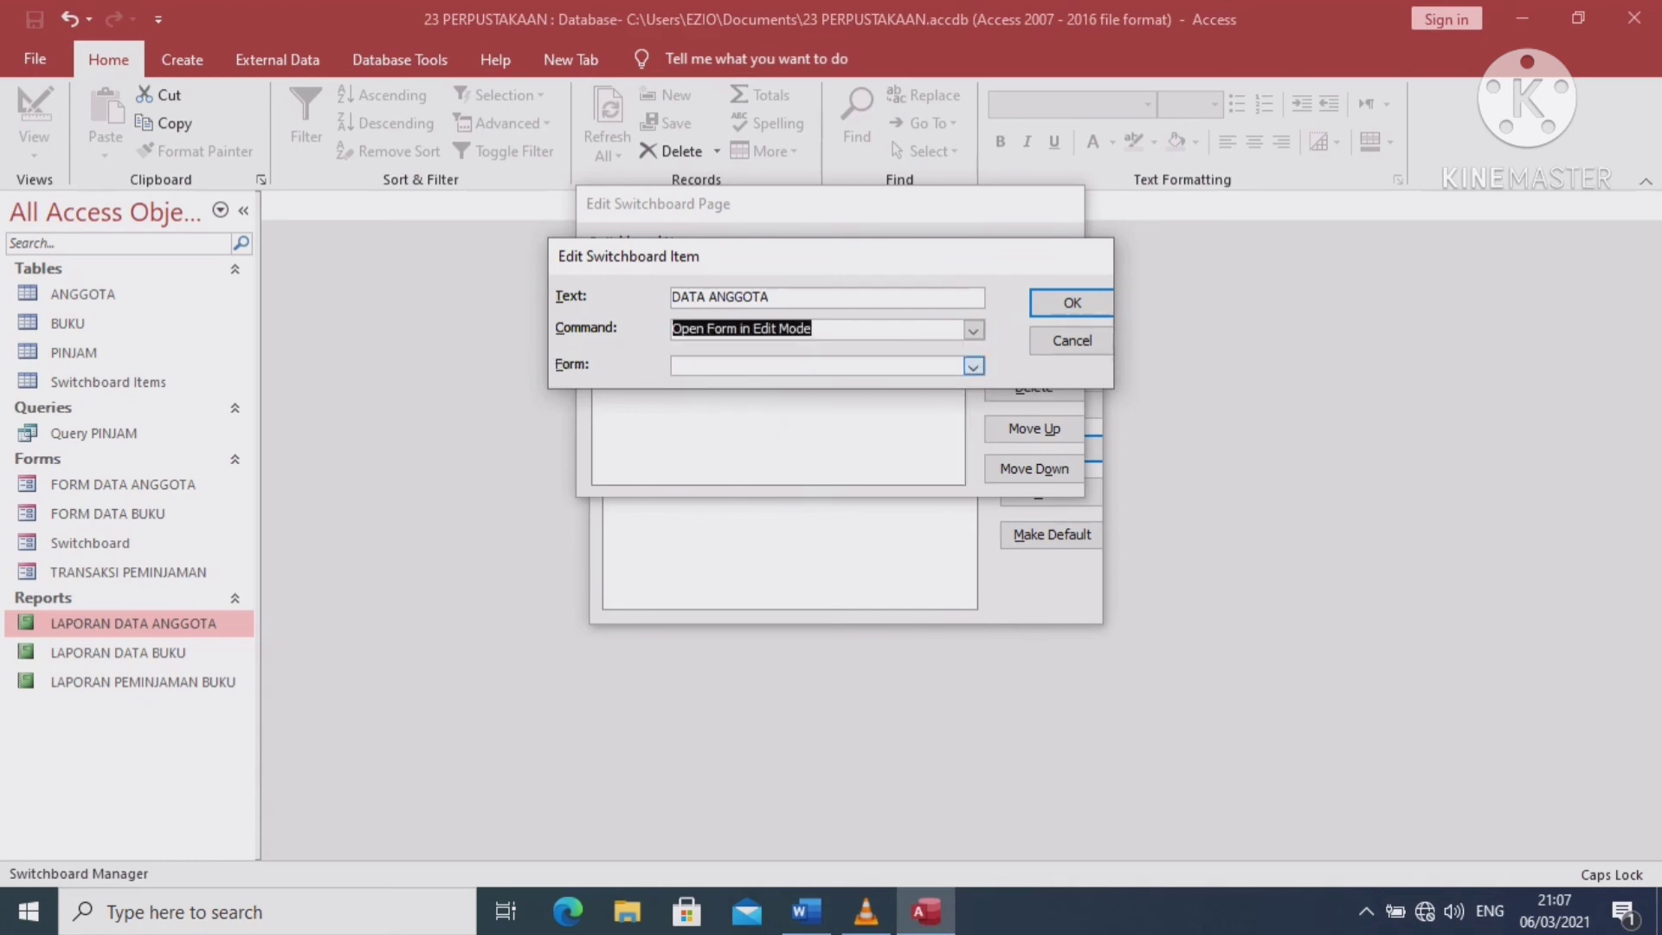
pyautogui.click(973, 366)
pyautogui.press('Up')
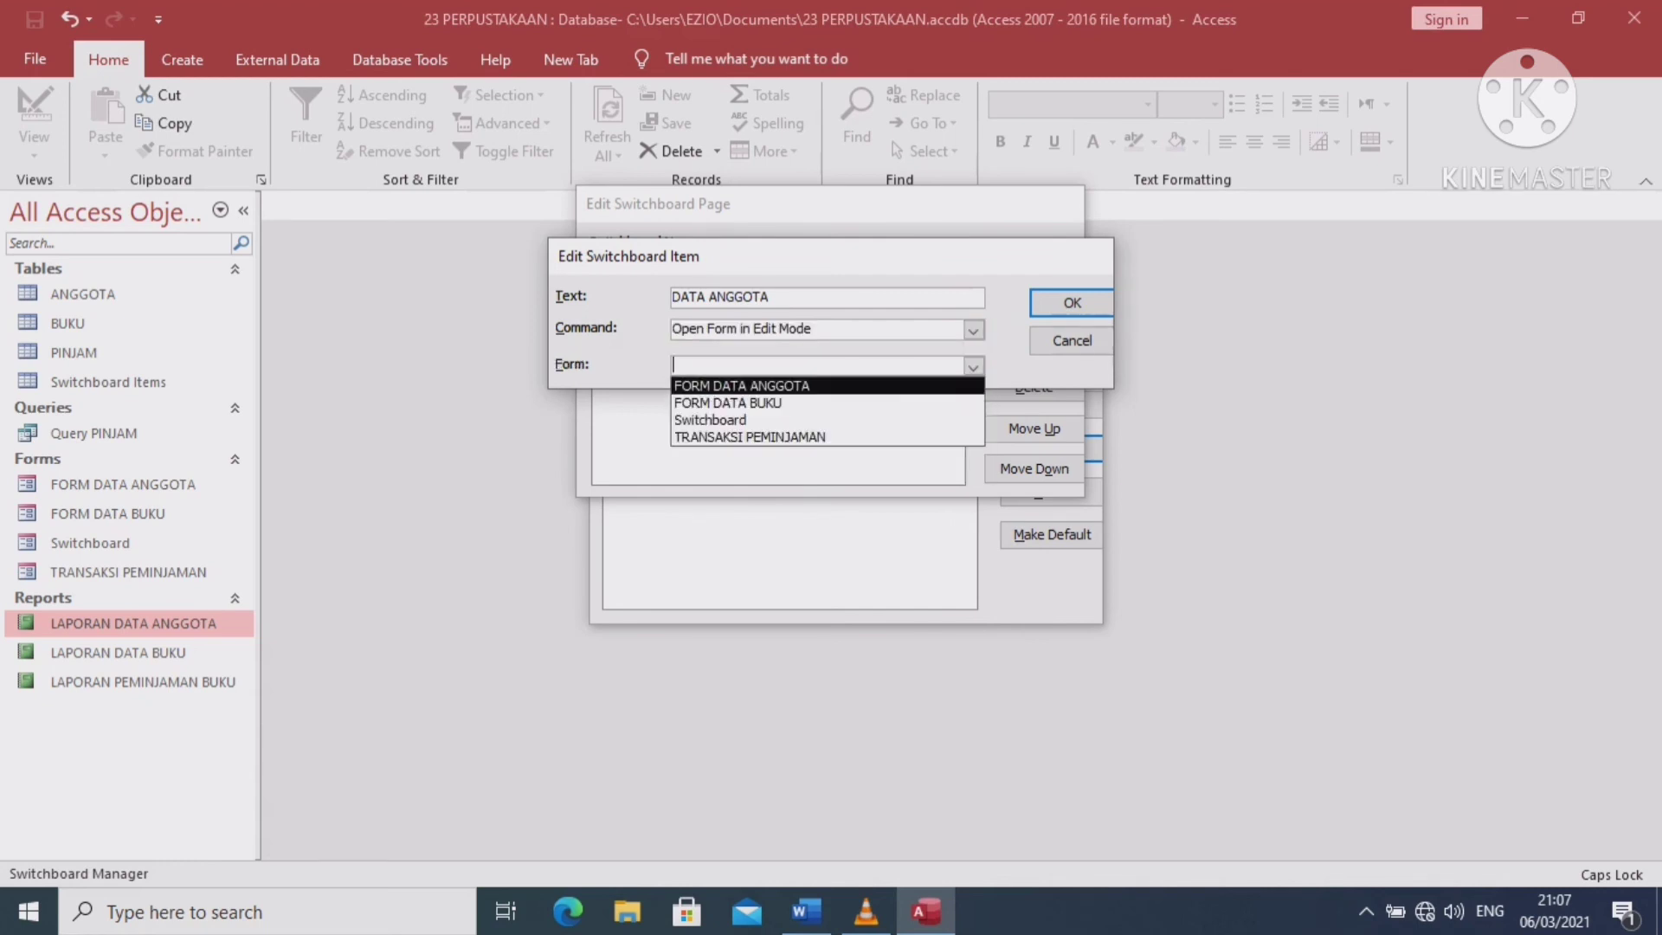
pyautogui.press('Return')
pyautogui.press('Return')
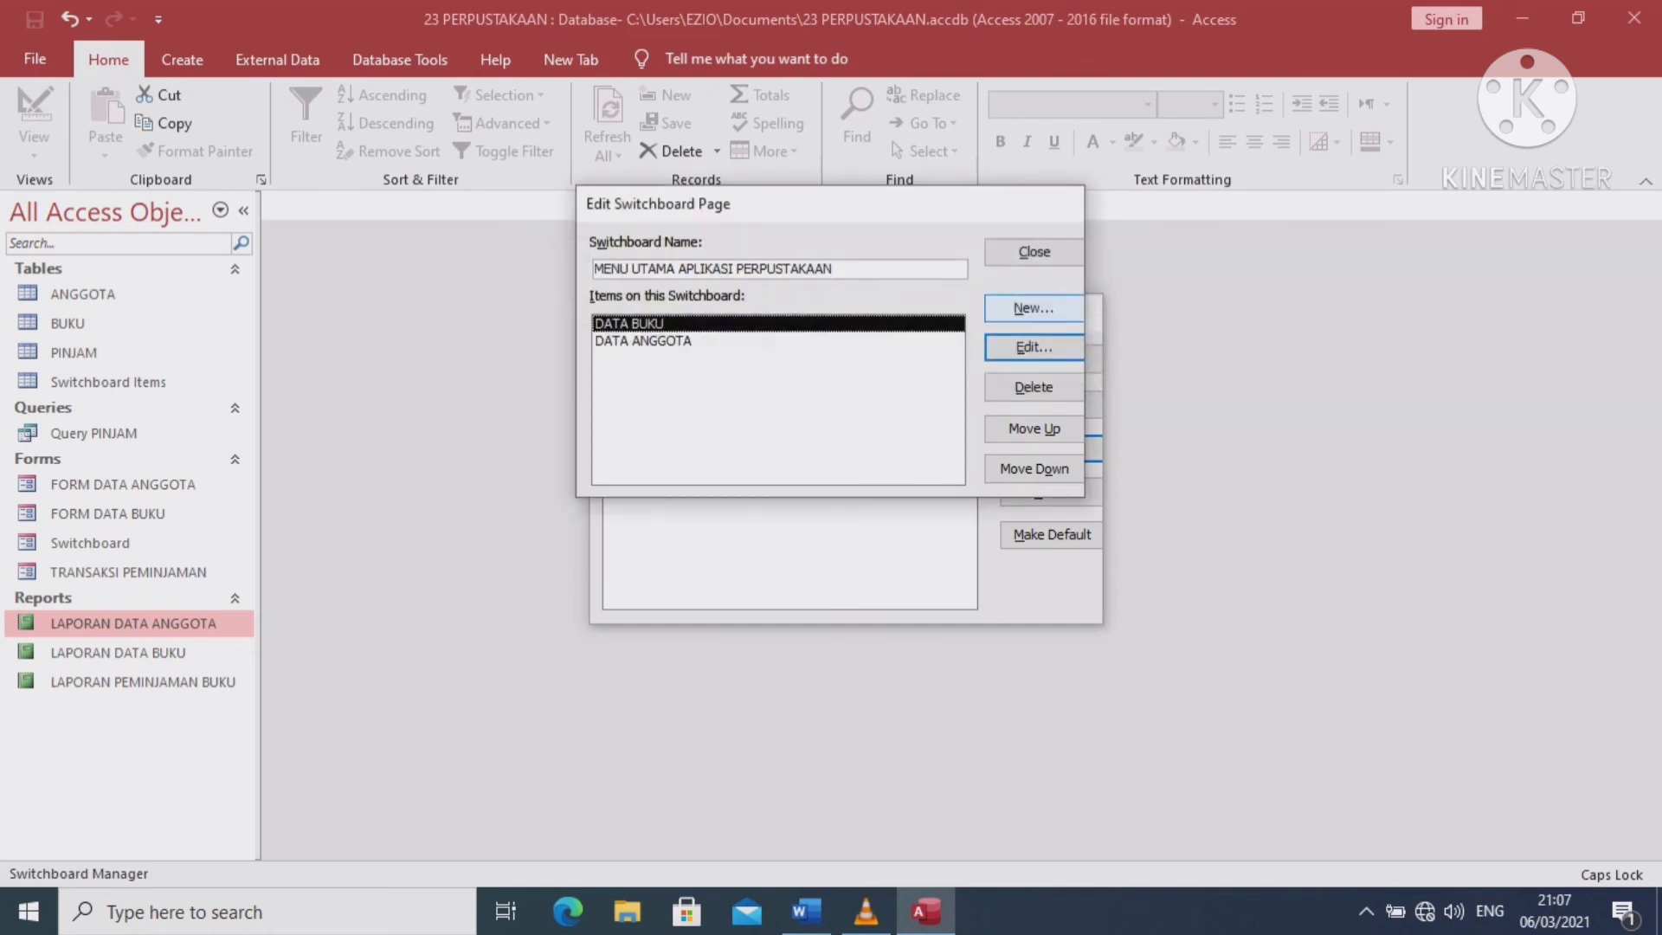
# Add a TRANSAKSI PEMINJAMAN item that opens the TRANSAKSI PEMINJAMAN form in Edit Mode
pyautogui.hotkey('alt', 'n')
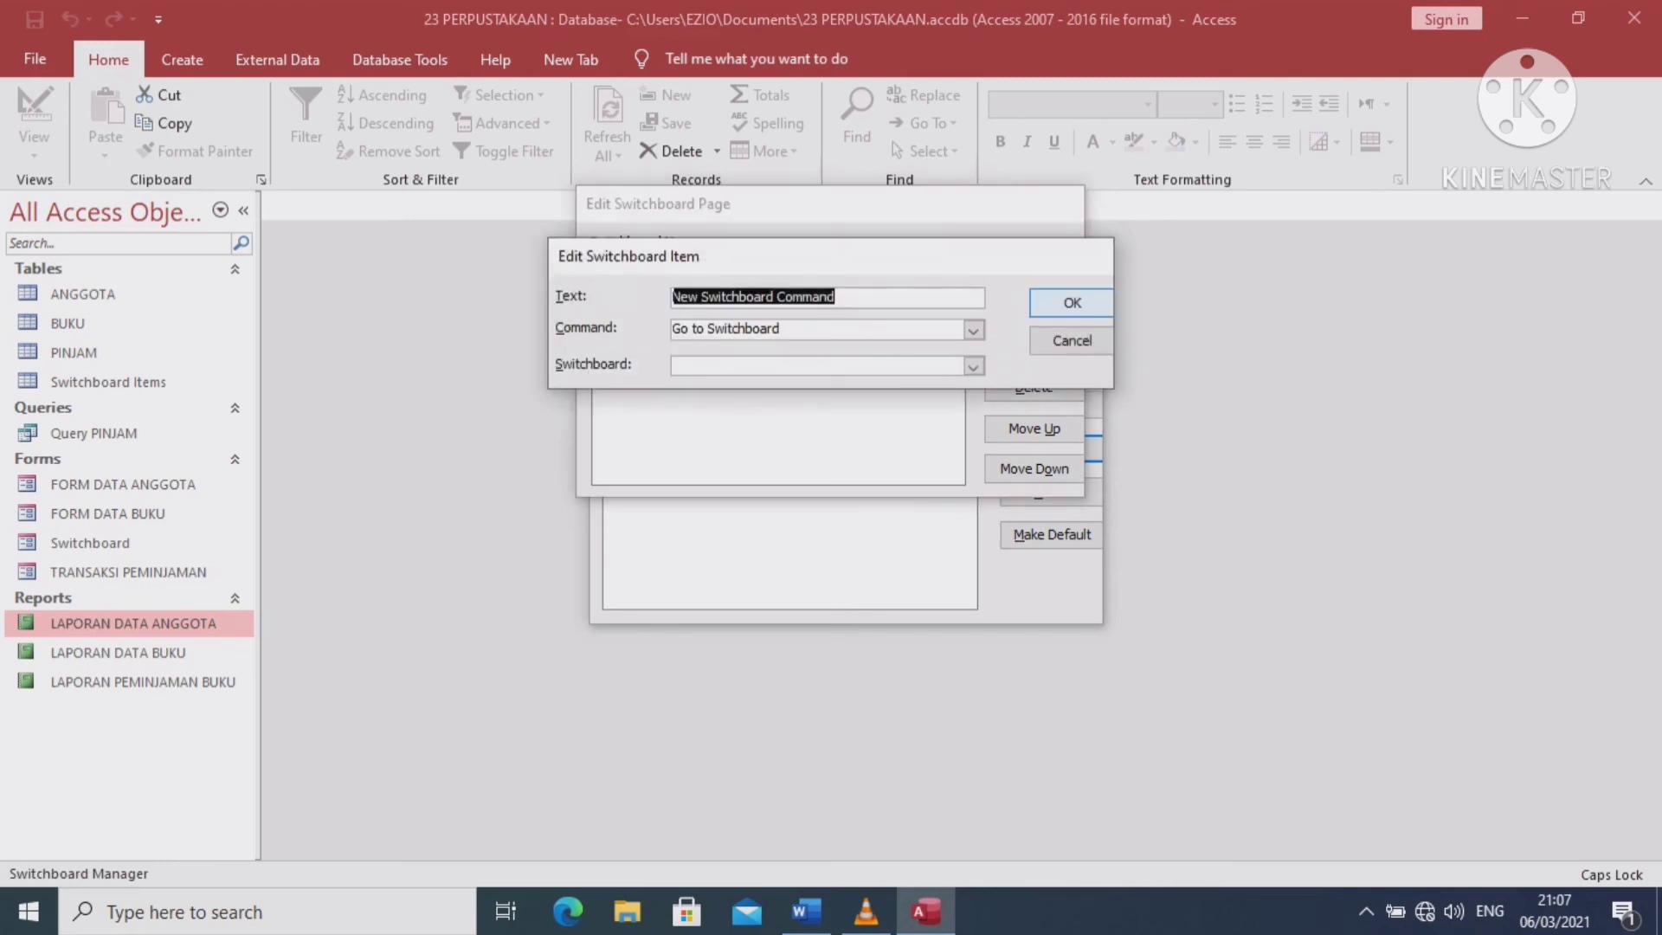
pyautogui.write('TRANSA')
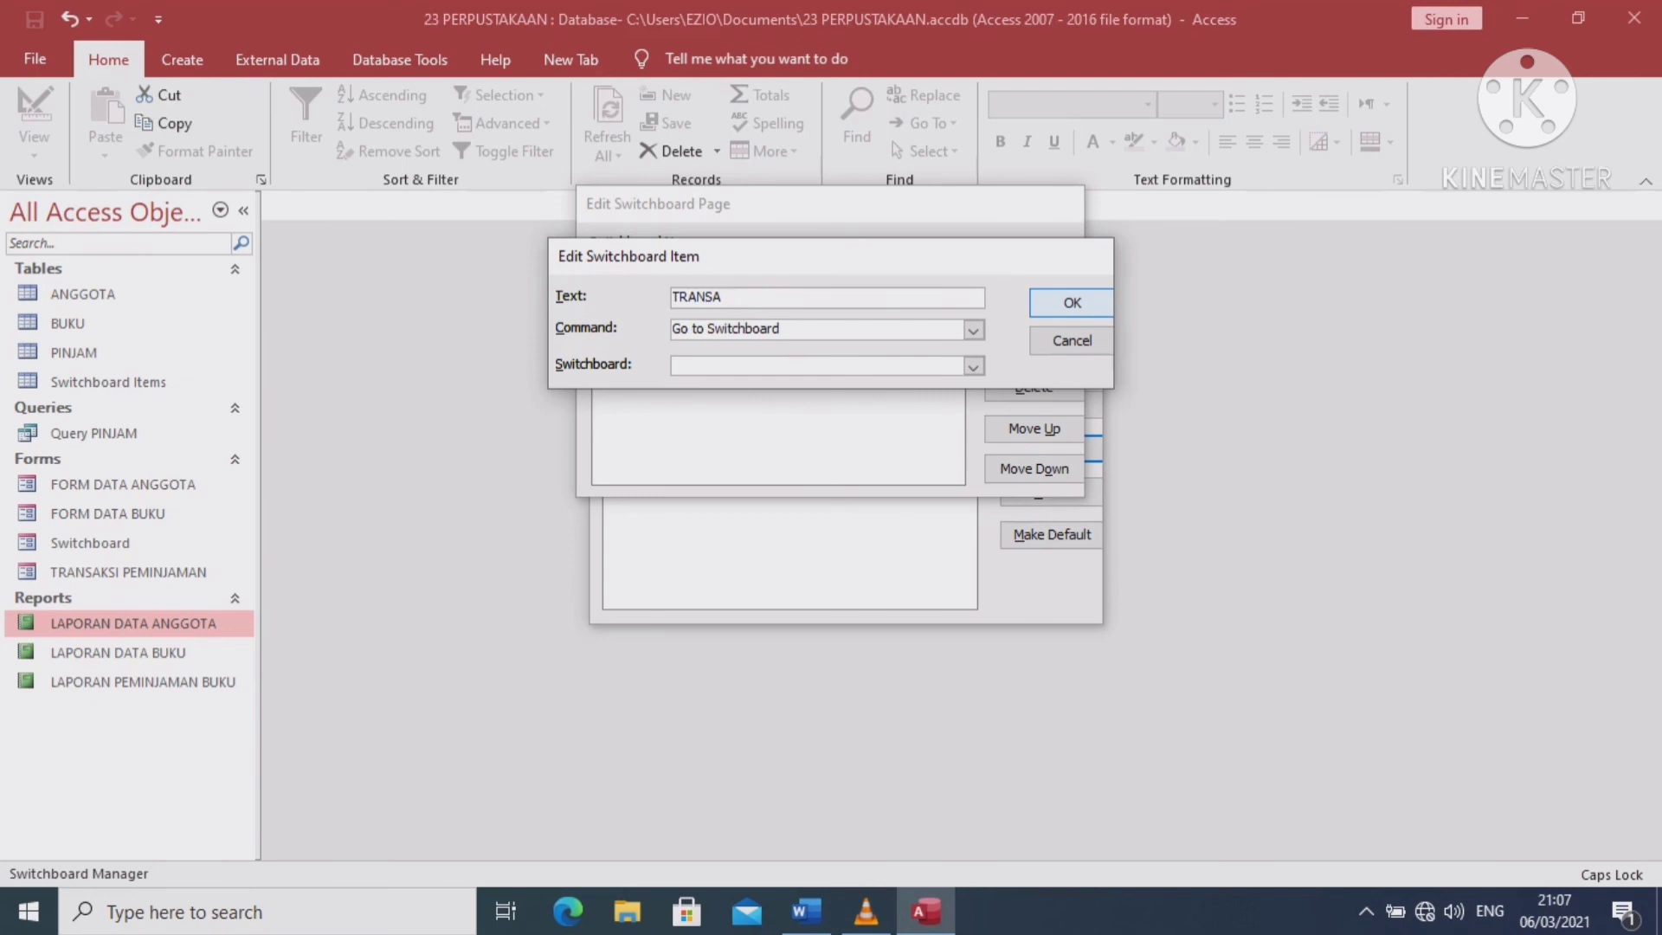
pyautogui.write('KSI PEMINJAMAN')
pyautogui.press('Tab')
pyautogui.hotkey('alt', 'Down')
pyautogui.press('Down')
pyautogui.press('Down')
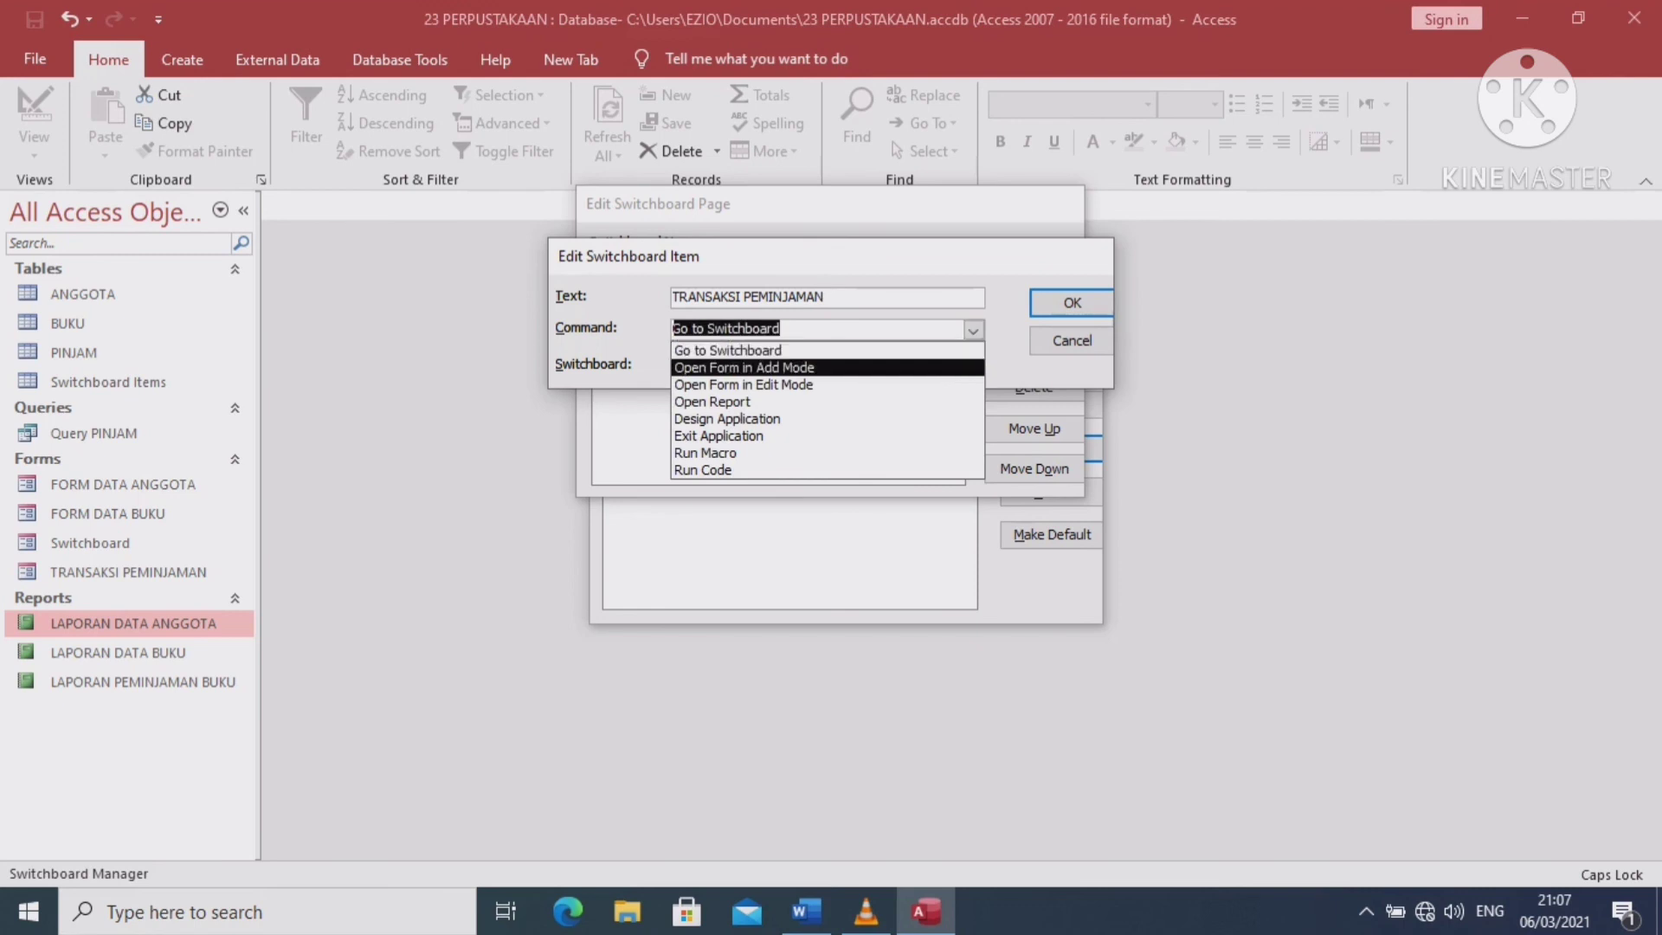
pyautogui.press('Return')
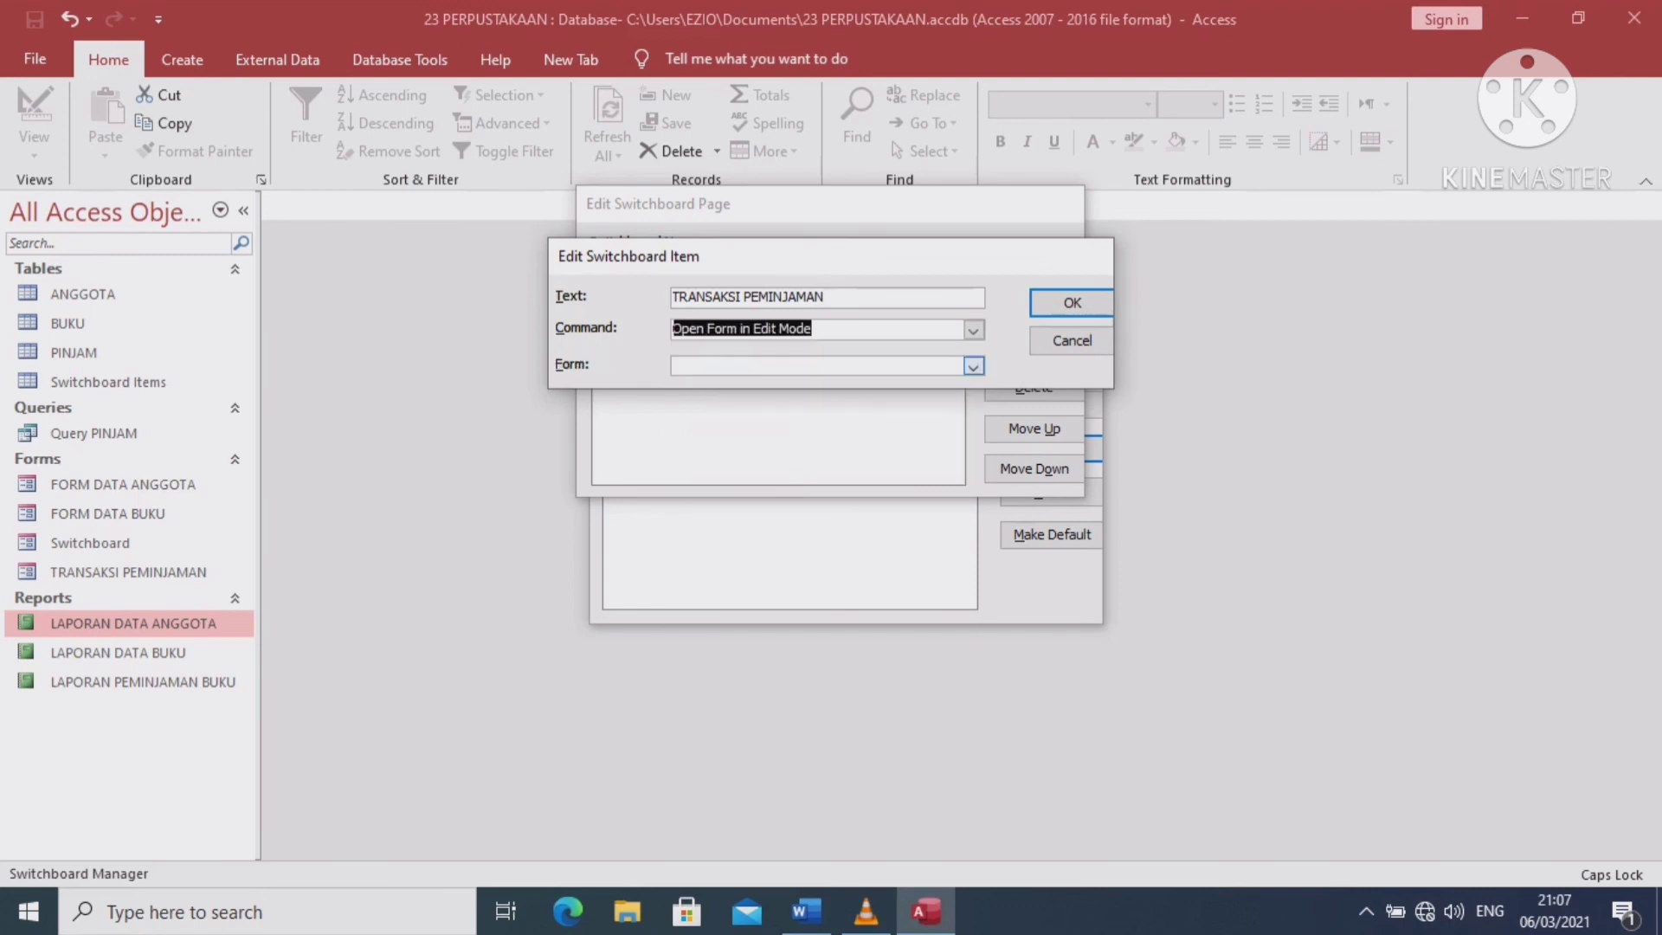
pyautogui.click(973, 366)
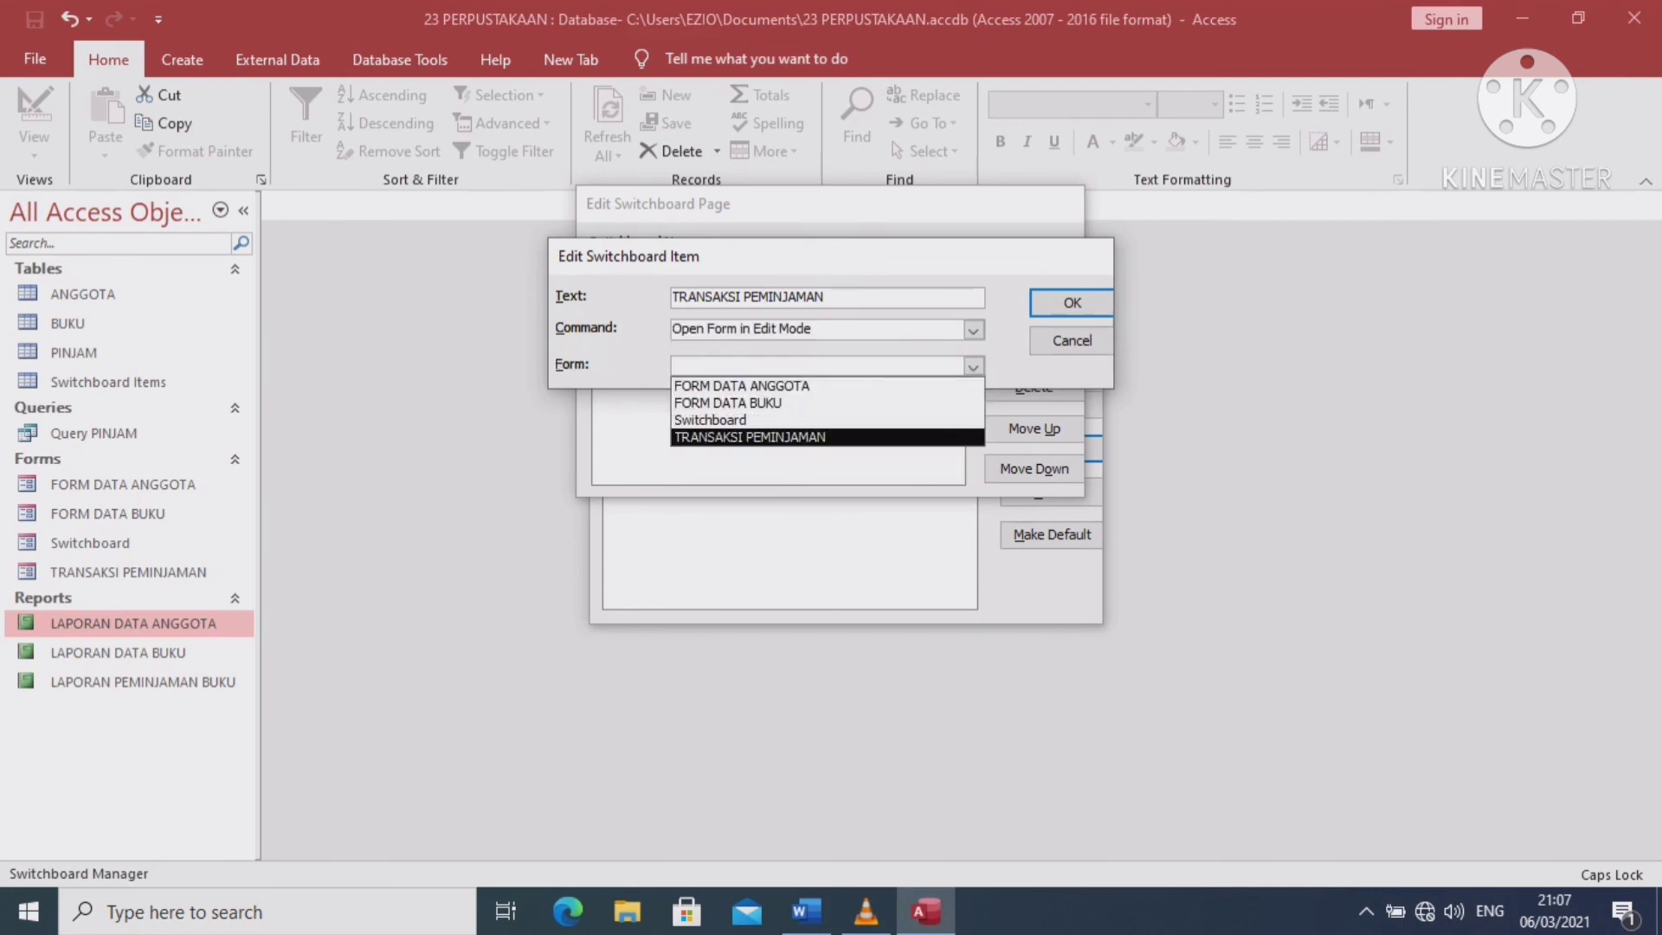
pyautogui.press('Return')
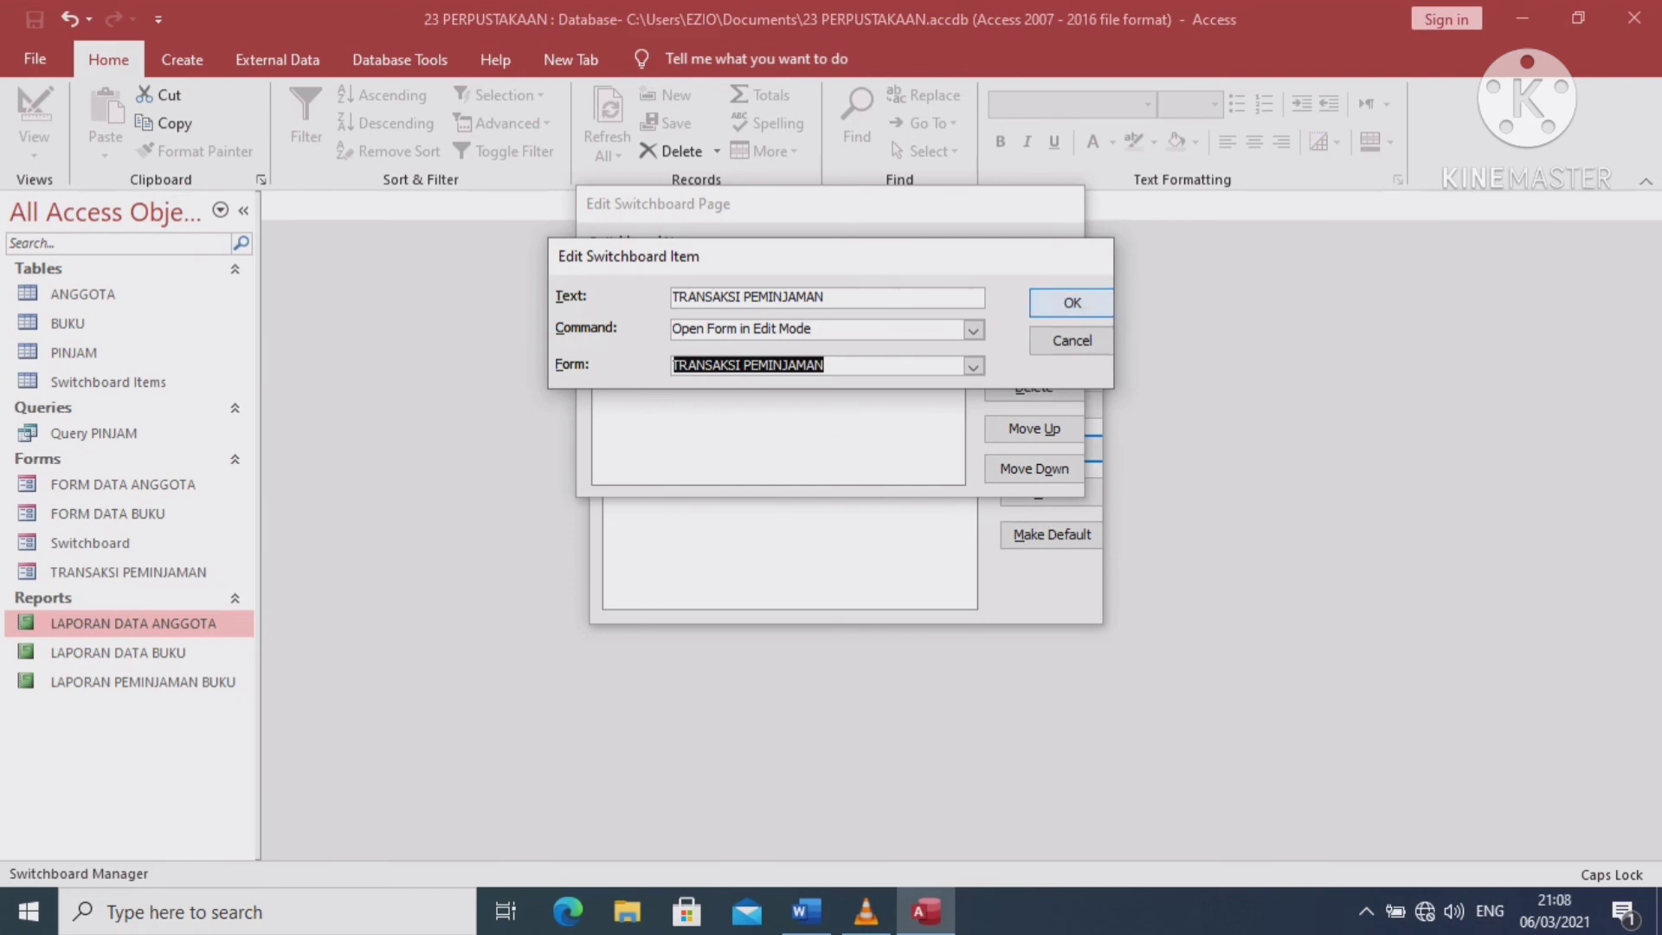
pyautogui.click(1072, 302)
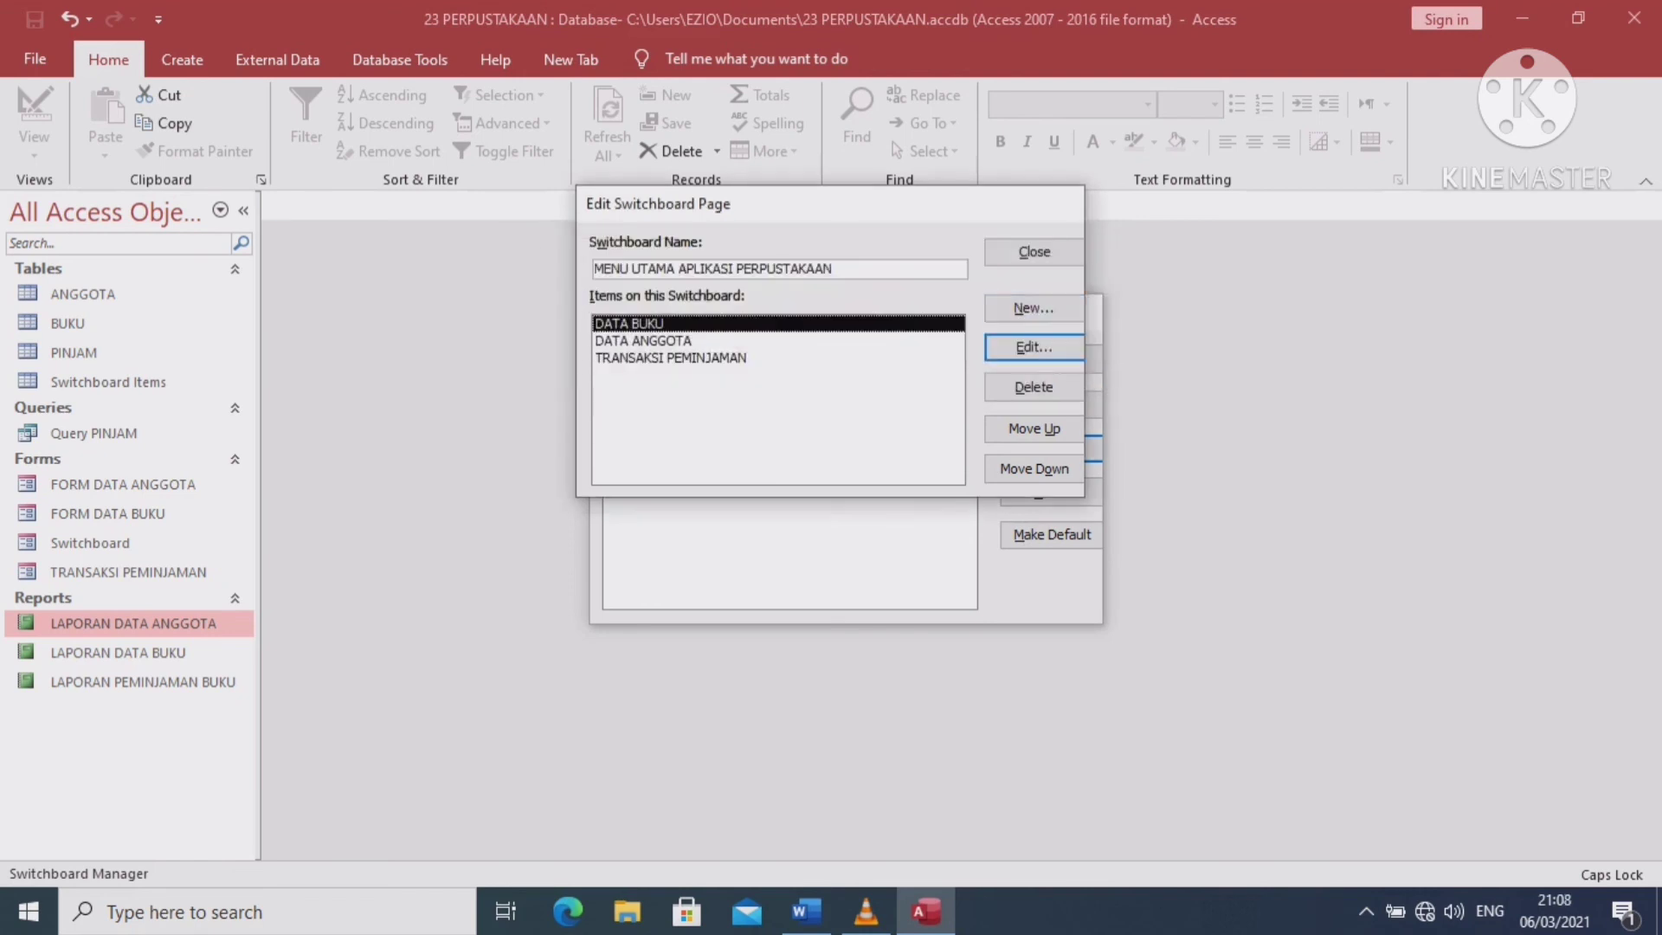
# Add a LAPORAN DATA BUKU item that opens the LAPORAN DATA BUKU report
pyautogui.click(1034, 307)
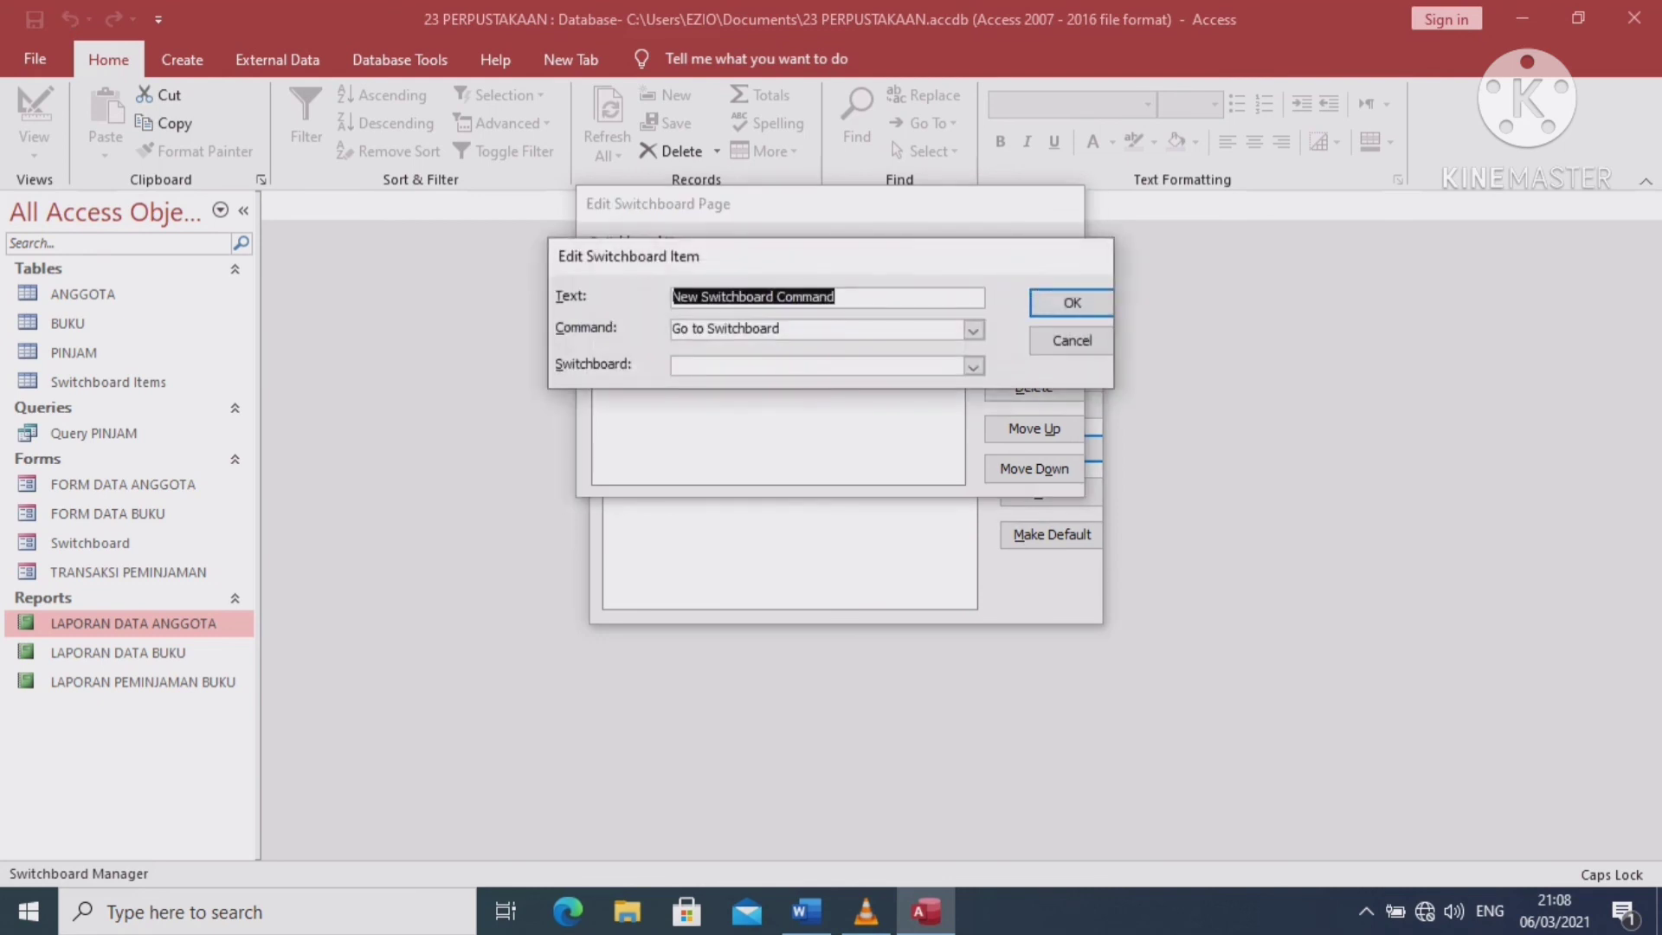
pyautogui.write('L')
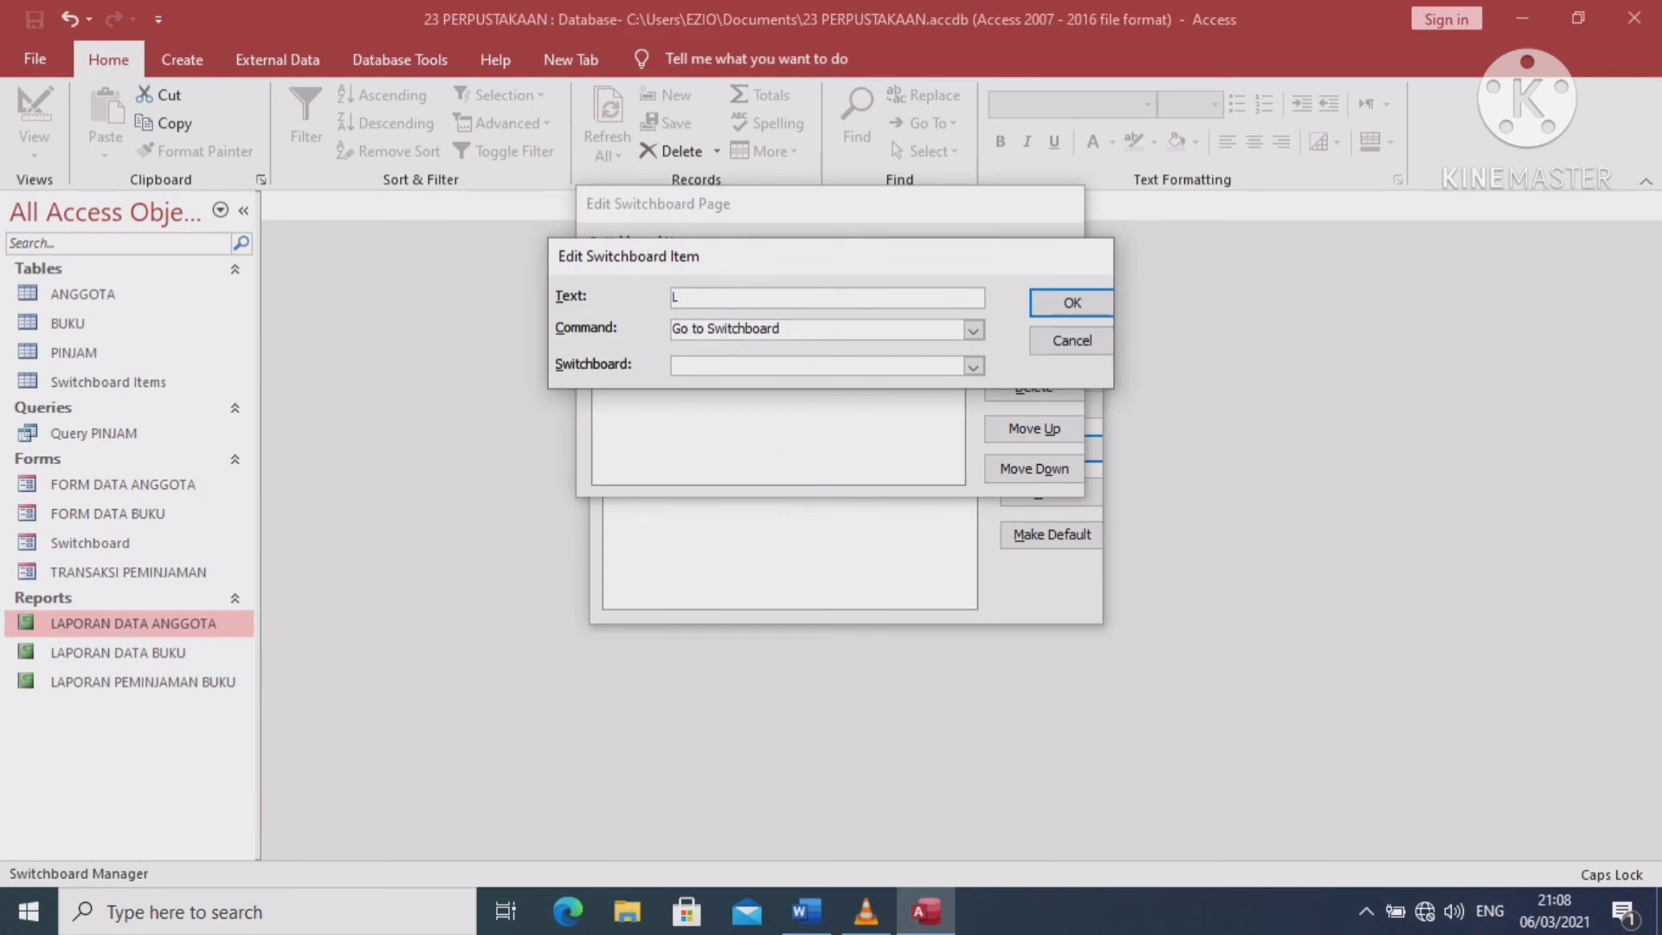
pyautogui.write('APORAN DATA BKU')
pyautogui.click(780, 296)
pyautogui.write('U')
pyautogui.click(973, 329)
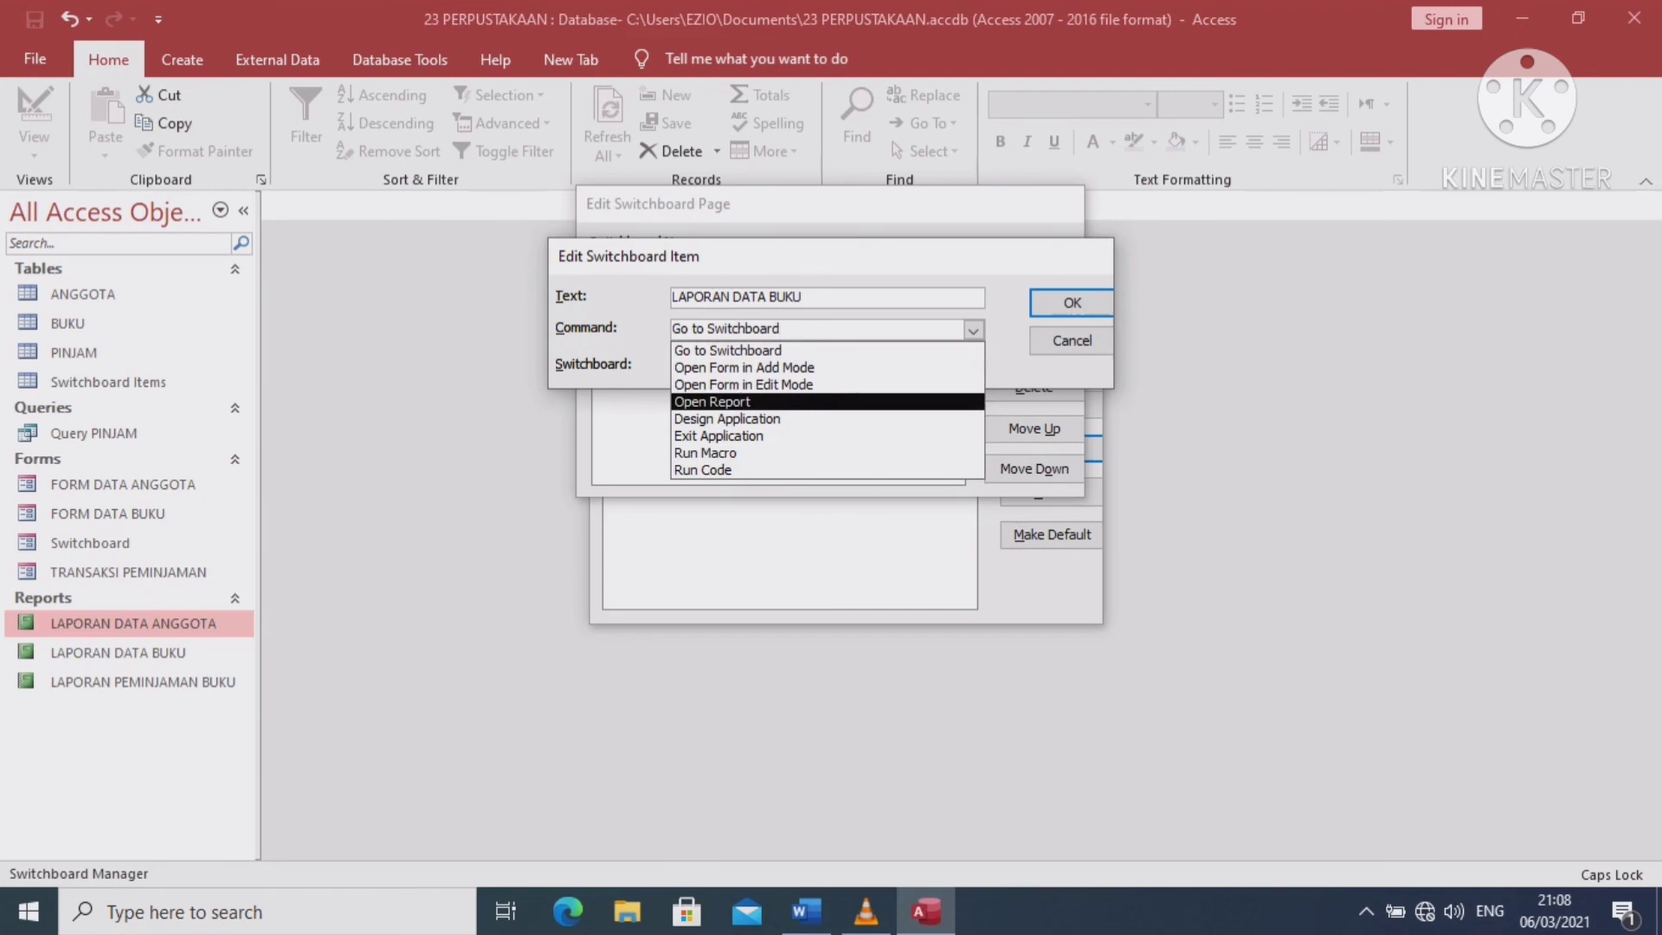
pyautogui.click(826, 401)
pyautogui.click(973, 366)
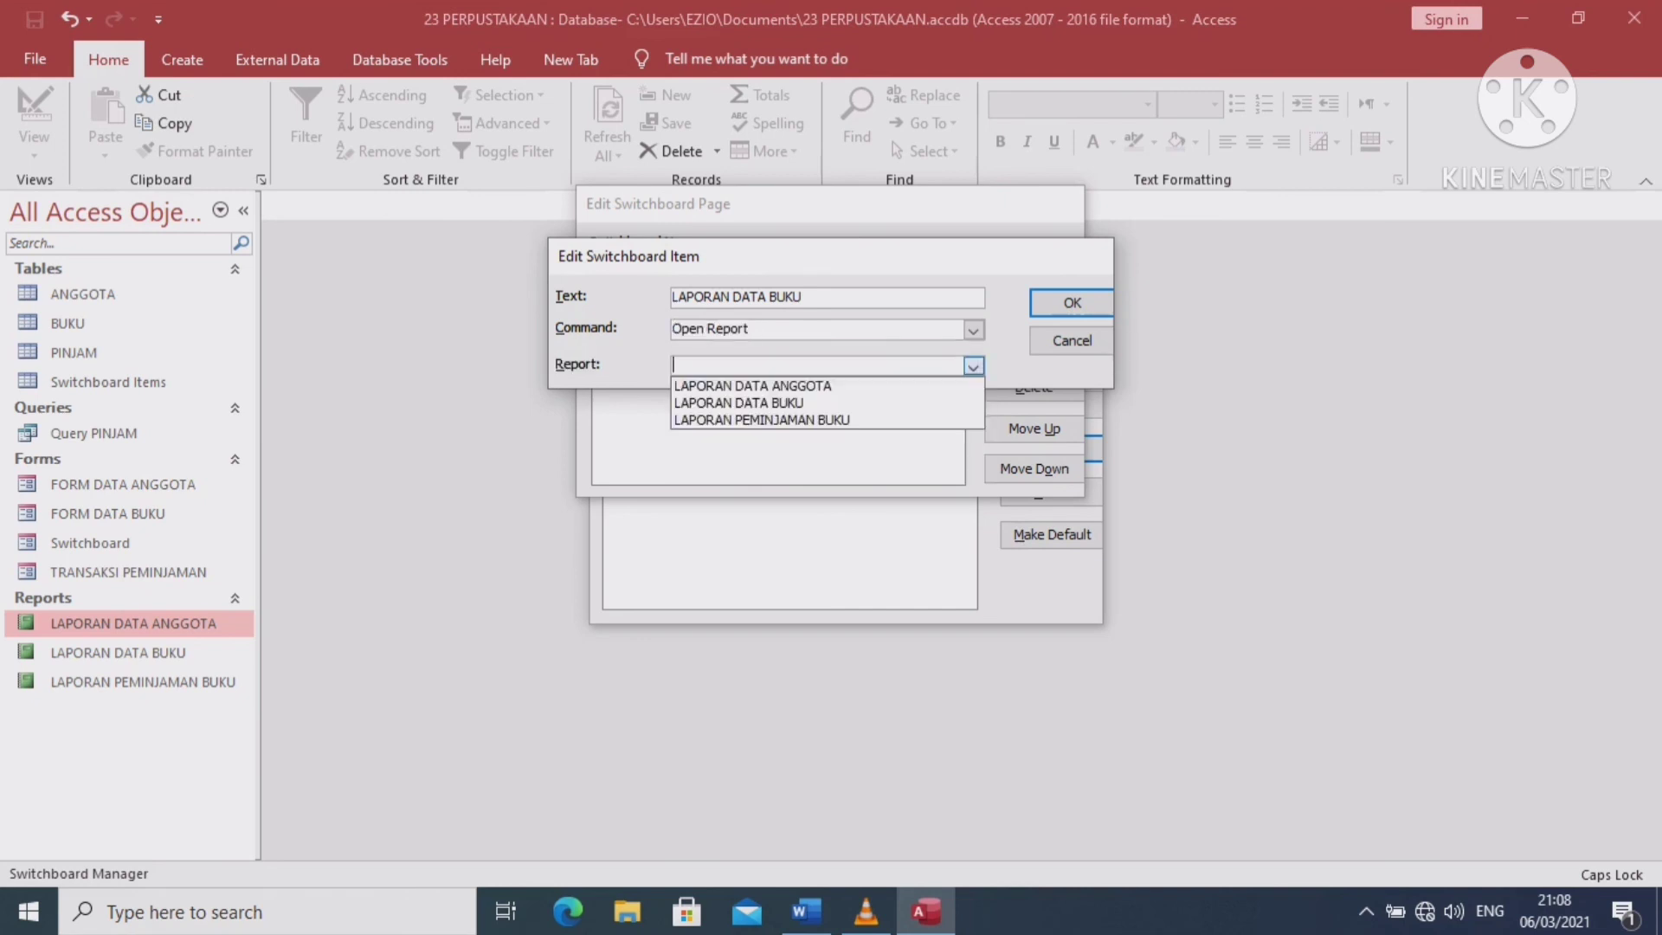
pyautogui.click(738, 402)
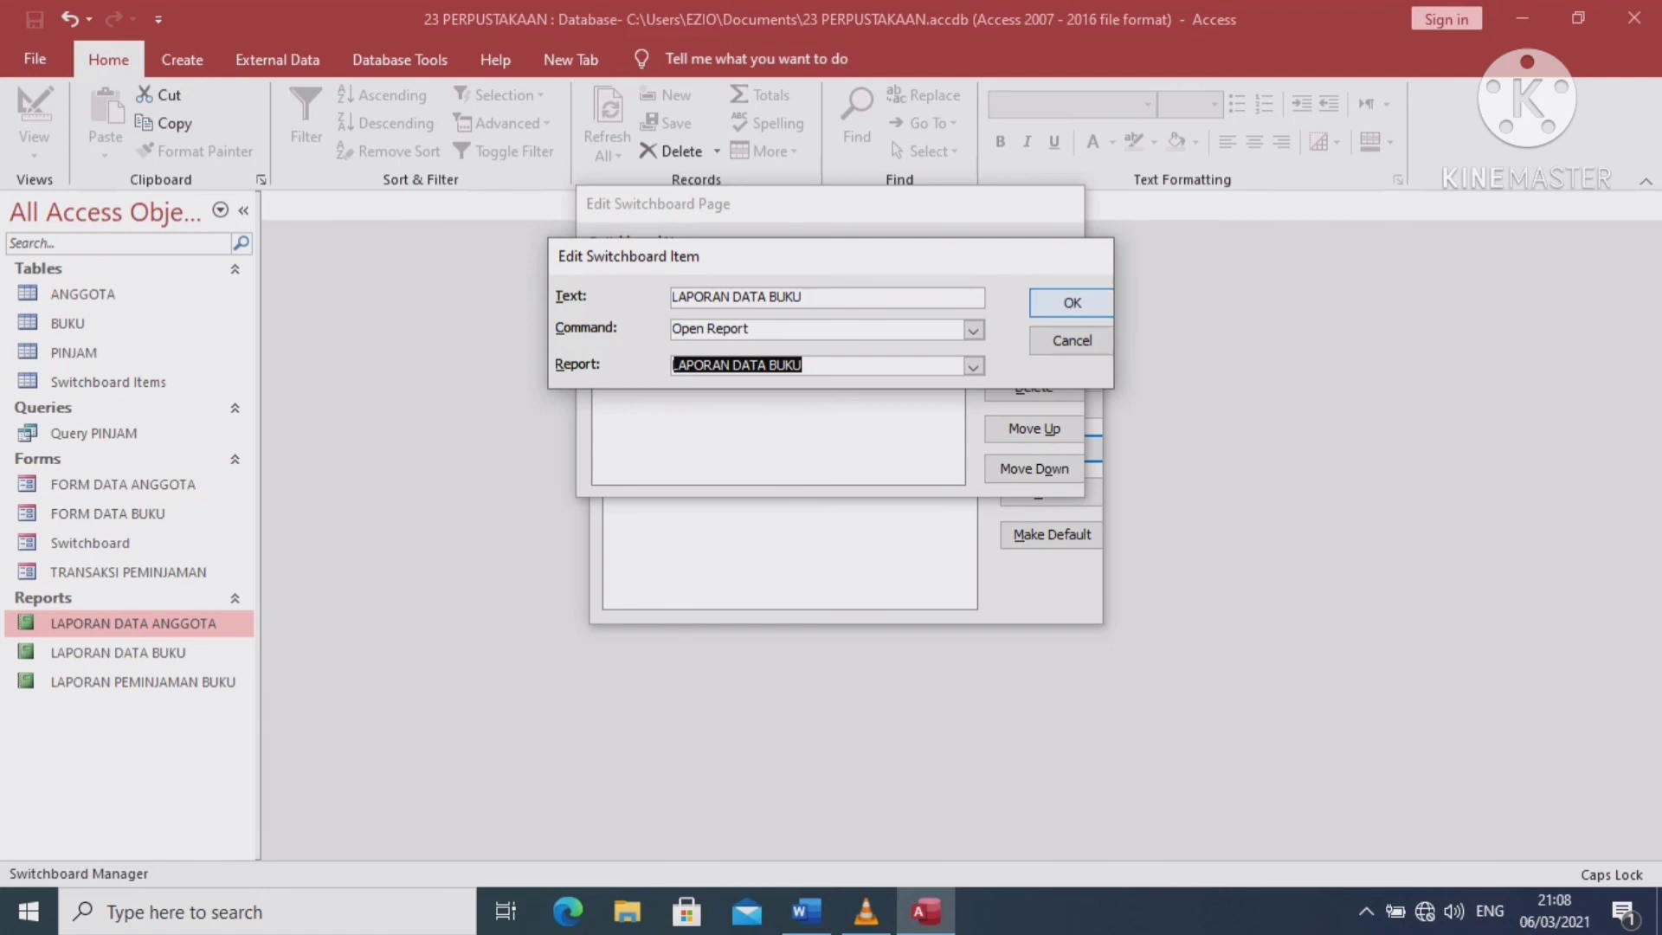
pyautogui.click(1071, 302)
# Add a LAPORAN DATA ANGGOTA item that opens the LAPORAN DATA ANGGOTA report
pyautogui.click(1034, 309)
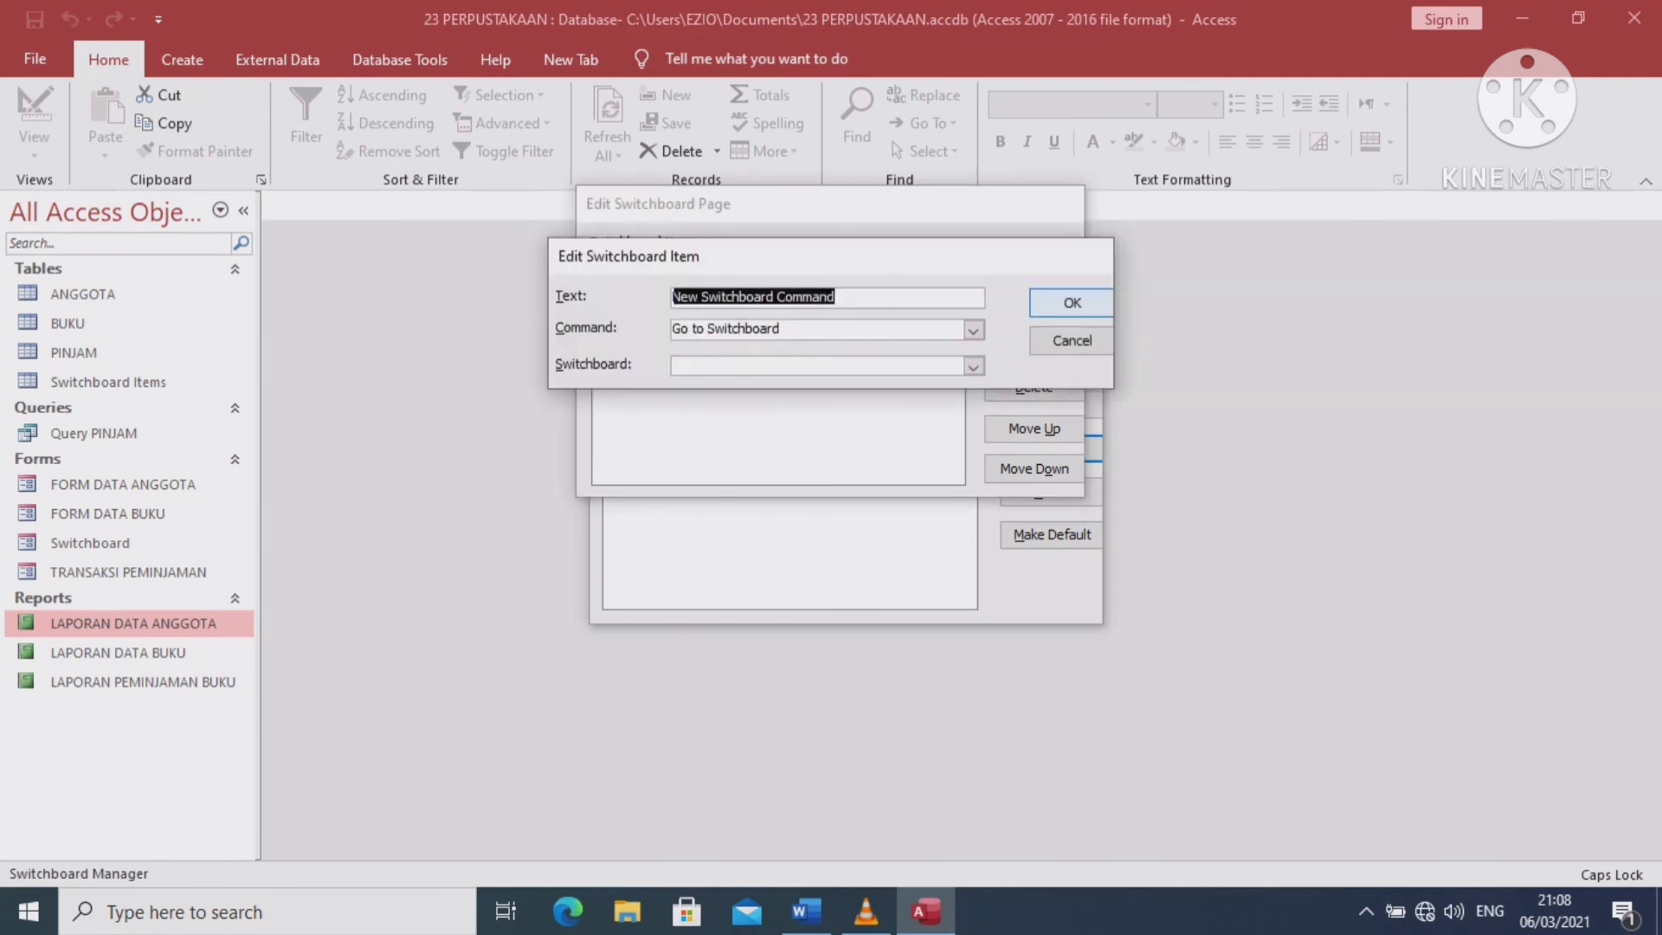
pyautogui.write('LAP')
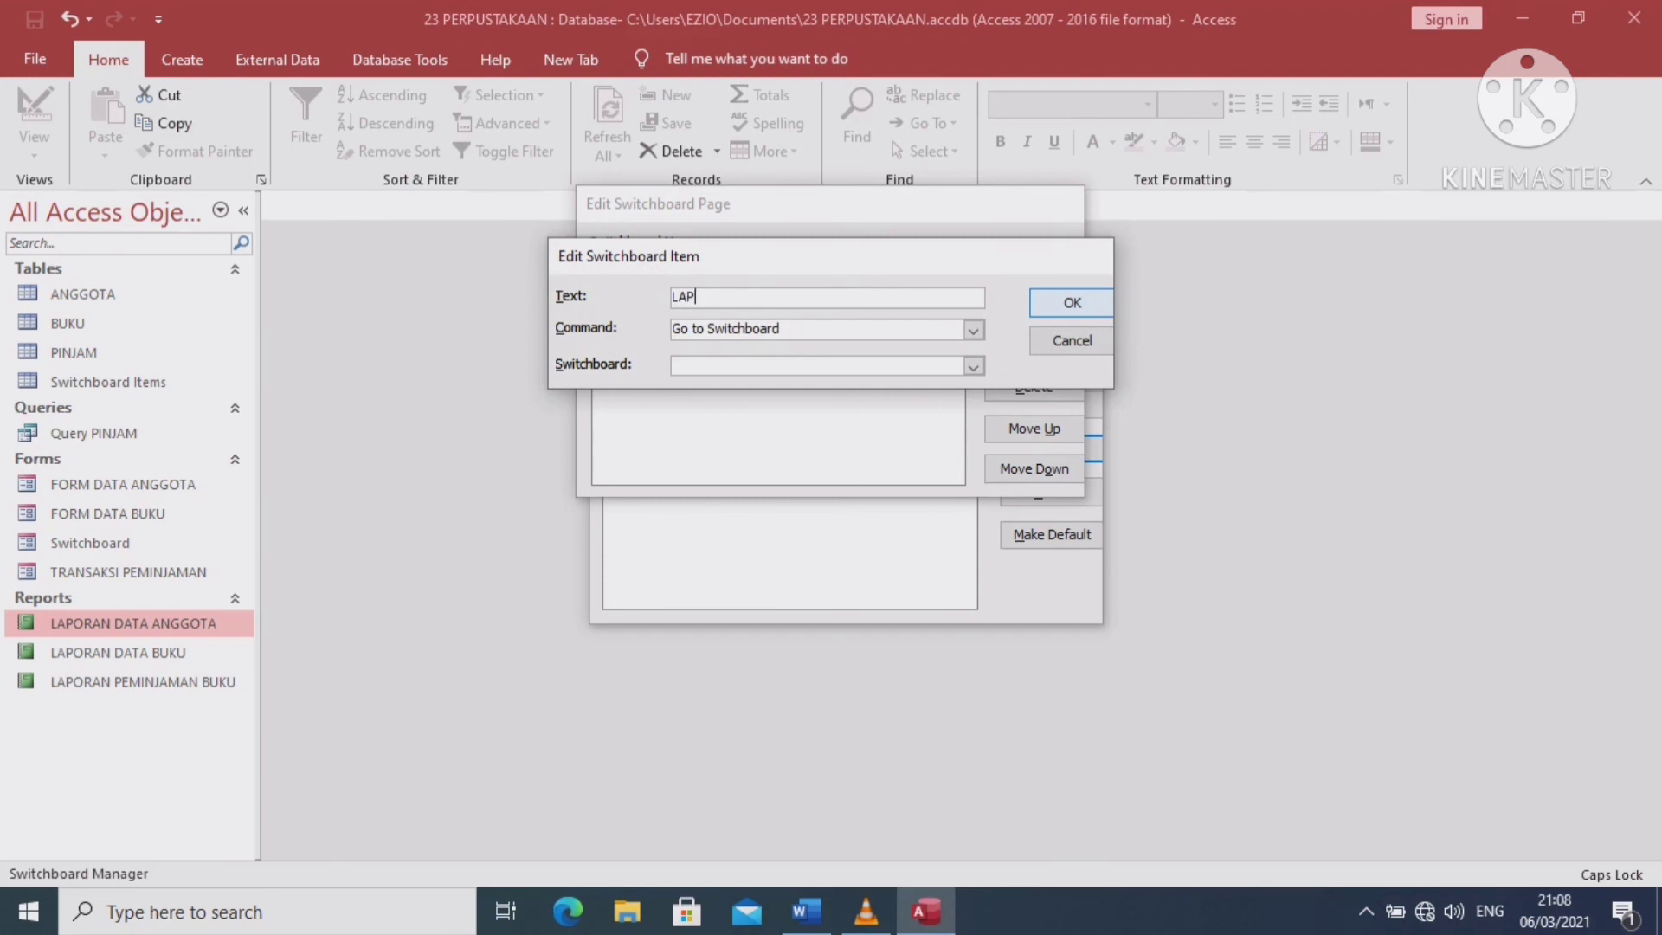
pyautogui.write('ORAN DATA VNGGOT')
pyautogui.write('A')
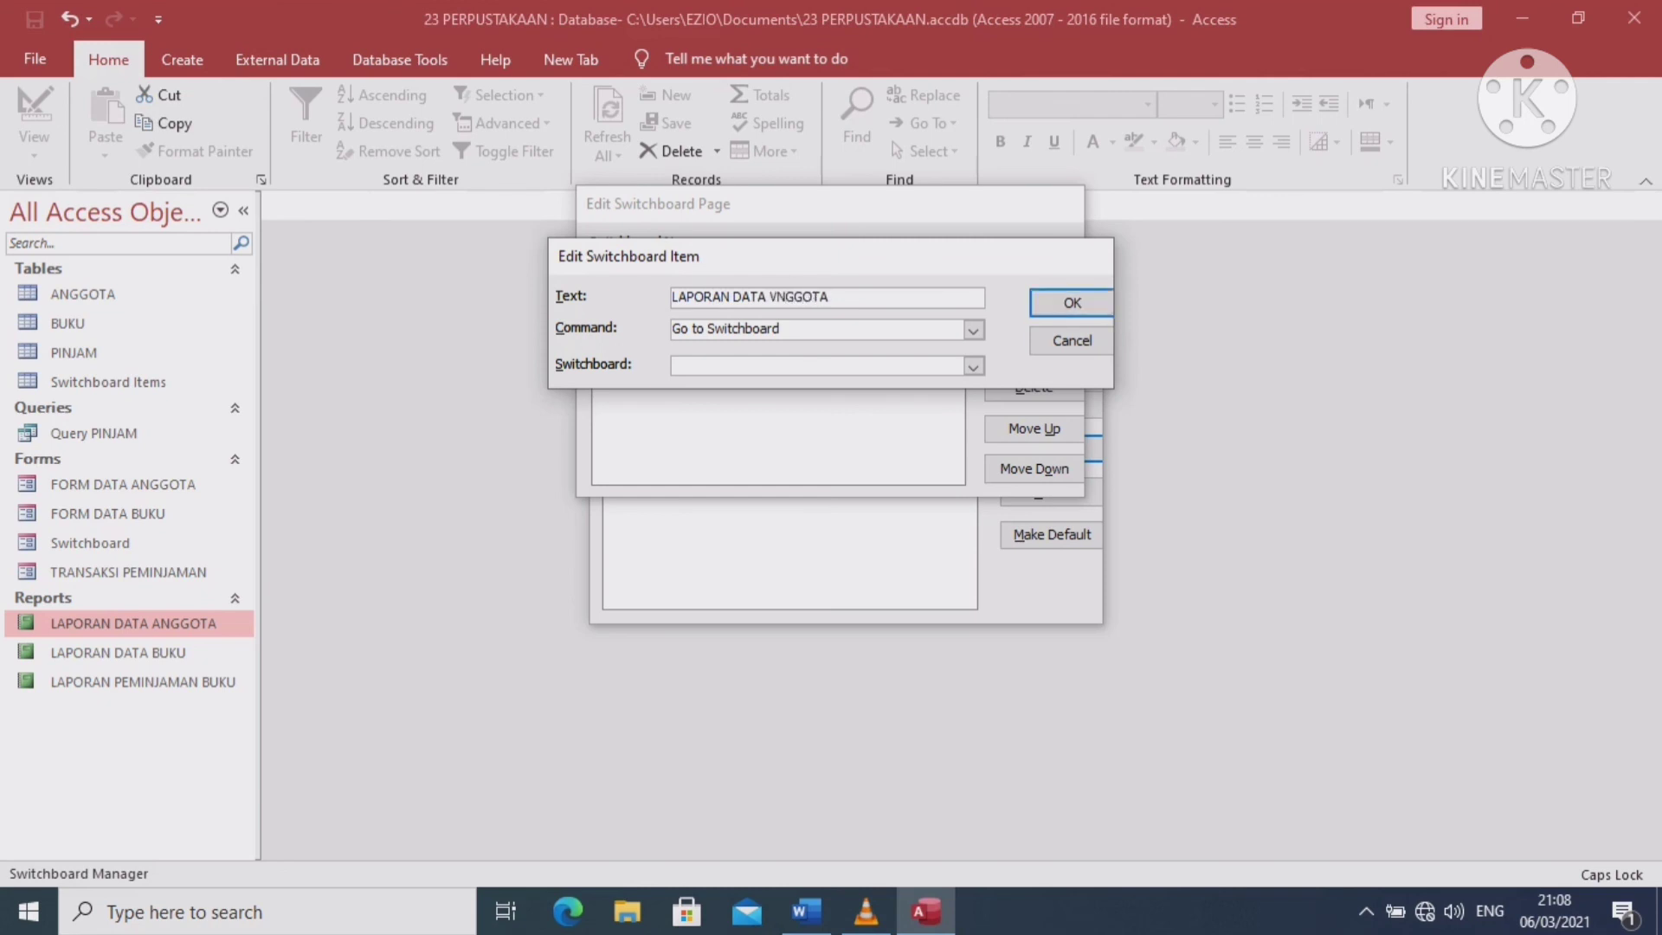
pyautogui.press('BackSpace')
pyautogui.write('A')
pyautogui.click(973, 330)
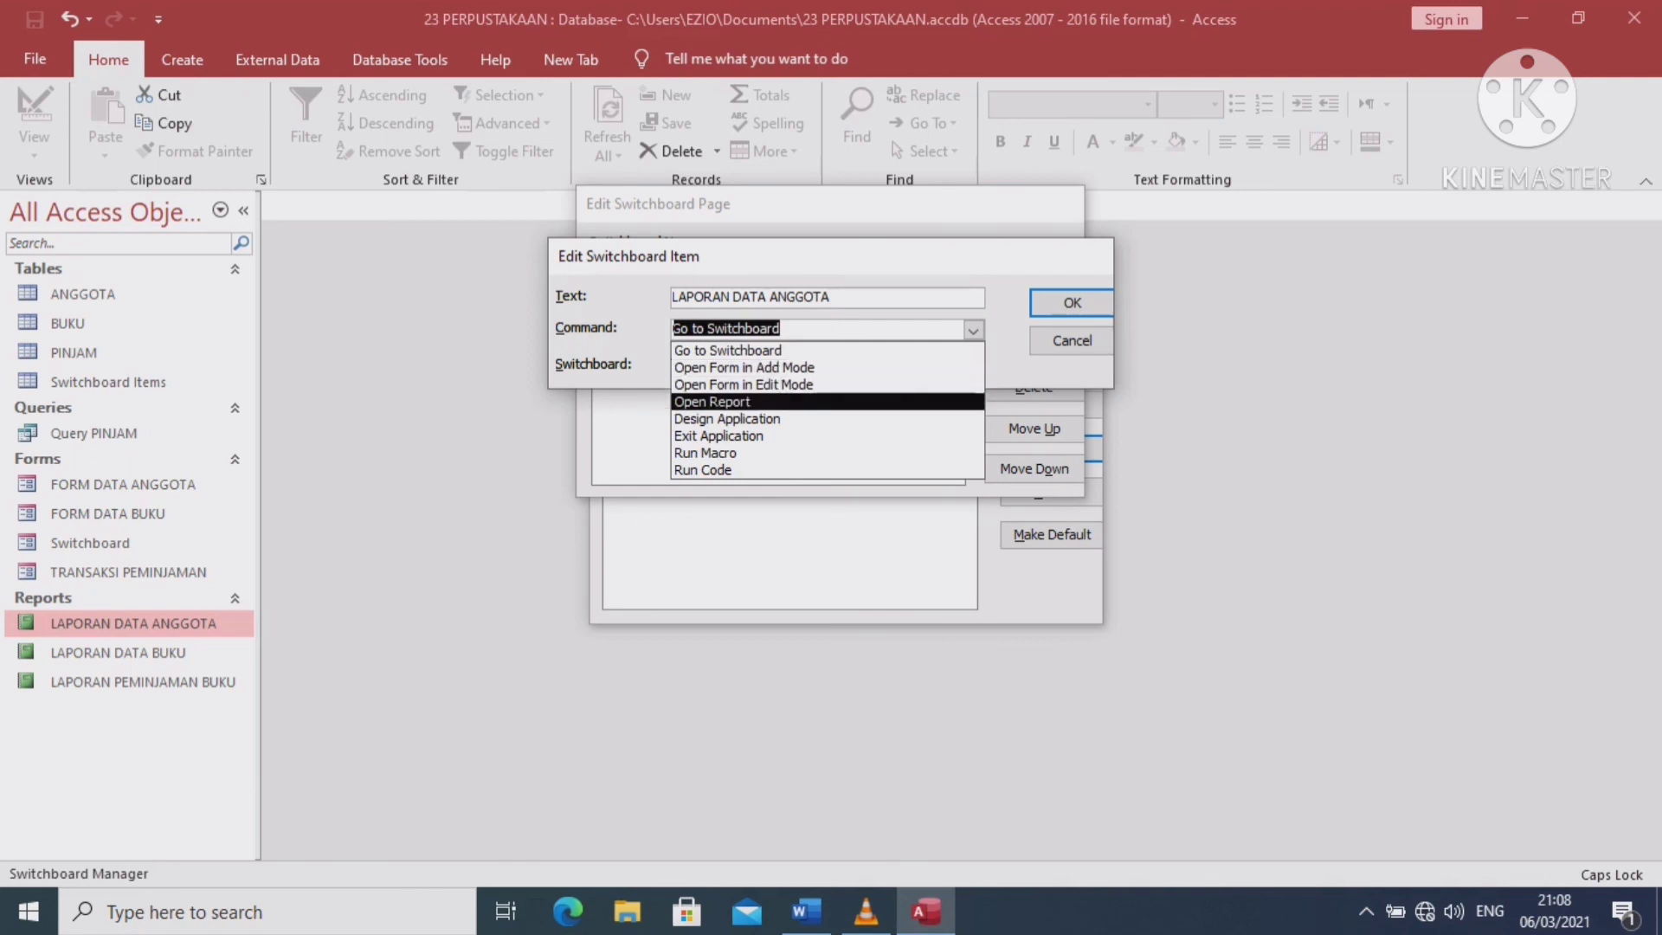
pyautogui.click(828, 402)
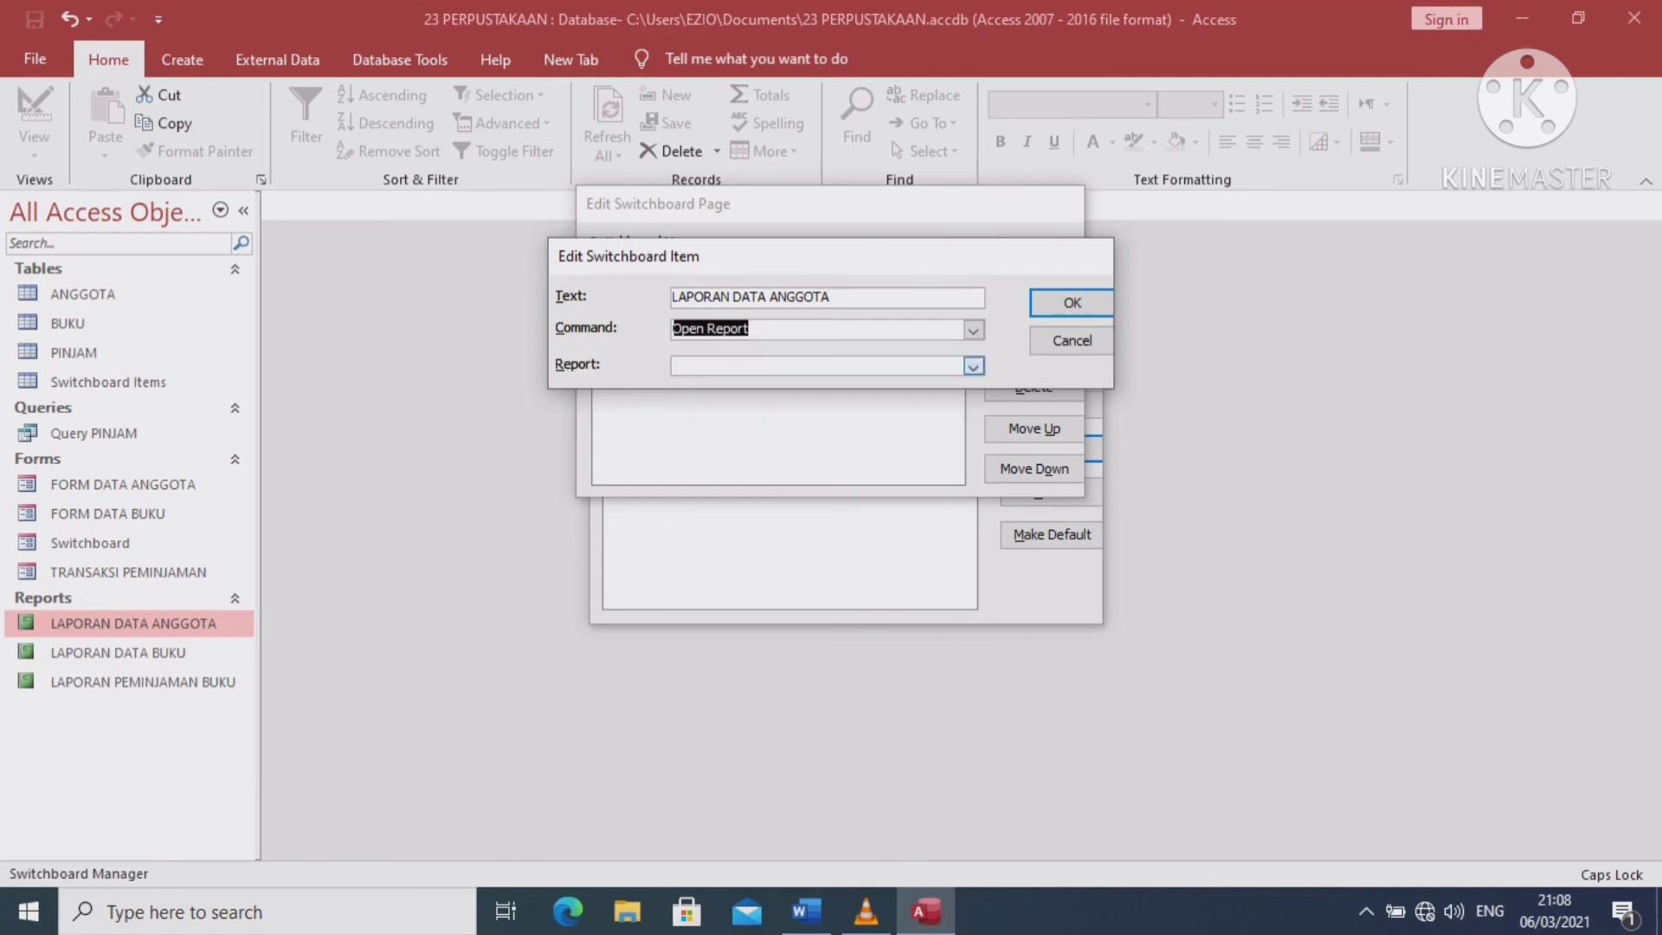
pyautogui.click(973, 366)
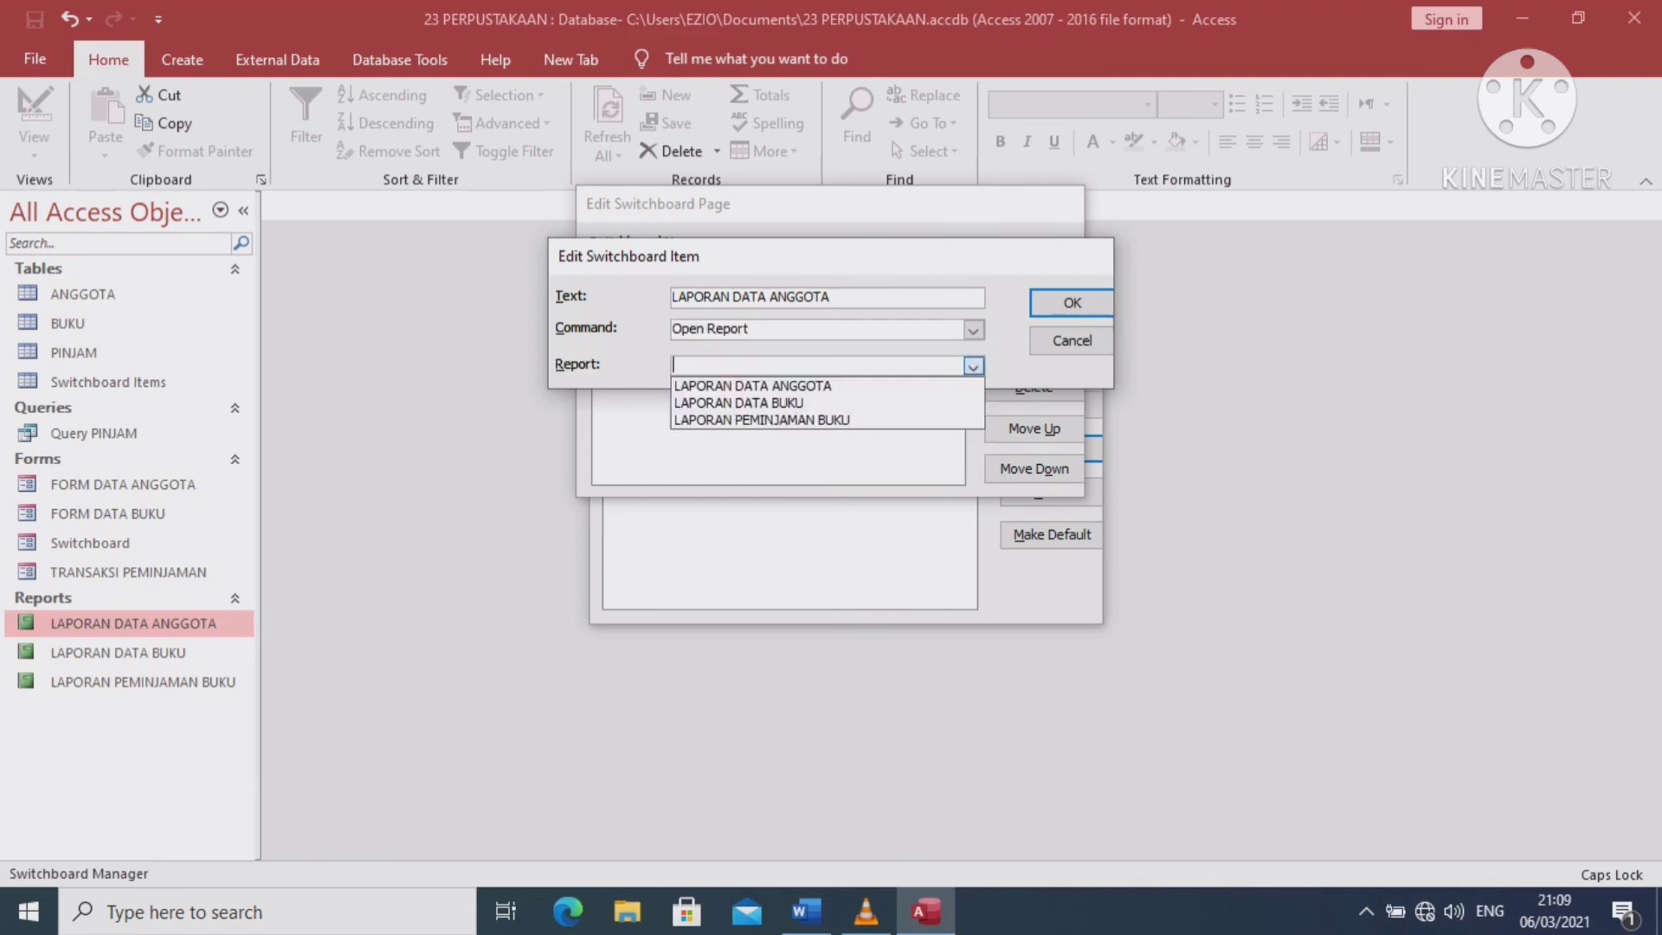
pyautogui.click(779, 386)
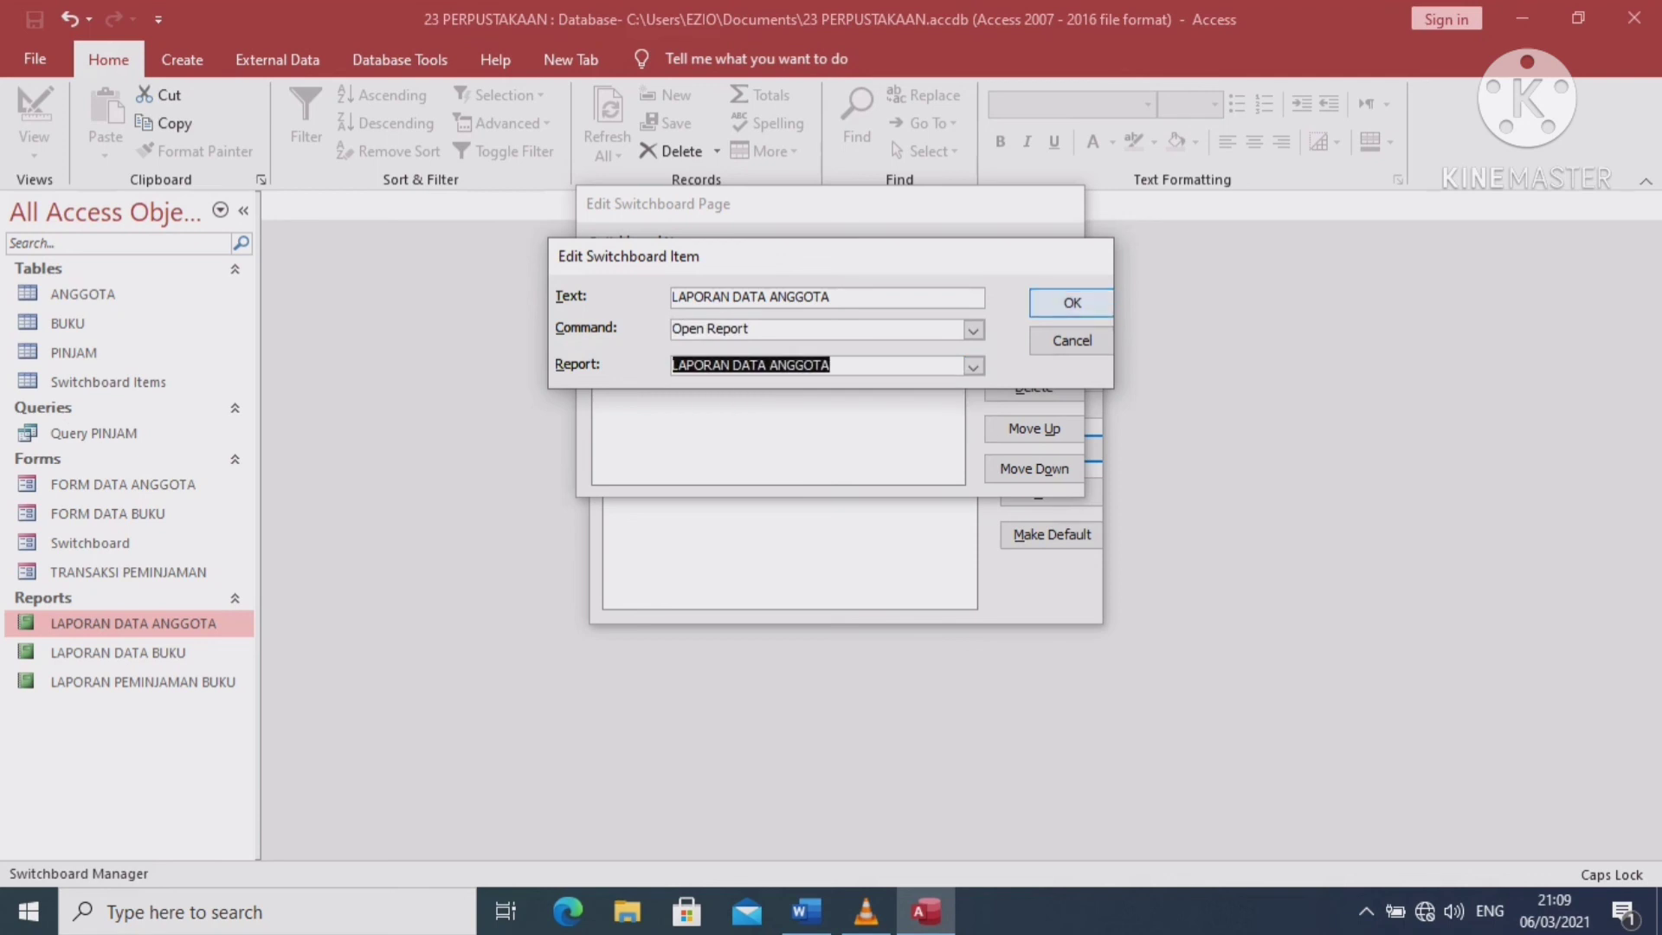
pyautogui.press('Return')
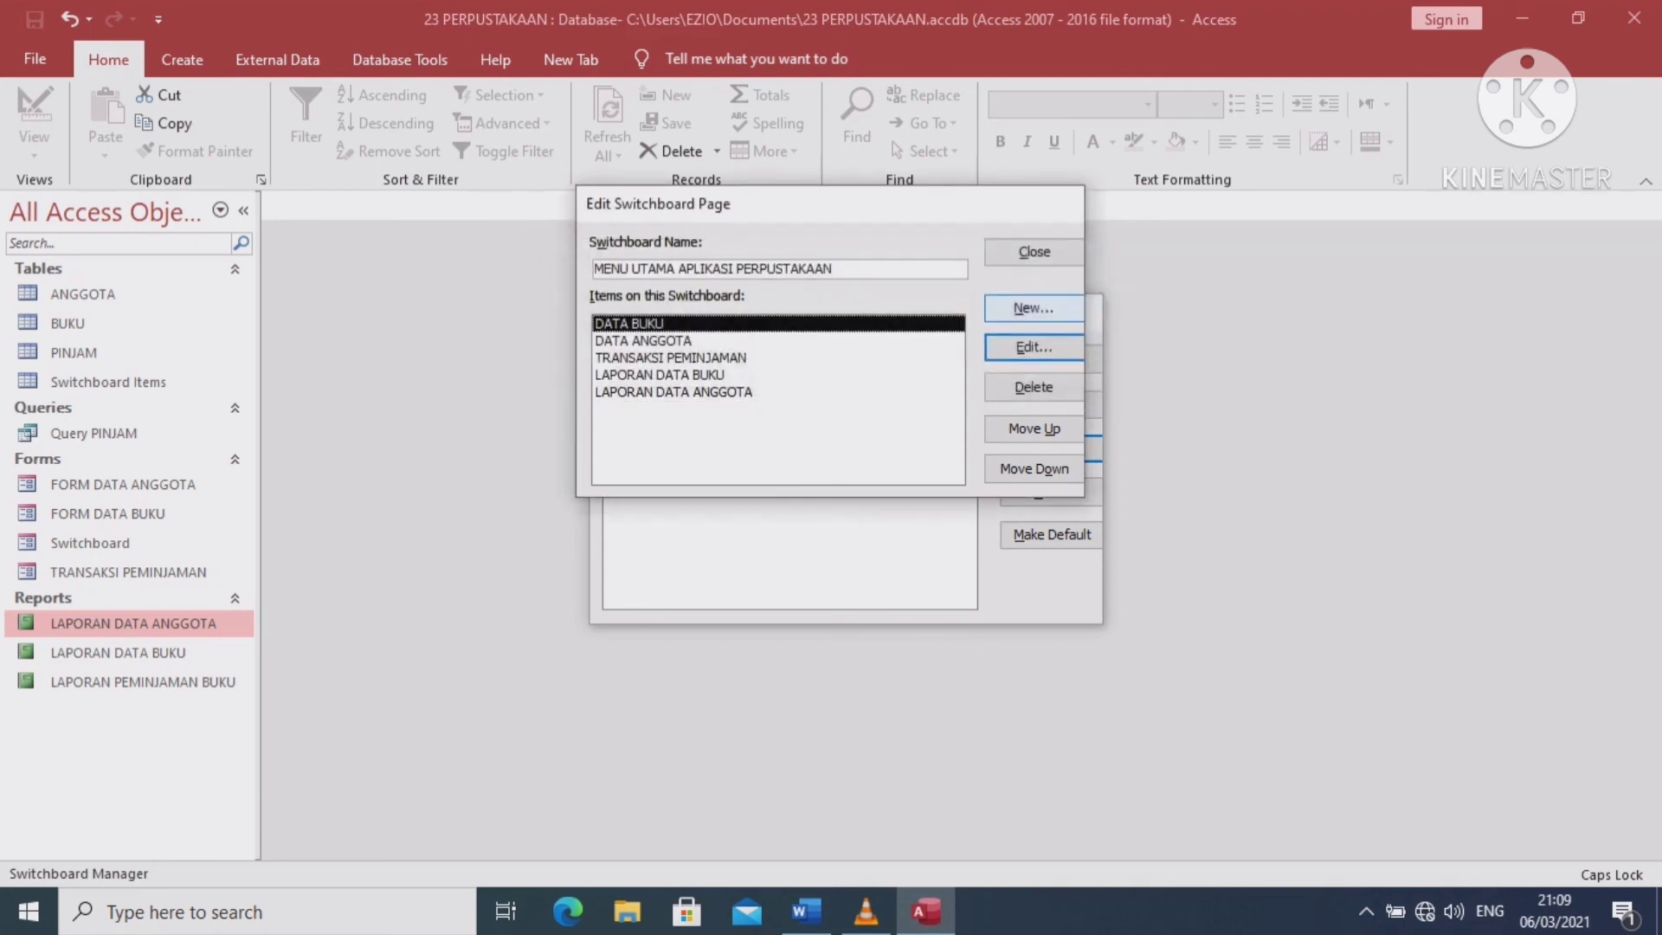
pyautogui.click(1033, 307)
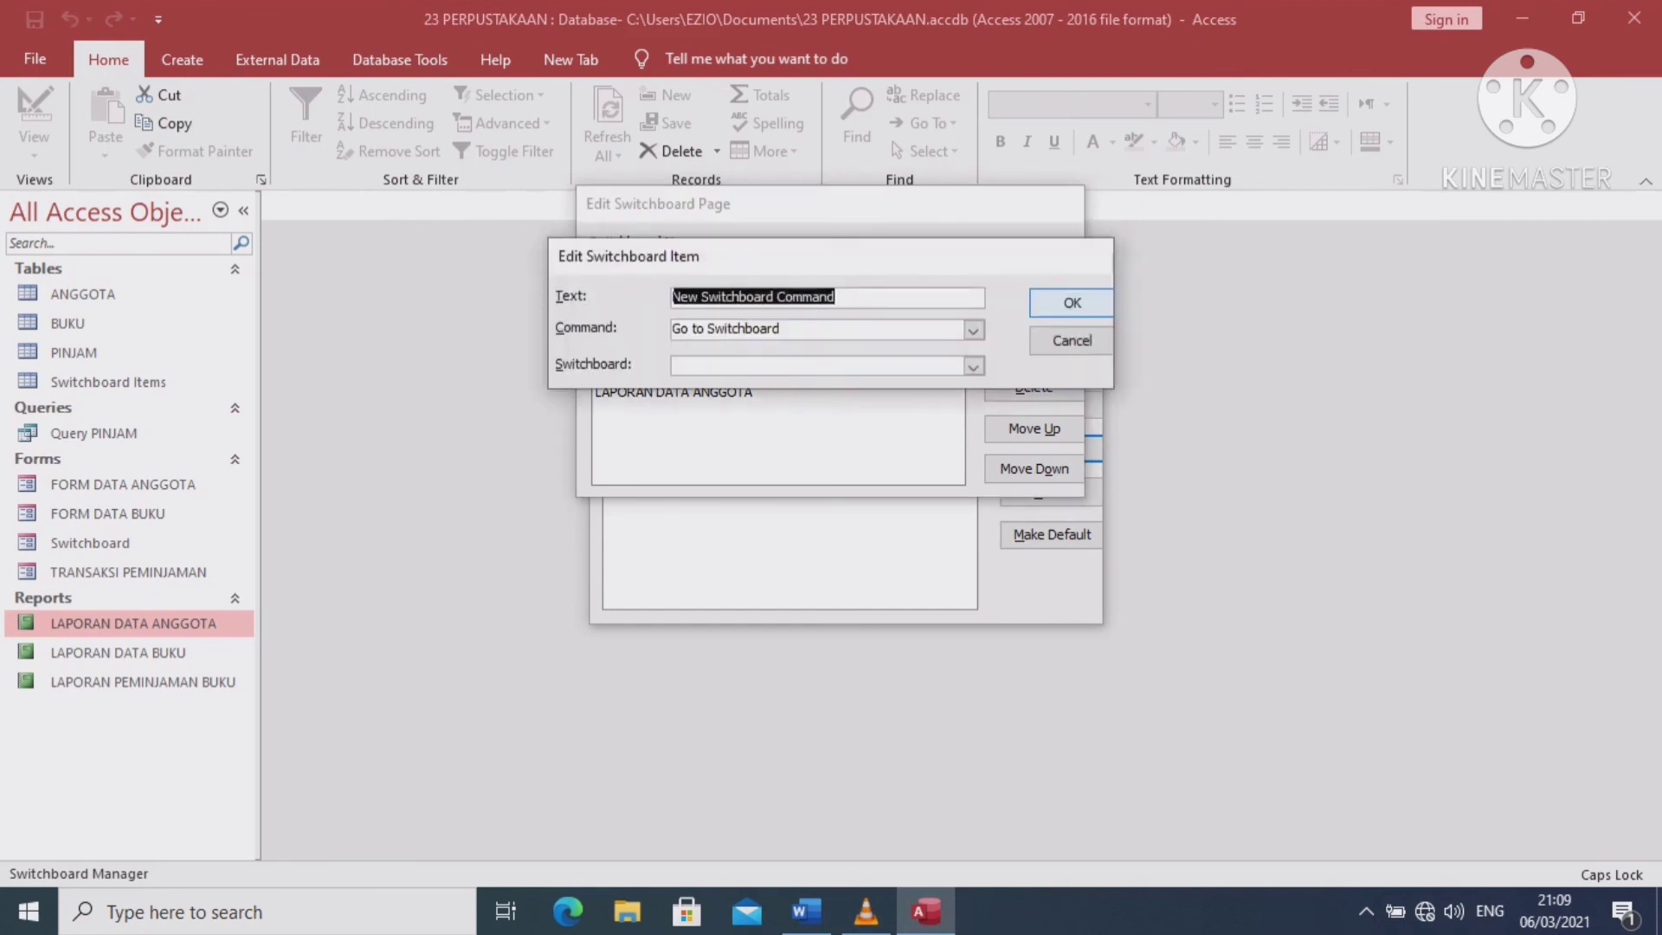
# Make the 'LAPORAN PEMINJAMAN BUKU' item open the LAPORAN PEMINJAMAN BUKU report
pyautogui.write('L')
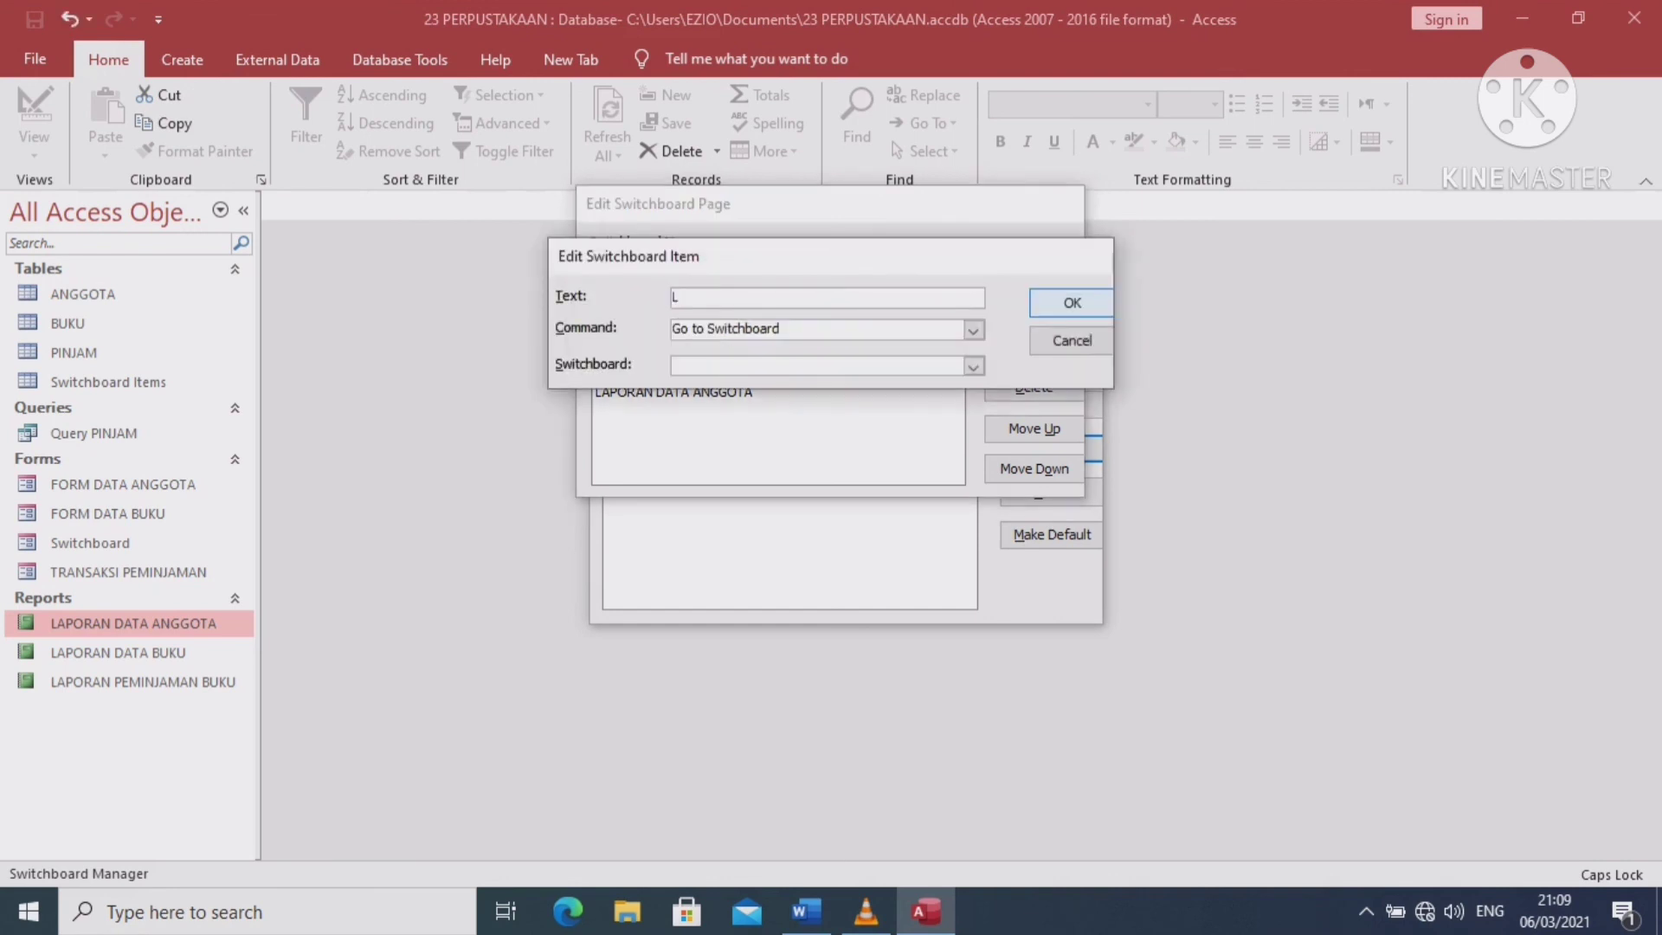
pyautogui.write('APORAN PEMINJAMAN BUKU')
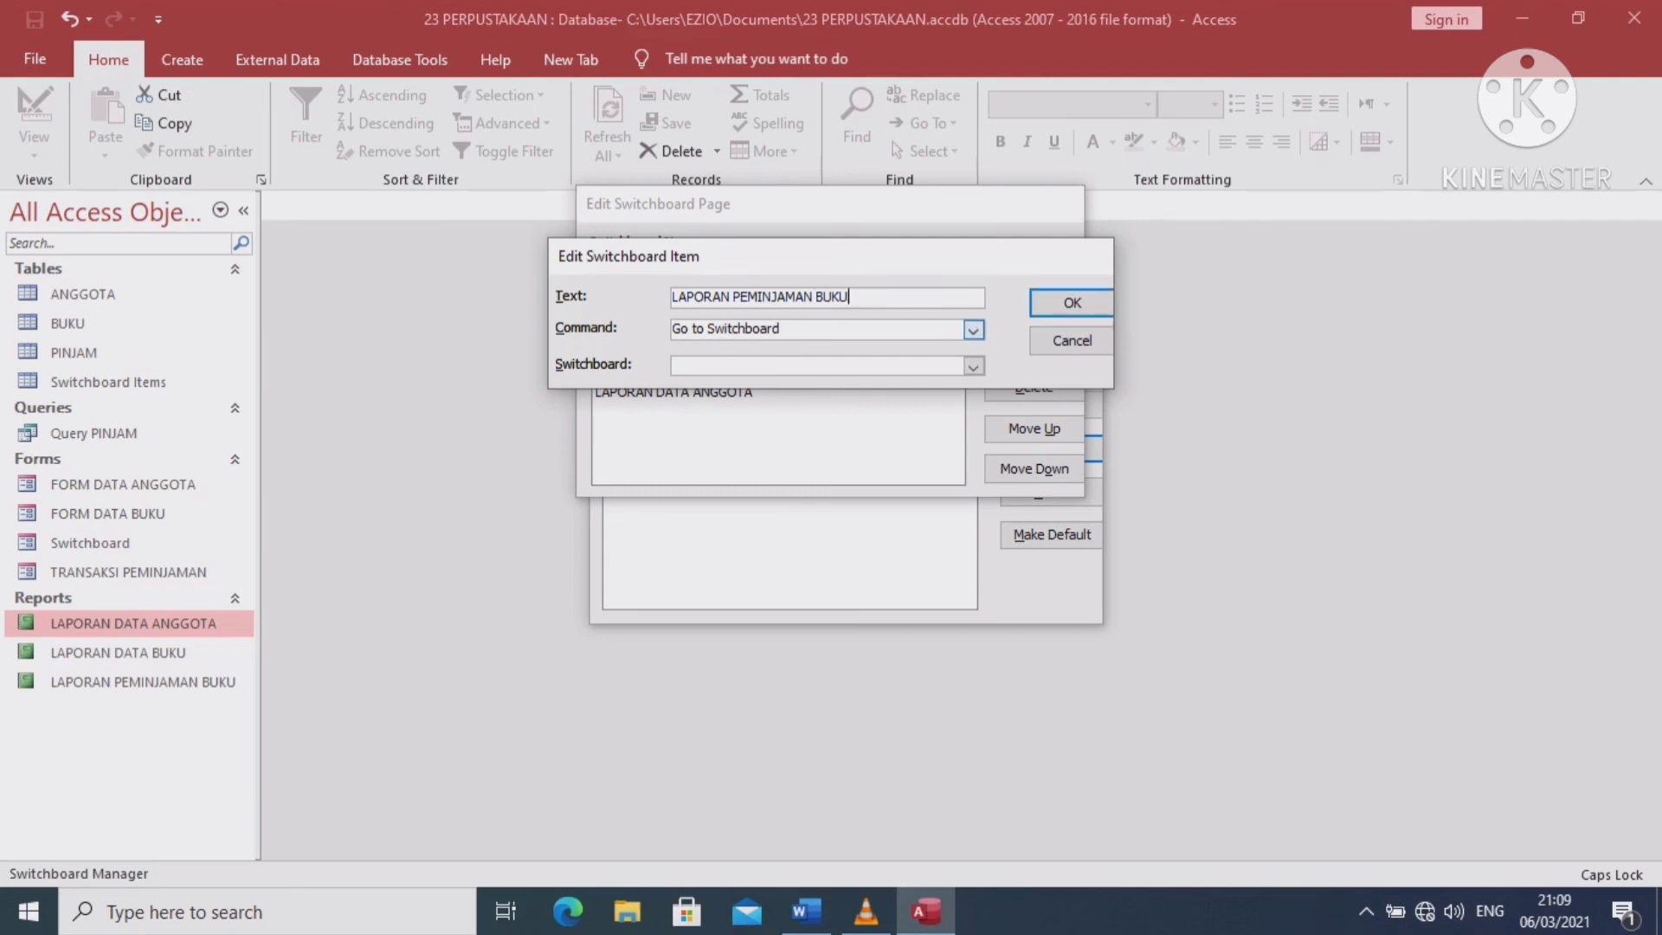
pyautogui.click(973, 330)
pyautogui.click(709, 401)
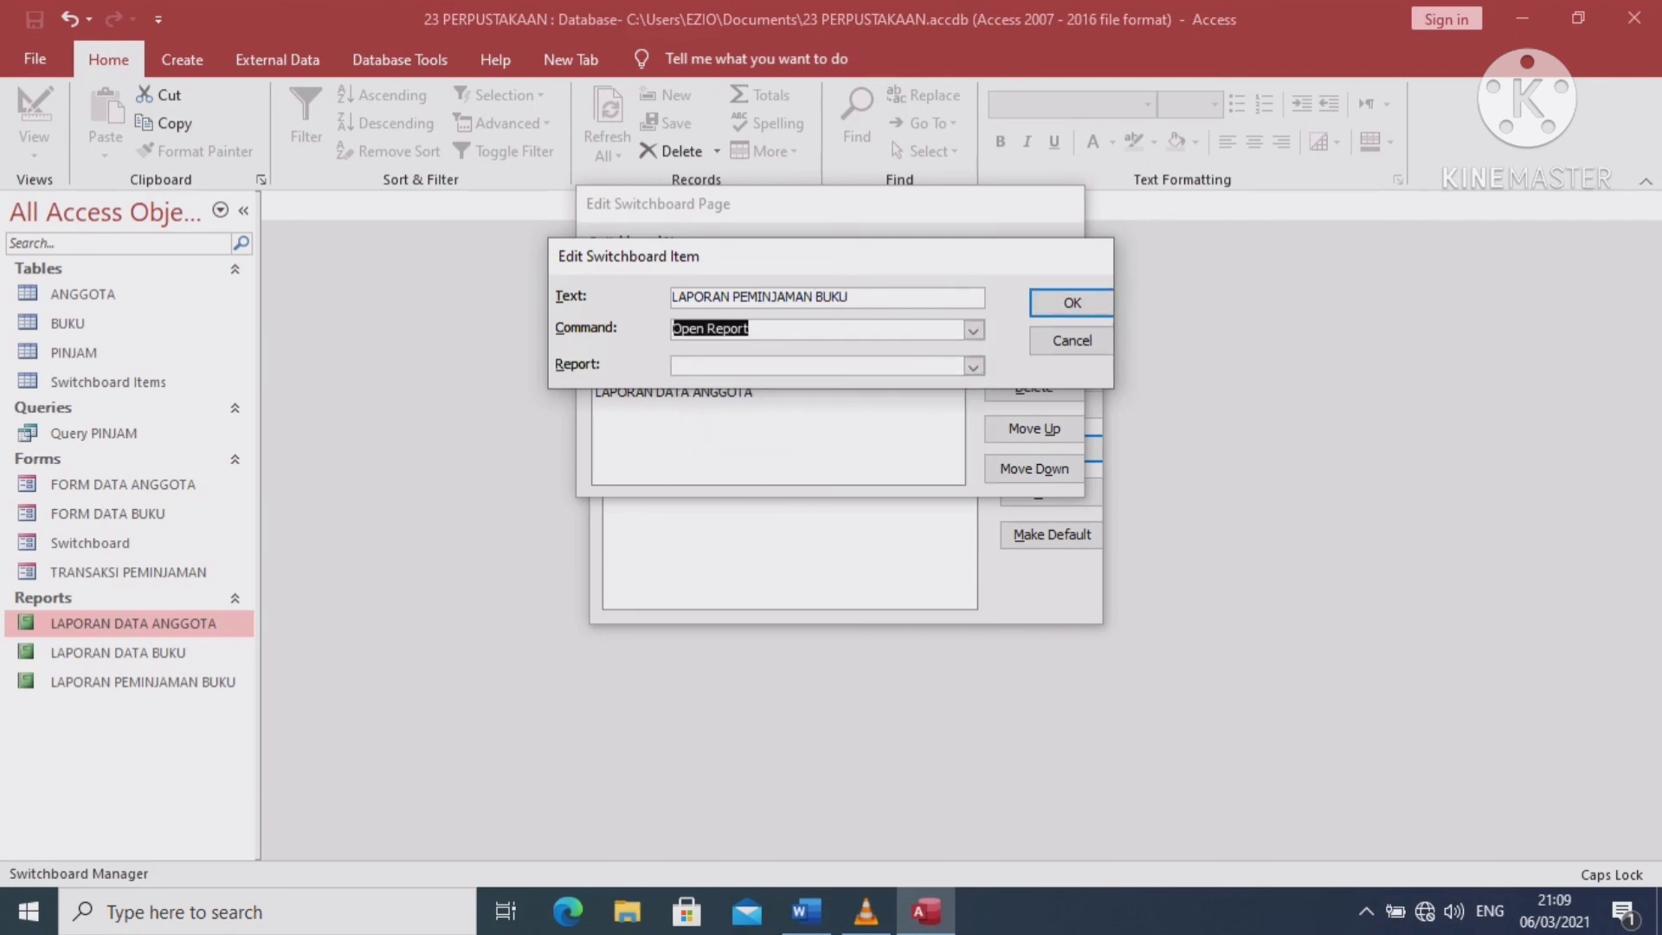
pyautogui.click(972, 366)
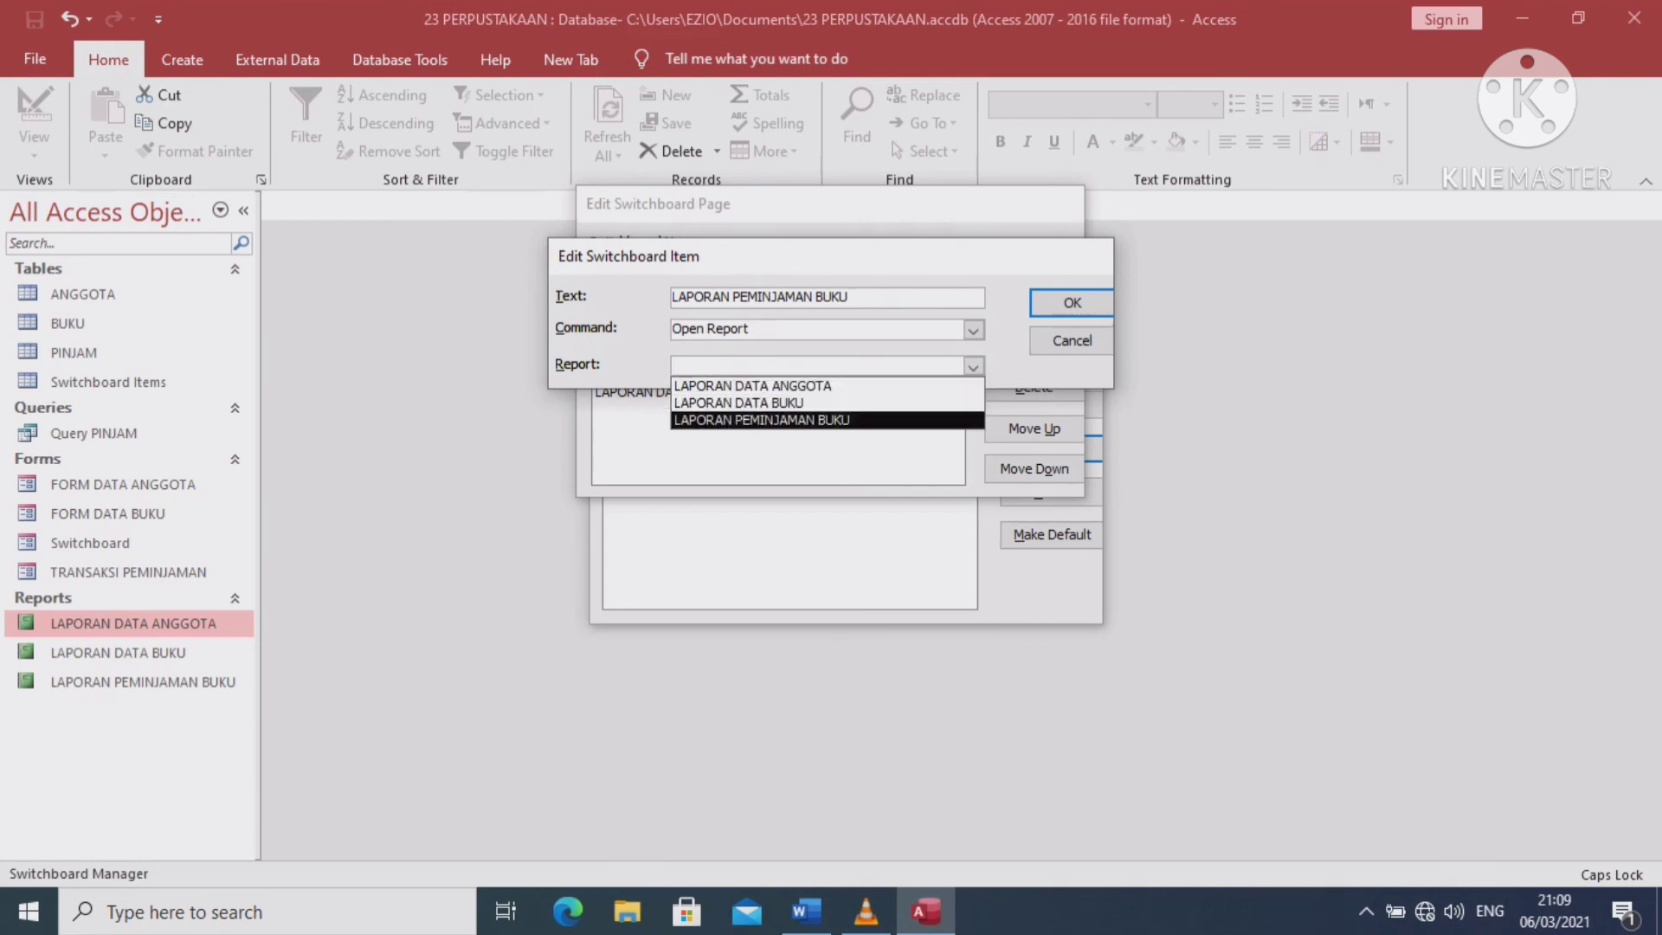
pyautogui.click(806, 421)
pyautogui.click(1071, 302)
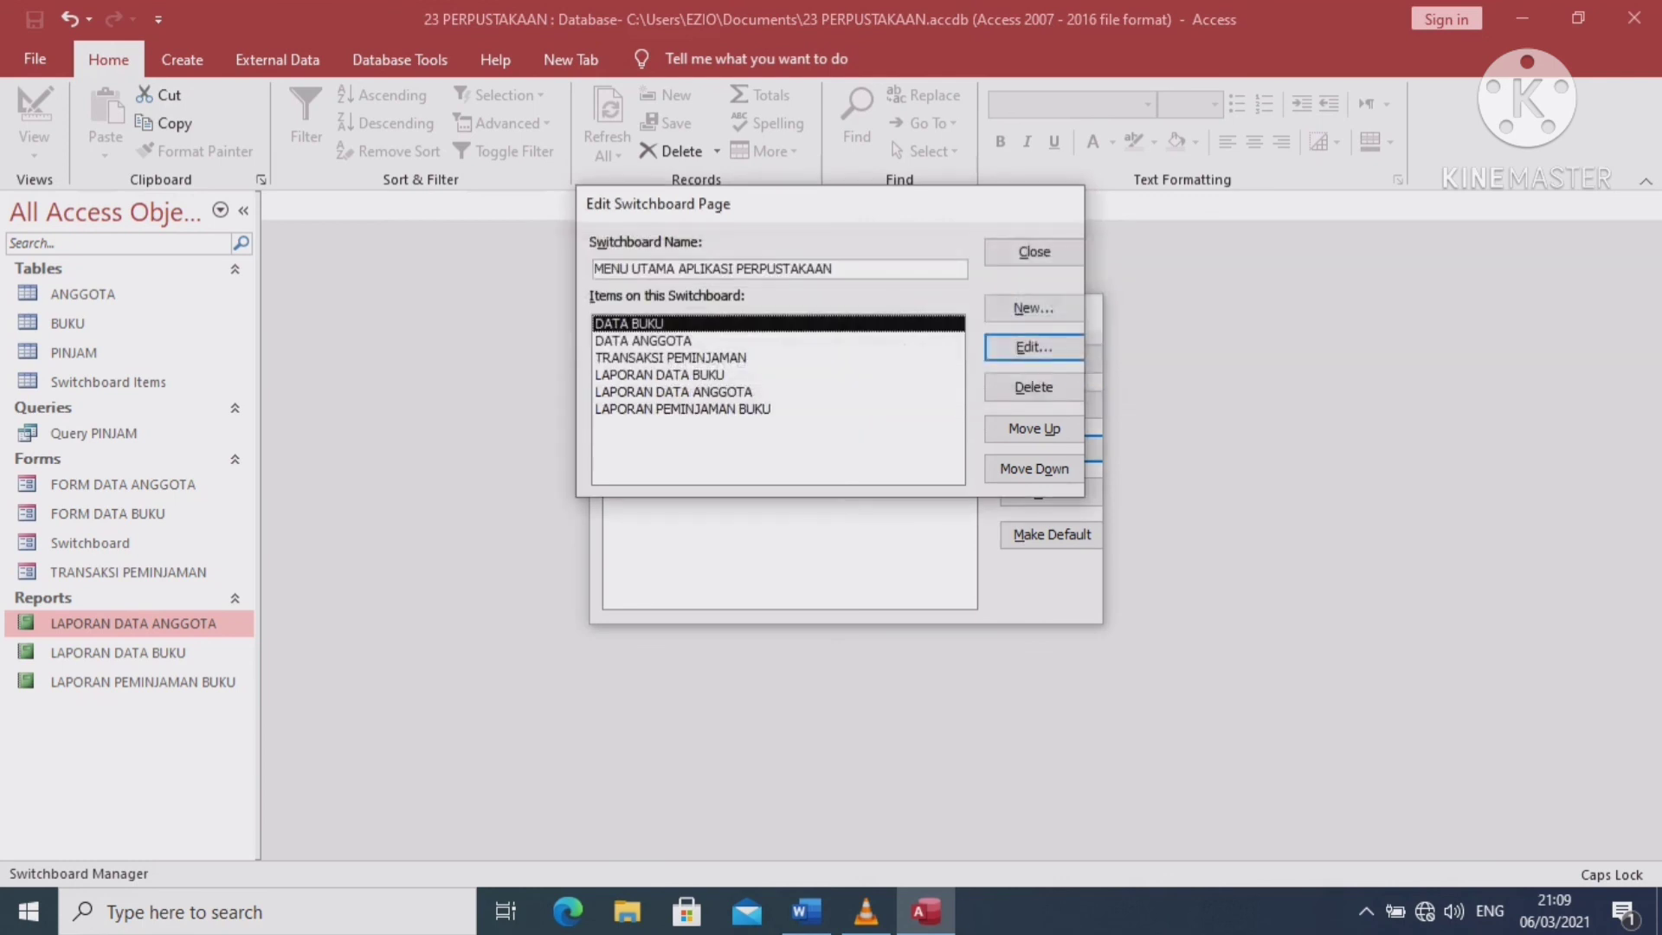
# Add a 'KELUAR' item that exits the application, then finish editing the main menu page
pyautogui.click(1072, 308)
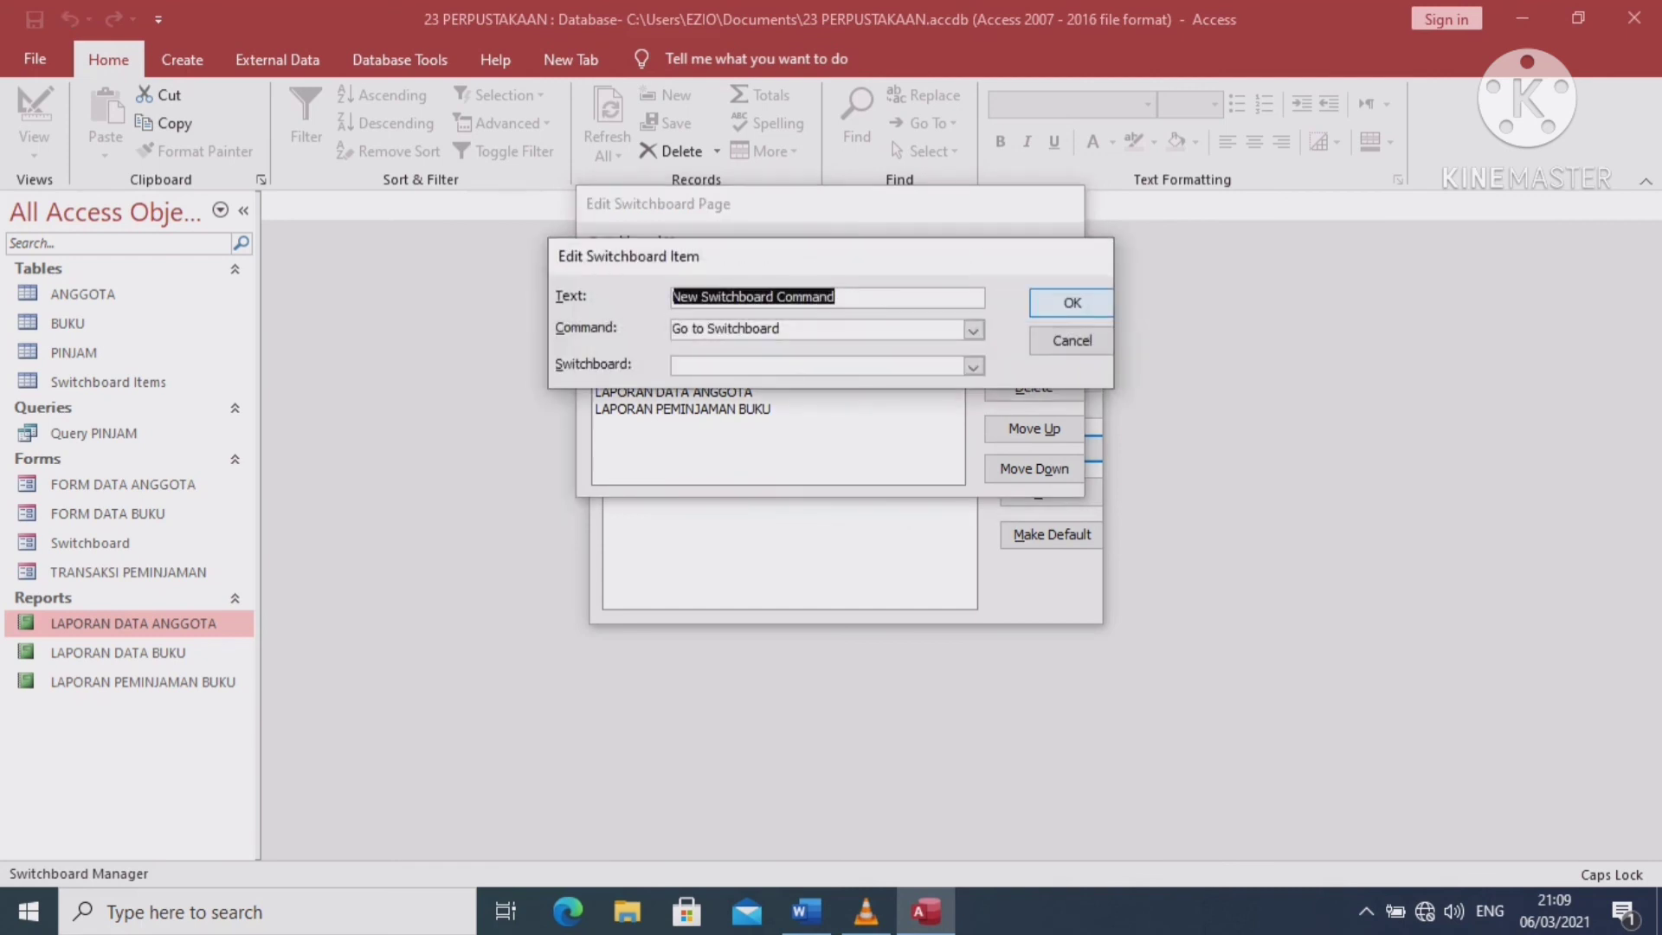
pyautogui.write('KELU')
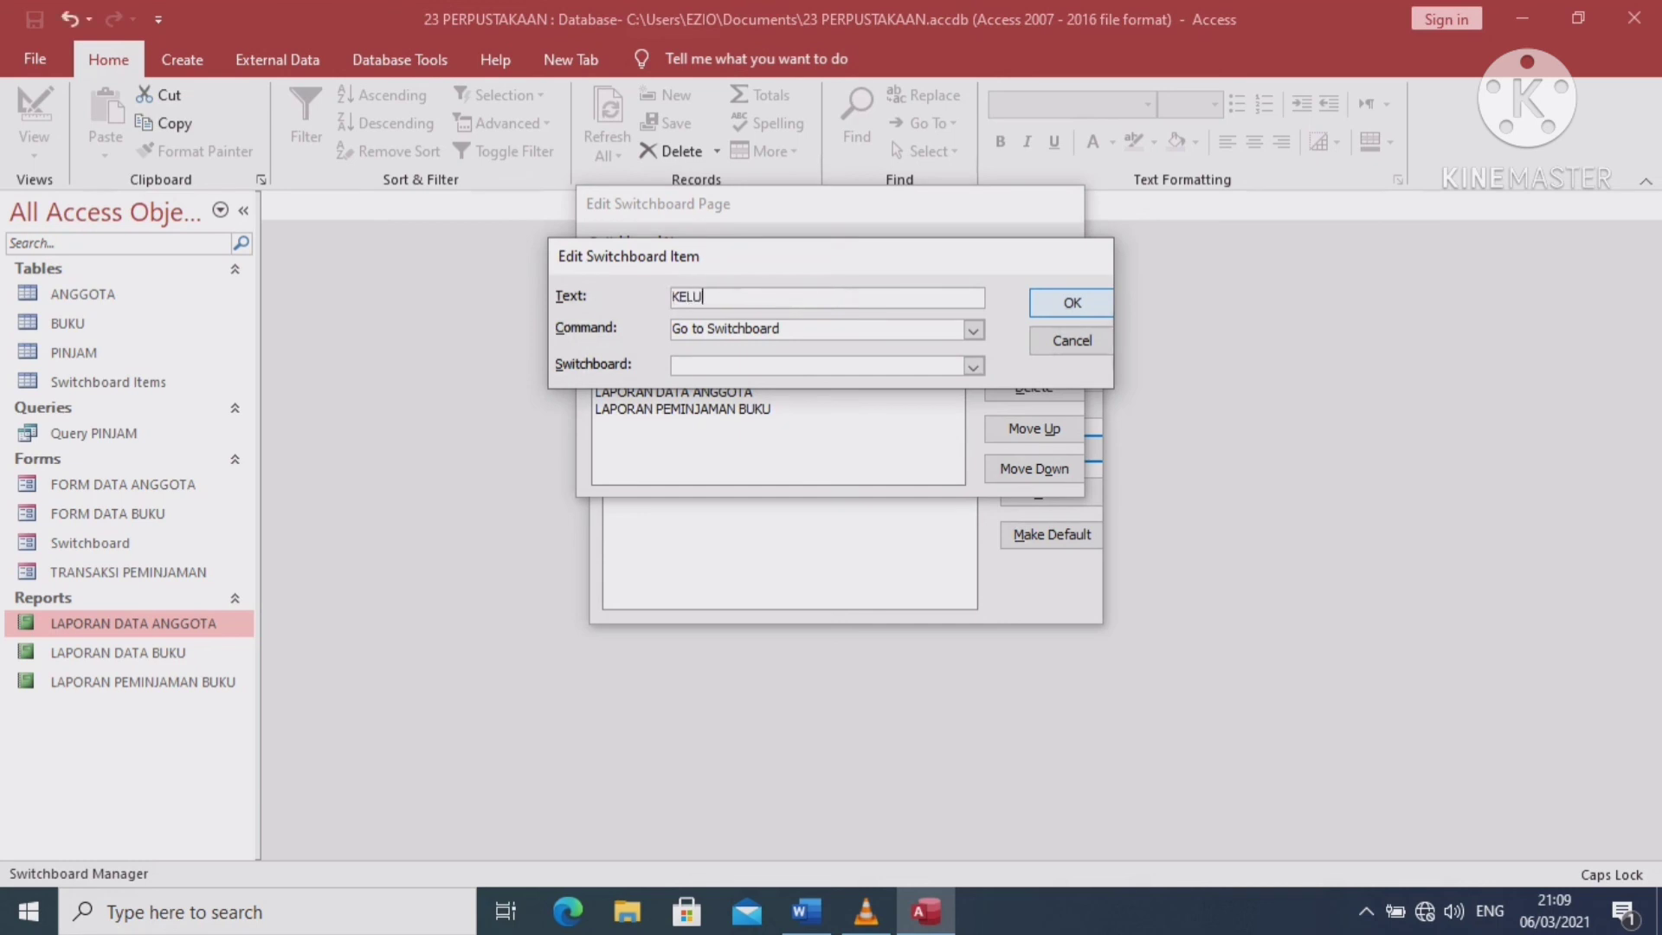
pyautogui.write('AR')
pyautogui.press('Return')
pyautogui.click(973, 330)
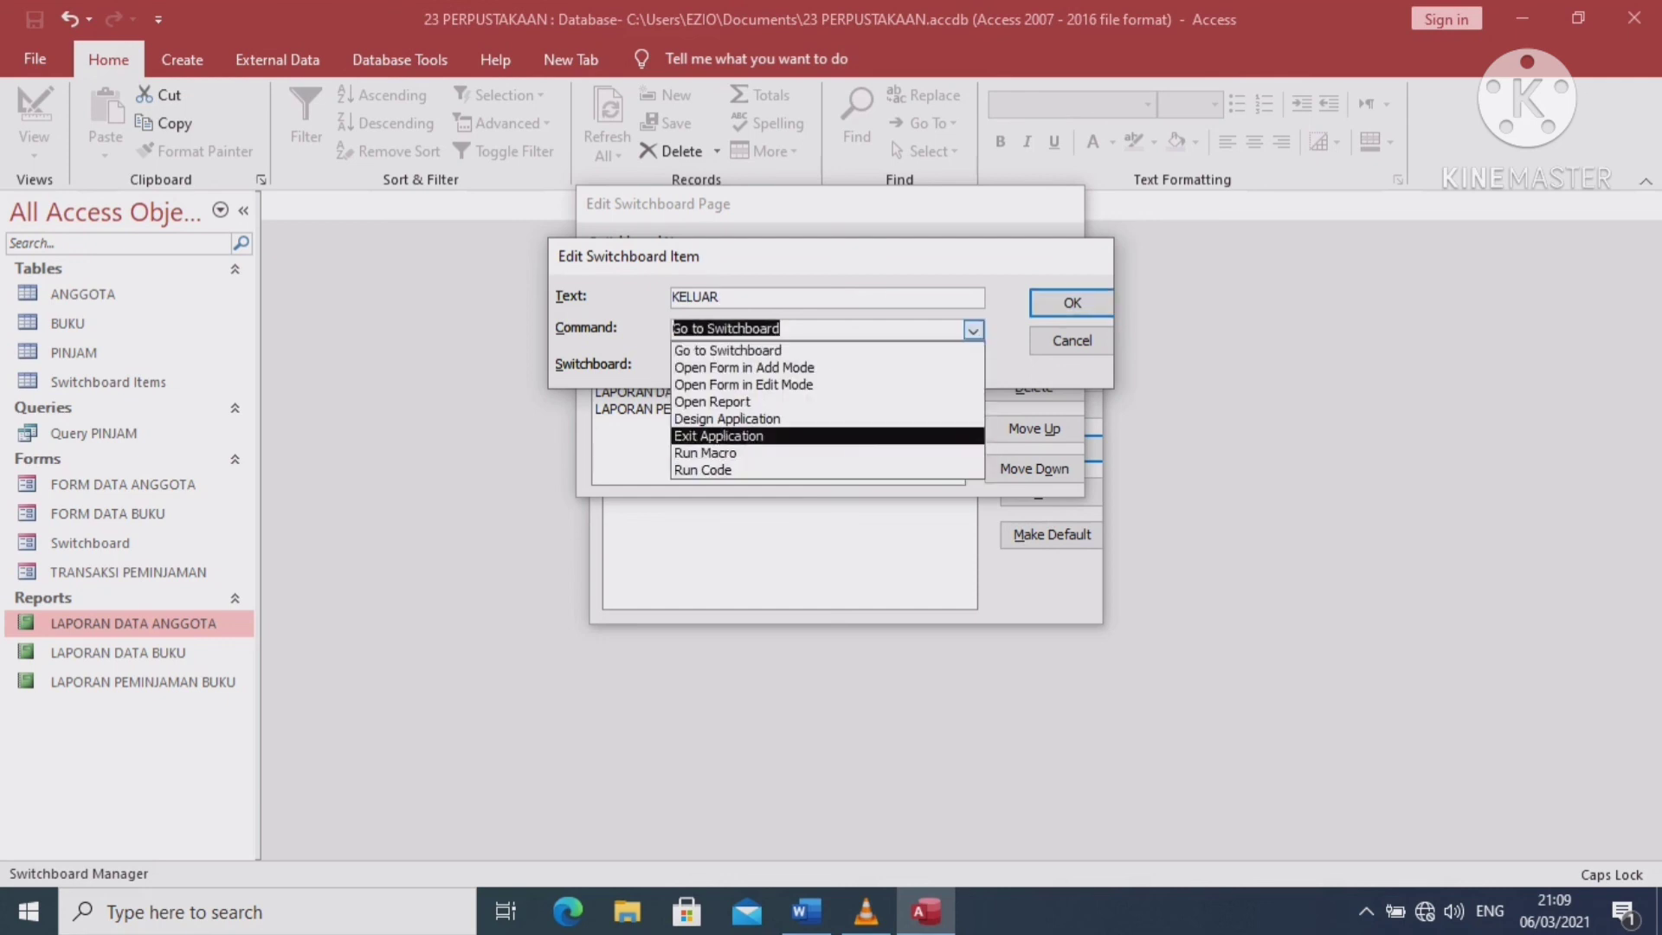
pyautogui.click(727, 436)
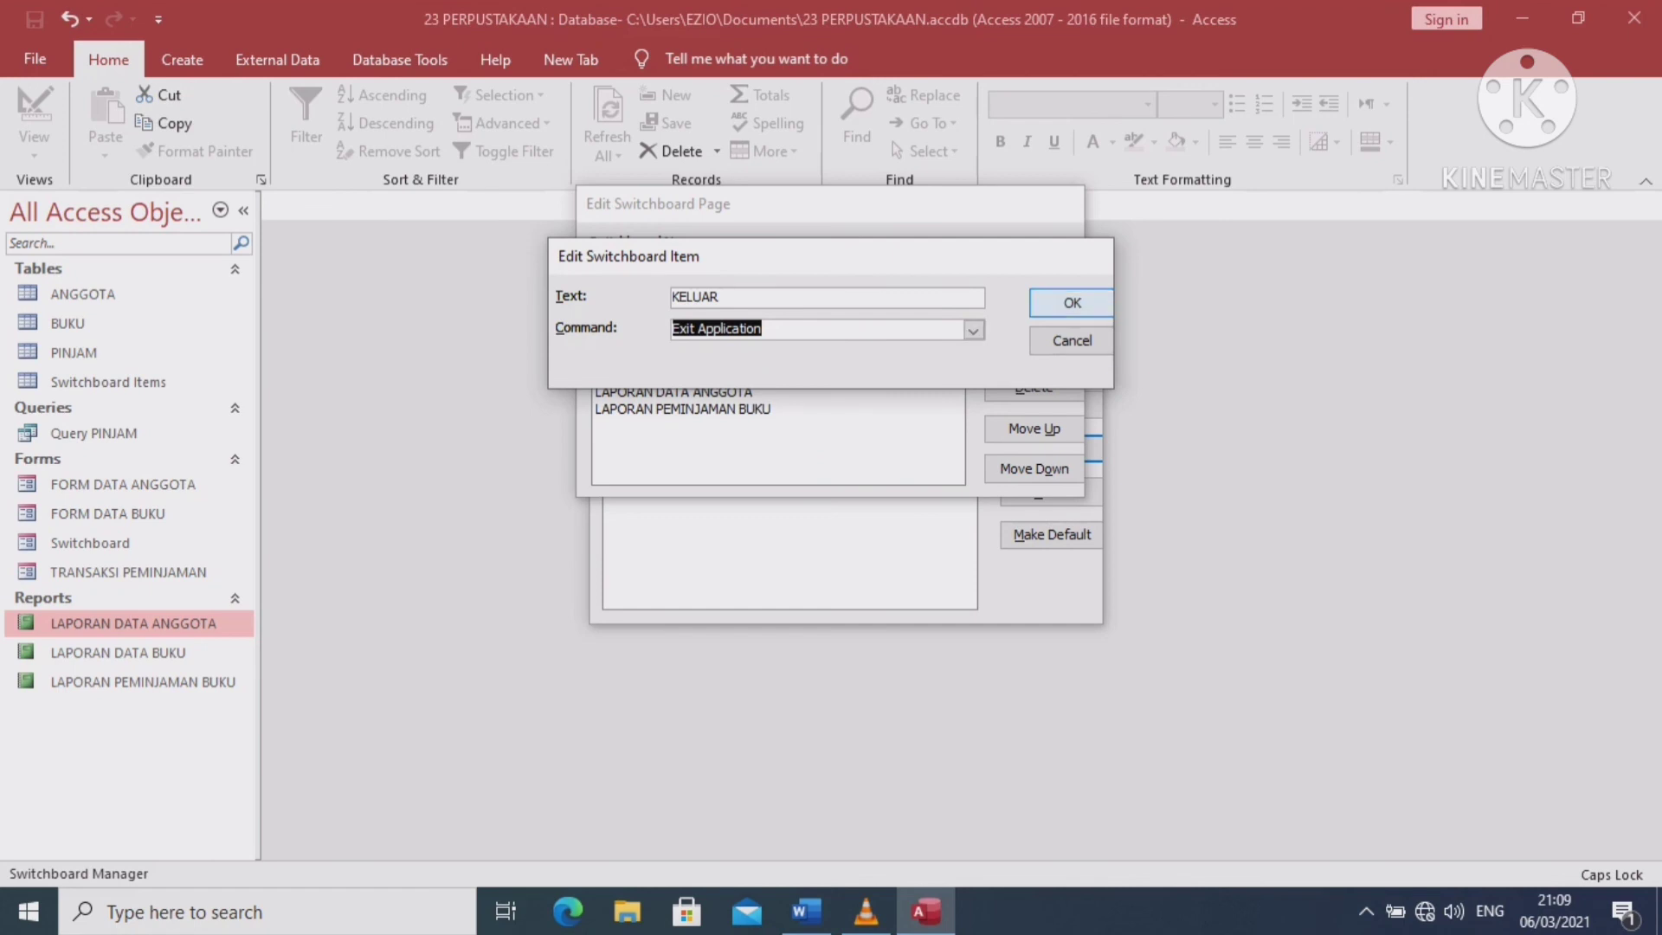
pyautogui.press('Return')
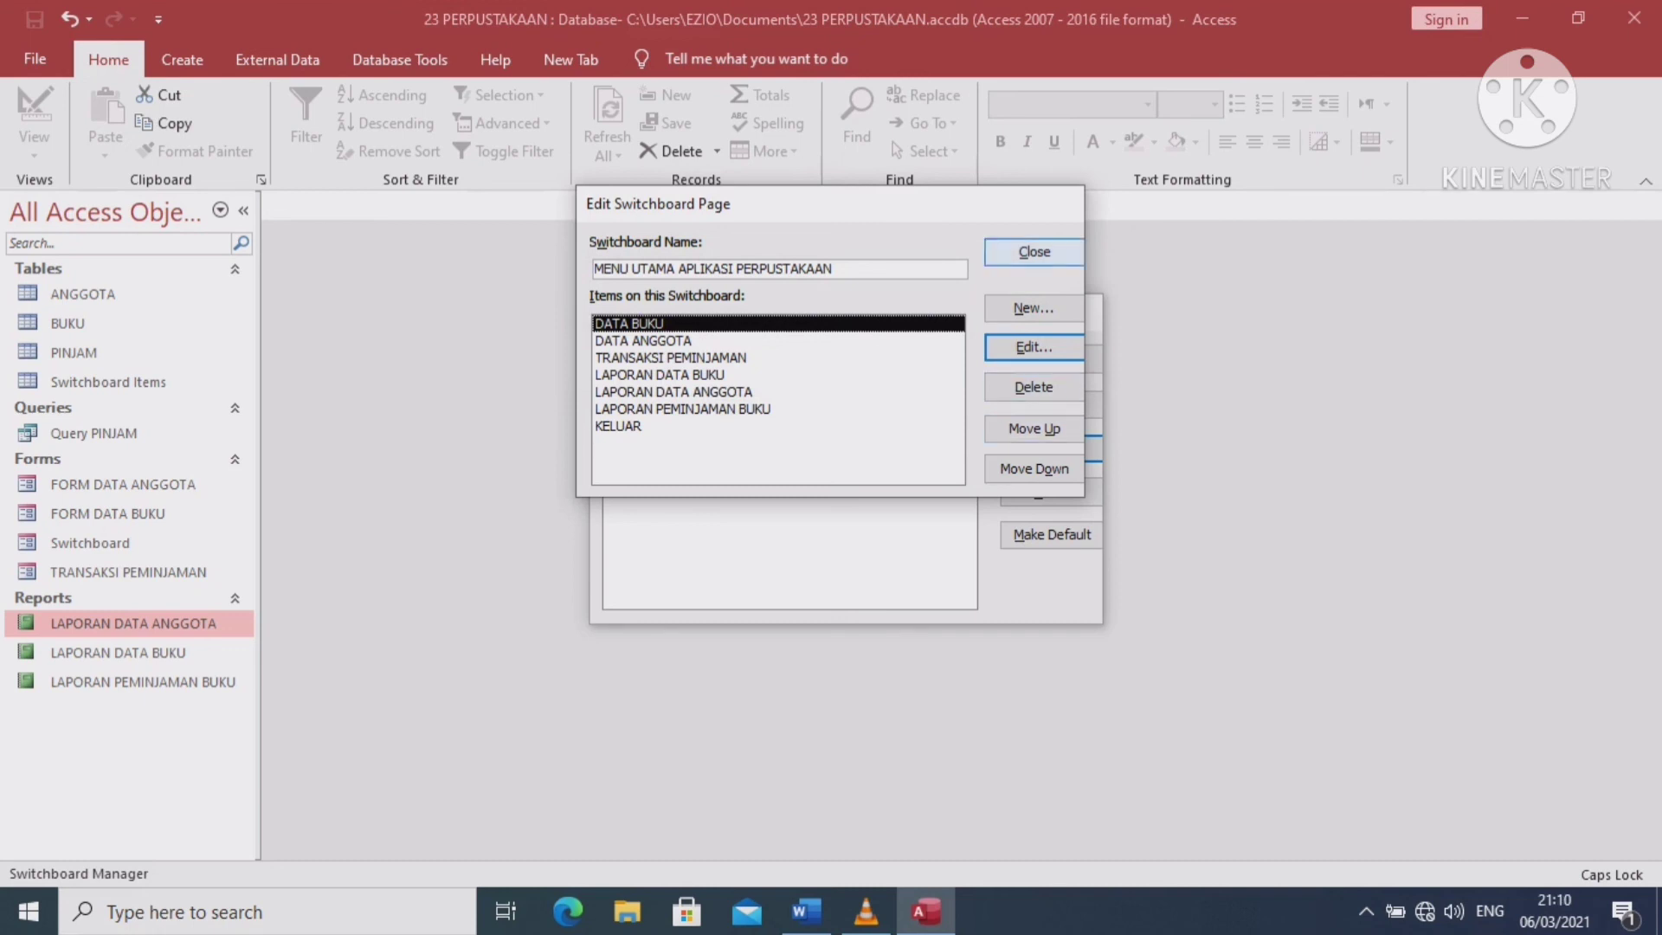
pyautogui.click(1034, 252)
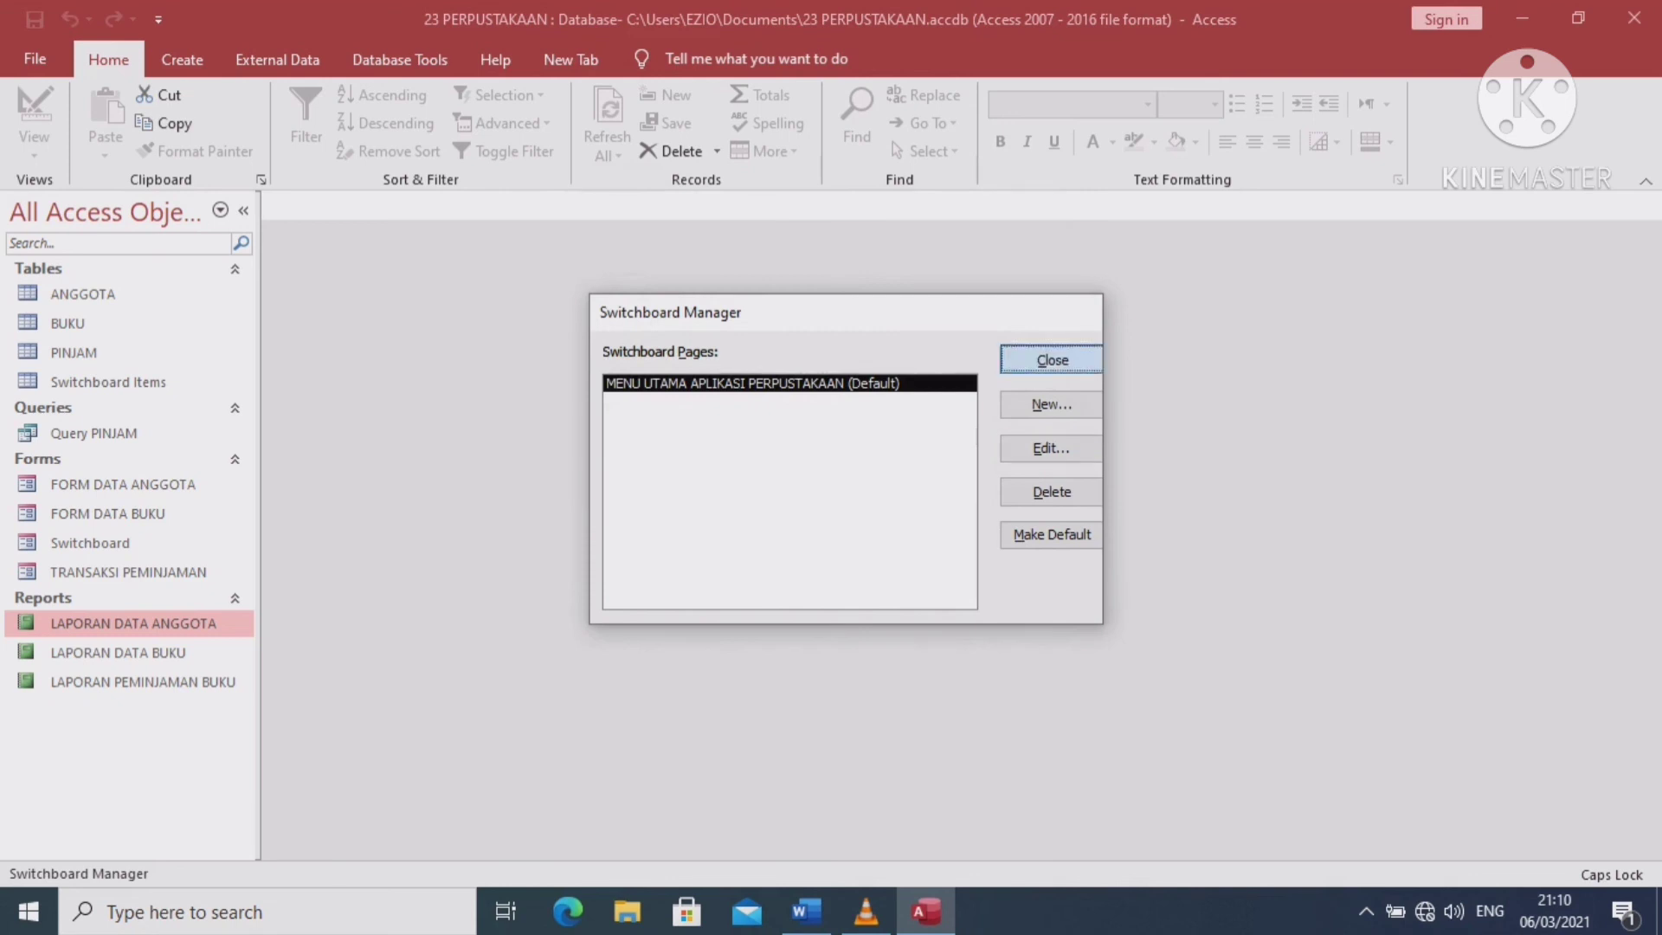
# Open the Switchboard form, test the DATA BUKU and DATA ANGGOTA items, then close it
pyautogui.click(1052, 360)
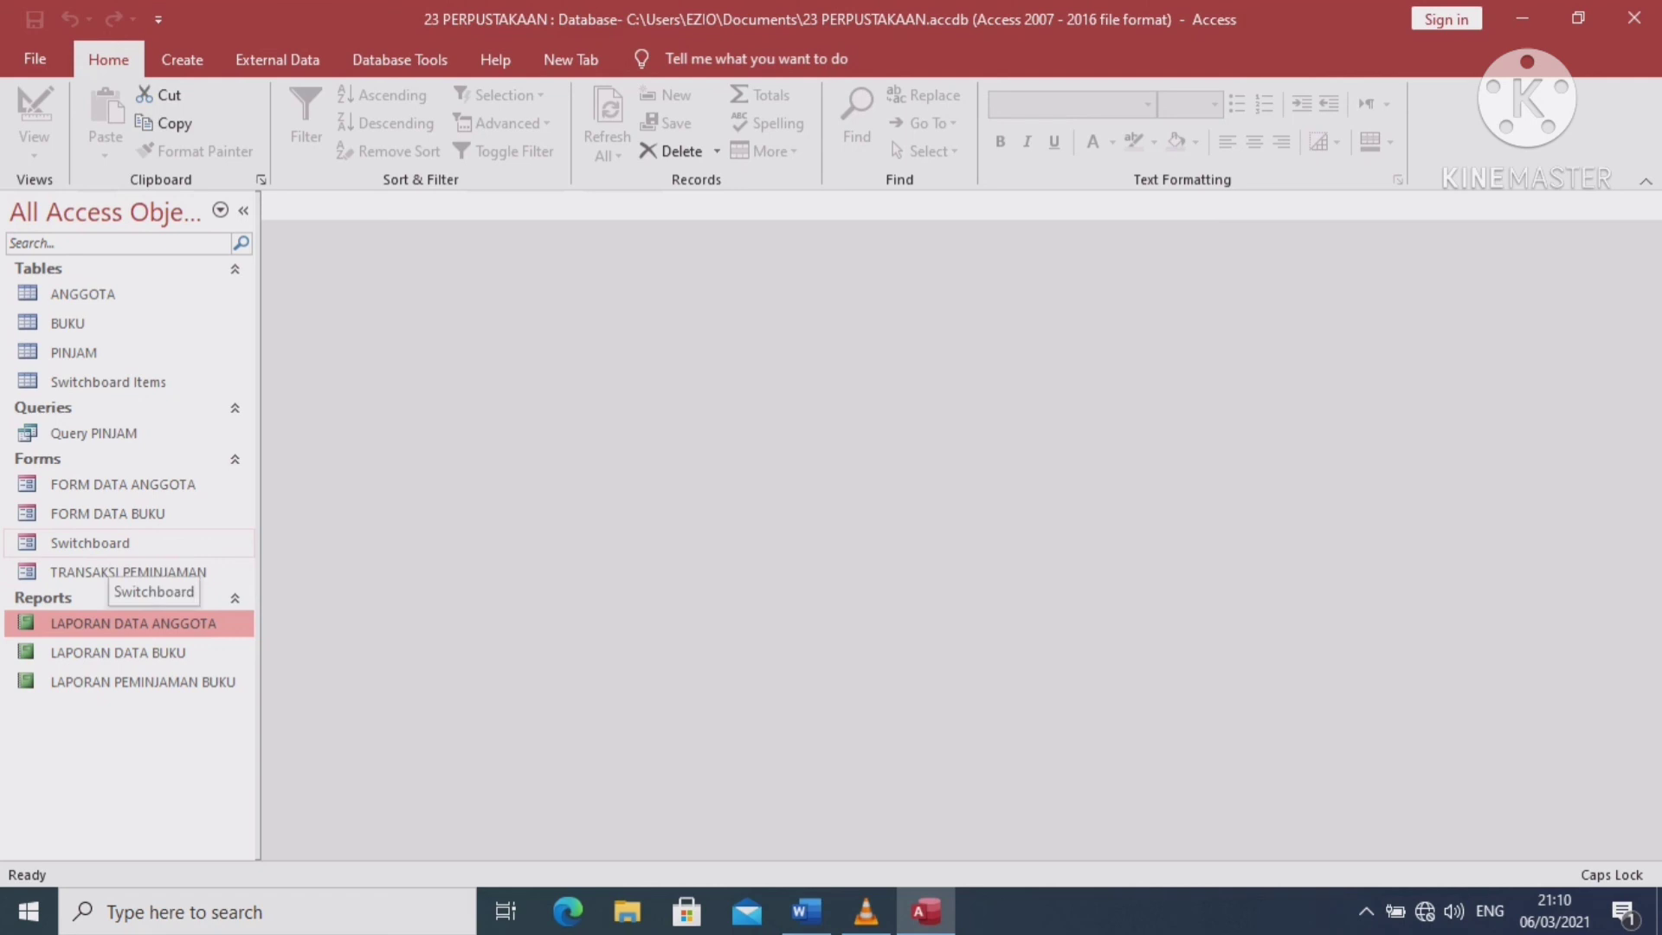
pyautogui.doubleClick(111, 545)
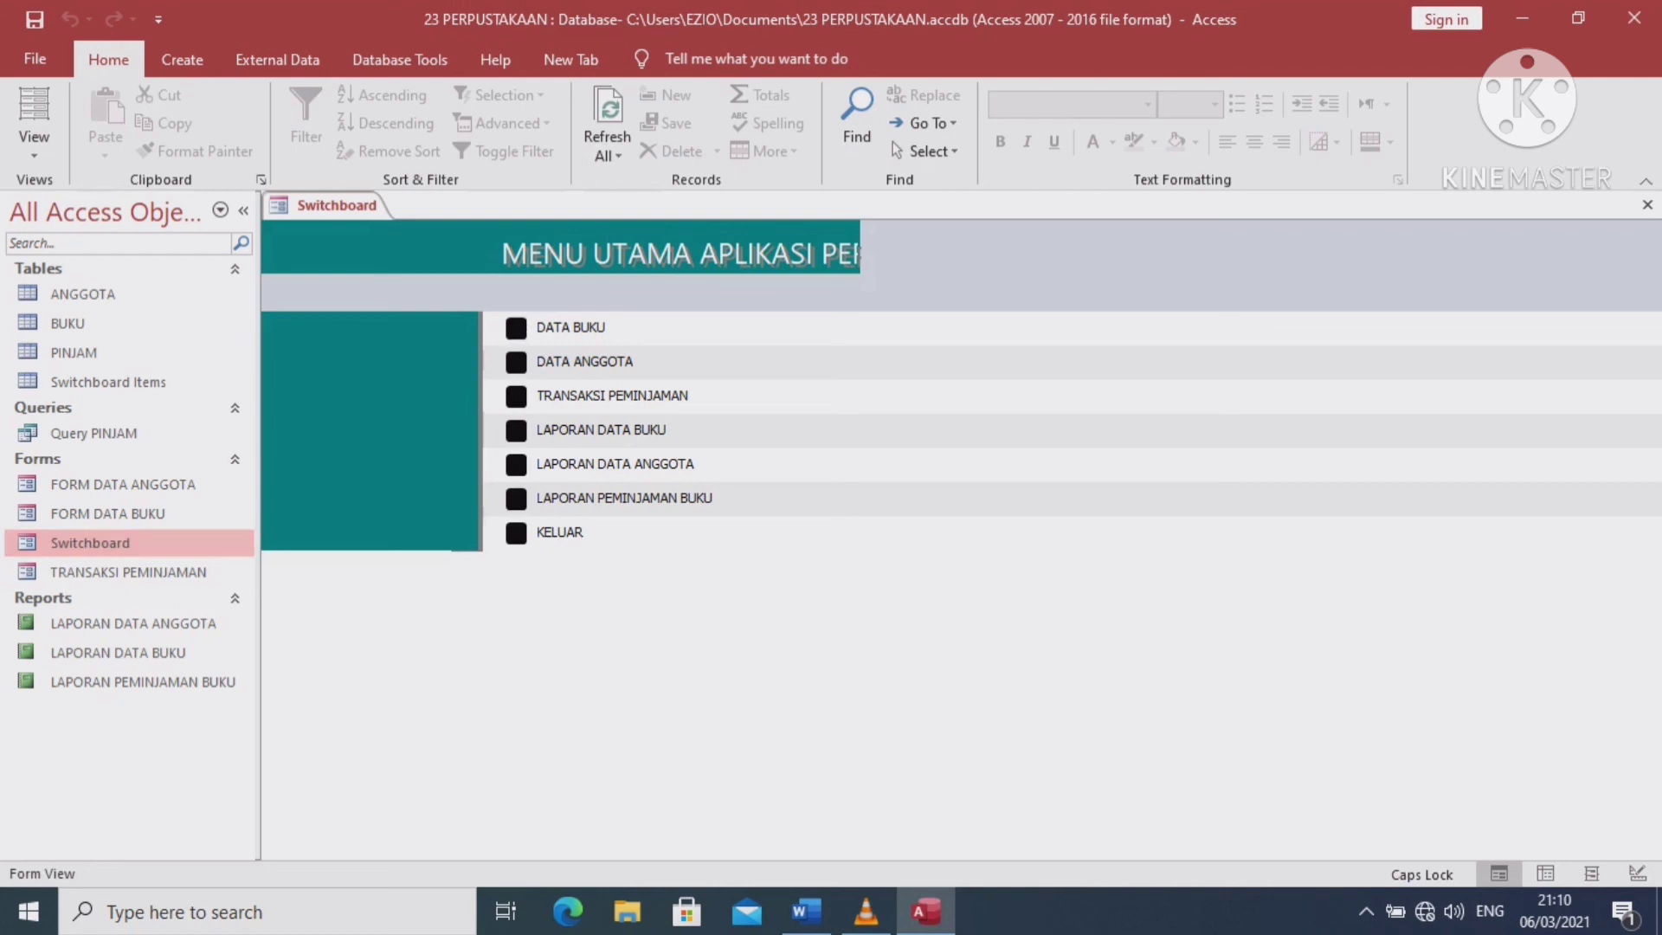
pyautogui.press('Return')
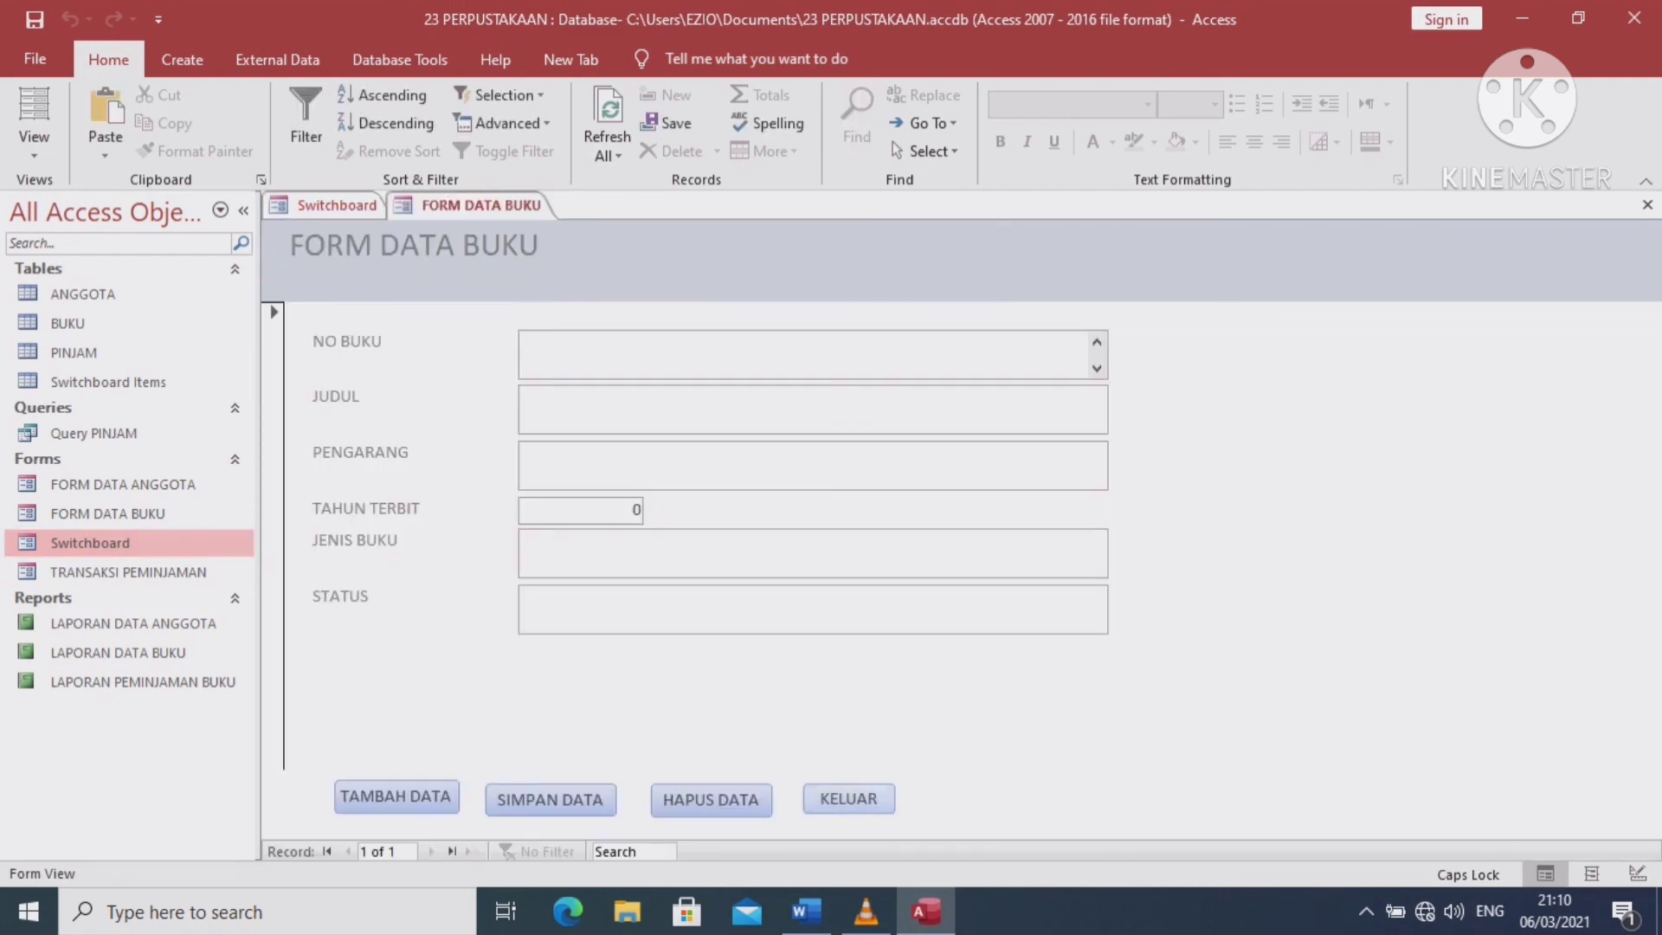
pyautogui.click(848, 798)
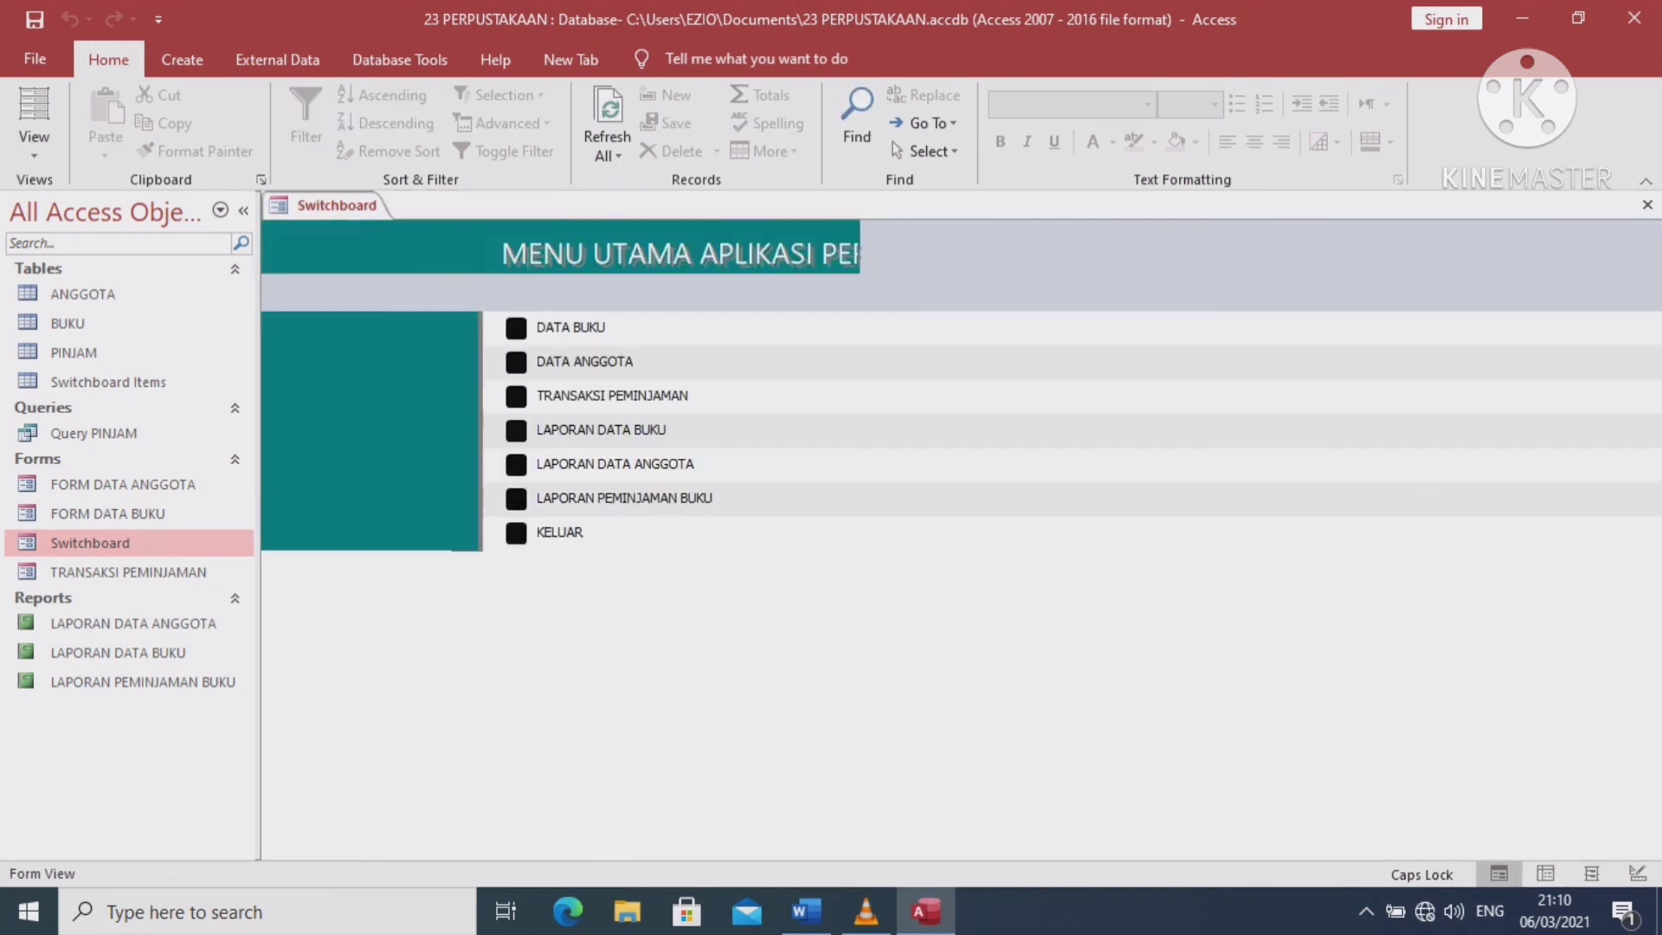
pyautogui.click(516, 362)
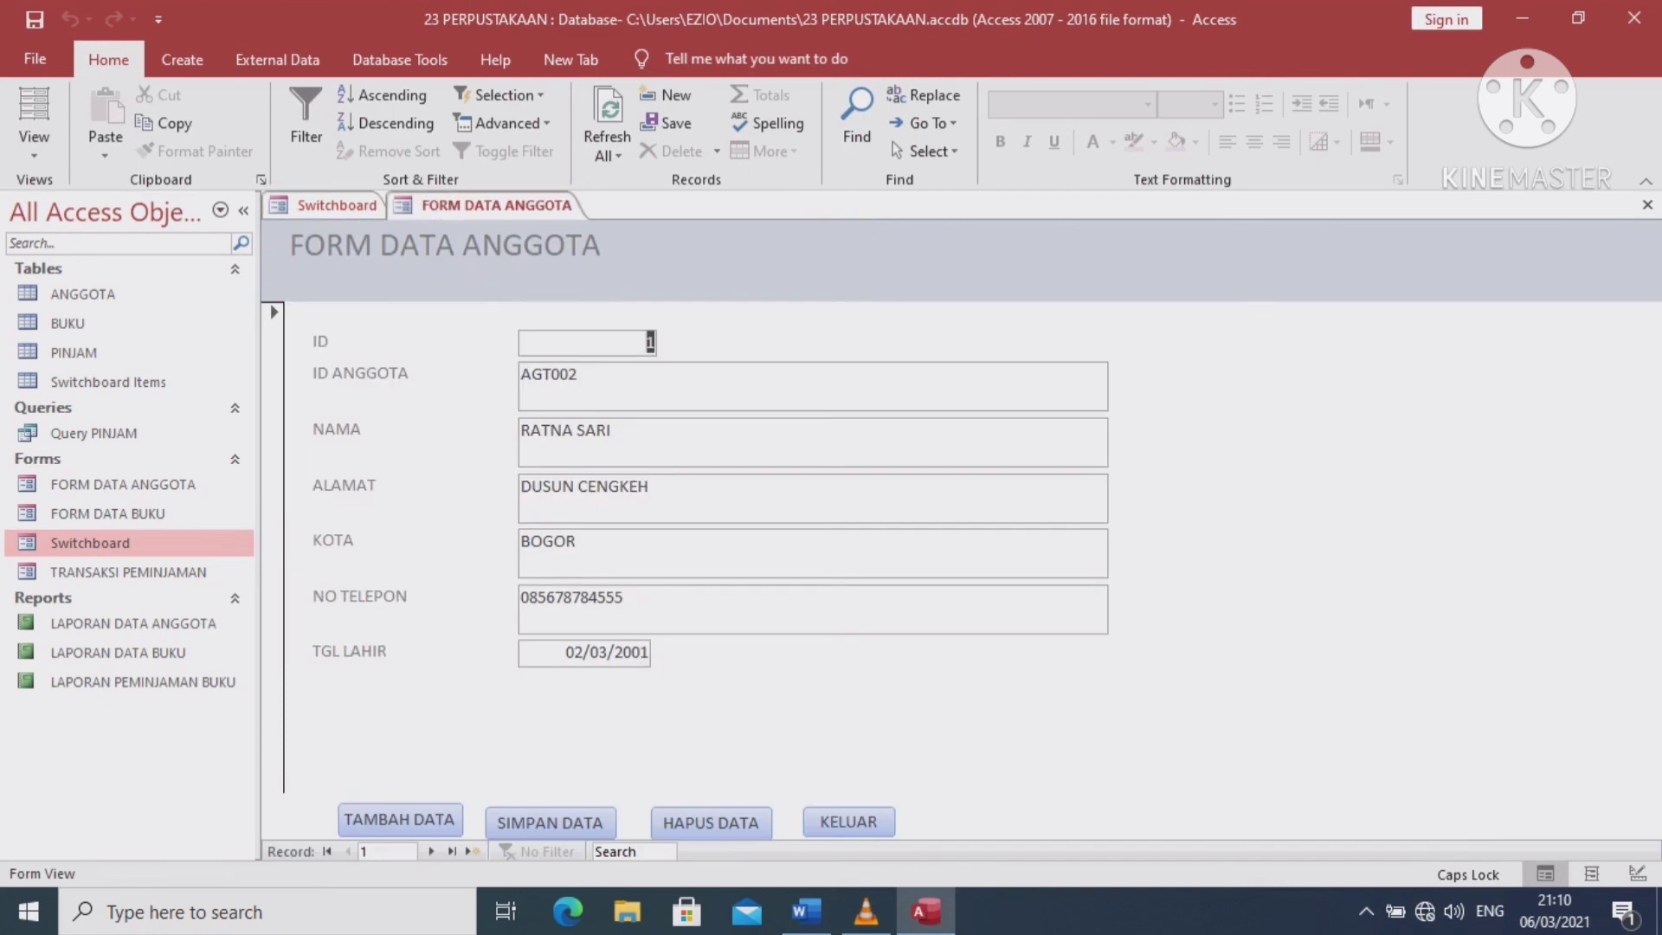
pyautogui.click(849, 821)
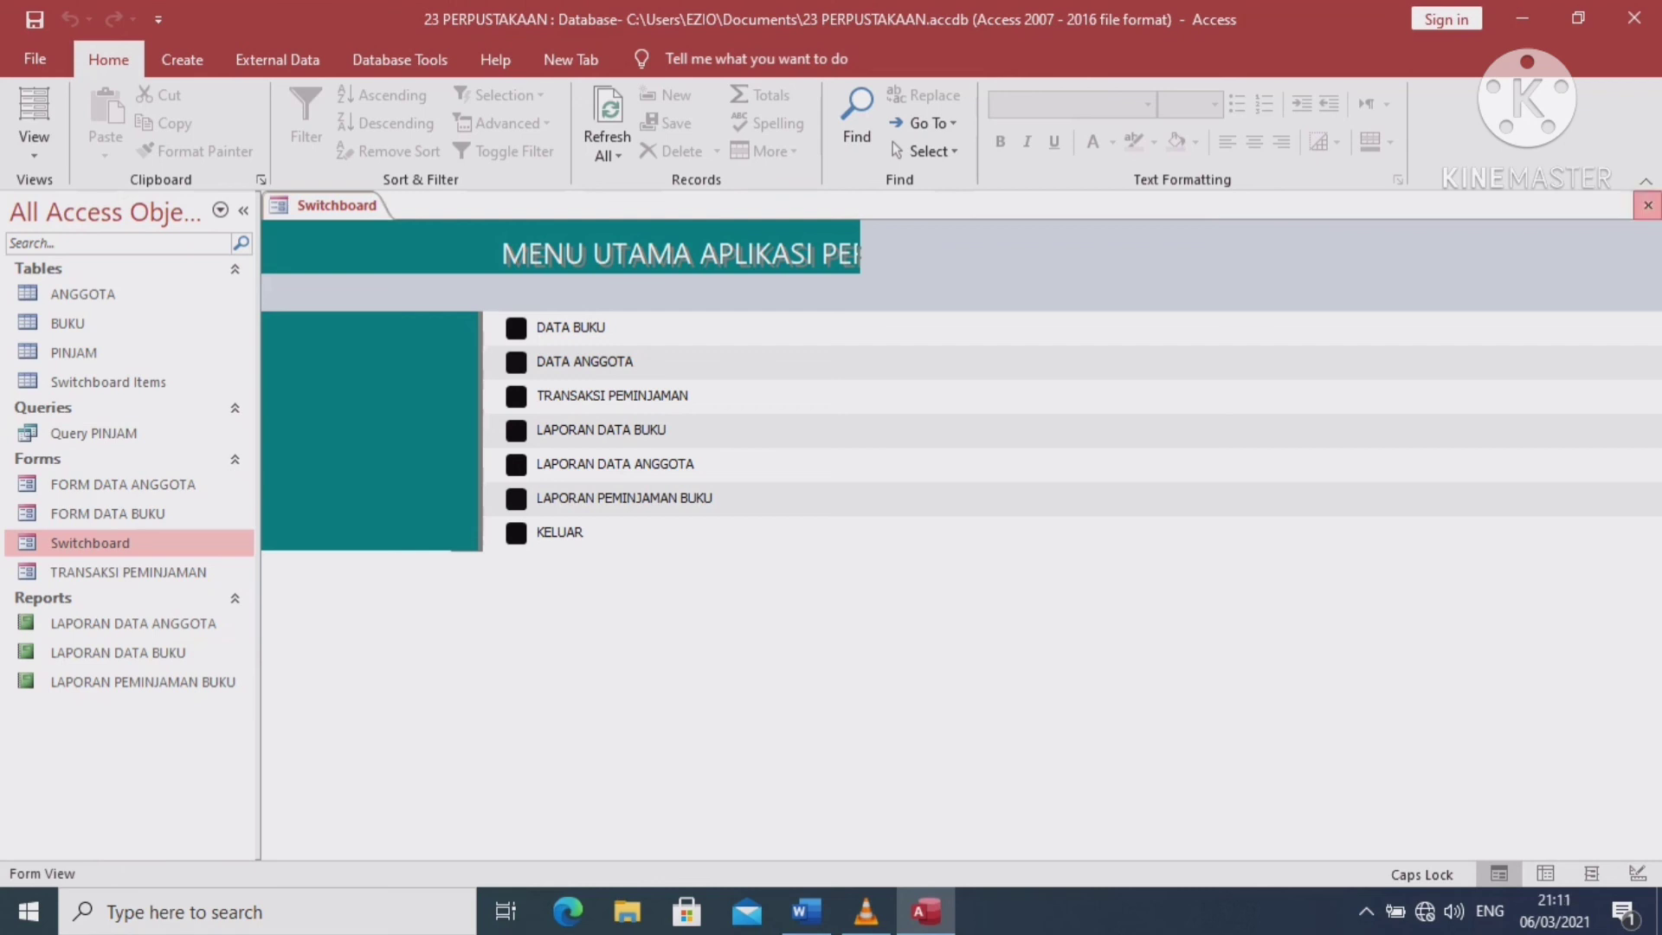
pyautogui.click(1647, 204)
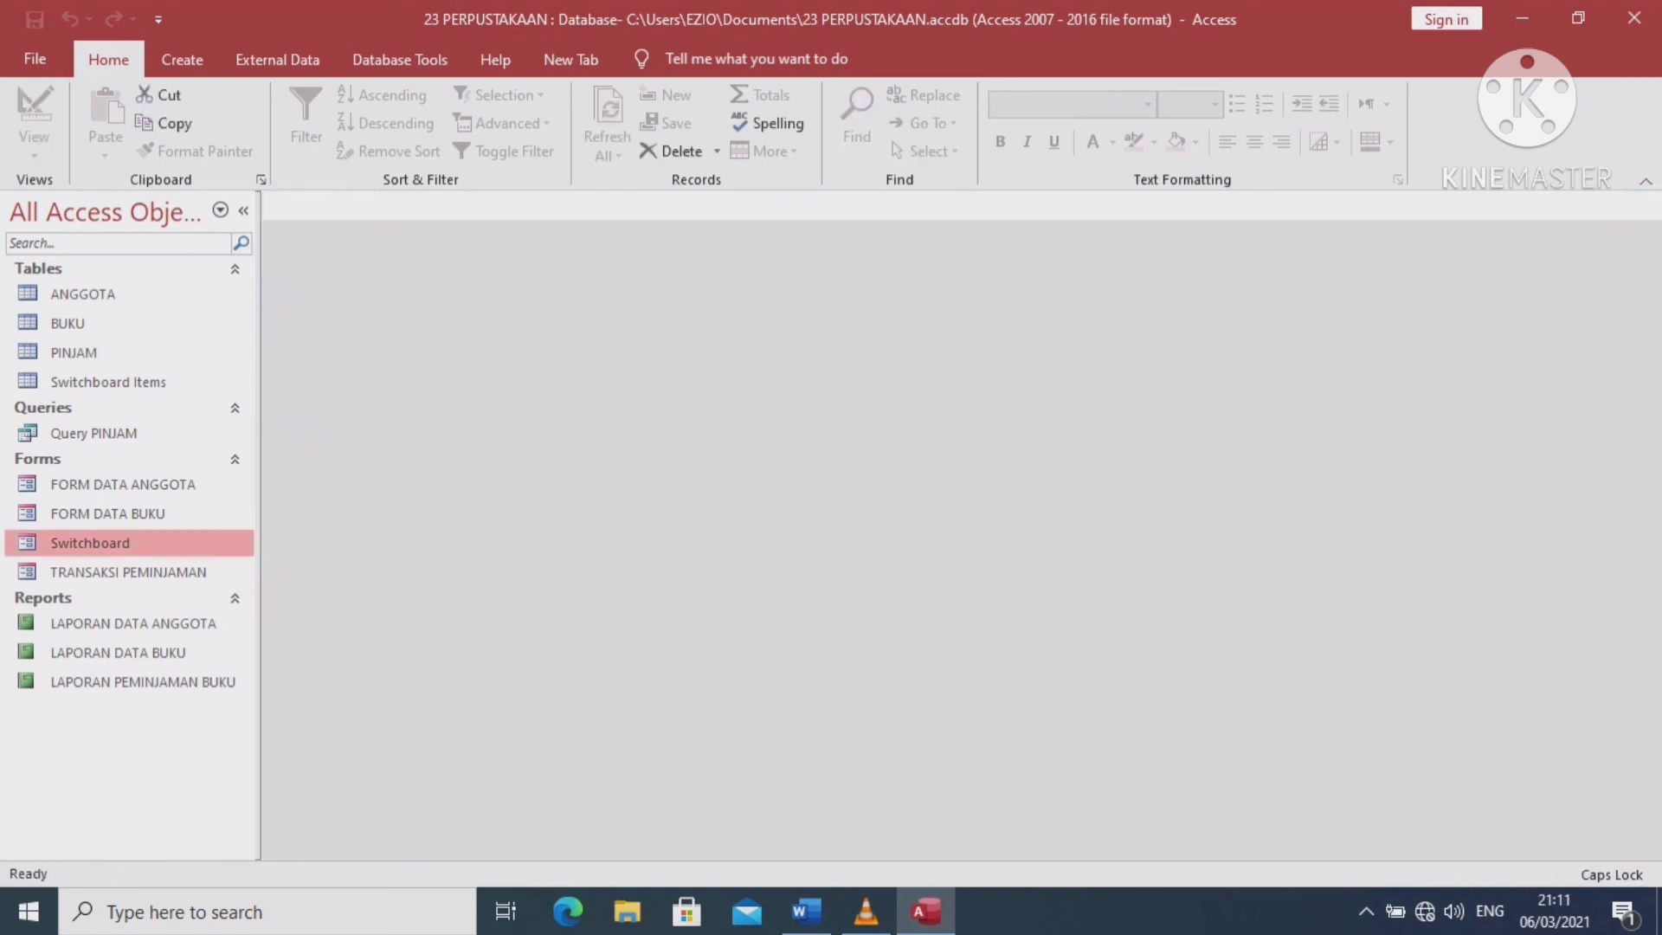
# In Access Options' Current Database settings, set Display Form to Switchboard
pyautogui.click(34, 58)
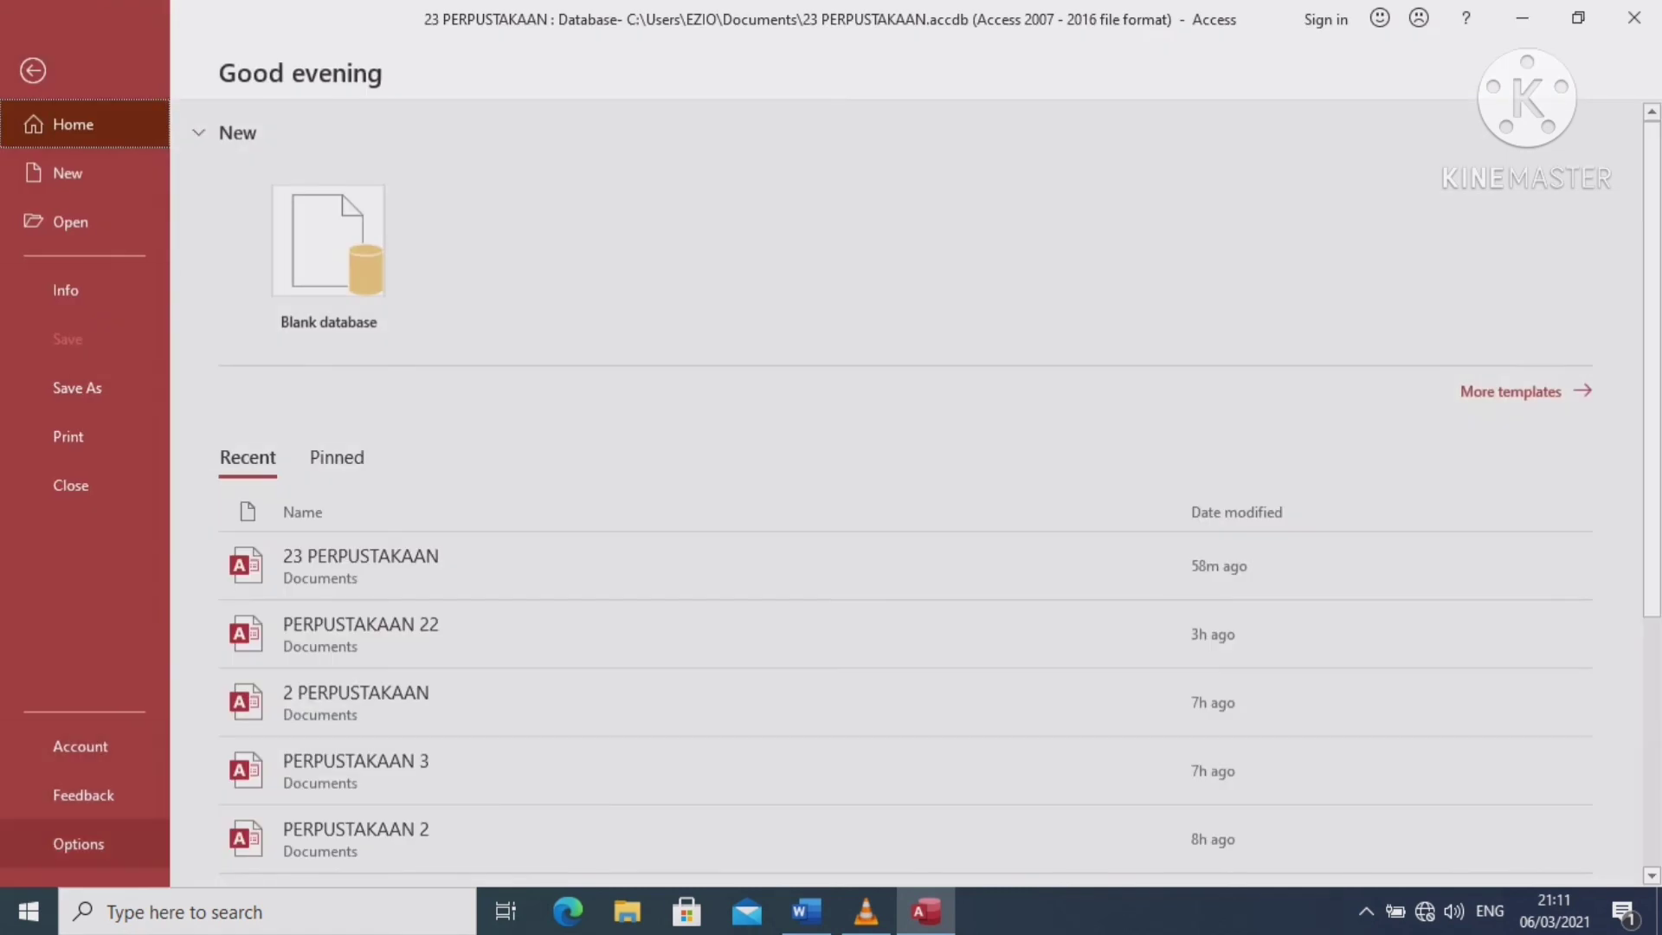
pyautogui.press('Escape')
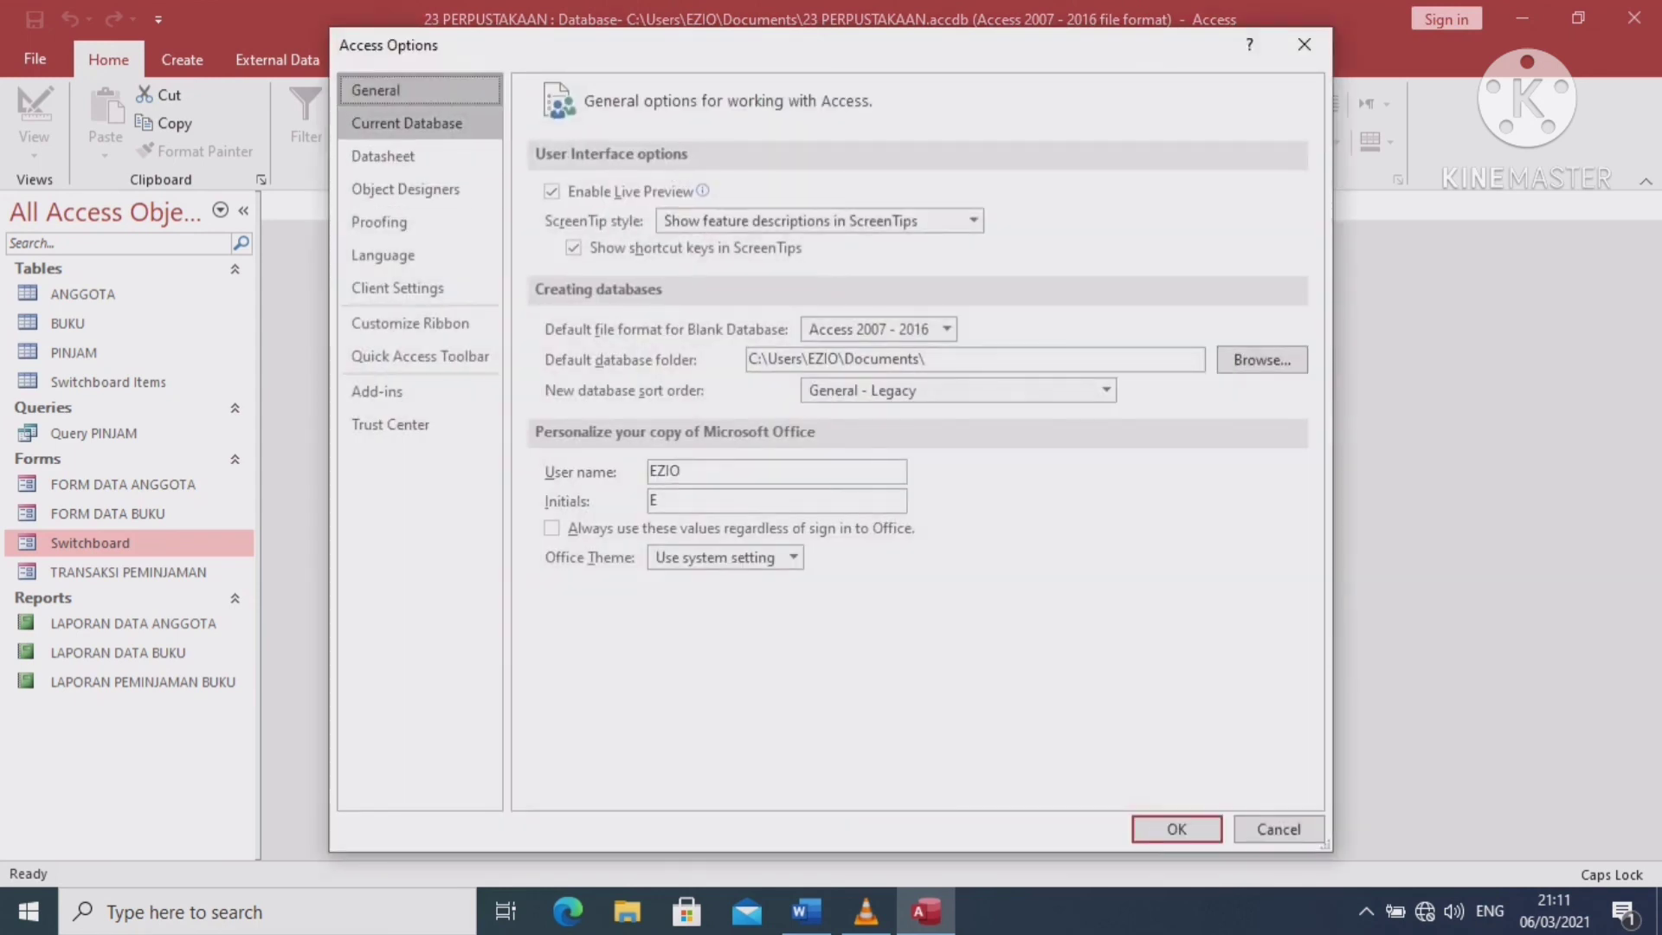
pyautogui.click(419, 123)
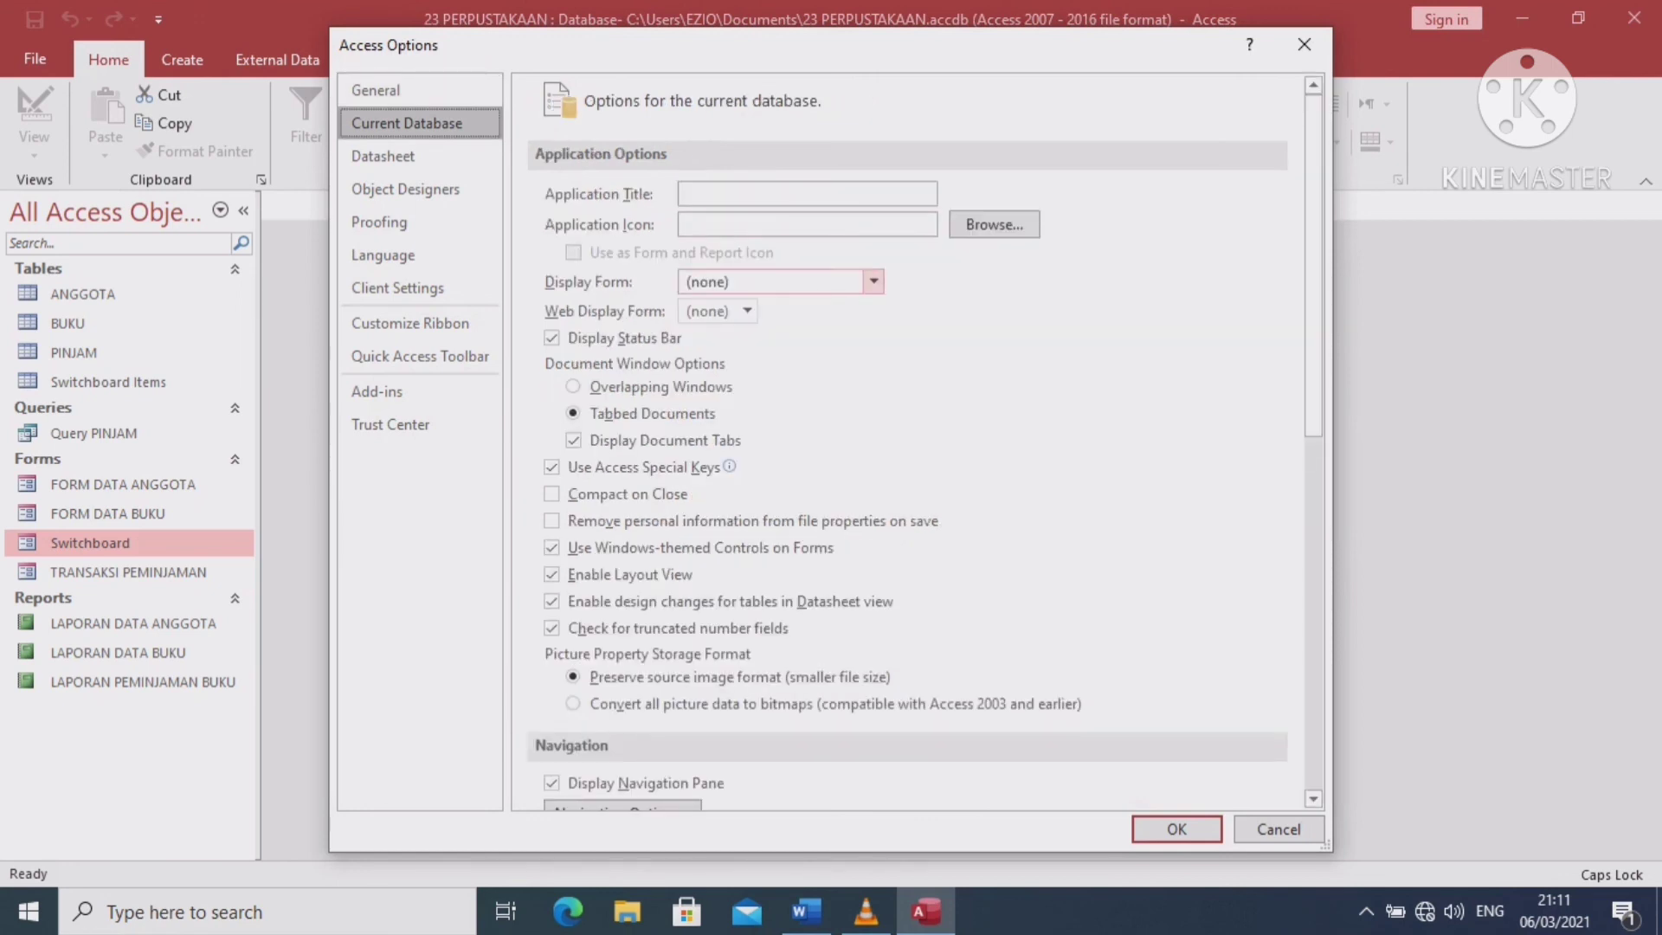
pyautogui.click(864, 273)
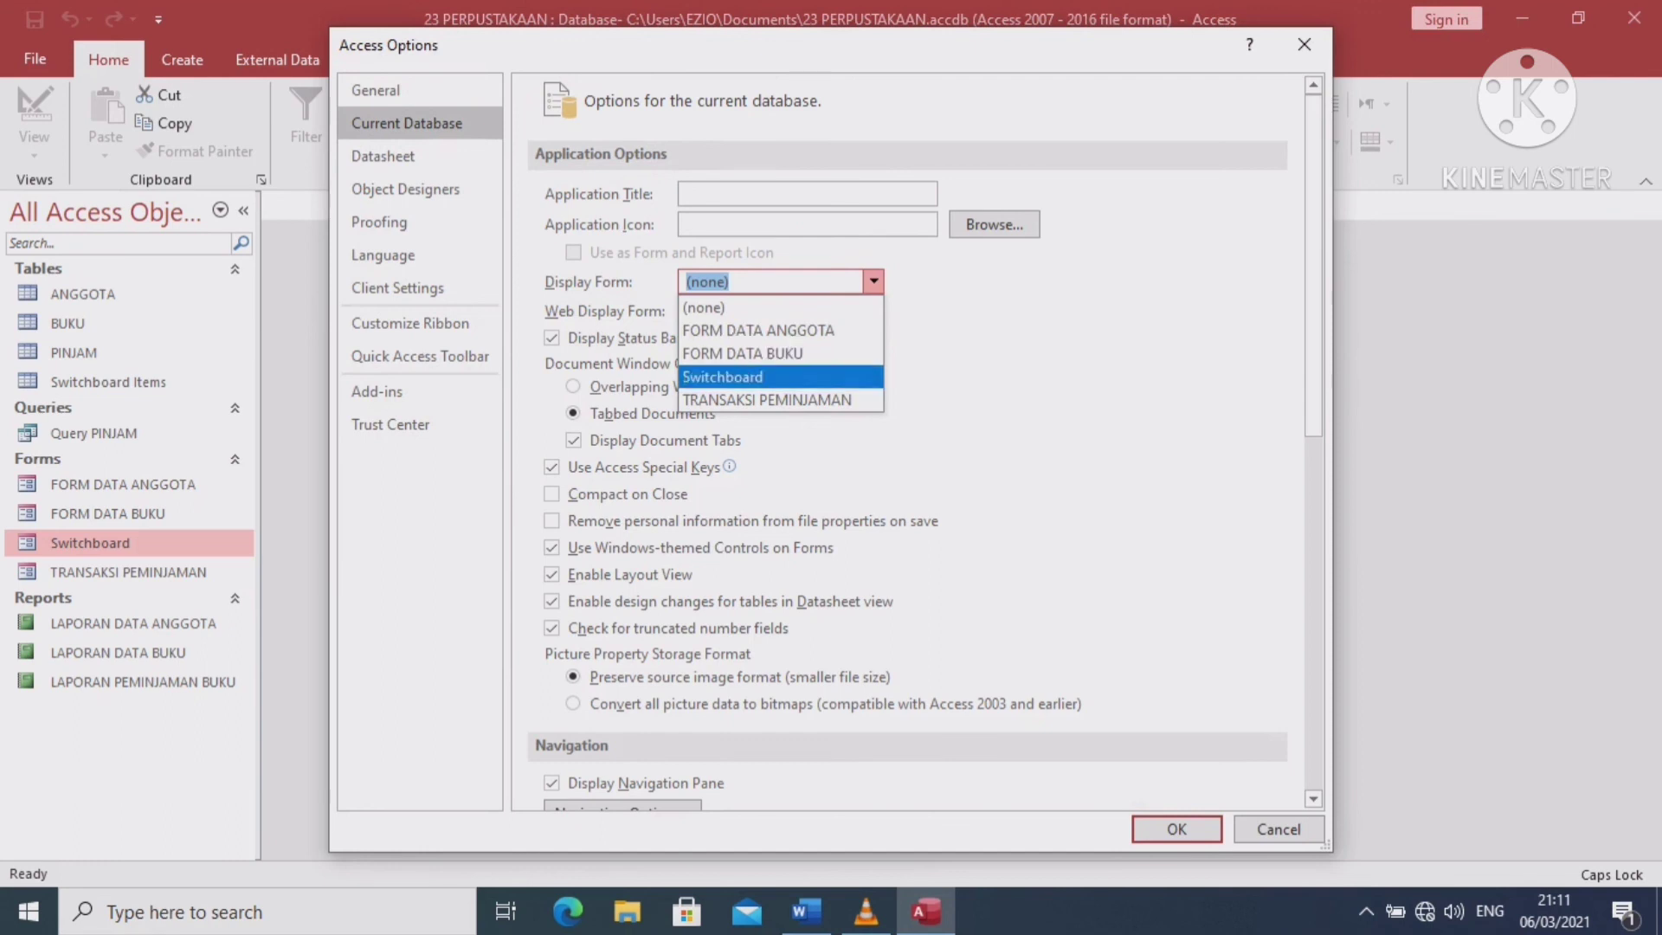
pyautogui.click(762, 377)
pyautogui.click(806, 194)
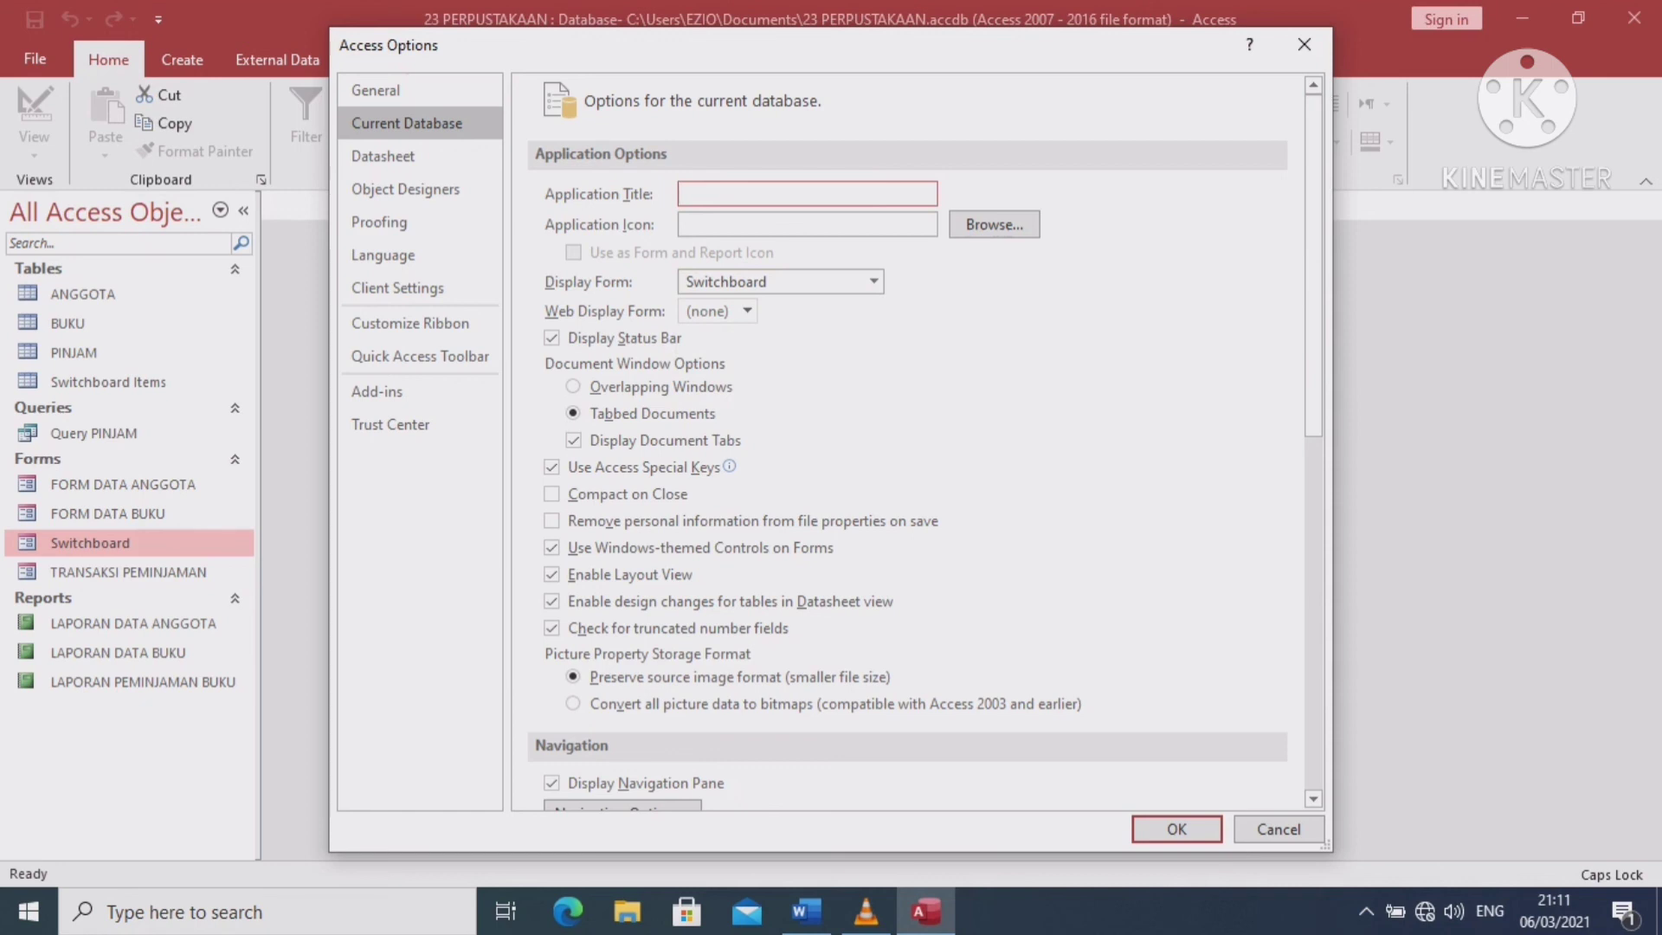
# Set the Application Title to 'APLIKASI PERPUSTAKAAN' and confirm the options
pyautogui.write('APLIKASI PERPUSTAKAA')
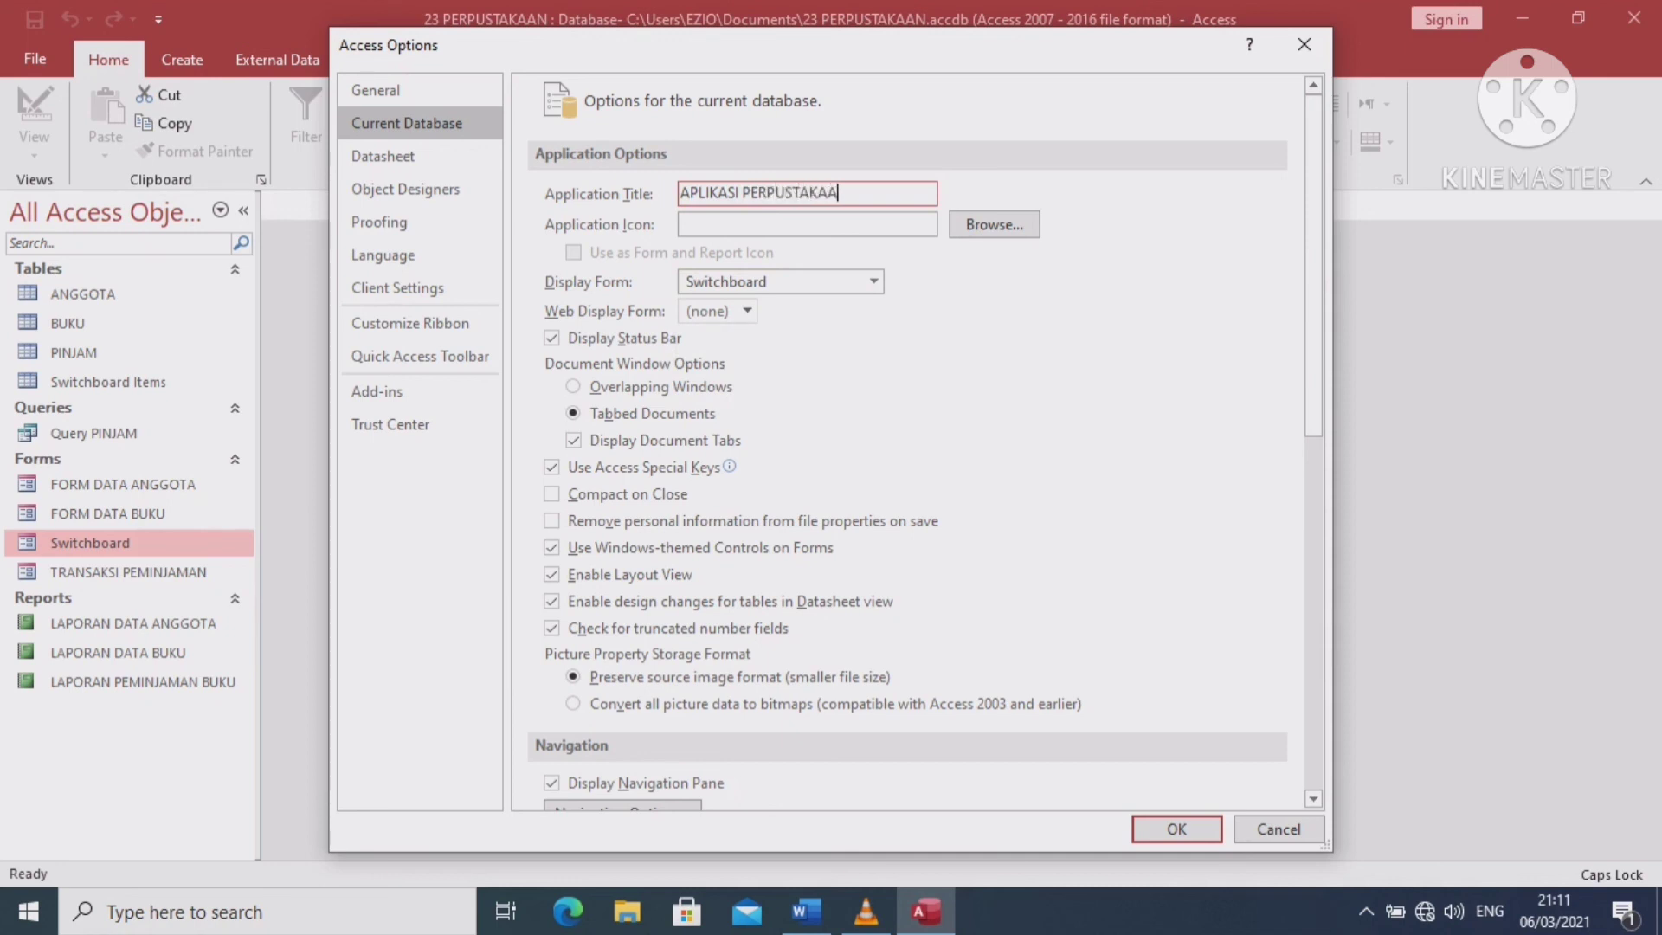
pyautogui.write('N')
pyautogui.scroll(-2, 909, 441)
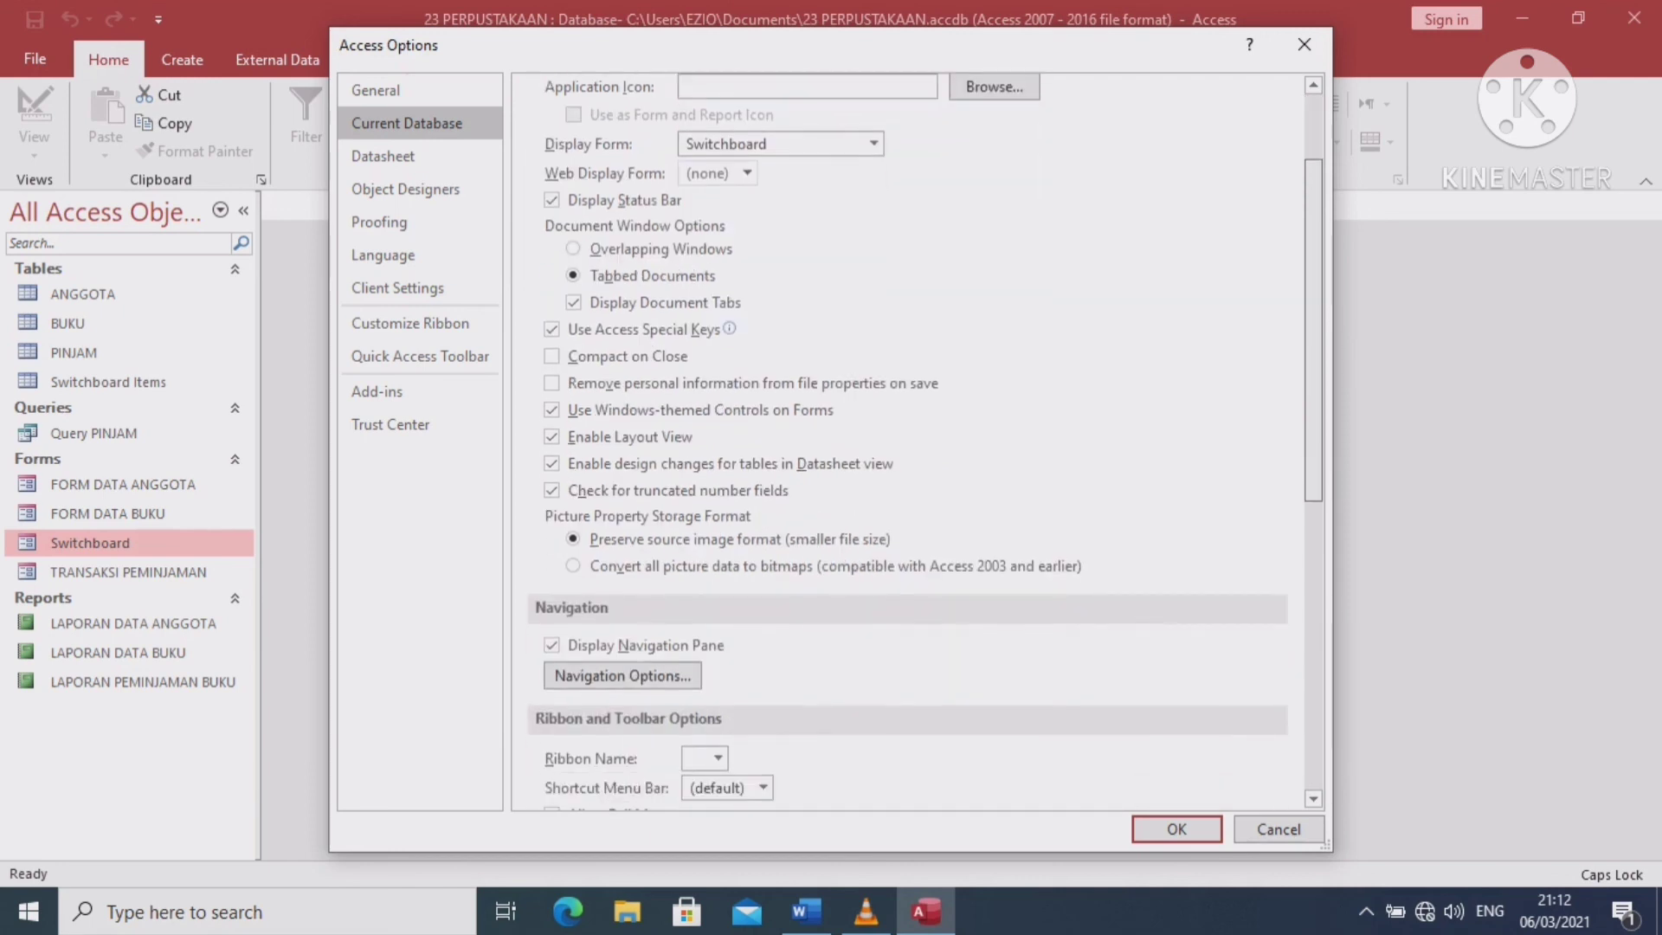
pyautogui.scroll(-4, 909, 441)
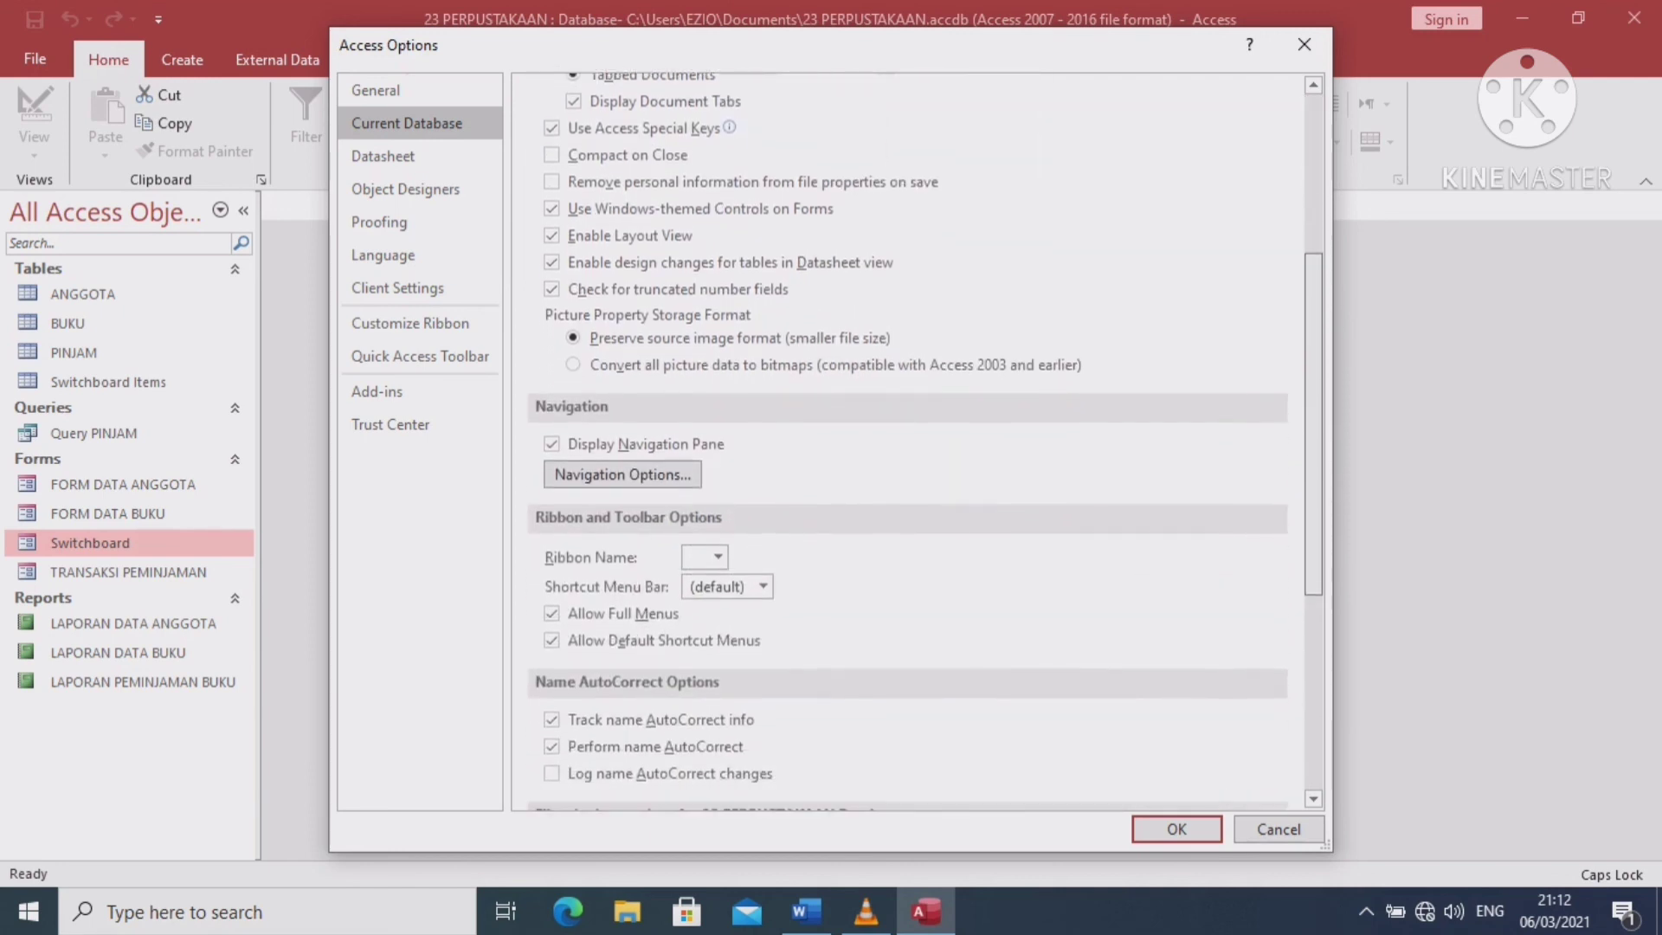
pyautogui.scroll(-2, 909, 441)
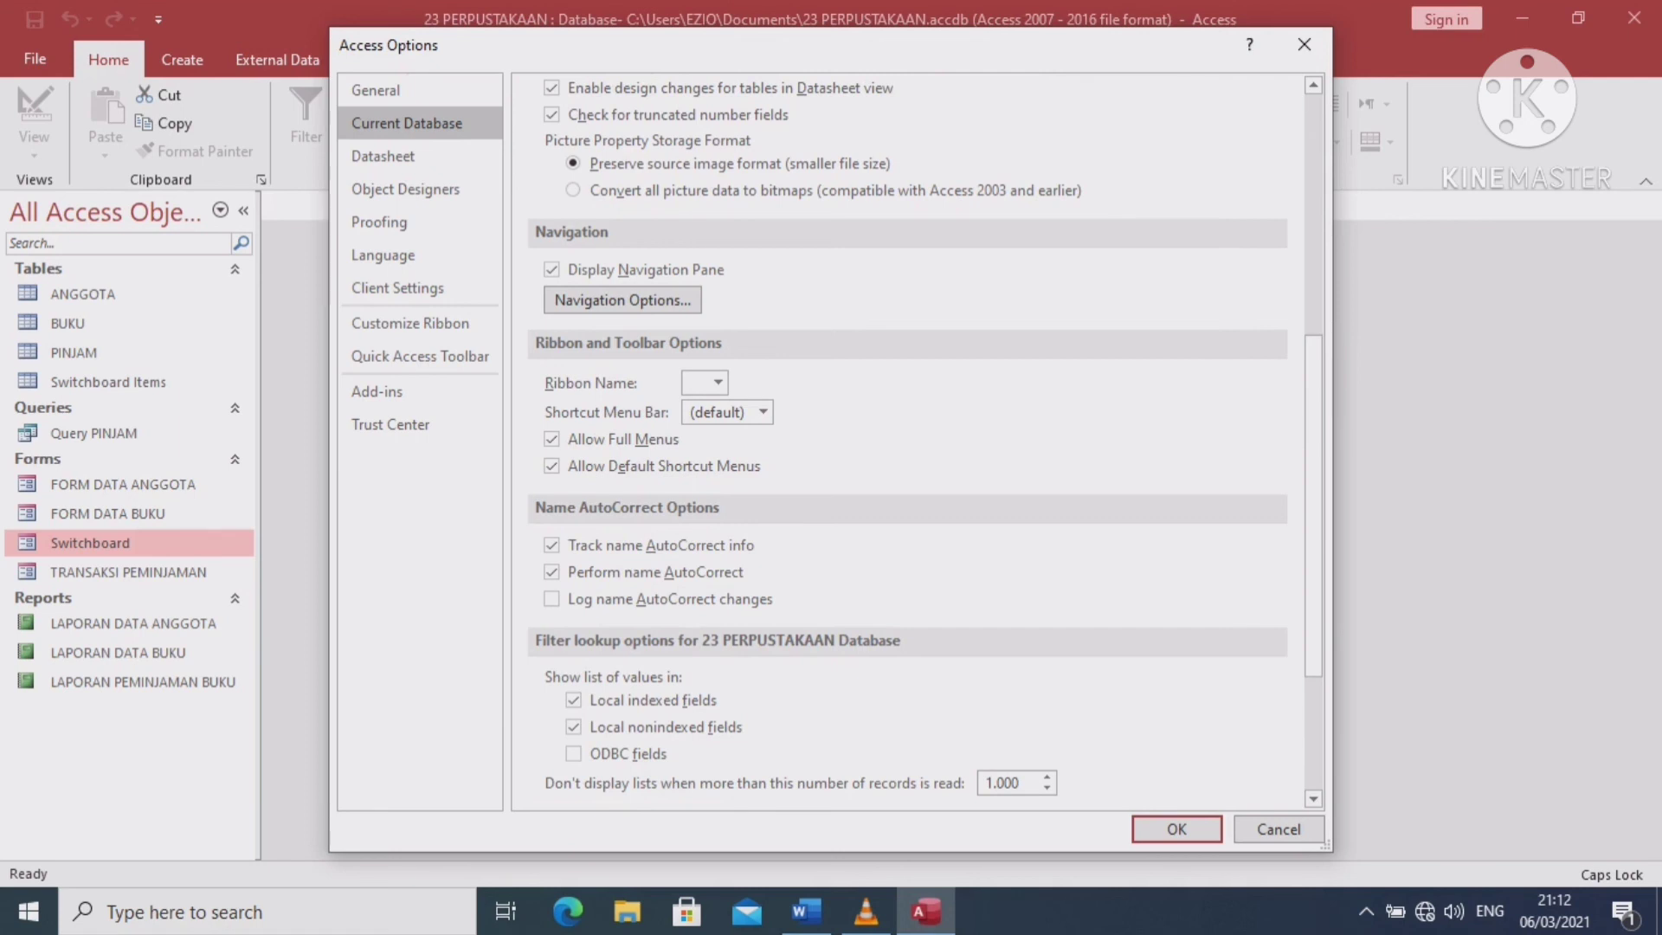
pyautogui.press('Return')
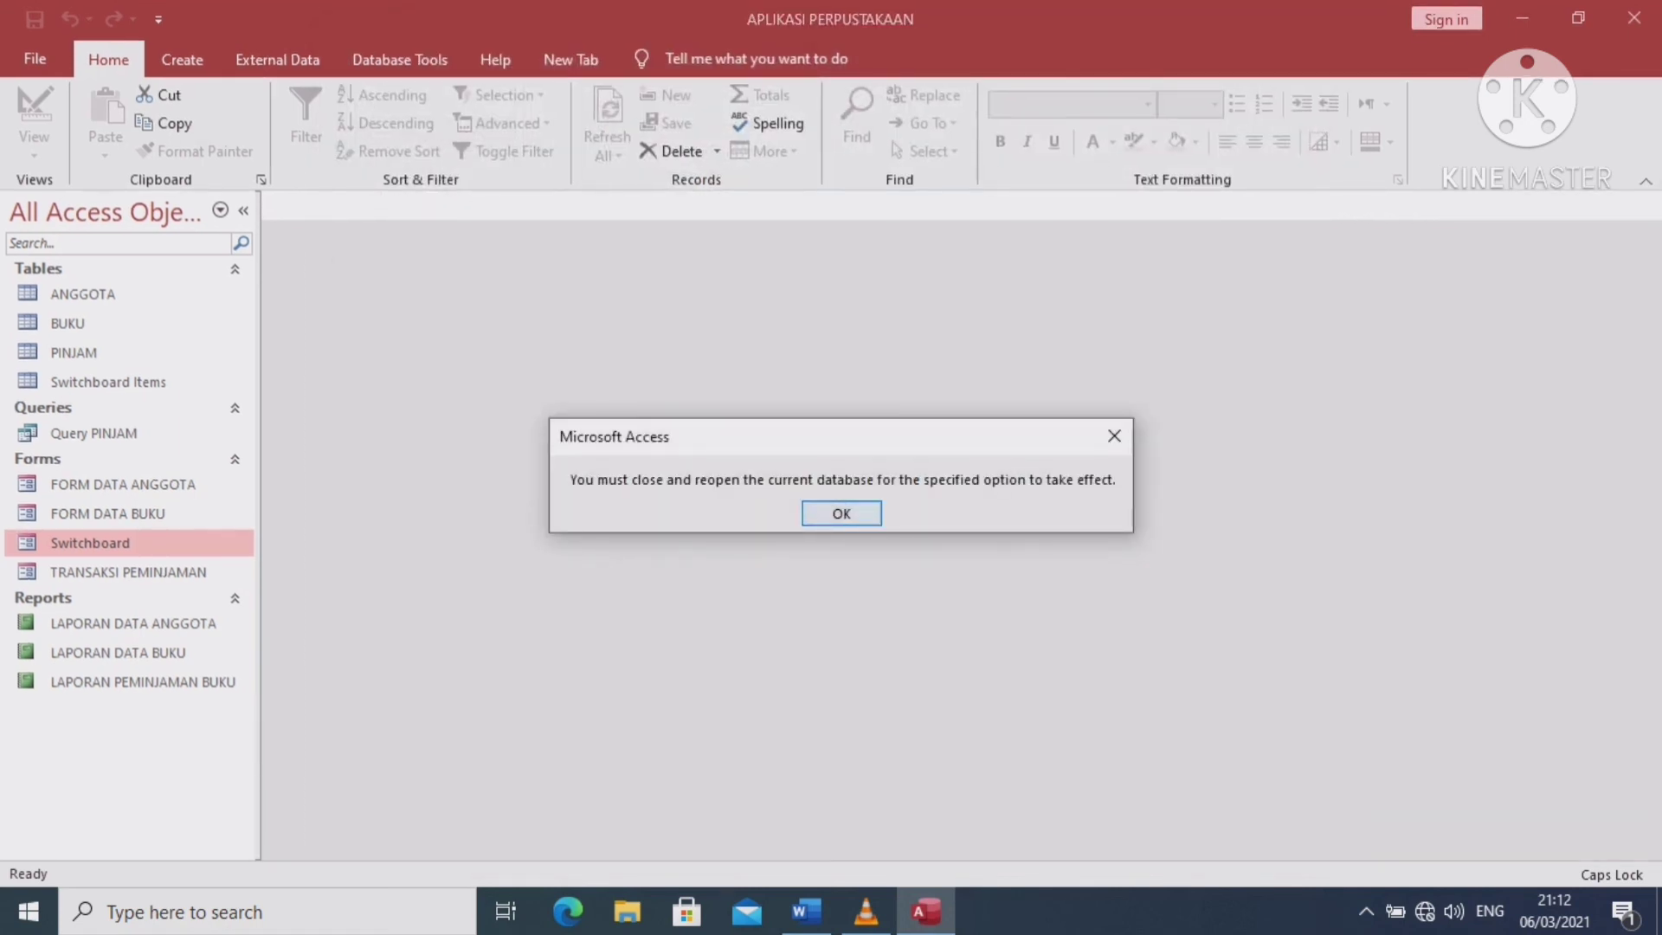
# Dismiss the reopen notice and reopen 23 PERPUSTAKAAN from the Recent list
pyautogui.press('Return')
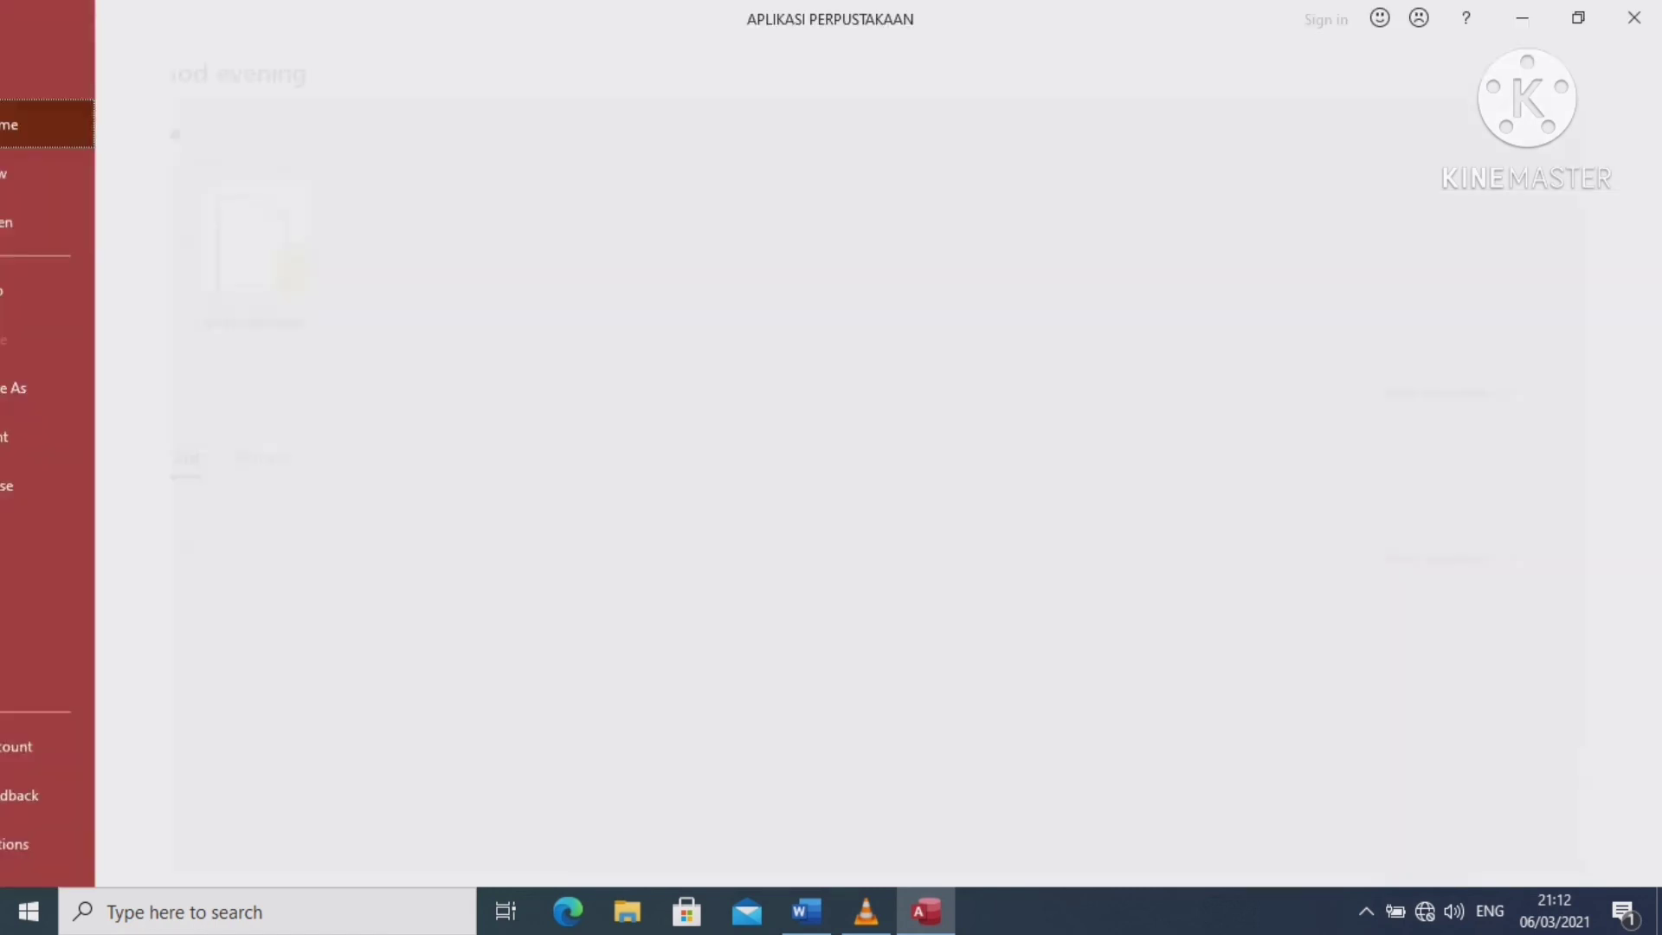
pyautogui.click(34, 58)
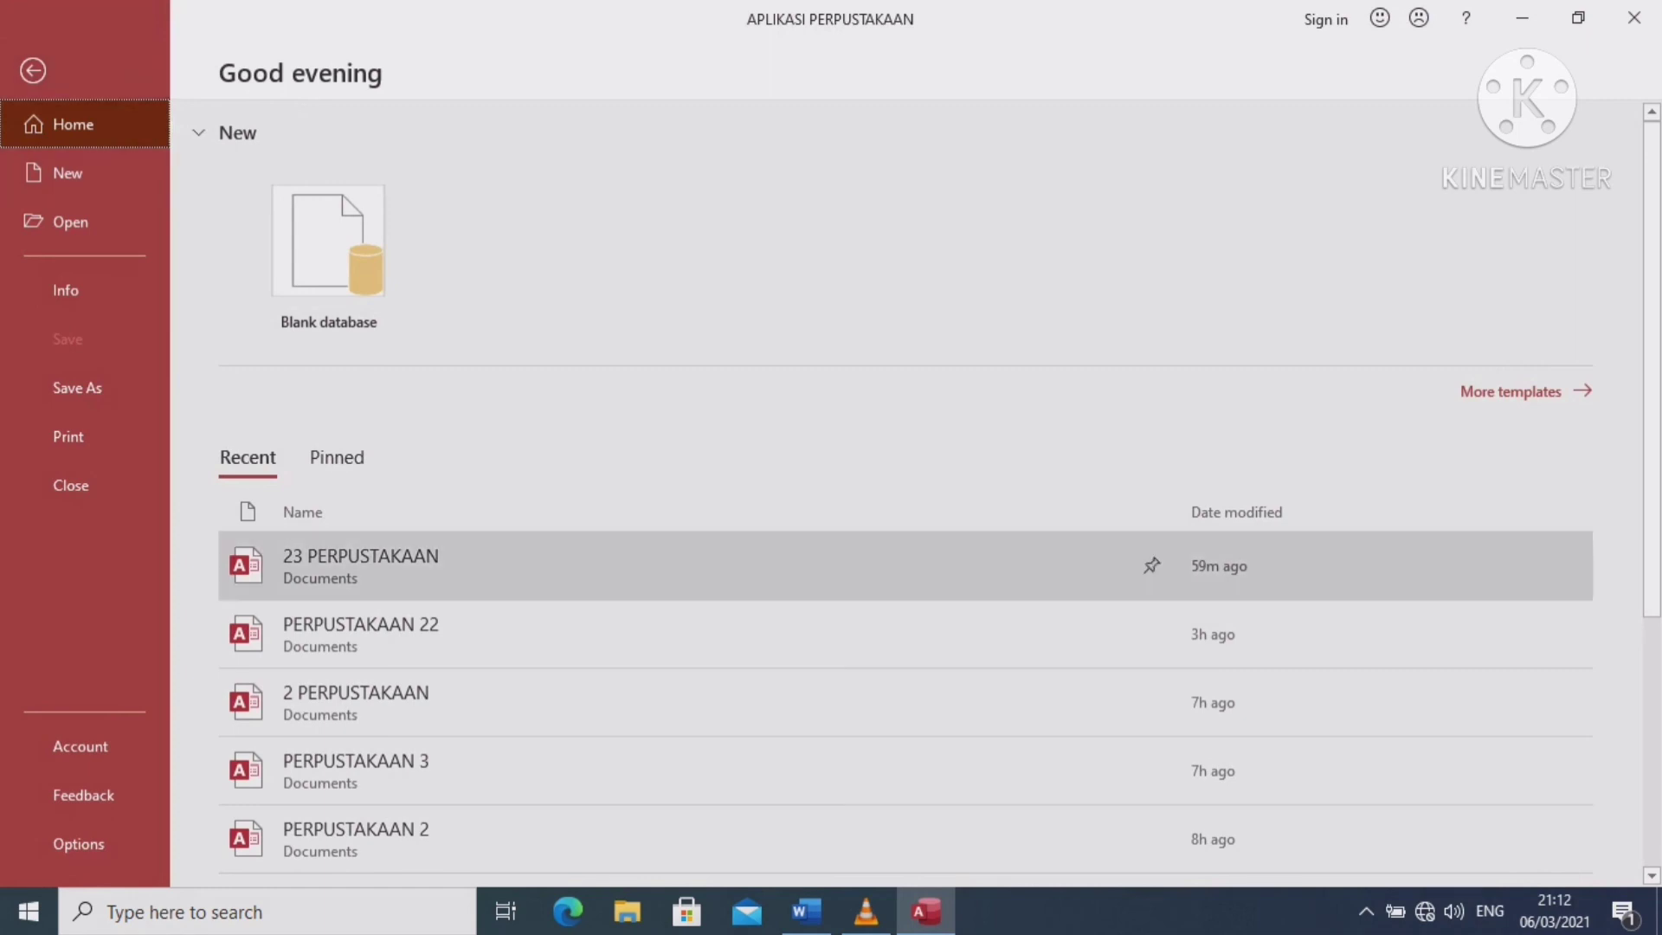
pyautogui.click(361, 567)
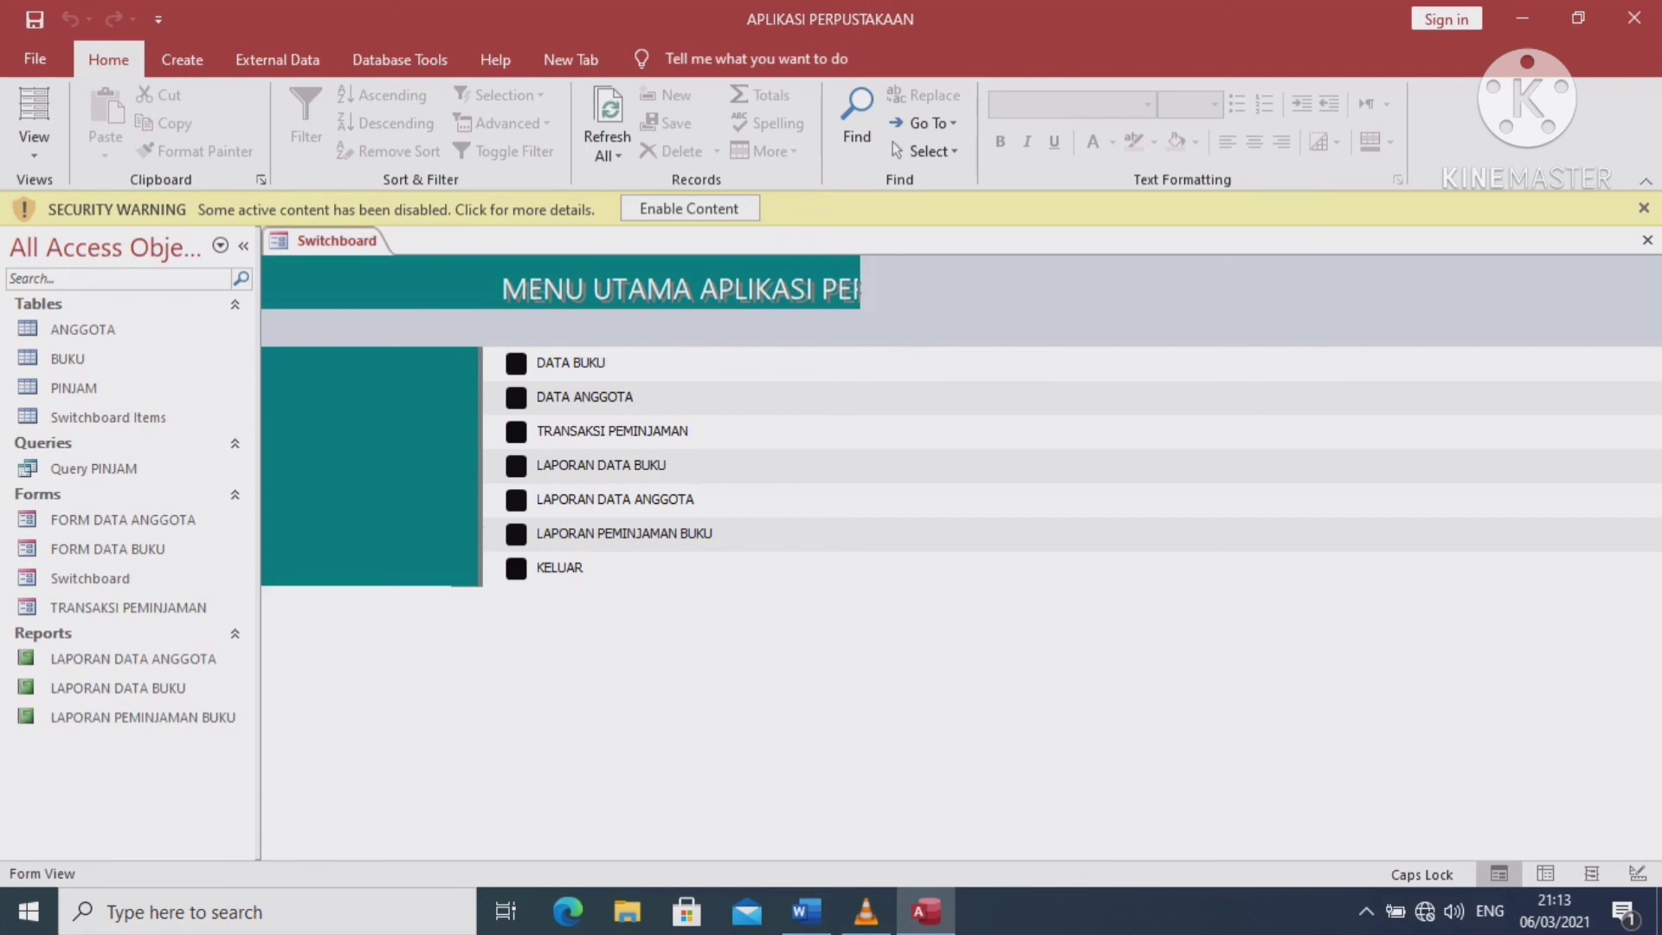
# Widen the Switchboard form's design area and preview it in Form View
pyautogui.click(33, 145)
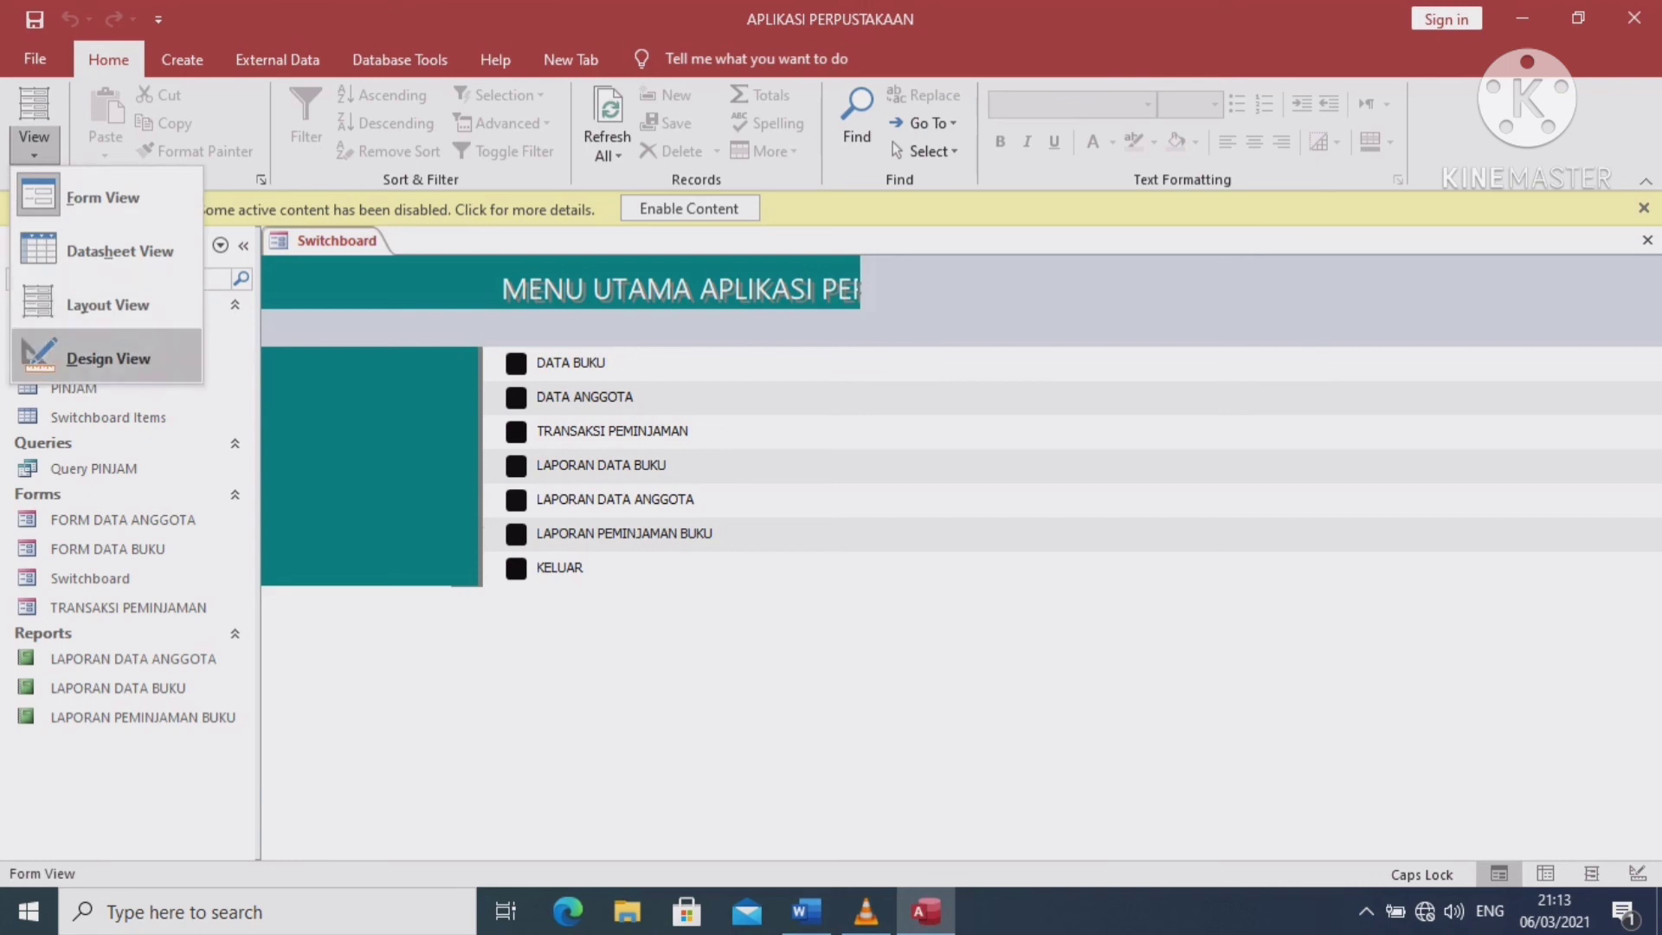
pyautogui.click(109, 357)
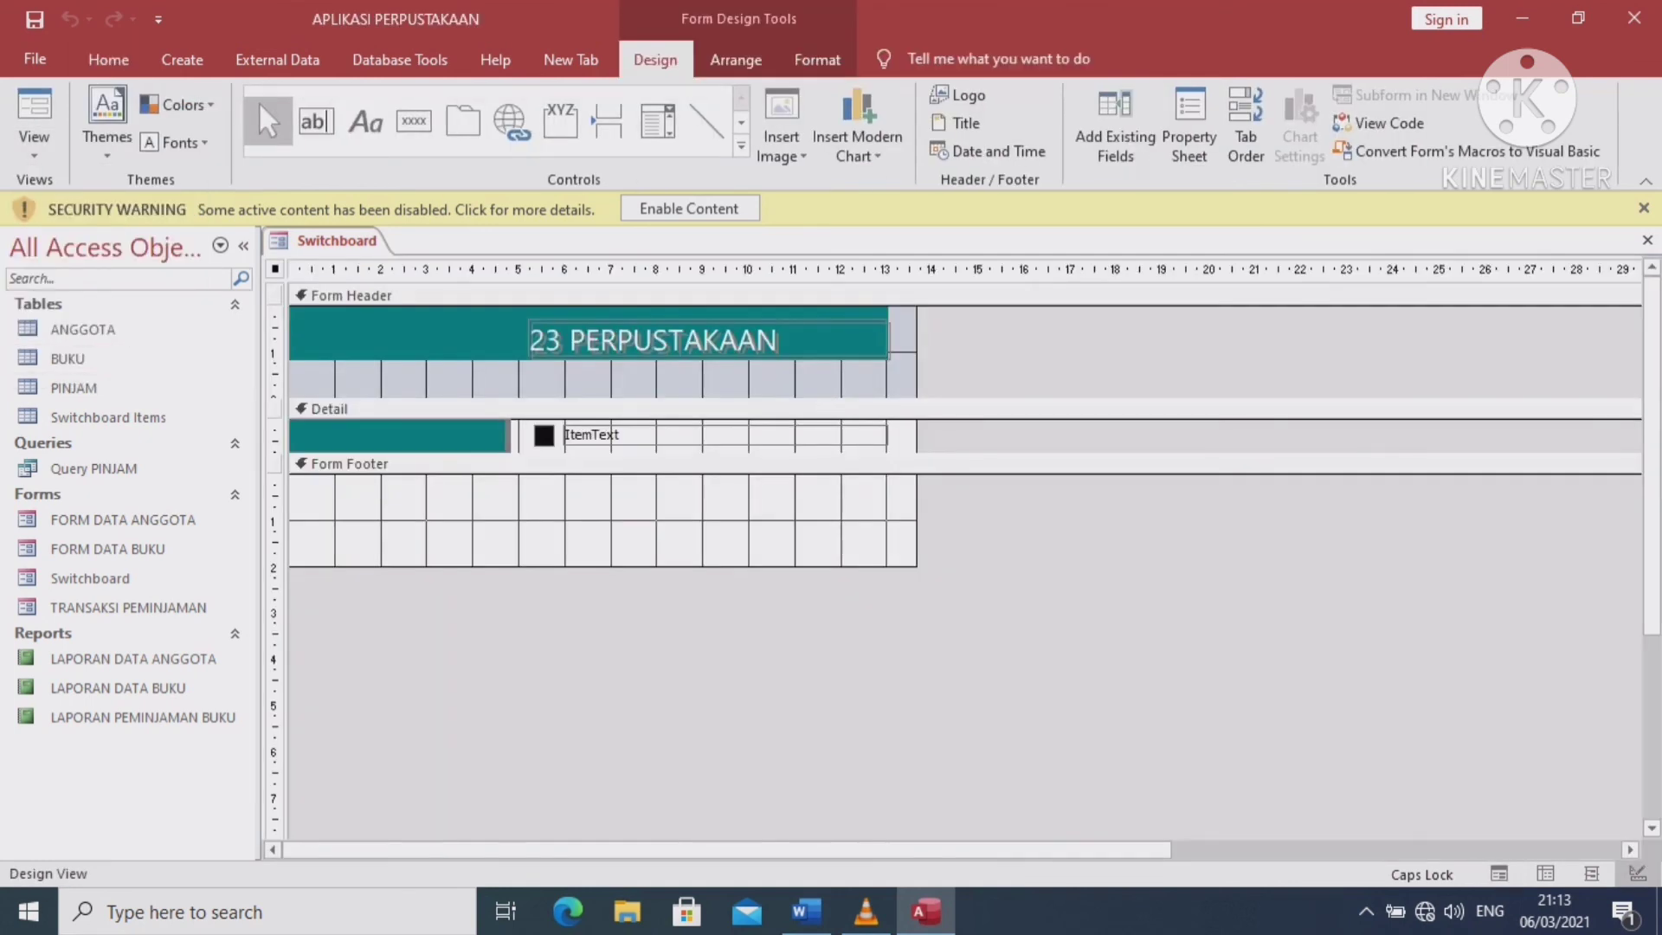
pyautogui.moveTo(917, 519); pyautogui.dragTo(1121, 519)
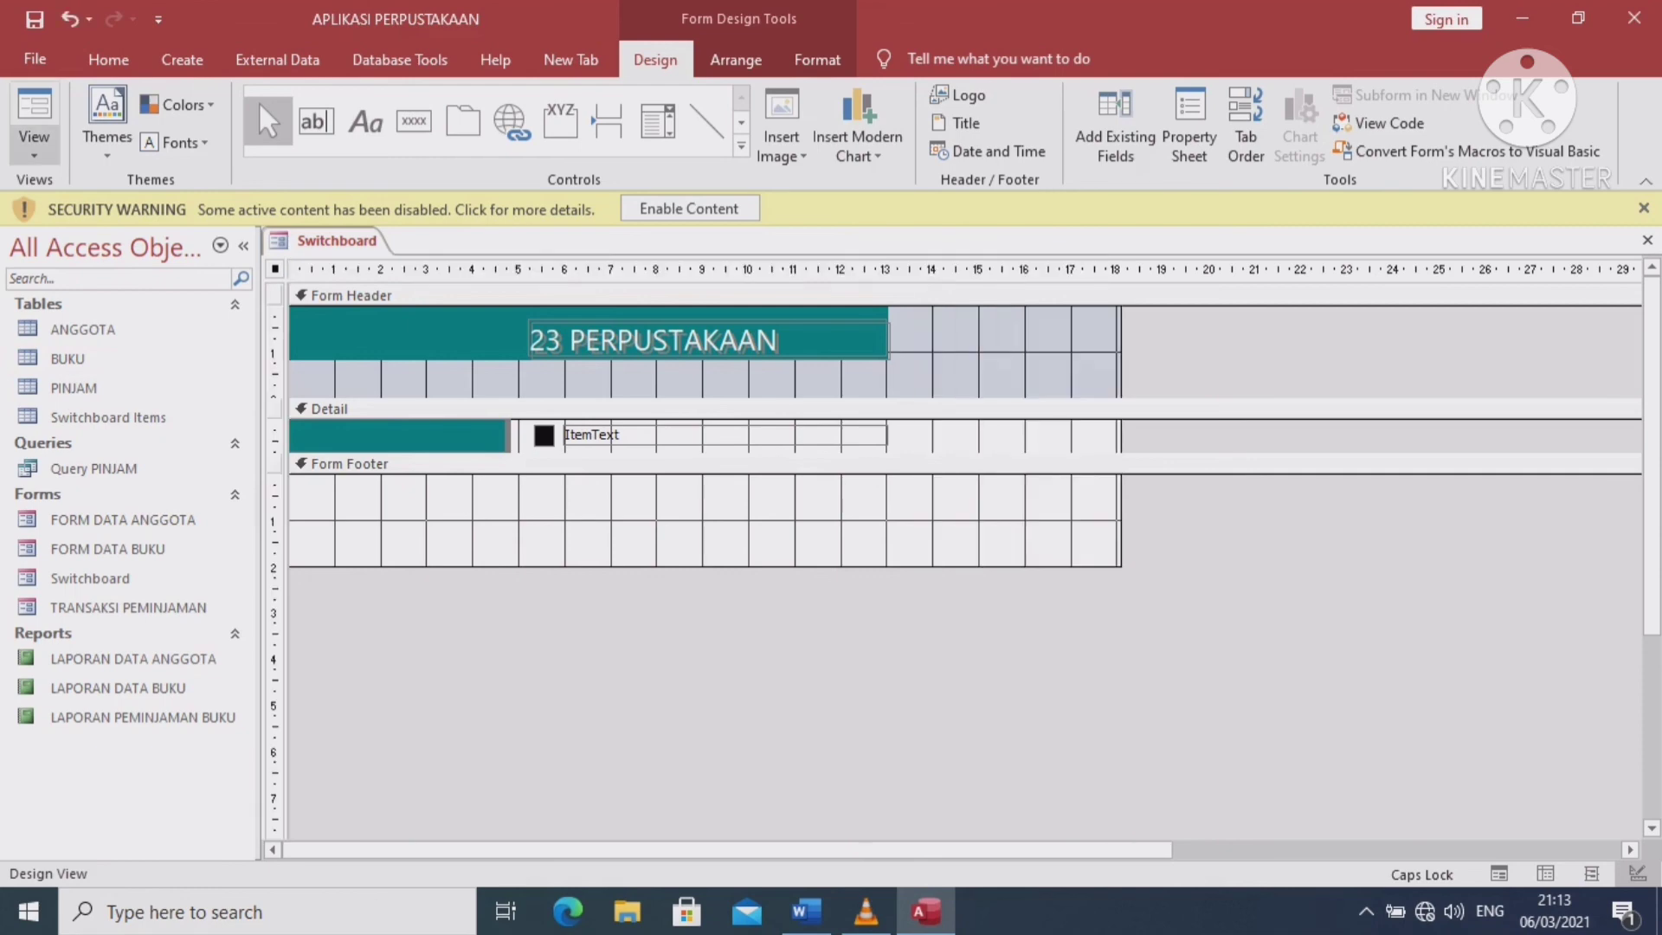
pyautogui.click(33, 117)
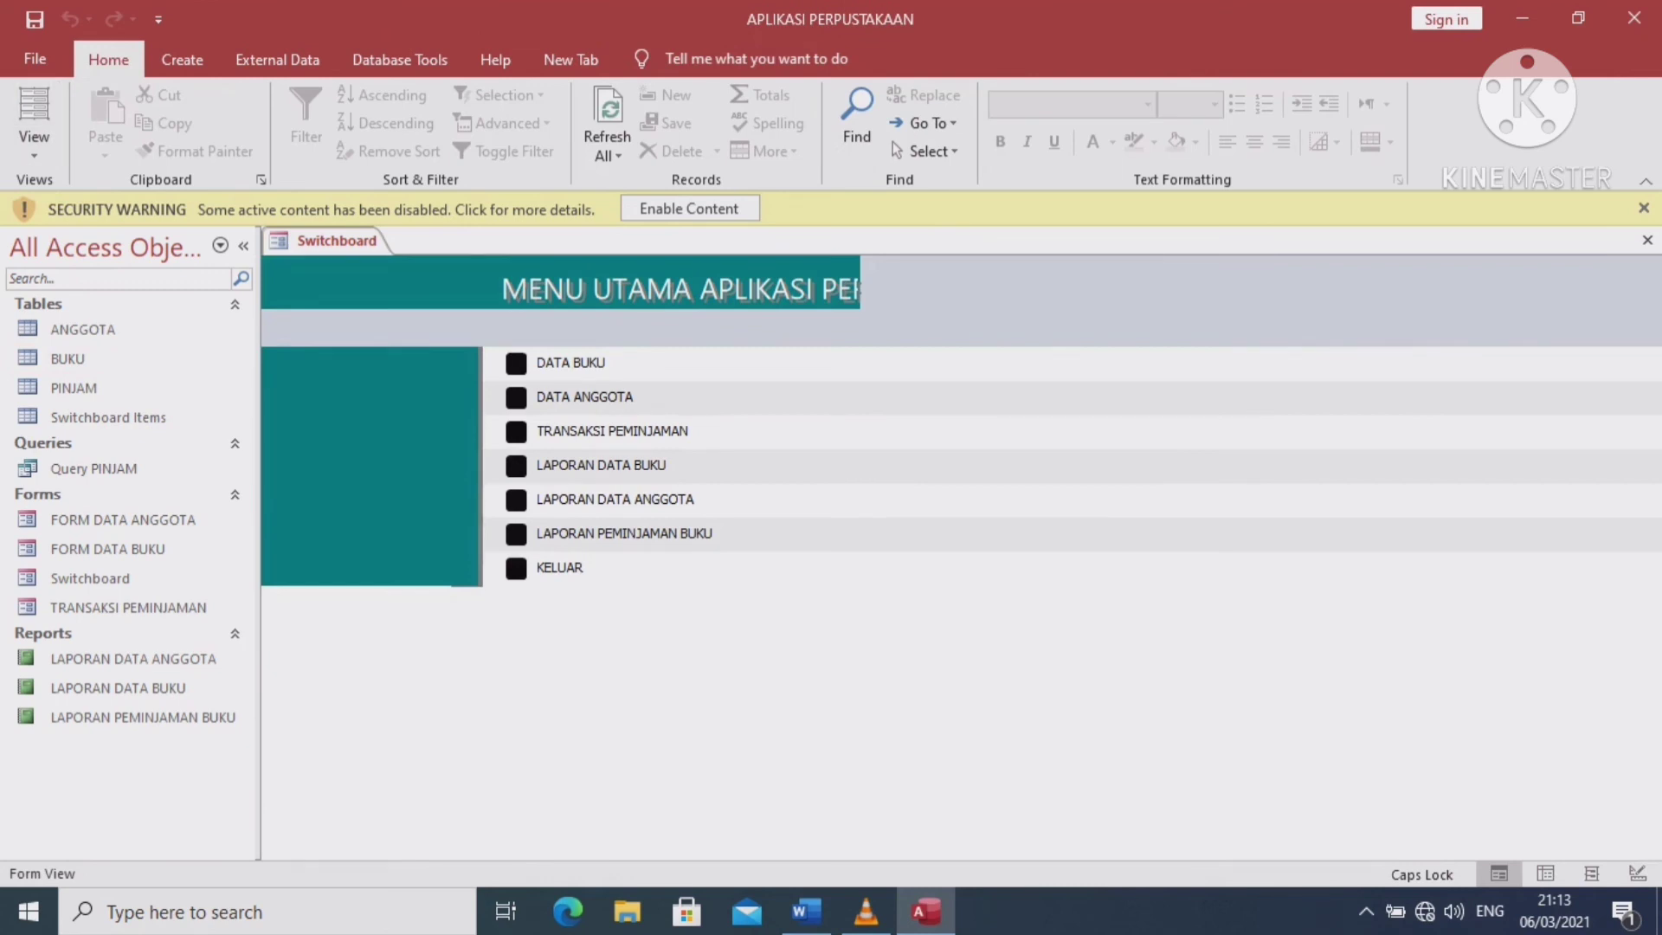
# Resize the 23 PERPUSTAKAAN title label to fit its text
pyautogui.click(33, 149)
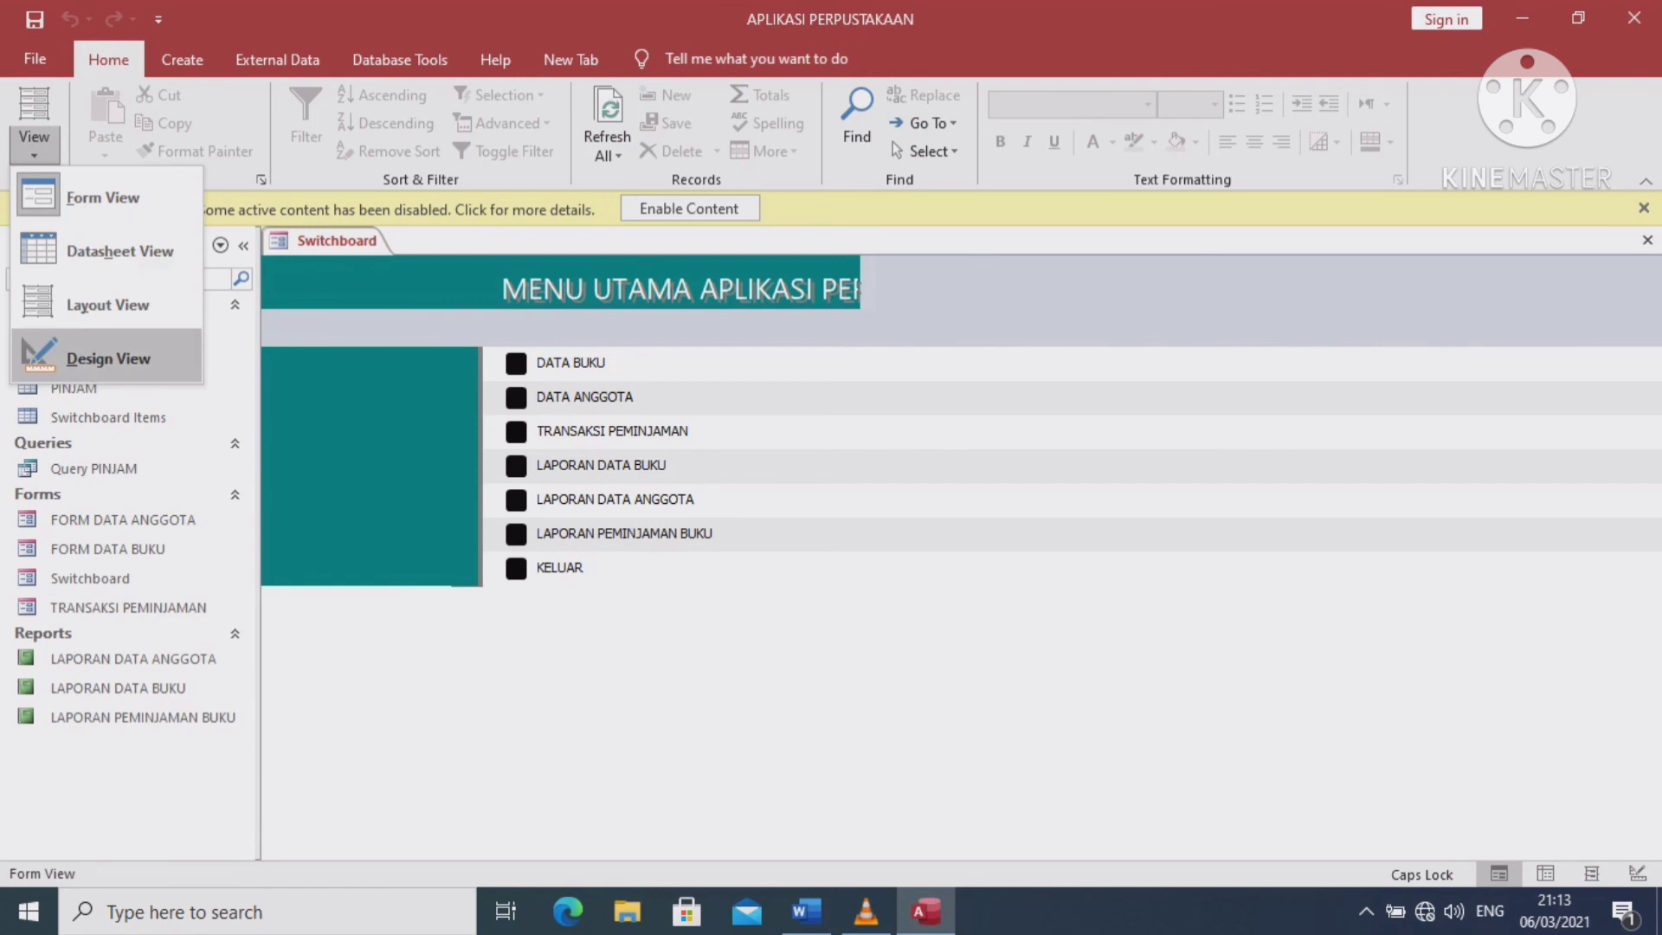
pyautogui.click(108, 358)
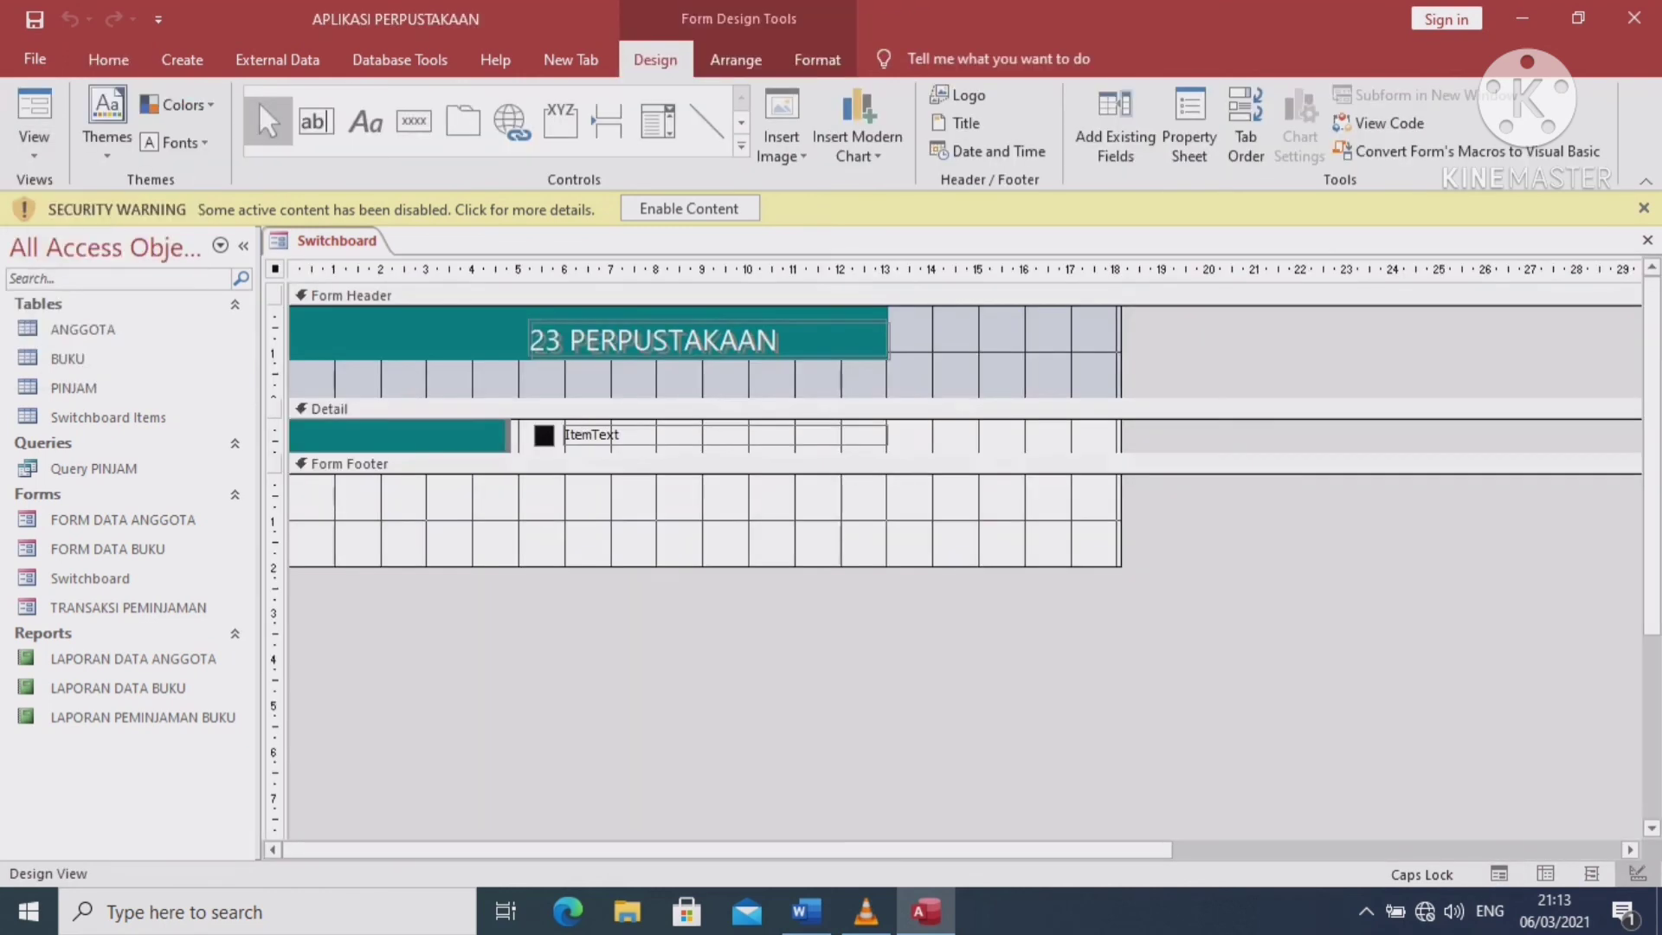
pyautogui.click(654, 340)
pyautogui.click(655, 341)
pyautogui.moveTo(886, 356); pyautogui.dragTo(763, 352)
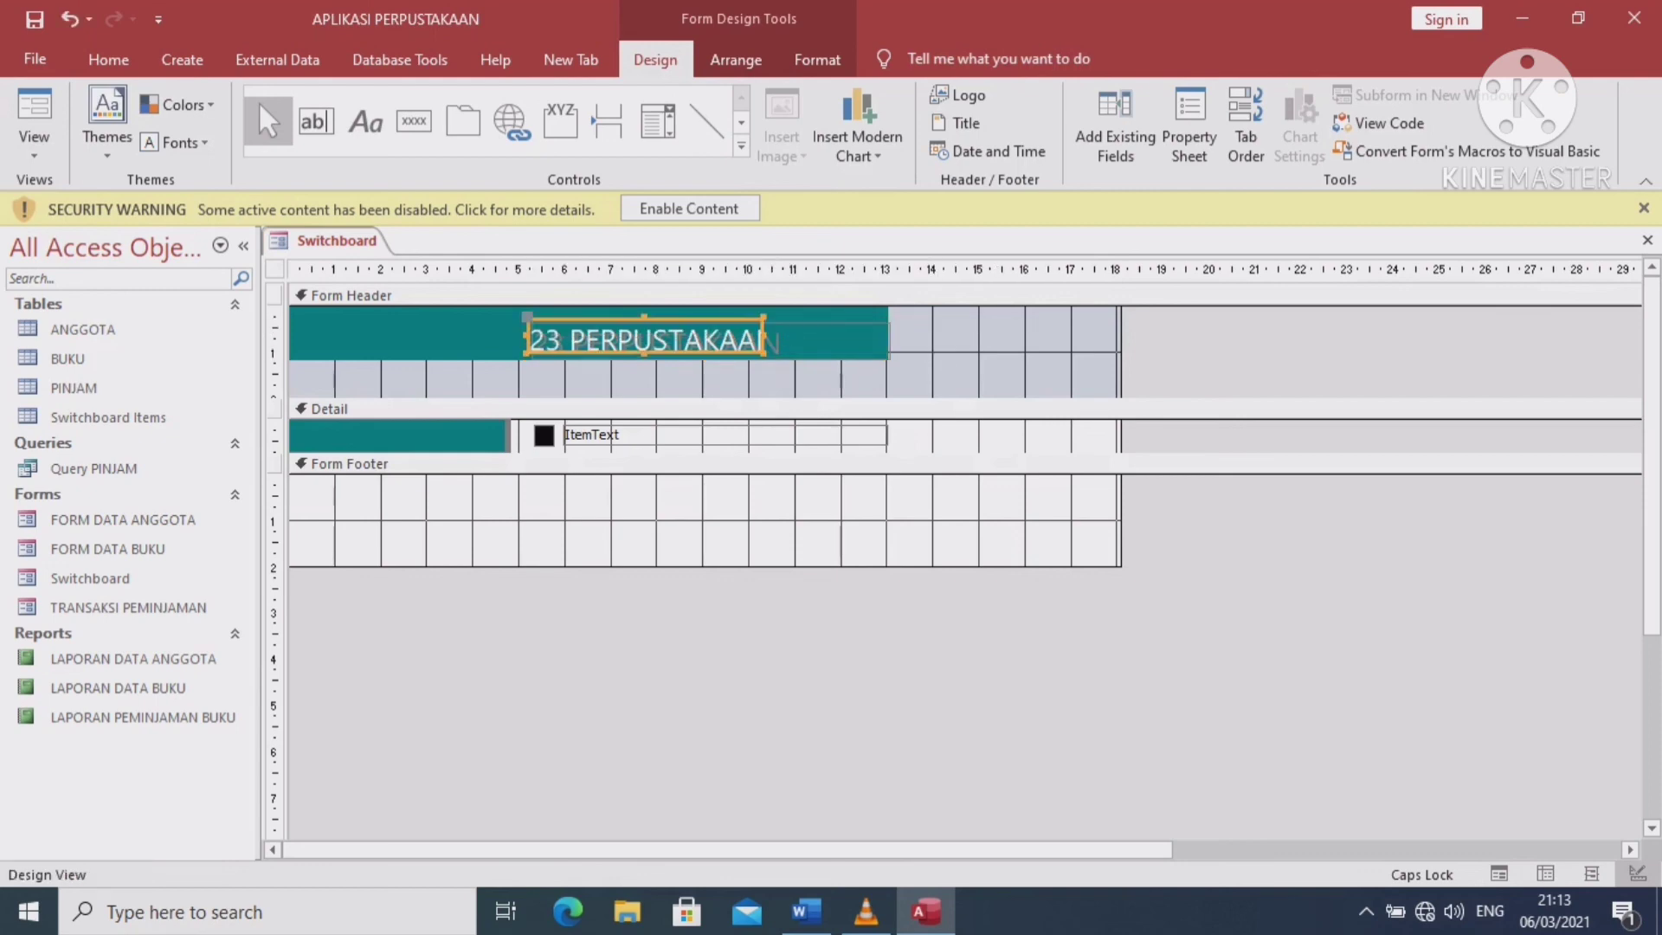
pyautogui.doubleClick(763, 353)
# Widen the teal header band on both sides and preview the switchboard
pyautogui.click(416, 334)
pyautogui.moveTo(416, 335); pyautogui.dragTo(434, 339)
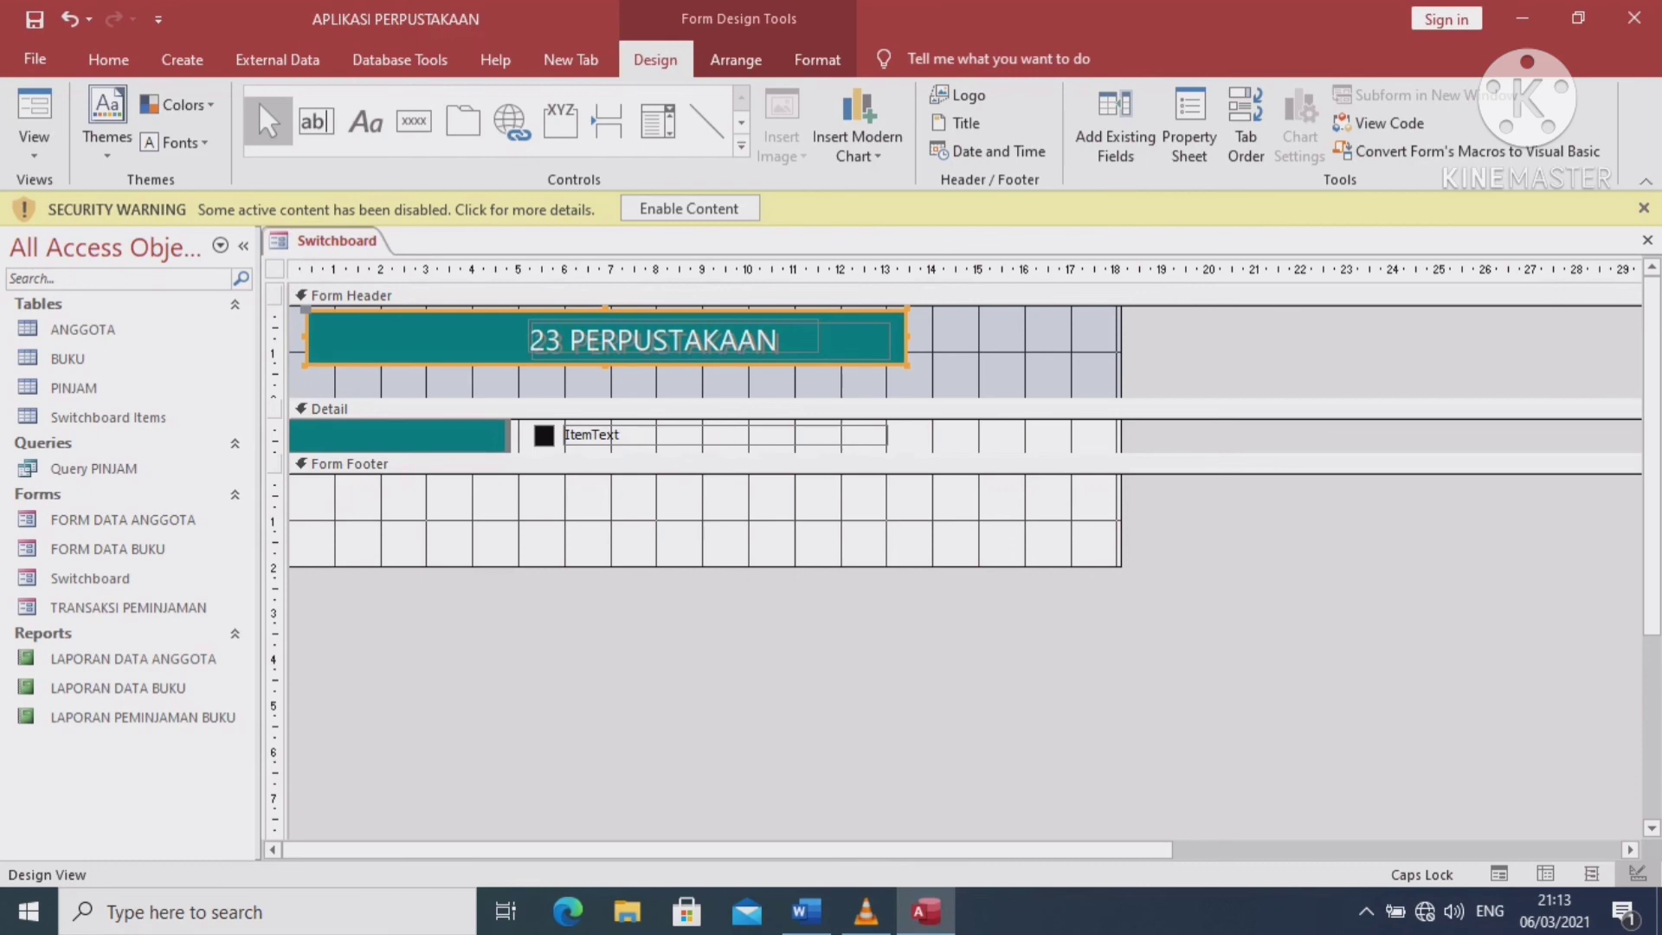
pyautogui.hotkey('shift', 'Right')
pyautogui.hotkey('shift', 'Right')
pyautogui.hotkey('shift', 'Right')
pyautogui.hotkey('shift', 'Right')
pyautogui.hotkey('shift', 'Right')
pyautogui.hotkey('shift', 'Right')
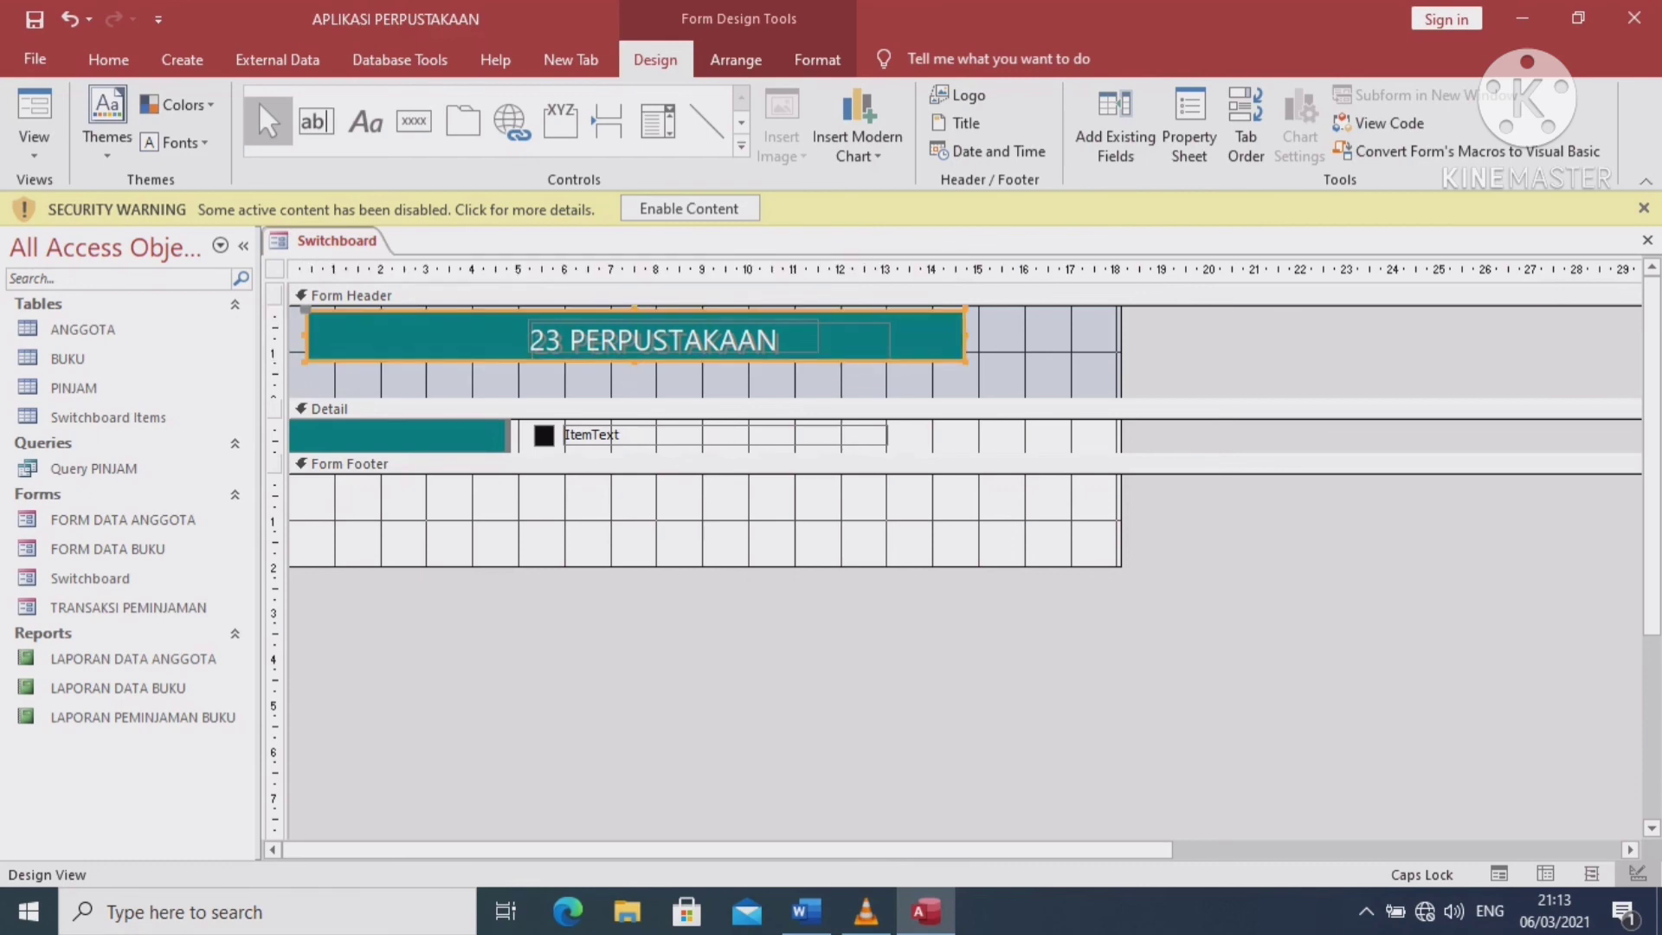
pyautogui.moveTo(966, 336); pyautogui.dragTo(1015, 335)
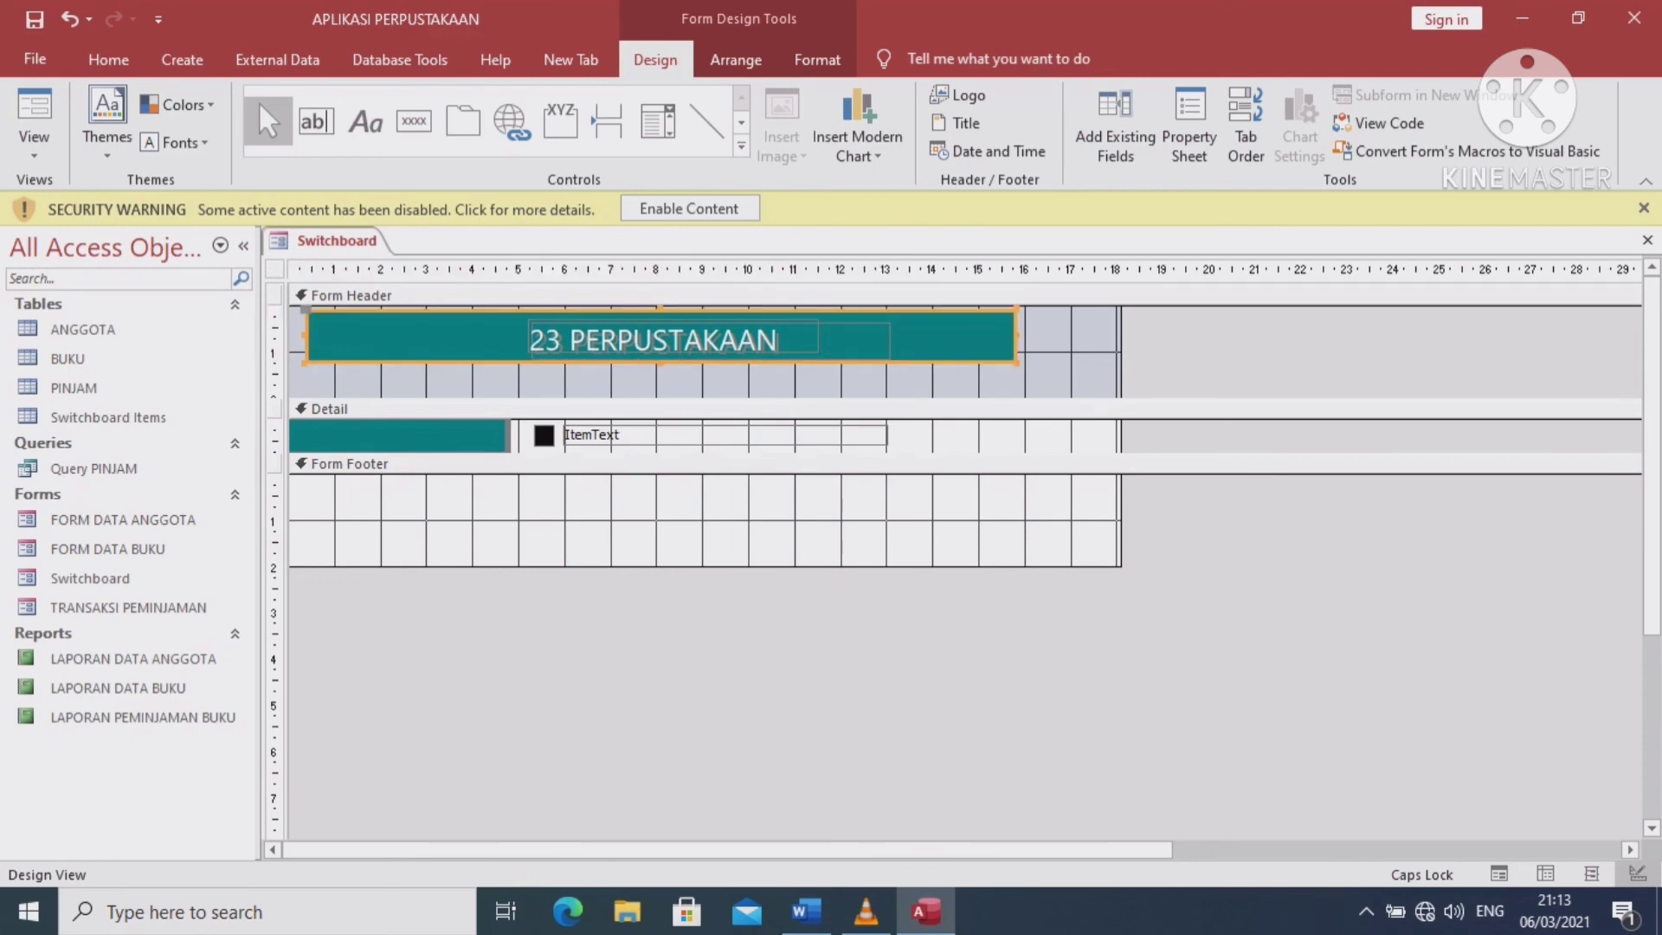
pyautogui.moveTo(305, 335); pyautogui.dragTo(291, 336)
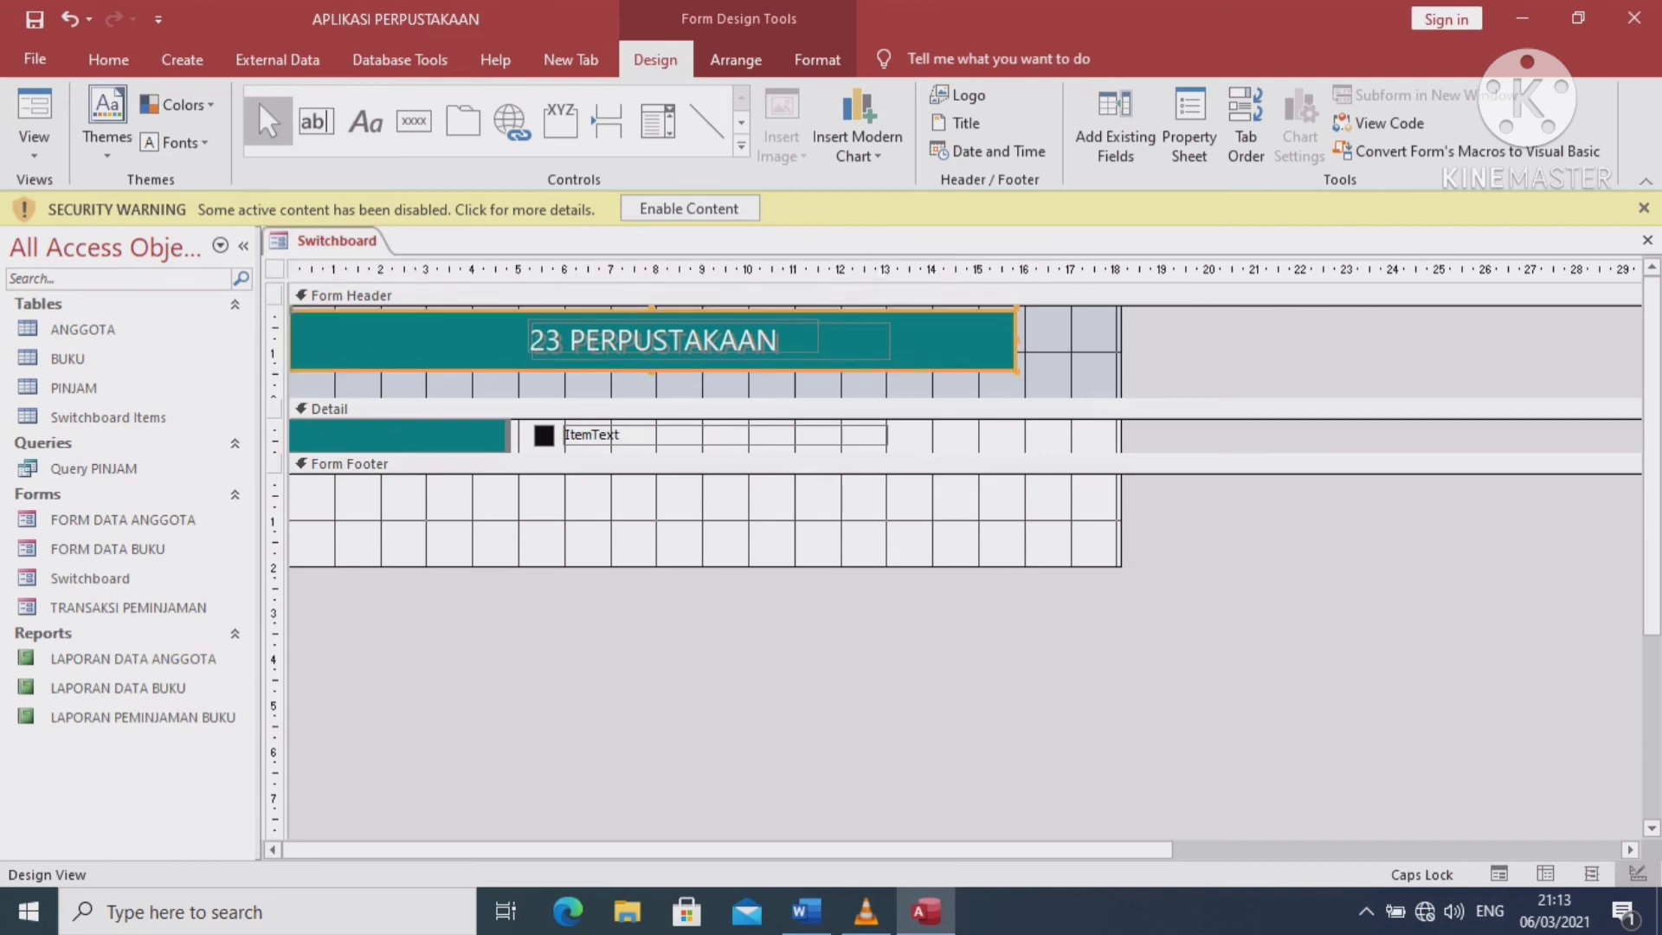
pyautogui.click(33, 117)
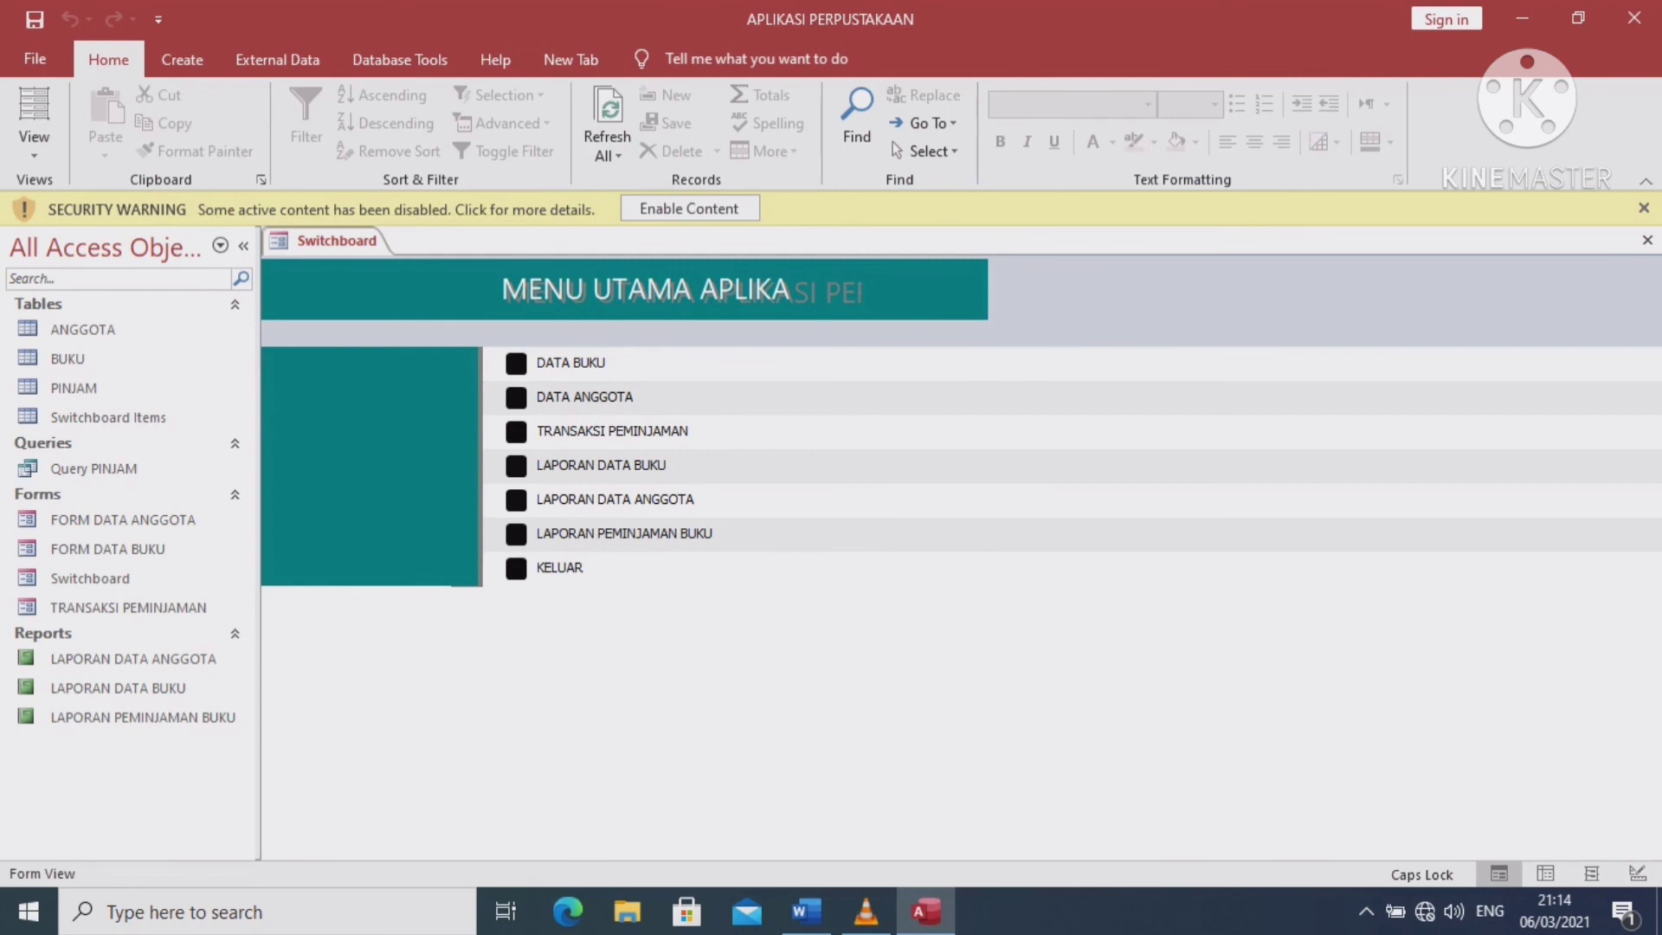
# Stretch the teal header band to the form's right edge
pyautogui.click(34, 154)
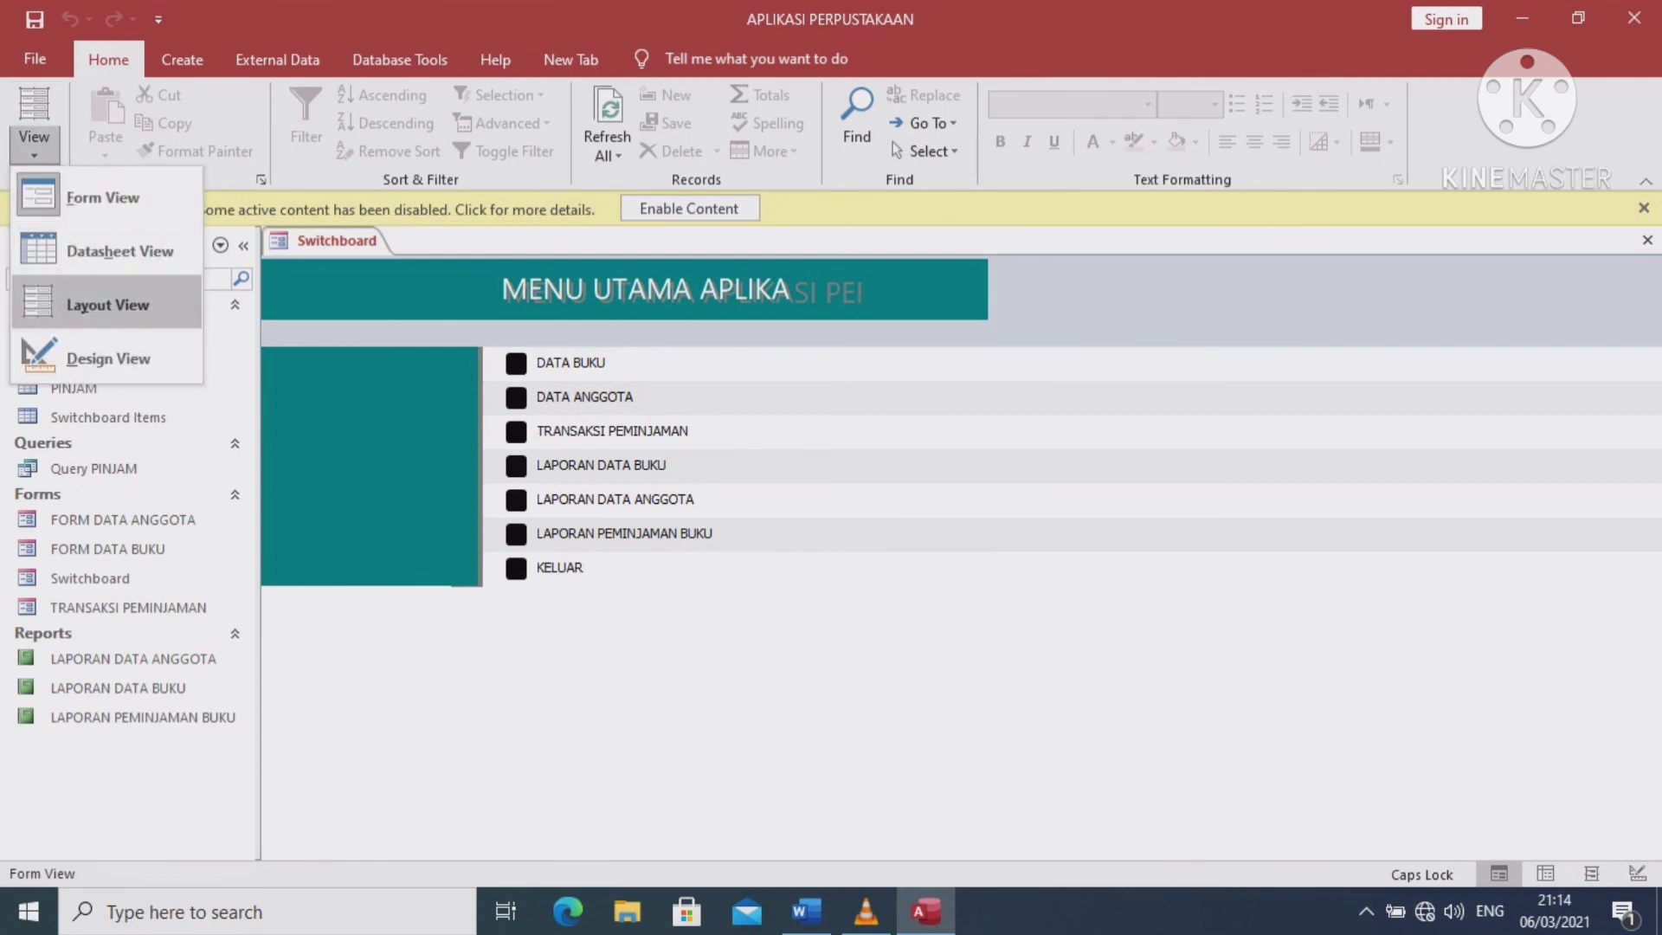
pyautogui.click(95, 356)
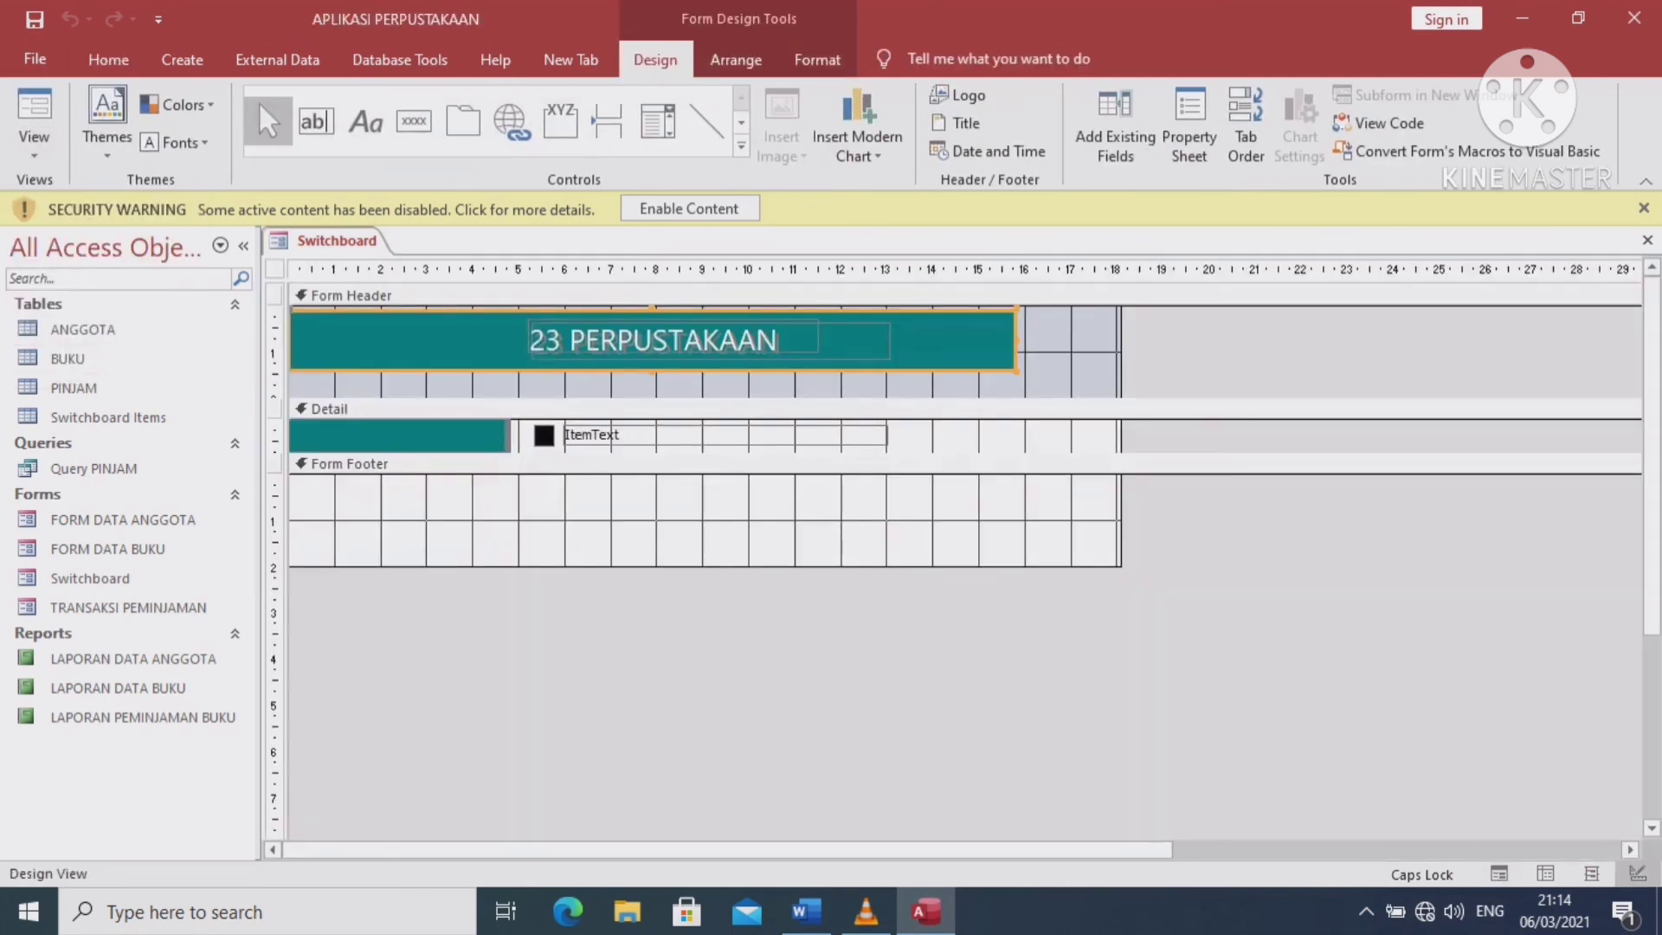
pyautogui.moveTo(1016, 371); pyautogui.dragTo(1122, 374)
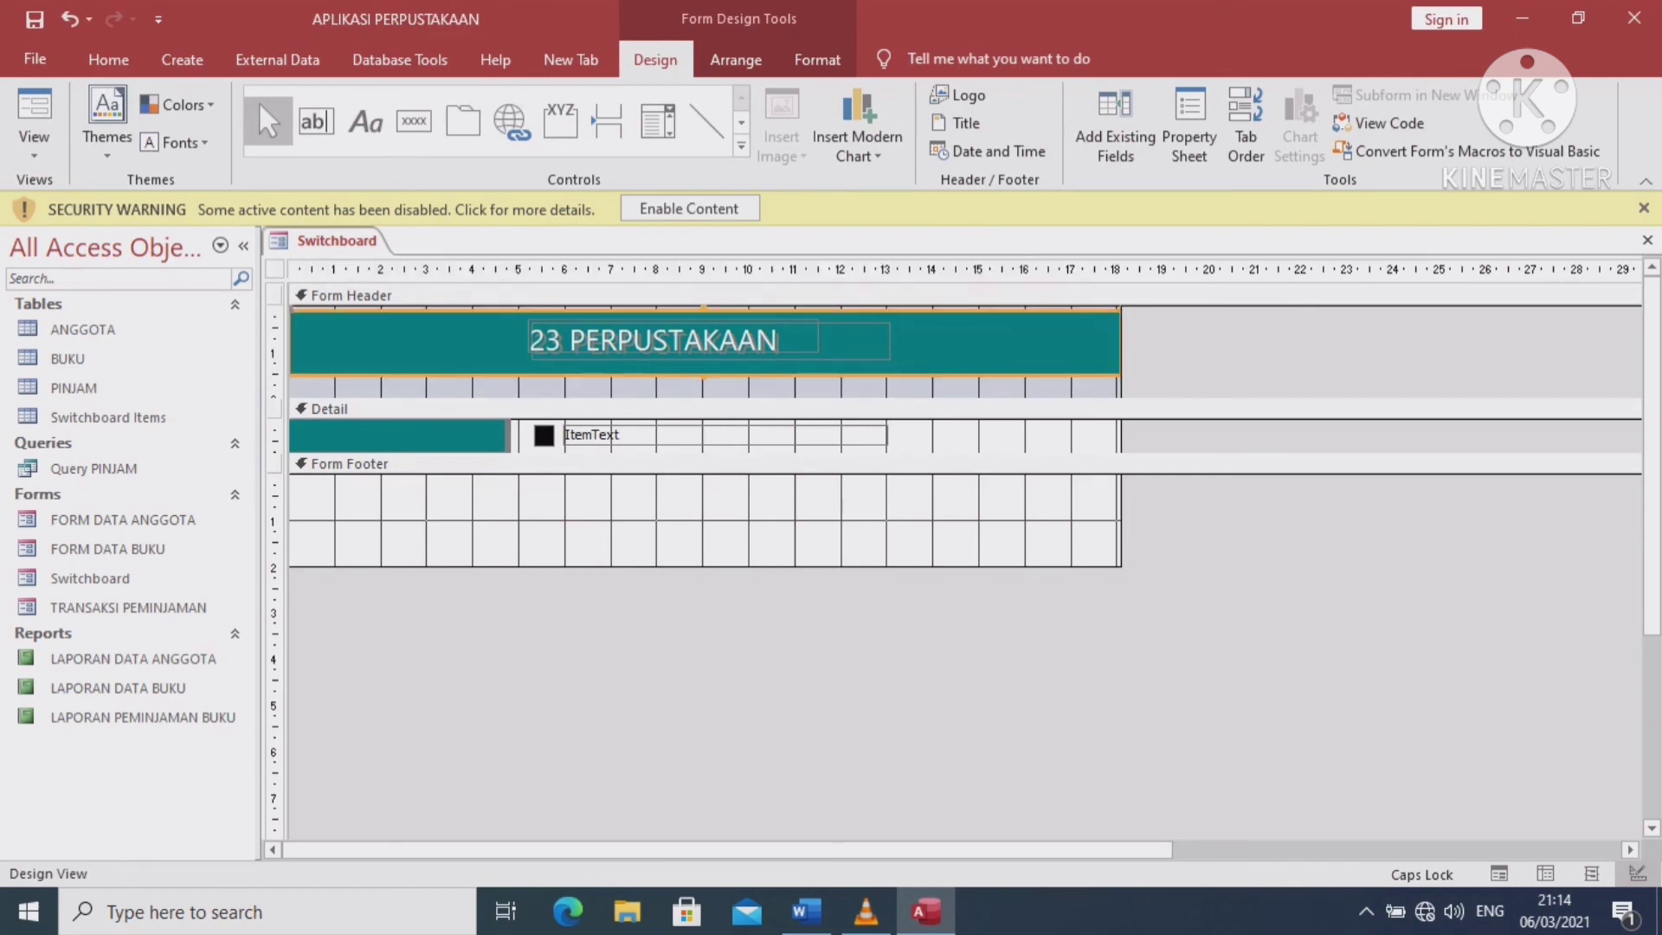
pyautogui.click(1039, 409)
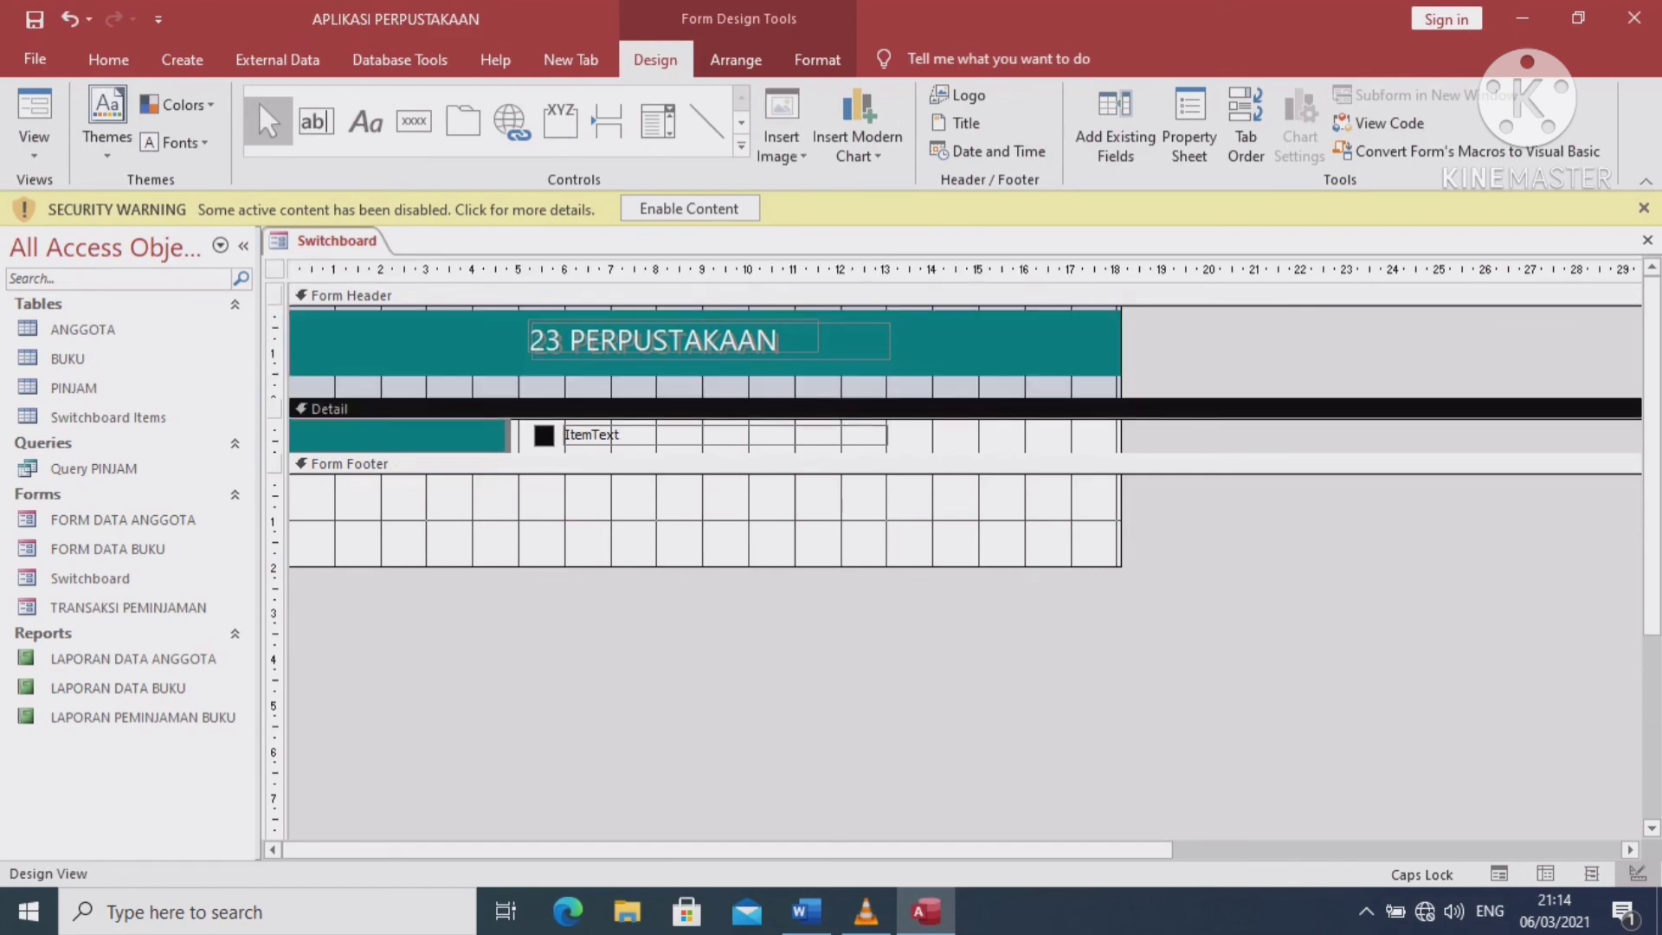
# Widen the title label leftward and rightward, then check the switchboard in Form View
pyautogui.click(658, 339)
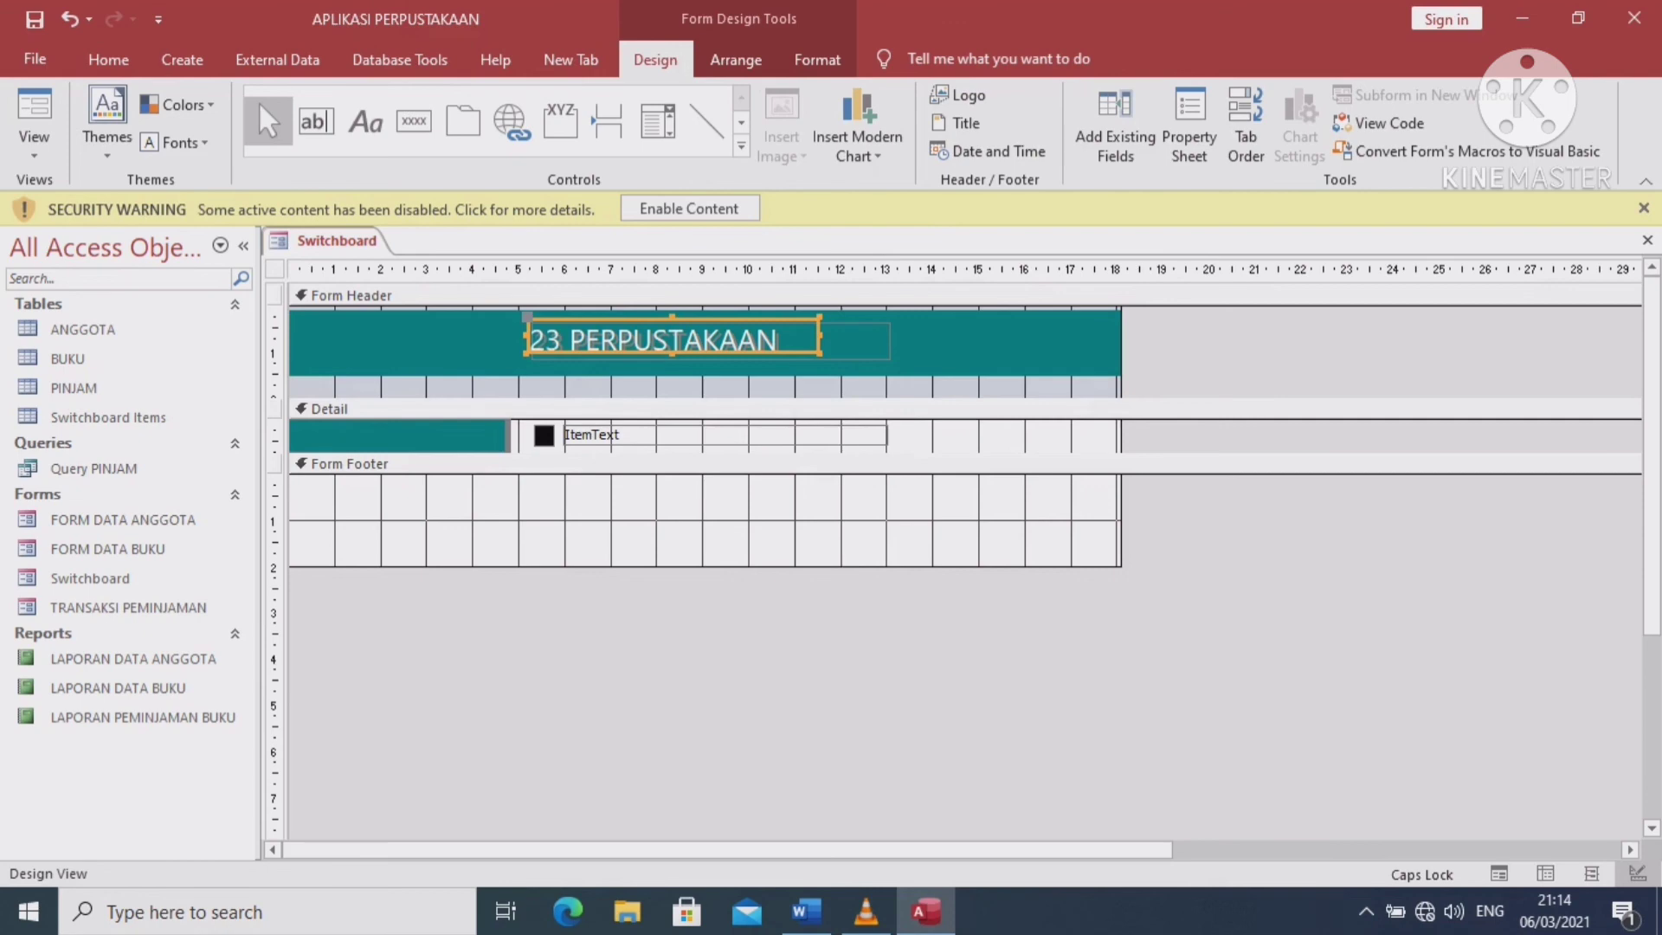
pyautogui.moveTo(526, 353); pyautogui.dragTo(355, 358)
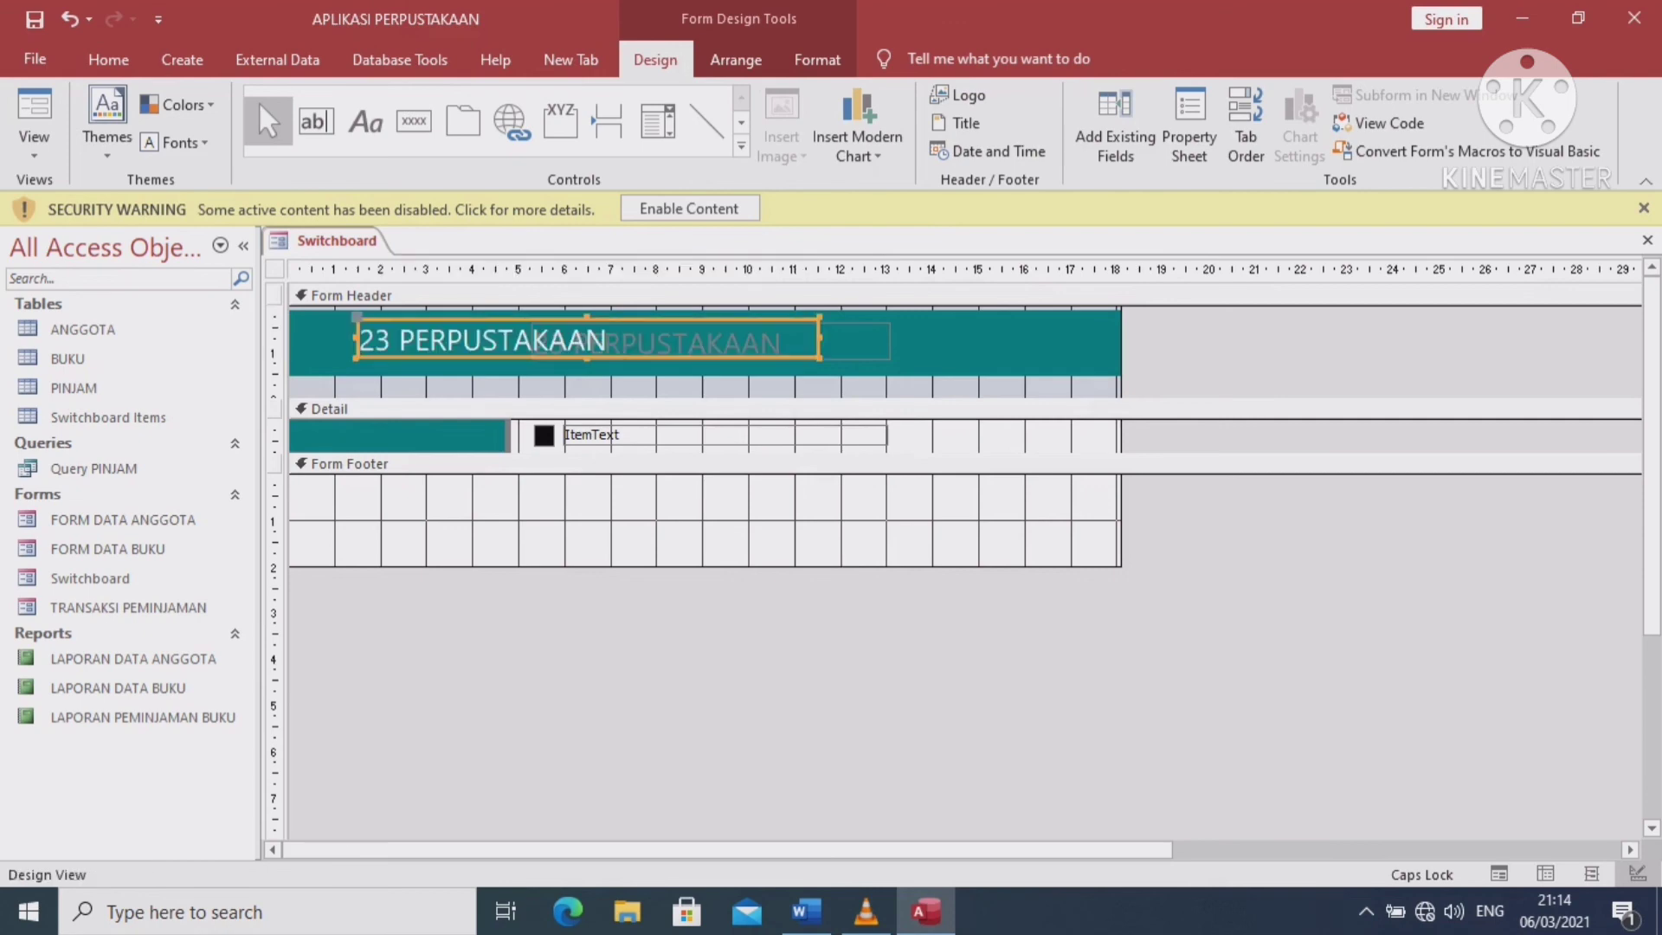
pyautogui.moveTo(818, 357); pyautogui.dragTo(1063, 362)
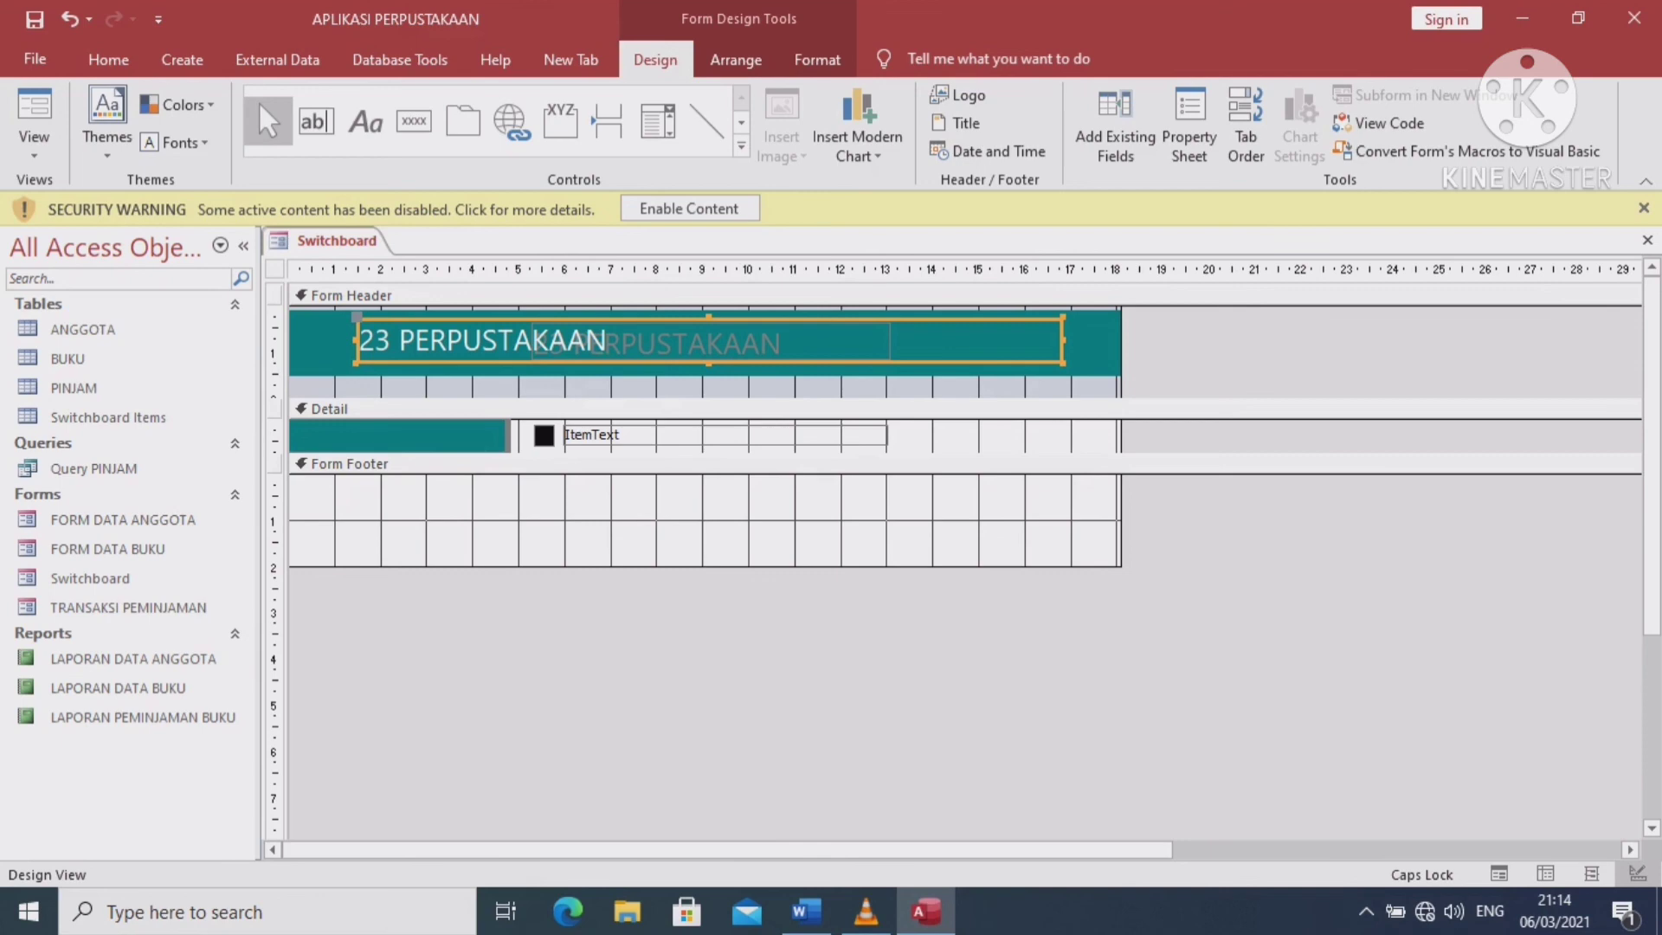
pyautogui.click(33, 112)
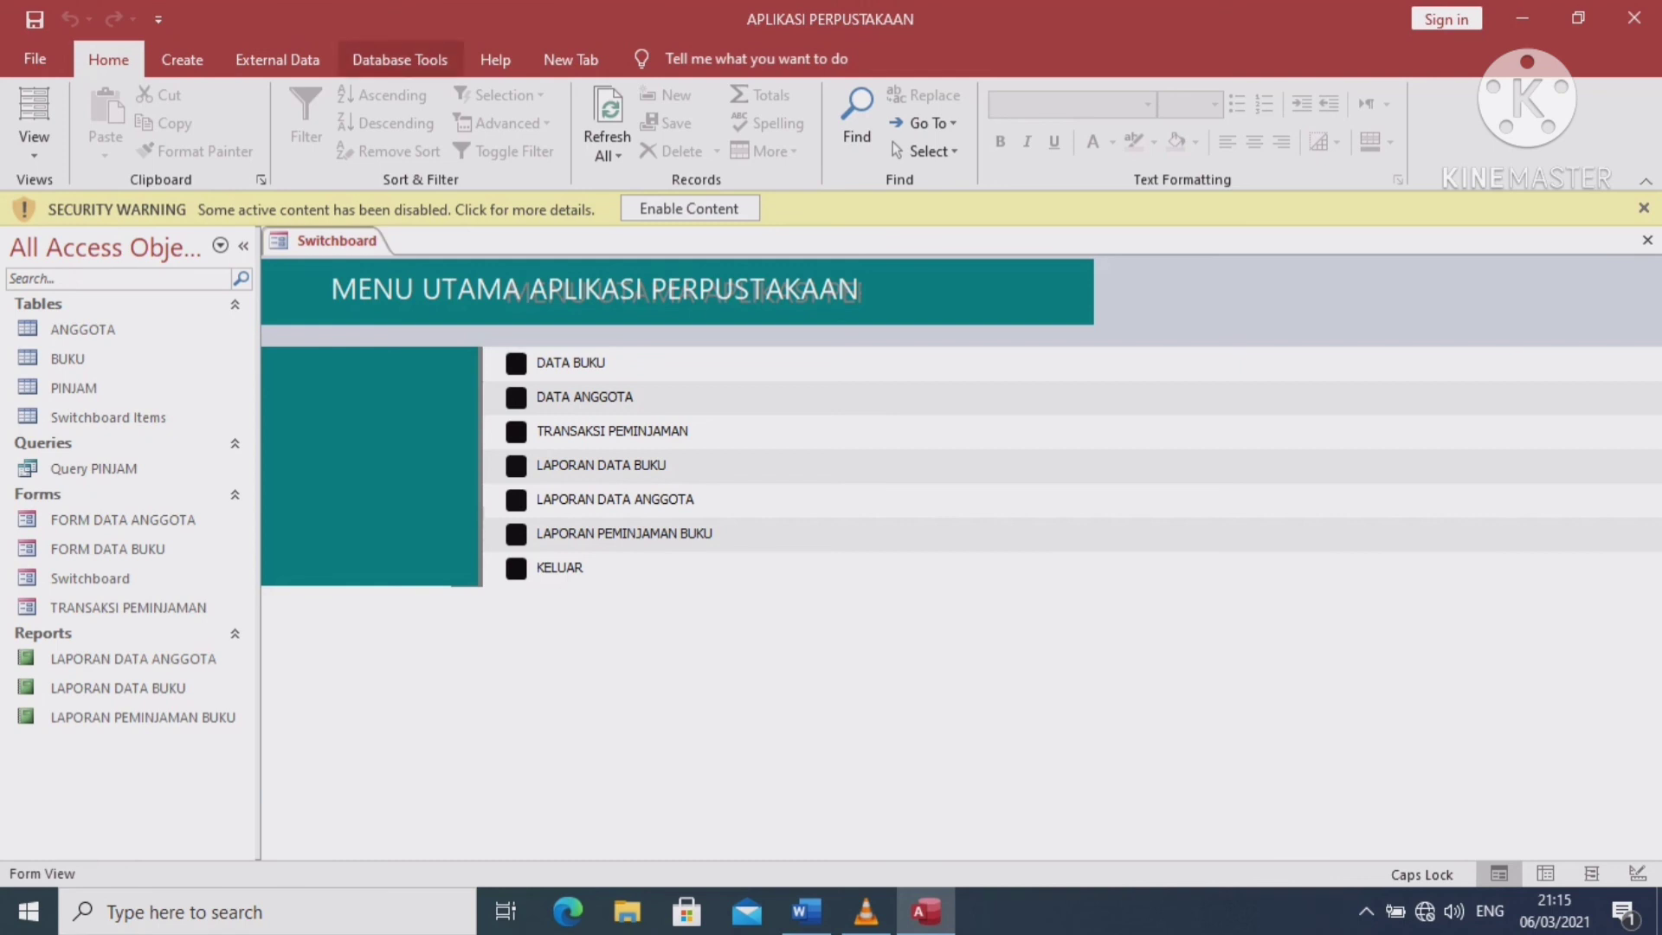
pyautogui.click(400, 59)
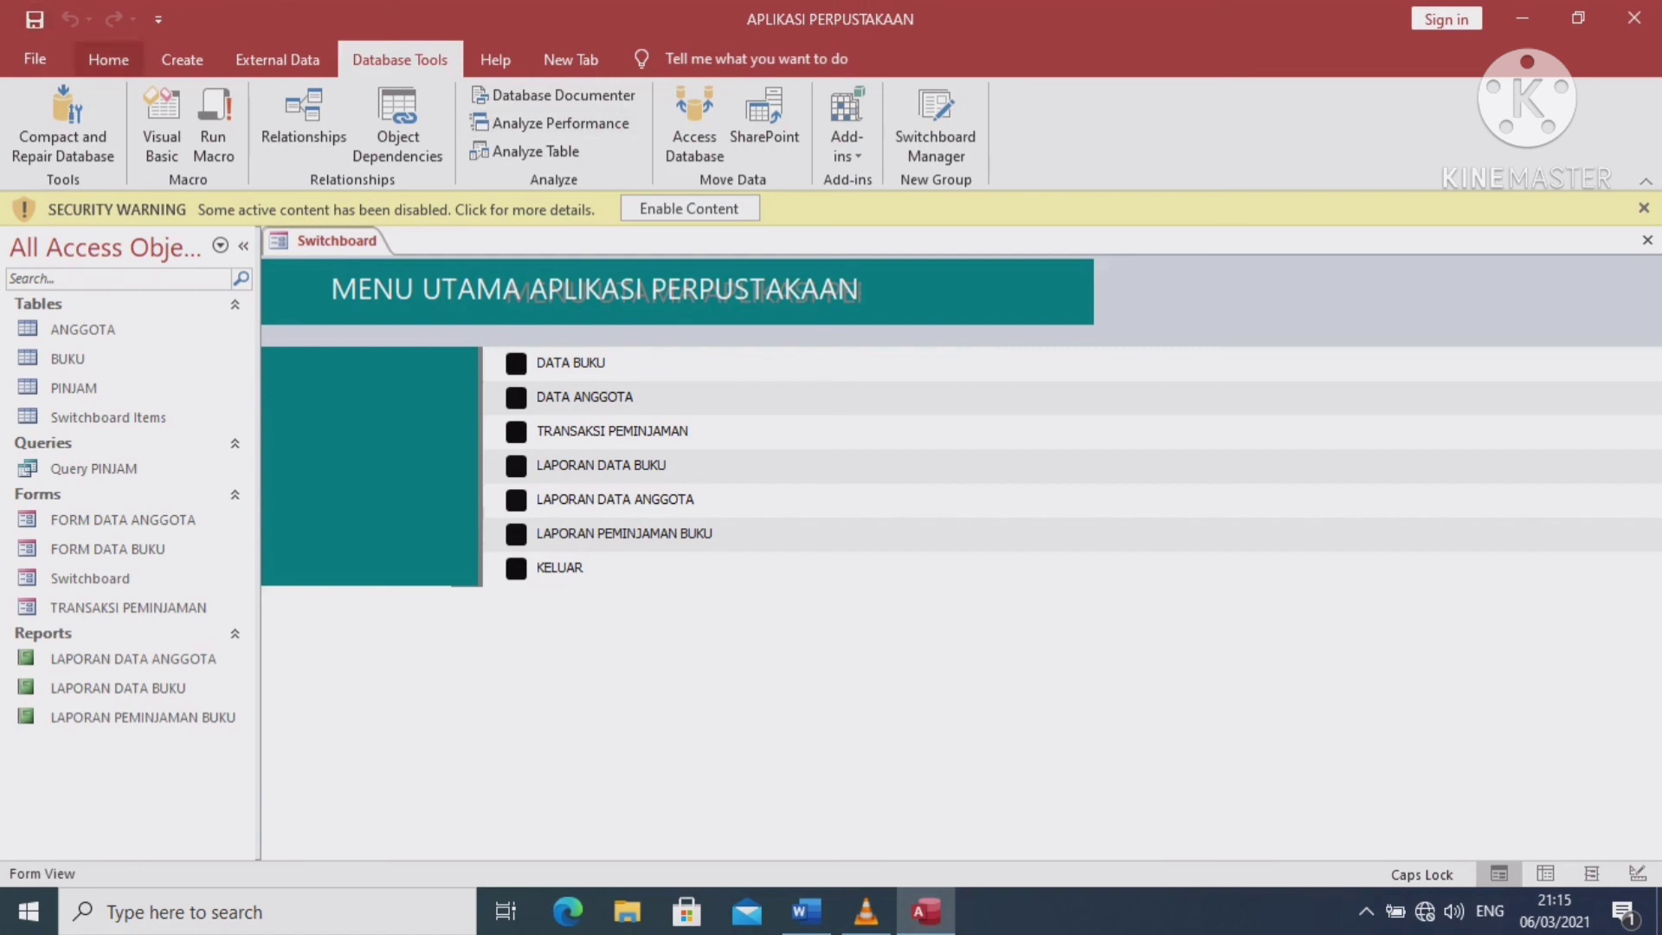
pyautogui.click(516, 363)
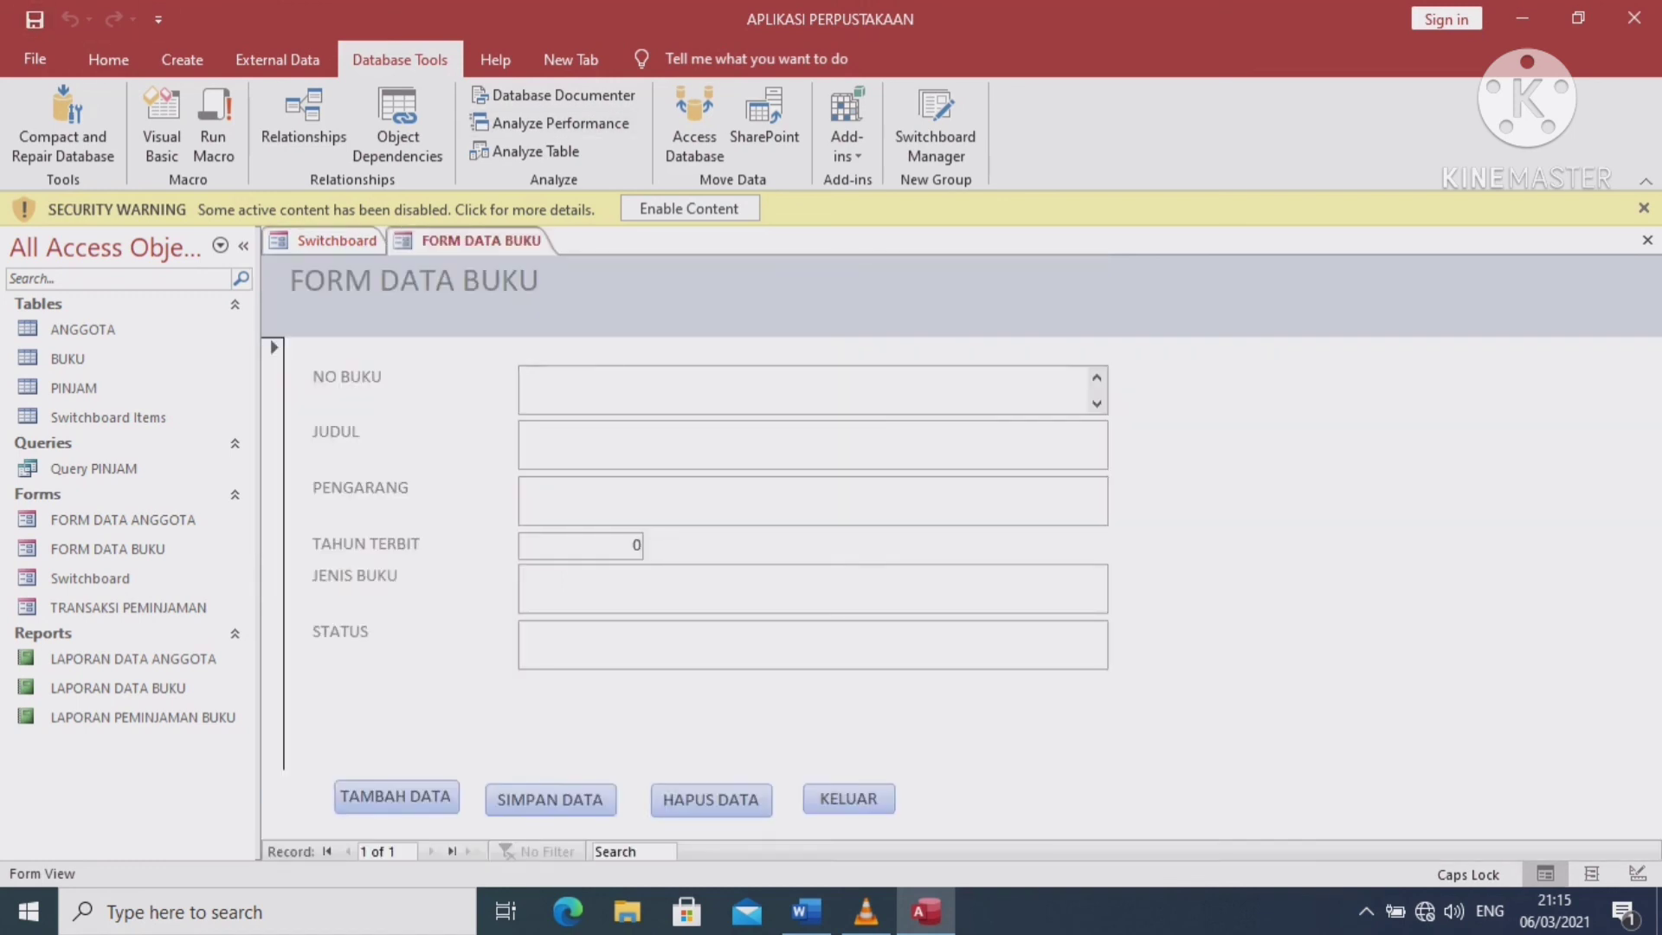
pyautogui.click(848, 798)
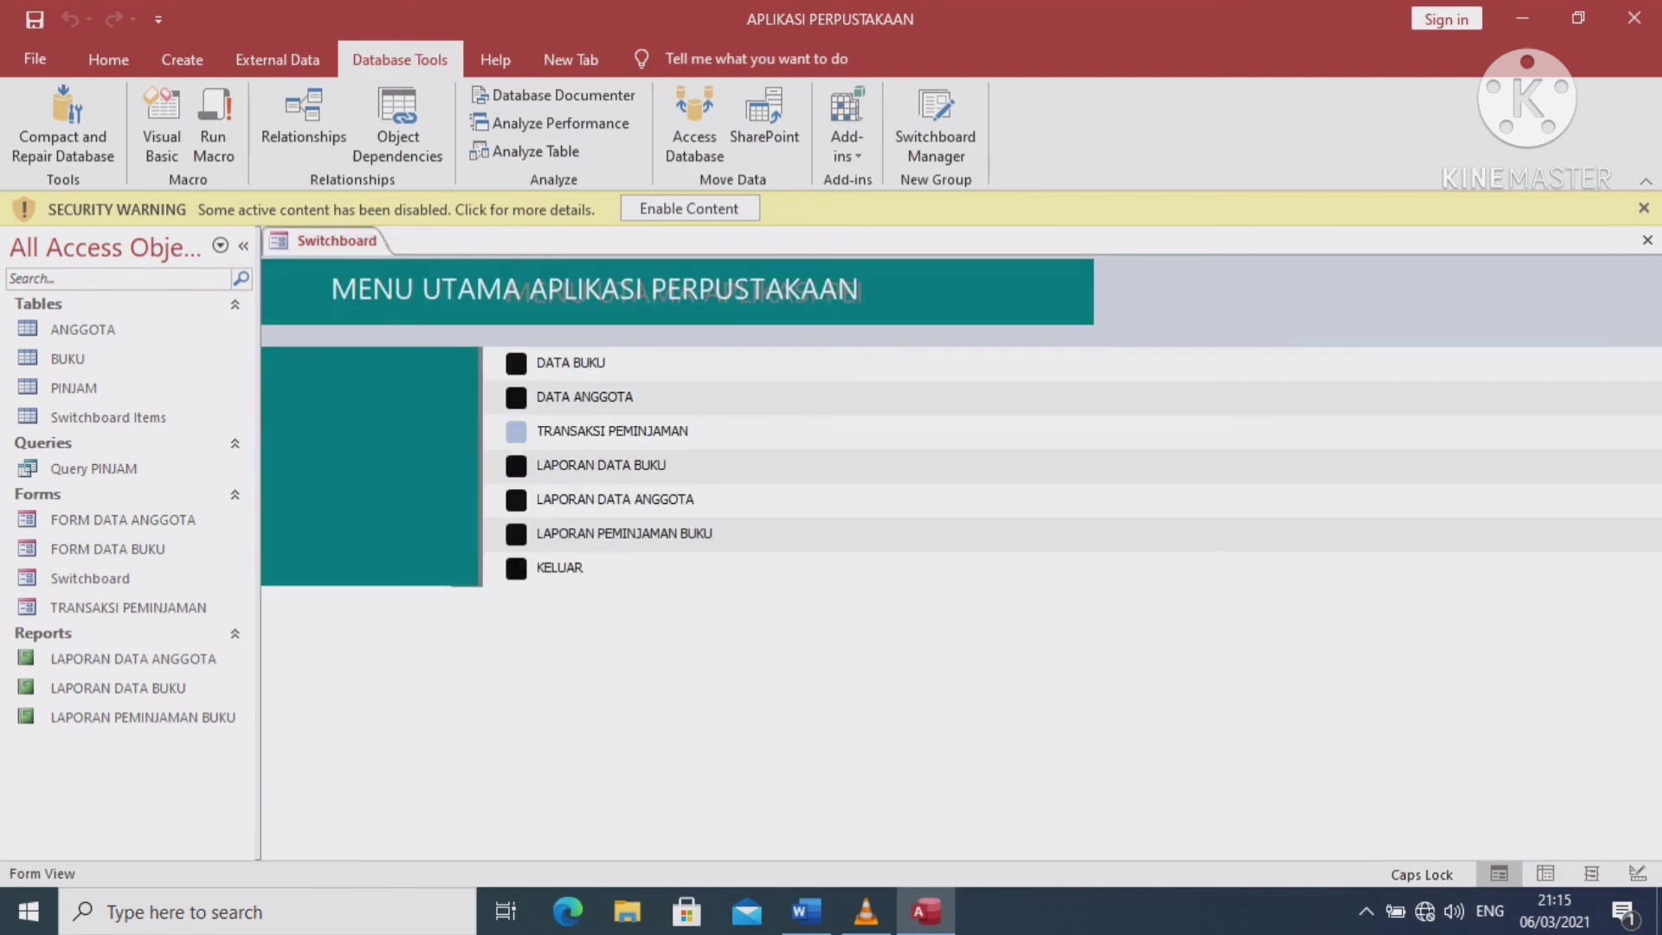
pyautogui.click(516, 397)
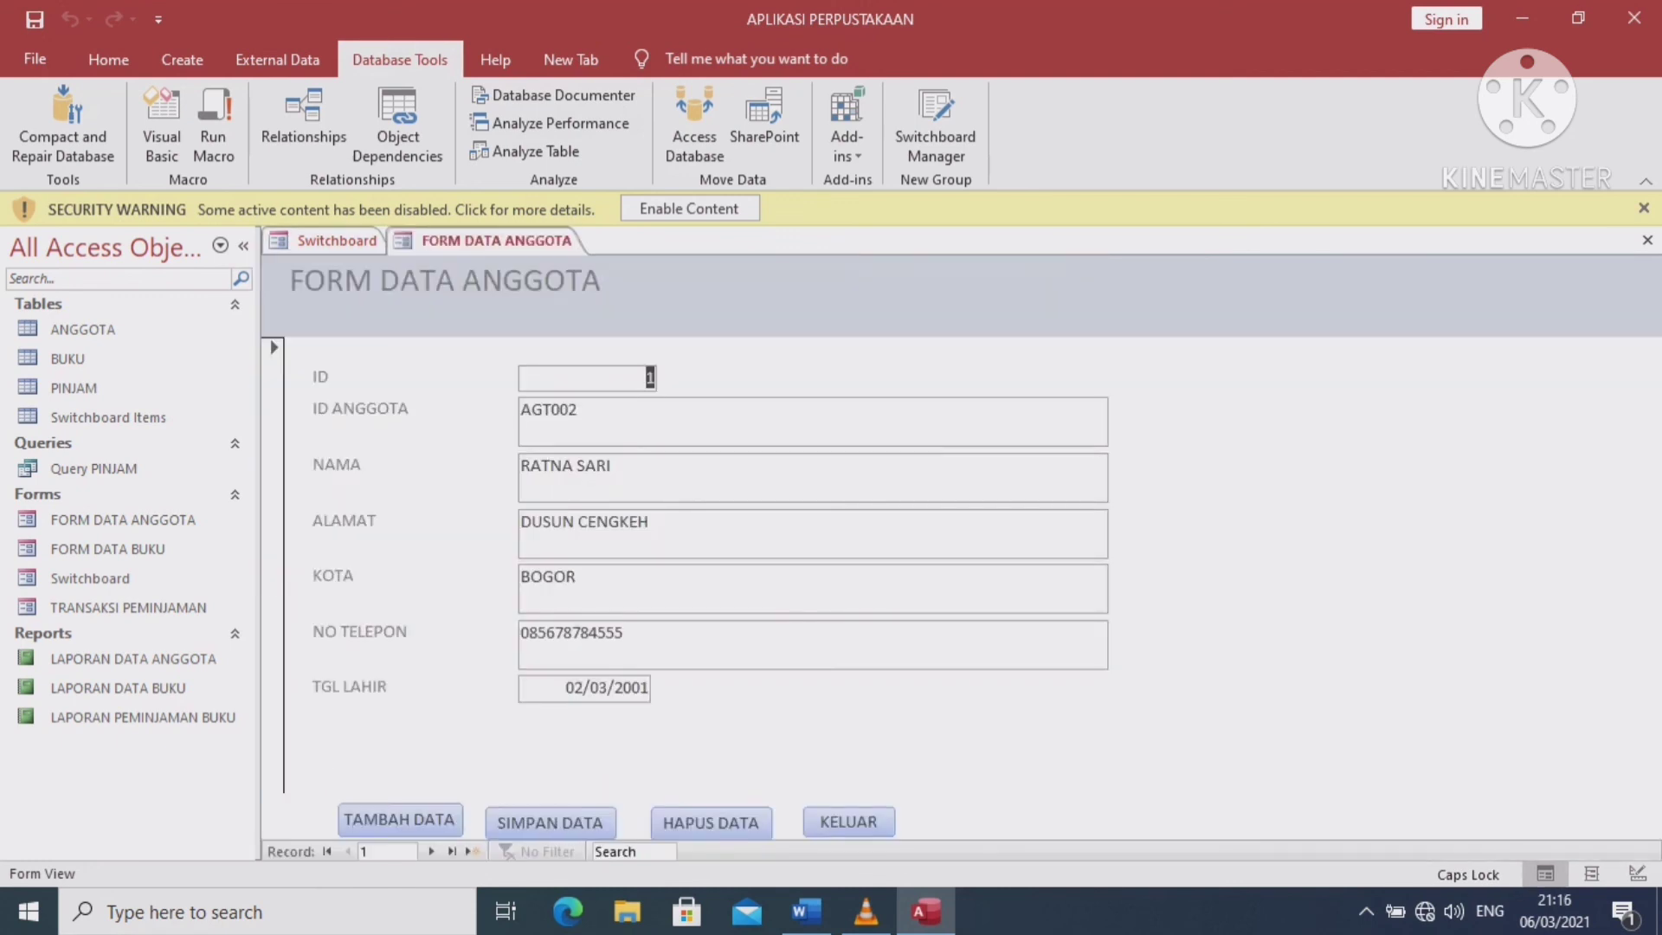
pyautogui.click(849, 825)
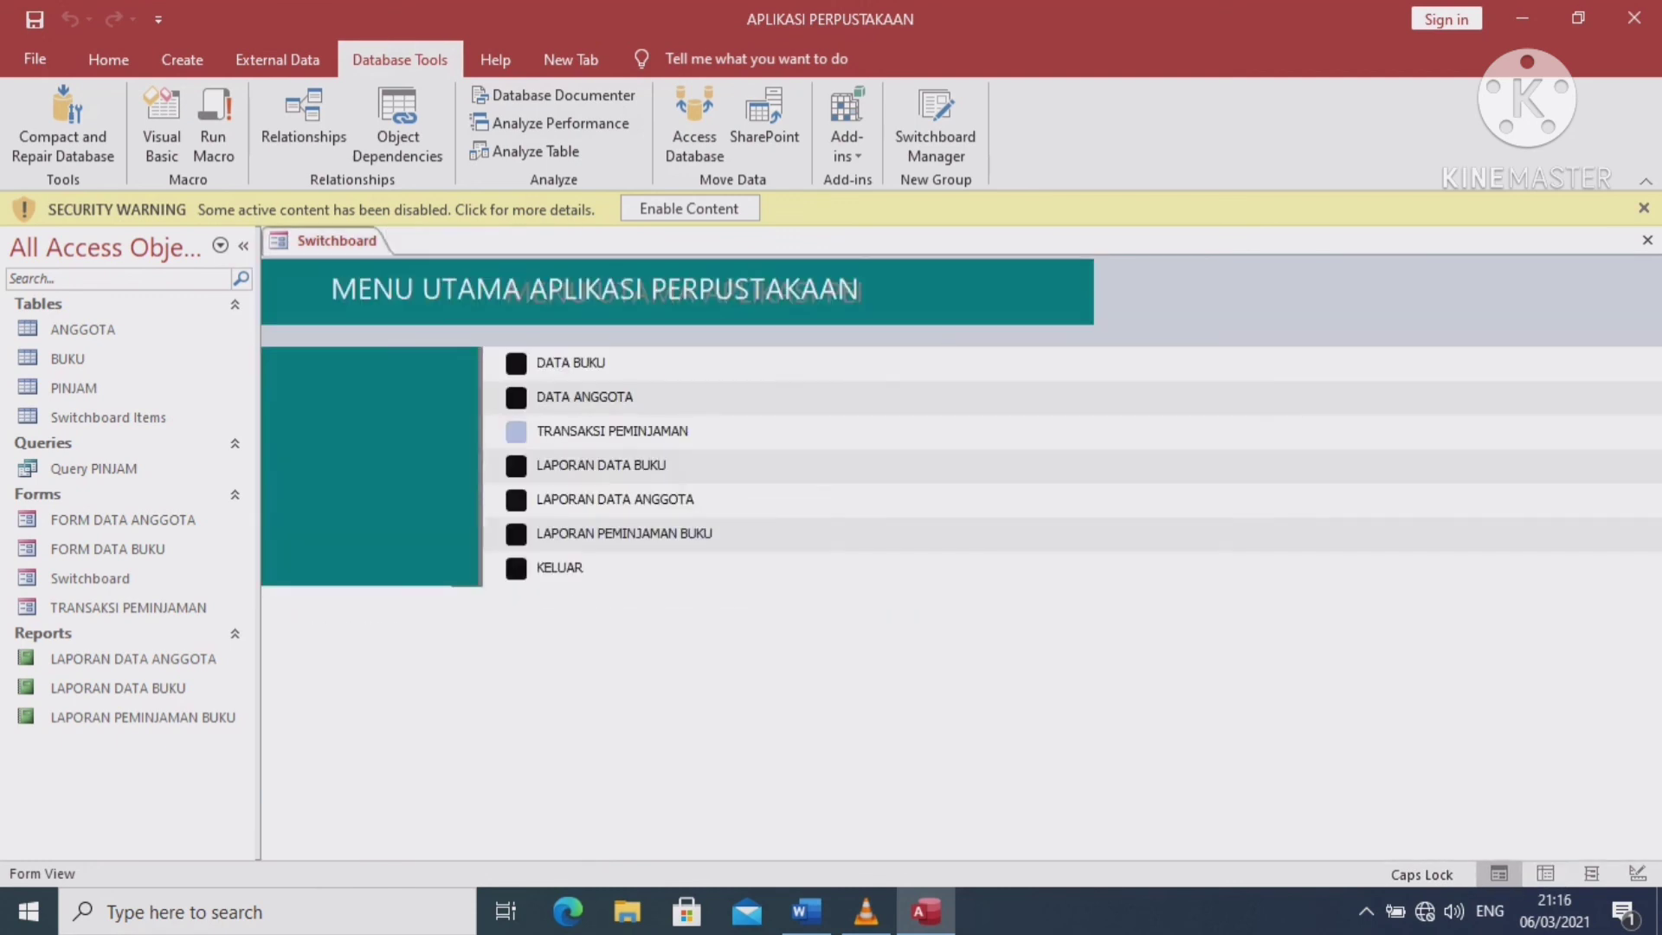
pyautogui.click(516, 431)
pyautogui.click(391, 801)
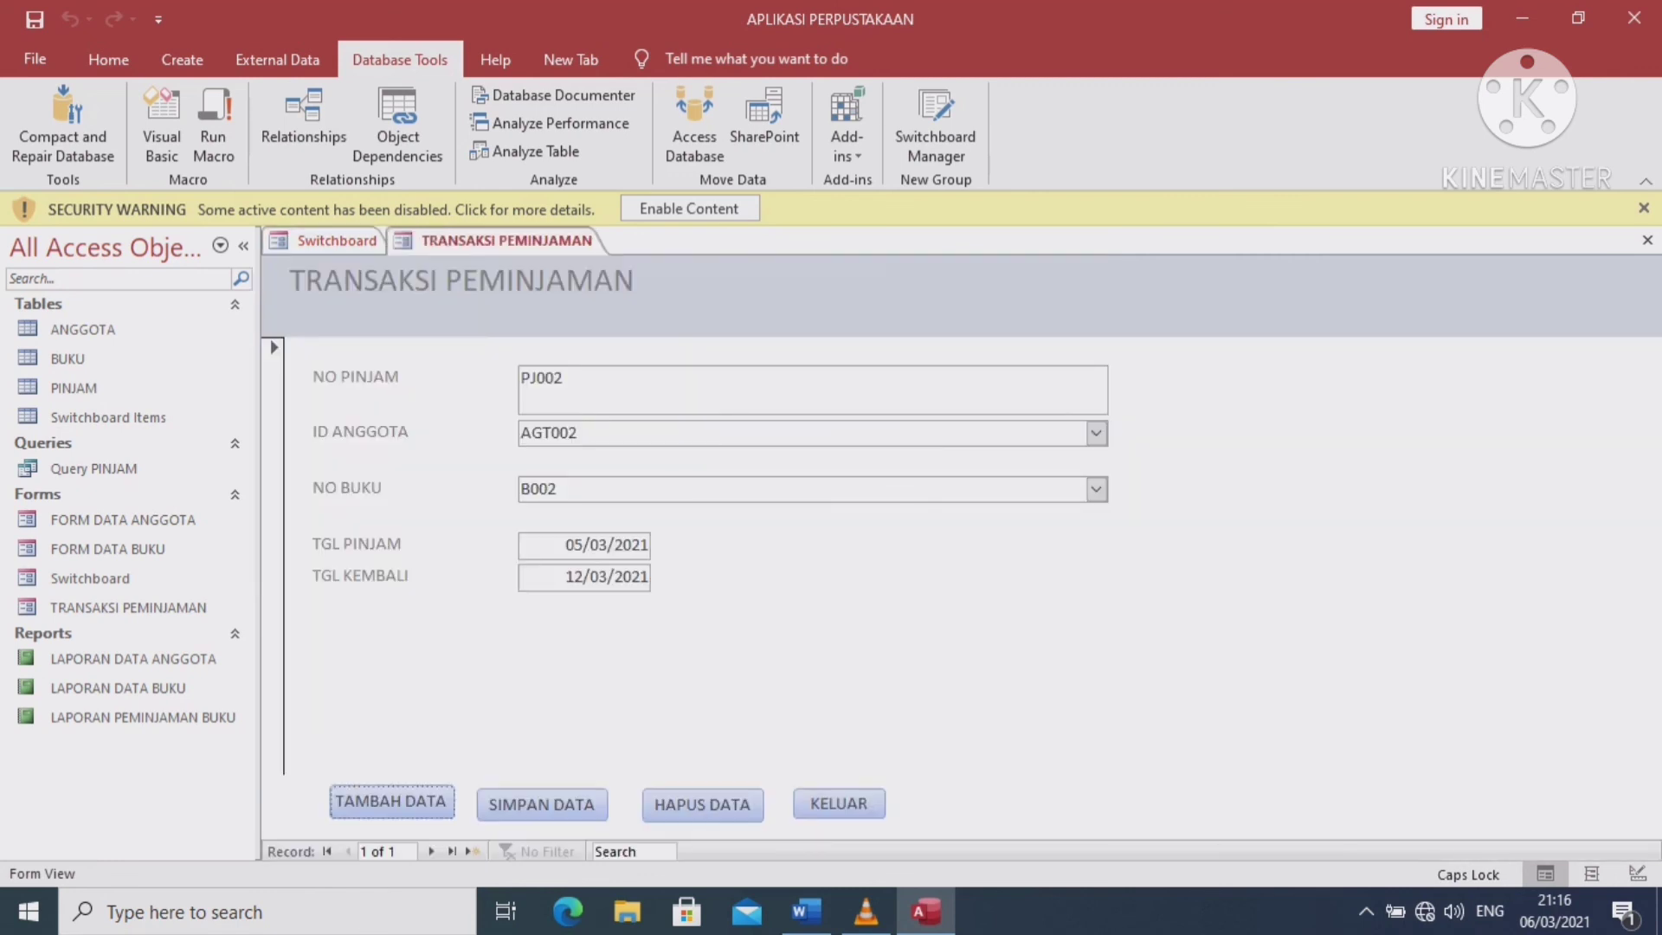
pyautogui.click(838, 804)
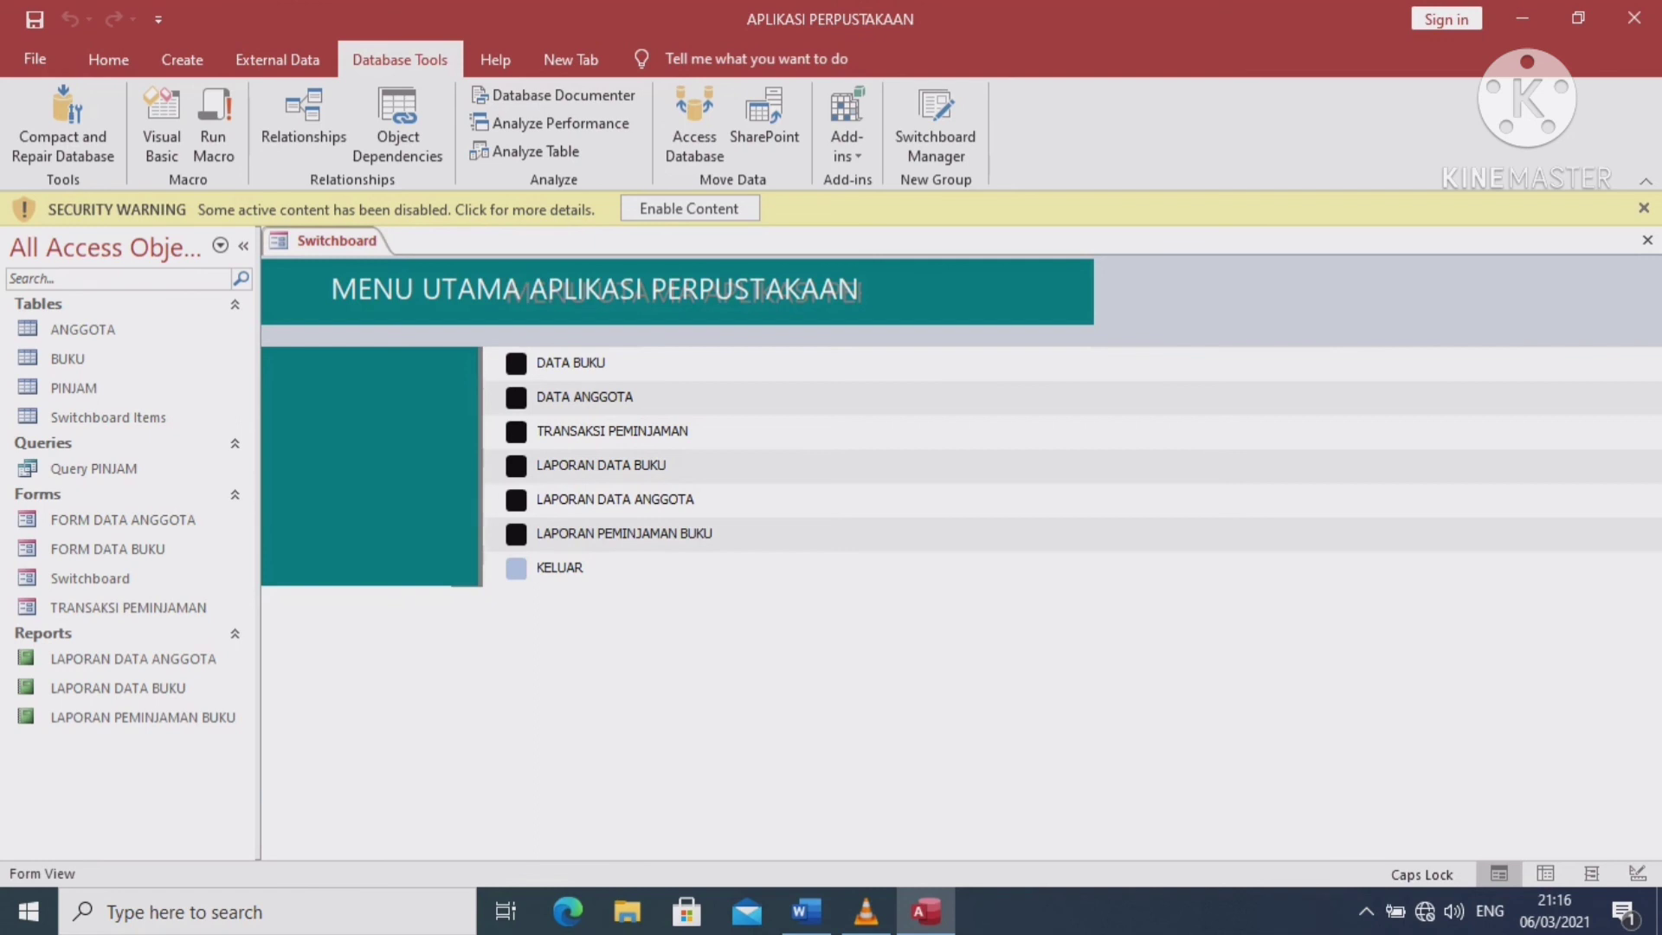
# Exit the library database with KELUAR and close Access completely
pyautogui.click(516, 567)
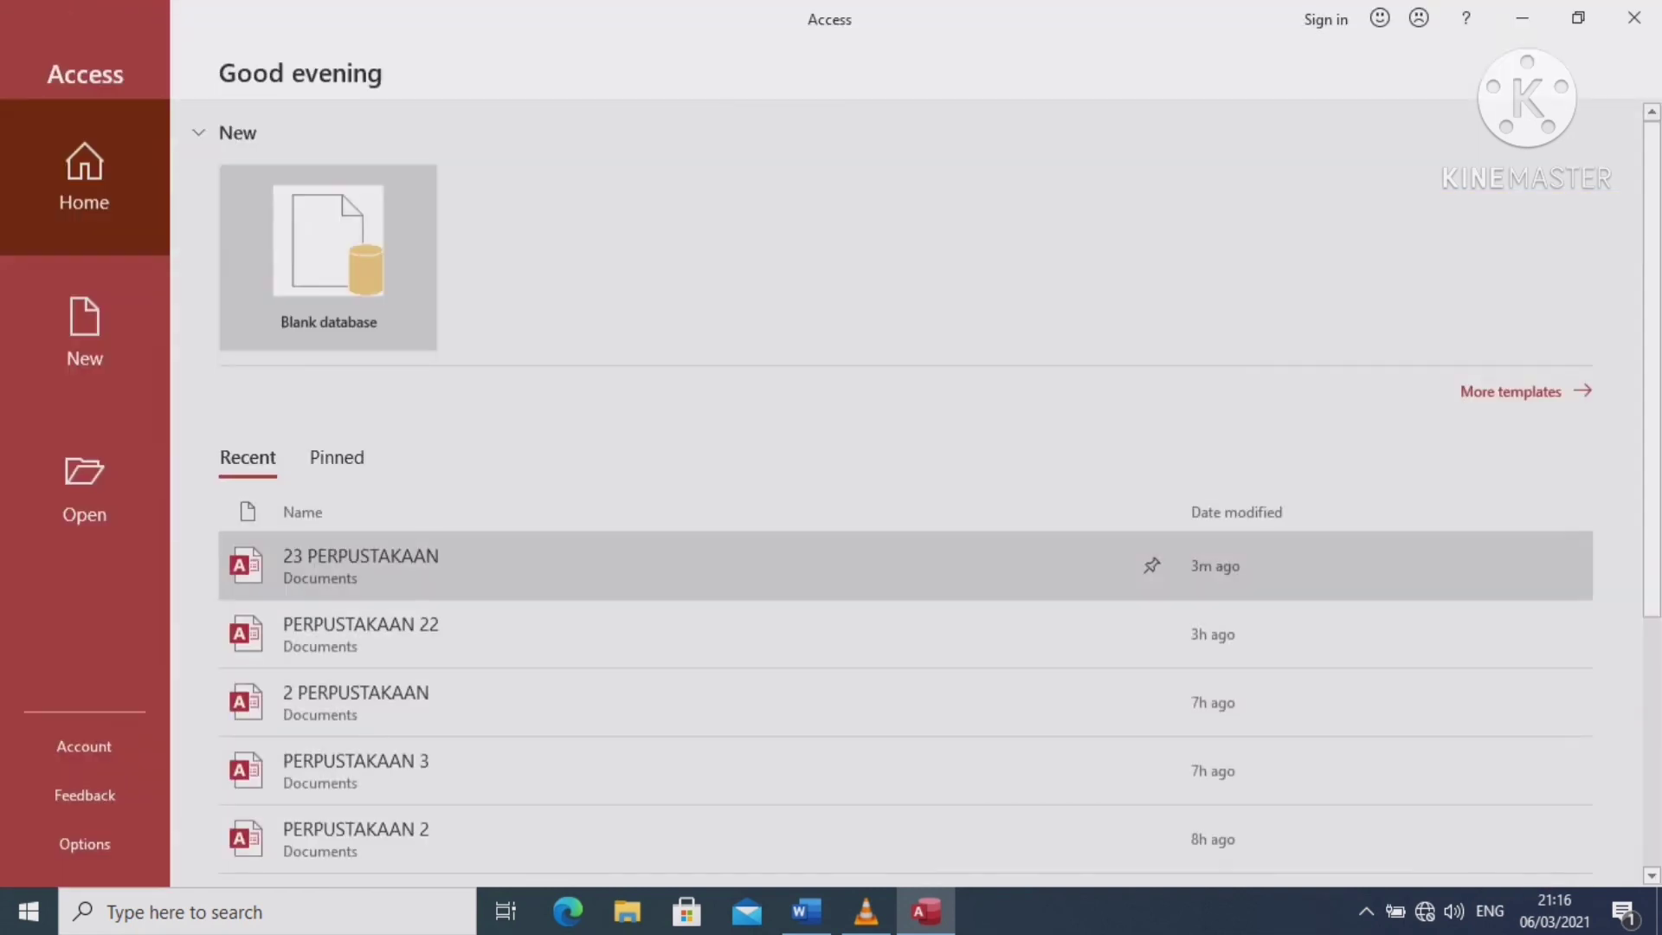
pyautogui.click(1634, 17)
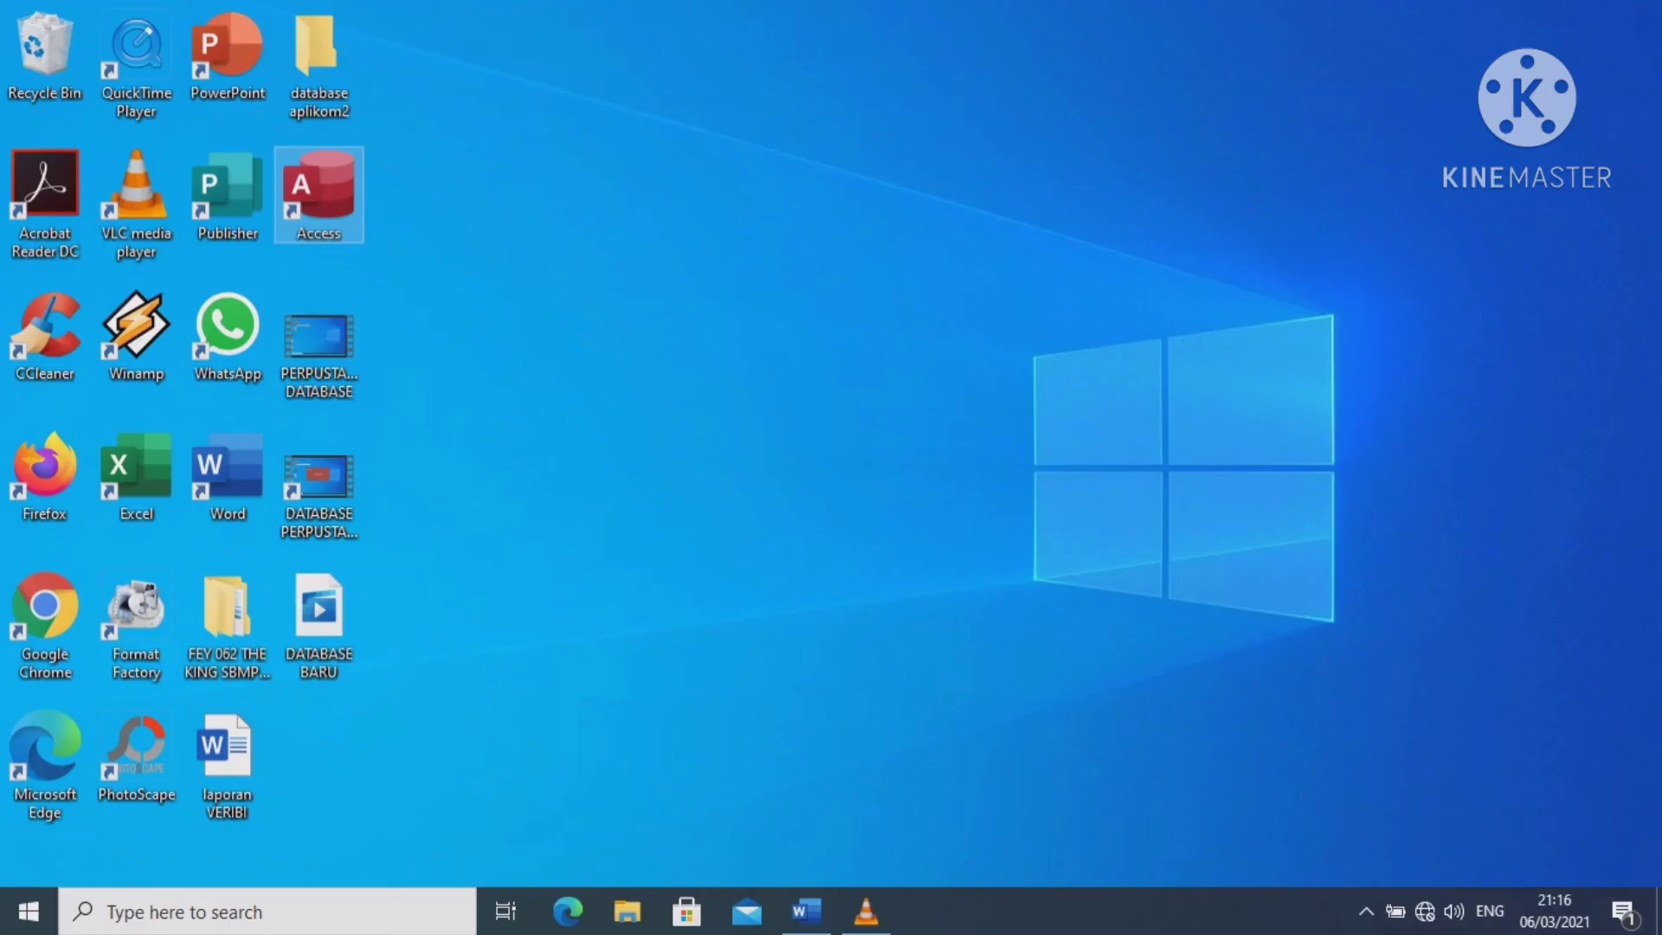
pyautogui.moveTo(866, 911)
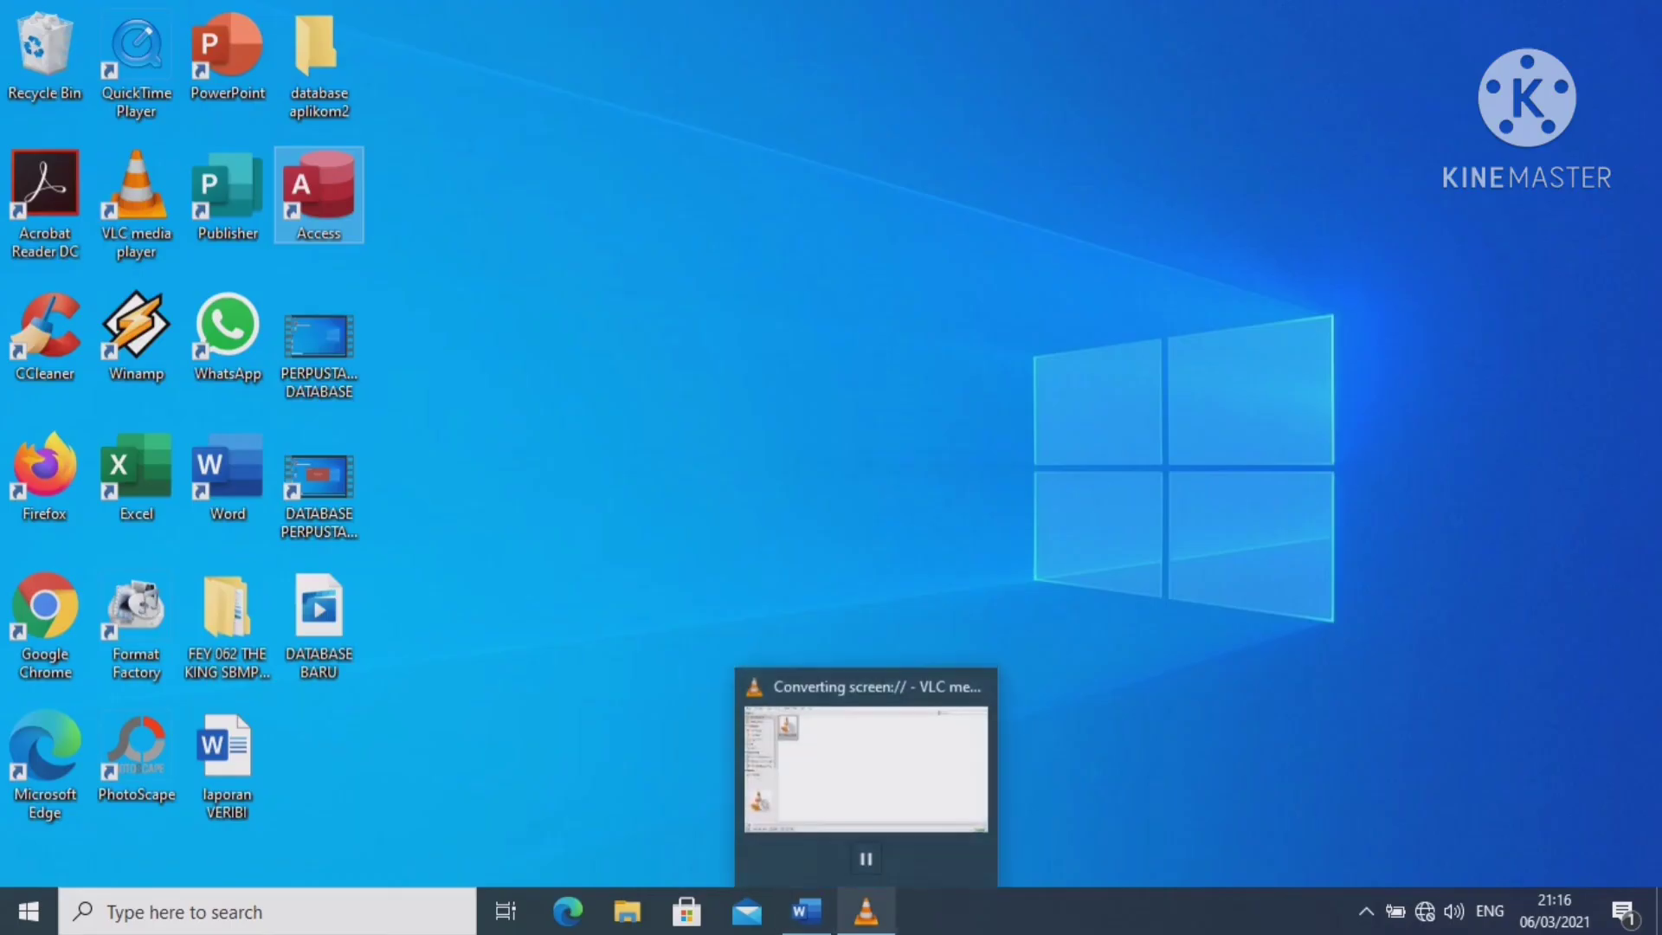